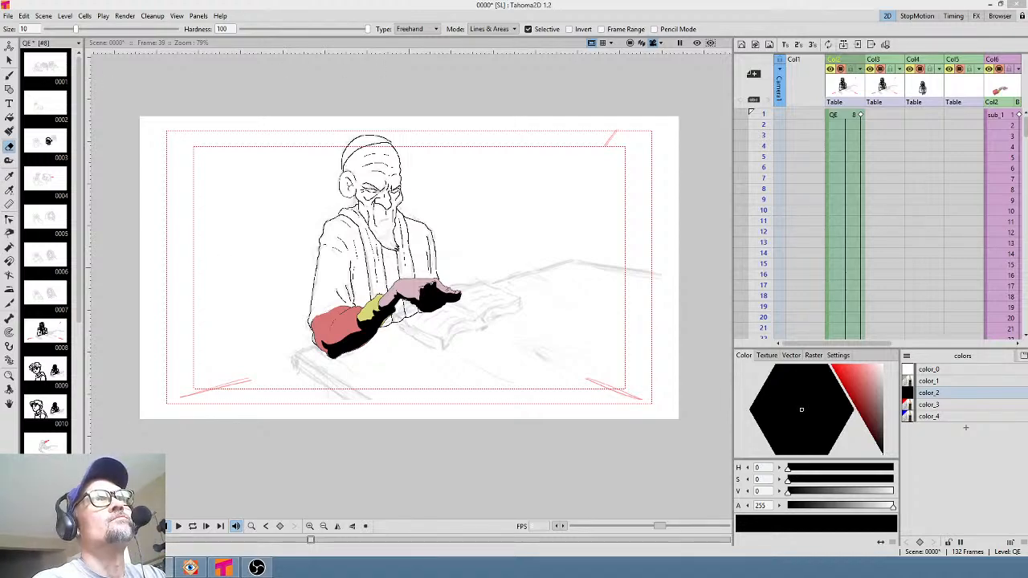
# Switch to FastStone Image Viewer and look through the images in the SL project's extras folder
pyautogui.hotkey('alt', 'Tab')
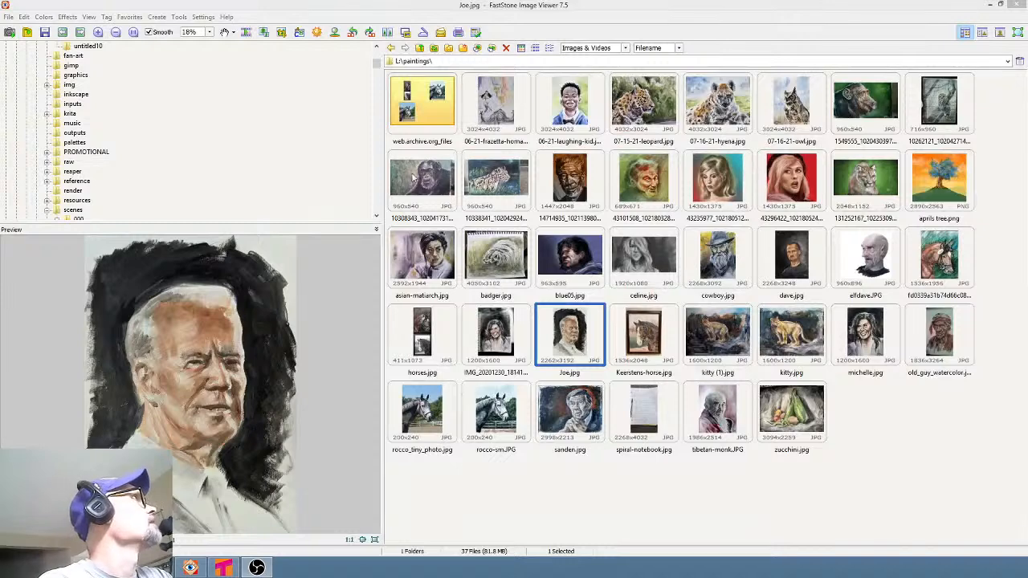
pyautogui.moveTo(372, 67); pyautogui.dragTo(374, 58)
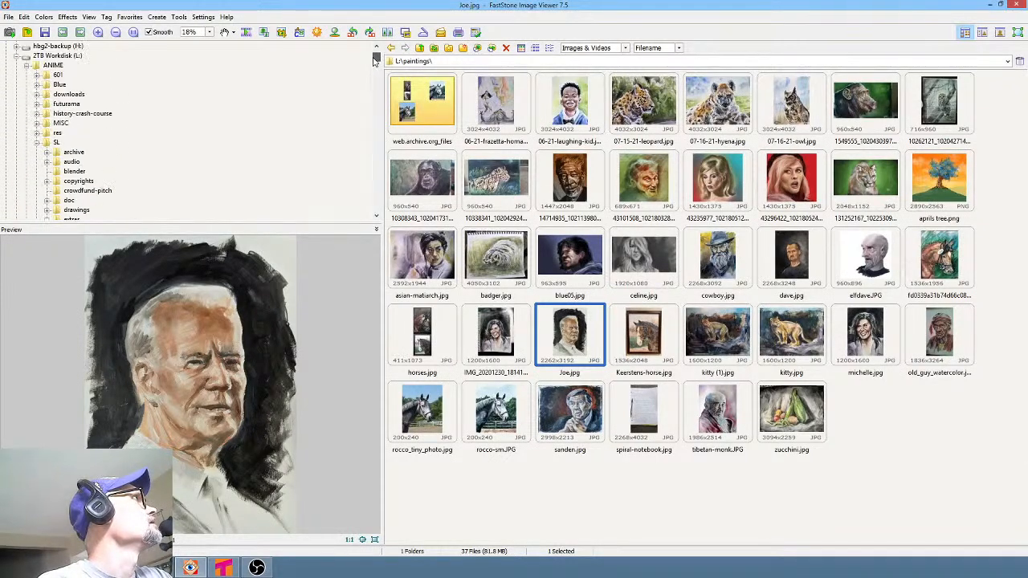
pyautogui.scroll(-3, 123, 135)
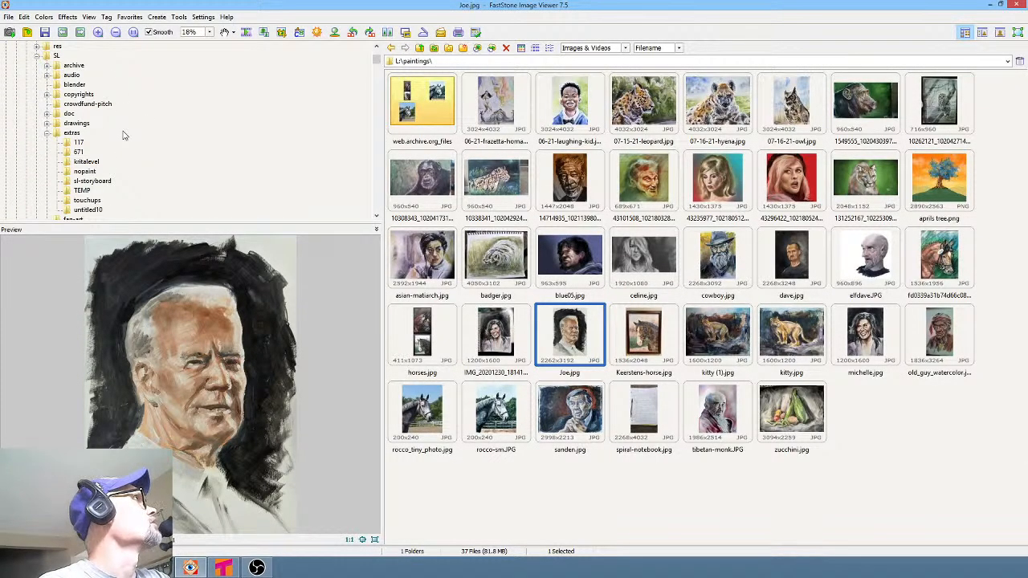
pyautogui.click(71, 132)
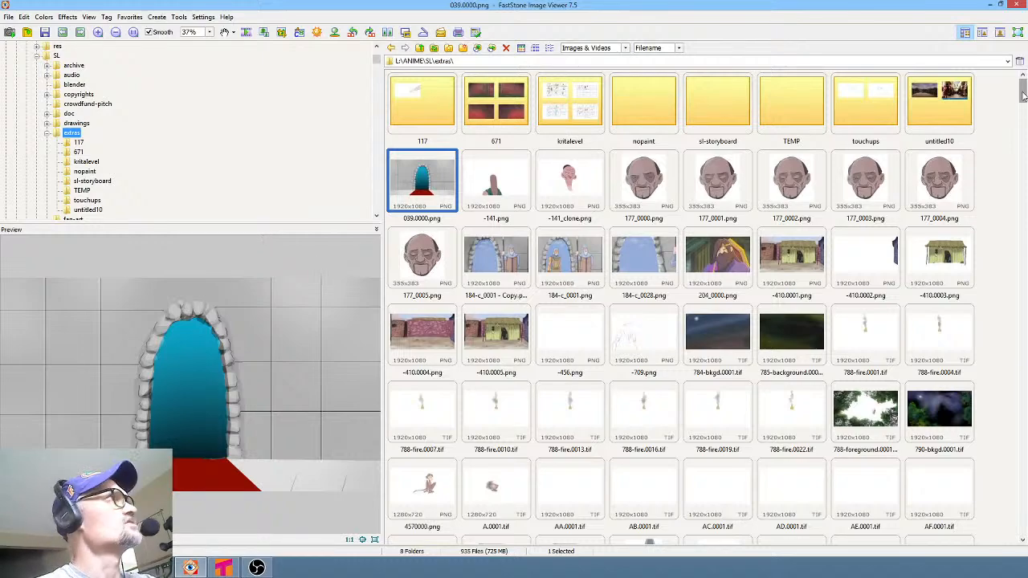
pyautogui.moveTo(1023, 96); pyautogui.dragTo(1017, 116)
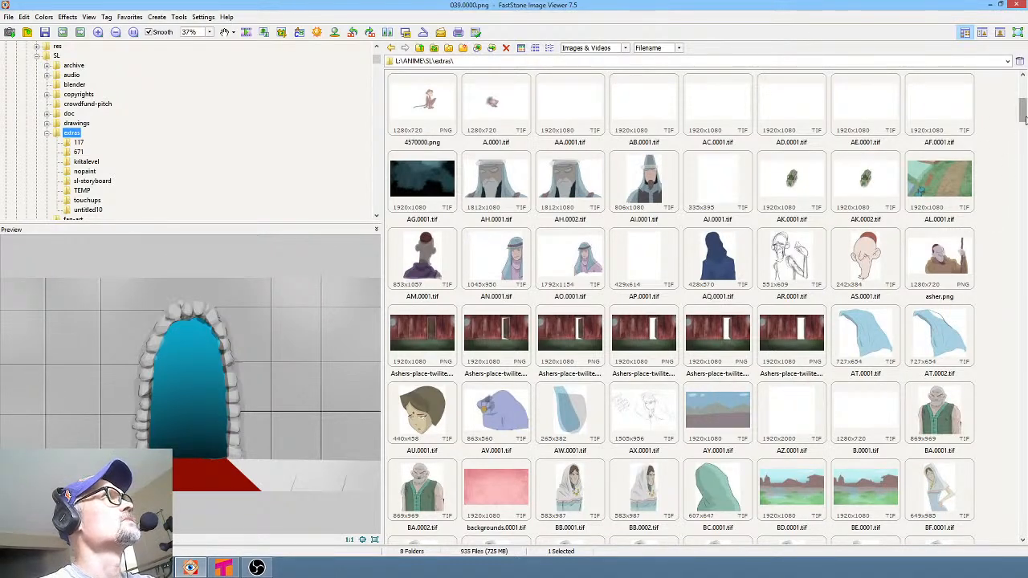
# Switch back to Tahoma2D and play the scene from frame 1
pyautogui.hotkey('alt', 'Tab')
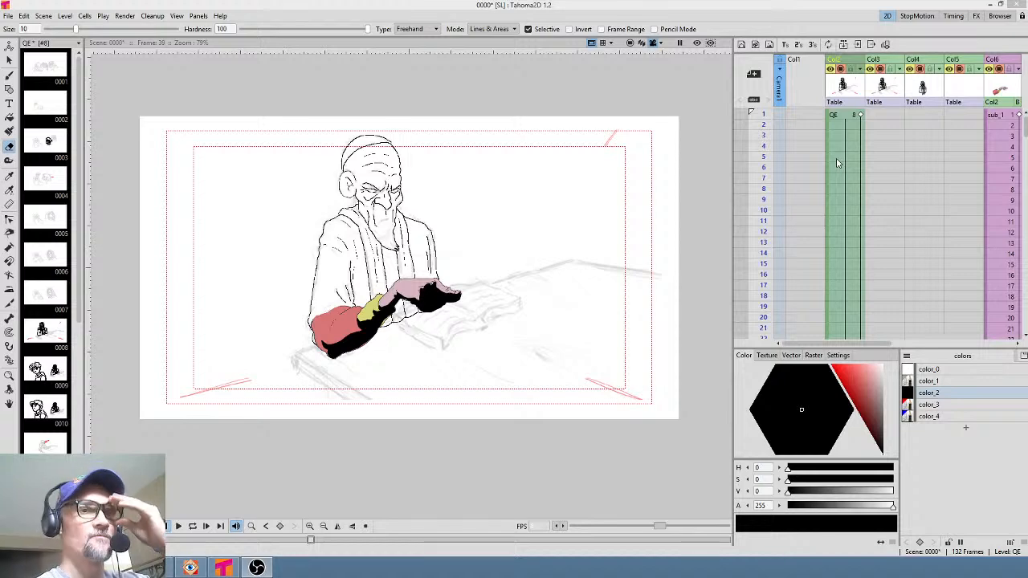
pyautogui.click(851, 115)
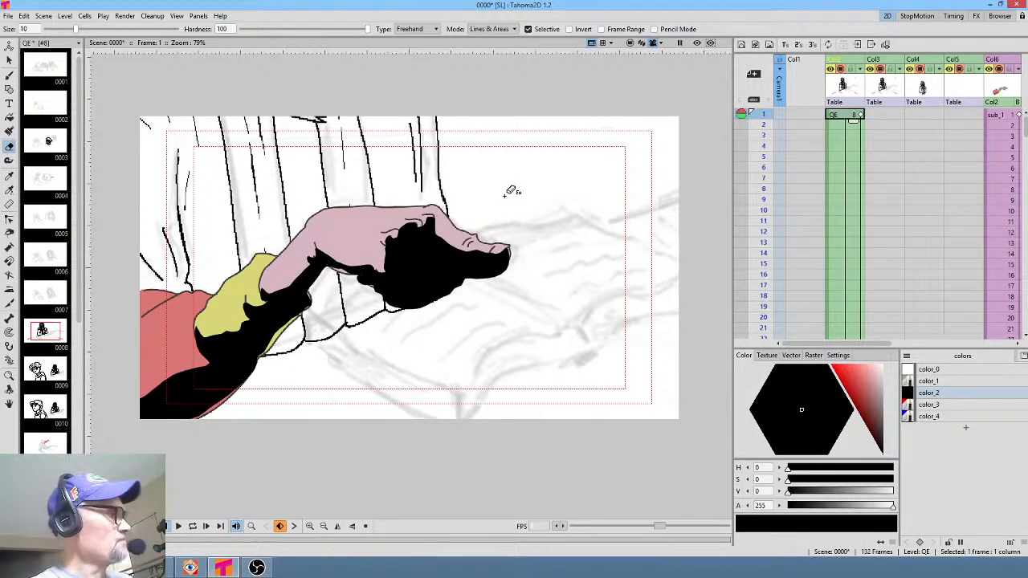
pyautogui.press('l')
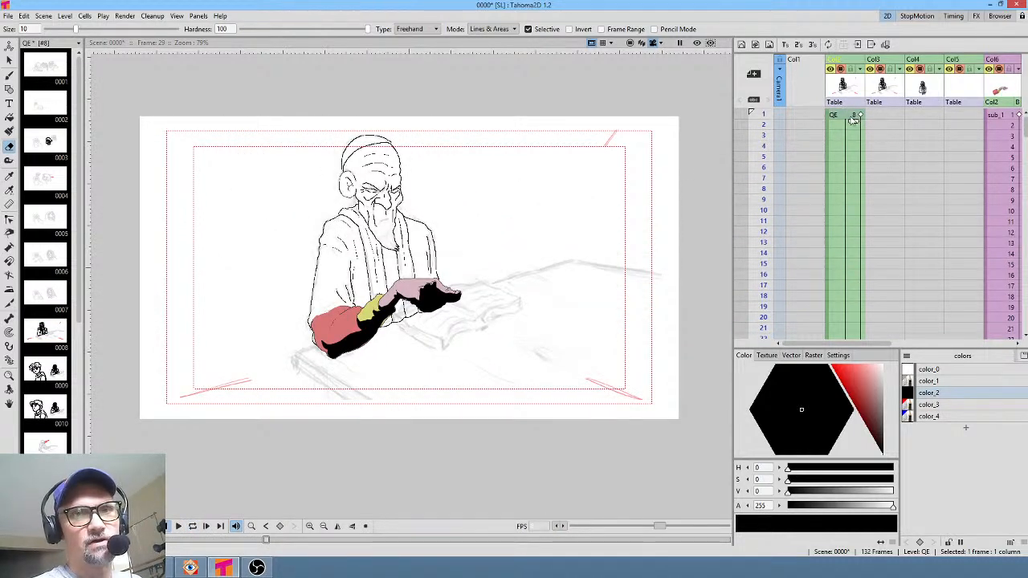
# Check frame 1 of the QE column in preview mode, and play the arm animation in the normal view
pyautogui.click(853, 115)
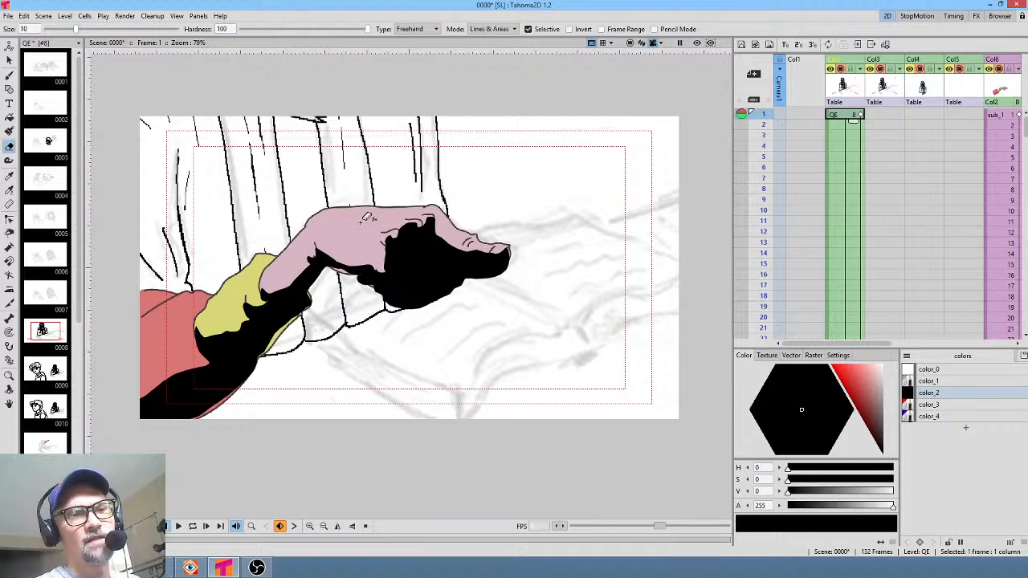
pyautogui.click(697, 43)
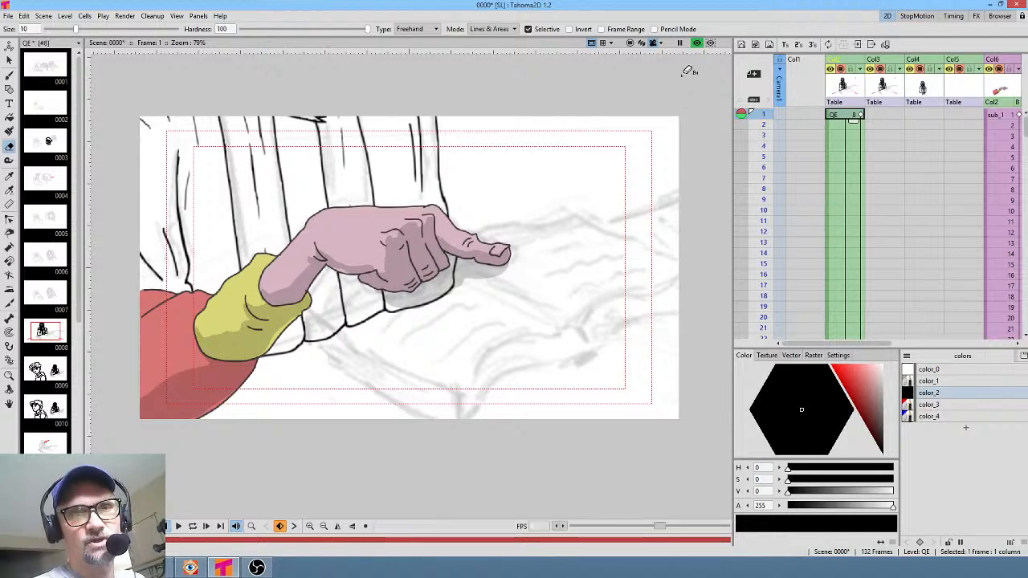
pyautogui.click(696, 43)
pyautogui.press('l')
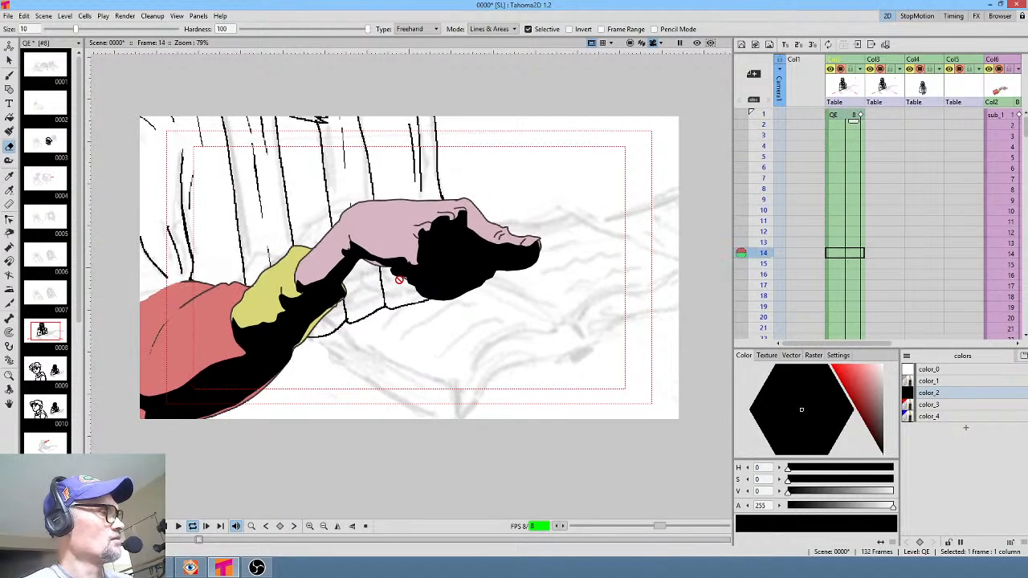
pyautogui.press('l')
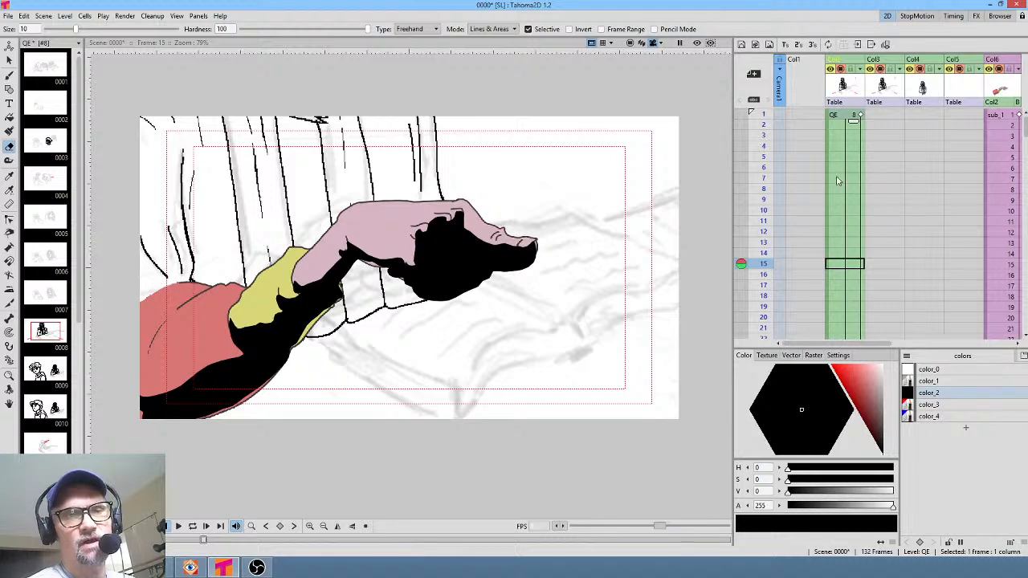
# On frame 1, hide the coloured arm and show the robe drawing beyond the frame in the camera stand view
pyautogui.hotkey('alt', ',')
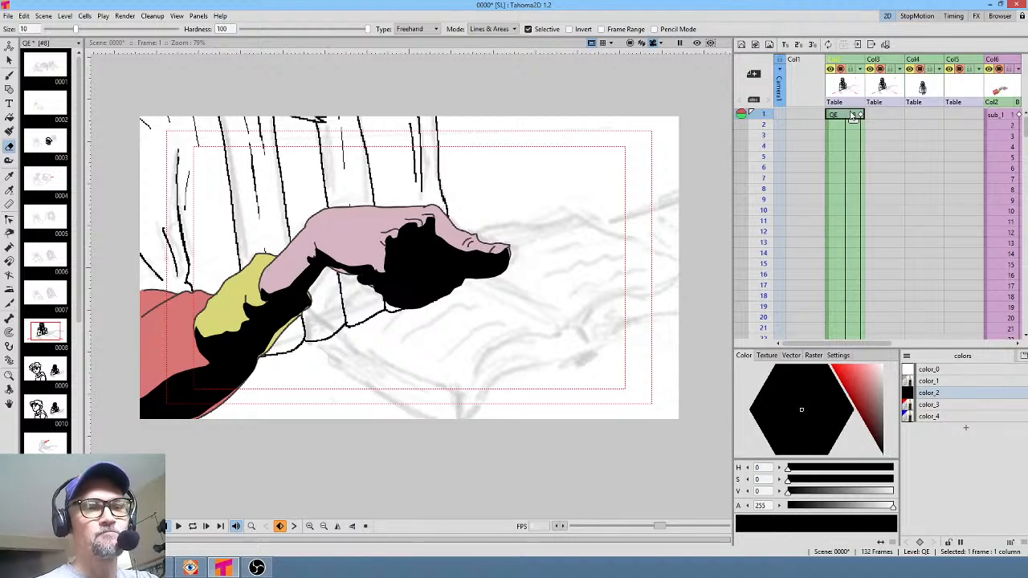
pyautogui.hotkey('alt', 's')
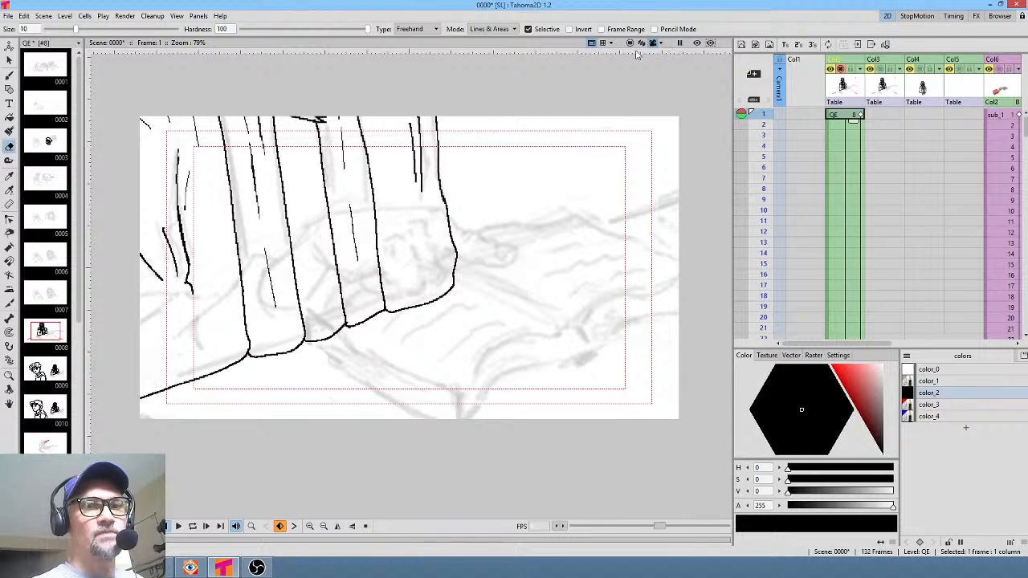
pyautogui.moveTo(487, 265); pyautogui.dragTo(523, 264)
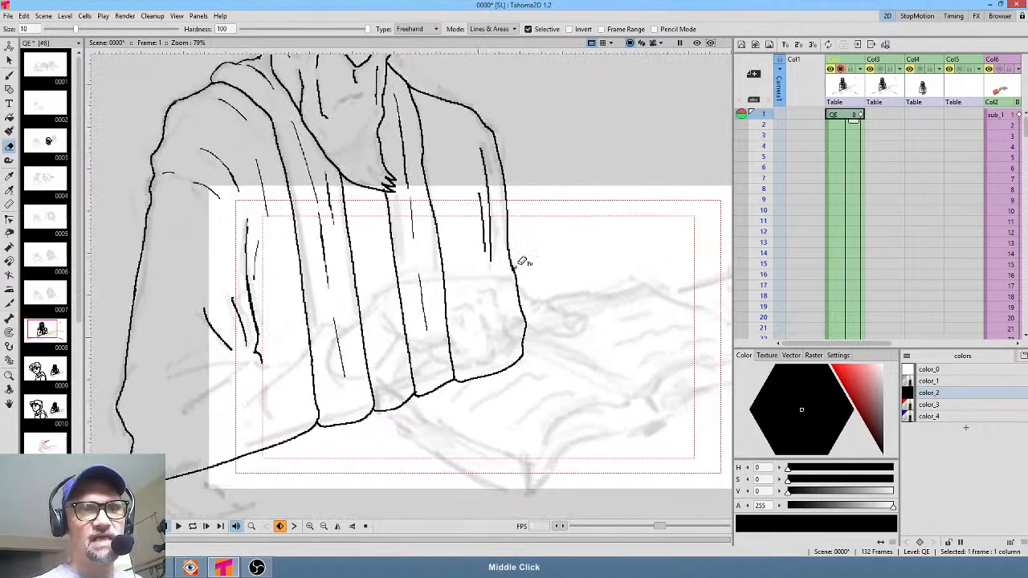
# Remove the raster brush texture from color_3 and color_4 so both become plain colours
pyautogui.click(928, 405)
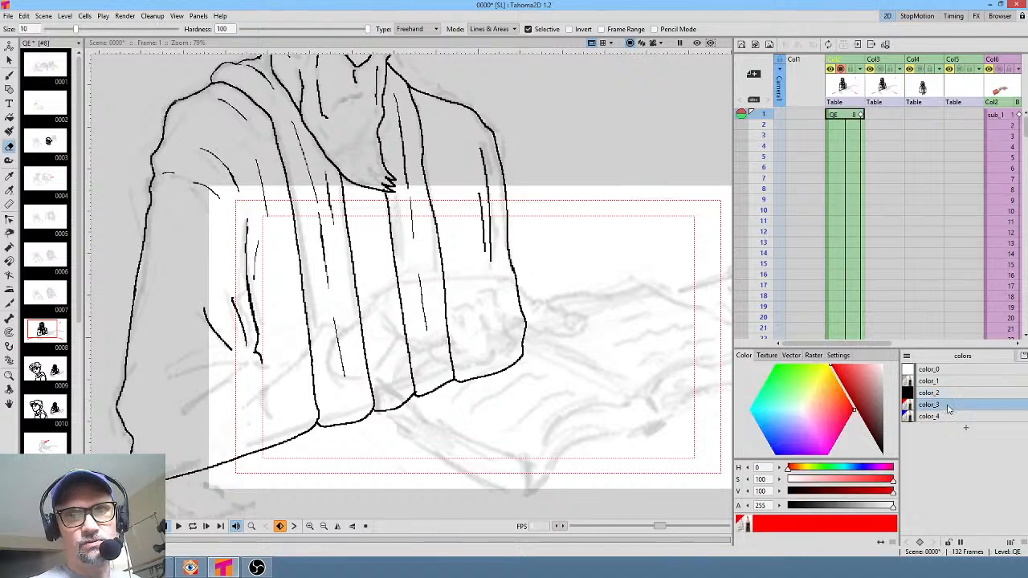
pyautogui.click(814, 356)
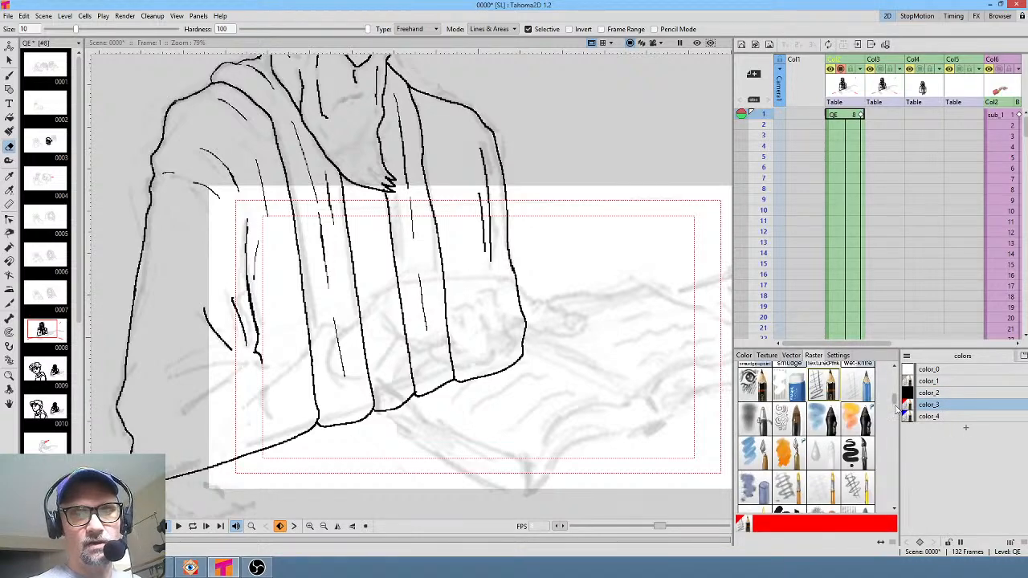
pyautogui.moveTo(895, 402); pyautogui.dragTo(895, 371)
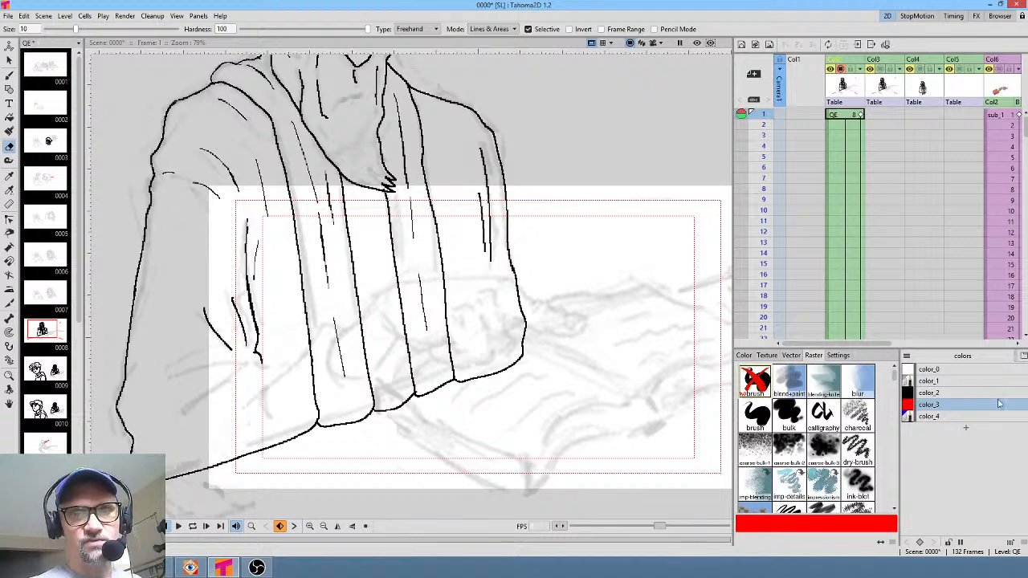
pyautogui.click(932, 417)
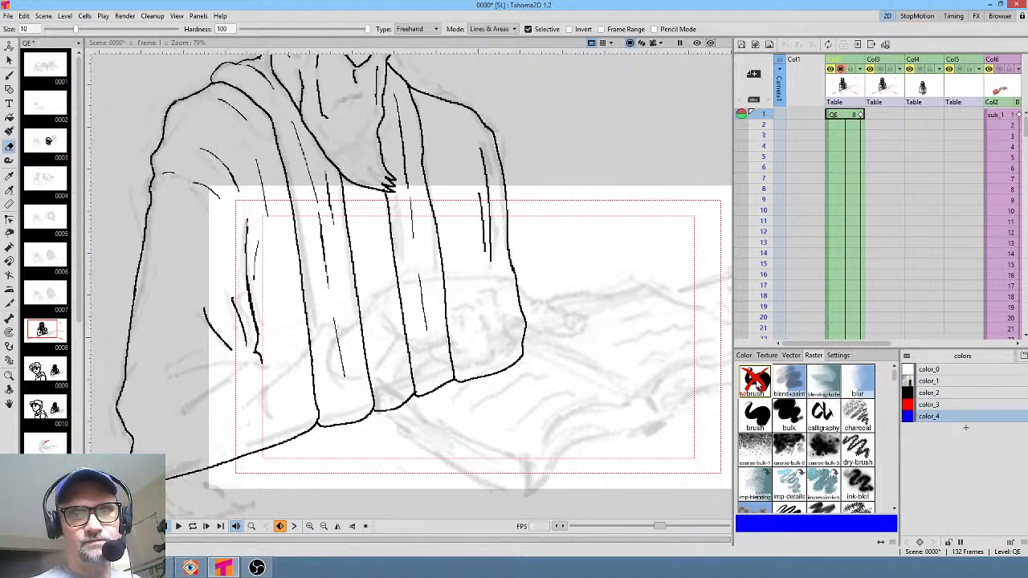
pyautogui.click(744, 355)
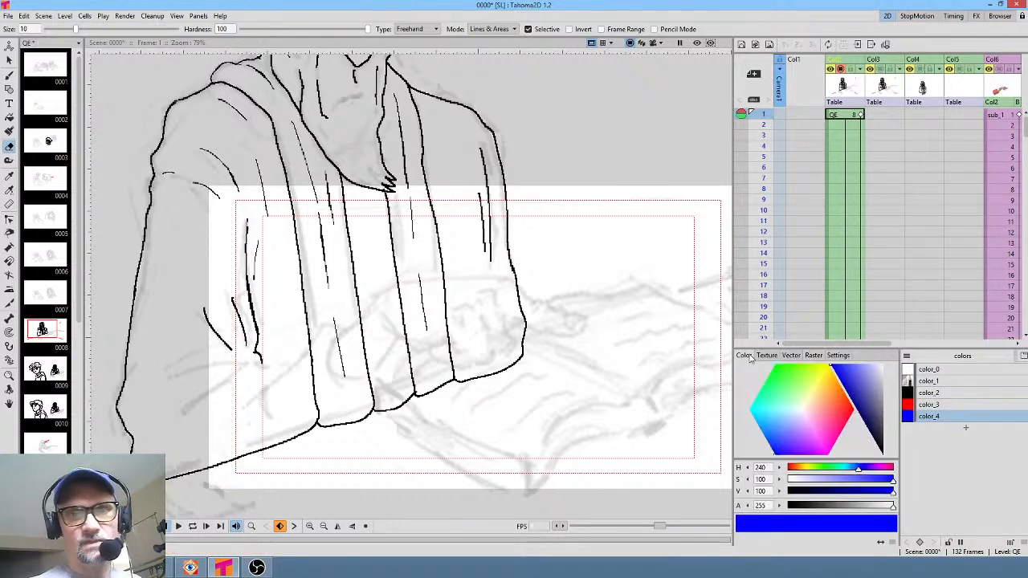
# Remove the raster brush texture from color_1 by assigning it no brush
pyautogui.click(933, 405)
pyautogui.click(941, 384)
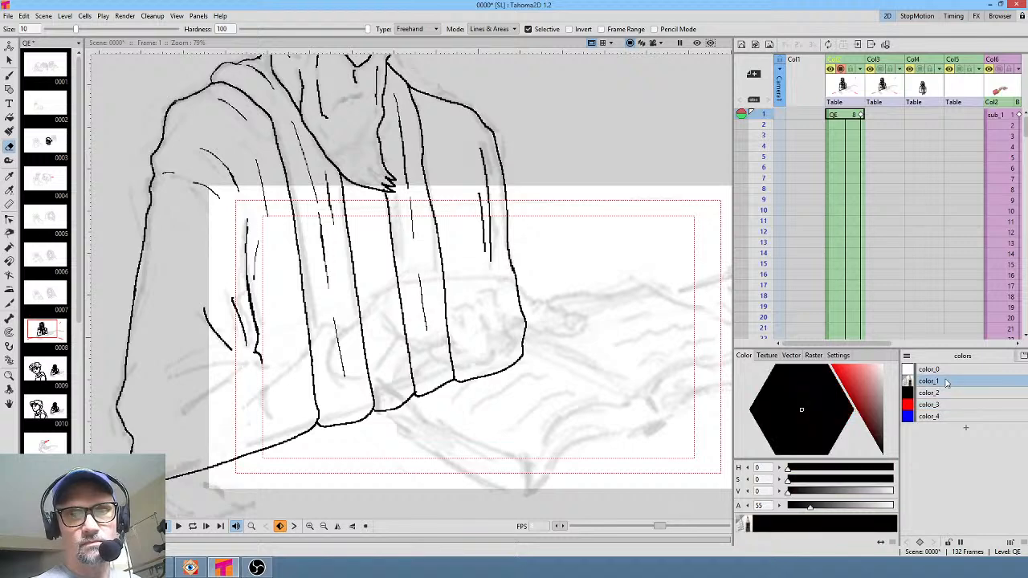
pyautogui.click(820, 355)
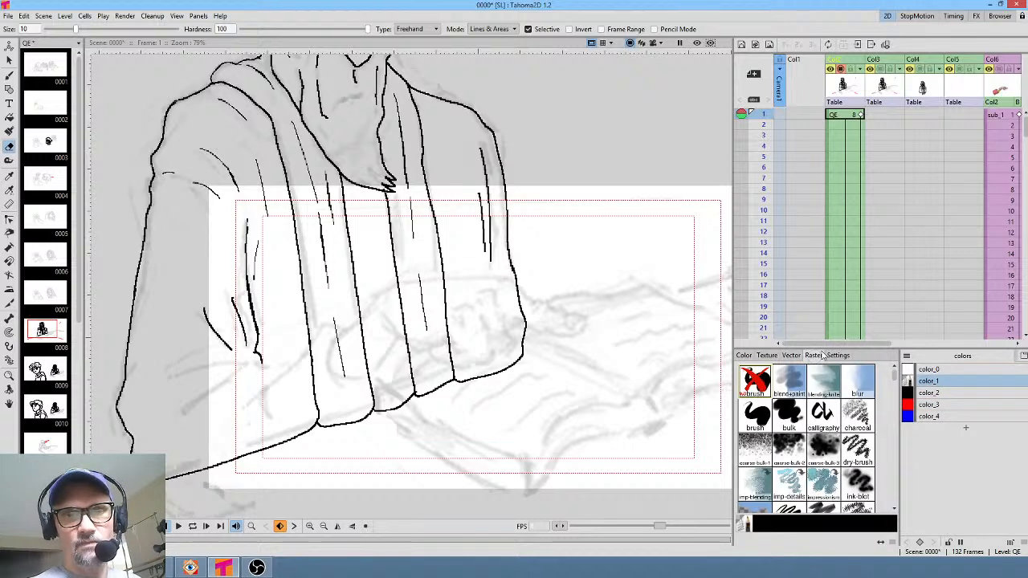
pyautogui.click(760, 380)
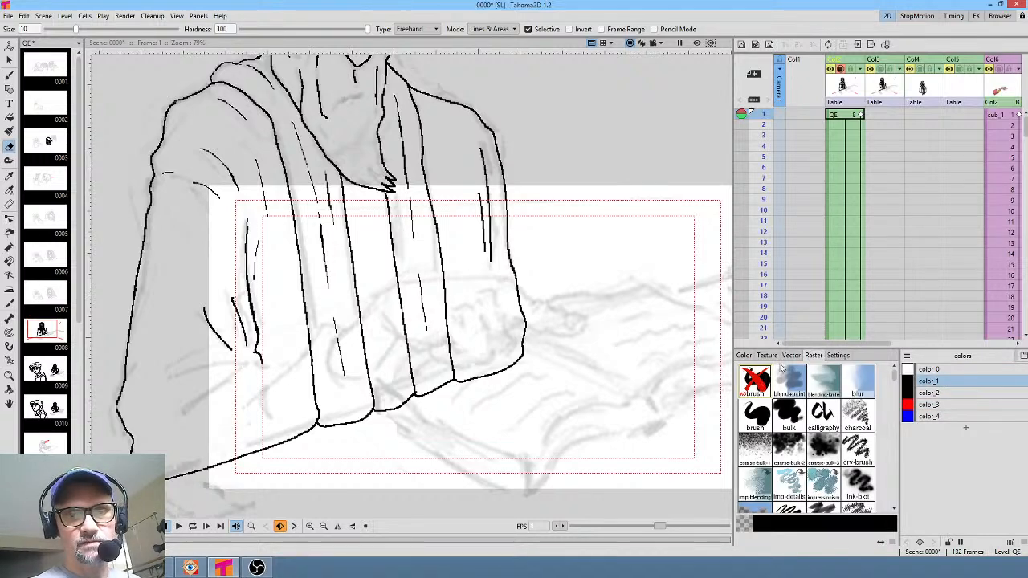
# Change color_2, used for the robe's outlines, to a dark reddish brown of about H 0, S 34, V 31
pyautogui.click(941, 394)
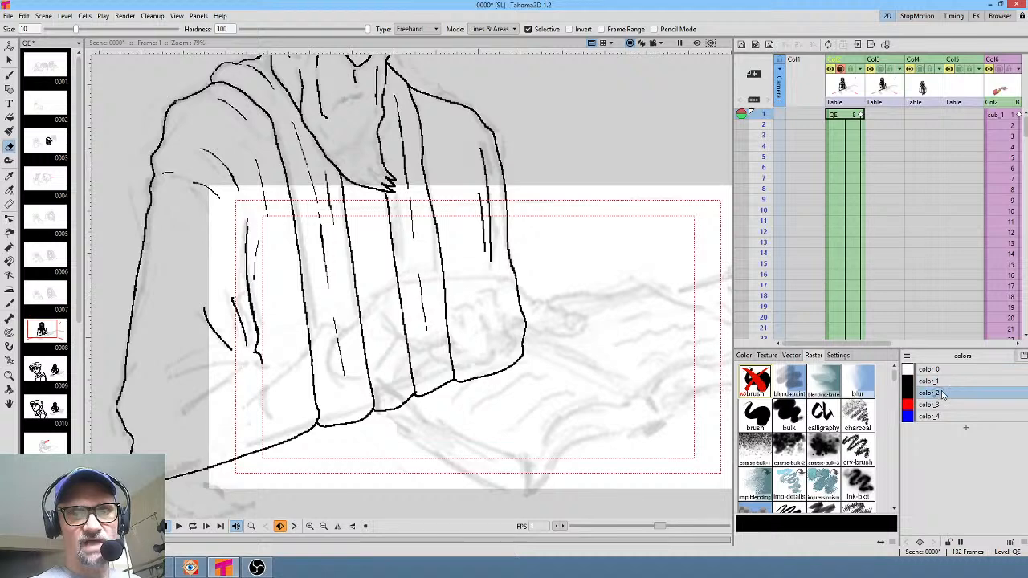
pyautogui.click(747, 355)
pyautogui.moveTo(869, 390)
pyautogui.mouseDown()
pyautogui.moveTo(859, 378)
pyautogui.moveTo(879, 432)
pyautogui.moveTo(876, 424)
pyautogui.mouseUp()
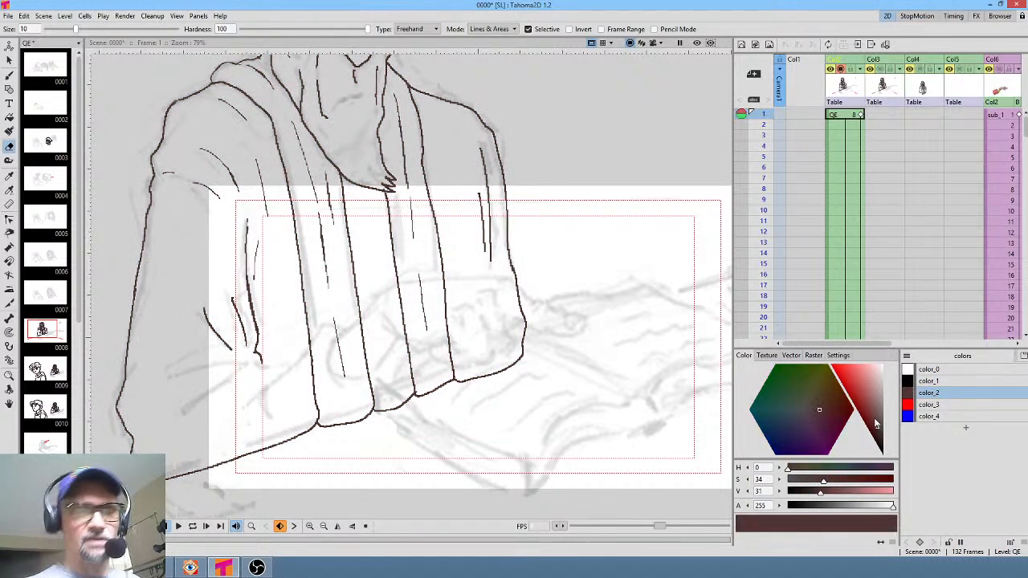
# Change color_1, the semi-transparent sketch colour, to a dark purple of about H 268, S 46, V 30
pyautogui.click(938, 383)
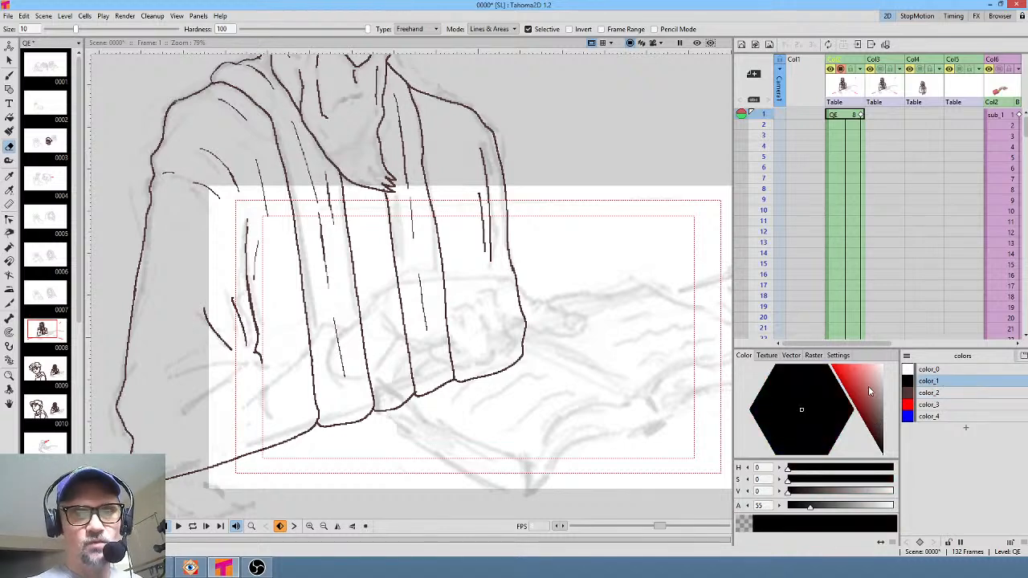
pyautogui.moveTo(868, 385); pyautogui.dragTo(837, 363)
pyautogui.moveTo(797, 419)
pyautogui.mouseDown()
pyautogui.moveTo(791, 403)
pyautogui.moveTo(792, 427)
pyautogui.moveTo(831, 420)
pyautogui.moveTo(802, 441)
pyautogui.mouseUp()
pyautogui.moveTo(859, 379); pyautogui.dragTo(875, 432)
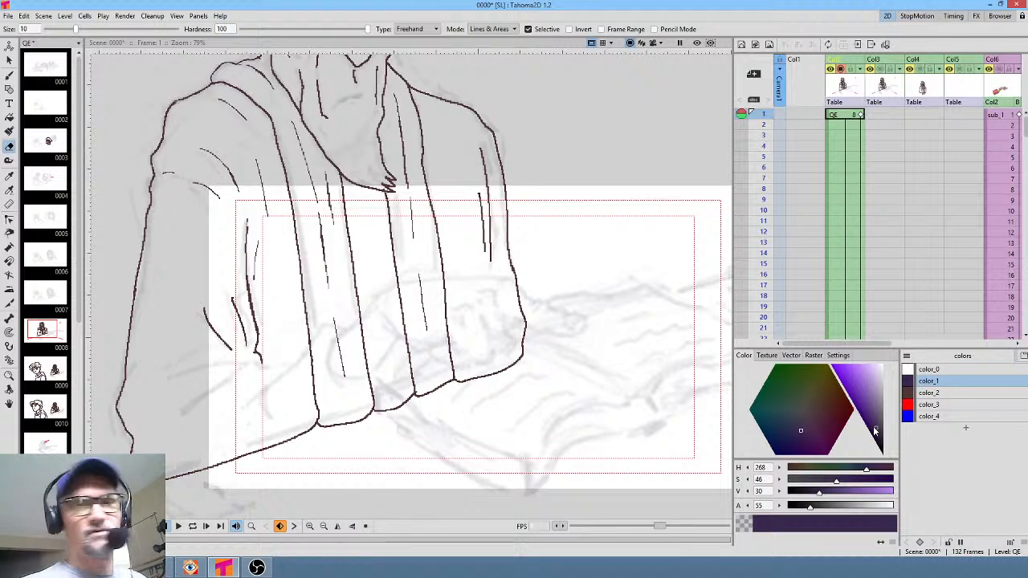
# Scrub the timeline from frame 1 to frame 25 to examine the recoloured drawing
pyautogui.middleClick(884, 197)
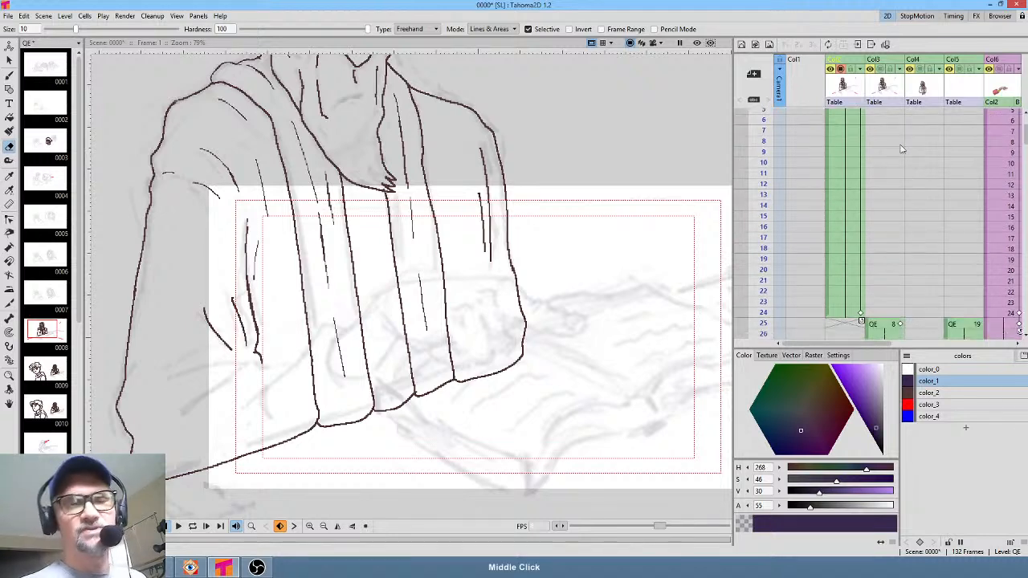
pyautogui.click(806, 112)
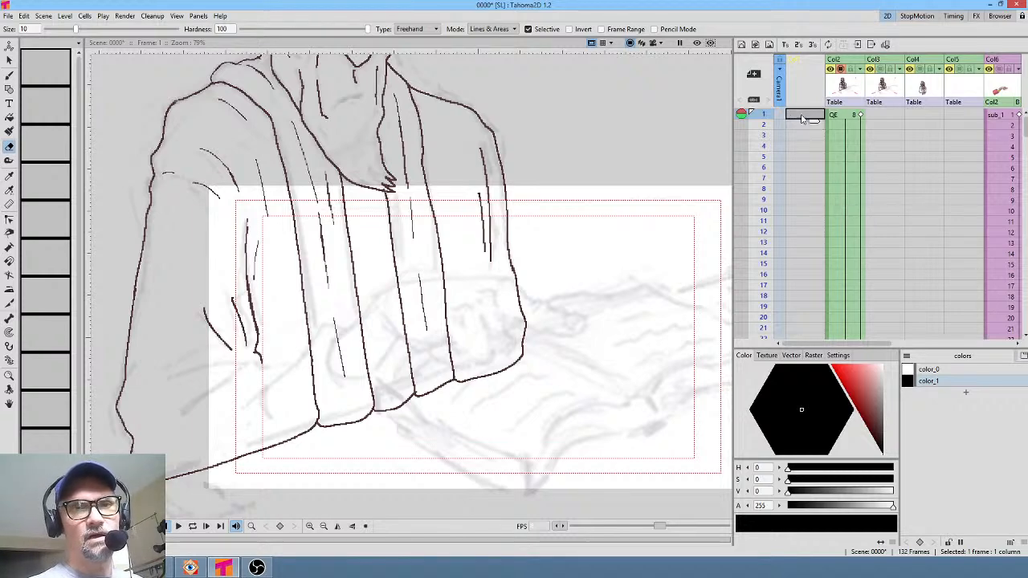
pyautogui.moveTo(759, 117); pyautogui.dragTo(773, 233)
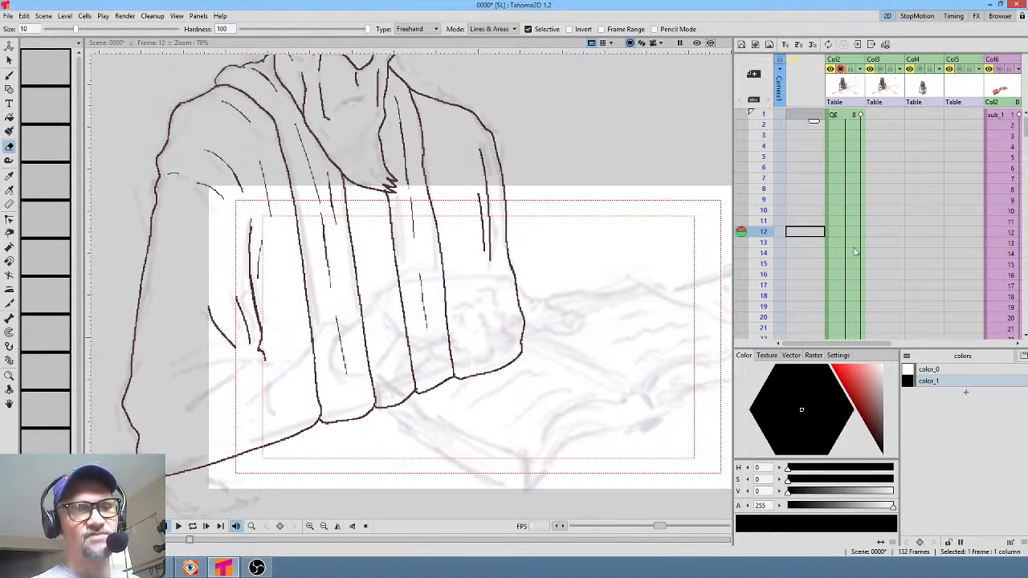
pyautogui.scroll(-3, 864, 211)
pyautogui.moveTo(763, 133)
pyautogui.mouseDown()
pyautogui.moveTo(761, 274)
pyautogui.moveTo(763, 257)
pyautogui.mouseUp()
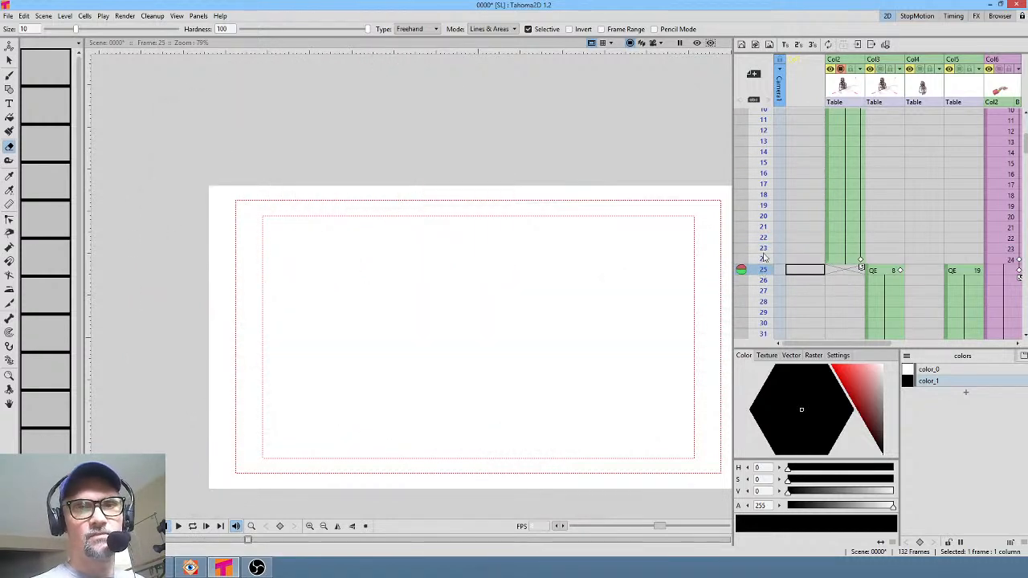
# With the frame 25 QE cell in Col3 selected, adjust color_1 to about H 267, S 29, V 26, and scrub the following frames
pyautogui.click(892, 272)
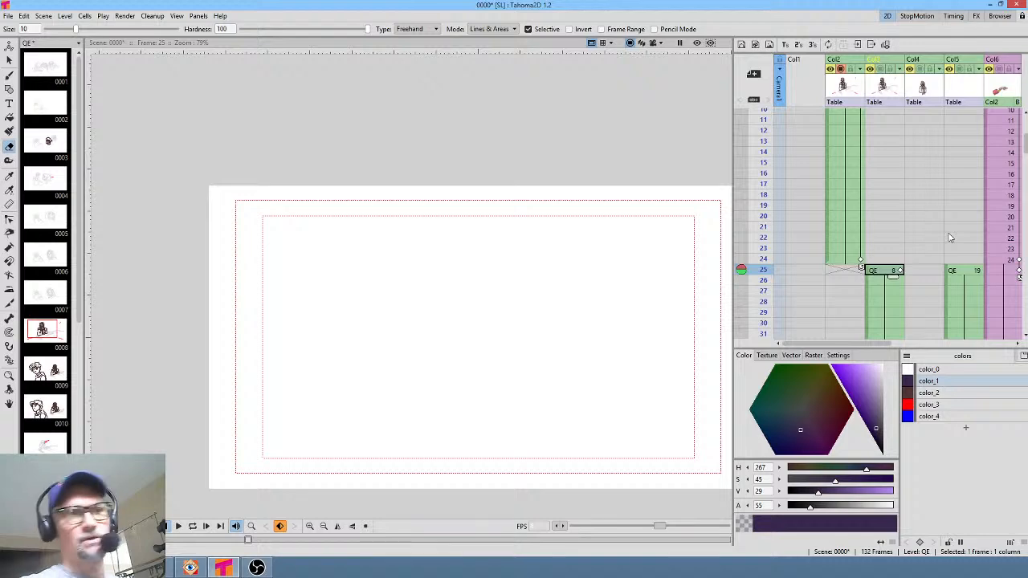
pyautogui.scroll(-3, 517, 287)
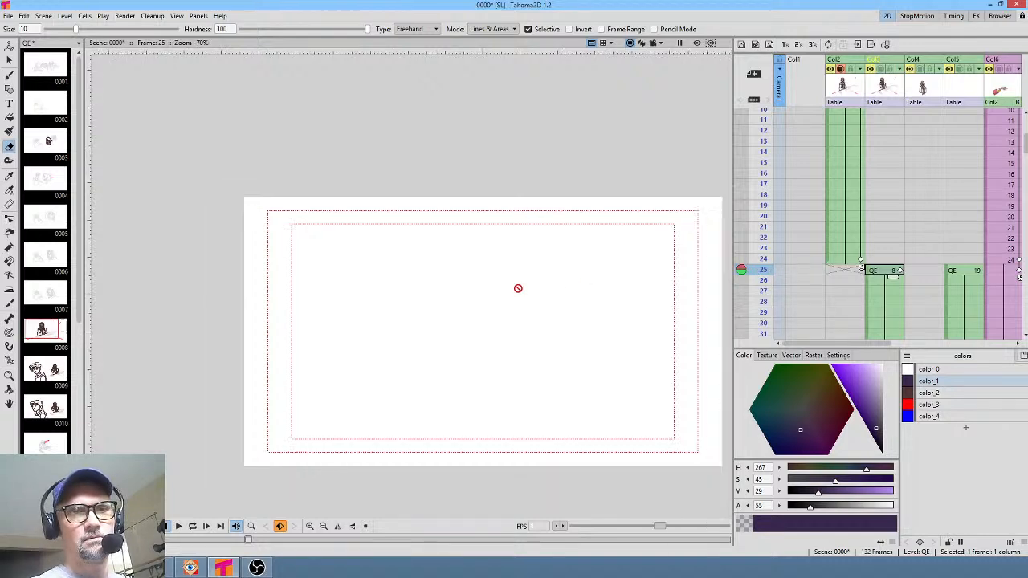
pyautogui.scroll(2, 570, 267)
pyautogui.moveTo(622, 275); pyautogui.dragTo(578, 249)
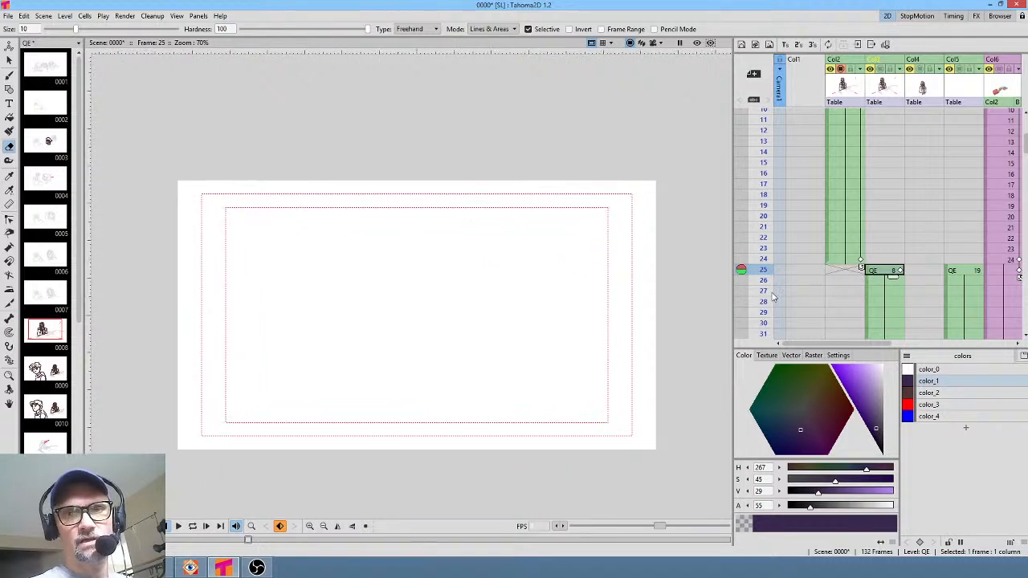
pyautogui.click(948, 384)
pyautogui.moveTo(873, 418); pyautogui.dragTo(880, 434)
pyautogui.moveTo(763, 251); pyautogui.dragTo(769, 313)
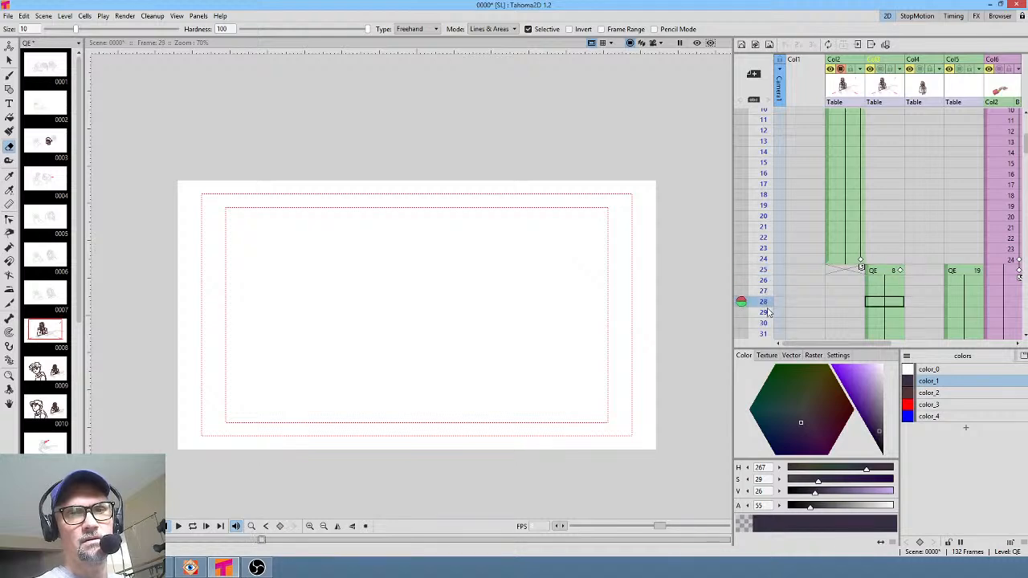
# Inspect the QE level's Col3 cells at frames 42 and 45
pyautogui.scroll(-6, 821, 273)
pyautogui.click(887, 261)
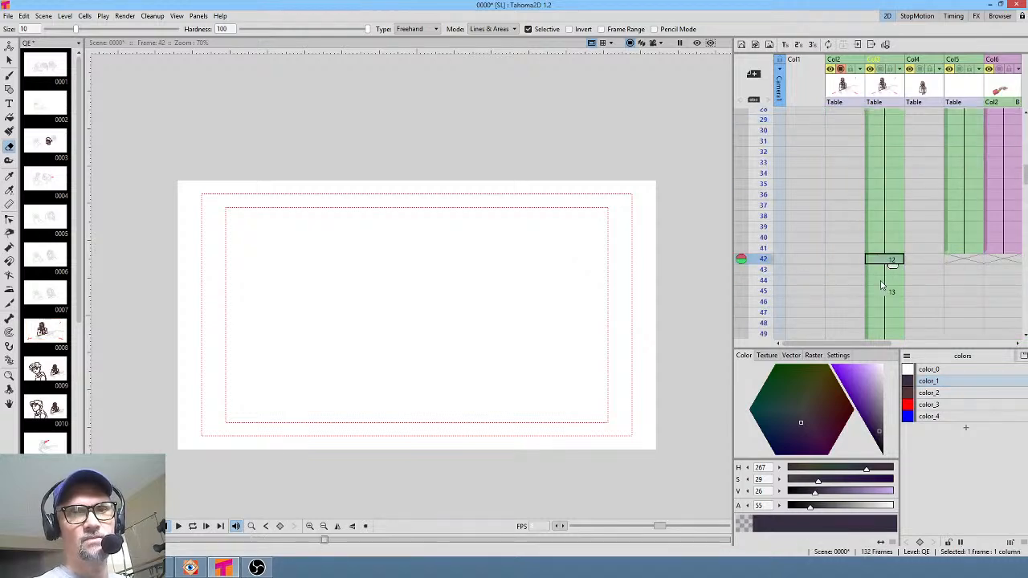
pyautogui.click(882, 293)
pyautogui.click(886, 262)
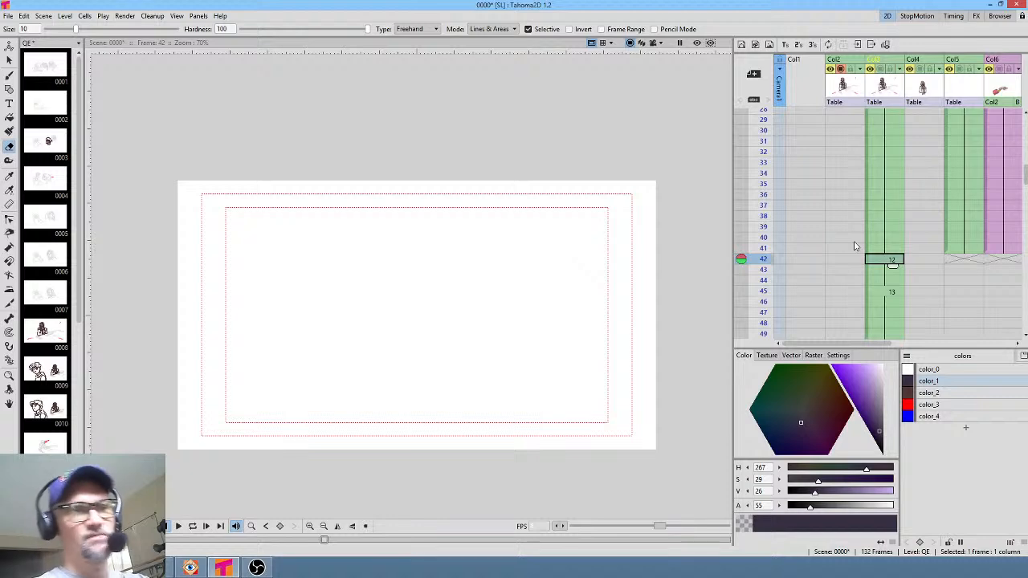
pyautogui.scroll(6, 855, 243)
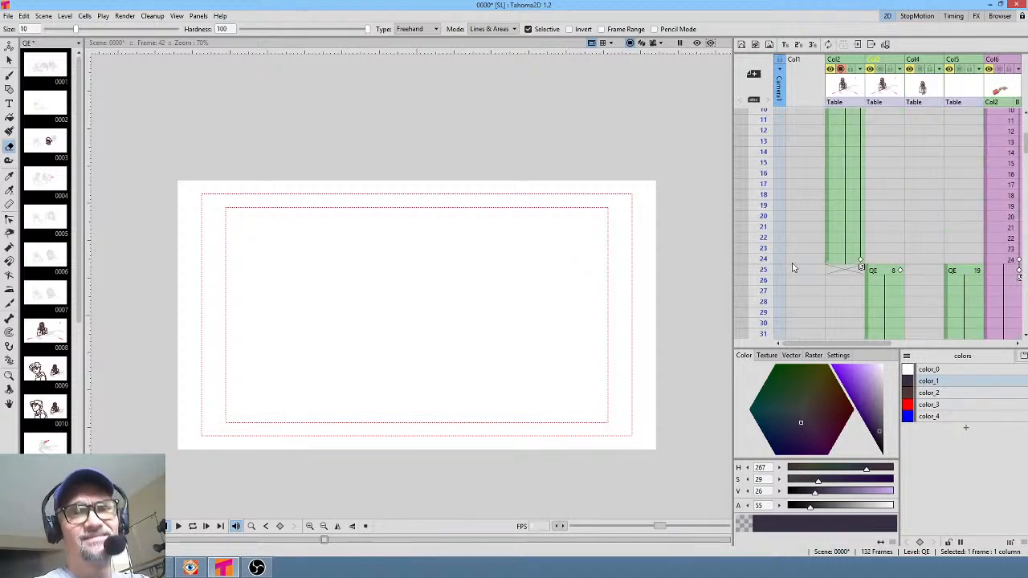
pyautogui.scroll(3, 840, 217)
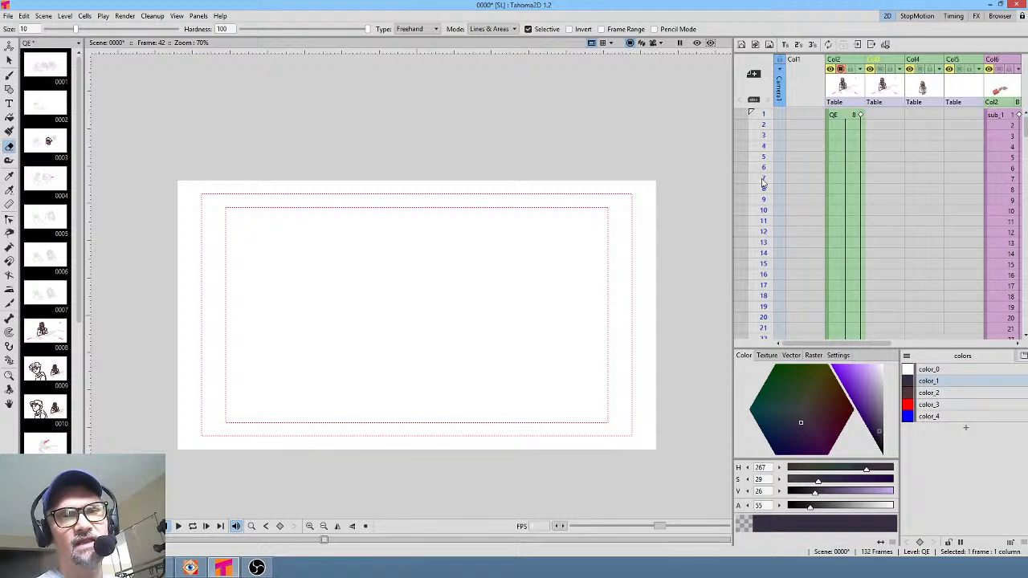
# Go from the frame 1 cell to drawing 12 at frame 42 in Col3, and turn on Col3's camera stand visibility
pyautogui.click(835, 118)
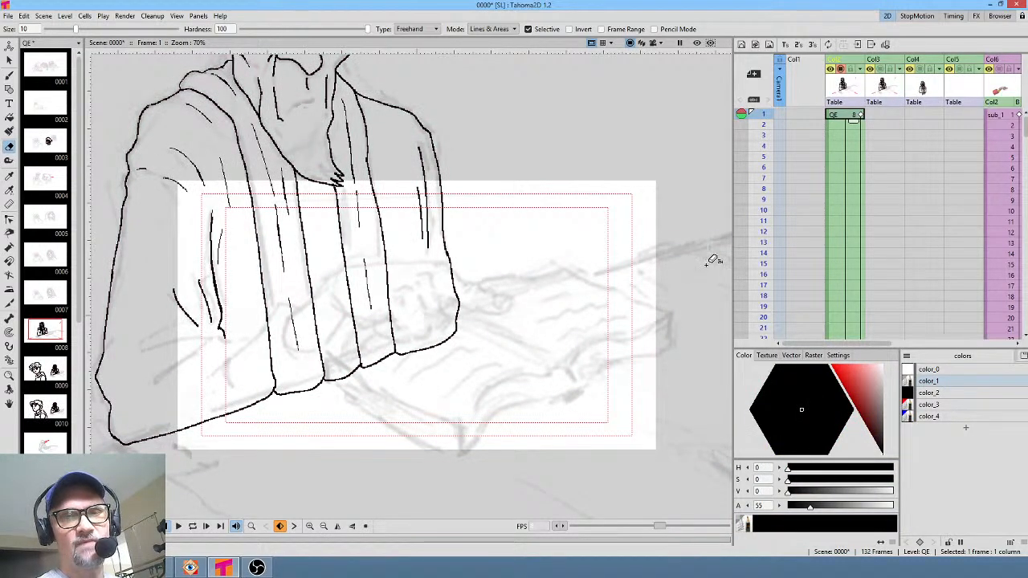
pyautogui.scroll(-5, 892, 241)
pyautogui.click(894, 233)
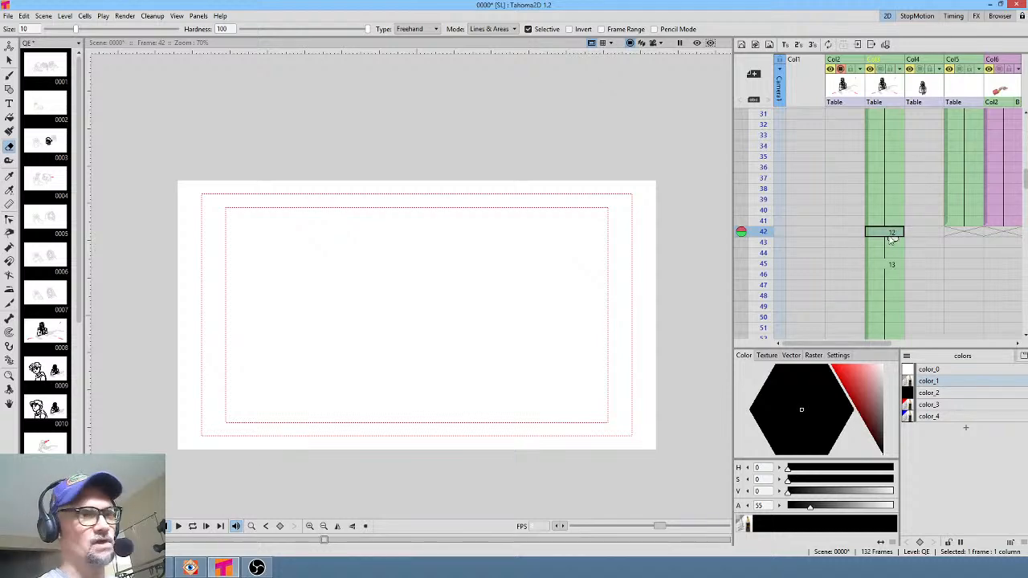
pyautogui.doubleClick(893, 234)
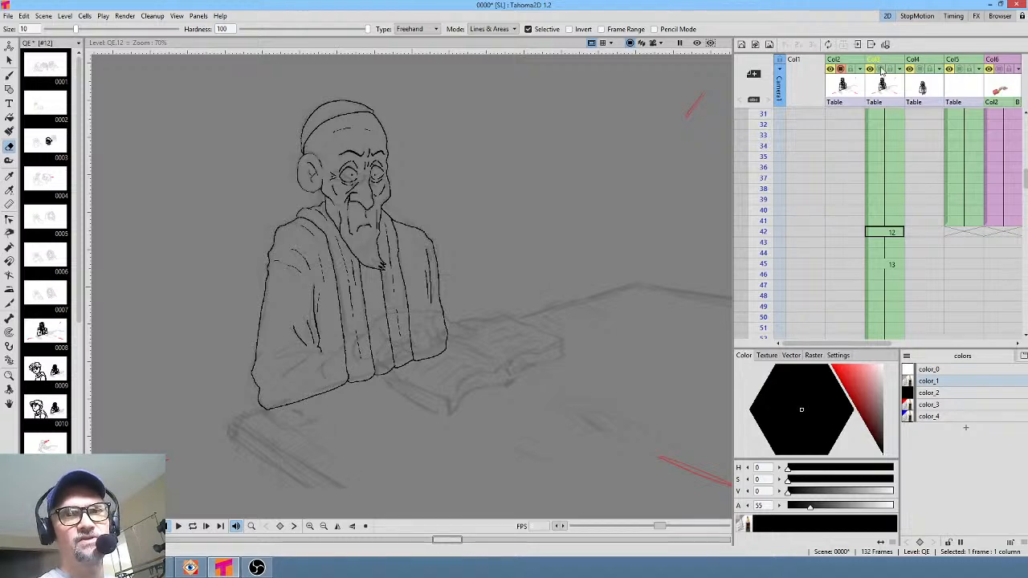
pyautogui.click(886, 234)
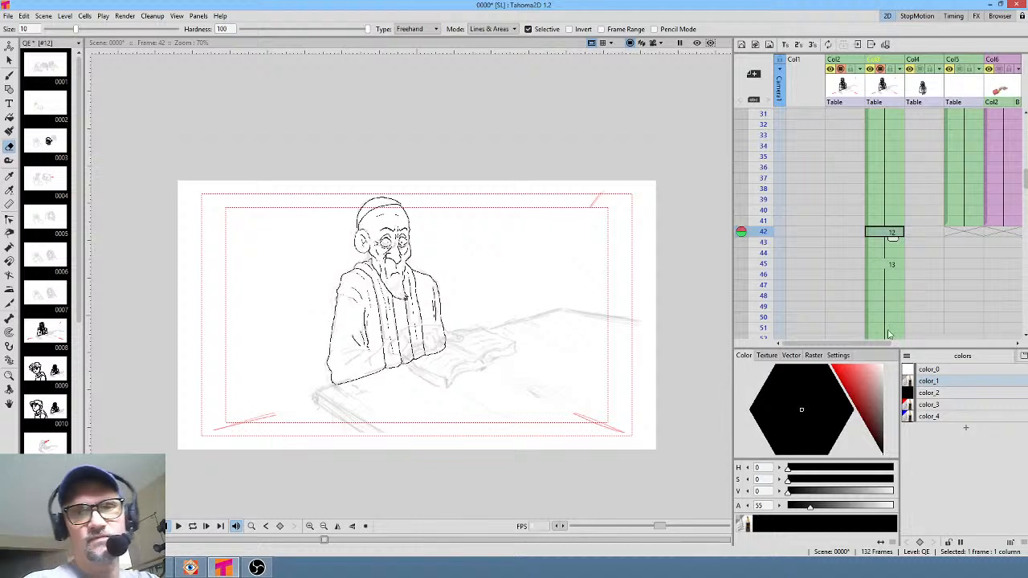
# Remove the raster brush texture from color_3 and color_4 so they become plain red and plain blue styles
pyautogui.click(930, 384)
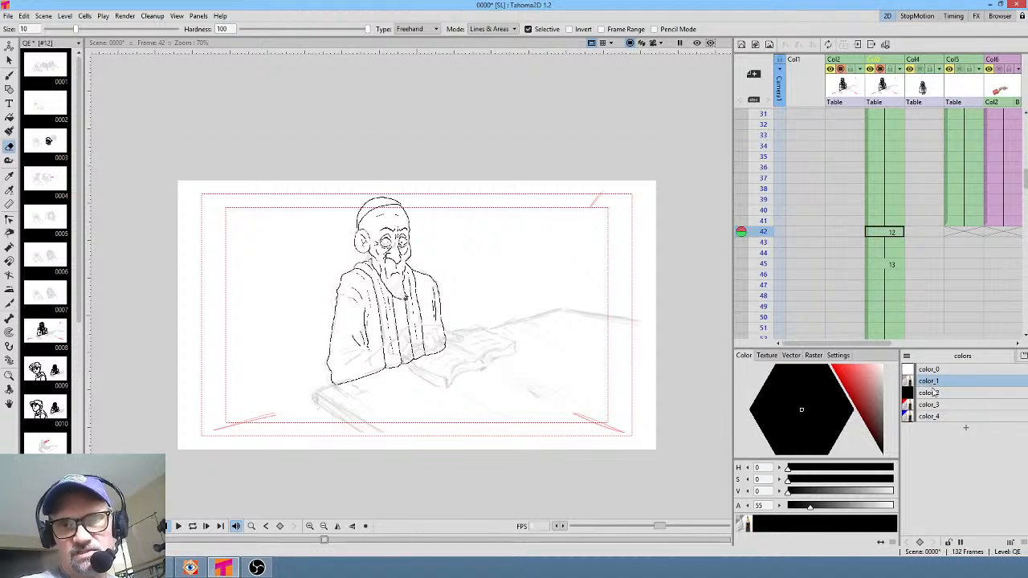
pyautogui.click(931, 395)
pyautogui.click(930, 406)
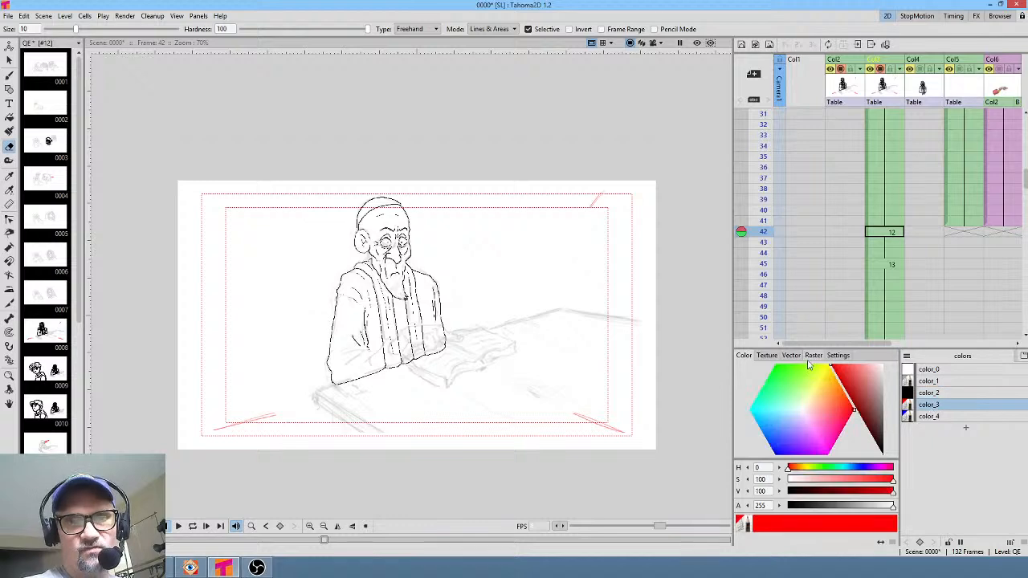
pyautogui.click(814, 356)
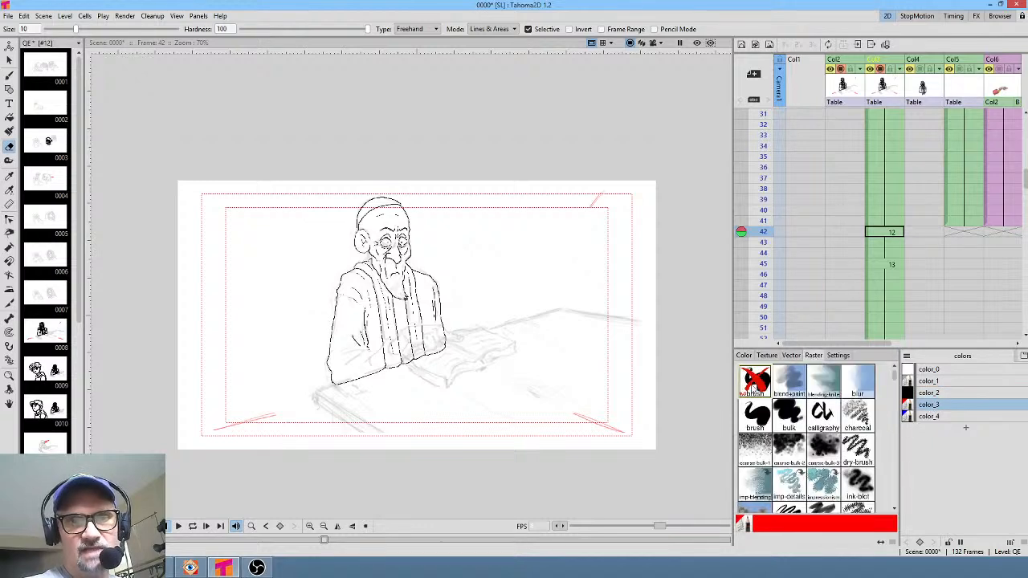
pyautogui.click(932, 416)
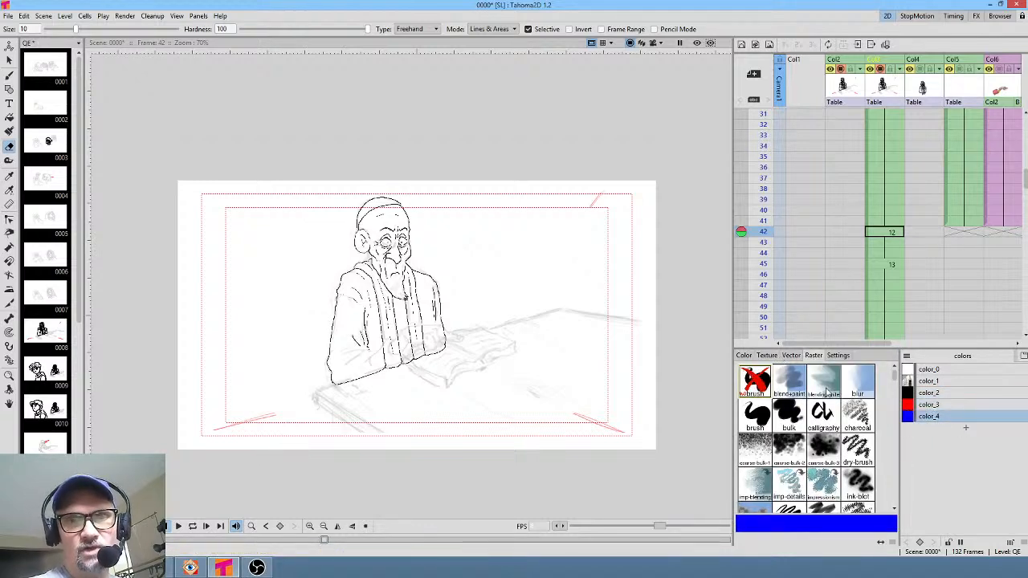
pyautogui.click(744, 357)
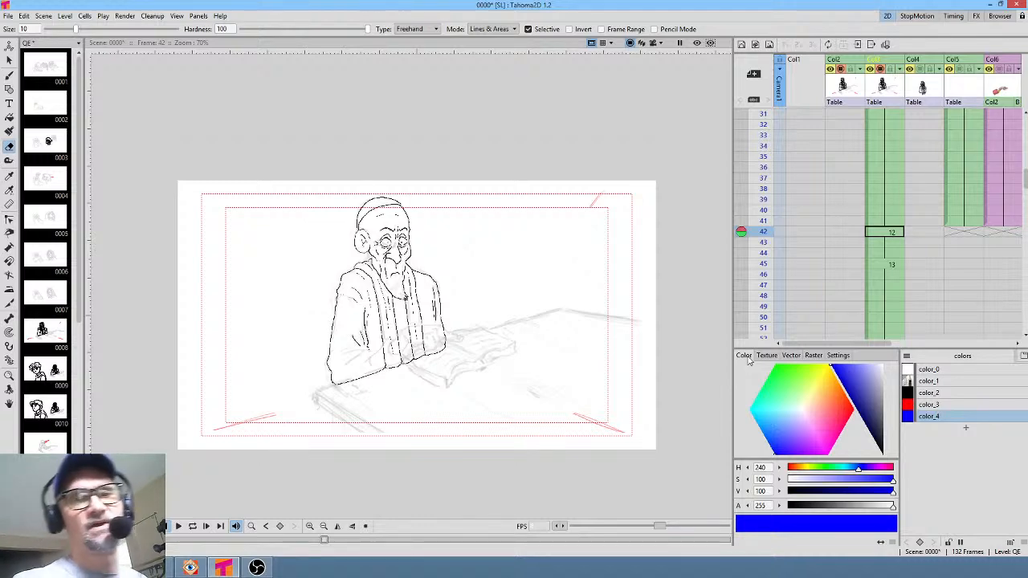
# Review the frames up to 41 and soften color_4 to a muted blue of about H 240, S 51, V 74
pyautogui.moveTo(763, 127)
pyautogui.mouseDown()
pyautogui.moveTo(758, 245)
pyautogui.moveTo(756, 228)
pyautogui.mouseUp()
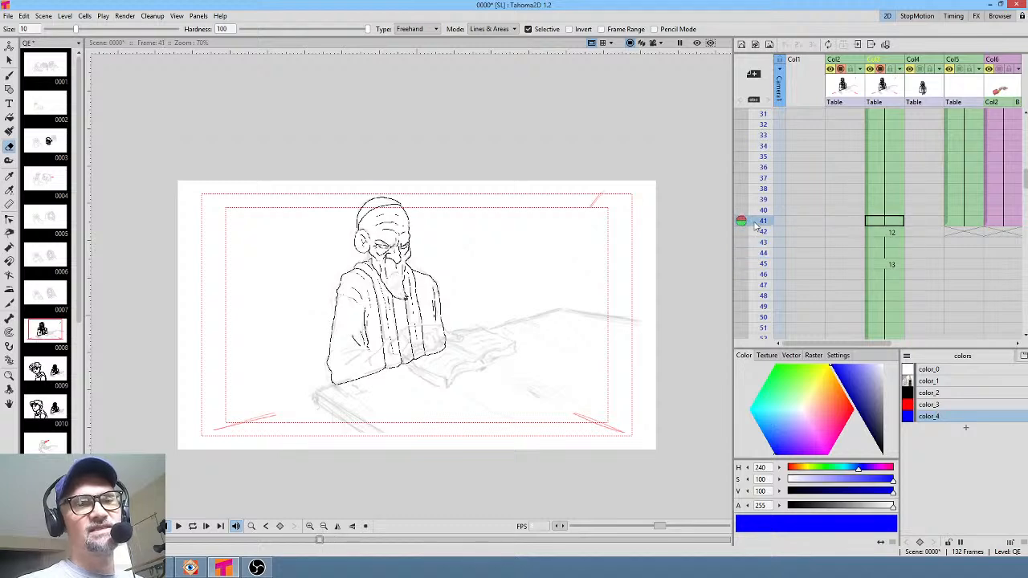
pyautogui.scroll(3, 856, 218)
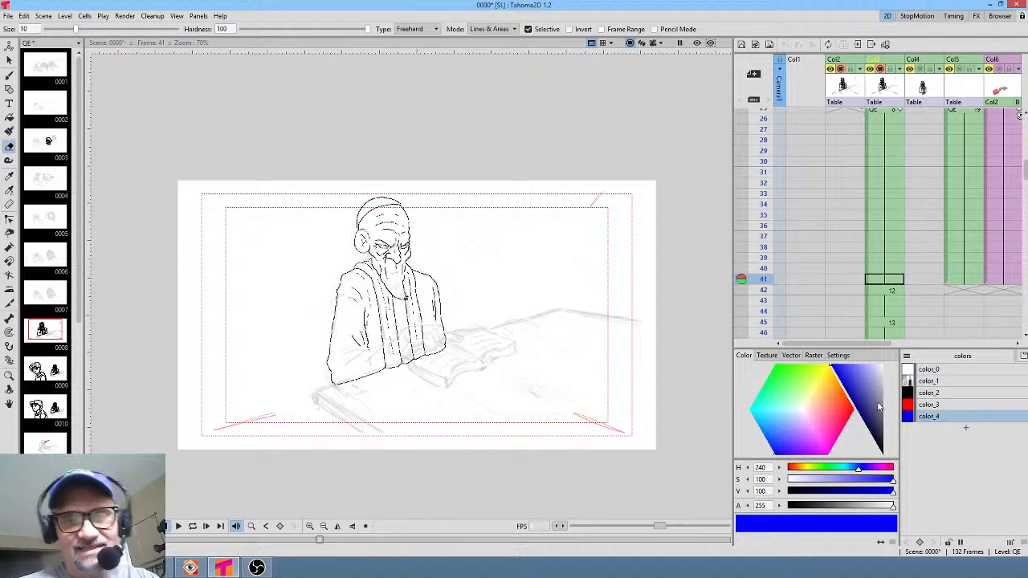
pyautogui.moveTo(877, 407); pyautogui.dragTo(858, 385)
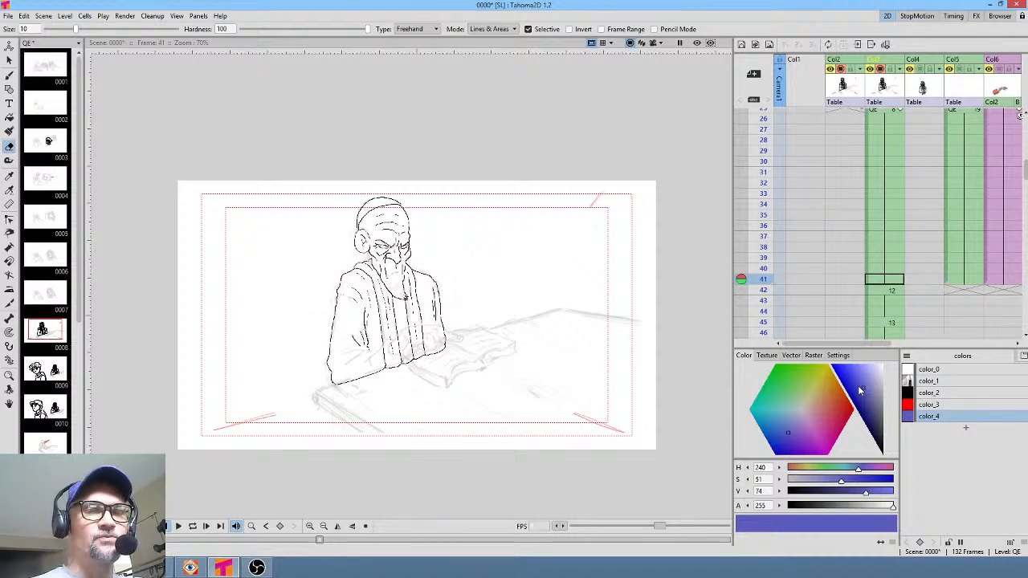
# Scrub the timeline to frame 24 and set color_1's alpha to 0 to hide the sketch lines
pyautogui.moveTo(893, 159); pyautogui.dragTo(891, 286)
pyautogui.moveTo(862, 157); pyautogui.dragTo(861, 175)
pyautogui.moveTo(771, 150); pyautogui.dragTo(765, 245)
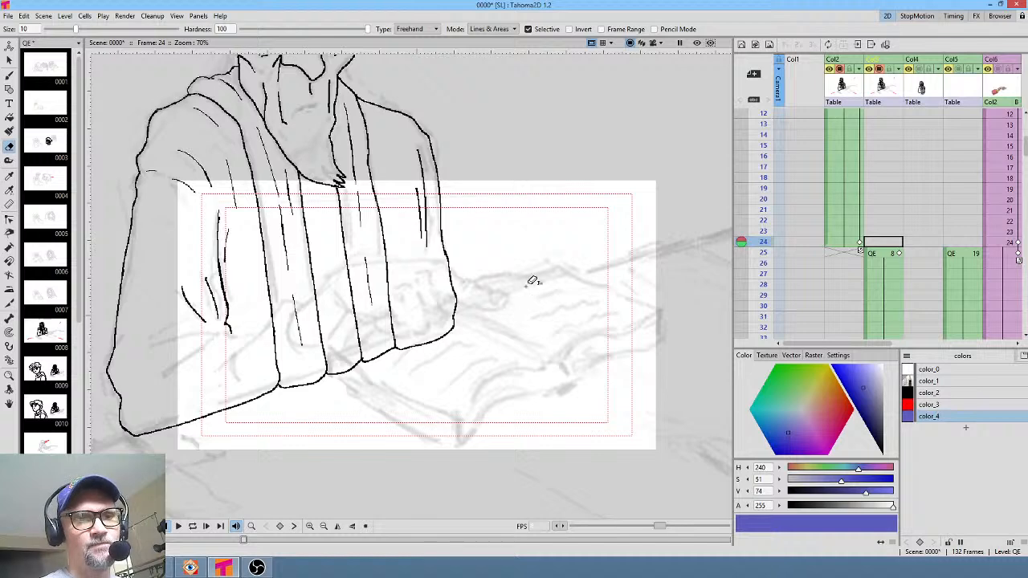
pyautogui.click(949, 382)
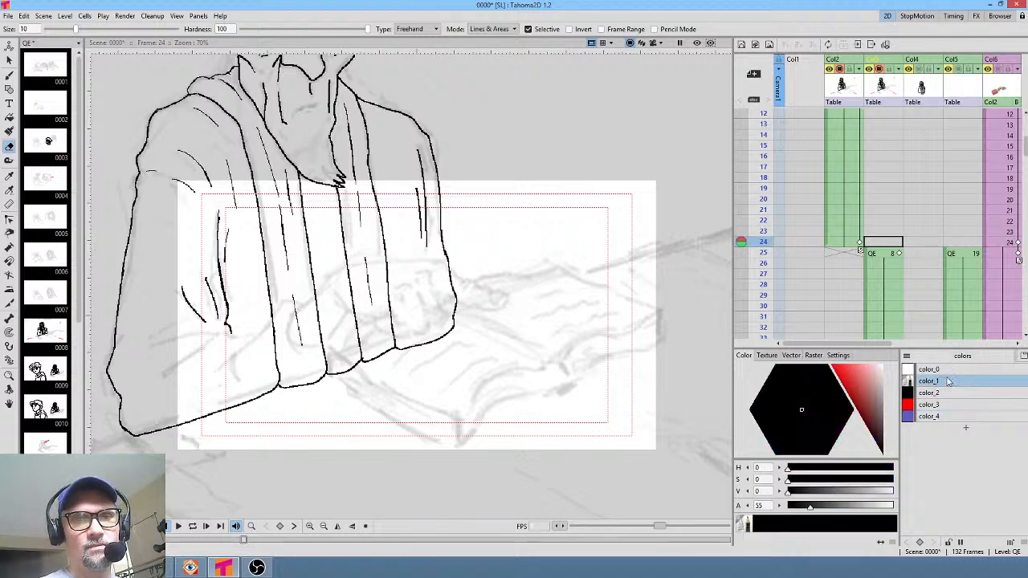
pyautogui.moveTo(813, 510)
pyautogui.mouseDown()
pyautogui.moveTo(867, 511)
pyautogui.moveTo(777, 507)
pyautogui.mouseUp()
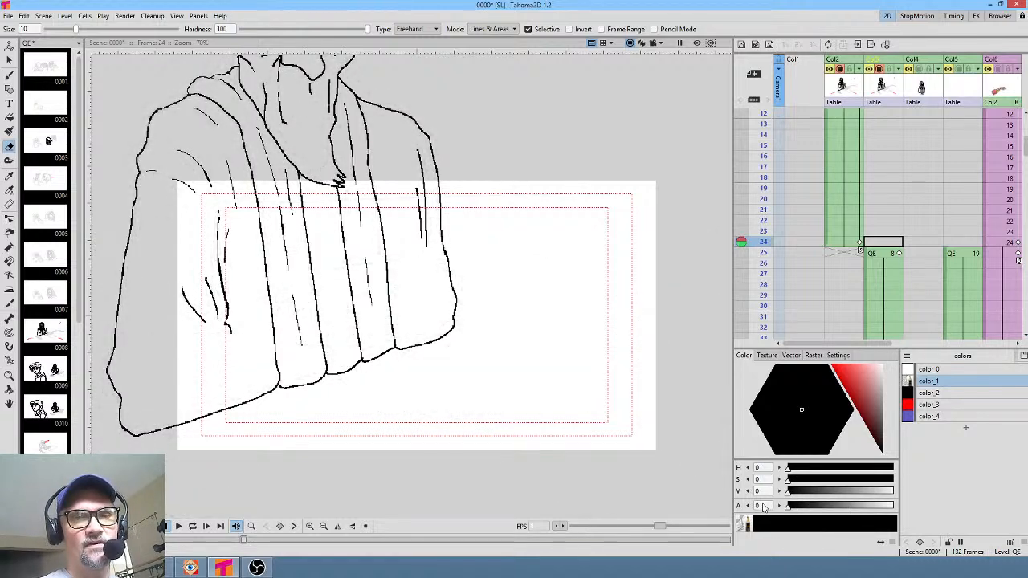
# Fill the robe's shoulder area with red color_3 on the Col3 drawing at frame 25
pyautogui.click(946, 407)
pyautogui.press('f')
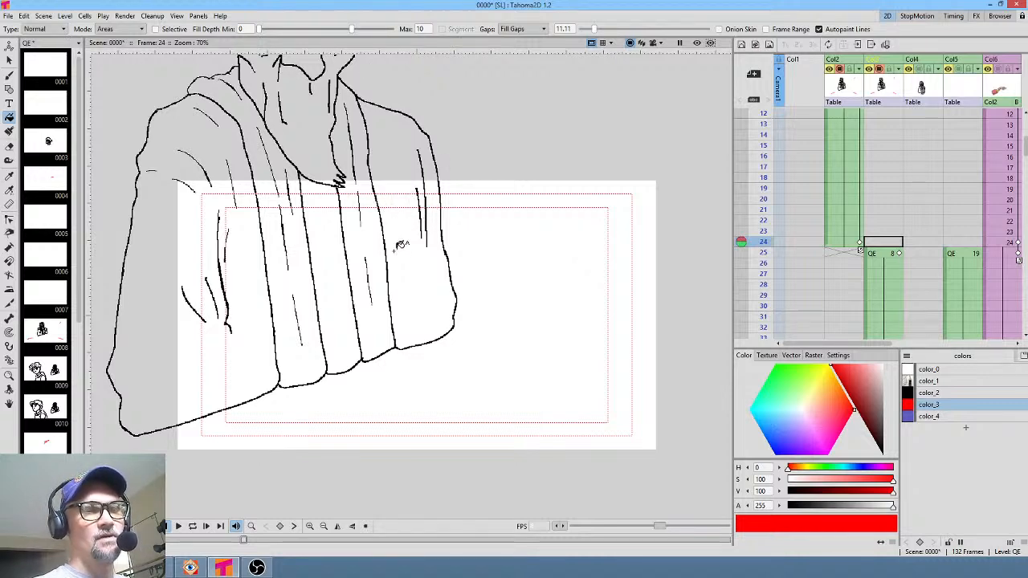
pyautogui.moveTo(424, 259); pyautogui.dragTo(462, 321)
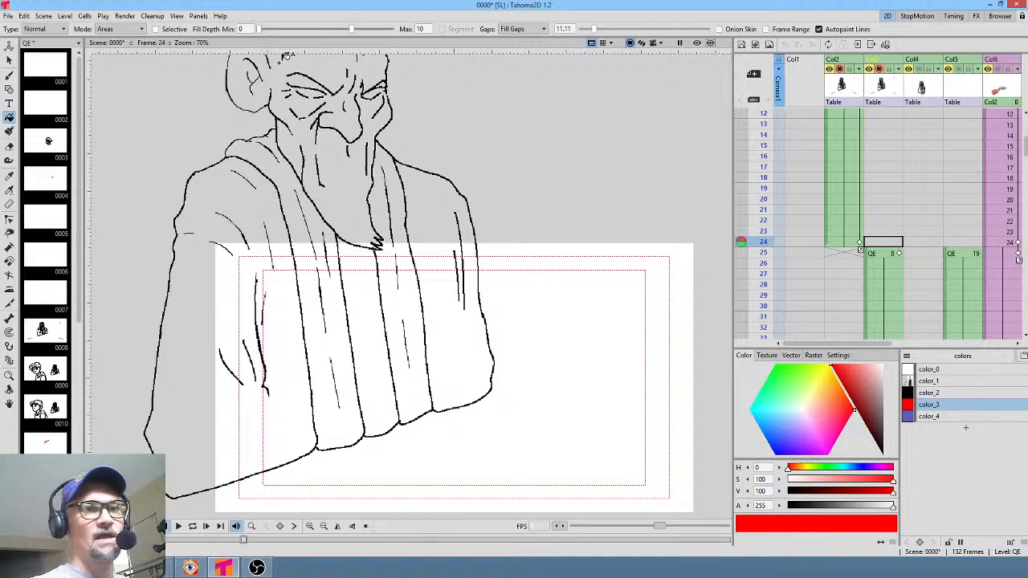
pyautogui.click(850, 242)
pyautogui.click(884, 256)
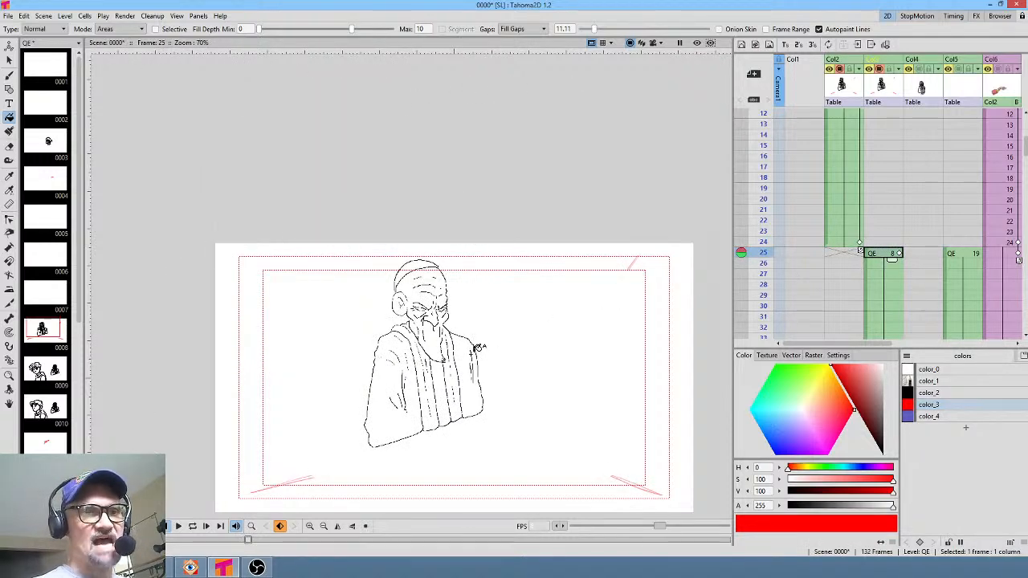
pyautogui.click(469, 350)
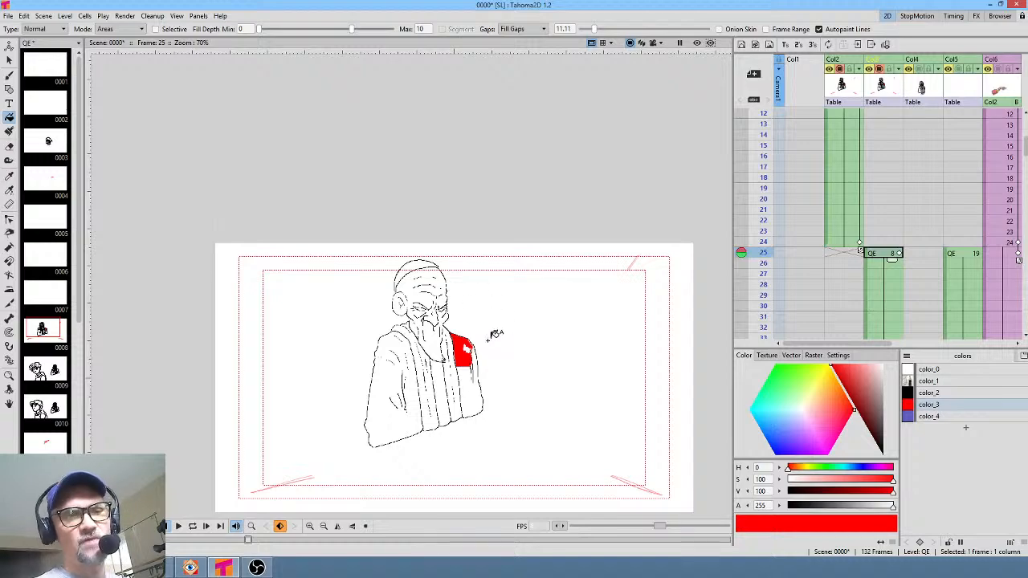
pyautogui.moveTo(483, 367); pyautogui.dragTo(509, 318)
pyautogui.scroll(4, 509, 319)
pyautogui.moveTo(519, 356); pyautogui.dragTo(541, 255)
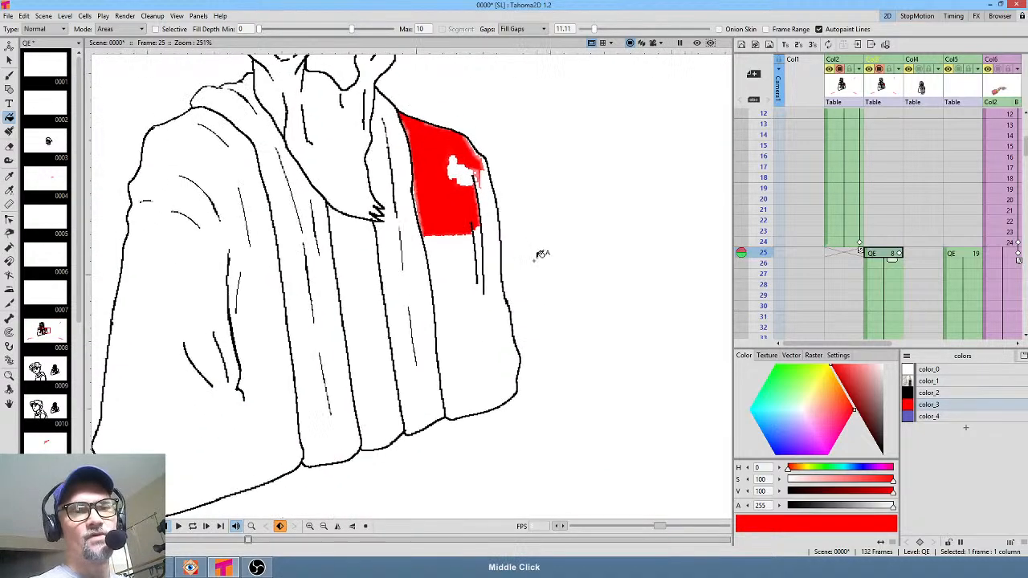
# Set color_1's alpha to 255 and erase the red color_3 fill from the robe with the selective eraser
pyautogui.click(980, 379)
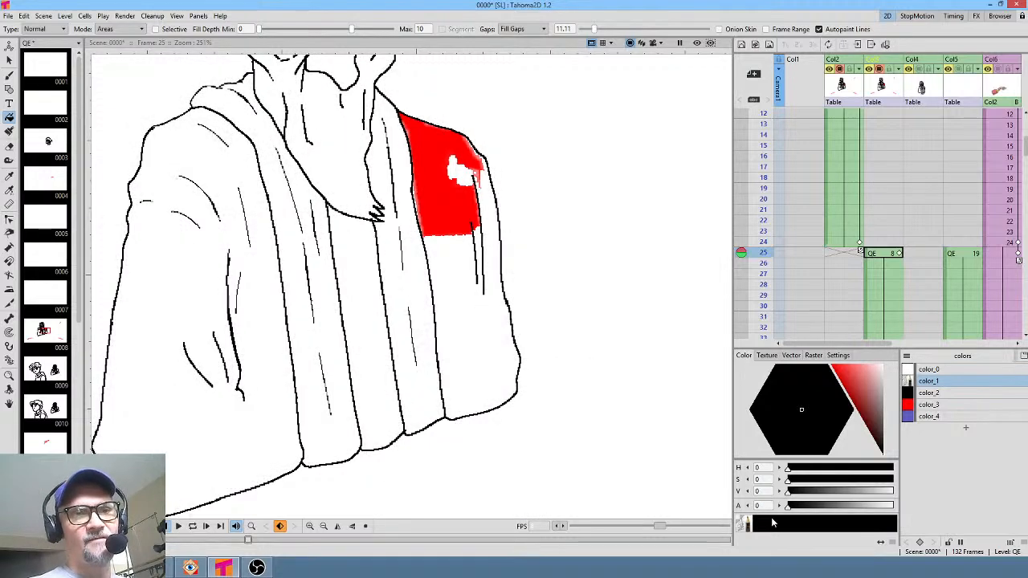
pyautogui.moveTo(788, 505); pyautogui.dragTo(895, 504)
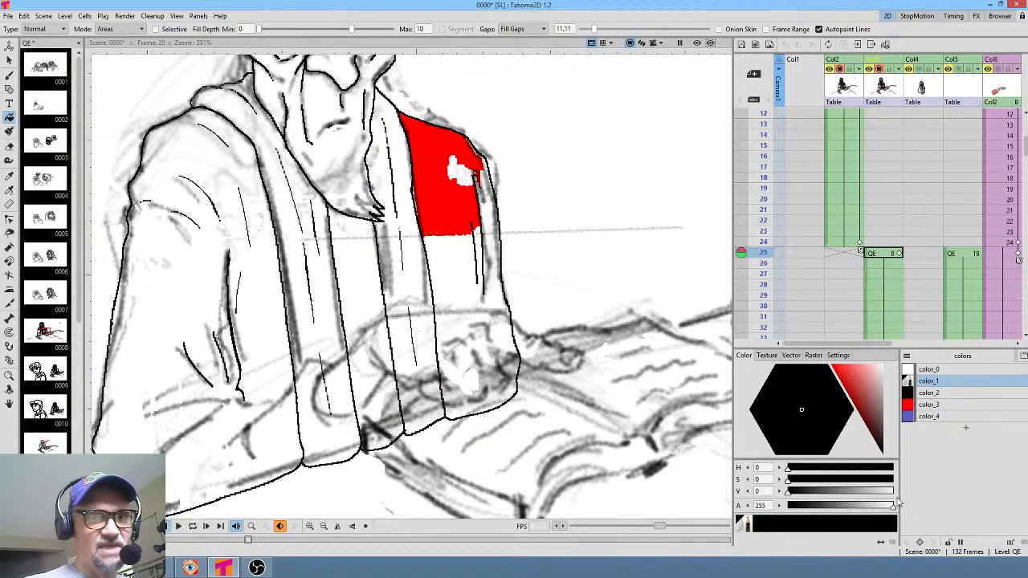
pyautogui.click(931, 407)
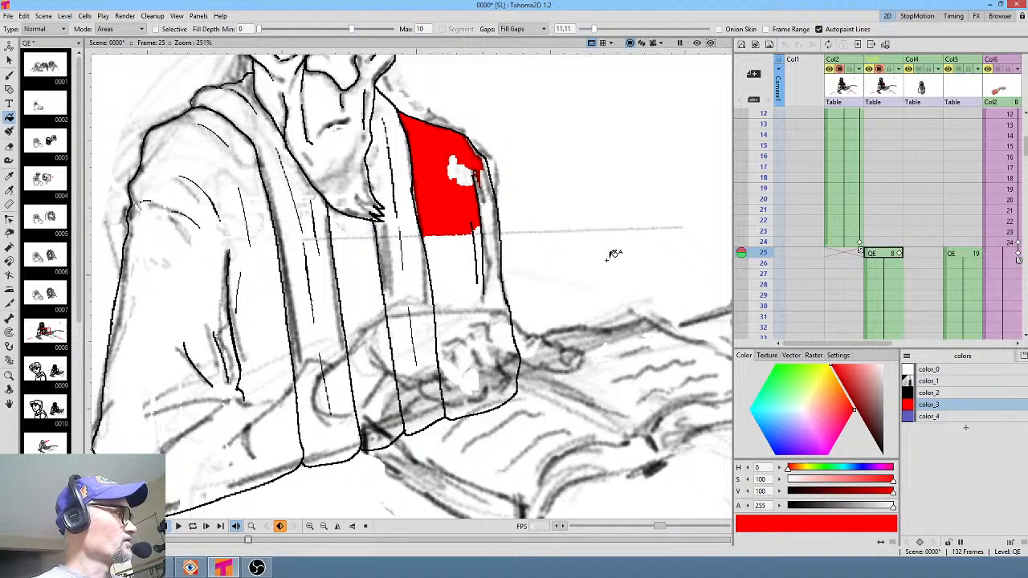
pyautogui.press('a')
pyautogui.moveTo(562, 141)
pyautogui.mouseDown()
pyautogui.moveTo(353, 217)
pyautogui.moveTo(597, 150)
pyautogui.mouseUp()
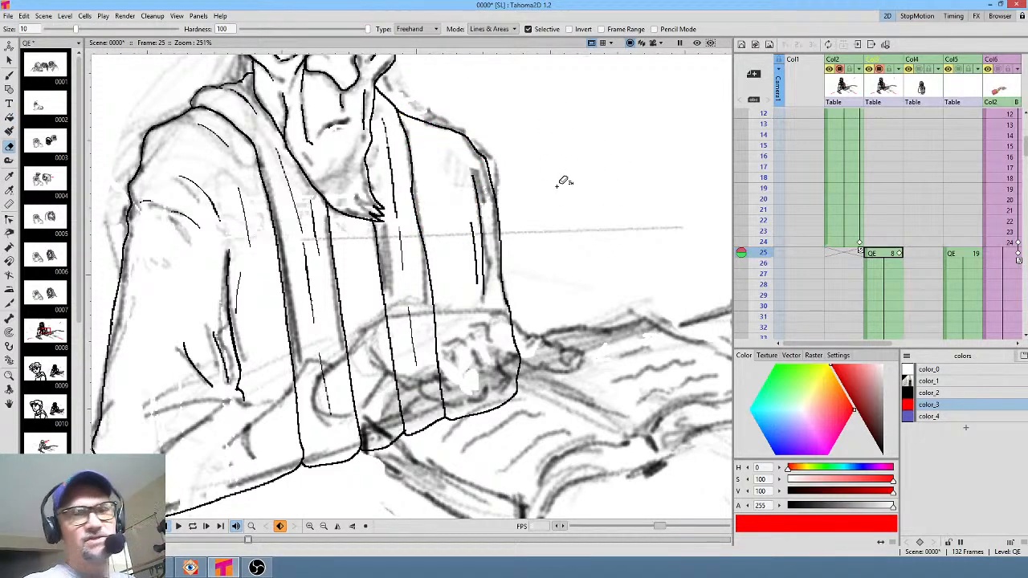
# Erase the color_1 sketch lines over and around the old man at frame 25 with the selective eraser at size 10
pyautogui.scroll(-4, 527, 171)
pyautogui.moveTo(549, 164); pyautogui.dragTo(476, 210)
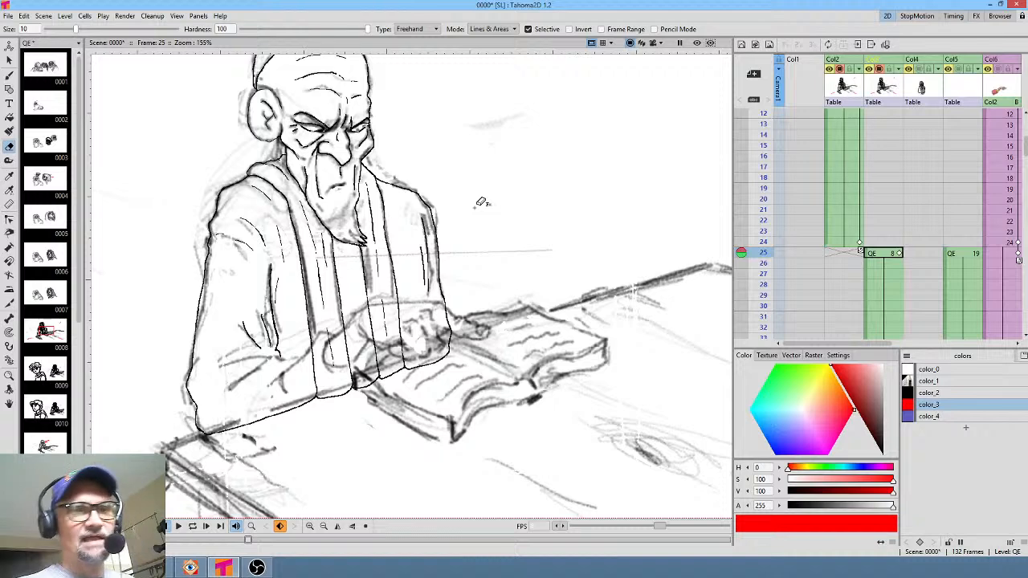
pyautogui.middleClick(480, 203)
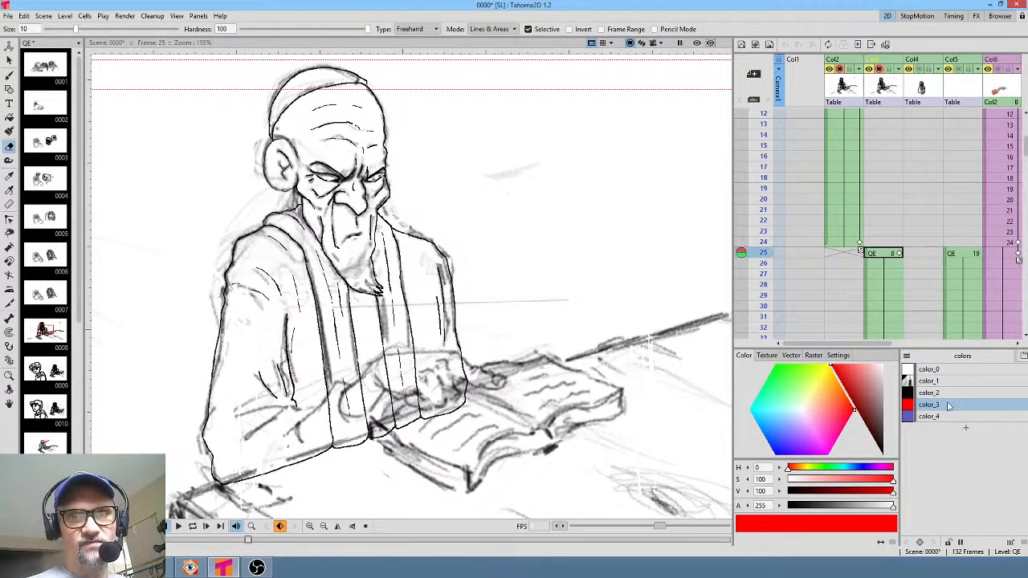
pyautogui.click(944, 383)
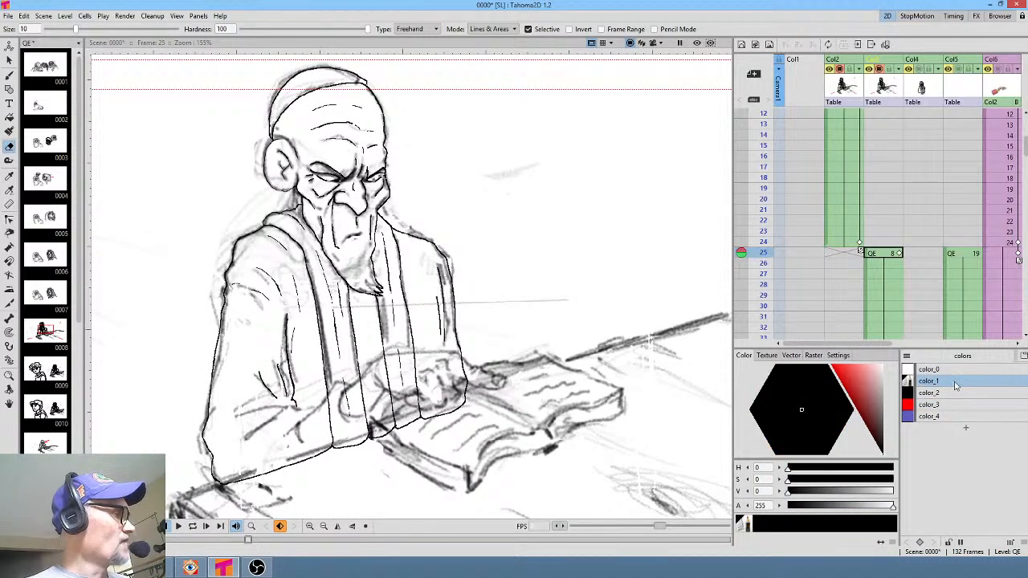
pyautogui.press('b')
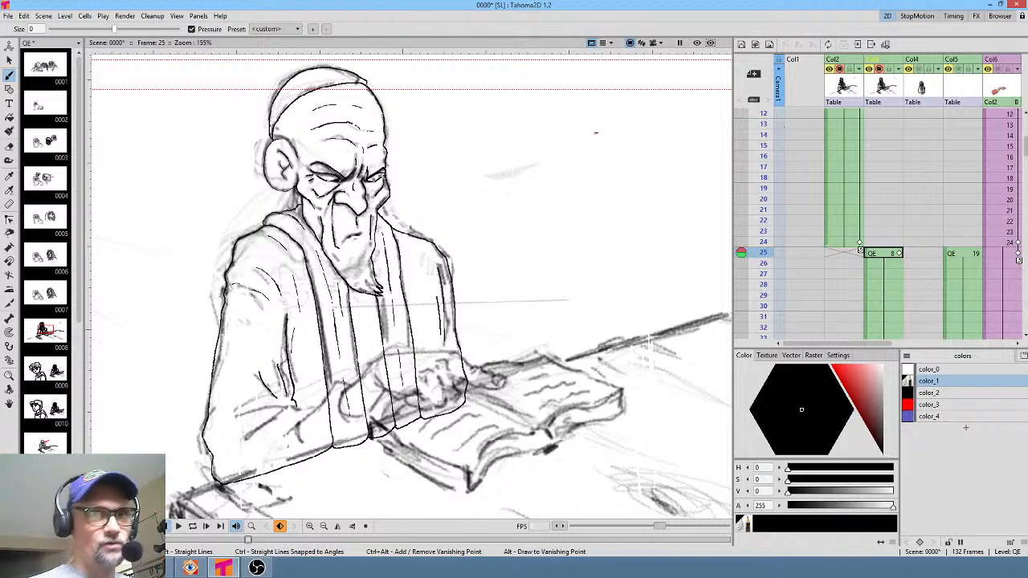
pyautogui.press('e')
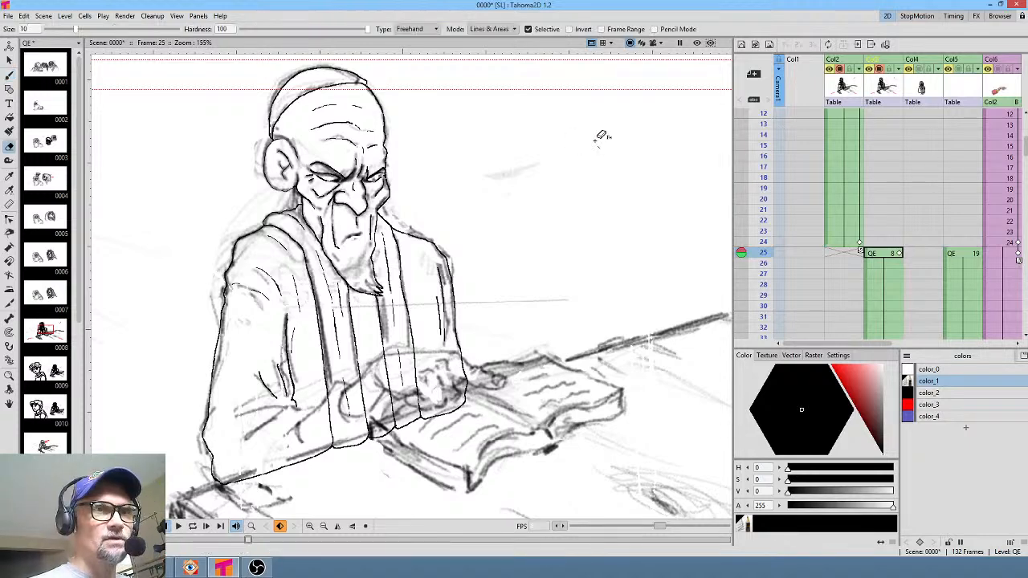
pyautogui.moveTo(599, 146)
pyautogui.mouseDown()
pyautogui.moveTo(379, 51)
pyautogui.moveTo(262, 59)
pyautogui.moveTo(177, 191)
pyautogui.moveTo(141, 332)
pyautogui.moveTo(145, 419)
pyautogui.moveTo(163, 460)
pyautogui.moveTo(180, 480)
pyautogui.moveTo(266, 485)
pyautogui.moveTo(493, 398)
pyautogui.moveTo(518, 371)
pyautogui.moveTo(527, 332)
pyautogui.moveTo(564, 321)
pyautogui.moveTo(628, 252)
pyautogui.moveTo(601, 143)
pyautogui.mouseUp()
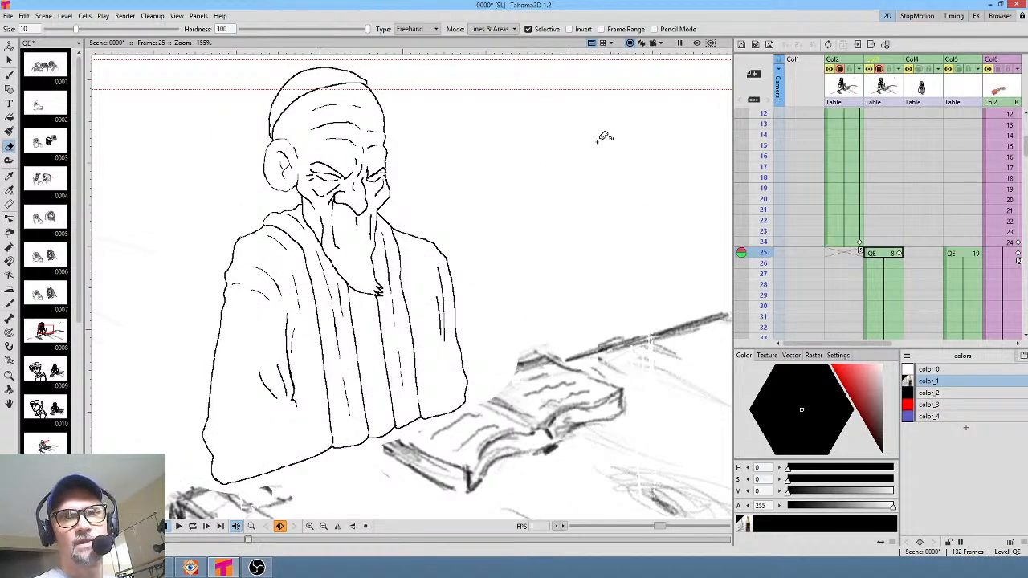
# Turn on Col6's visibility to show the coloured arm and check it over the cleaned old man at frames 25 and 24
pyautogui.click(1007, 254)
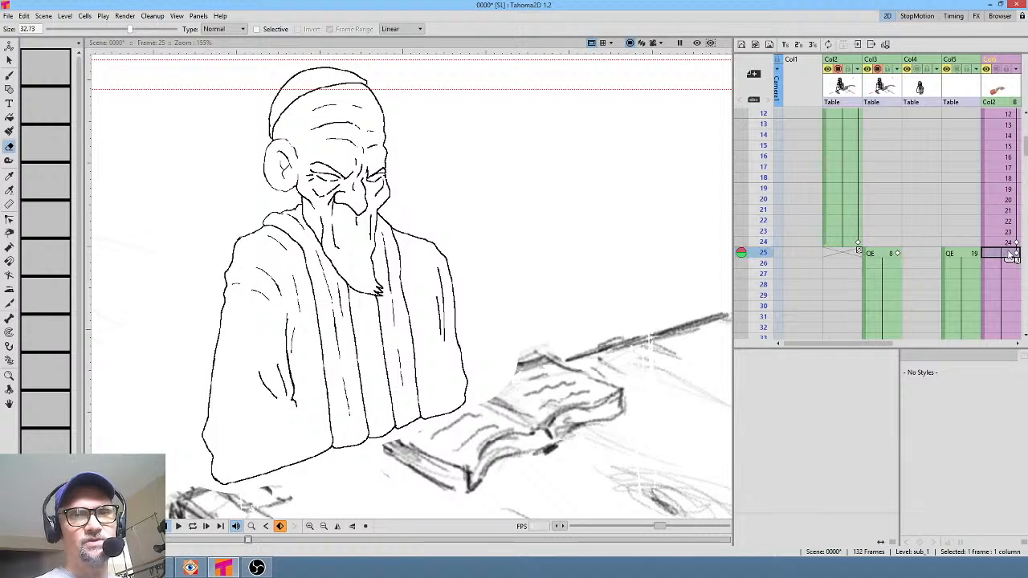
pyautogui.click(996, 69)
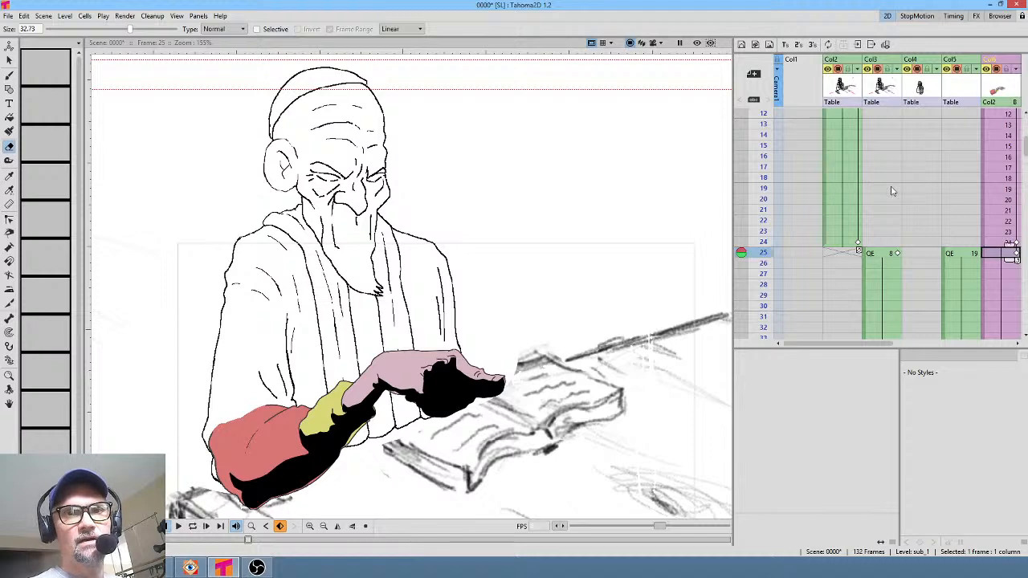
pyautogui.hotkey('ctrl', 'z')
pyautogui.hotkey('ctrl', 'y')
pyautogui.moveTo(938, 194); pyautogui.dragTo(924, 245)
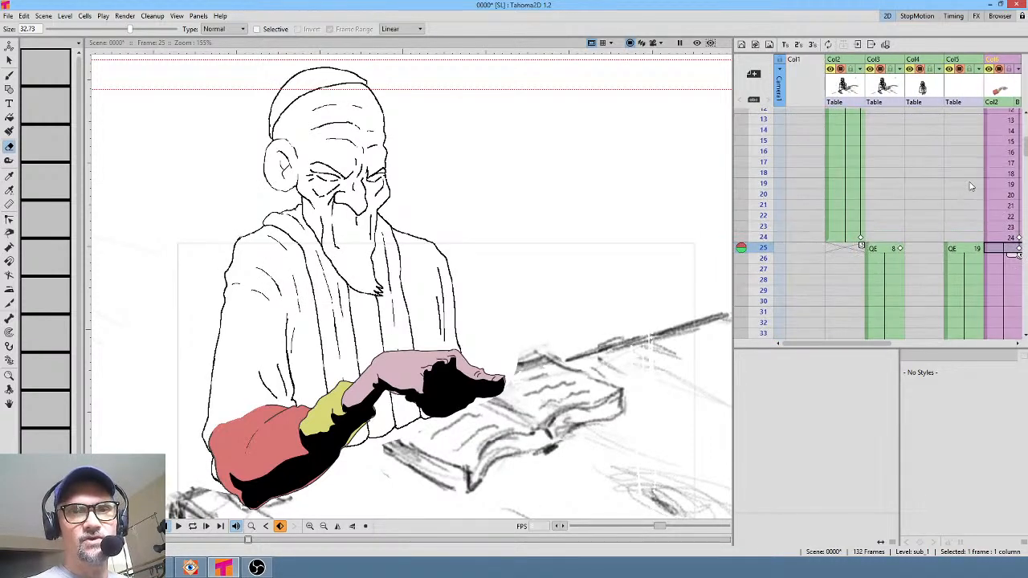
pyautogui.click(891, 250)
pyautogui.click(850, 238)
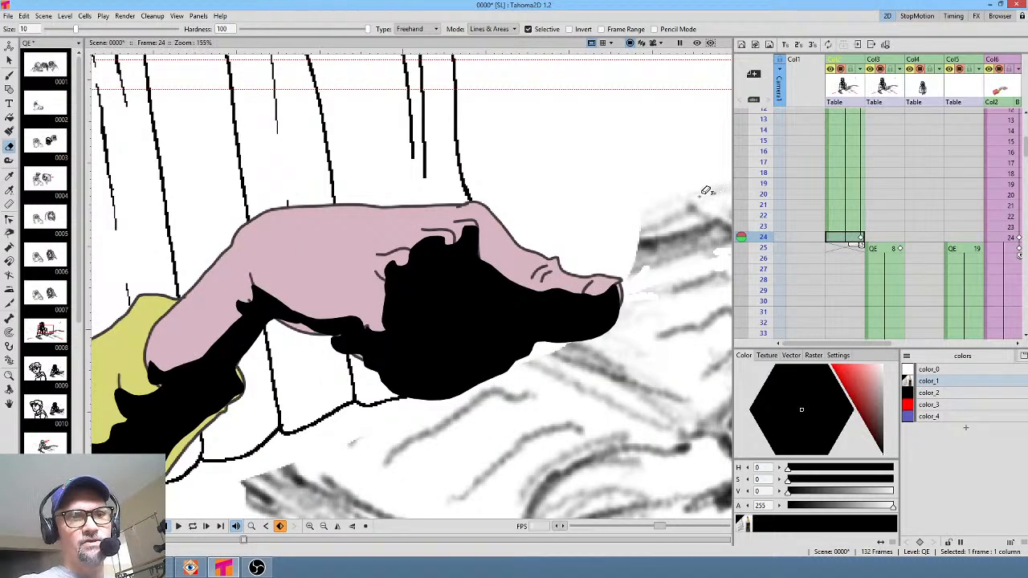
pyautogui.scroll(-2, 699, 193)
pyautogui.moveTo(653, 194); pyautogui.dragTo(609, 319)
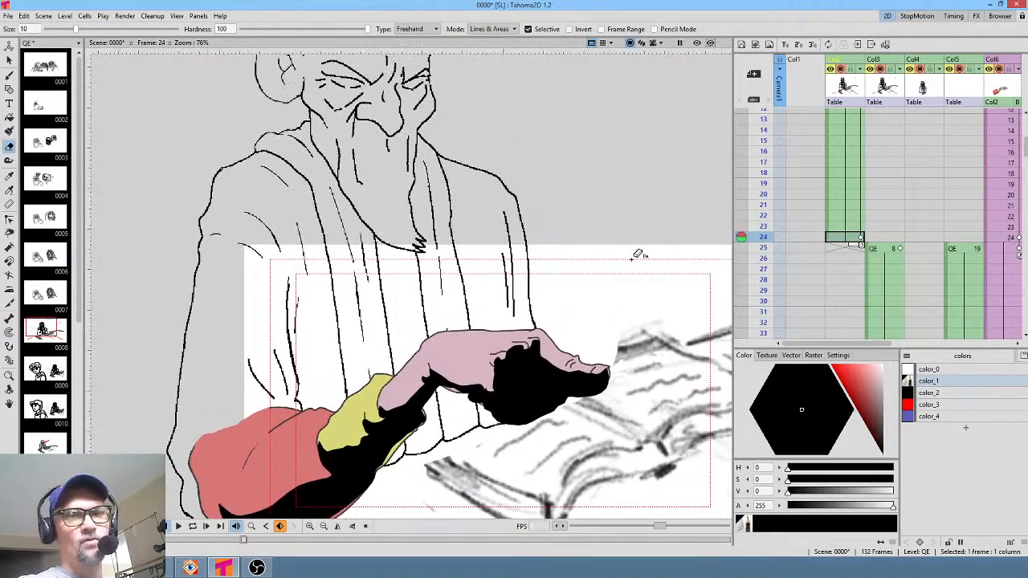
# Erase the color_1 sketch lines over and around the old man on the Col3 drawings at frames 42 and 45
pyautogui.scroll(-4, 856, 261)
pyautogui.click(894, 300)
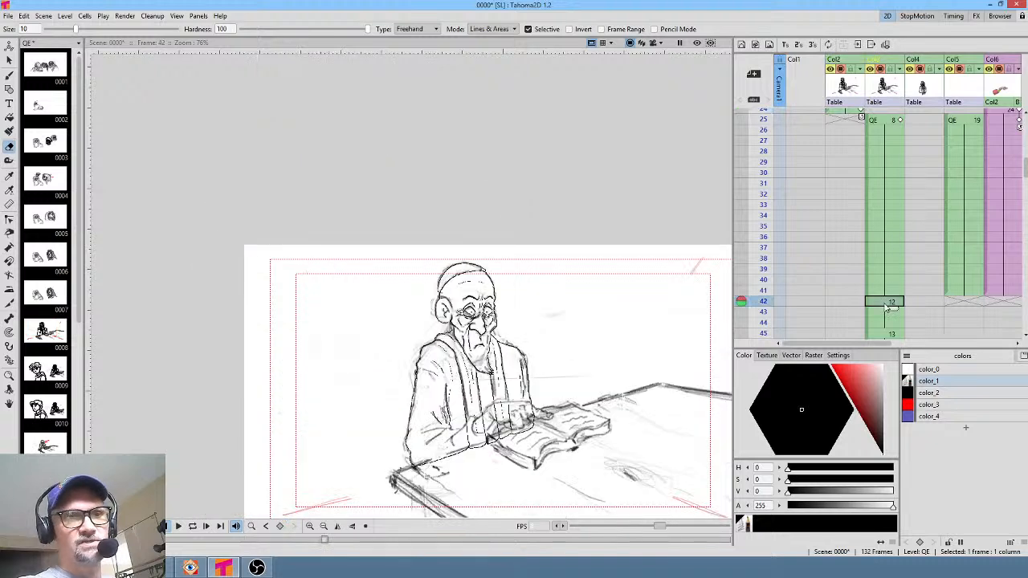
pyautogui.scroll(-1, 665, 268)
pyautogui.scroll(2, 631, 259)
pyautogui.moveTo(629, 259); pyautogui.dragTo(618, 236)
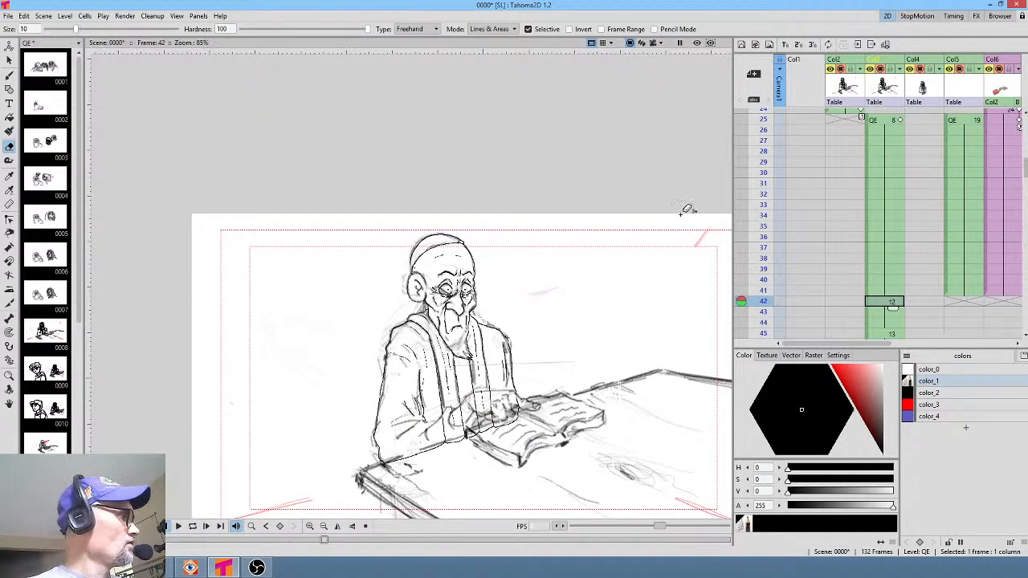
pyautogui.moveTo(554, 218)
pyautogui.mouseDown()
pyautogui.moveTo(416, 187)
pyautogui.moveTo(335, 326)
pyautogui.moveTo(335, 398)
pyautogui.moveTo(372, 462)
pyautogui.moveTo(405, 472)
pyautogui.moveTo(539, 413)
pyautogui.moveTo(514, 218)
pyautogui.mouseUp()
pyautogui.moveTo(596, 257)
pyautogui.mouseDown()
pyautogui.moveTo(522, 302)
pyautogui.moveTo(550, 371)
pyautogui.mouseUp()
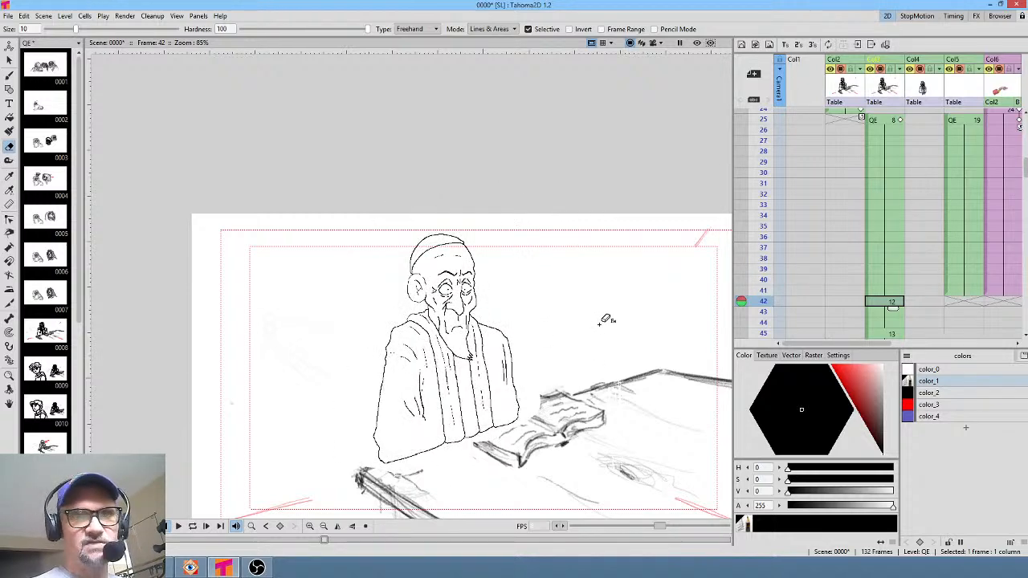
pyautogui.hotkey('shift', '.')
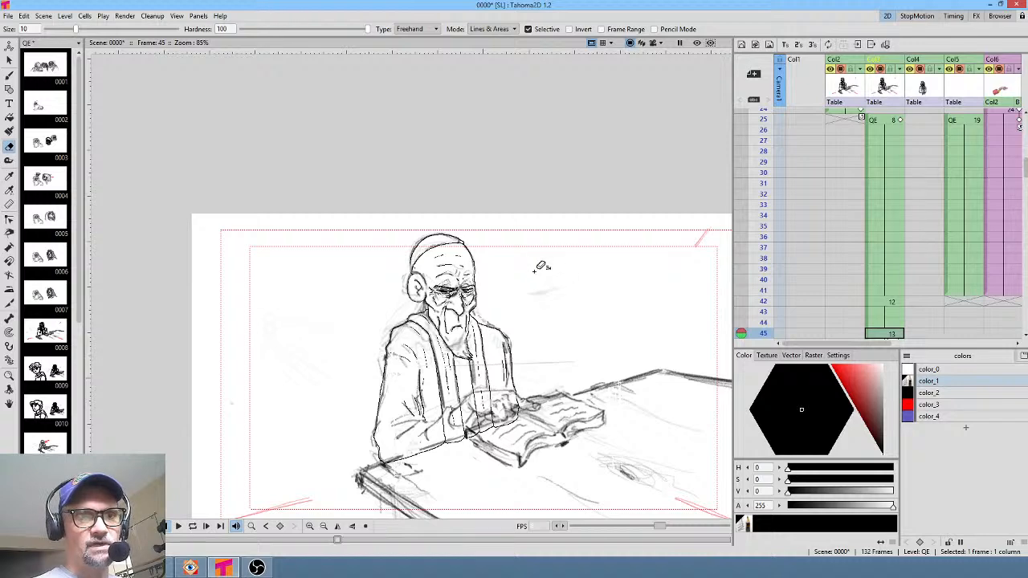
pyautogui.moveTo(535, 269)
pyautogui.mouseDown()
pyautogui.moveTo(375, 231)
pyautogui.moveTo(338, 341)
pyautogui.moveTo(363, 448)
pyautogui.moveTo(392, 468)
pyautogui.moveTo(541, 420)
pyautogui.moveTo(553, 280)
pyautogui.mouseUp()
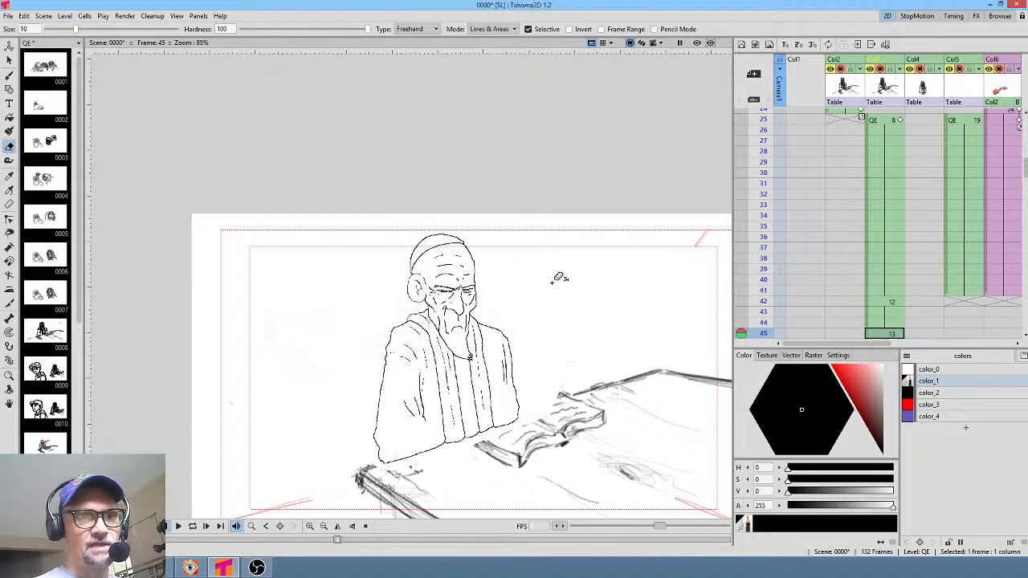
# Selectively erase the color_1 sketch lines around the old man on the Col3 drawings at frames 53 and 67
pyautogui.moveTo(908, 296); pyautogui.dragTo(899, 156)
pyautogui.click(888, 294)
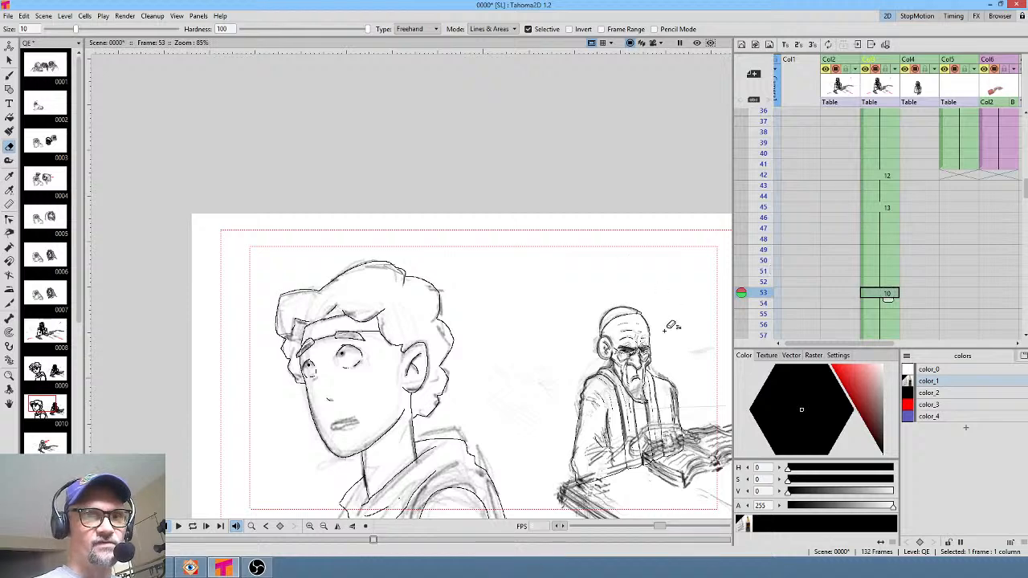
pyautogui.moveTo(650, 293)
pyautogui.mouseDown()
pyautogui.moveTo(558, 297)
pyautogui.moveTo(543, 441)
pyautogui.moveTo(559, 473)
pyautogui.moveTo(606, 493)
pyautogui.moveTo(698, 453)
pyautogui.moveTo(711, 413)
pyautogui.moveTo(672, 283)
pyautogui.mouseUp()
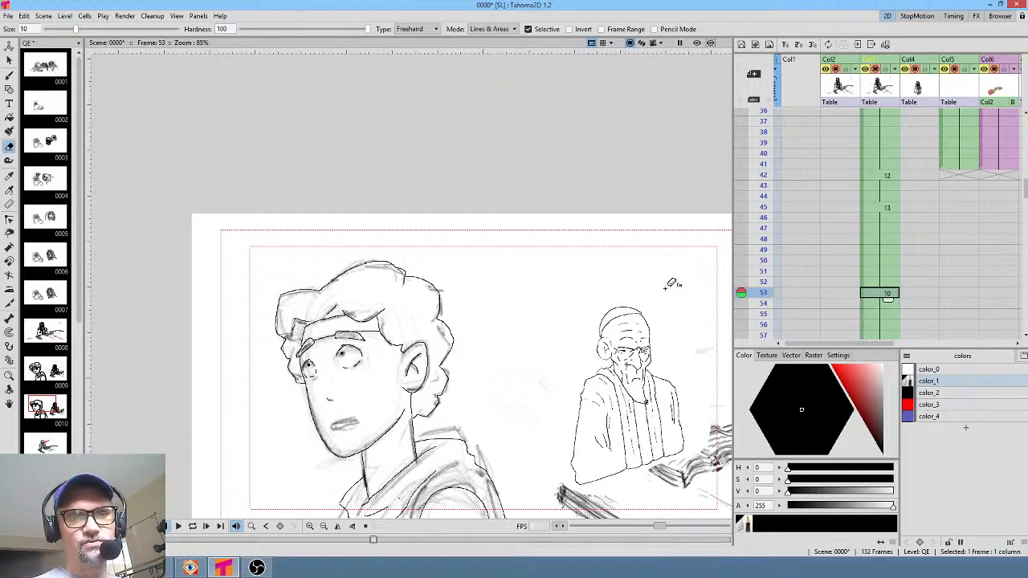
pyautogui.middleClick(673, 283)
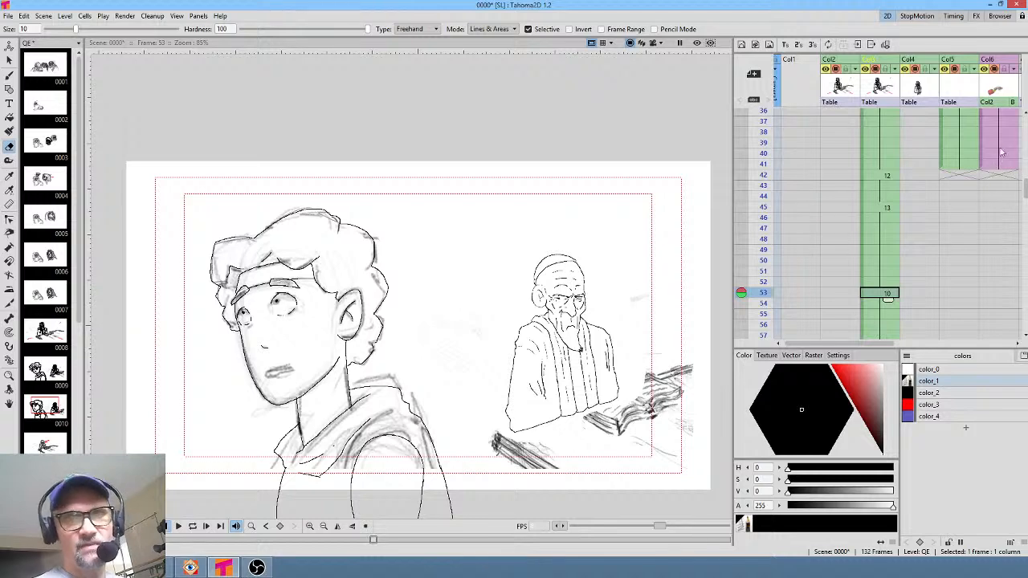
pyautogui.middleClick(902, 297)
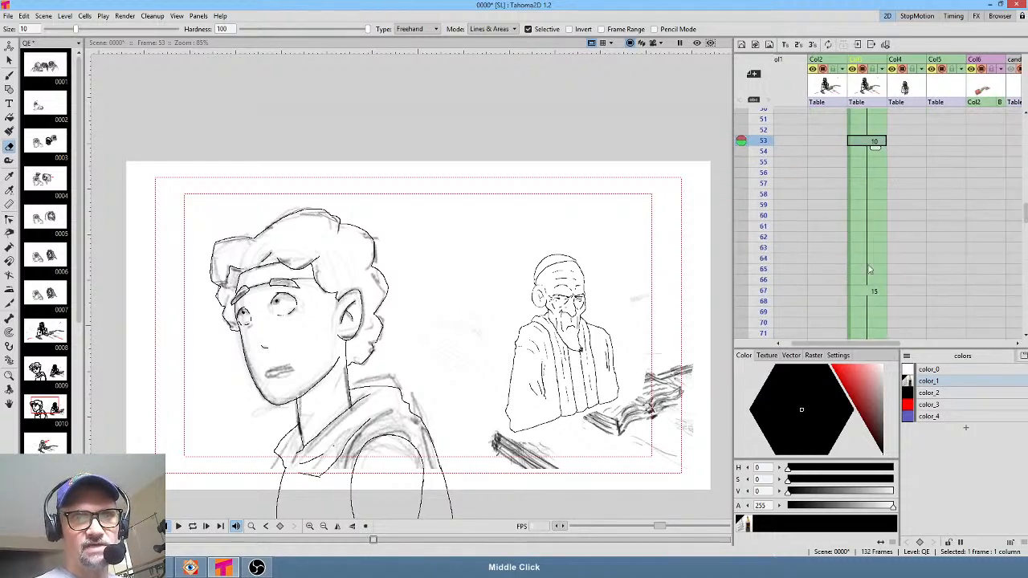
pyautogui.click(866, 291)
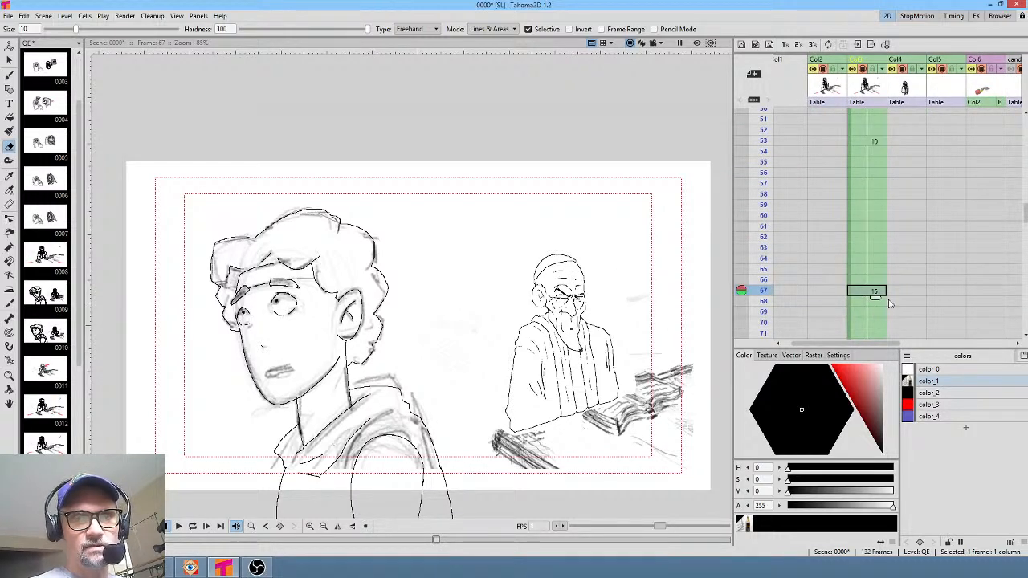
pyautogui.middleClick(890, 303)
# Selectively erase the color_1 sketch lines around the old man on the Col3 drawings at frames 74 and 75
pyautogui.click(889, 194)
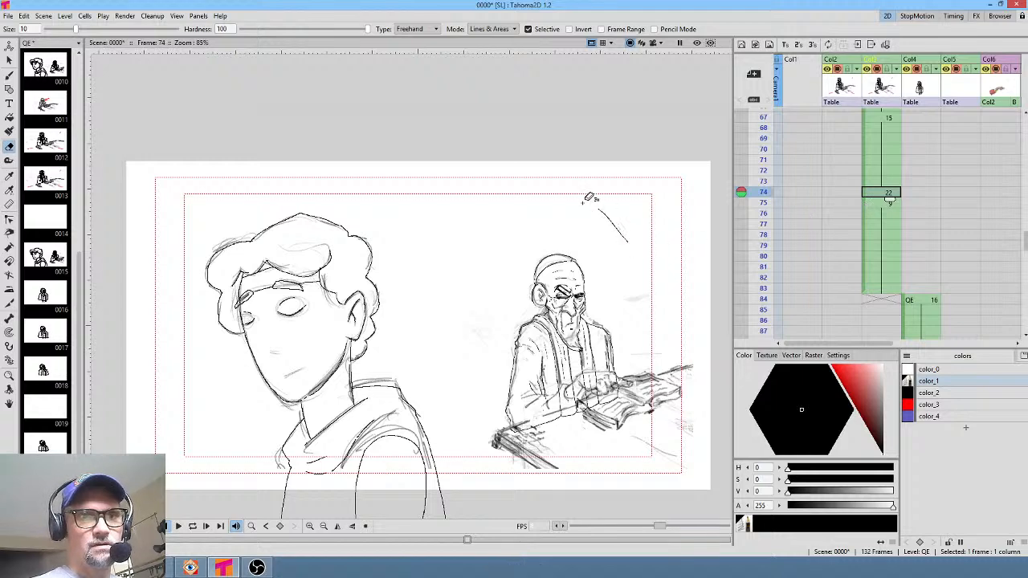
pyautogui.moveTo(587, 199)
pyautogui.mouseDown()
pyautogui.moveTo(479, 286)
pyautogui.moveTo(478, 390)
pyautogui.moveTo(500, 420)
pyautogui.moveTo(535, 433)
pyautogui.moveTo(625, 402)
pyautogui.moveTo(646, 357)
pyautogui.mouseUp()
pyautogui.click(886, 208)
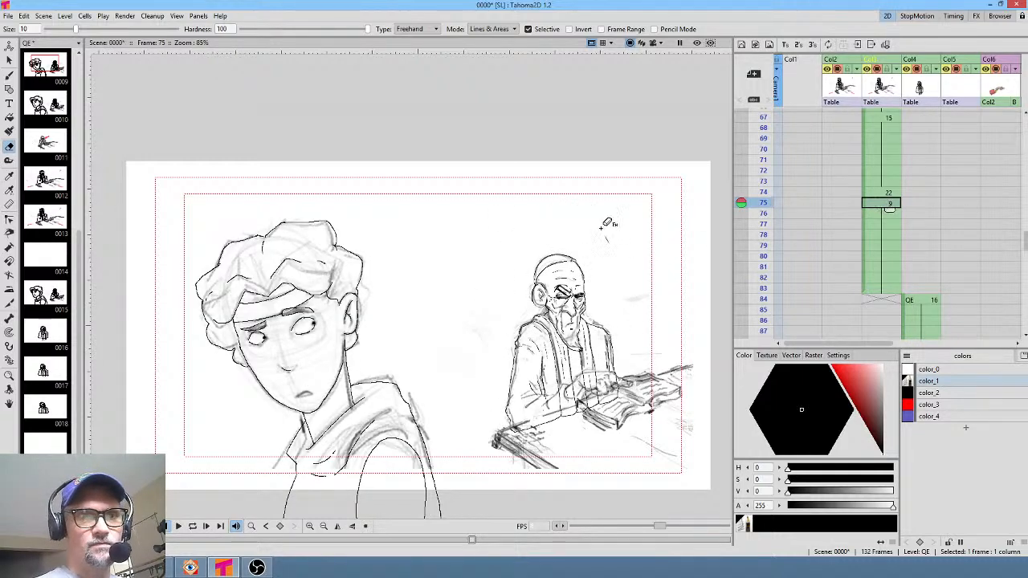
pyautogui.moveTo(603, 228)
pyautogui.mouseDown()
pyautogui.moveTo(483, 379)
pyautogui.moveTo(537, 442)
pyautogui.moveTo(623, 400)
pyautogui.moveTo(648, 372)
pyautogui.moveTo(628, 264)
pyautogui.mouseUp()
# Go through the Col4 drawings from frame 84 and erase the color_1 sketch lines at frames 98 and 99
pyautogui.click(923, 299)
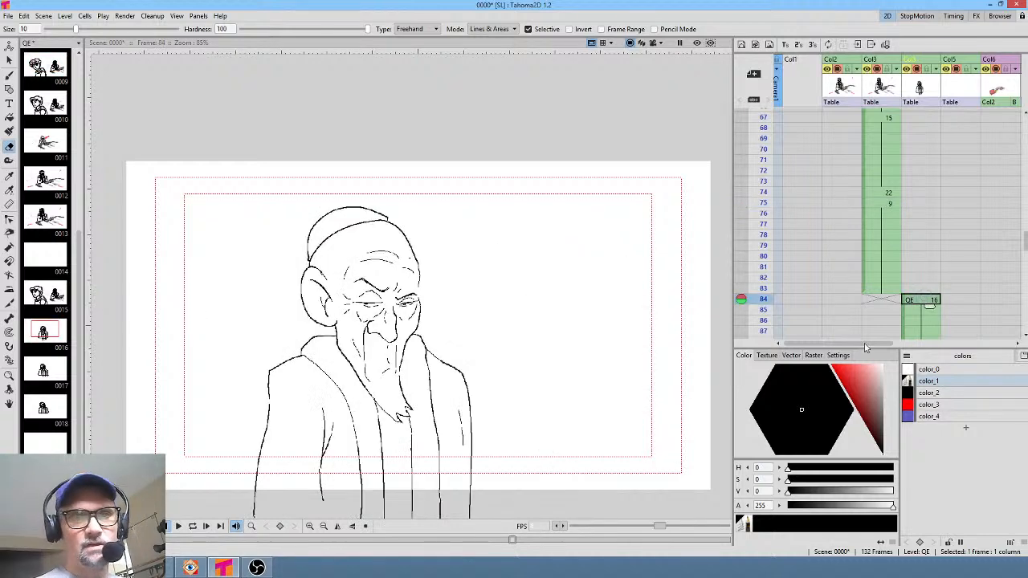
pyautogui.middleClick(924, 299)
pyautogui.click(901, 198)
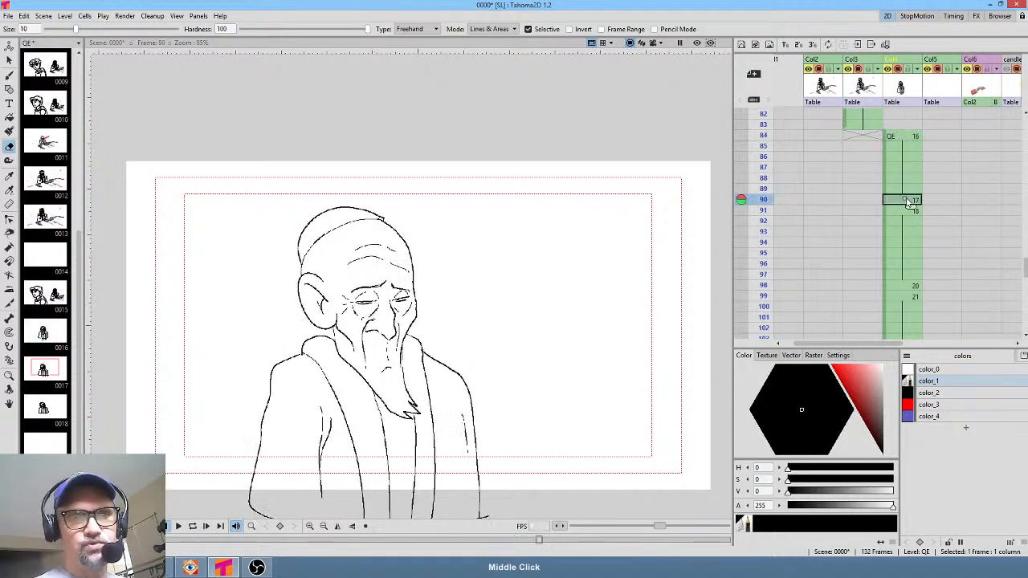
pyautogui.click(903, 211)
pyautogui.click(913, 286)
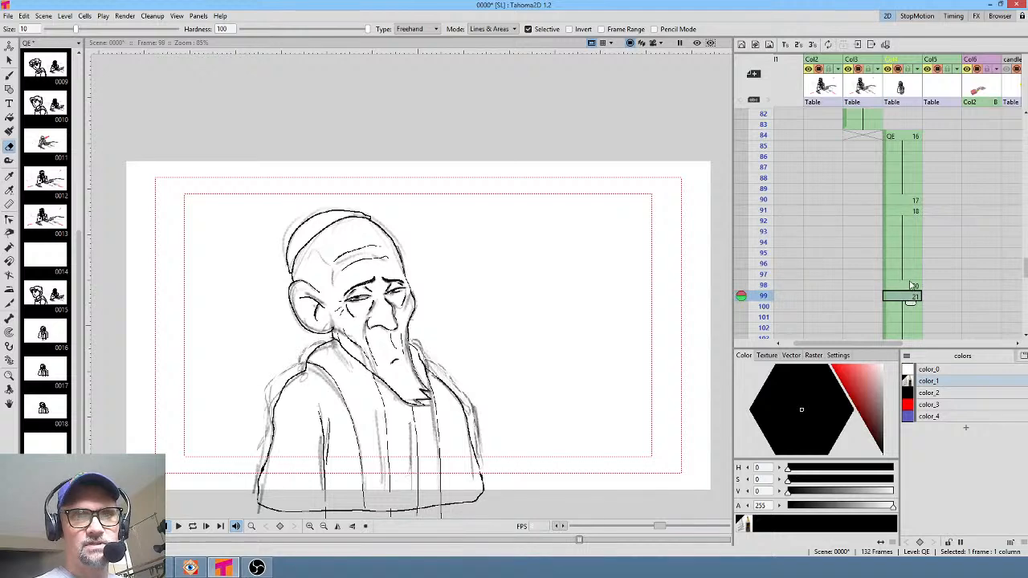
pyautogui.click(912, 212)
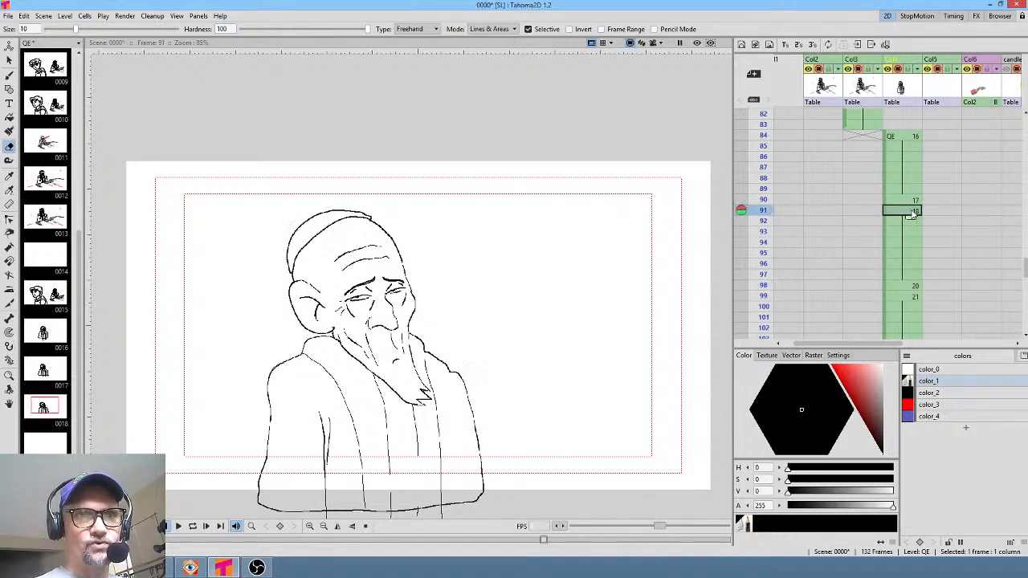
pyautogui.click(914, 284)
pyautogui.moveTo(554, 265)
pyautogui.mouseDown()
pyautogui.moveTo(156, 408)
pyautogui.moveTo(396, 548)
pyautogui.moveTo(580, 277)
pyautogui.mouseUp()
pyautogui.click(912, 296)
pyautogui.moveTo(508, 259)
pyautogui.mouseDown()
pyautogui.moveTo(361, 141)
pyautogui.moveTo(181, 401)
pyautogui.moveTo(429, 524)
pyautogui.moveTo(521, 252)
pyautogui.moveTo(499, 224)
pyautogui.mouseUp()
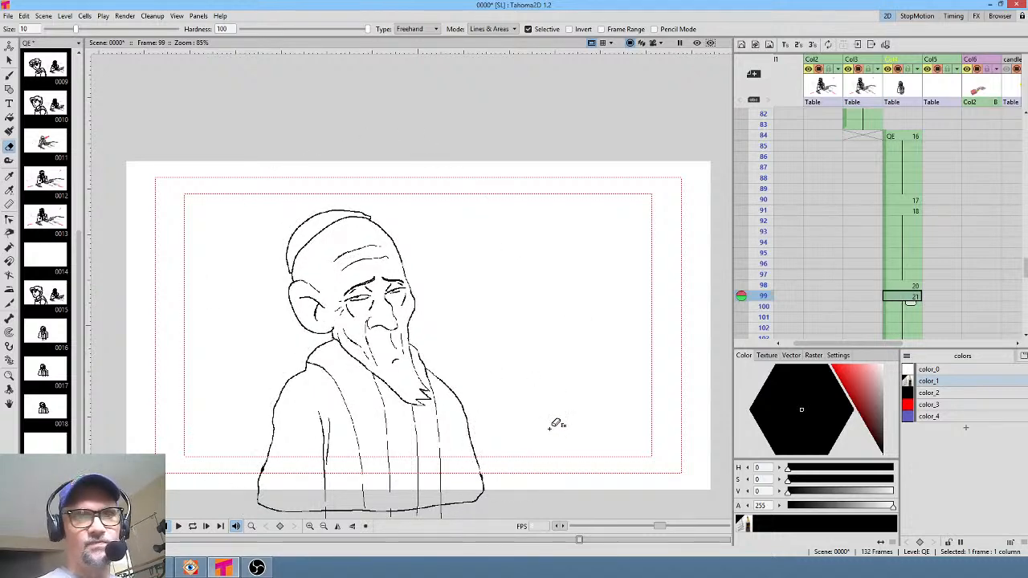
# Return to the start of the scene and hide the candle flame column in the viewer at frame 2
pyautogui.scroll(-5, 932, 217)
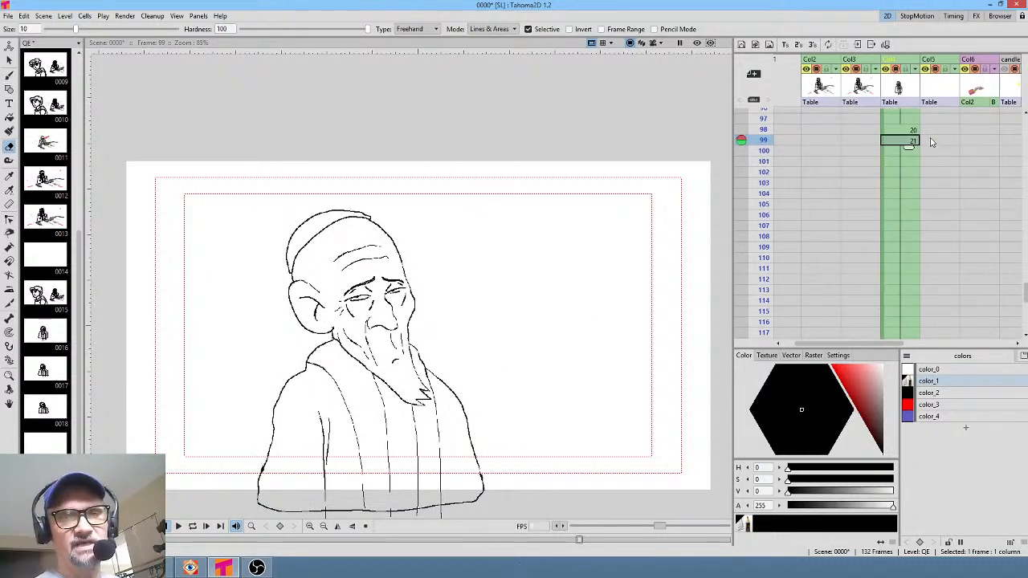
pyautogui.scroll(-10, 924, 282)
pyautogui.scroll(20, 923, 112)
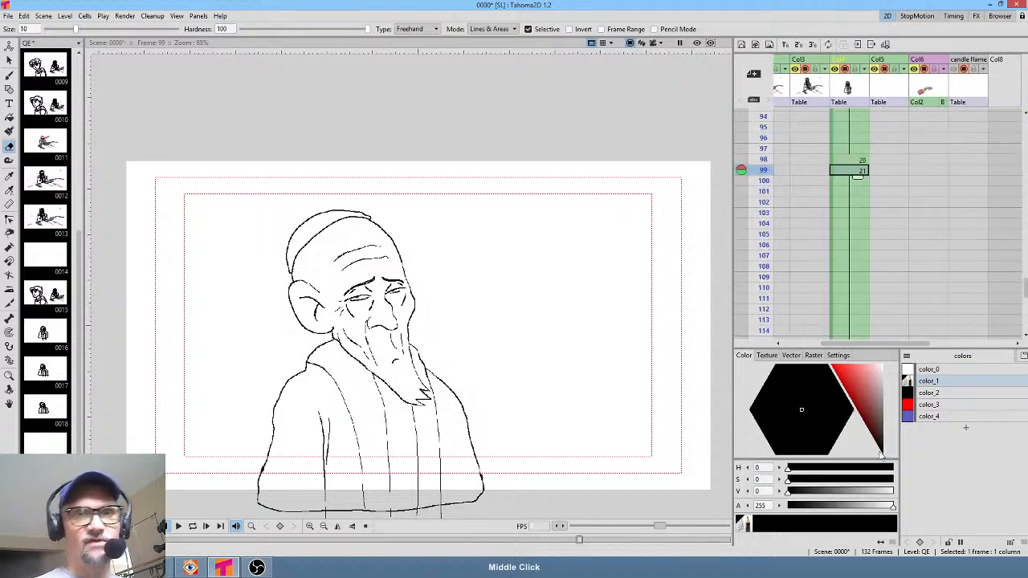
pyautogui.scroll(10, 884, 177)
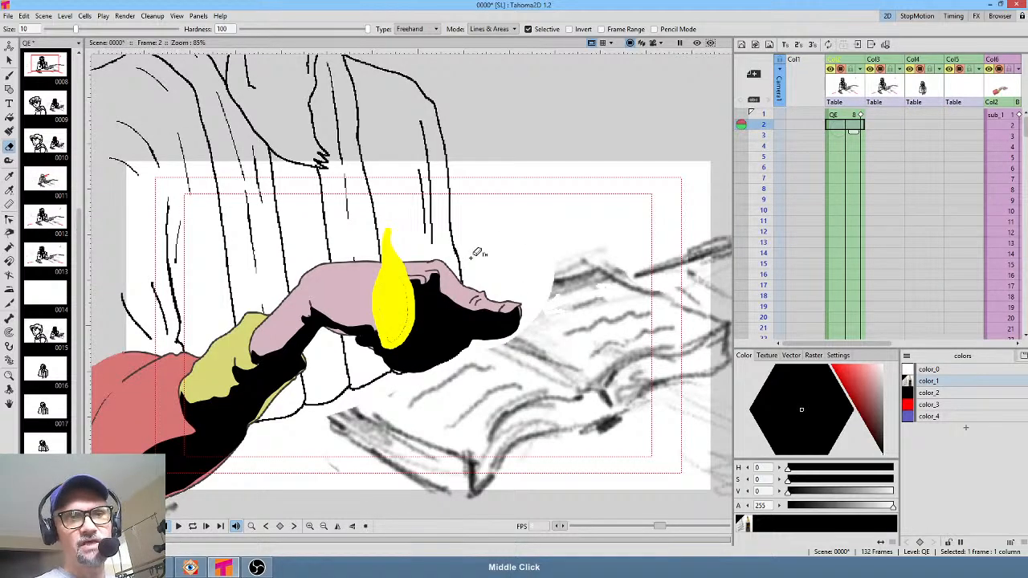
pyautogui.hscroll(4, 859, 193)
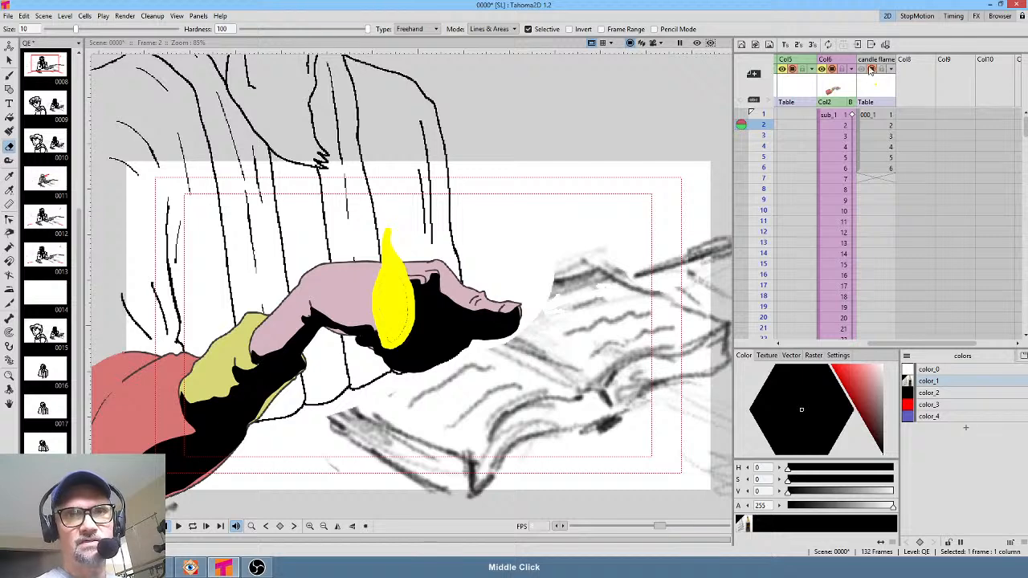
pyautogui.click(870, 69)
pyautogui.click(870, 69)
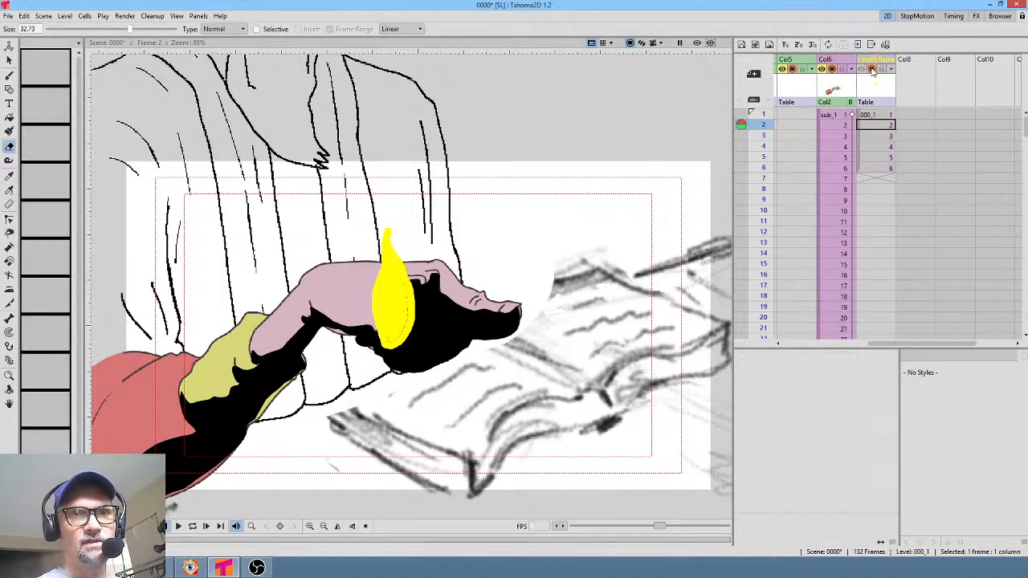
pyautogui.moveTo(537, 329); pyautogui.dragTo(661, 307)
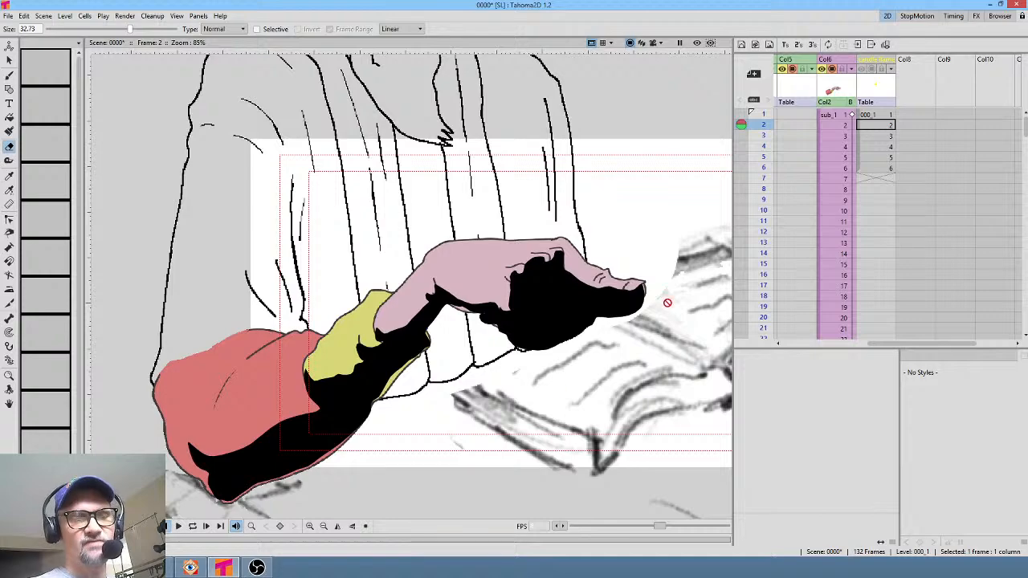
pyautogui.moveTo(608, 390); pyautogui.dragTo(511, 349)
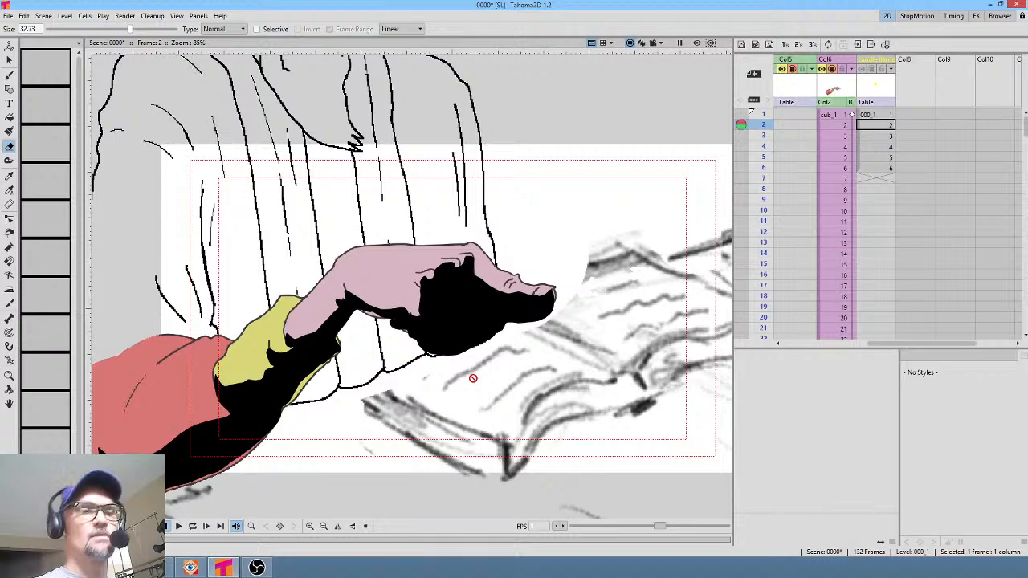
pyautogui.moveTo(470, 374); pyautogui.dragTo(592, 353)
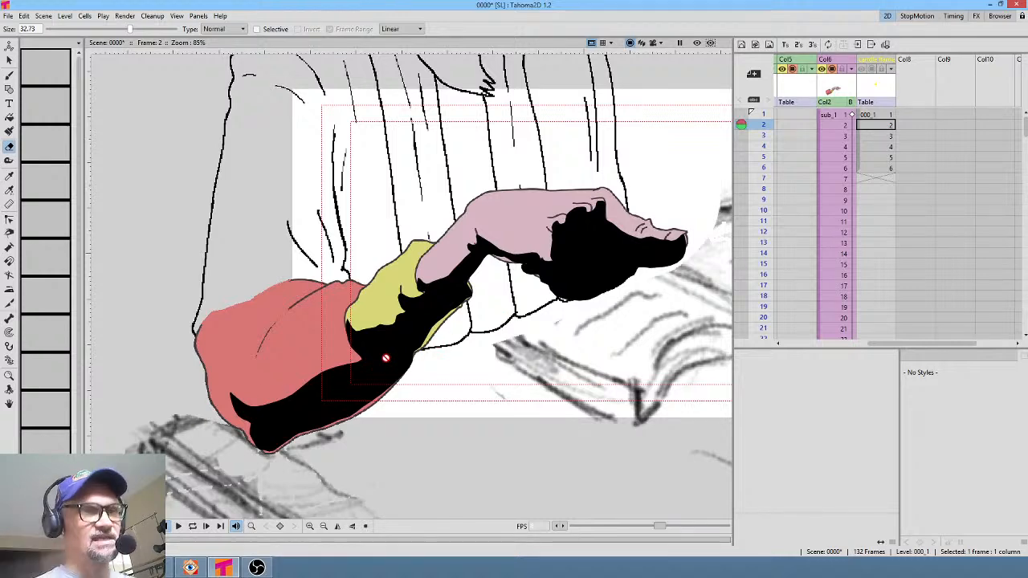
# Select the QE drawing of Col2 at frame 1 and switch the viewer to camera view
pyautogui.middleClick(868, 192)
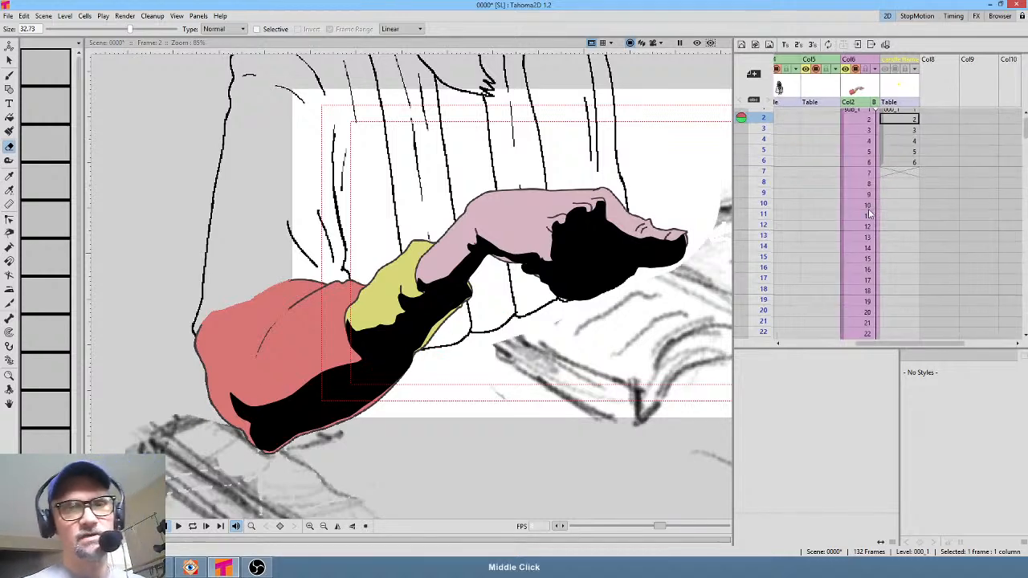
pyautogui.click(842, 117)
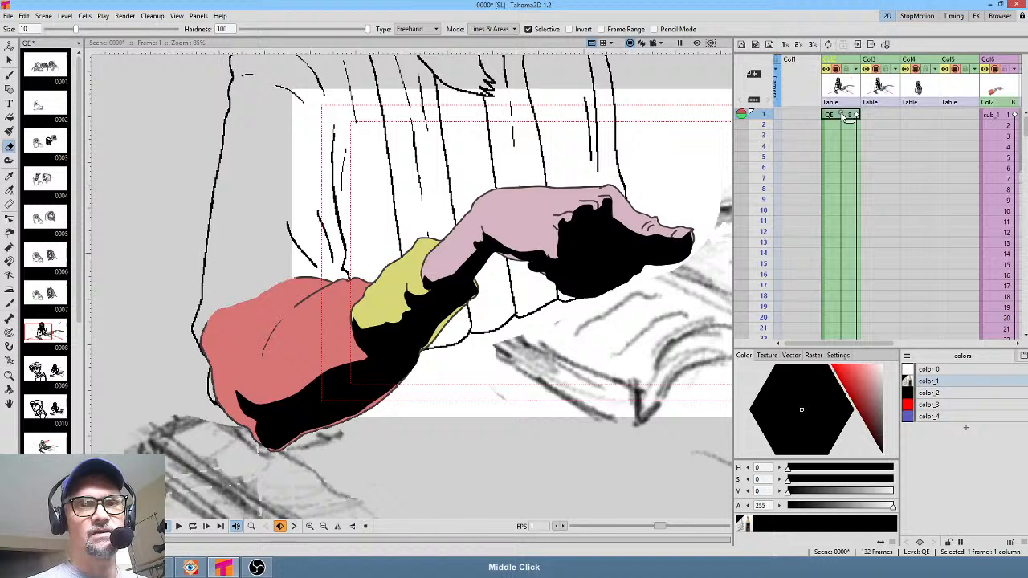
pyautogui.middleClick(828, 221)
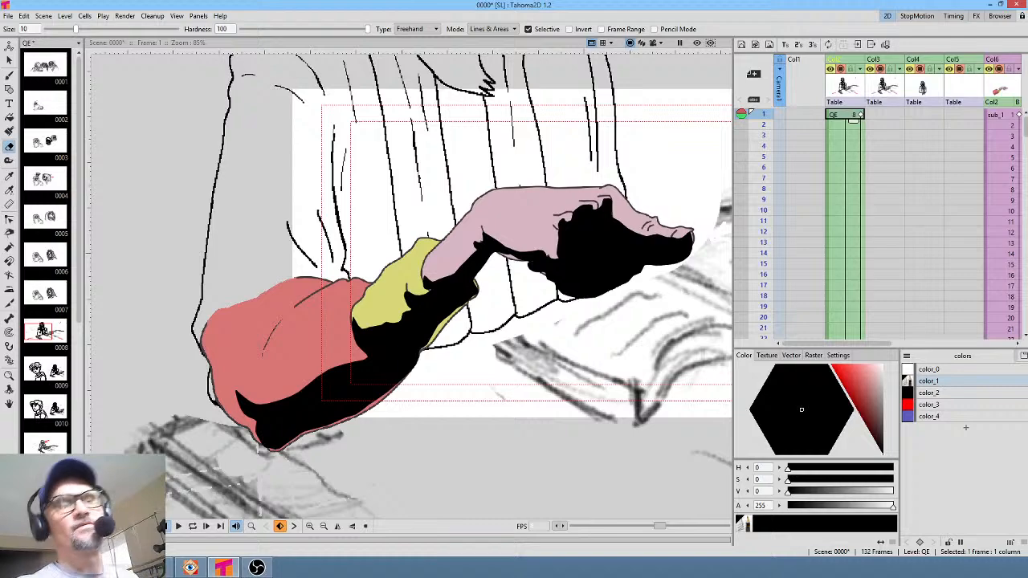
pyautogui.middleClick(876, 165)
pyautogui.moveTo(765, 115)
pyautogui.mouseDown()
pyautogui.moveTo(765, 243)
pyautogui.moveTo(764, 115)
pyautogui.mouseUp()
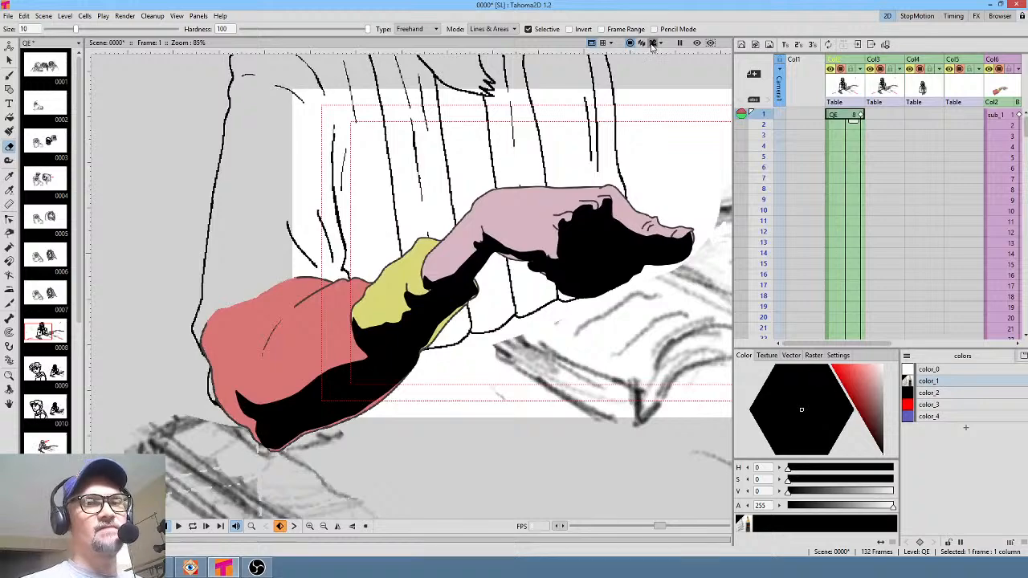
pyautogui.click(653, 43)
pyautogui.middleClick(906, 193)
pyautogui.middleClick(855, 204)
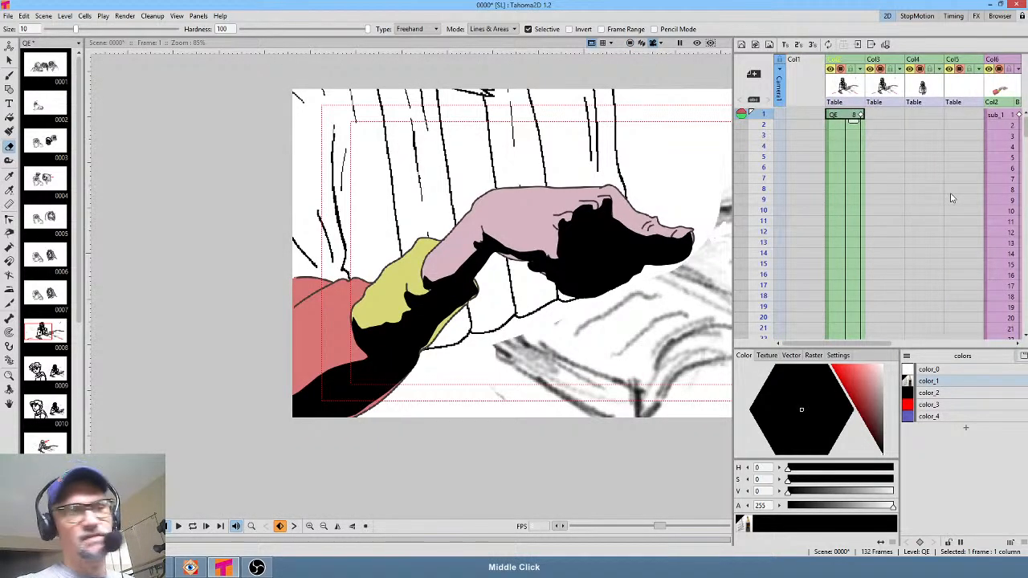
# Scrub the scene repeatedly between frames 1 and 27 to examine the arm movement and the cut from the close-up to the wide shot
pyautogui.scroll(-2, 595, 157)
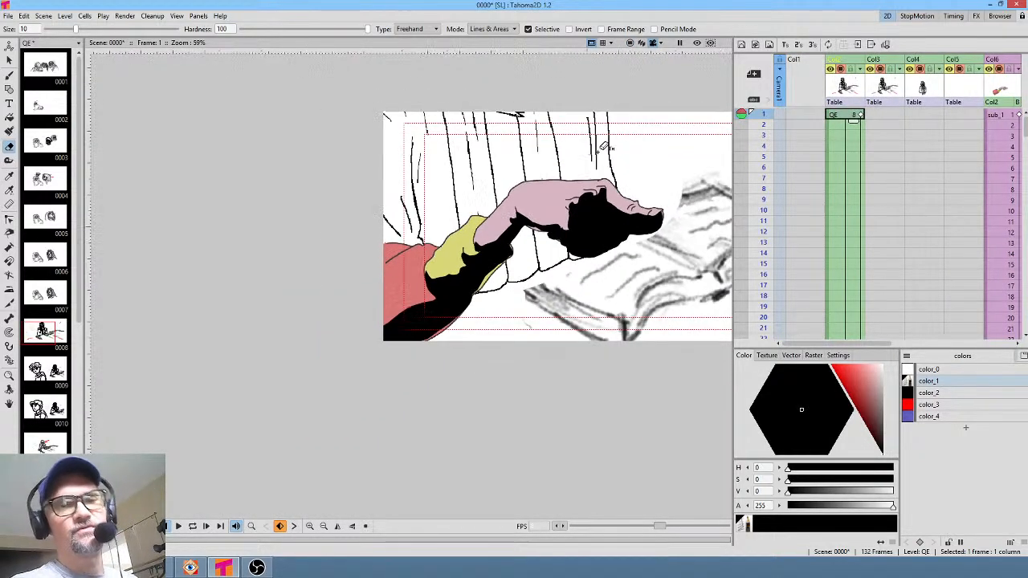
pyautogui.moveTo(635, 156); pyautogui.dragTo(491, 164)
pyautogui.scroll(2, 474, 178)
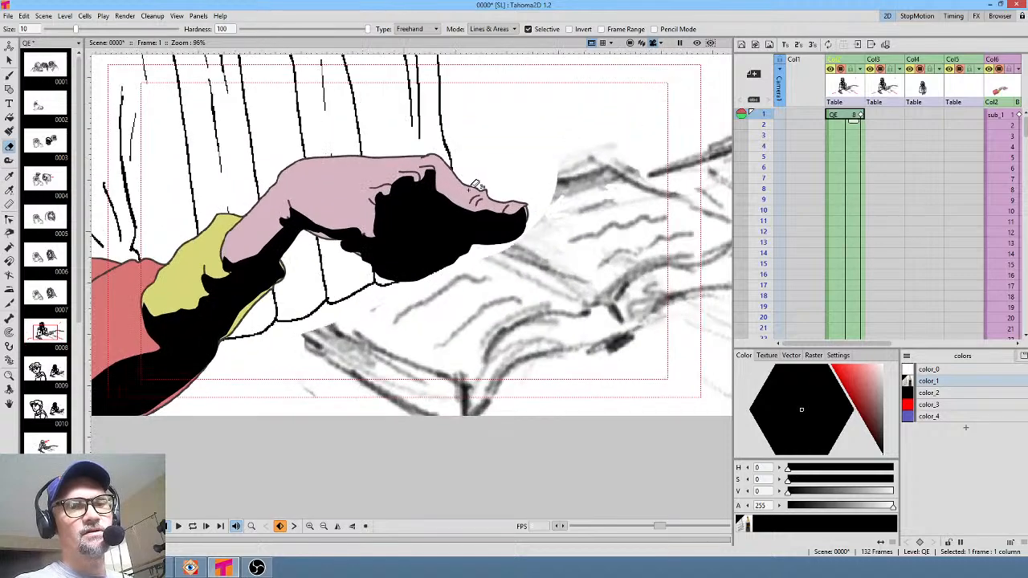
pyautogui.scroll(-1, 481, 186)
pyautogui.scroll(2, 523, 184)
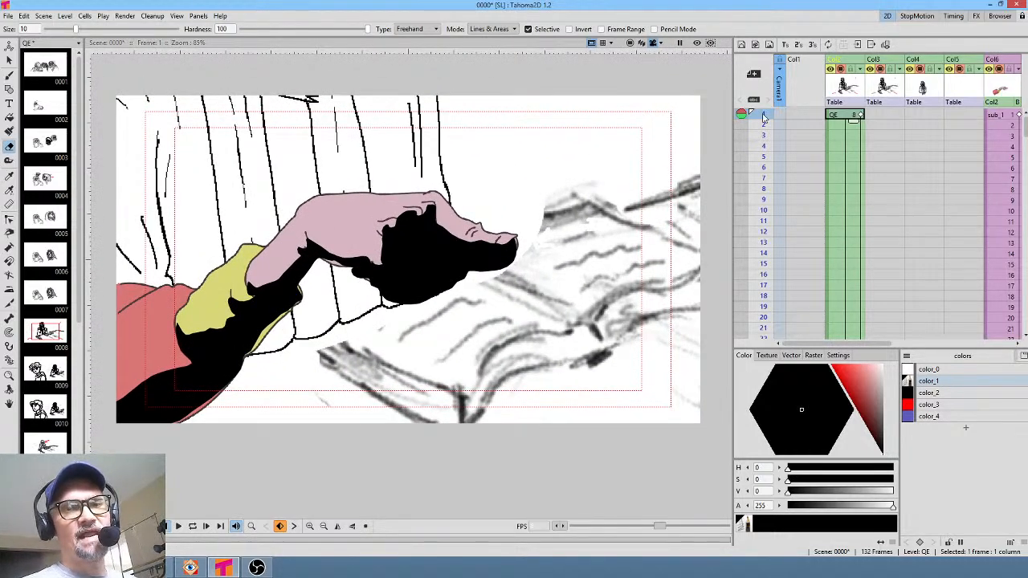
pyautogui.moveTo(763, 114)
pyautogui.mouseDown()
pyautogui.moveTo(753, 273)
pyautogui.moveTo(760, 266)
pyautogui.mouseUp()
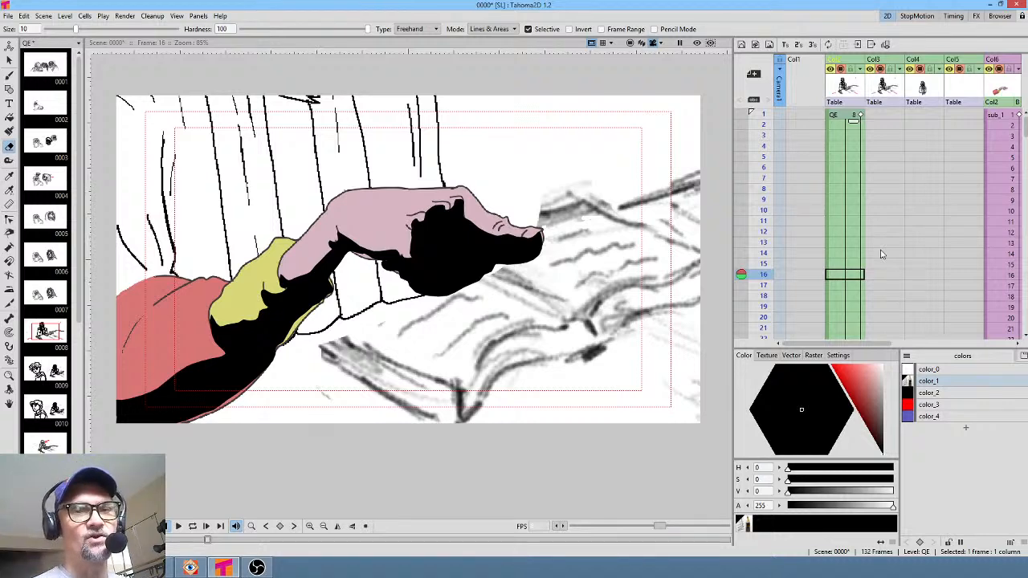
pyautogui.moveTo(877, 281); pyautogui.dragTo(875, 154)
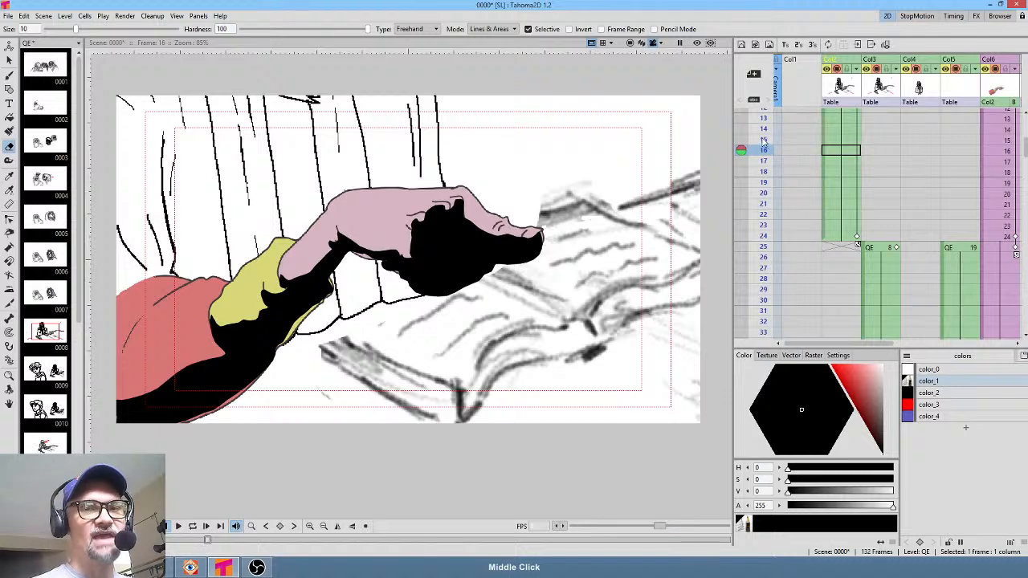
pyautogui.moveTo(764, 140); pyautogui.dragTo(763, 264)
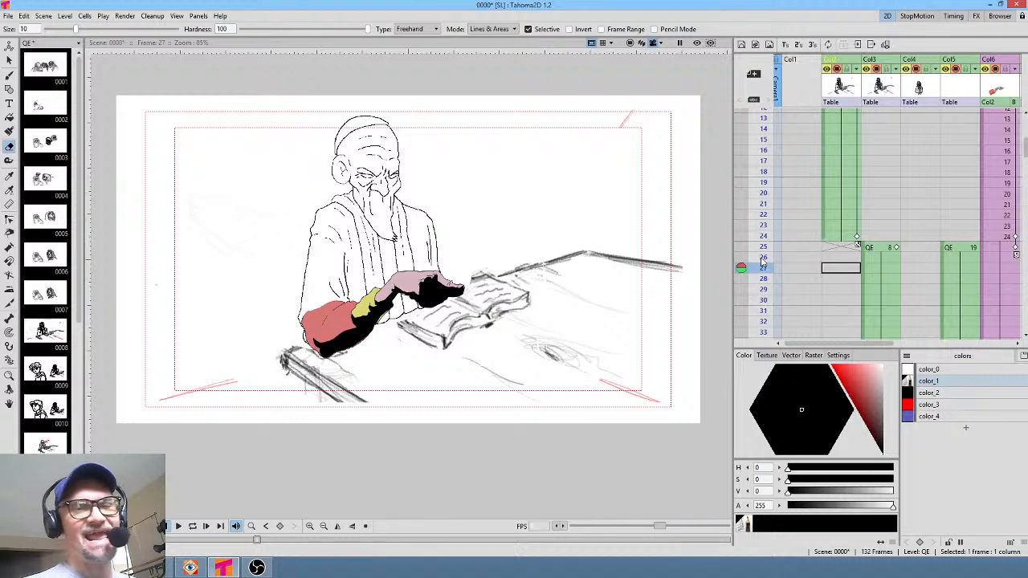
pyautogui.moveTo(767, 196); pyautogui.dragTo(762, 262)
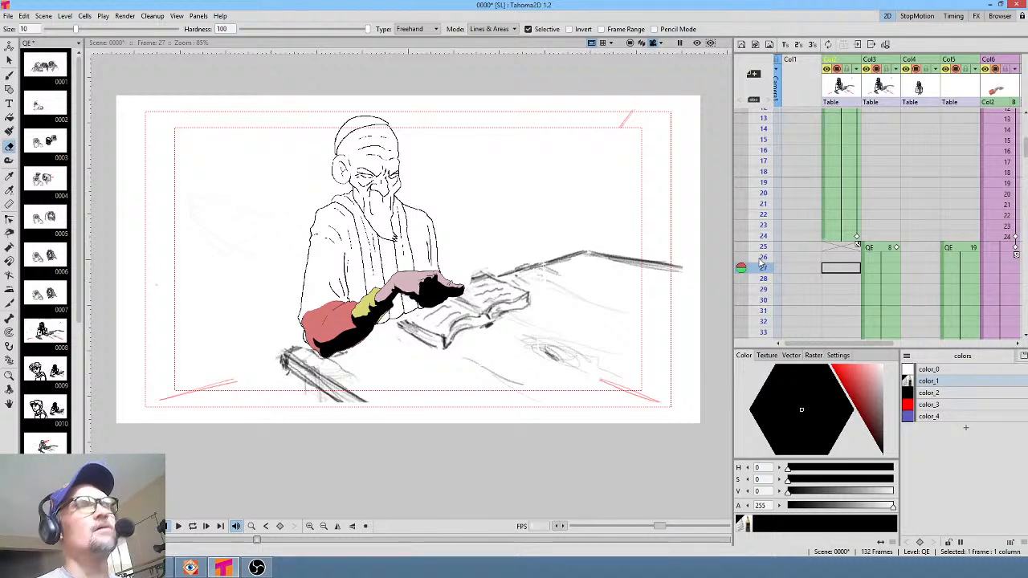
pyautogui.moveTo(762, 171); pyautogui.dragTo(762, 269)
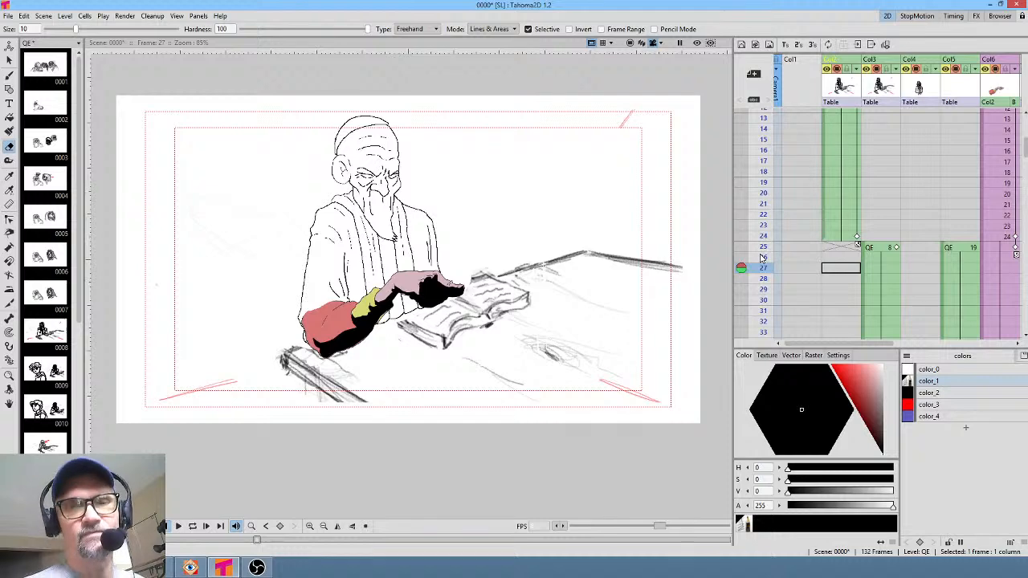
pyautogui.moveTo(943, 285); pyautogui.dragTo(958, 266)
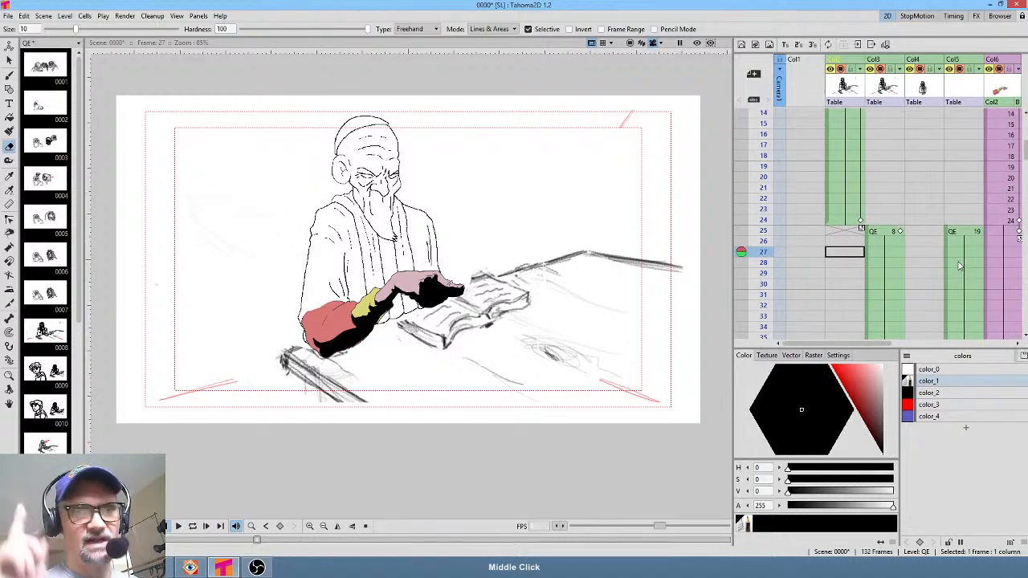
pyautogui.moveTo(762, 144); pyautogui.dragTo(755, 243)
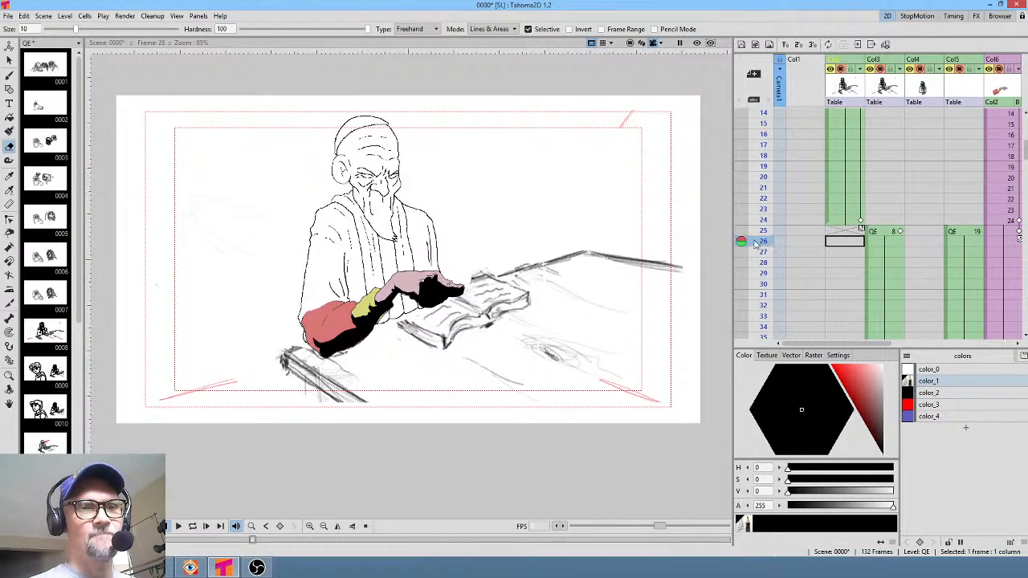
pyautogui.moveTo(833, 130); pyautogui.dragTo(862, 185)
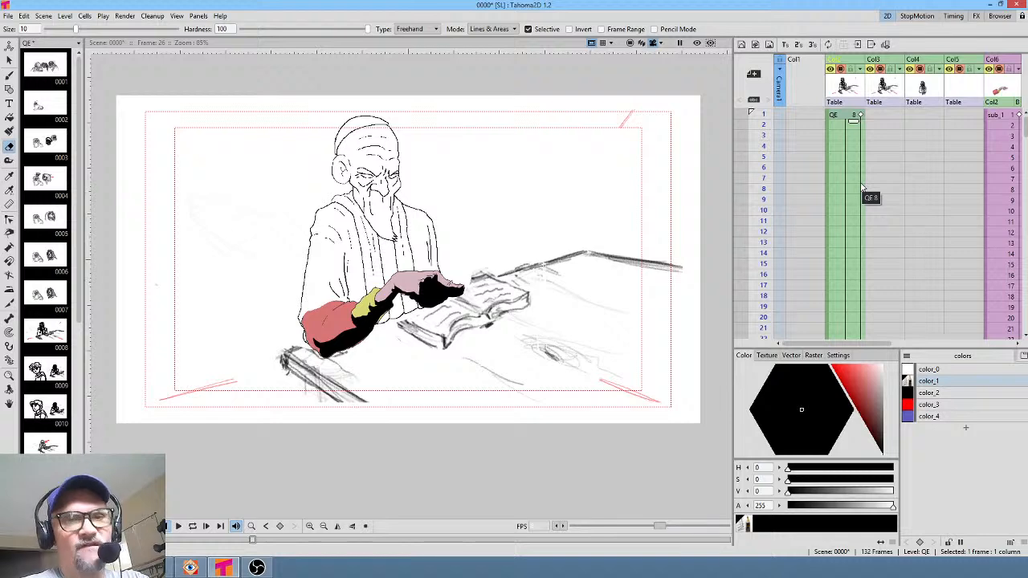
# Set color_3 to the red sampled from the arm's sleeve and color_4 to the yellow sampled from its cuff
pyautogui.click(935, 406)
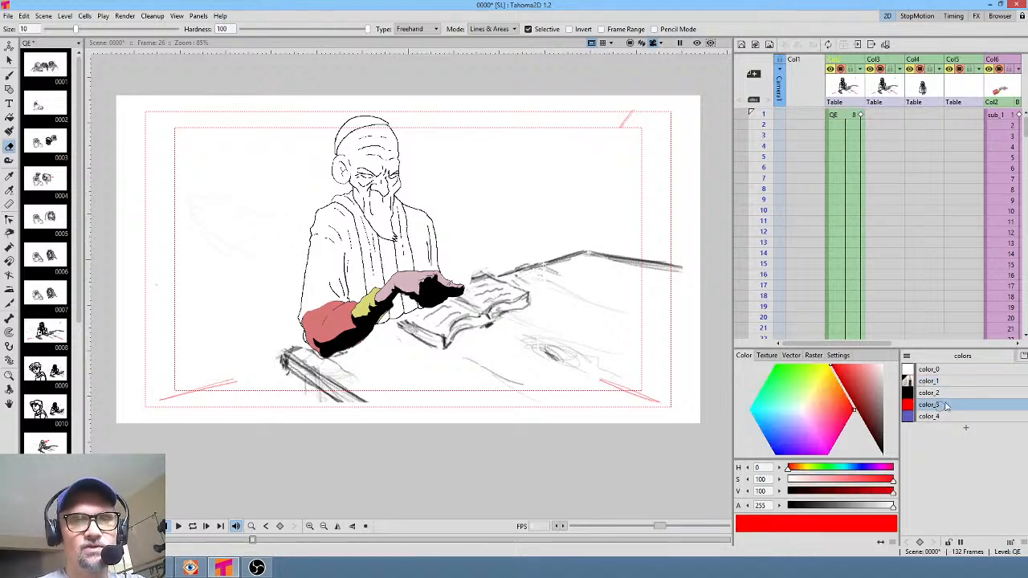
pyautogui.press('k')
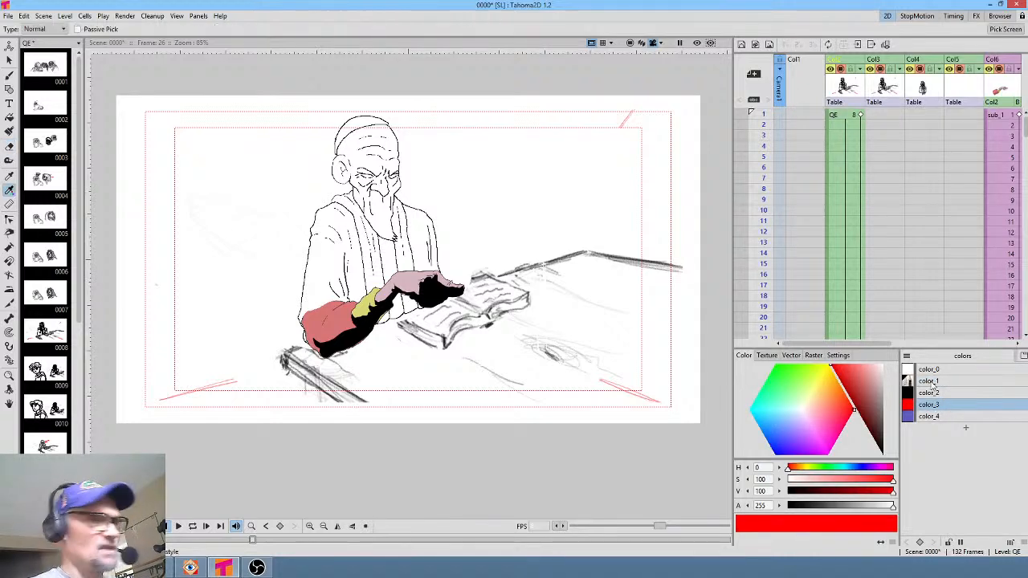
pyautogui.click(345, 314)
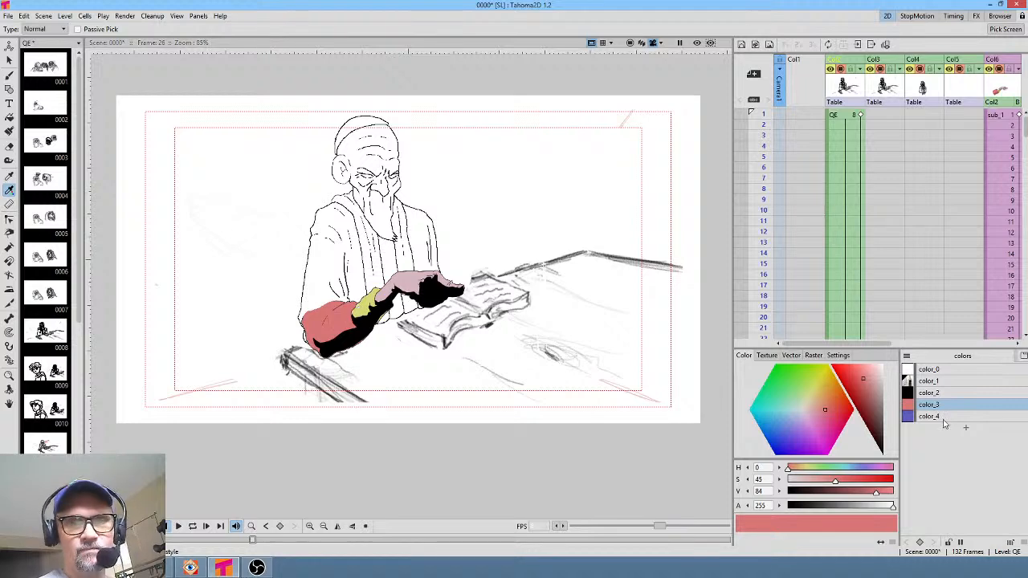
pyautogui.click(942, 417)
pyautogui.click(371, 299)
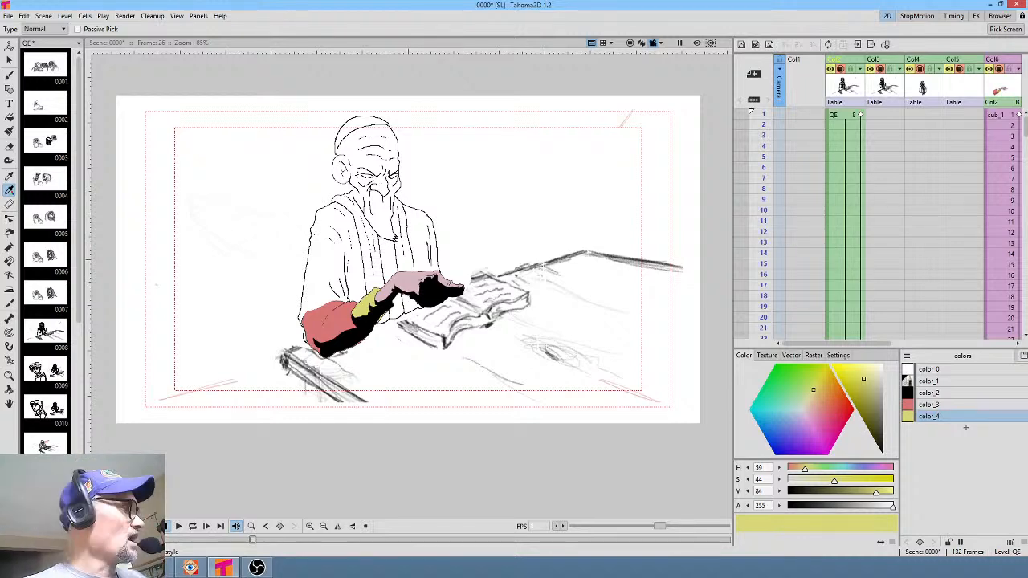
# Examine the colored sleeve's outline up close and compare the drawings around the cut, from about frame 20 to frame 27
pyautogui.scroll(5, 385, 281)
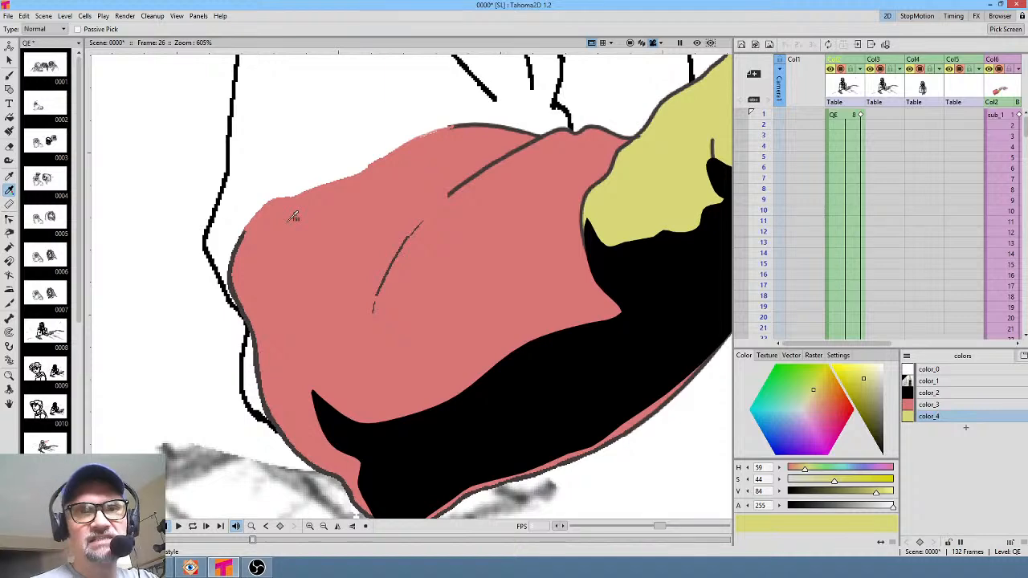
pyautogui.moveTo(486, 223); pyautogui.dragTo(456, 277)
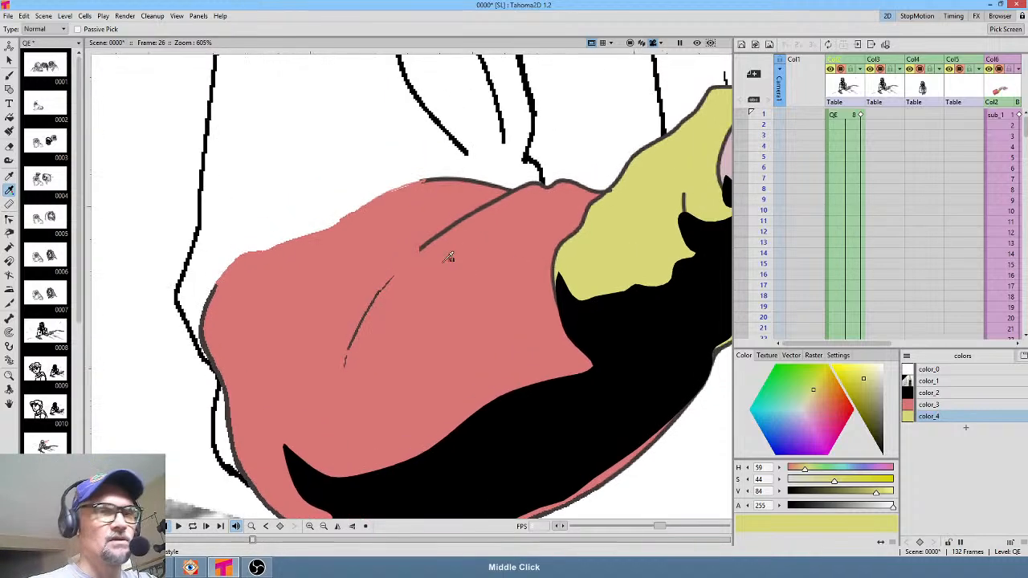
pyautogui.scroll(-4, 387, 241)
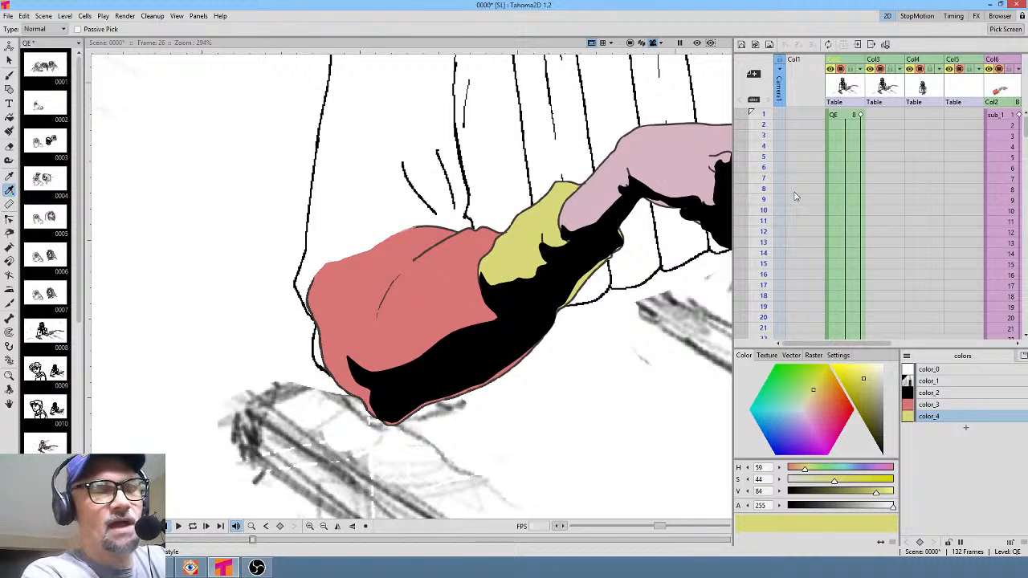
pyautogui.middleClick(863, 141)
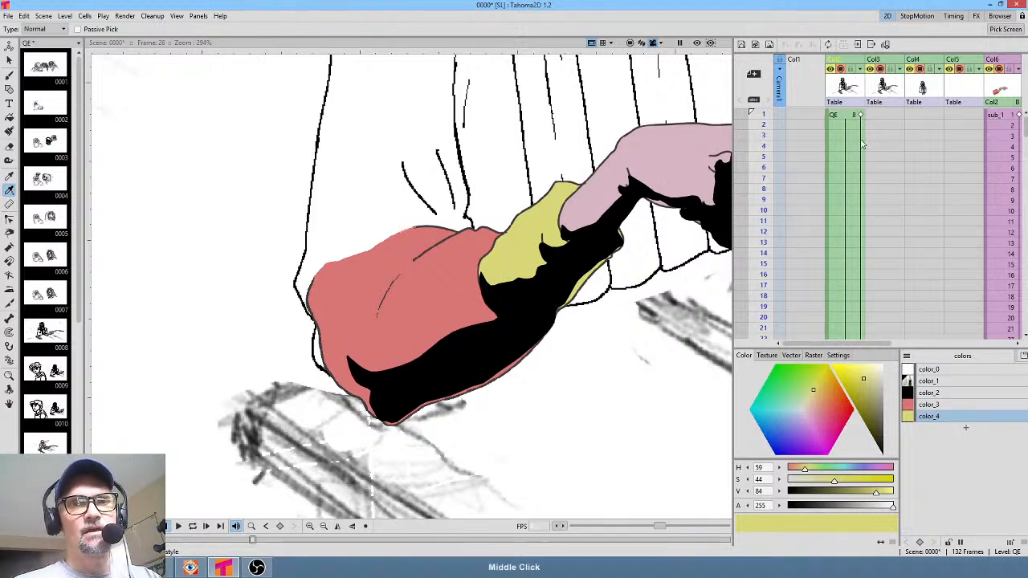
pyautogui.scroll(-1, 872, 172)
pyautogui.scroll(-4, 892, 232)
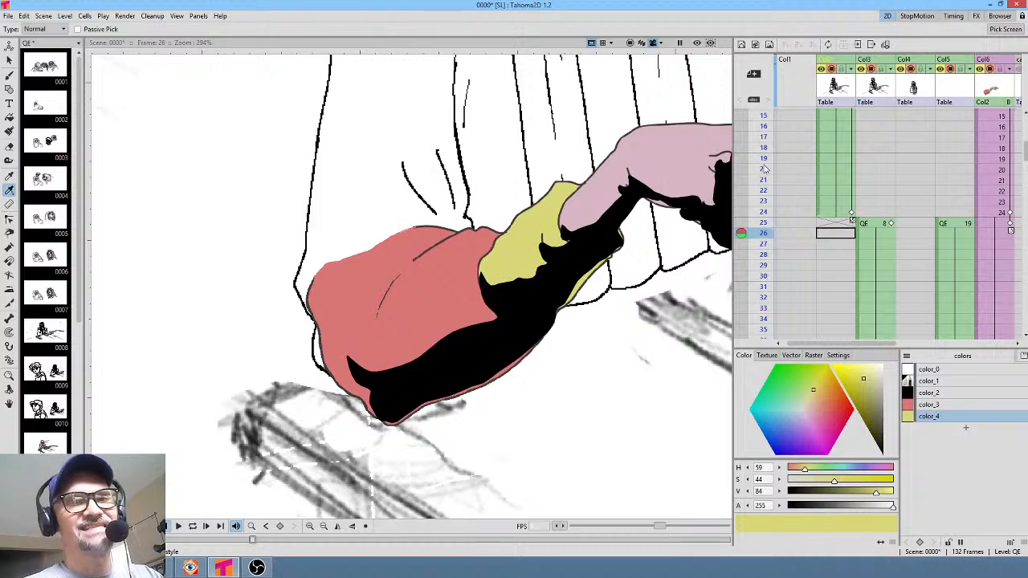
pyautogui.moveTo(765, 169); pyautogui.dragTo(760, 233)
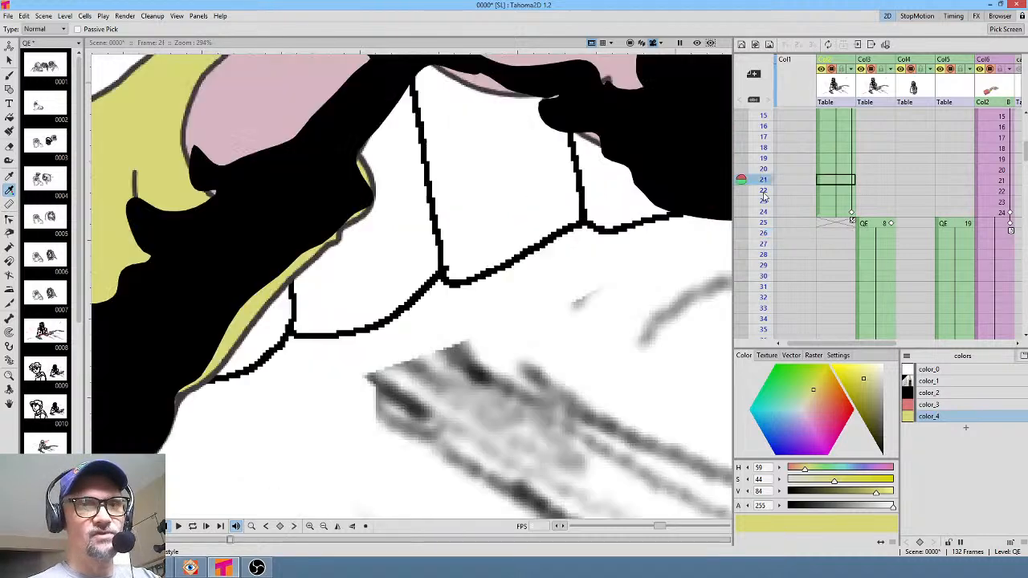
pyautogui.click(764, 243)
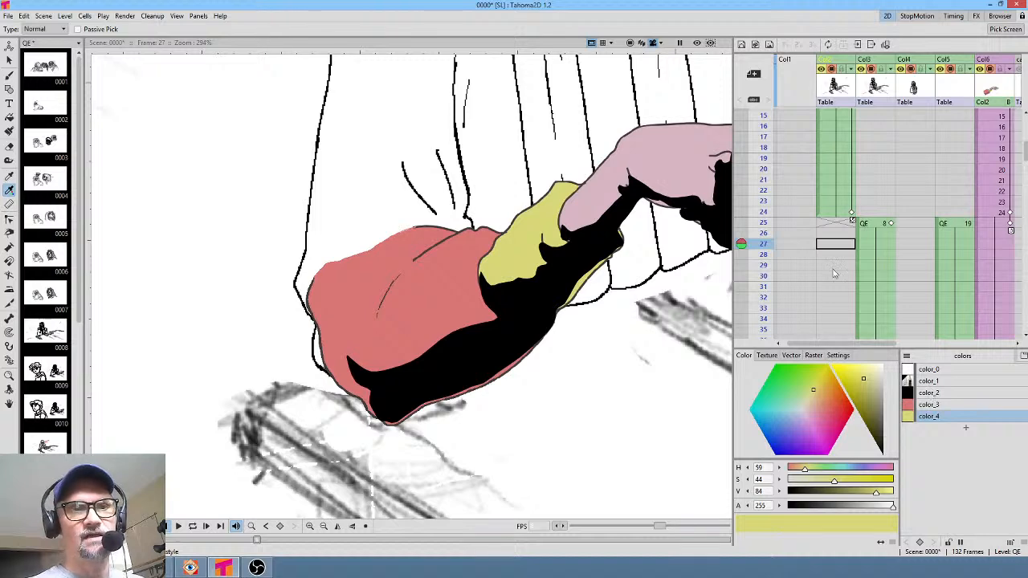
# Fill the sleeve and front areas of the old man's robe with color_3 on the Col3 drawing at frame 25
pyautogui.click(933, 406)
pyautogui.moveTo(555, 218); pyautogui.dragTo(496, 439)
pyautogui.press('f')
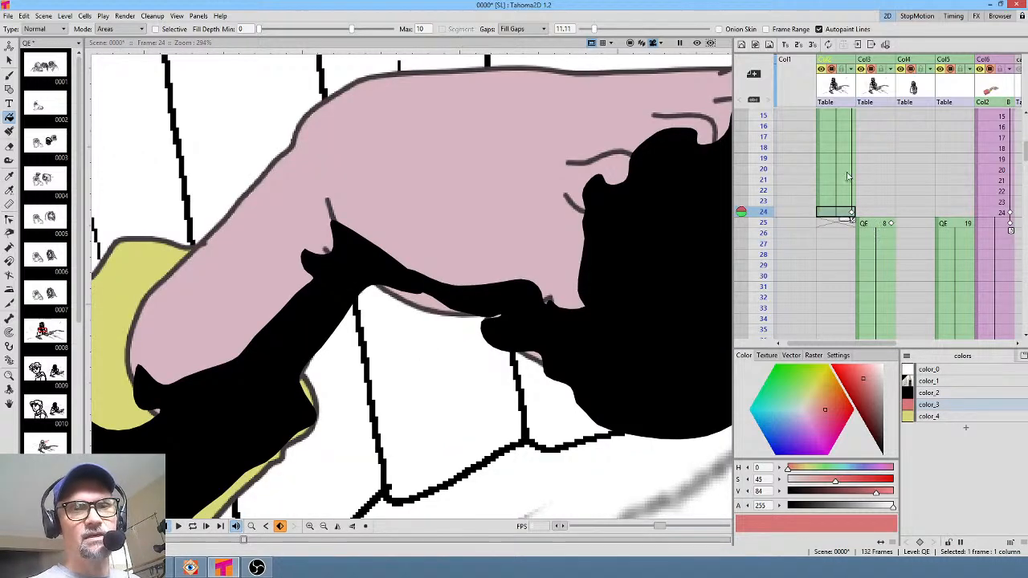
pyautogui.click(883, 224)
pyautogui.click(366, 299)
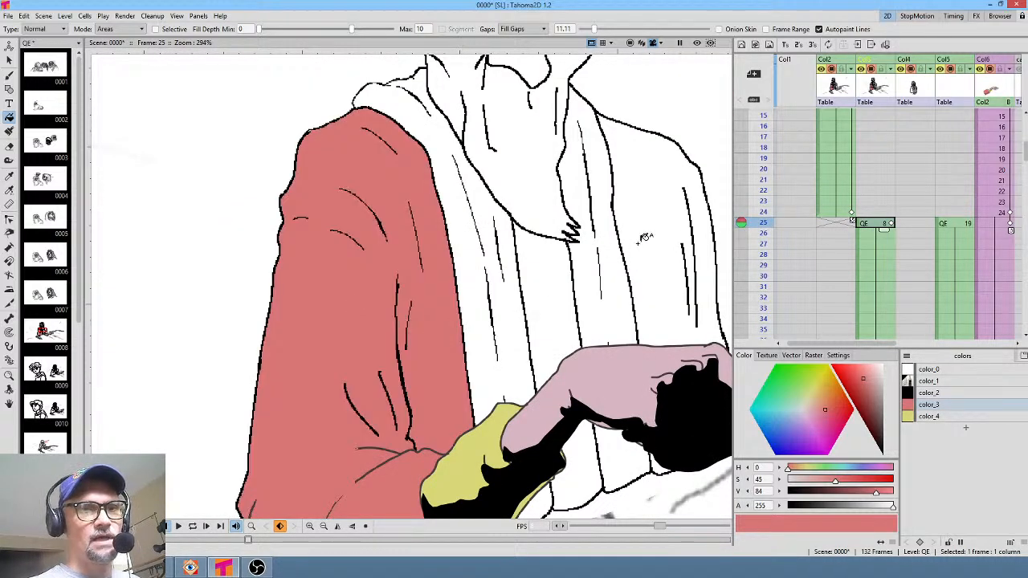
pyautogui.click(566, 293)
pyautogui.click(655, 265)
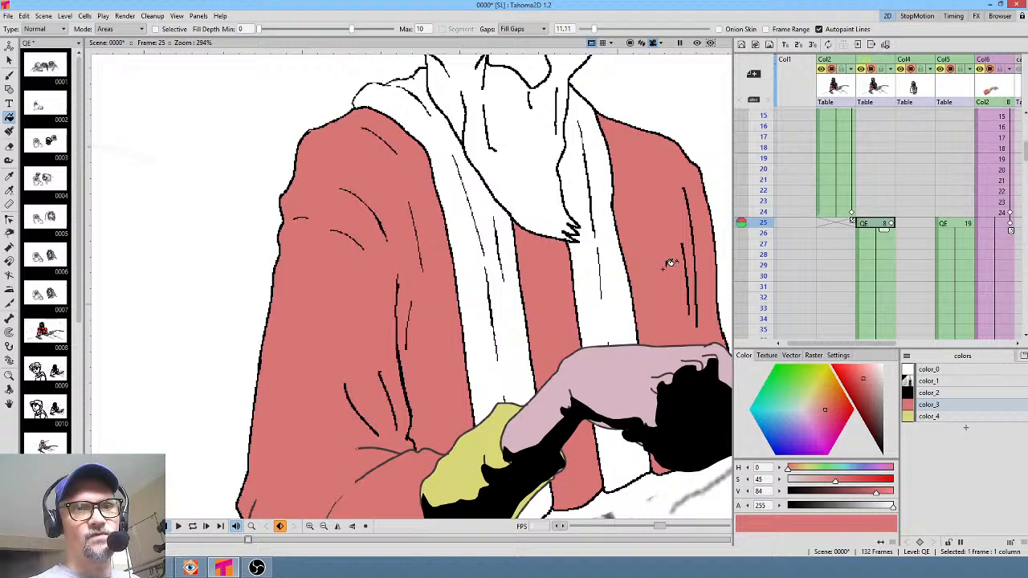
# Fill both sides of the old man's robe collar with color_4 on the frame 25 drawing
pyautogui.click(946, 418)
pyautogui.click(600, 257)
pyautogui.click(520, 324)
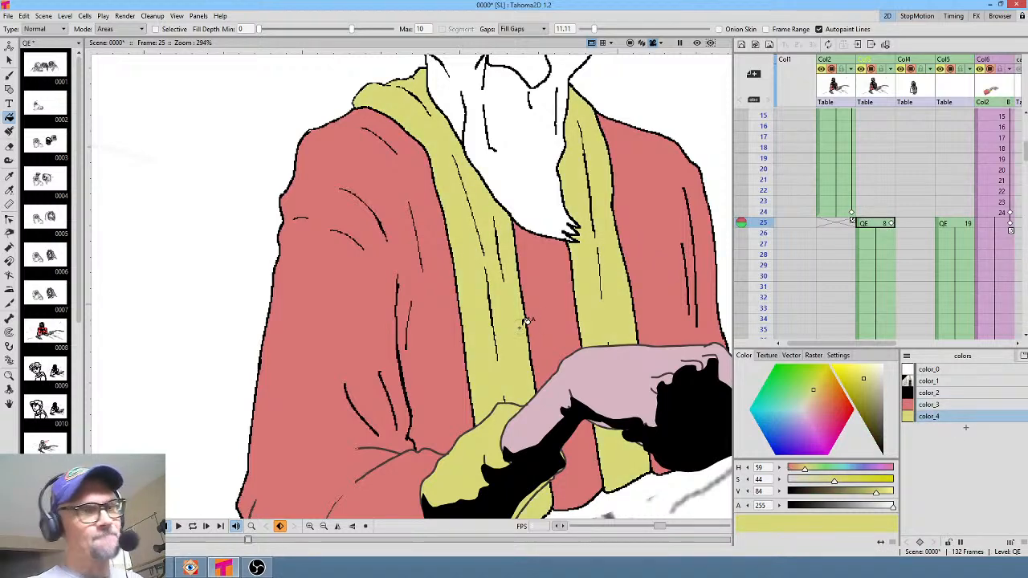
# Add a new palette style and set it to the pink skin tone sampled from the old man's hand
pyautogui.click(965, 427)
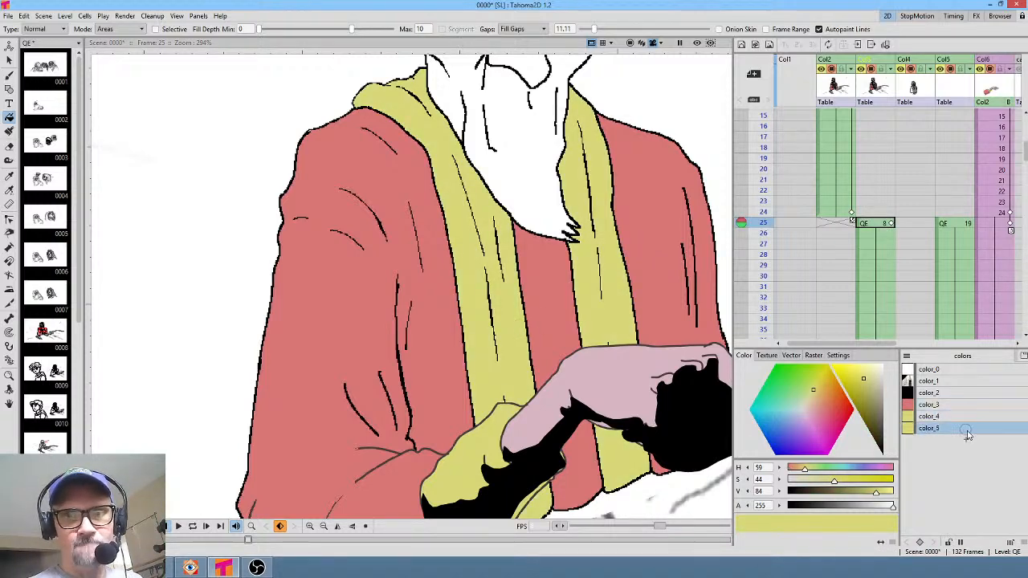
pyautogui.click(877, 379)
pyautogui.moveTo(876, 377); pyautogui.dragTo(877, 375)
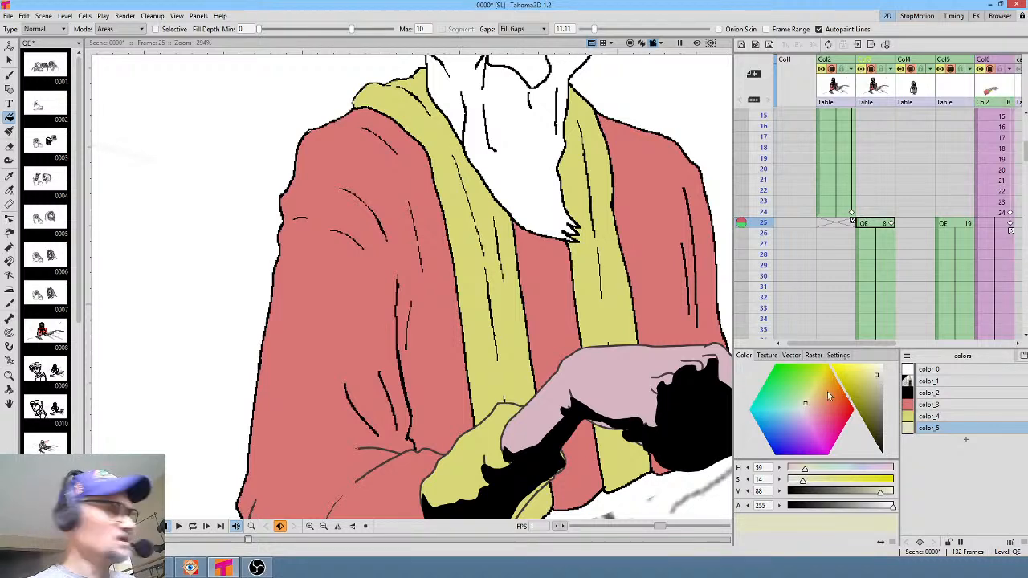
pyautogui.press('k')
pyautogui.click(632, 374)
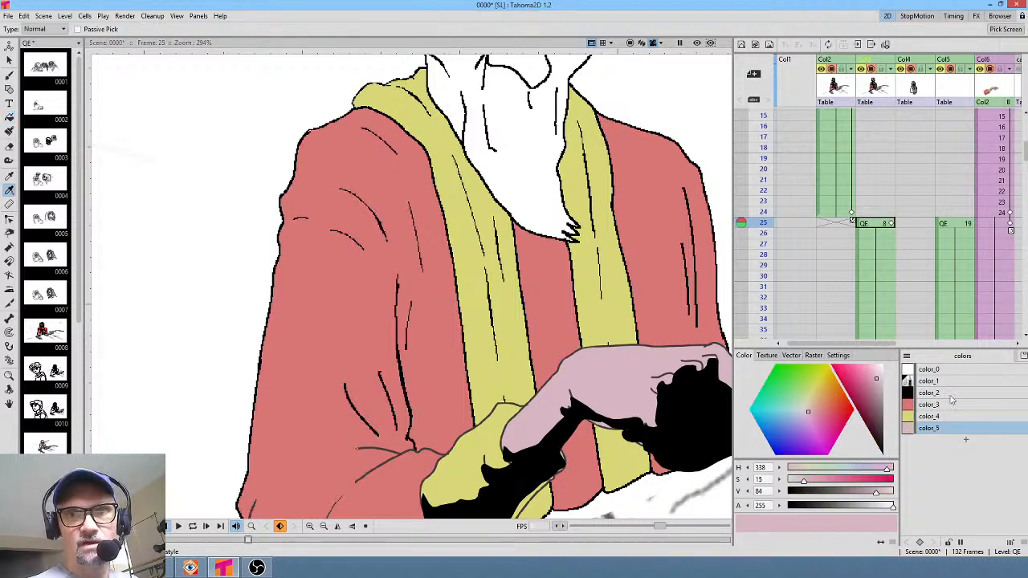
# Fill the old man's face, ear and beard areas with the pink skin style on the frame 25 drawing
pyautogui.moveTo(551, 163); pyautogui.dragTo(560, 230)
pyautogui.press('f')
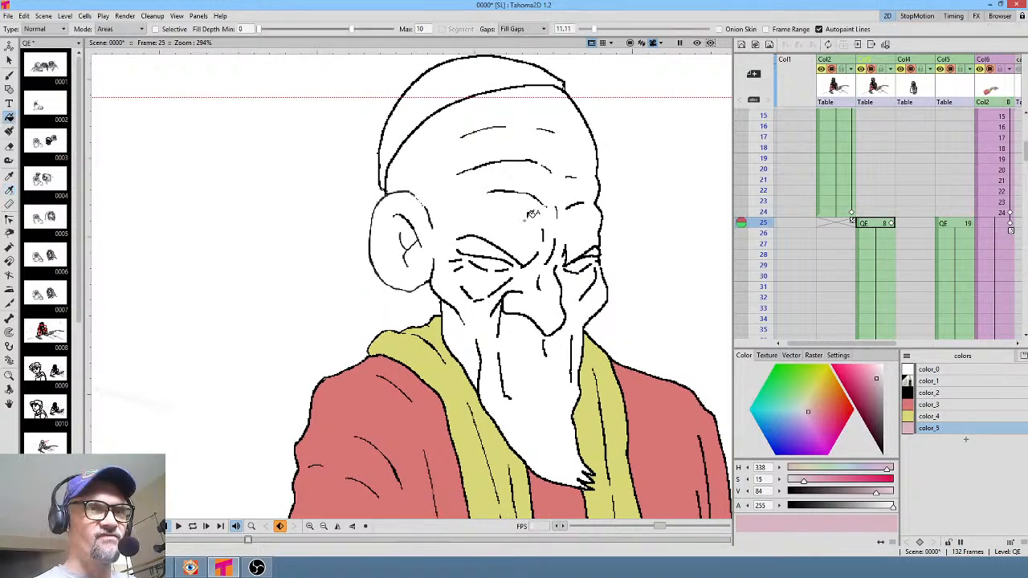
pyautogui.click(536, 213)
pyautogui.click(582, 261)
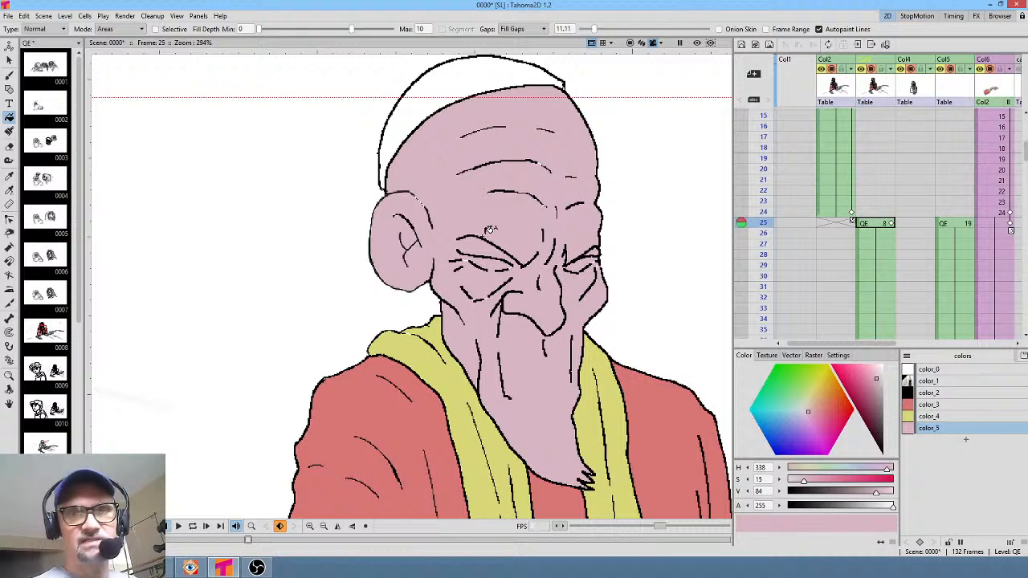
# Add a dark red palette style with H 355, S 63, V 54 and fill the old man's cap with it
pyautogui.click(965, 440)
pyautogui.moveTo(874, 379); pyautogui.dragTo(866, 406)
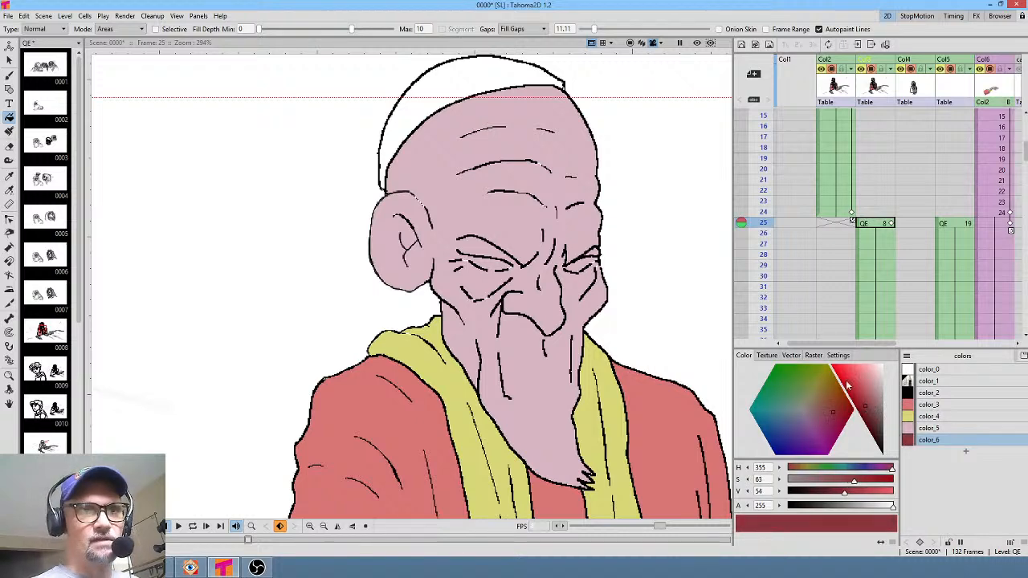
pyautogui.click(461, 78)
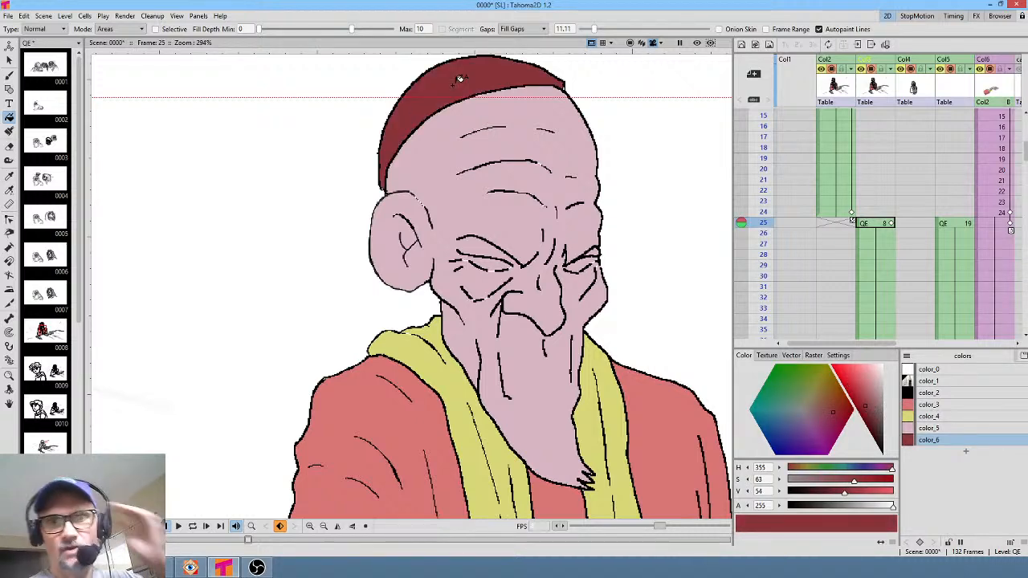
# Add a bright red palette style with H 355, S 100, V 100 and paint the areas of both eyes, leaving the lines untouched
pyautogui.click(966, 451)
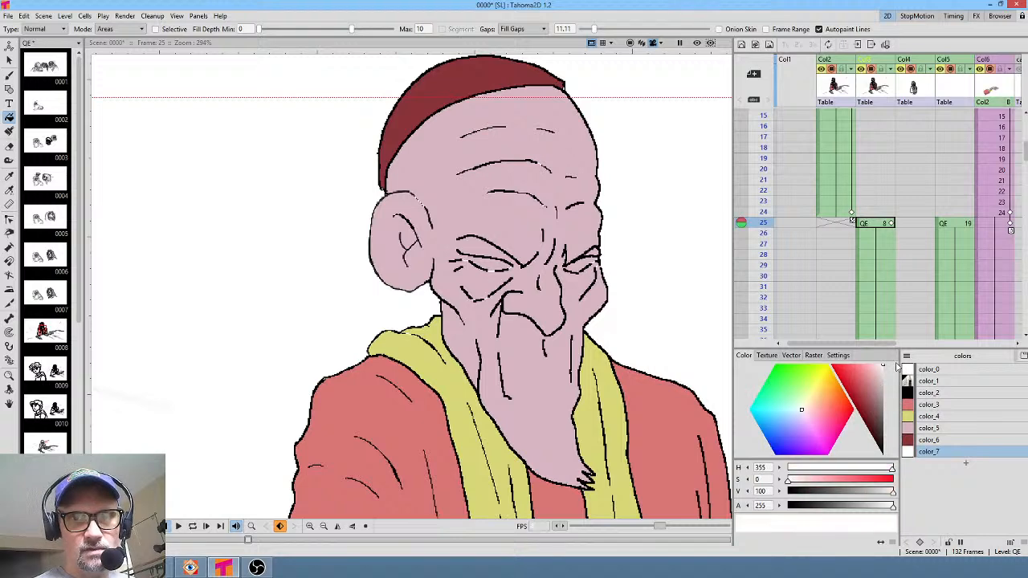
pyautogui.click(894, 368)
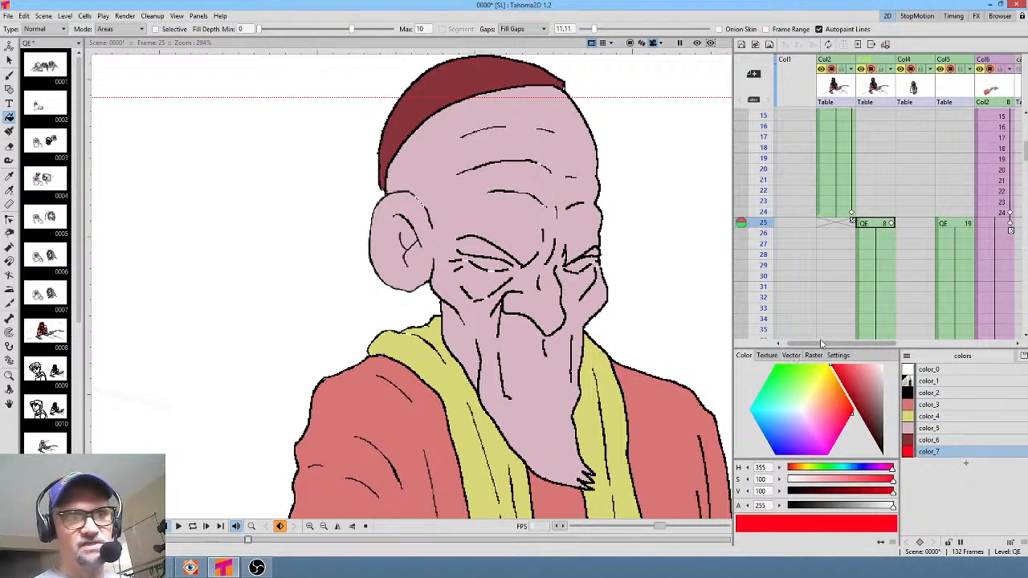
pyautogui.scroll(4, 563, 313)
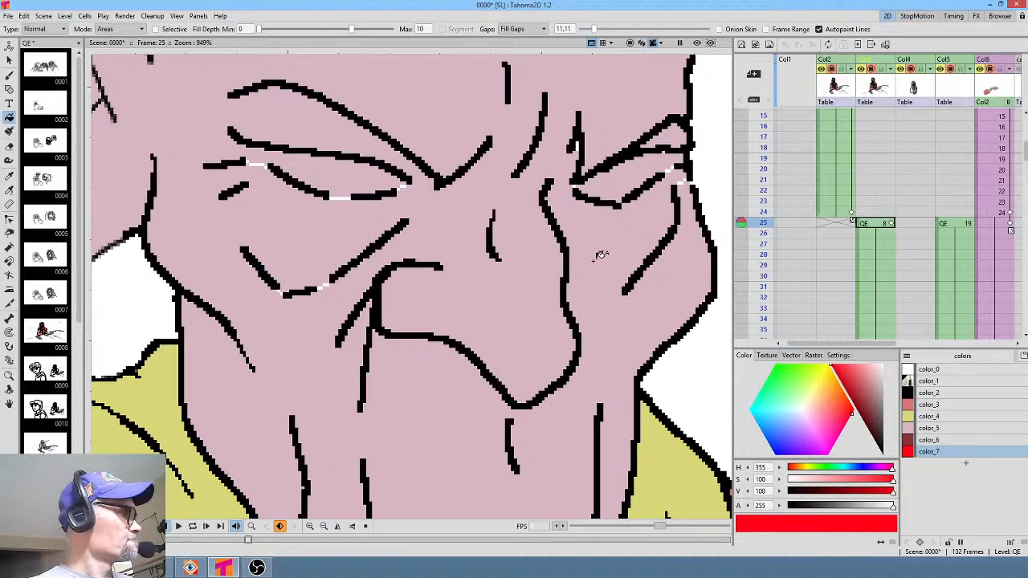
pyautogui.press('k')
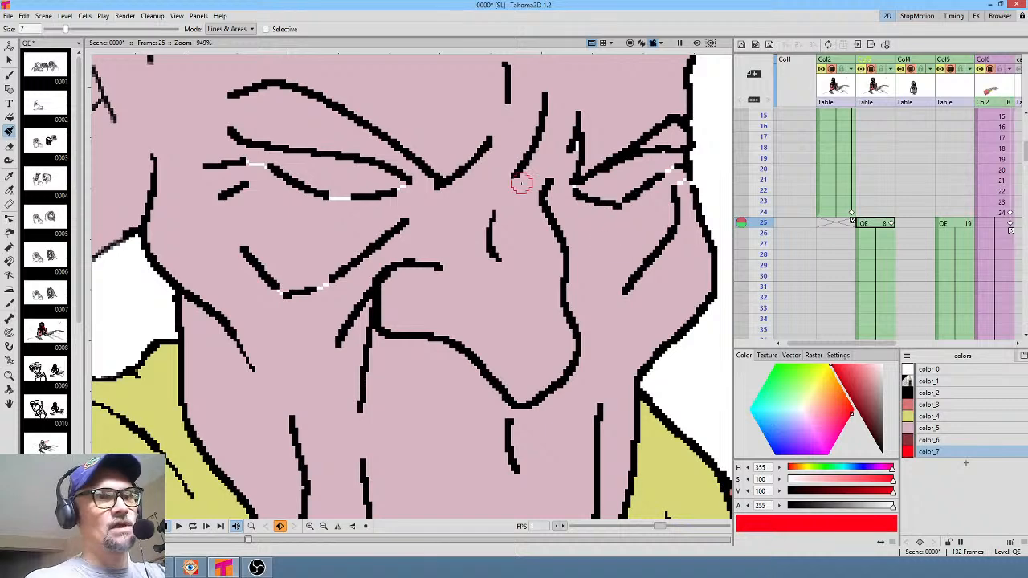
pyautogui.click(229, 29)
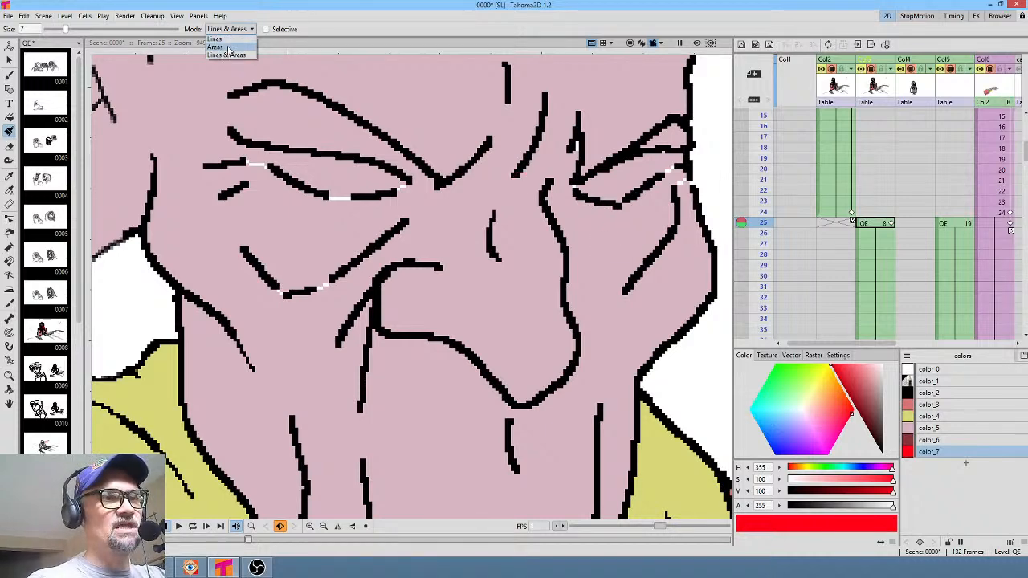
pyautogui.click(216, 46)
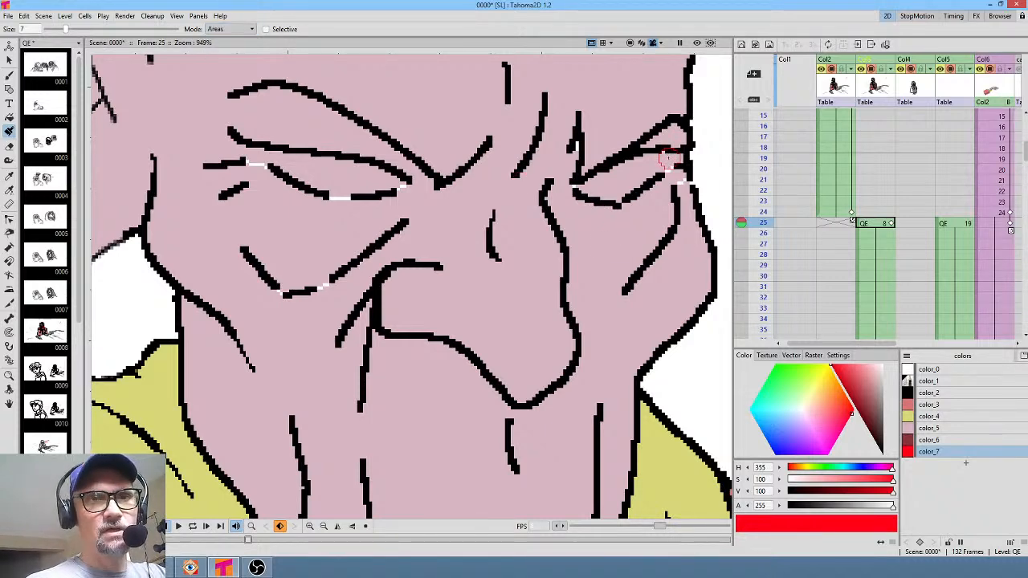
pyautogui.moveTo(668, 158)
pyautogui.mouseDown()
pyautogui.moveTo(585, 190)
pyautogui.moveTo(612, 194)
pyautogui.moveTo(650, 180)
pyautogui.mouseUp()
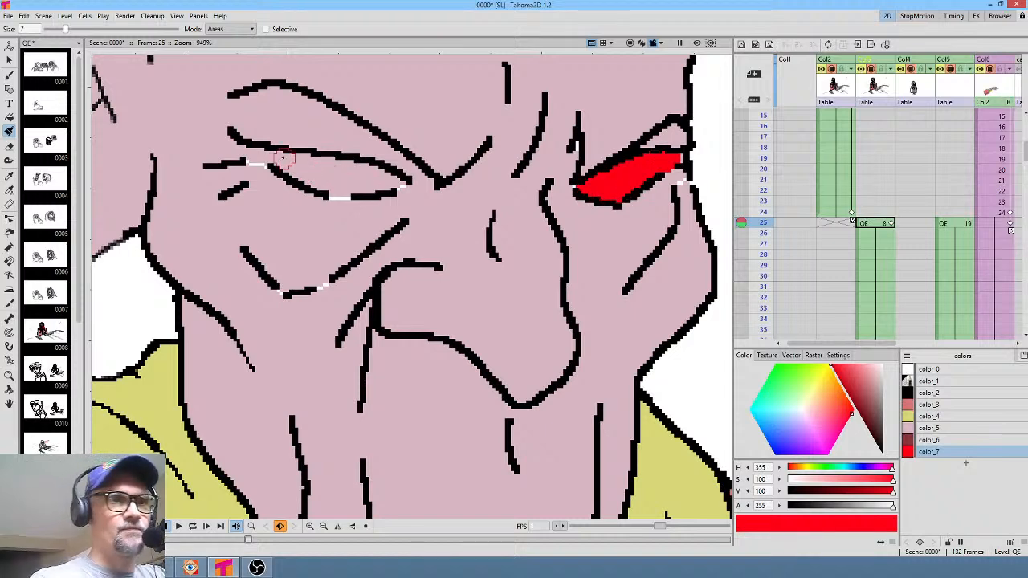
pyautogui.moveTo(283, 158)
pyautogui.mouseDown()
pyautogui.moveTo(393, 185)
pyautogui.moveTo(408, 178)
pyautogui.moveTo(343, 187)
pyautogui.moveTo(298, 175)
pyautogui.mouseUp()
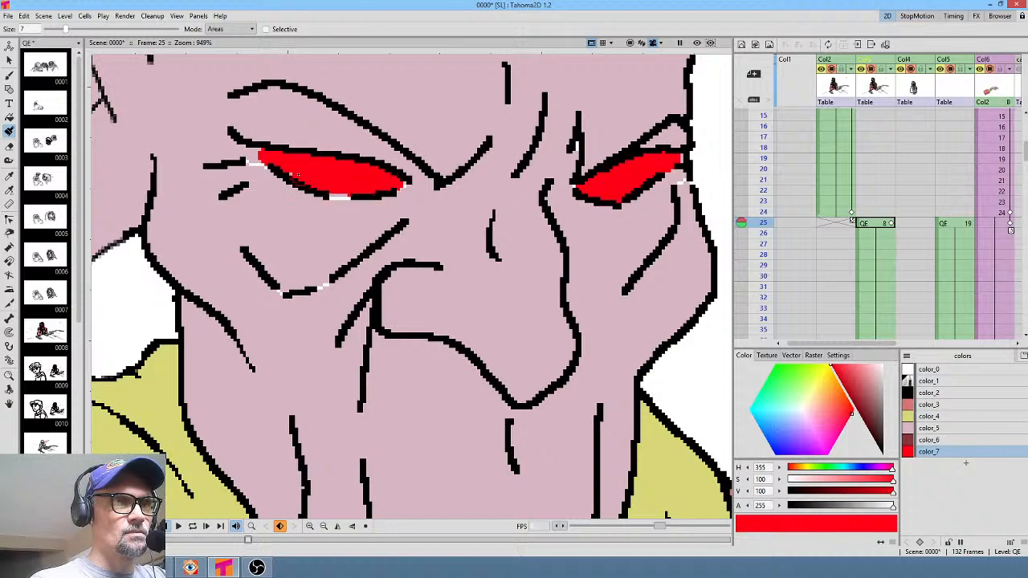
# Set the eye style color_7 to light grey with S 0, V 86, and the line style color_2 to H 0, S 37, V 34
pyautogui.click(884, 367)
pyautogui.moveTo(894, 369); pyautogui.dragTo(906, 375)
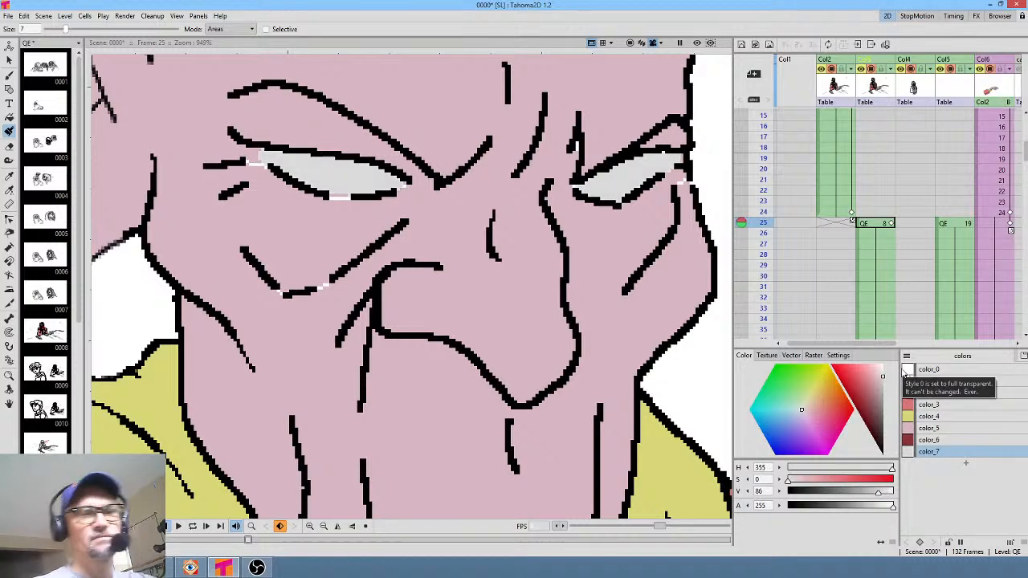
pyautogui.click(944, 395)
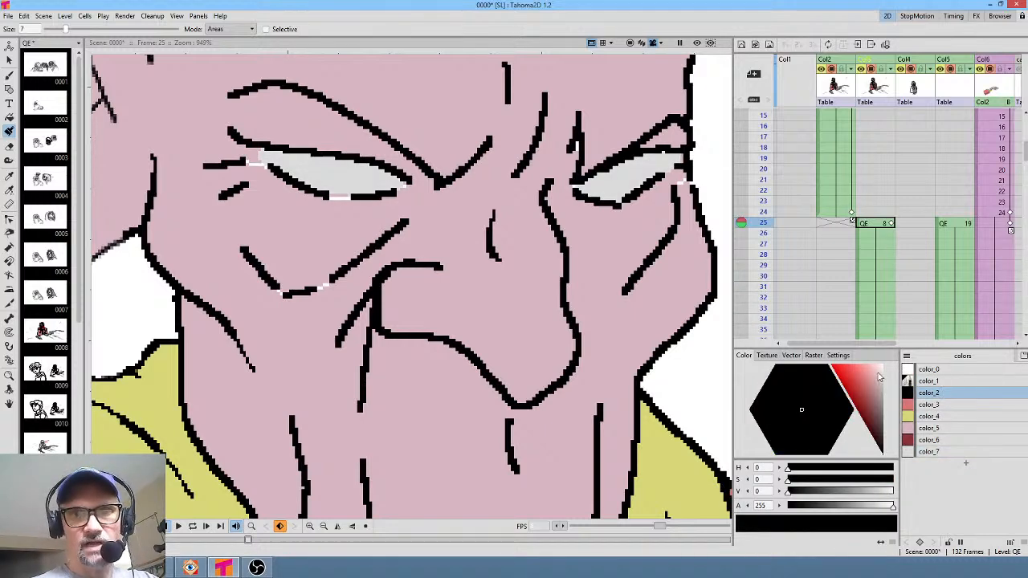
pyautogui.moveTo(882, 438); pyautogui.dragTo(878, 423)
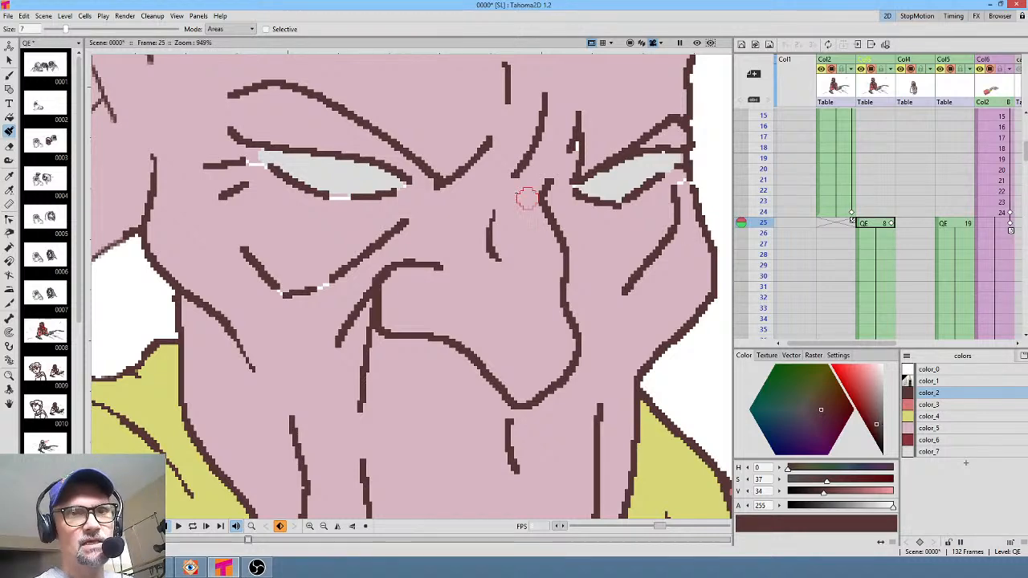
pyautogui.hotkey('alt', '0')
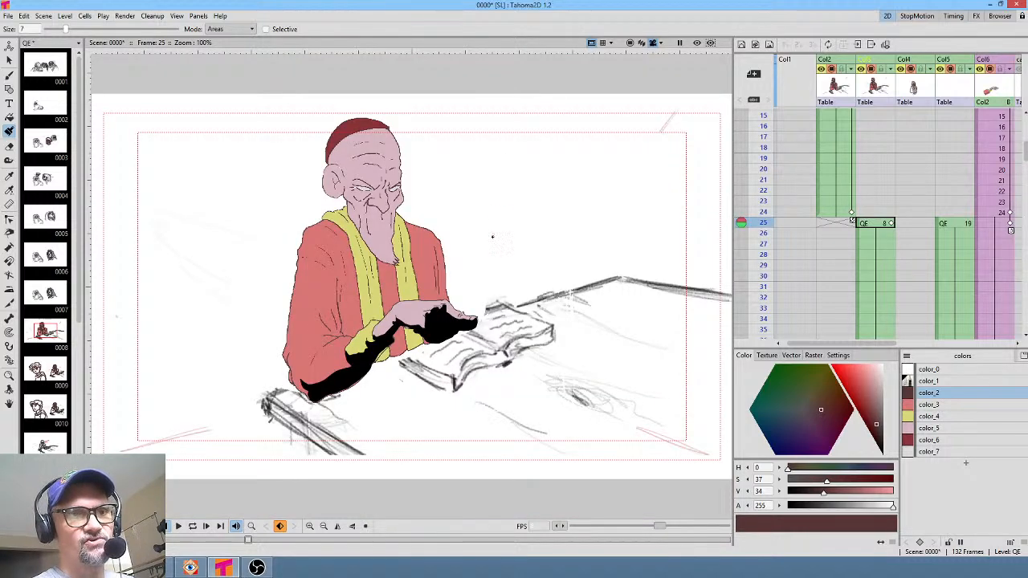
pyautogui.scroll(2, 407, 218)
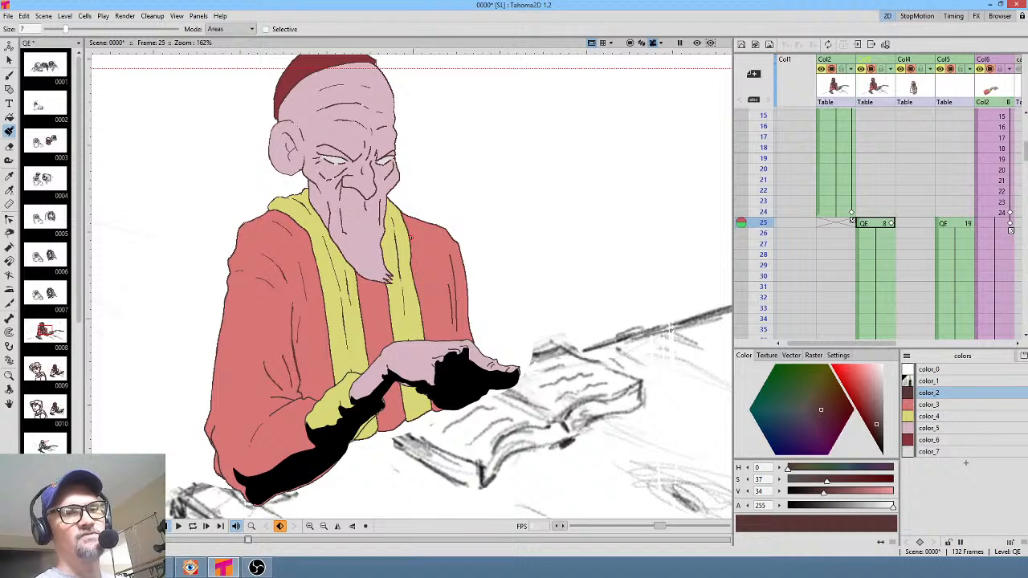
# Switch to Vegas Pro and examine earlier and final shots along the SL-01-edit timeline as color reference
pyautogui.click(954, 453)
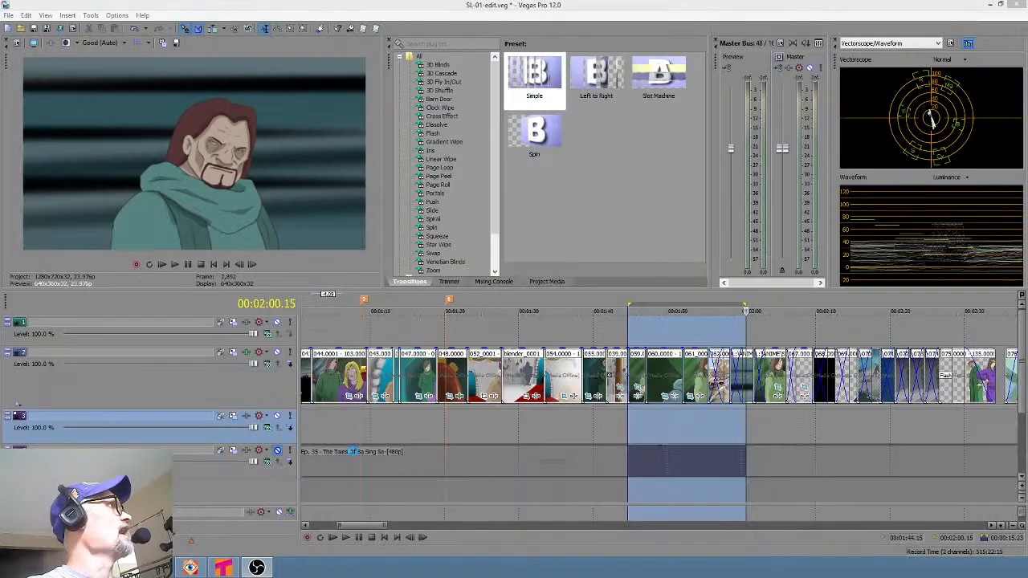
pyautogui.click(769, 427)
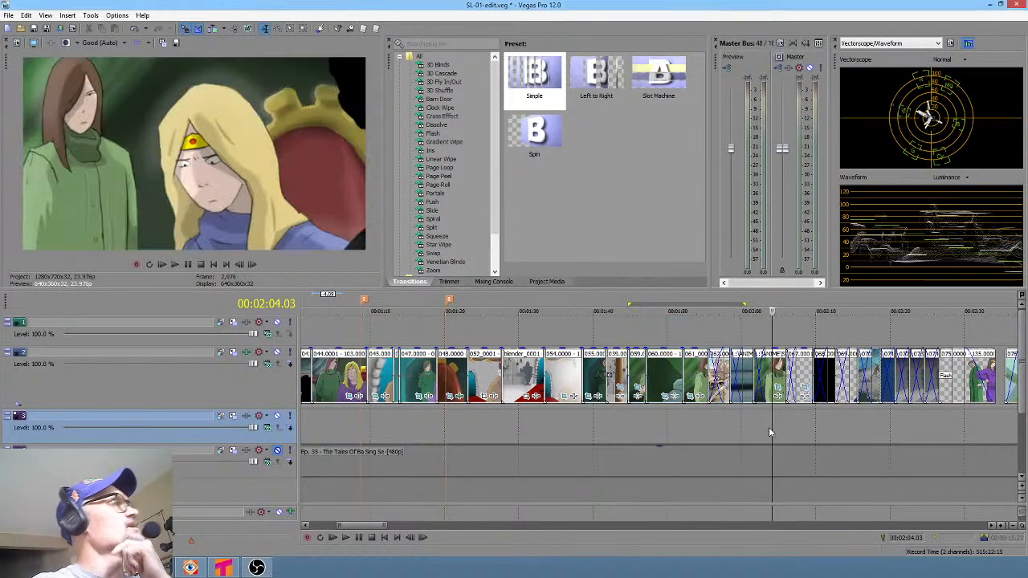
pyautogui.scroll(-5, 761, 433)
pyautogui.click(977, 412)
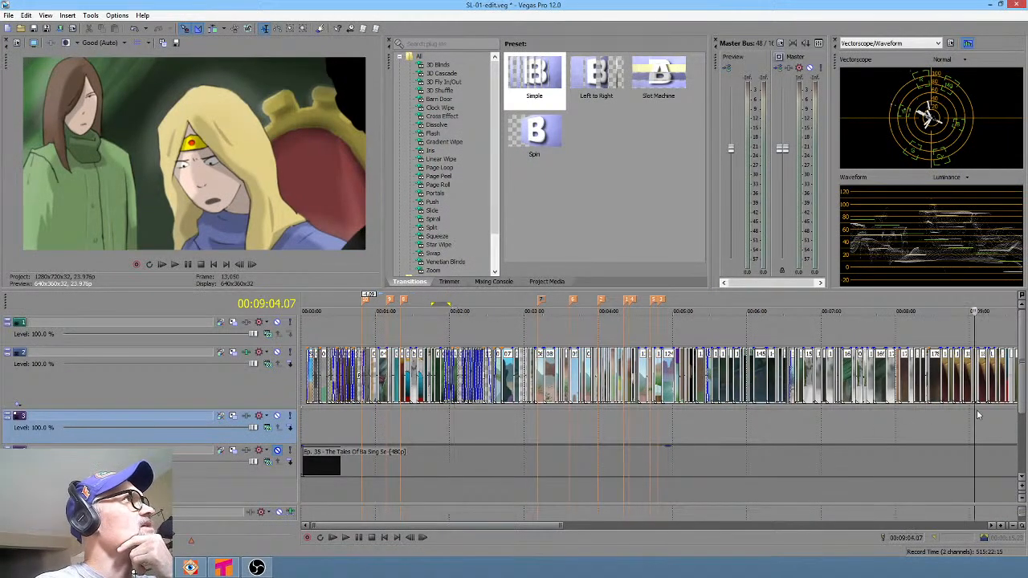
pyautogui.scroll(-3, 923, 414)
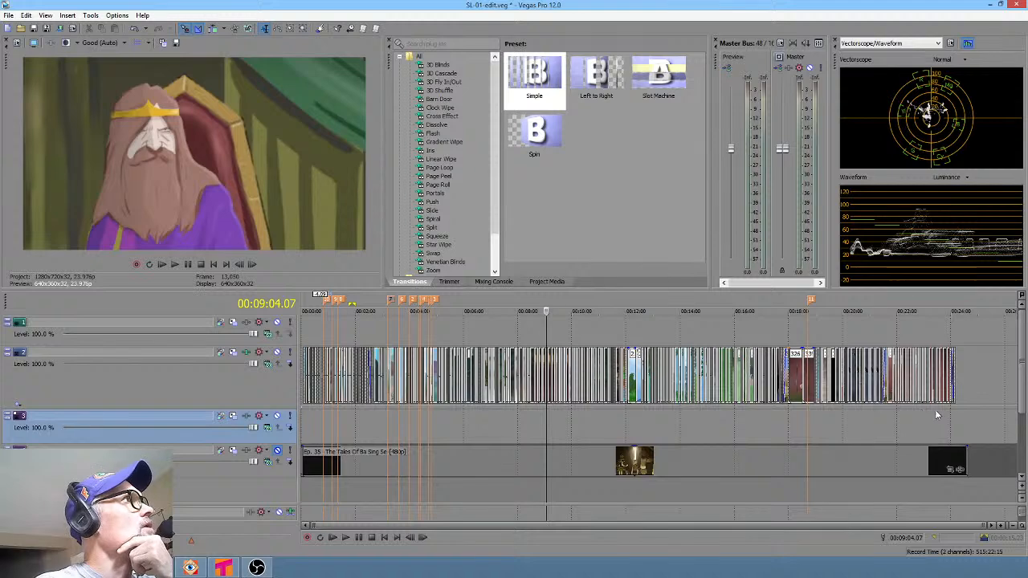
pyautogui.click(940, 414)
pyautogui.scroll(5, 932, 414)
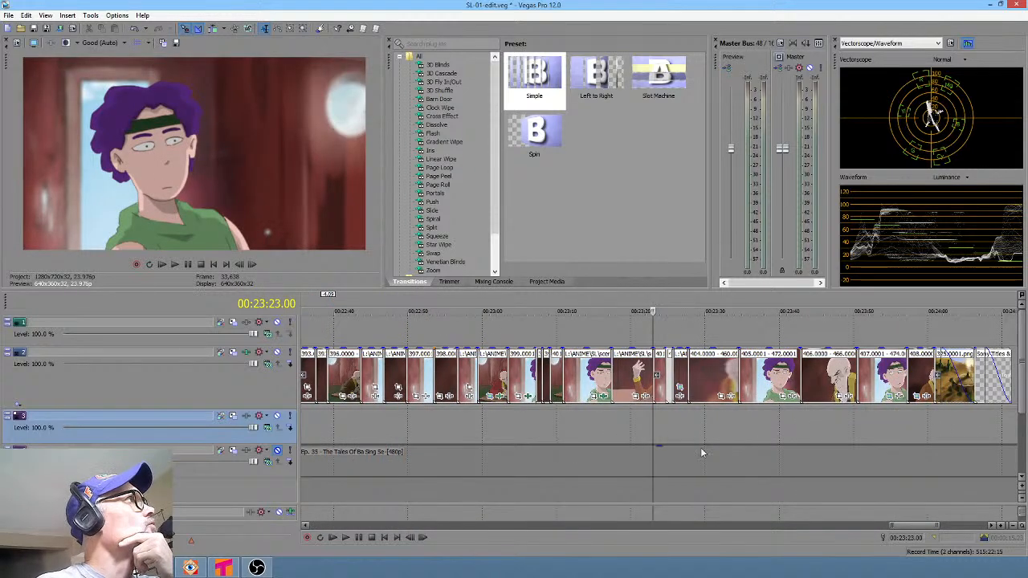
pyautogui.scroll(-3, 703, 437)
pyautogui.moveTo(653, 426); pyautogui.dragTo(479, 411)
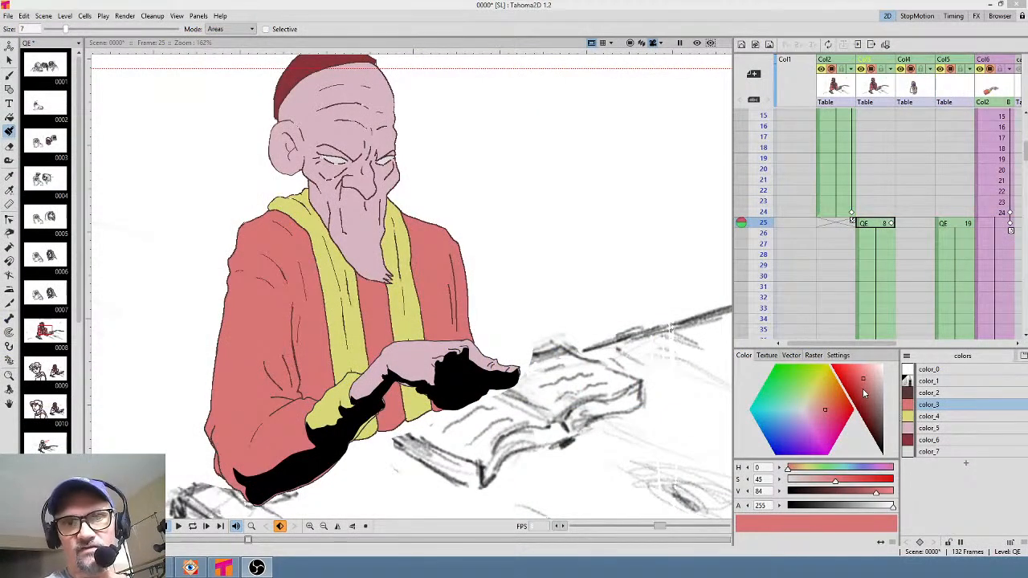
# Recolor the robe style color_3 in Tahoma2D to a muted red-brown with H 8, S 36, V 74
pyautogui.moveTo(852, 391)
pyautogui.mouseDown()
pyautogui.moveTo(865, 383)
pyautogui.moveTo(819, 407)
pyautogui.mouseUp()
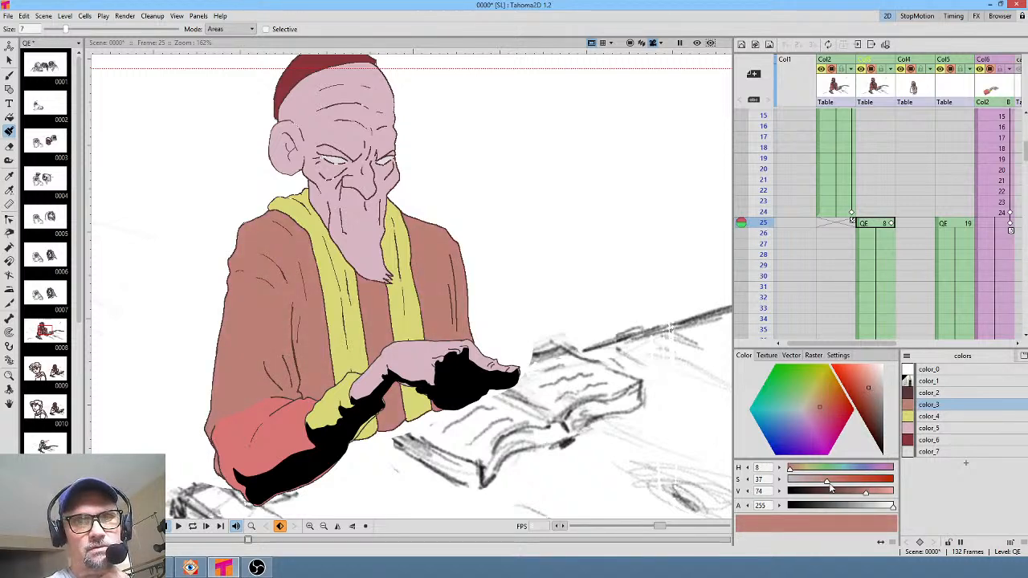
pyautogui.moveTo(830, 485); pyautogui.dragTo(826, 483)
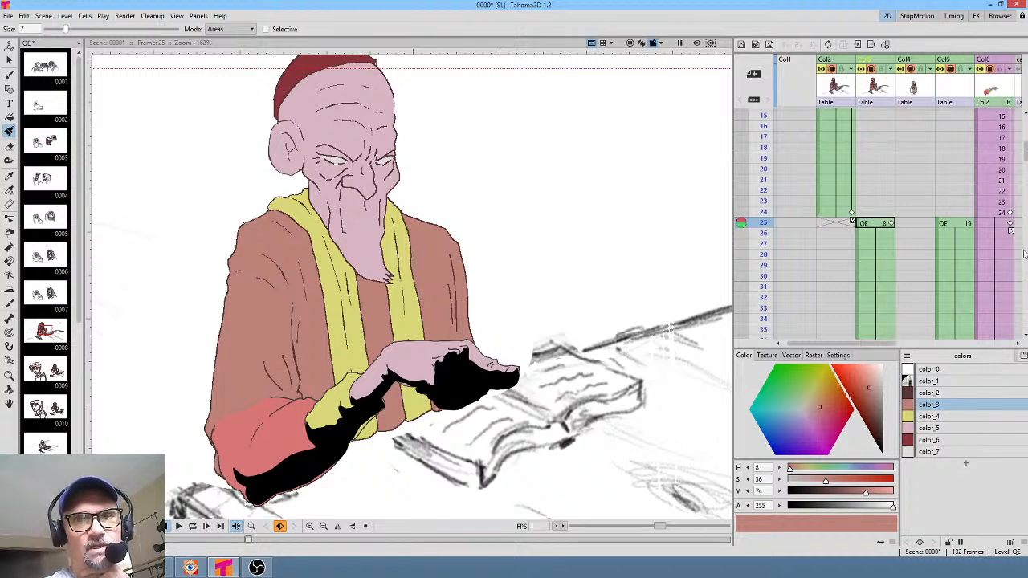
# Select the arm's sub-scene column Col6 and save the scene with all its levels
pyautogui.click(999, 225)
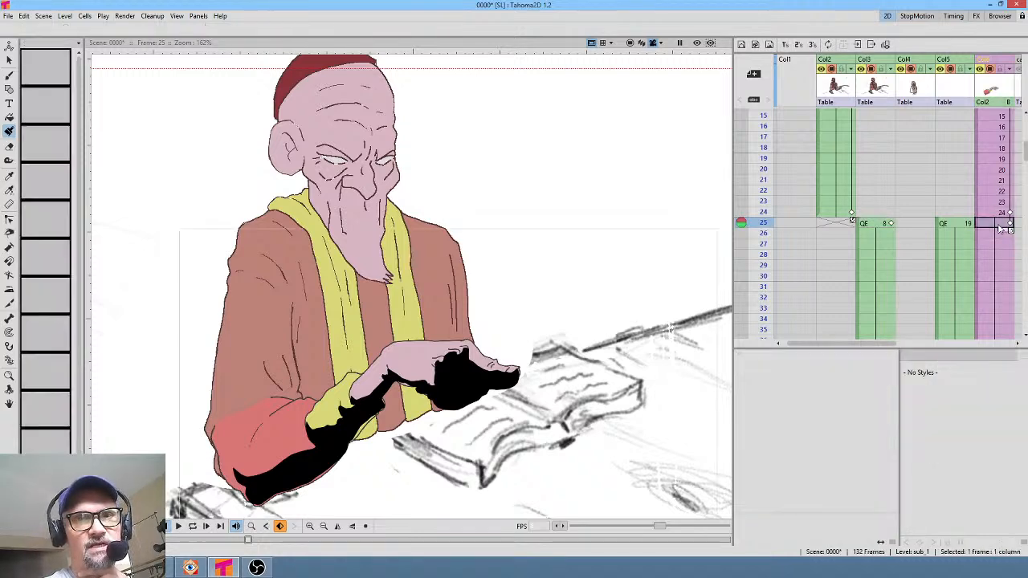
pyautogui.click(1002, 202)
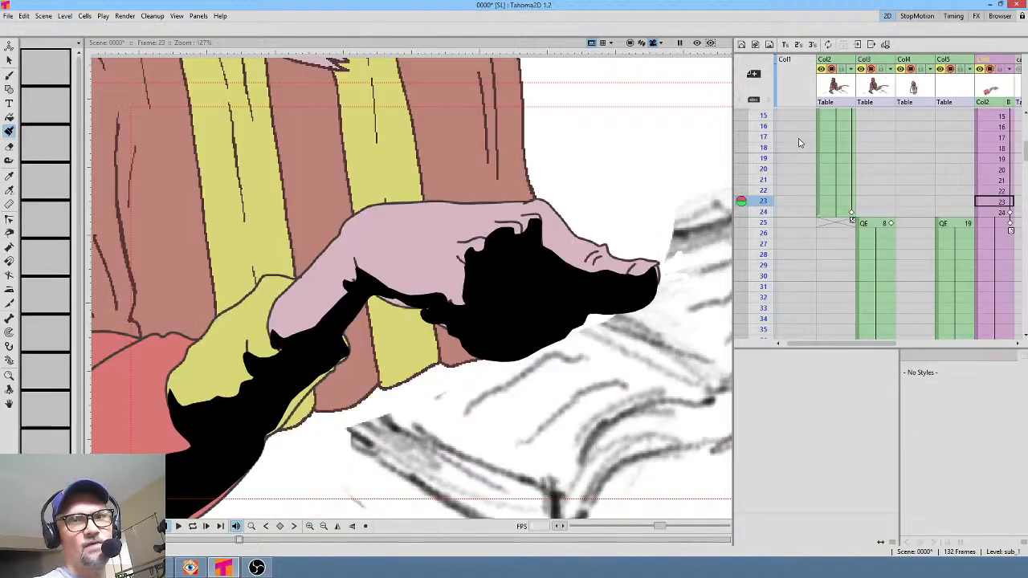
pyautogui.click(992, 89)
pyautogui.moveTo(942, 186); pyautogui.dragTo(840, 195)
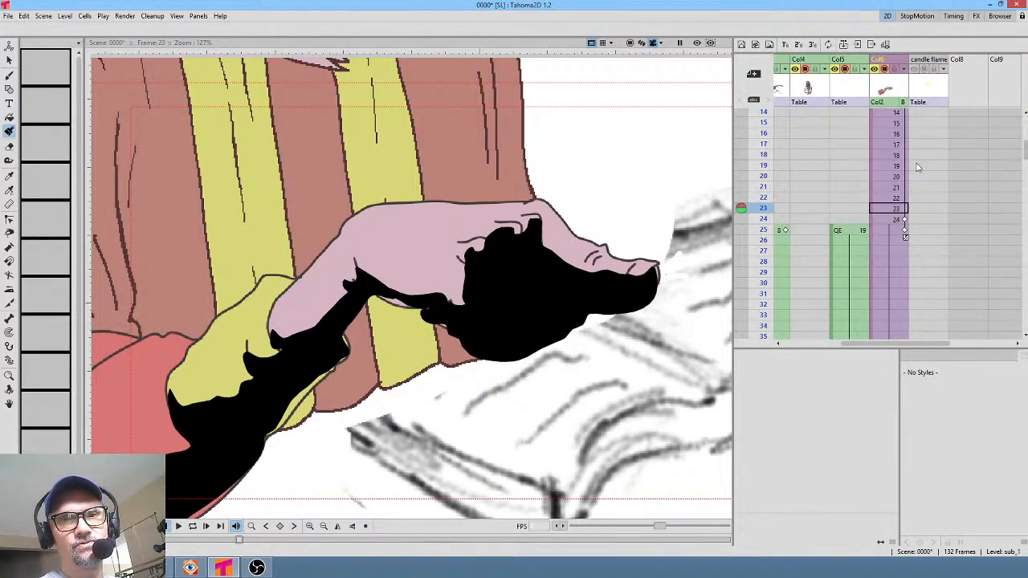
pyautogui.scroll(5, 910, 169)
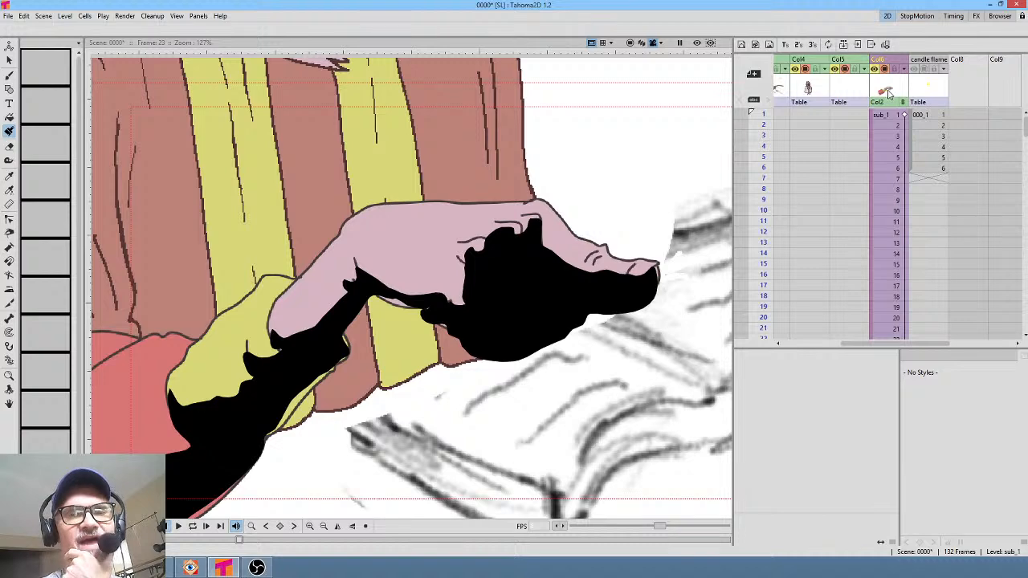
pyautogui.click(7, 16)
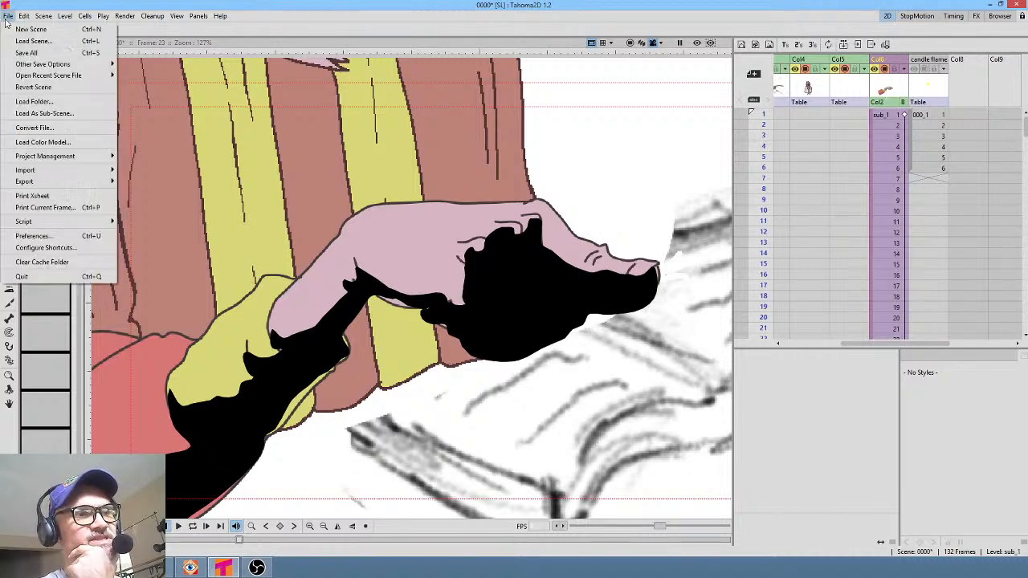
pyautogui.click(26, 52)
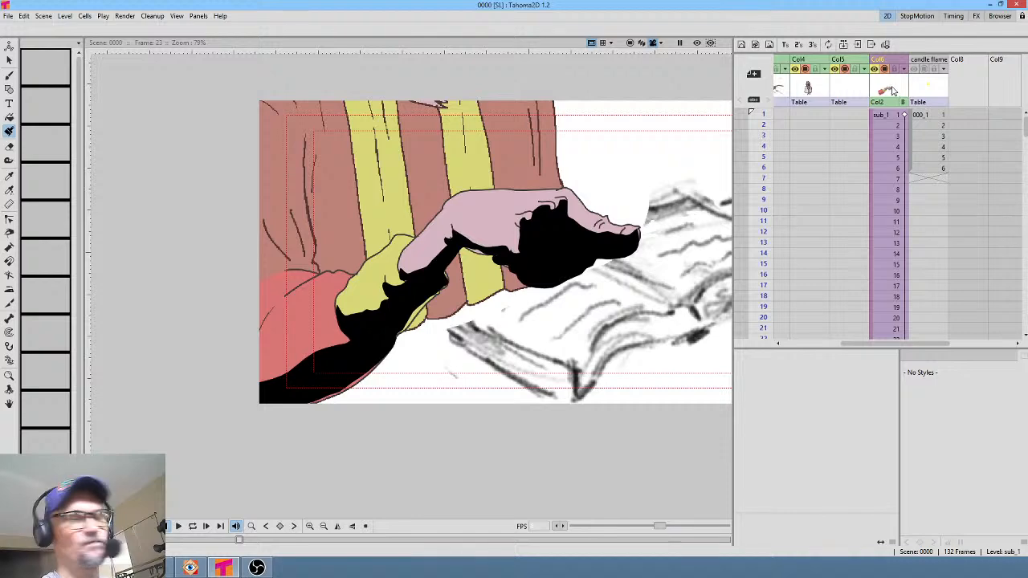
# Explode the arm sub-scene in column Col6, maintaining its parenting relationships in the main scene
pyautogui.rightClick(891, 90)
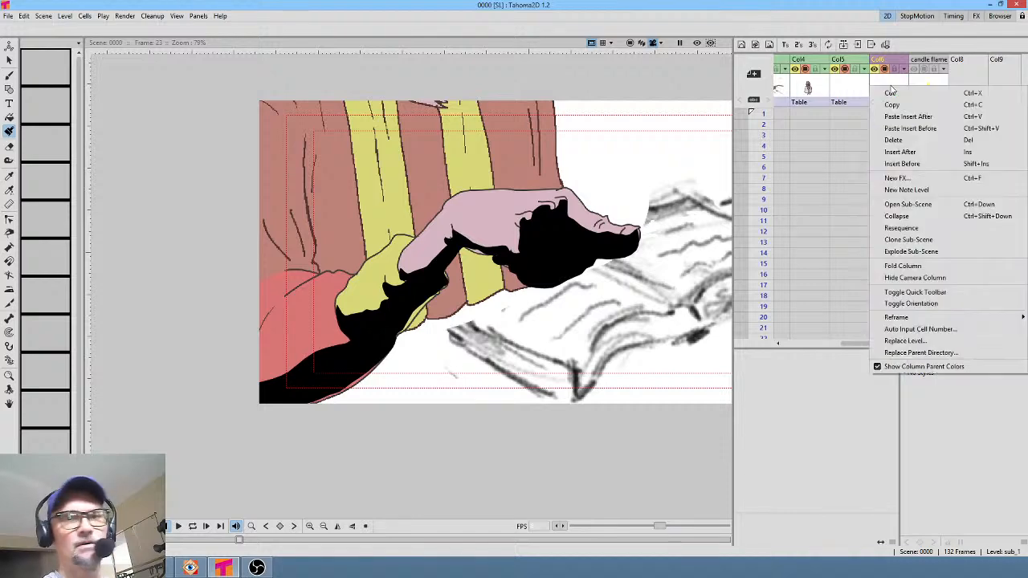
pyautogui.click(922, 252)
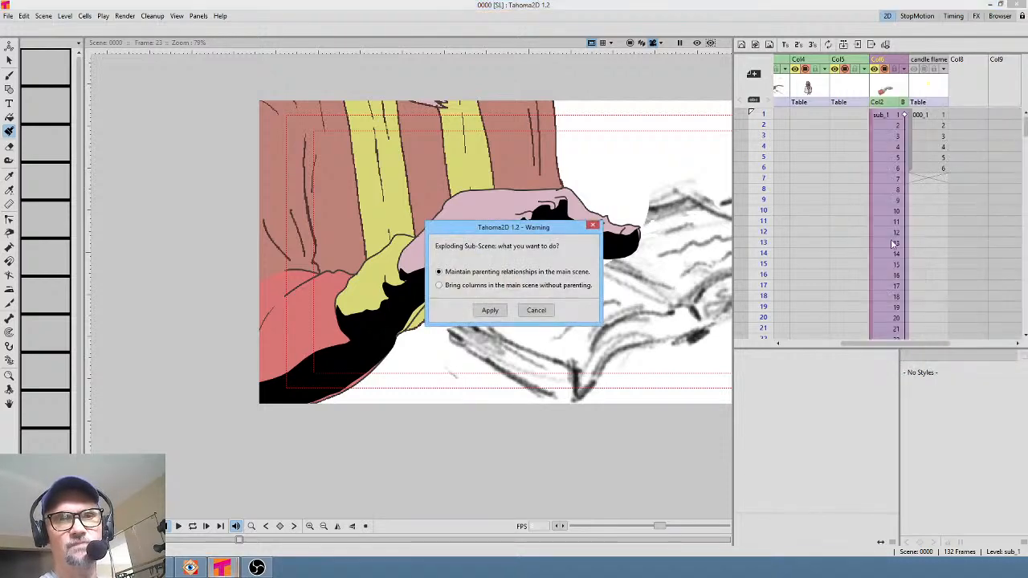
pyautogui.click(490, 312)
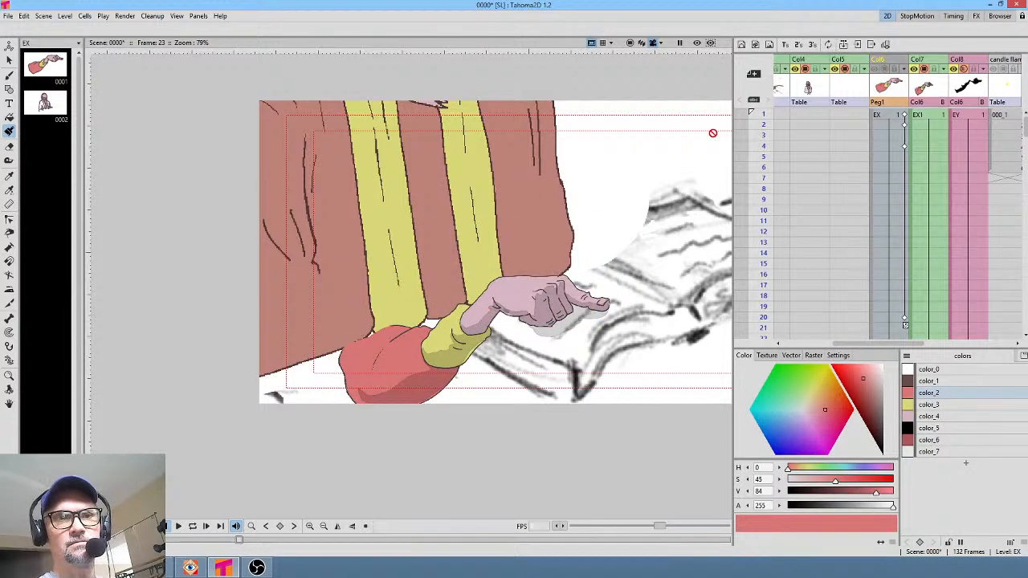
# Go to frame 2 and expand the arm's group in the Stage Schematic, selecting the Col6 node beside Peg1 and Peg2
pyautogui.scroll(-4, 514, 226)
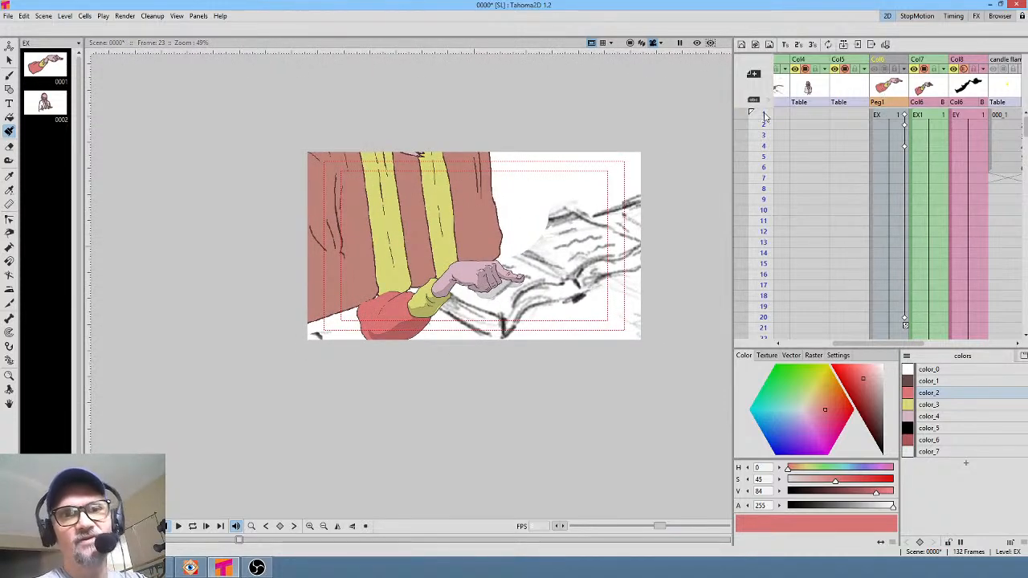
pyautogui.moveTo(764, 114)
pyautogui.mouseDown()
pyautogui.moveTo(757, 147)
pyautogui.moveTo(758, 126)
pyautogui.mouseUp()
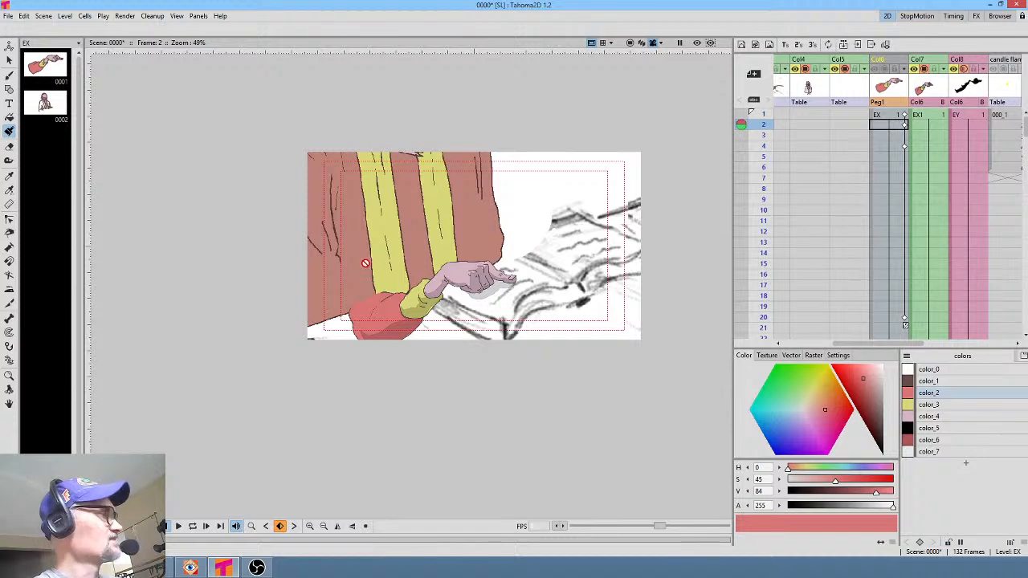
pyautogui.hotkey('ctrl', '7')
pyautogui.moveTo(408, 326); pyautogui.dragTo(218, 264)
pyautogui.moveTo(516, 362); pyautogui.dragTo(649, 253)
pyautogui.rightClick(649, 253)
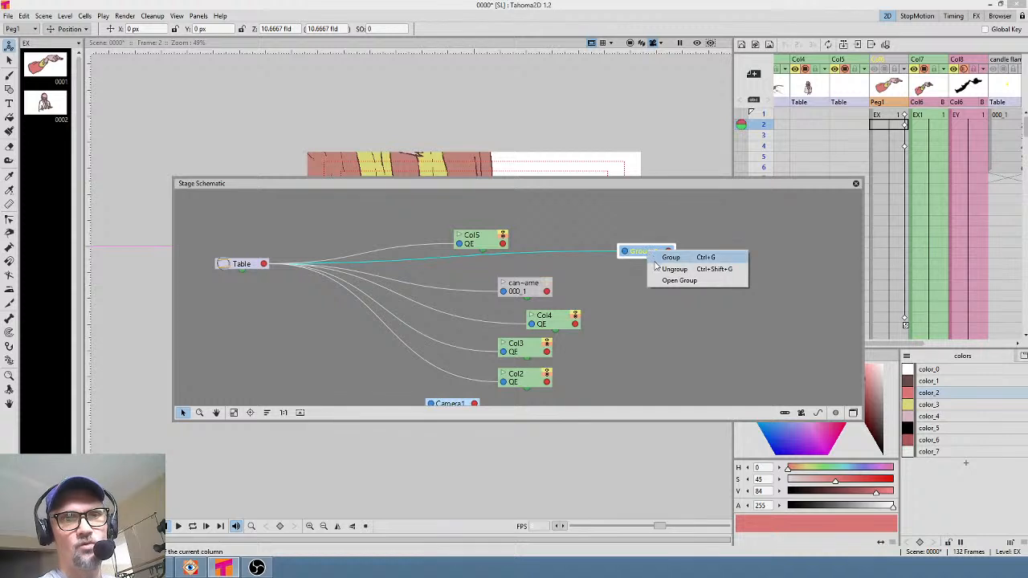
pyautogui.click(679, 281)
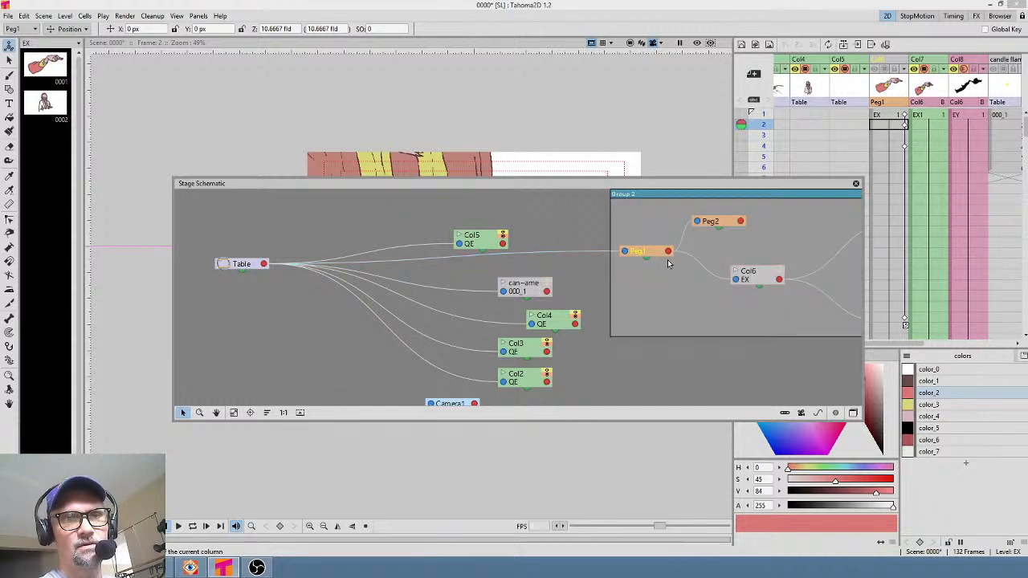
pyautogui.moveTo(673, 289); pyautogui.dragTo(480, 265)
pyautogui.moveTo(601, 285); pyautogui.dragTo(585, 277)
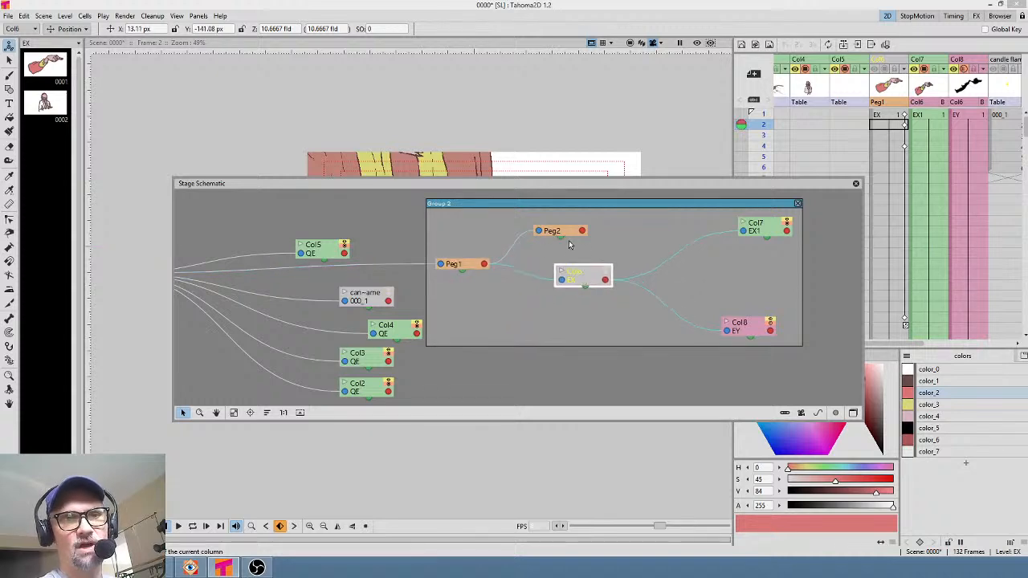
# Delete the Peg2 node from the arm's group in the Stage Schematic and move the Col6 node closer to Peg1
pyautogui.moveTo(570, 233); pyautogui.dragTo(578, 233)
pyautogui.press('Delete')
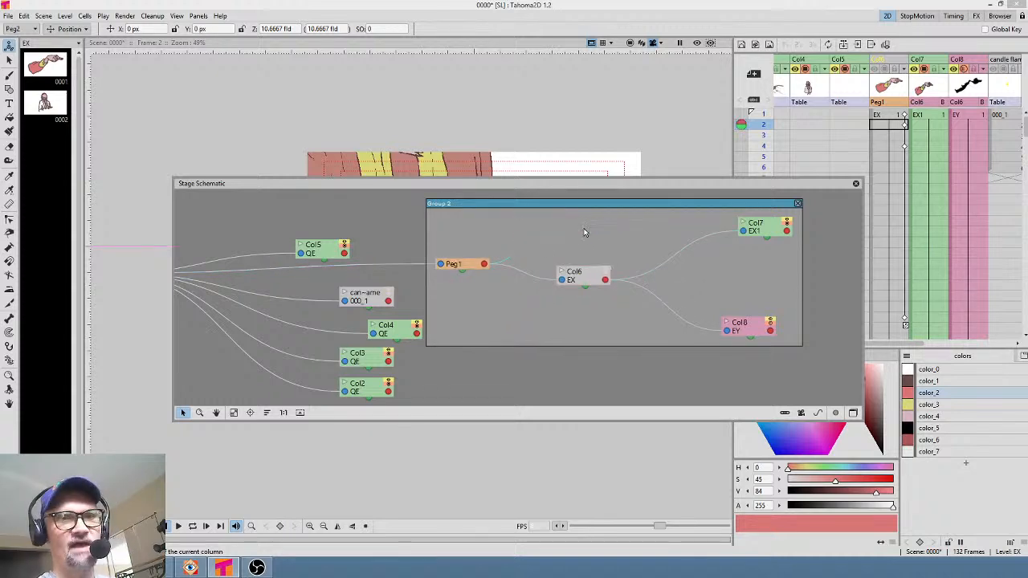
pyautogui.moveTo(581, 284); pyautogui.dragTo(567, 270)
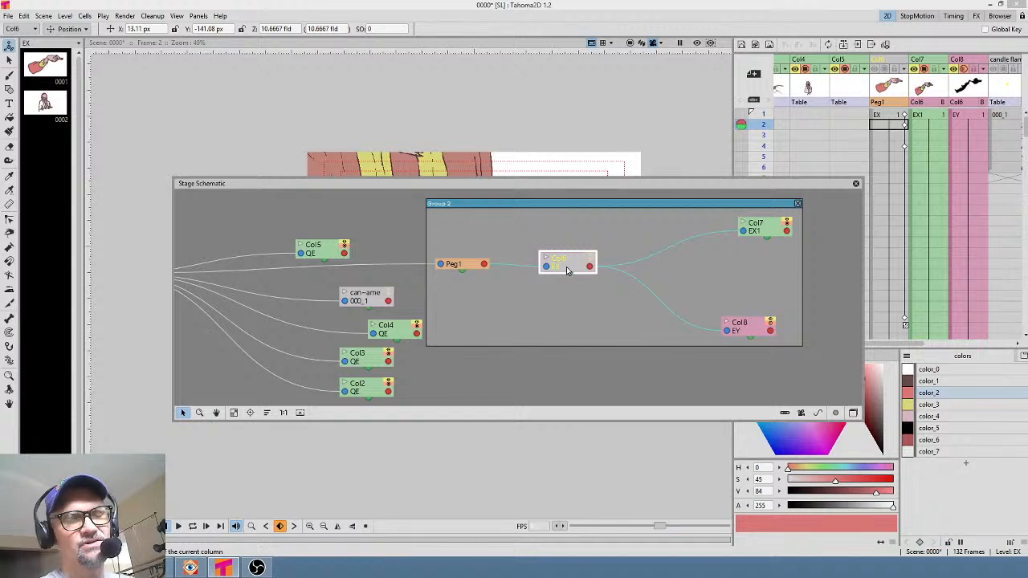
pyautogui.click(798, 203)
pyautogui.click(855, 184)
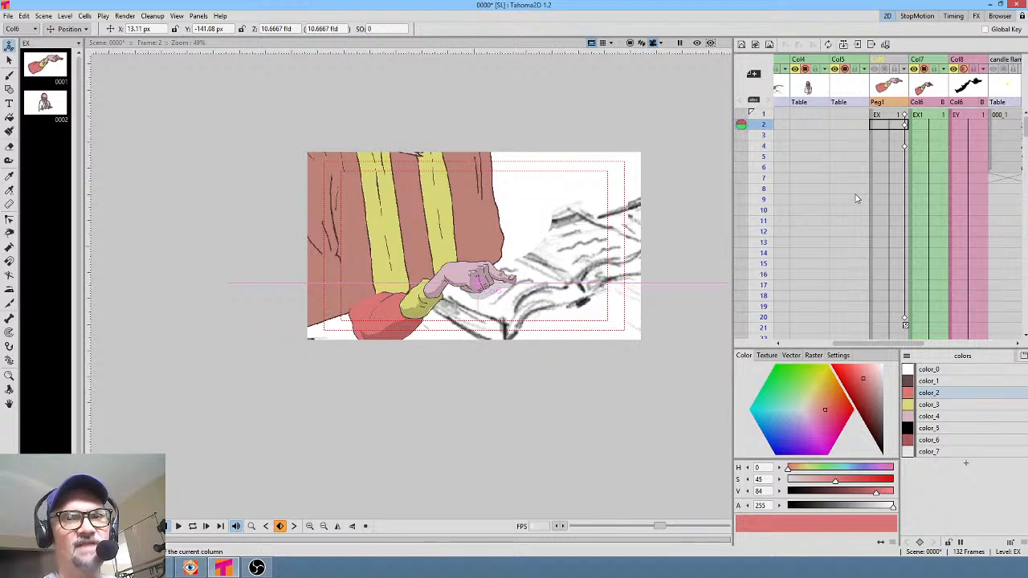
# Reload the scene 0000.tnz from disk, discarding the unsaved changes from the arm explode attempt
pyautogui.click(883, 97)
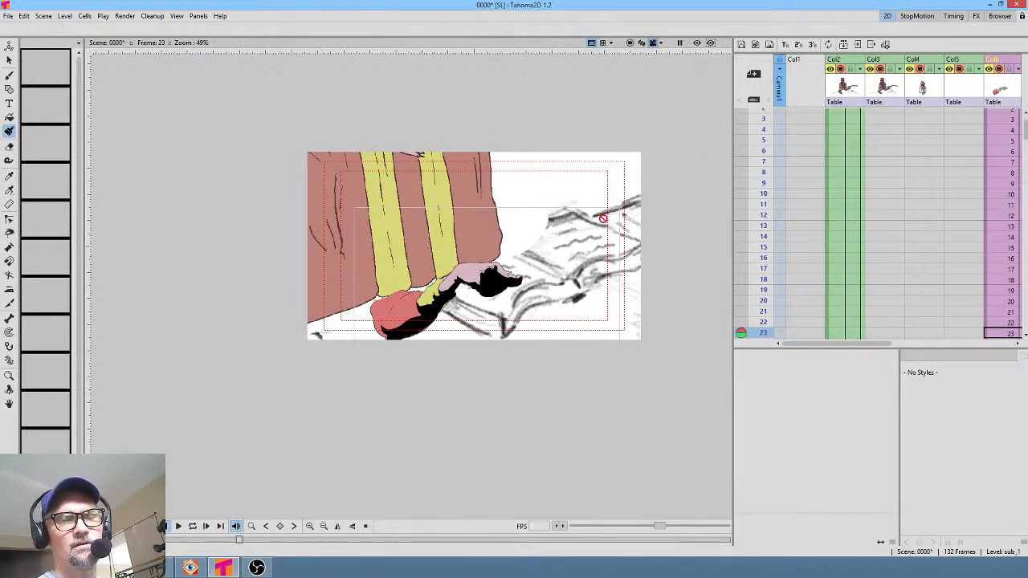
pyautogui.scroll(1, 956, 165)
pyautogui.click(1002, 117)
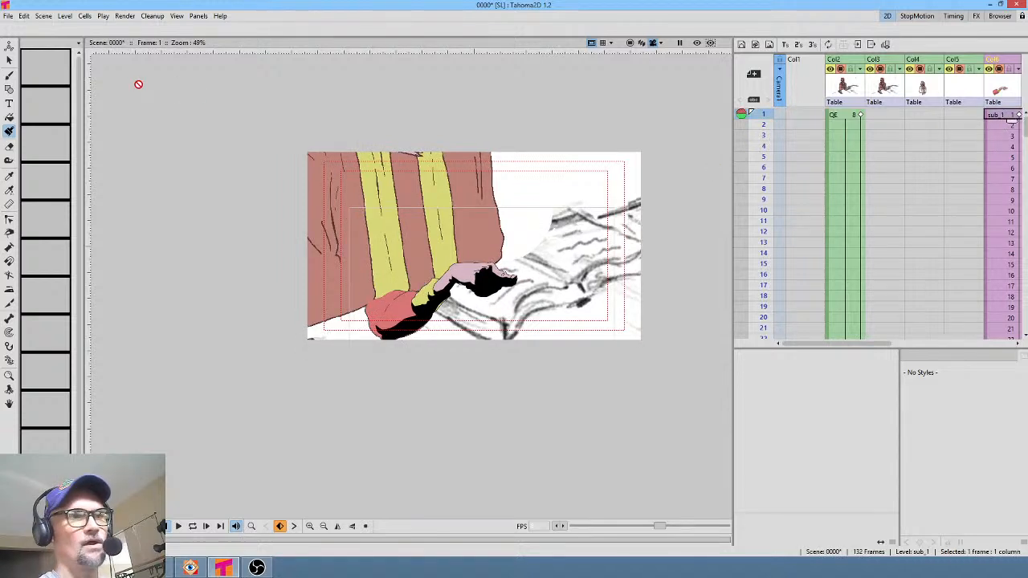
pyautogui.click(8, 16)
pyautogui.moveTo(33, 74)
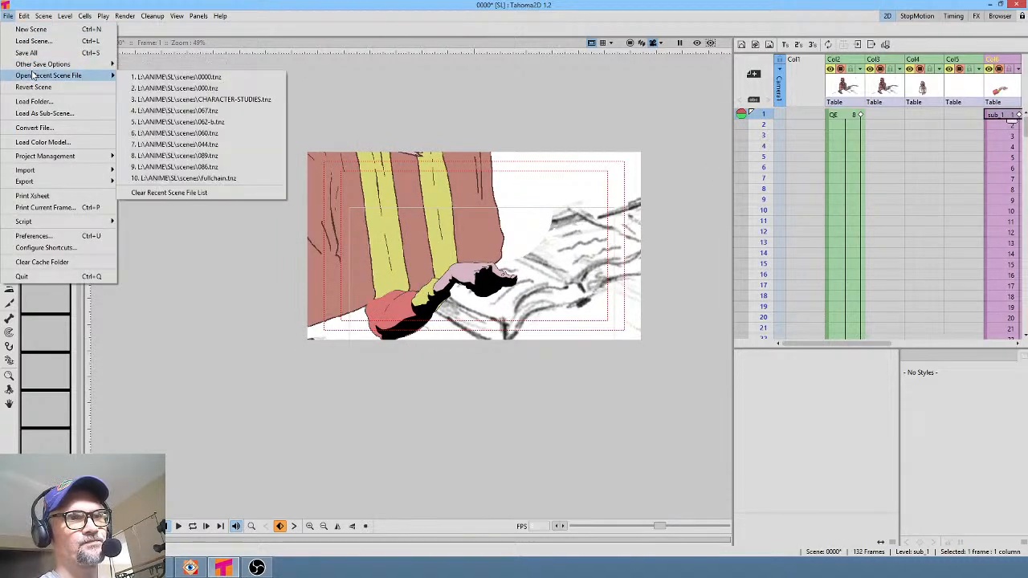
pyautogui.click(183, 77)
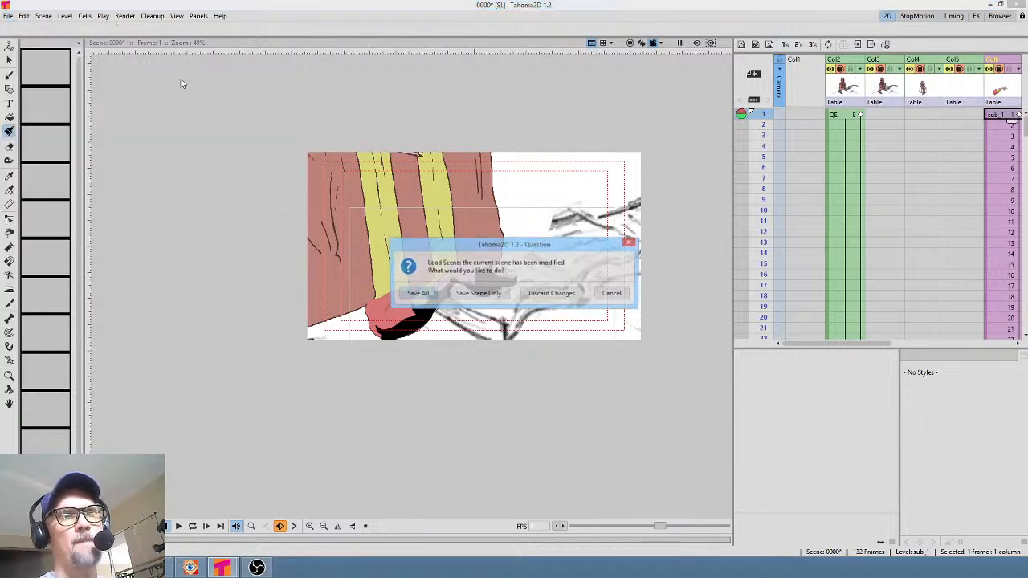
pyautogui.click(544, 294)
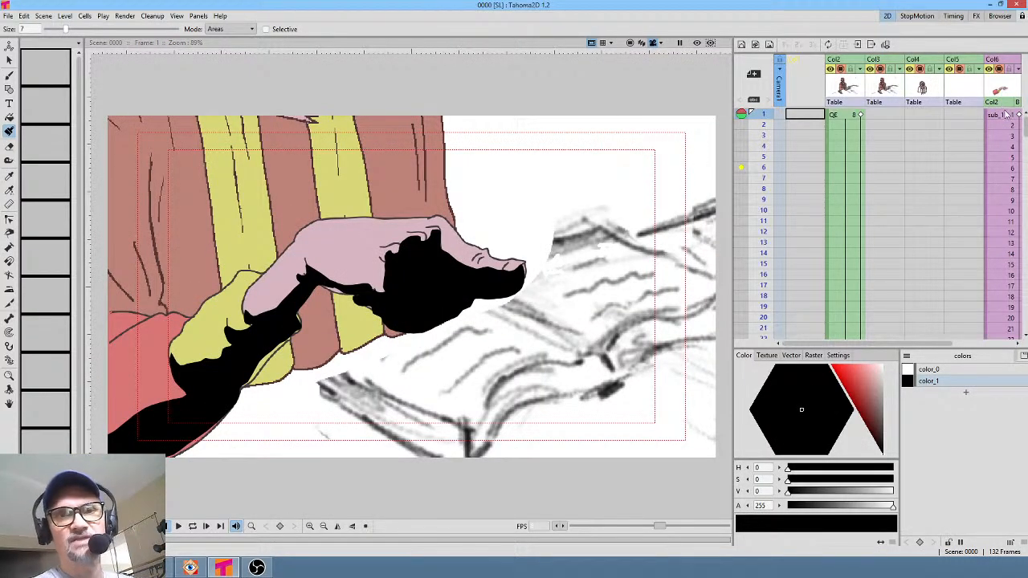
# Copy the robe style color_3 from the QE palette into the EX and EX1 palettes of the arm sub-scene
pyautogui.click(842, 116)
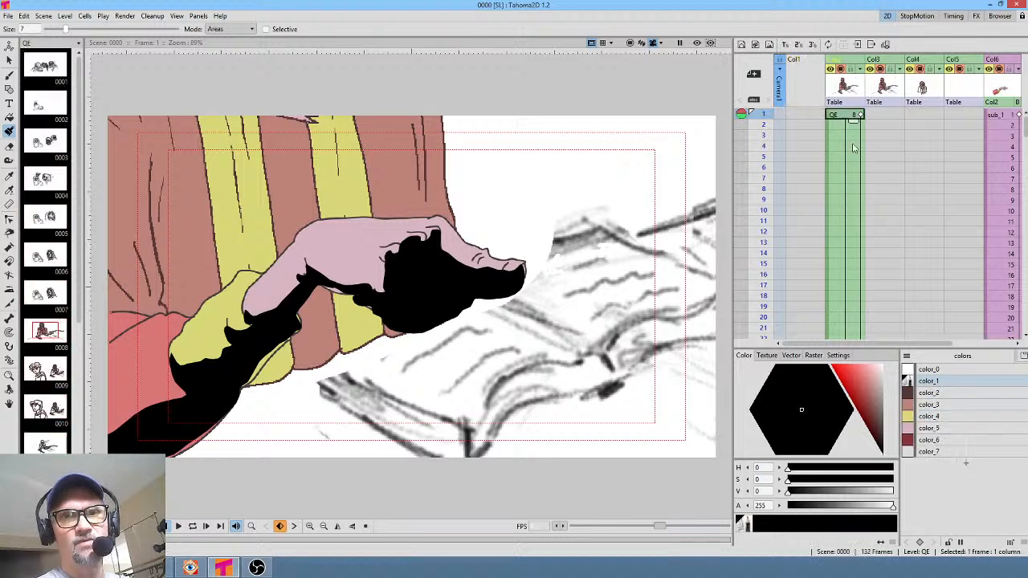
pyautogui.click(937, 405)
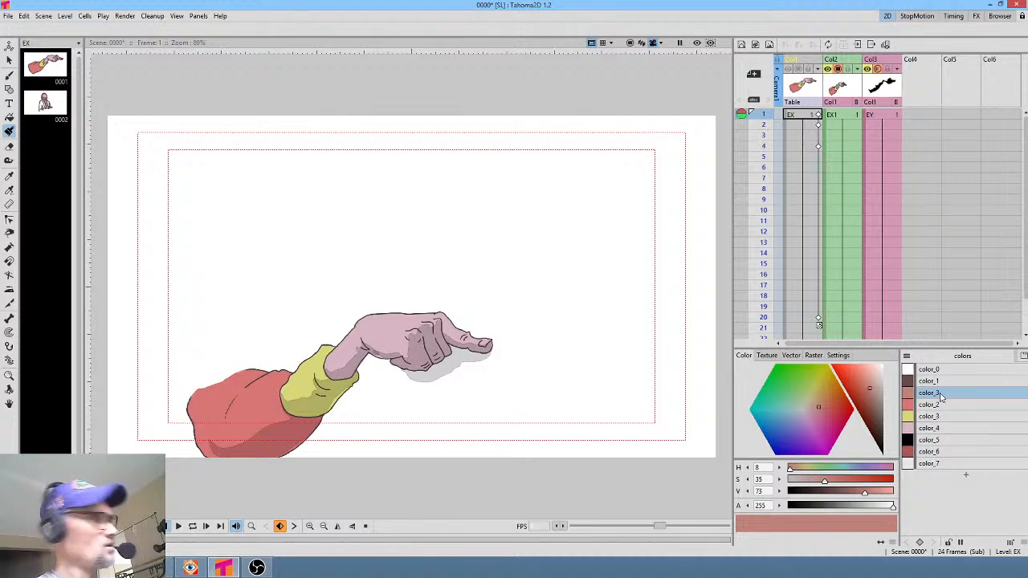
pyautogui.press('f')
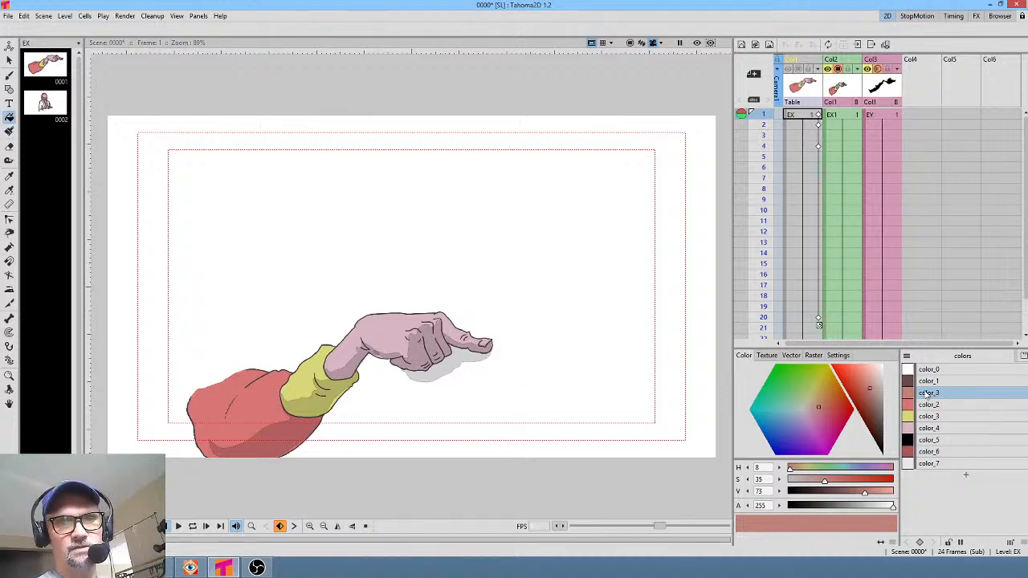
pyautogui.click(840, 116)
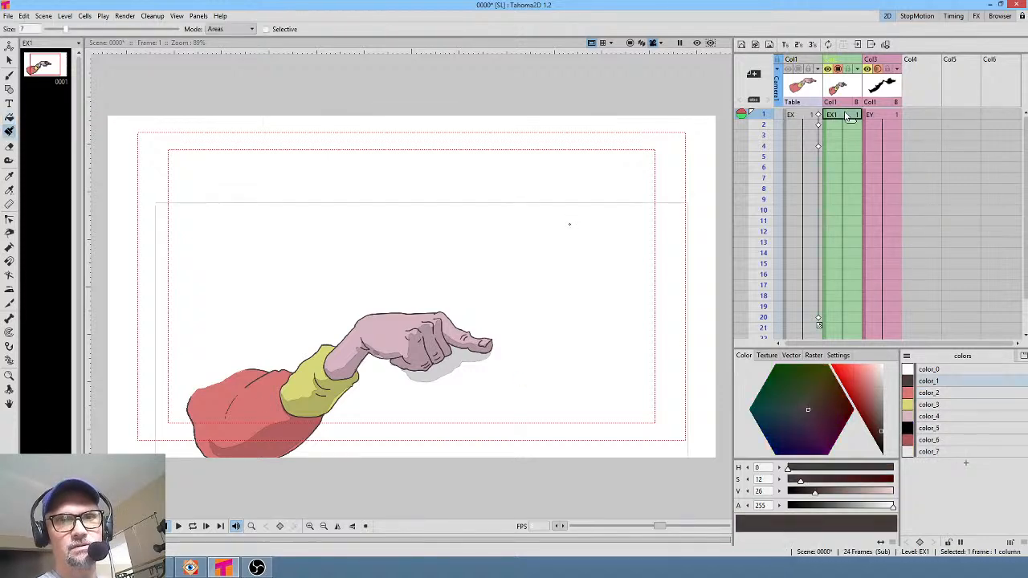
pyautogui.click(946, 484)
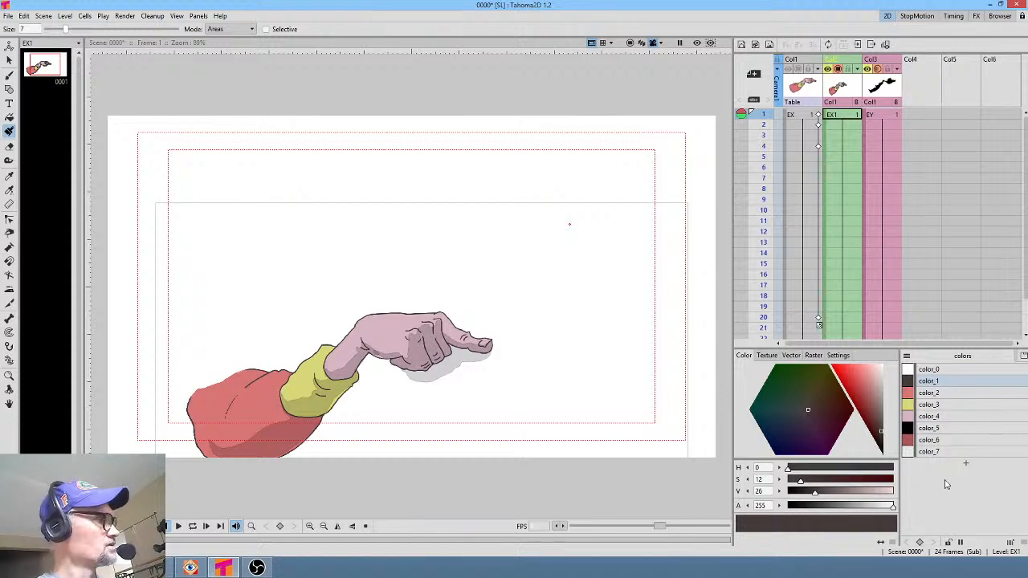
pyautogui.hotkey('ctrl', 'v')
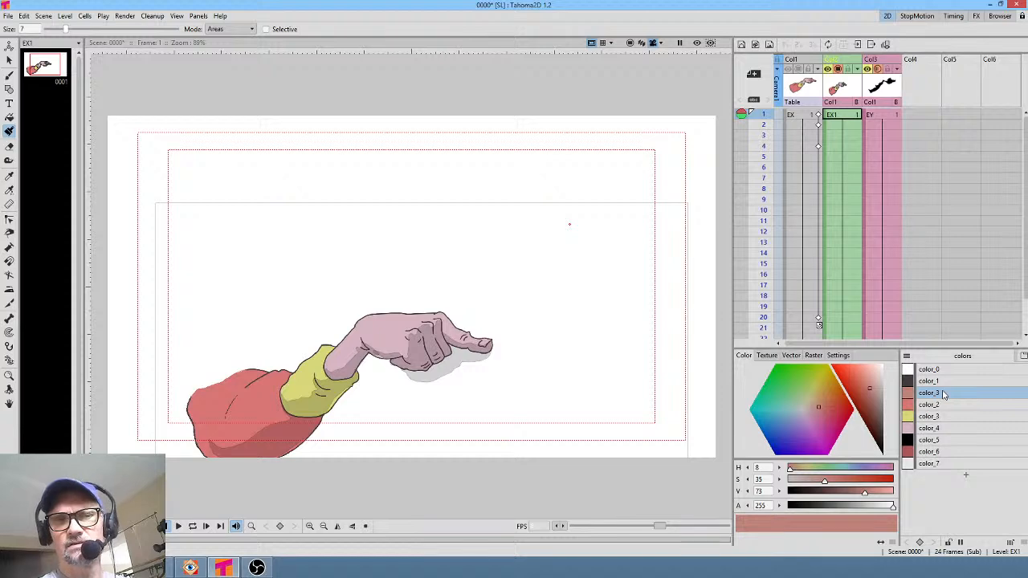
# Fill the arm's red sleeve with the pasted color_3 in the EX1 drawing of the sub-scene
pyautogui.press('f')
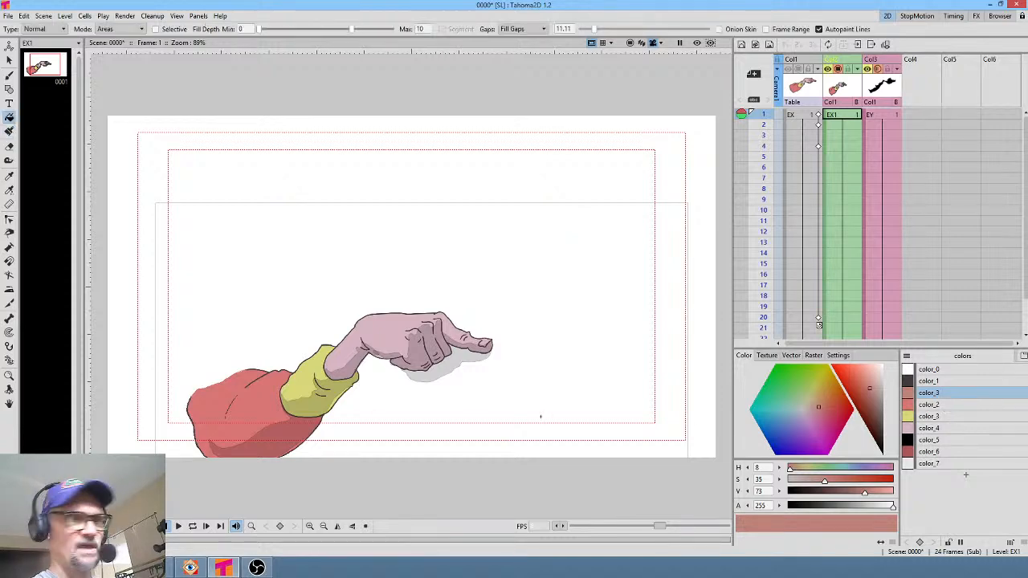
pyautogui.press('k')
pyautogui.press('f')
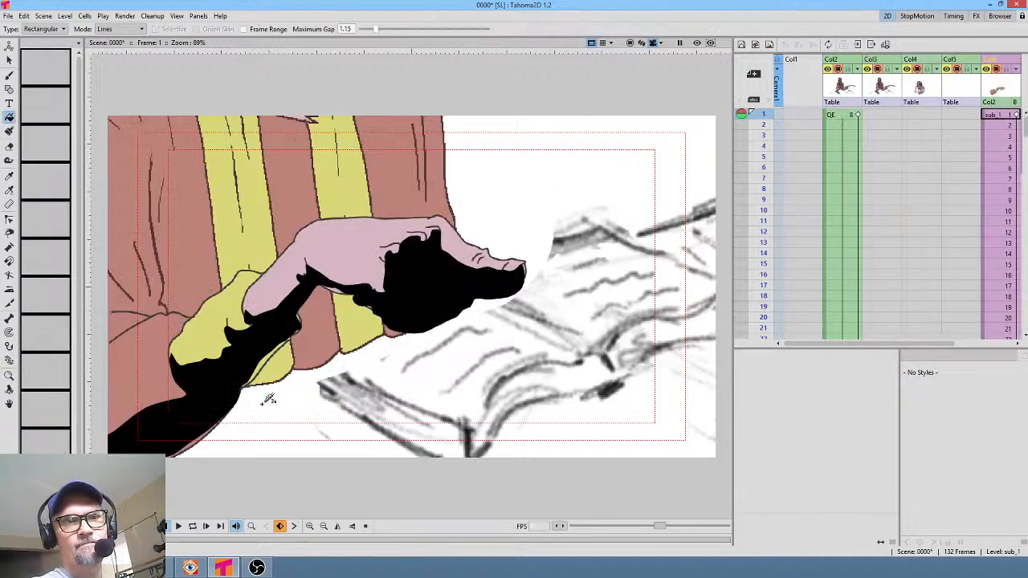
# Select the QE drawing at frame 1 of Col2 in the main scene and save the scene with all its levels
pyautogui.scroll(-2, 291, 232)
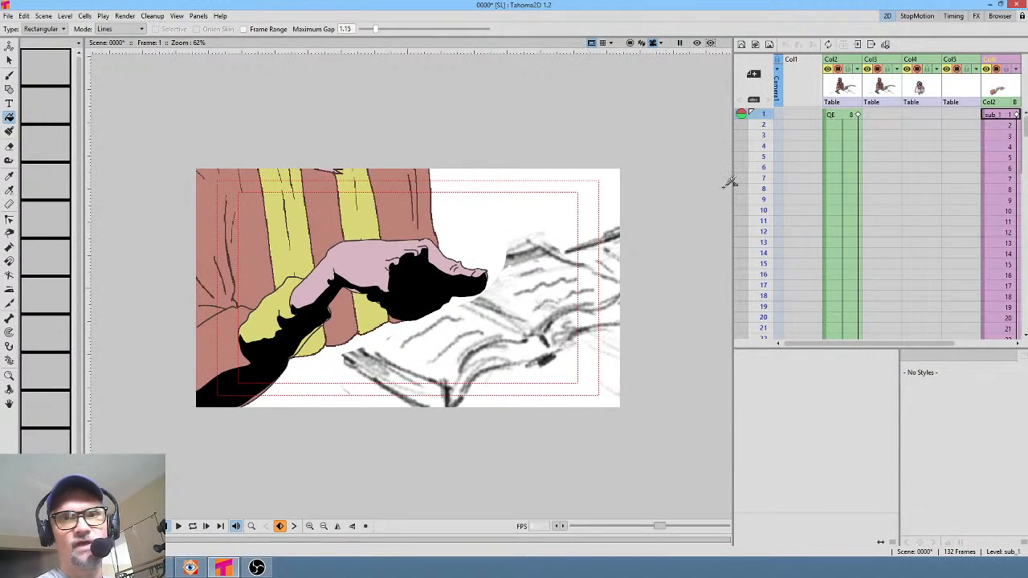
pyautogui.click(842, 115)
pyautogui.click(8, 16)
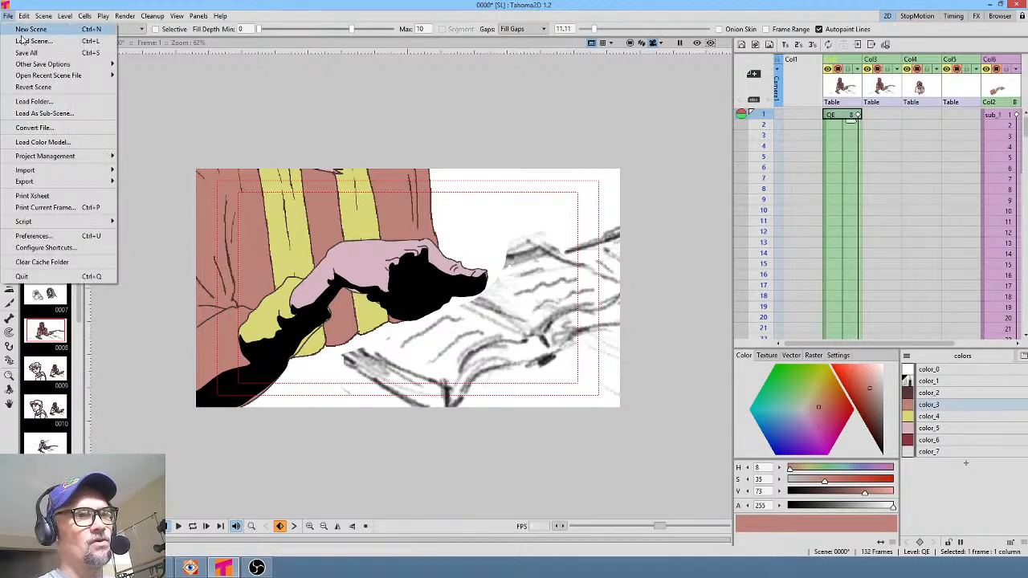
pyautogui.click(24, 53)
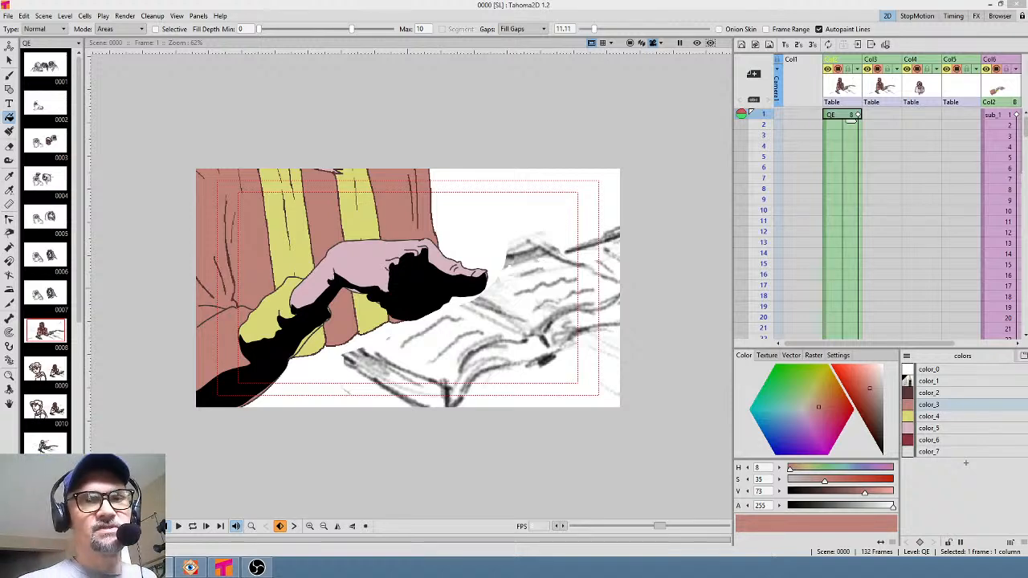
# Fill the old man's three robe sections with color_3 in the QE drawing at frame 42 of Col3
pyautogui.moveTo(764, 118)
pyautogui.mouseDown()
pyautogui.moveTo(759, 324)
pyautogui.moveTo(769, 111)
pyautogui.mouseUp()
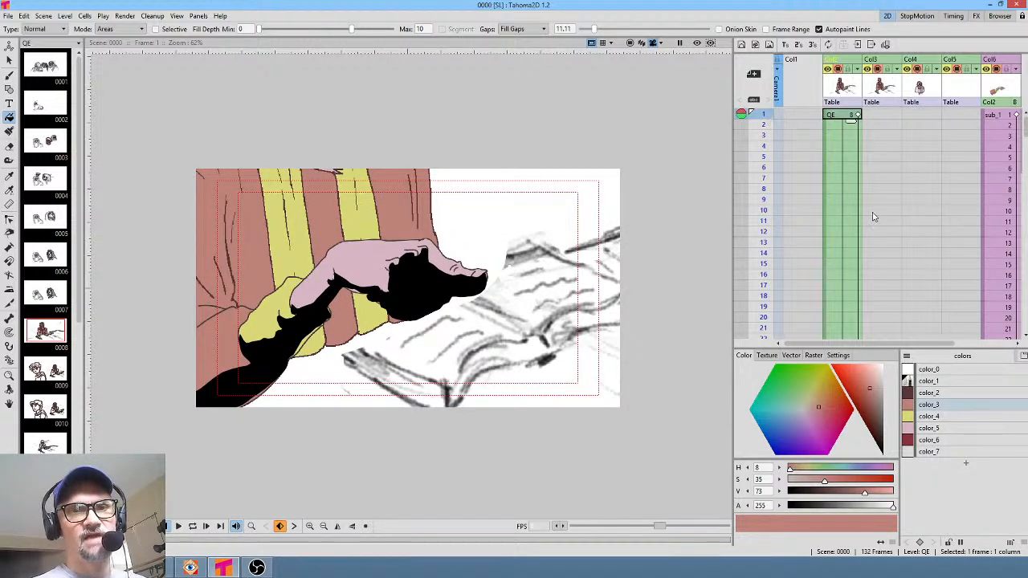
pyautogui.scroll(-5, 875, 233)
pyautogui.click(886, 229)
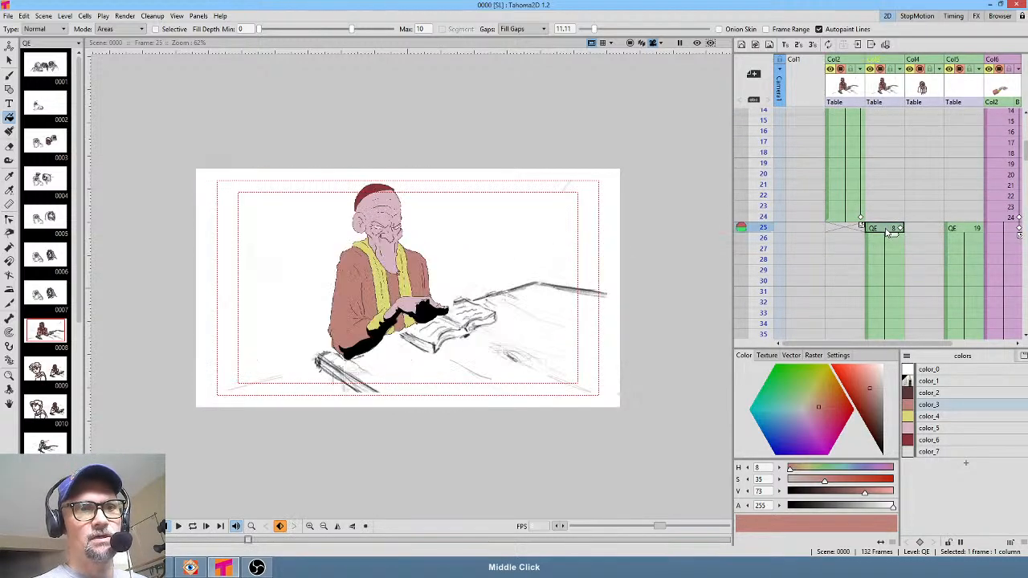
pyautogui.click(851, 187)
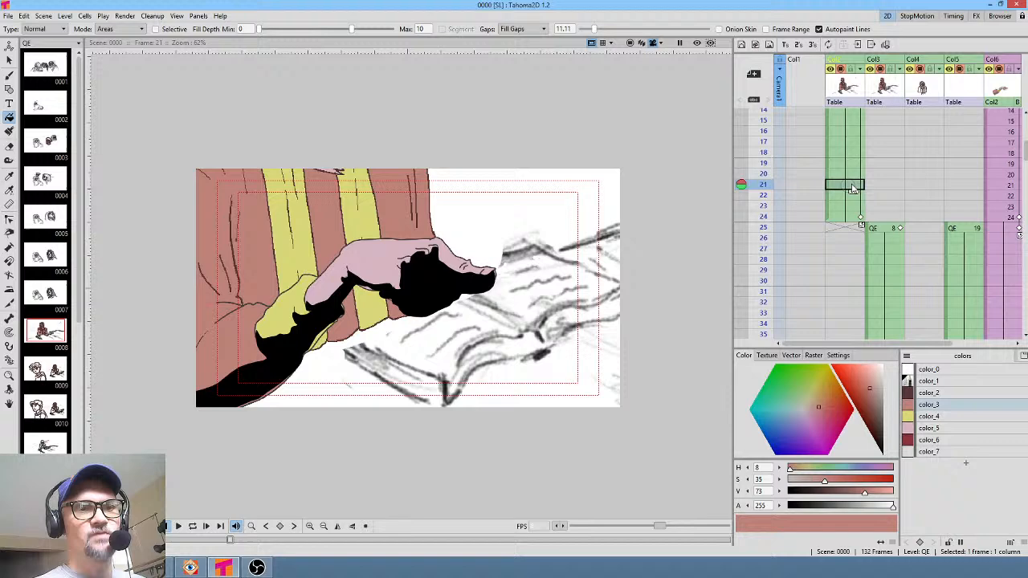
pyautogui.click(886, 229)
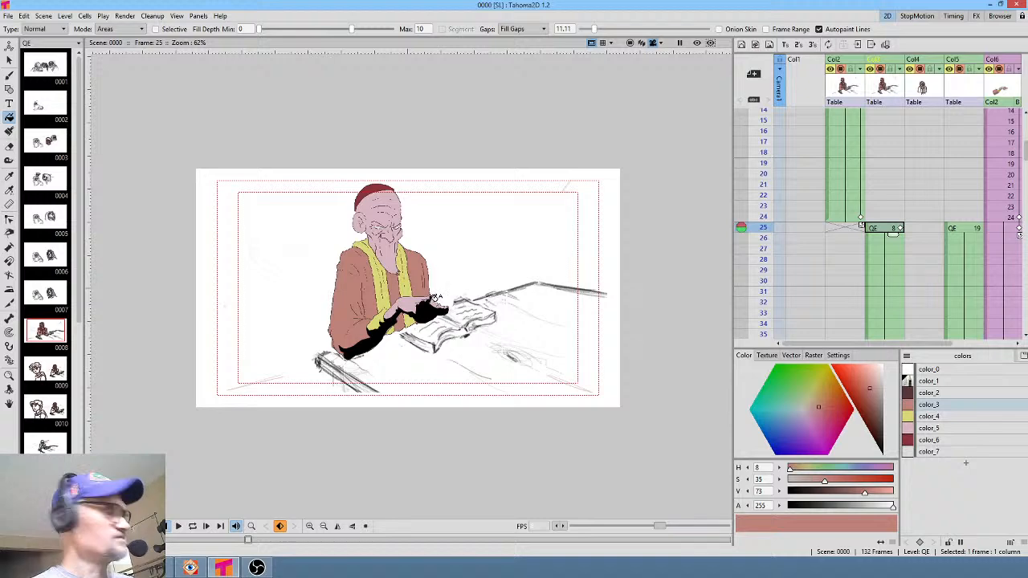
pyautogui.scroll(4, 434, 297)
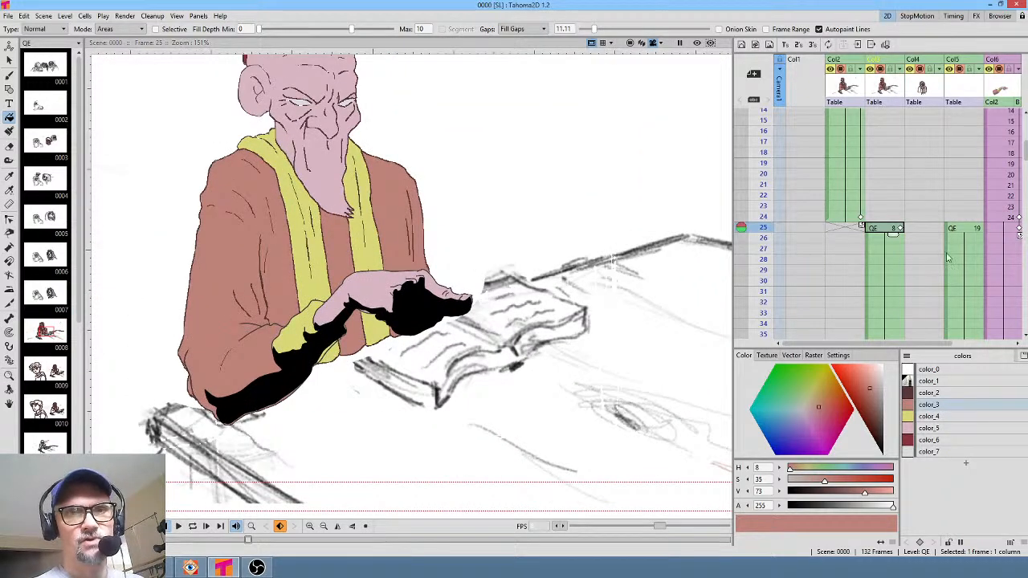
pyautogui.middleClick(919, 300)
pyautogui.click(885, 269)
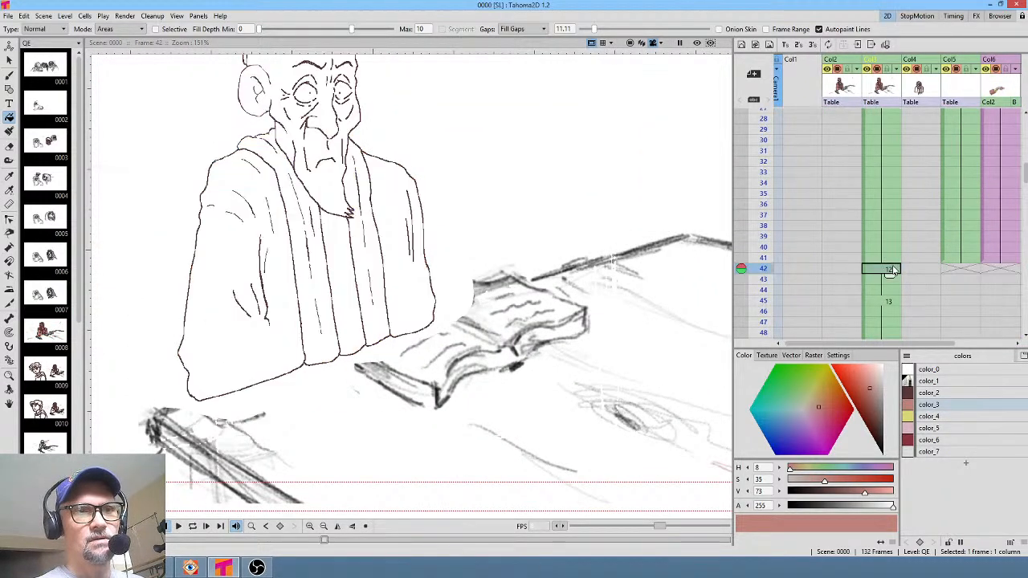
pyautogui.click(945, 408)
pyautogui.middleClick(345, 253)
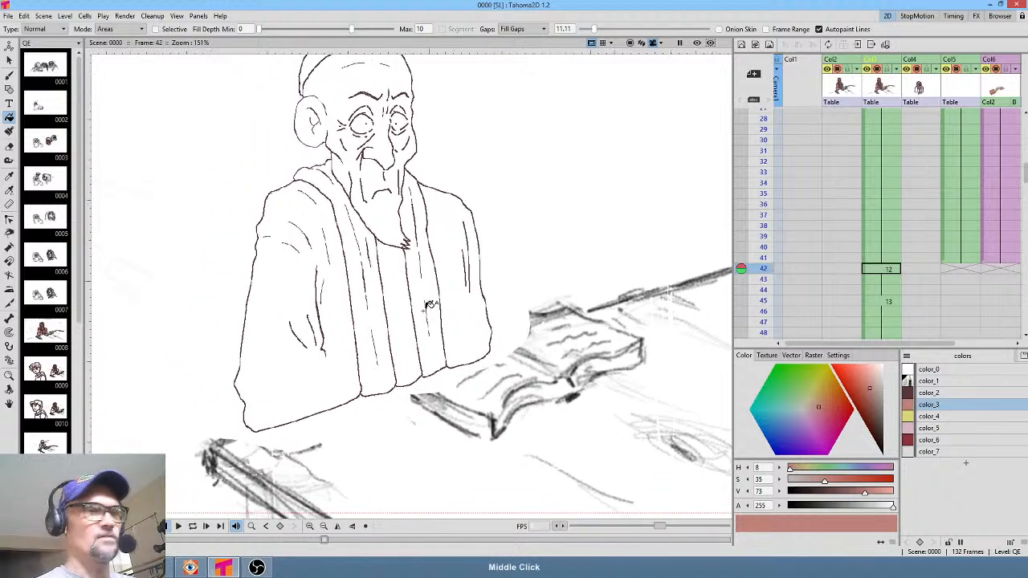
pyautogui.click(342, 360)
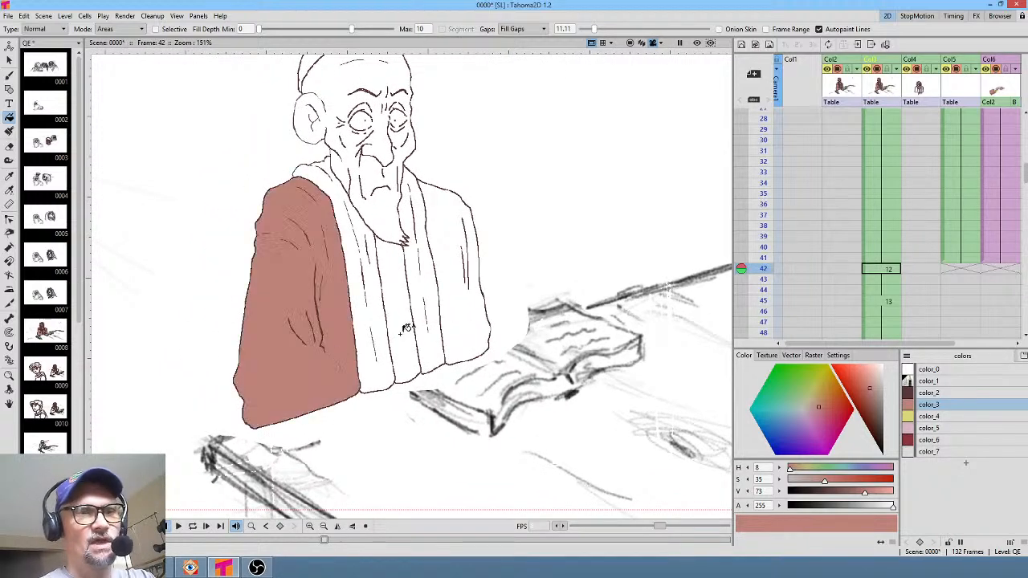
pyautogui.click(403, 331)
pyautogui.click(473, 300)
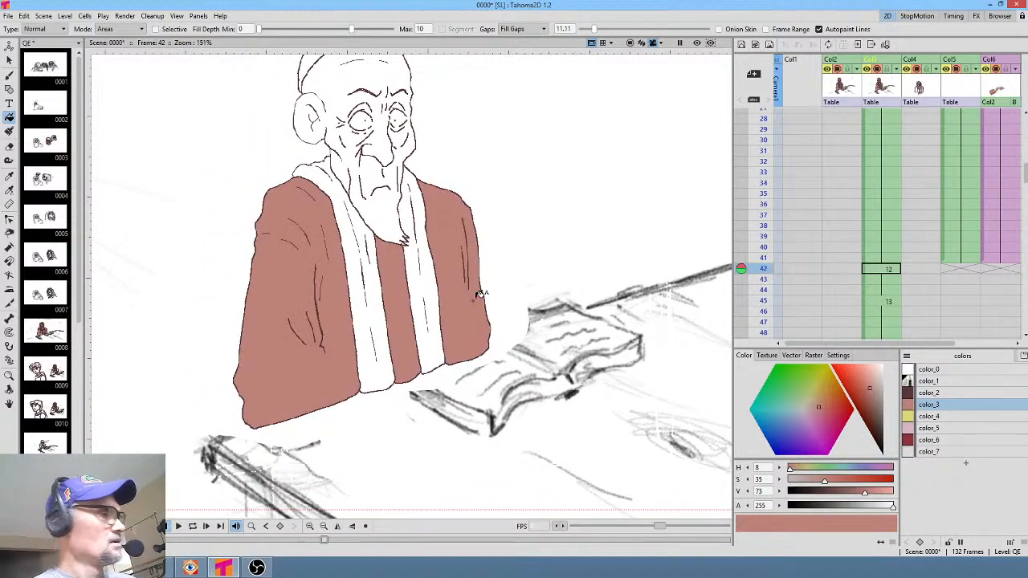
# Fill the old man's robe sections with color_3 in the QE drawings at frames 45 and 53
pyautogui.press('.')
pyautogui.click(340, 358)
pyautogui.click(403, 330)
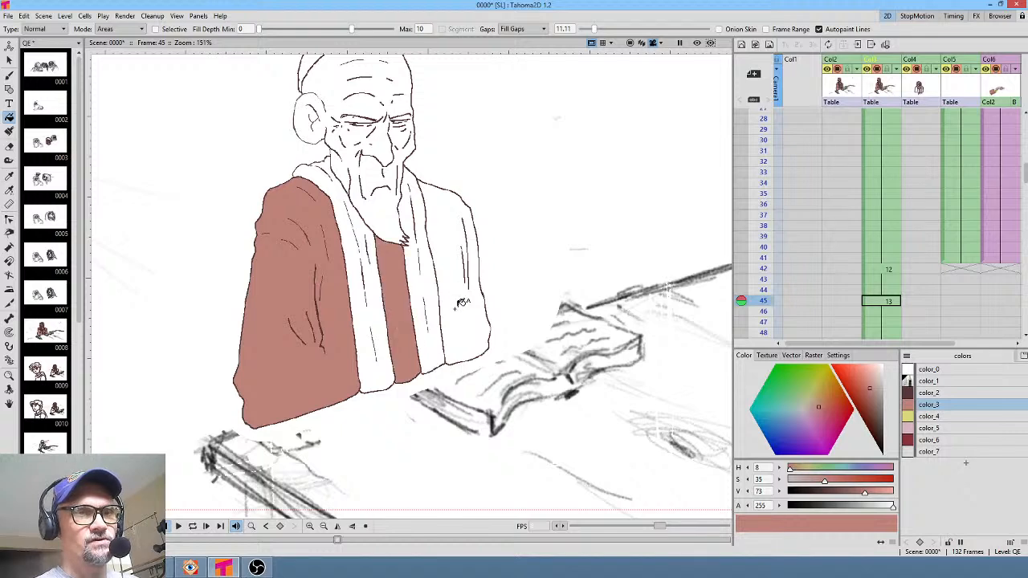
pyautogui.click(463, 302)
pyautogui.press('.')
pyautogui.click(663, 392)
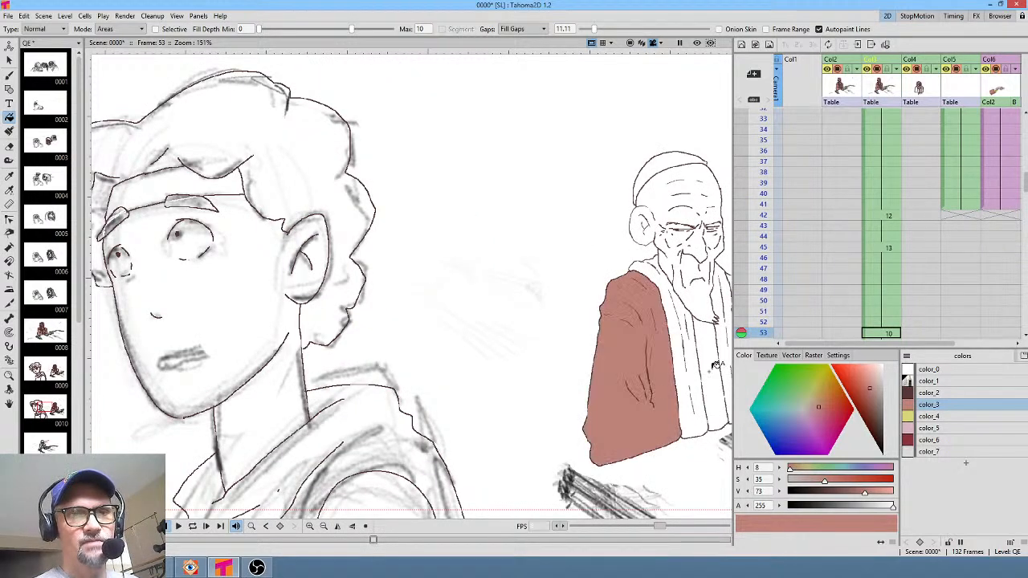
pyautogui.click(710, 372)
pyautogui.moveTo(714, 370); pyautogui.dragTo(569, 371)
pyautogui.click(612, 350)
# Fill the old man's robe sections with color_3 in the QE drawings at frames 67 and 74
pyautogui.press('.')
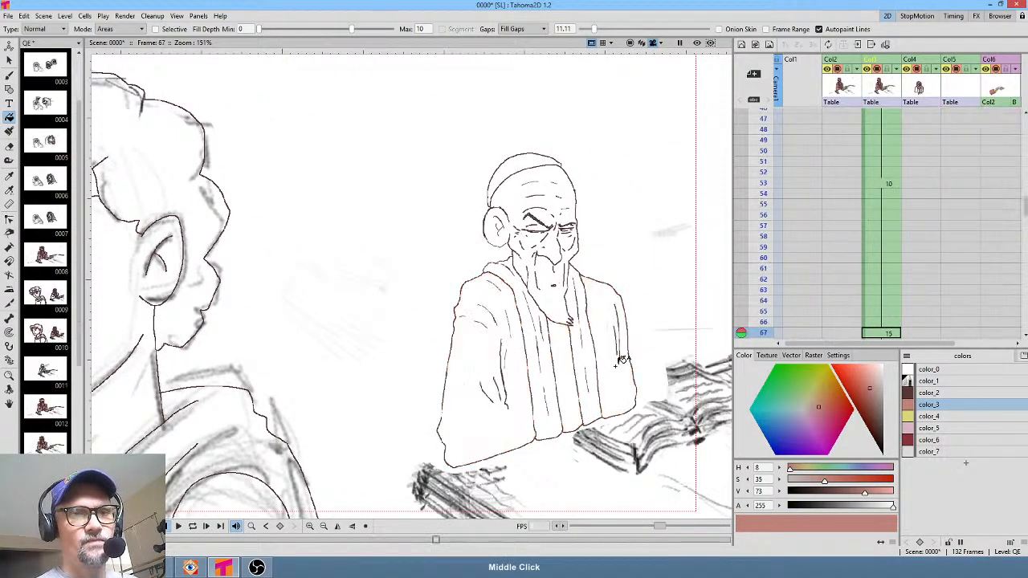
pyautogui.click(620, 362)
pyautogui.click(574, 381)
pyautogui.click(526, 408)
pyautogui.press('.')
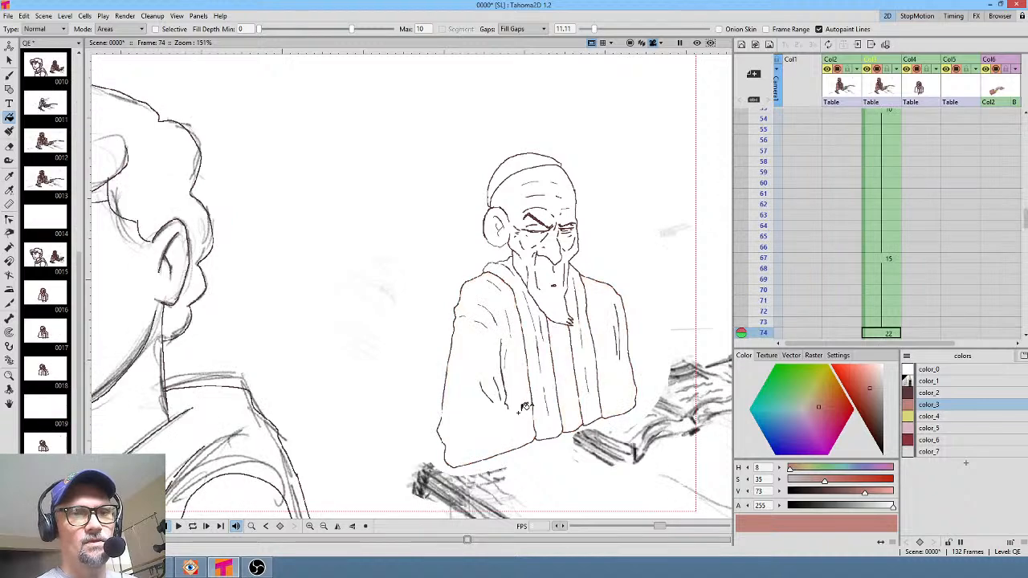
pyautogui.click(524, 408)
pyautogui.click(567, 397)
pyautogui.click(625, 366)
# Fill the old man's robe sections with color_3 in the QE drawing at frame 75
pyautogui.press('.')
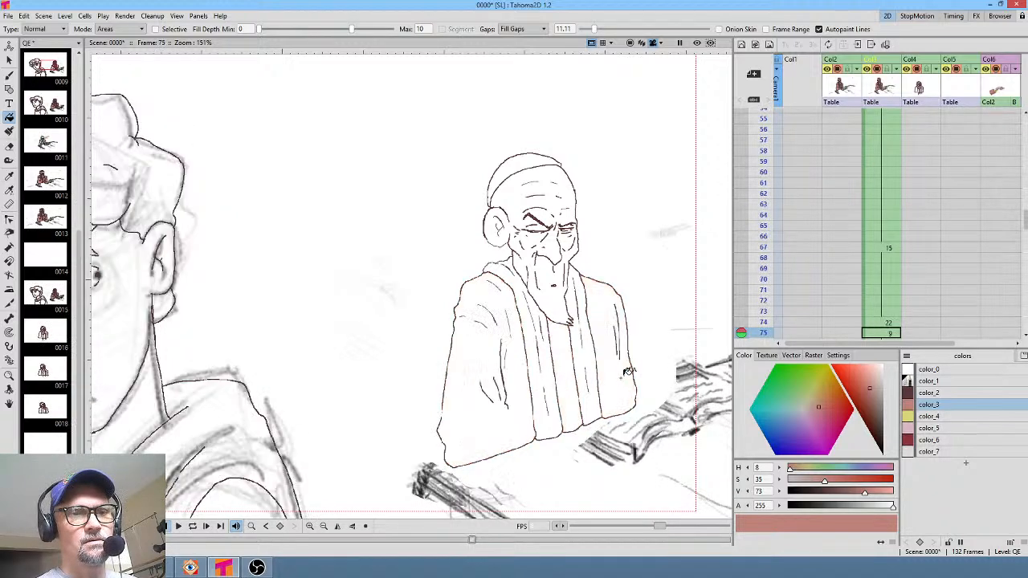
pyautogui.click(619, 363)
pyautogui.click(578, 386)
pyautogui.click(516, 419)
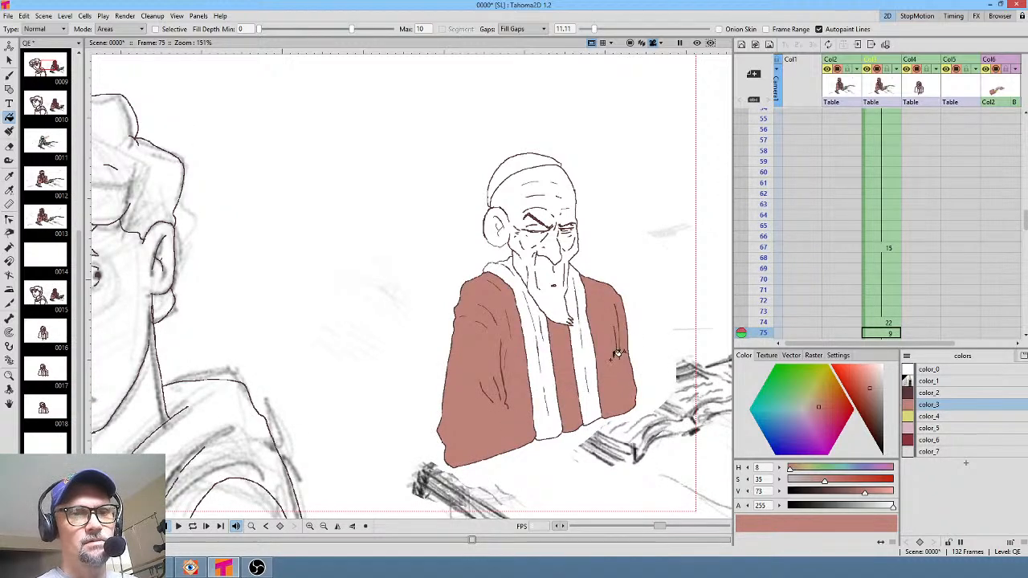
pyautogui.moveTo(922, 279); pyautogui.dragTo(941, 219)
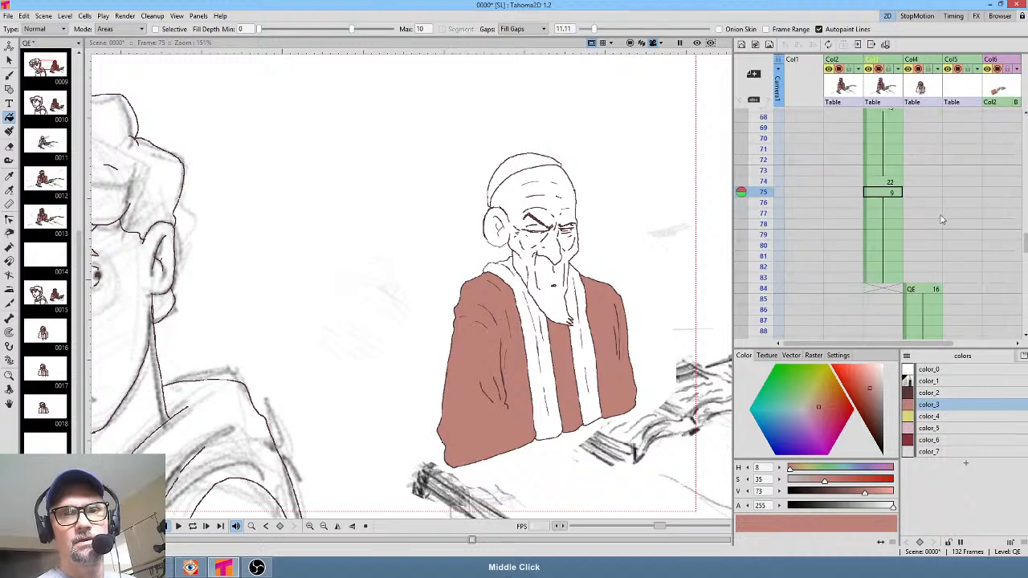
# Fill the old man's three robe sections with color_3 in the QE drawing starting at frame 84 of Col4
pyautogui.click(932, 294)
pyautogui.moveTo(434, 338); pyautogui.dragTo(524, 327)
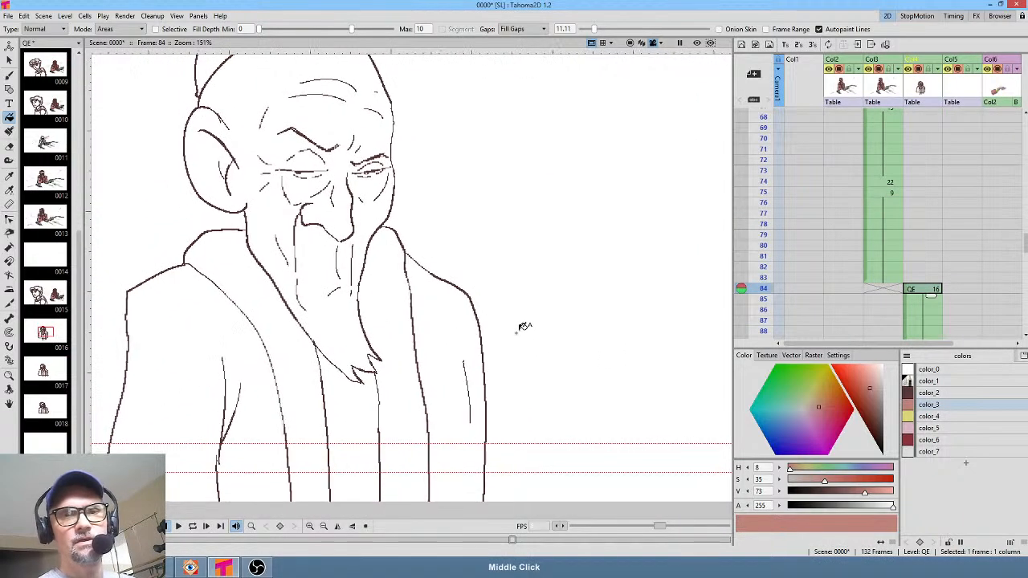
pyautogui.click(891, 224)
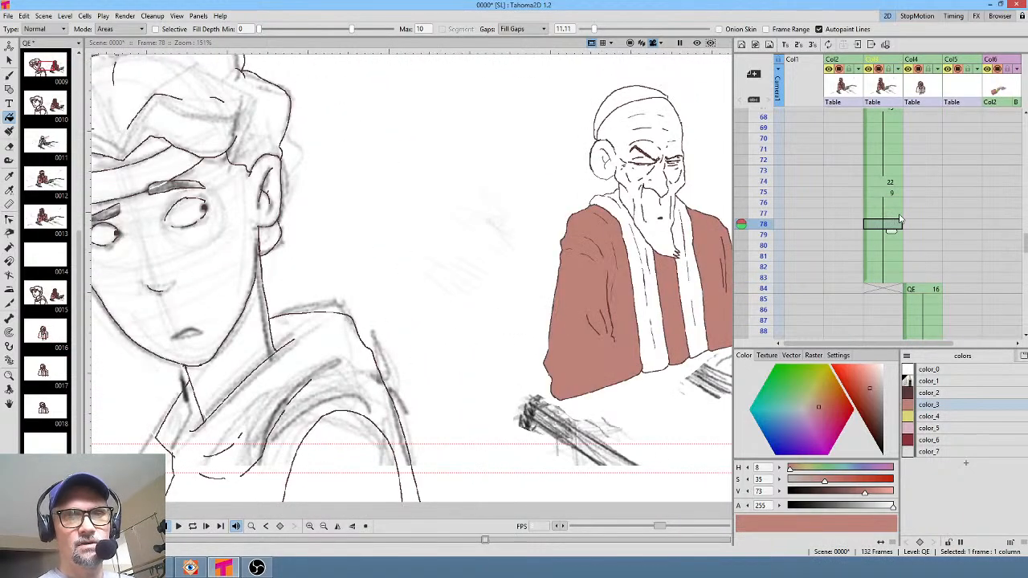
pyautogui.click(929, 321)
pyautogui.click(441, 325)
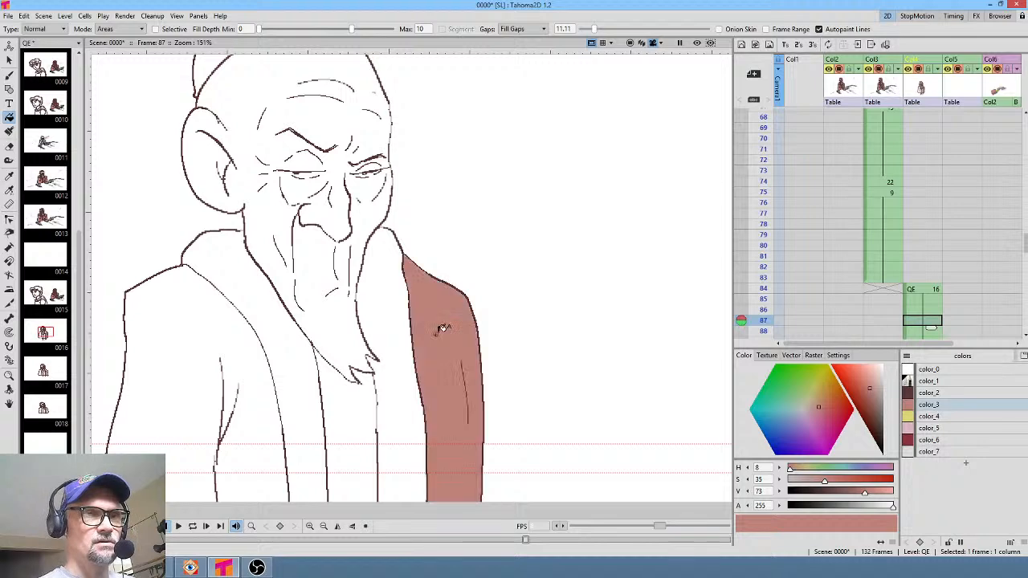
pyautogui.click(359, 414)
pyautogui.click(258, 427)
pyautogui.moveTo(437, 387); pyautogui.dragTo(501, 333)
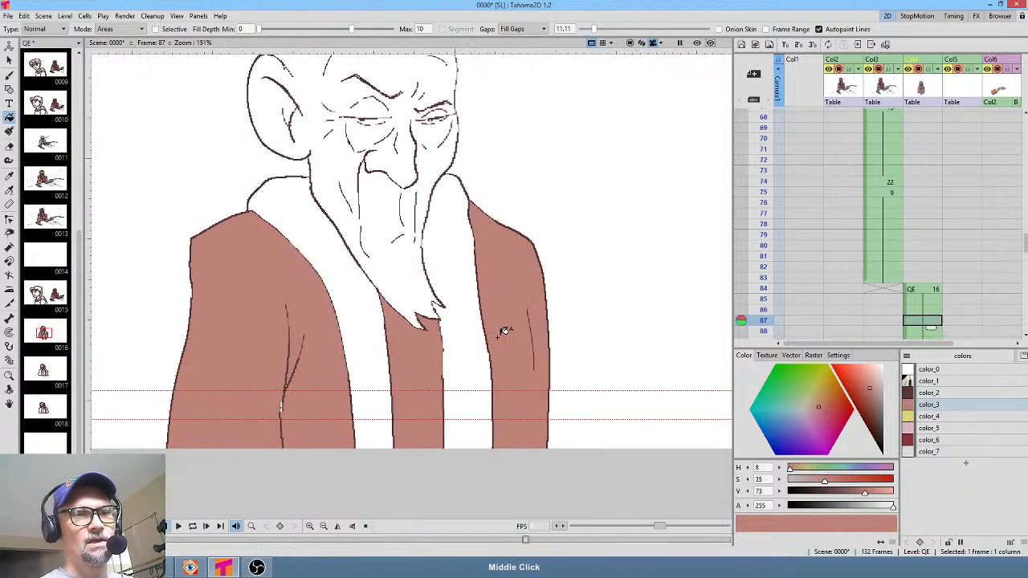
# Fill the old man's robe sections with color_3 in the QE drawings at frames 90 and 91 of Col4
pyautogui.press('.')
pyautogui.click(339, 388)
pyautogui.click(428, 376)
pyautogui.click(508, 356)
pyautogui.press('.')
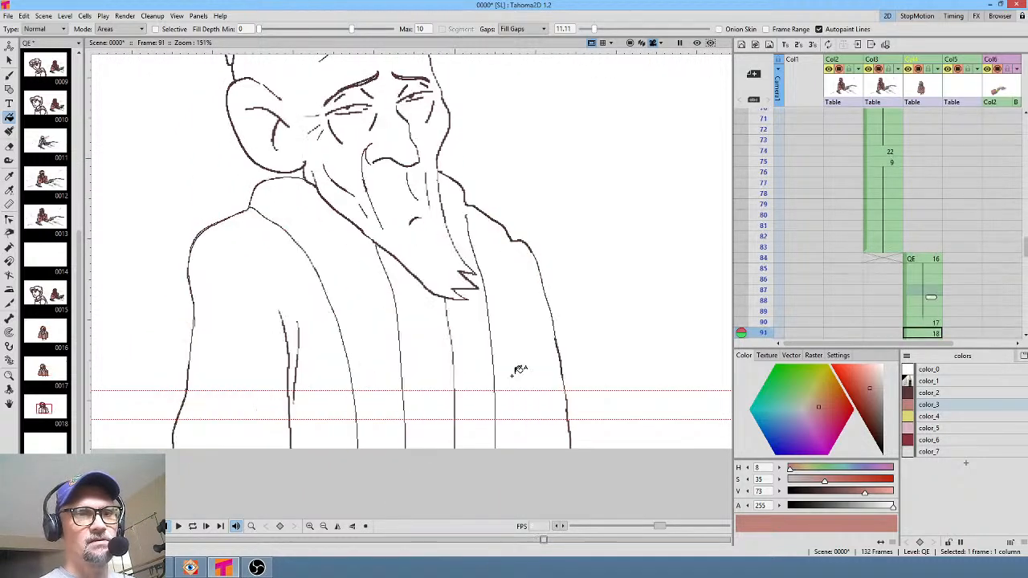
pyautogui.click(523, 369)
pyautogui.click(437, 371)
pyautogui.click(347, 394)
# Fill the old man's robe sections with color_3 in the QE drawing at frame 98 of Col4
pyautogui.press('.')
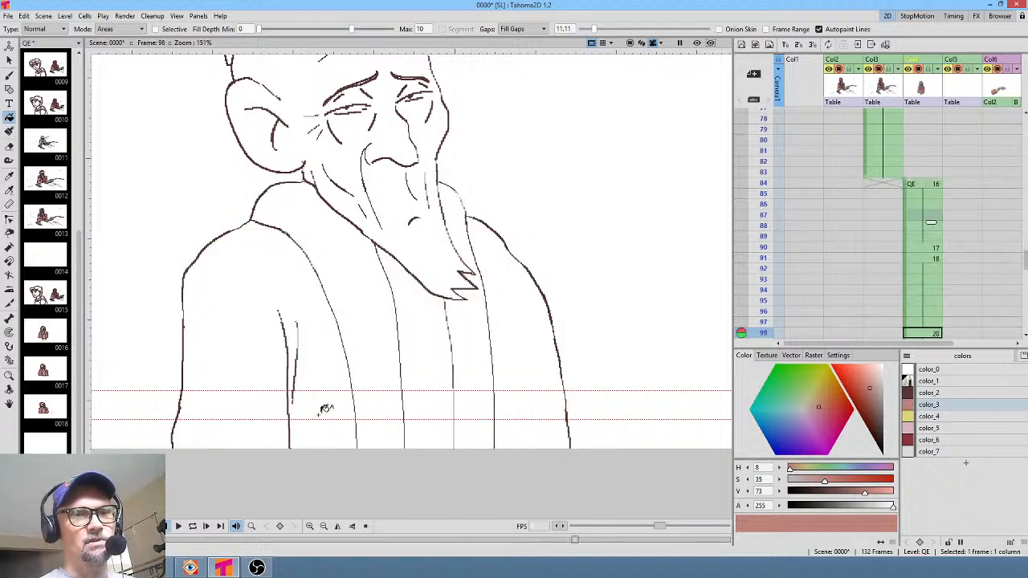
pyautogui.press(',')
pyautogui.press('.')
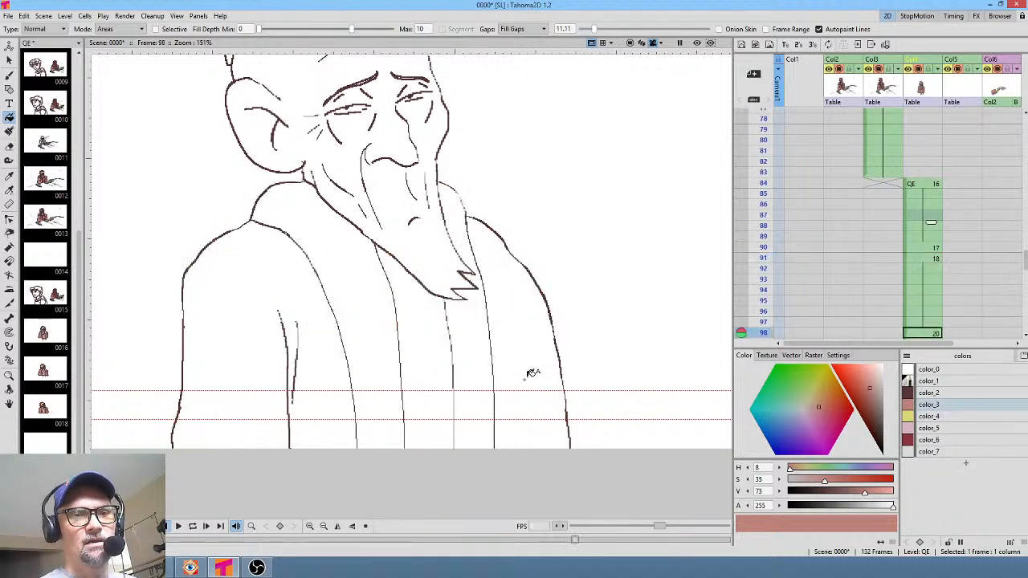
pyautogui.click(533, 372)
pyautogui.click(439, 387)
pyautogui.click(343, 413)
# Fill the old man's robe sections with color_3 in the QE drawing at frame 99 of Col4
pyautogui.press('.')
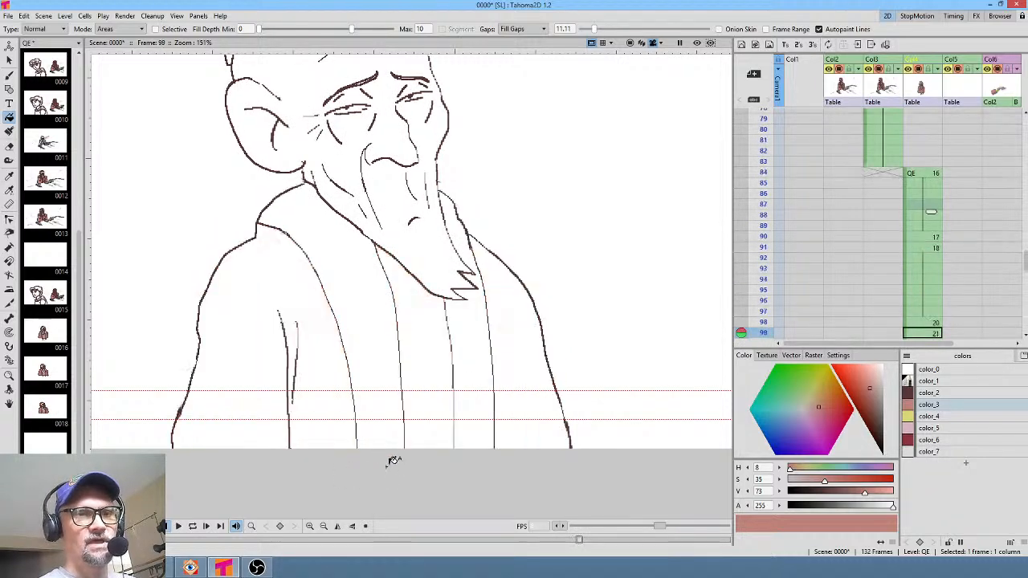
pyautogui.click(528, 377)
pyautogui.click(424, 374)
pyautogui.click(320, 400)
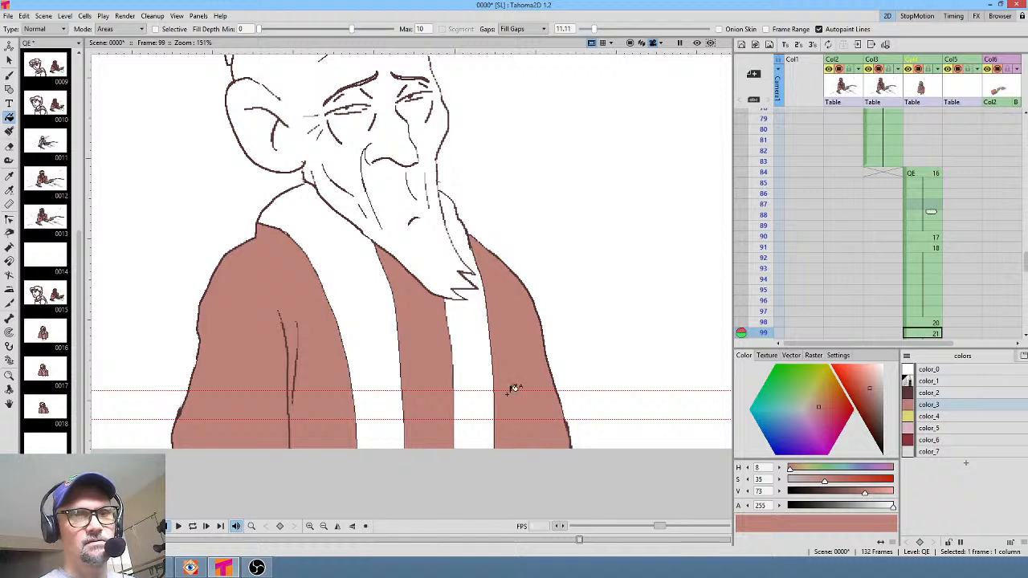
pyautogui.press(',')
pyautogui.press('.')
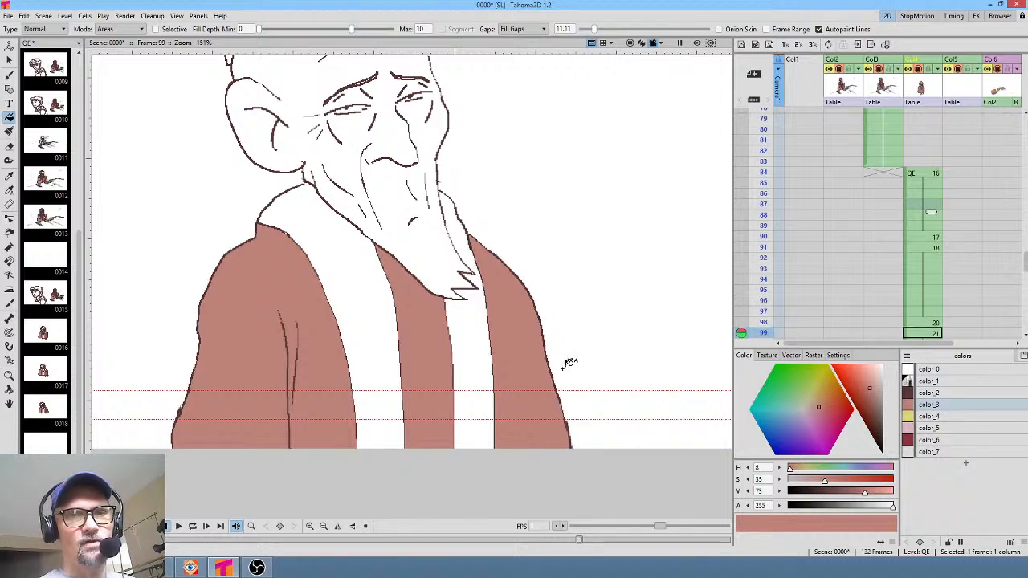
# Close the line gap between the collar and shoulder at frame 91 of Col4 with a short color_4 brush stroke
pyautogui.middleClick(937, 274)
pyautogui.press(',')
pyautogui.press(',')
pyautogui.press(',')
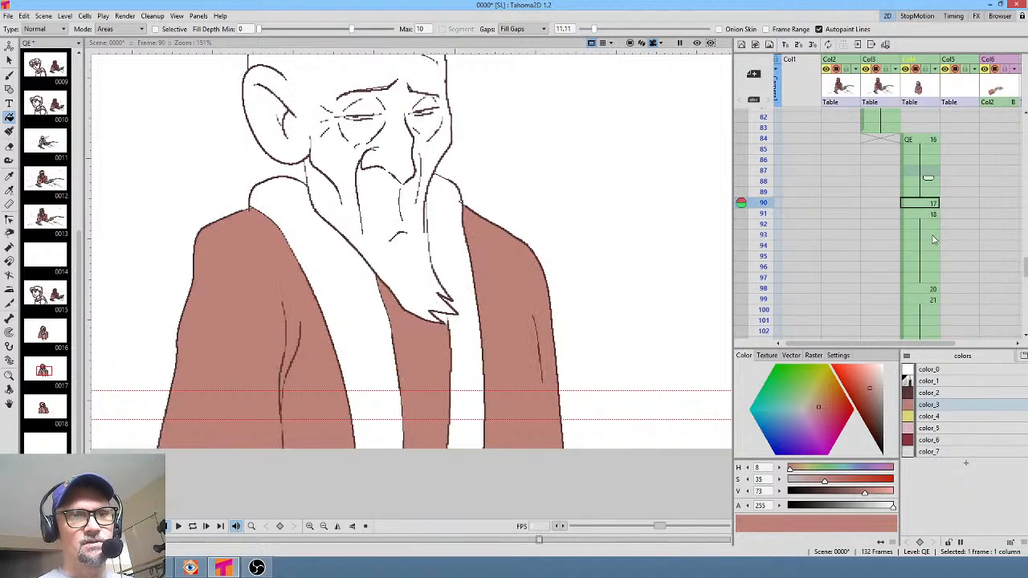
pyautogui.press('.')
pyautogui.click(942, 417)
pyautogui.press('b')
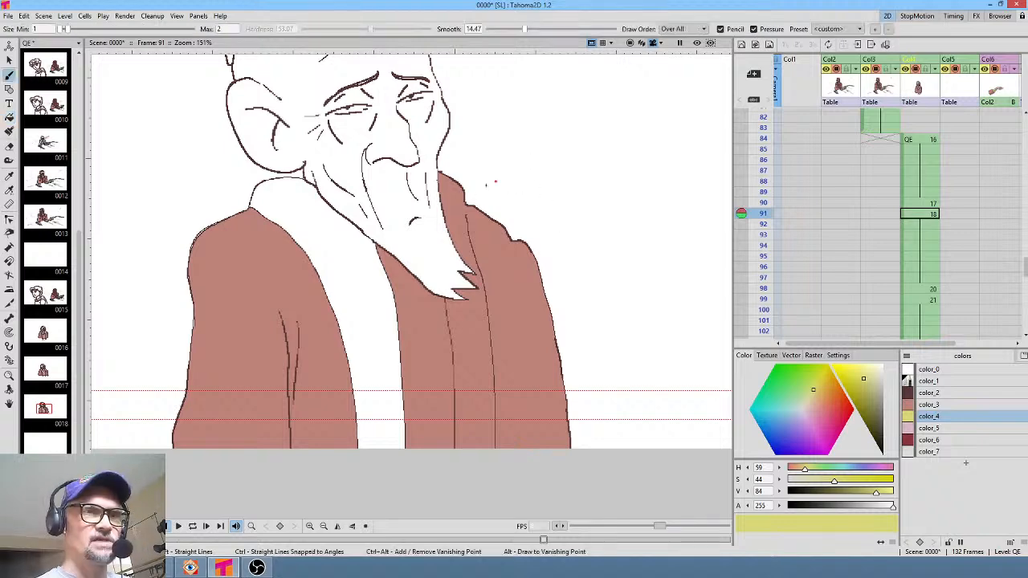
pyautogui.scroll(5, 458, 230)
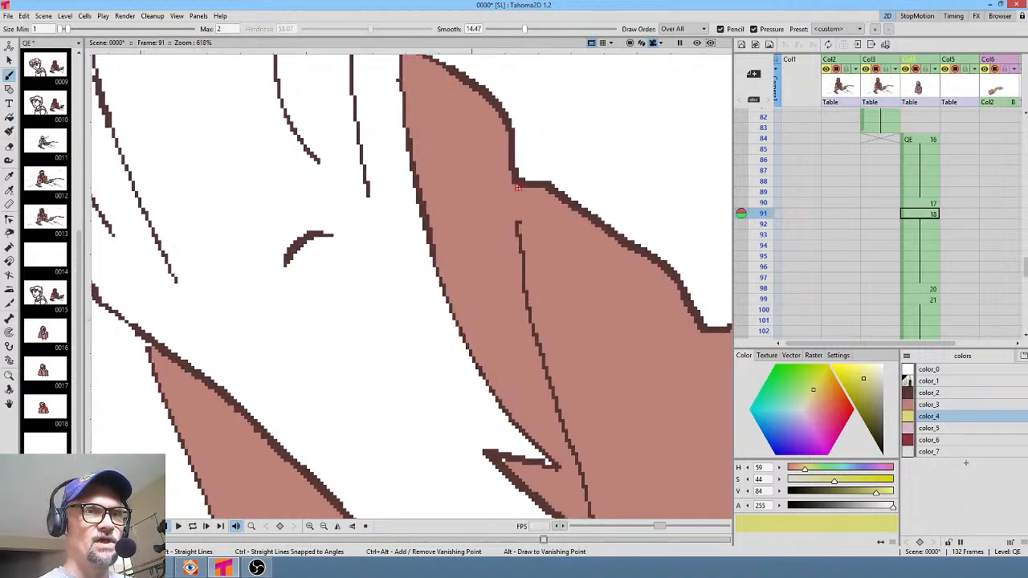
pyautogui.moveTo(516, 228); pyautogui.dragTo(515, 183)
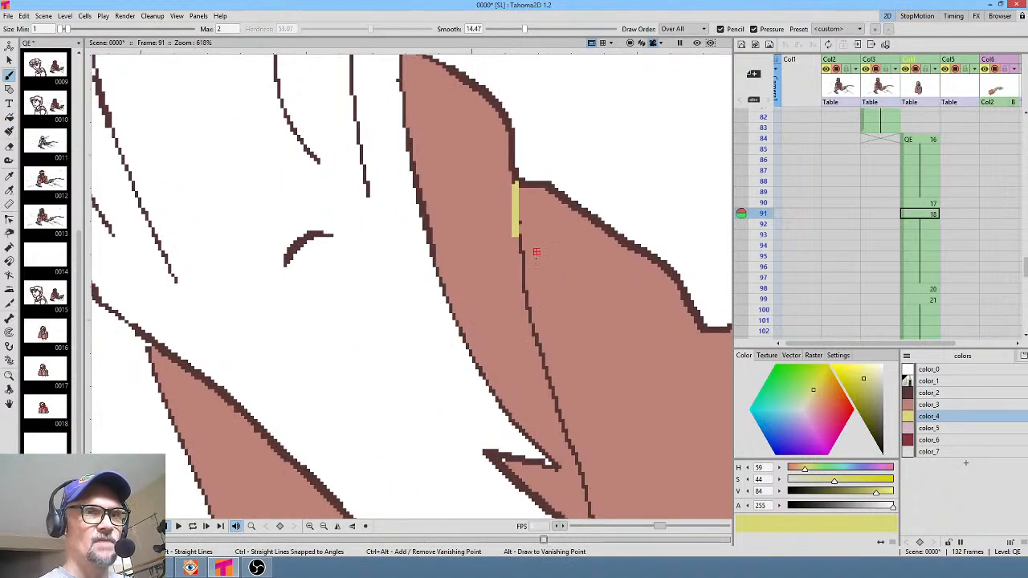
# Fill the old man's collar bands with color_4 in the QE drawing at frame 91
pyautogui.press('f')
pyautogui.click(494, 250)
pyautogui.scroll(-8, 590, 344)
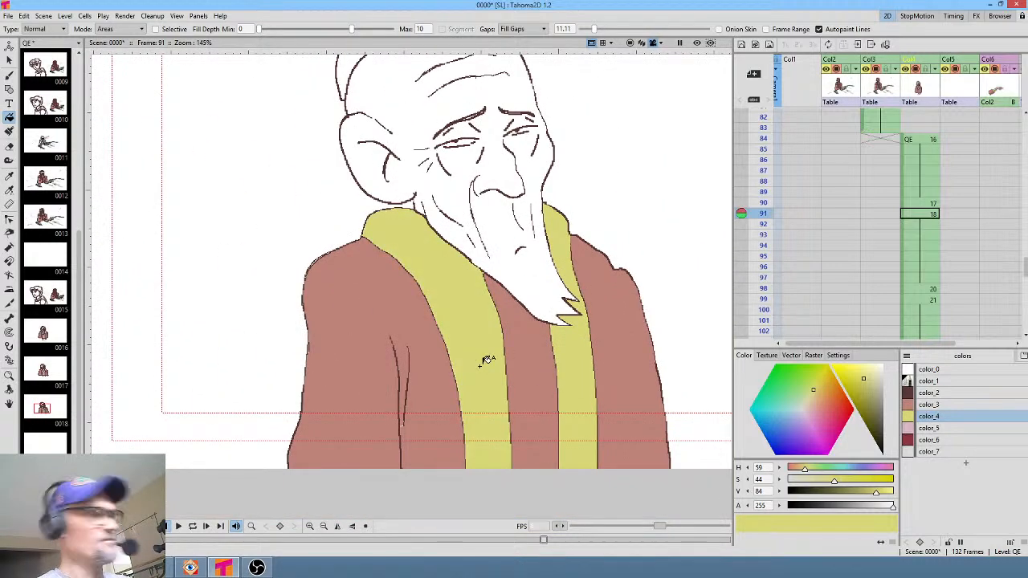
# Fill both collar bands with color_4 in the QE drawings at frames 99 and 98 of Col4
pyautogui.press('.')
pyautogui.press('.')
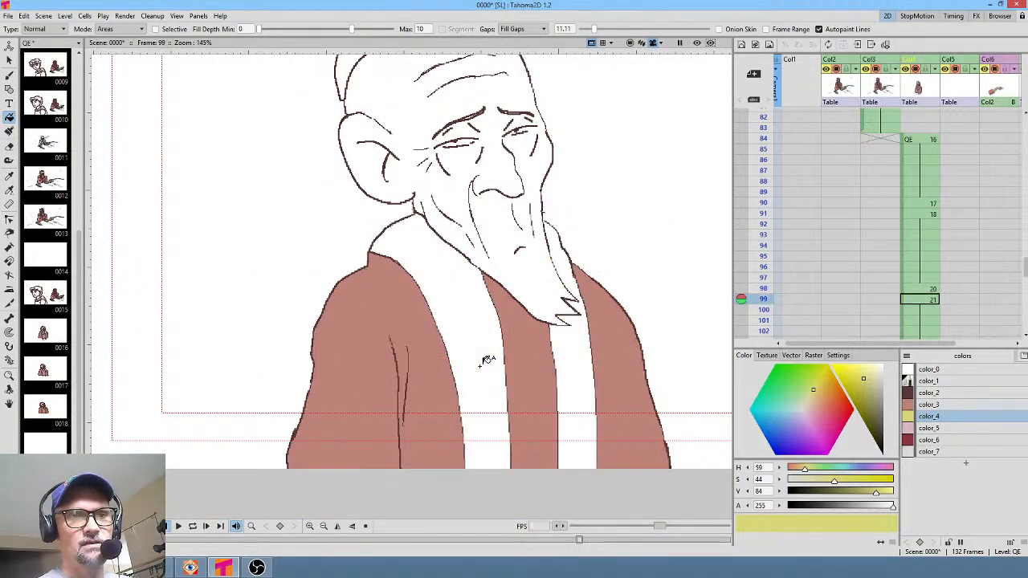
pyautogui.click(496, 404)
pyautogui.click(585, 383)
pyautogui.press(',')
pyautogui.click(571, 381)
pyautogui.click(491, 409)
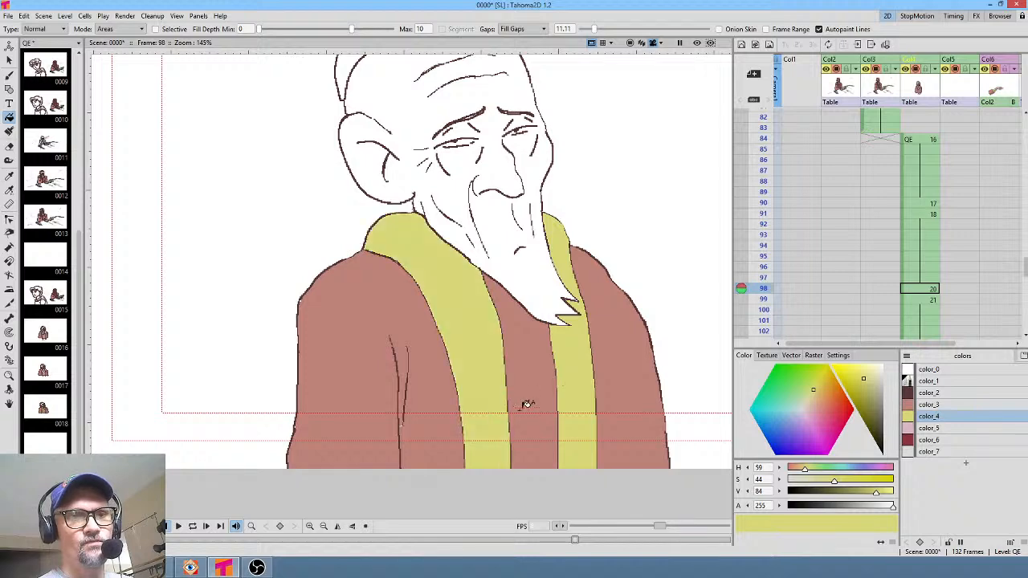
# Fill both collar bands with color_4 in the QE drawings at frames 90 and 84 of Col4
pyautogui.press(',')
pyautogui.press(',')
pyautogui.click(577, 397)
pyautogui.click(486, 415)
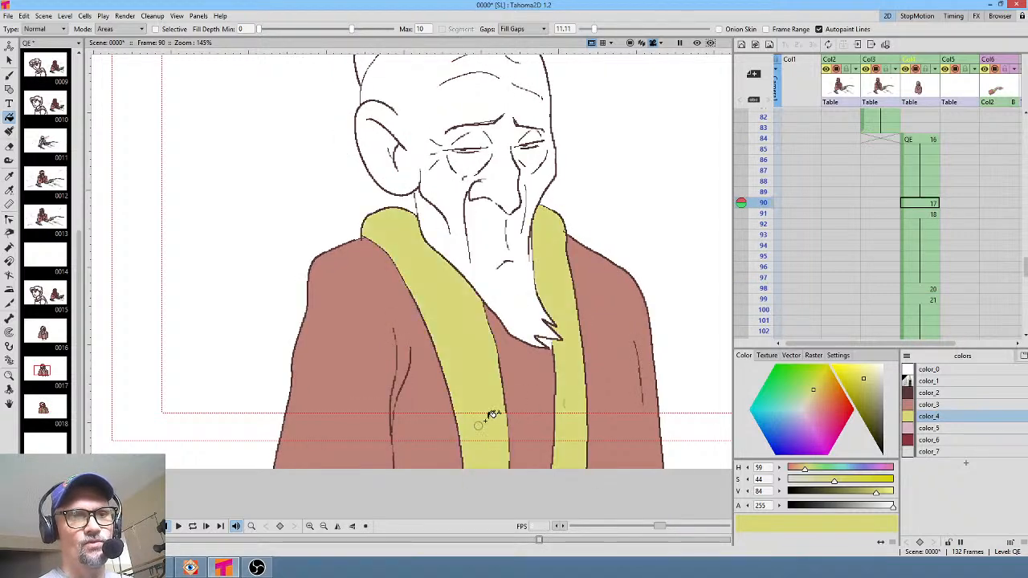
pyautogui.press(',')
pyautogui.click(567, 397)
pyautogui.click(494, 410)
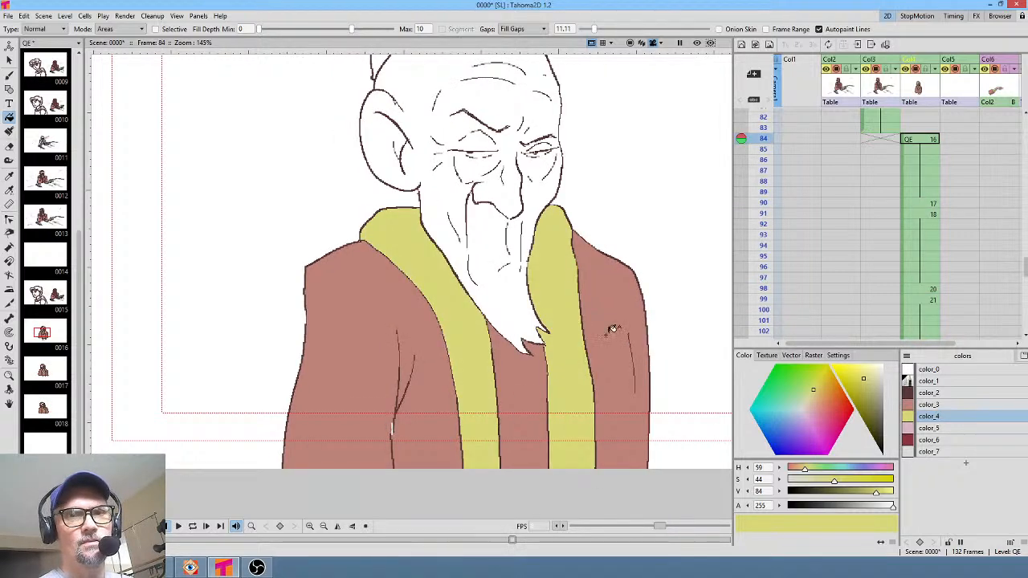
# Fill the old man's collar bands with color_4 in the QE drawings at frames 75 and 74 of Col3
pyautogui.middleClick(840, 314)
pyautogui.click(855, 185)
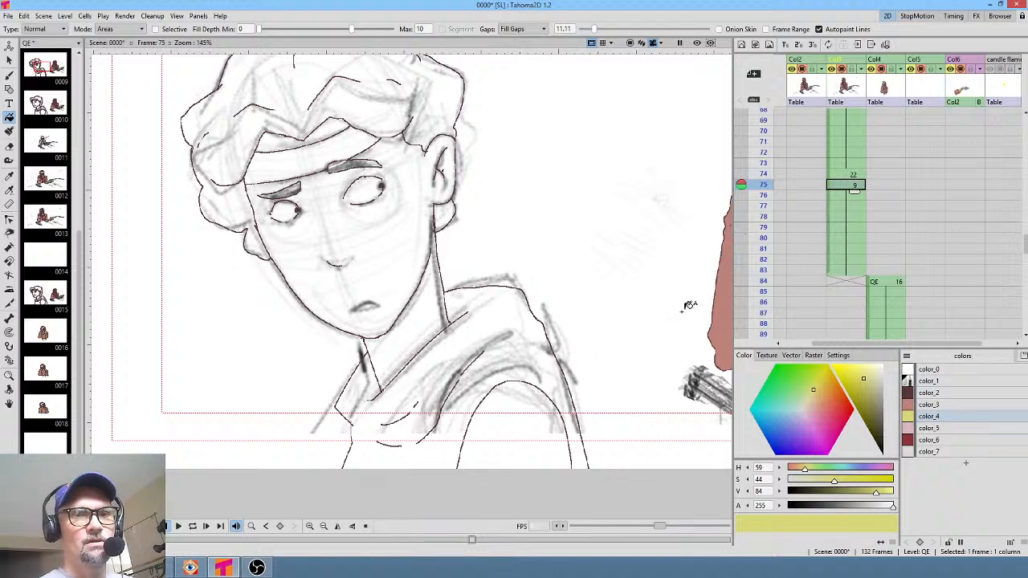
pyautogui.moveTo(688, 305); pyautogui.dragTo(339, 390)
pyautogui.click(494, 342)
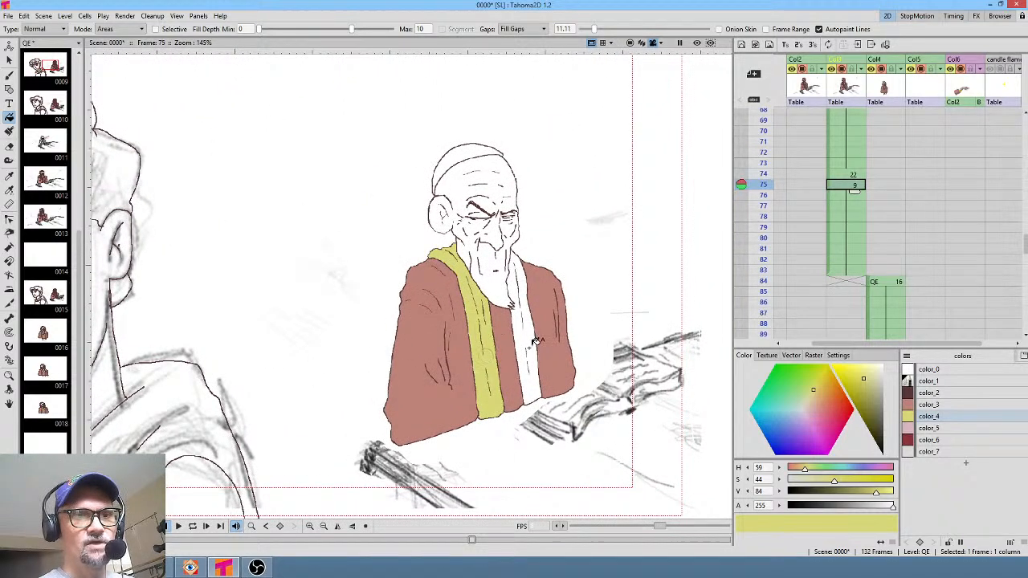
pyautogui.click(535, 341)
pyautogui.press(',')
pyautogui.click(537, 339)
pyautogui.click(488, 374)
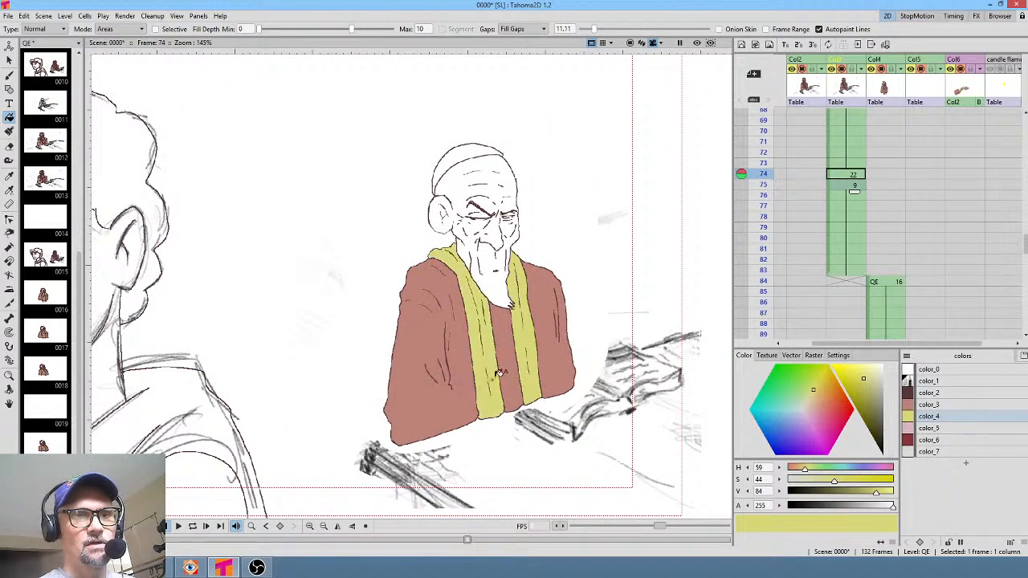
# Fill the old man's collar bands with color_4 in the QE drawings at frames 67 and 53 of Col3
pyautogui.hotkey('shift', ',')
pyautogui.click(491, 378)
pyautogui.click(534, 353)
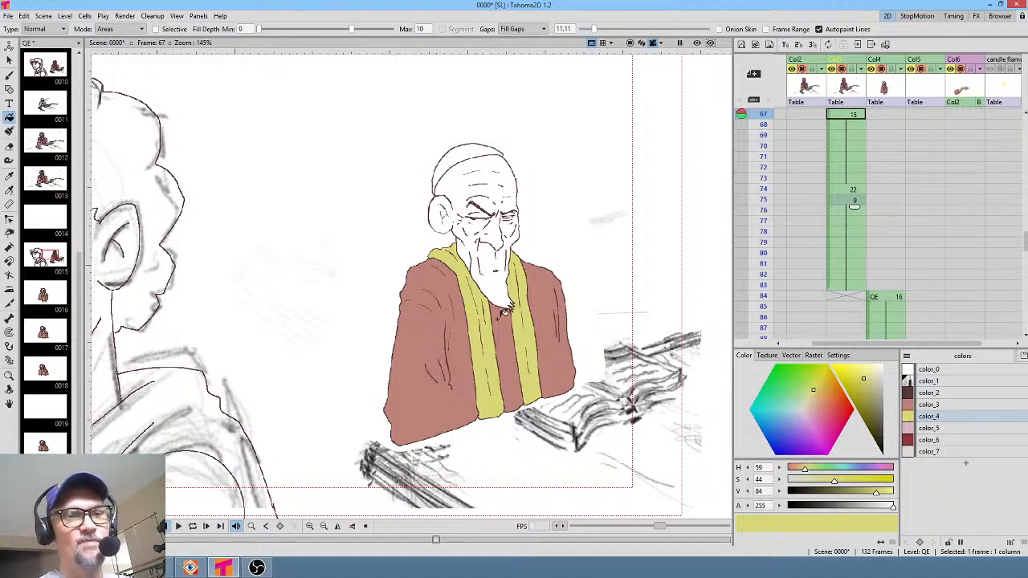
pyautogui.press(',')
pyautogui.click(489, 360)
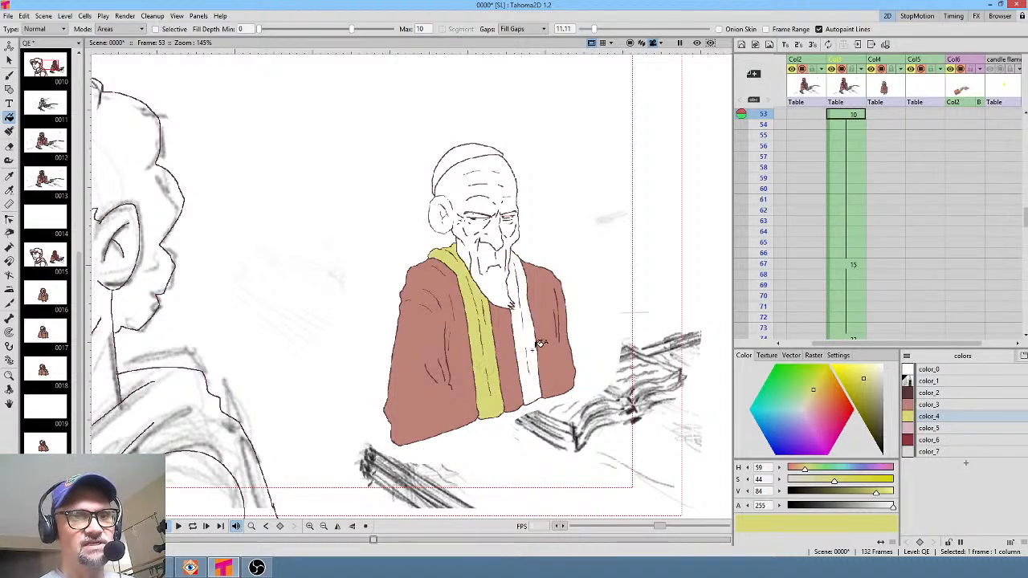
pyautogui.click(531, 350)
# Fill the old man's collar bands with color_4 in the QE drawings at frames 45 and 42 of Col3
pyautogui.press(',')
pyautogui.moveTo(357, 349); pyautogui.dragTo(614, 344)
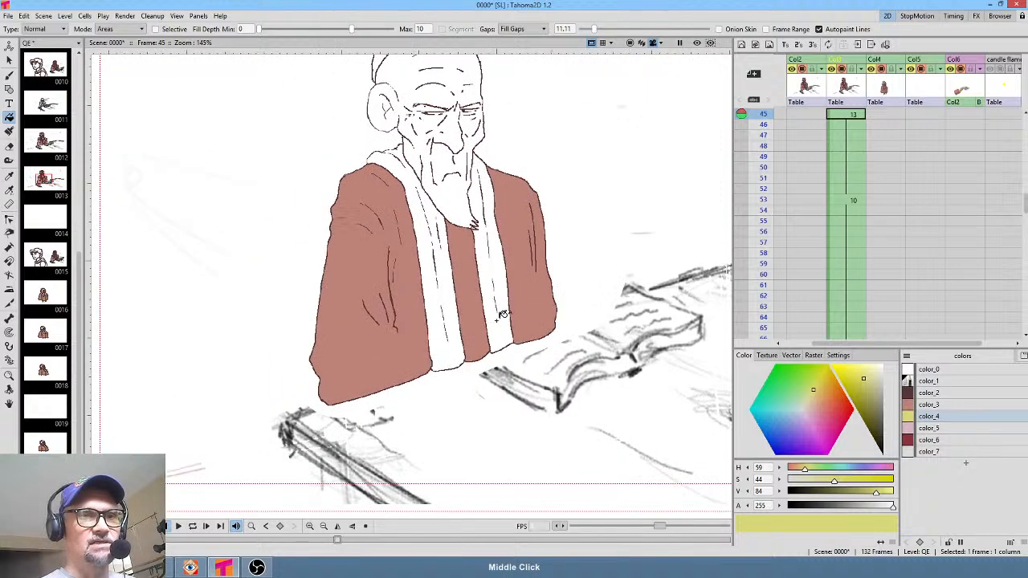
pyautogui.click(498, 308)
pyautogui.click(509, 309)
pyautogui.press(',')
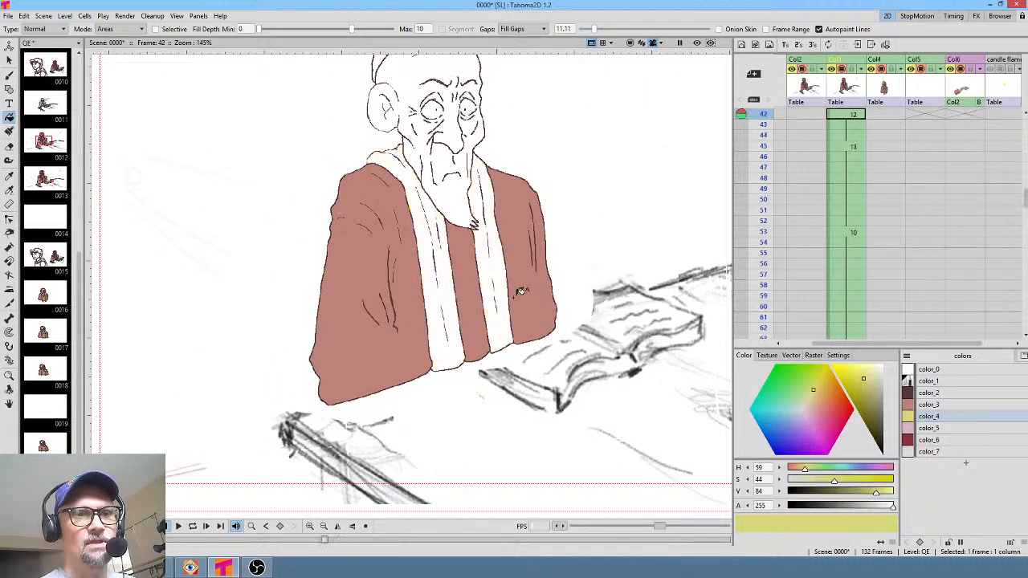
pyautogui.click(451, 344)
pyautogui.click(511, 322)
# Fill the old man's face with the skin style color_5 in the QE drawings at frames 42 and 45 of Col3
pyautogui.press(',')
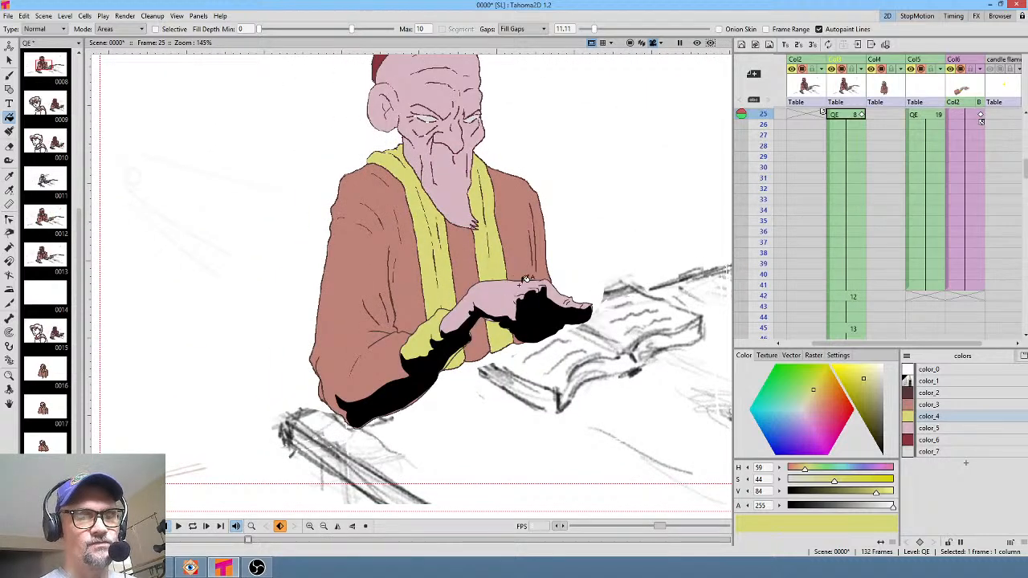
pyautogui.press('.')
pyautogui.press(',')
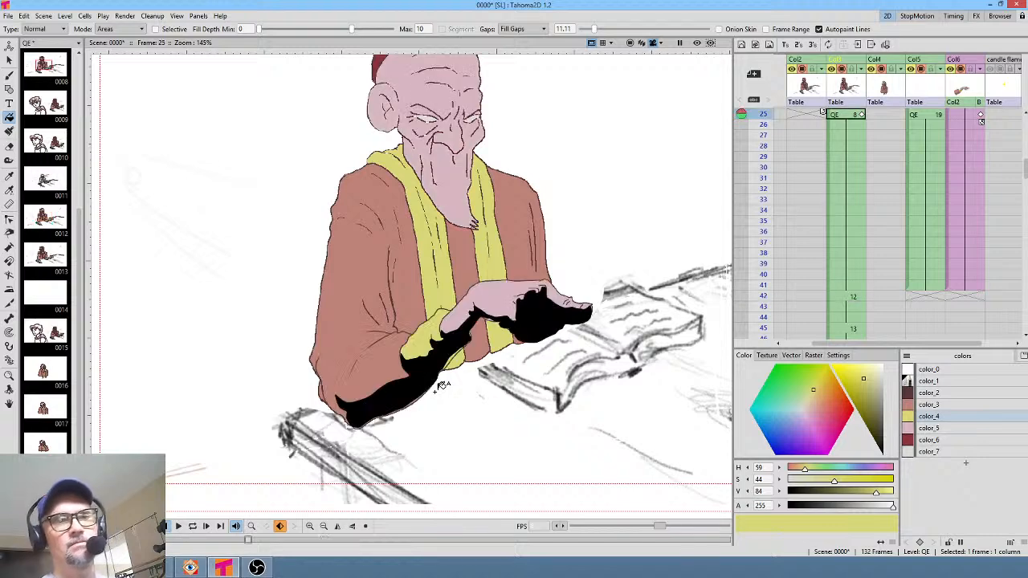
pyautogui.click(941, 431)
pyautogui.press('.')
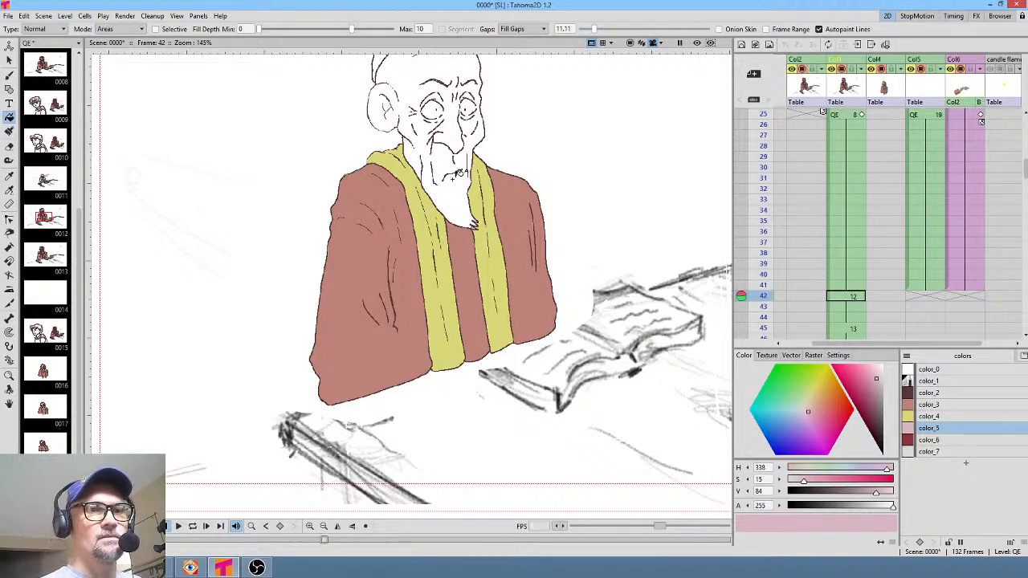
pyautogui.click(459, 174)
pyautogui.middleClick(459, 174)
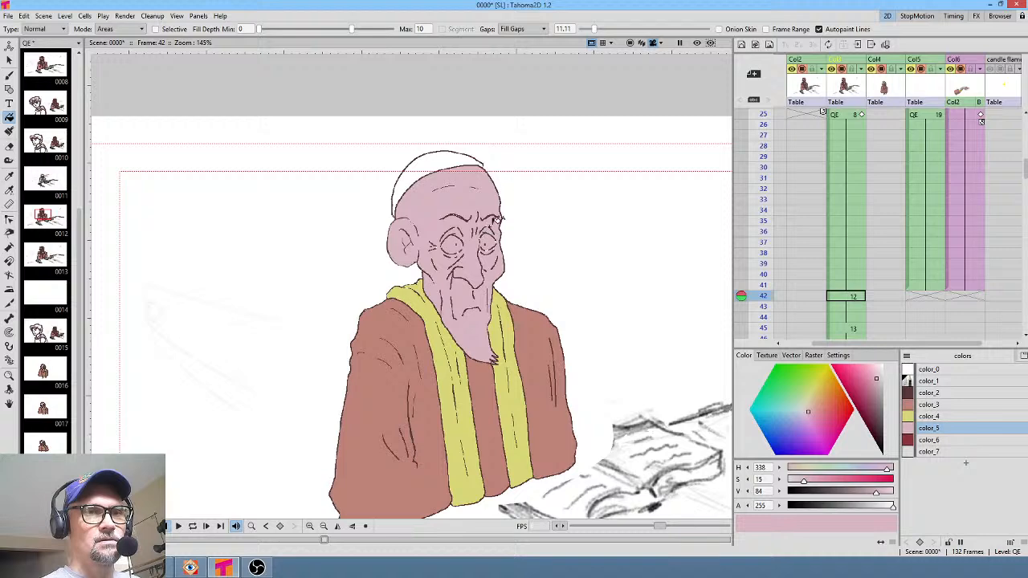
pyautogui.press('.')
pyautogui.click(495, 230)
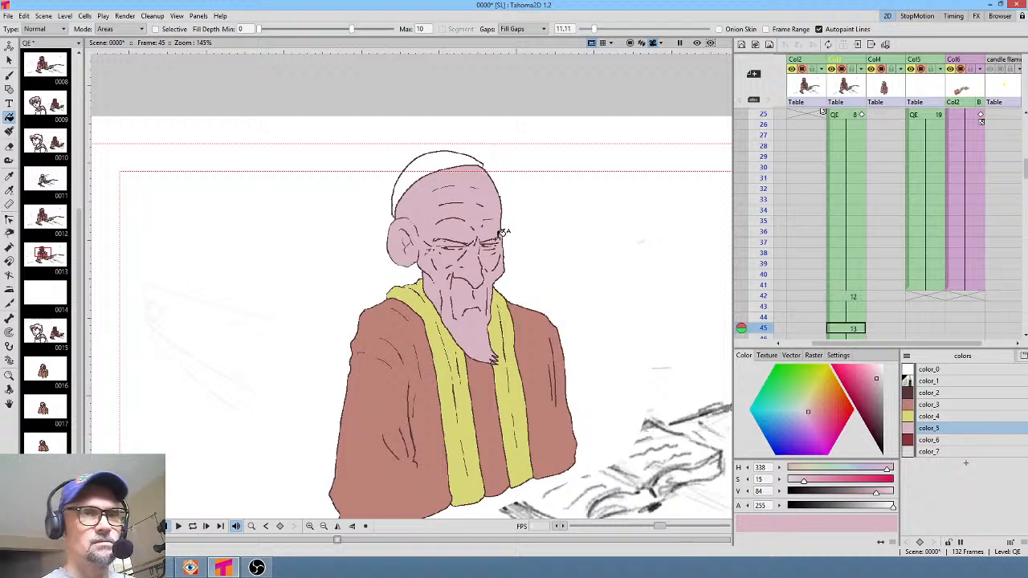
# Fill the old man's face with color_5 in the QE drawings at frames 53 and 67 of Col3
pyautogui.press('.')
pyautogui.moveTo(613, 369)
pyautogui.mouseDown()
pyautogui.moveTo(565, 354)
pyautogui.moveTo(371, 356)
pyautogui.mouseUp()
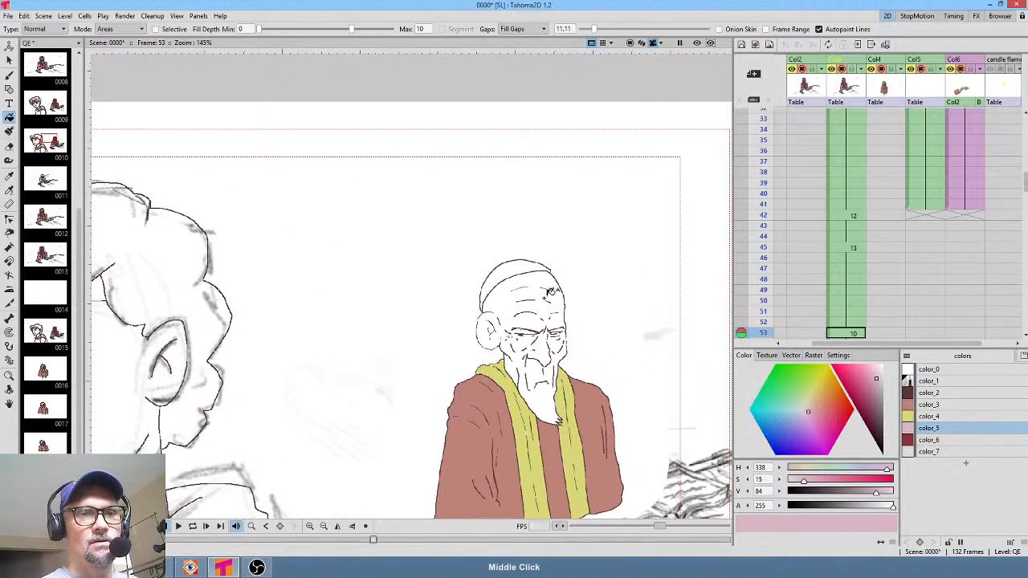
pyautogui.click(551, 292)
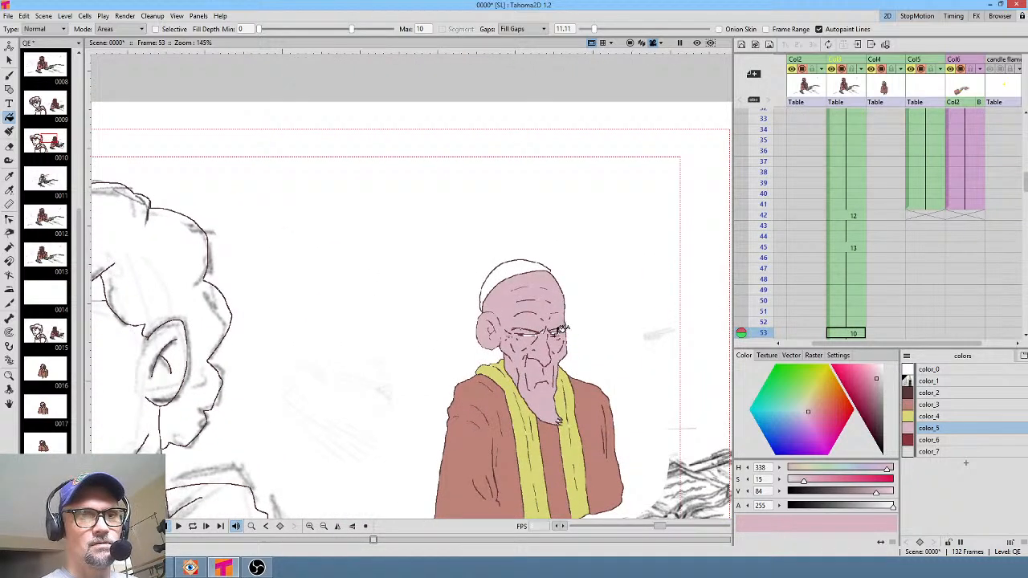
pyautogui.press('.')
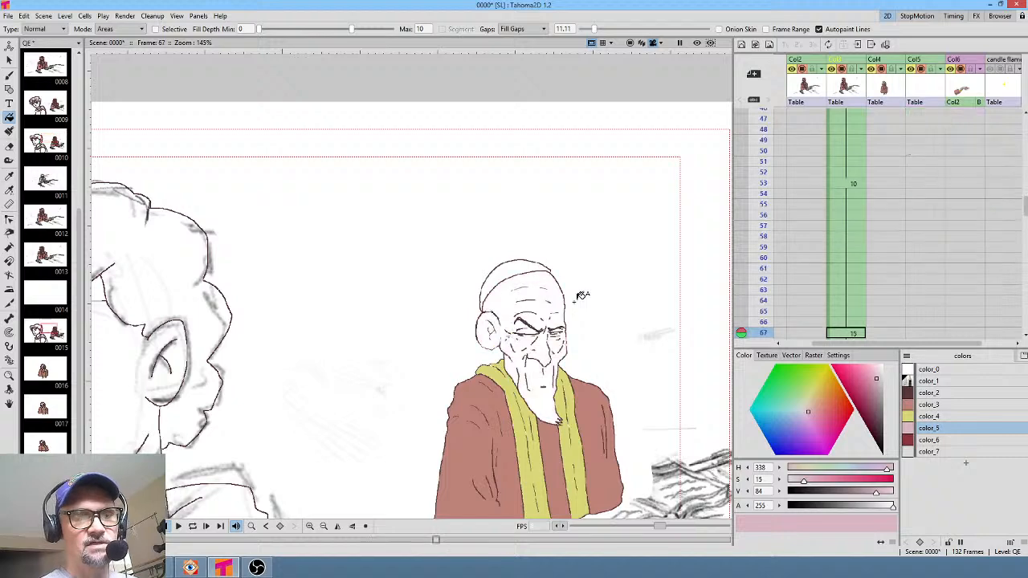
pyautogui.click(547, 303)
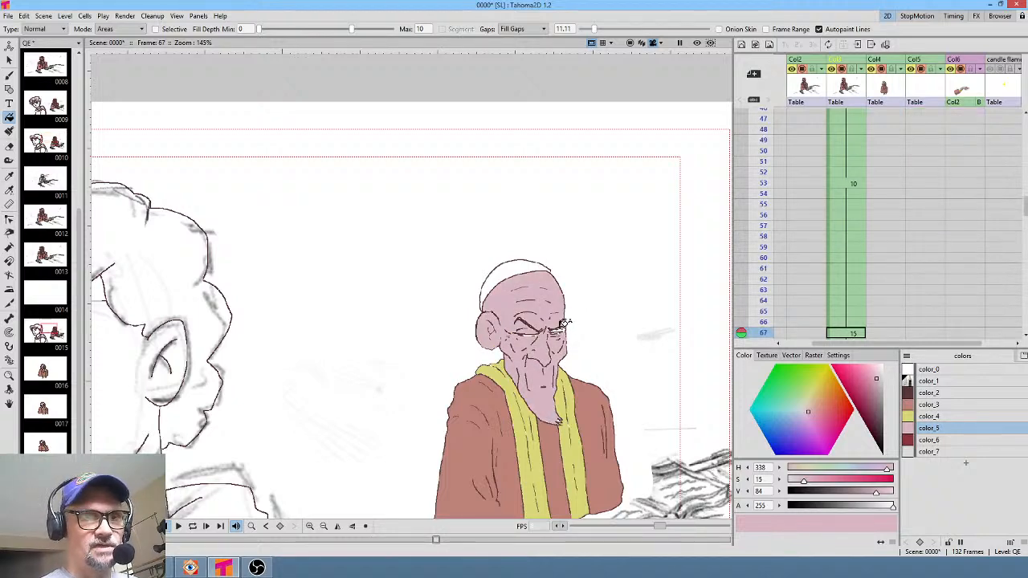
# Fill the old man's face with color_5 in the QE drawings at frames 74 and 75 of Col3
pyautogui.press('.')
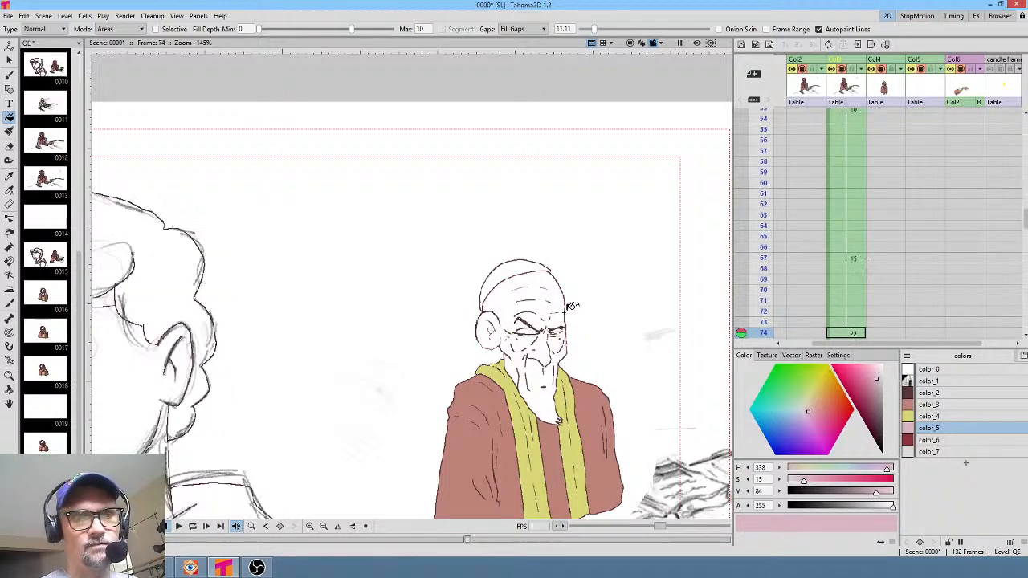
pyautogui.click(562, 318)
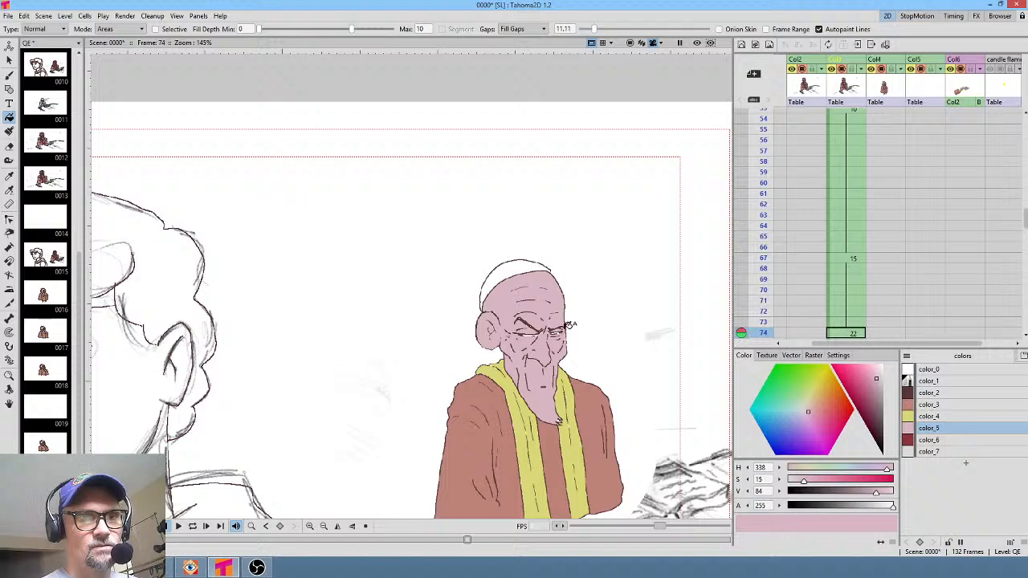
pyautogui.press('.')
pyautogui.click(551, 314)
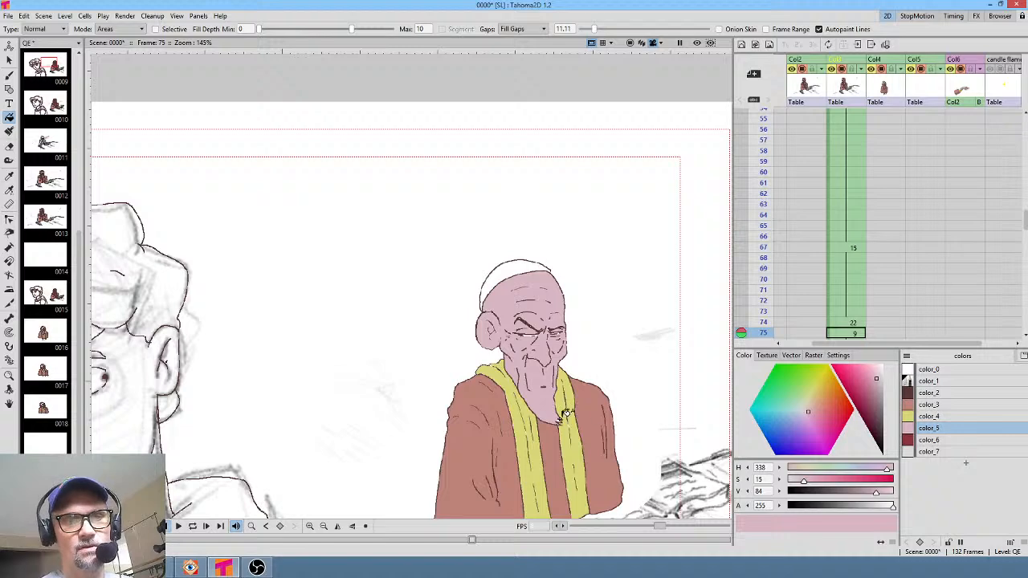
# Paint the whites of both eyes with color_7 in the QE drawing at frame 75, using the paint brush at size 4
pyautogui.click(943, 454)
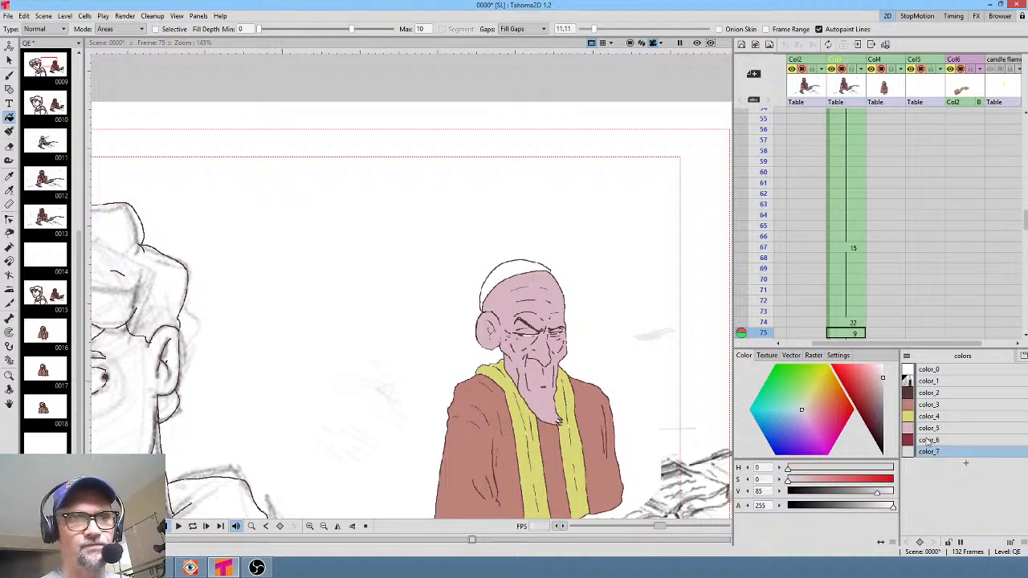
pyautogui.moveTo(499, 351); pyautogui.dragTo(347, 354)
pyautogui.moveTo(581, 319); pyautogui.dragTo(436, 273)
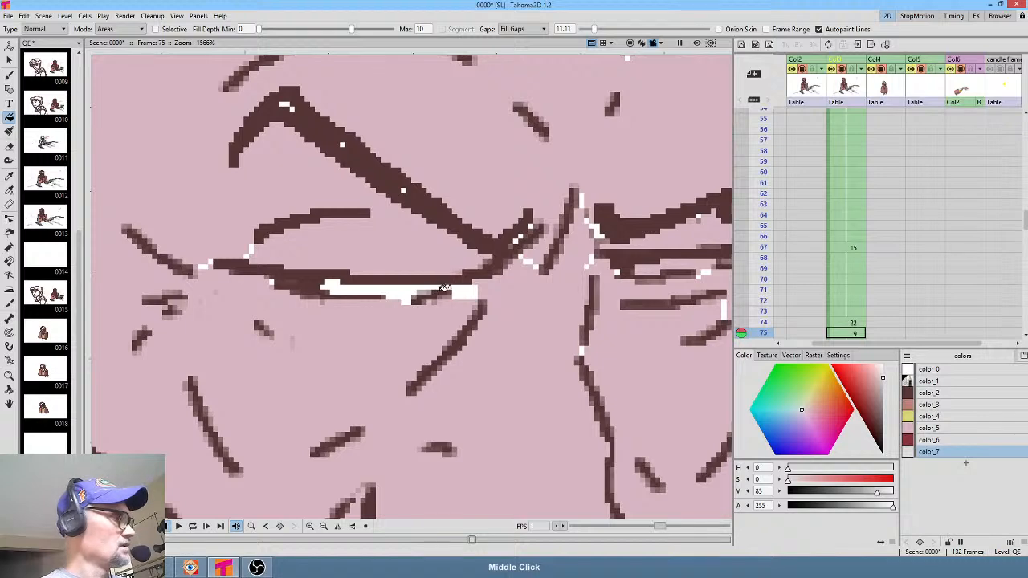
pyautogui.press('j')
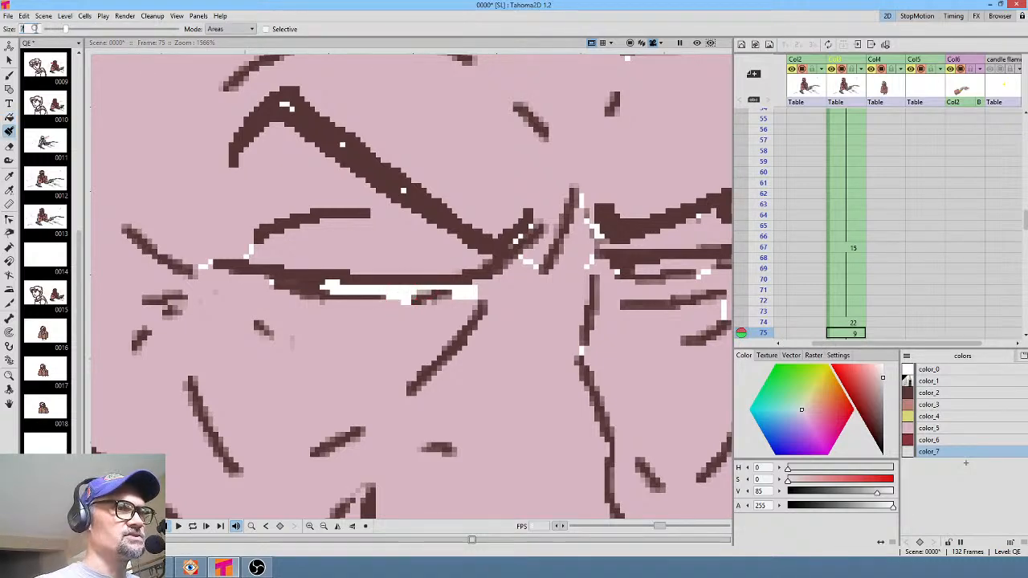
pyautogui.write('4')
pyautogui.press('Return')
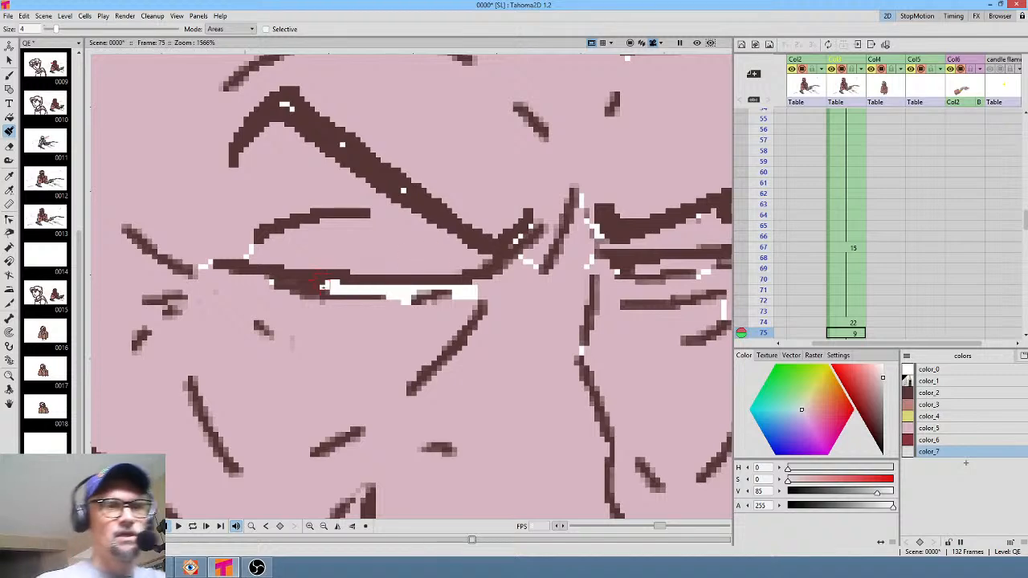
pyautogui.moveTo(329, 286); pyautogui.dragTo(473, 290)
pyautogui.middleClick(652, 283)
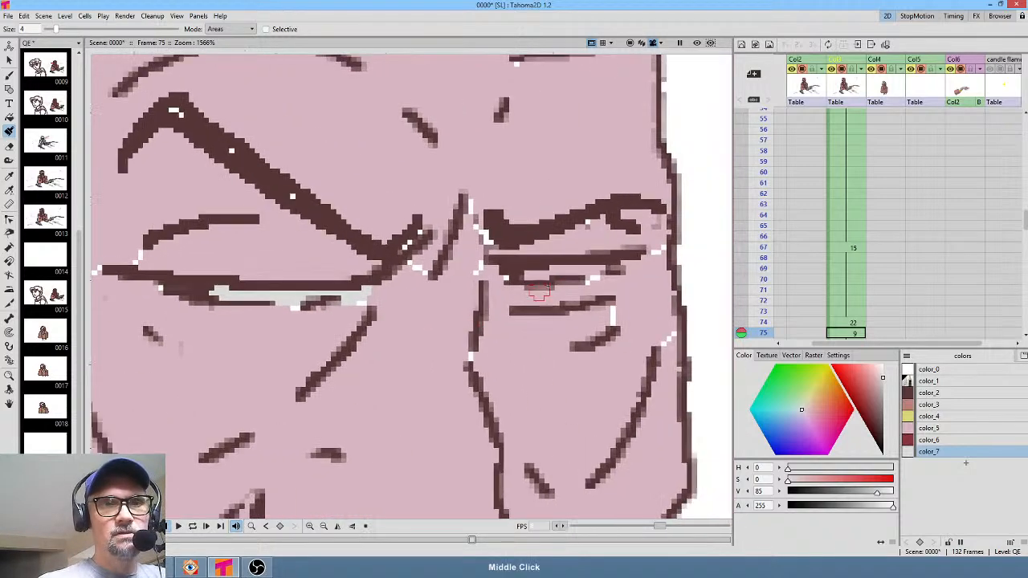
pyautogui.moveTo(531, 275)
pyautogui.mouseDown()
pyautogui.moveTo(616, 265)
pyautogui.moveTo(580, 271)
pyautogui.moveTo(604, 272)
pyautogui.mouseUp()
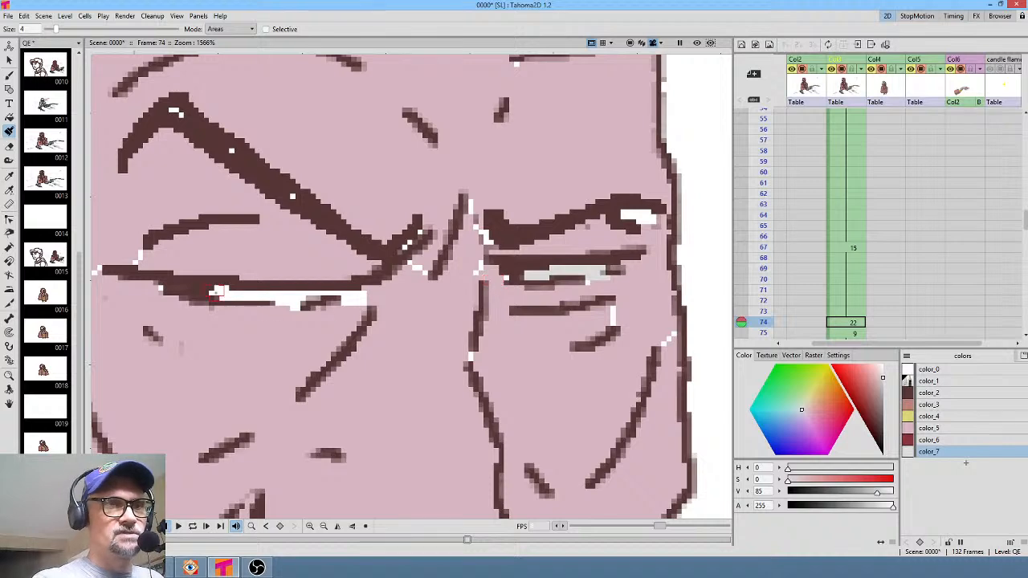
# Paint the eye whites with color_7 in the drawing at frame 74 and cover the unfilled gap under the eyebrow with color_5
pyautogui.moveTo(215, 291); pyautogui.dragTo(371, 292)
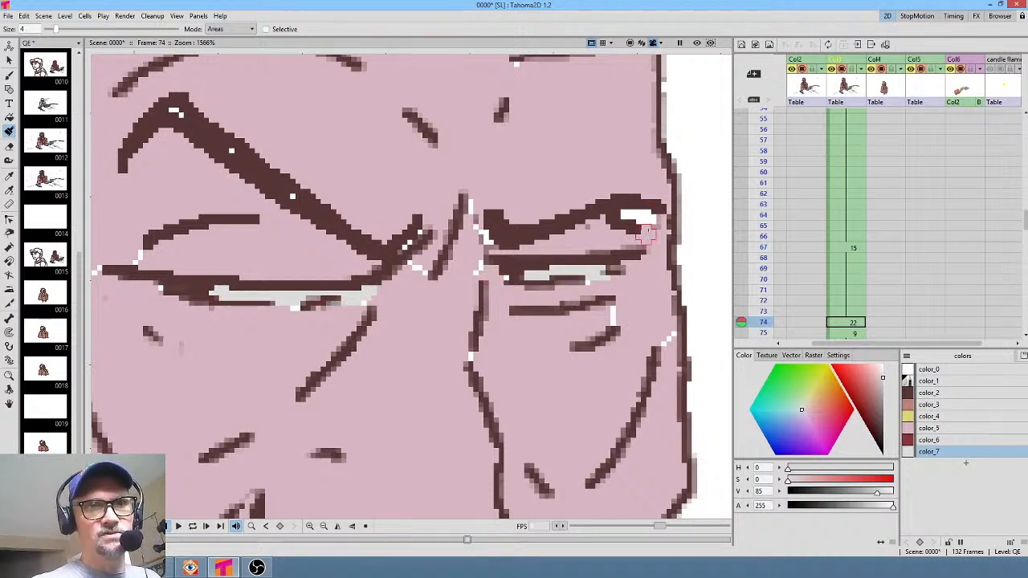
pyautogui.click(936, 430)
pyautogui.moveTo(641, 211)
pyautogui.mouseDown()
pyautogui.moveTo(631, 214)
pyautogui.moveTo(653, 217)
pyautogui.mouseUp()
pyautogui.click(939, 454)
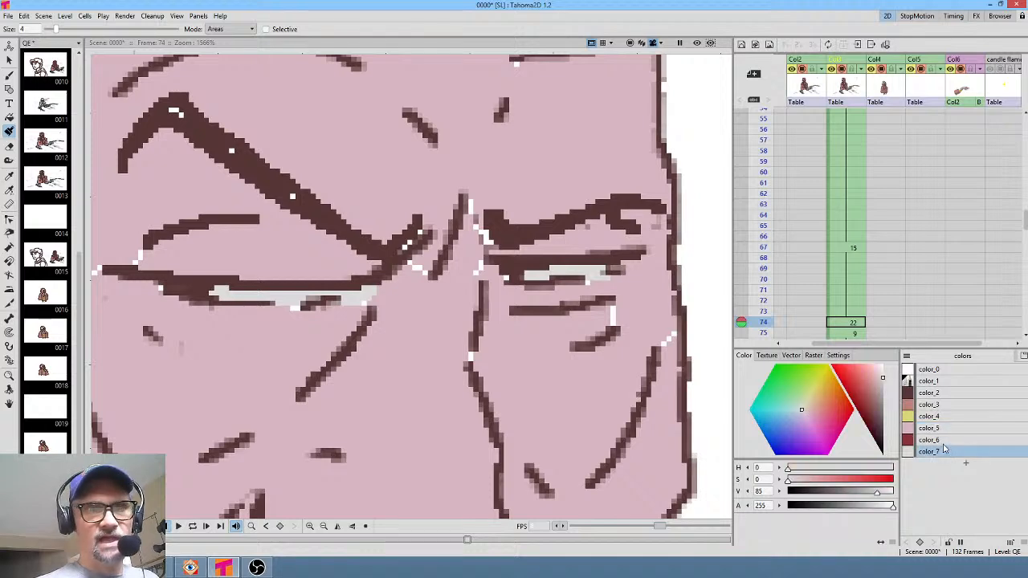
# Paint the whites of both eyes with color_7 in the QE drawing at frame 67
pyautogui.press(',')
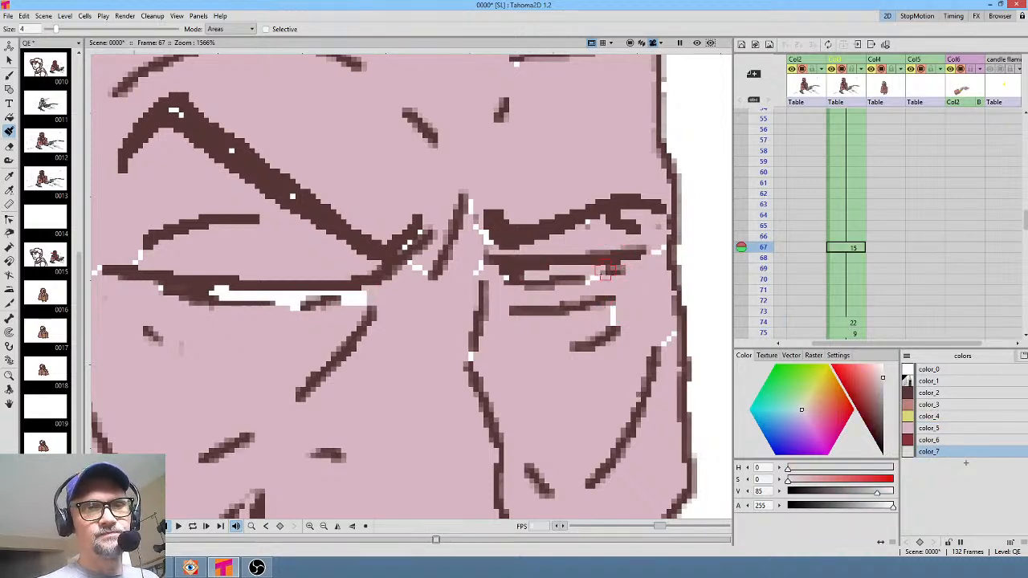
pyautogui.moveTo(606, 273)
pyautogui.mouseDown()
pyautogui.moveTo(529, 276)
pyautogui.moveTo(598, 273)
pyautogui.mouseUp()
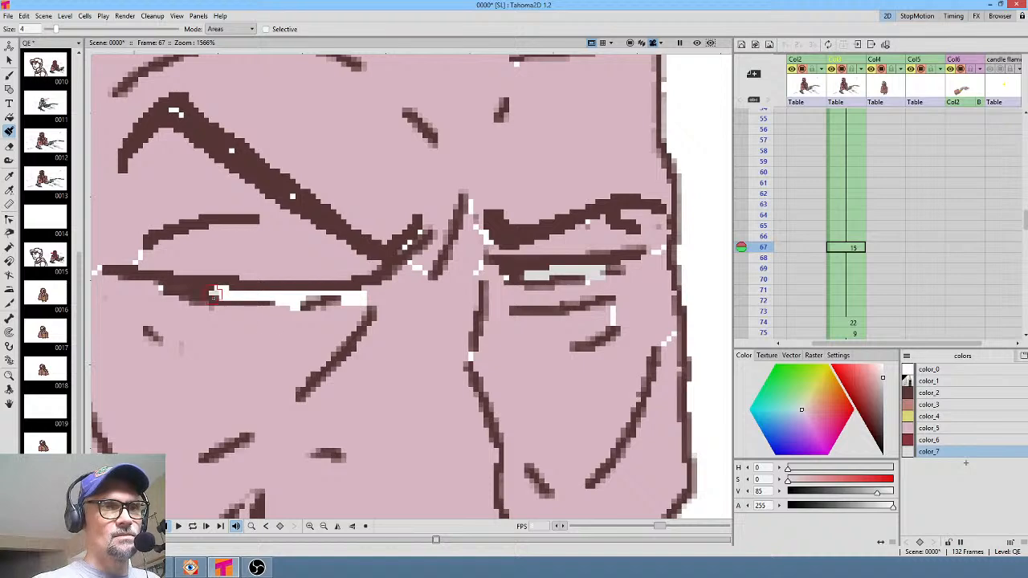
pyautogui.moveTo(216, 294); pyautogui.dragTo(363, 297)
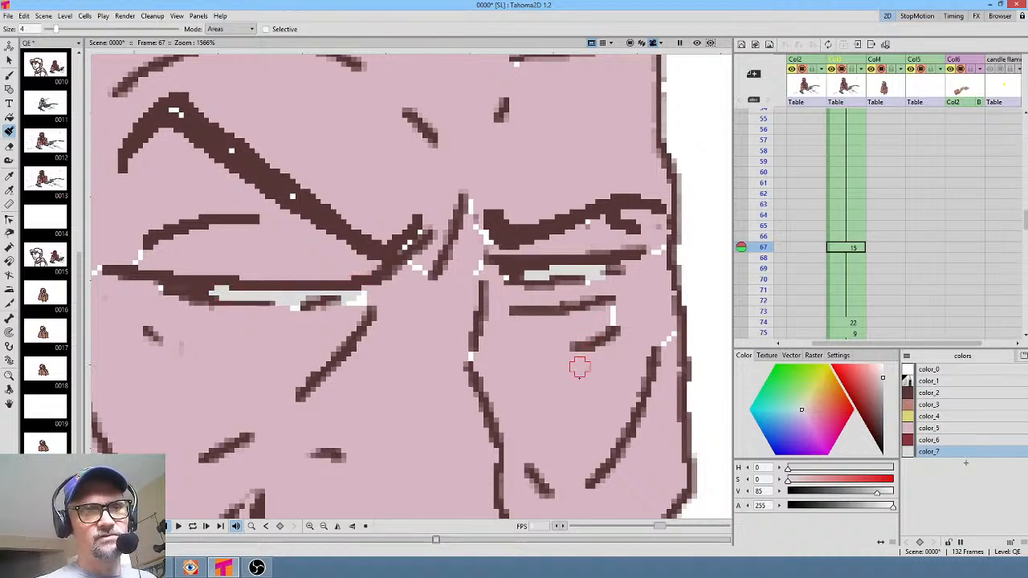
# Paint the whites of both eyes with color_7 in the drawing at frame 53, touching up the inner brow with color_5
pyautogui.moveTo(578, 367)
pyautogui.mouseDown()
pyautogui.moveTo(718, 269)
pyautogui.moveTo(584, 326)
pyautogui.mouseUp()
pyautogui.press(',')
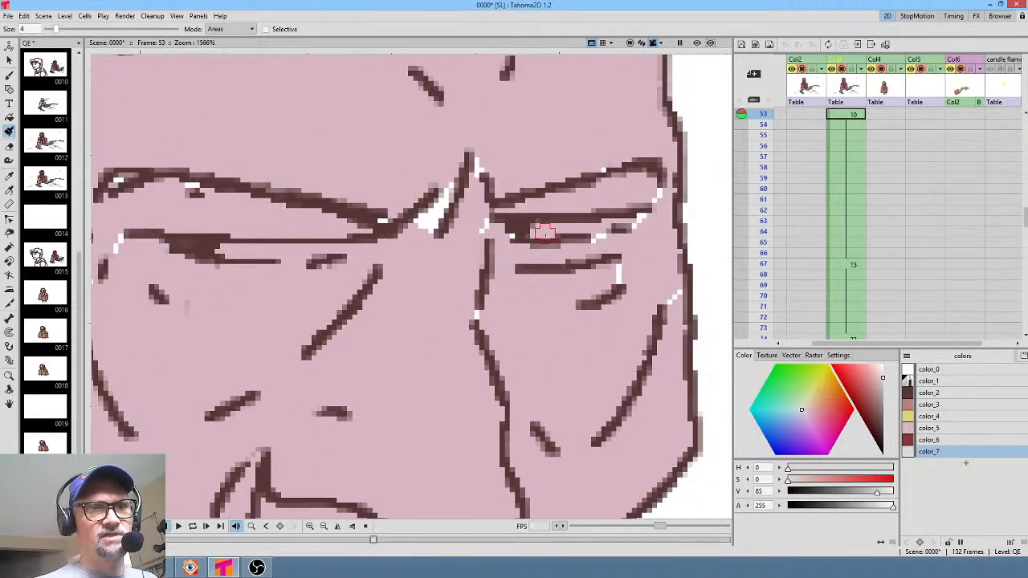
pyautogui.moveTo(543, 231)
pyautogui.mouseDown()
pyautogui.moveTo(620, 222)
pyautogui.moveTo(535, 234)
pyautogui.mouseUp()
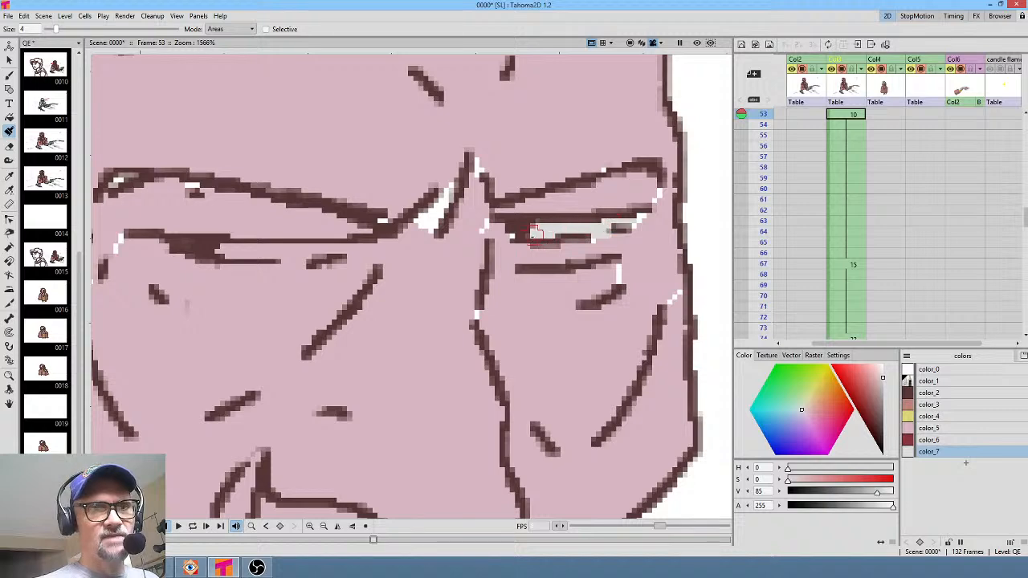
pyautogui.moveTo(226, 252)
pyautogui.mouseDown()
pyautogui.moveTo(353, 250)
pyautogui.moveTo(257, 256)
pyautogui.moveTo(255, 245)
pyautogui.moveTo(326, 219)
pyautogui.mouseUp()
pyautogui.click(928, 428)
pyautogui.click(929, 452)
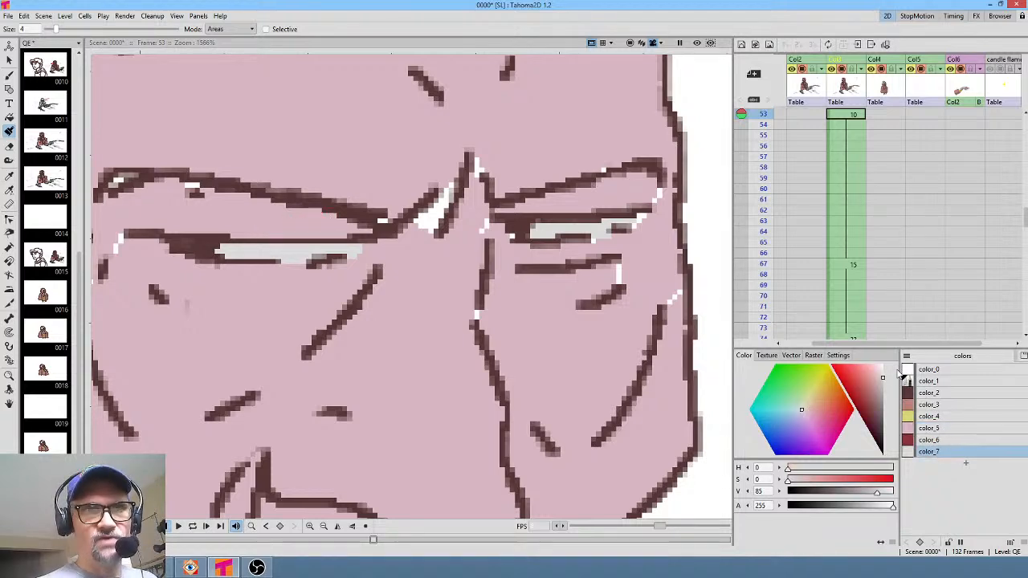
# Using the camera preview as a check, patch unfilled gaps between the brows, beside the eyes and on the ear with color_5 at frame 53
pyautogui.click(697, 43)
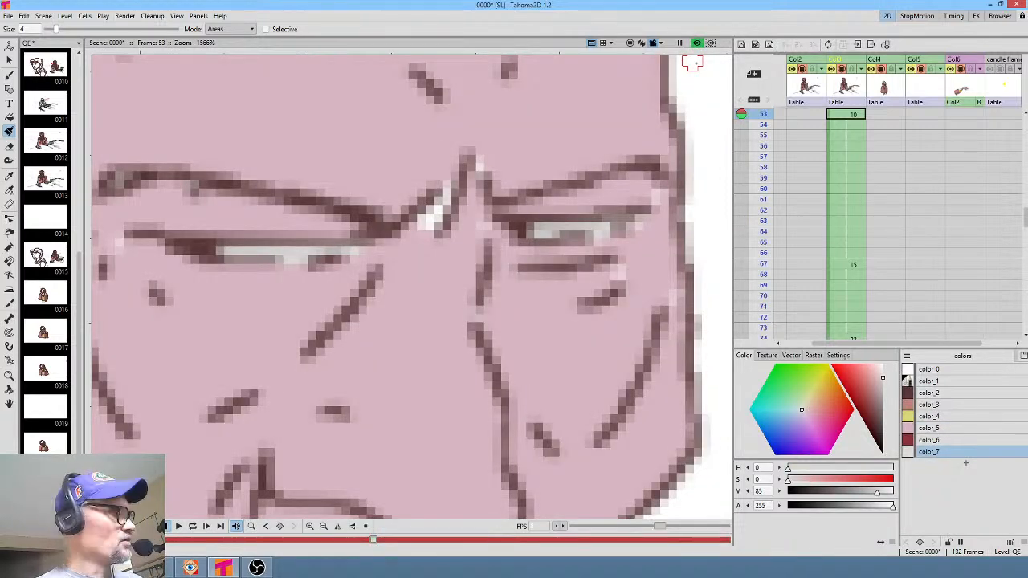
pyautogui.hotkey('alt', '0')
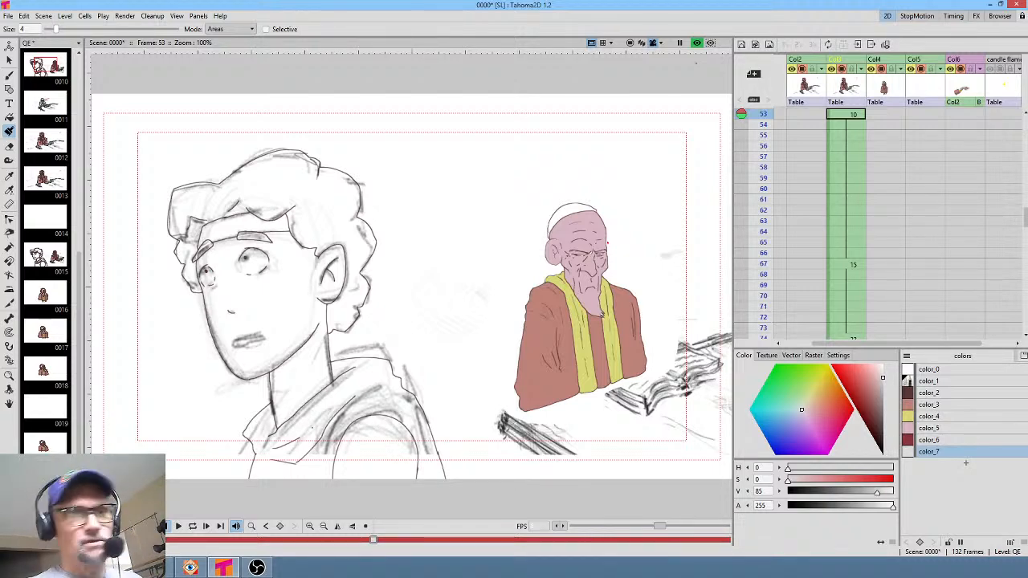
pyautogui.scroll(5, 607, 293)
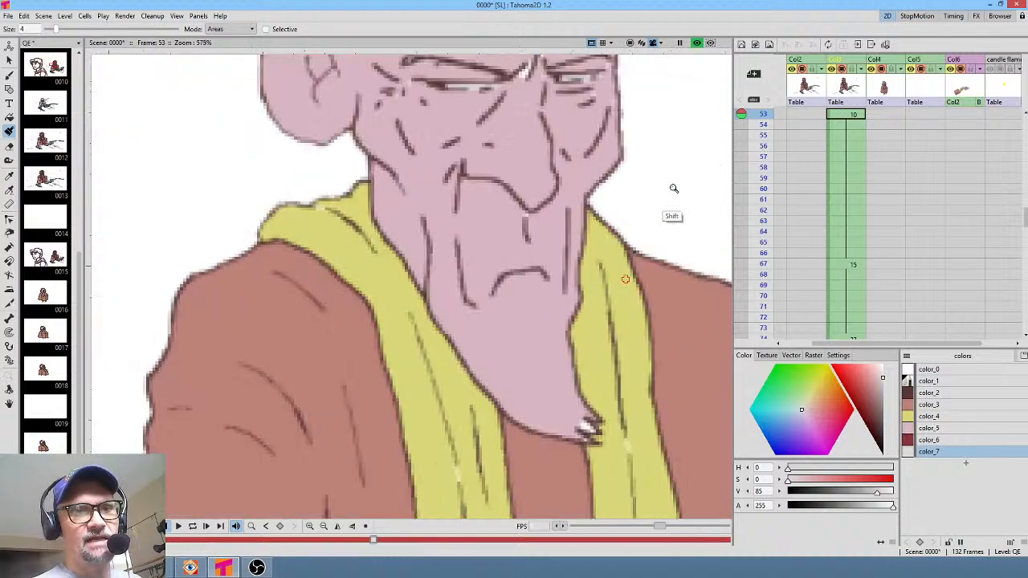
pyautogui.middleClick(662, 170)
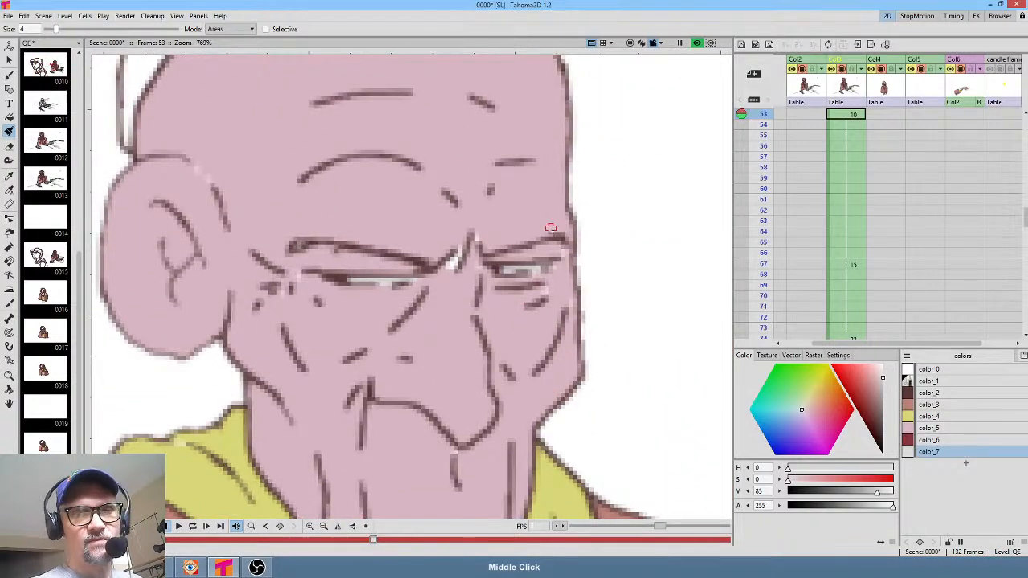
pyautogui.click(929, 429)
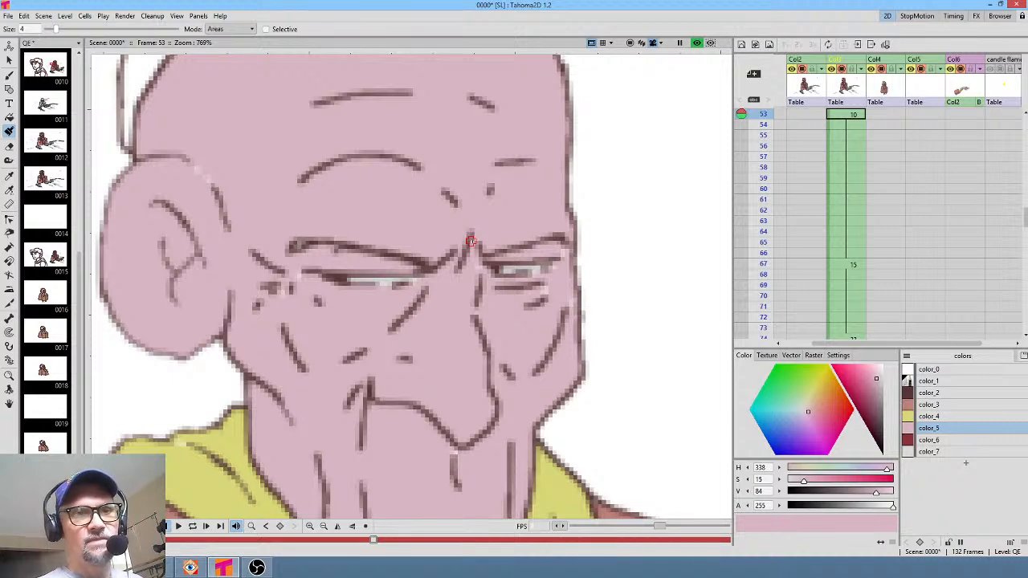
pyautogui.click(558, 276)
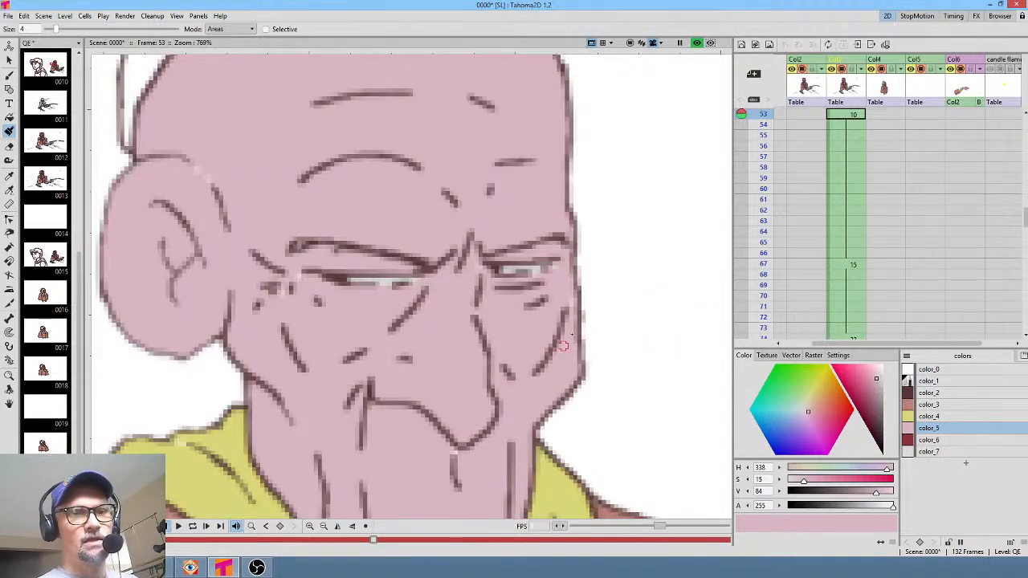
pyautogui.click(297, 278)
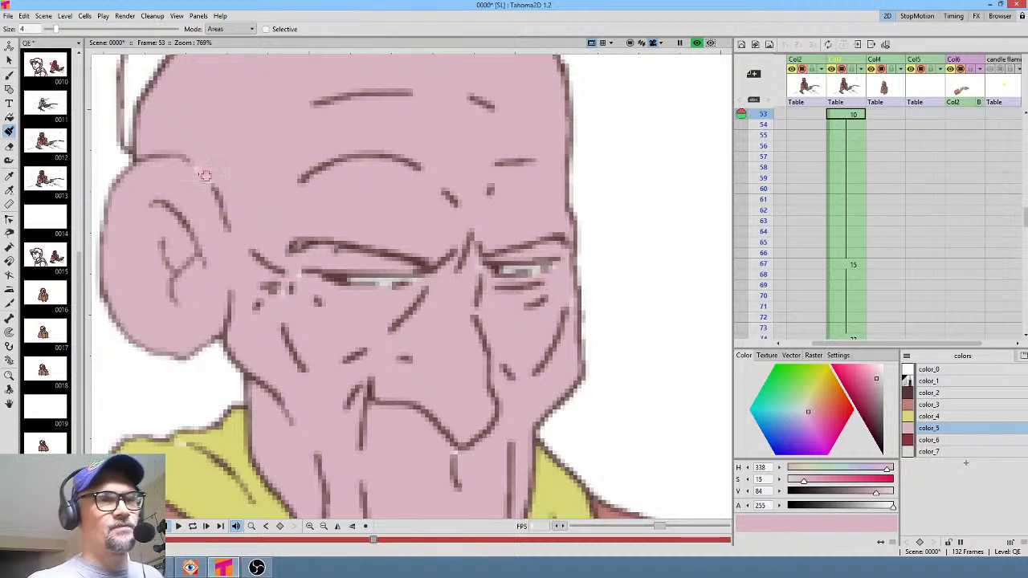
pyautogui.click(205, 176)
pyautogui.click(214, 191)
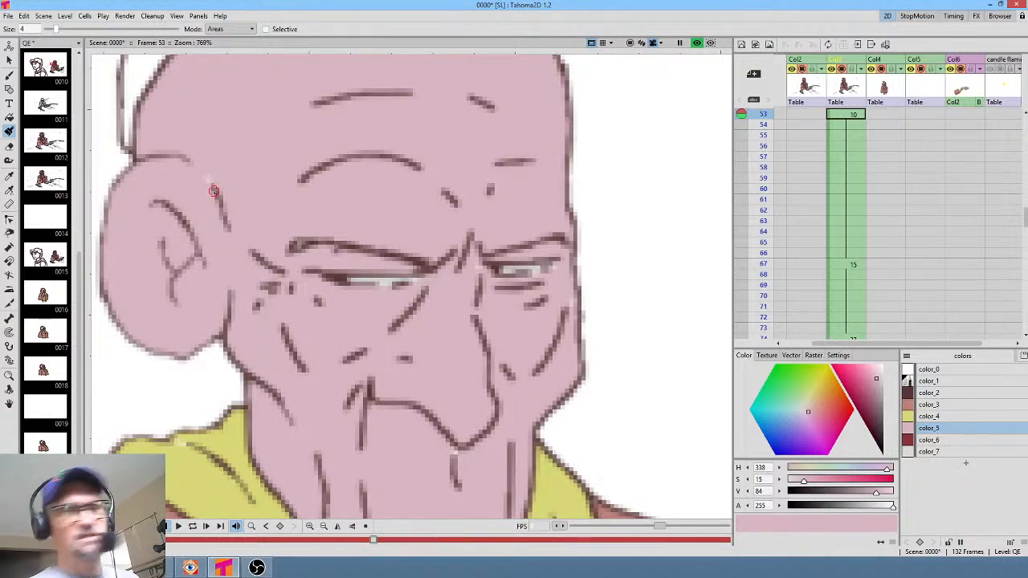
pyautogui.click(697, 45)
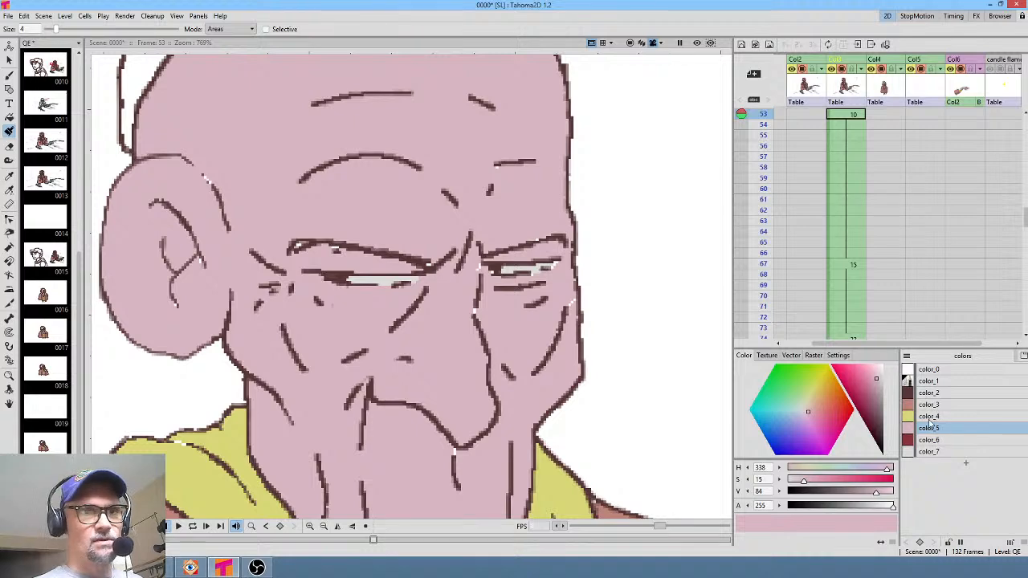
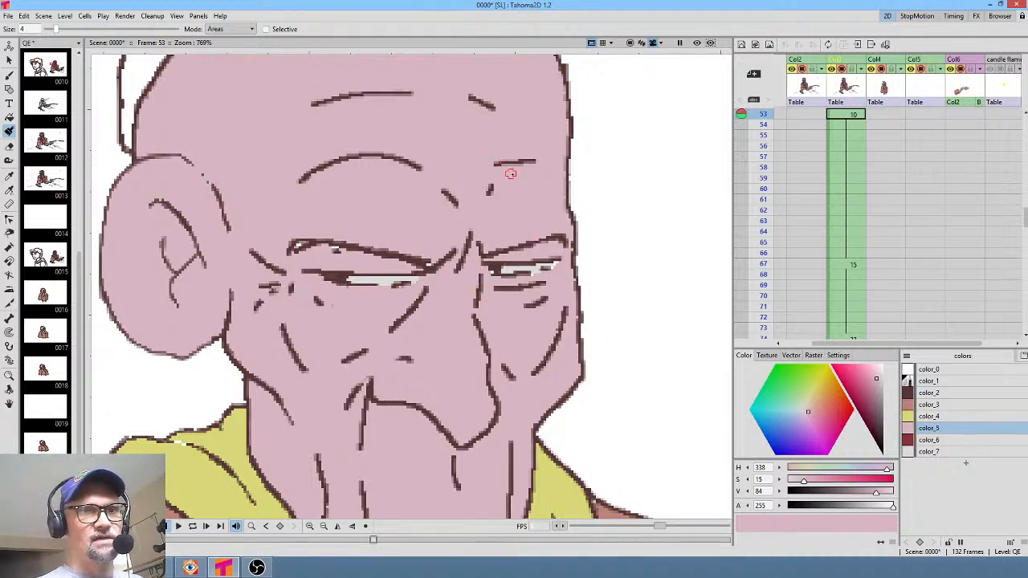
# Compare the old man's head and eyes in the QE drawings at frames 25, 42 and 45 of Col3
pyautogui.middleClick(857, 183)
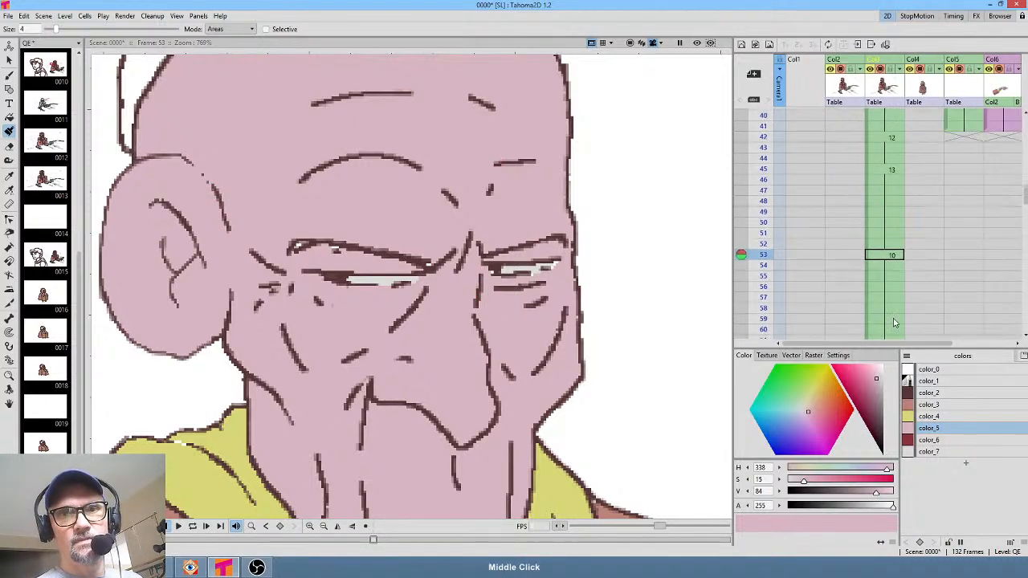
pyautogui.click(892, 171)
pyautogui.middleClick(623, 333)
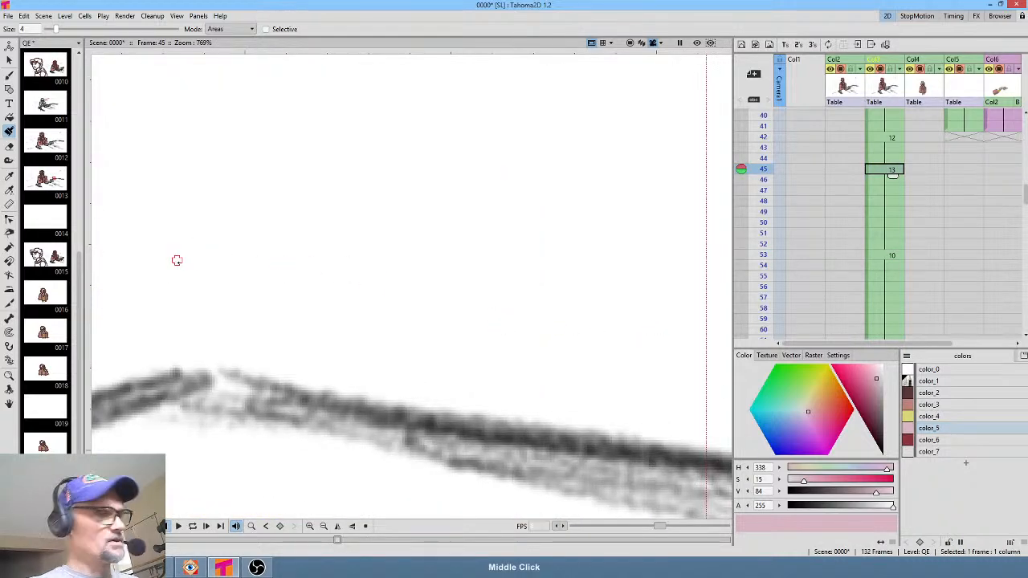
pyautogui.hotkey('alt', '0')
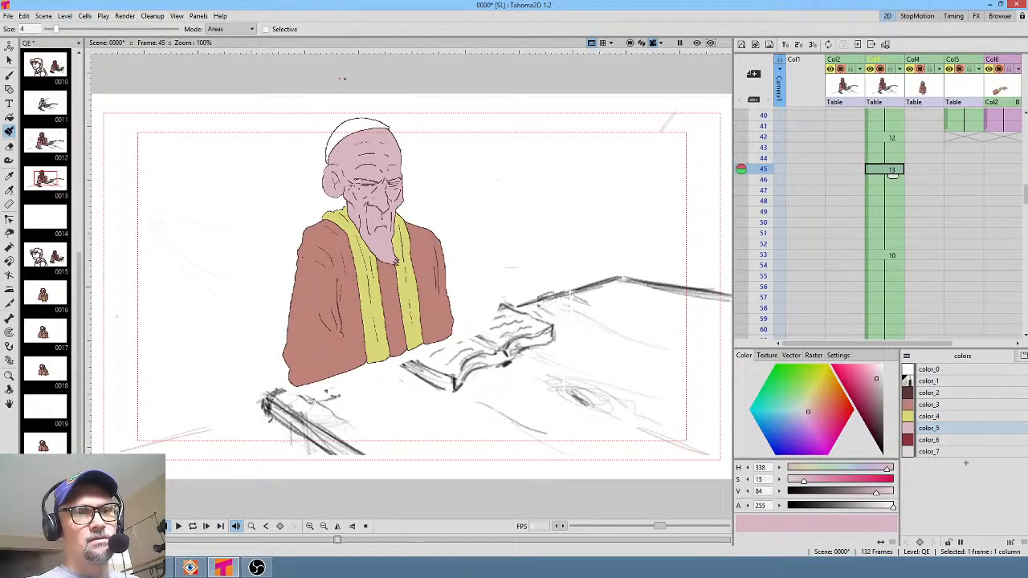
pyautogui.scroll(5, 345, 80)
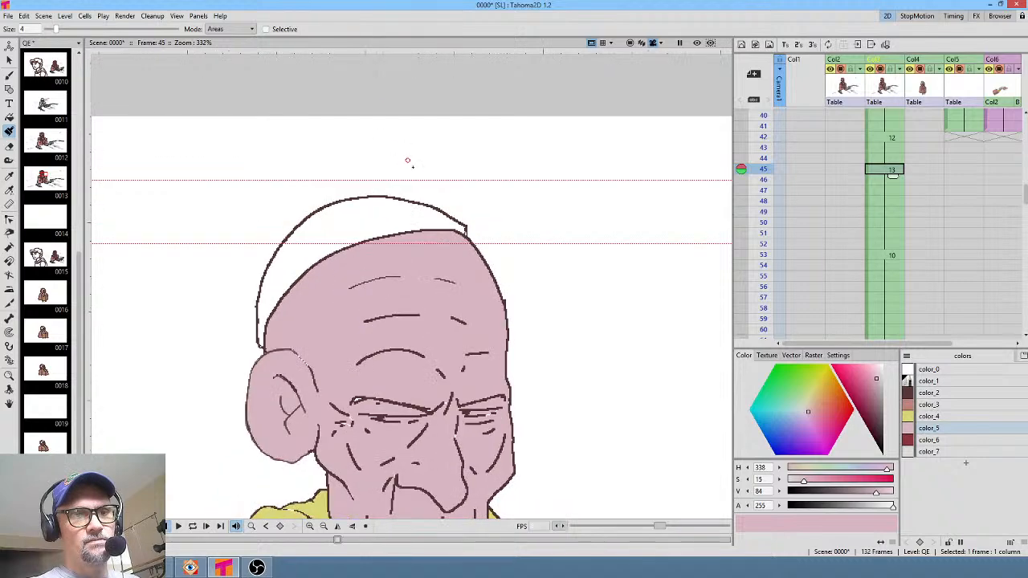
pyautogui.scroll(-3, 522, 211)
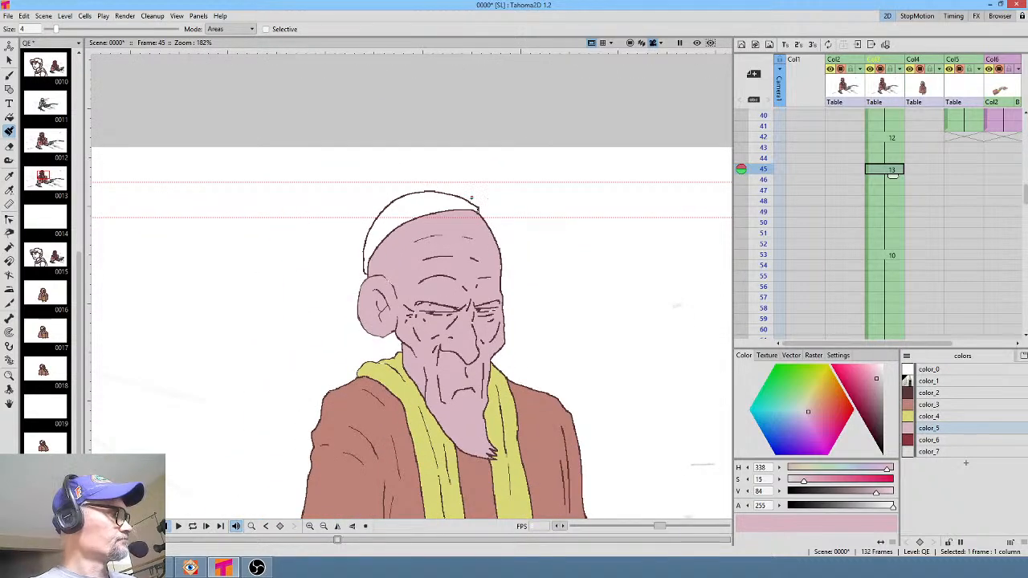
pyautogui.press(',')
pyautogui.press(',')
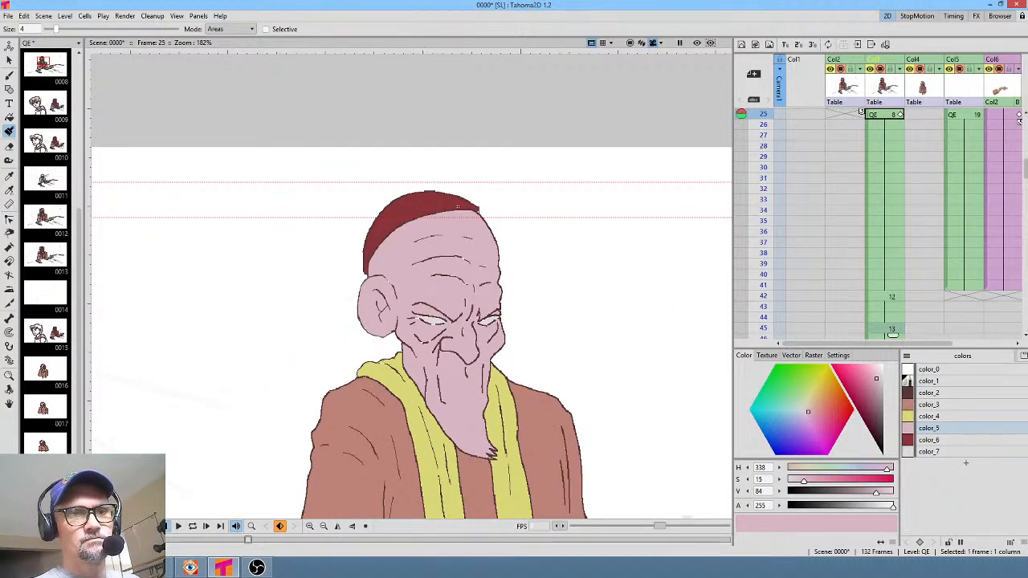
pyautogui.press('.')
pyautogui.press('.')
pyautogui.press(',')
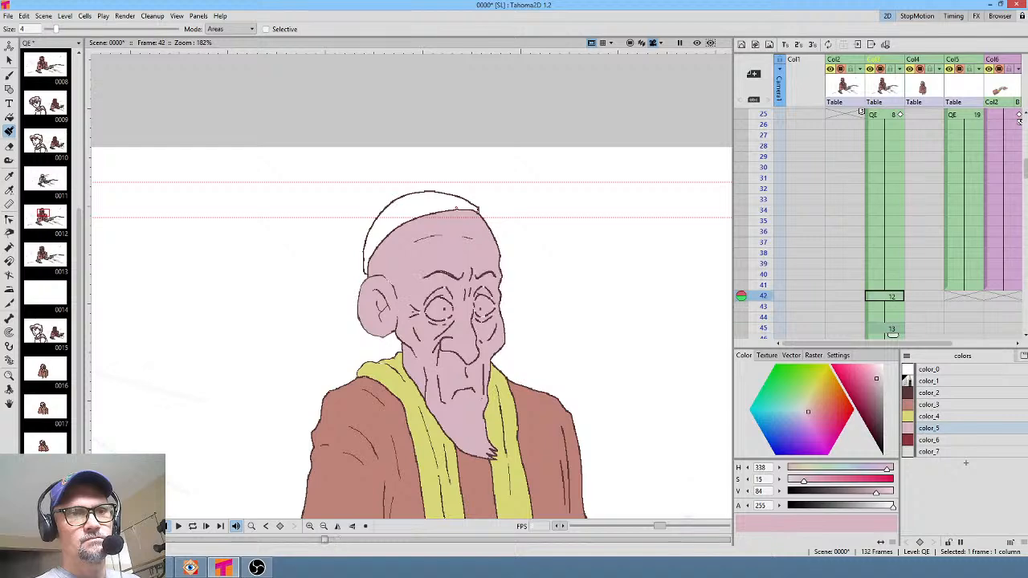
pyautogui.press(',')
pyautogui.press('.')
pyautogui.press('.')
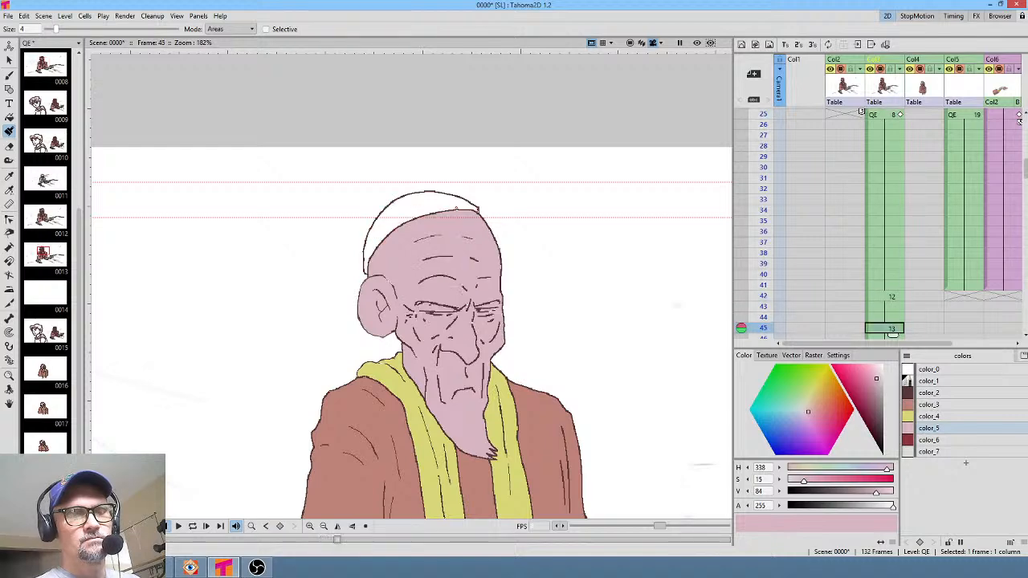
# Fill the old man's cap with color_6 in the QE drawings at frames 42 and 45 of Col3
pyautogui.press(',')
pyautogui.click(956, 440)
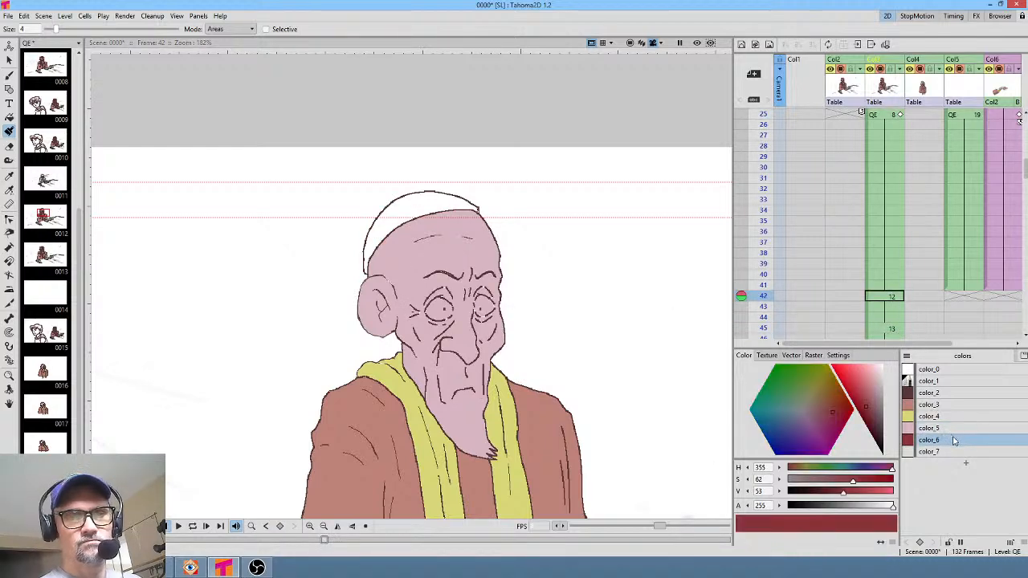
pyautogui.press(',')
pyautogui.press('.')
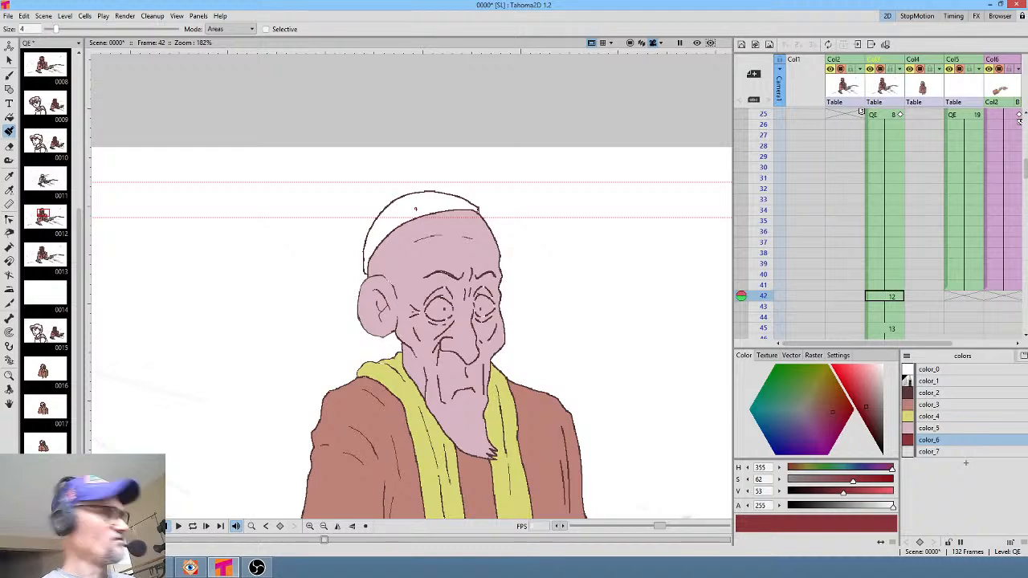
pyautogui.press('f')
pyautogui.click(419, 205)
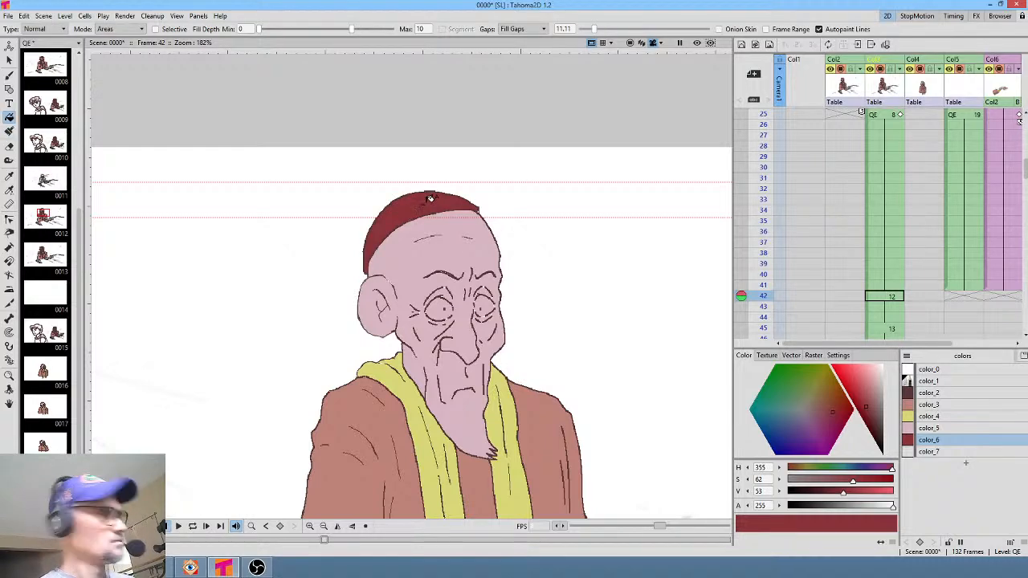
pyautogui.press('.')
pyautogui.click(426, 204)
# Fill the old man's cap with color_6 in the QE drawings at frames 53, 67, 74 and 75
pyautogui.press('.')
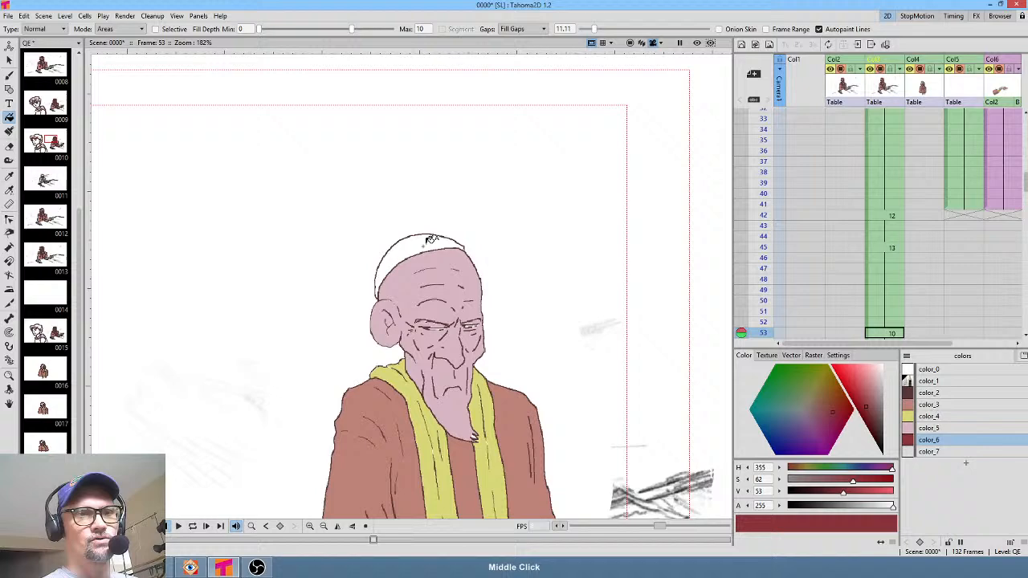
pyautogui.click(432, 241)
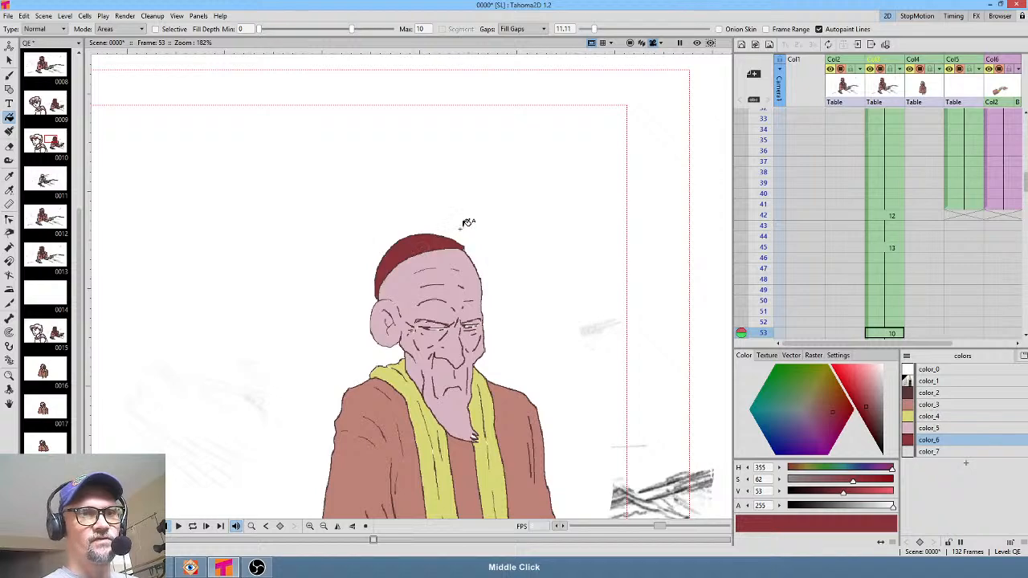
pyautogui.press('.')
pyautogui.click(433, 235)
pyautogui.press('.')
pyautogui.click(432, 238)
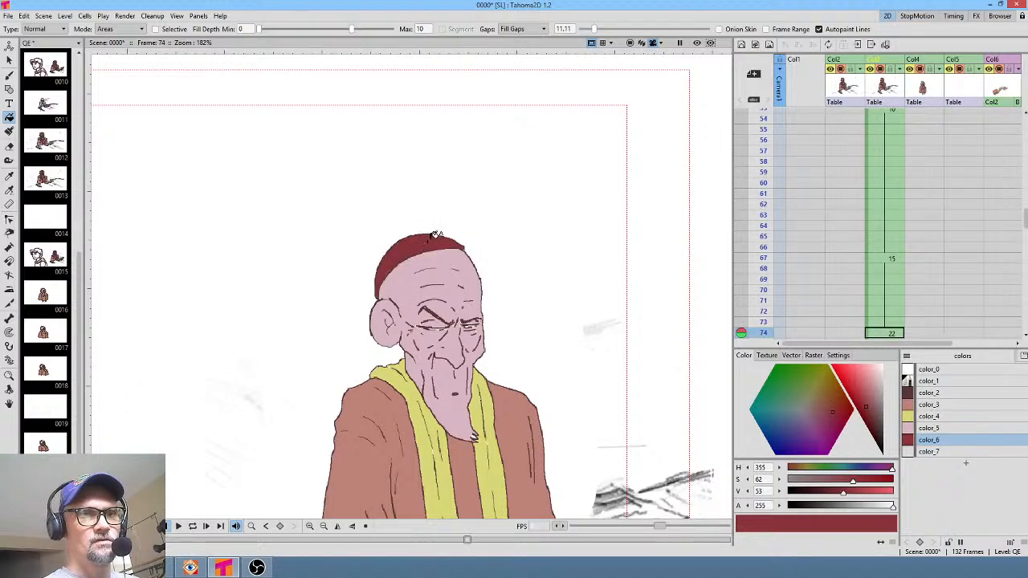
pyautogui.press('.')
pyautogui.click(438, 236)
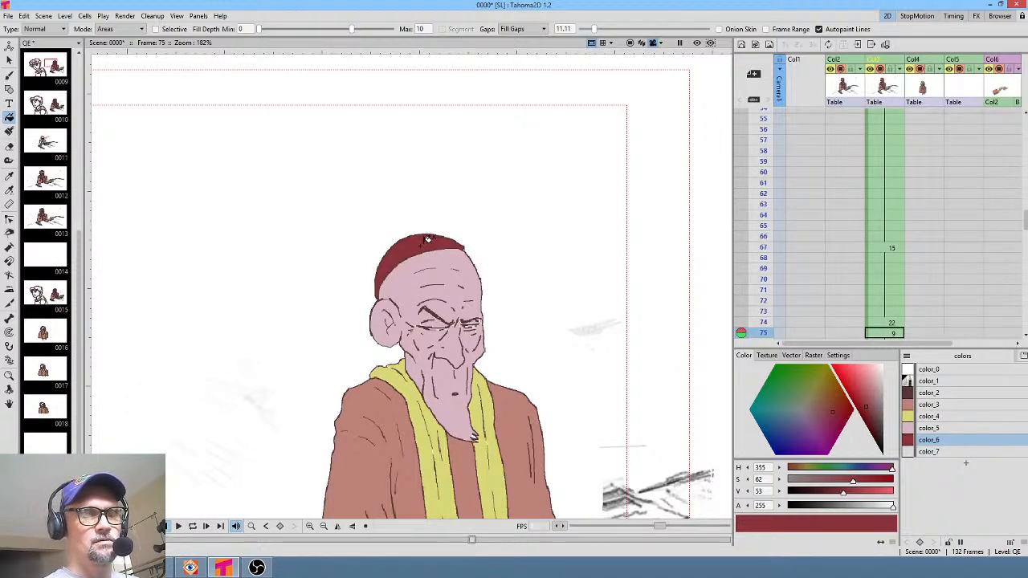
# Paint the whites of both narrowed eyes with color_7 in the QE drawing at frame 45, and go to frame 42
pyautogui.click(948, 452)
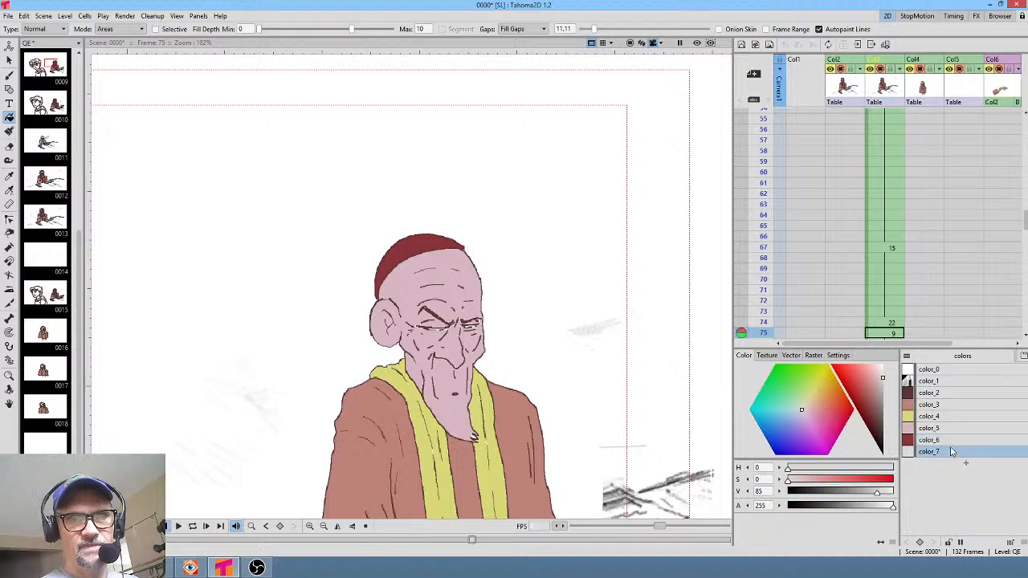
pyautogui.hotkey('shift', 'space')
pyautogui.moveTo(461, 347); pyautogui.dragTo(532, 254)
pyautogui.press(',')
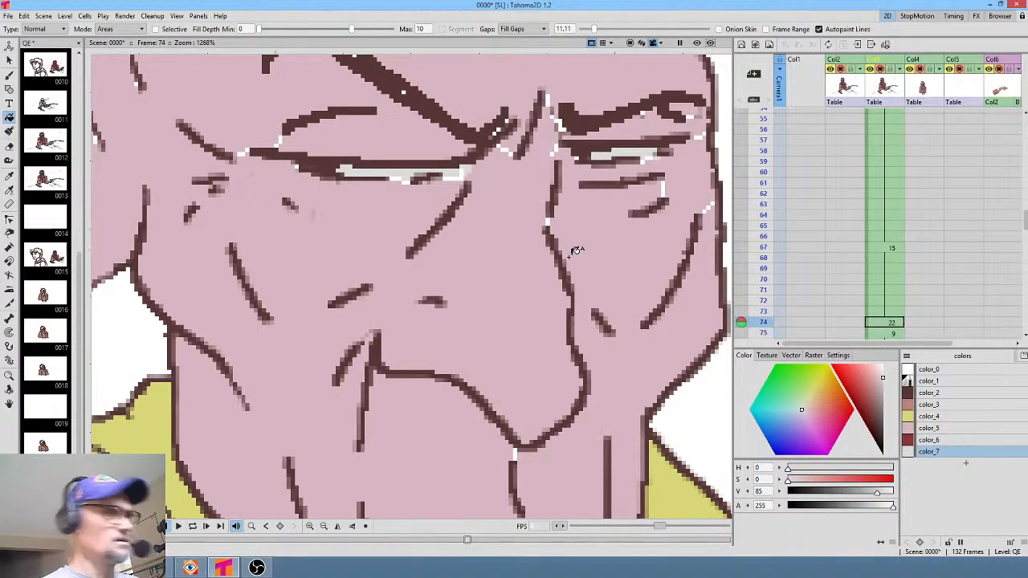
pyautogui.press(',')
pyautogui.press(',')
pyautogui.press(',')
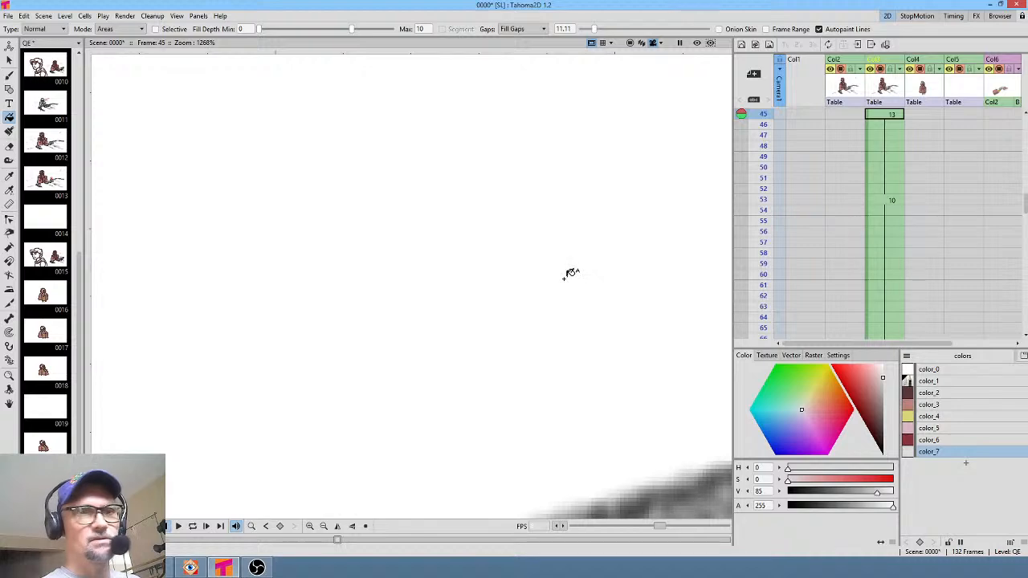
pyautogui.moveTo(626, 287); pyautogui.dragTo(149, 284)
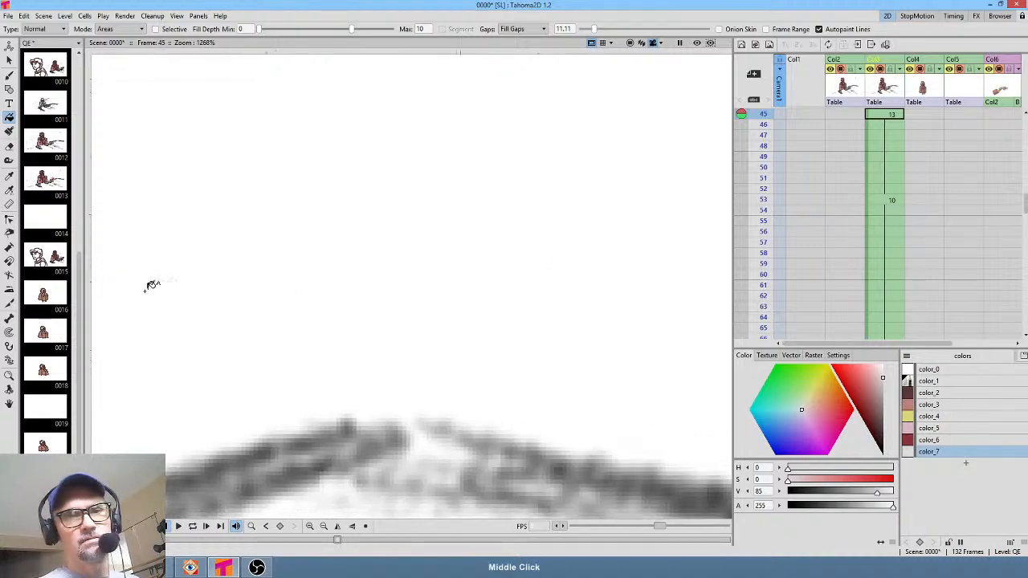
pyautogui.middleClick(490, 330)
pyautogui.hotkey('shift', 'space')
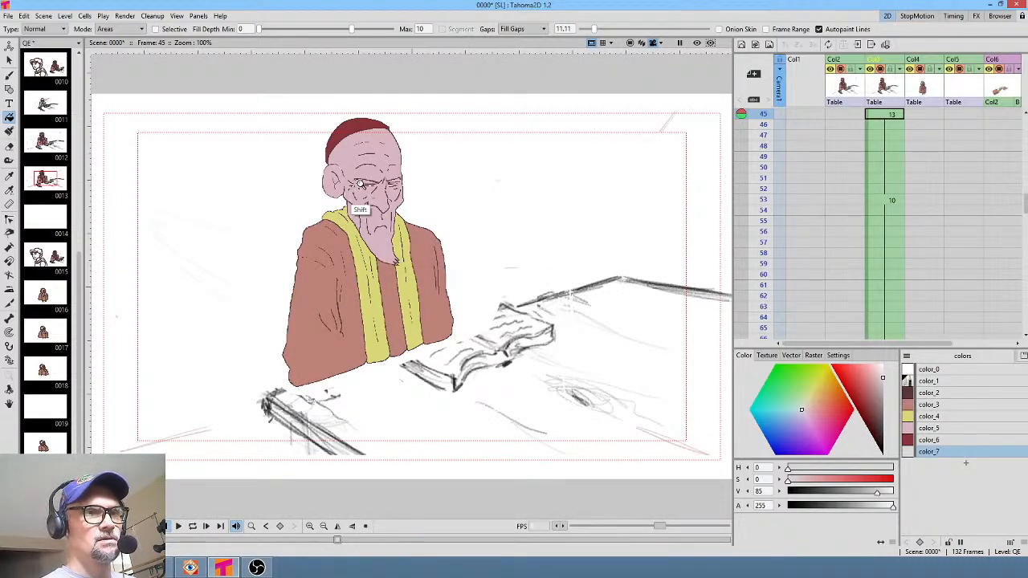
pyautogui.moveTo(354, 189); pyautogui.dragTo(525, 107)
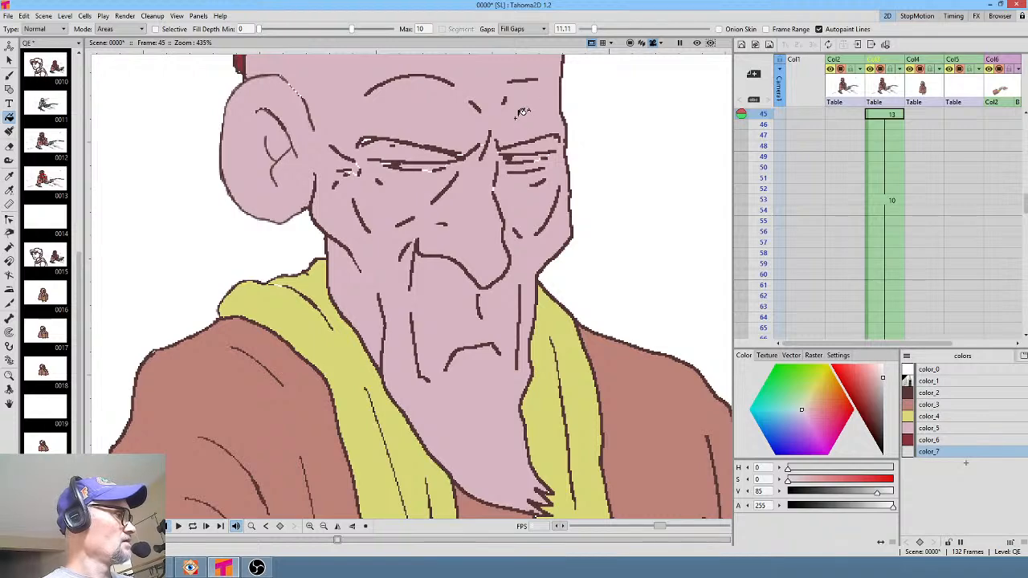
pyautogui.press('a')
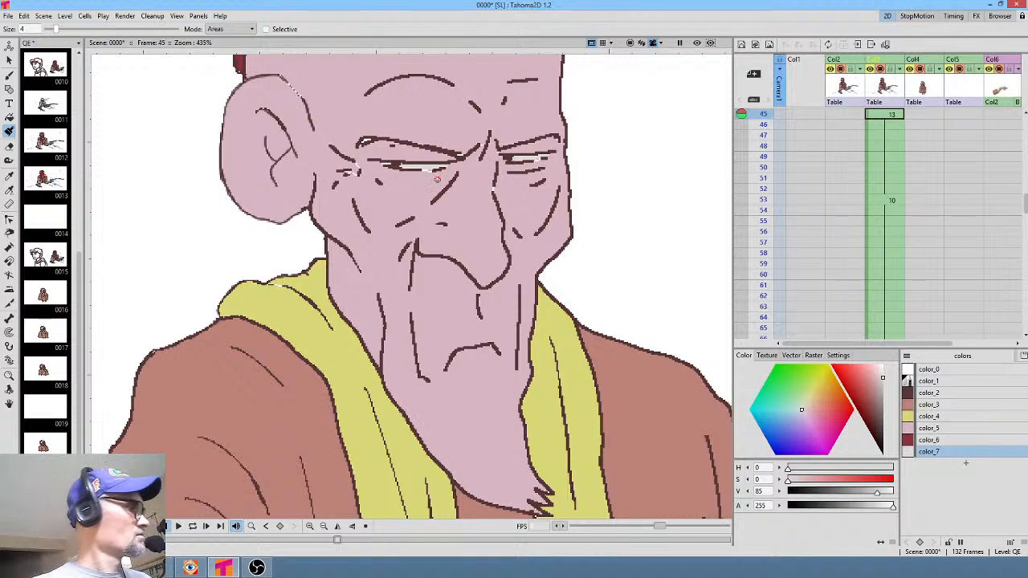
pyautogui.press(',')
pyautogui.press(',')
pyautogui.press(',')
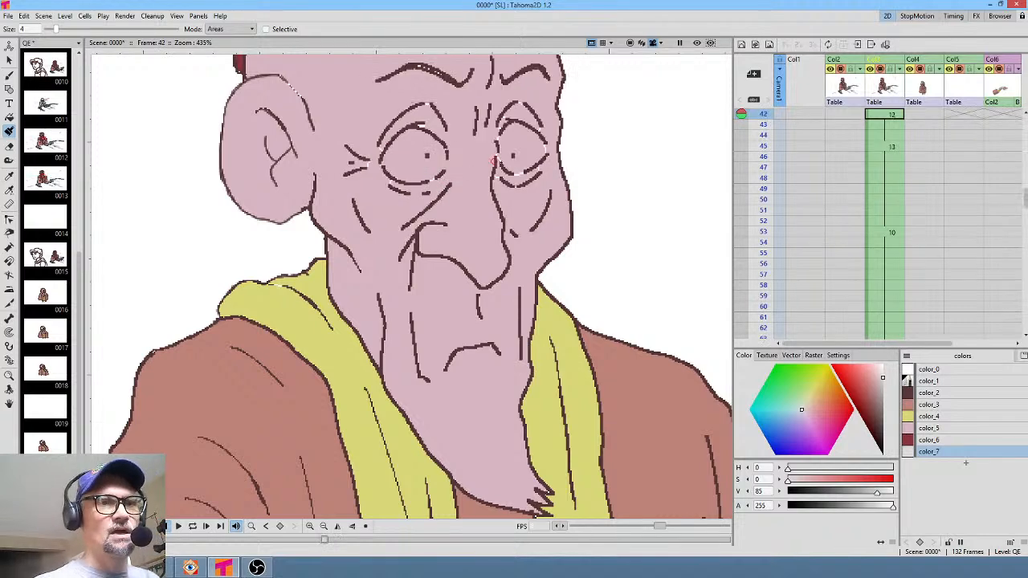
pyautogui.press('f')
pyautogui.click(411, 155)
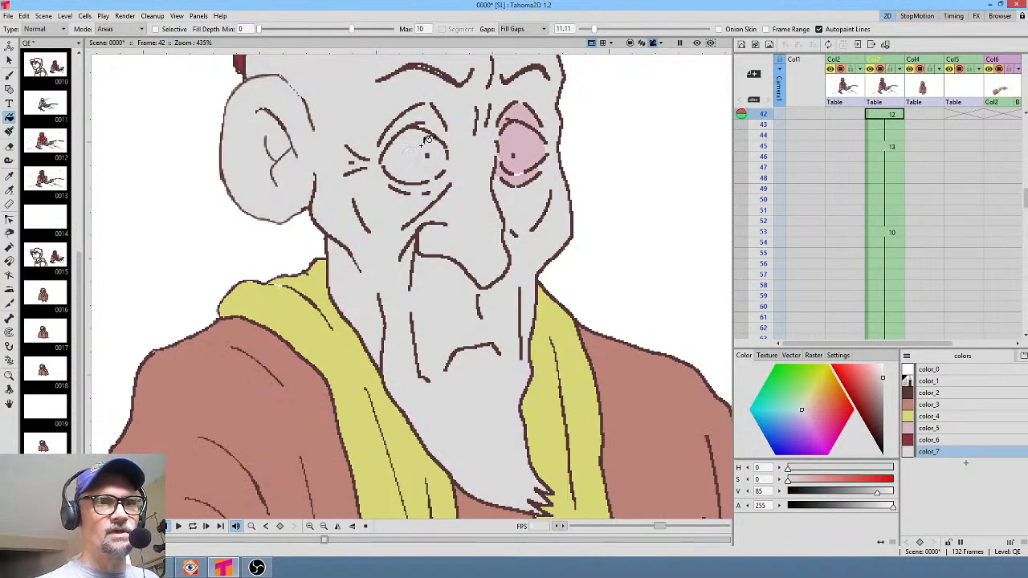
pyautogui.click(470, 163)
# Paint the whites of both wide-open eyes with color_7 at frame 42, outlining inside each eye before filling it and leaving the pupils dark
pyautogui.press('j')
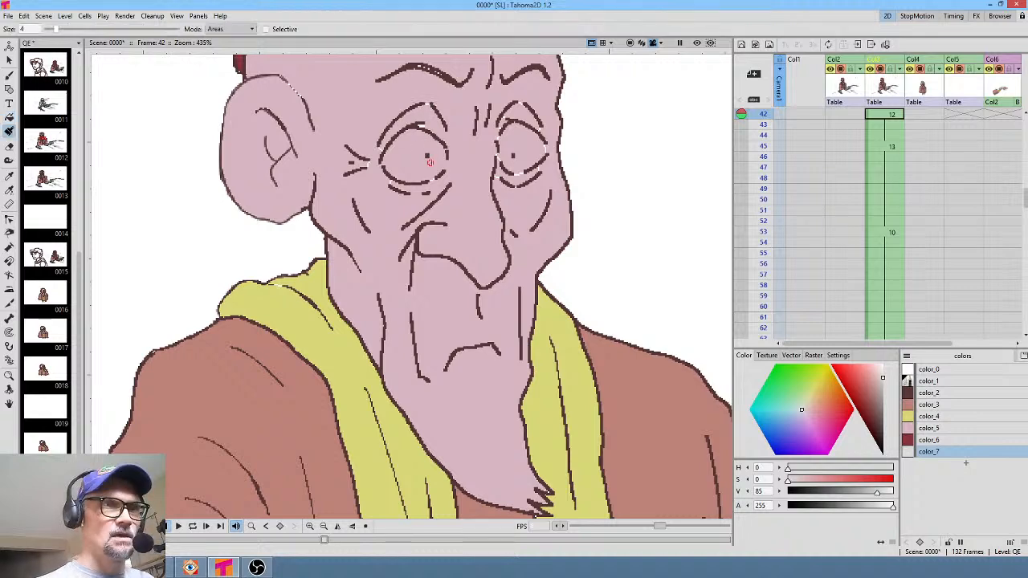
pyautogui.moveTo(436, 173)
pyautogui.mouseDown()
pyautogui.moveTo(438, 148)
pyautogui.moveTo(424, 132)
pyautogui.moveTo(410, 131)
pyautogui.moveTo(386, 158)
pyautogui.moveTo(398, 178)
pyautogui.moveTo(428, 177)
pyautogui.moveTo(434, 164)
pyautogui.mouseUp()
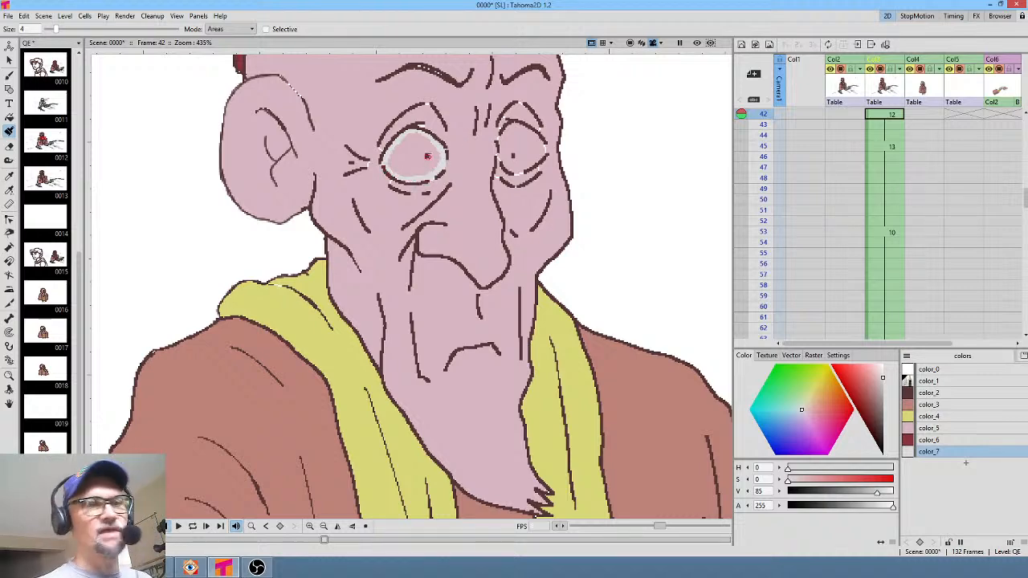
pyautogui.press('f')
pyautogui.click(413, 160)
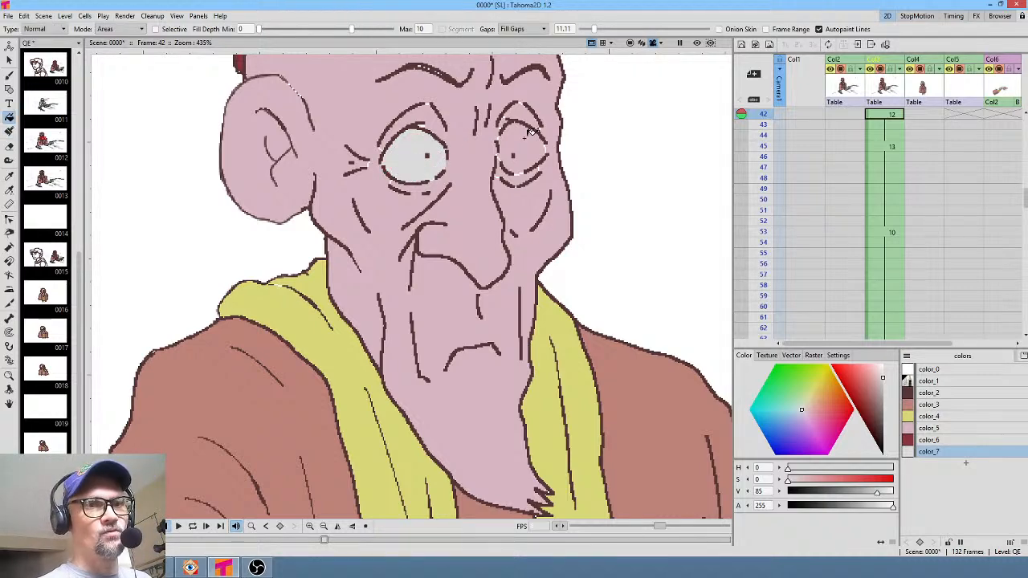
pyautogui.press('b')
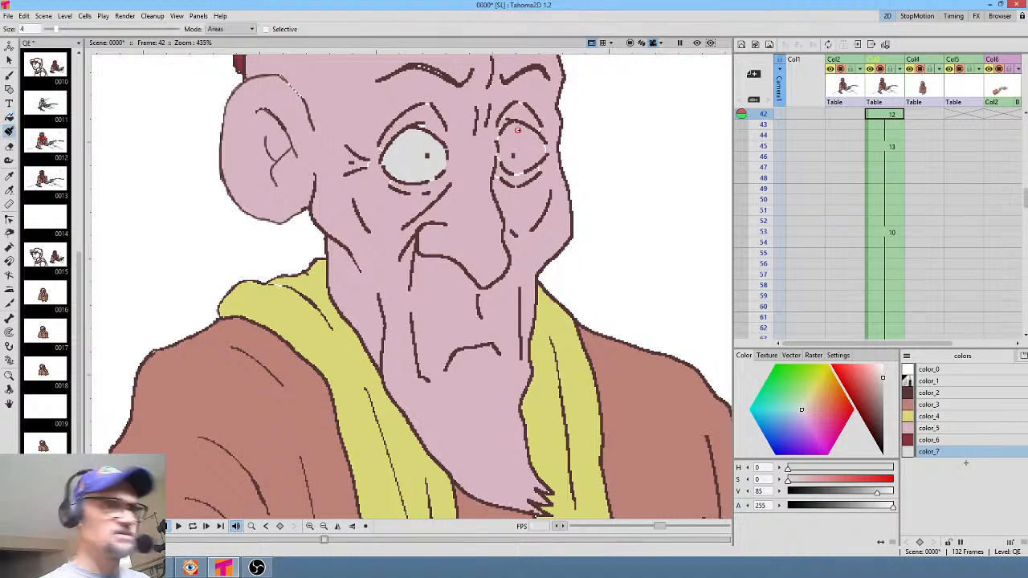
pyautogui.moveTo(522, 130)
pyautogui.mouseDown()
pyautogui.moveTo(512, 126)
pyautogui.moveTo(501, 143)
pyautogui.moveTo(511, 170)
pyautogui.moveTo(545, 151)
pyautogui.moveTo(514, 129)
pyautogui.mouseUp()
pyautogui.press('f')
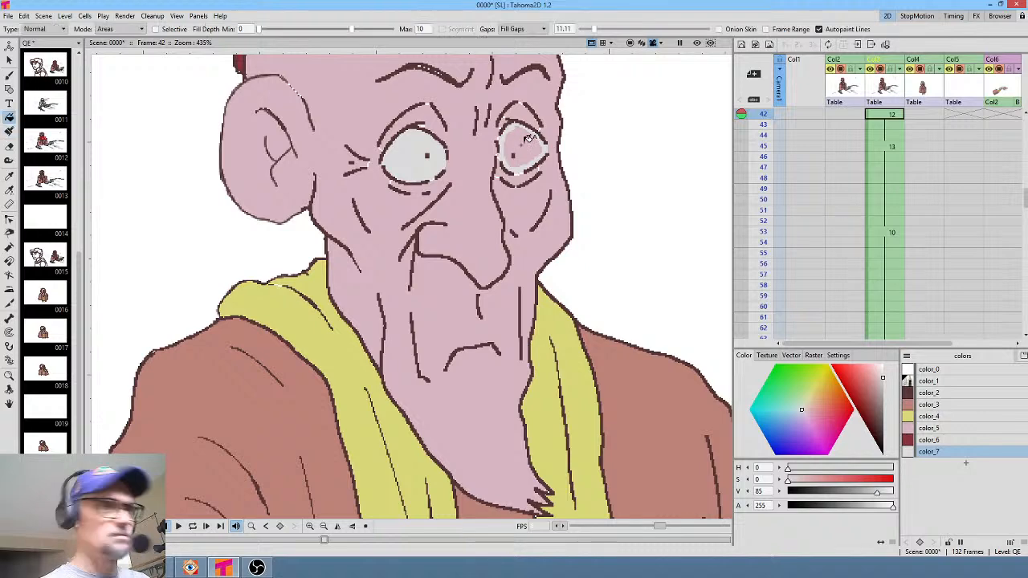
pyautogui.click(519, 146)
# Return to the QE drawing at frame 25 and add a new palette style, darkened to a grey with a V value of 75
pyautogui.hotkey('shift', ',')
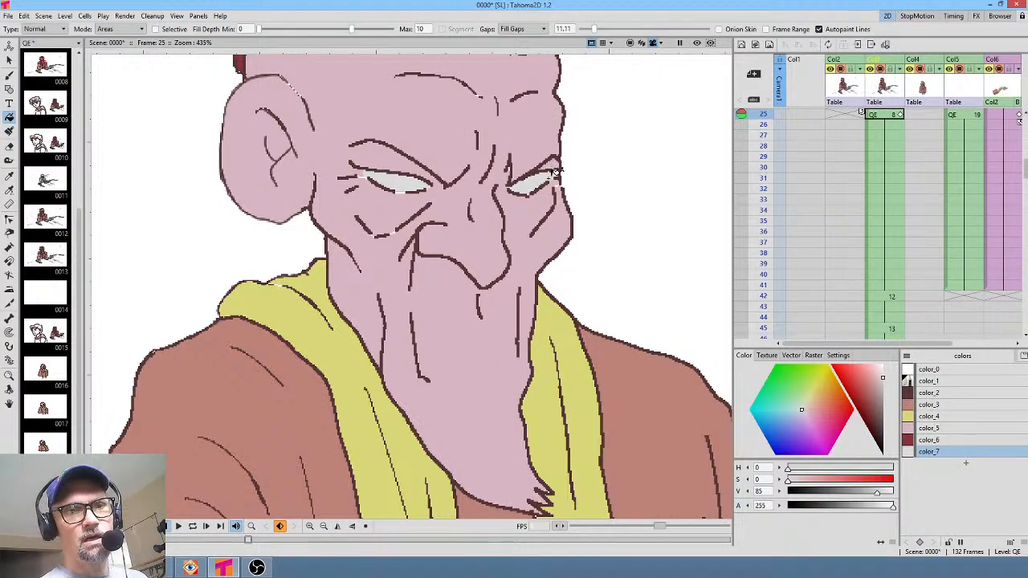
pyautogui.scroll(2, 902, 202)
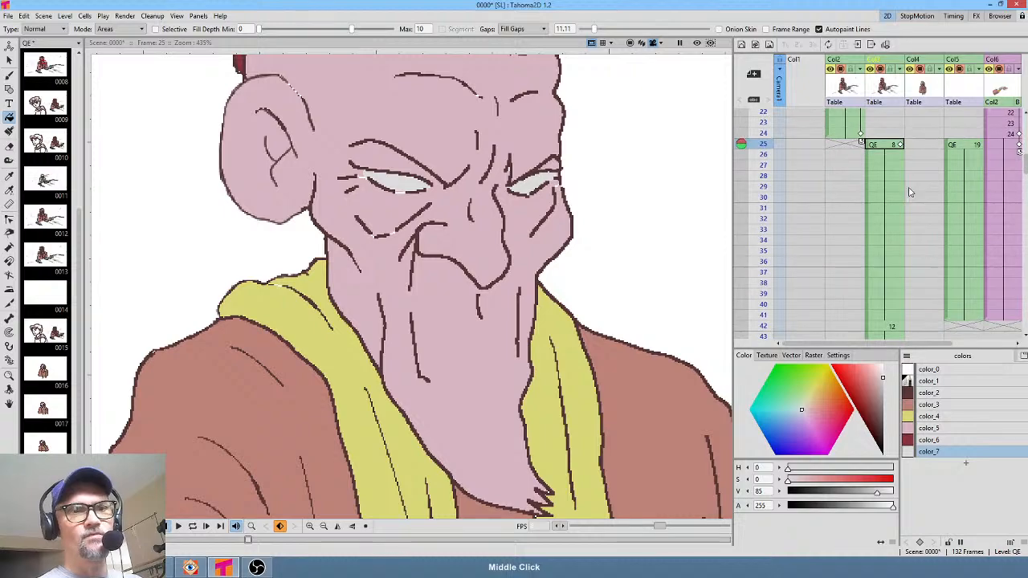
pyautogui.scroll(-6, 534, 239)
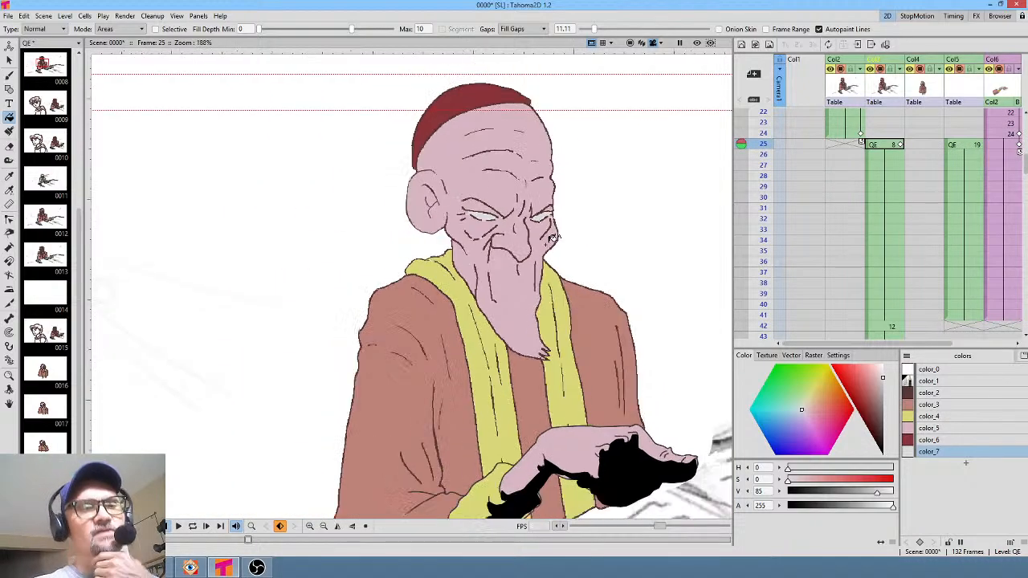
pyautogui.scroll(4, 553, 235)
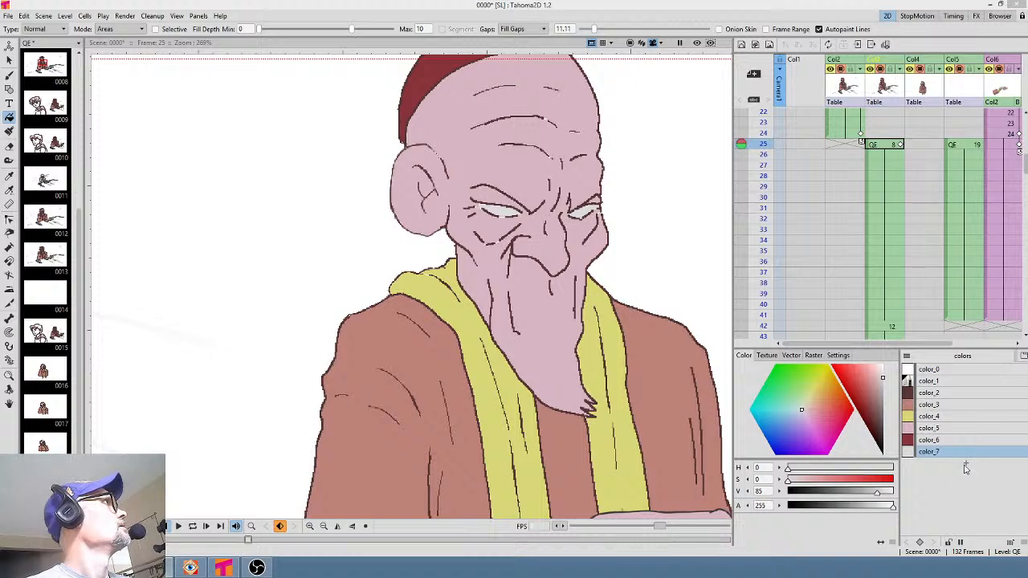
pyautogui.click(967, 468)
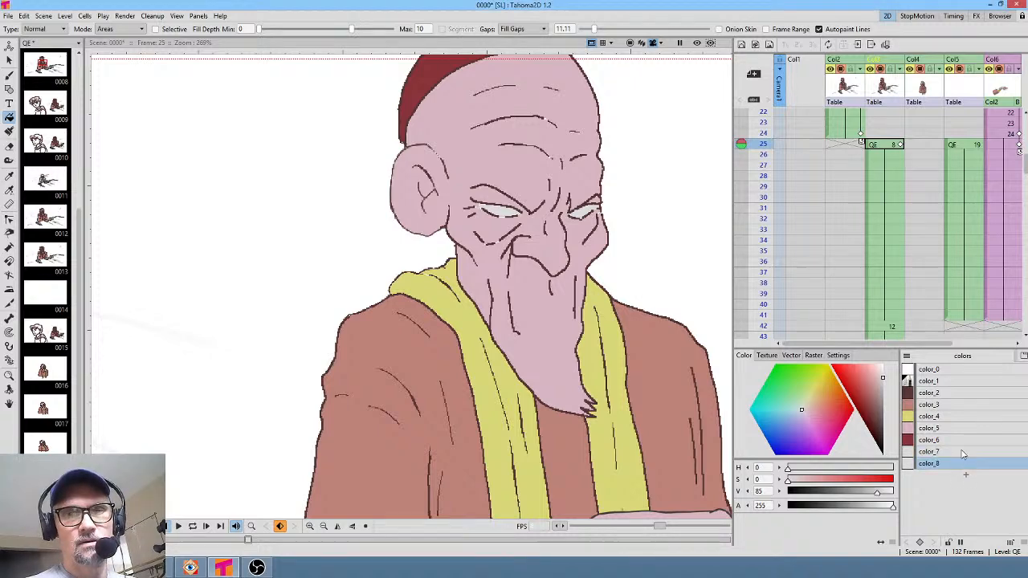
pyautogui.click(883, 384)
pyautogui.moveTo(886, 389); pyautogui.dragTo(889, 378)
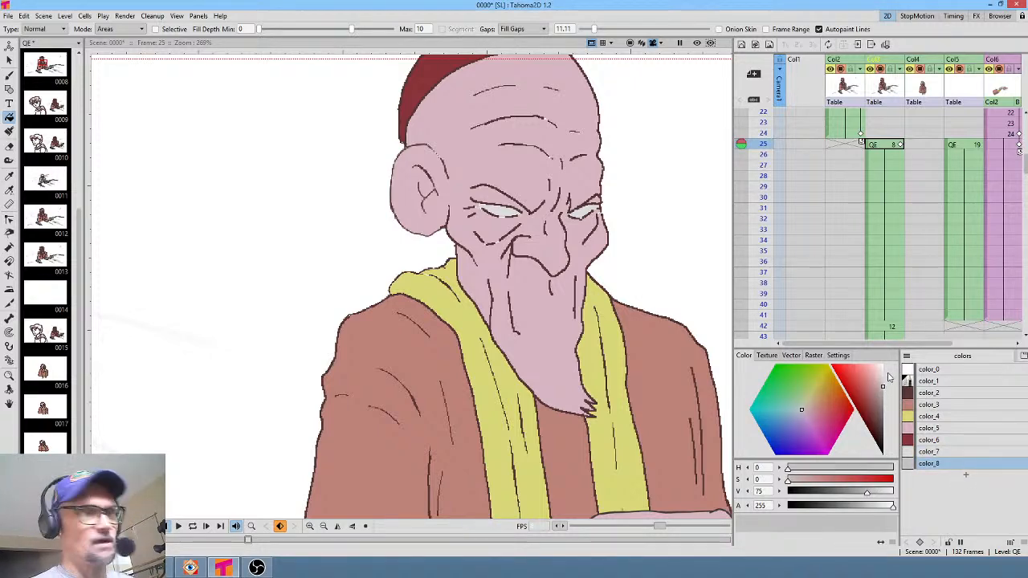
pyautogui.press('k')
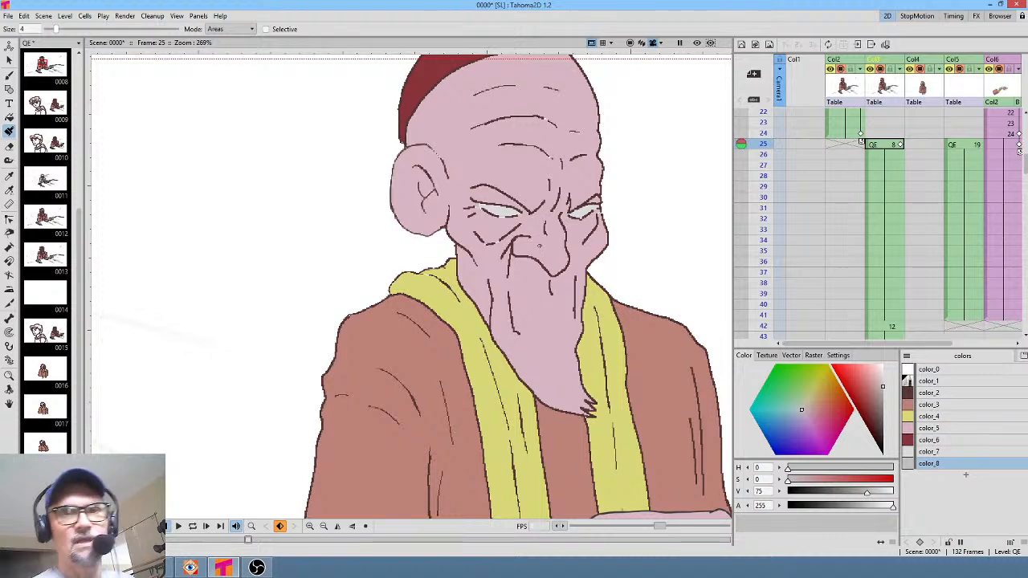
# Examine which parts of the QE drawings at frames 90, 91, 98 and 99 of Col4 are still uncolored
pyautogui.scroll(-15, 913, 320)
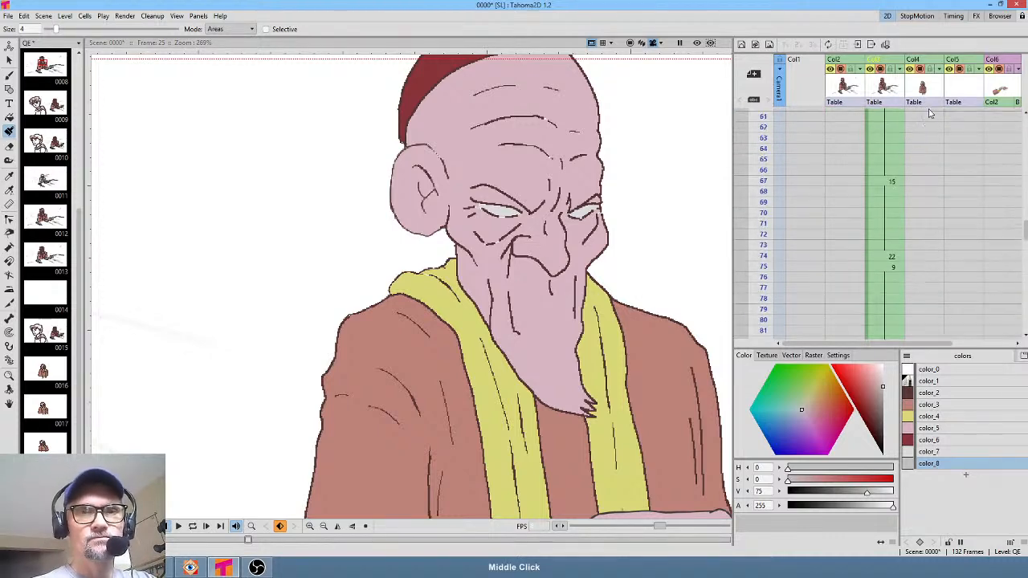
pyautogui.scroll(-4, 941, 253)
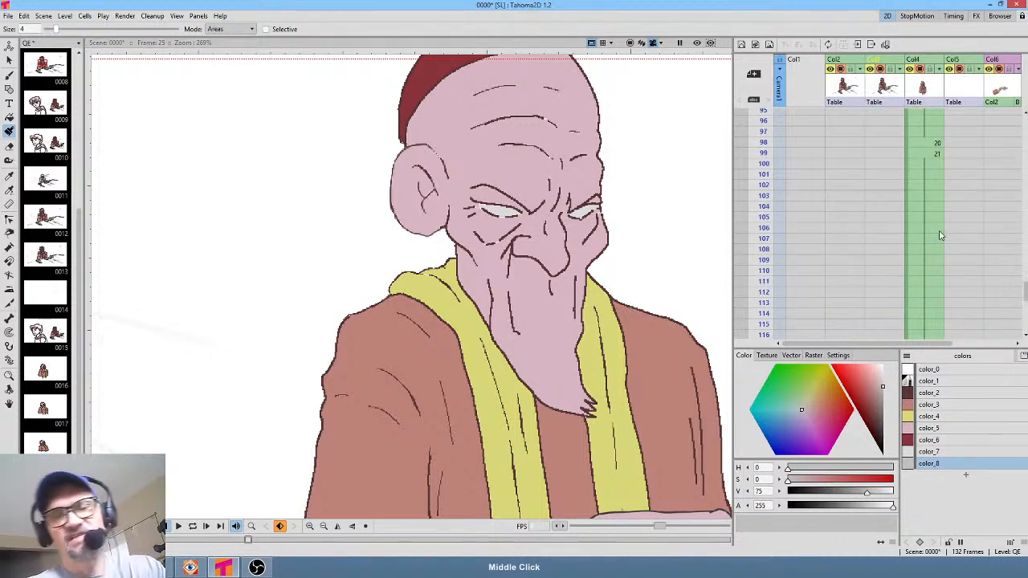
pyautogui.scroll(-2, 936, 229)
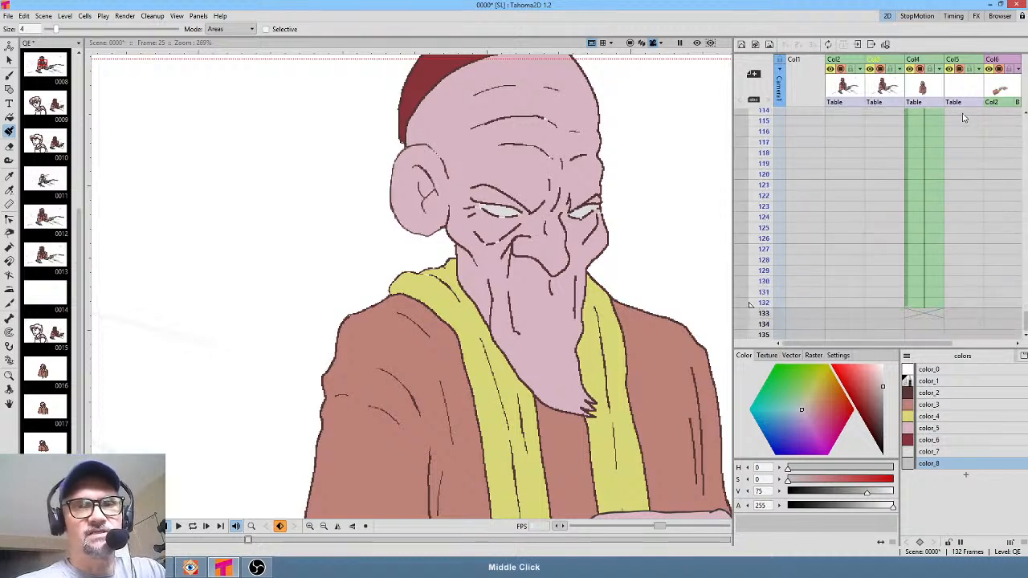
pyautogui.scroll(5, 929, 222)
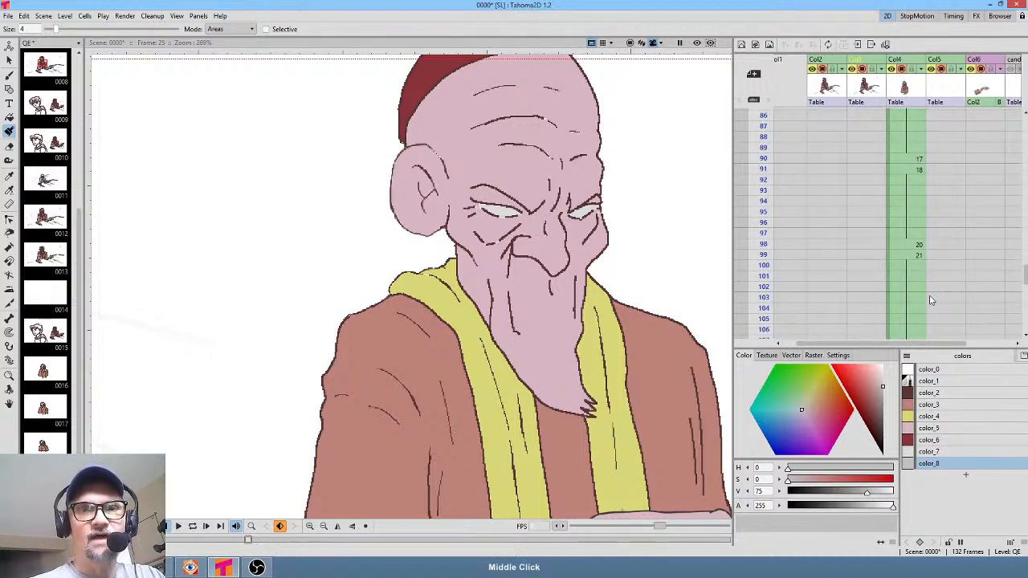
pyautogui.click(909, 254)
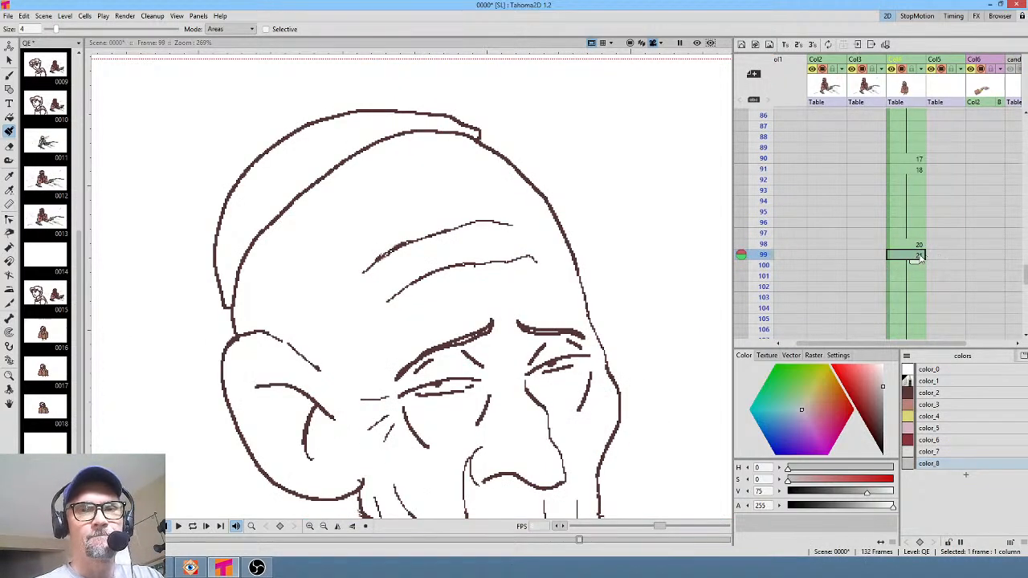
pyautogui.click(918, 245)
pyautogui.click(918, 169)
pyautogui.click(917, 159)
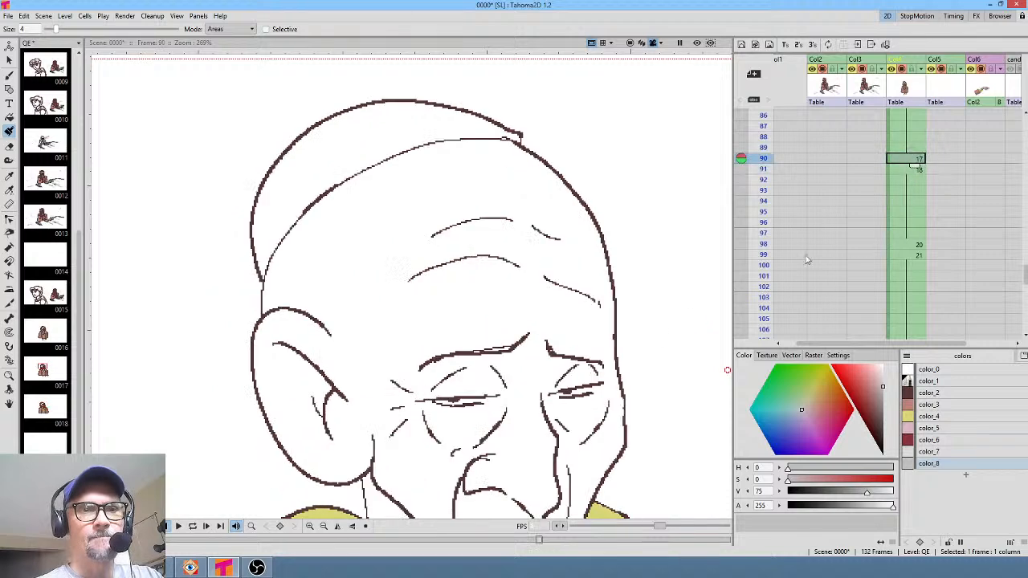
pyautogui.moveTo(610, 354); pyautogui.dragTo(597, 206)
pyautogui.scroll(5, 916, 225)
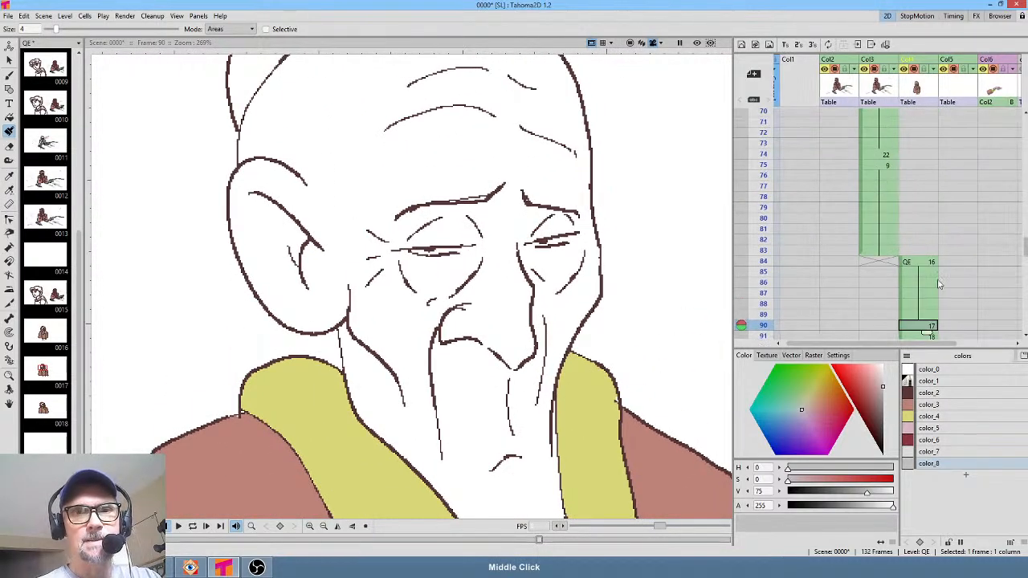
# Paint the old man's beard with color_8 in the Col3 drawing at frame 75, and set that style's V value to 77
pyautogui.click(922, 262)
pyautogui.click(879, 165)
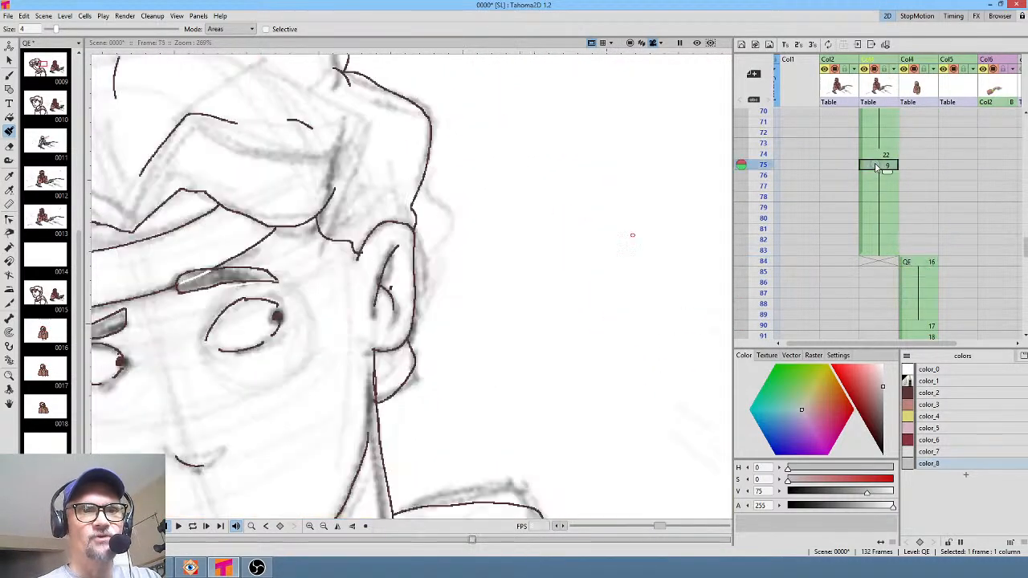
pyautogui.moveTo(638, 317); pyautogui.dragTo(303, 303)
pyautogui.moveTo(567, 328); pyautogui.dragTo(354, 291)
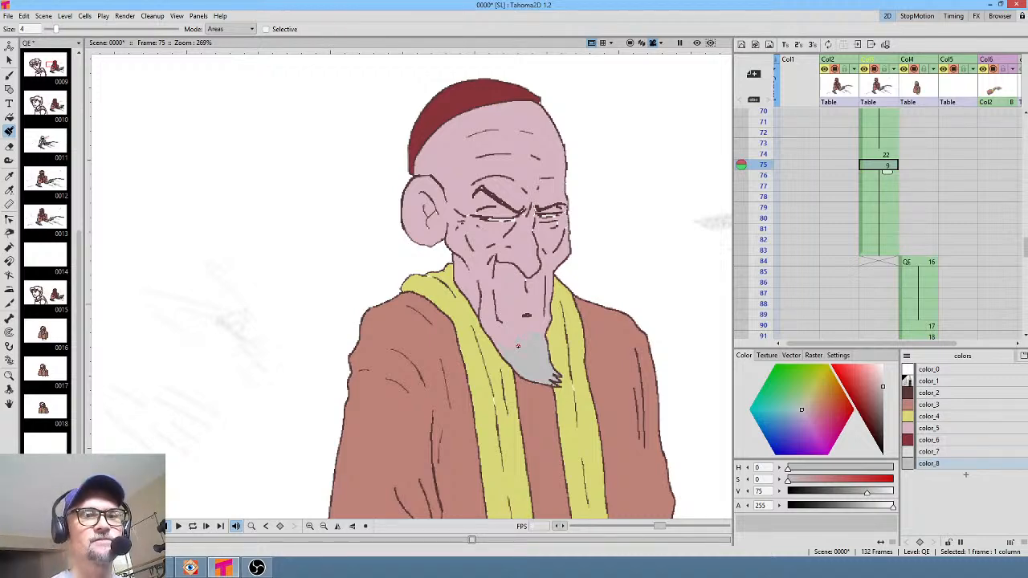
pyautogui.click(883, 385)
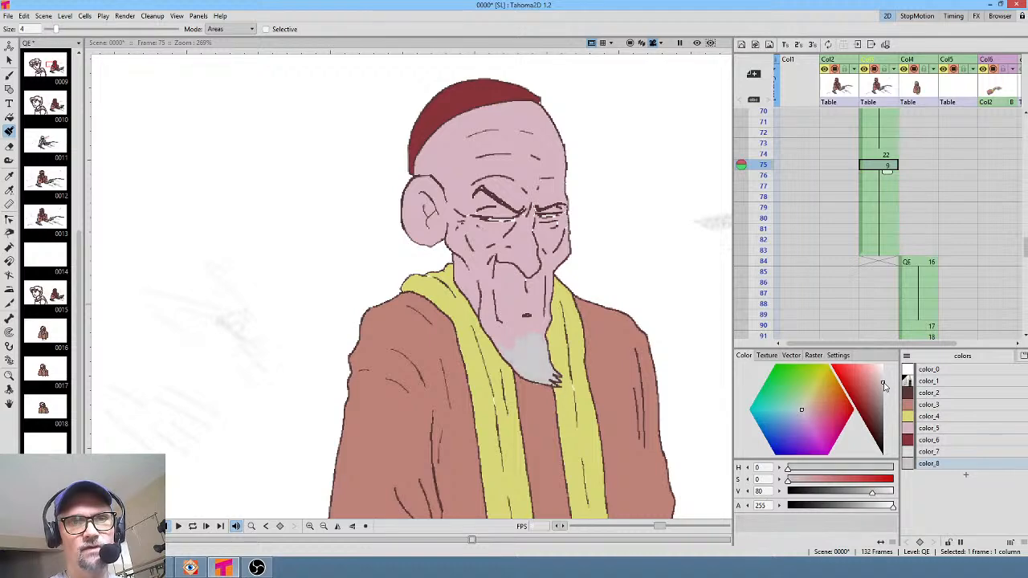
pyautogui.moveTo(884, 386); pyautogui.dragTo(884, 388)
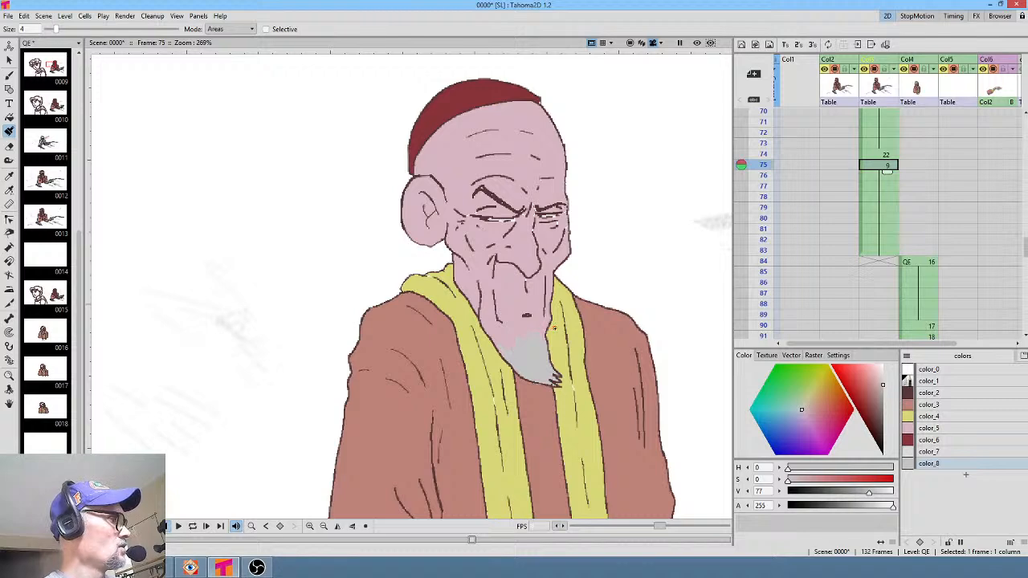
# Select the grey beard area at frame 75 freehand and copy it into the drawings at frames 74, 67 and 53
pyautogui.press('s')
pyautogui.moveTo(565, 332)
pyautogui.mouseDown()
pyautogui.moveTo(499, 336)
pyautogui.moveTo(488, 383)
pyautogui.moveTo(566, 410)
pyautogui.moveTo(568, 329)
pyautogui.mouseUp()
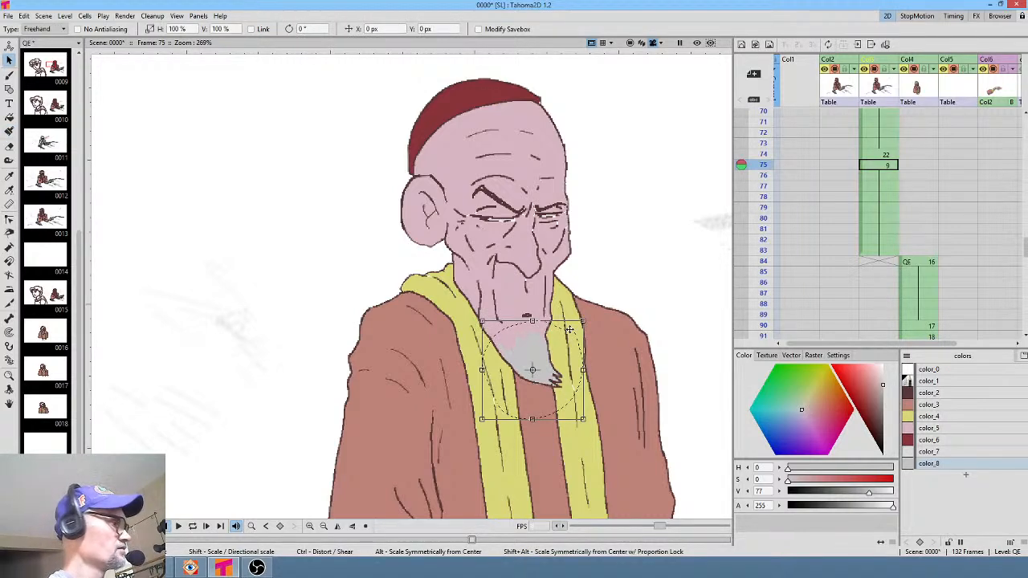
pyautogui.press(',')
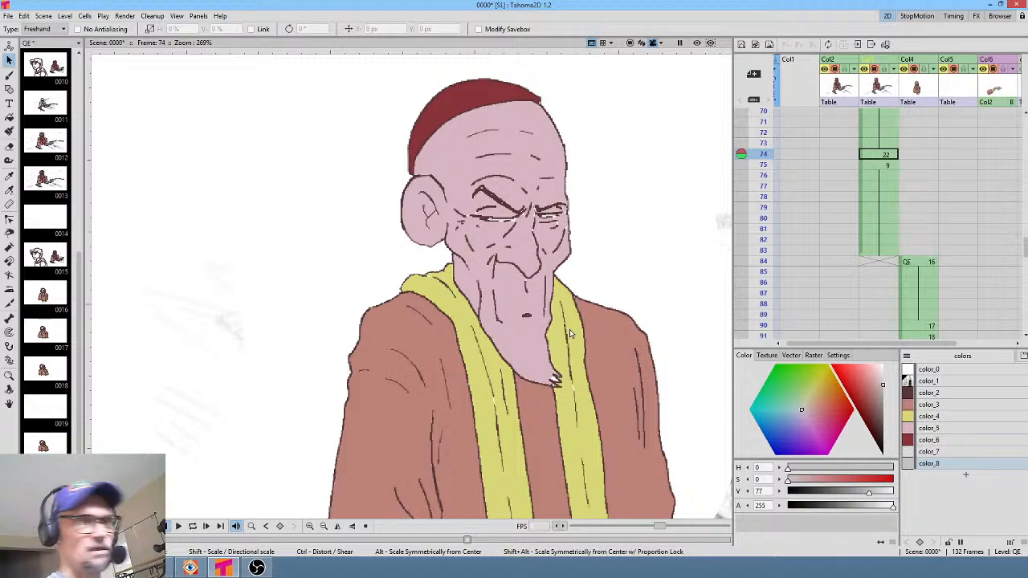
pyautogui.hotkey('ctrl', 'v')
pyautogui.hotkey('ctrl', ',')
pyautogui.hotkey('ctrl', 'v')
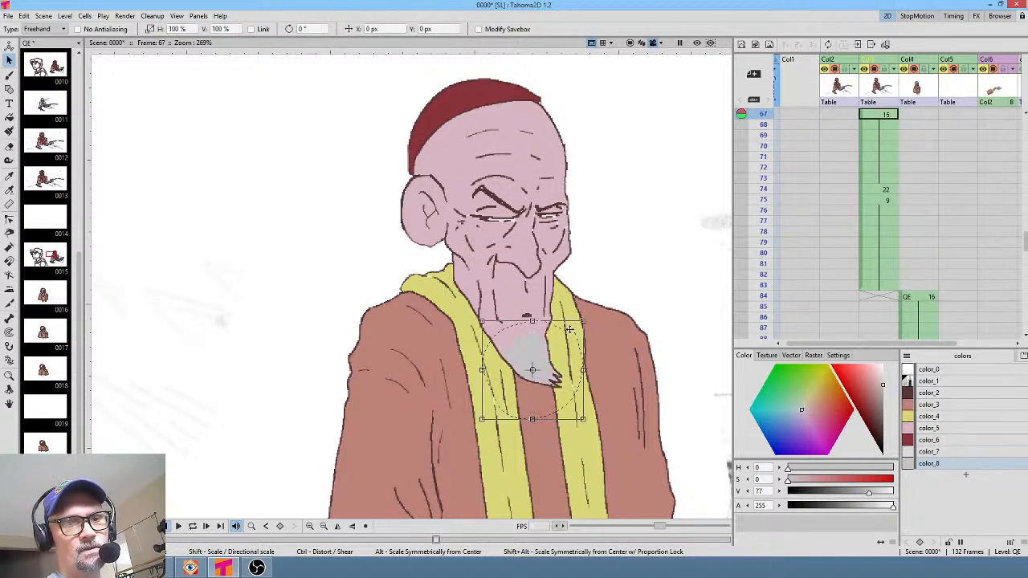
pyautogui.press(',')
pyautogui.hotkey('ctrl', 'v')
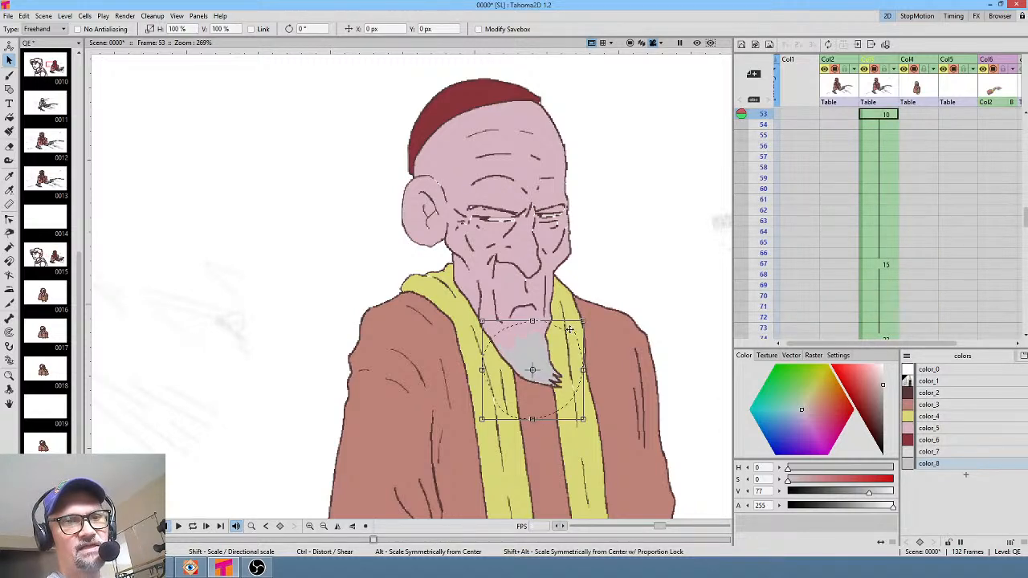
# Color the beard at frame 45 with color_8, painting a ragged upper edge across the chin and filling the area below it
pyautogui.press(',')
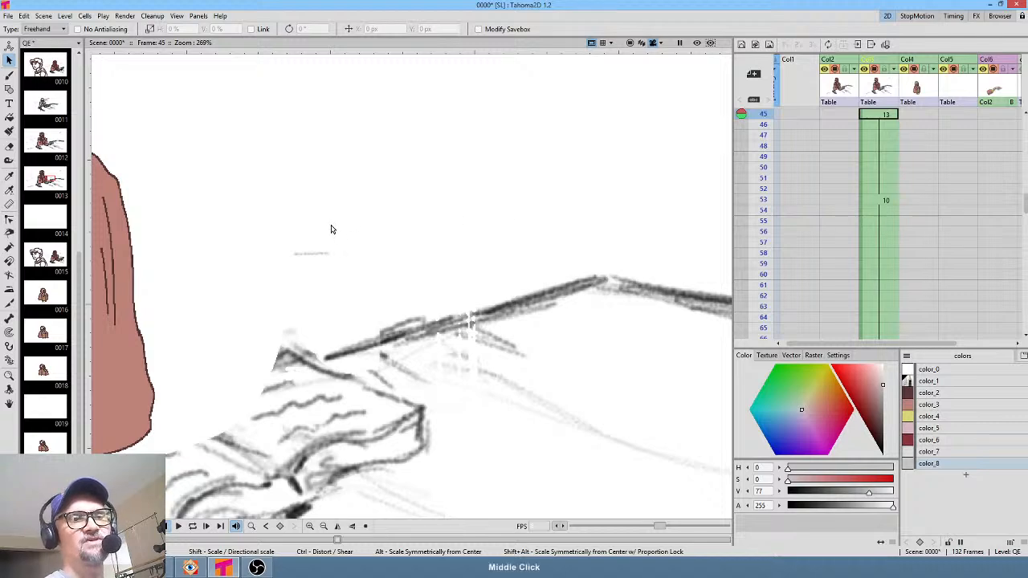
pyautogui.moveTo(331, 225); pyautogui.dragTo(652, 271)
pyautogui.moveTo(498, 268); pyautogui.dragTo(567, 361)
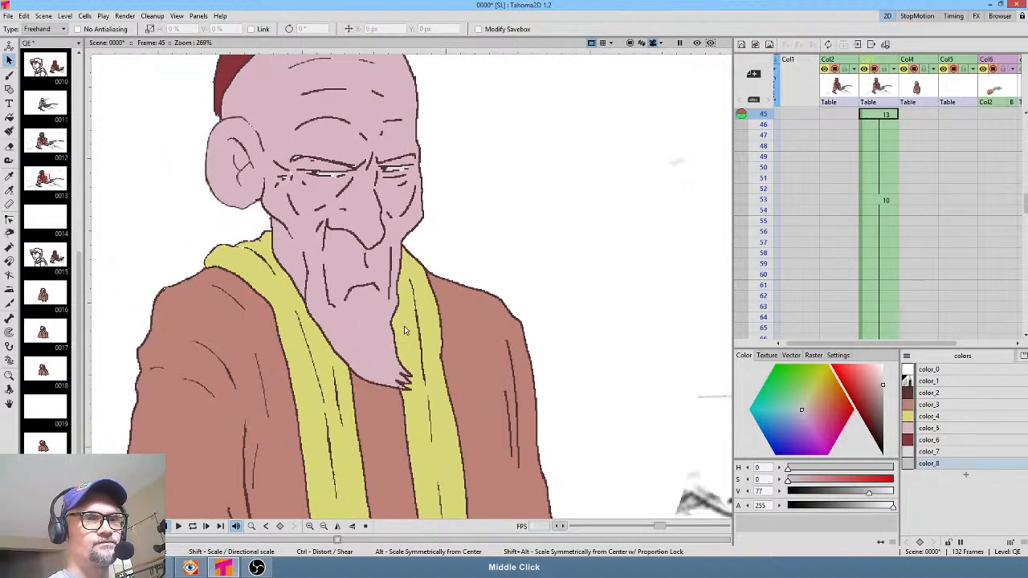
pyautogui.press('f')
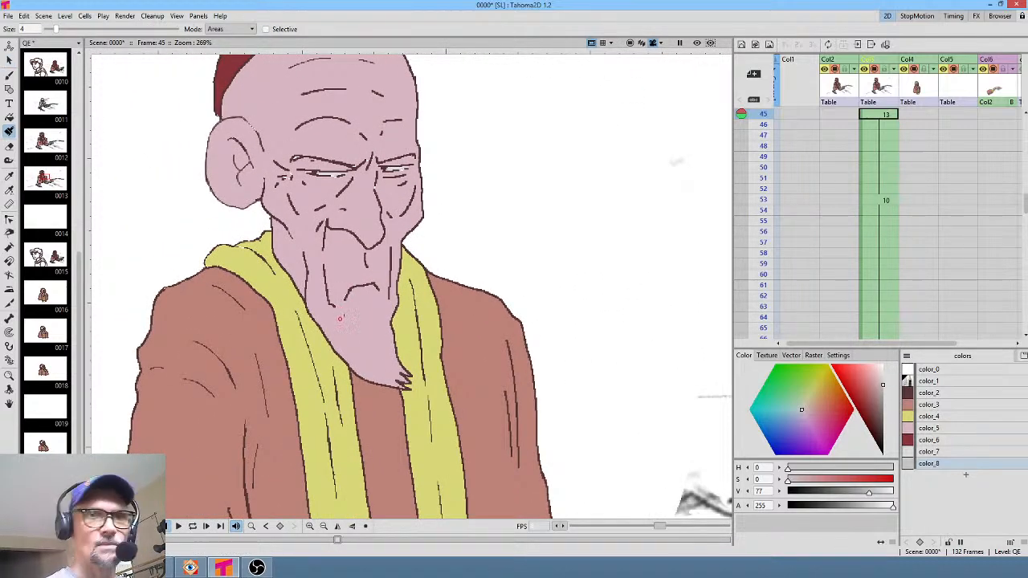
pyautogui.moveTo(901, 183); pyautogui.dragTo(906, 286)
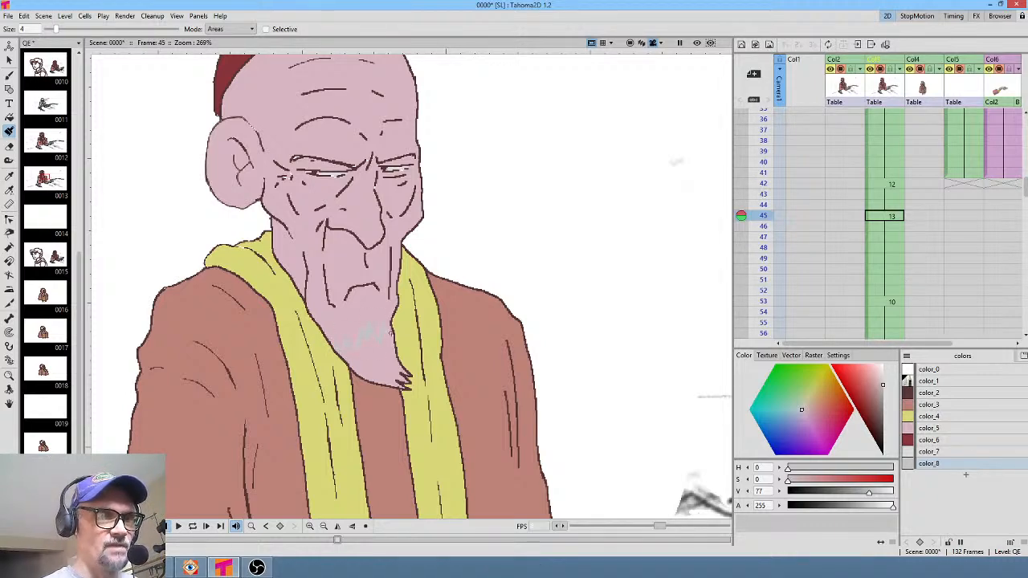
pyautogui.press('f')
pyautogui.click(397, 343)
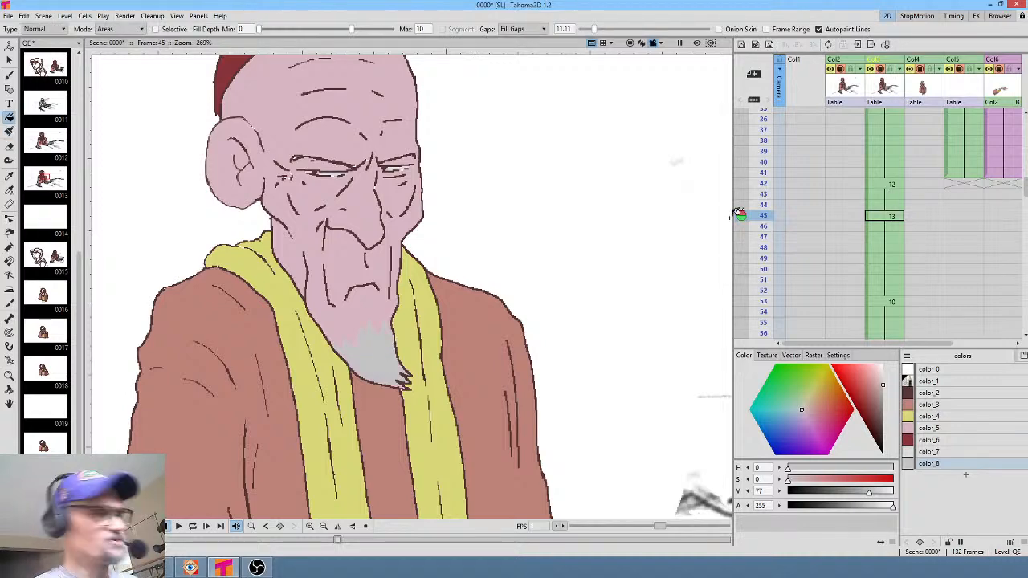
# Select the grey beard area at frame 45 freehand and copy it into the drawing at frame 25
pyautogui.press('s')
pyautogui.moveTo(404, 312)
pyautogui.mouseDown()
pyautogui.moveTo(326, 315)
pyautogui.moveTo(411, 319)
pyautogui.mouseUp()
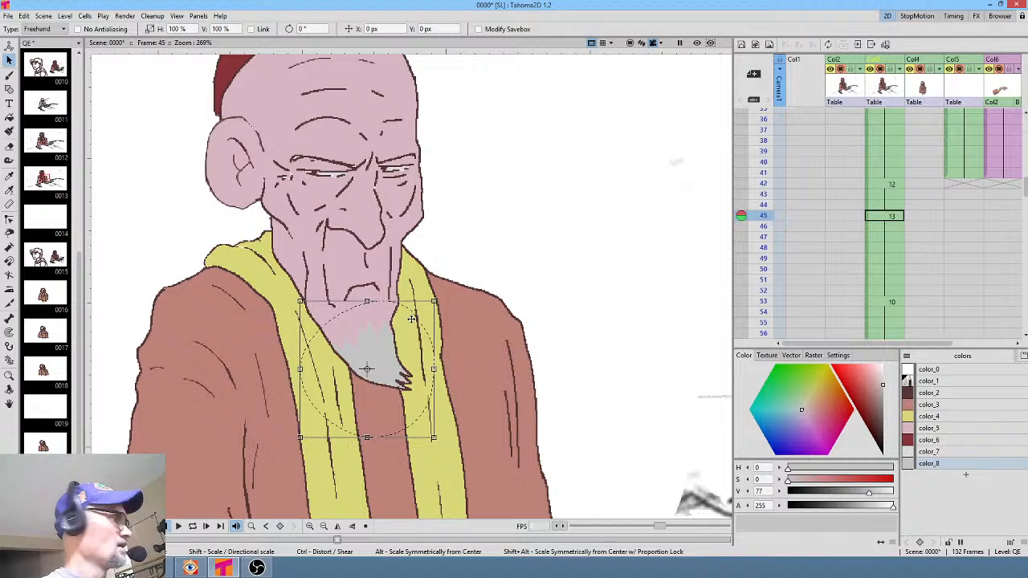
pyautogui.press(',')
pyautogui.press(',')
pyautogui.press(',')
pyautogui.press(',')
pyautogui.press(',')
pyautogui.press(',')
pyautogui.press(',')
pyautogui.press(',')
pyautogui.press(',')
pyautogui.press(',')
pyautogui.press(',')
pyautogui.press(',')
pyautogui.press(',')
pyautogui.press(',')
pyautogui.press(',')
pyautogui.press(',')
pyautogui.press(',')
pyautogui.press(',')
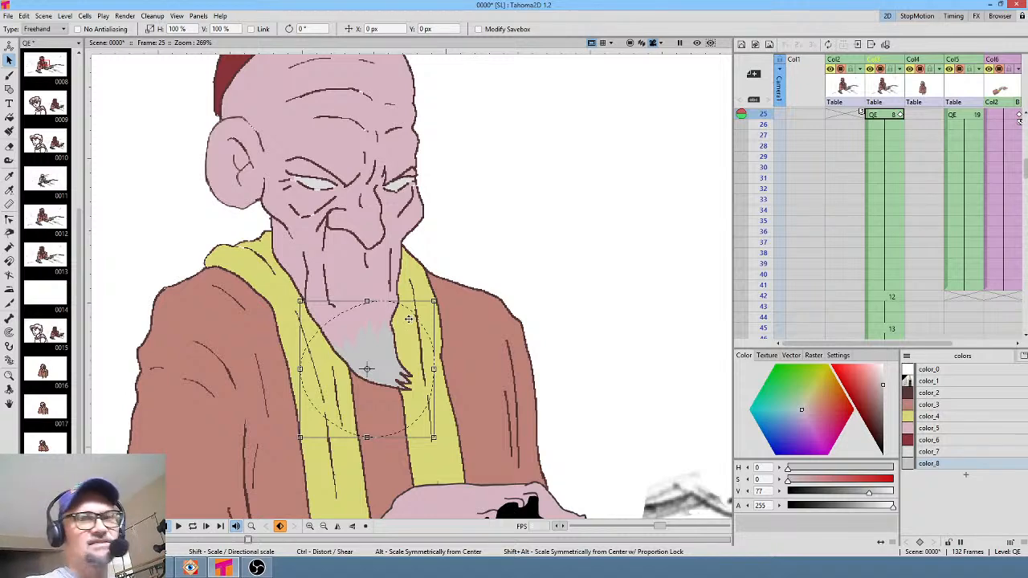
# Examine the beard coloring in the Col2 and Col3 drawings from frame 24 through frame 68
pyautogui.scroll(3, 858, 135)
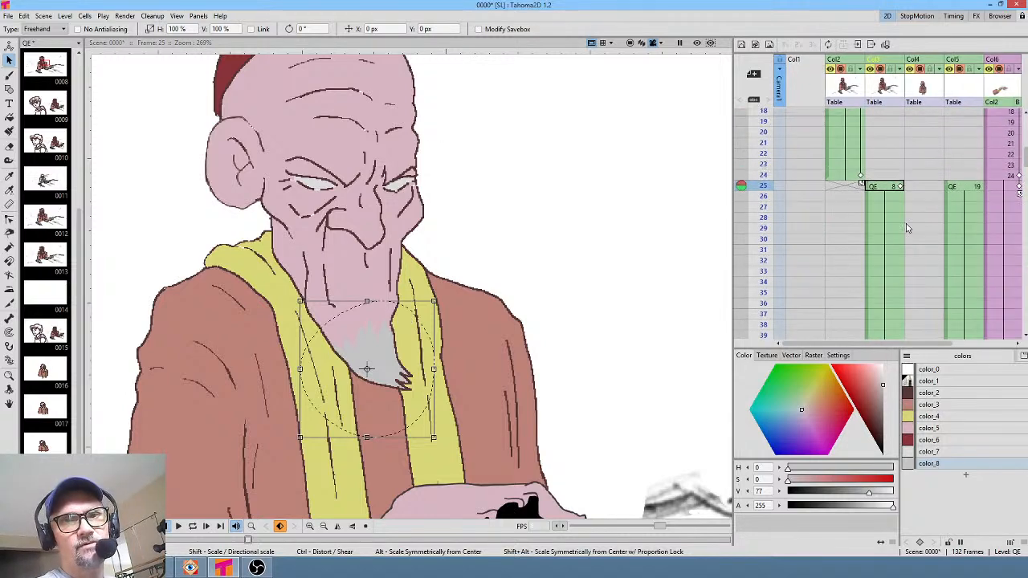
pyautogui.click(845, 186)
pyautogui.scroll(-4, 336, 233)
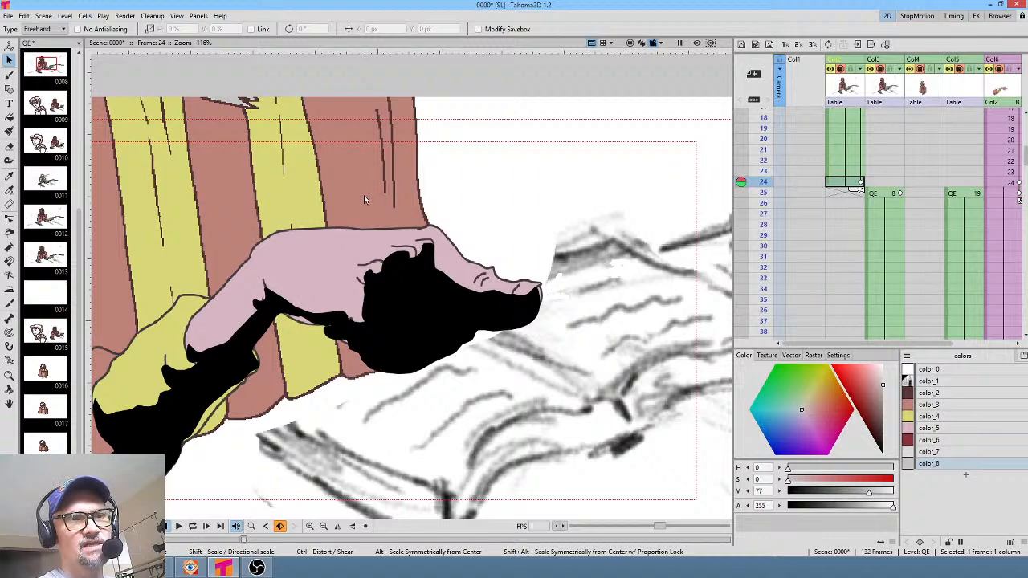
pyautogui.click(884, 193)
pyautogui.scroll(3, 333, 241)
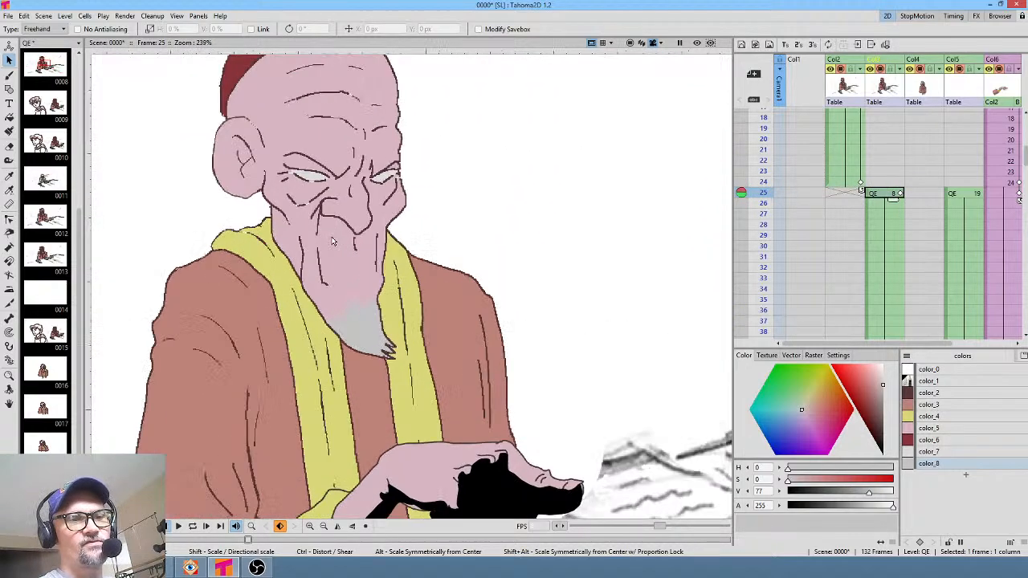
pyautogui.scroll(1, 333, 241)
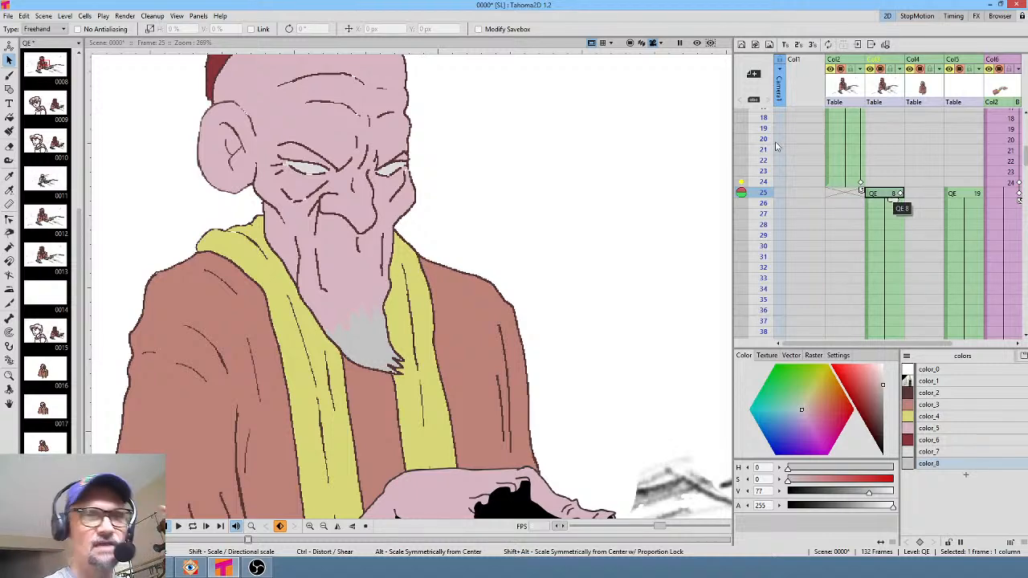
pyautogui.moveTo(759, 141); pyautogui.dragTo(759, 194)
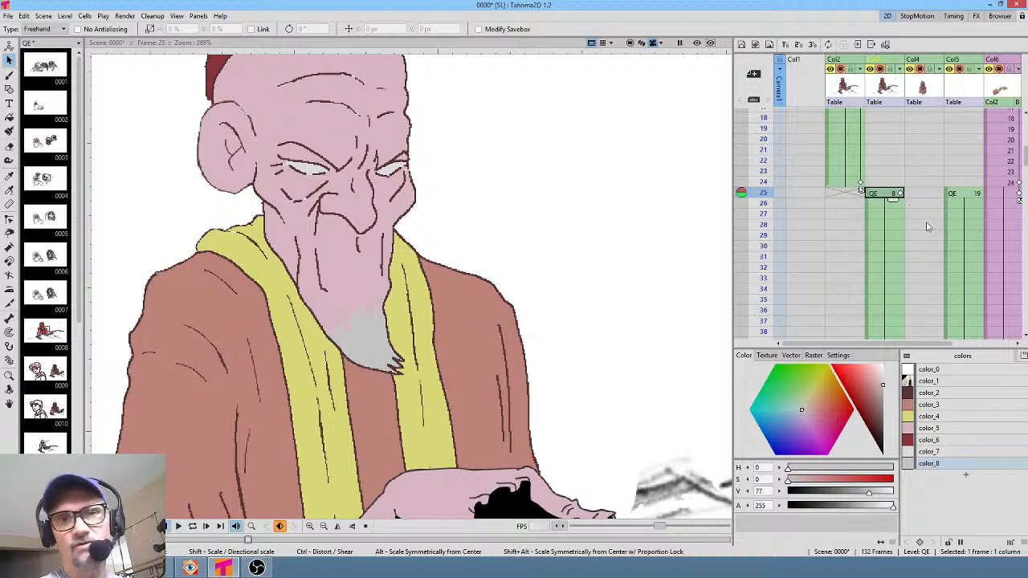
pyautogui.moveTo(926, 224); pyautogui.dragTo(915, 201)
pyautogui.moveTo(763, 163); pyautogui.dragTo(758, 223)
pyautogui.scroll(-5, 483, 297)
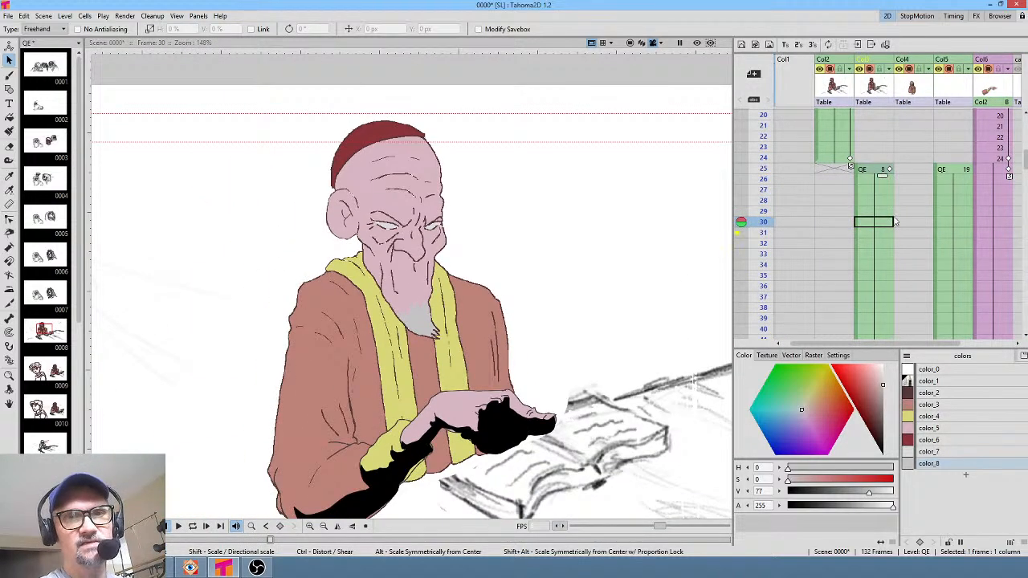
pyautogui.scroll(-3, 910, 236)
pyautogui.moveTo(762, 134); pyautogui.dragTo(762, 256)
pyautogui.scroll(-1, 889, 194)
pyautogui.scroll(-2, 889, 195)
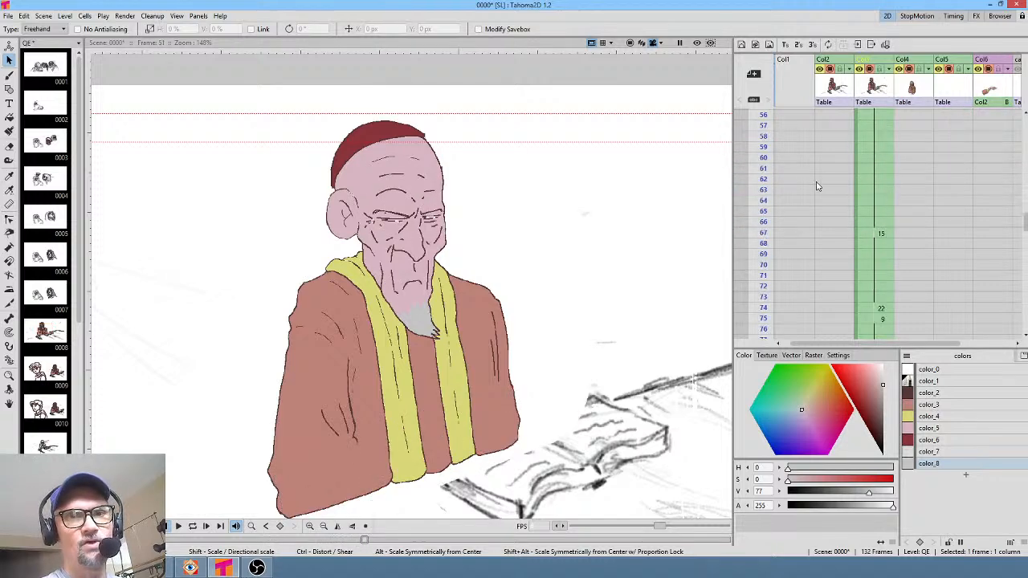
pyautogui.moveTo(763, 169)
pyautogui.mouseDown()
pyautogui.moveTo(763, 277)
pyautogui.moveTo(767, 245)
pyautogui.mouseUp()
pyautogui.scroll(-2, 526, 231)
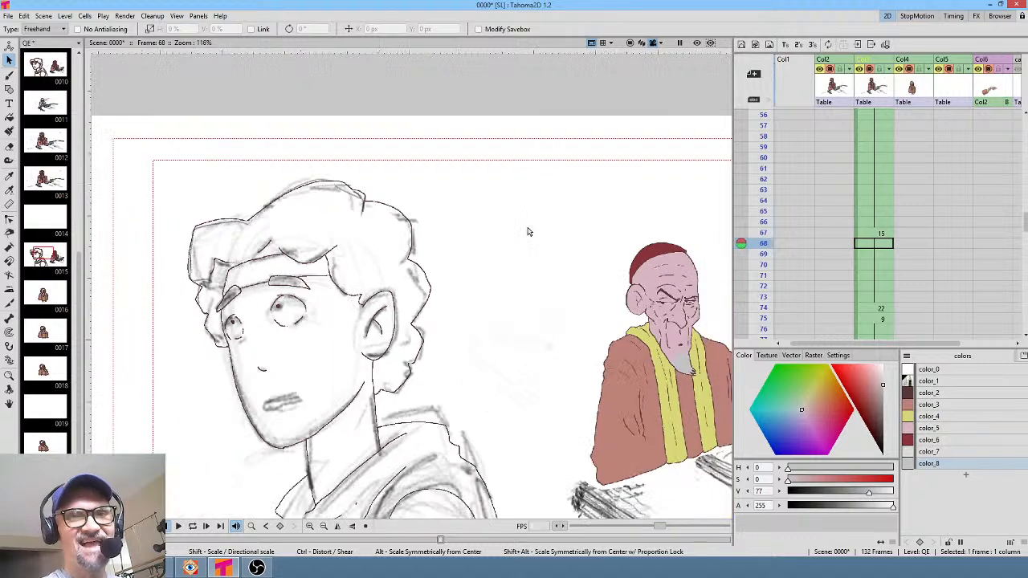
pyautogui.scroll(-2, 879, 249)
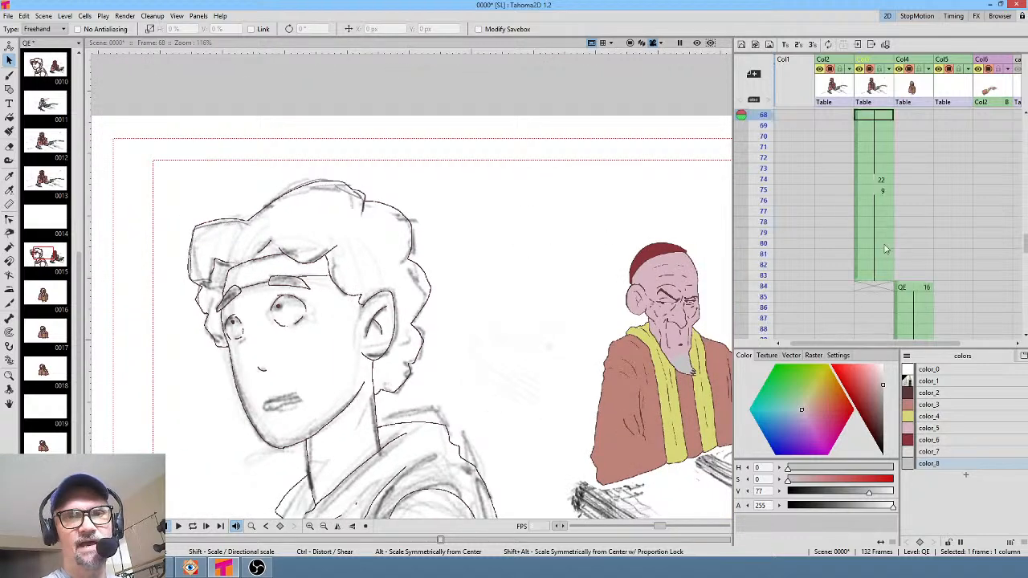
# Go to the QE drawing at frame 84 in Col4 and review the columns and level drawings for missing color
pyautogui.click(874, 276)
pyautogui.click(915, 288)
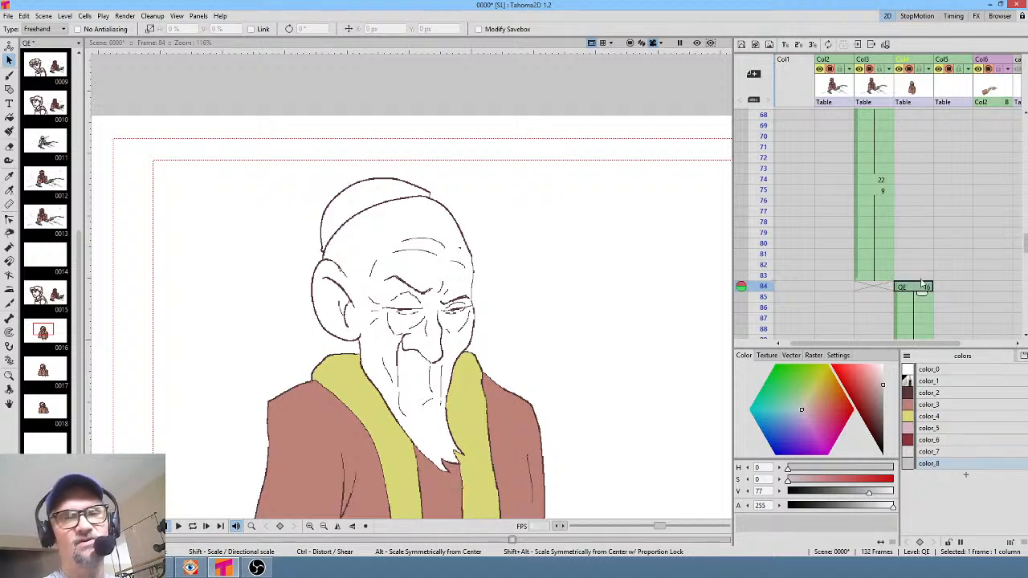
pyautogui.click(846, 89)
pyautogui.click(878, 90)
pyautogui.click(913, 90)
pyautogui.click(877, 89)
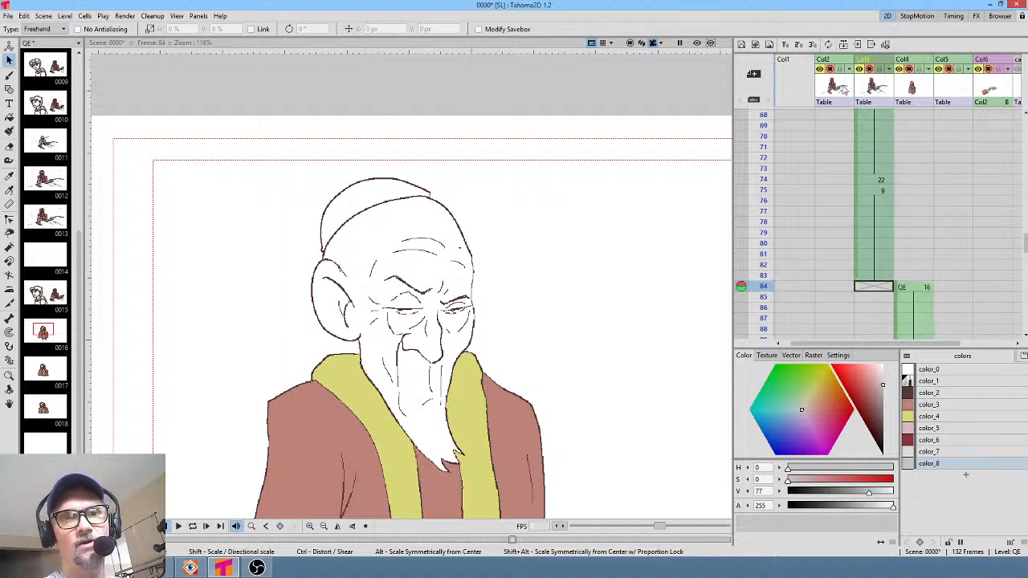
pyautogui.click(843, 87)
pyautogui.scroll(4, 46, 209)
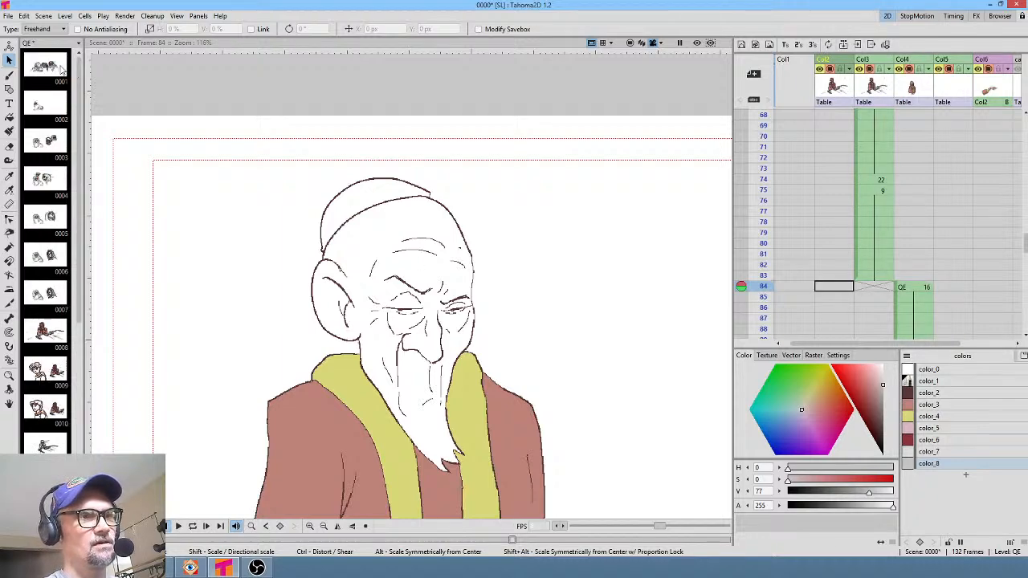
# Fill the old man's cap with color_6 in the QE drawing on frame 84
pyautogui.scroll(-5, 38, 252)
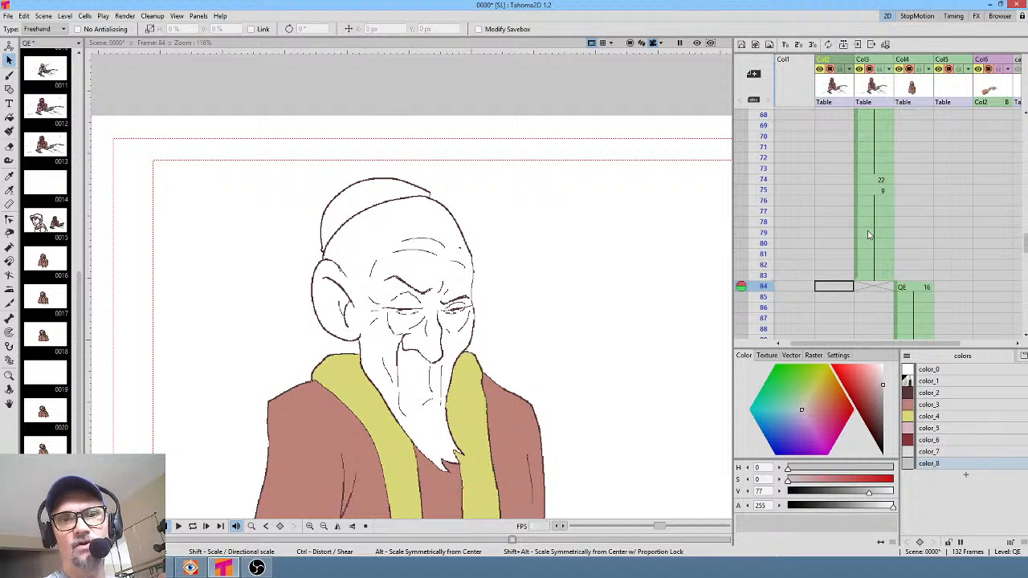
pyautogui.click(916, 290)
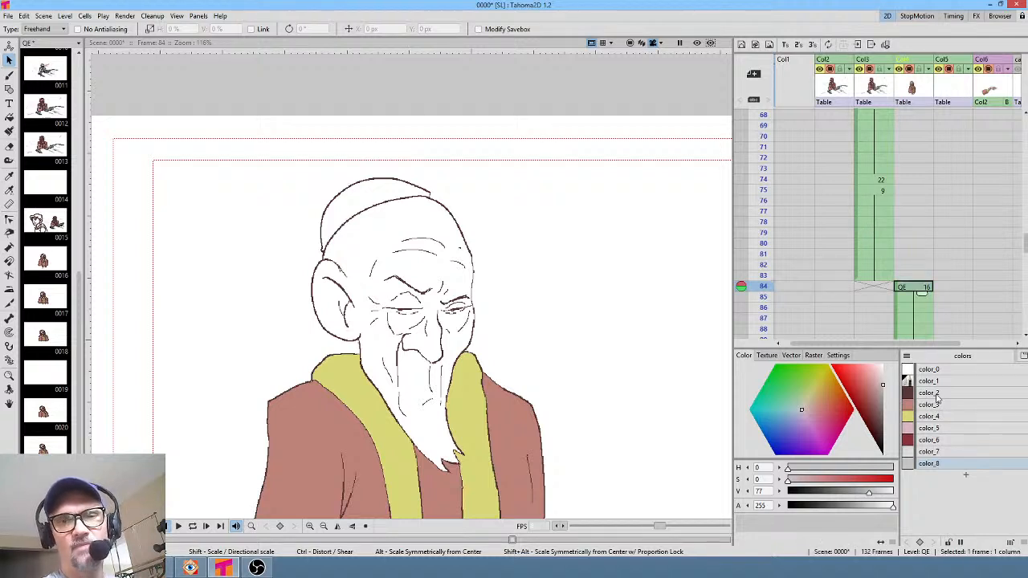
pyautogui.click(943, 443)
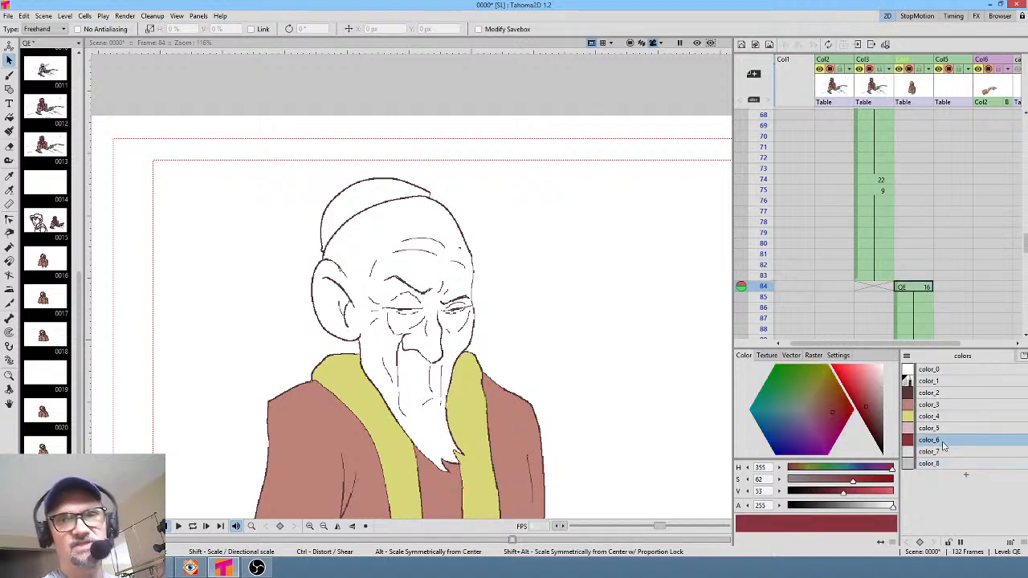
pyautogui.press('f')
pyautogui.click(370, 195)
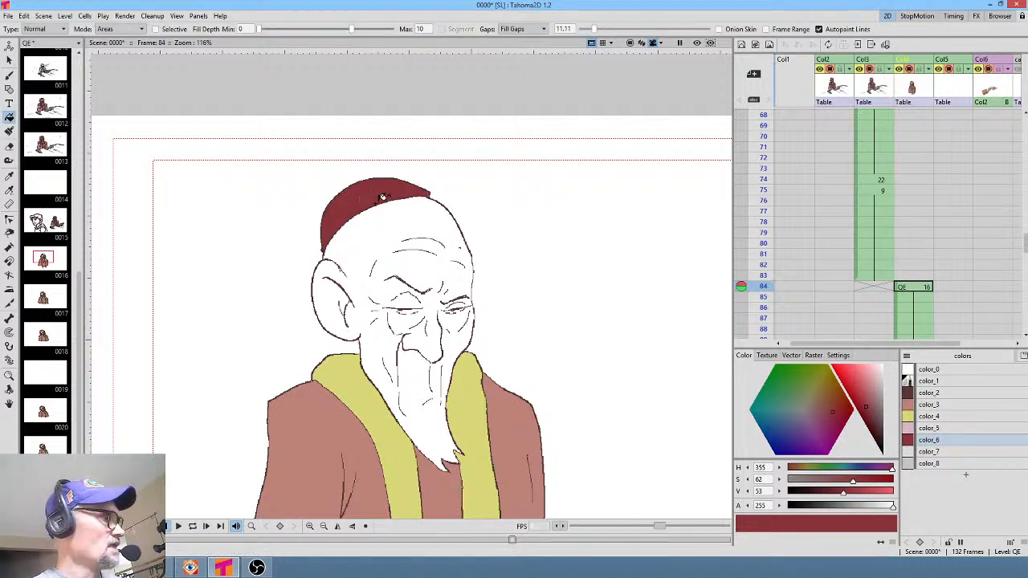
# Fill the cap with color_6 in the remaining head drawings 17, 18, 20 and 21
pyautogui.press('.')
pyautogui.click(367, 199)
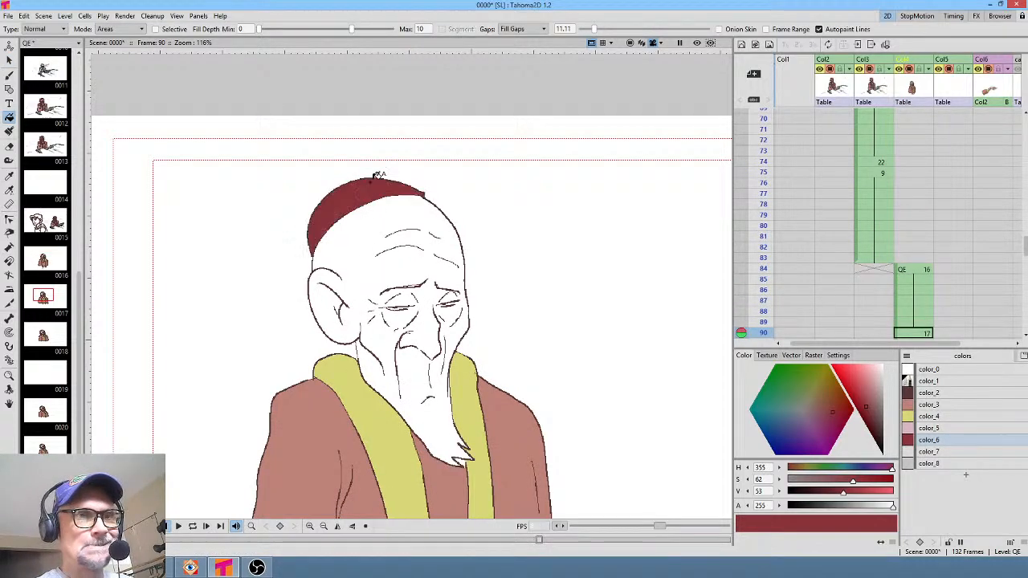
pyautogui.press('.')
pyautogui.click(354, 180)
pyautogui.press('.')
pyautogui.click(351, 178)
pyautogui.press('.')
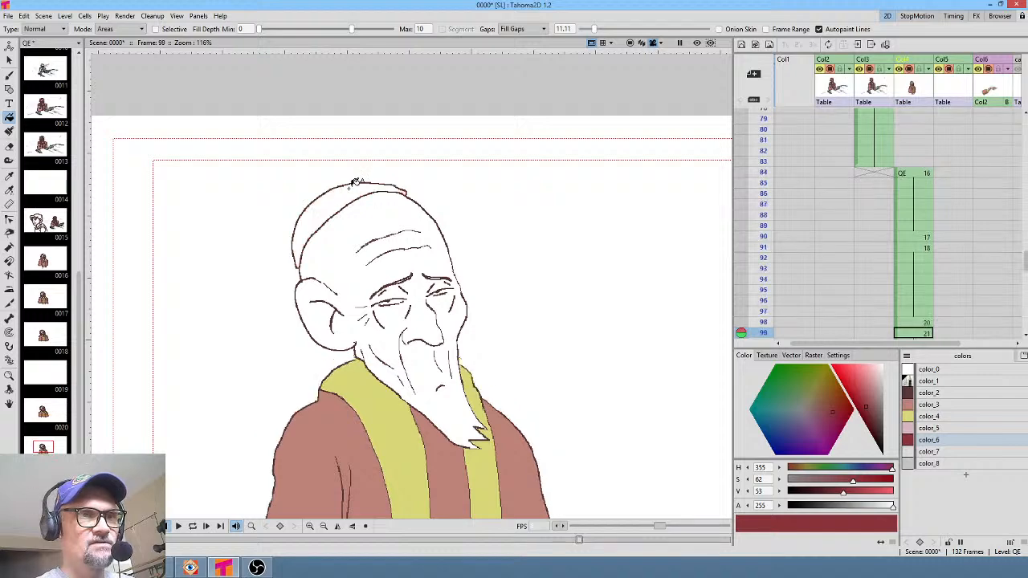
pyautogui.click(348, 189)
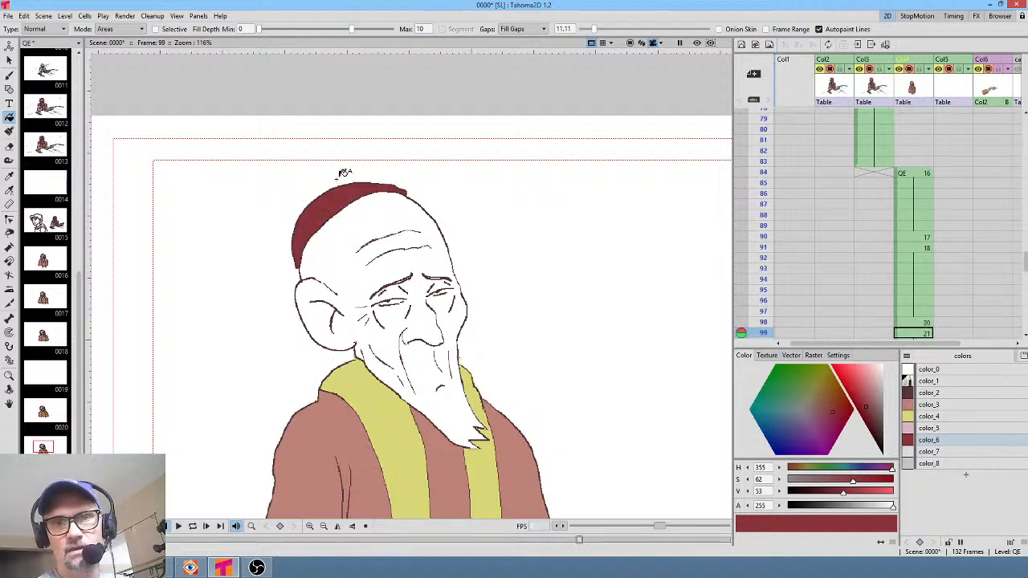
# Fill the face and beard with color_5 in drawings 21, 20, 18, 17 and 16, working backward from frame 99
pyautogui.click(929, 428)
pyautogui.click(419, 251)
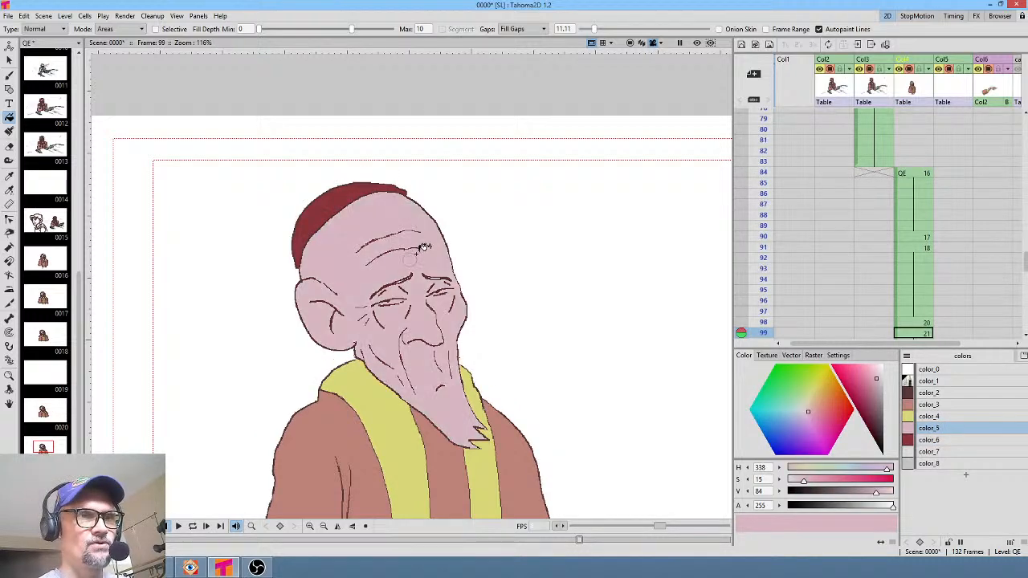
pyautogui.press(',')
pyautogui.click(422, 249)
pyautogui.press(',')
pyautogui.click(426, 249)
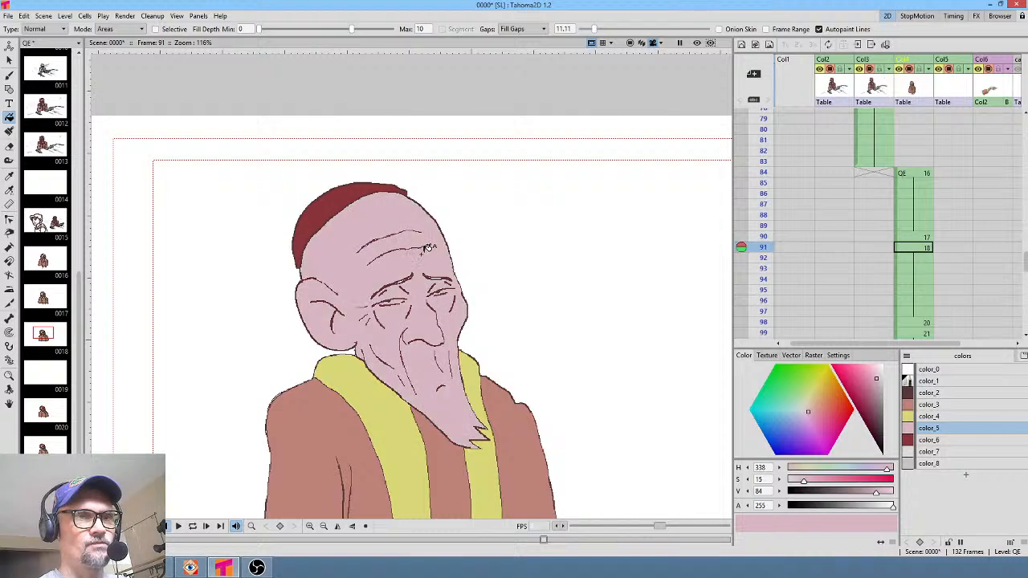
pyautogui.press(',')
pyautogui.click(426, 248)
pyautogui.press(',')
pyautogui.click(442, 246)
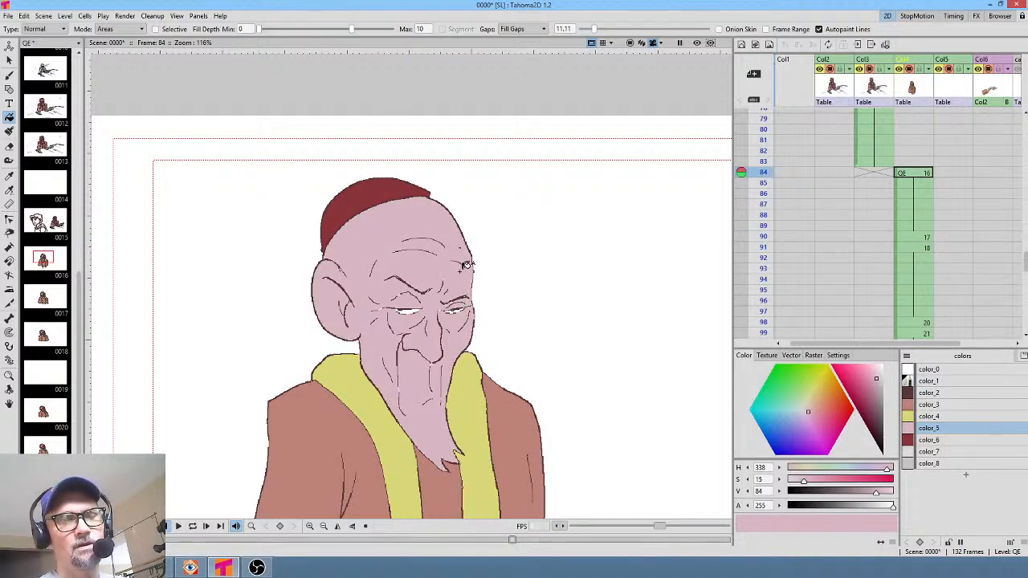
# Flip through the drawings between frames 84 and 99 to check the cap and skin fills
pyautogui.press('.')
pyautogui.press(',')
pyautogui.press('.')
pyautogui.press('.')
pyautogui.press('.')
pyautogui.press('.')
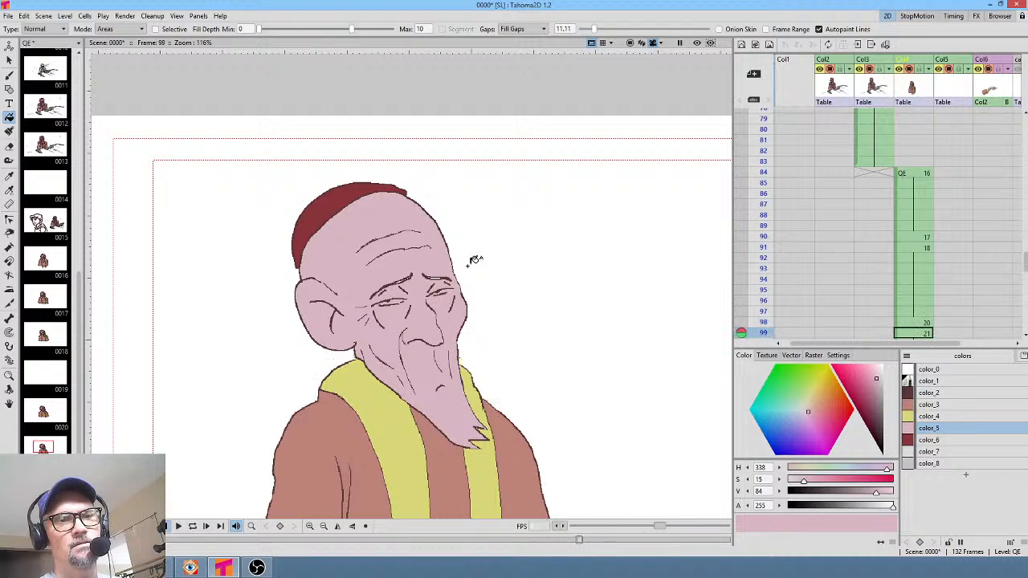
pyautogui.press(',')
pyautogui.press(',')
pyautogui.press(',')
pyautogui.press(',')
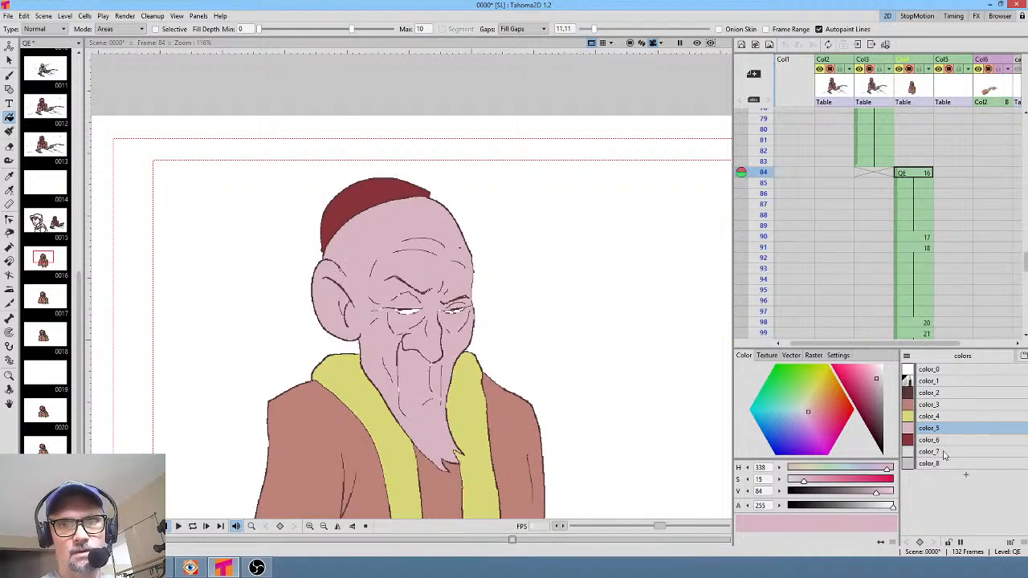
# Paint the whites of both eyes on frame 84 with color_7, using the Paint Brush tool in Areas mode
pyautogui.click(944, 453)
pyautogui.scroll(4, 474, 333)
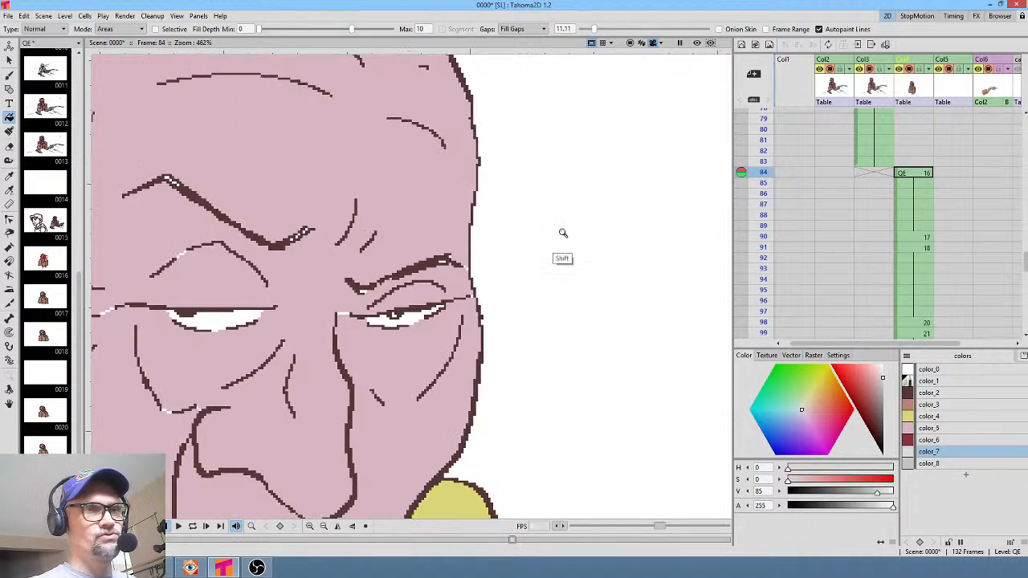
pyautogui.press('j')
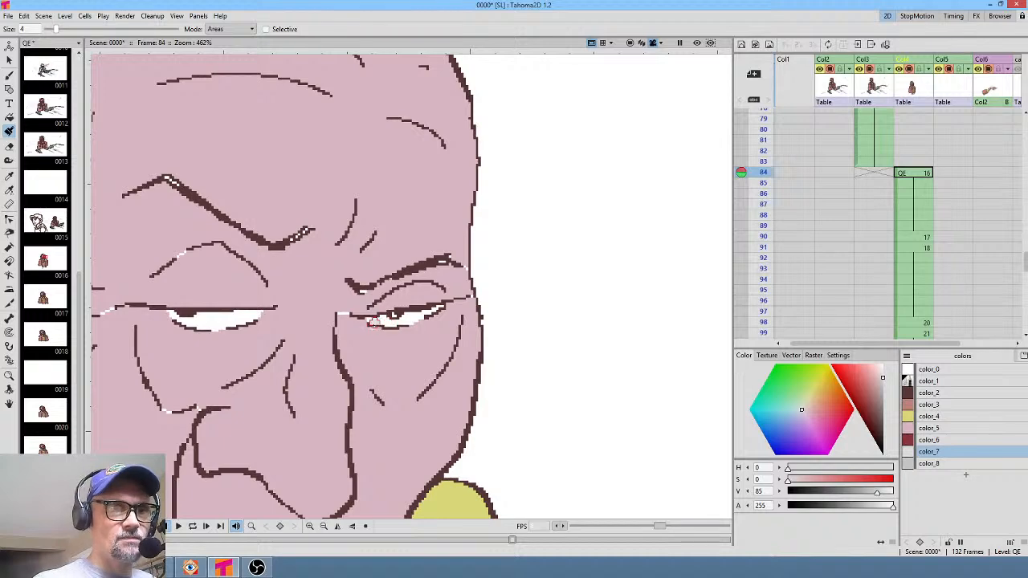
pyautogui.moveTo(372, 322); pyautogui.dragTo(425, 314)
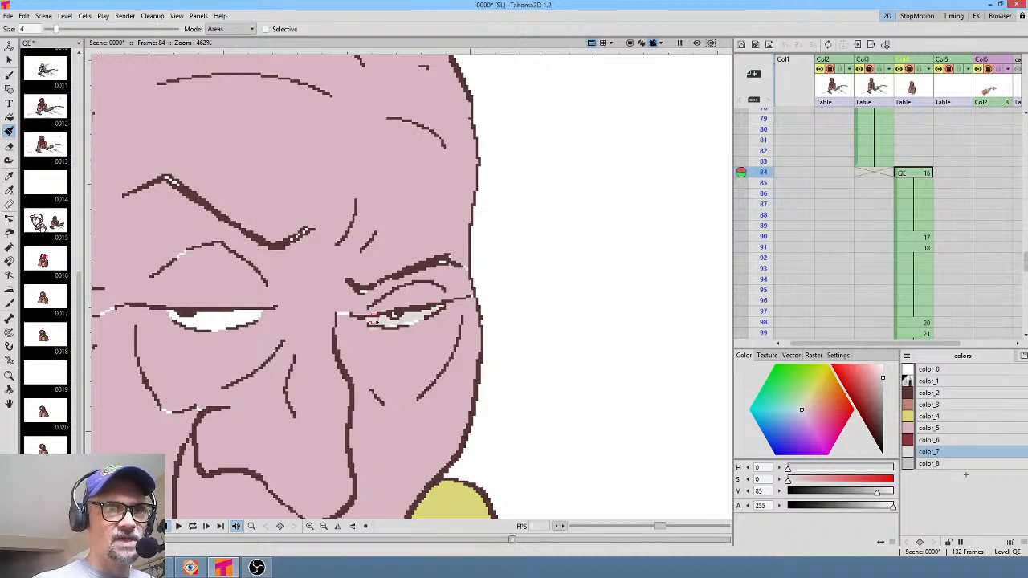
pyautogui.moveTo(170, 310)
pyautogui.mouseDown()
pyautogui.moveTo(211, 325)
pyautogui.moveTo(257, 313)
pyautogui.moveTo(187, 315)
pyautogui.moveTo(229, 320)
pyautogui.mouseUp()
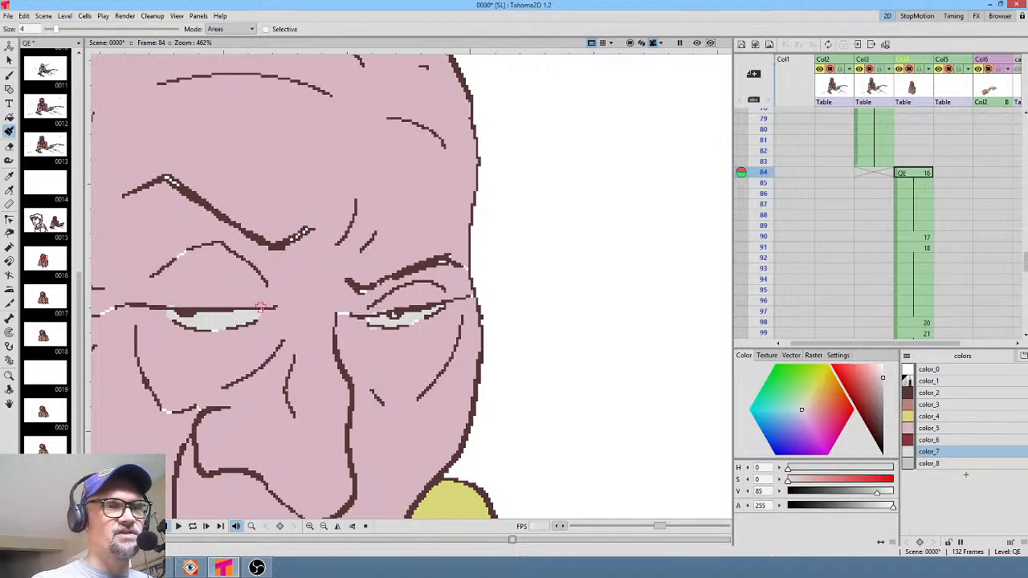
# On frame 90, paint the whites of both eyes with color_7 and the eyebrows with color_8
pyautogui.click(916, 237)
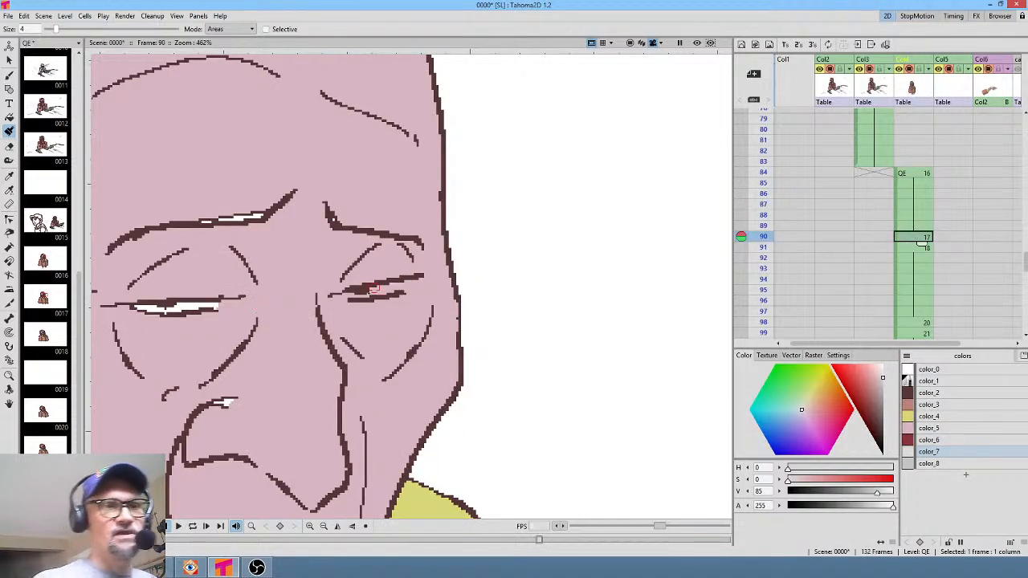
pyautogui.moveTo(347, 295); pyautogui.dragTo(403, 282)
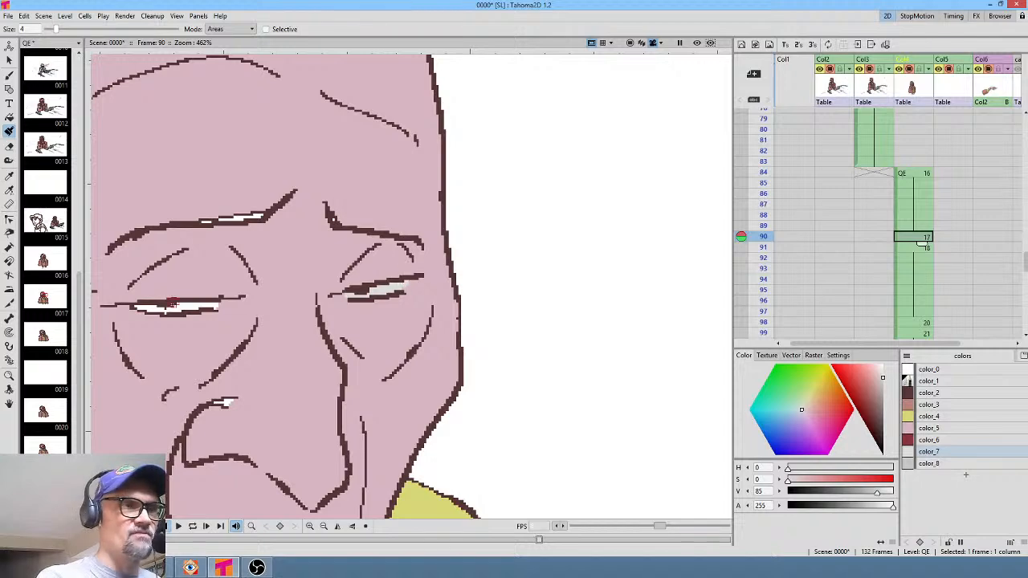
pyautogui.moveTo(141, 307); pyautogui.dragTo(177, 307)
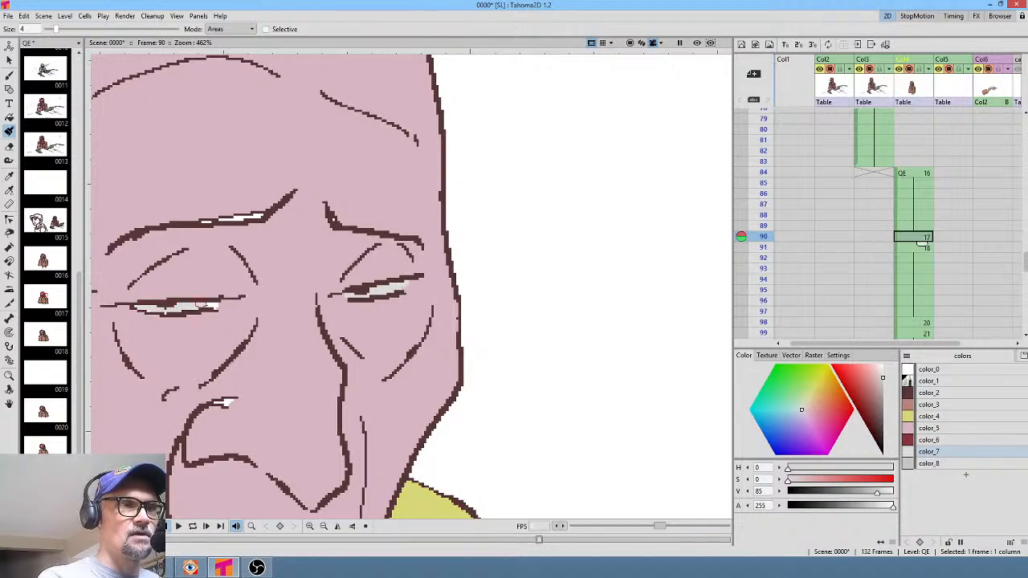
pyautogui.click(928, 463)
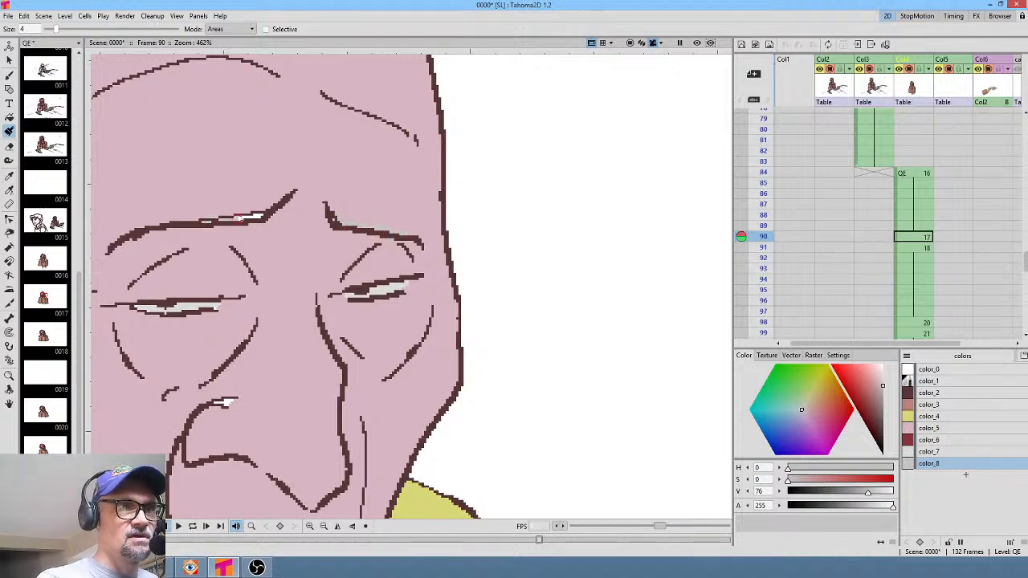
# Paint over the unfilled white gaps at the nostril and along the face's edge beside the collar on frame 90 with color_5
pyautogui.moveTo(573, 351); pyautogui.dragTo(654, 213)
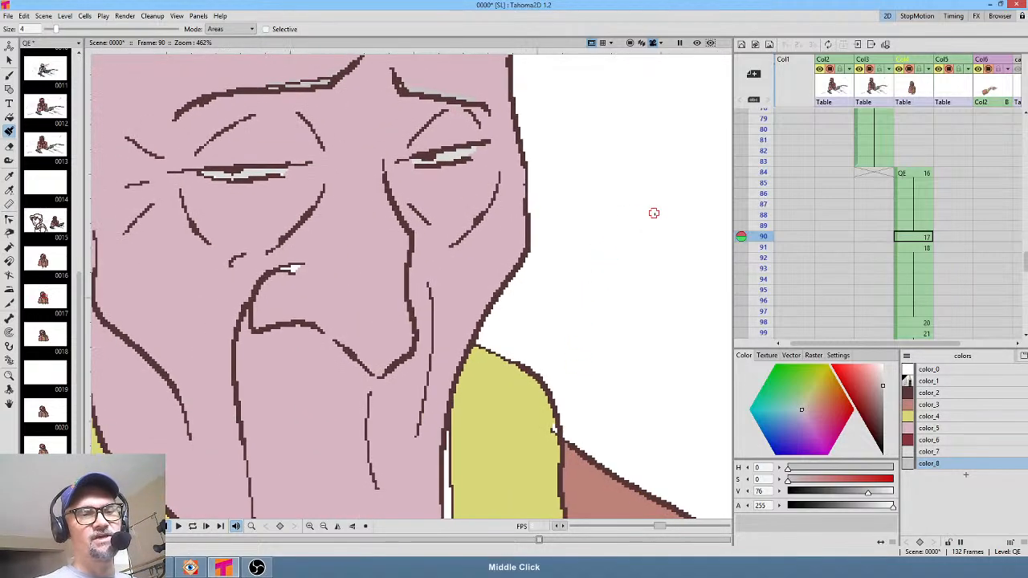
pyautogui.click(942, 431)
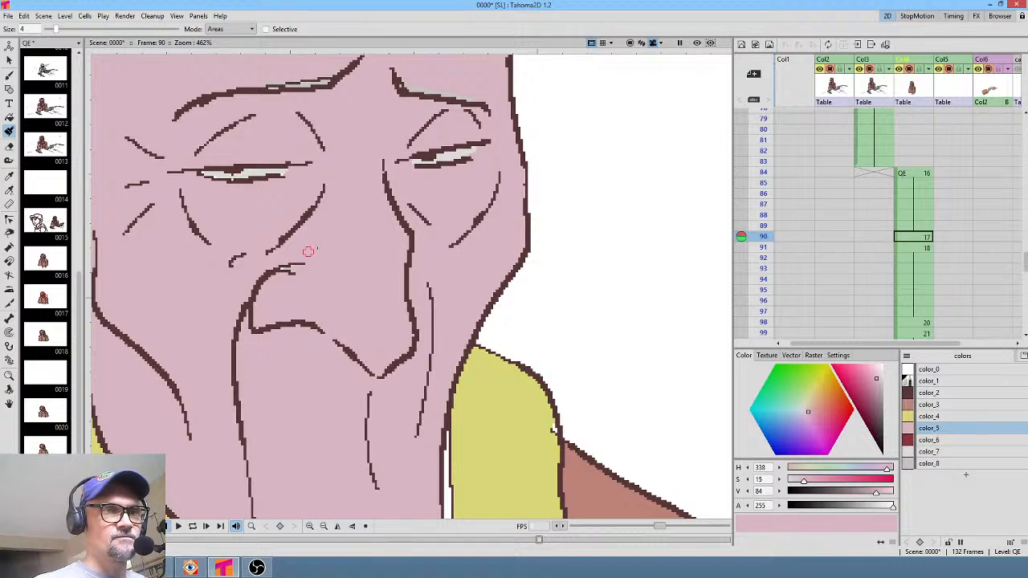
pyautogui.click(955, 451)
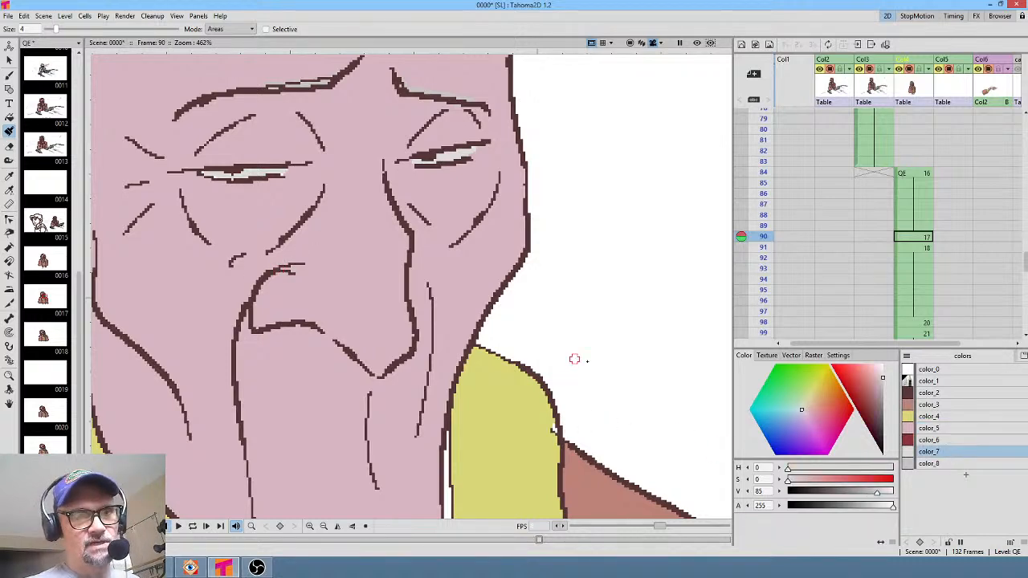
pyautogui.moveTo(578, 358)
pyautogui.mouseDown()
pyautogui.moveTo(579, 120)
pyautogui.moveTo(572, 184)
pyautogui.mouseUp()
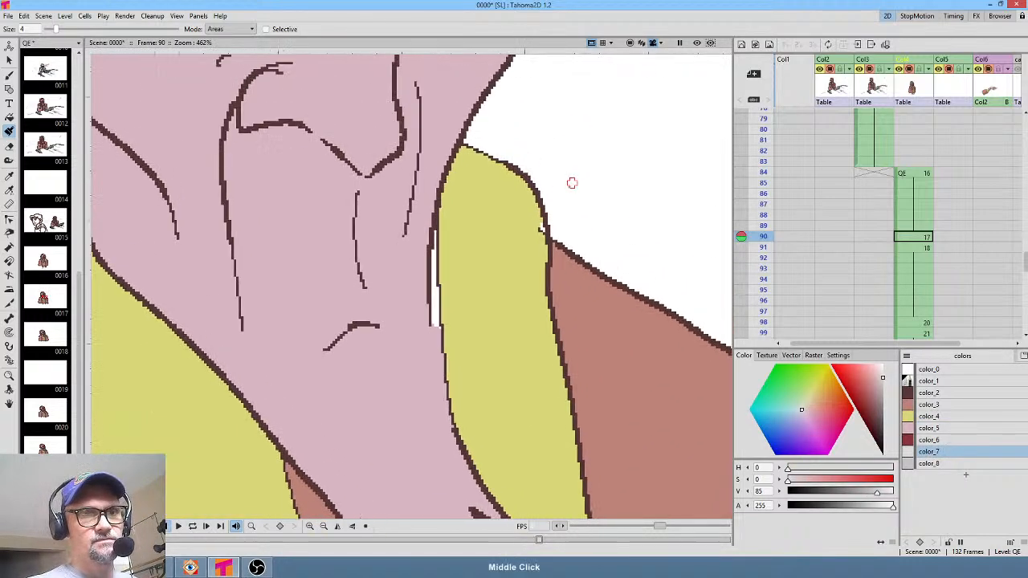
pyautogui.click(940, 429)
pyautogui.moveTo(423, 283)
pyautogui.mouseDown()
pyautogui.moveTo(433, 331)
pyautogui.moveTo(430, 225)
pyautogui.moveTo(435, 335)
pyautogui.mouseUp()
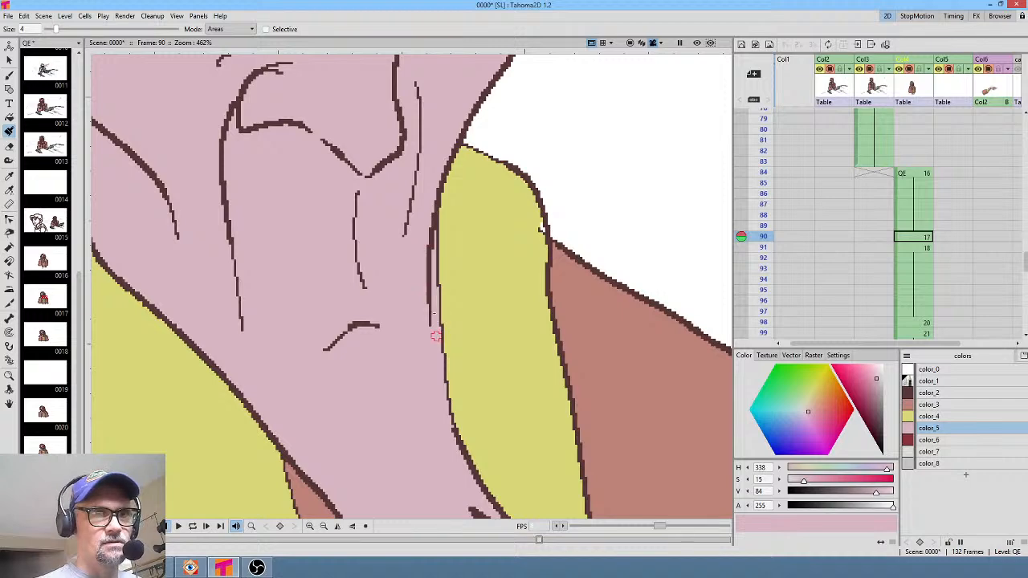
# Paint the insides of the eyebrows with color_8 on frame 91 and on frame 84
pyautogui.press('.')
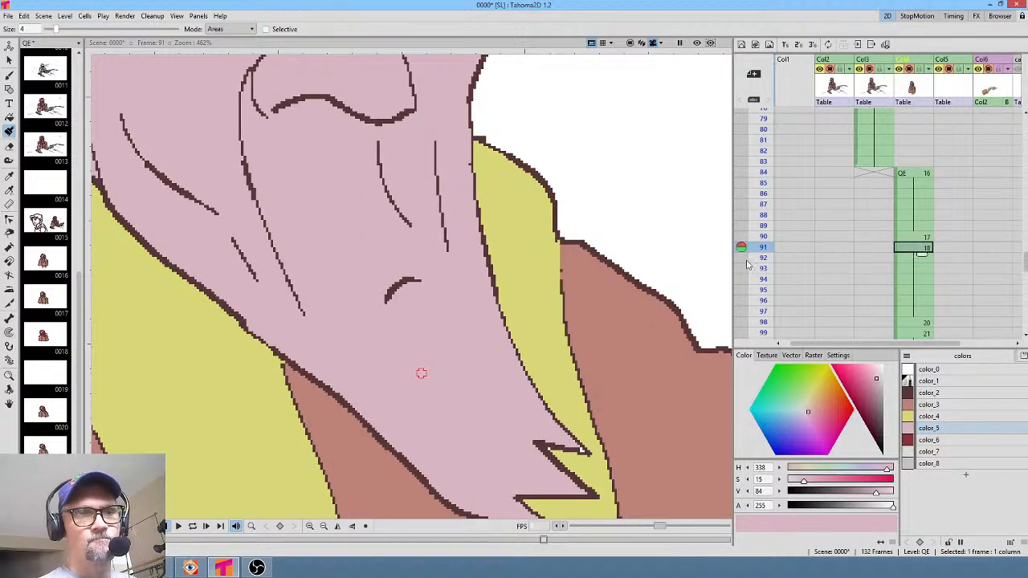
pyautogui.moveTo(420, 372)
pyautogui.mouseDown()
pyautogui.moveTo(466, 392)
pyautogui.moveTo(510, 480)
pyautogui.mouseUp()
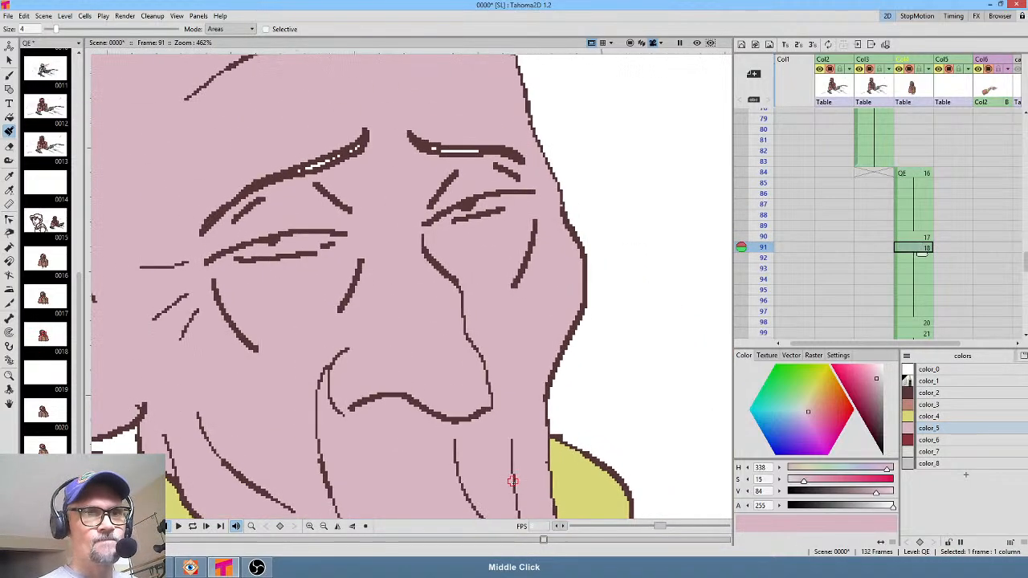
pyautogui.click(940, 464)
pyautogui.moveTo(306, 167); pyautogui.dragTo(335, 159)
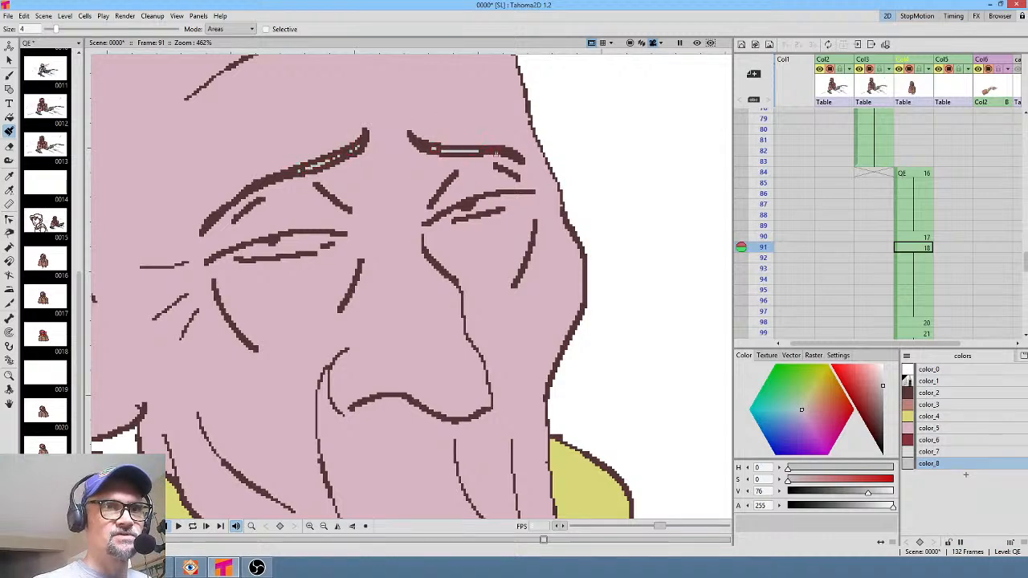
pyautogui.moveTo(602, 264); pyautogui.dragTo(546, 326)
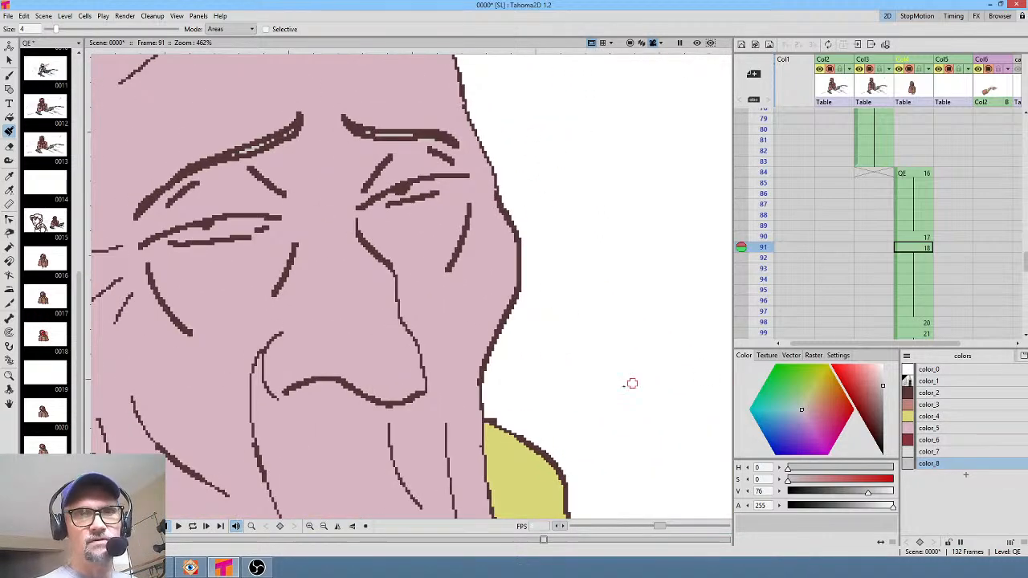
pyautogui.click(921, 175)
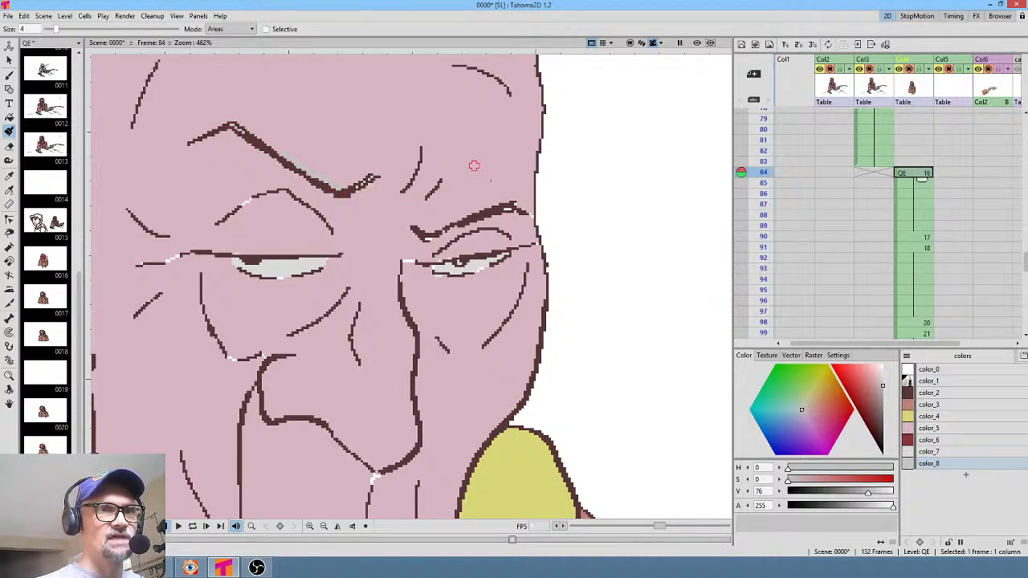
pyautogui.moveTo(476, 219); pyautogui.dragTo(532, 207)
# Check frame 90 at 100% zoom with the preview switched on and off, and view frame 91
pyautogui.click(916, 236)
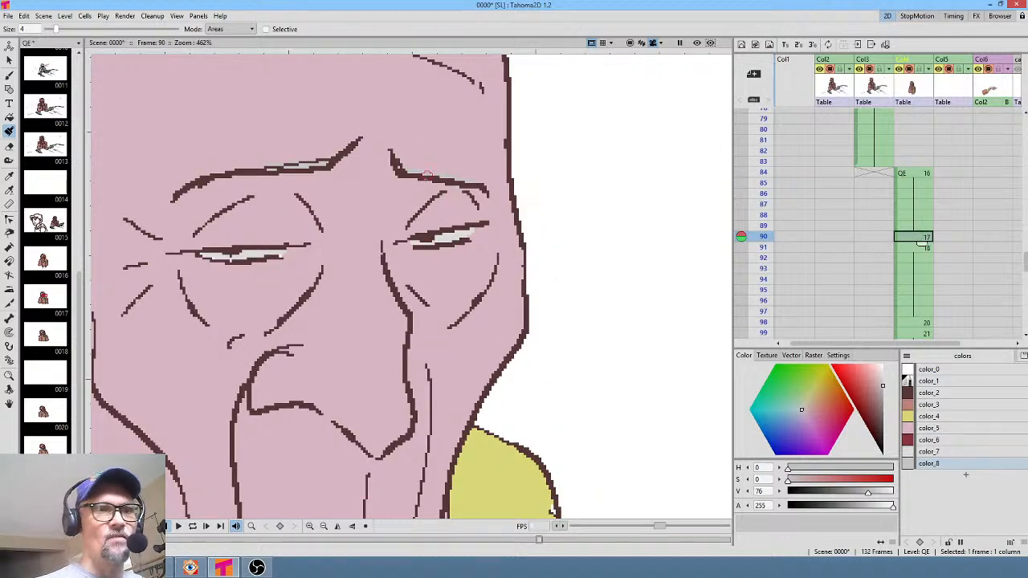
pyautogui.hotkey('alt', '0')
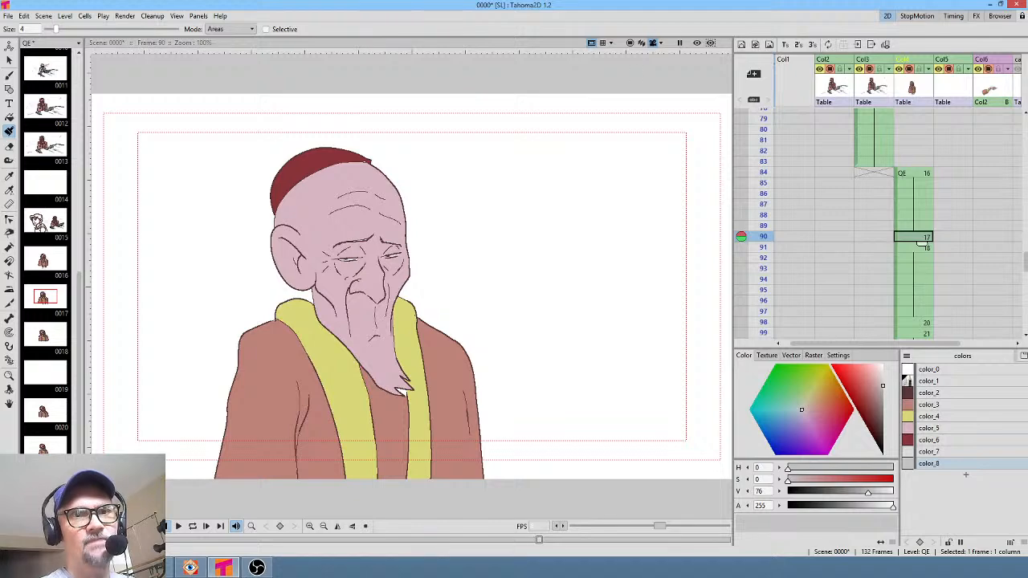
pyautogui.click(697, 44)
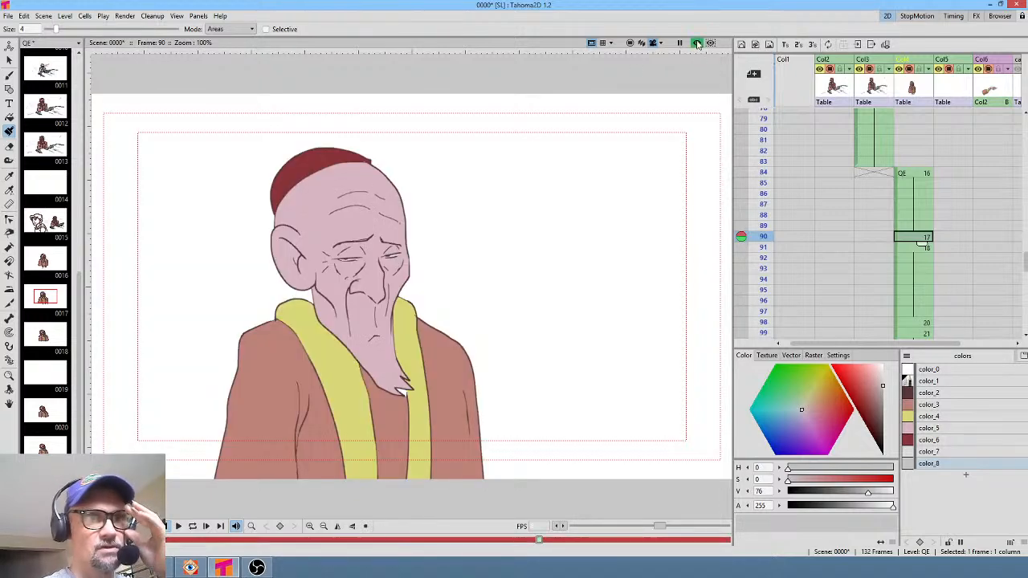
pyautogui.click(697, 43)
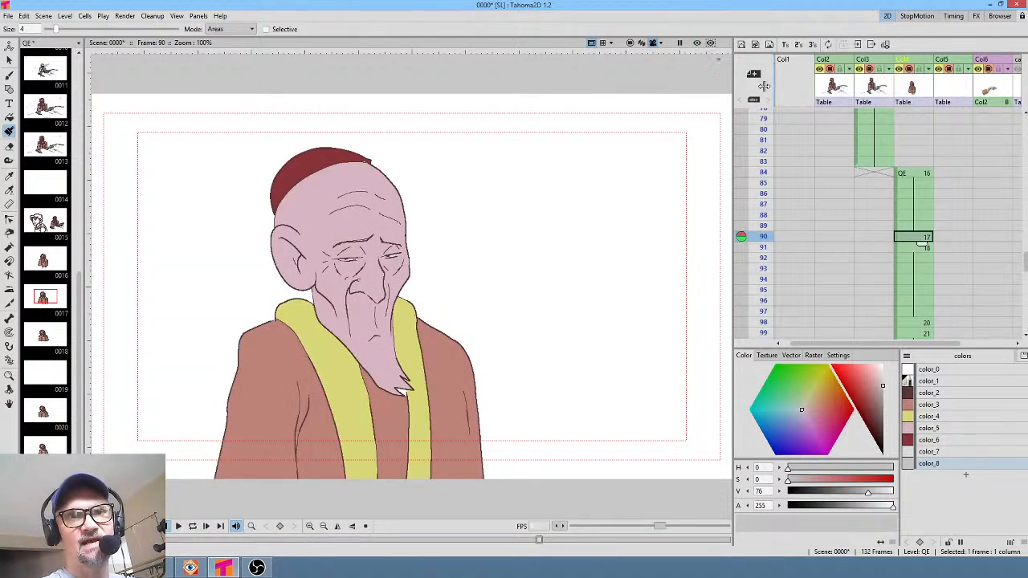
pyautogui.click(910, 251)
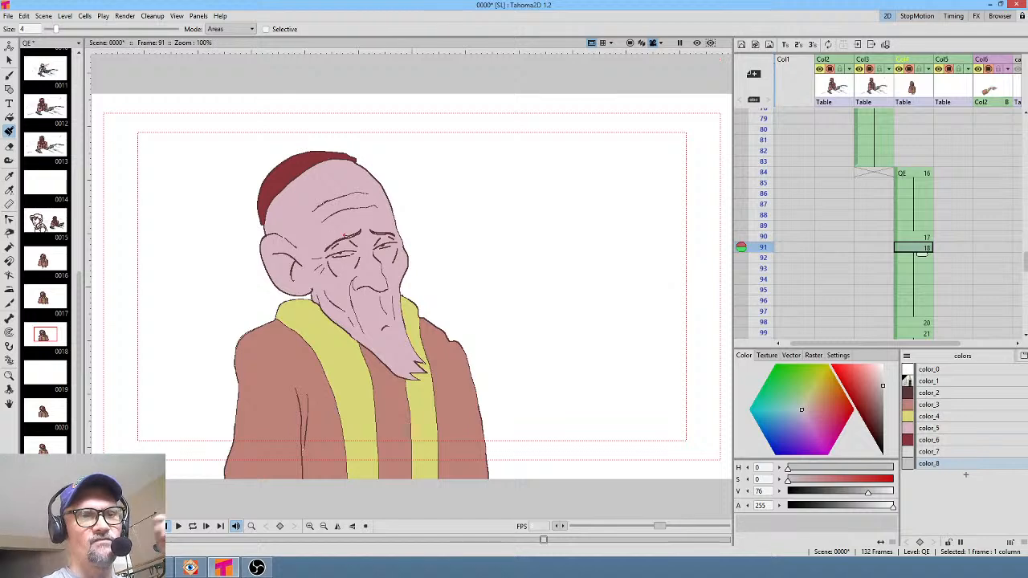
# Paint the insides of both eyebrows with color_8 on frames 98 and 99
pyautogui.scroll(6, 353, 218)
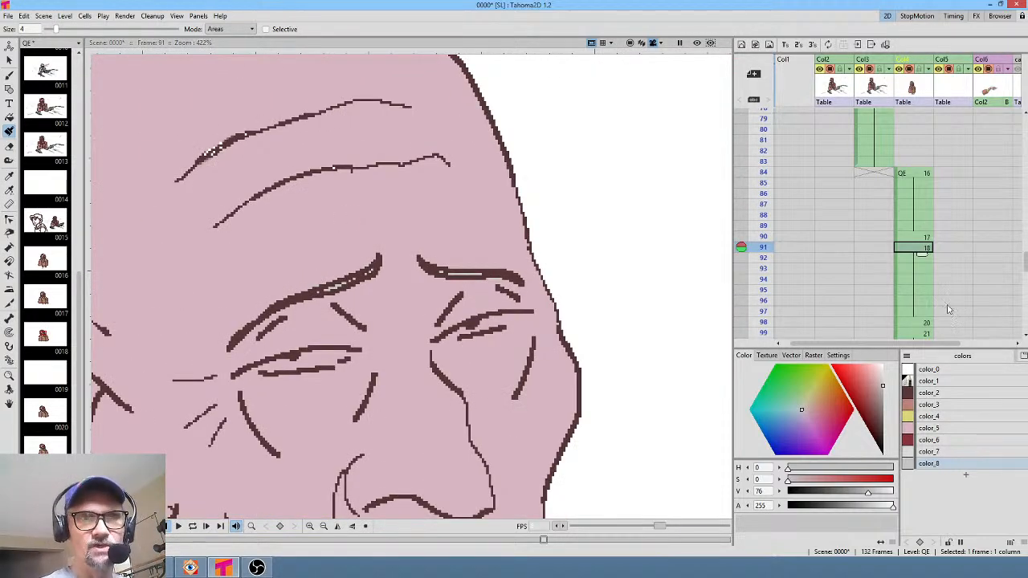
pyautogui.moveTo(948, 305); pyautogui.dragTo(955, 199)
pyautogui.click(932, 216)
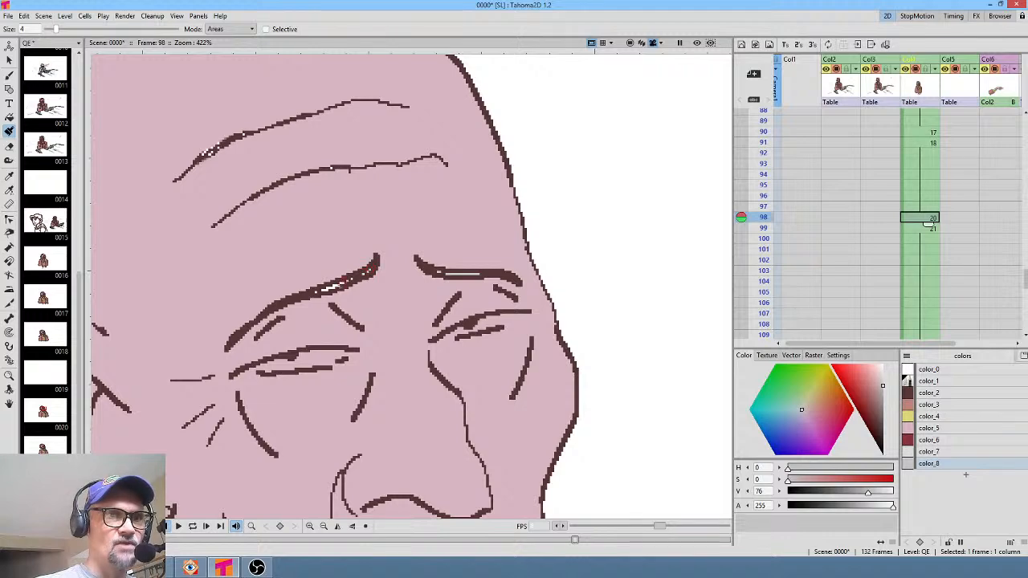
pyautogui.press('Down')
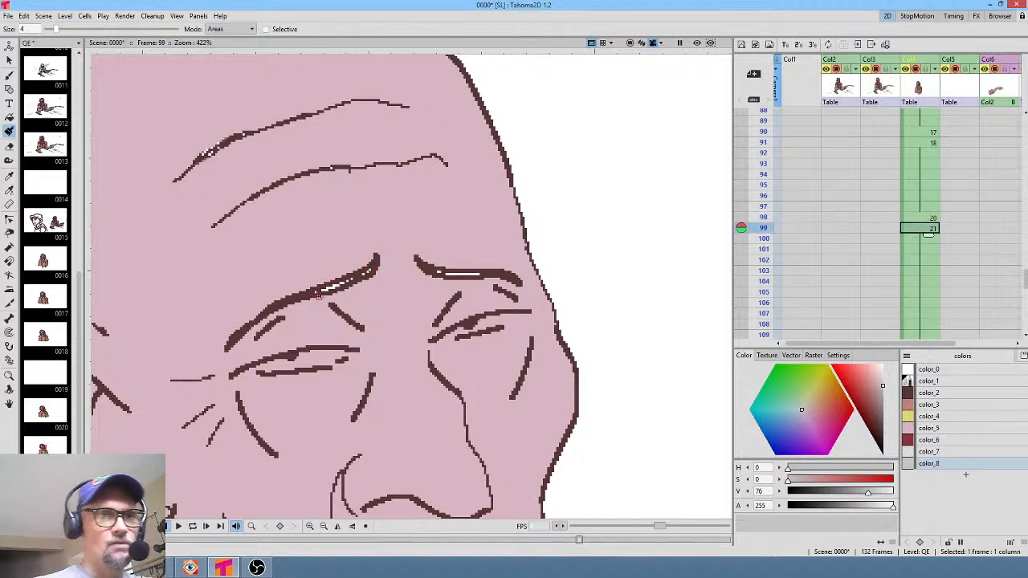
pyautogui.moveTo(440, 272); pyautogui.dragTo(498, 274)
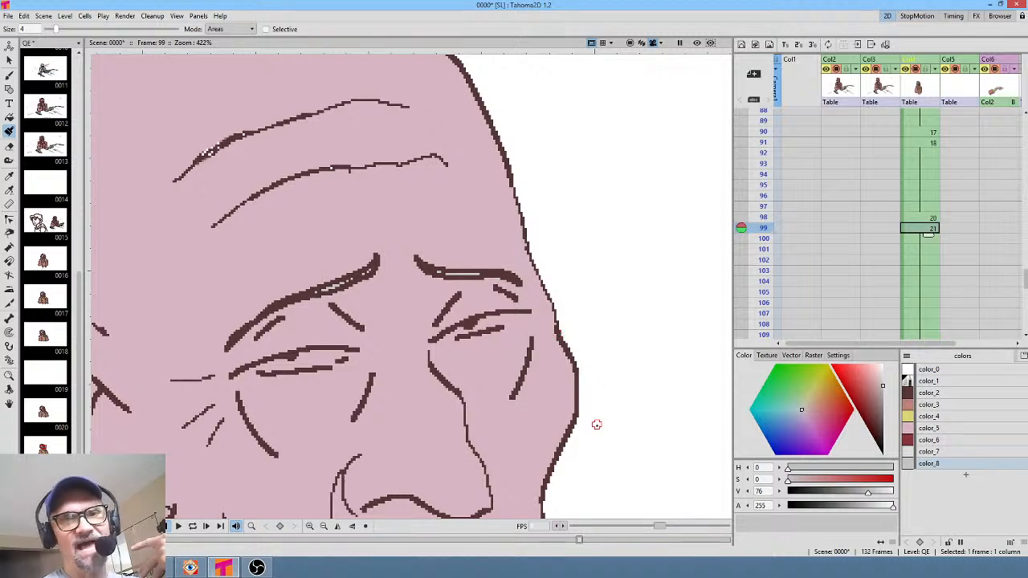
# Paint the whites of both eyes on frame 99 with color_7
pyautogui.scroll(-10, 935, 133)
pyautogui.scroll(7, 934, 133)
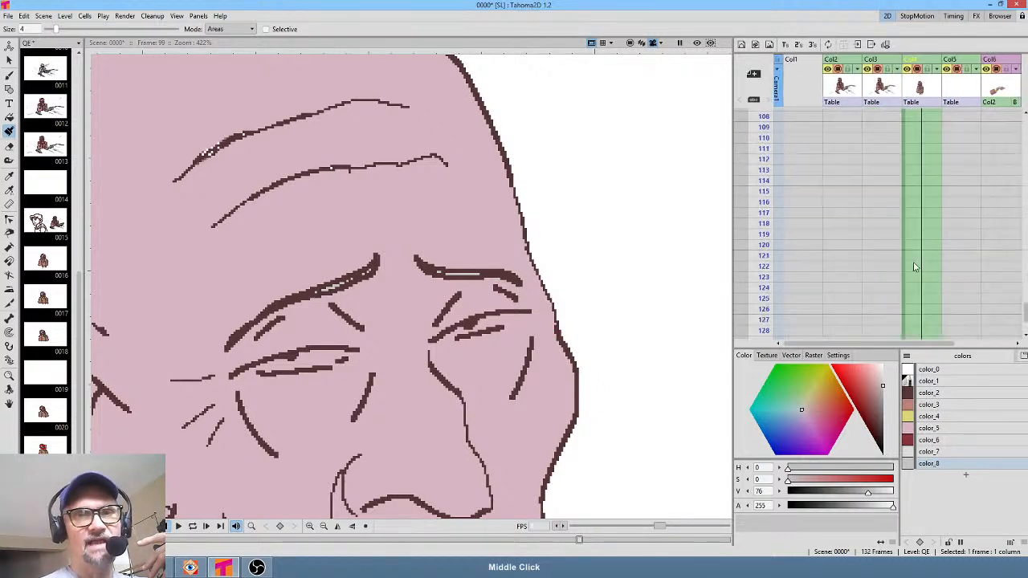
pyautogui.click(938, 452)
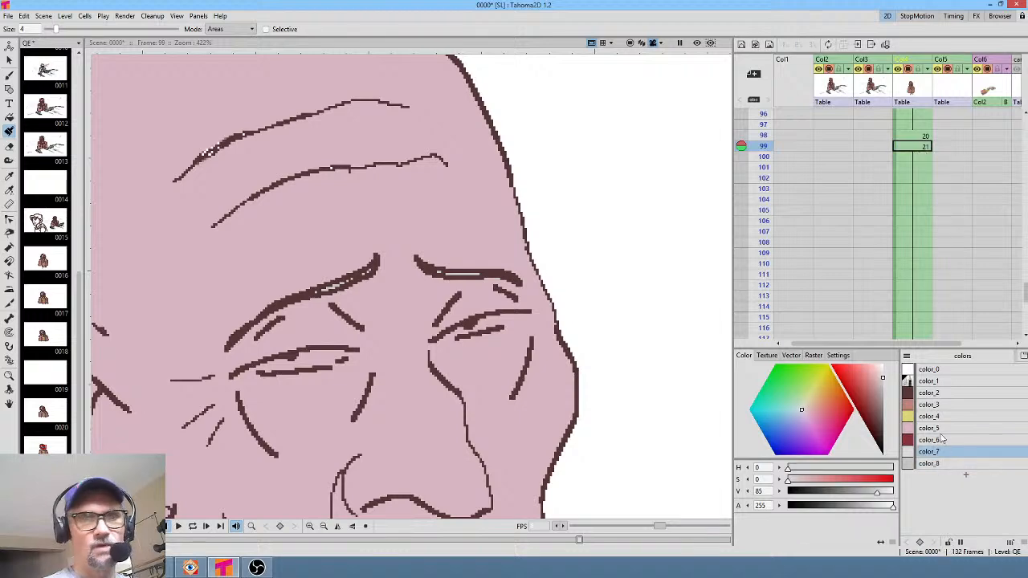
pyautogui.moveTo(448, 336)
pyautogui.mouseDown()
pyautogui.moveTo(515, 318)
pyautogui.moveTo(492, 320)
pyautogui.mouseUp()
pyautogui.moveTo(283, 364)
pyautogui.mouseDown()
pyautogui.moveTo(259, 367)
pyautogui.moveTo(342, 354)
pyautogui.moveTo(310, 355)
pyautogui.moveTo(328, 351)
pyautogui.mouseUp()
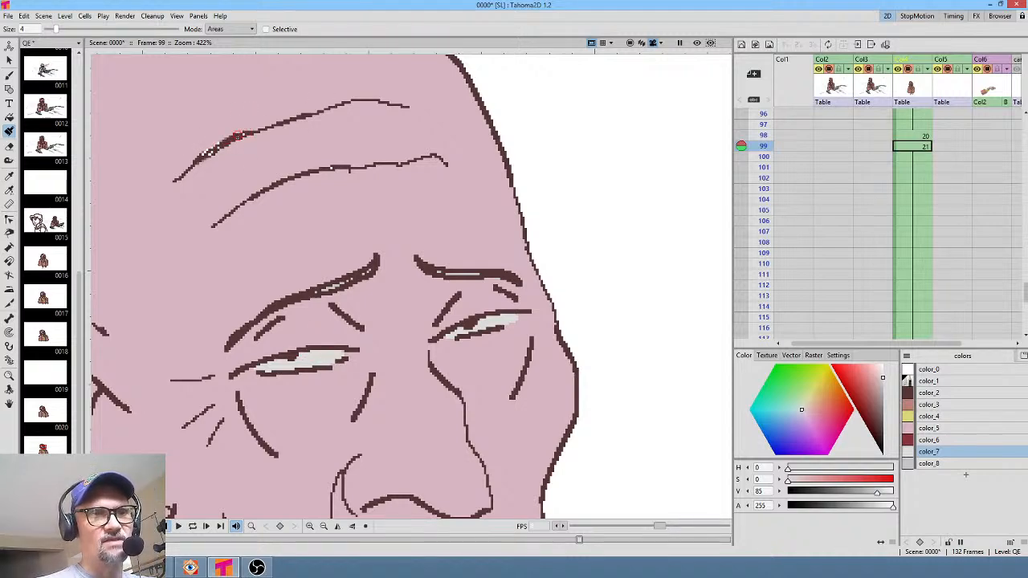
# Paint the whites of both eyes on frame 98 with color_7
pyautogui.moveTo(568, 365); pyautogui.dragTo(595, 198)
pyautogui.click(921, 136)
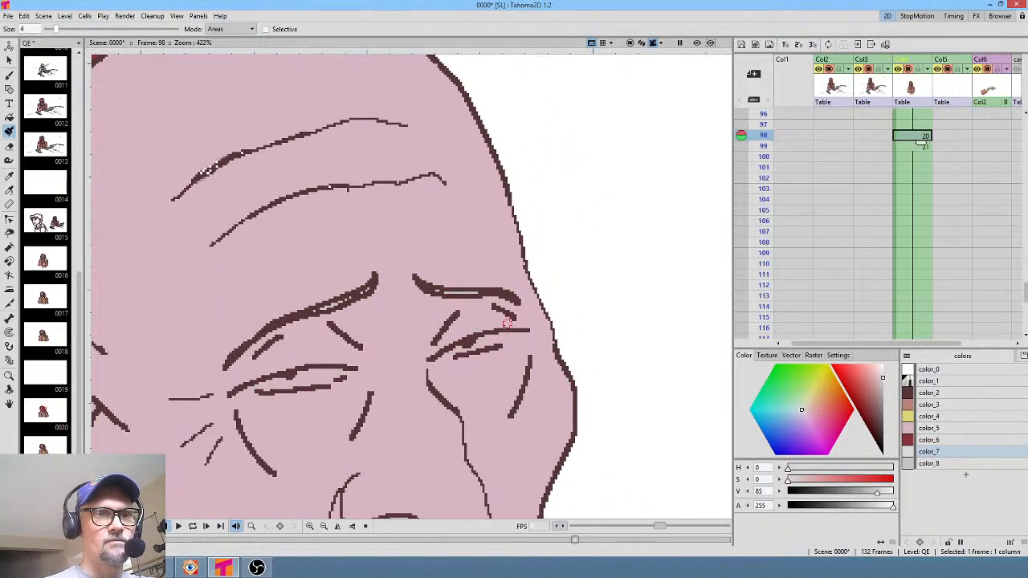
pyautogui.moveTo(454, 351); pyautogui.dragTo(508, 334)
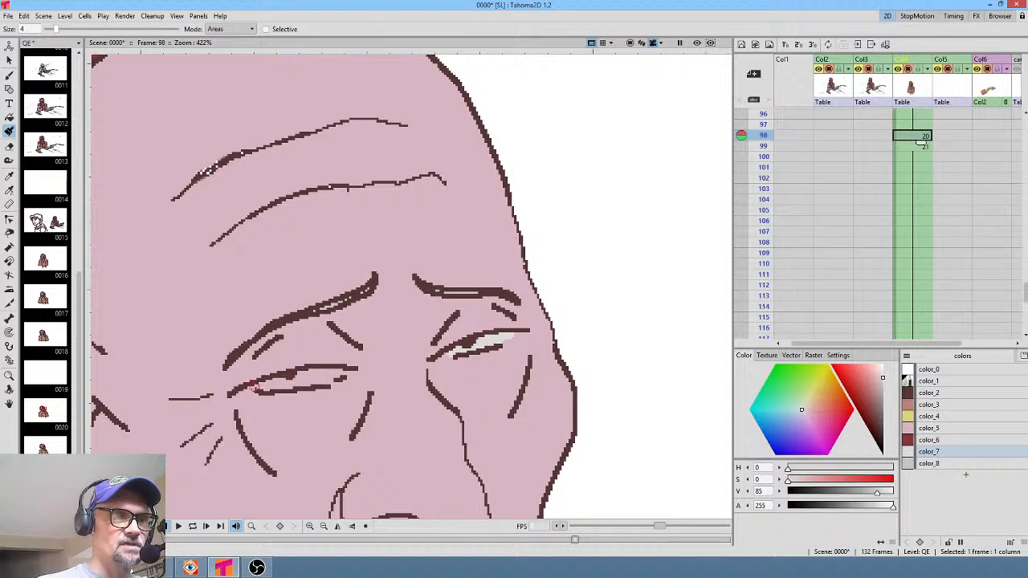
pyautogui.moveTo(252, 387)
pyautogui.mouseDown()
pyautogui.moveTo(318, 382)
pyautogui.moveTo(344, 374)
pyautogui.moveTo(278, 377)
pyautogui.moveTo(343, 362)
pyautogui.mouseUp()
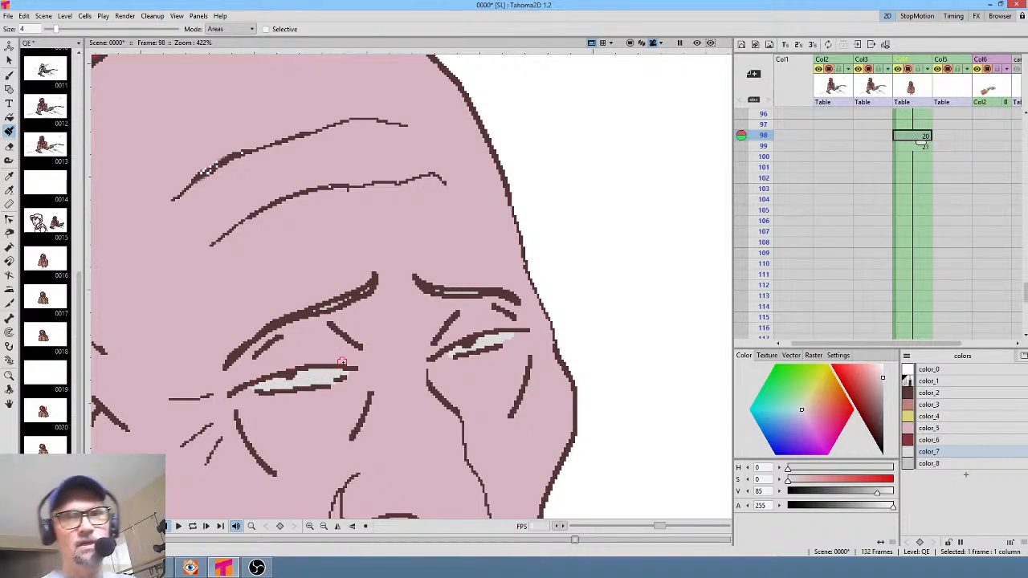
# Paint the whites of both eyes on frame 91 with color_7
pyautogui.middleClick(928, 140)
pyautogui.click(932, 230)
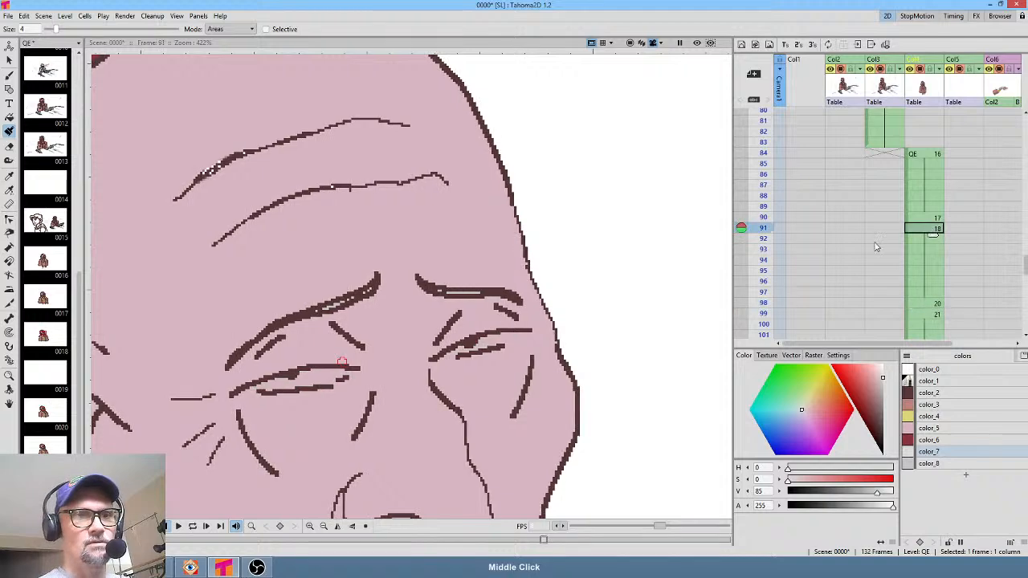
pyautogui.moveTo(445, 357)
pyautogui.mouseDown()
pyautogui.moveTo(515, 332)
pyautogui.moveTo(465, 348)
pyautogui.mouseUp()
pyautogui.moveTo(256, 389)
pyautogui.mouseDown()
pyautogui.moveTo(342, 373)
pyautogui.moveTo(288, 375)
pyautogui.moveTo(331, 368)
pyautogui.mouseUp()
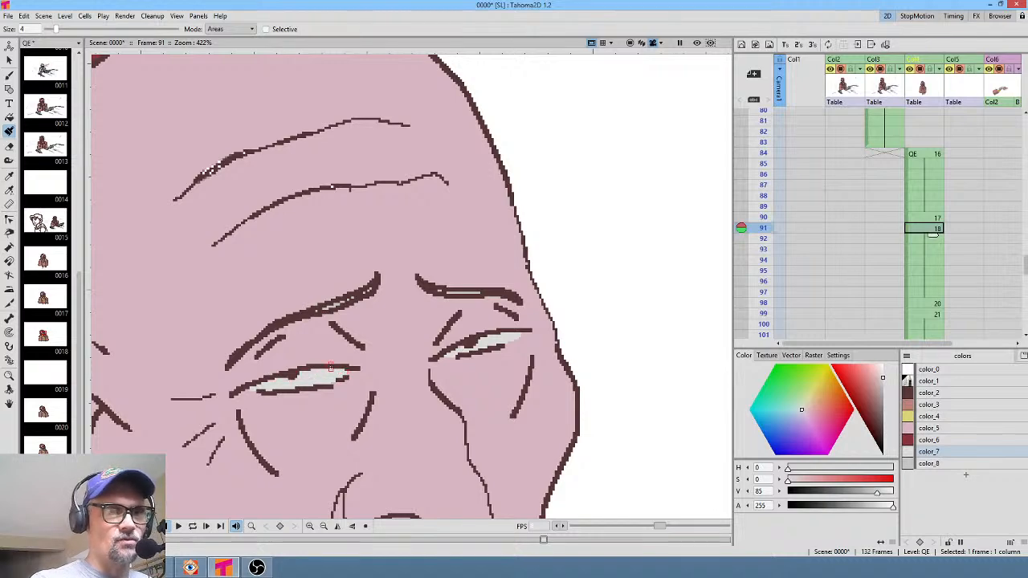
# Examine the QE drawings on frames 90, 84, 76 and 25, and scrub from frame 41 to frame 53
pyautogui.click(930, 217)
pyautogui.click(934, 155)
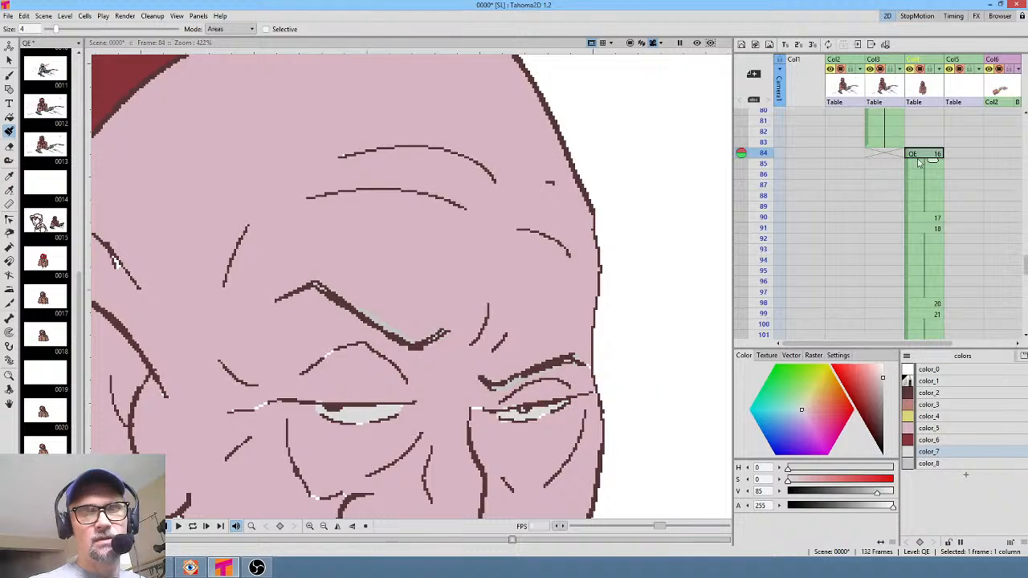
pyautogui.scroll(2, 920, 163)
pyautogui.click(888, 143)
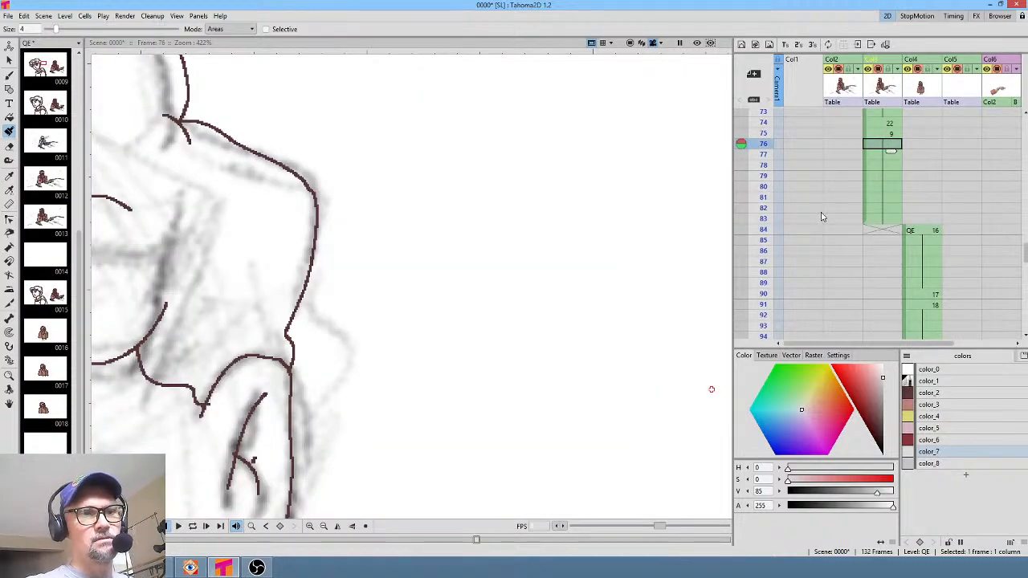
pyautogui.scroll(-6, 335, 170)
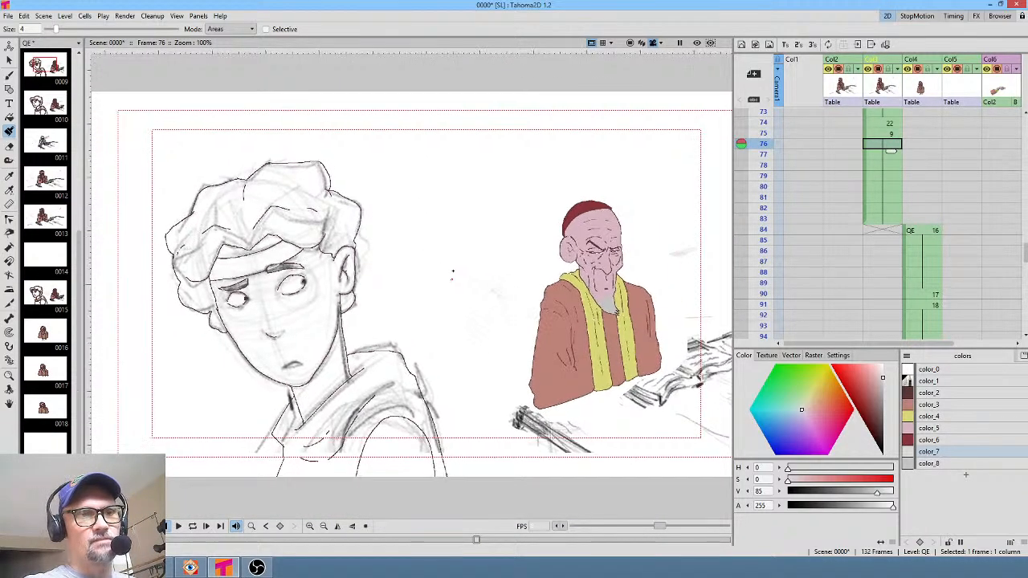
pyautogui.moveTo(452, 274); pyautogui.dragTo(460, 191)
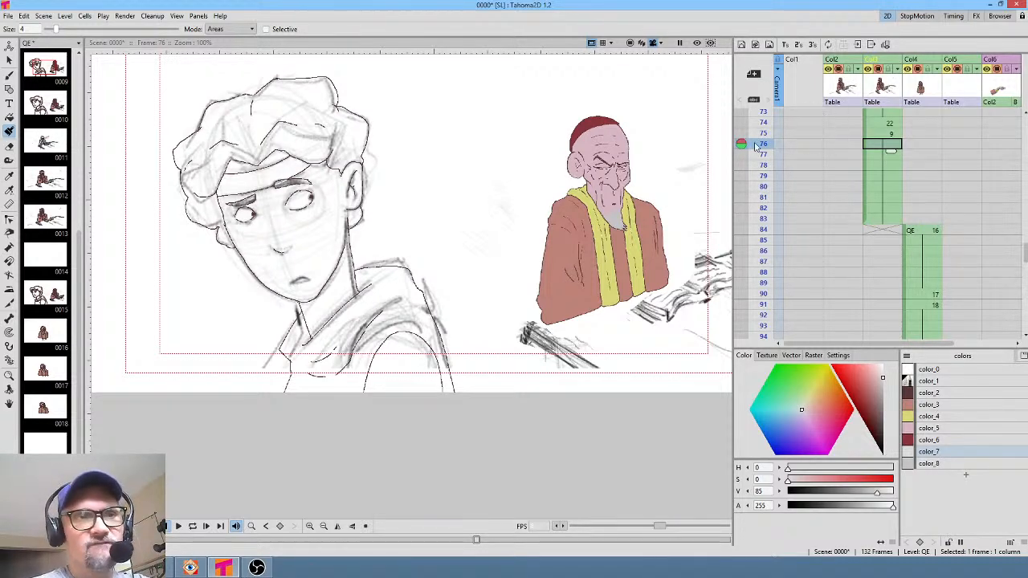
pyautogui.scroll(4, 890, 161)
pyautogui.scroll(12, 890, 161)
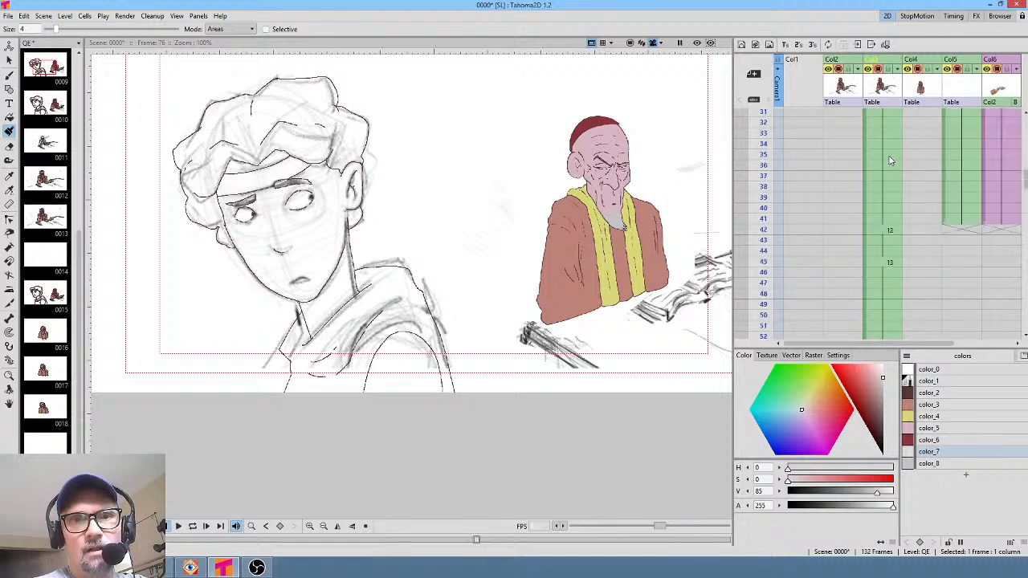
pyautogui.click(889, 117)
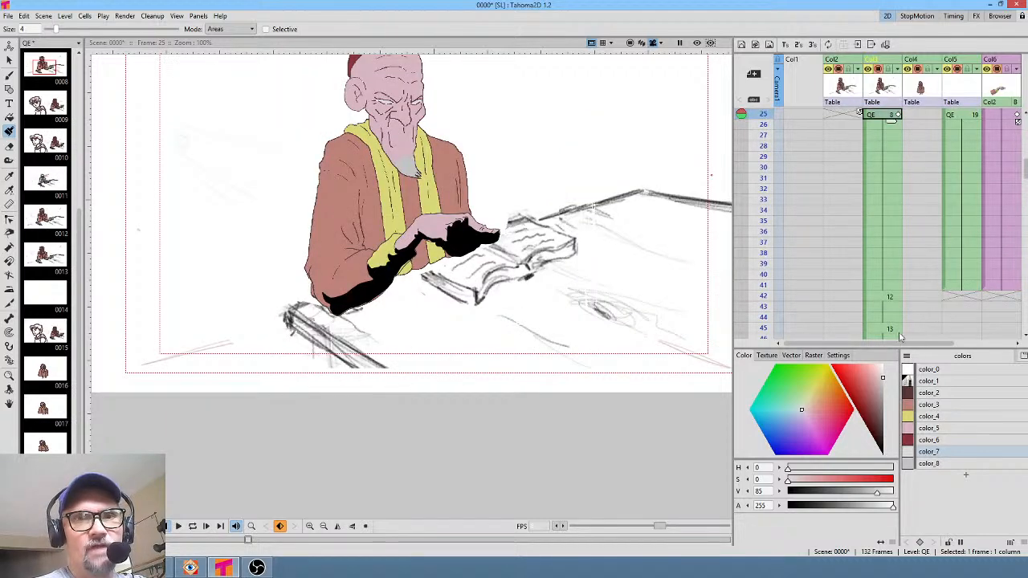
pyautogui.scroll(-5, 849, 216)
pyautogui.scroll(1, 765, 171)
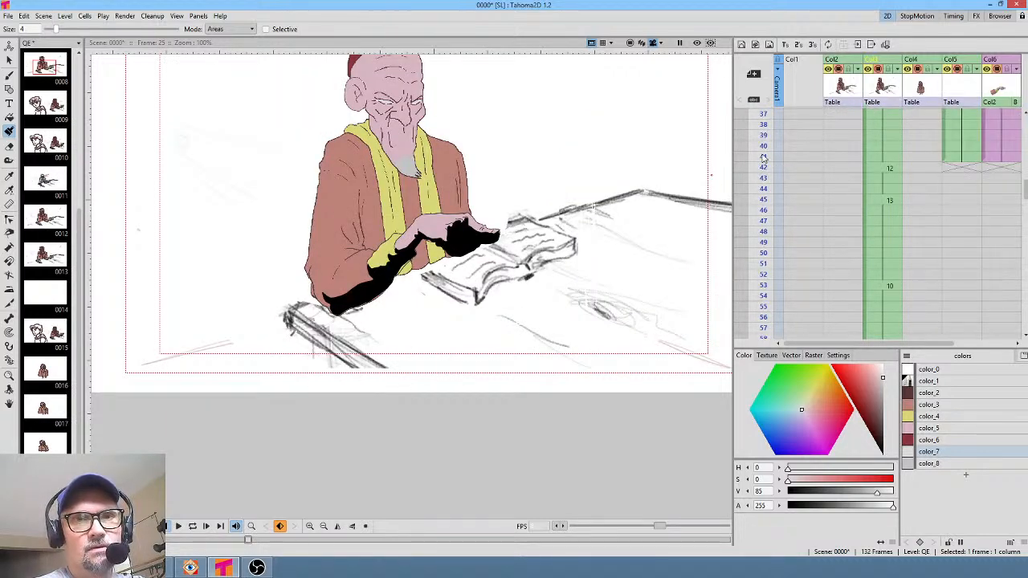
pyautogui.moveTo(763, 159); pyautogui.dragTo(755, 287)
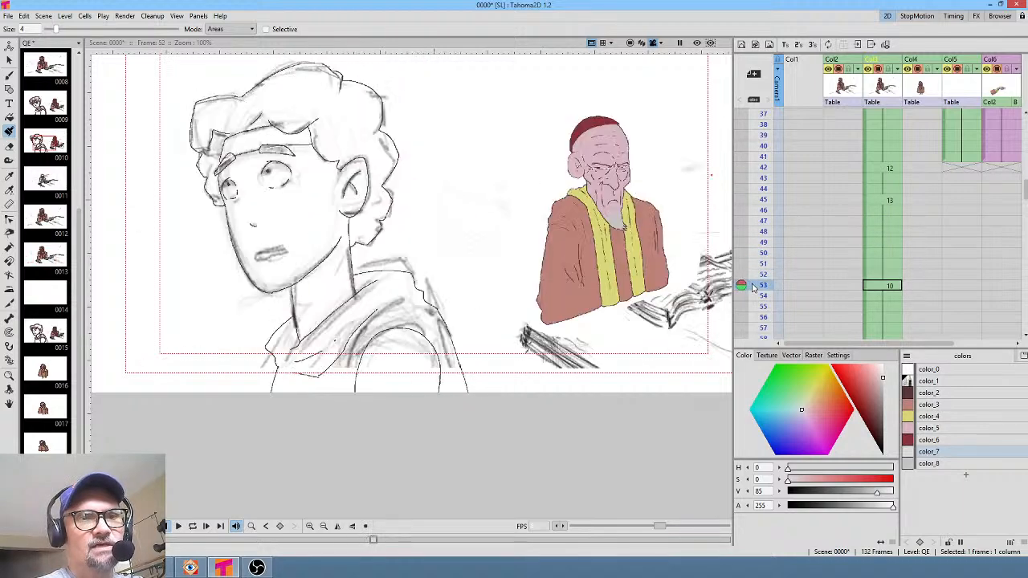
# Show the drawing on frame 53 beyond the camera frame and selectively erase the boy's rough color_1 sketch lines
pyautogui.click(886, 286)
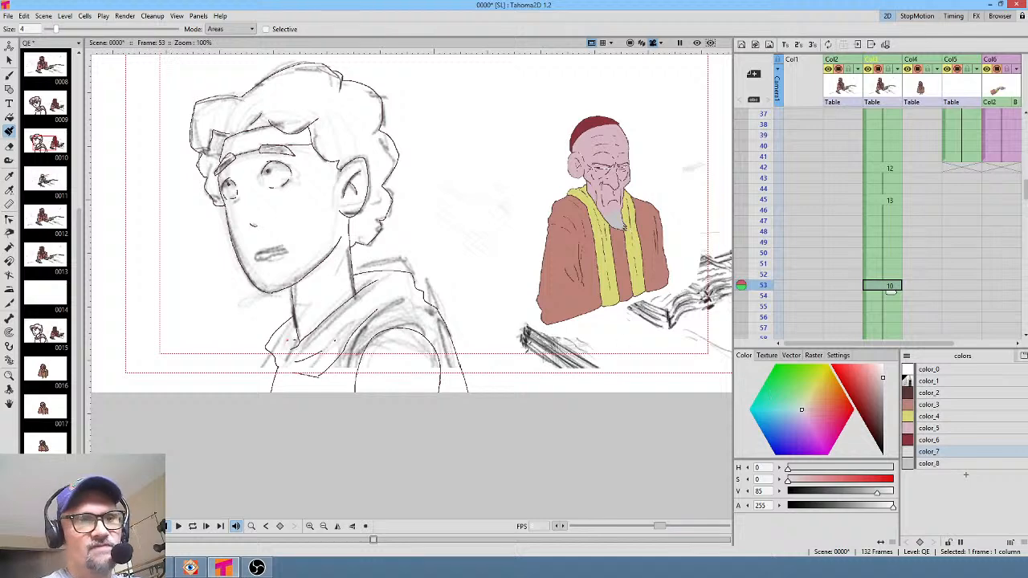
pyautogui.click(630, 44)
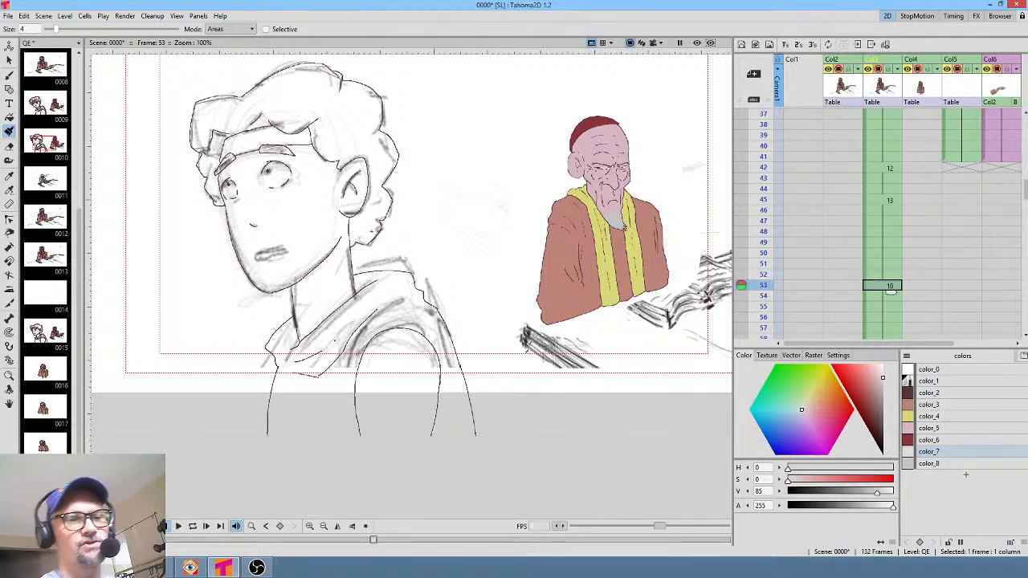
pyautogui.click(931, 381)
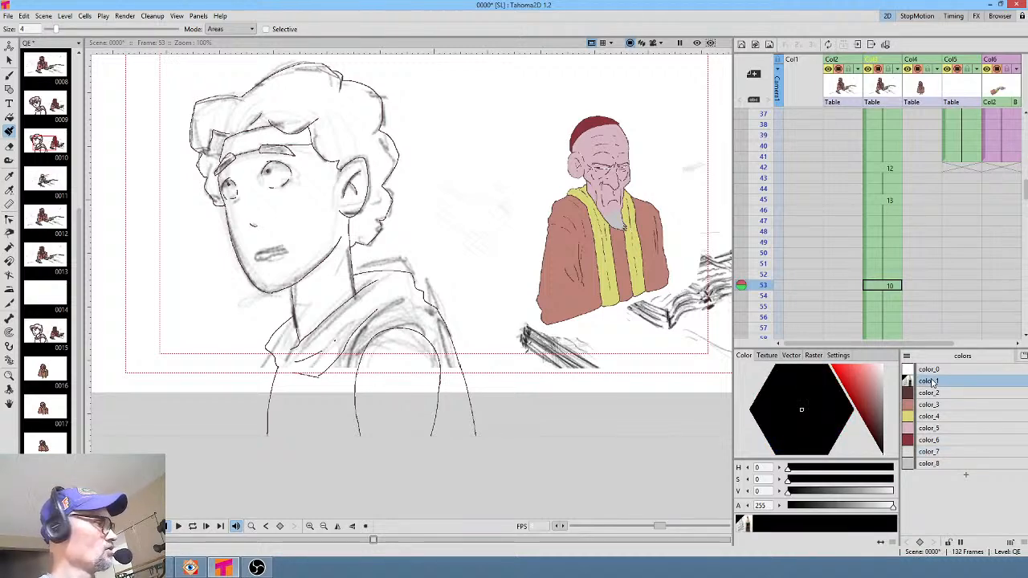
pyautogui.press('e')
pyautogui.moveTo(513, 196)
pyautogui.mouseDown()
pyautogui.moveTo(313, 33)
pyautogui.moveTo(131, 331)
pyautogui.moveTo(441, 505)
pyautogui.moveTo(520, 195)
pyautogui.mouseUp()
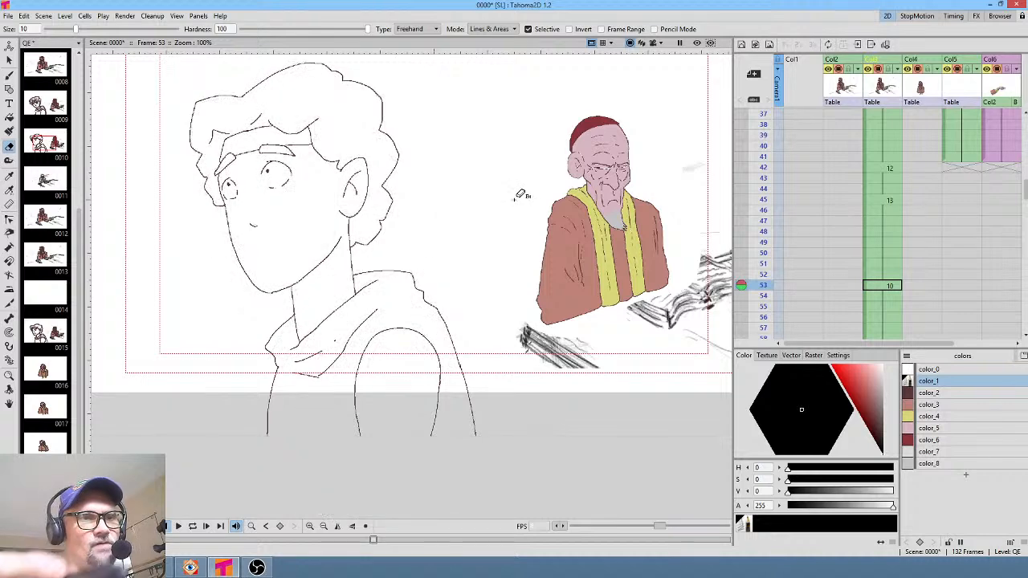
# Selectively erase the boy's rough color_1 sketch lines on the drawings at frames 67 and 75
pyautogui.press('.')
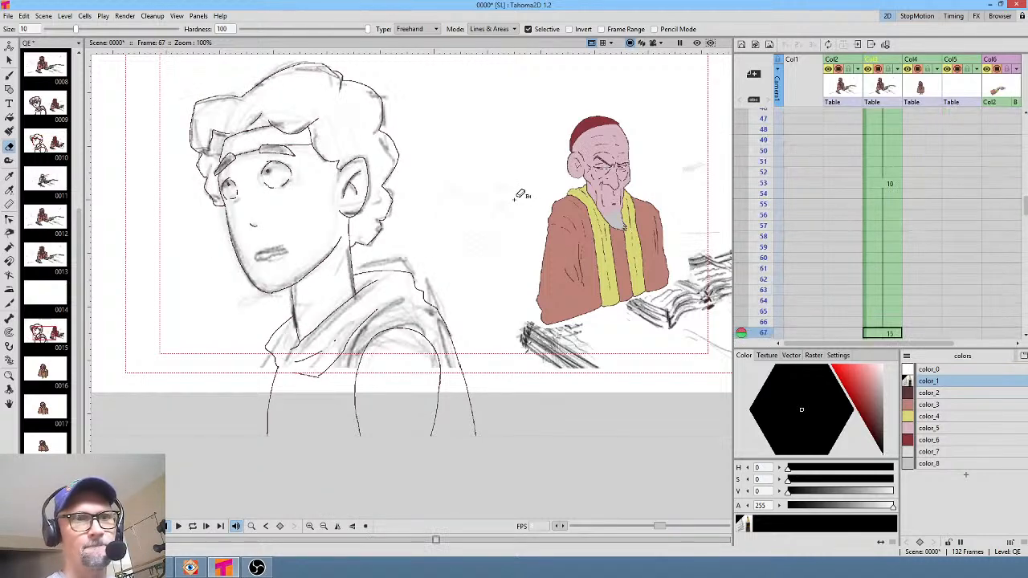
pyautogui.moveTo(551, 473)
pyautogui.mouseDown()
pyautogui.moveTo(480, 281)
pyautogui.moveTo(330, 35)
pyautogui.moveTo(168, 402)
pyautogui.moveTo(543, 474)
pyautogui.moveTo(340, 24)
pyautogui.moveTo(202, 467)
pyautogui.moveTo(546, 466)
pyautogui.moveTo(492, 394)
pyautogui.moveTo(324, 38)
pyautogui.moveTo(221, 454)
pyautogui.moveTo(517, 452)
pyautogui.mouseUp()
pyautogui.press('.')
pyautogui.press('.')
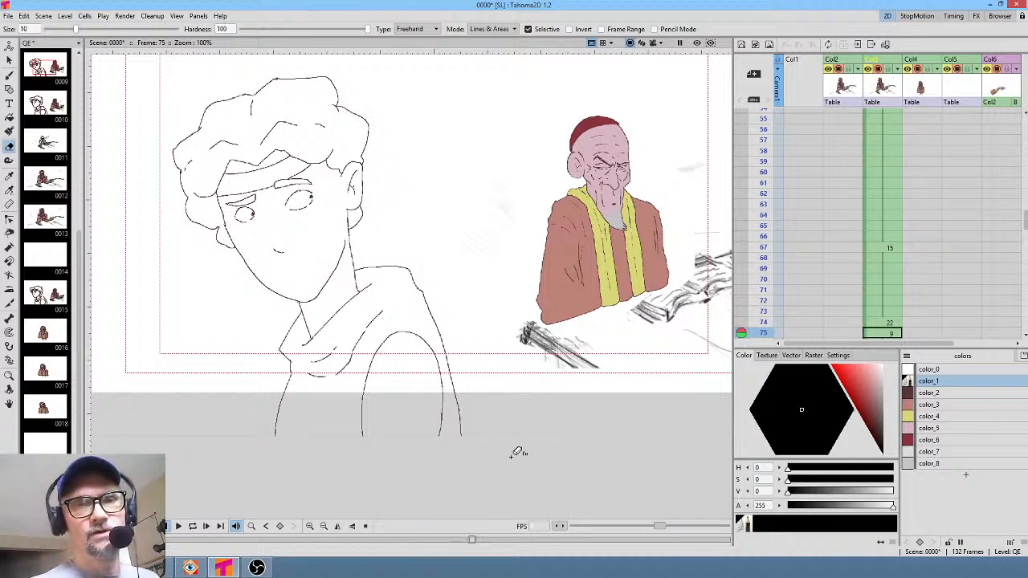
# Switch on the transparency check and close the gap in the boy's hair outline on frame 75 with a color_2 brush stroke
pyautogui.middleClick(908, 271)
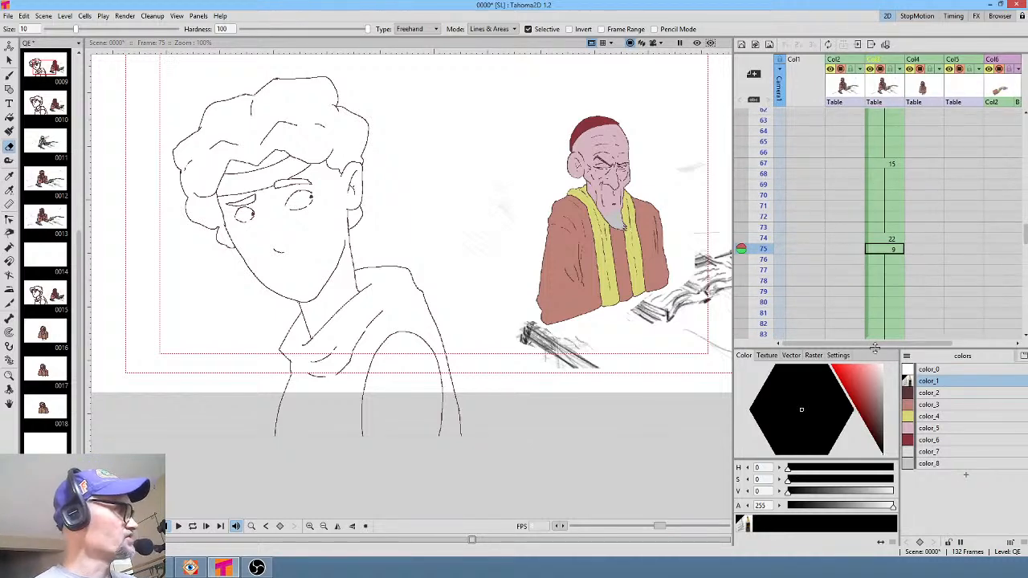
pyautogui.press('t')
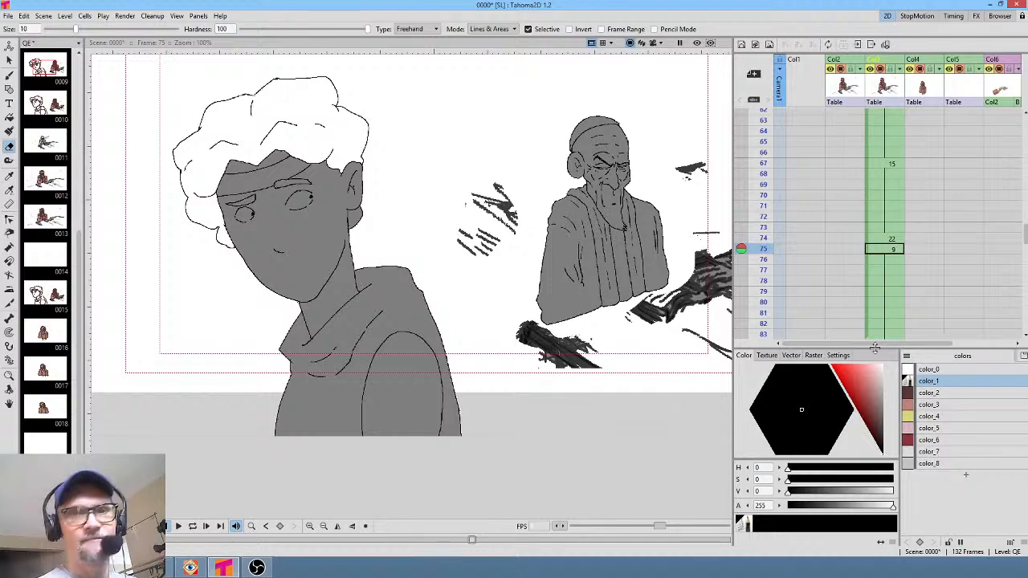
pyautogui.click(940, 394)
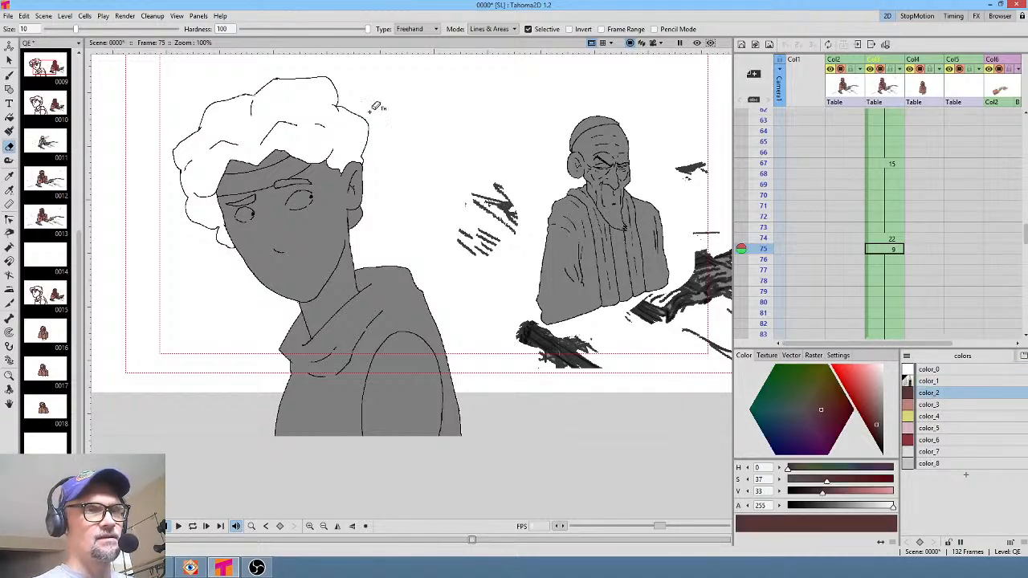
pyautogui.moveTo(376, 168); pyautogui.dragTo(680, 409)
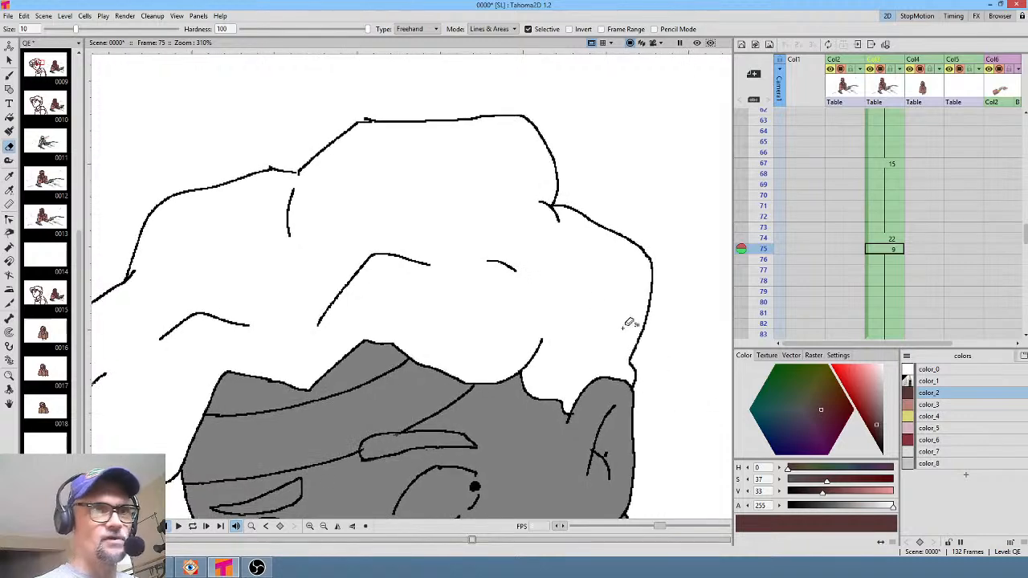
pyautogui.press('b')
pyautogui.click(298, 171)
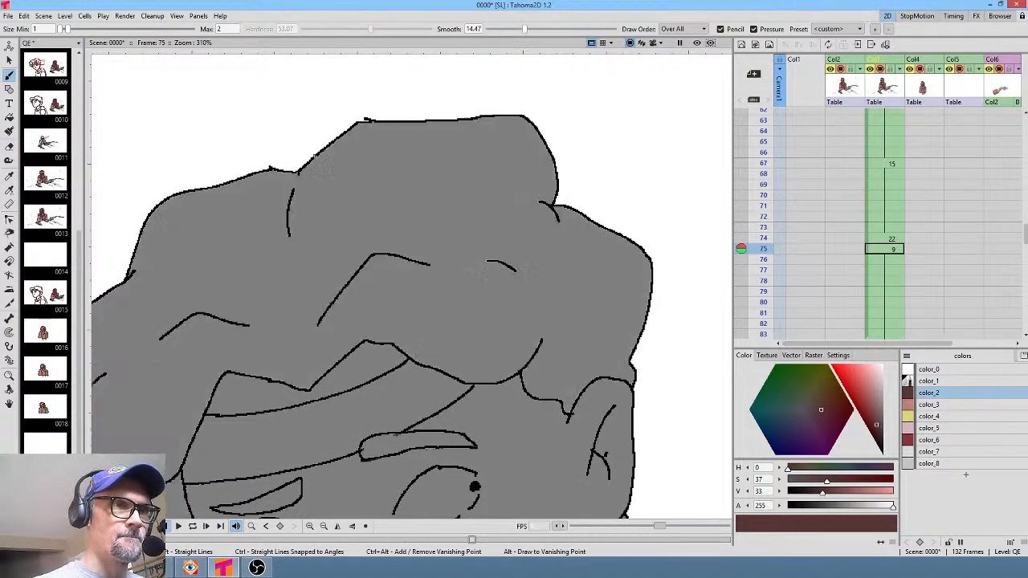
# On frame 74, erase the face outline running through the boy's outer eyebrow and repair the eyebrow's lower edge with the color_2 brush
pyautogui.click(764, 239)
pyautogui.moveTo(482, 284); pyautogui.dragTo(489, 71)
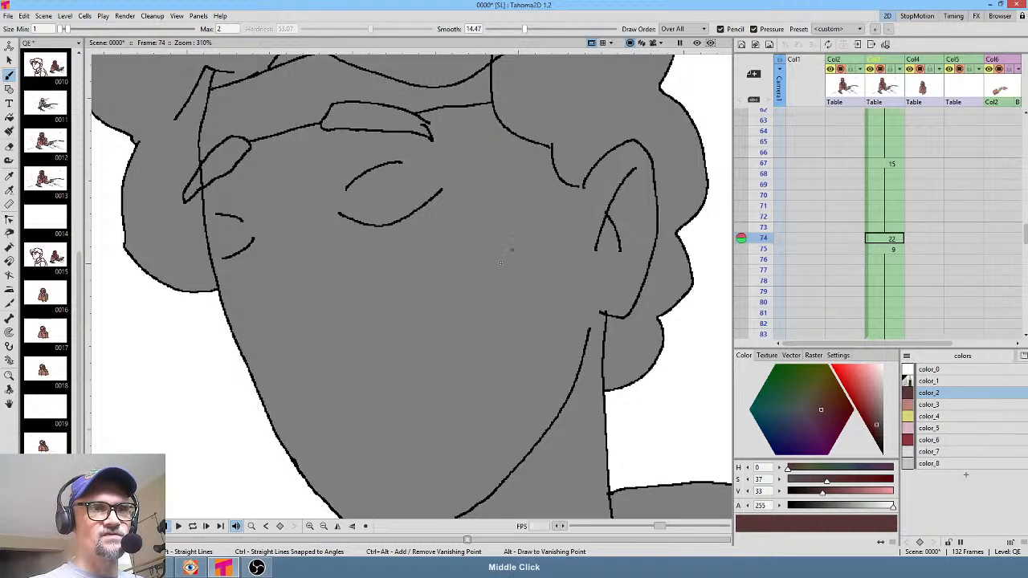
pyautogui.moveTo(458, 336); pyautogui.dragTo(476, 377)
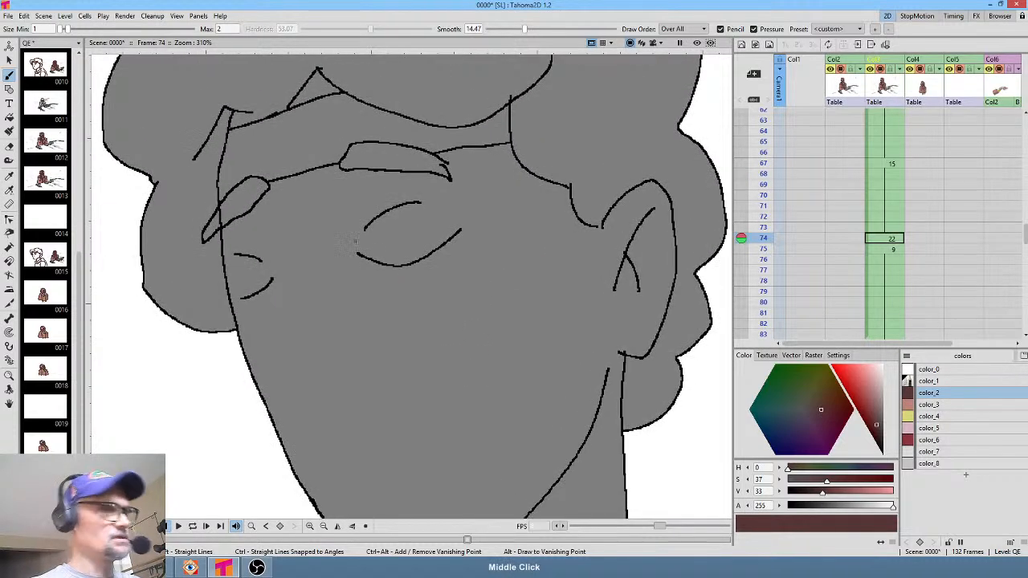
pyautogui.press('a')
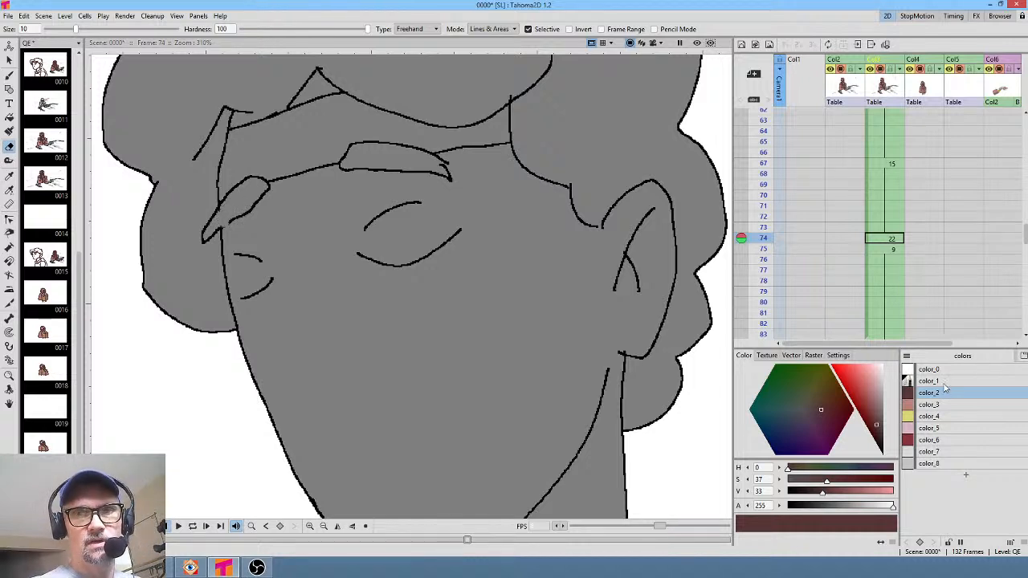
pyautogui.press('b')
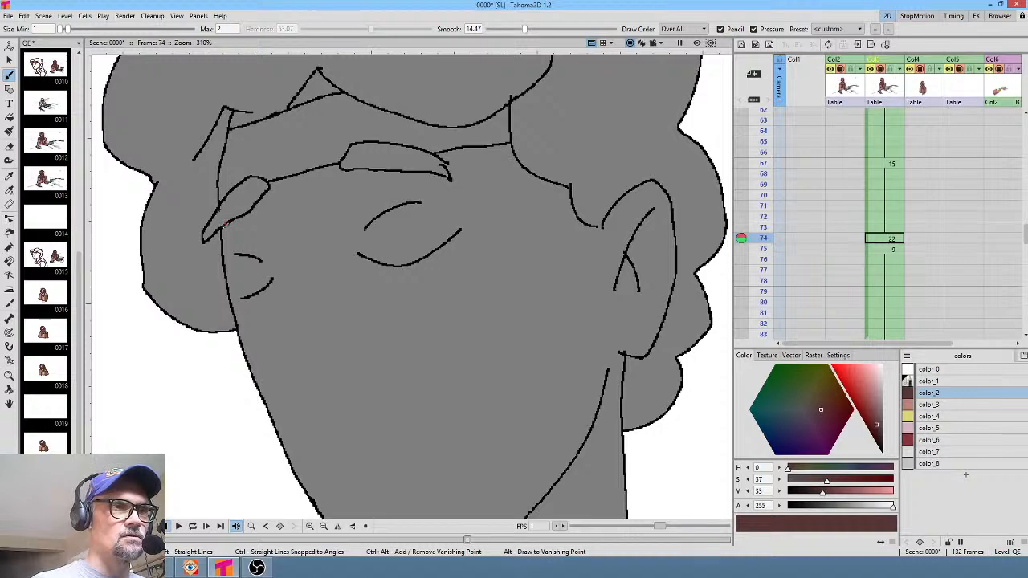
# Close the gap between the boy's hair and neck on frames 67 and 53 with color_2 brush strokes
pyautogui.hotkey('shift', ',')
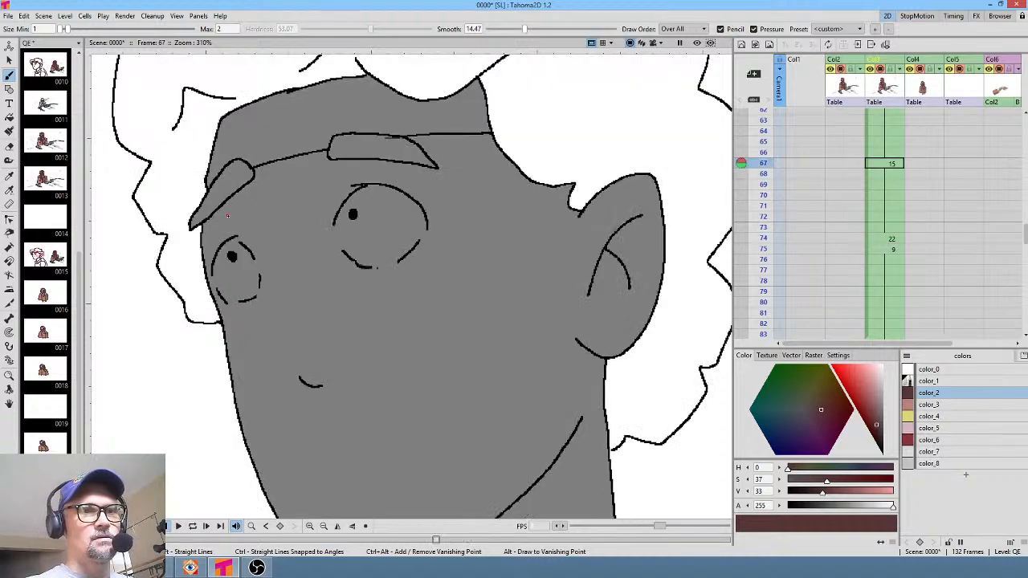
pyautogui.moveTo(523, 127)
pyautogui.mouseDown()
pyautogui.moveTo(510, 230)
pyautogui.moveTo(523, 422)
pyautogui.moveTo(536, 273)
pyautogui.moveTo(500, 139)
pyautogui.mouseUp()
pyautogui.moveTo(636, 390); pyautogui.dragTo(588, 347)
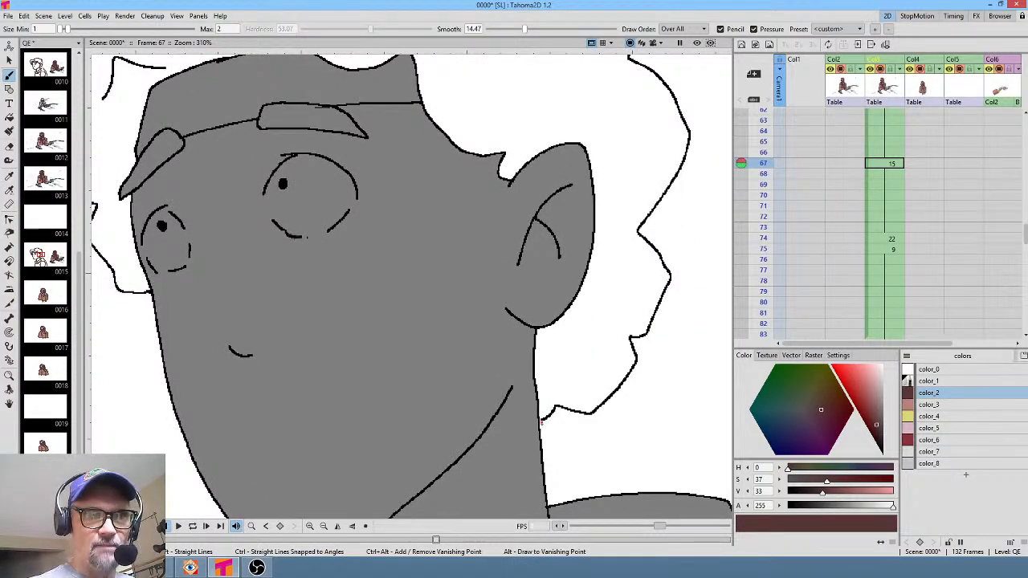
pyautogui.click(543, 418)
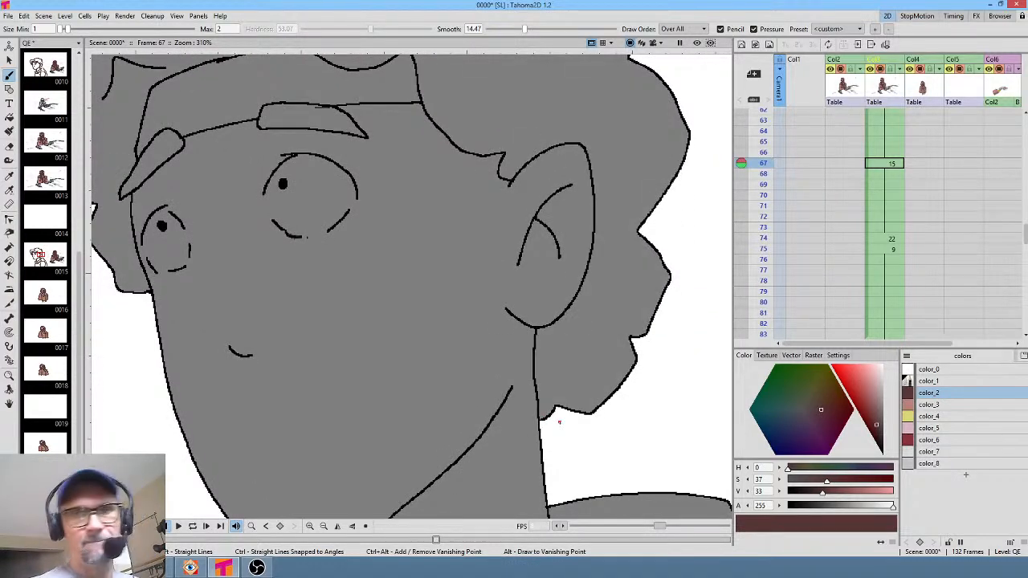
pyautogui.press(',')
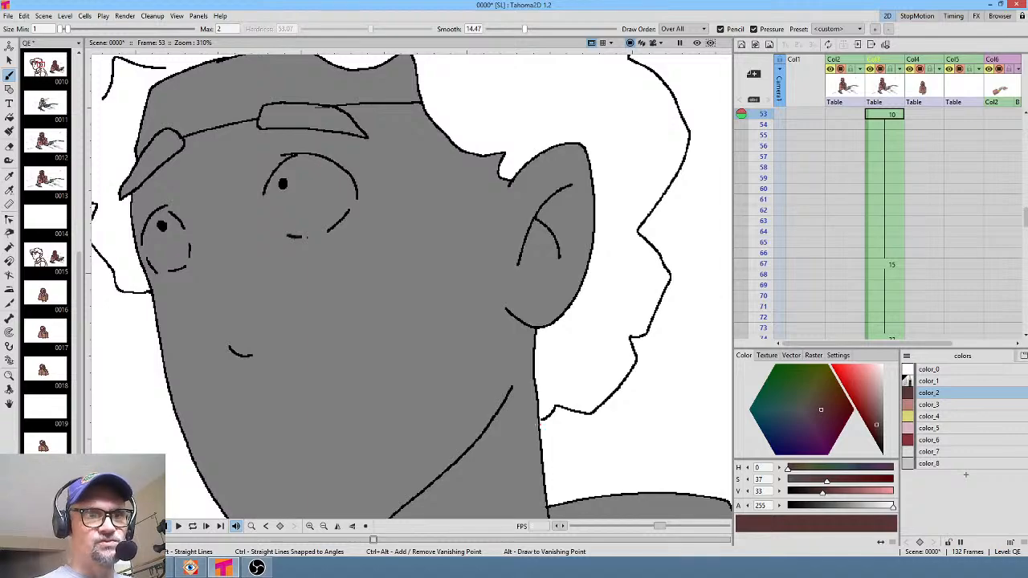
pyautogui.moveTo(544, 417); pyautogui.dragTo(539, 420)
pyautogui.moveTo(434, 257); pyautogui.dragTo(507, 354)
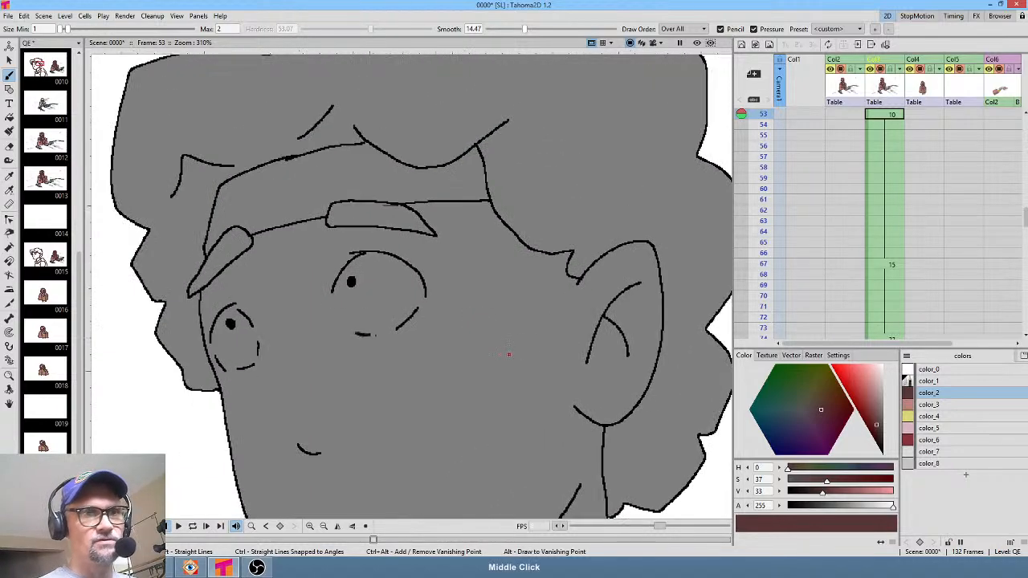
# Select the old man's drawing on frame 42, switch off the transparency check and save the scene with all its levels
pyautogui.press(',')
pyautogui.moveTo(587, 384); pyautogui.dragTo(446, 276)
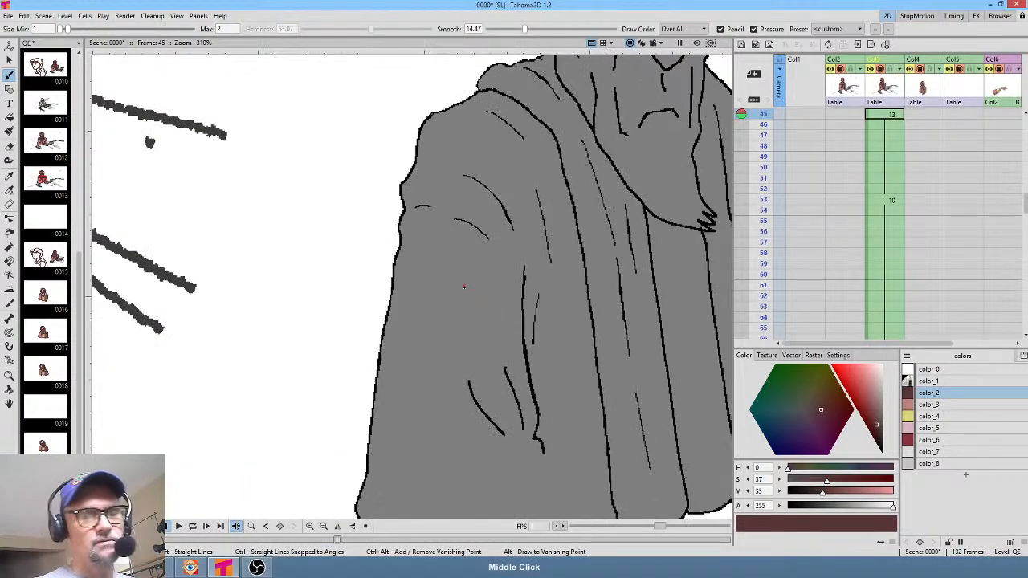
pyautogui.scroll(-5, 421, 177)
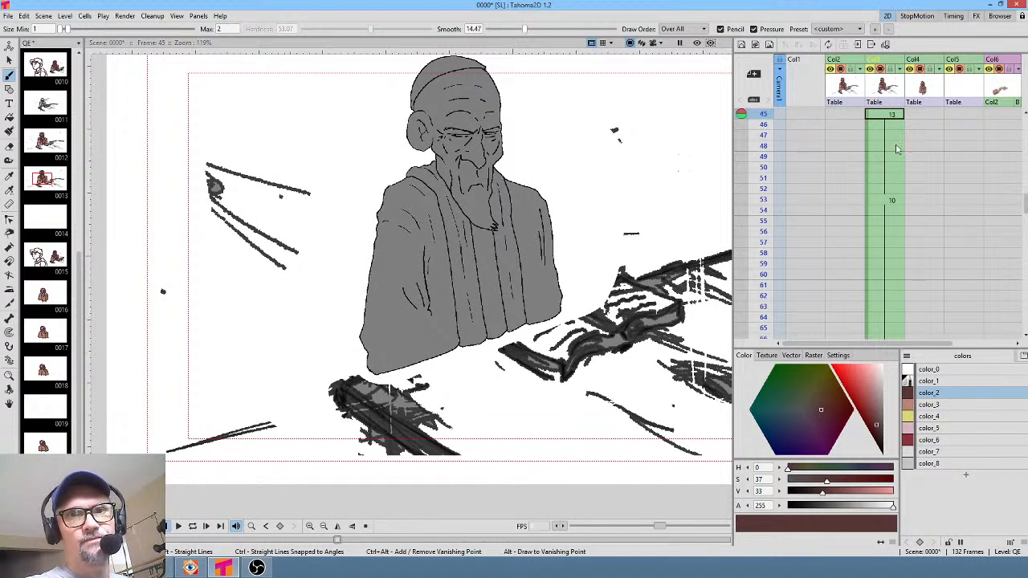
pyautogui.scroll(4, 890, 153)
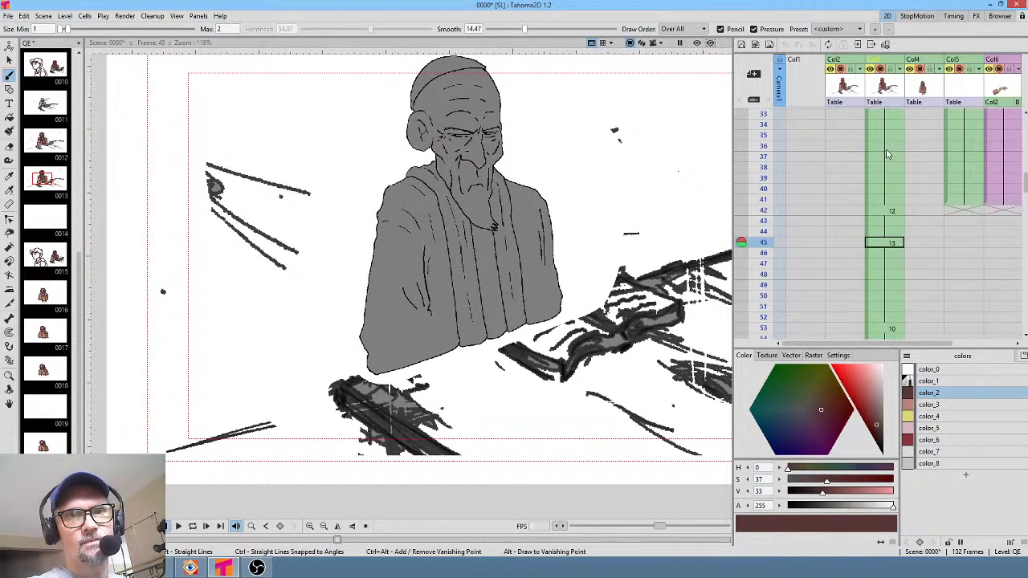
pyautogui.click(877, 212)
pyautogui.scroll(4, 877, 213)
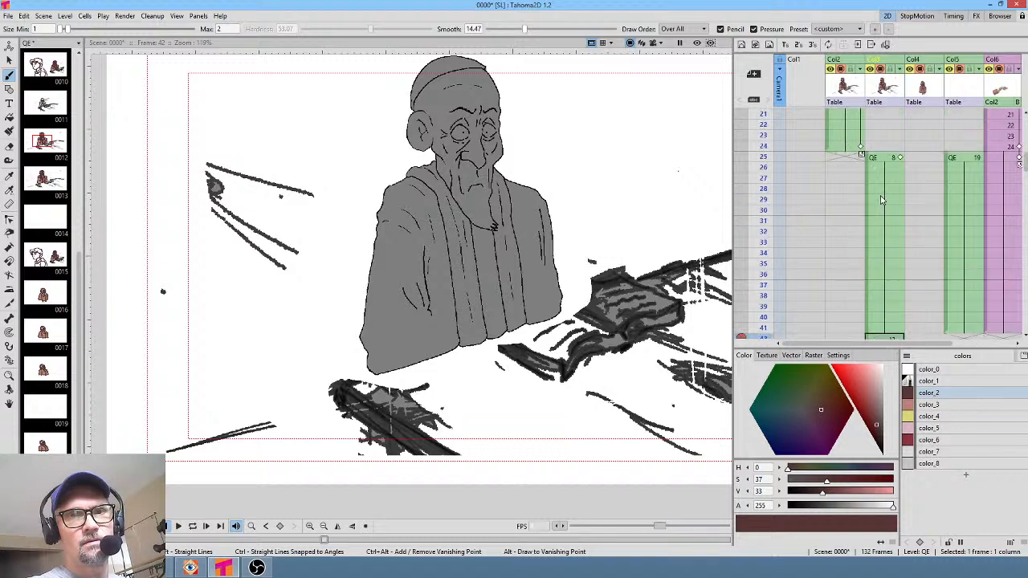
pyautogui.hotkey('shift', 't')
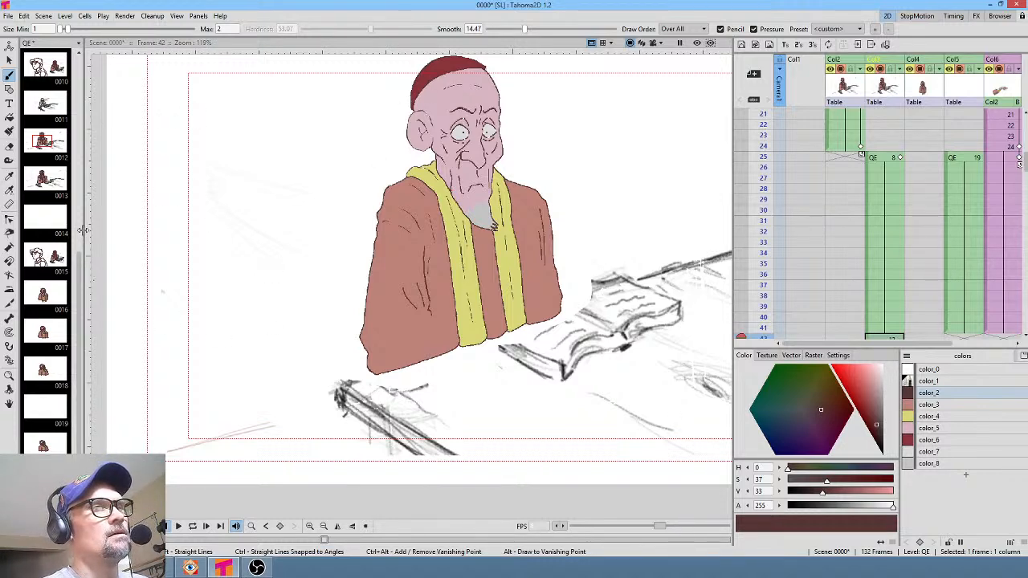
pyautogui.click(7, 16)
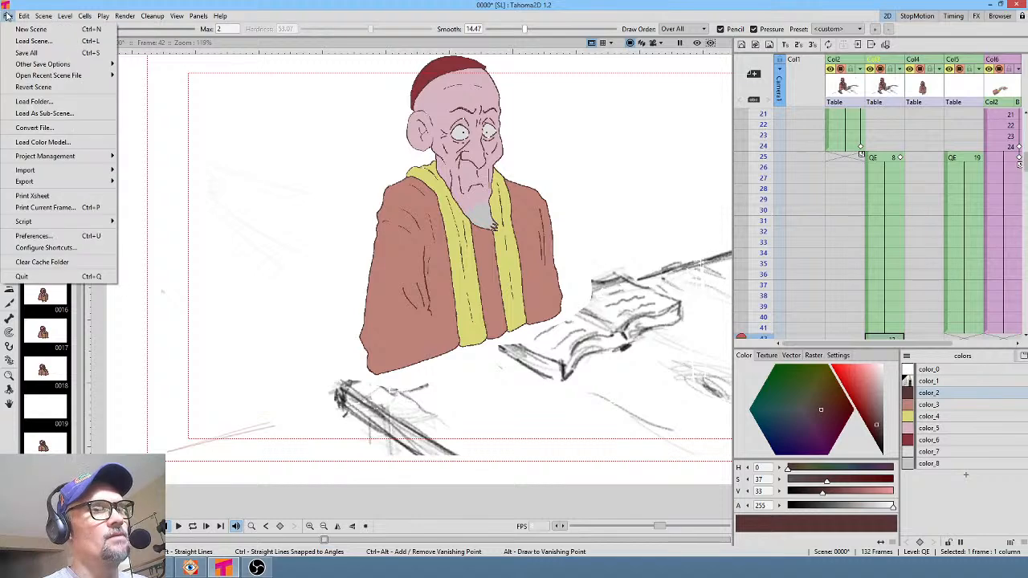
pyautogui.click(32, 55)
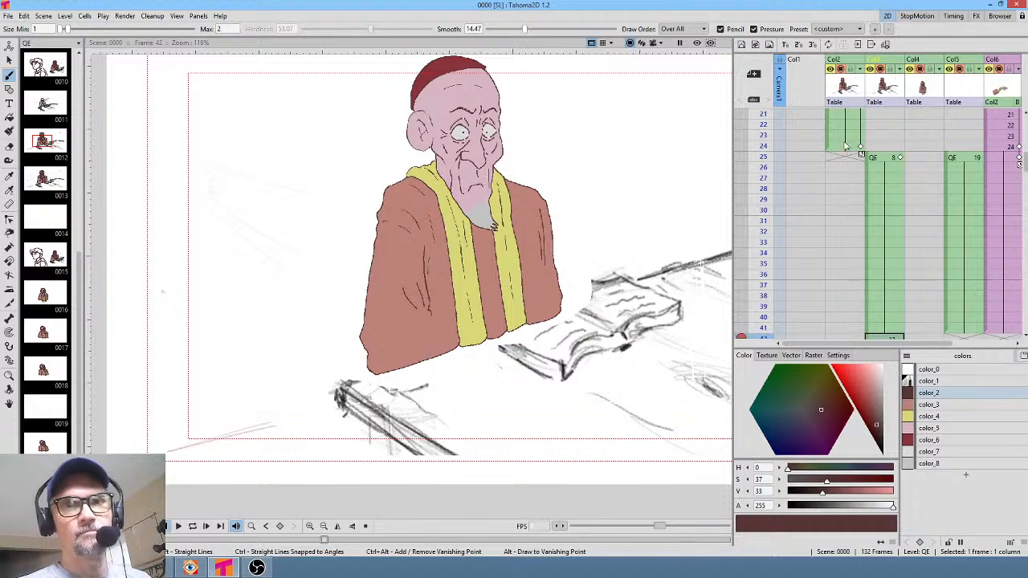
# Scrub through the scene between frames 1 and 76 to review the old man's colored drawings and the boy's line art
pyautogui.scroll(5, 856, 153)
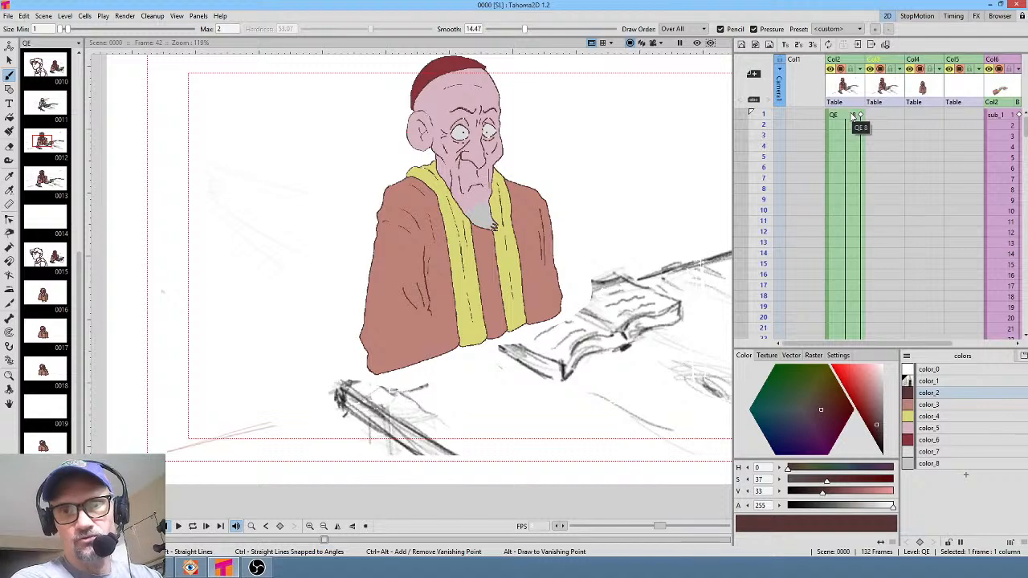
pyautogui.click(850, 118)
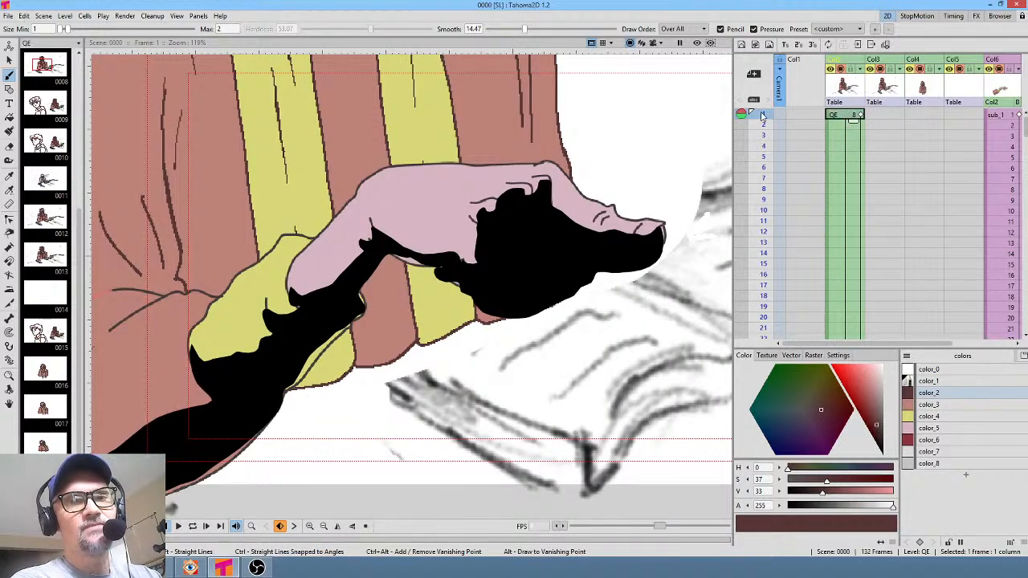
pyautogui.moveTo(764, 116)
pyautogui.mouseDown()
pyautogui.moveTo(767, 172)
pyautogui.moveTo(757, 180)
pyautogui.moveTo(755, 157)
pyautogui.moveTo(748, 185)
pyautogui.mouseUp()
pyautogui.scroll(-3, 783, 181)
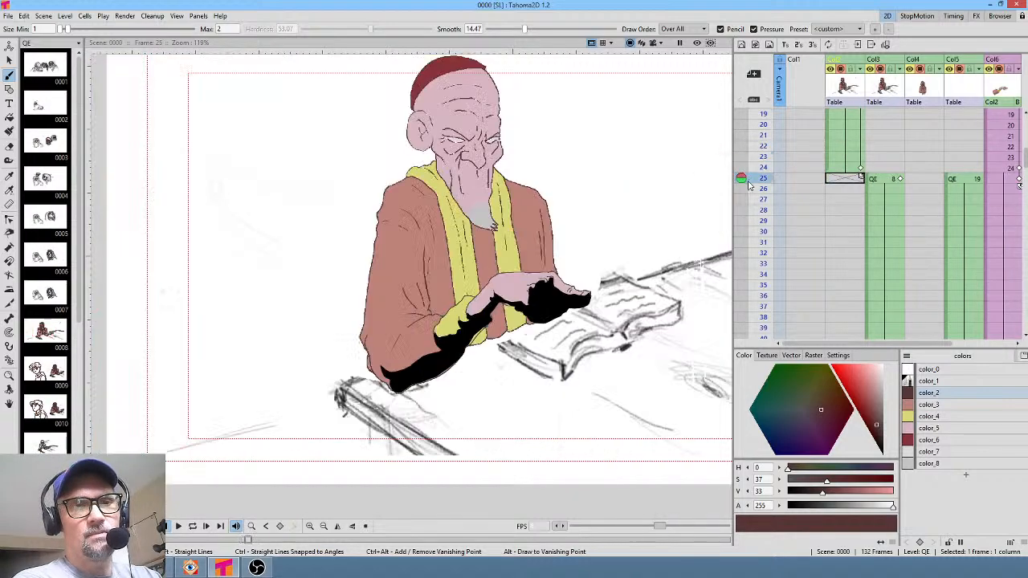
pyautogui.scroll(6, 488, 175)
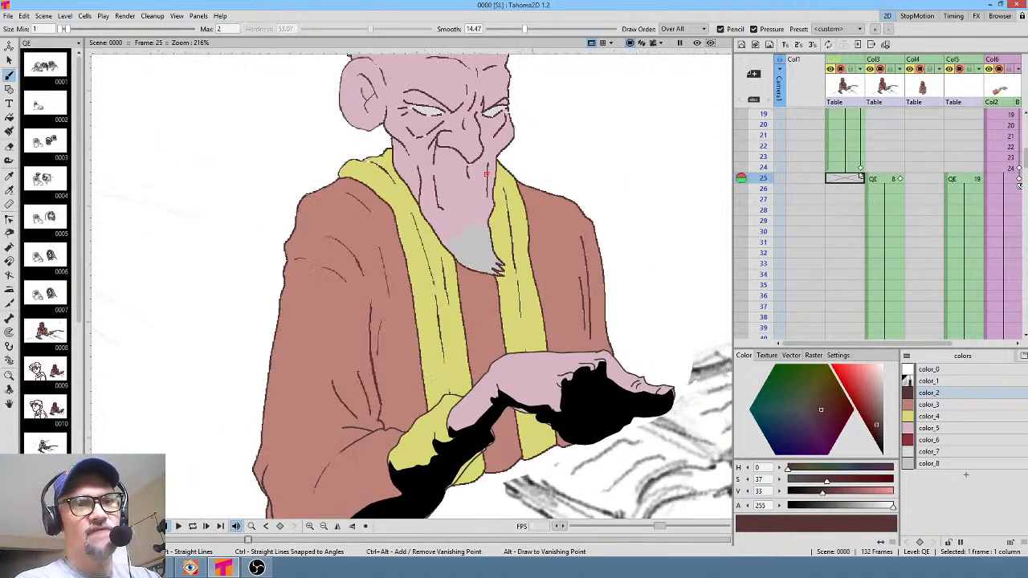
pyautogui.moveTo(505, 151); pyautogui.dragTo(465, 251)
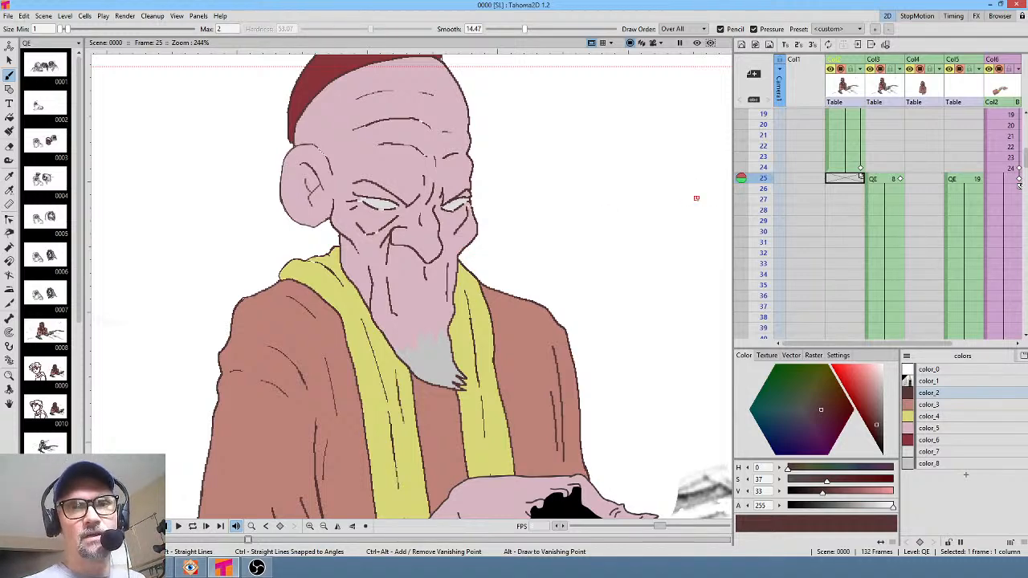
pyautogui.middleClick(881, 149)
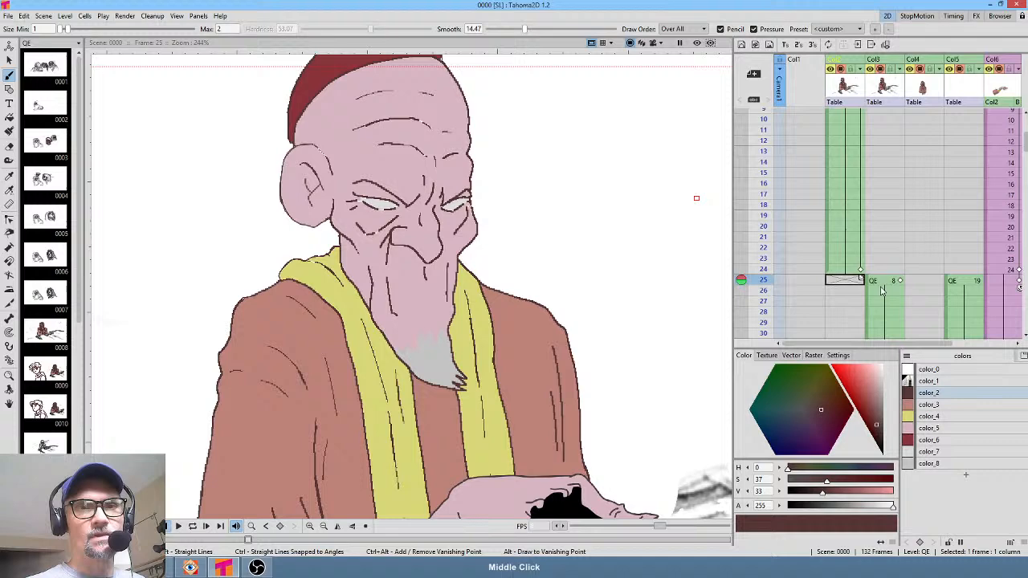
pyautogui.middleClick(880, 140)
pyautogui.moveTo(765, 117); pyautogui.dragTo(766, 274)
pyautogui.middleClick(770, 129)
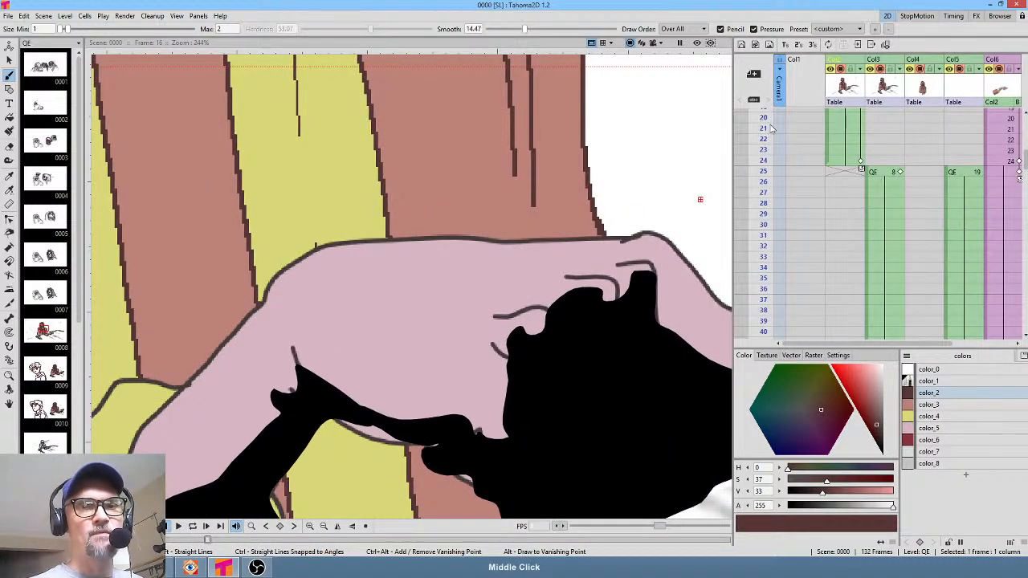
pyautogui.moveTo(763, 135); pyautogui.dragTo(765, 177)
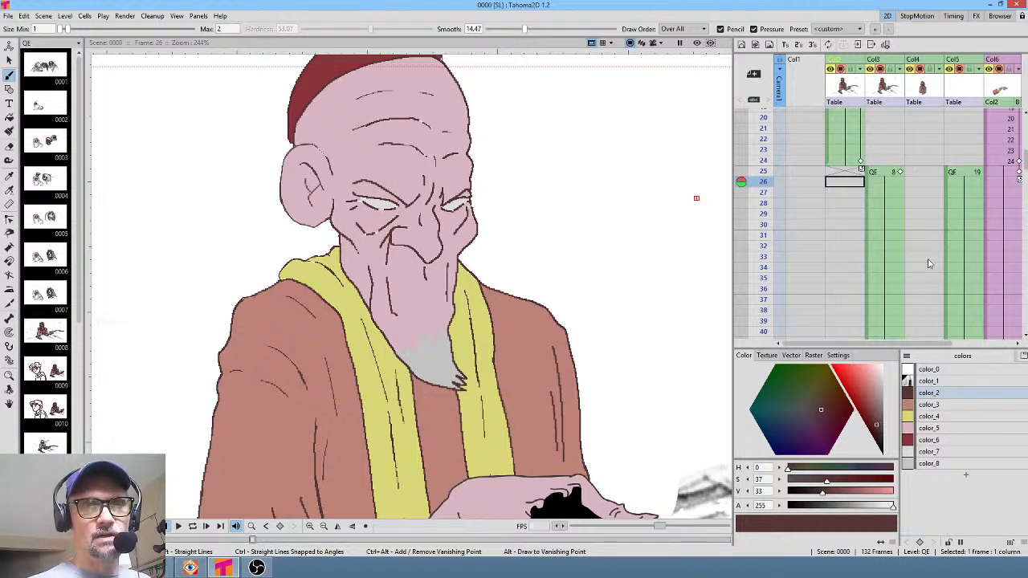
pyautogui.moveTo(920, 296); pyautogui.dragTo(910, 104)
pyautogui.moveTo(889, 195); pyautogui.dragTo(893, 175)
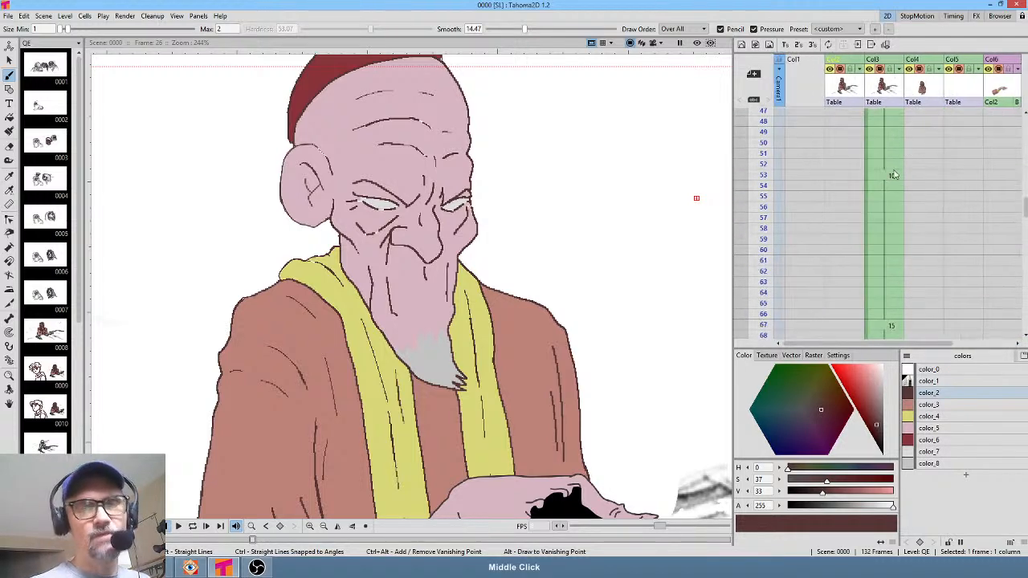
pyautogui.moveTo(890, 294); pyautogui.dragTo(874, 141)
pyautogui.moveTo(762, 144); pyautogui.dragTo(762, 258)
pyautogui.moveTo(897, 243); pyautogui.dragTo(909, 365)
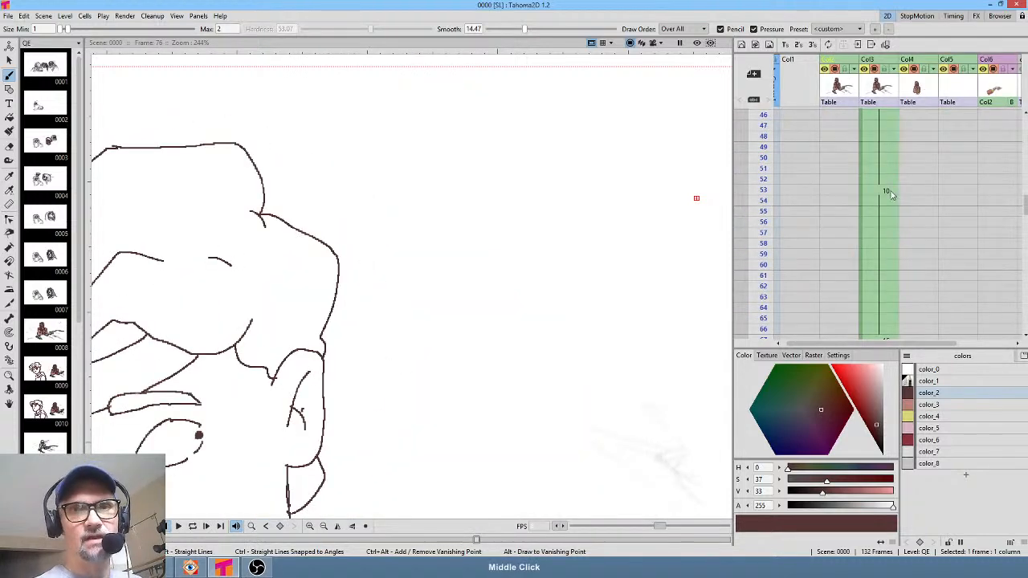
pyautogui.click(891, 192)
pyautogui.moveTo(881, 229); pyautogui.dragTo(888, 317)
pyautogui.click(891, 233)
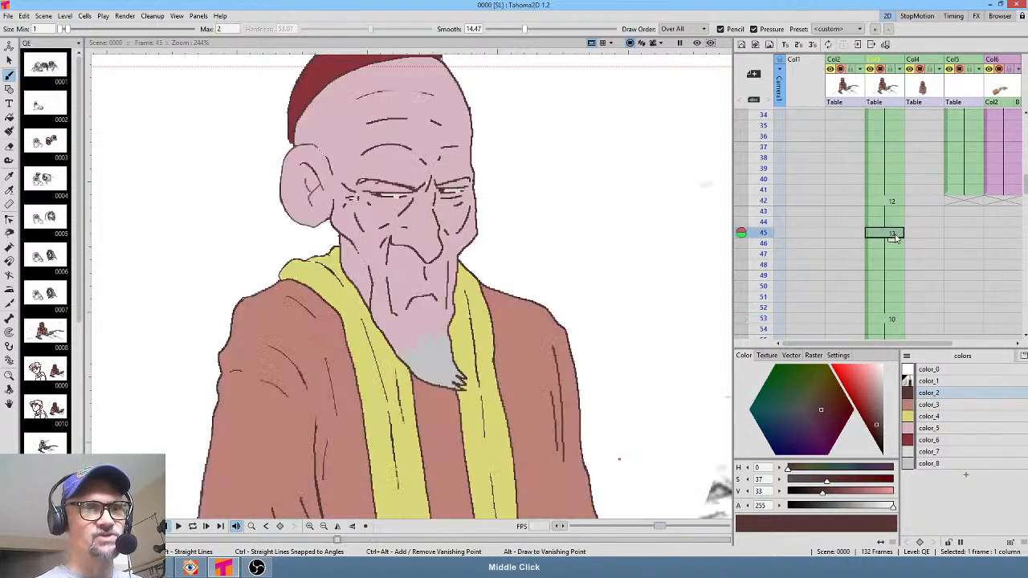
# On frame 53, trace the inside of both of the boy's eyes with the Paint Brush in color_7 to close their open outlines
pyautogui.click(891, 319)
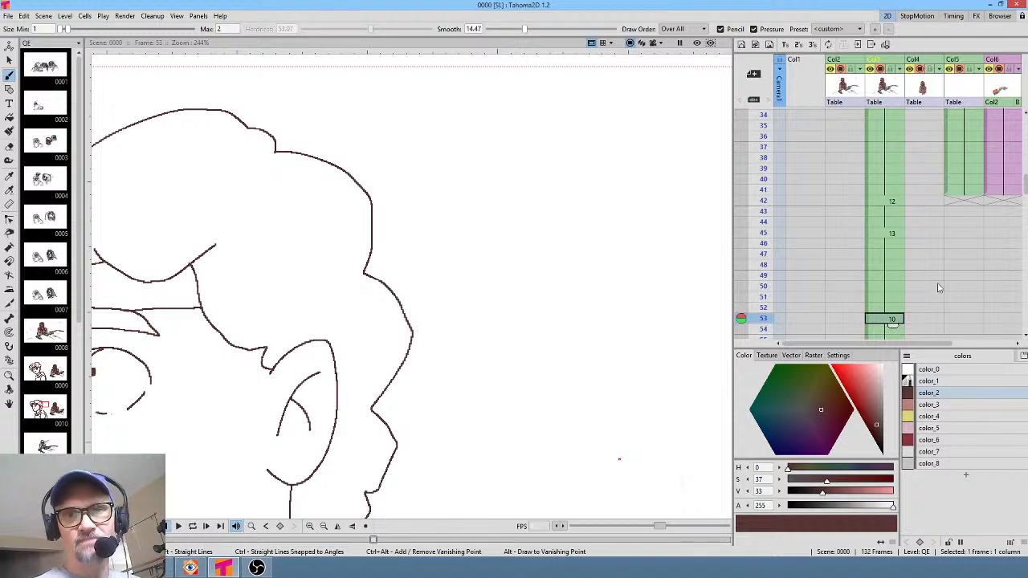
pyautogui.moveTo(407, 406); pyautogui.dragTo(558, 270)
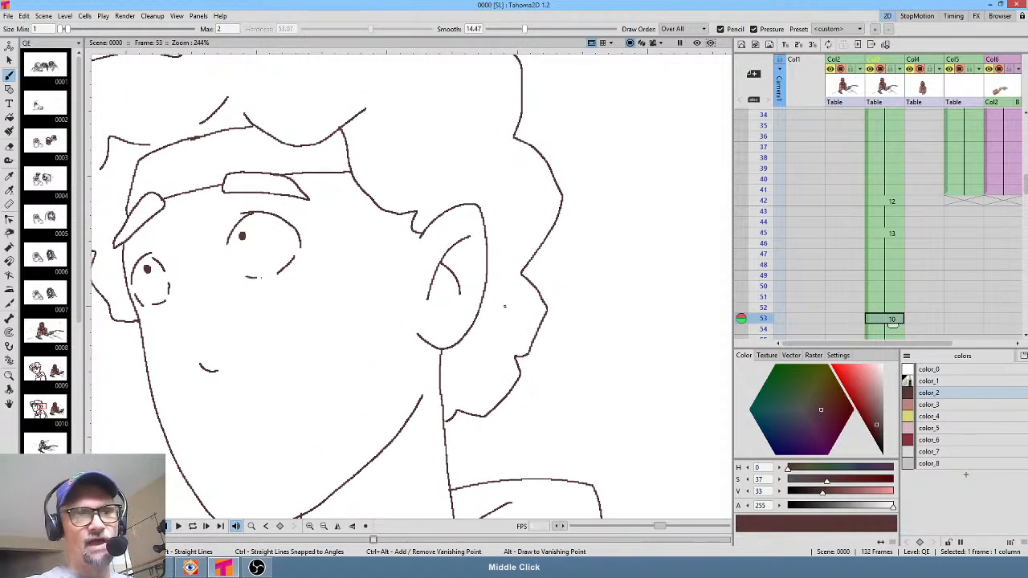
pyautogui.scroll(-2, 504, 306)
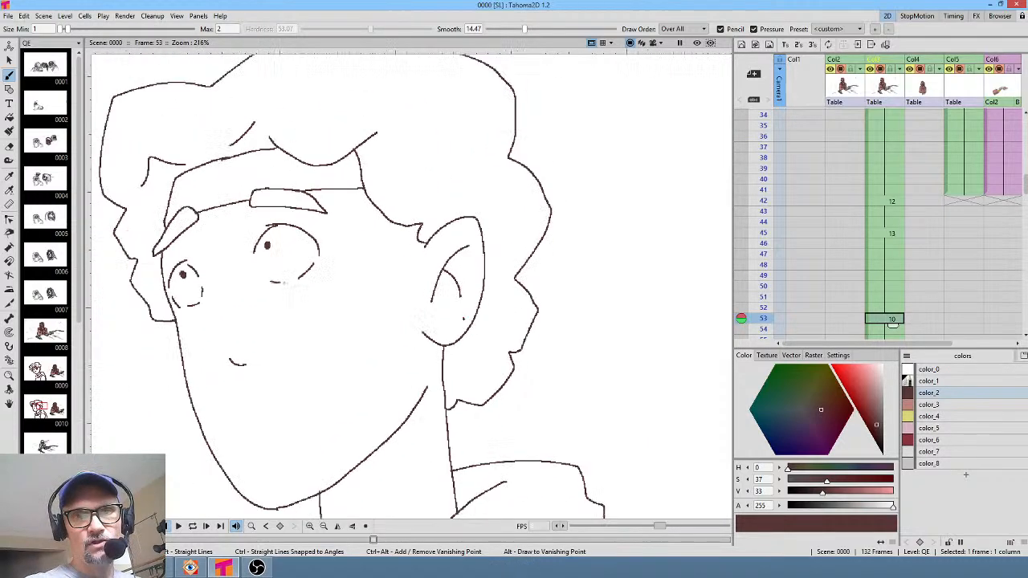
pyautogui.click(948, 453)
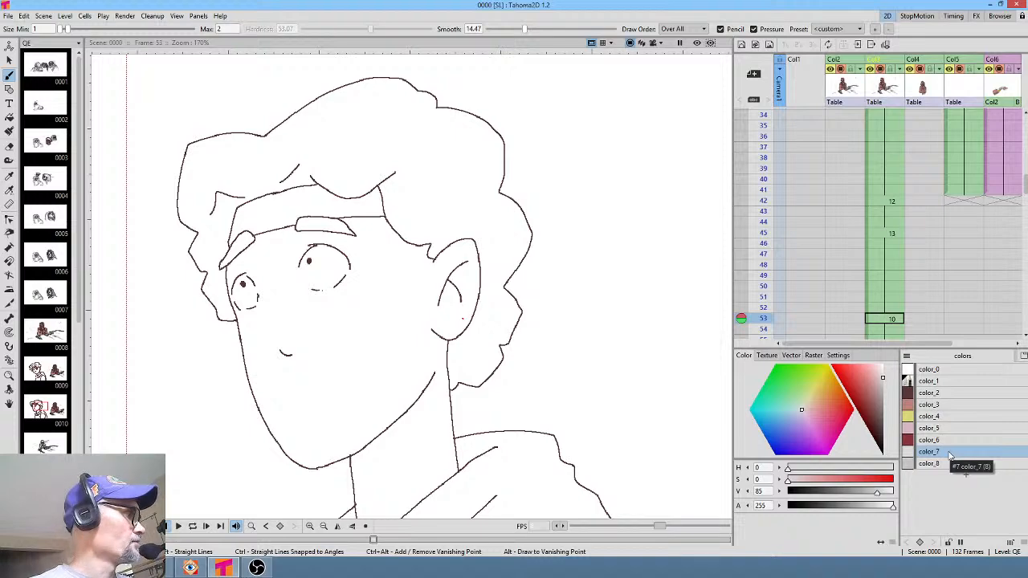
pyautogui.press('k')
pyautogui.scroll(6, 329, 314)
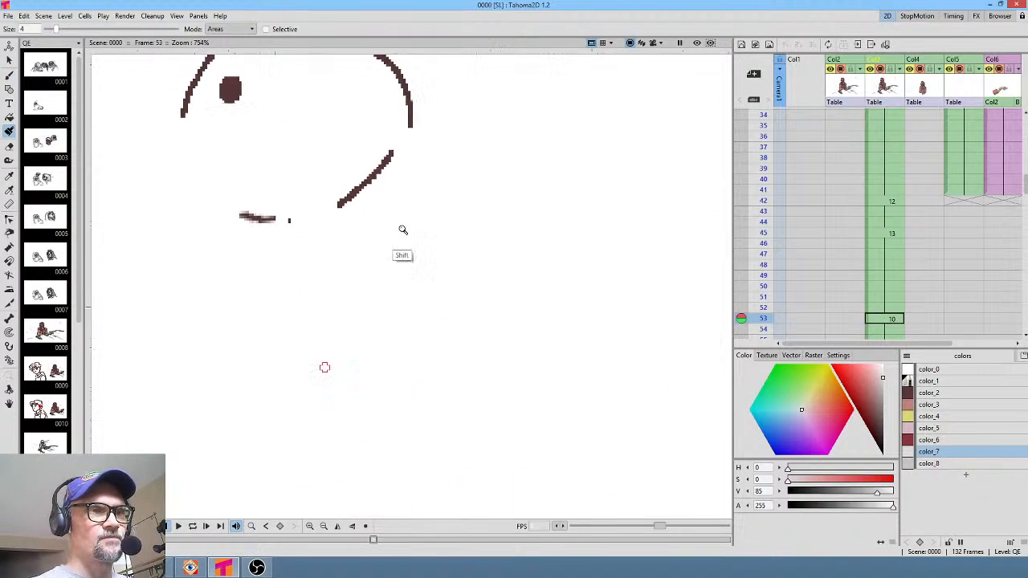
pyautogui.moveTo(400, 201); pyautogui.dragTo(472, 311)
pyautogui.moveTo(259, 212)
pyautogui.mouseDown()
pyautogui.moveTo(268, 277)
pyautogui.moveTo(302, 318)
pyautogui.moveTo(345, 315)
pyautogui.moveTo(347, 331)
pyautogui.moveTo(417, 309)
pyautogui.moveTo(487, 229)
pyautogui.mouseUp()
pyautogui.moveTo(355, 311); pyautogui.dragTo(632, 238)
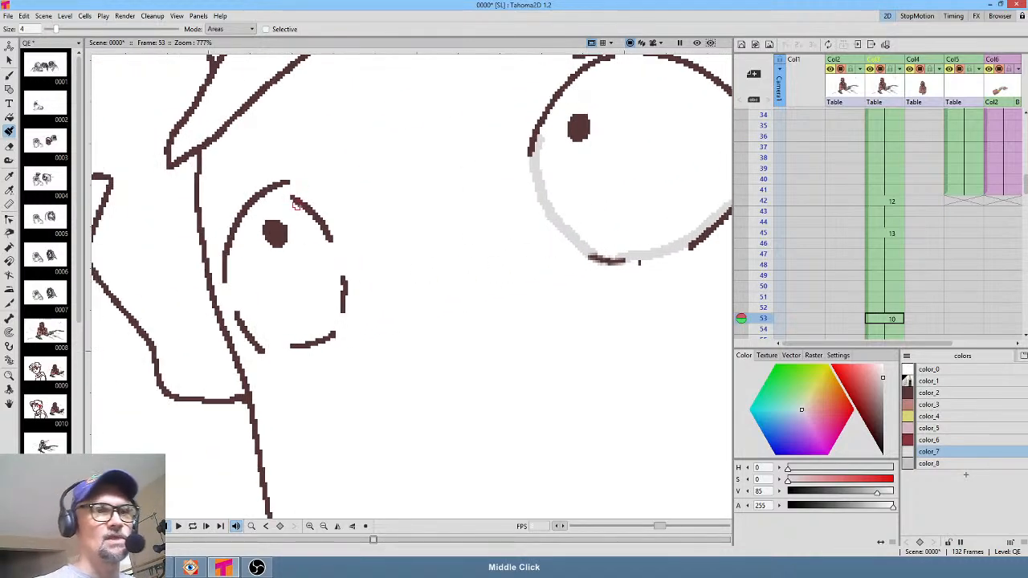
pyautogui.moveTo(298, 206)
pyautogui.mouseDown()
pyautogui.moveTo(271, 195)
pyautogui.moveTo(245, 217)
pyautogui.moveTo(226, 281)
pyautogui.moveTo(236, 308)
pyautogui.moveTo(265, 344)
pyautogui.moveTo(290, 347)
pyautogui.moveTo(324, 337)
pyautogui.moveTo(338, 291)
pyautogui.mouseUp()
pyautogui.moveTo(295, 208)
pyautogui.mouseDown()
pyautogui.moveTo(325, 239)
pyautogui.moveTo(338, 286)
pyautogui.mouseUp()
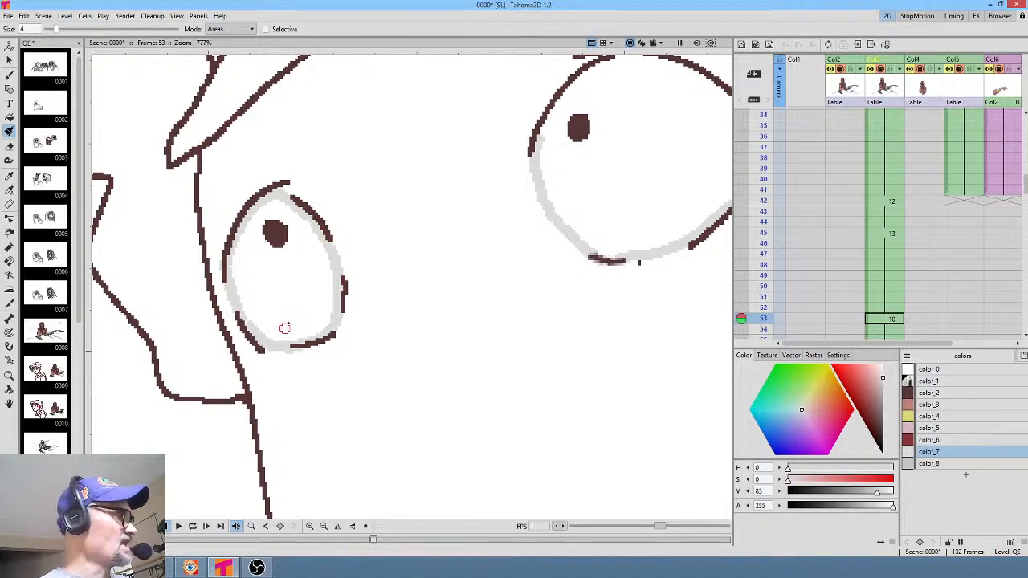
# Fill the whites of both of the boy's eyes on frame 53 with color_7
pyautogui.press('f')
pyautogui.click(305, 290)
pyautogui.click(652, 167)
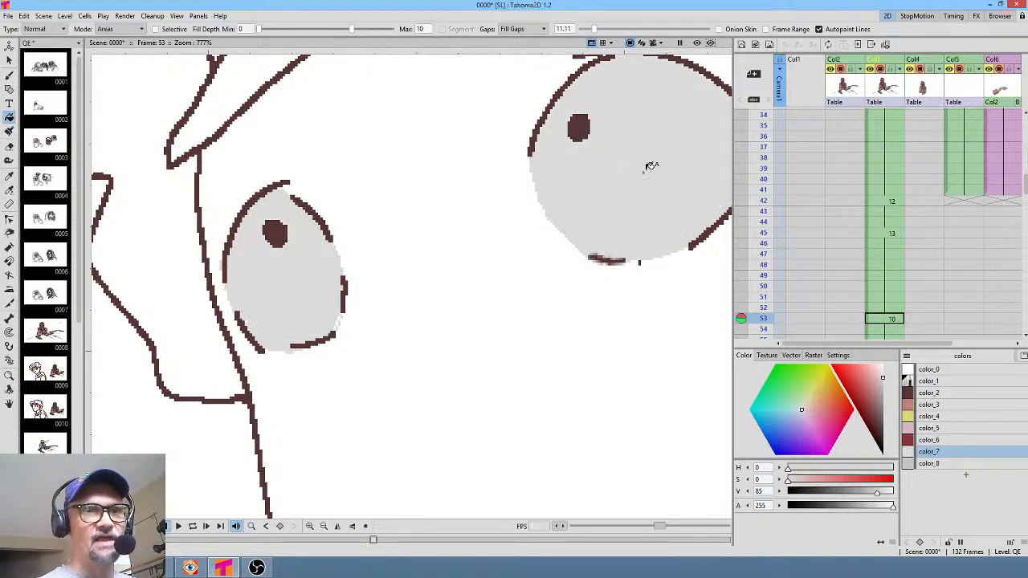
# On frame 67, trace the inside of both of the boy's eyes with the Paint Brush in color_7 to close their outlines
pyautogui.click(892, 234)
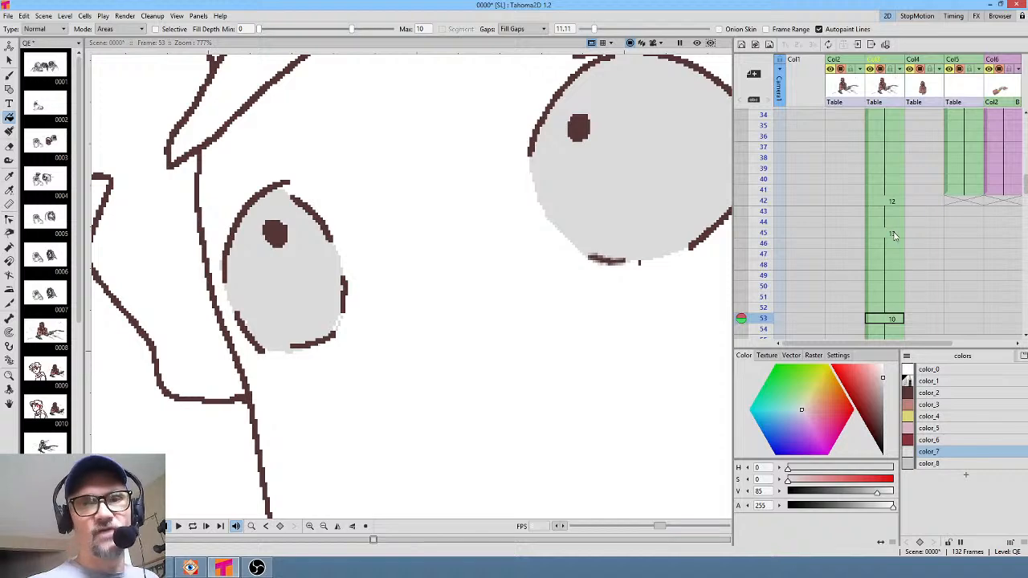
pyautogui.click(891, 319)
pyautogui.middleClick(542, 335)
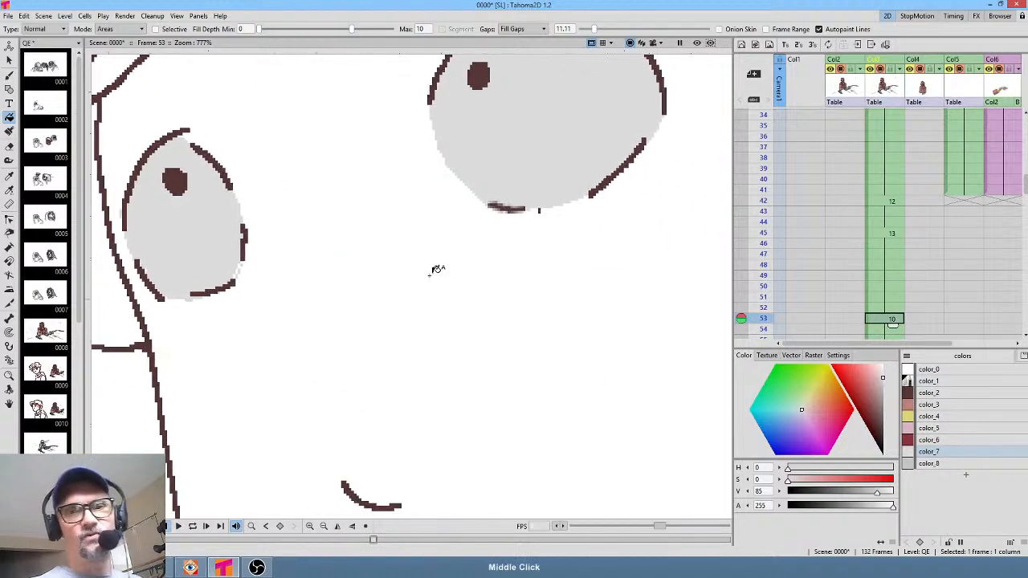
pyautogui.scroll(-5, 891, 289)
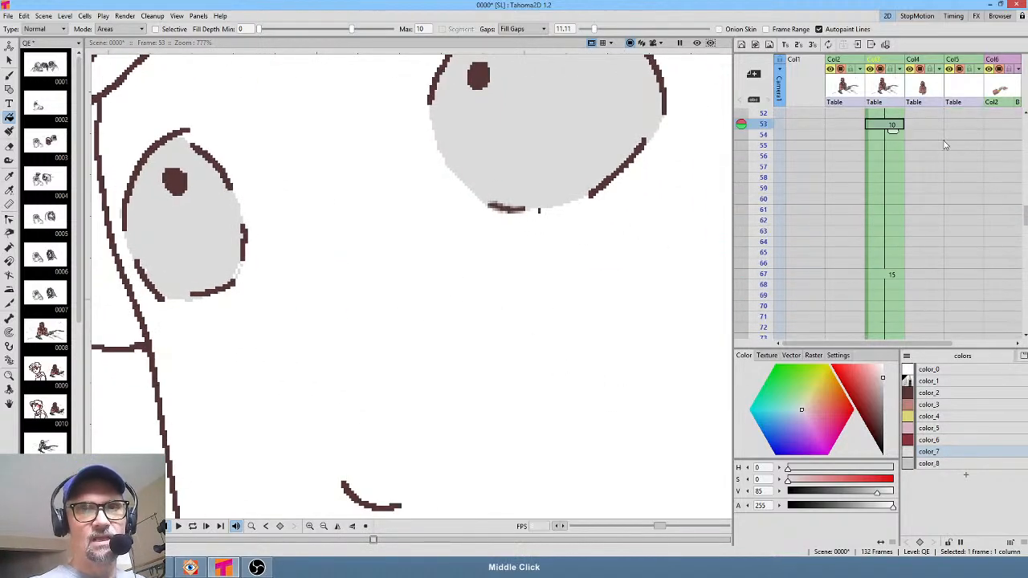
pyautogui.click(892, 274)
pyautogui.middleClick(566, 216)
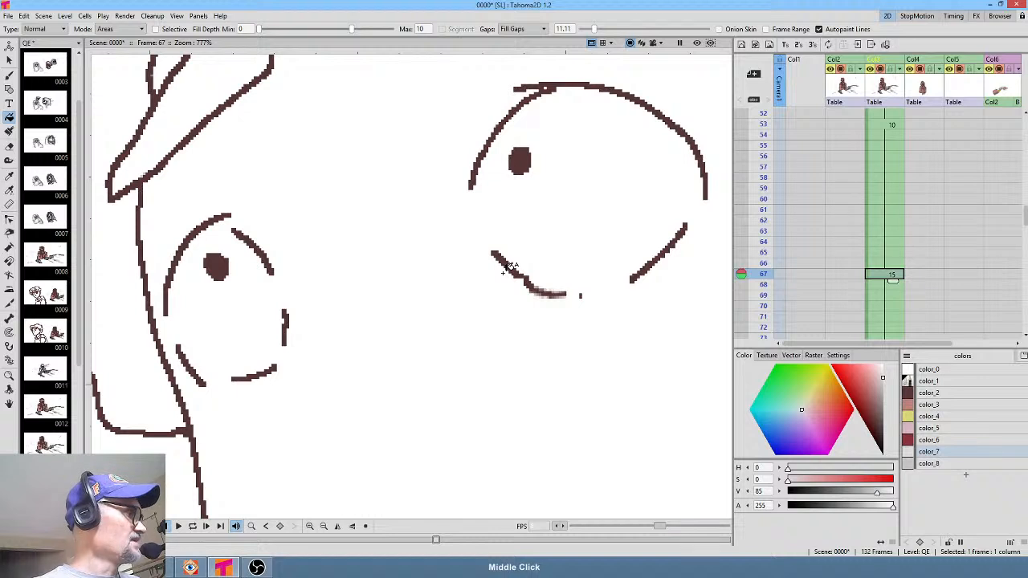
pyautogui.press('k')
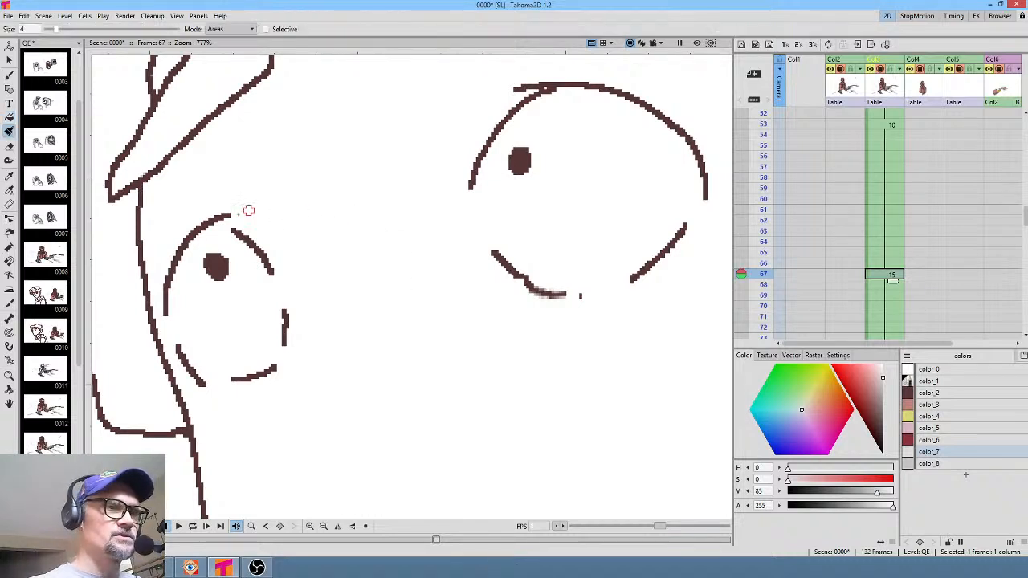
pyautogui.moveTo(232, 235)
pyautogui.mouseDown()
pyautogui.moveTo(206, 229)
pyautogui.moveTo(178, 273)
pyautogui.moveTo(175, 336)
pyautogui.moveTo(207, 376)
pyautogui.moveTo(235, 378)
pyautogui.moveTo(275, 359)
pyautogui.moveTo(274, 331)
pyautogui.mouseUp()
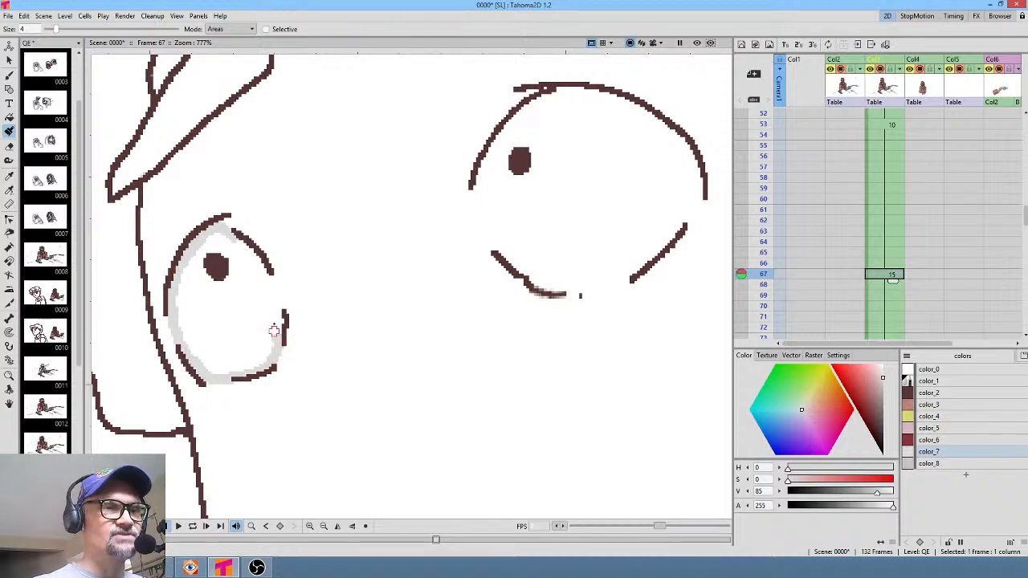
pyautogui.moveTo(241, 240)
pyautogui.mouseDown()
pyautogui.moveTo(276, 295)
pyautogui.moveTo(278, 346)
pyautogui.mouseUp()
pyautogui.moveTo(559, 88)
pyautogui.mouseDown()
pyautogui.moveTo(500, 136)
pyautogui.moveTo(480, 190)
pyautogui.moveTo(496, 247)
pyautogui.moveTo(560, 301)
pyautogui.moveTo(501, 250)
pyautogui.moveTo(544, 285)
pyautogui.mouseUp()
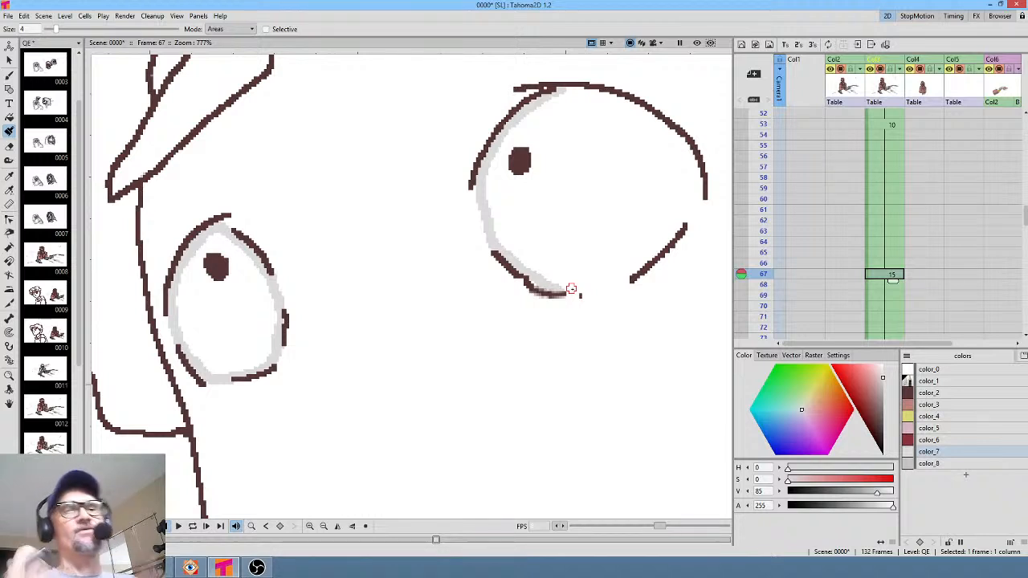
pyautogui.moveTo(690, 148)
pyautogui.mouseDown()
pyautogui.moveTo(692, 209)
pyautogui.moveTo(699, 194)
pyautogui.moveTo(679, 236)
pyautogui.mouseUp()
pyautogui.moveTo(553, 291)
pyautogui.mouseDown()
pyautogui.moveTo(633, 274)
pyautogui.moveTo(686, 214)
pyautogui.moveTo(688, 149)
pyautogui.moveTo(641, 107)
pyautogui.moveTo(562, 91)
pyautogui.mouseUp()
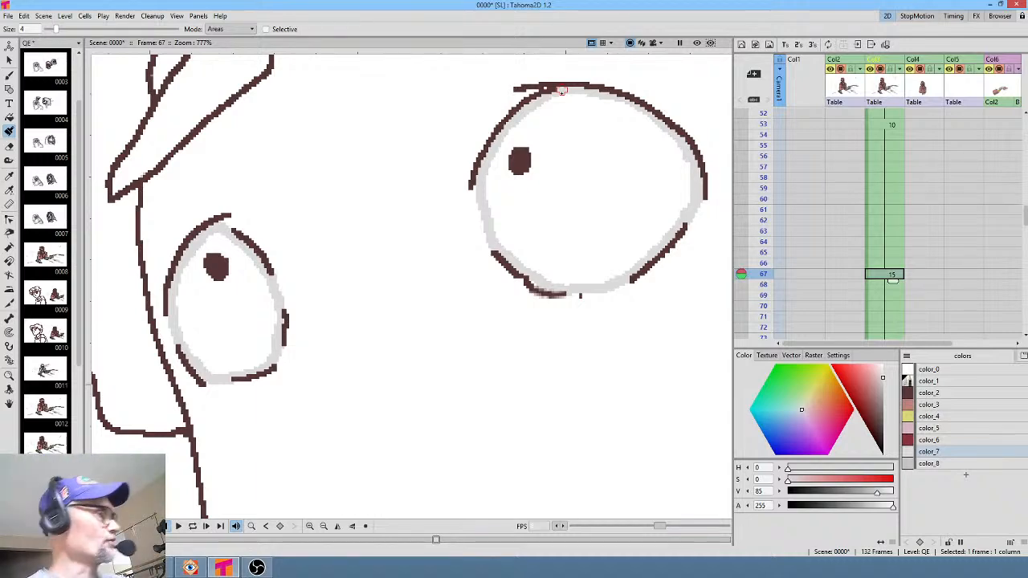
# Fill the whites of both of the boy's eyes on frame 67 with color_7
pyautogui.press('f')
pyautogui.click(254, 312)
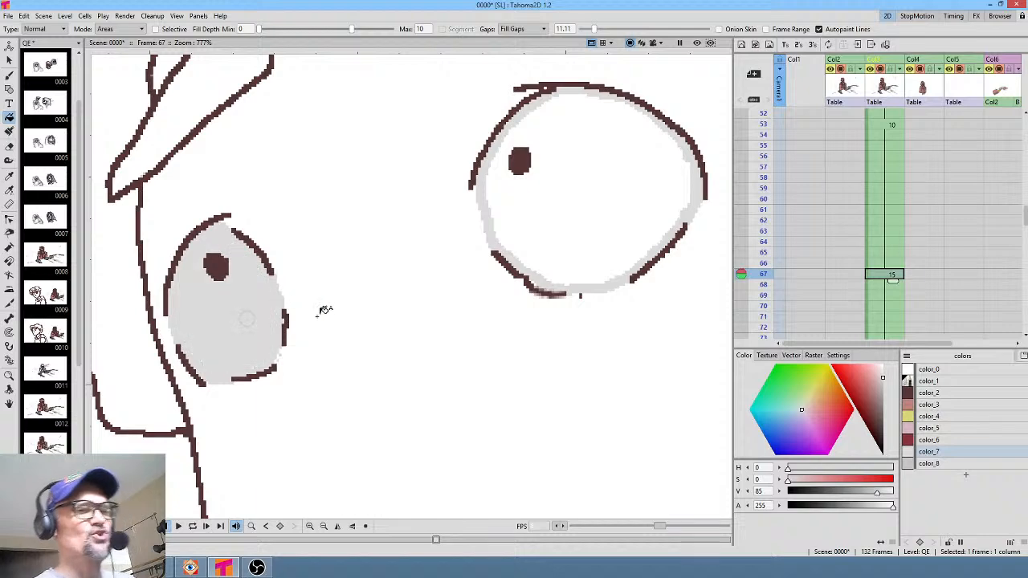
pyautogui.click(608, 208)
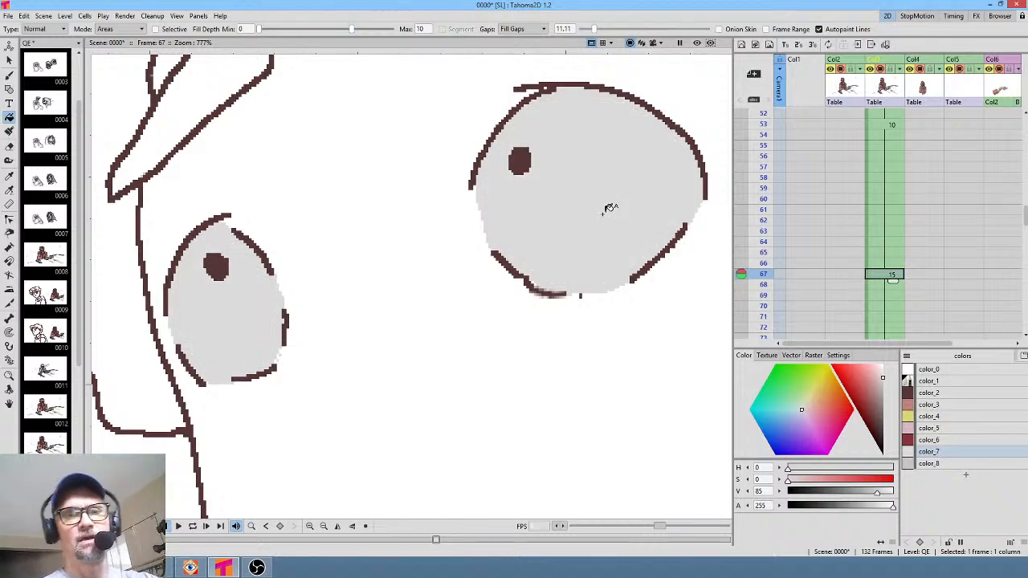
# On frame 75, close the gaps in both of the boy's eye outlines with Paint Brush strokes in color_7
pyautogui.scroll(-5, 884, 241)
pyautogui.click(889, 179)
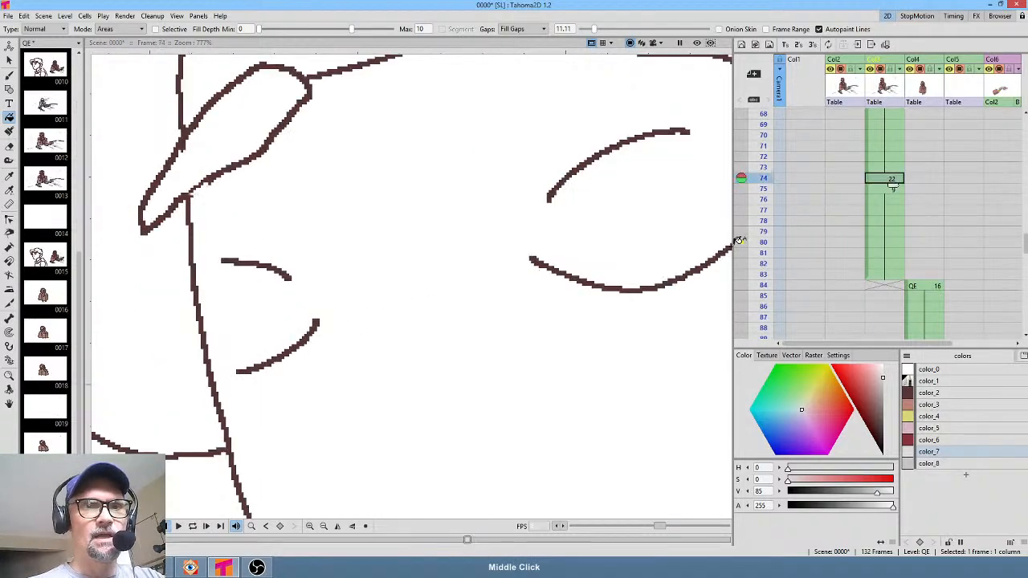
pyautogui.moveTo(596, 280); pyautogui.dragTo(513, 372)
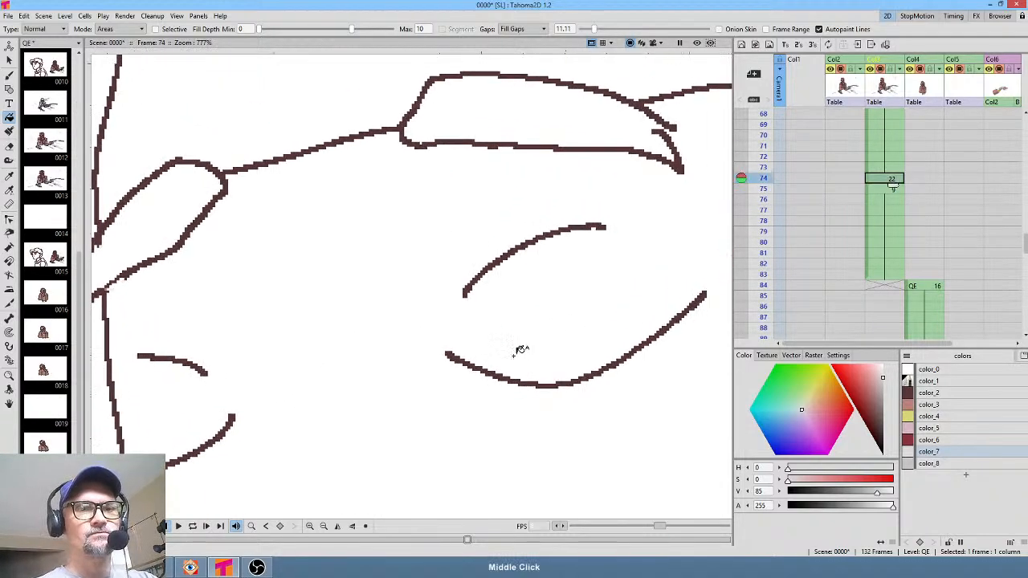
pyautogui.click(890, 190)
pyautogui.moveTo(648, 397); pyautogui.dragTo(532, 122)
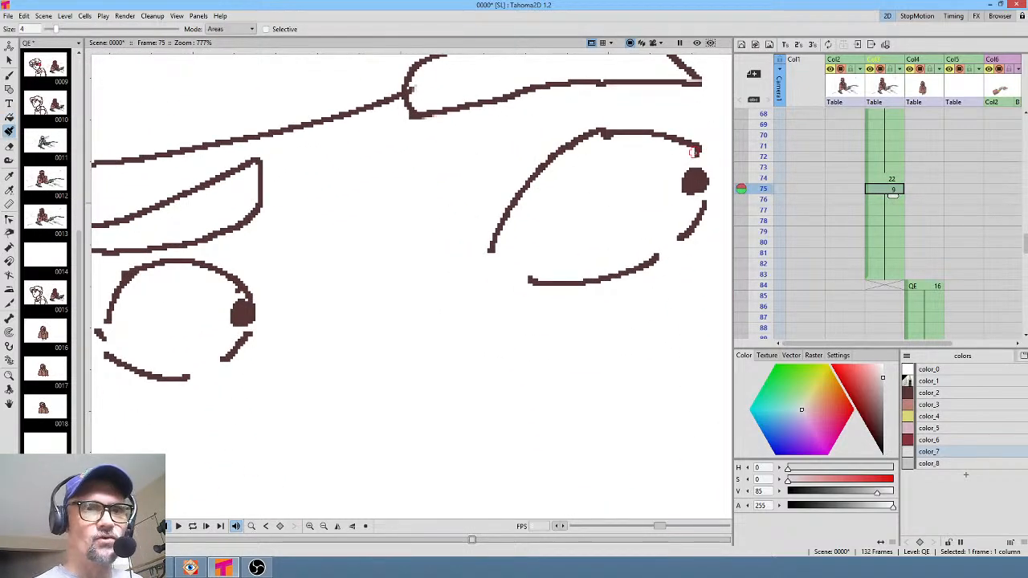
pyautogui.moveTo(695, 152)
pyautogui.mouseDown()
pyautogui.moveTo(696, 213)
pyautogui.moveTo(657, 256)
pyautogui.moveTo(519, 253)
pyautogui.moveTo(501, 239)
pyautogui.moveTo(498, 255)
pyautogui.moveTo(524, 273)
pyautogui.mouseUp()
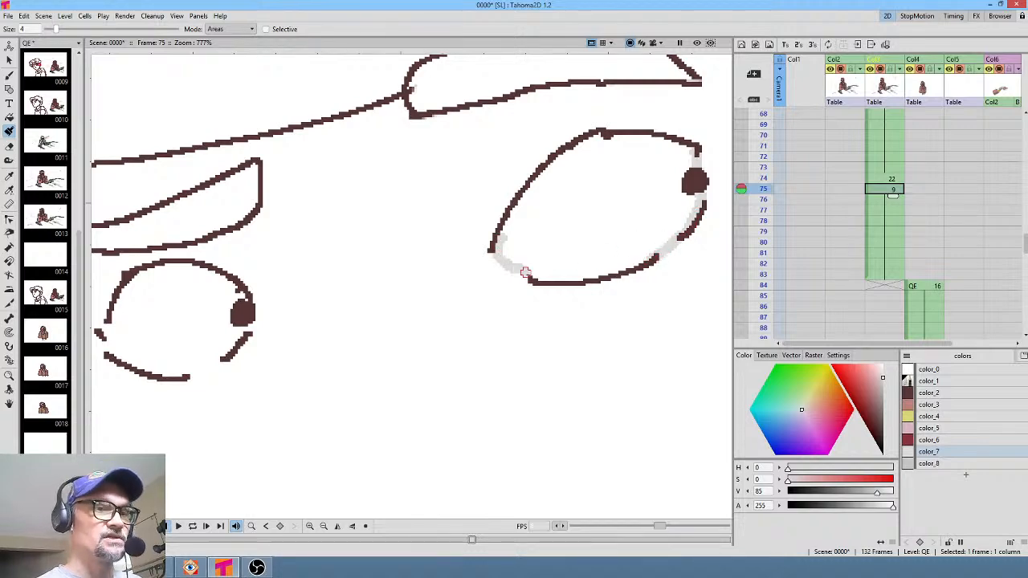
pyautogui.middleClick(496, 294)
pyautogui.moveTo(256, 292)
pyautogui.mouseDown()
pyautogui.moveTo(231, 323)
pyautogui.moveTo(234, 336)
pyautogui.mouseUp()
pyautogui.moveTo(306, 360)
pyautogui.mouseDown()
pyautogui.moveTo(347, 341)
pyautogui.moveTo(378, 289)
pyautogui.mouseUp()
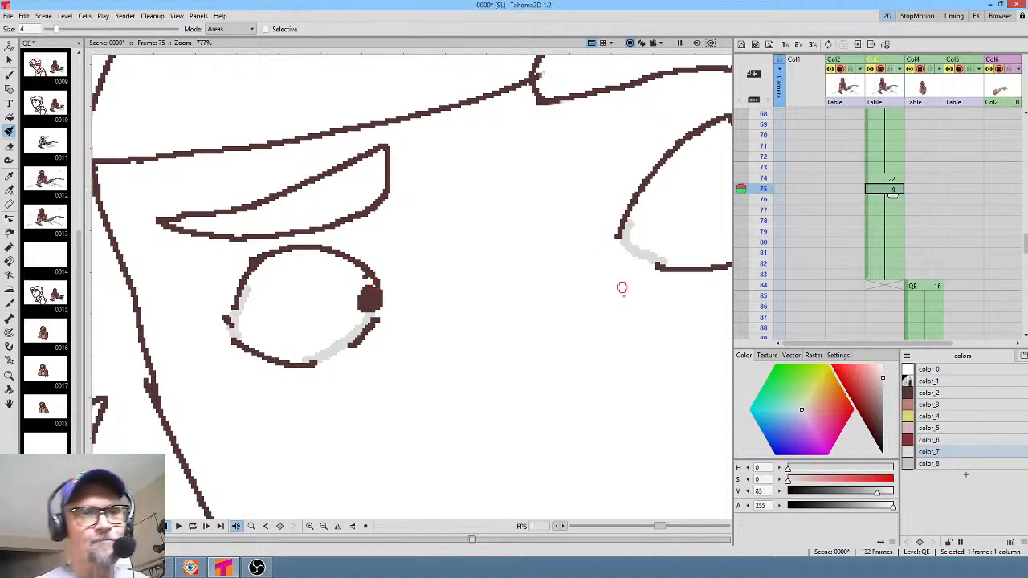
pyautogui.moveTo(619, 287); pyautogui.dragTo(458, 356)
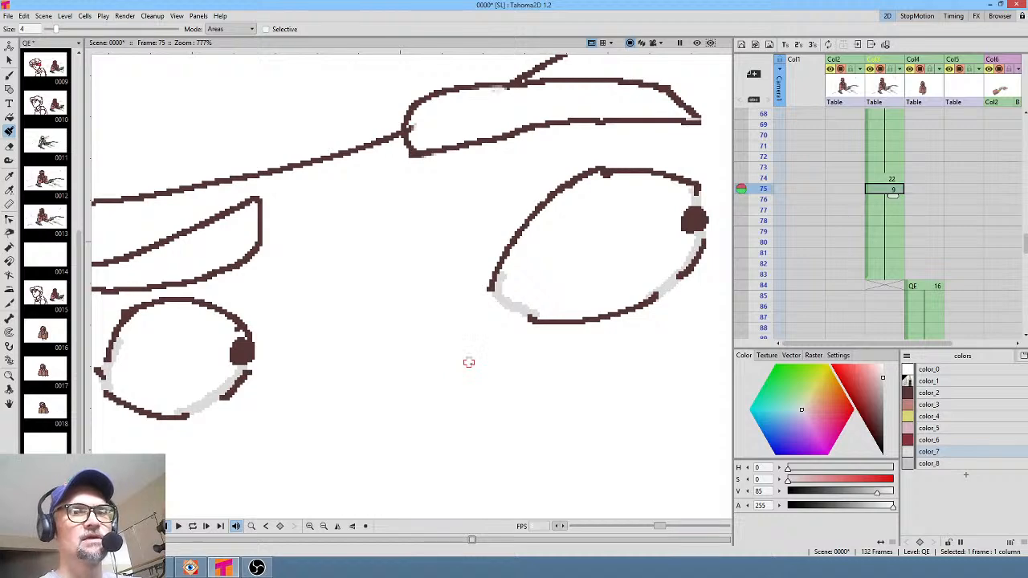
# Fill the whites of both of the boy's eyes on frame 75 with color_7
pyautogui.press('f')
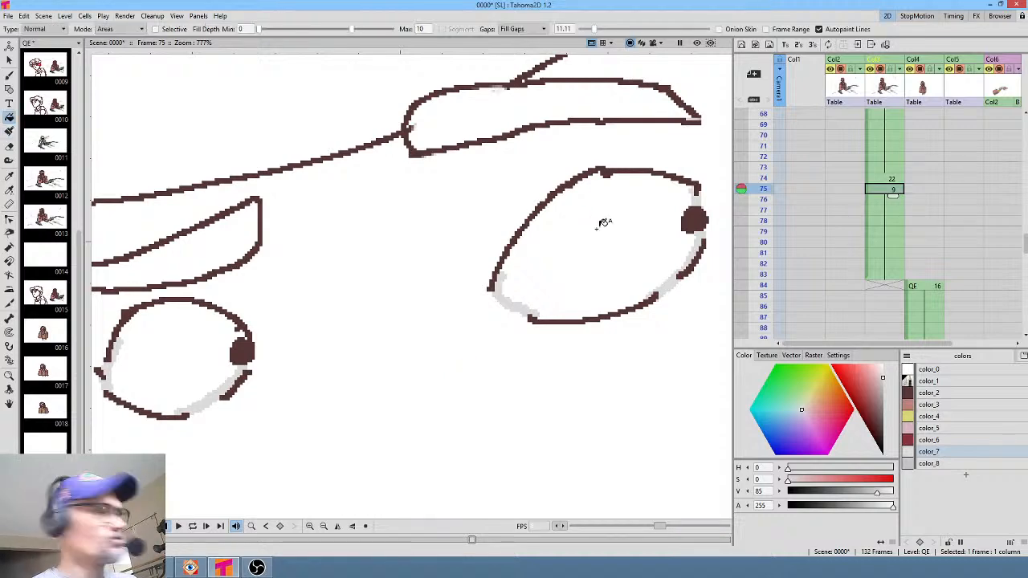
pyautogui.click(598, 241)
pyautogui.click(194, 353)
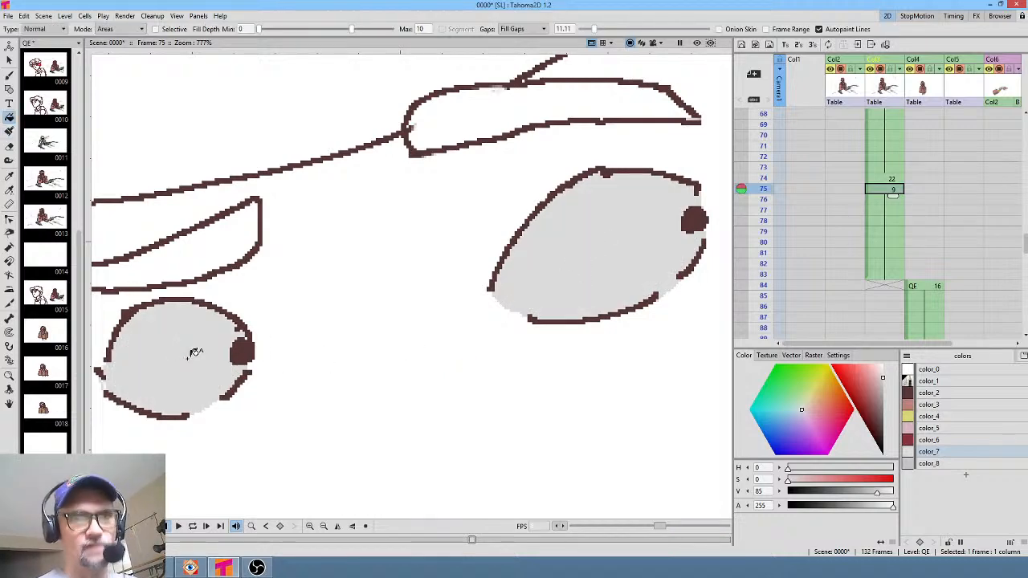
# Review the old man's colored drawings on frames 84, 25, 42 and 45 and the boy's eyes on frames 76, 74 and 53
pyautogui.click(923, 285)
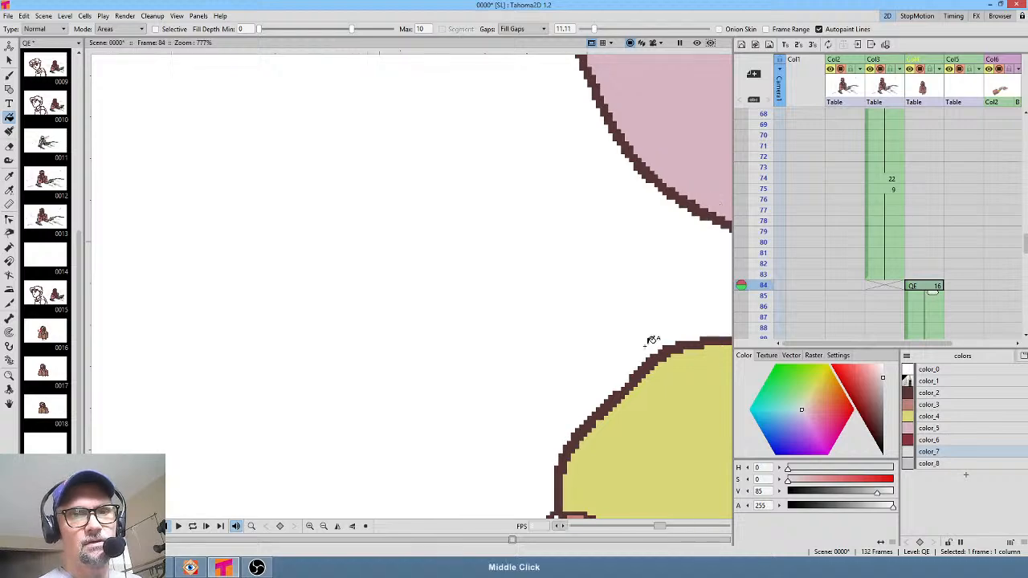
pyautogui.moveTo(652, 340); pyautogui.dragTo(328, 418)
pyautogui.moveTo(617, 250); pyautogui.dragTo(286, 412)
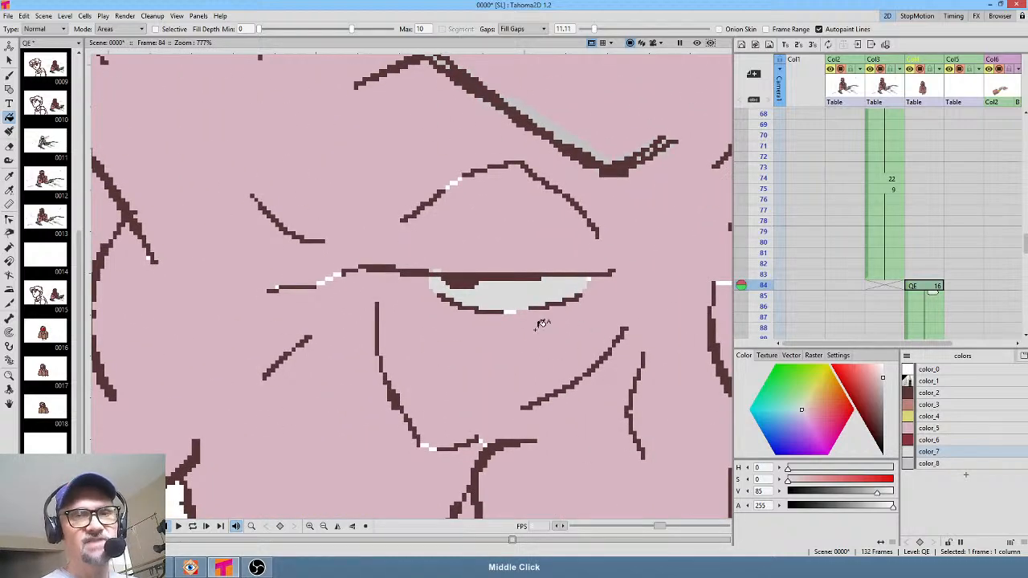
pyautogui.moveTo(764, 151); pyautogui.dragTo(756, 195)
pyautogui.scroll(-5, 378, 264)
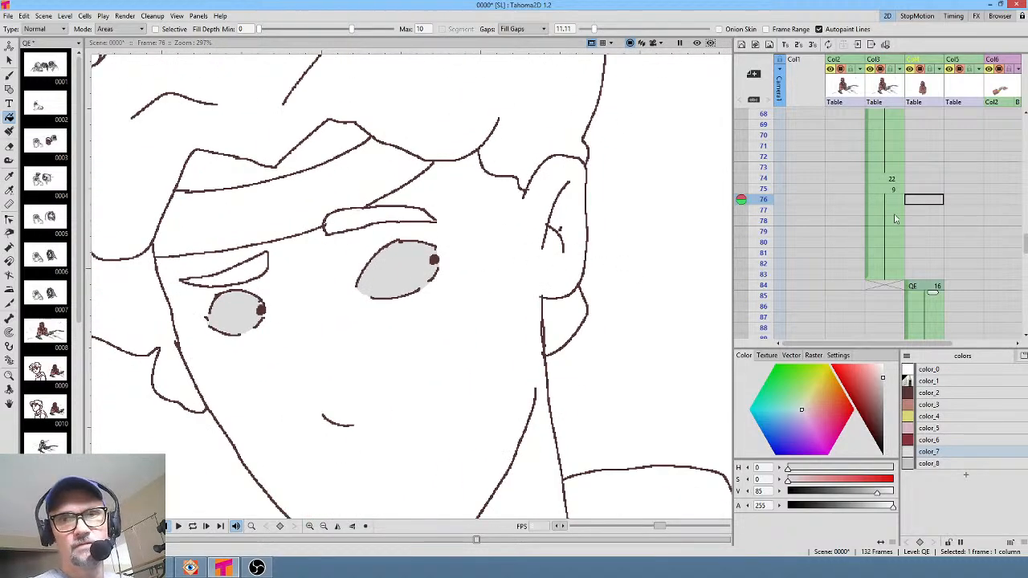
pyautogui.click(888, 181)
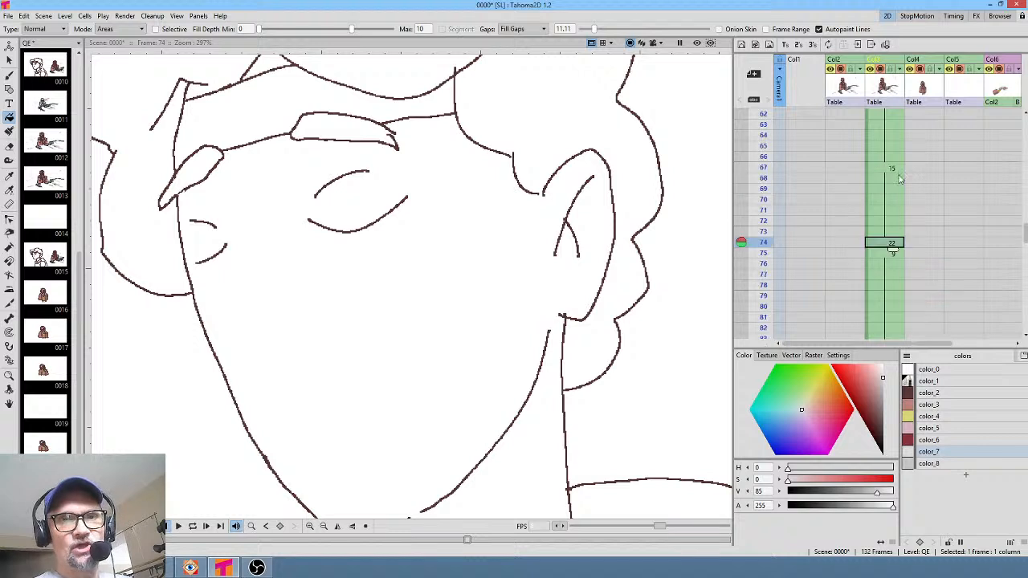
pyautogui.scroll(6, 892, 176)
pyautogui.click(890, 148)
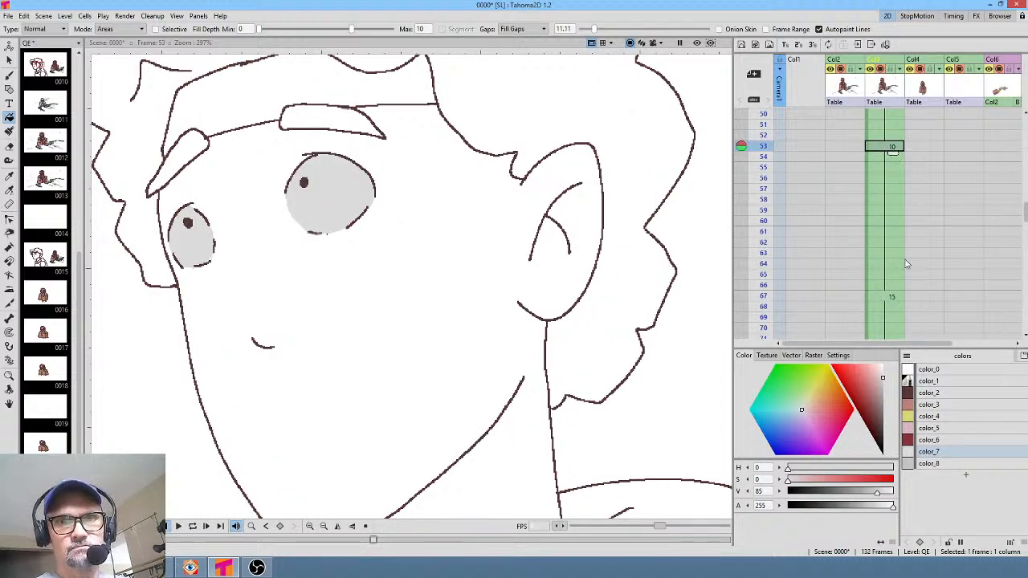
pyautogui.scroll(4, 887, 172)
pyautogui.scroll(6, 887, 172)
pyautogui.click(887, 168)
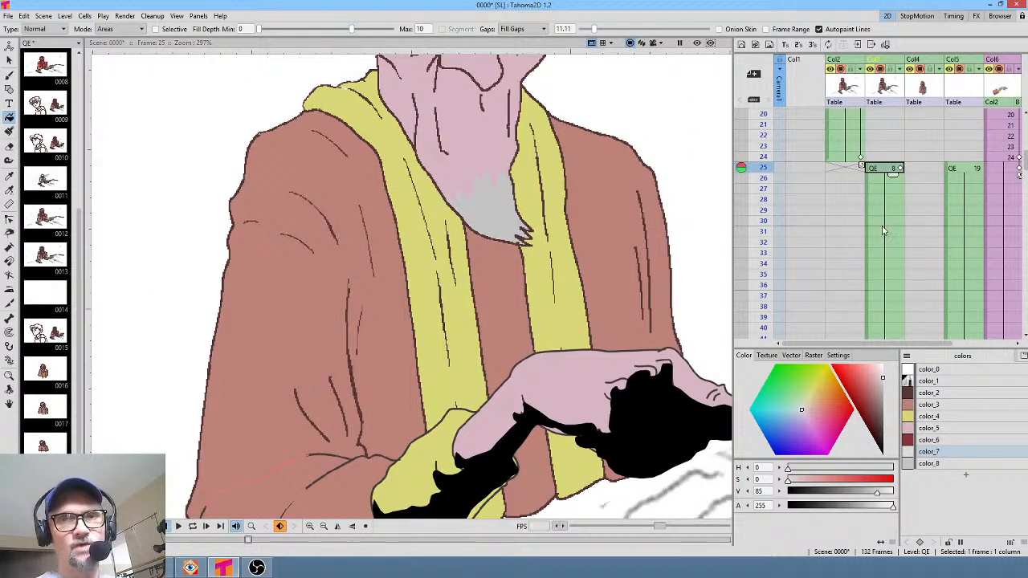
pyautogui.scroll(-6, 883, 231)
pyautogui.click(887, 157)
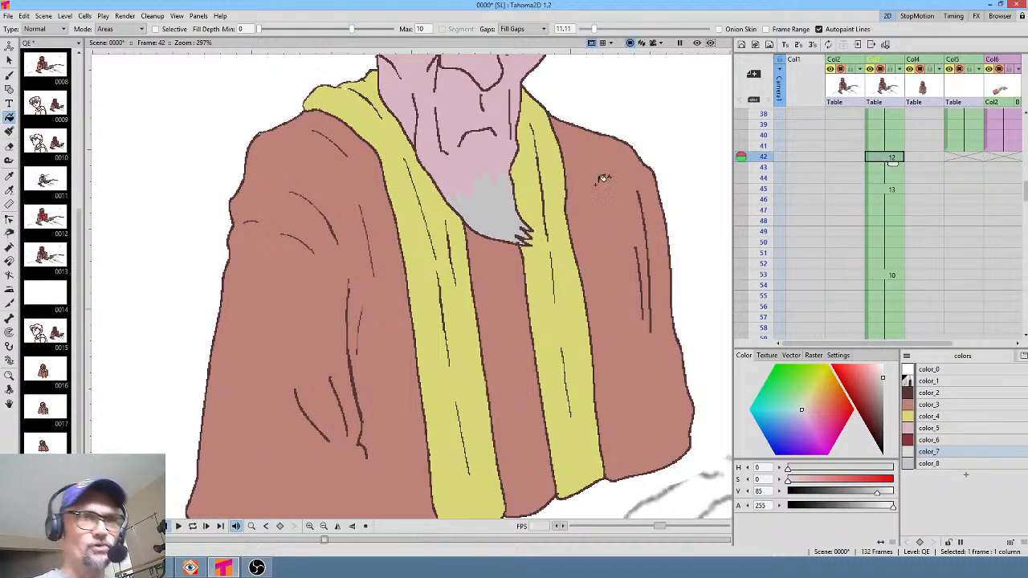
pyautogui.scroll(-2, 602, 198)
pyautogui.moveTo(633, 179); pyautogui.dragTo(589, 213)
pyautogui.click(885, 191)
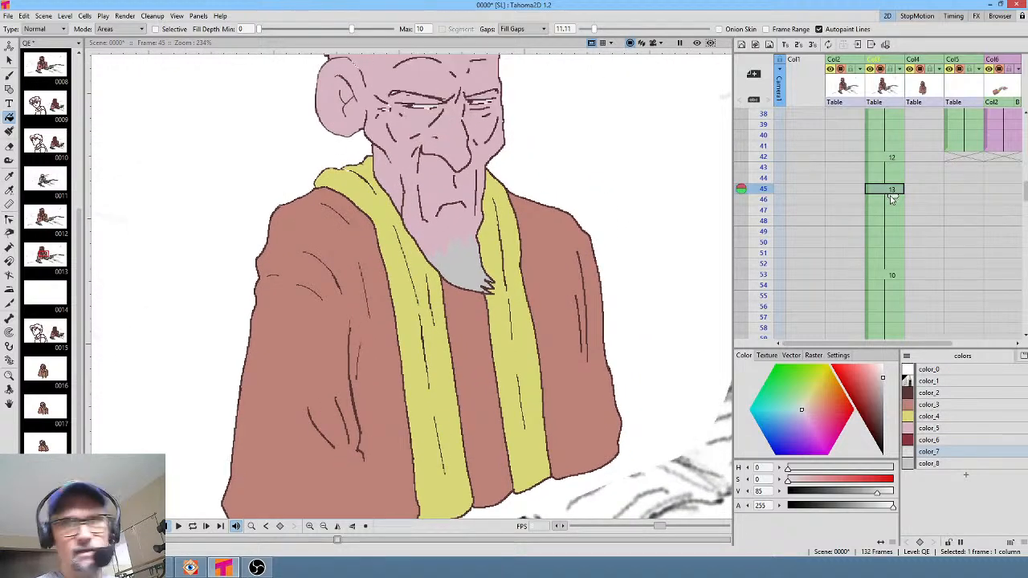
# Return to the boy's drawing on frame 53 and add a new palette style, color_9, based on the skin tone color_5
pyautogui.click(892, 276)
pyautogui.moveTo(491, 256); pyautogui.dragTo(613, 230)
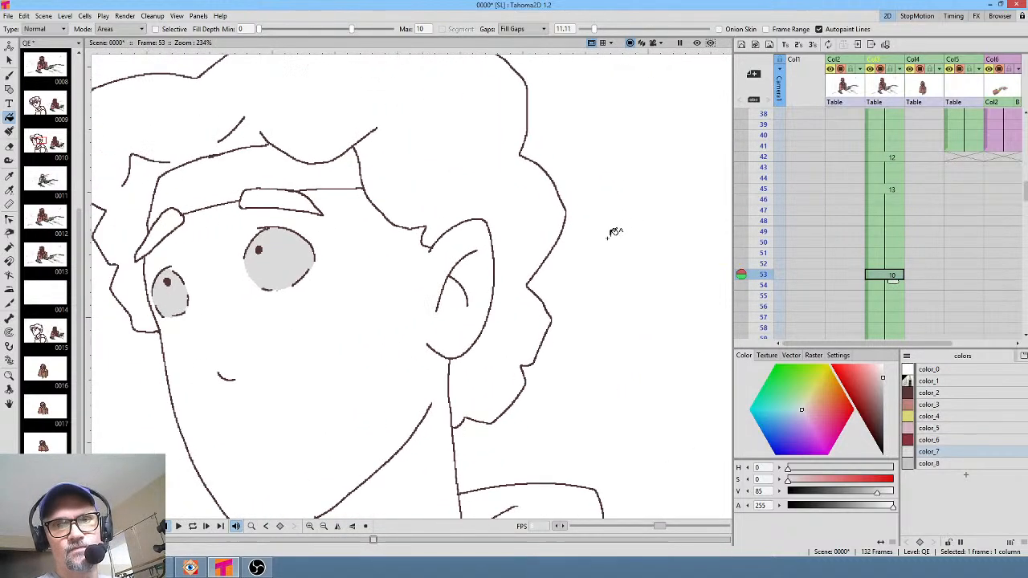
pyautogui.click(932, 429)
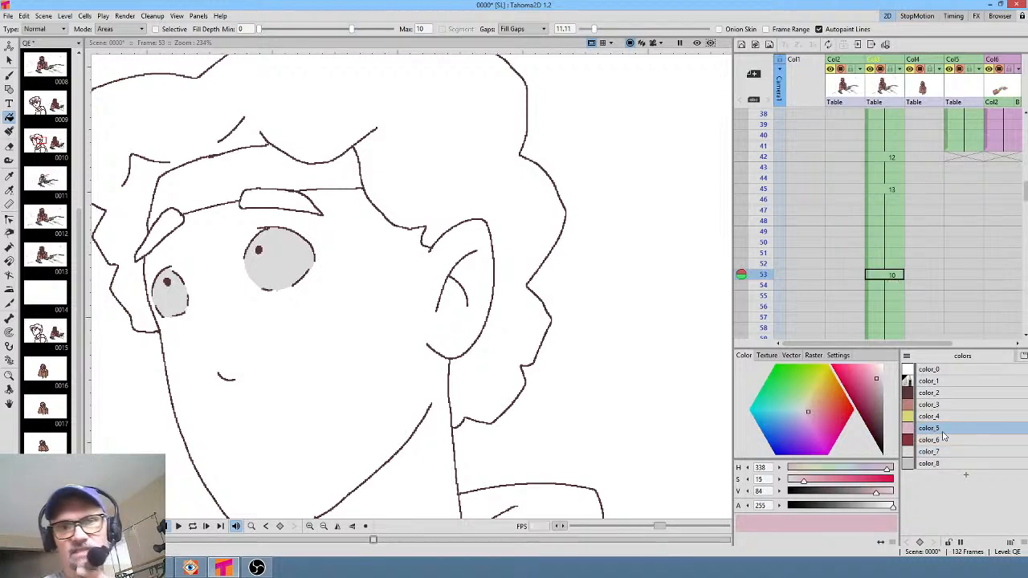
pyautogui.click(968, 480)
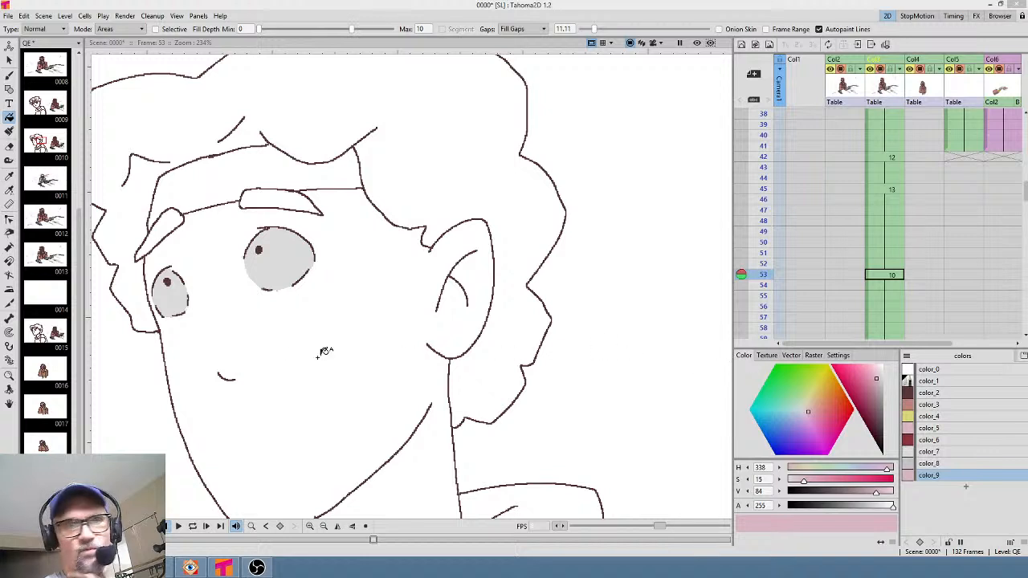
# Trace around the outside of both of the boy's eyes on frame 53 in color_9 and fill his skin with the same color
pyautogui.click(316, 340)
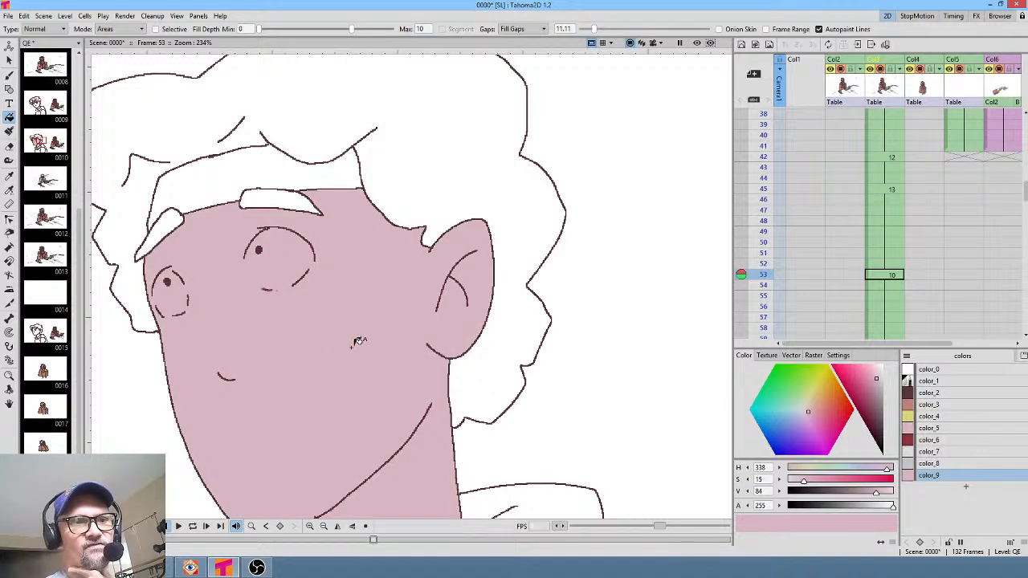
pyautogui.hotkey('ctrl', 'z')
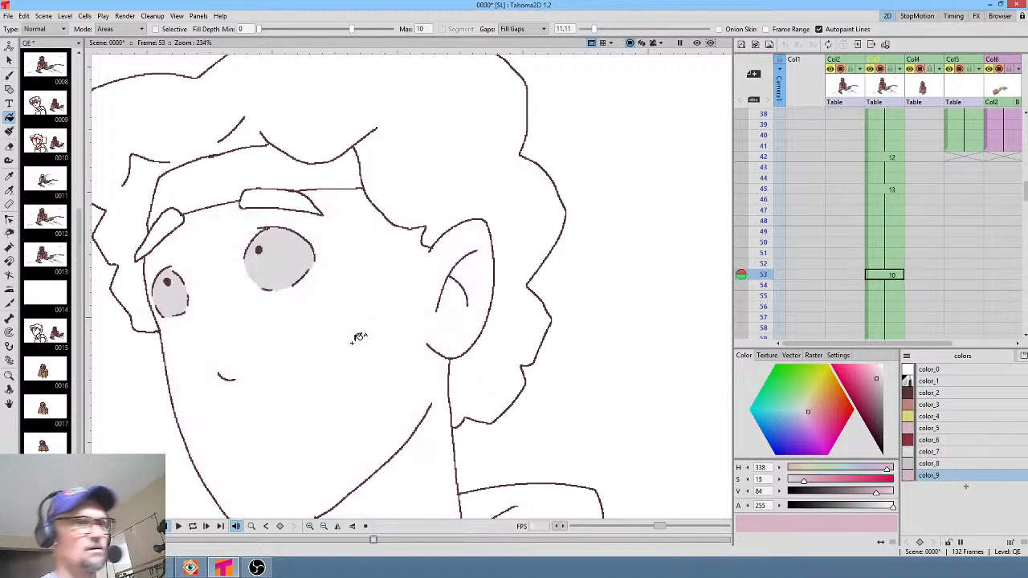
pyautogui.press('j')
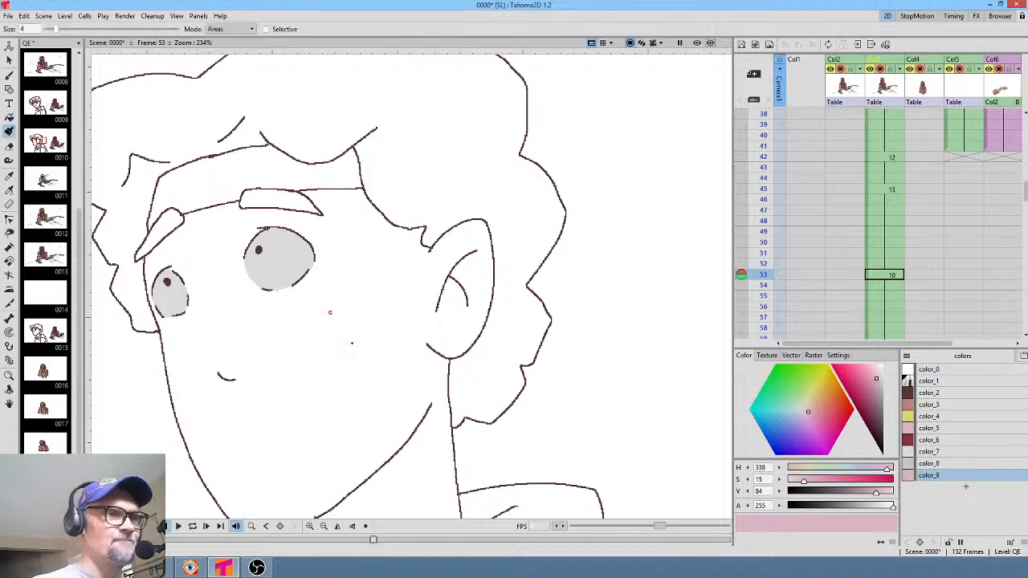
pyautogui.moveTo(244, 259)
pyautogui.mouseDown()
pyautogui.moveTo(257, 287)
pyautogui.moveTo(288, 290)
pyautogui.moveTo(317, 258)
pyautogui.mouseUp()
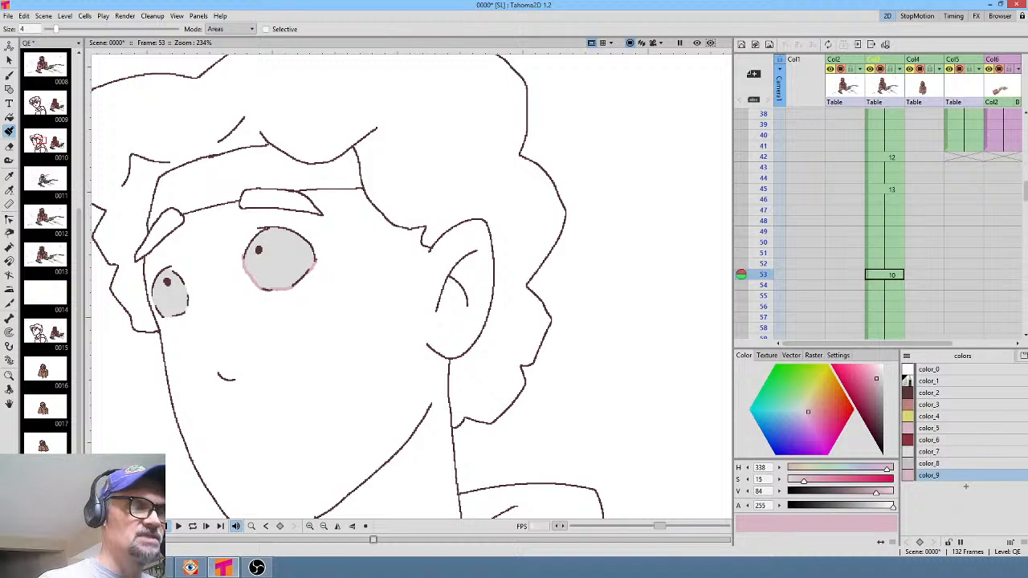
pyautogui.moveTo(183, 281)
pyautogui.mouseDown()
pyautogui.moveTo(185, 315)
pyautogui.moveTo(163, 319)
pyautogui.moveTo(151, 296)
pyautogui.mouseUp()
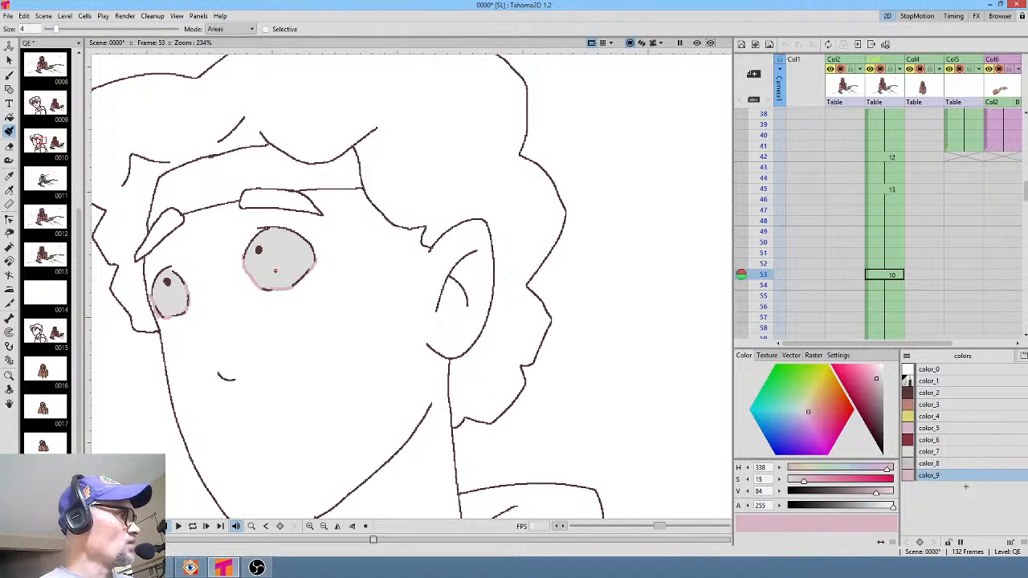
pyautogui.press('f')
pyautogui.click(347, 355)
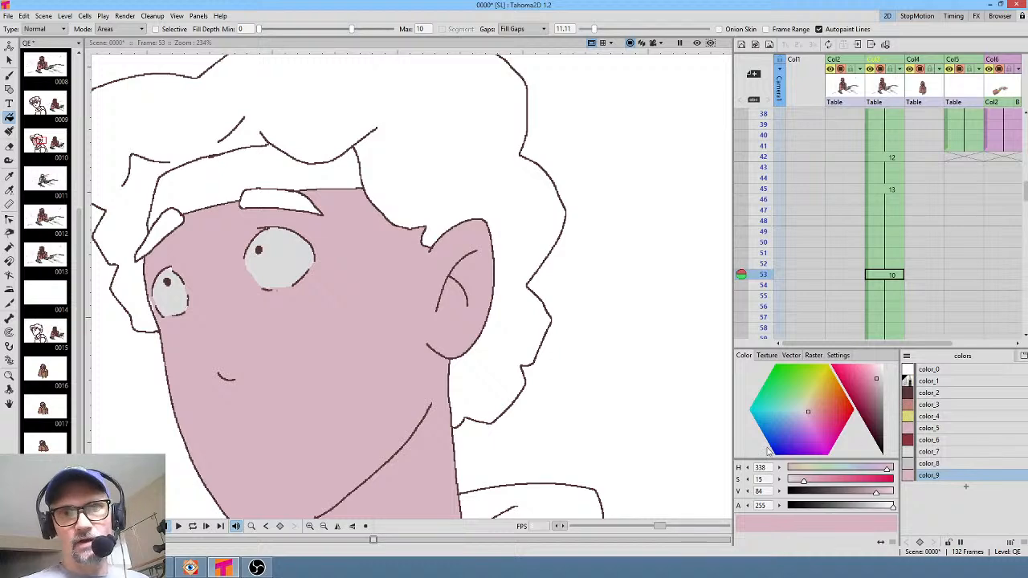
# Adjust the color_9 skin tone to hue 334, saturation 11 and value 89
pyautogui.moveTo(419, 310); pyautogui.dragTo(499, 365)
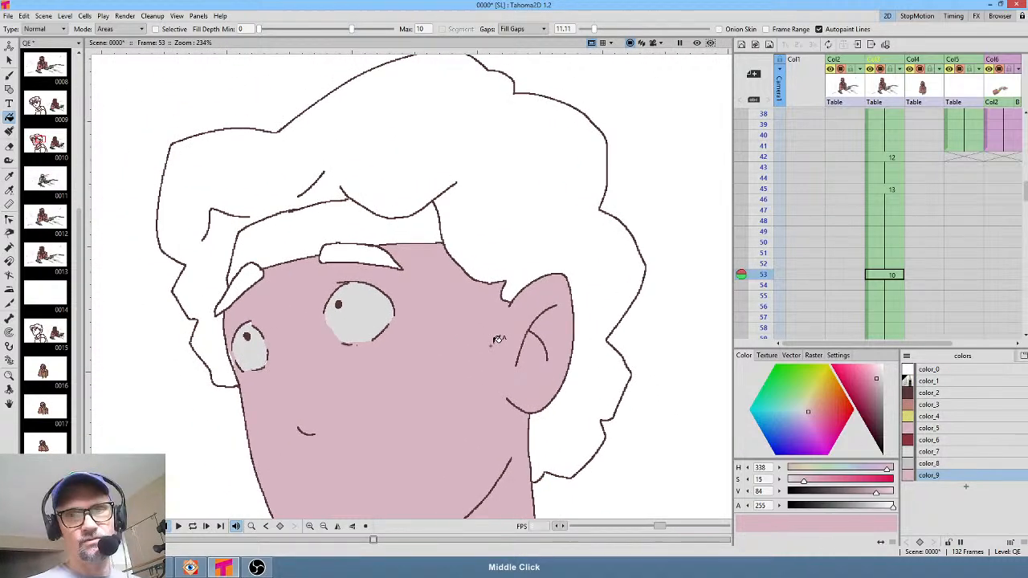
pyautogui.click(808, 412)
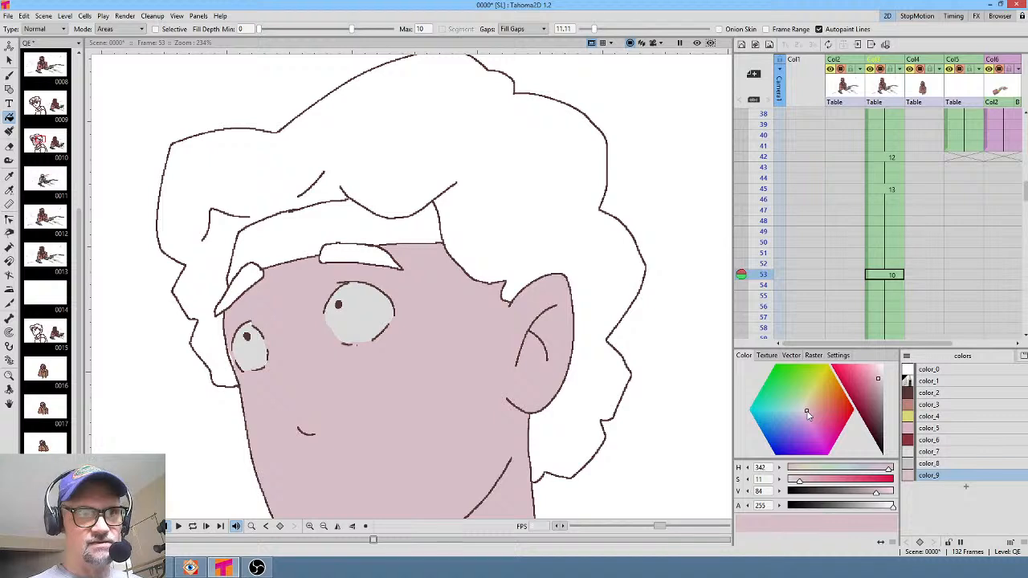
pyautogui.moveTo(808, 413); pyautogui.dragTo(810, 416)
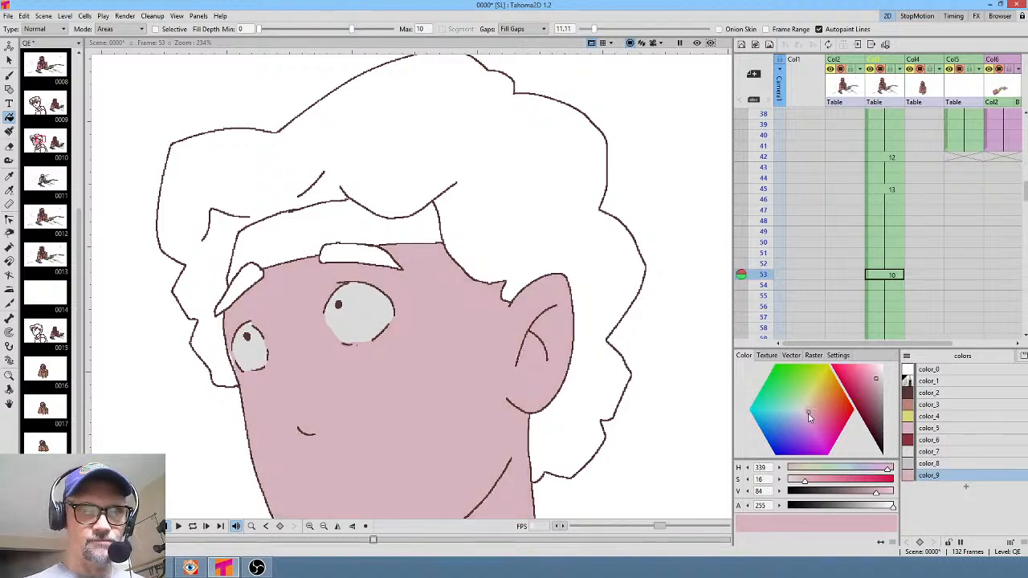
pyautogui.moveTo(809, 415); pyautogui.dragTo(809, 414)
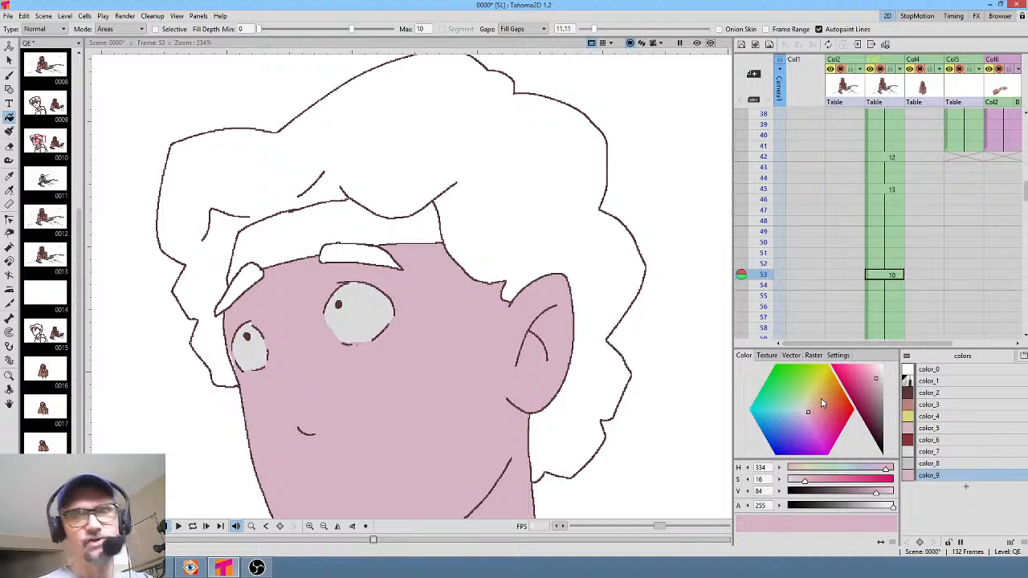
pyautogui.click(809, 414)
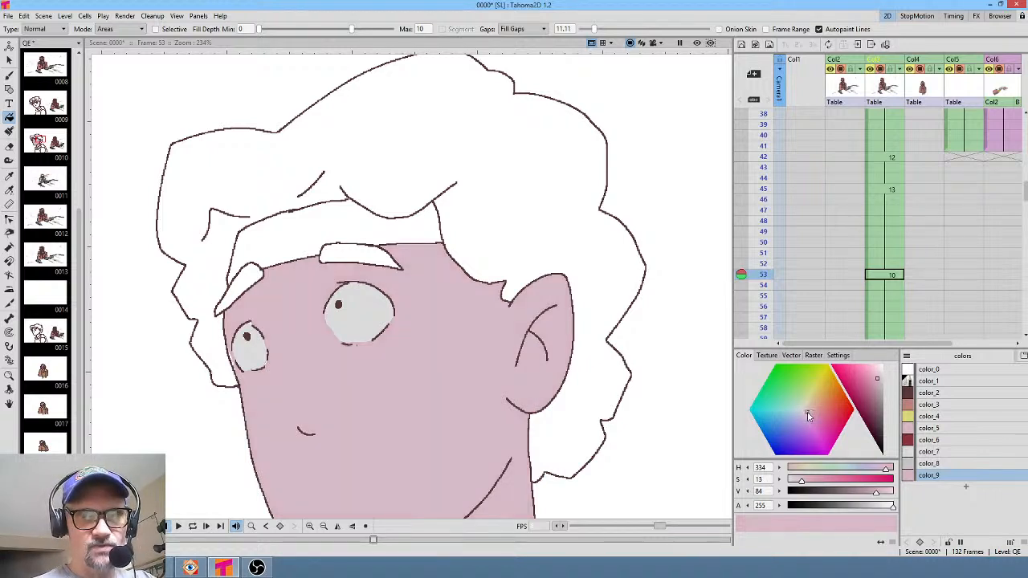
pyautogui.moveTo(808, 414); pyautogui.dragTo(807, 414)
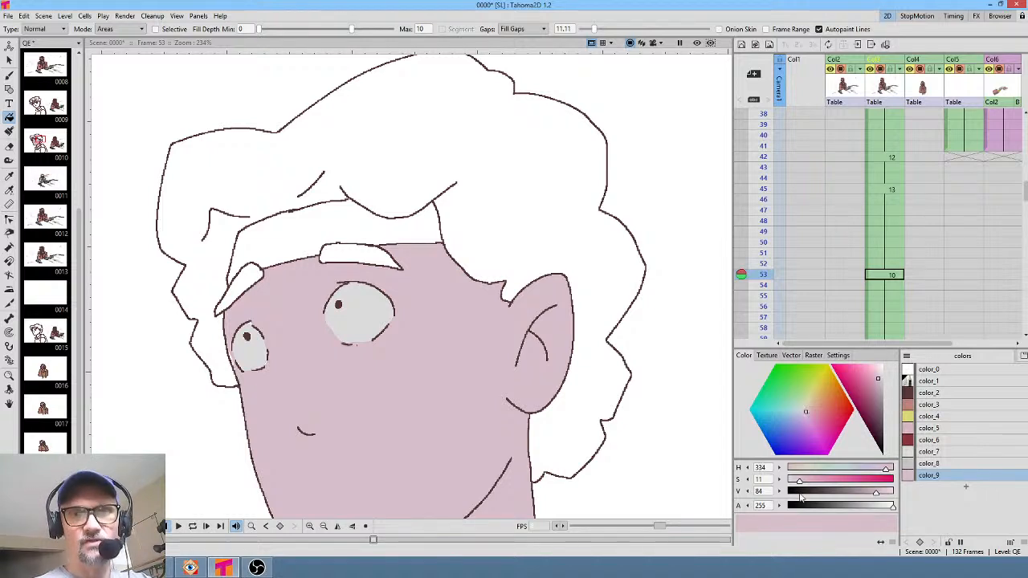
pyautogui.moveTo(889, 498); pyautogui.dragTo(882, 500)
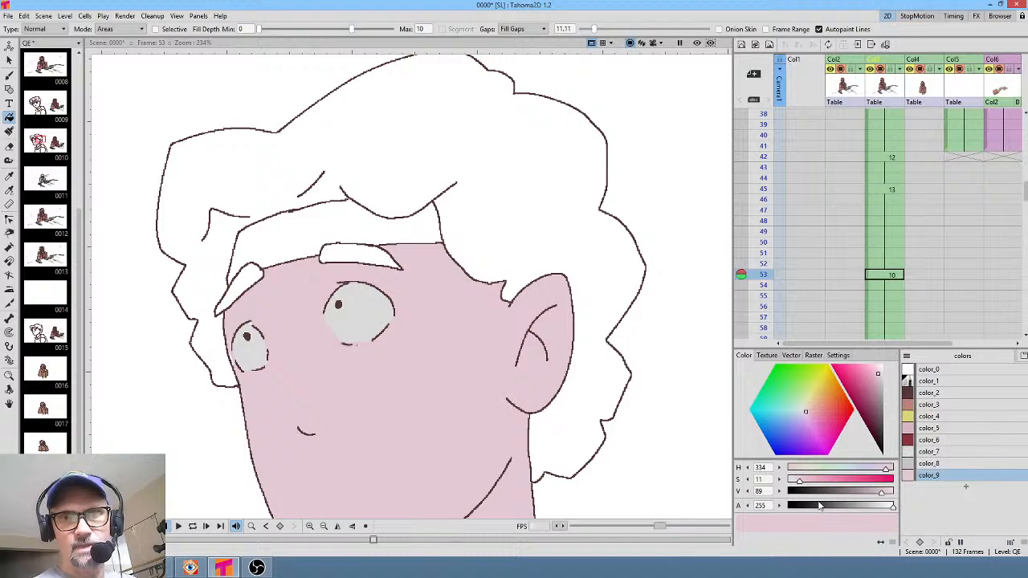
# Compare the boy's new skin tone with the old man's drawings on frames 42 and 45, and return to frame 53
pyautogui.press('b')
pyautogui.scroll(-10, 923, 298)
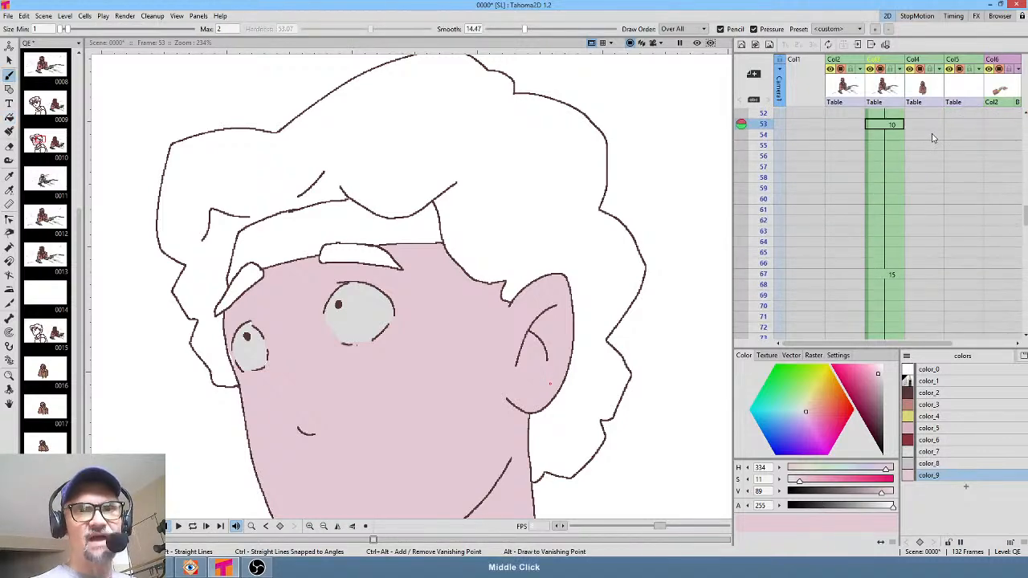
pyautogui.scroll(10, 923, 201)
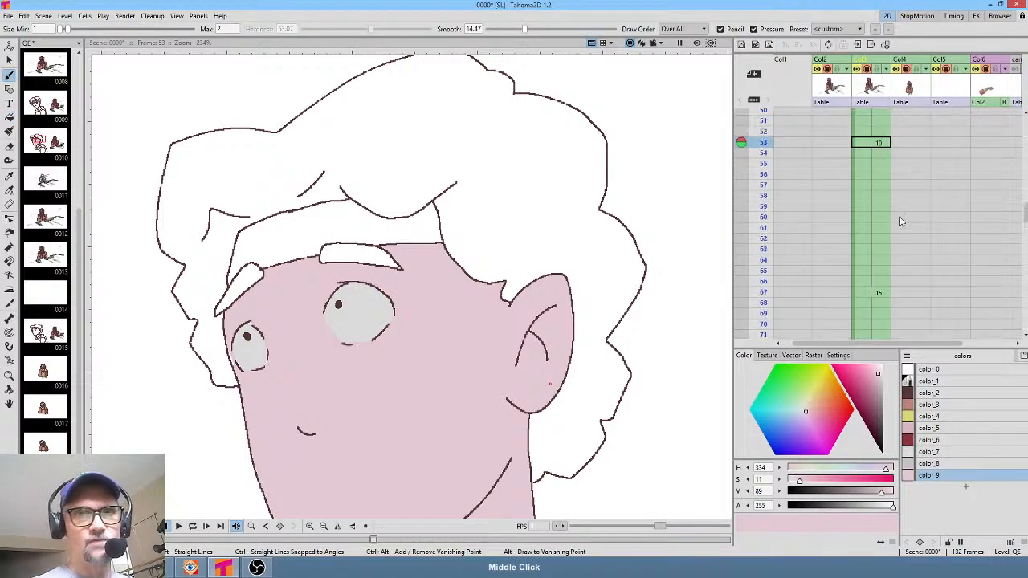
pyautogui.click(893, 195)
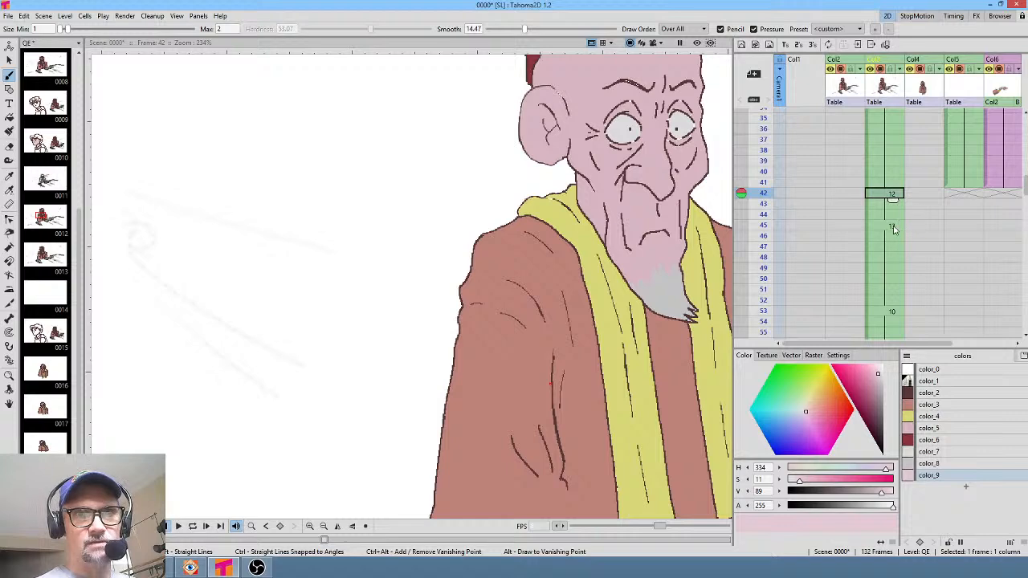
pyautogui.click(893, 227)
pyautogui.click(893, 311)
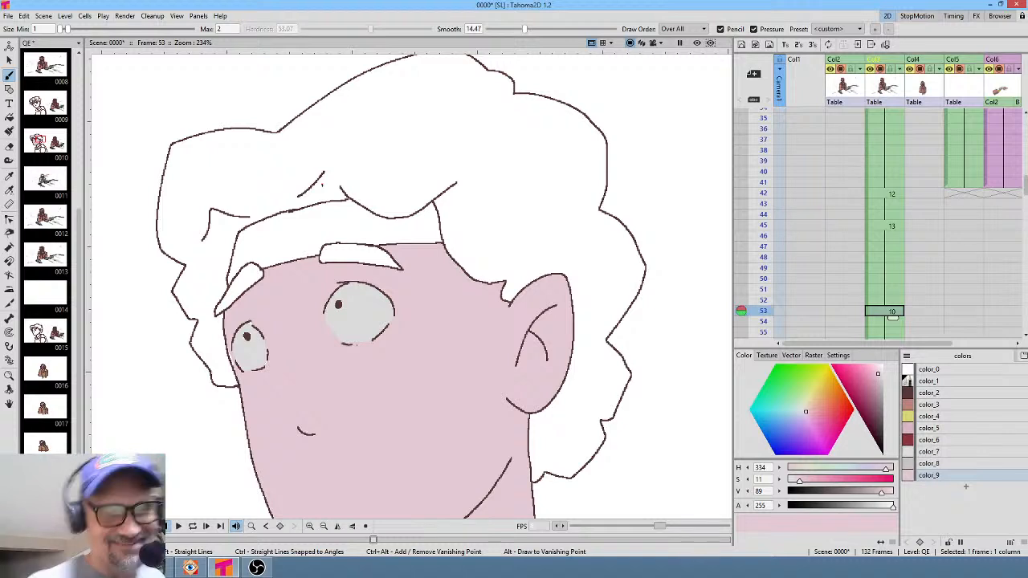
# Close off the open area above the boy's headband on frame 53 with color_9 and fill it with the same color
pyautogui.click(937, 476)
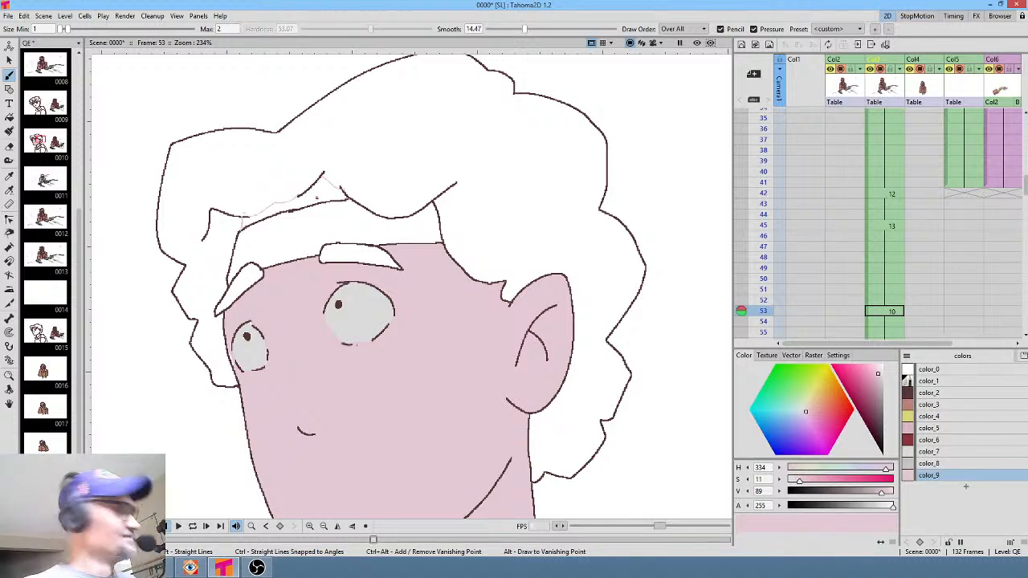
pyautogui.press('f')
pyautogui.click(326, 184)
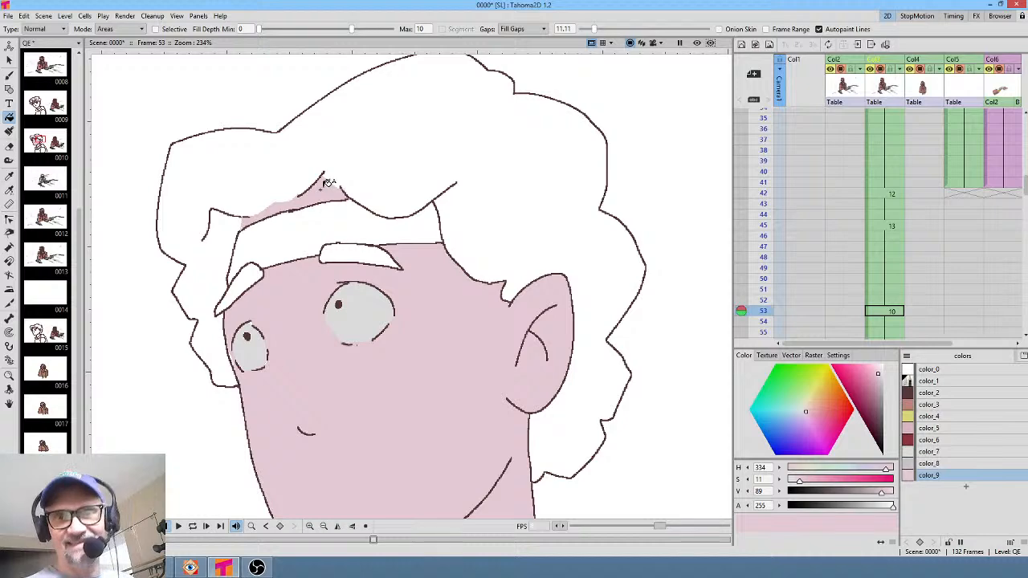
# Review the old man's drawings on frames 98, 91, 90 and 84, and go to the boy's drawing on frame 75
pyautogui.moveTo(924, 295); pyautogui.dragTo(919, 153)
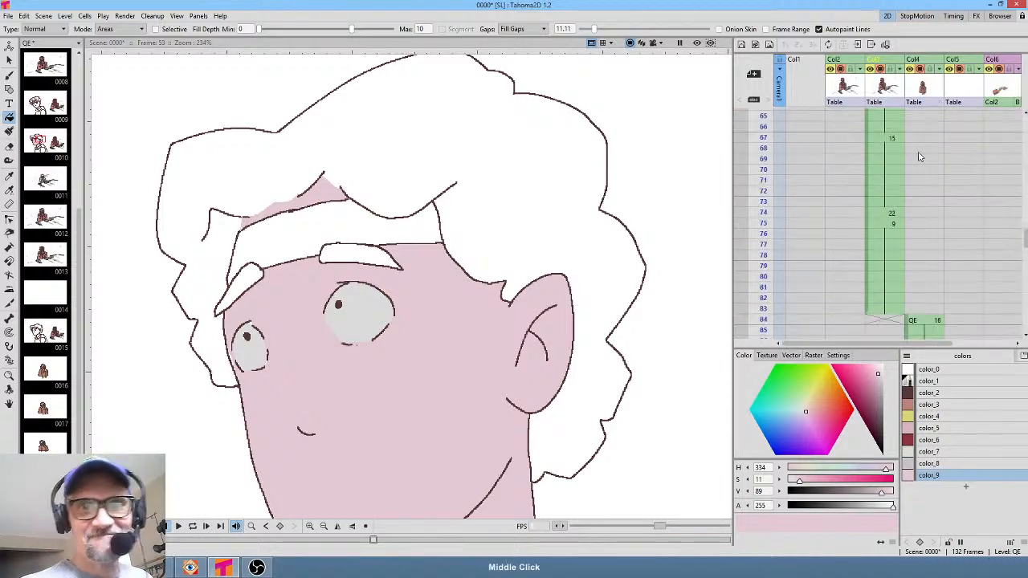
pyautogui.moveTo(916, 314); pyautogui.dragTo(923, 131)
pyautogui.moveTo(932, 265); pyautogui.dragTo(936, 204)
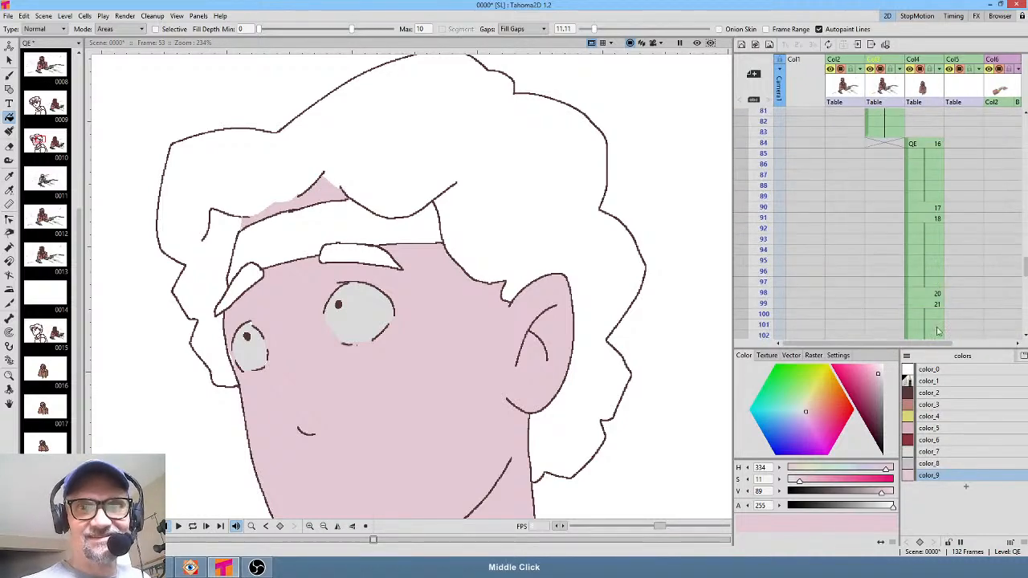
pyautogui.moveTo(936, 331); pyautogui.dragTo(948, 184)
pyautogui.moveTo(929, 273); pyautogui.dragTo(934, 157)
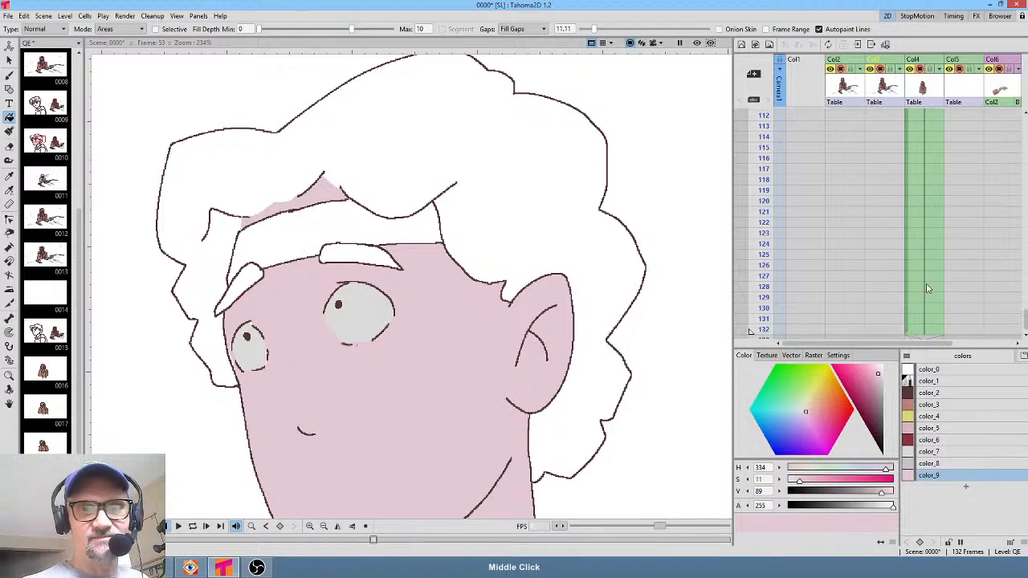
pyautogui.moveTo(939, 317); pyautogui.dragTo(929, 173)
pyautogui.moveTo(920, 237); pyautogui.dragTo(905, 408)
pyautogui.moveTo(904, 162); pyautogui.dragTo(912, 401)
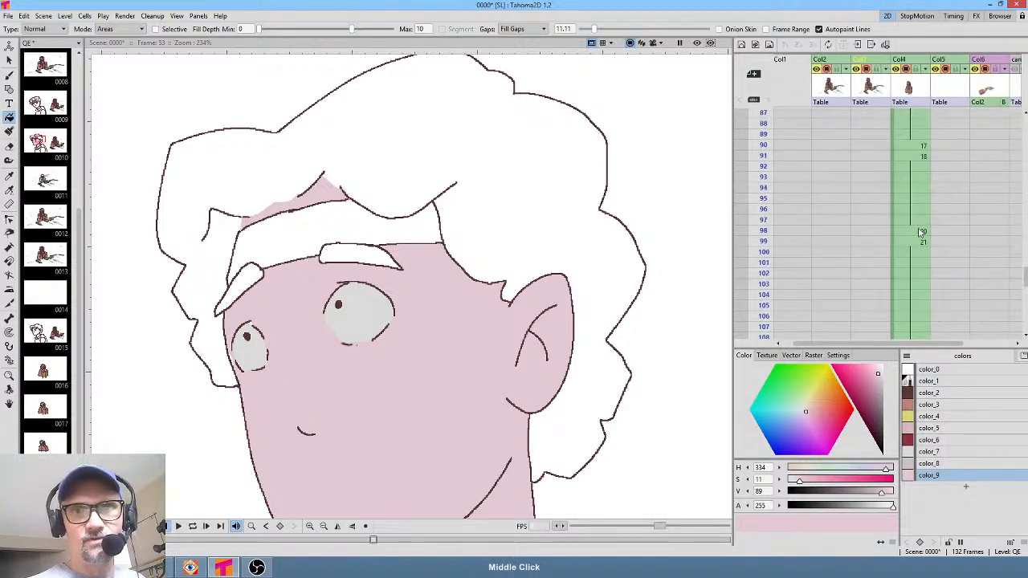
pyautogui.click(920, 232)
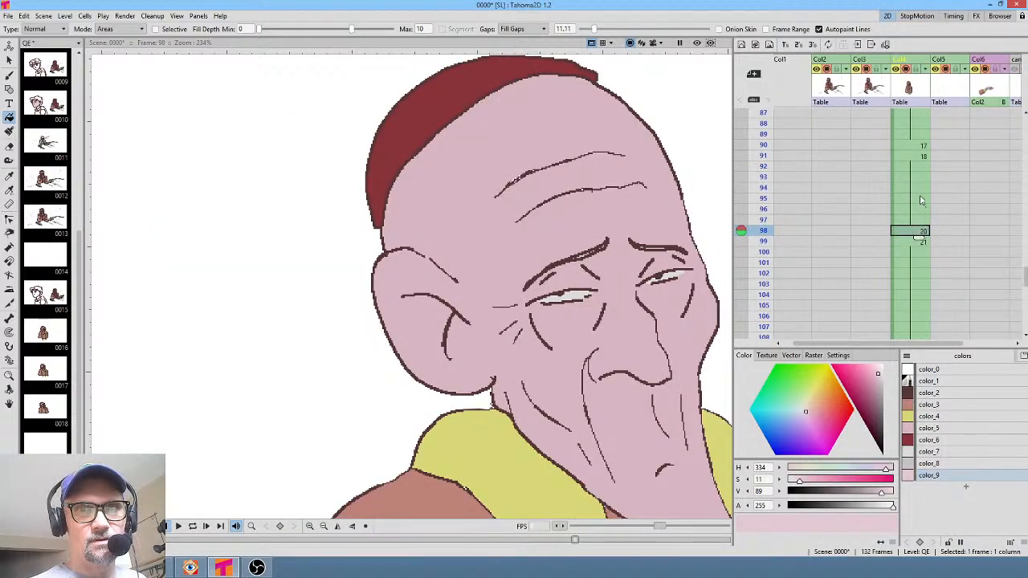
pyautogui.click(918, 158)
pyautogui.click(918, 146)
pyautogui.moveTo(670, 212); pyautogui.dragTo(588, 350)
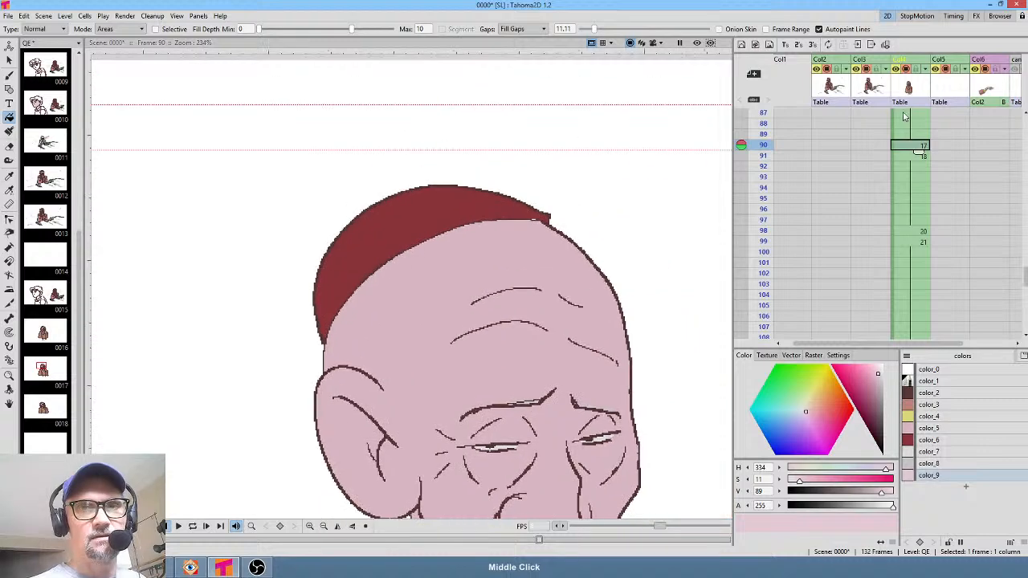
pyautogui.moveTo(910, 164); pyautogui.dragTo(931, 289)
pyautogui.click(920, 282)
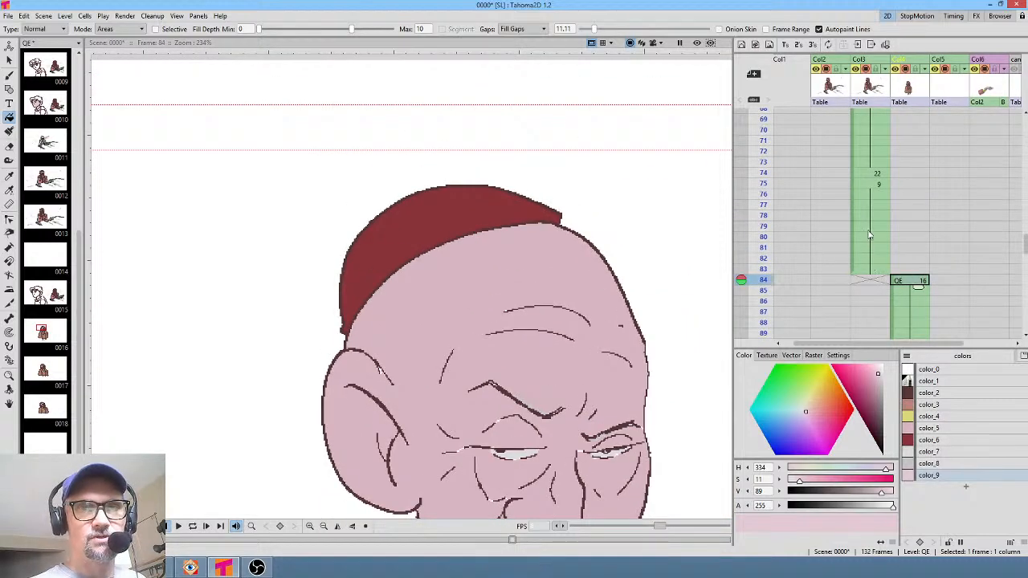
pyautogui.click(872, 184)
pyautogui.moveTo(482, 349); pyautogui.dragTo(584, 157)
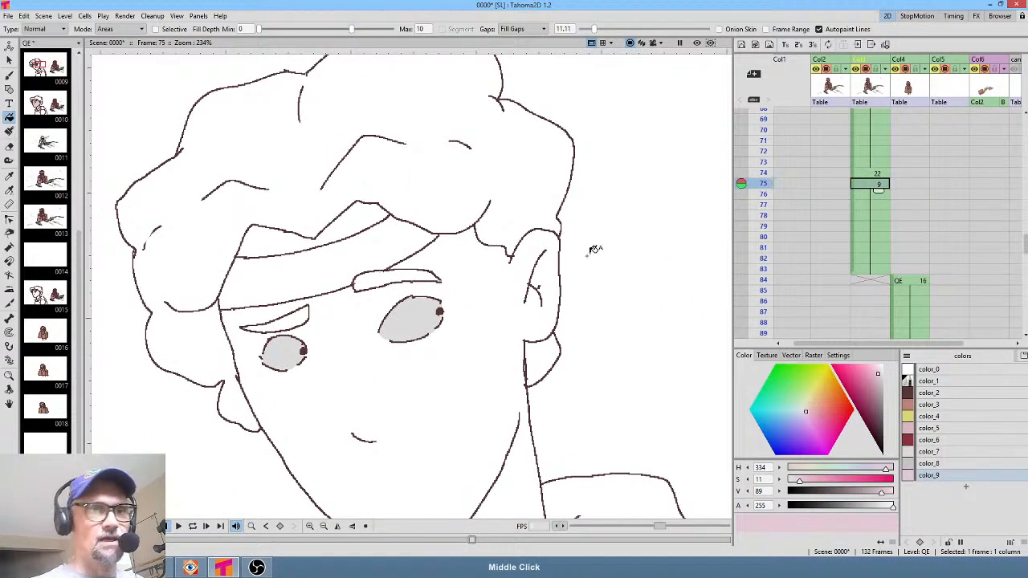
# Try to fill the boy's skin and the area above his headband on frame 75 with color_9, and undo the fills
pyautogui.click(475, 365)
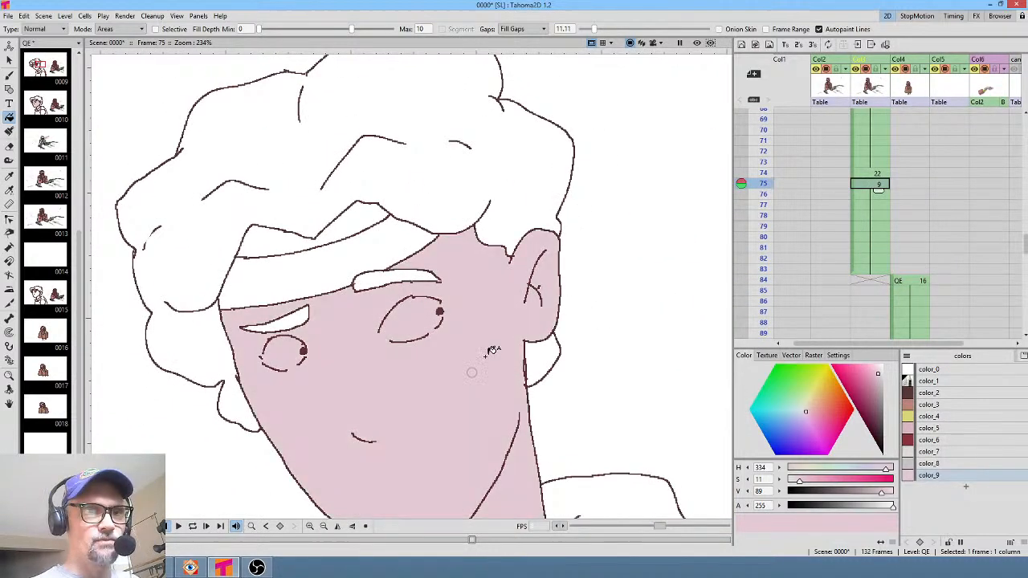
pyautogui.click(361, 219)
pyautogui.hotkey('ctrl', 'z')
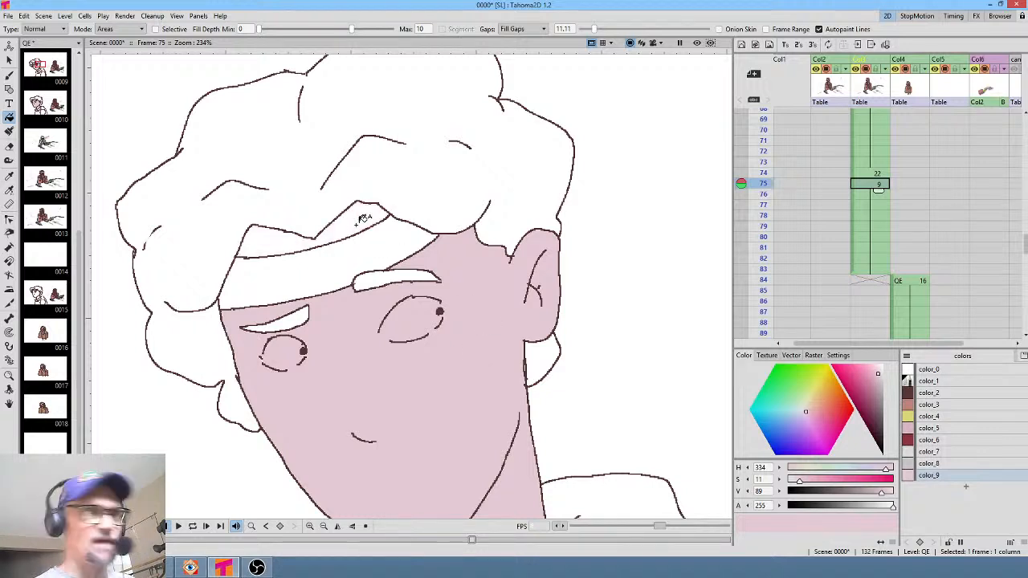
pyautogui.hotkey('ctrl', 'z')
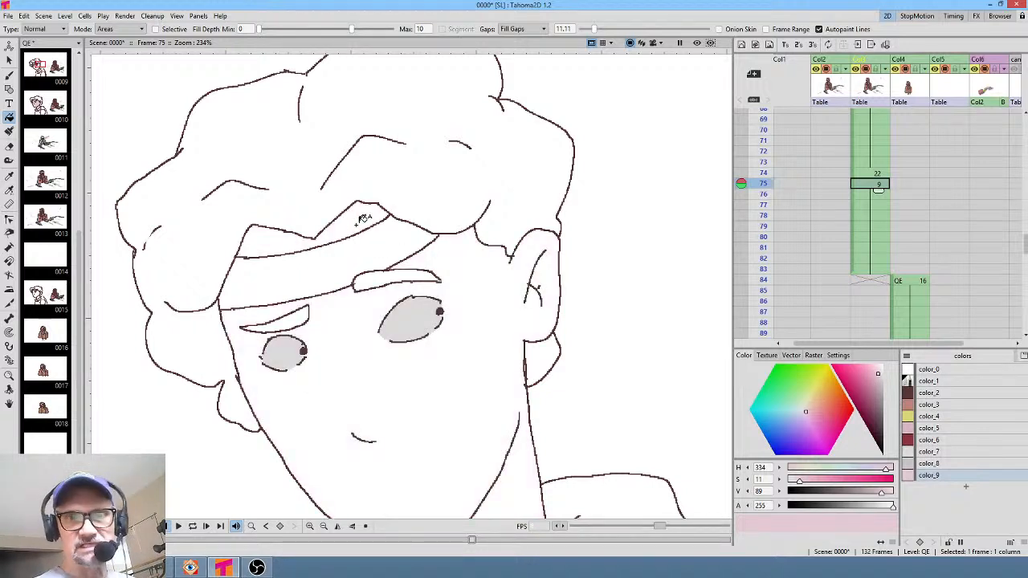
# Brush over the gaps in both of the boy's eye outlines on frame 75 in color_9
pyautogui.press('j')
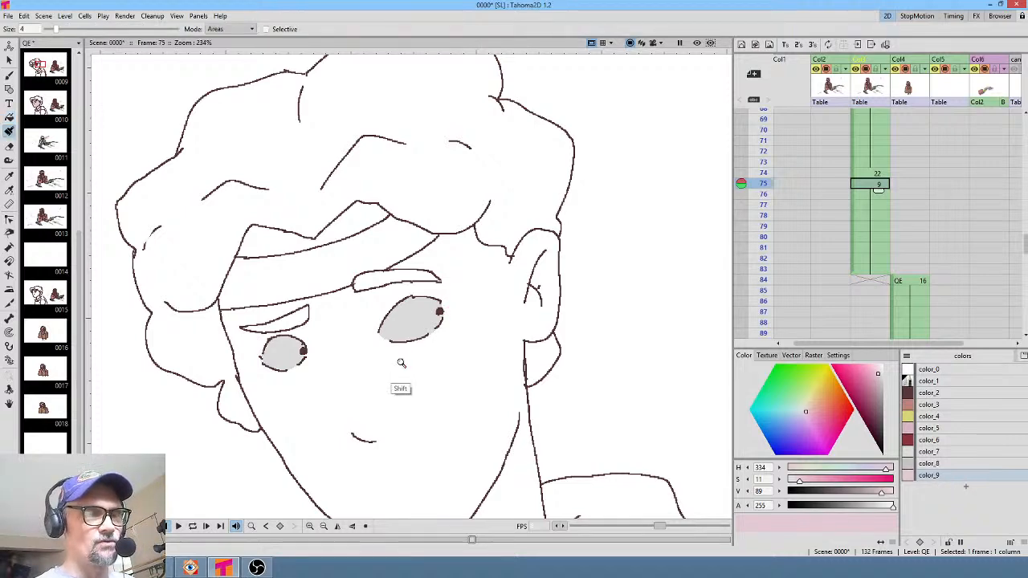
pyautogui.scroll(2, 400, 363)
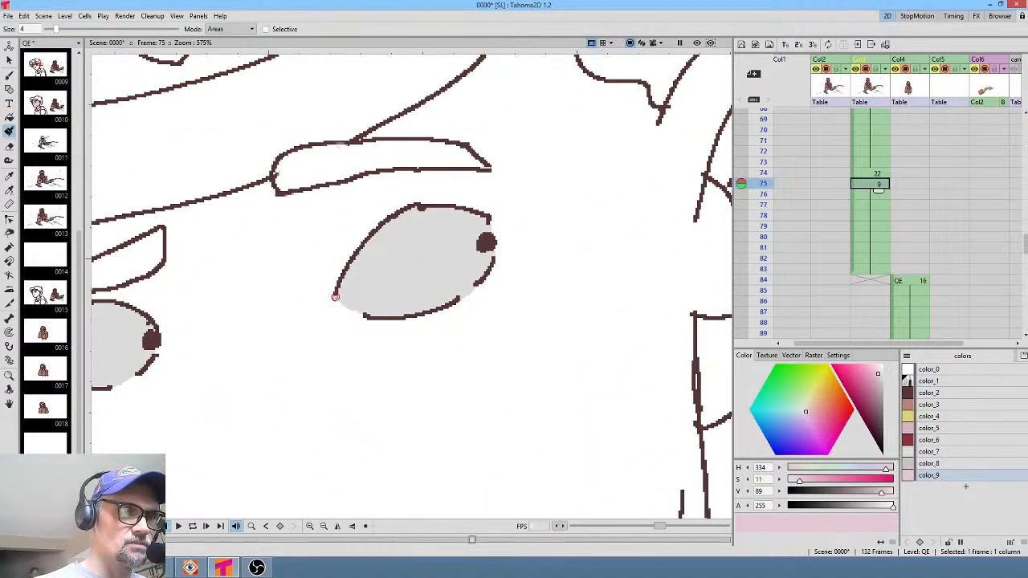
pyautogui.press('b')
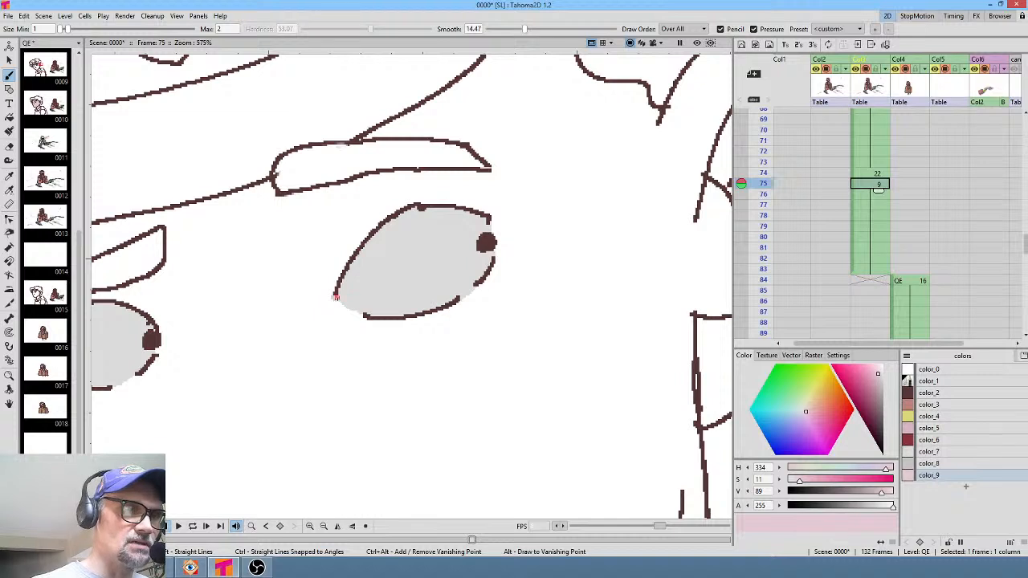
pyautogui.moveTo(336, 297)
pyautogui.mouseDown()
pyautogui.moveTo(368, 316)
pyautogui.moveTo(346, 305)
pyautogui.mouseUp()
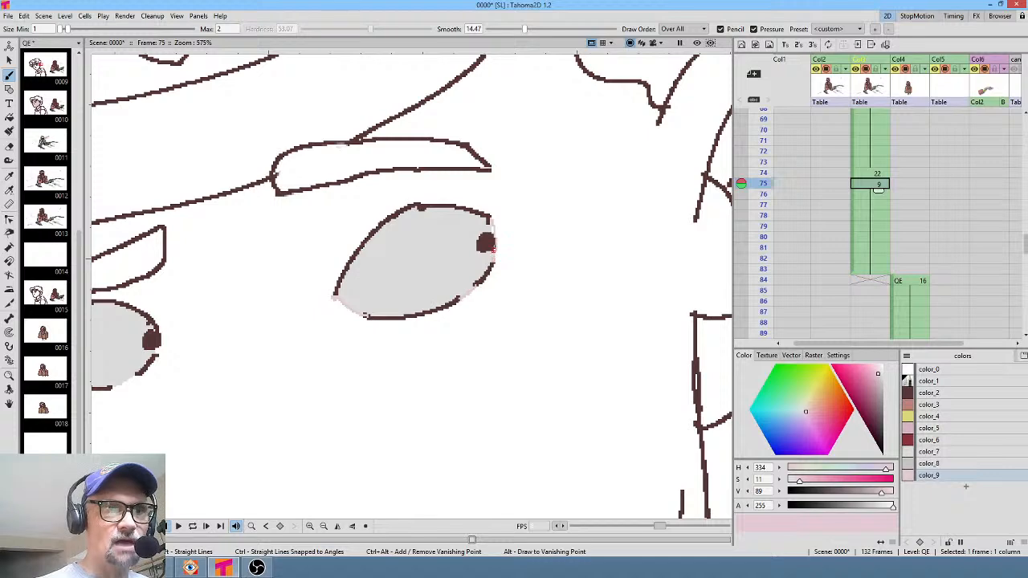
pyautogui.middleClick(479, 332)
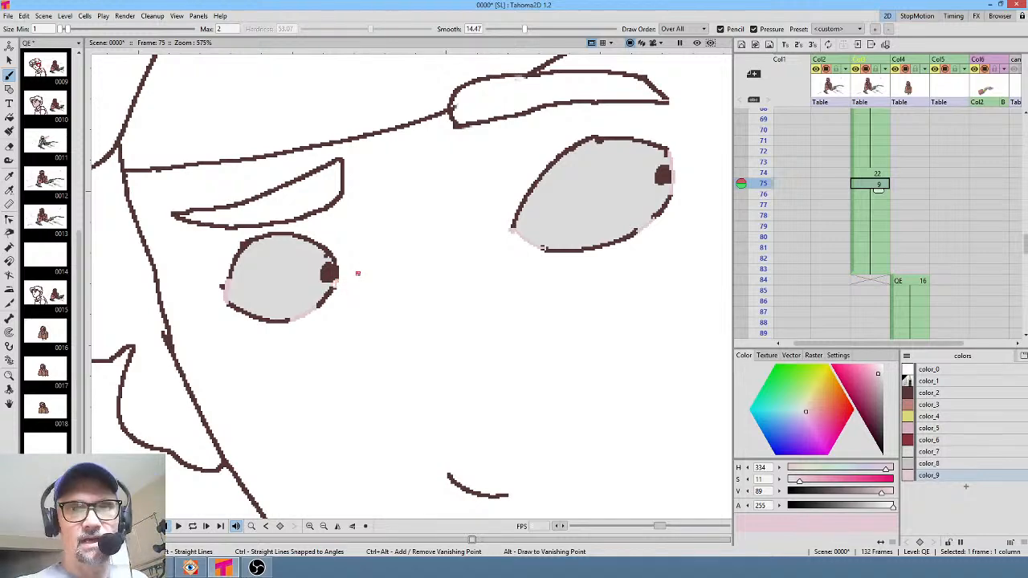
# Close the gaps in both of the boy's eye outlines on frame 67 with color_9 brush strokes
pyautogui.press(',')
pyautogui.moveTo(562, 186); pyautogui.dragTo(478, 402)
pyautogui.press(',')
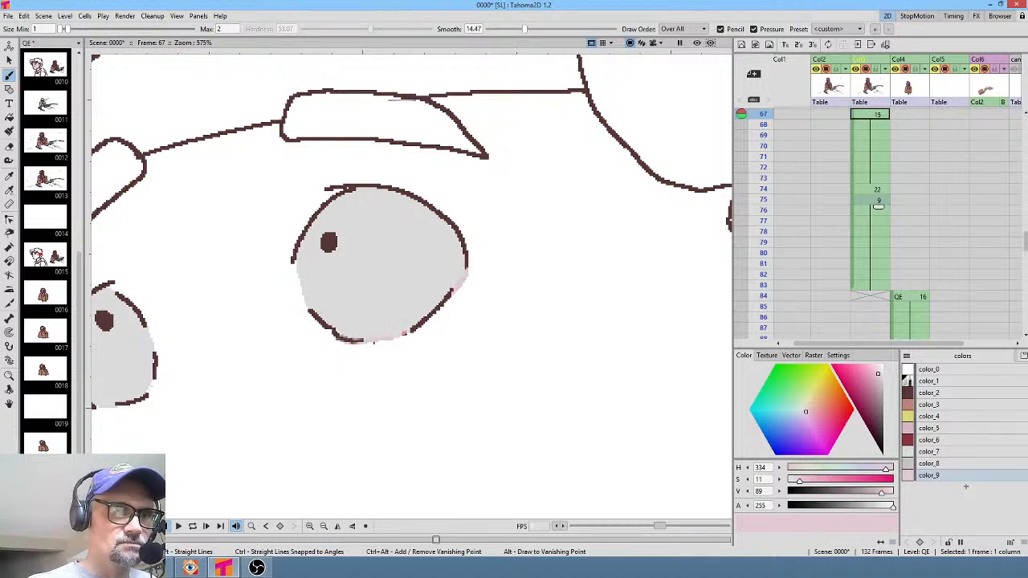
pyautogui.moveTo(394, 335); pyautogui.dragTo(364, 342)
pyautogui.moveTo(298, 262); pyautogui.dragTo(307, 302)
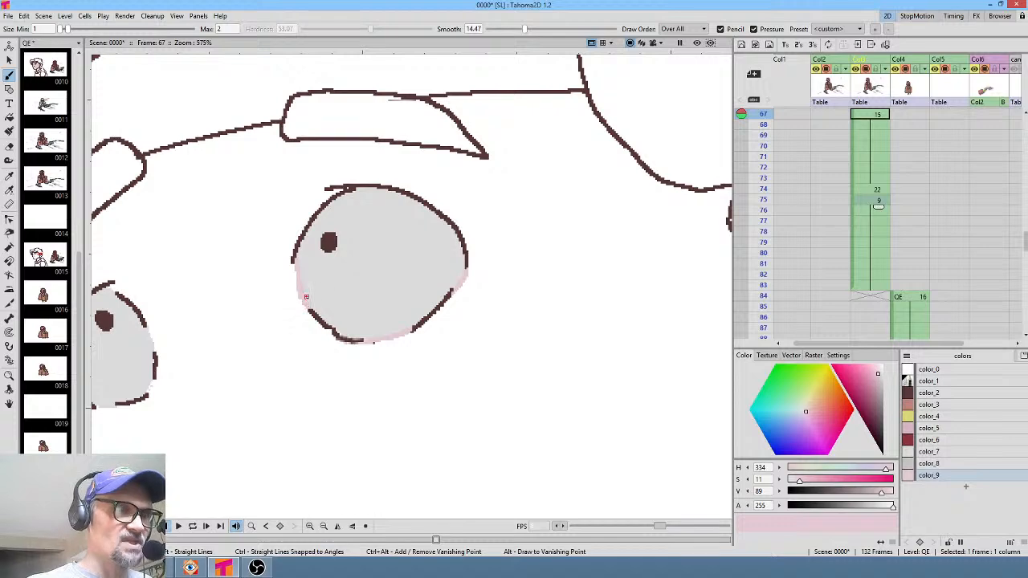
pyautogui.moveTo(148, 326)
pyautogui.mouseDown()
pyautogui.moveTo(155, 349)
pyautogui.moveTo(313, 302)
pyautogui.mouseUp()
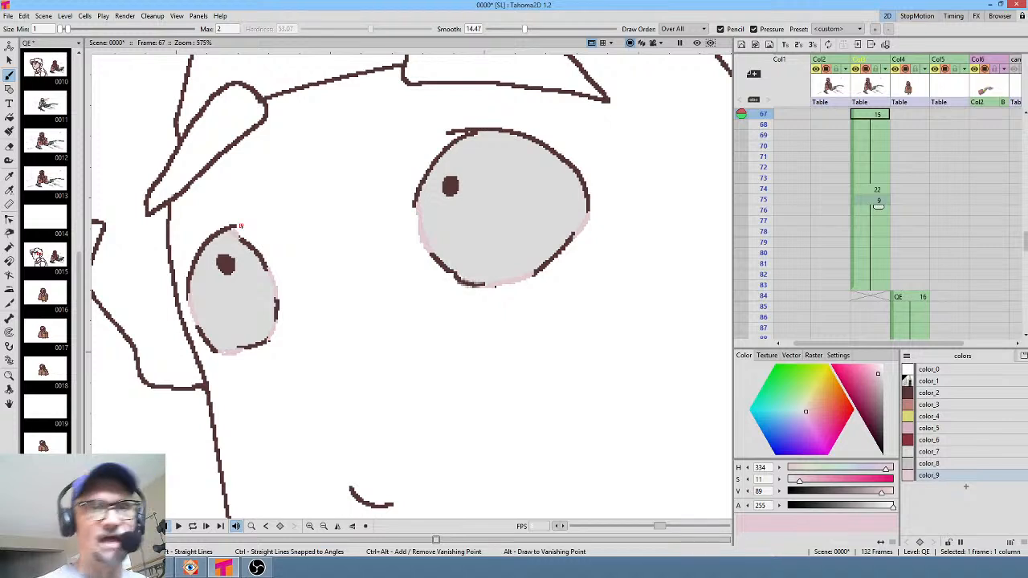
# Check the boy's eyes on frame 53 and the old man's drawing on frame 45
pyautogui.press(',')
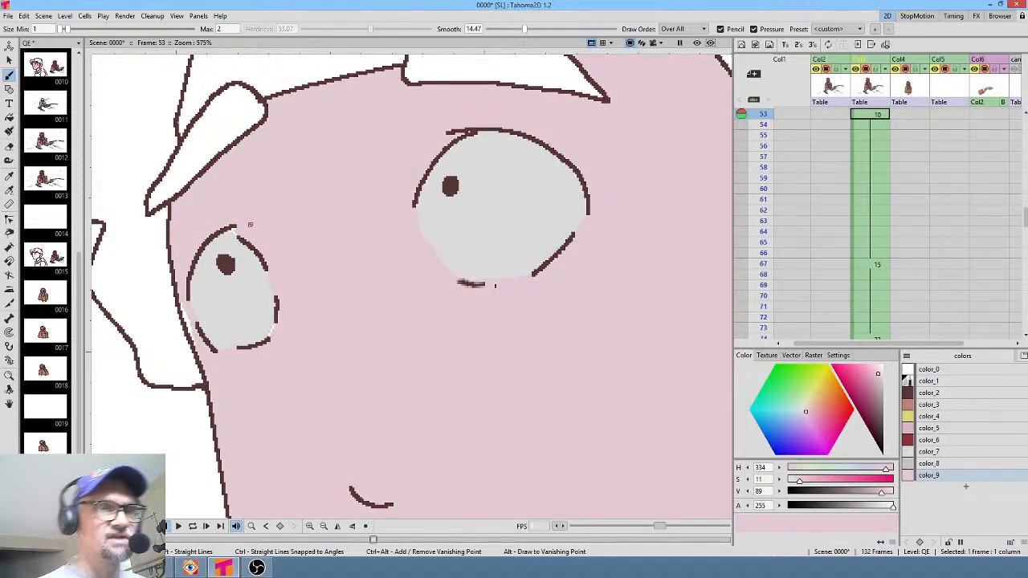
pyautogui.press(',')
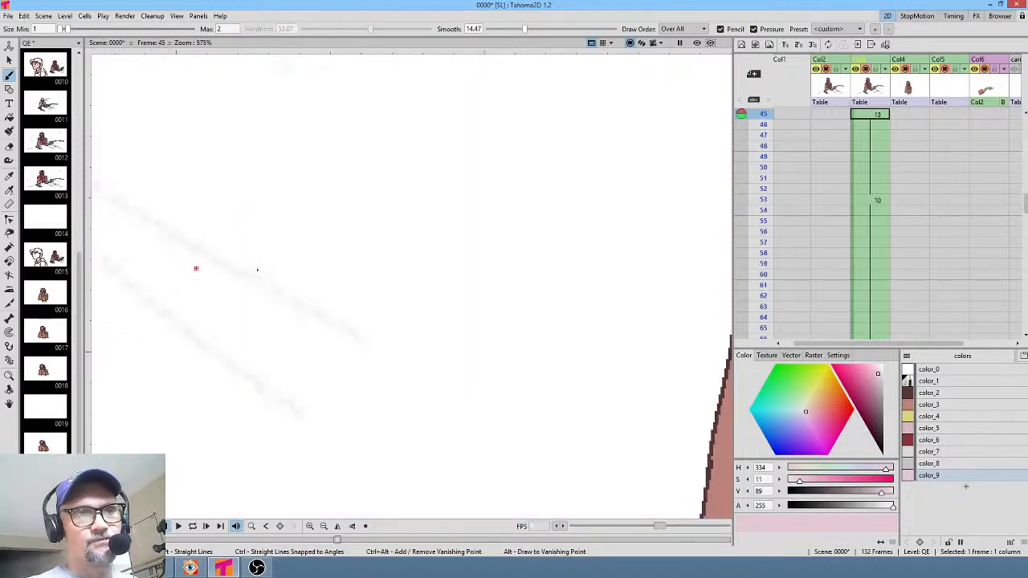
pyautogui.scroll(-6, 338, 225)
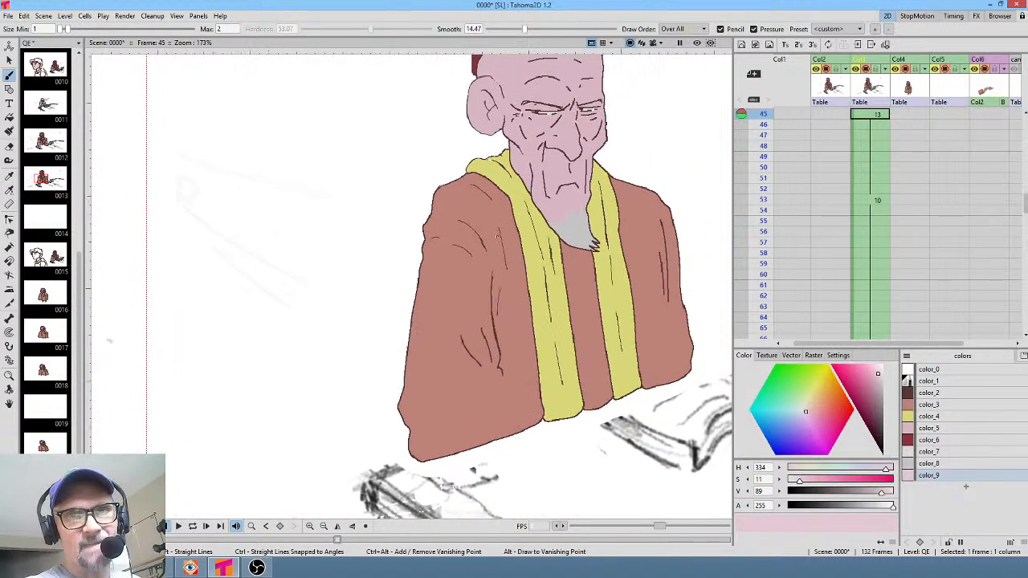
# Copy the filled area above the boy's headband from frame 53 with a freehand selection and paste it onto frame 67
pyautogui.press('.')
pyautogui.press('.')
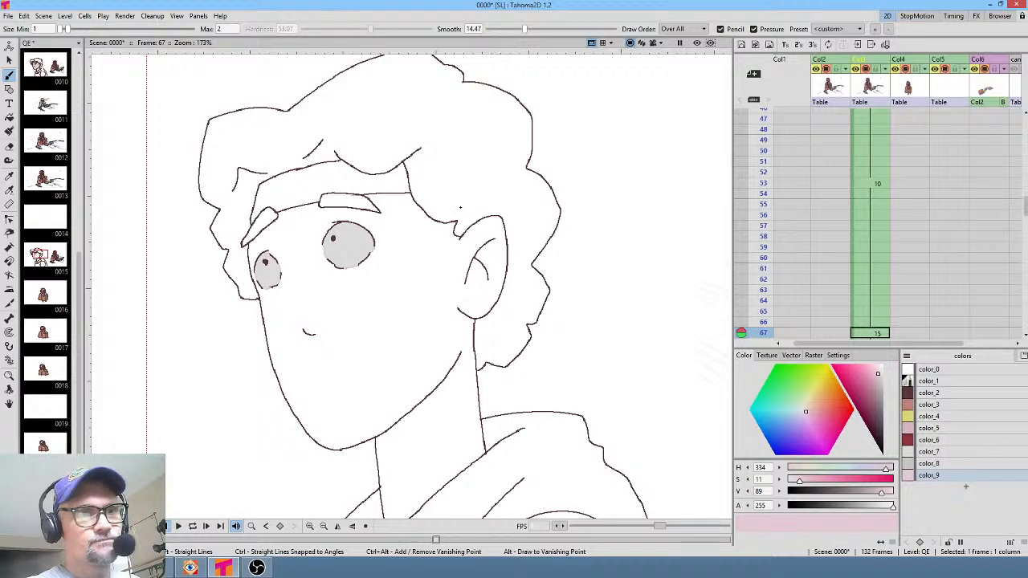
pyautogui.scroll(3, 297, 130)
pyautogui.scroll(-1, 297, 130)
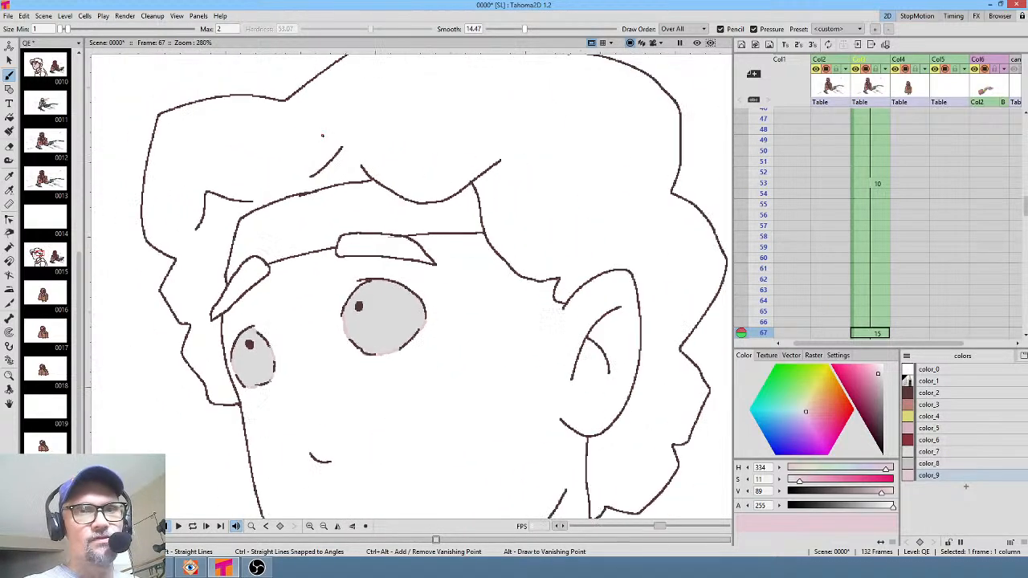
pyautogui.click(877, 183)
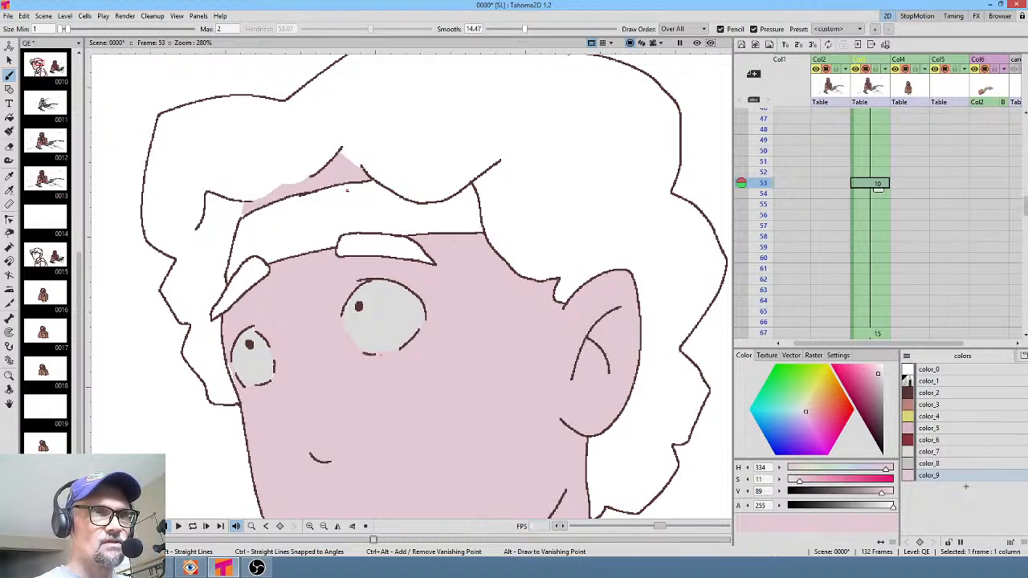
pyautogui.press('s')
pyautogui.moveTo(388, 154)
pyautogui.mouseDown()
pyautogui.moveTo(361, 126)
pyautogui.moveTo(242, 146)
pyautogui.moveTo(182, 196)
pyautogui.moveTo(182, 228)
pyautogui.moveTo(201, 262)
pyautogui.moveTo(296, 215)
pyautogui.moveTo(386, 209)
pyautogui.moveTo(389, 150)
pyautogui.mouseUp()
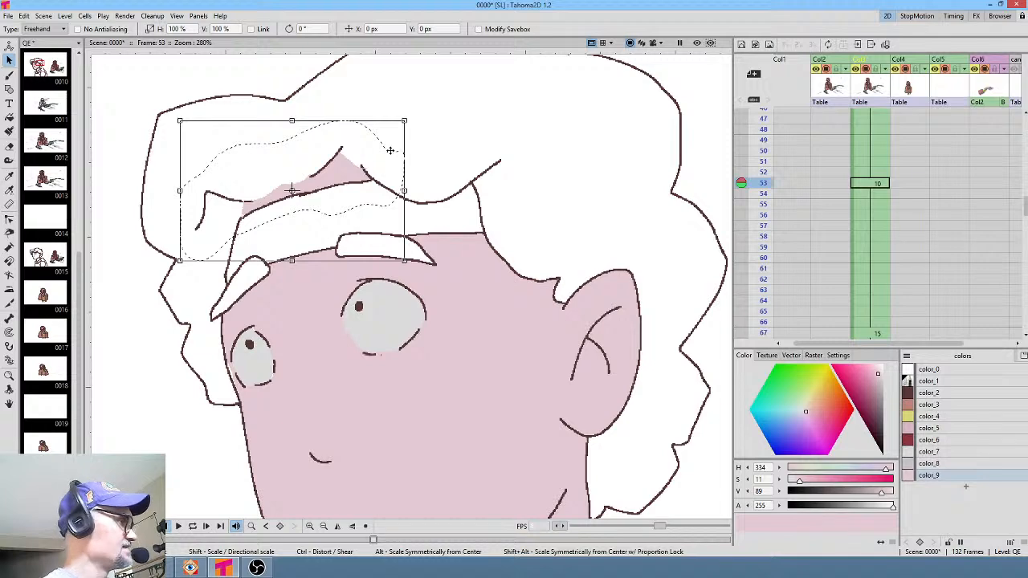
pyautogui.press('.')
pyautogui.hotkey('ctrl', 'v')
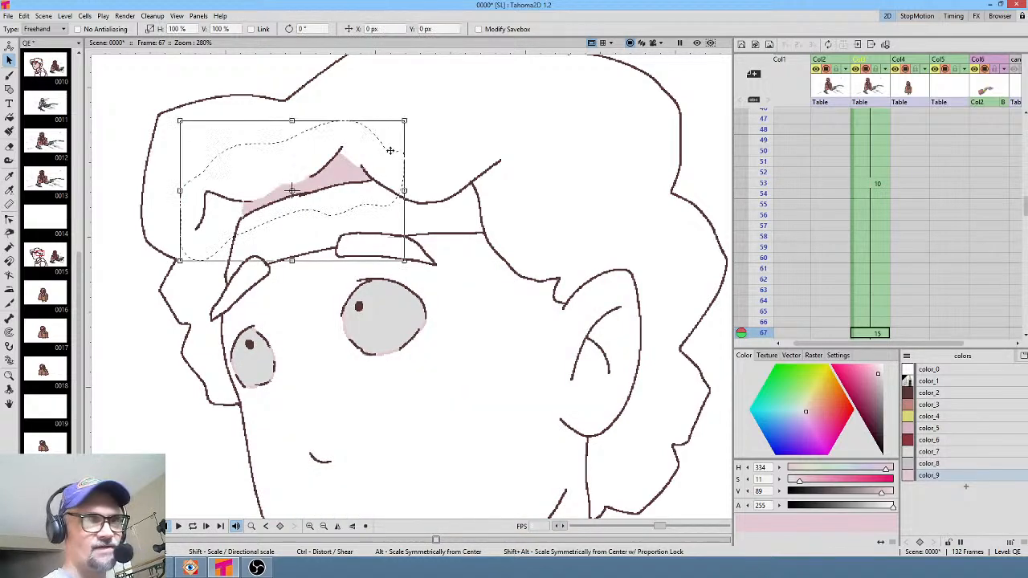
# On frame 74, close the hairline gap above the headband with a color_9 brush stroke and fill both areas there with color_9
pyautogui.press('.')
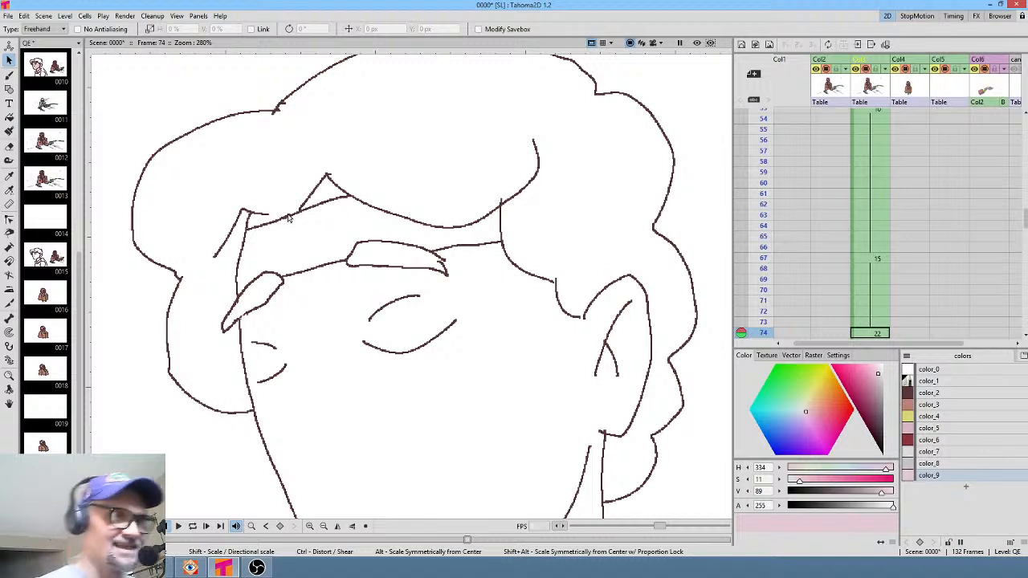
pyautogui.press('b')
pyautogui.moveTo(271, 215)
pyautogui.mouseDown()
pyautogui.moveTo(295, 214)
pyautogui.moveTo(275, 214)
pyautogui.mouseUp()
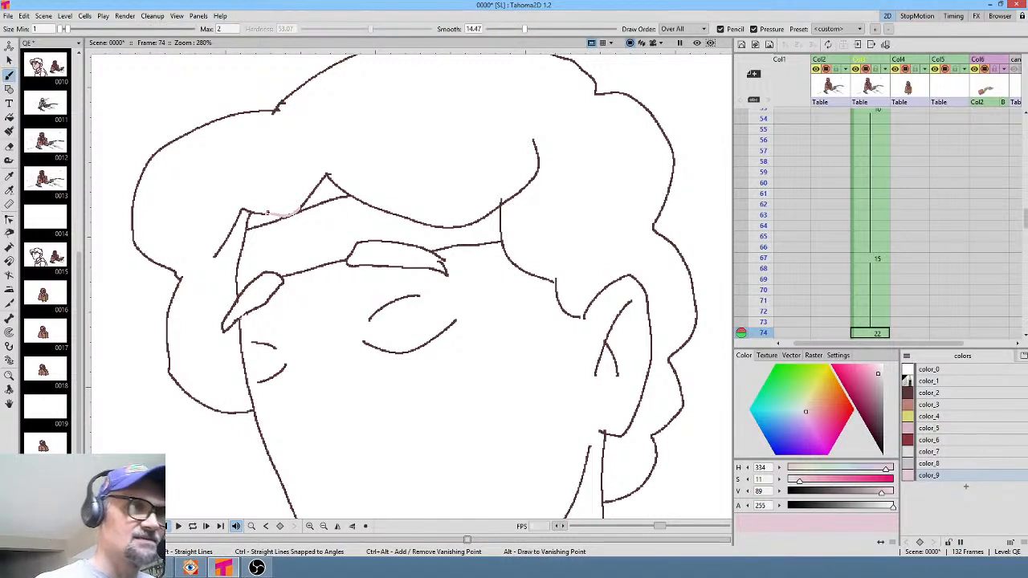
pyautogui.press('f')
pyautogui.click(261, 215)
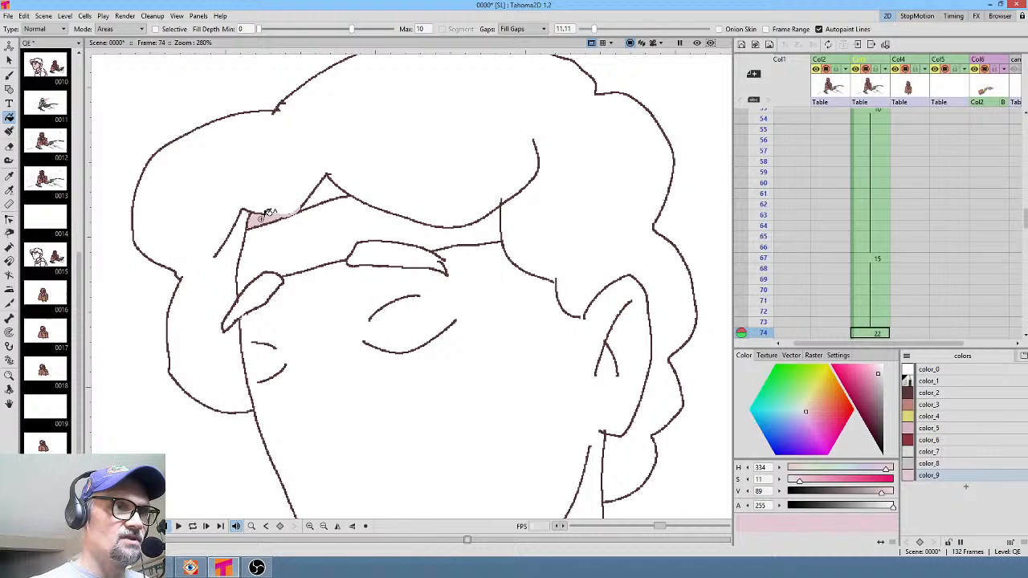
pyautogui.click(329, 183)
# Fill the area above the headband and the boy's face on frame 75 with color_9
pyautogui.scroll(-5, 891, 241)
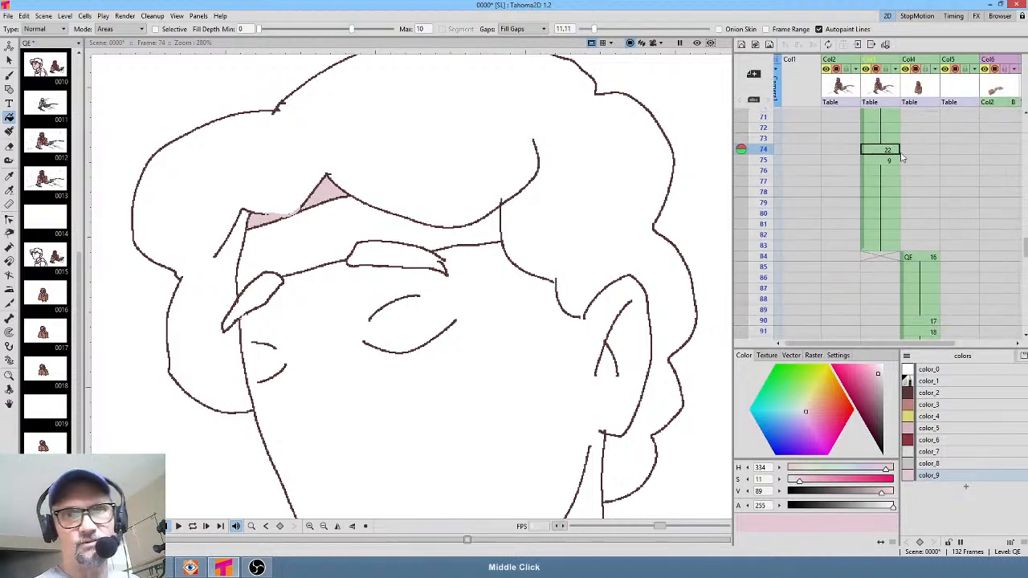
pyautogui.click(888, 160)
pyautogui.click(391, 265)
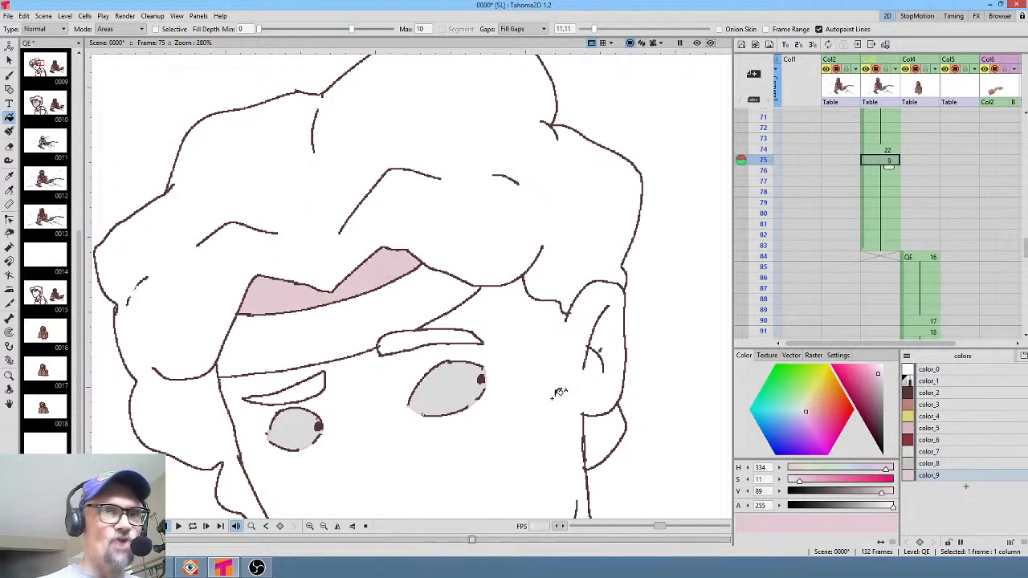
pyautogui.click(534, 406)
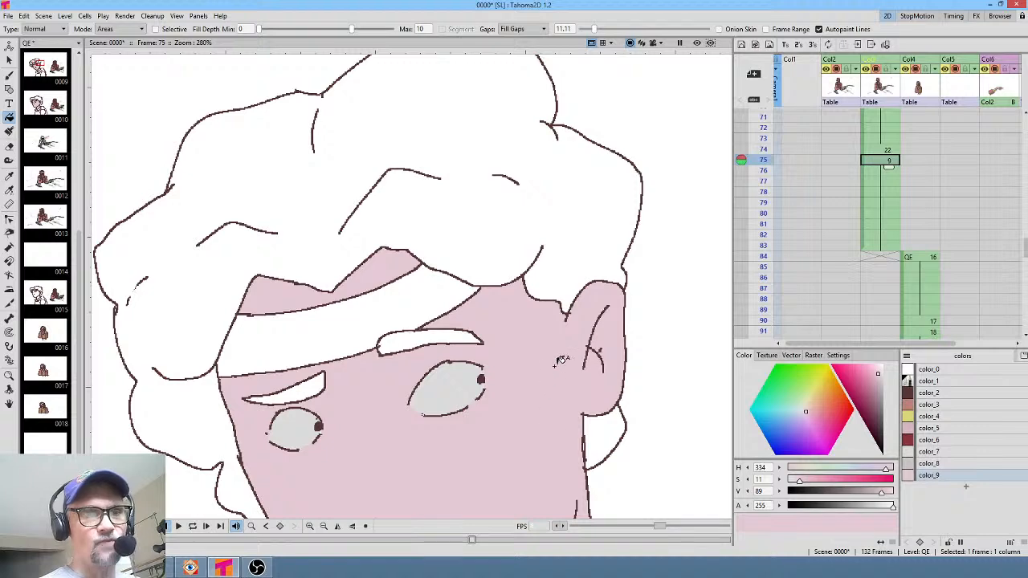
# Fill the boy's face with color_9 on frames 74 and 67
pyautogui.click(891, 150)
pyautogui.click(494, 362)
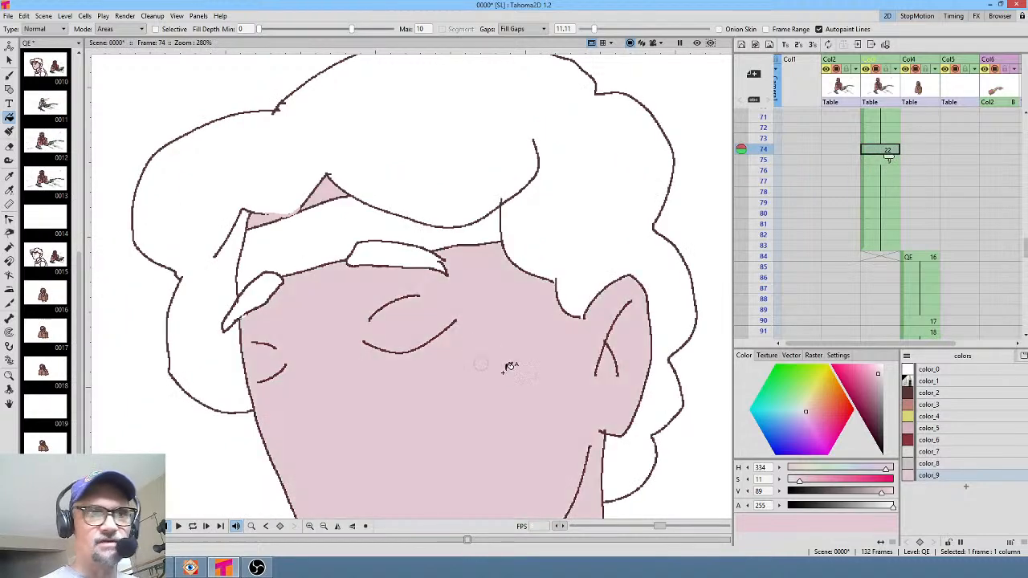
pyautogui.moveTo(844, 216); pyautogui.dragTo(836, 350)
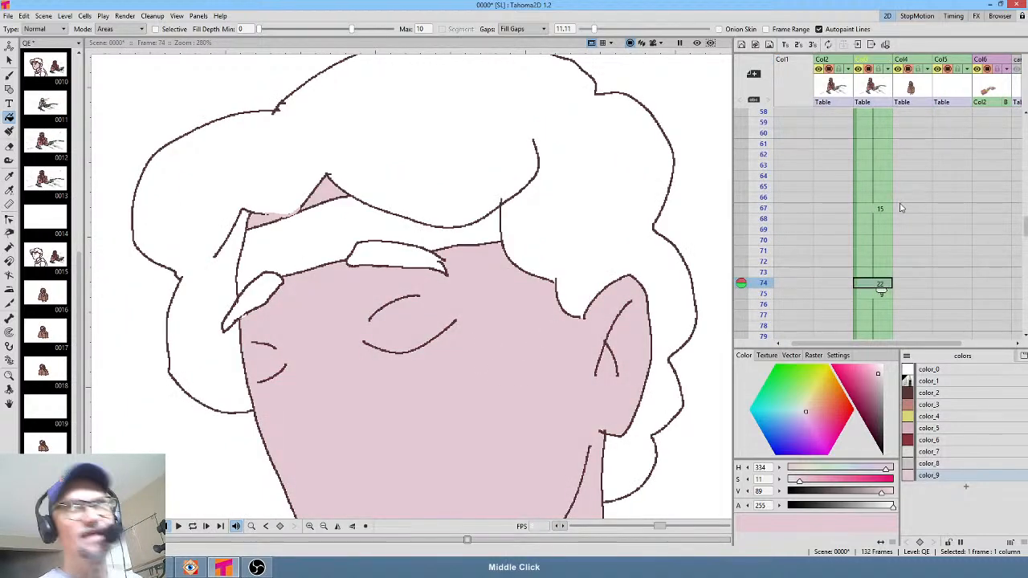
pyautogui.click(882, 208)
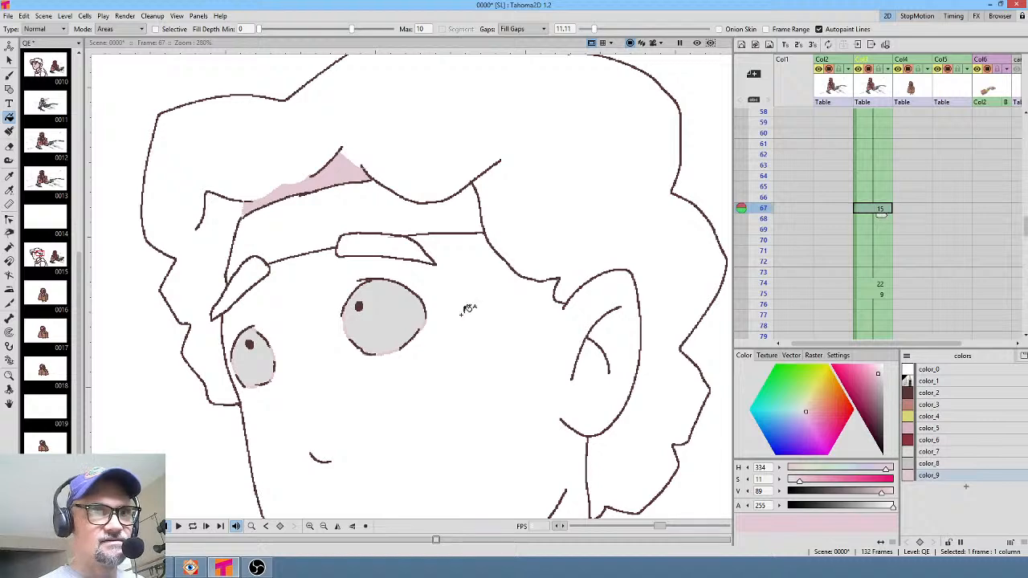
pyautogui.click(505, 365)
# Copy the lower part of both eyes from frame 67 with a freehand selection and paste it onto frame 53
pyautogui.moveTo(876, 170); pyautogui.dragTo(888, 302)
pyautogui.click(871, 194)
pyautogui.click(896, 194)
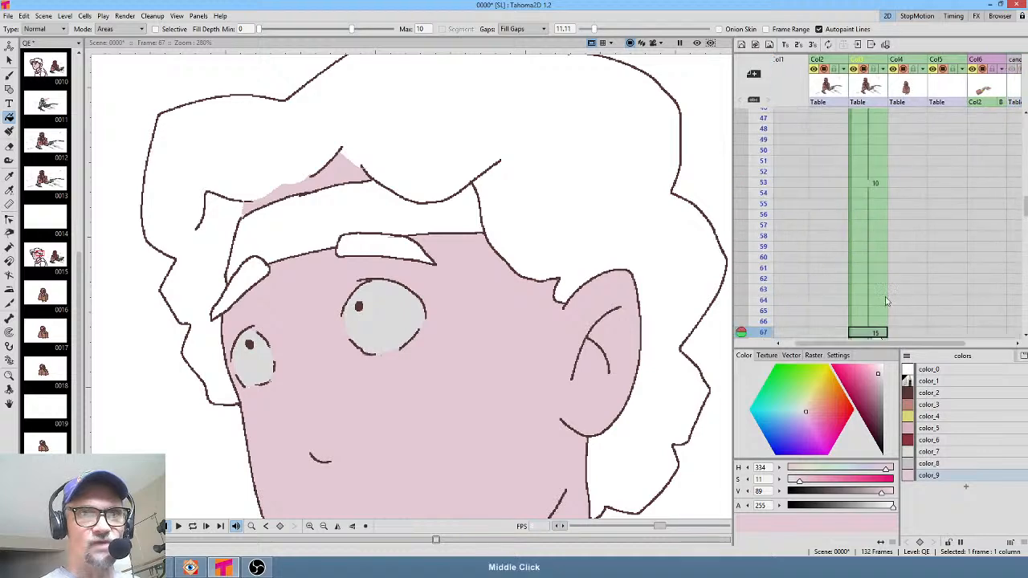
pyautogui.click(872, 185)
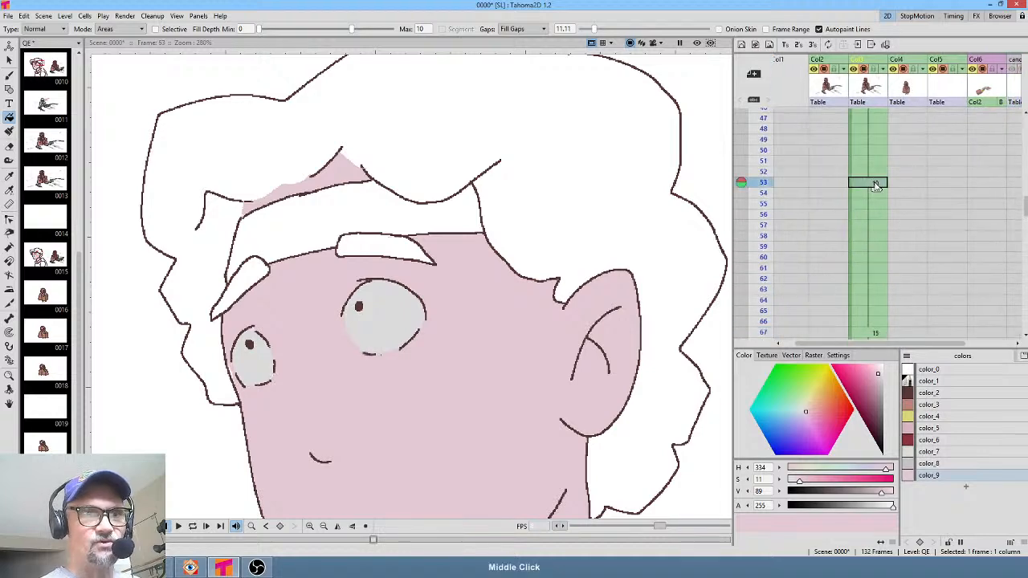
pyautogui.click(871, 333)
pyautogui.press('s')
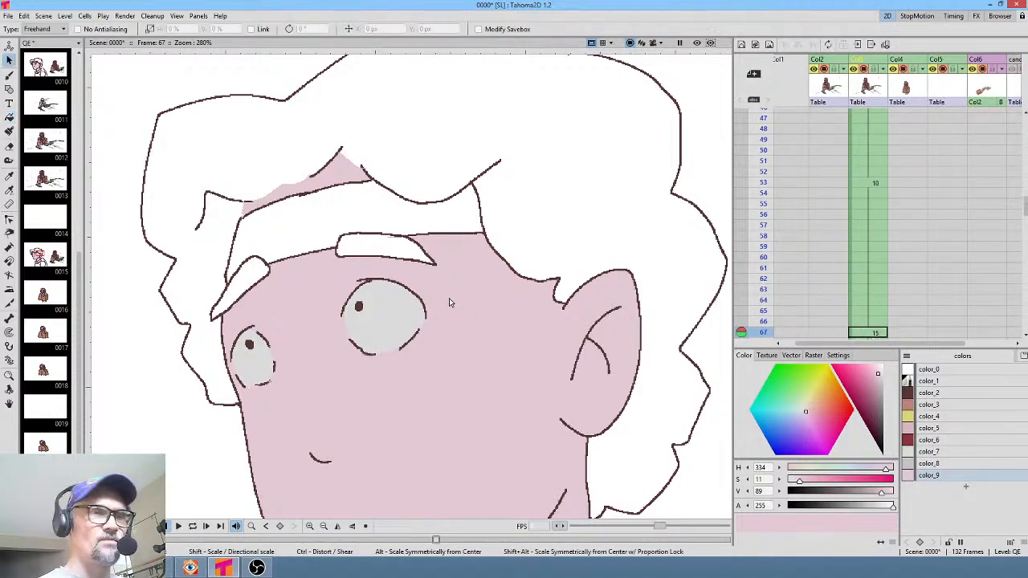
pyautogui.moveTo(442, 310)
pyautogui.mouseDown()
pyautogui.moveTo(255, 358)
pyautogui.moveTo(240, 368)
pyautogui.moveTo(244, 402)
pyautogui.moveTo(427, 376)
pyautogui.moveTo(441, 321)
pyautogui.mouseUp()
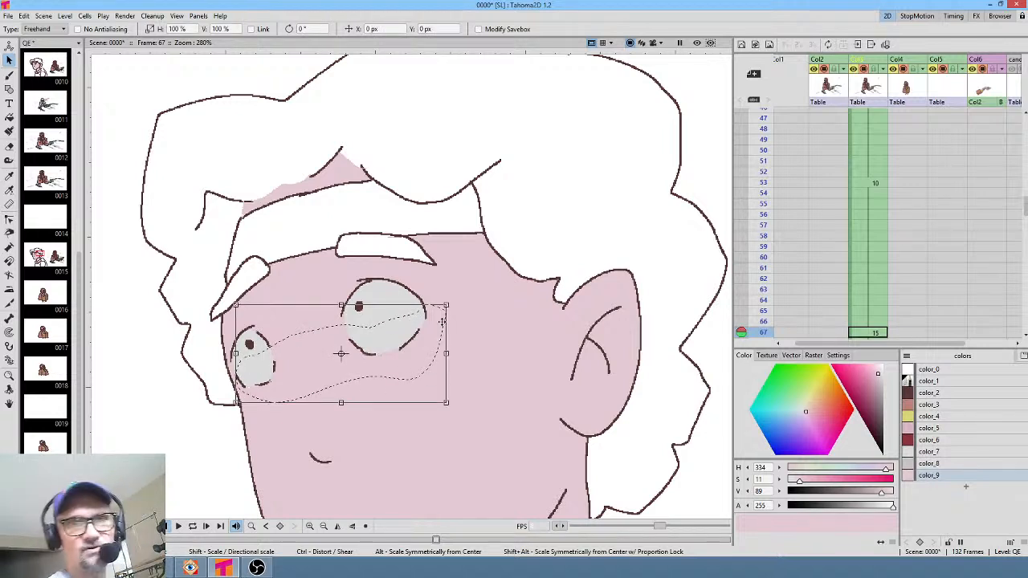
pyautogui.press(',')
pyautogui.hotkey('ctrl', 'v')
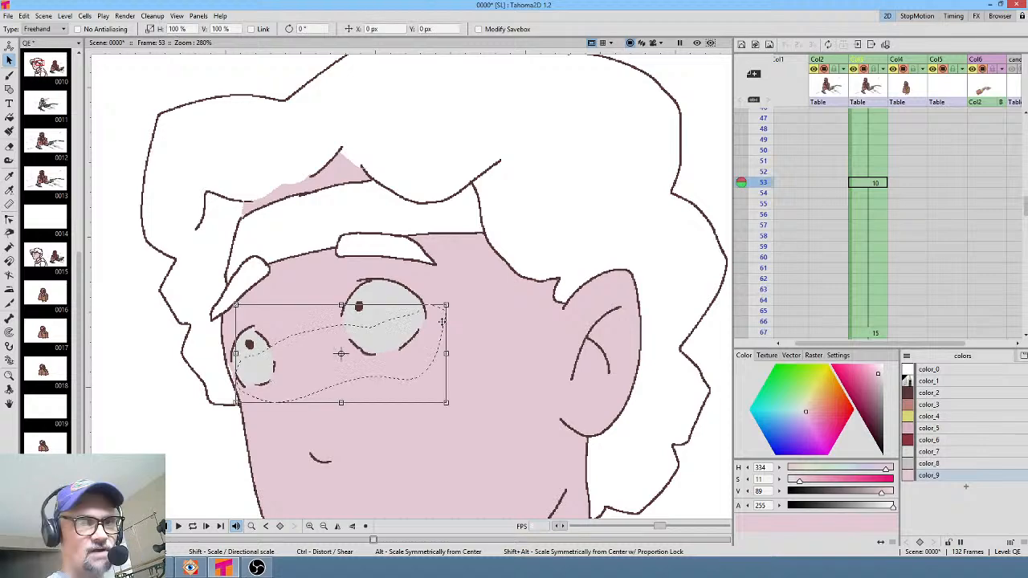
# Review the old man's colored drawings from frame 45 back to frame 25 and scrub through the cut at frame 25 to frame 42
pyautogui.press(',')
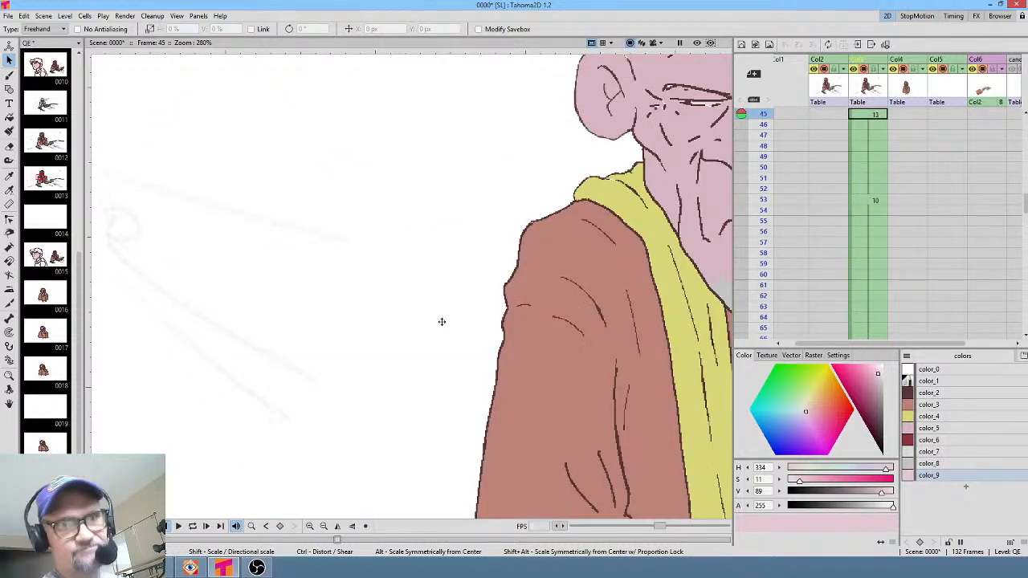
pyautogui.press(',')
pyautogui.press(',')
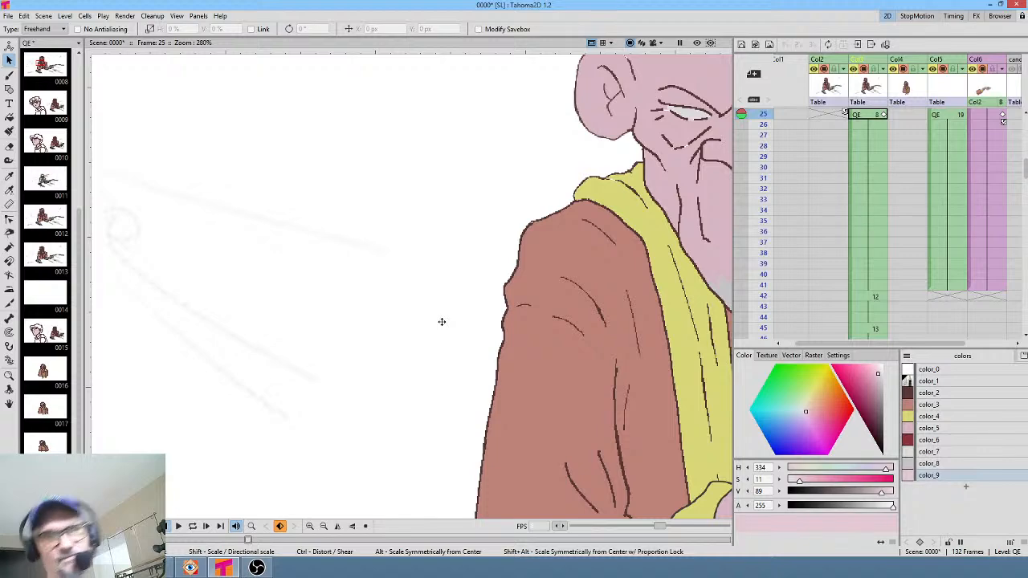
pyautogui.scroll(-3, 441, 321)
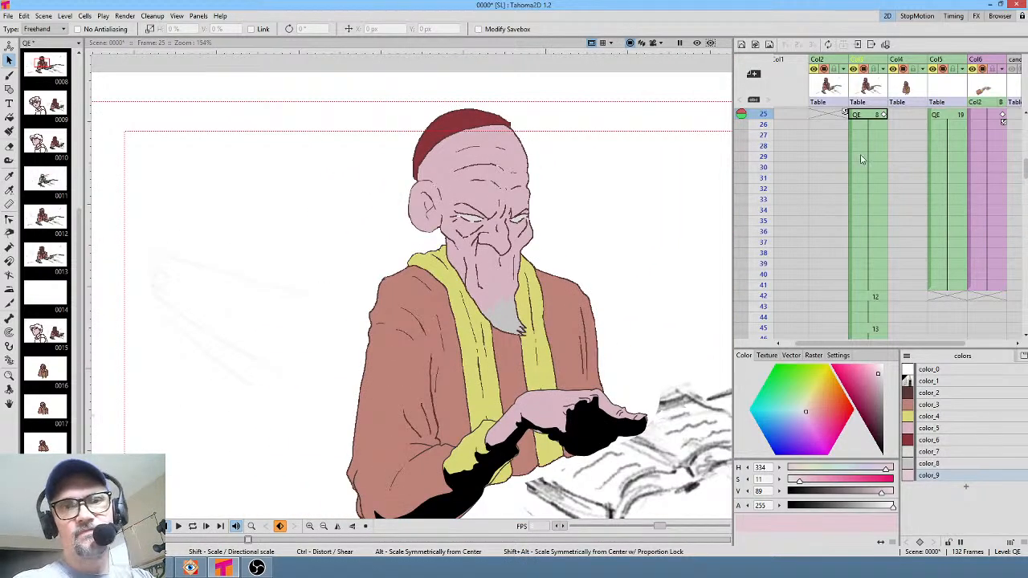
pyautogui.scroll(5, 851, 161)
pyautogui.scroll(-2, 845, 154)
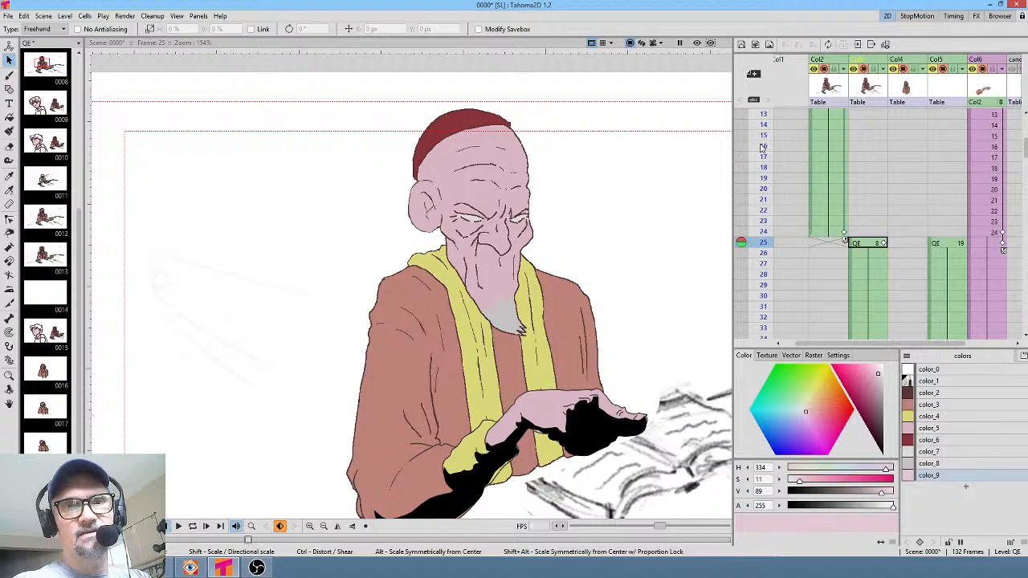
pyautogui.moveTo(761, 146); pyautogui.dragTo(771, 232)
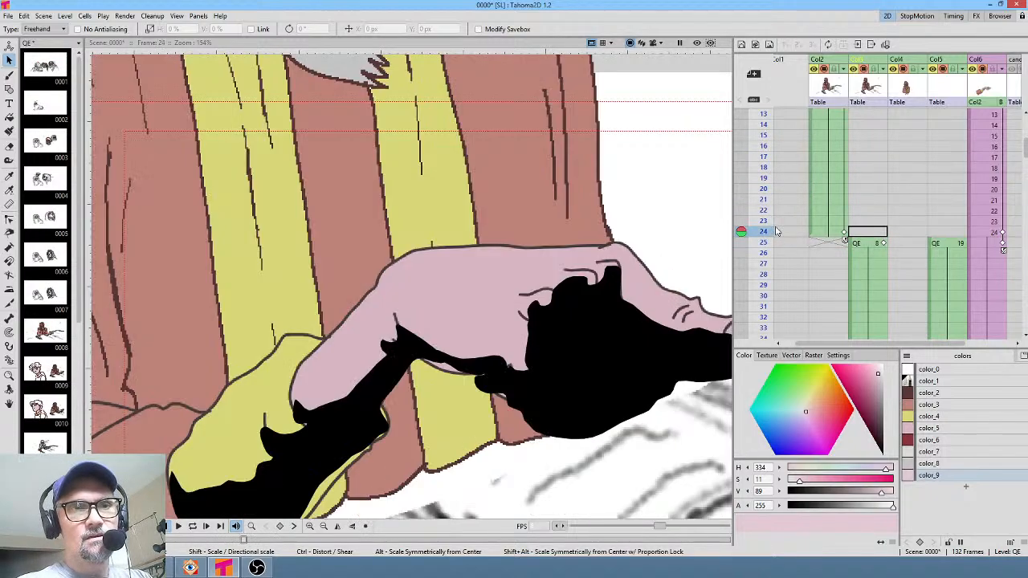
pyautogui.scroll(-3, 480, 187)
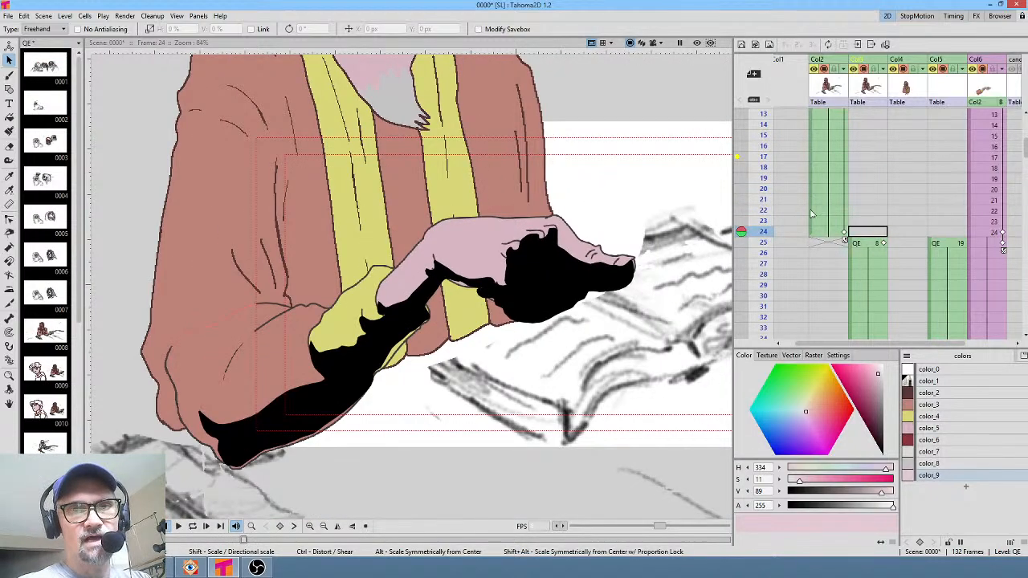
pyautogui.click(764, 210)
pyautogui.moveTo(763, 226); pyautogui.dragTo(763, 264)
pyautogui.scroll(-4, 803, 227)
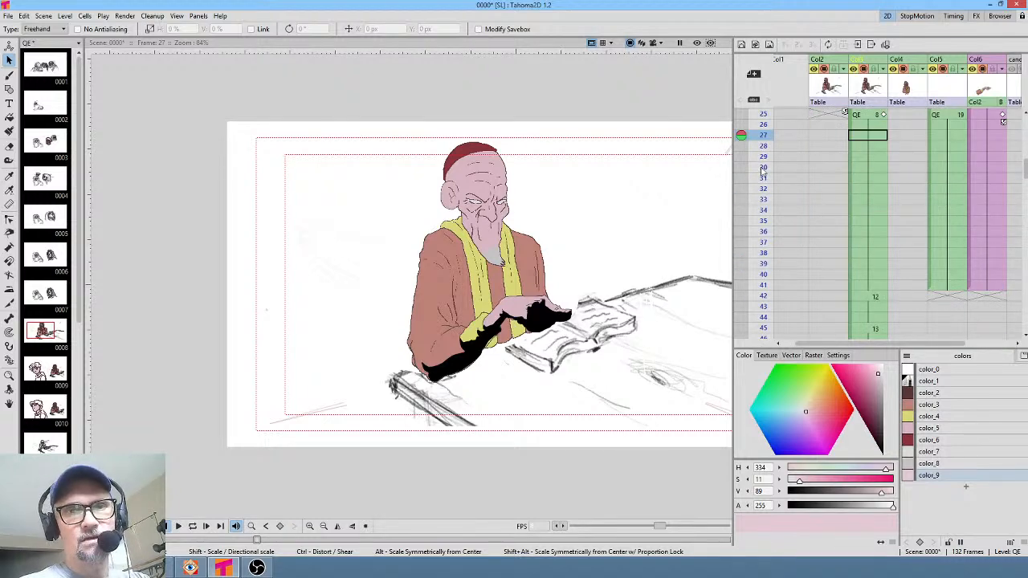
pyautogui.moveTo(761, 174); pyautogui.dragTo(759, 296)
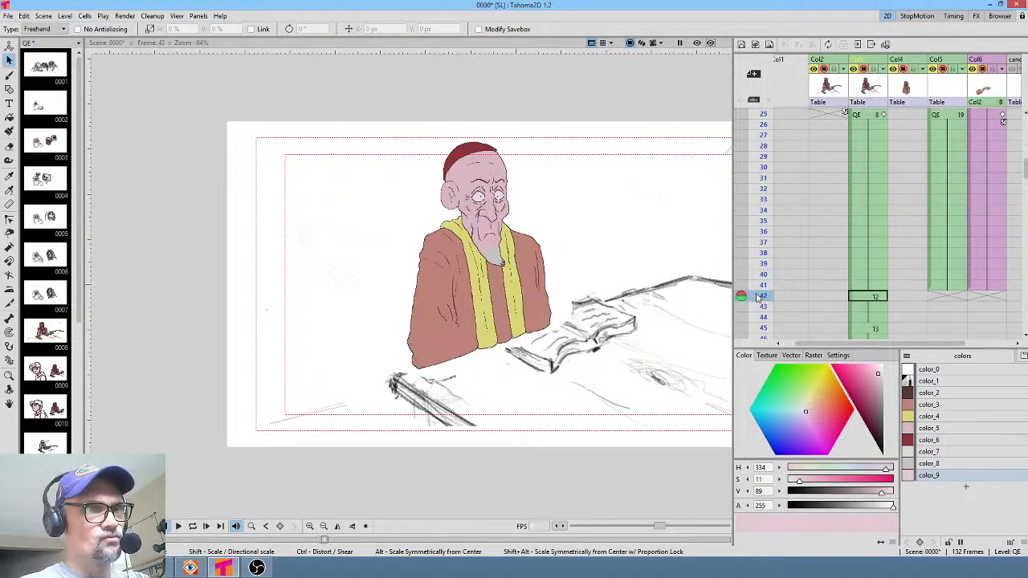
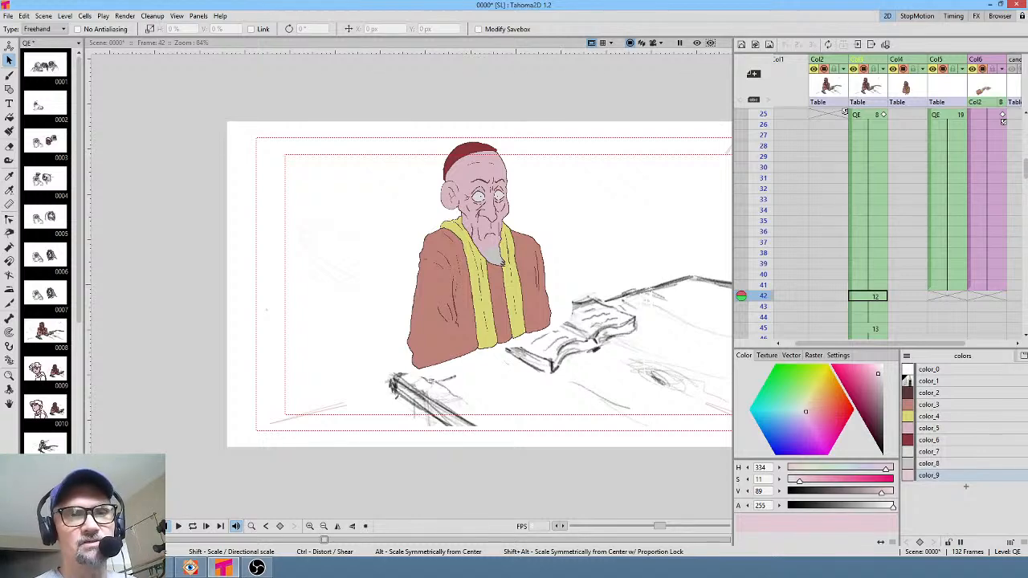
# Scrub the old man's shot from frame 1 to frame 27 and switch the viewer to Camera View
pyautogui.moveTo(891, 188); pyautogui.dragTo(886, 345)
pyautogui.moveTo(882, 135); pyautogui.dragTo(898, 241)
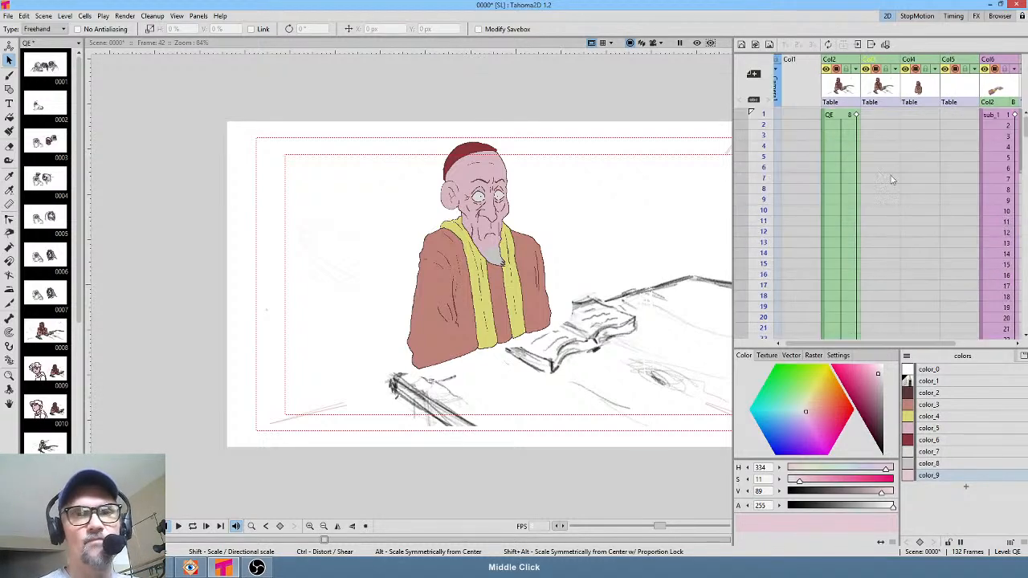
pyautogui.moveTo(890, 180); pyautogui.dragTo(895, 214)
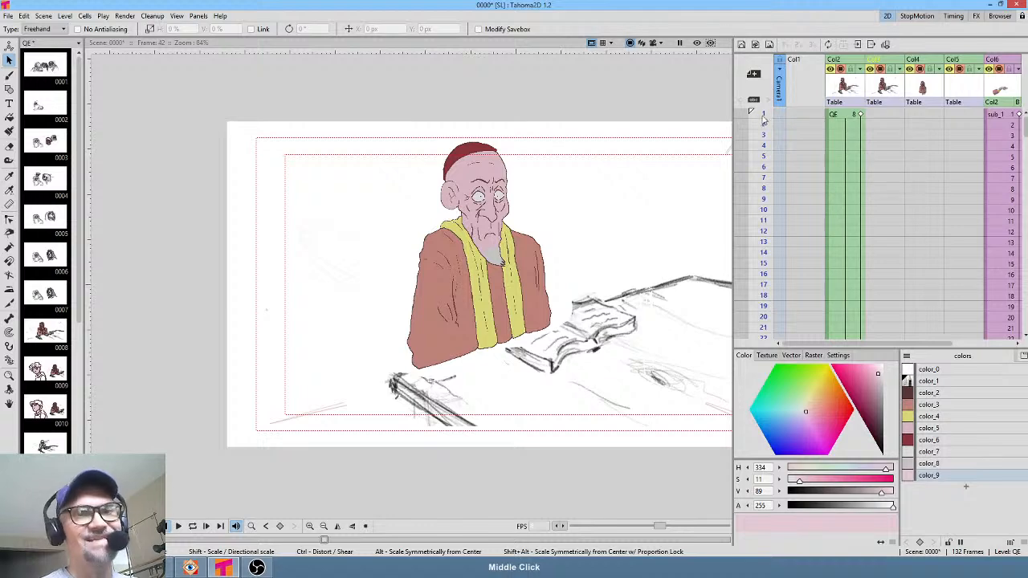
pyautogui.moveTo(764, 119); pyautogui.dragTo(760, 207)
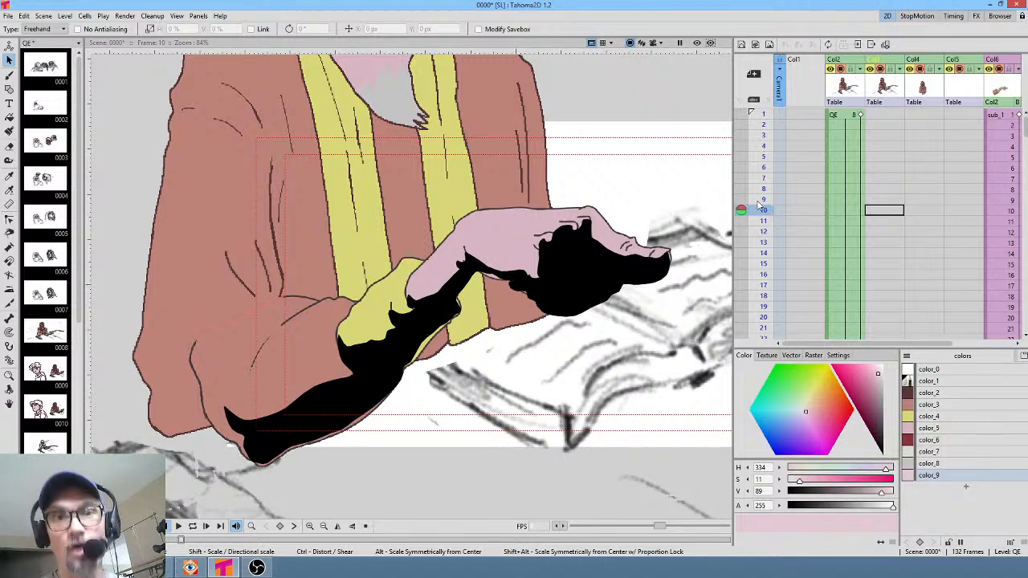
pyautogui.moveTo(759, 205); pyautogui.dragTo(766, 306)
pyautogui.moveTo(911, 305); pyautogui.dragTo(919, 161)
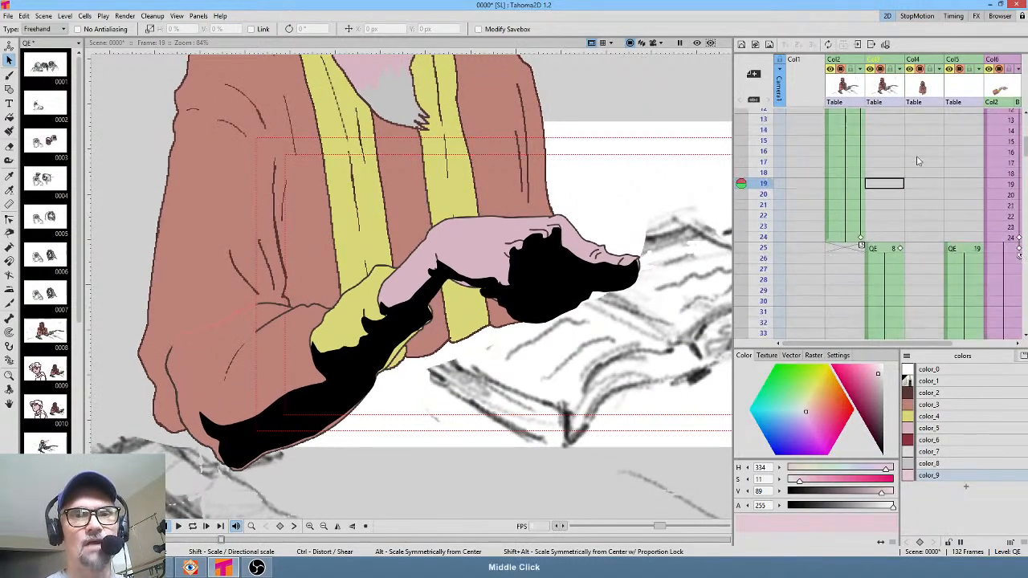
pyautogui.moveTo(765, 180); pyautogui.dragTo(765, 265)
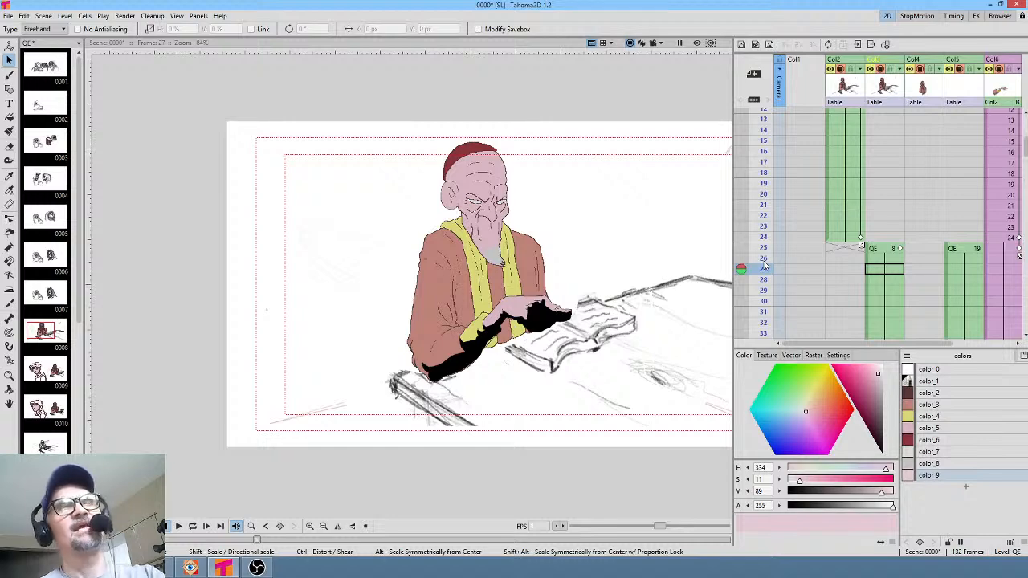
pyautogui.moveTo(764, 167); pyautogui.dragTo(765, 269)
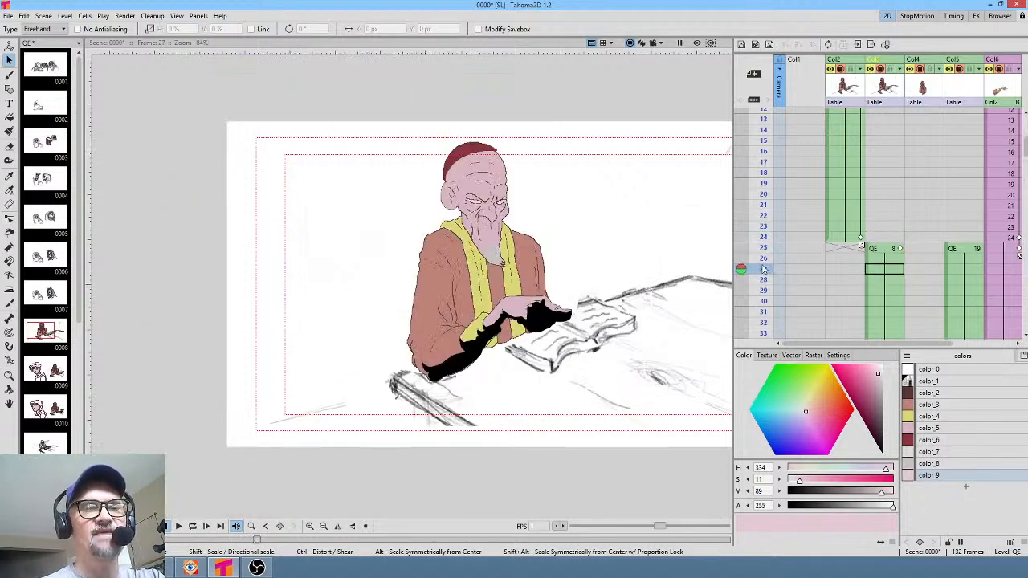
pyautogui.click(652, 44)
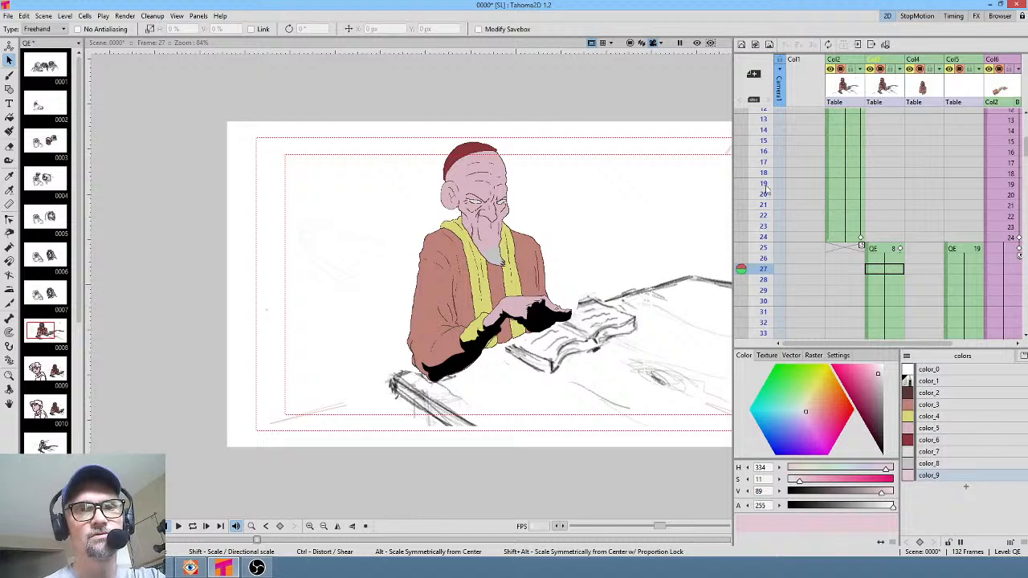
# Extend the exposure of the arm's sub_1 level in Col6 from frame 41 down to frame 83
pyautogui.moveTo(766, 194)
pyautogui.mouseDown()
pyautogui.moveTo(772, 258)
pyautogui.moveTo(771, 238)
pyautogui.moveTo(769, 247)
pyautogui.mouseUp()
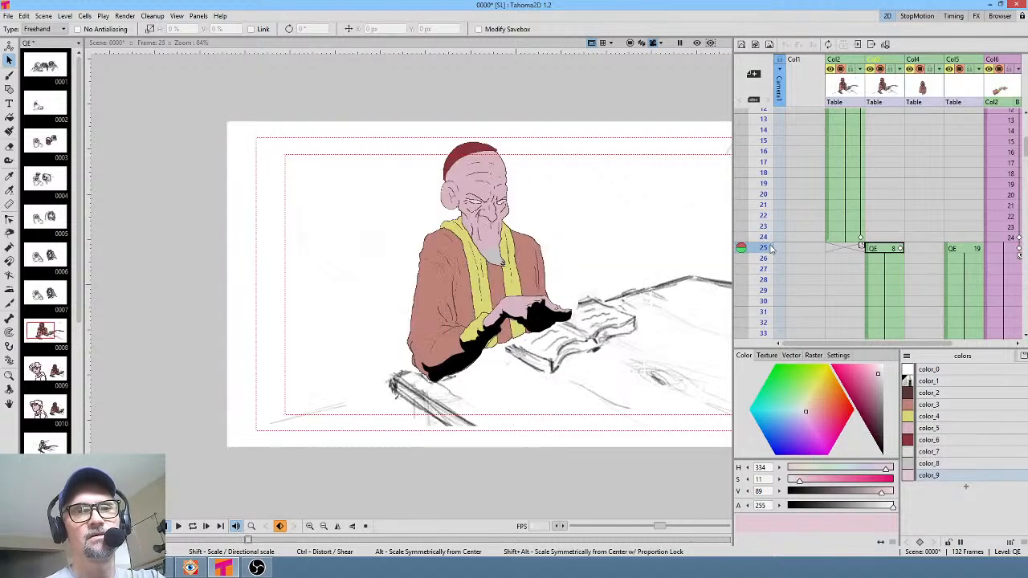
pyautogui.moveTo(906, 298)
pyautogui.mouseDown()
pyautogui.moveTo(873, 237)
pyautogui.moveTo(894, 290)
pyautogui.mouseUp()
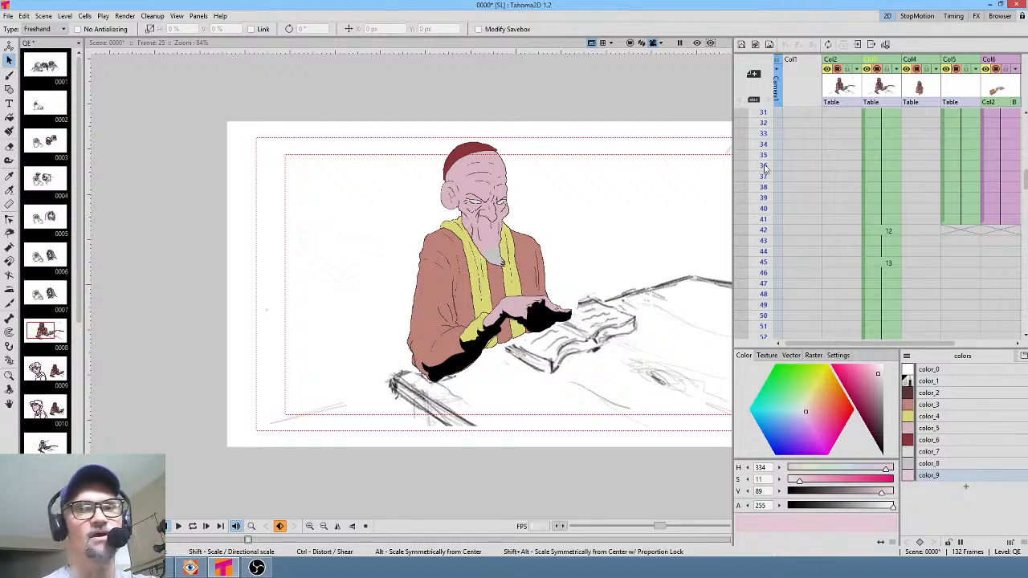
pyautogui.moveTo(763, 186)
pyautogui.mouseDown()
pyautogui.moveTo(763, 256)
pyautogui.moveTo(760, 199)
pyautogui.moveTo(755, 233)
pyautogui.mouseUp()
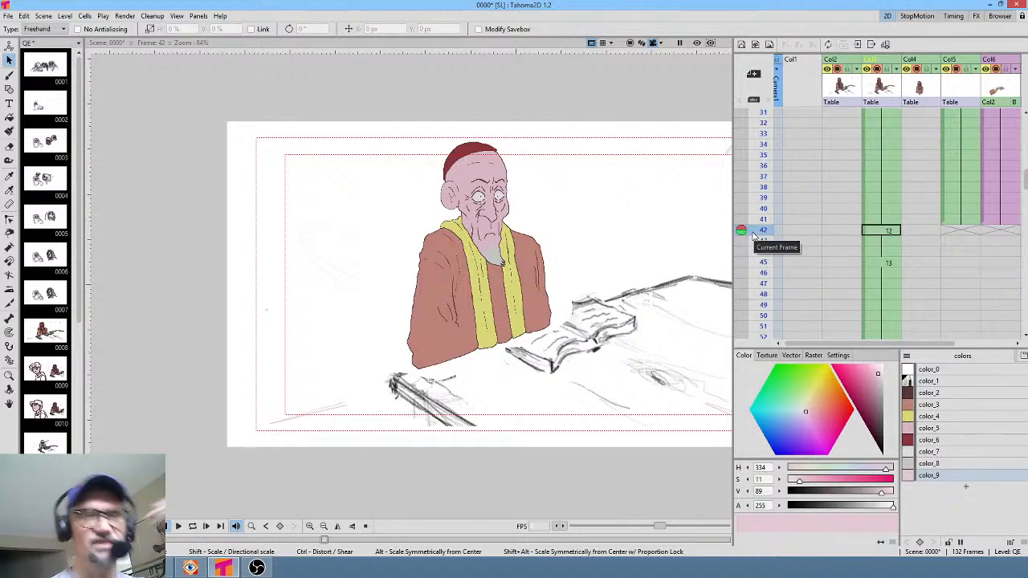
pyautogui.moveTo(755, 234)
pyautogui.mouseDown()
pyautogui.moveTo(767, 146)
pyautogui.moveTo(765, 240)
pyautogui.moveTo(764, 227)
pyautogui.mouseUp()
pyautogui.hscroll(3, 952, 293)
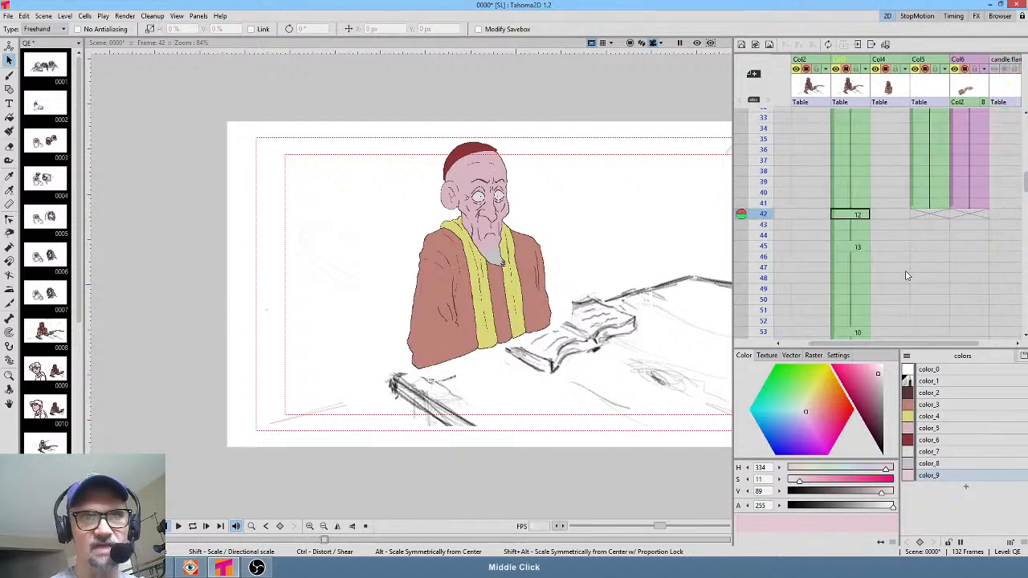
pyautogui.click(950, 199)
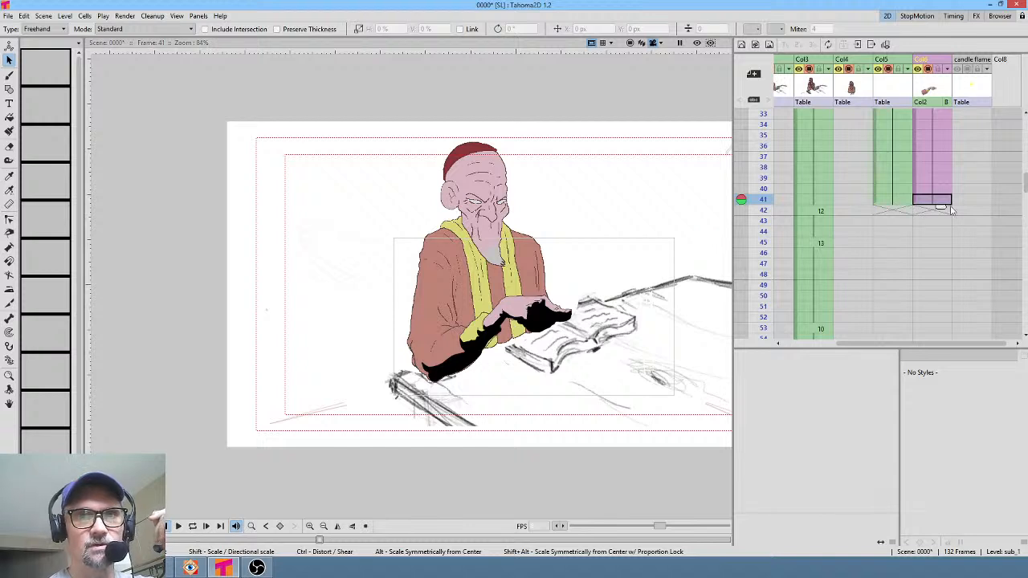
pyautogui.moveTo(940, 206); pyautogui.dragTo(937, 246)
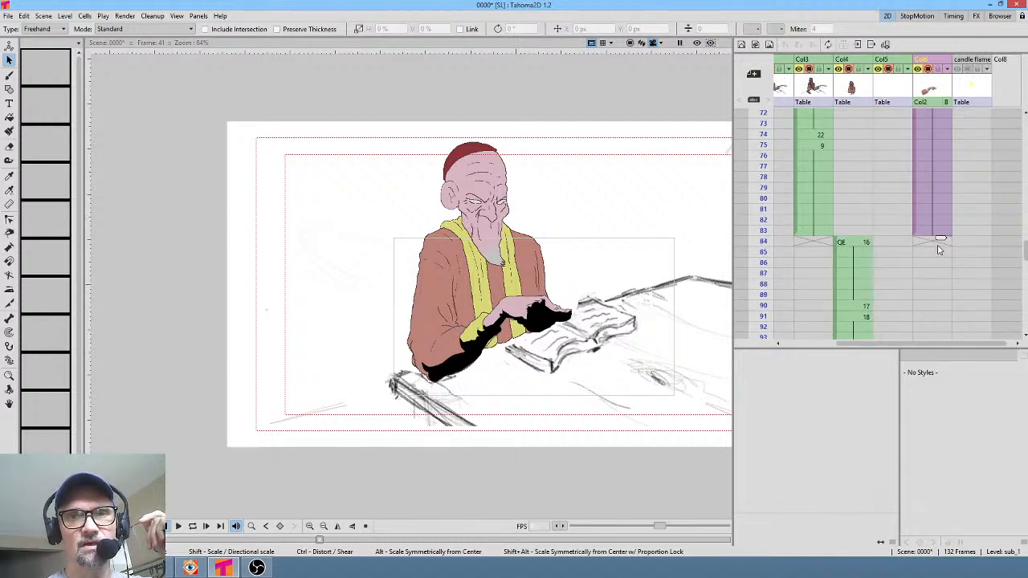
pyautogui.click(933, 245)
pyautogui.click(940, 235)
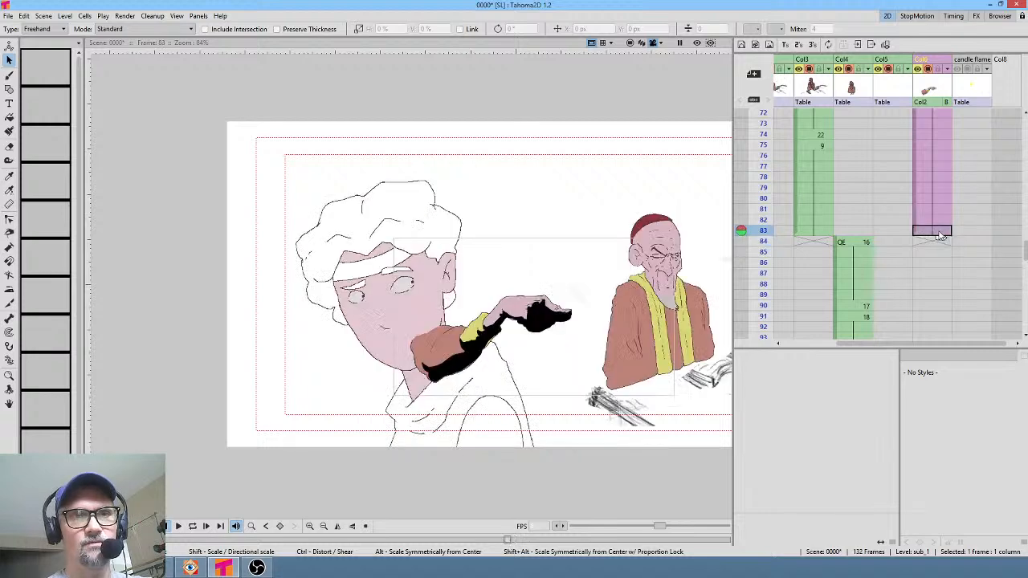
# Check the extended arm across frames 25 to 52 and set a key for Col6 at frame 52
pyautogui.scroll(5, 941, 241)
pyautogui.scroll(7, 923, 233)
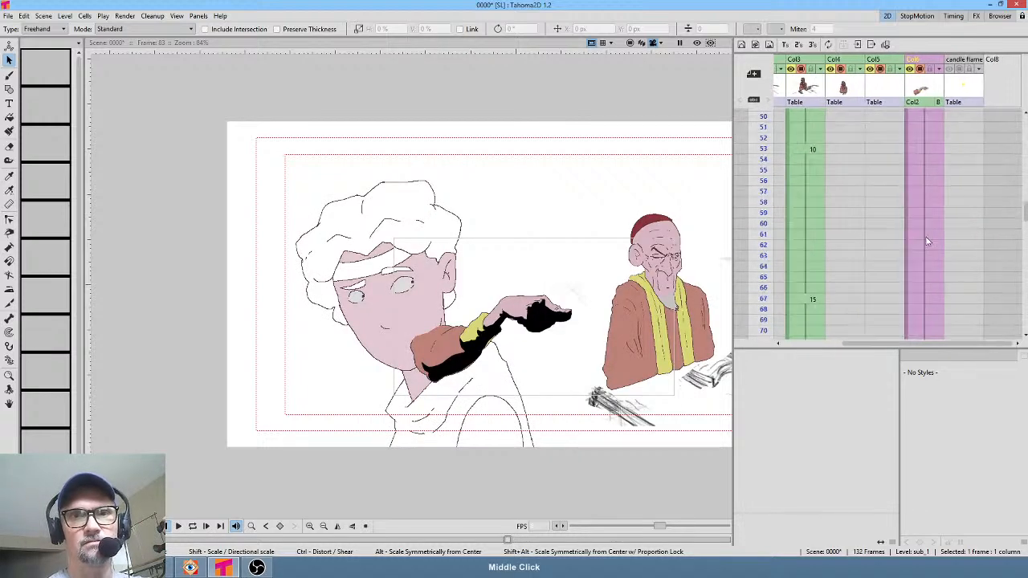
pyautogui.click(924, 189)
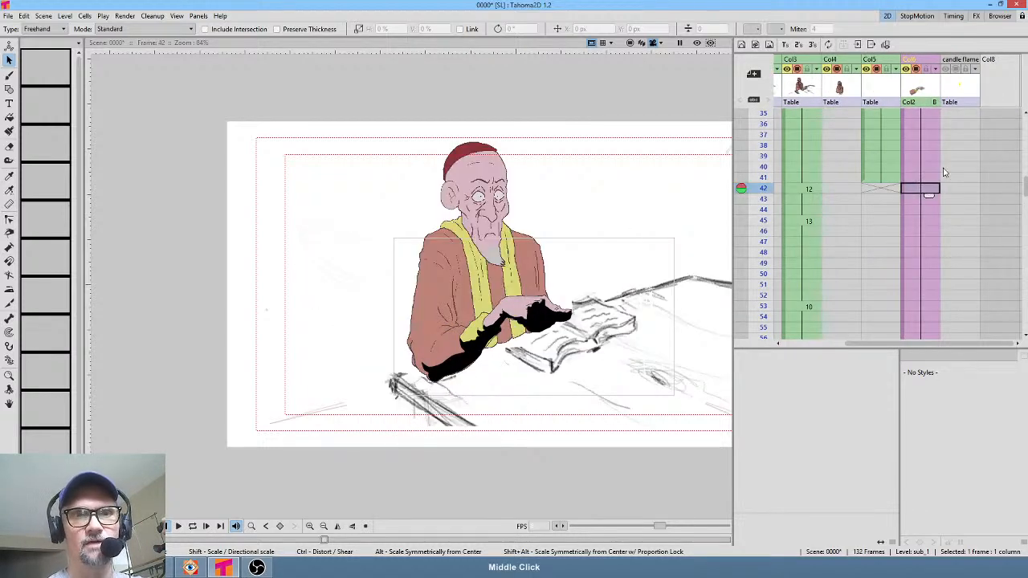
pyautogui.scroll(5, 956, 184)
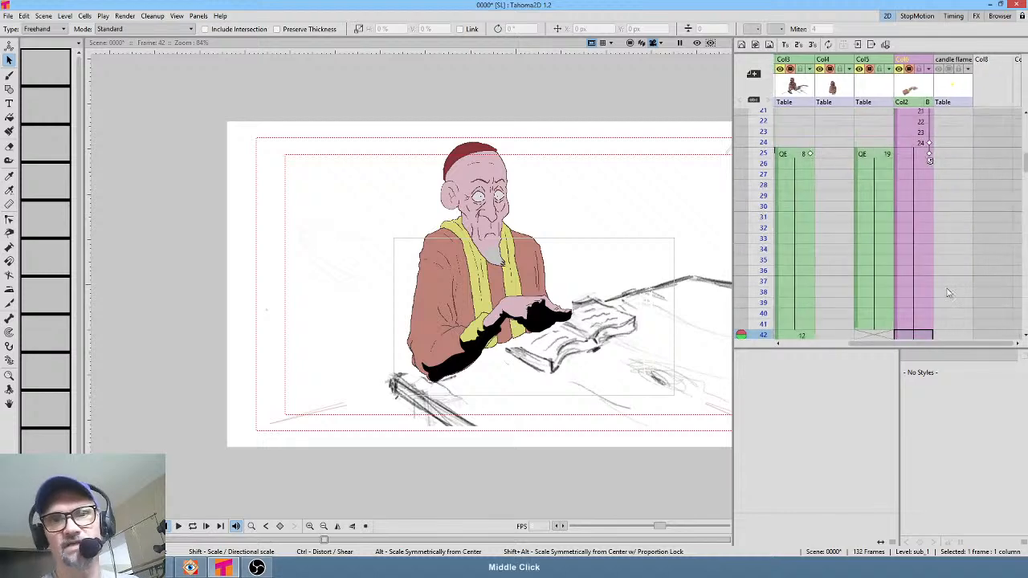
pyautogui.click(929, 154)
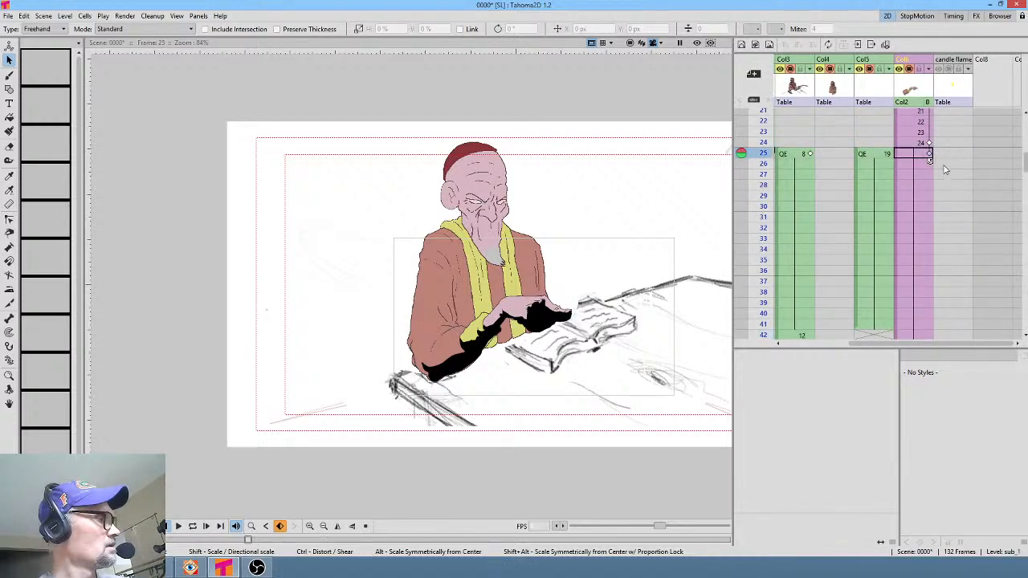
pyautogui.moveTo(876, 275); pyautogui.dragTo(939, 177)
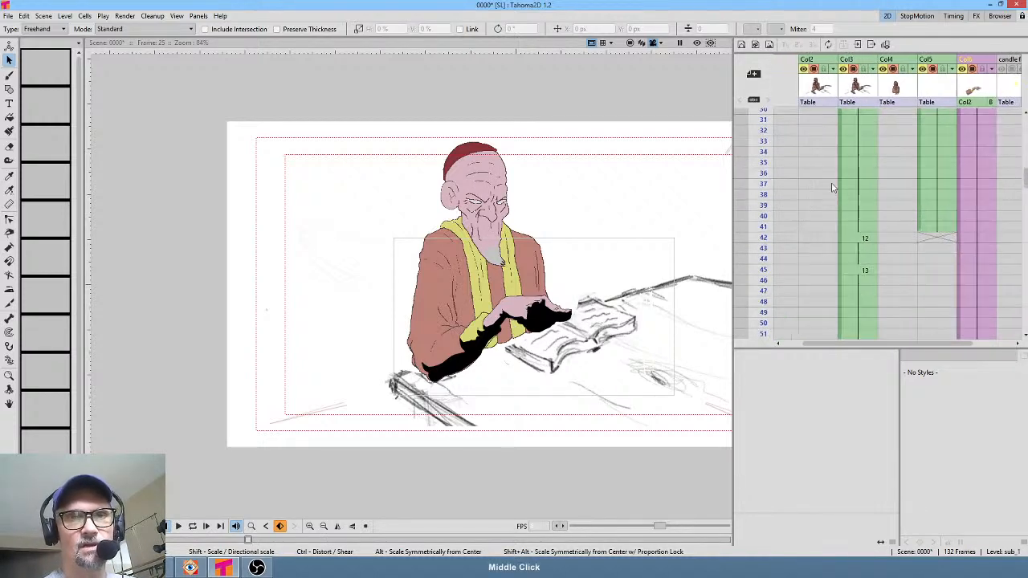
pyautogui.moveTo(769, 235); pyautogui.dragTo(762, 303)
pyautogui.moveTo(921, 257)
pyautogui.mouseDown()
pyautogui.moveTo(927, 160)
pyautogui.moveTo(914, 161)
pyautogui.mouseUp()
pyautogui.moveTo(764, 189)
pyautogui.mouseDown()
pyautogui.moveTo(764, 261)
pyautogui.moveTo(765, 236)
pyautogui.mouseUp()
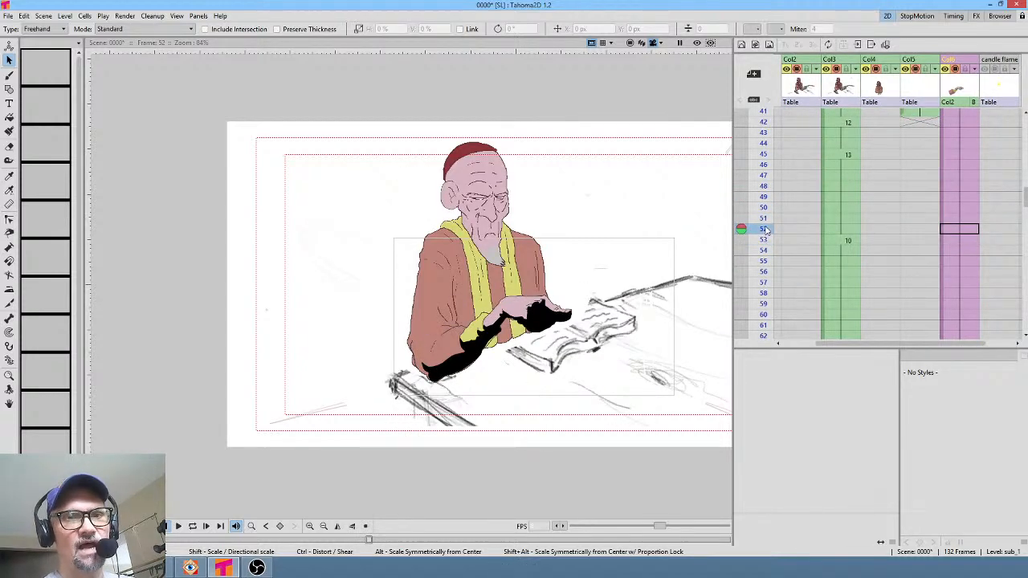
pyautogui.click(972, 232)
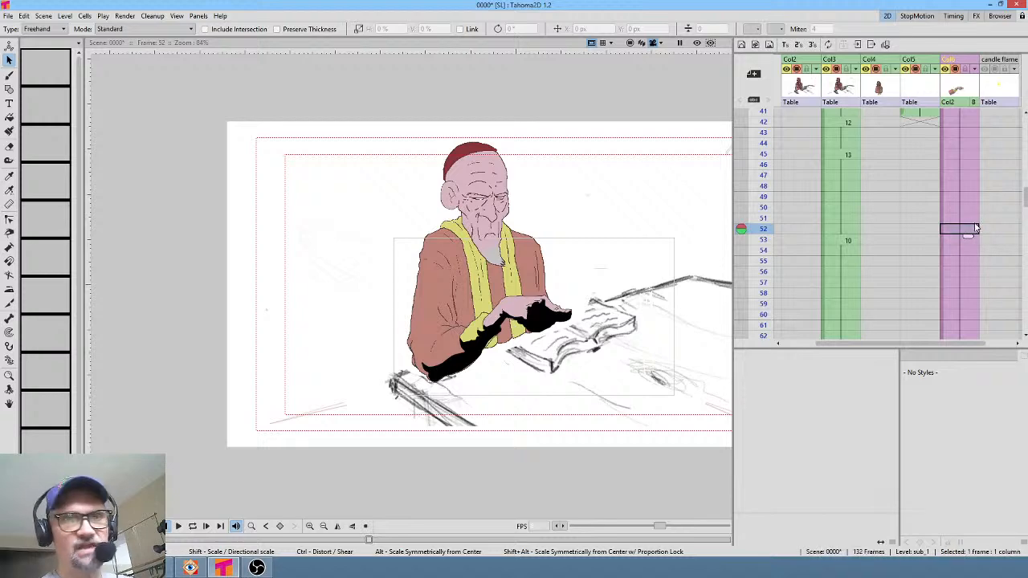
# Scale the arm in Col6 down to 21.6% global at frame 53
pyautogui.click(974, 238)
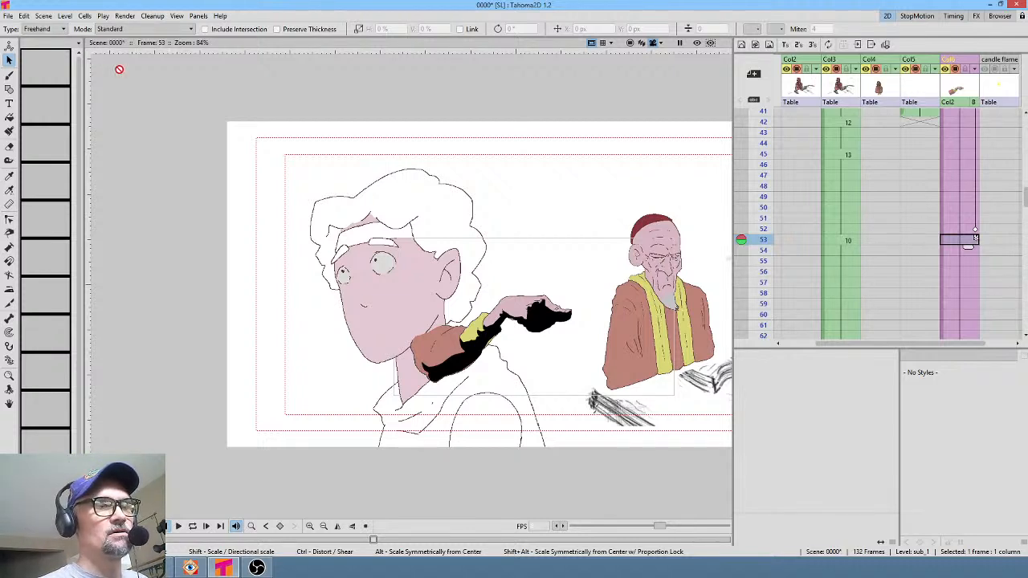
pyautogui.press('a')
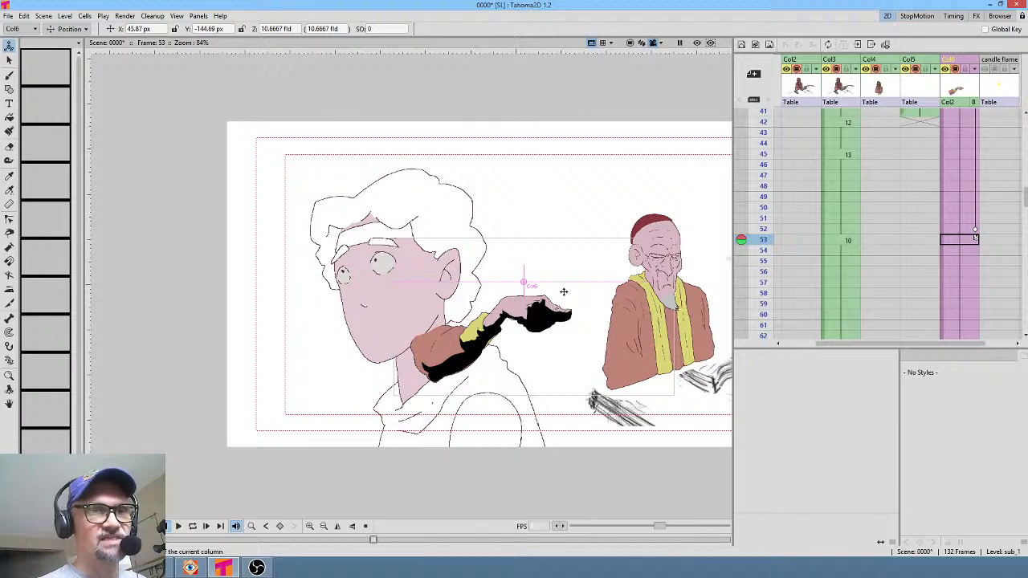
pyautogui.click(84, 29)
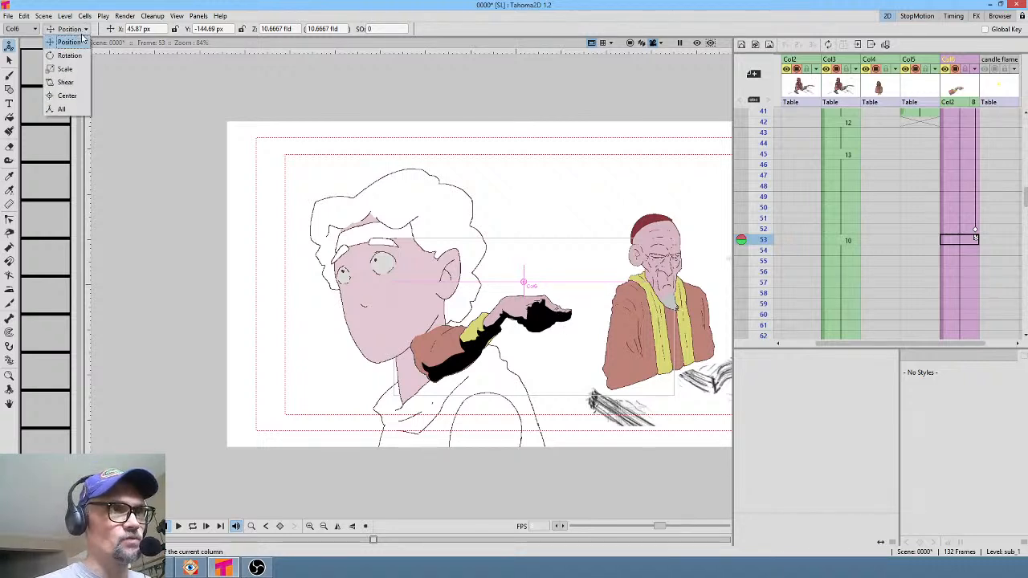
pyautogui.click(87, 70)
pyautogui.moveTo(661, 275); pyautogui.dragTo(608, 327)
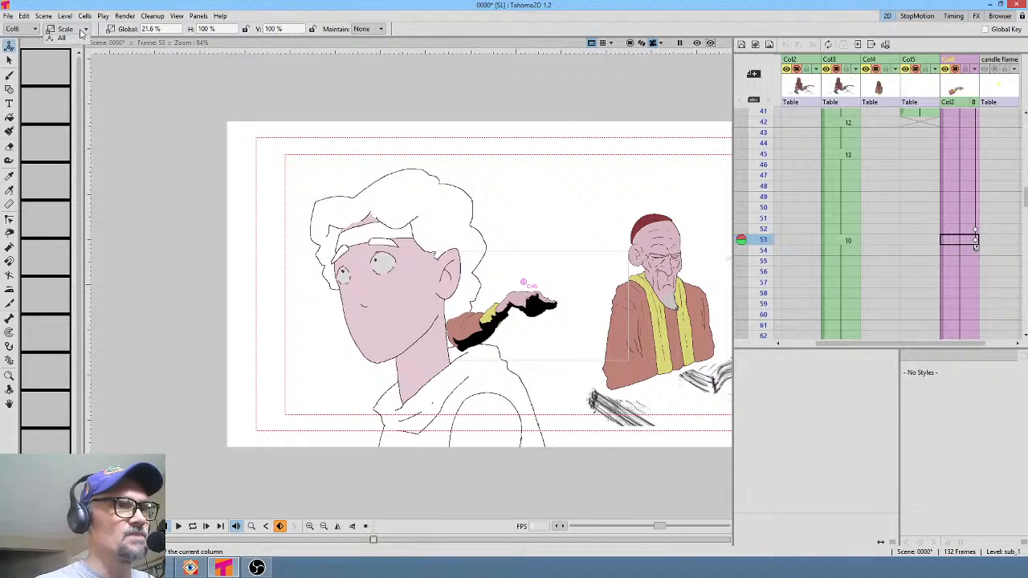
# Move the arm at frame 53 onto the smaller old man's body, at X 240.49 px and Y -211.5 px
pyautogui.click(76, 29)
pyautogui.click(73, 40)
pyautogui.moveTo(553, 353); pyautogui.dragTo(705, 406)
pyautogui.moveTo(636, 406); pyautogui.dragTo(502, 406)
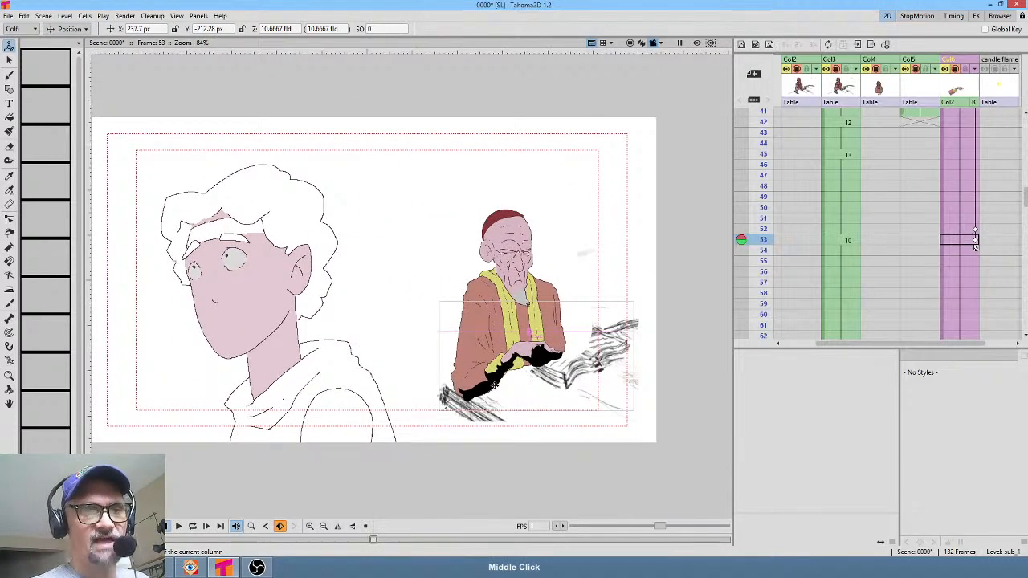
pyautogui.moveTo(504, 369); pyautogui.dragTo(494, 380)
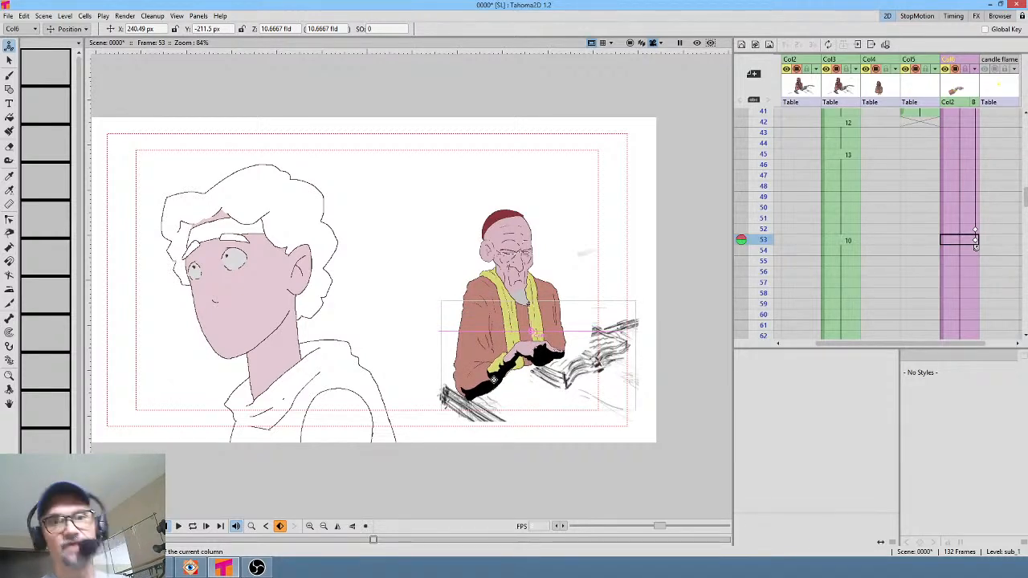
# Check the arm's placement on frames 82 and 79 and scrub the preceding shot to frame 51
pyautogui.moveTo(933, 287); pyautogui.dragTo(945, 178)
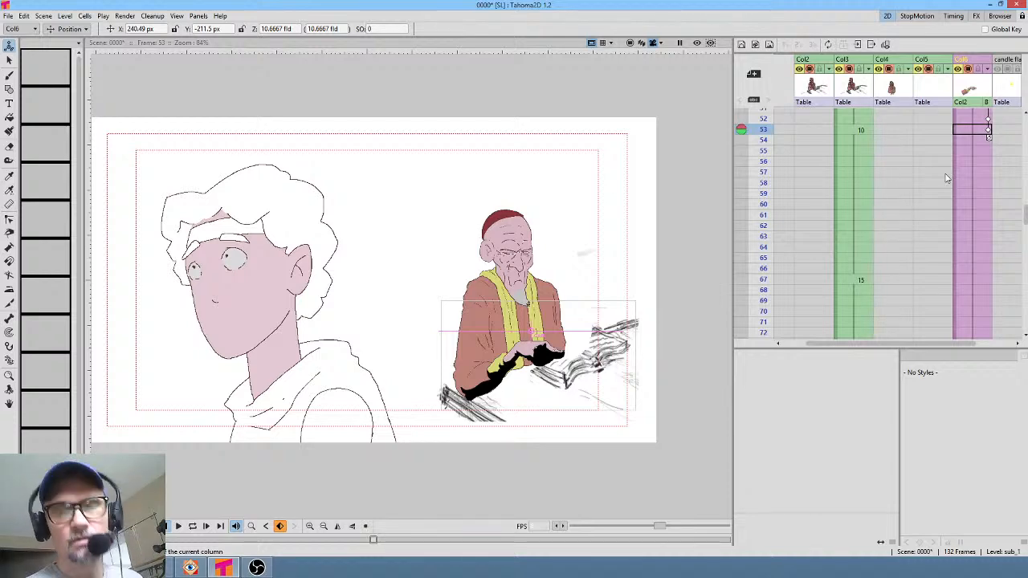
pyautogui.middleClick(946, 195)
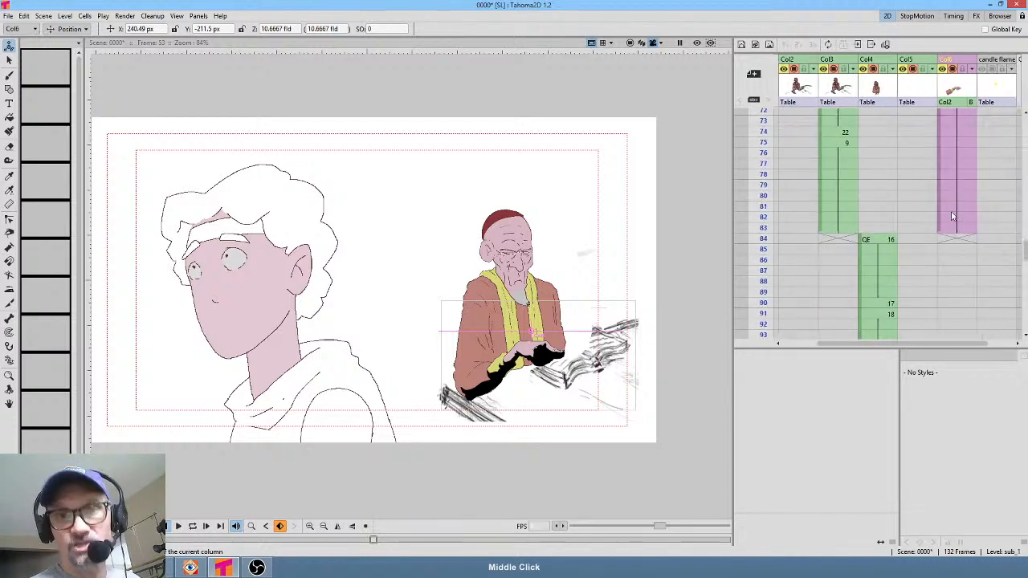
pyautogui.click(763, 216)
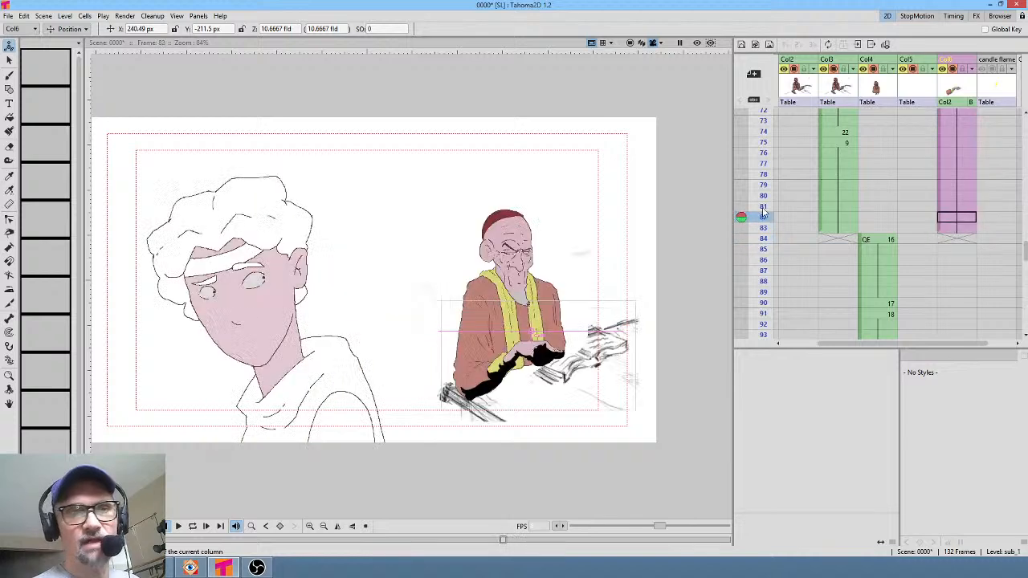
pyautogui.click(763, 185)
pyautogui.middleClick(944, 307)
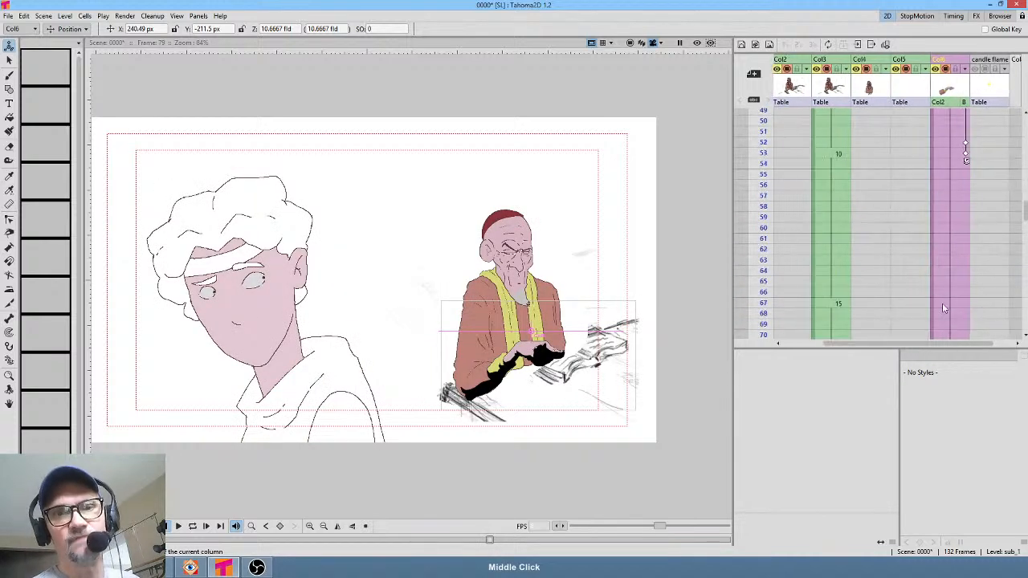
pyautogui.middleClick(942, 123)
pyautogui.moveTo(760, 167); pyautogui.dragTo(763, 231)
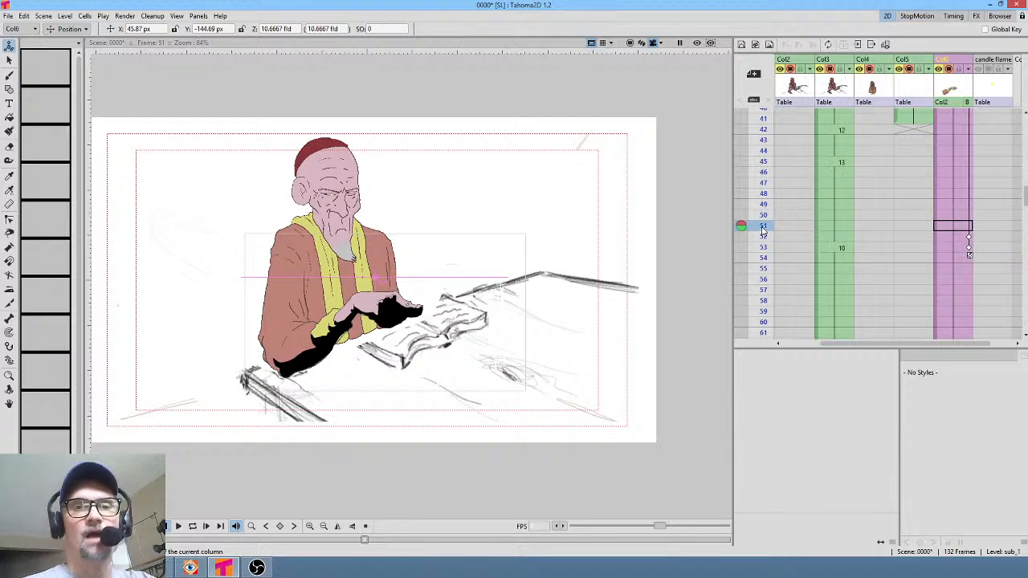
pyautogui.moveTo(763, 227)
pyautogui.mouseDown()
pyautogui.moveTo(756, 270)
pyautogui.moveTo(761, 226)
pyautogui.mouseUp()
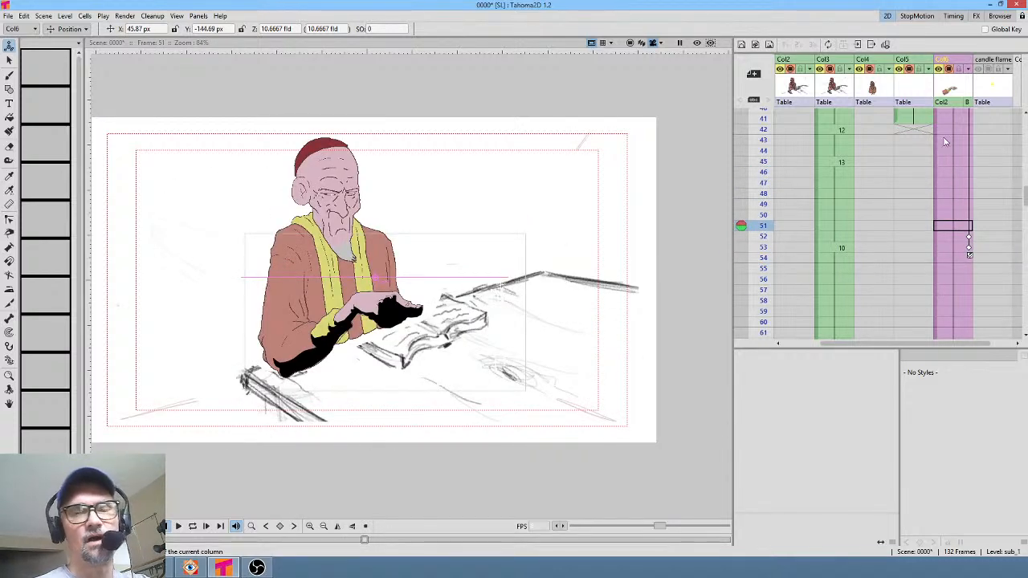
# Scrub through the opening shot and across the cut to frame 26 to review the arm with the colored old man
pyautogui.moveTo(943, 136); pyautogui.dragTo(938, 318)
pyautogui.moveTo(927, 170); pyautogui.dragTo(925, 278)
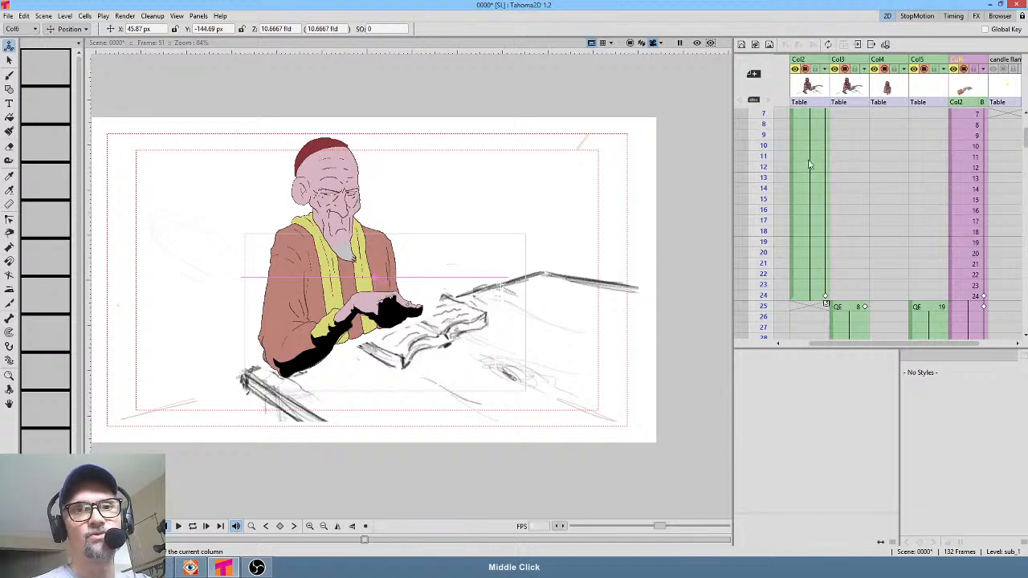
pyautogui.moveTo(809, 163); pyautogui.dragTo(874, 307)
pyautogui.moveTo(868, 167); pyautogui.dragTo(929, 283)
pyautogui.moveTo(761, 113); pyautogui.dragTo(761, 287)
pyautogui.moveTo(934, 283); pyautogui.dragTo(925, 245)
pyautogui.moveTo(861, 247); pyautogui.dragTo(876, 149)
pyautogui.moveTo(756, 149); pyautogui.dragTo(757, 250)
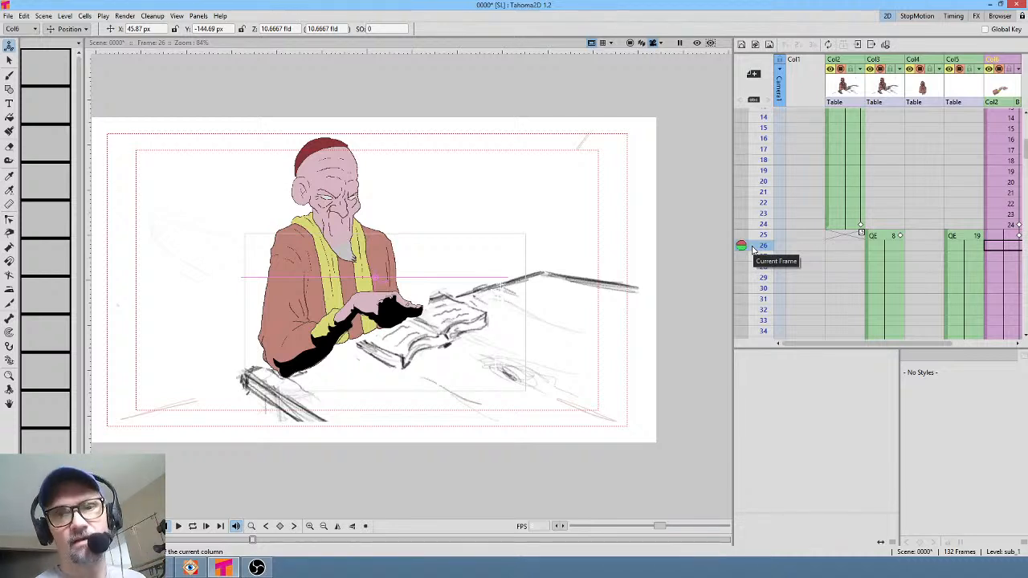
# Inspect the frame 25 cells of Col3, Col5, the candle flame column and Col1
pyautogui.click(884, 236)
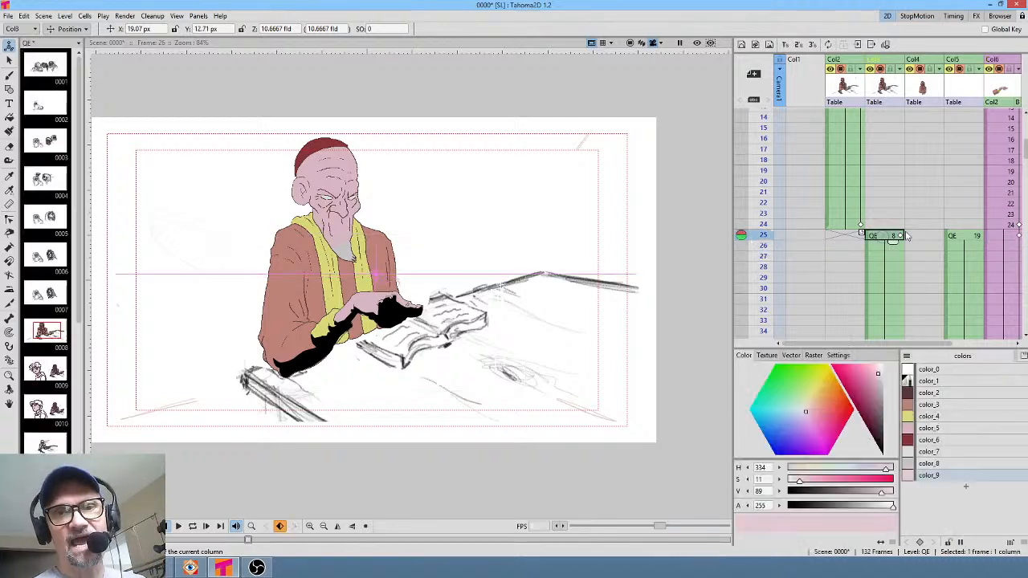
pyautogui.click(964, 238)
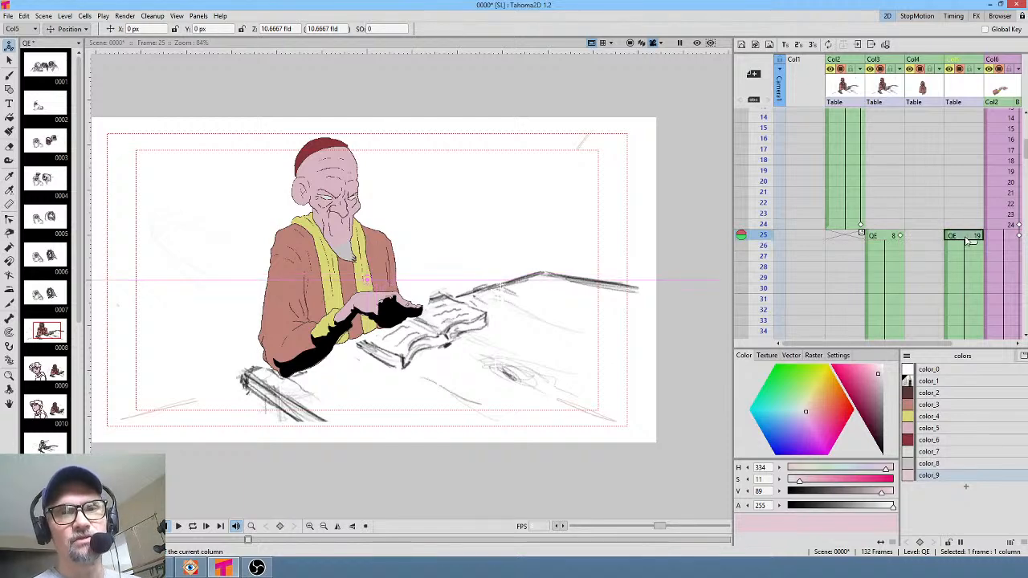
pyautogui.moveTo(926, 255); pyautogui.dragTo(830, 271)
pyautogui.click(913, 249)
pyautogui.click(942, 251)
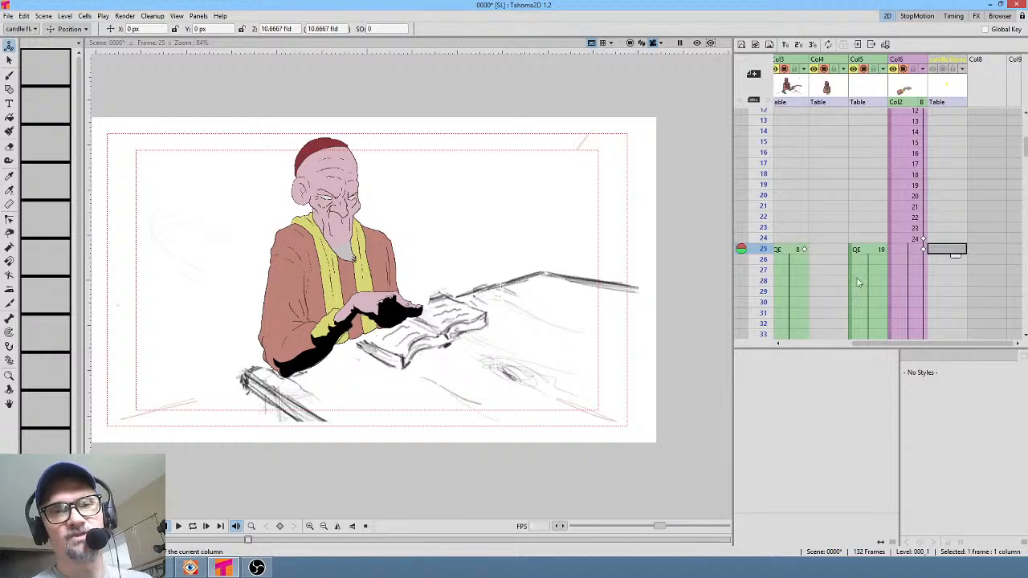
pyautogui.moveTo(860, 281); pyautogui.dragTo(958, 259)
pyautogui.click(802, 236)
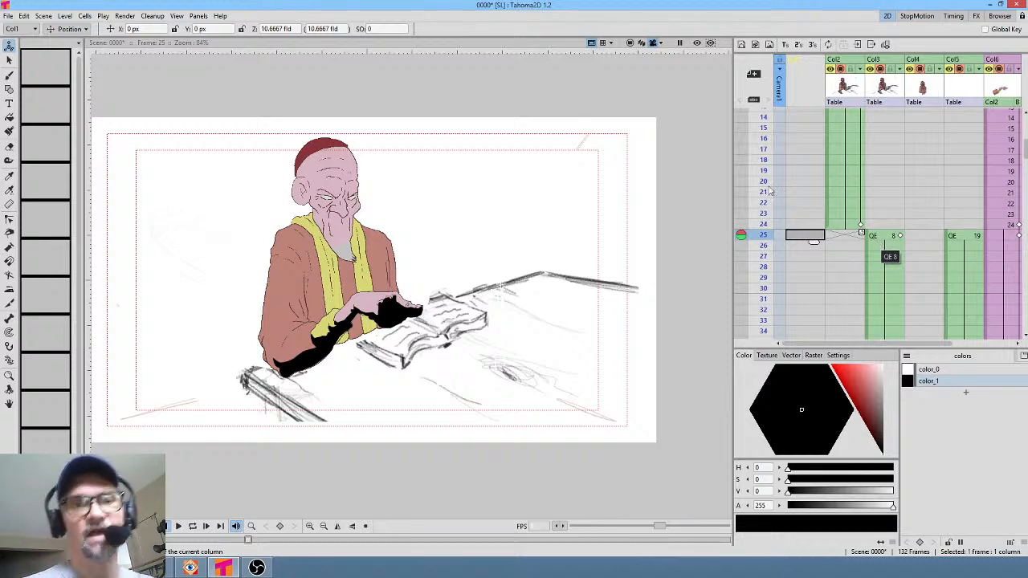
# Scrub across the cut to frame 27 and return to the hand close-up at frame 1
pyautogui.moveTo(766, 225); pyautogui.dragTo(764, 246)
pyautogui.moveTo(961, 284); pyautogui.dragTo(888, 289)
pyautogui.moveTo(760, 207); pyautogui.dragTo(758, 261)
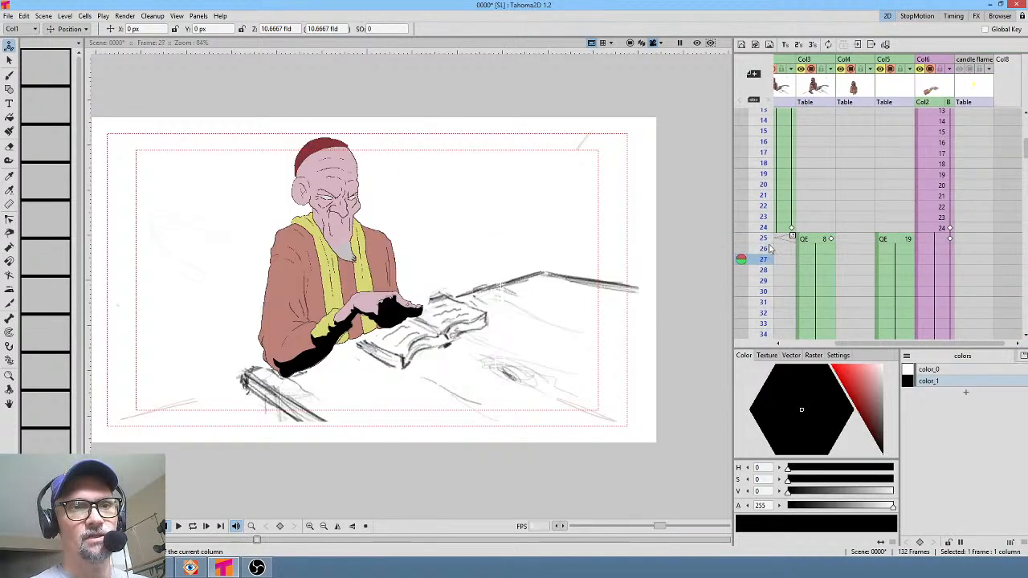
pyautogui.moveTo(856, 133); pyautogui.dragTo(849, 213)
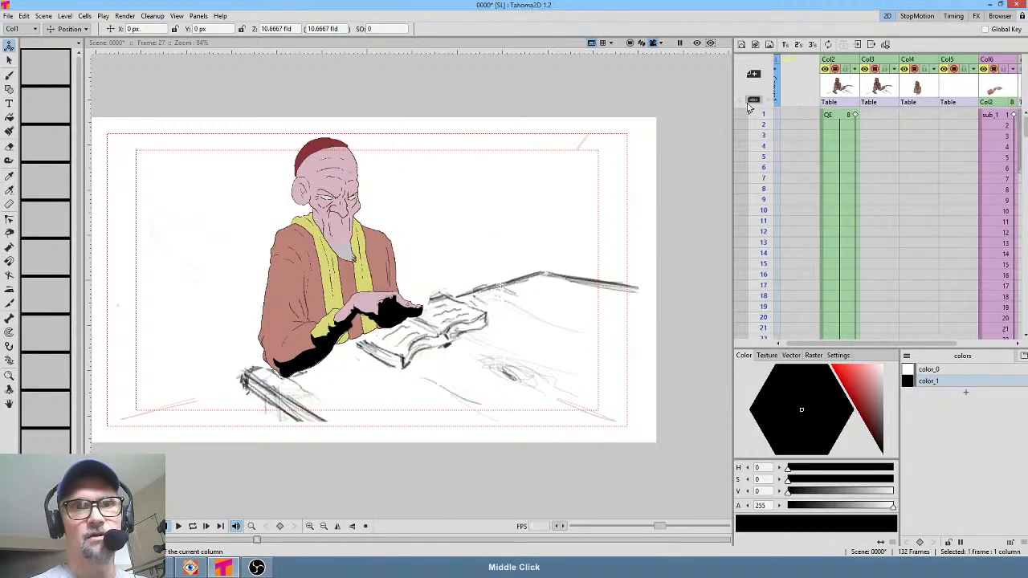
pyautogui.moveTo(786, 133); pyautogui.dragTo(844, 191)
pyautogui.click(764, 116)
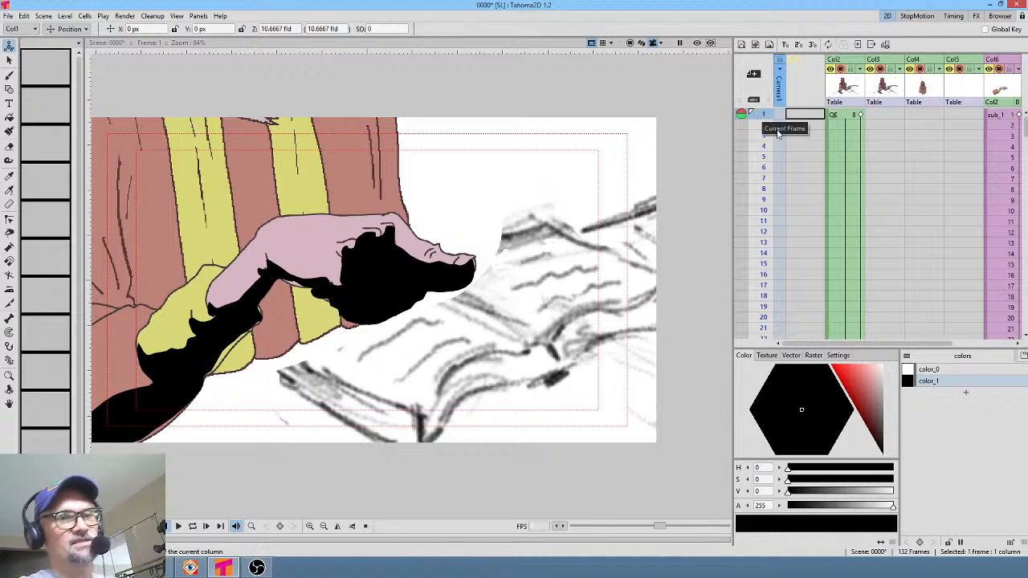
# Play back the scene and inspect the Col3 drawing at frame 67
pyautogui.scroll(-1, 494, 322)
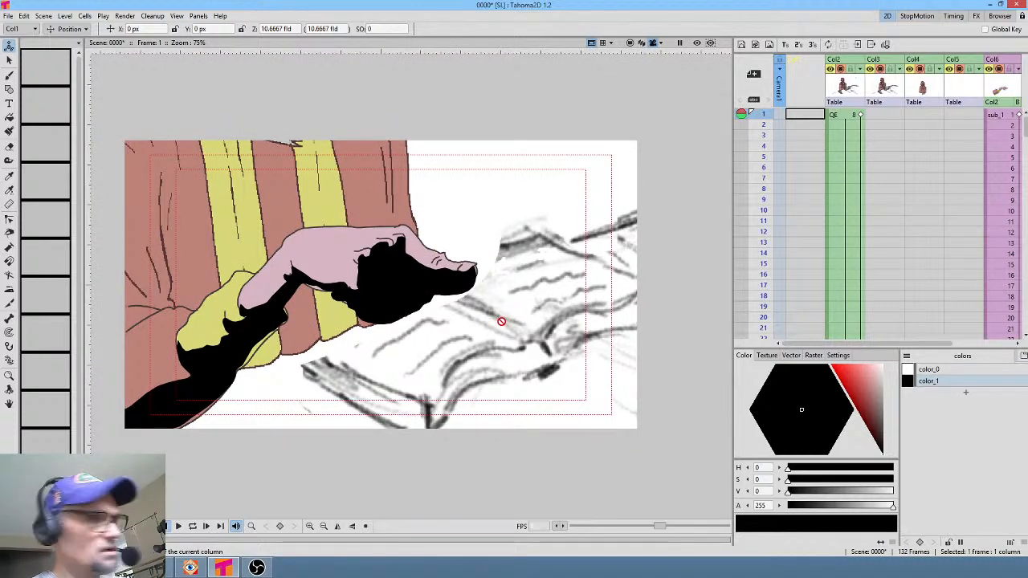
pyautogui.press('p')
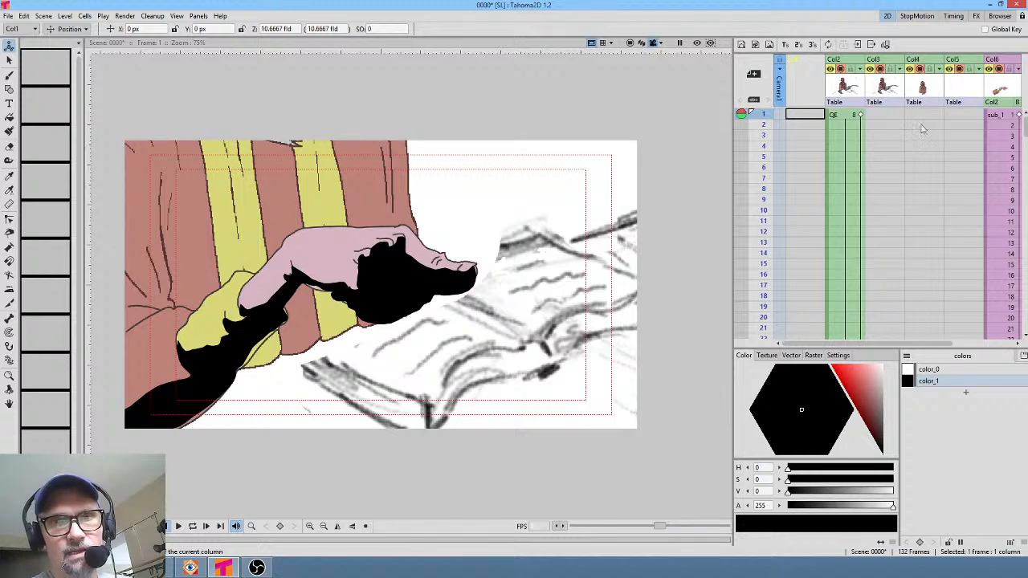
pyautogui.scroll(-6, 915, 140)
pyautogui.scroll(-3, 892, 173)
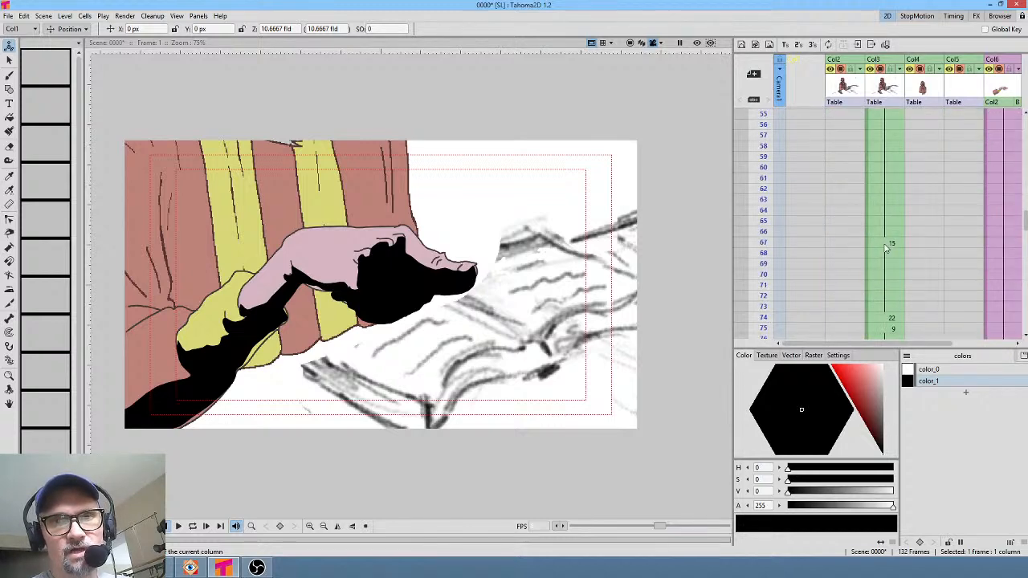
pyautogui.click(886, 242)
pyautogui.scroll(4, 890, 194)
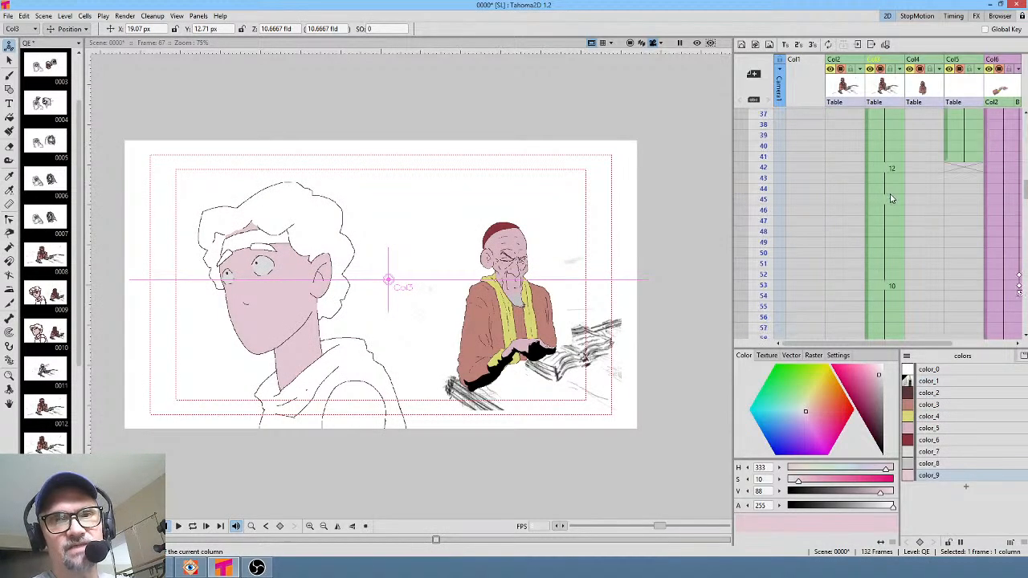
# Step through the Col3 drawings from frame 42 to the young man's close-up at frame 53
pyautogui.click(882, 233)
pyautogui.press('Down')
pyautogui.press('Down')
pyautogui.press('Down')
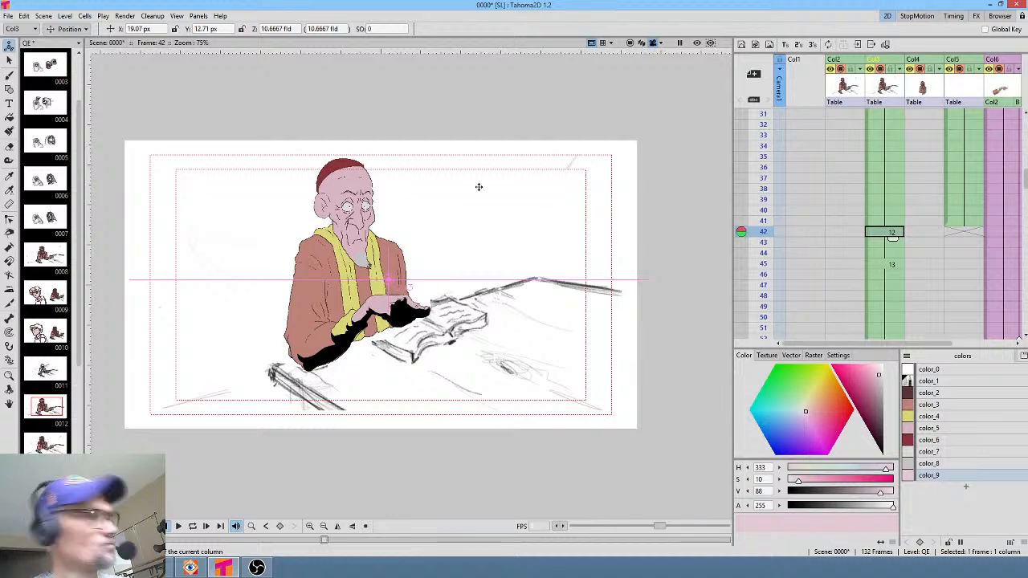
pyautogui.press('Down')
pyautogui.press('Down')
pyautogui.press('Down')
pyautogui.press('Down')
pyautogui.press('Down')
pyautogui.press('Down')
pyautogui.press('Down')
pyautogui.press('Down')
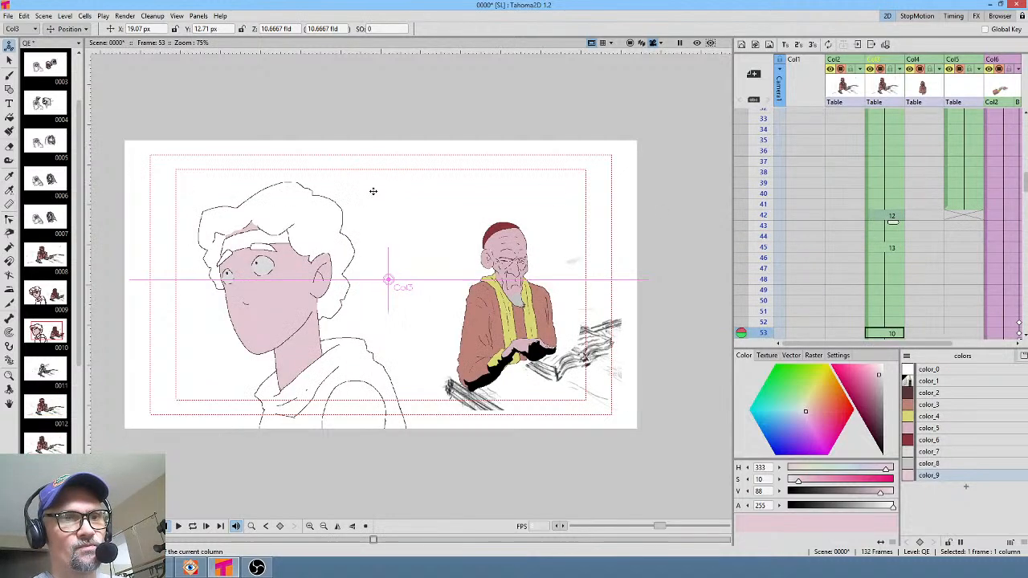
# Add palette style color_10 and make it a muted purple with hue 289, saturation 44 and value 58
pyautogui.click(966, 489)
pyautogui.moveTo(814, 430); pyautogui.dragTo(817, 433)
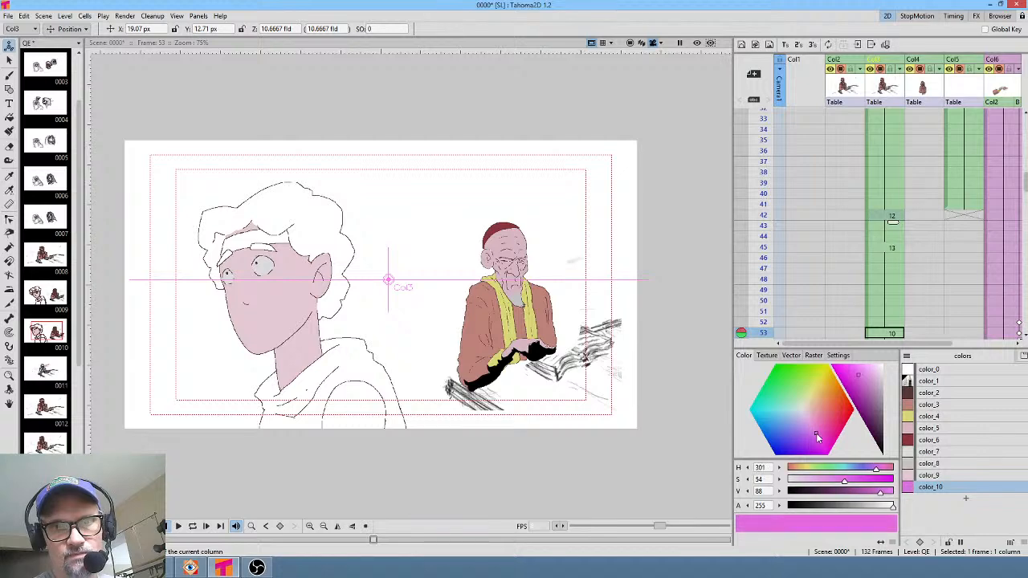
pyautogui.click(865, 391)
pyautogui.moveTo(864, 390); pyautogui.dragTo(872, 402)
pyautogui.moveTo(812, 418); pyautogui.dragTo(811, 424)
pyautogui.moveTo(874, 404); pyautogui.dragTo(872, 401)
pyautogui.moveTo(811, 427); pyautogui.dragTo(809, 429)
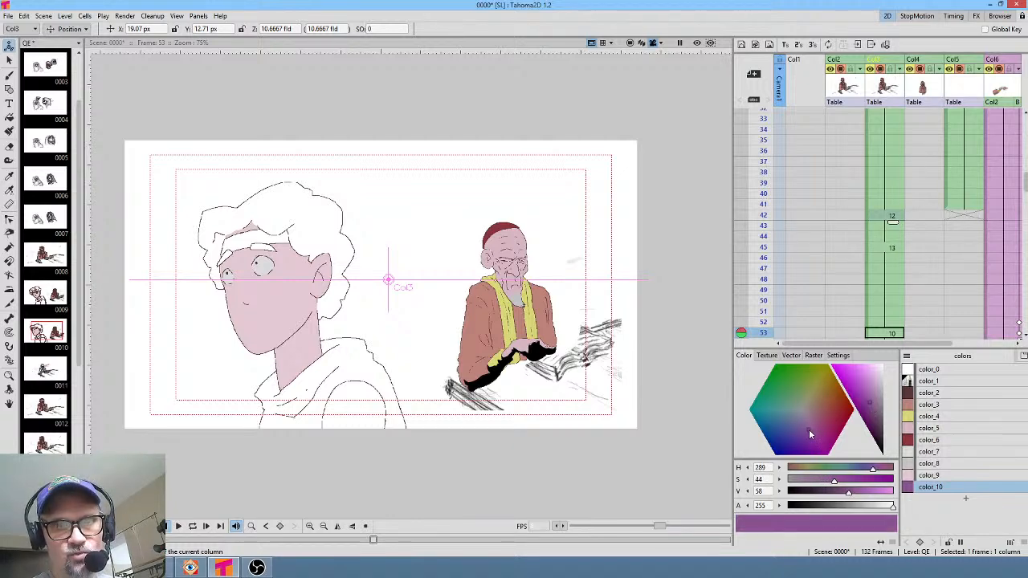
# Fill the young man's hair with color_10 on the Col3 drawings at frames 53, 67, 74 and 75
pyautogui.press('f')
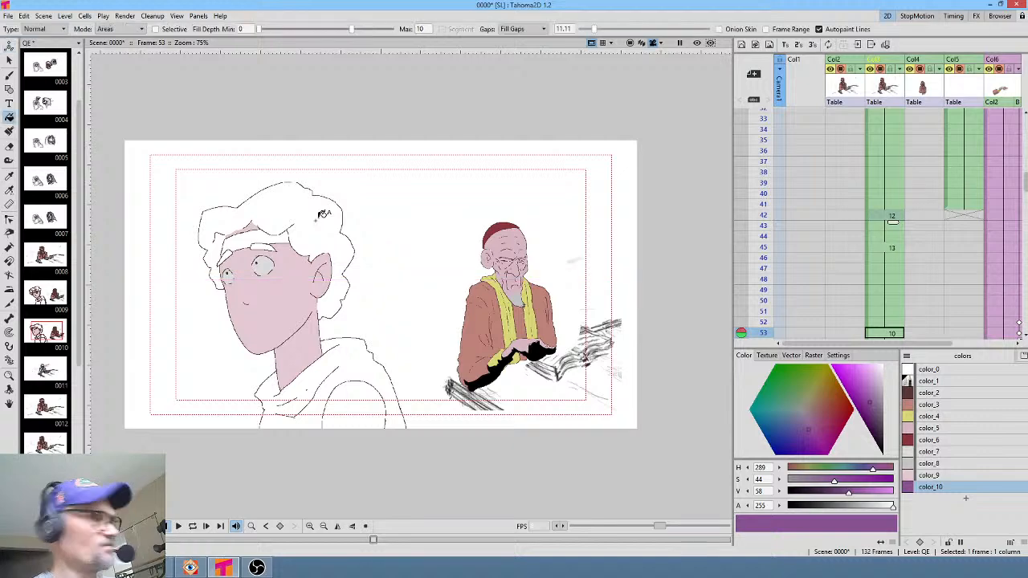
pyautogui.click(321, 213)
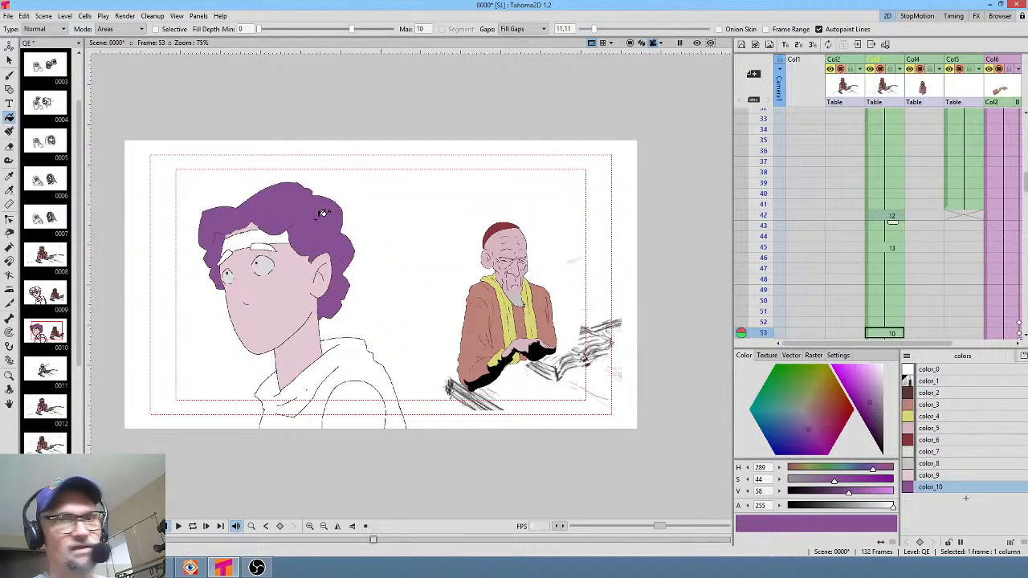
pyautogui.press(',')
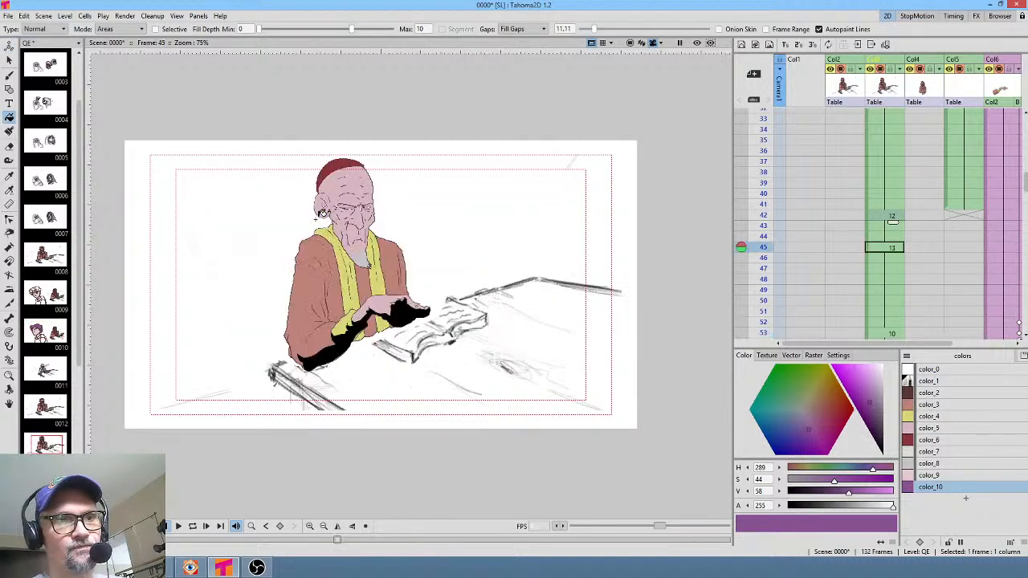
pyautogui.press('.')
pyautogui.press('.')
pyautogui.click(321, 213)
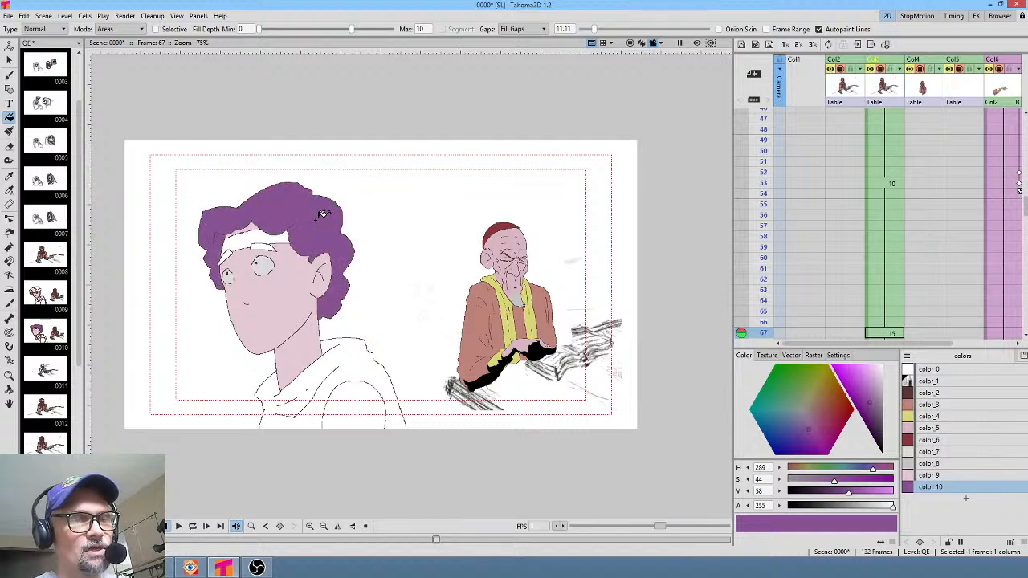
pyautogui.press('.')
pyautogui.click(322, 214)
pyautogui.press('.')
pyautogui.click(321, 214)
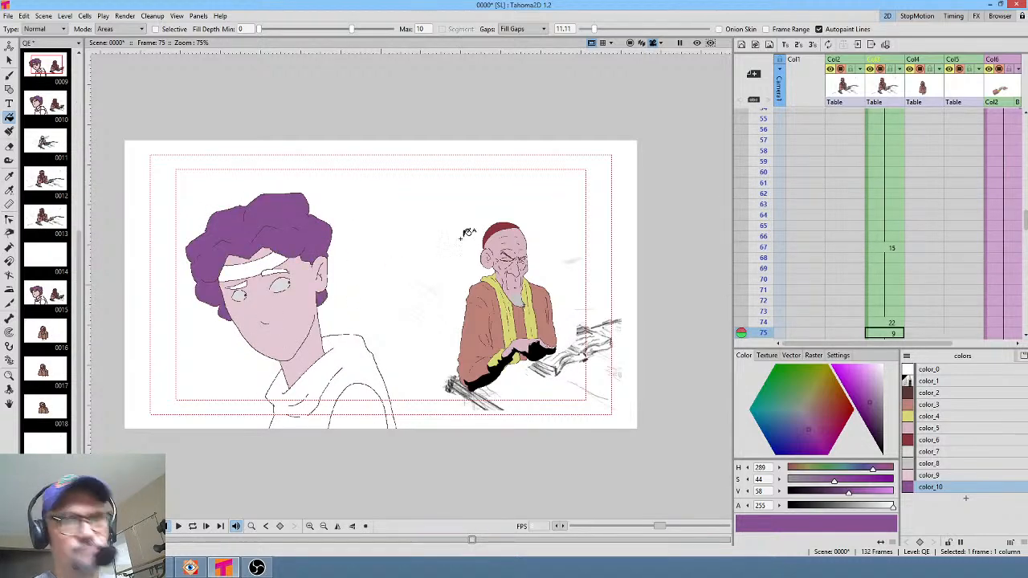
# Add palette style color_11 and set it to green with hue 120, saturation 39 and value 58
pyautogui.moveTo(842, 298); pyautogui.dragTo(824, 216)
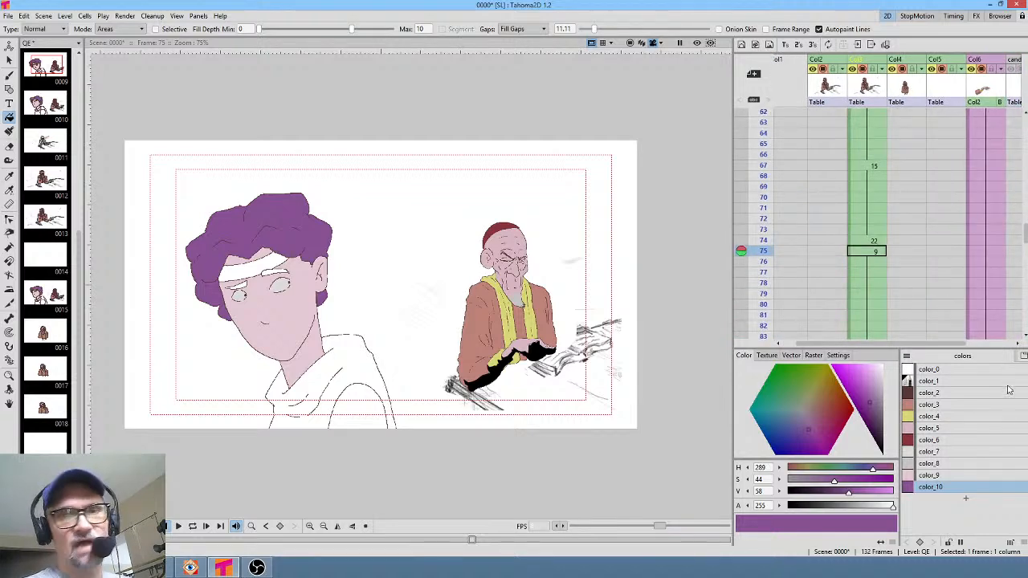
pyautogui.click(963, 499)
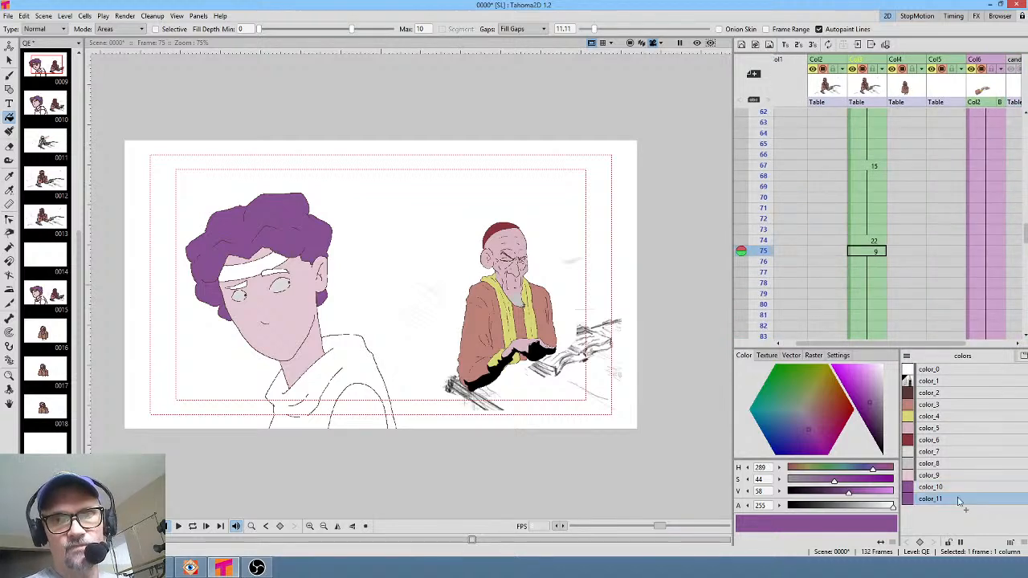
pyautogui.click(791, 391)
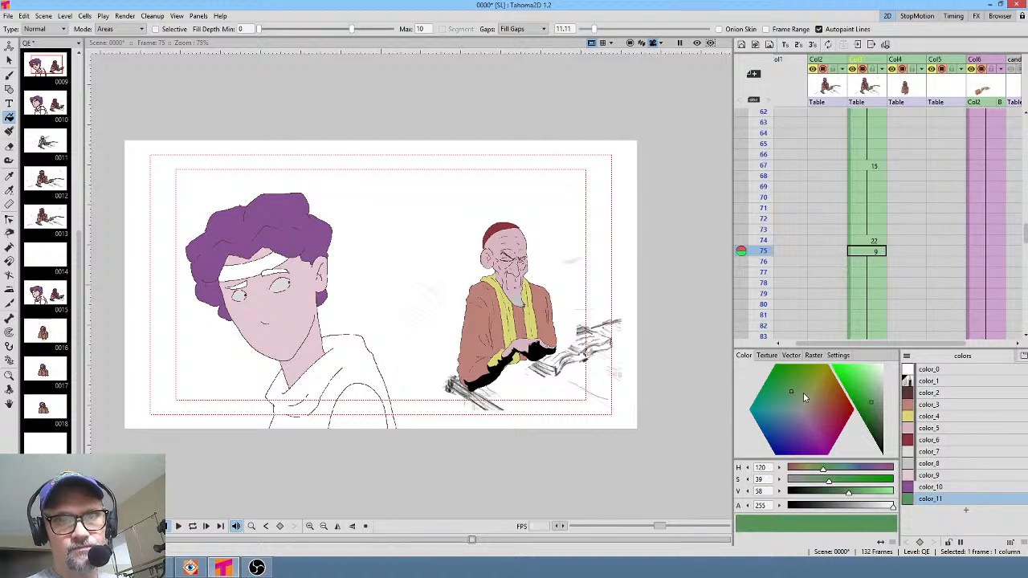
# Fill the young man's headband with color_11 on the Col3 drawings at frames 75, 74, 67 and 53
pyautogui.click(274, 254)
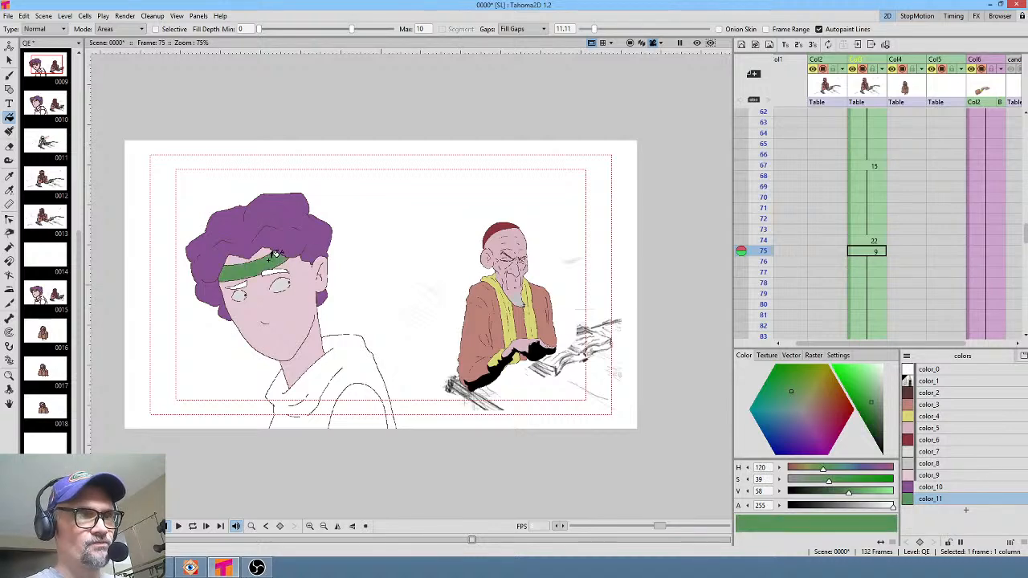
pyautogui.press(',')
pyautogui.click(259, 238)
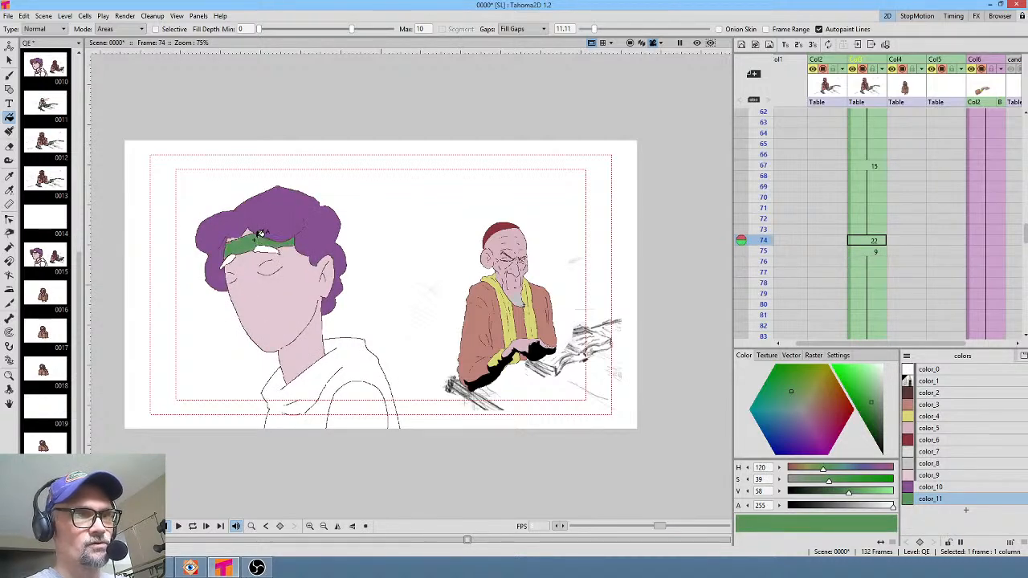
pyautogui.press(',')
pyautogui.click(259, 232)
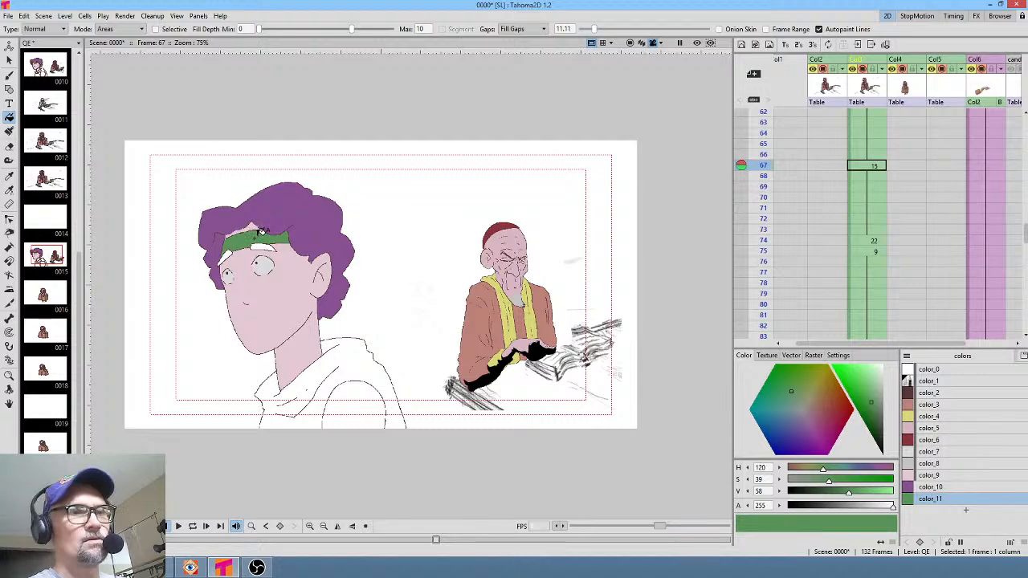
pyautogui.press(',')
pyautogui.click(267, 236)
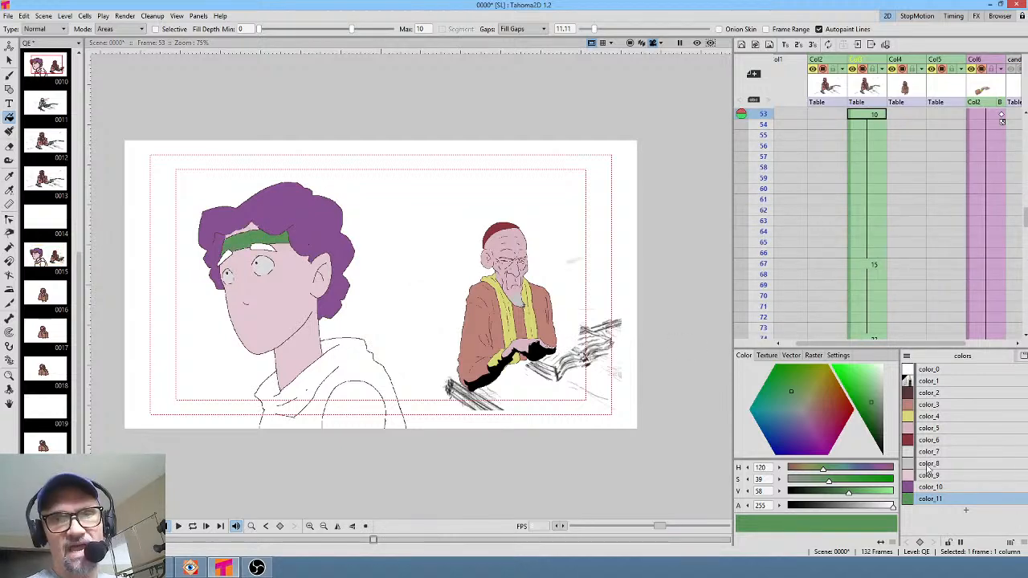
# Darken color_11 to saturation 30 and value 49, and check the headband on the drawings from frame 53 to 75
pyautogui.moveTo(871, 403); pyautogui.dragTo(876, 410)
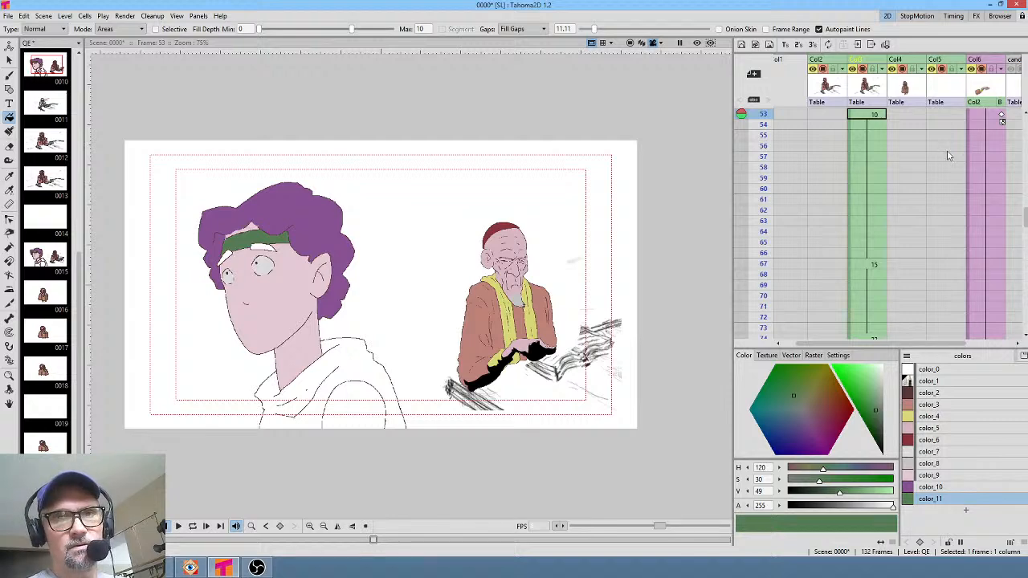
pyautogui.scroll(3, 909, 206)
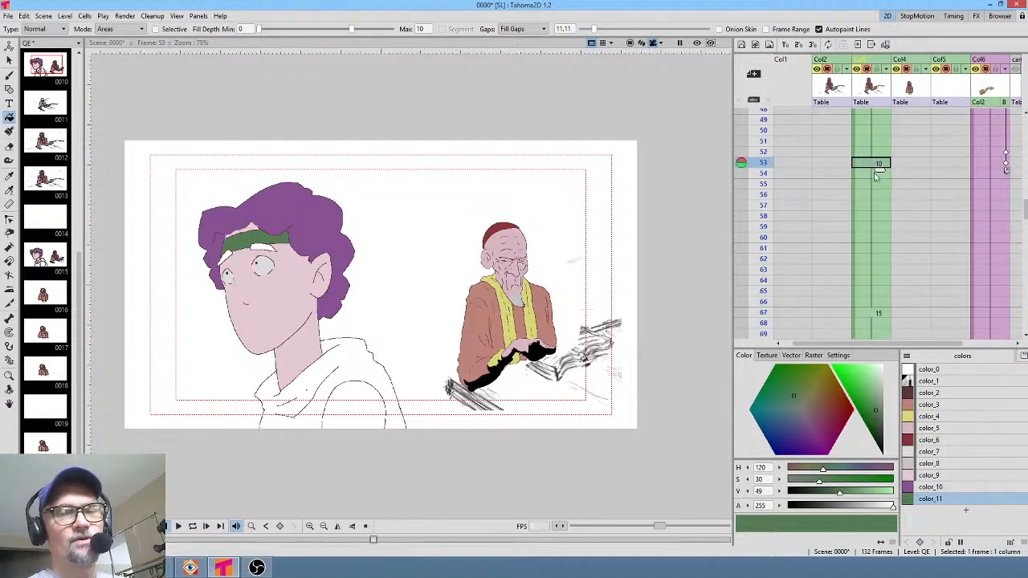
pyautogui.scroll(3, 878, 164)
pyautogui.click(881, 138)
pyautogui.press('.')
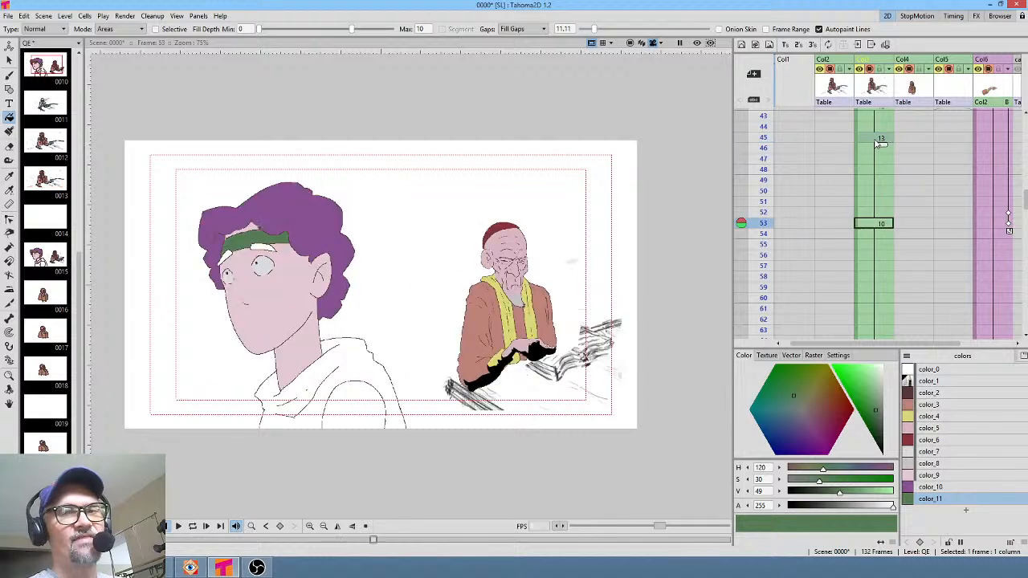
pyautogui.press('.')
pyautogui.press('.')
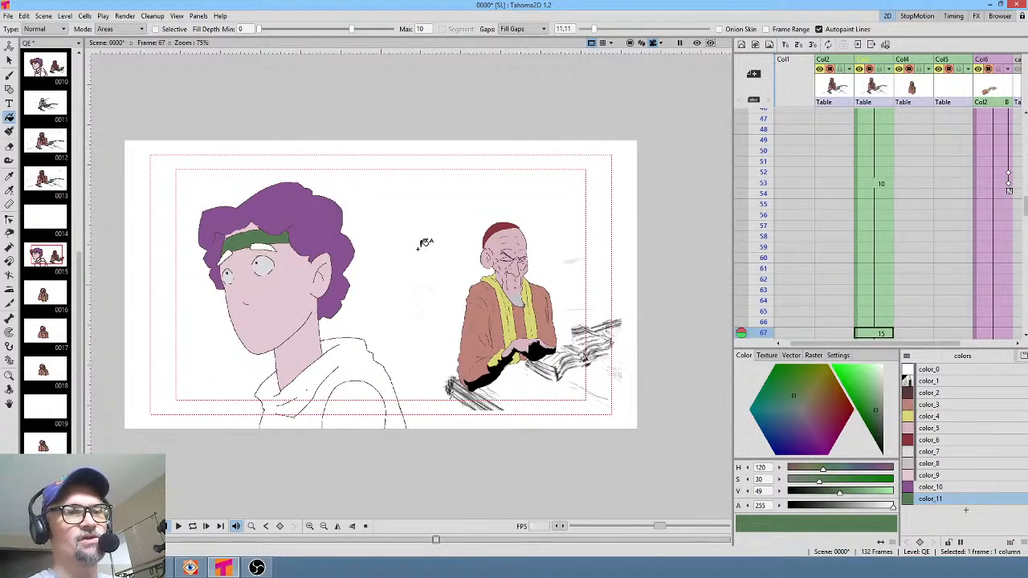
pyautogui.press('.')
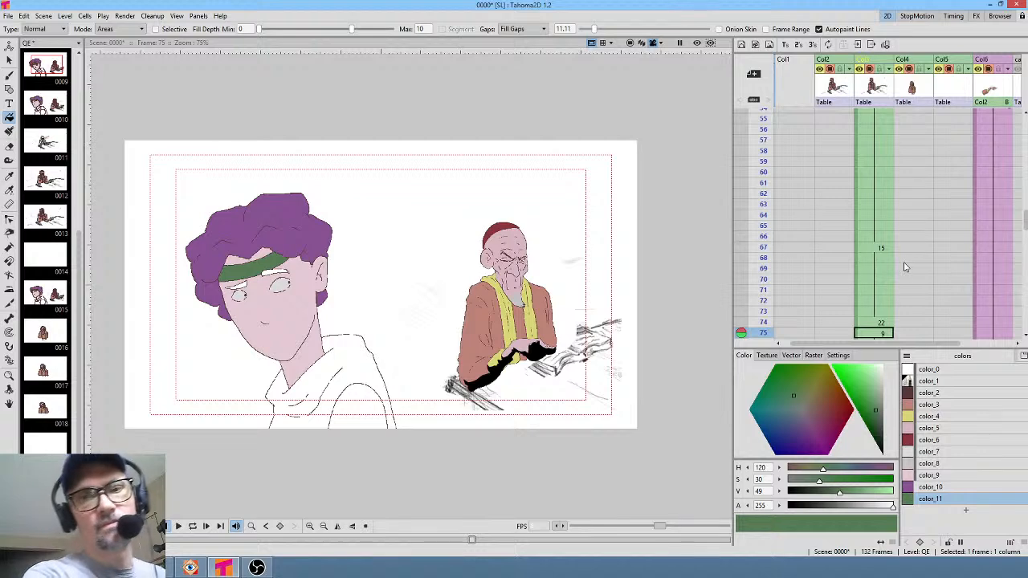
# Adjust the headband green color_11 to saturation 31 and value 44 while viewing frame 74
pyautogui.scroll(-3, 921, 201)
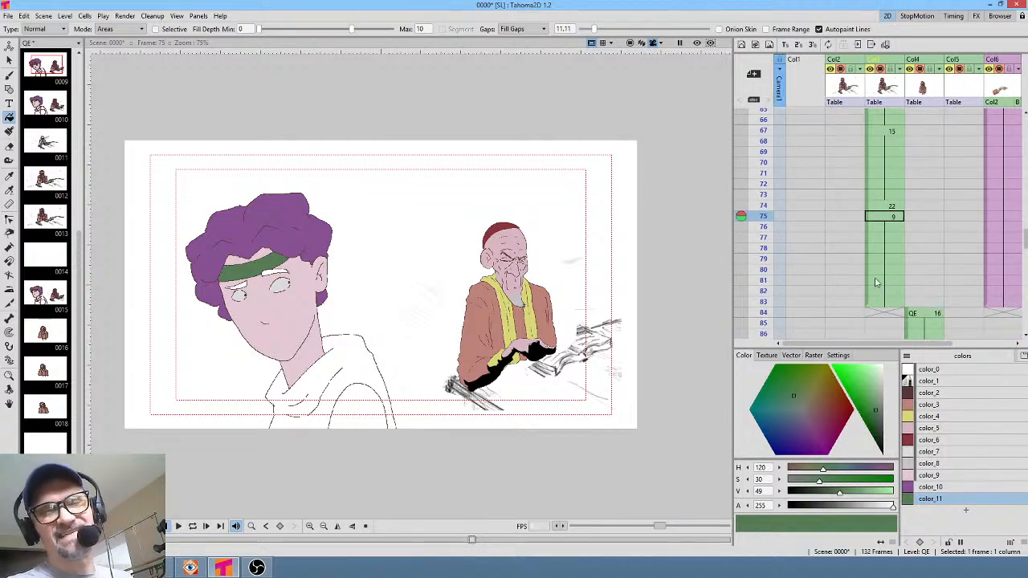
pyautogui.click(899, 208)
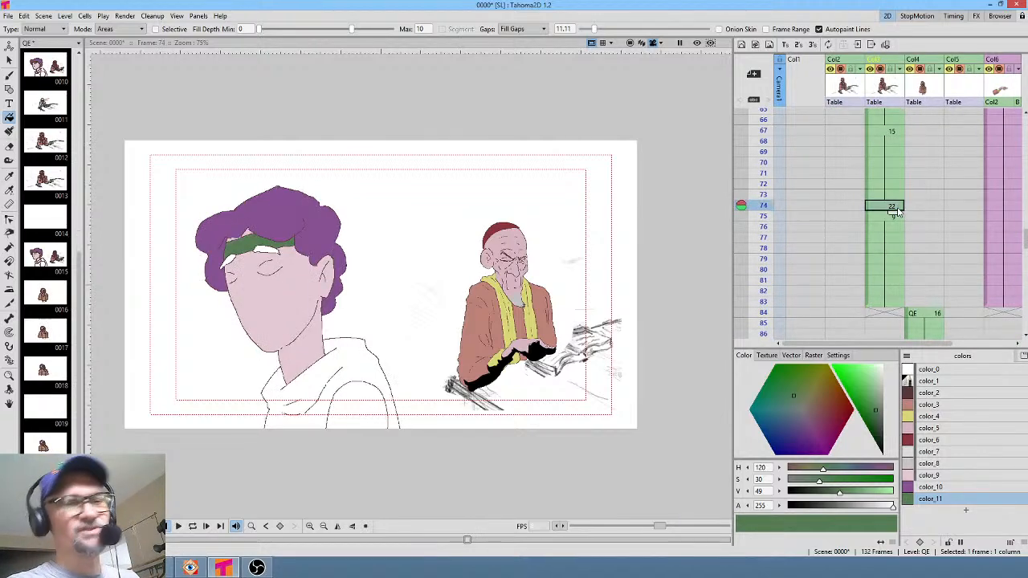
pyautogui.moveTo(875, 413); pyautogui.dragTo(879, 418)
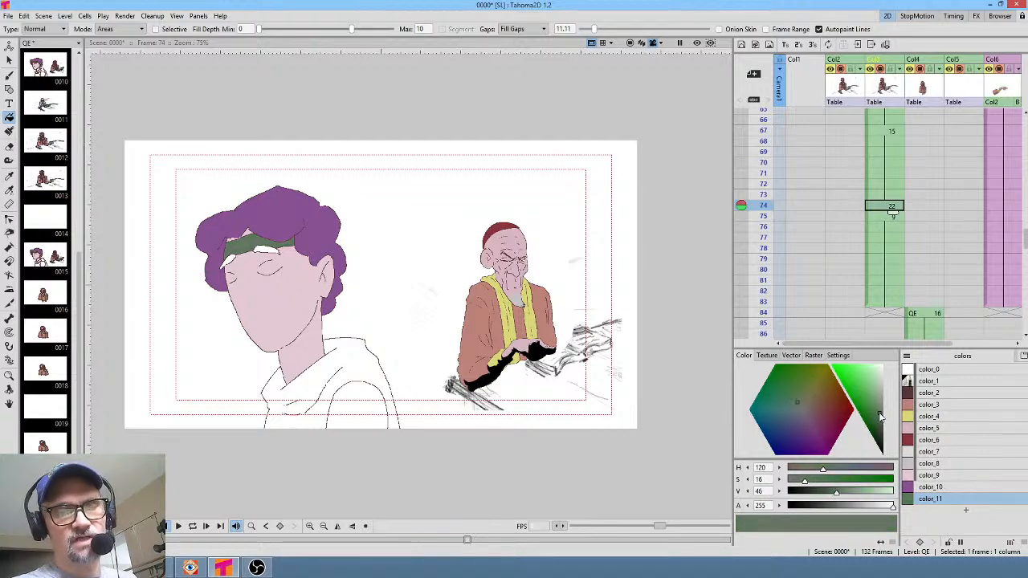
pyautogui.moveTo(880, 416); pyautogui.dragTo(875, 418)
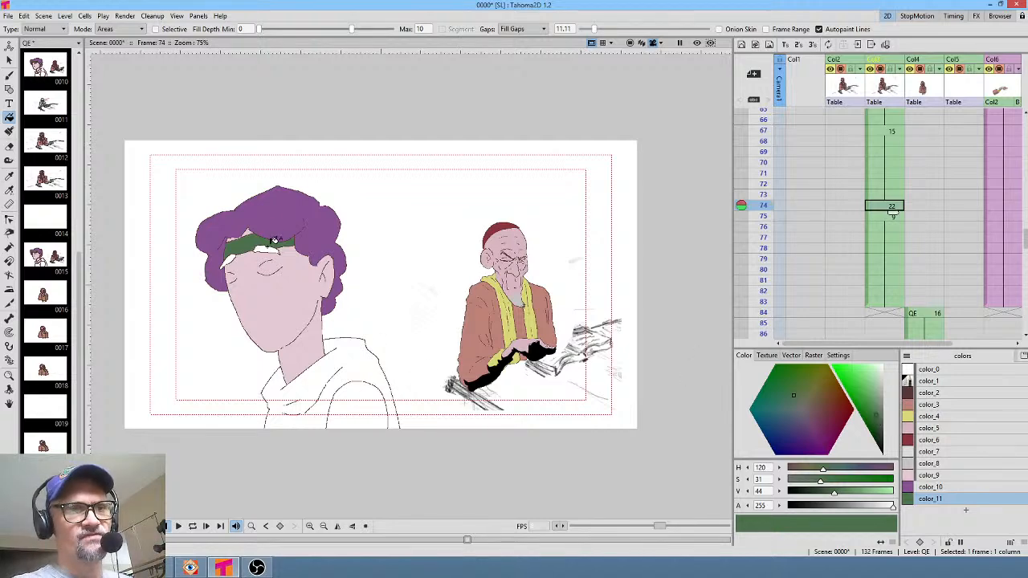
# Fill both of the young man's eyebrows with color_10 on the frame 74 drawing
pyautogui.scroll(3, 275, 240)
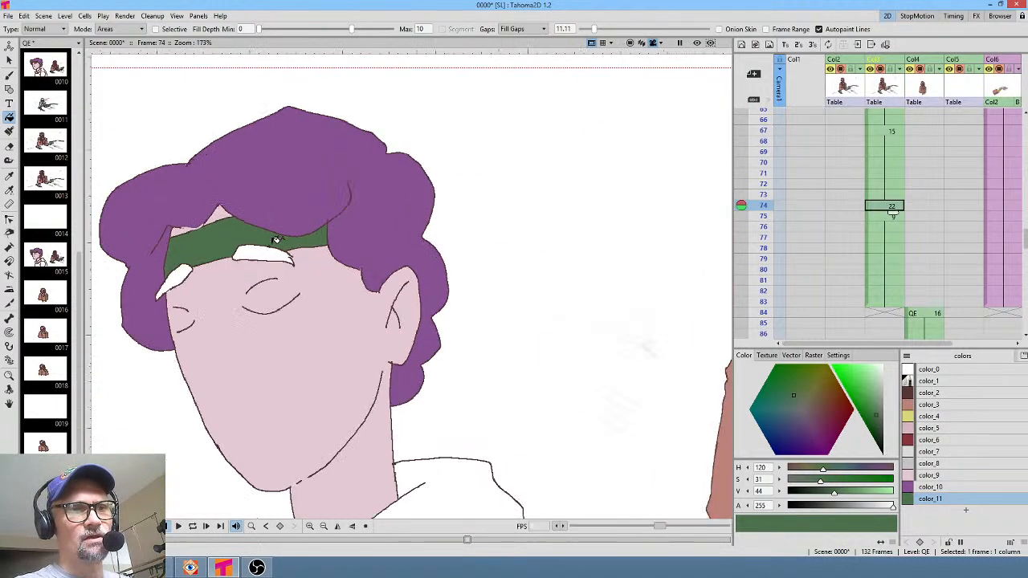
pyautogui.click(931, 486)
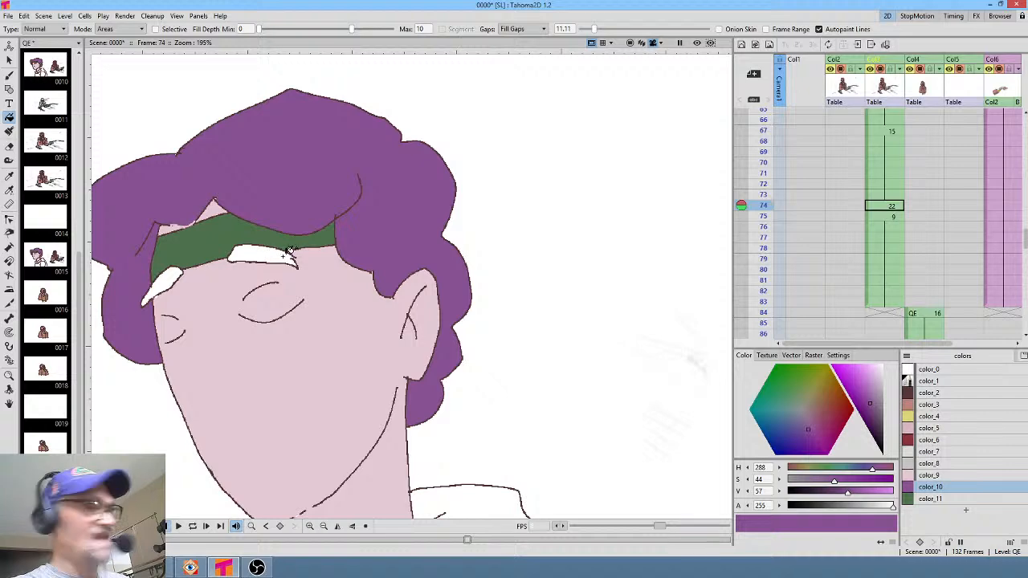
pyautogui.click(170, 280)
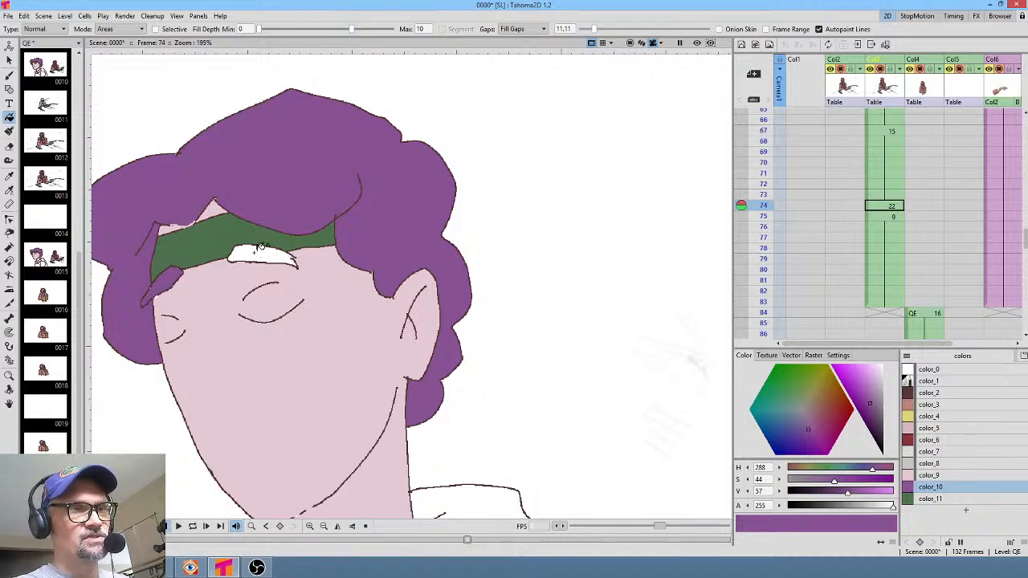
pyautogui.click(260, 245)
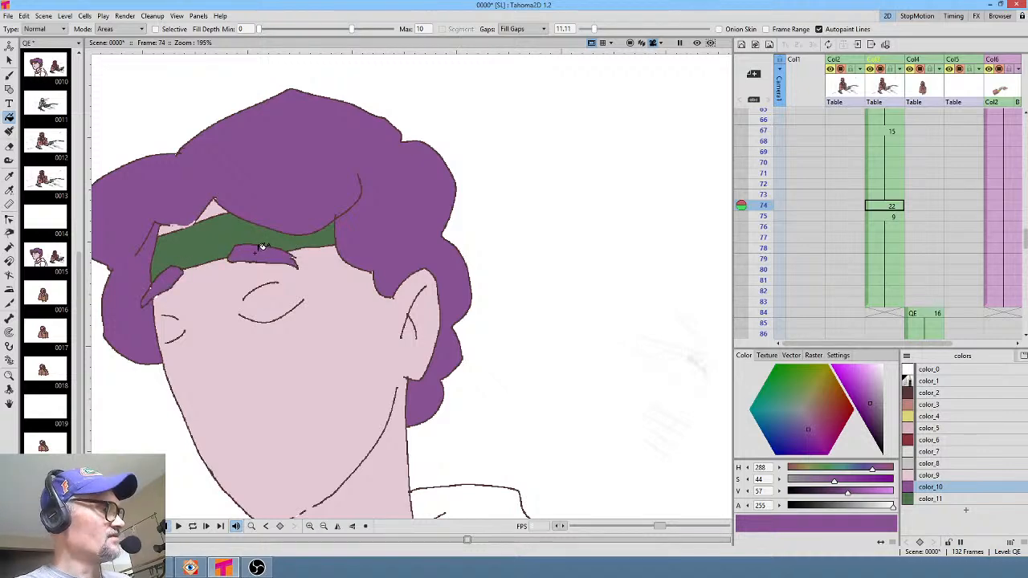
# Fill both of the young man's eyebrows with color_10 on the Col3 drawings at frames 53, 67 and 75
pyautogui.hotkey('shift', ',')
pyautogui.hotkey('shift', ',')
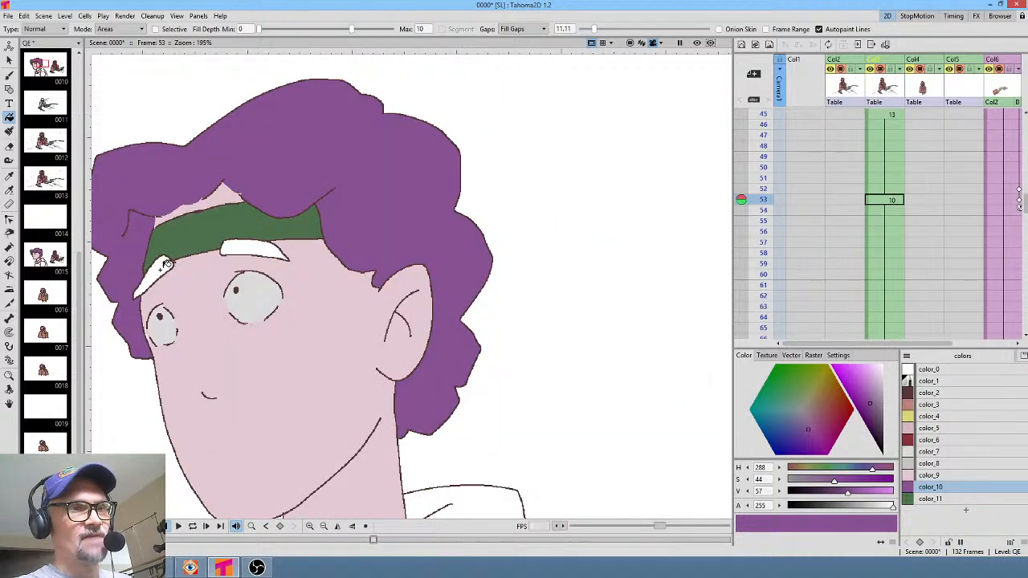
pyautogui.click(165, 267)
pyautogui.click(249, 244)
pyautogui.hotkey('shift', '.')
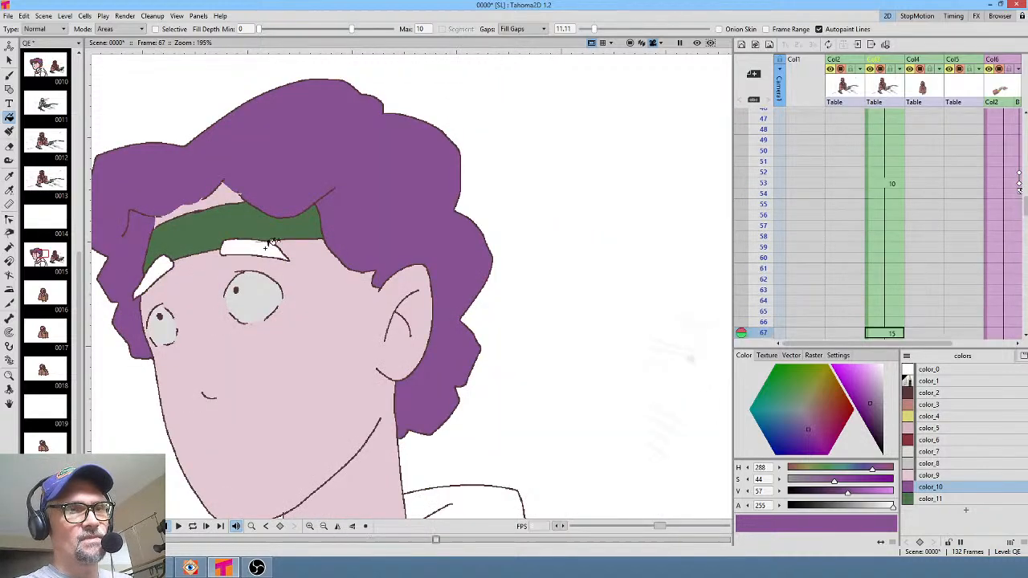
pyautogui.click(249, 244)
pyautogui.click(162, 263)
pyautogui.hotkey('shift', '.')
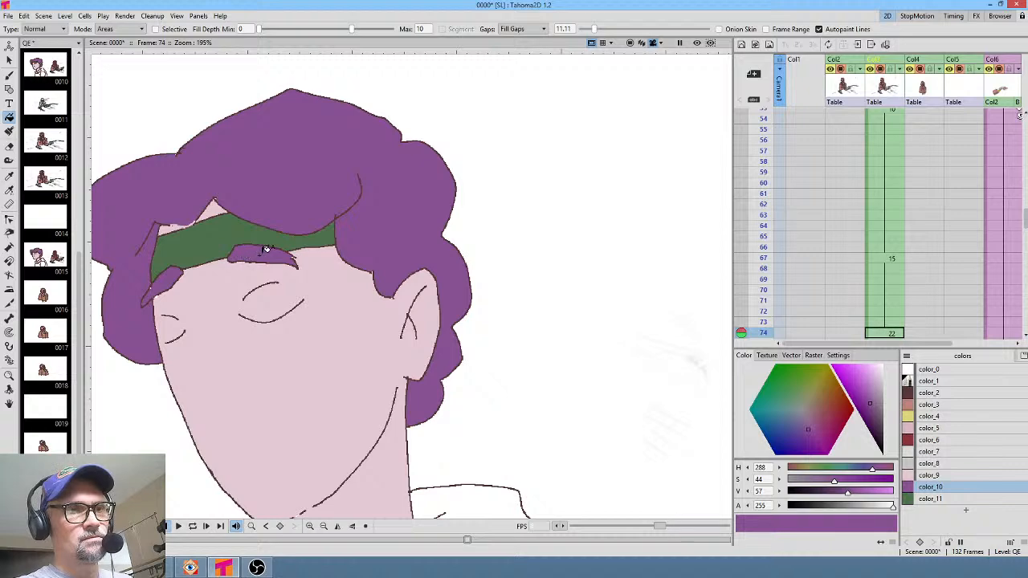
pyautogui.hotkey('shift', '.')
pyautogui.click(250, 316)
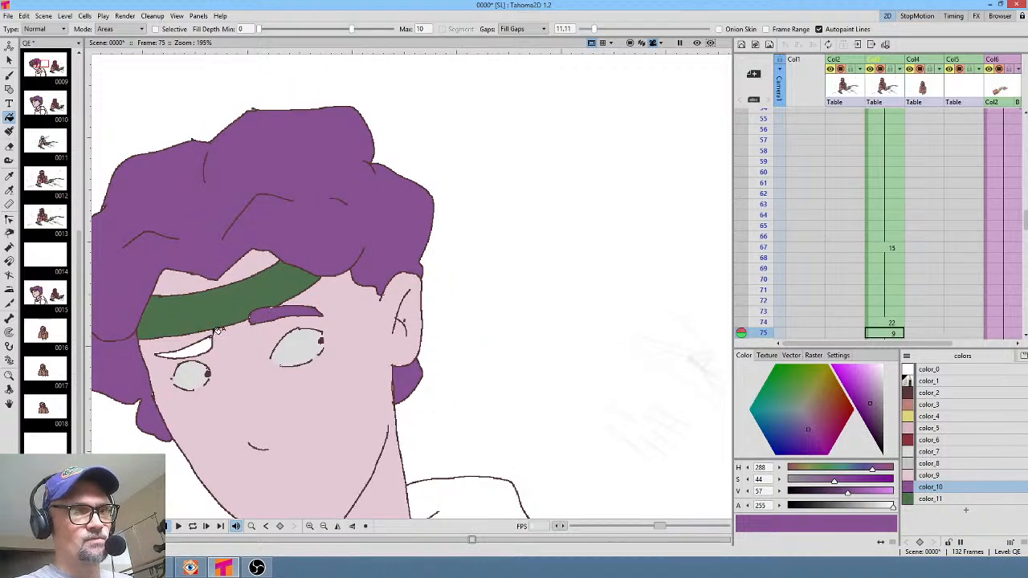
pyautogui.click(211, 344)
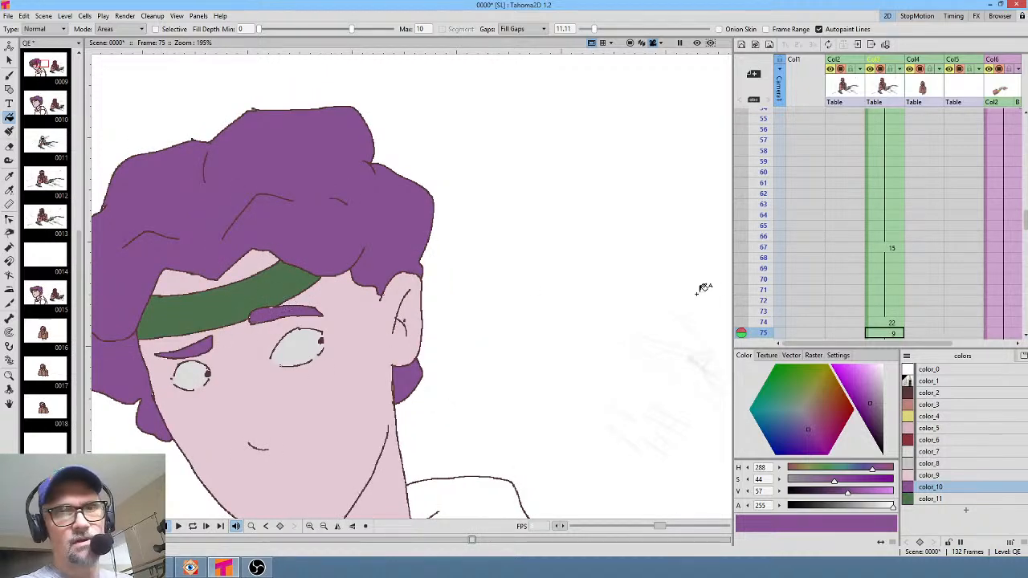
# Go back to frame 72 with the young man's upper body in view and select the headband green color_11
pyautogui.scroll(-3, 865, 210)
pyautogui.scroll(-1, 865, 210)
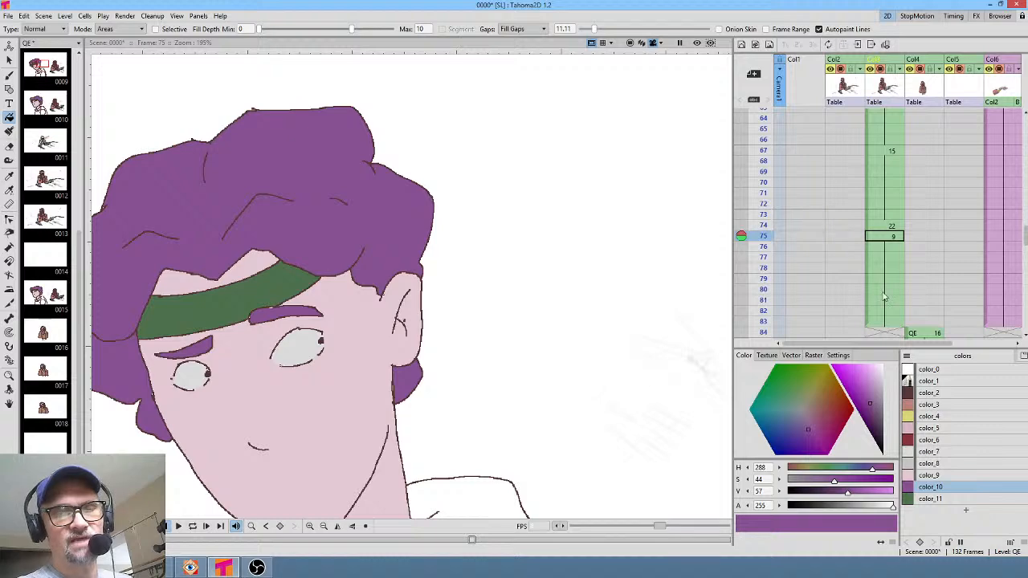
pyautogui.moveTo(765, 211)
pyautogui.mouseDown()
pyautogui.moveTo(755, 257)
pyautogui.moveTo(762, 211)
pyautogui.moveTo(762, 222)
pyautogui.mouseUp()
pyautogui.scroll(-3, 498, 354)
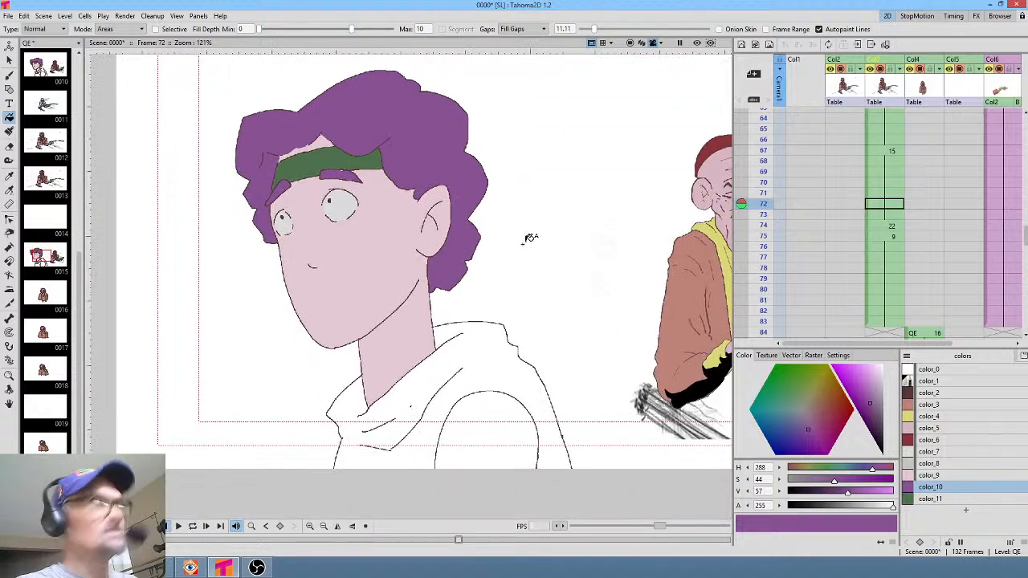
pyautogui.click(949, 500)
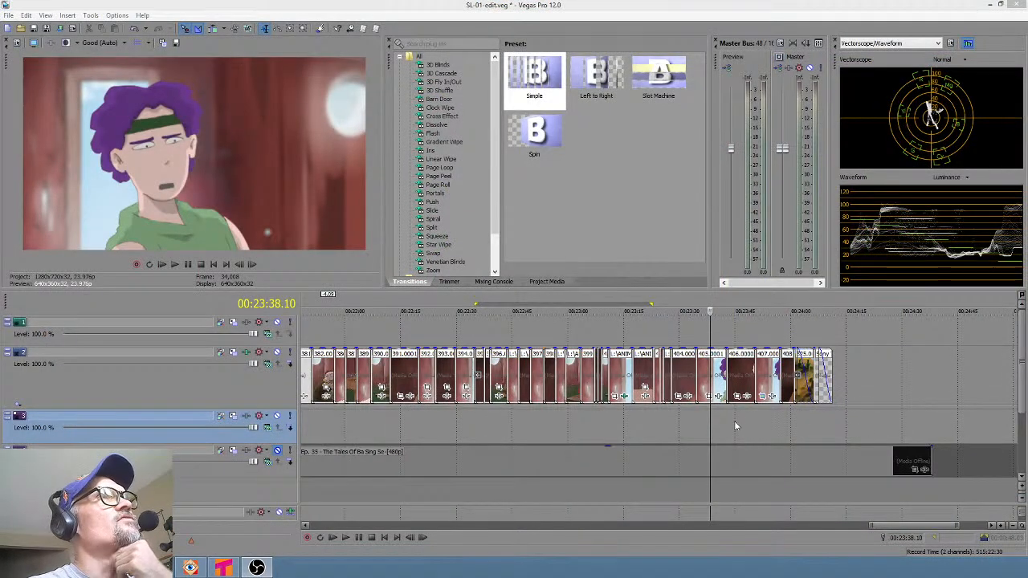
# Switch to Vegas Pro and examine the finished shots along the SL-01-edit timeline as color references for both characters
pyautogui.click(561, 434)
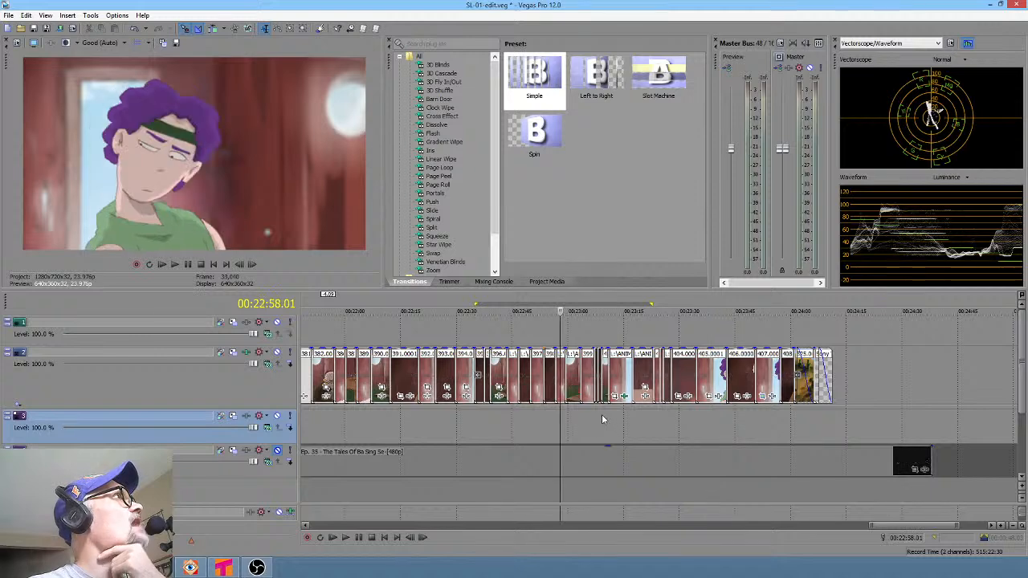
pyautogui.scroll(-5, 611, 416)
pyautogui.moveTo(459, 418); pyautogui.dragTo(687, 434)
pyautogui.scroll(3, 475, 420)
pyautogui.scroll(1, 701, 436)
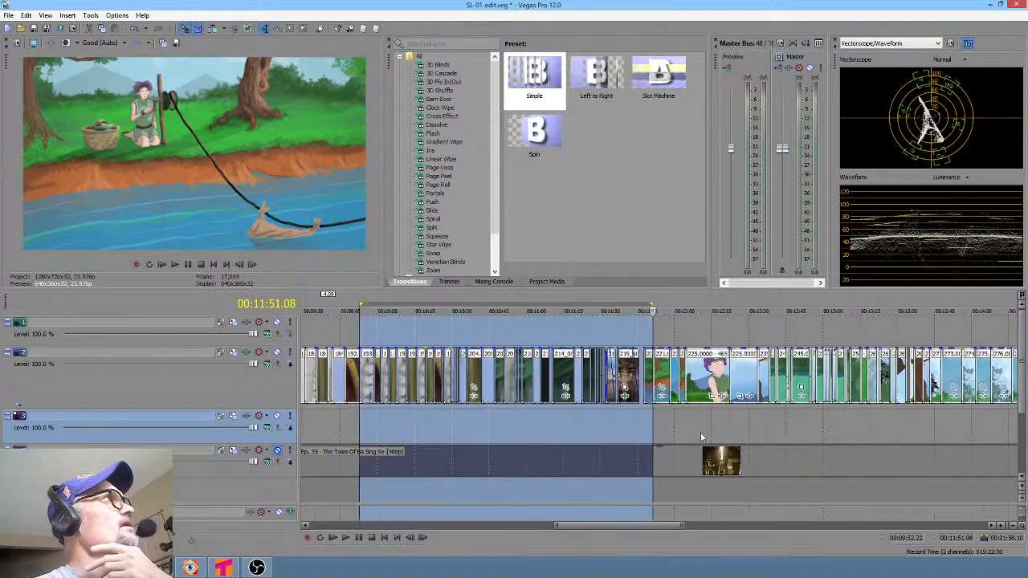
pyautogui.scroll(-1, 707, 436)
pyautogui.scroll(-1, 821, 432)
pyautogui.moveTo(670, 431); pyautogui.dragTo(862, 421)
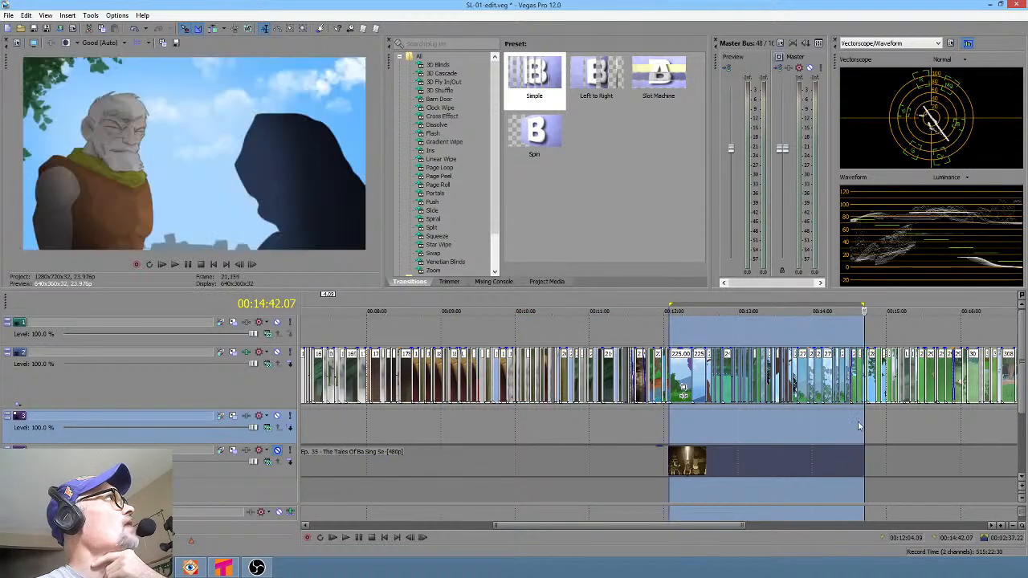
pyautogui.scroll(-2, 584, 421)
pyautogui.moveTo(330, 419); pyautogui.dragTo(420, 417)
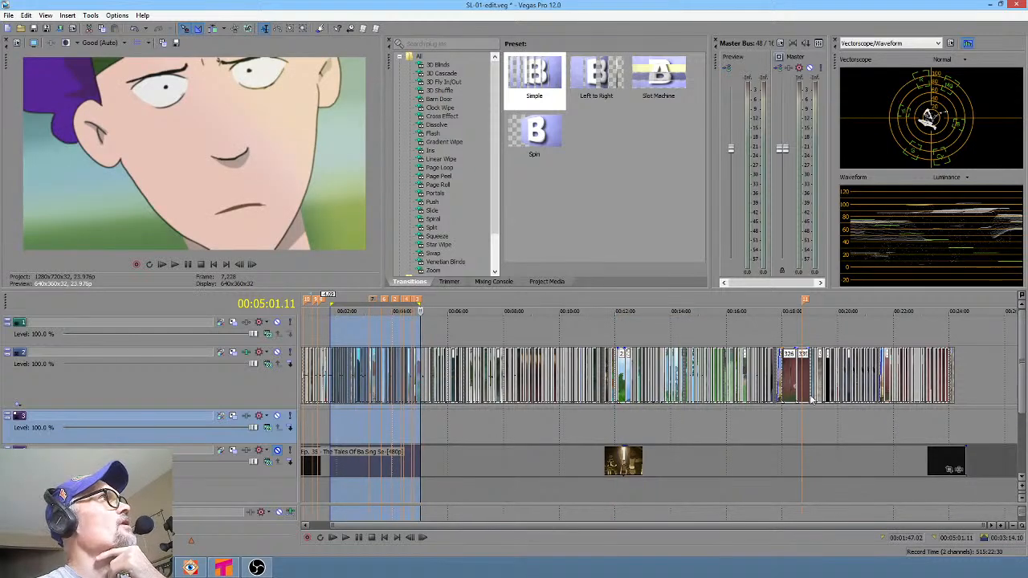
pyautogui.click(940, 418)
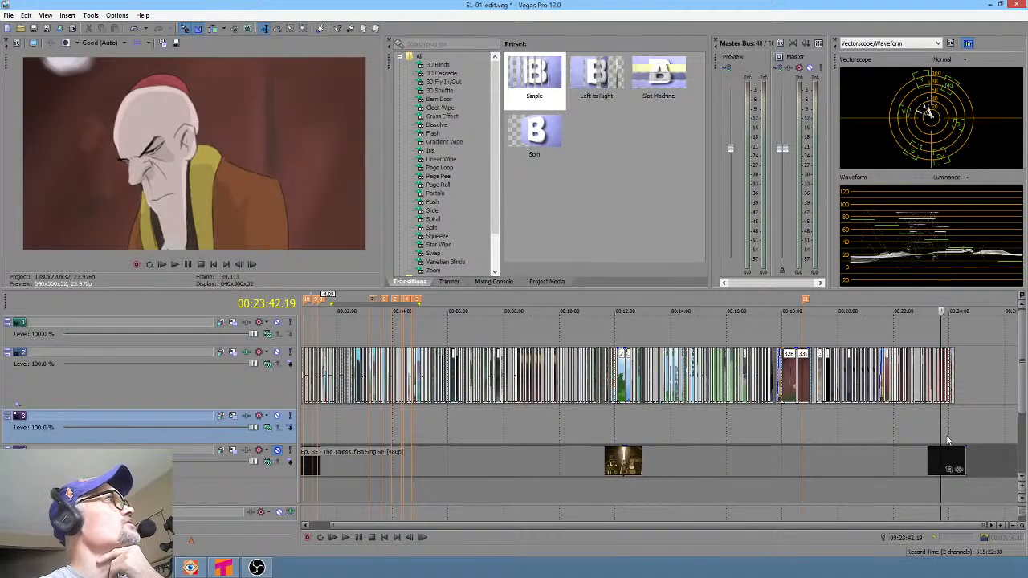
pyautogui.scroll(4, 942, 429)
pyautogui.moveTo(717, 400); pyautogui.dragTo(566, 410)
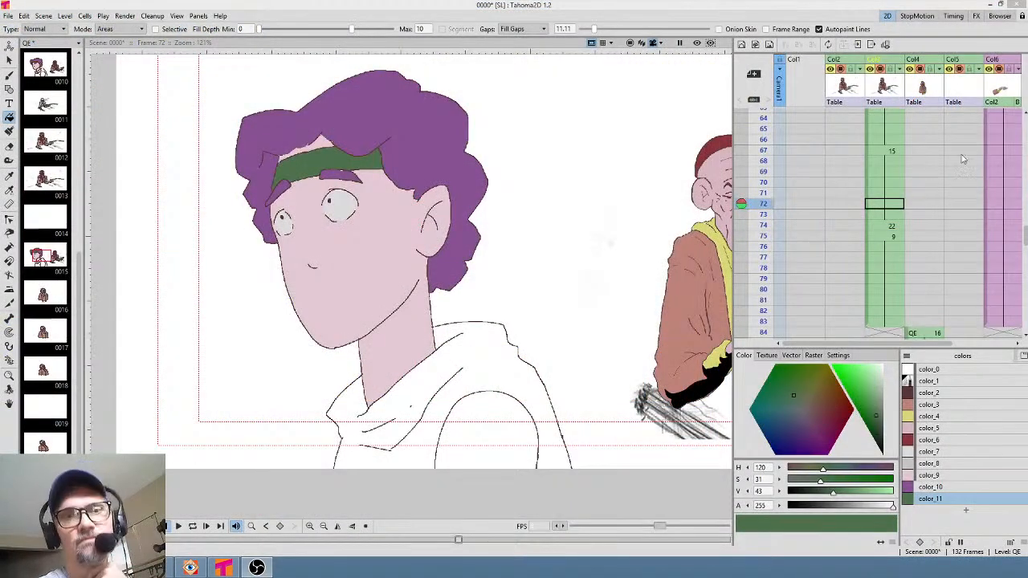
# Back in Tahoma2D, add color_12, fill the young man's shirt at frame 72, and set the color to saturation 20 and value 67
pyautogui.click(965, 519)
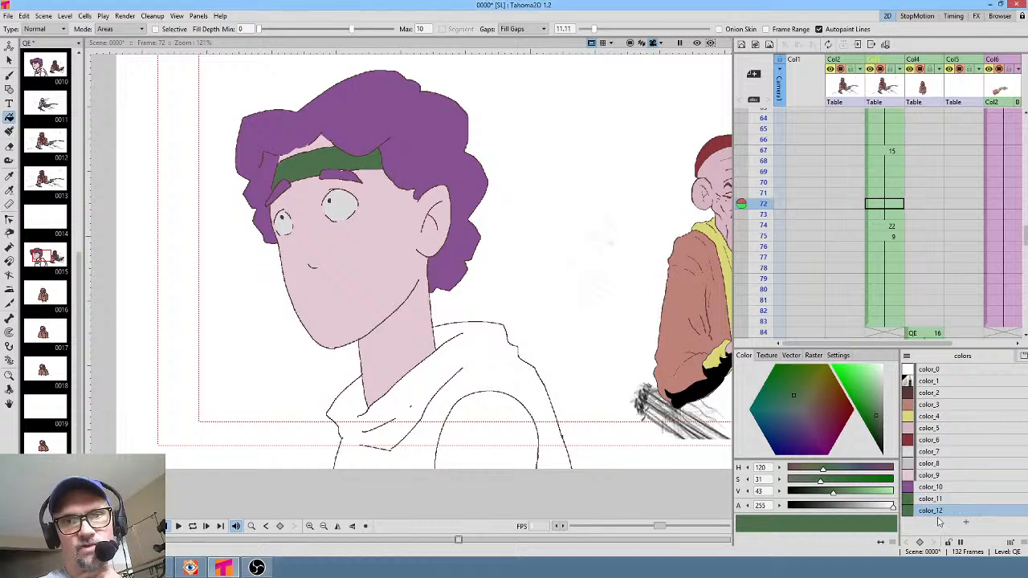
pyautogui.click(507, 374)
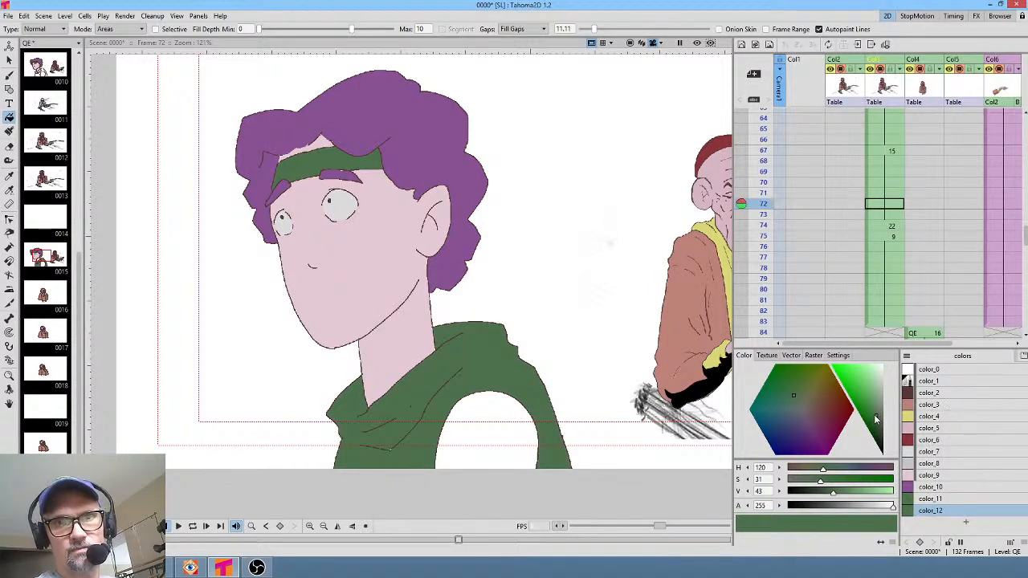
pyautogui.moveTo(878, 417); pyautogui.dragTo(878, 398)
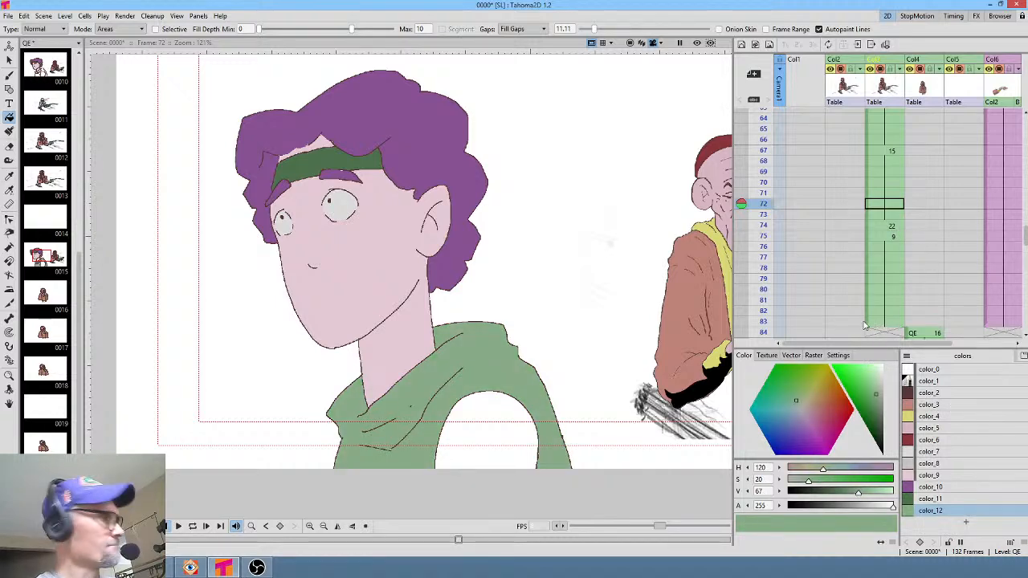
# Fill the young man's shirt with color_12 on his remaining Col3 drawings up to frame 75
pyautogui.press(',')
pyautogui.press(',')
pyautogui.press(',')
pyautogui.press(',')
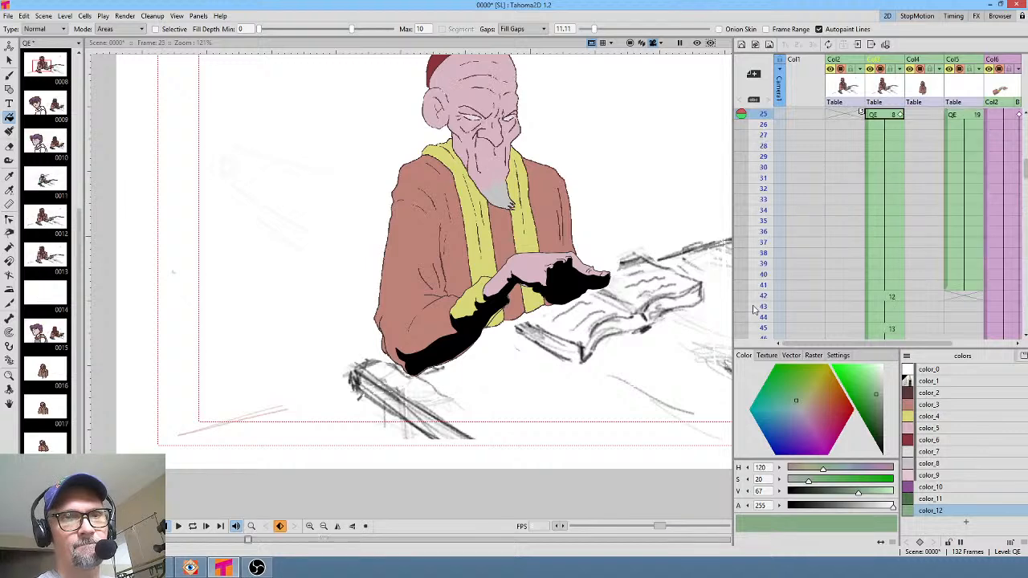
pyautogui.press('.')
pyautogui.press('.')
pyautogui.press('.')
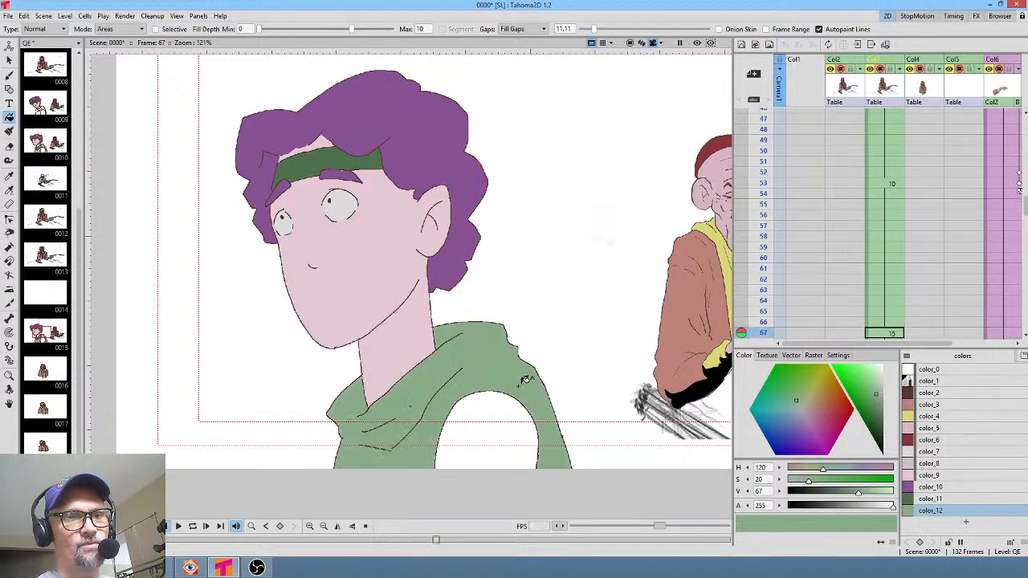
pyautogui.click(511, 367)
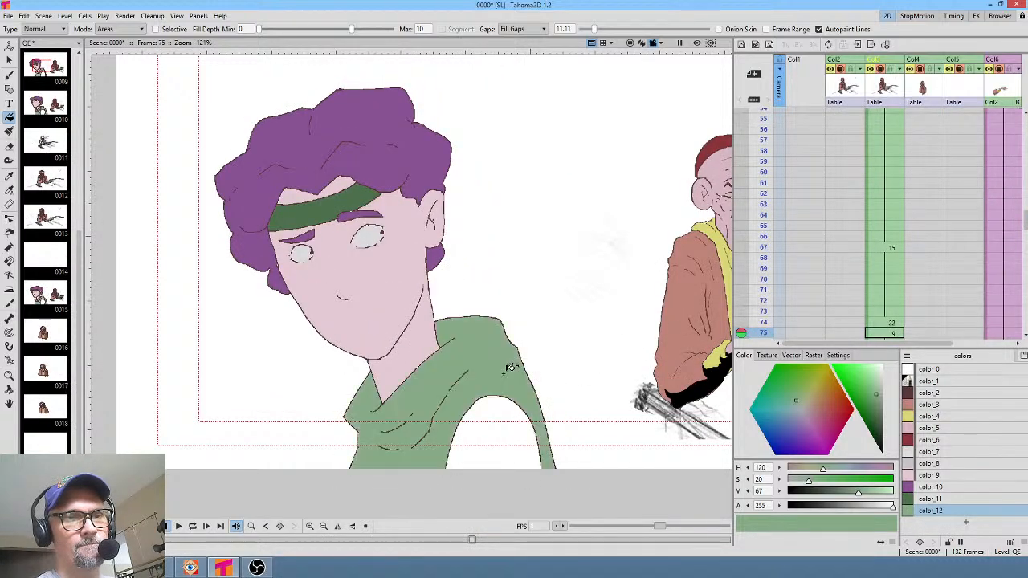
# Fill the young man's bare shoulder with skin tone color_9 on the Col3 drawings at frames 75, 74, 67 and 53
pyautogui.click(952, 477)
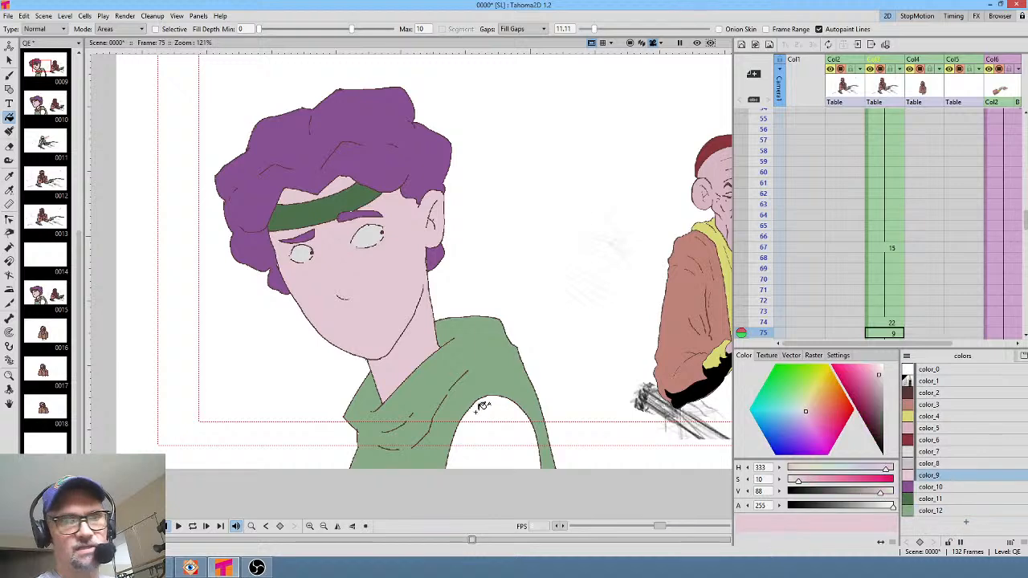
pyautogui.click(492, 417)
pyautogui.press(',')
pyautogui.click(495, 419)
pyautogui.press(',')
pyautogui.click(501, 415)
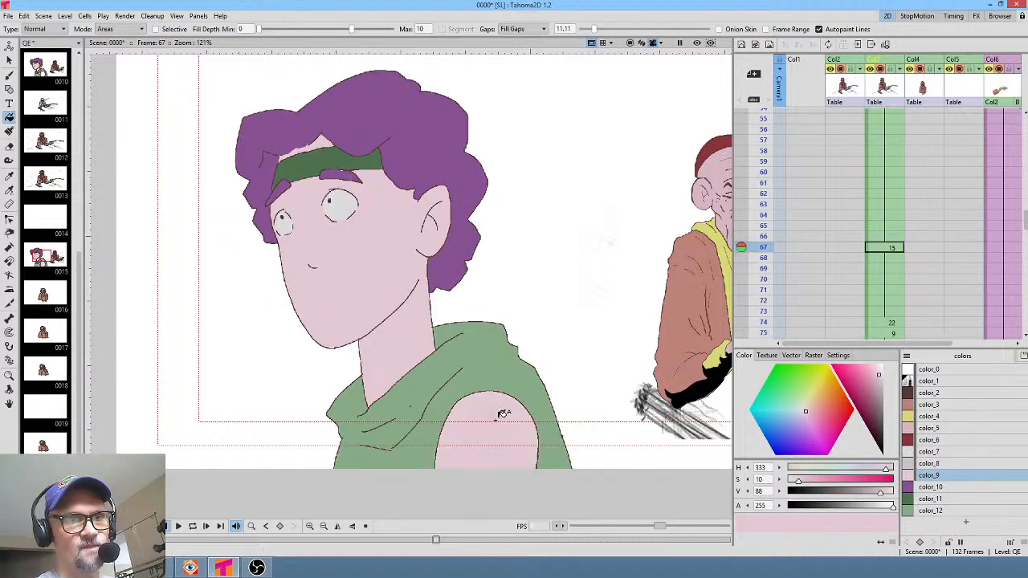
pyautogui.press(',')
pyautogui.click(501, 414)
# At frame 45, set the old man's skin color_5 to hue 22 and saturation 12, and lighten his beard color_8 to value 86
pyautogui.press(',')
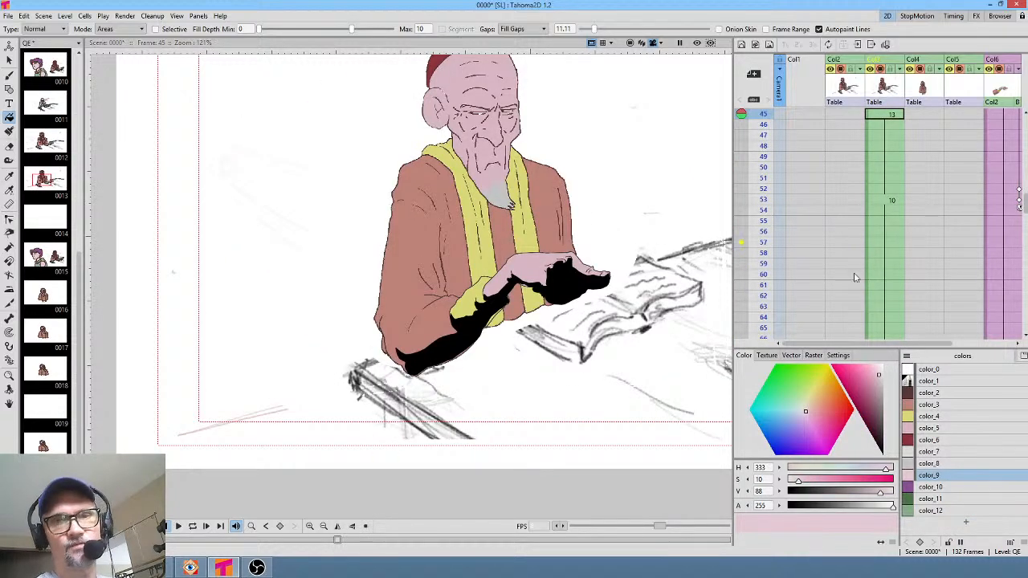
pyautogui.click(948, 430)
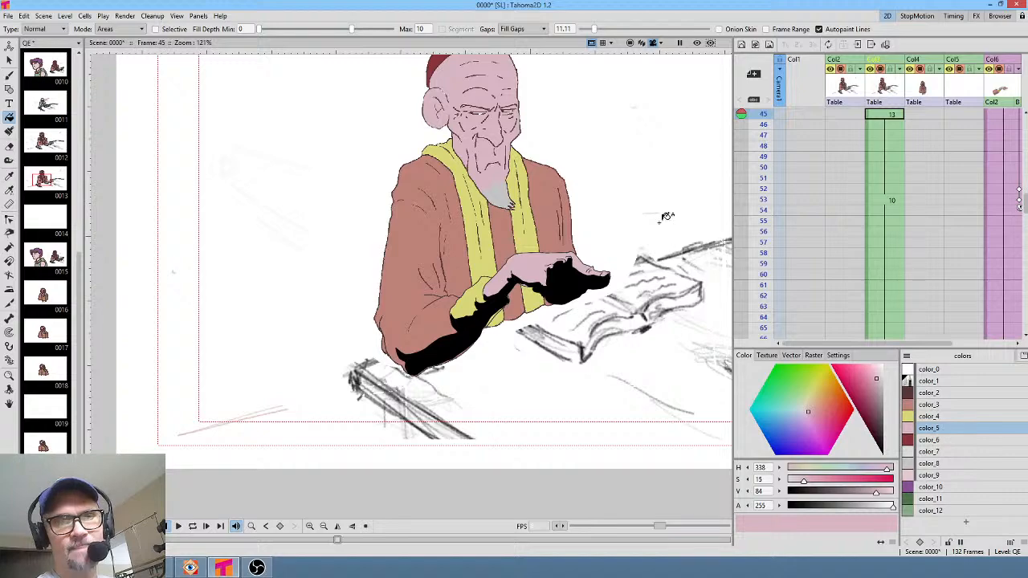
pyautogui.scroll(3, 573, 150)
pyautogui.scroll(-2, 570, 133)
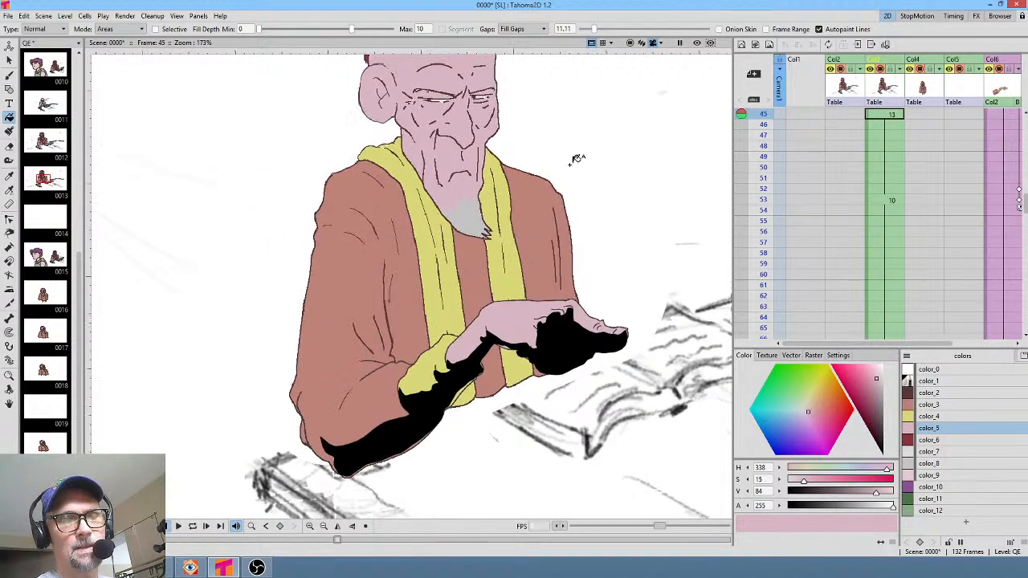
pyautogui.scroll(3, 531, 213)
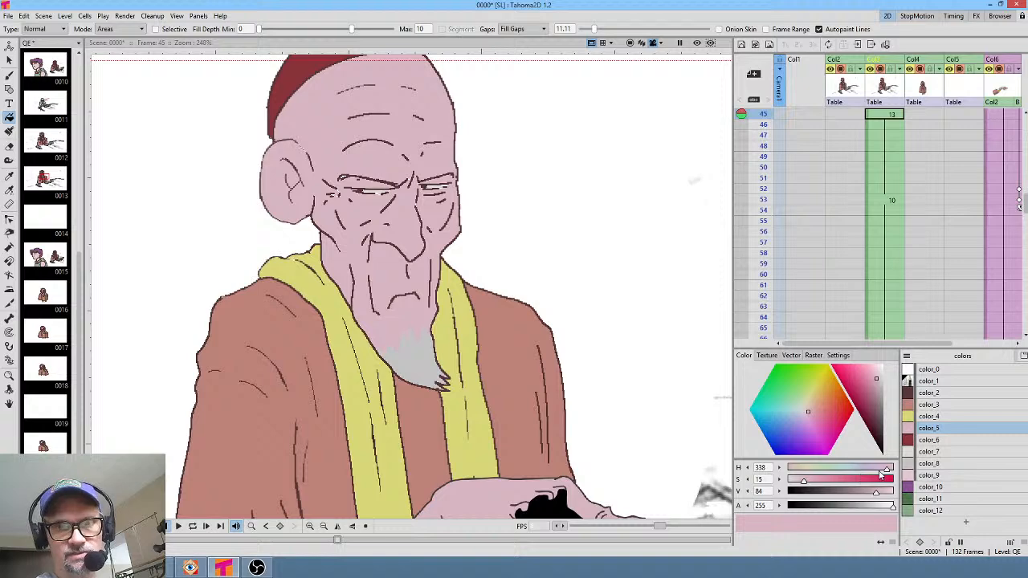
pyautogui.moveTo(889, 475)
pyautogui.mouseDown()
pyautogui.moveTo(781, 480)
pyautogui.moveTo(800, 486)
pyautogui.mouseUp()
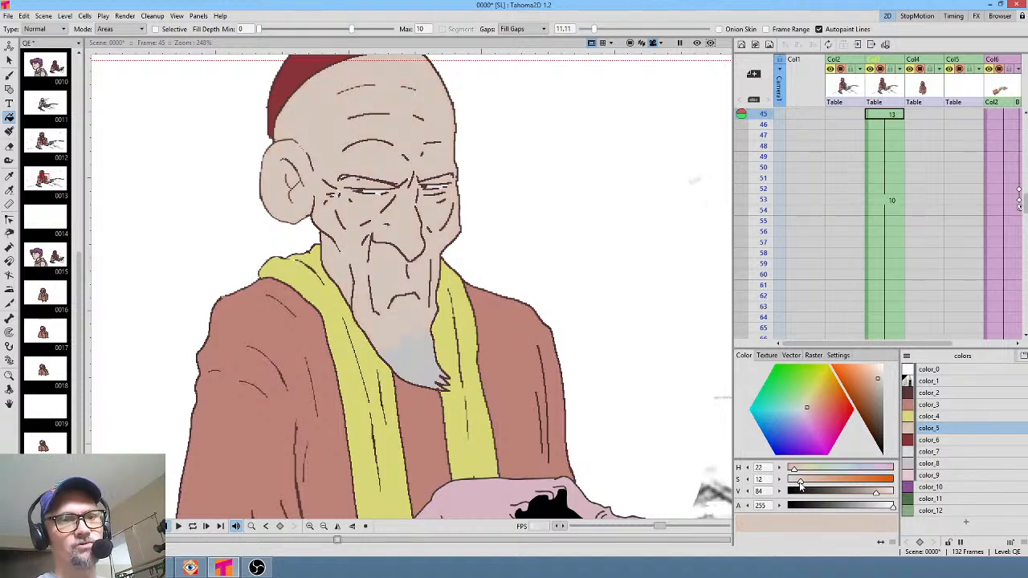
pyautogui.click(950, 464)
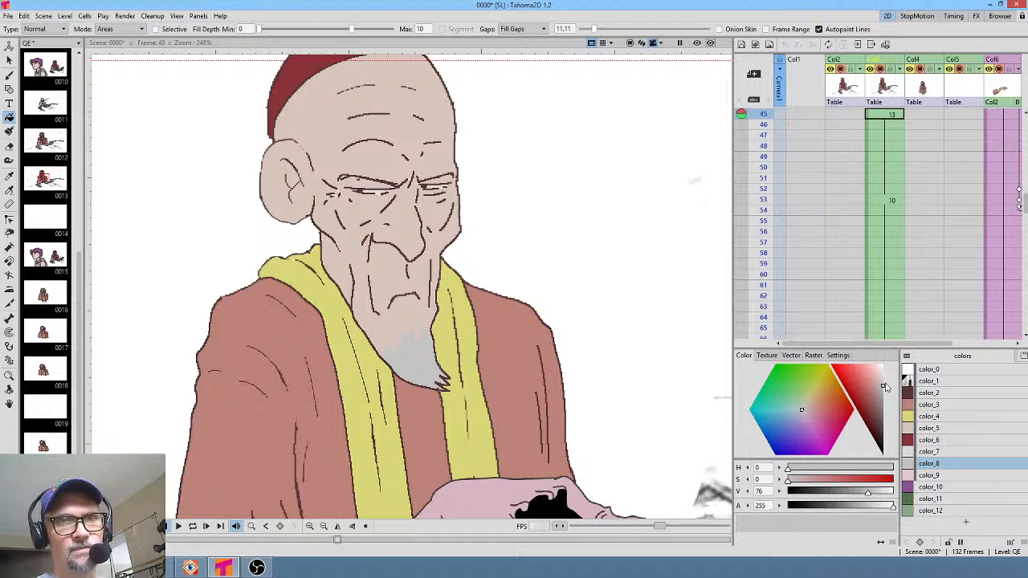
pyautogui.moveTo(881, 389); pyautogui.dragTo(884, 381)
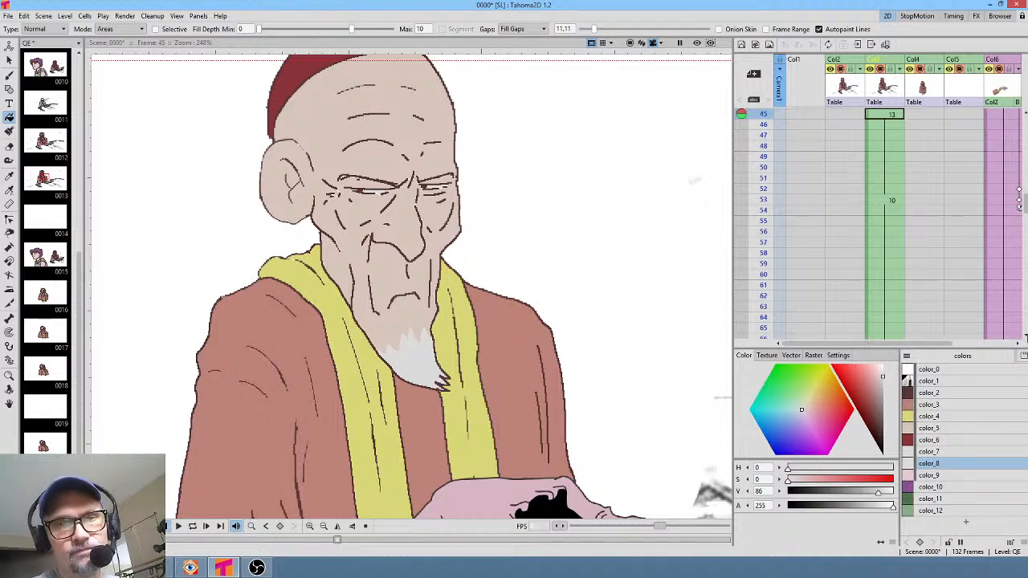
# Check the old man's skin and beard colors on the drawings at frames 23, 26 and 96, and select color_5
pyautogui.scroll(10, 900, 209)
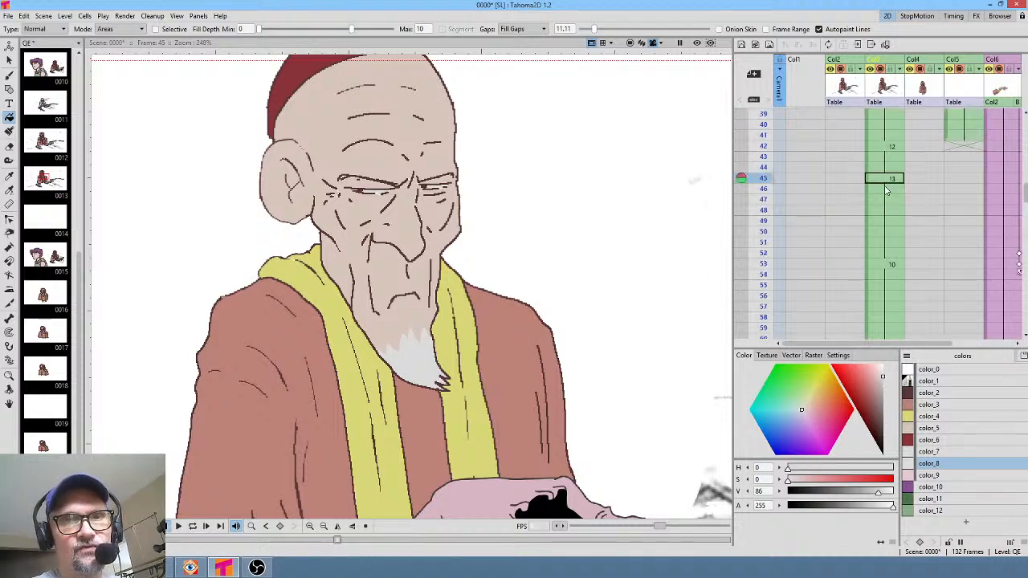
pyautogui.click(851, 201)
pyautogui.scroll(-3, 482, 281)
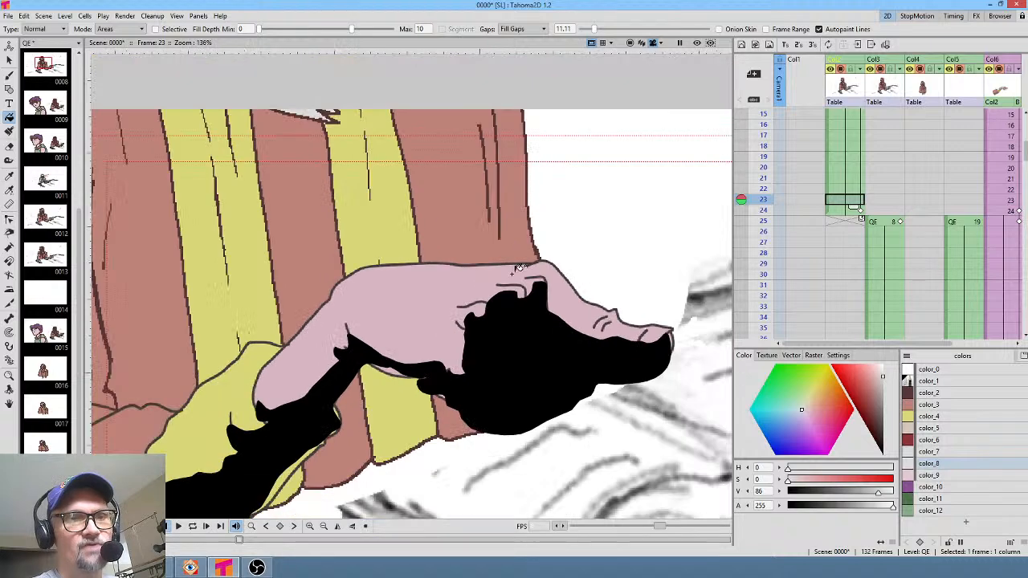
pyautogui.click(887, 241)
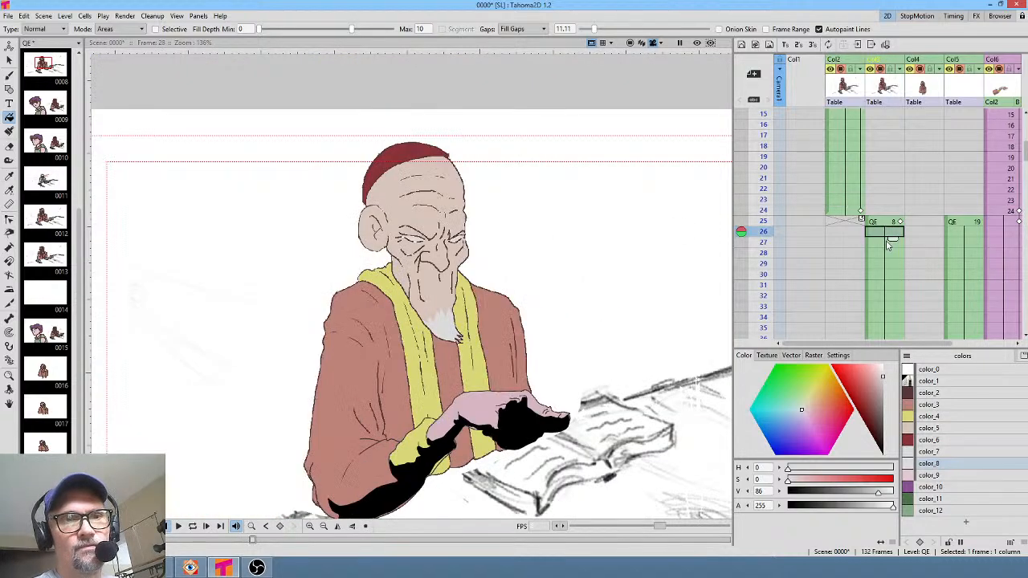
pyautogui.scroll(-10, 888, 250)
pyautogui.scroll(-12, 916, 277)
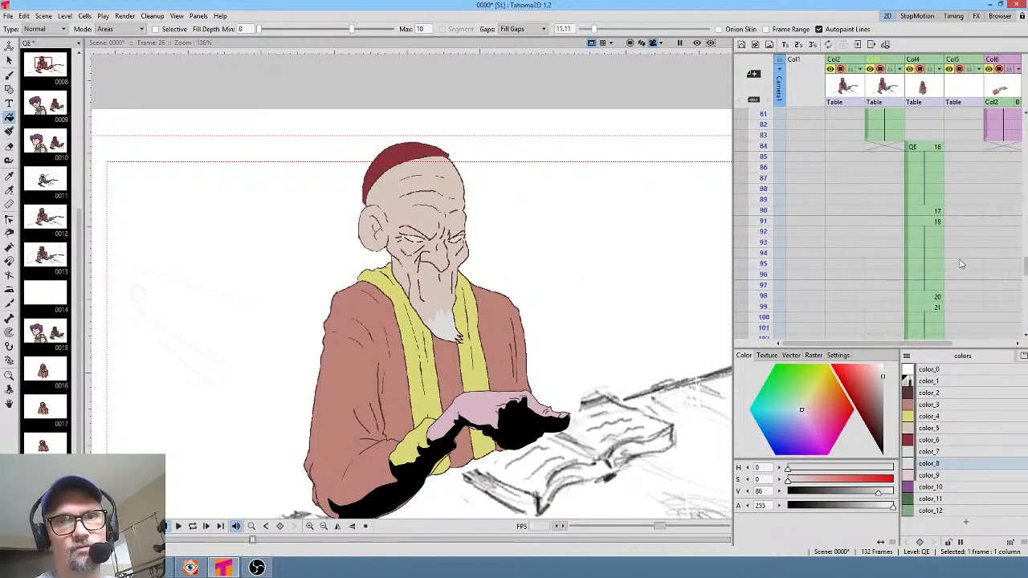
pyautogui.click(931, 274)
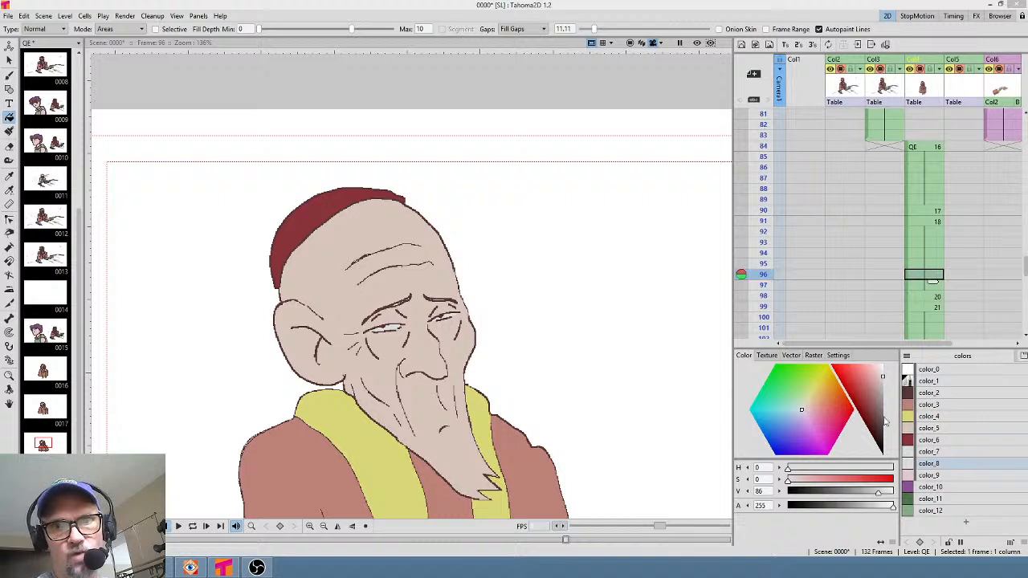
pyautogui.click(946, 428)
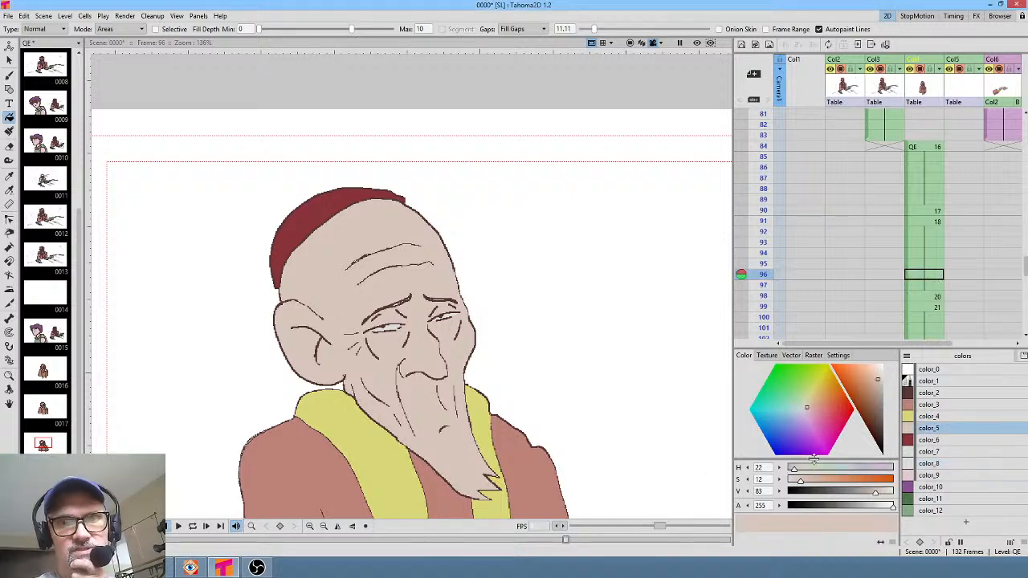
# Set the old man's skin color_5 to hue 9 and saturation 9 at frame 96, and save the scene and QE level
pyautogui.moveTo(795, 469); pyautogui.dragTo(791, 472)
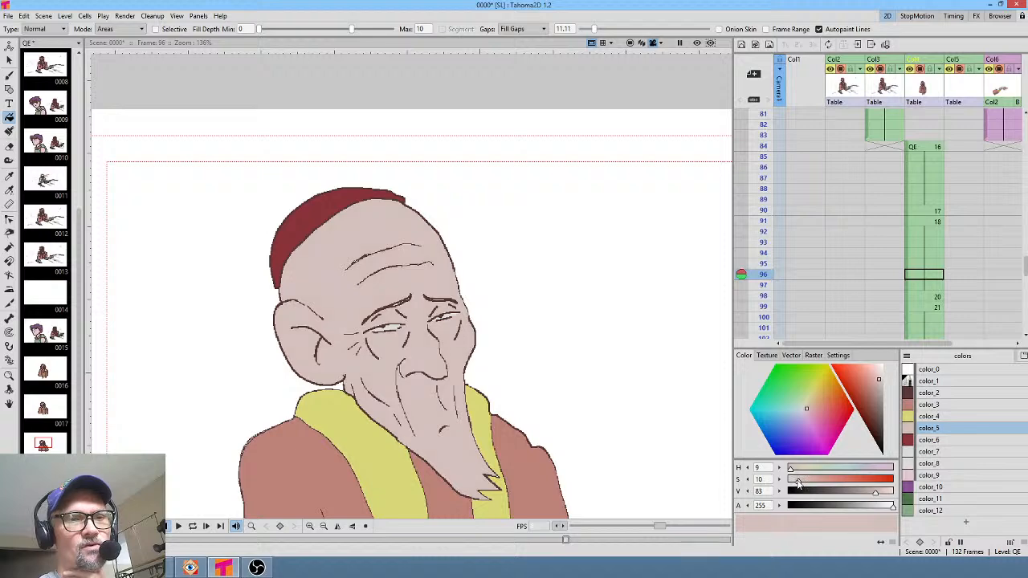
pyautogui.moveTo(798, 482); pyautogui.dragTo(795, 481)
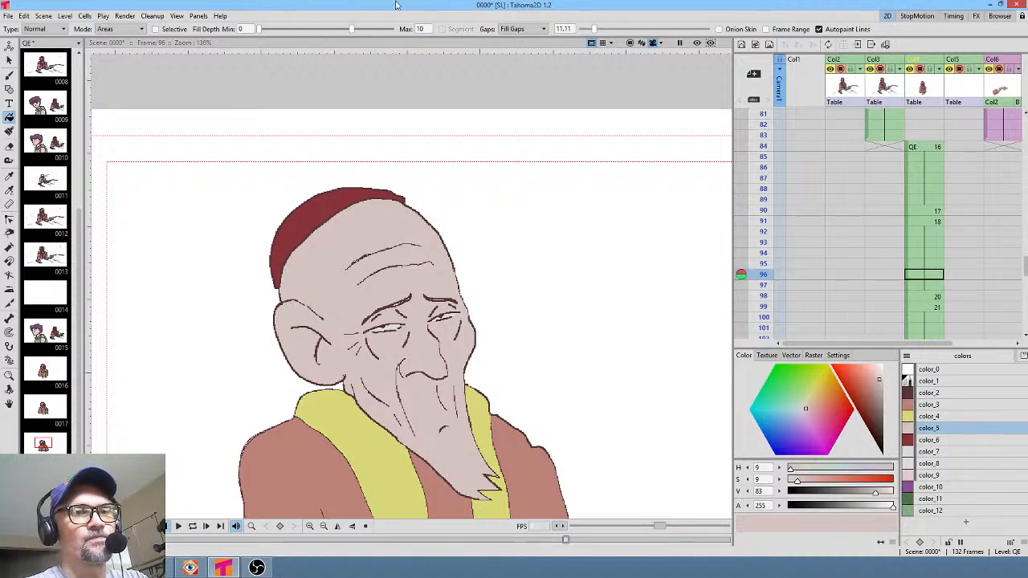
pyautogui.scroll(-1, 385, 144)
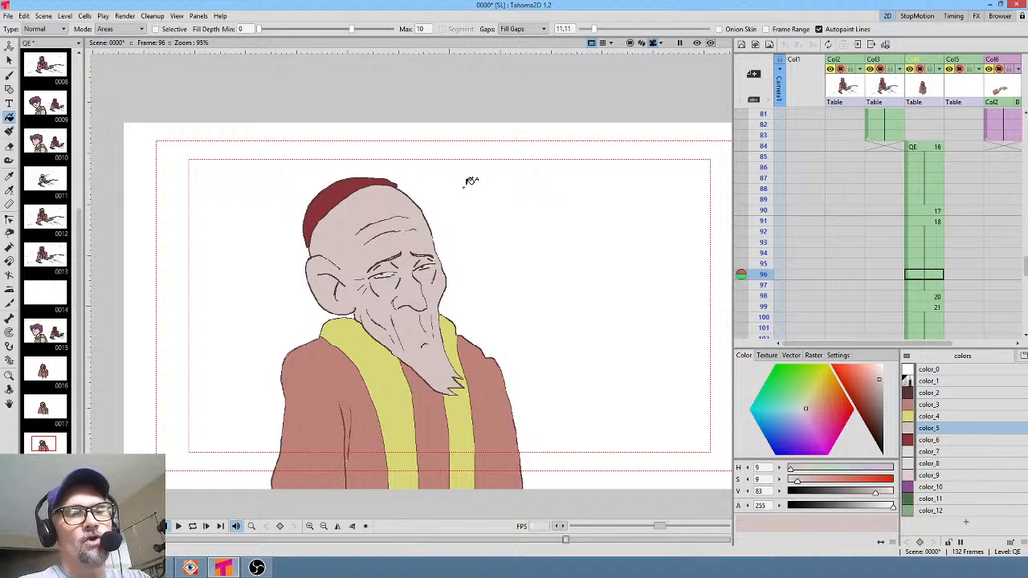
pyautogui.scroll(-1, 417, 146)
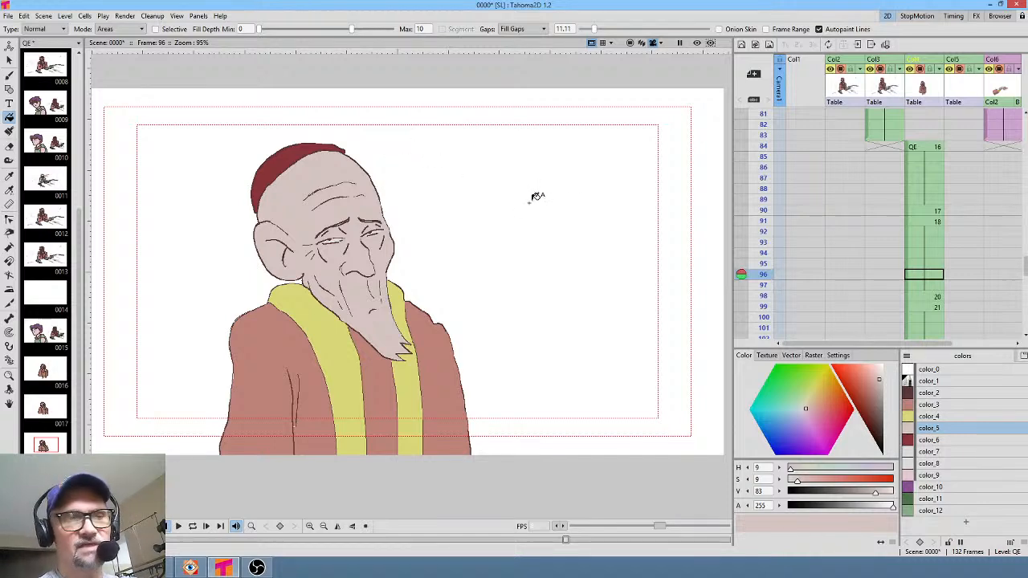
pyautogui.click(11, 19)
pyautogui.click(23, 58)
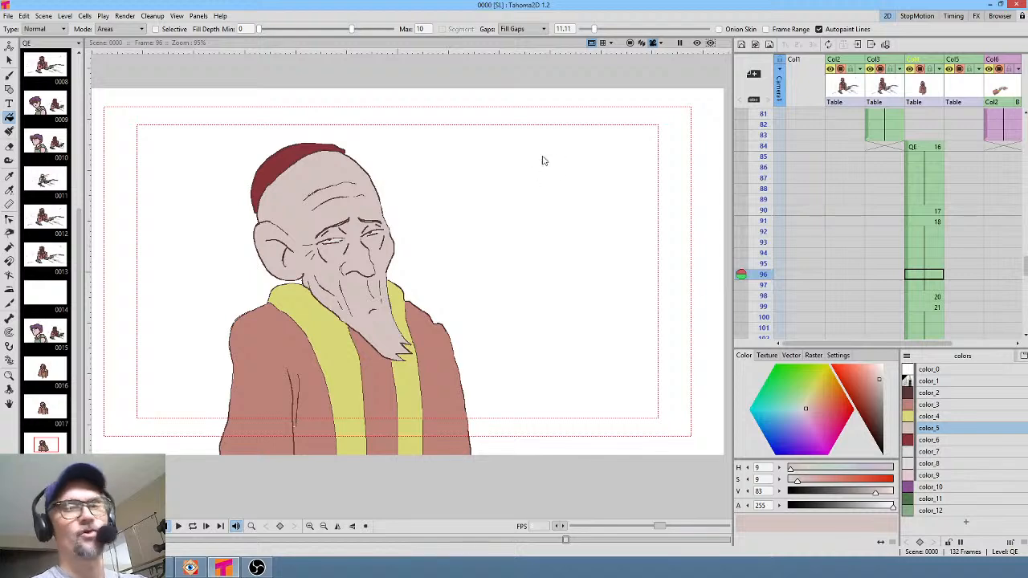
# Check the adjusted skin color on the old man's close-up drawings at frames 99, 84, 90 and 91
pyautogui.click(924, 306)
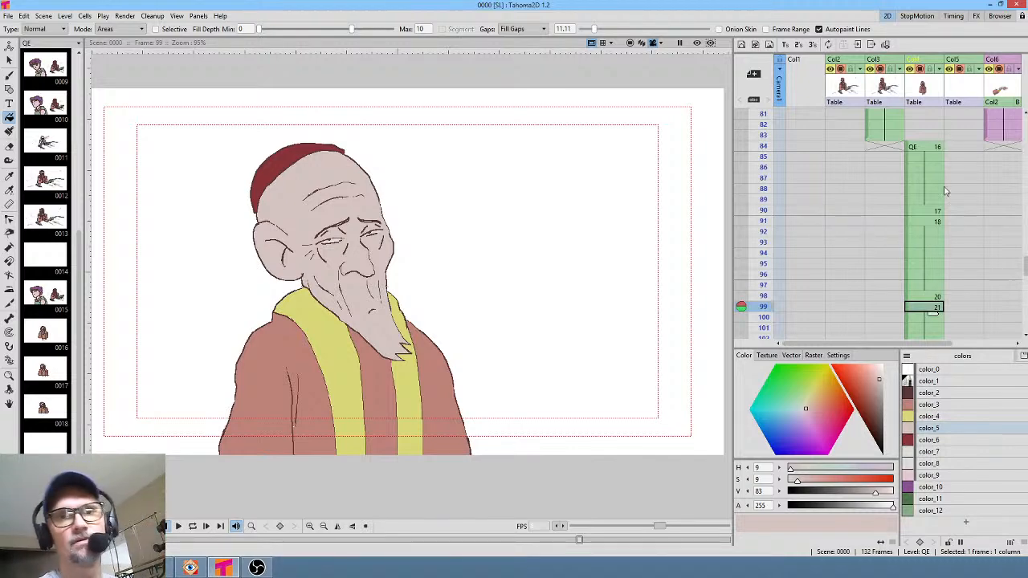
pyautogui.click(930, 149)
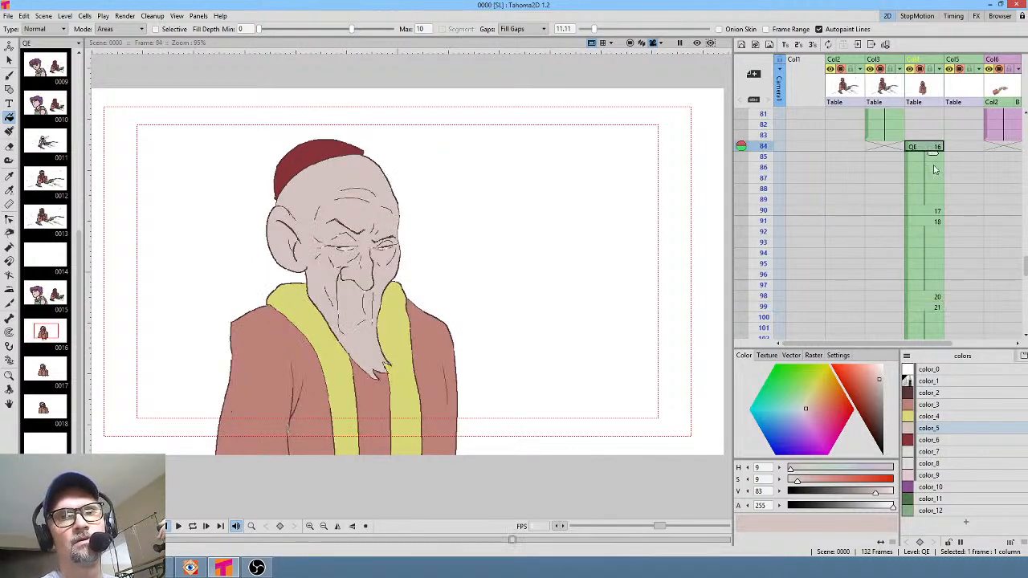
pyautogui.click(936, 212)
pyautogui.click(930, 222)
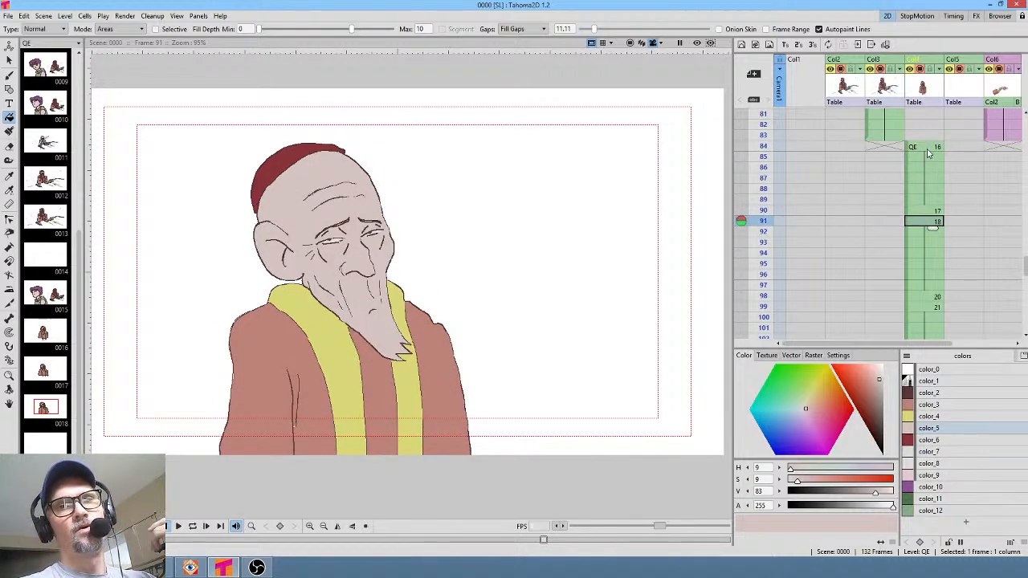
pyautogui.click(930, 149)
# Compare the two-character shot at frames 82 and 83 with the old man's close-up from frame 84 to 90
pyautogui.click(765, 125)
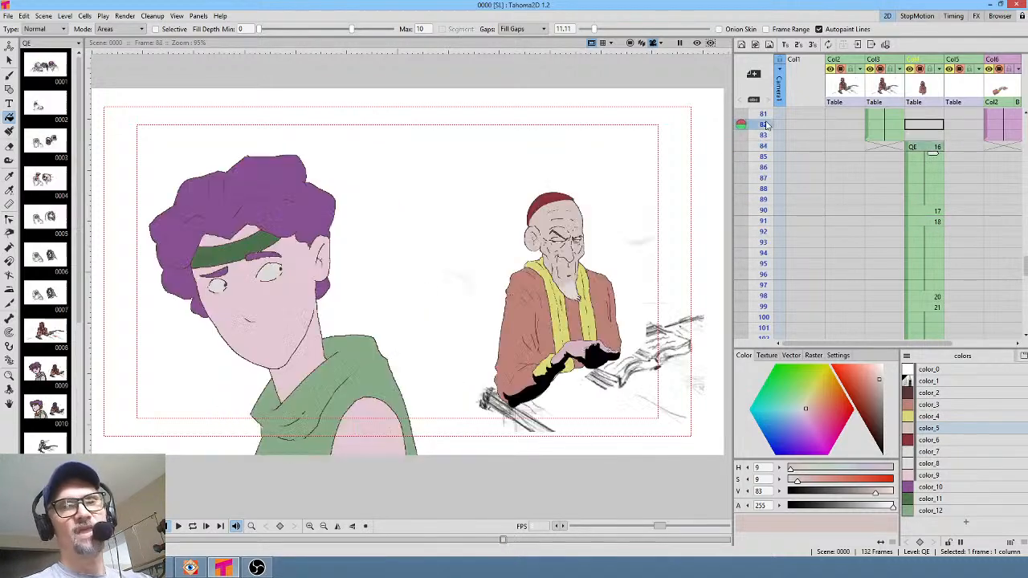
pyautogui.click(765, 135)
pyautogui.click(764, 145)
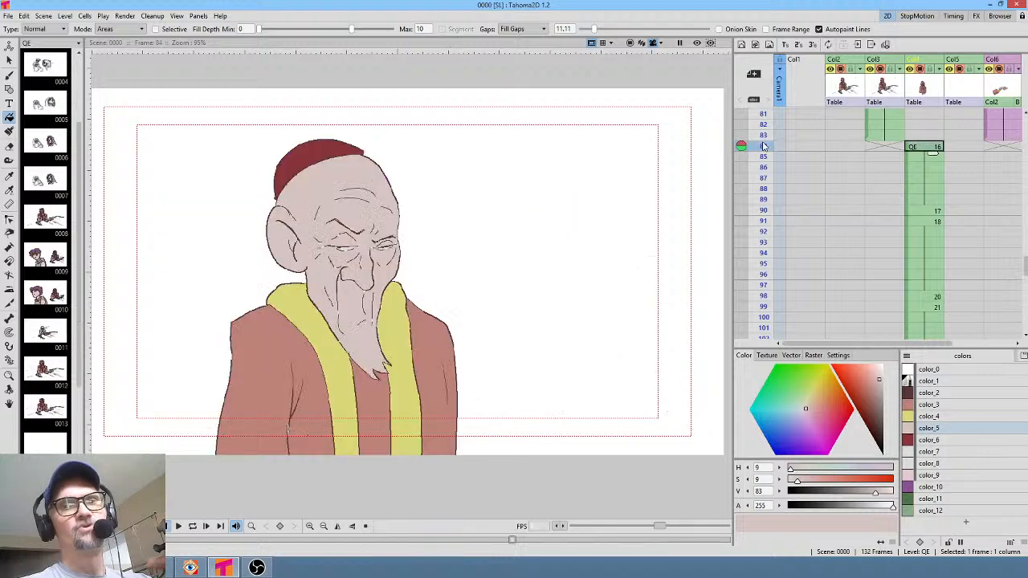
pyautogui.click(764, 156)
pyautogui.moveTo(763, 165); pyautogui.dragTo(745, 210)
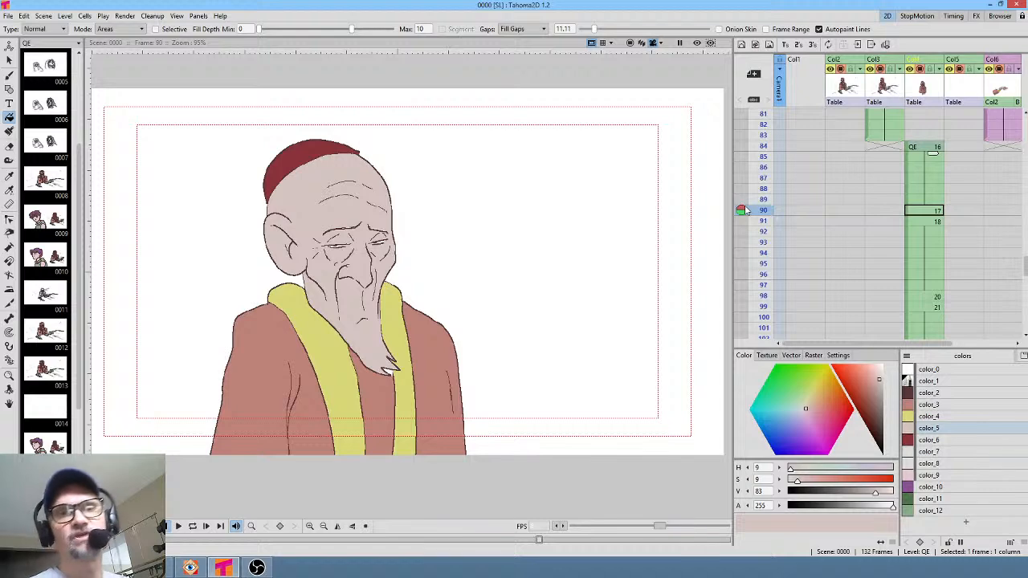
pyautogui.click(767, 135)
pyautogui.click(766, 146)
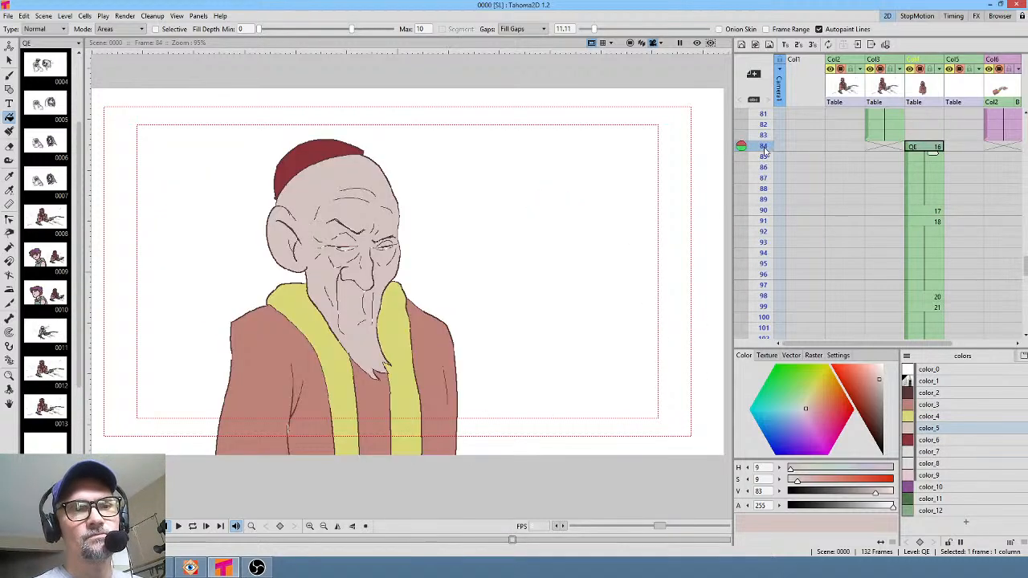
pyautogui.click(766, 135)
pyautogui.click(766, 146)
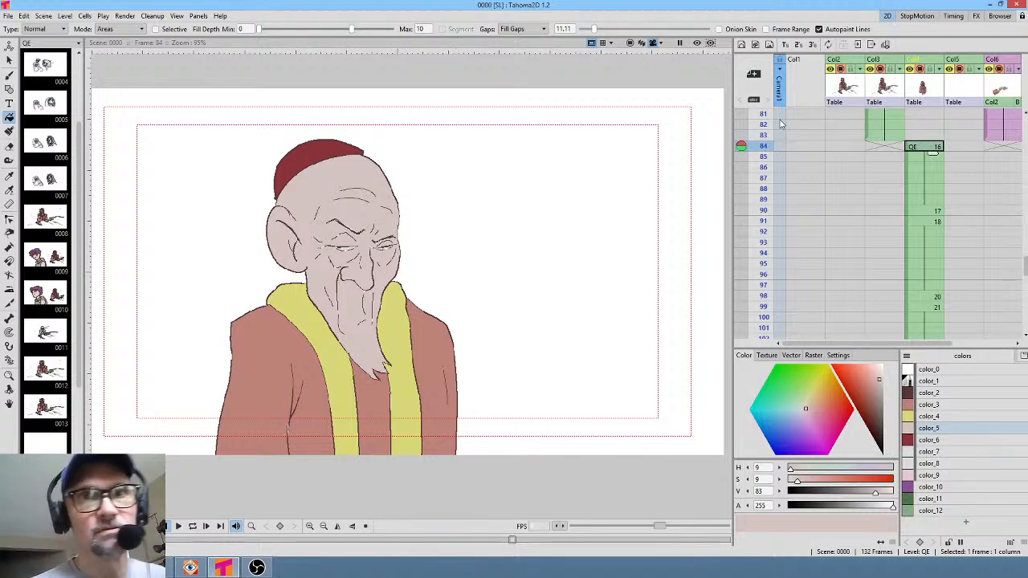
# Scrub the end of the two-character shot up to frame 83, and examine the young man's drawings around frame 74
pyautogui.scroll(4, 781, 122)
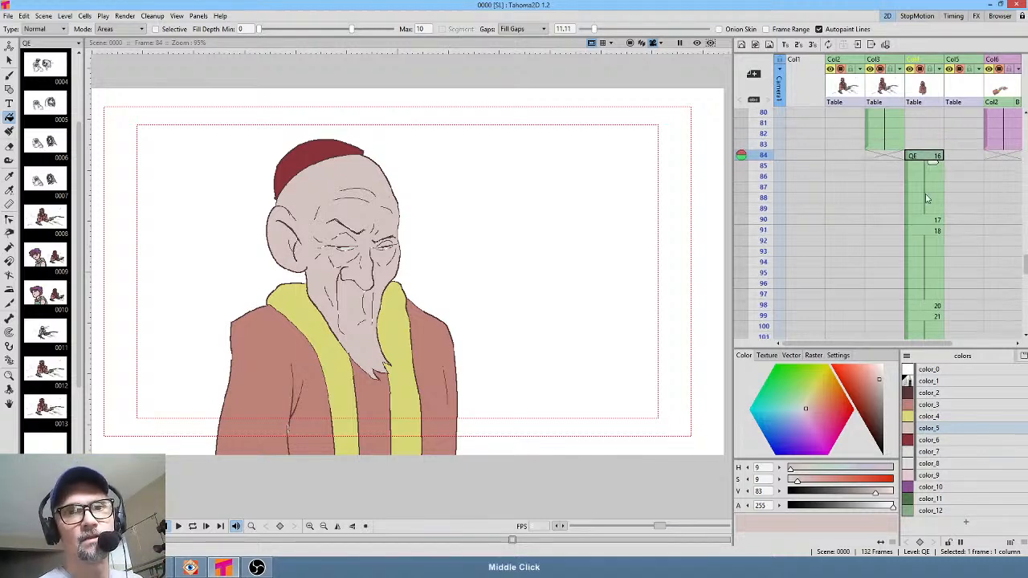
pyautogui.click(763, 153)
pyautogui.moveTo(763, 160)
pyautogui.mouseDown()
pyautogui.moveTo(765, 282)
pyautogui.moveTo(767, 261)
pyautogui.mouseUp()
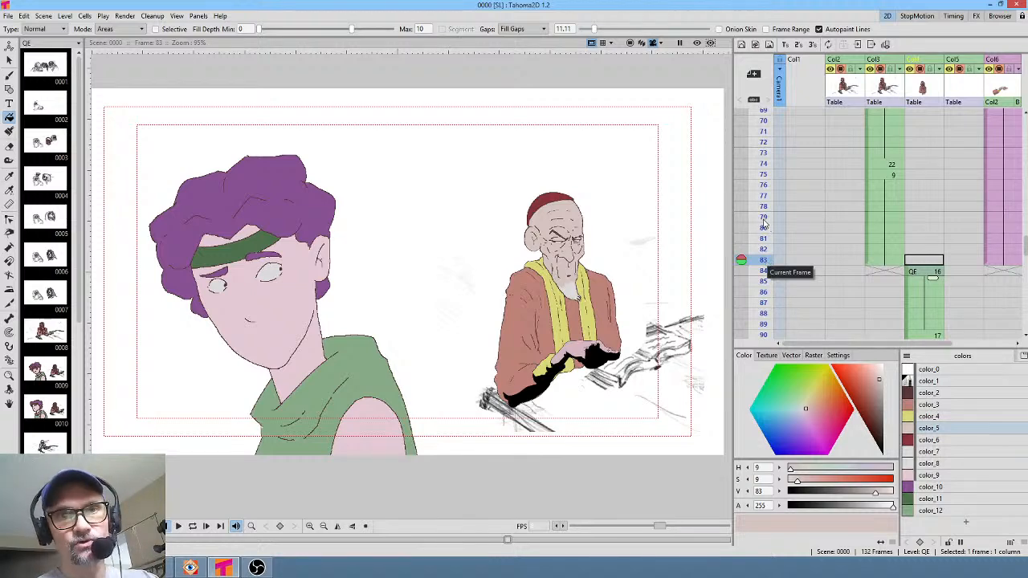
pyautogui.moveTo(764, 218)
pyautogui.mouseDown()
pyautogui.moveTo(763, 272)
pyautogui.moveTo(760, 260)
pyautogui.mouseUp()
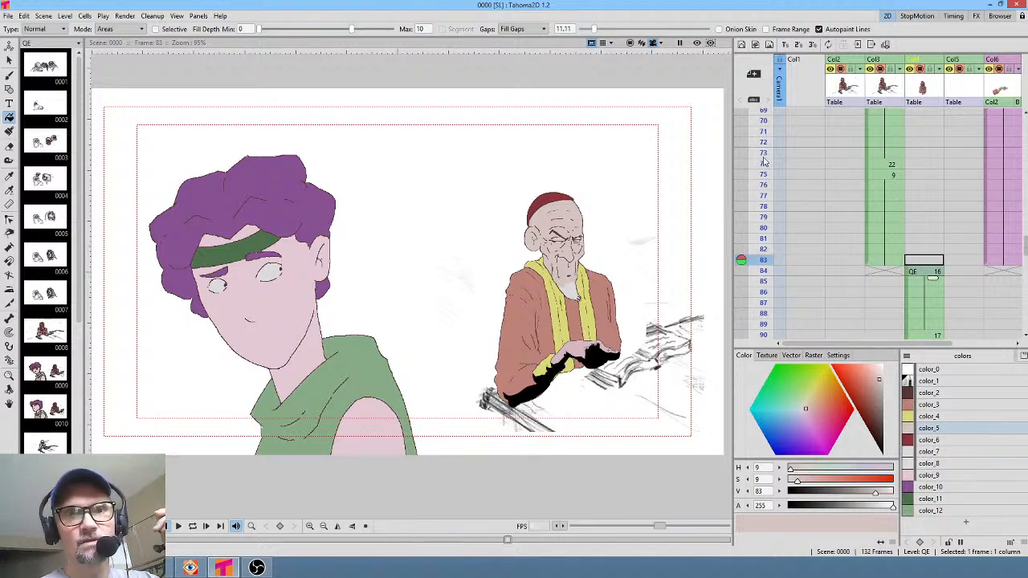
pyautogui.moveTo(763, 143); pyautogui.dragTo(755, 165)
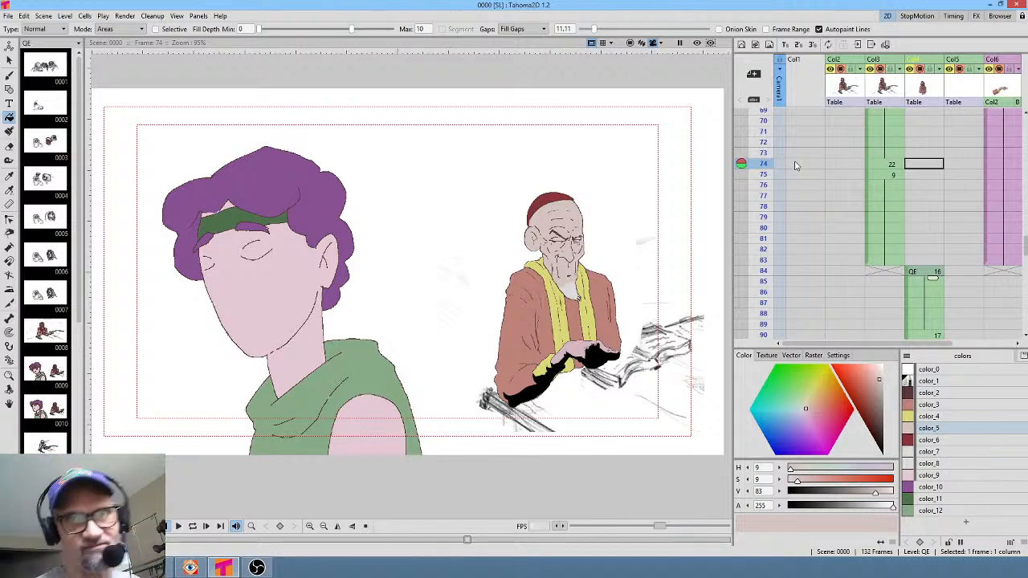
# Examine the young man's blink and head turn on Col3 by scrubbing repeatedly between frames 70 and 83
pyautogui.click(883, 132)
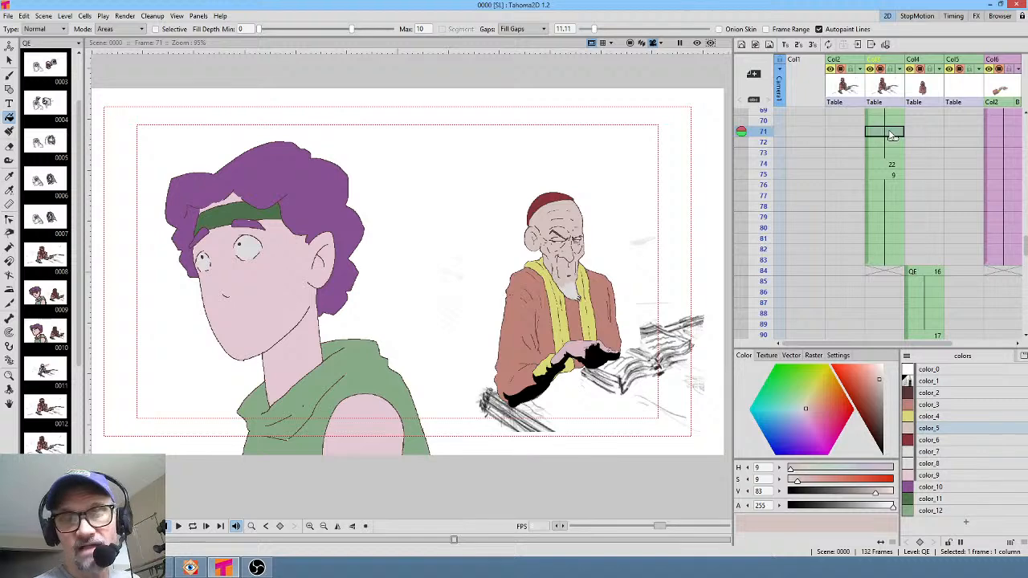
pyautogui.moveTo(765, 131); pyautogui.dragTo(763, 233)
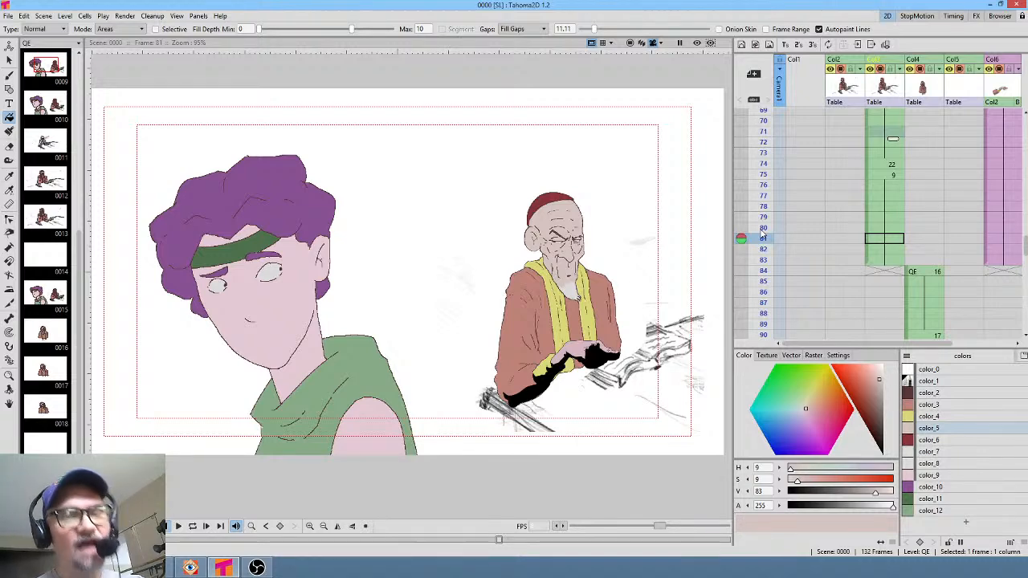
pyautogui.click(764, 142)
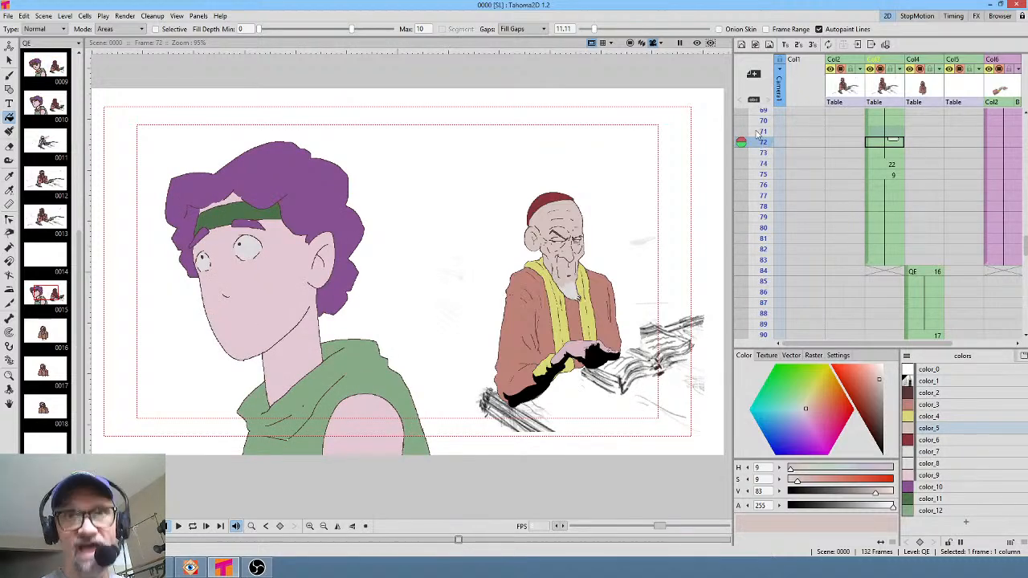
pyautogui.click(762, 131)
pyautogui.click(763, 142)
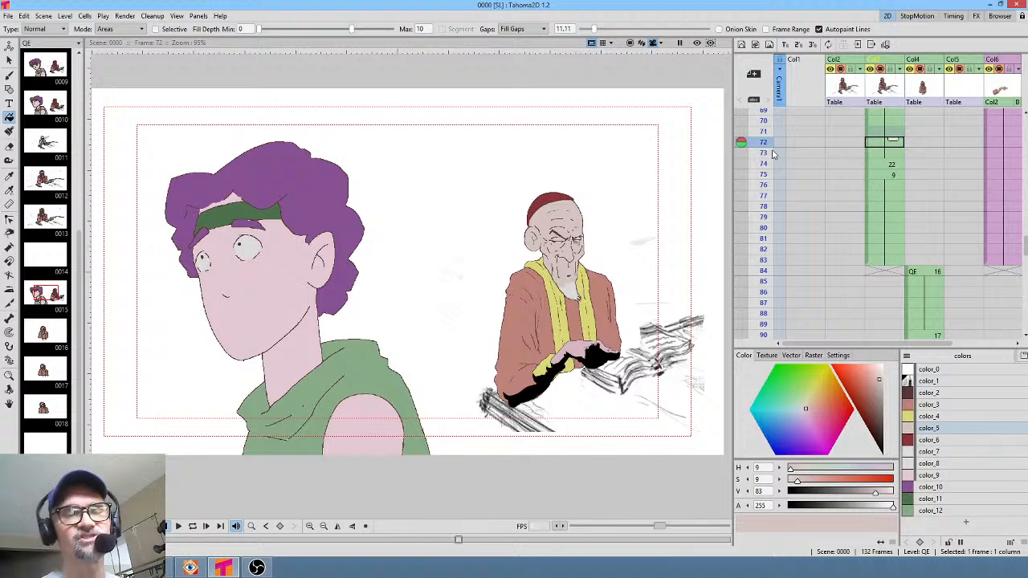
pyautogui.scroll(3, 751, 143)
pyautogui.moveTo(762, 129); pyautogui.dragTo(761, 265)
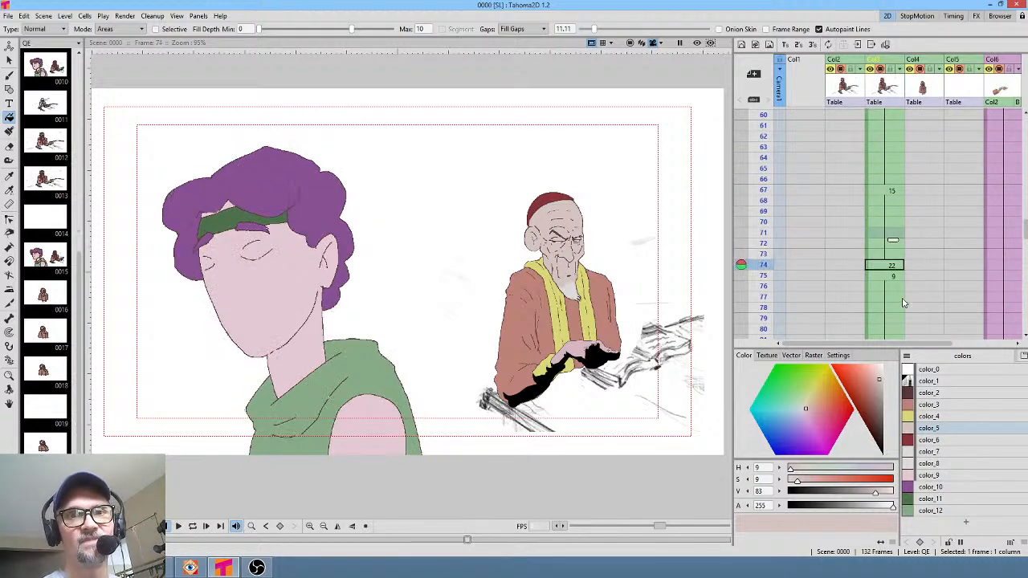
pyautogui.scroll(-3, 948, 215)
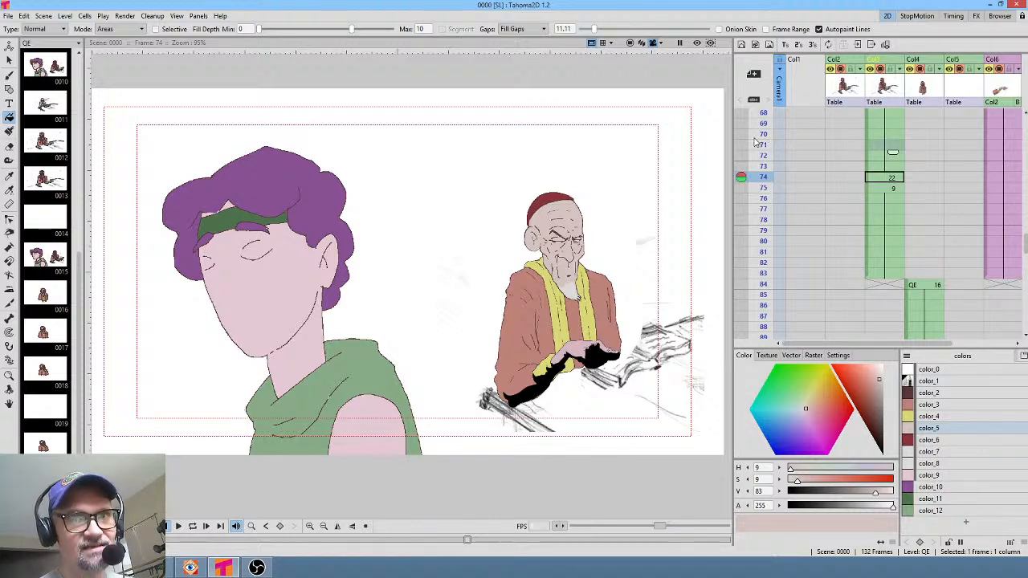
pyautogui.moveTo(756, 141)
pyautogui.mouseDown()
pyautogui.moveTo(763, 295)
pyautogui.moveTo(767, 273)
pyautogui.mouseUp()
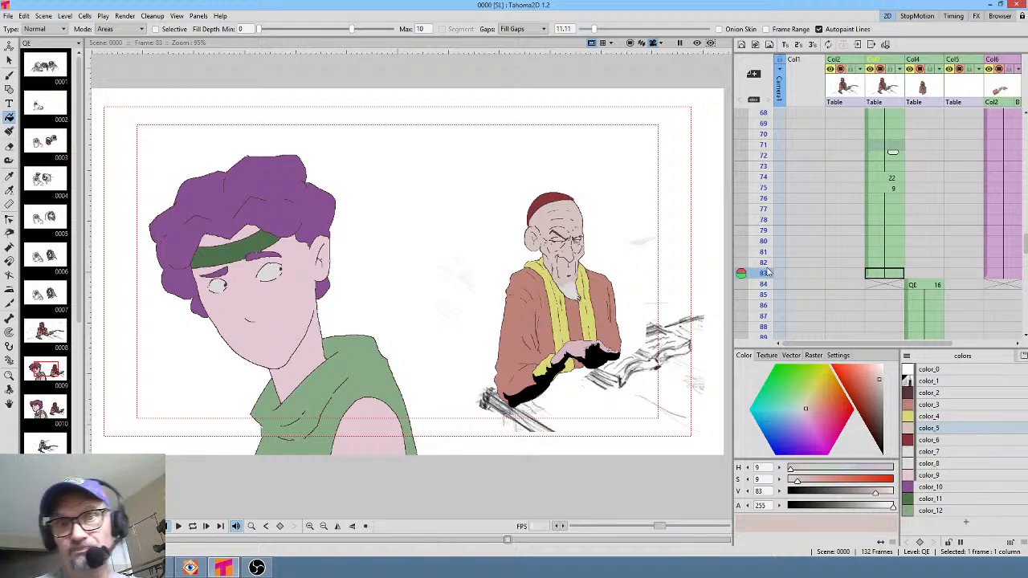
pyautogui.moveTo(764, 132); pyautogui.dragTo(762, 190)
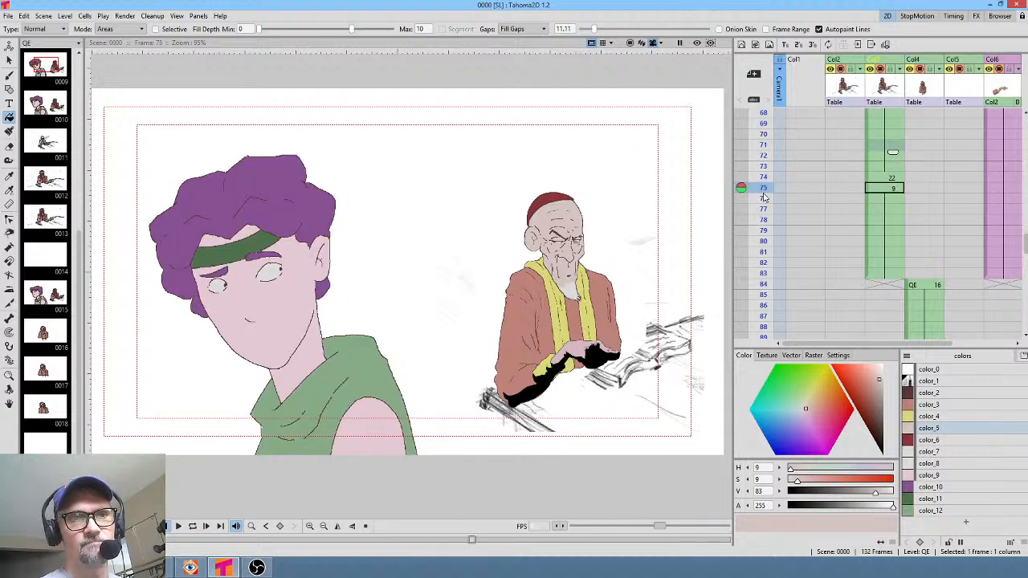
pyautogui.moveTo(762, 190)
pyautogui.mouseDown()
pyautogui.moveTo(765, 215)
pyautogui.moveTo(765, 178)
pyautogui.mouseUp()
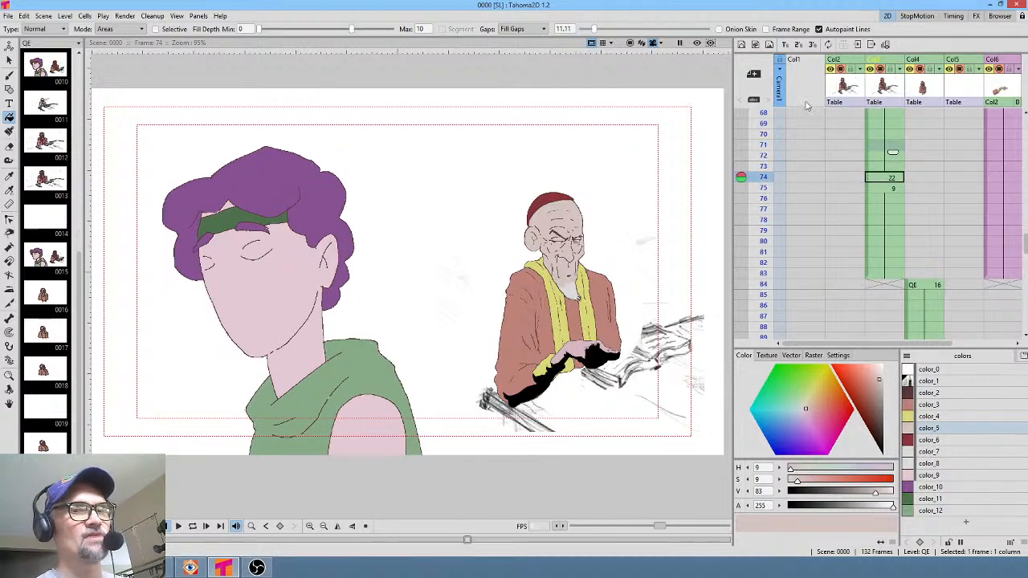
# Scrub through the earlier Col3 drawings leading to frame 67, and check the hand and book shot around frame 21
pyautogui.scroll(4, 811, 149)
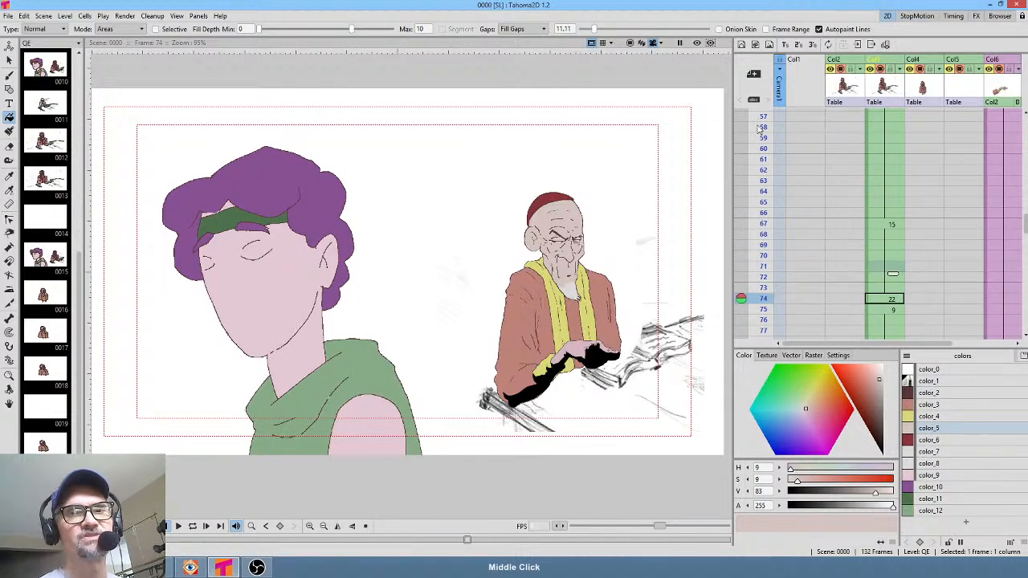
pyautogui.moveTo(760, 128); pyautogui.dragTo(766, 229)
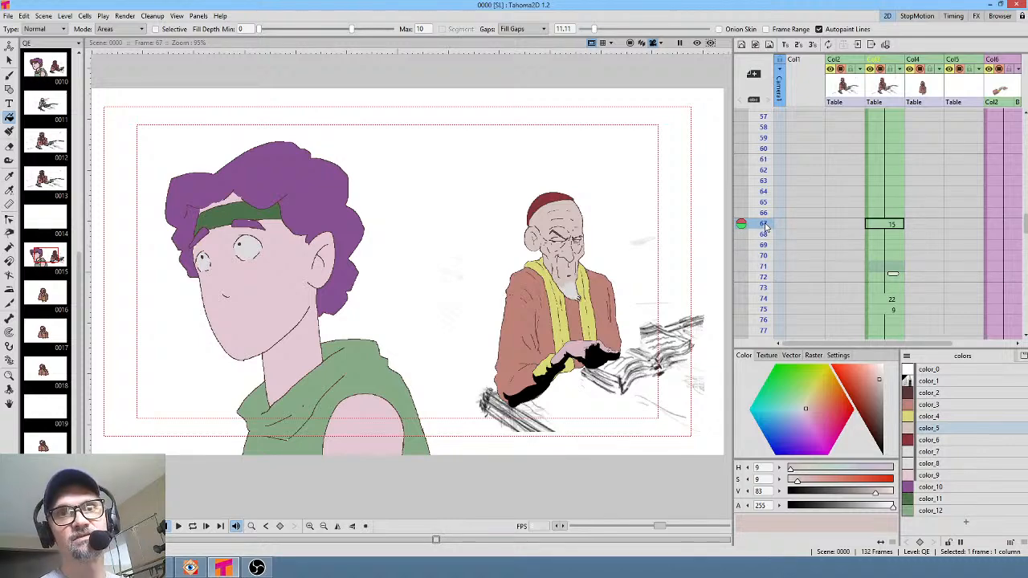
pyautogui.moveTo(767, 199)
pyautogui.mouseDown()
pyautogui.moveTo(765, 245)
pyautogui.moveTo(765, 224)
pyautogui.mouseUp()
pyautogui.middleClick(923, 154)
pyautogui.middleClick(898, 189)
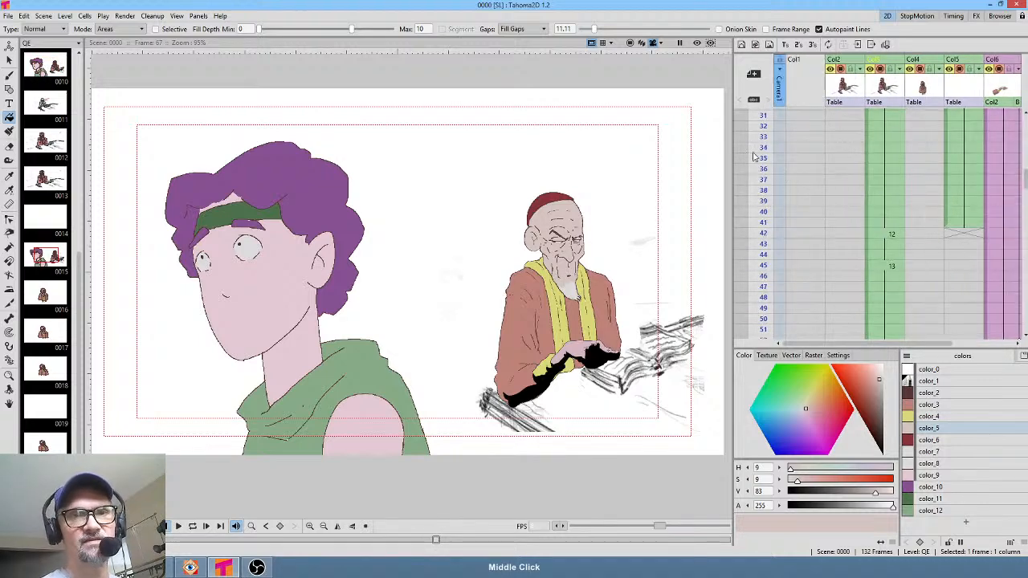
pyautogui.moveTo(765, 128); pyautogui.dragTo(757, 262)
pyautogui.middleClick(837, 189)
pyautogui.middleClick(827, 145)
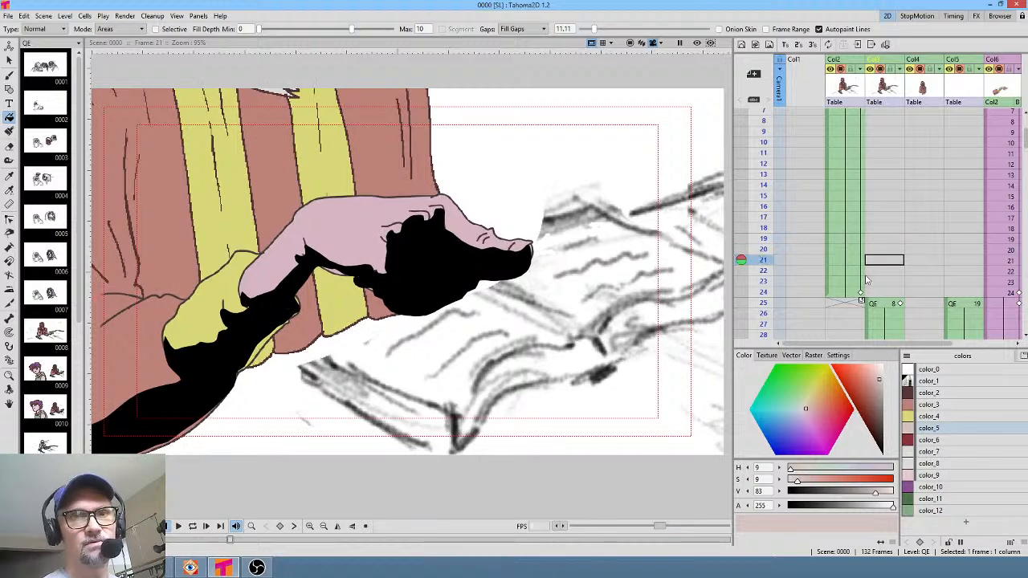
# Review frames 19 to 26 repeatedly to examine the cut from the hand close-up to the old man seated at the table
pyautogui.middleClick(866, 276)
pyautogui.moveTo(762, 134); pyautogui.dragTo(764, 183)
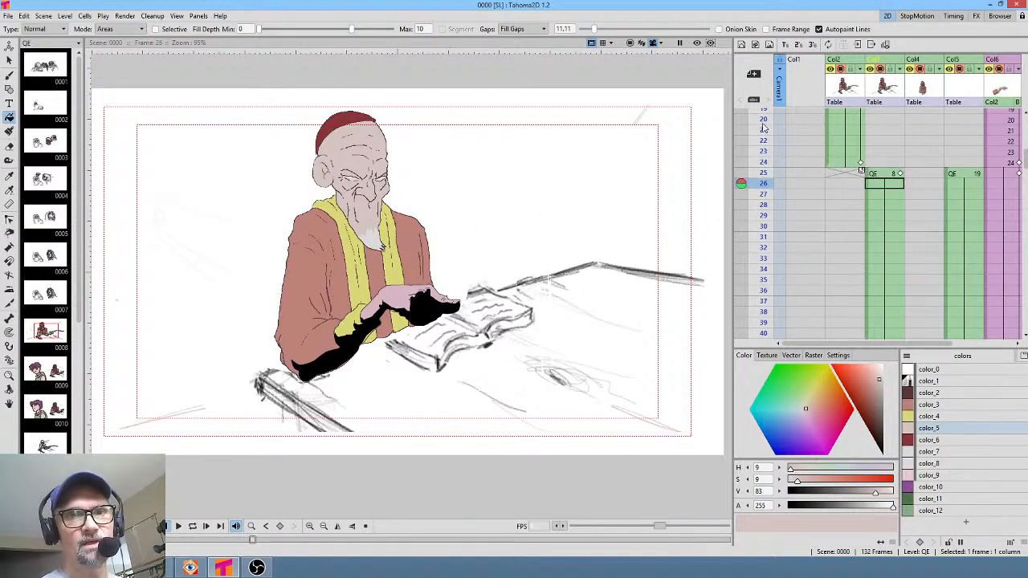
pyautogui.moveTo(765, 129); pyautogui.dragTo(764, 172)
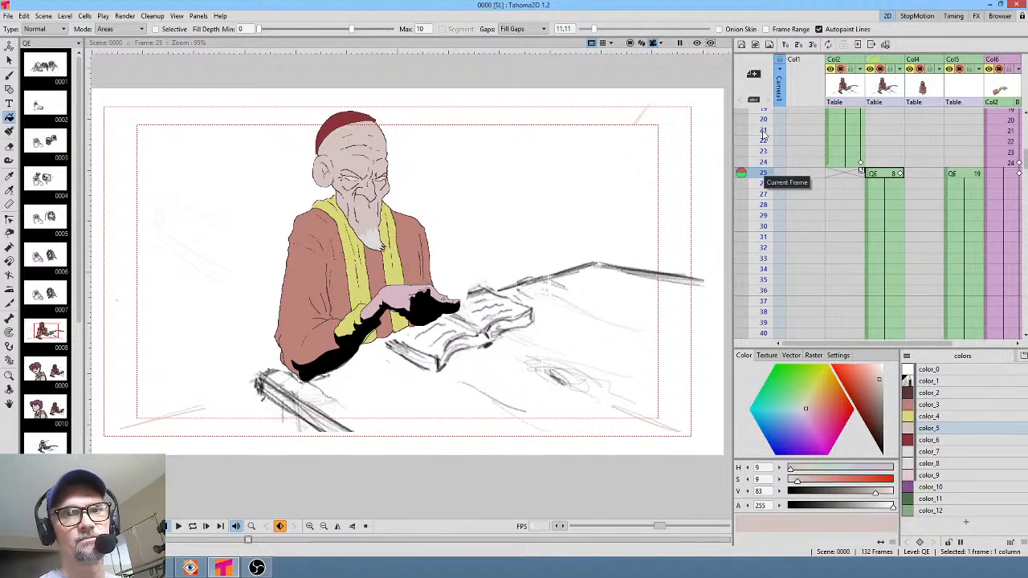
pyautogui.moveTo(763, 133); pyautogui.dragTo(763, 172)
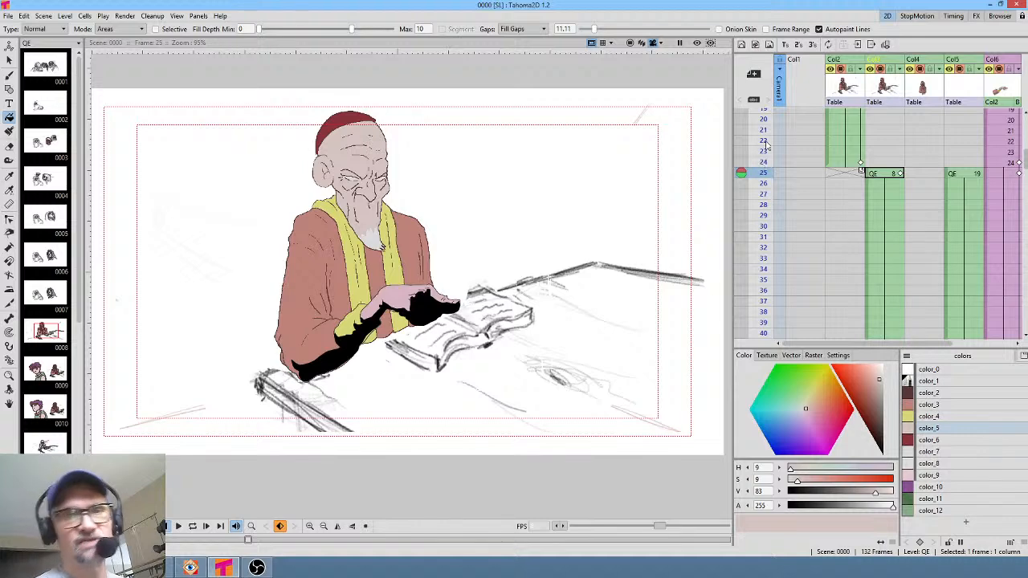
pyautogui.click(763, 150)
pyautogui.moveTo(850, 227); pyautogui.dragTo(864, 279)
pyautogui.moveTo(533, 237)
pyautogui.mouseDown()
pyautogui.moveTo(558, 284)
pyautogui.moveTo(548, 240)
pyautogui.mouseUp()
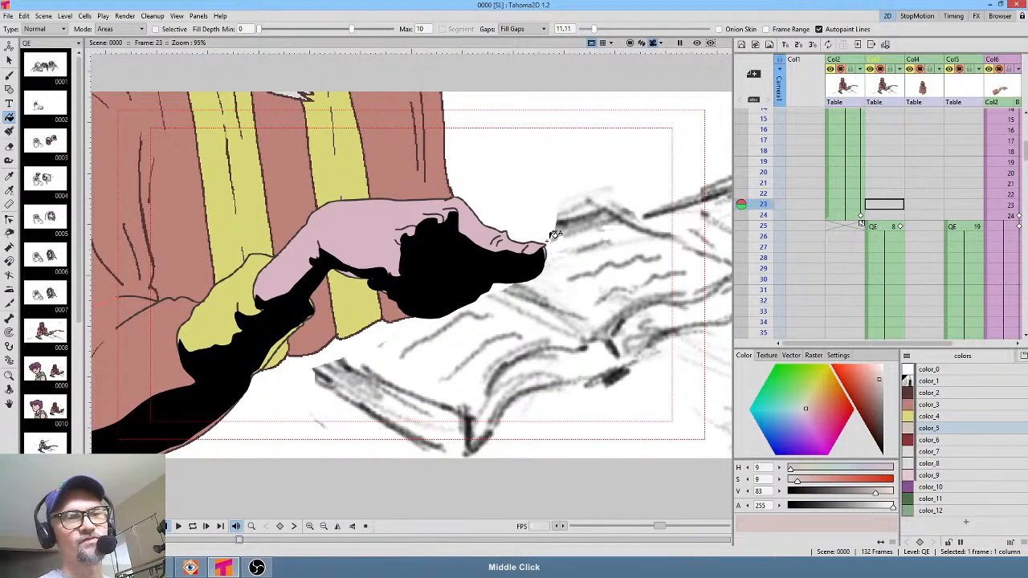
pyautogui.scroll(-1, 503, 230)
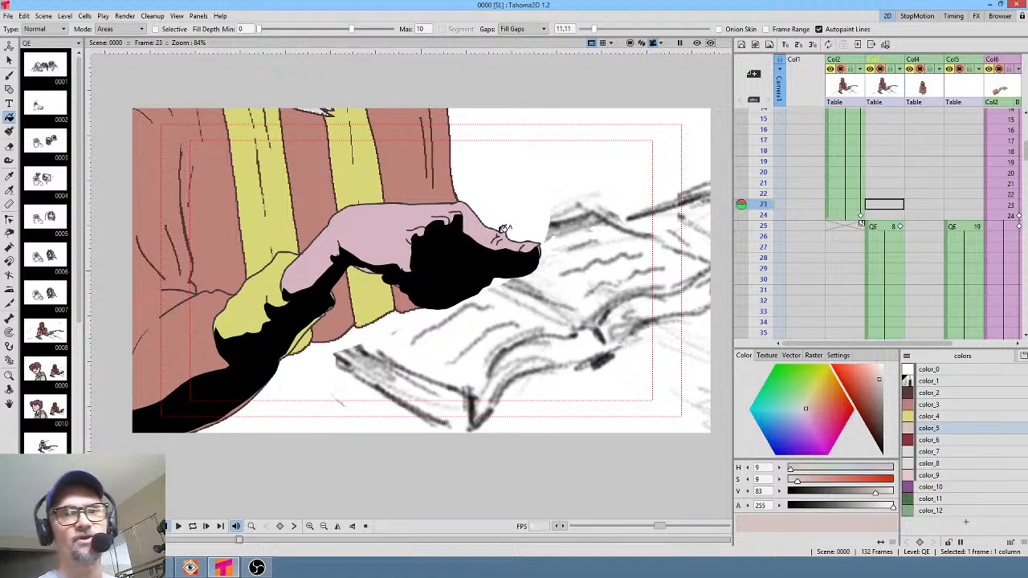
pyautogui.click(763, 162)
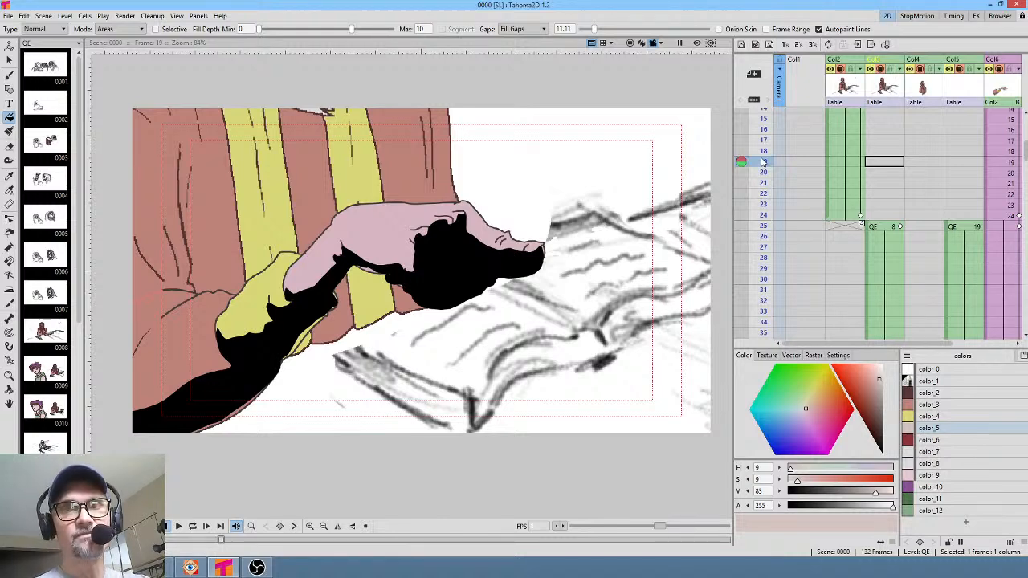
pyautogui.moveTo(763, 161); pyautogui.dragTo(762, 204)
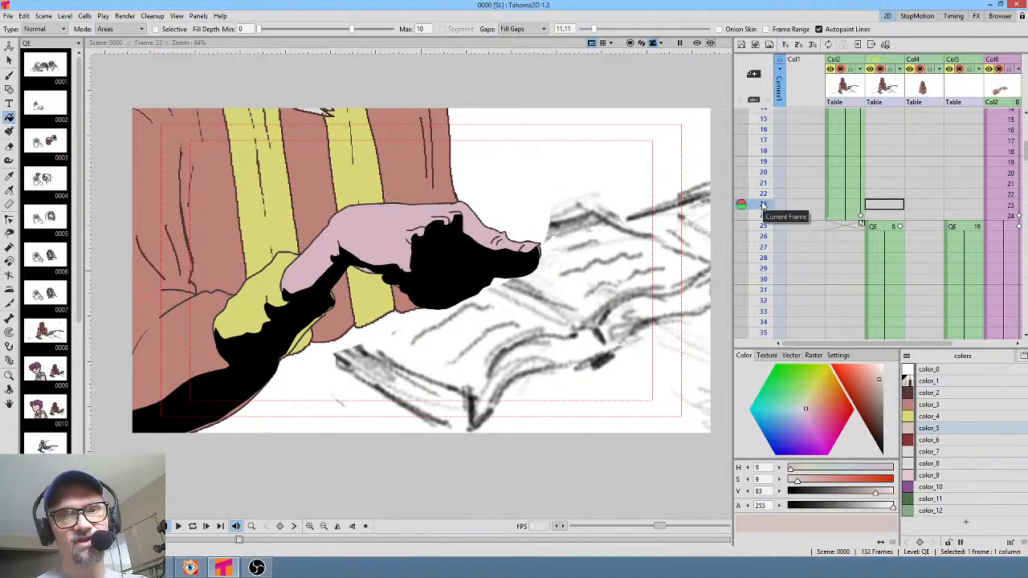
pyautogui.click(763, 225)
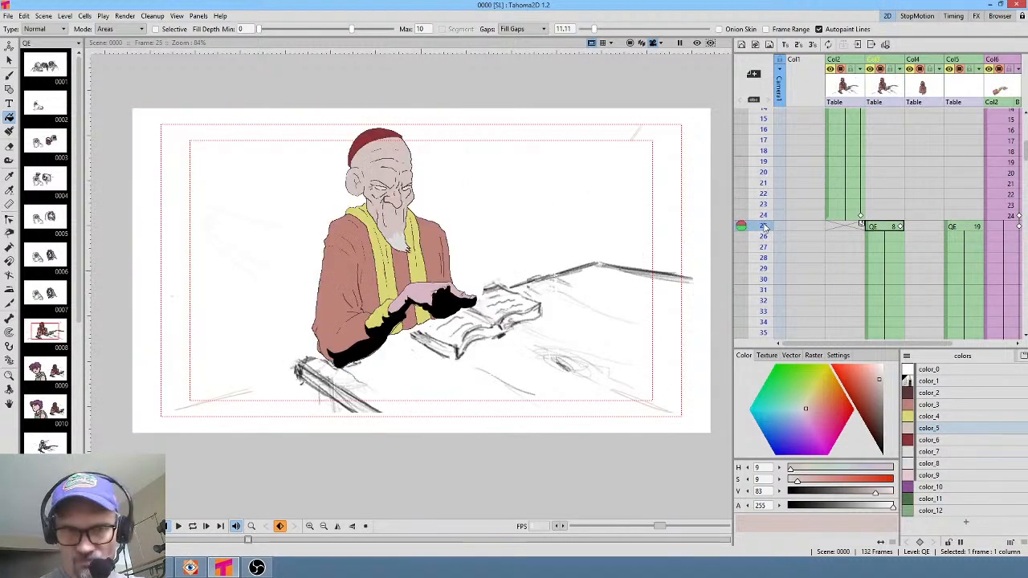
pyautogui.middleClick(885, 264)
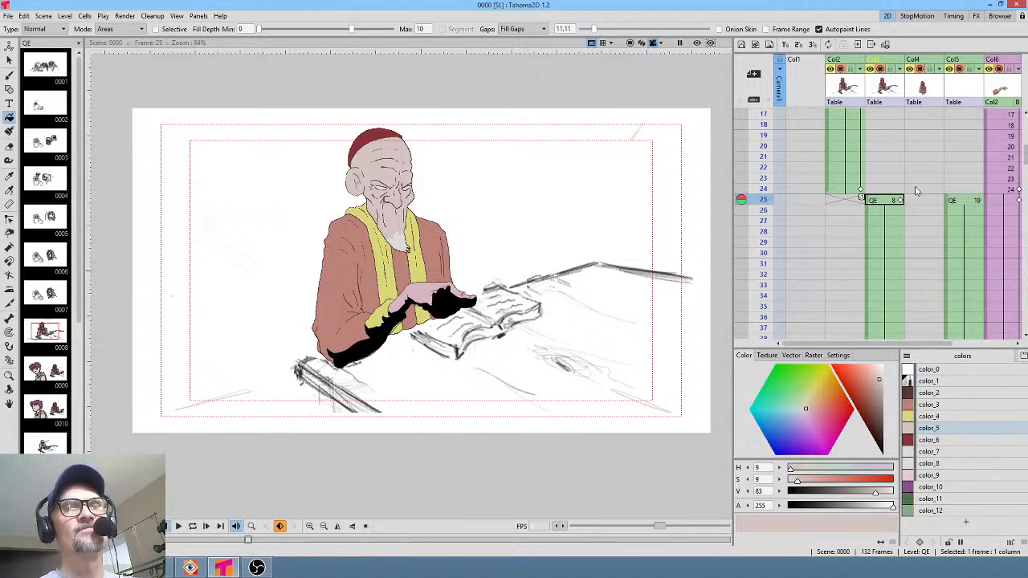
pyautogui.click(763, 157)
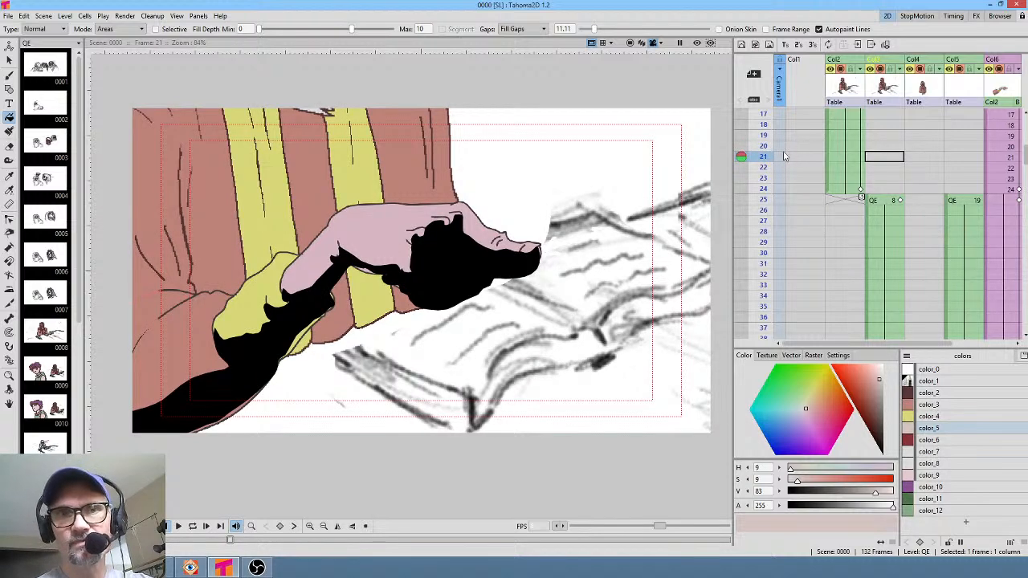
pyautogui.moveTo(831, 150); pyautogui.dragTo(826, 187)
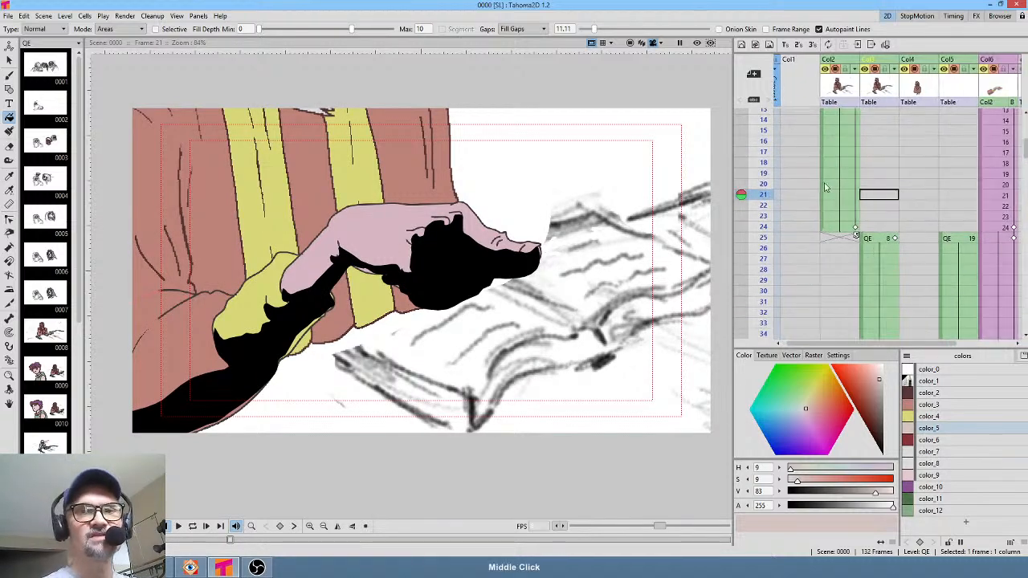
pyautogui.click(763, 217)
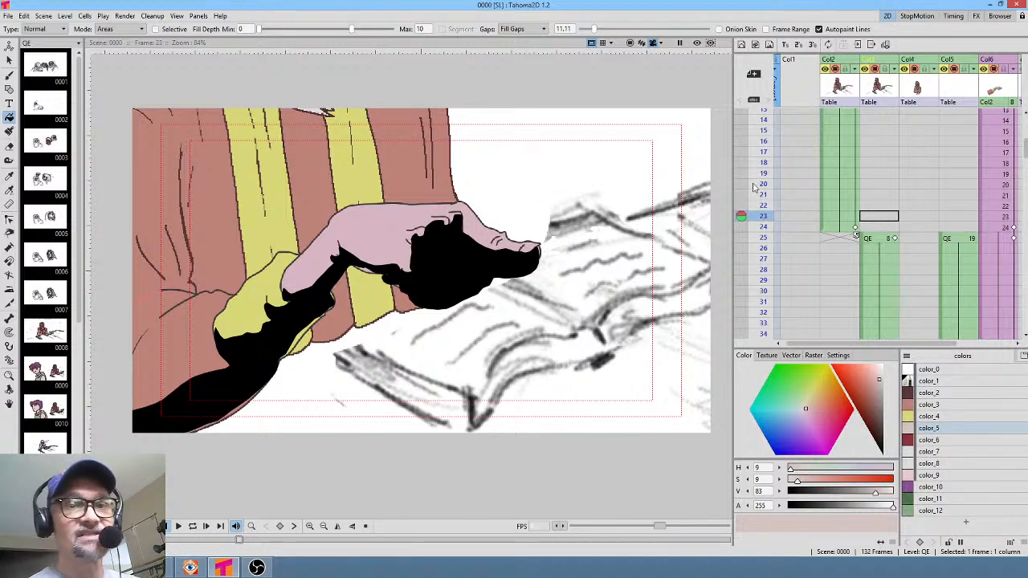
pyautogui.moveTo(765, 188); pyautogui.dragTo(763, 238)
pyautogui.scroll(-2, 901, 302)
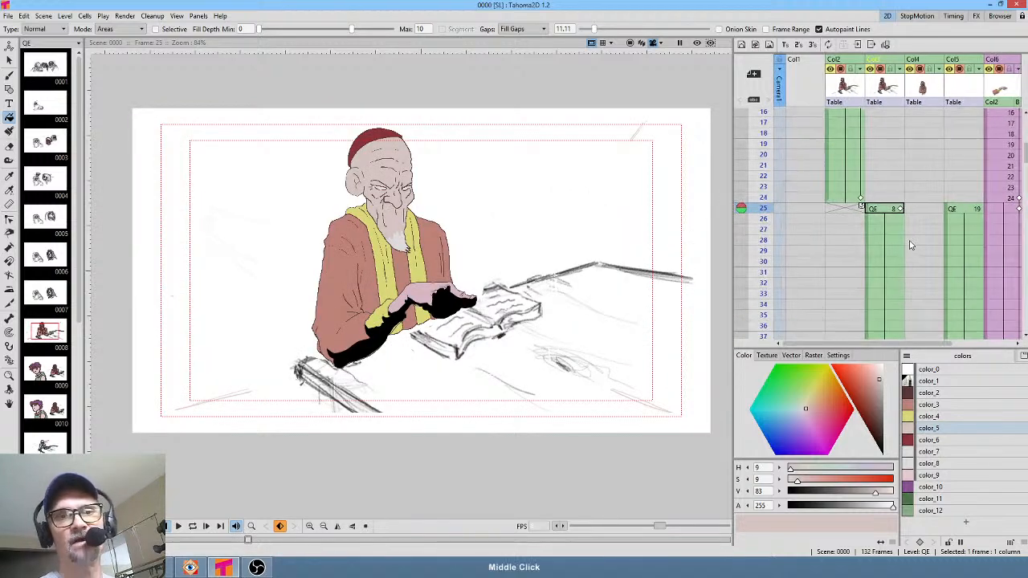
pyautogui.click(764, 205)
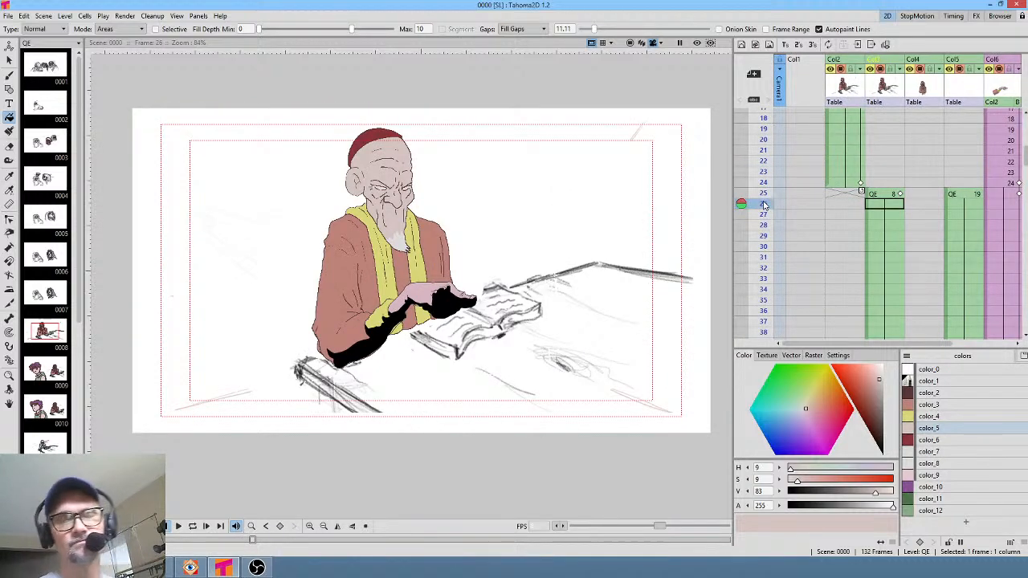
pyautogui.moveTo(764, 201)
pyautogui.mouseDown()
pyautogui.moveTo(764, 163)
pyautogui.moveTo(764, 182)
pyautogui.mouseUp()
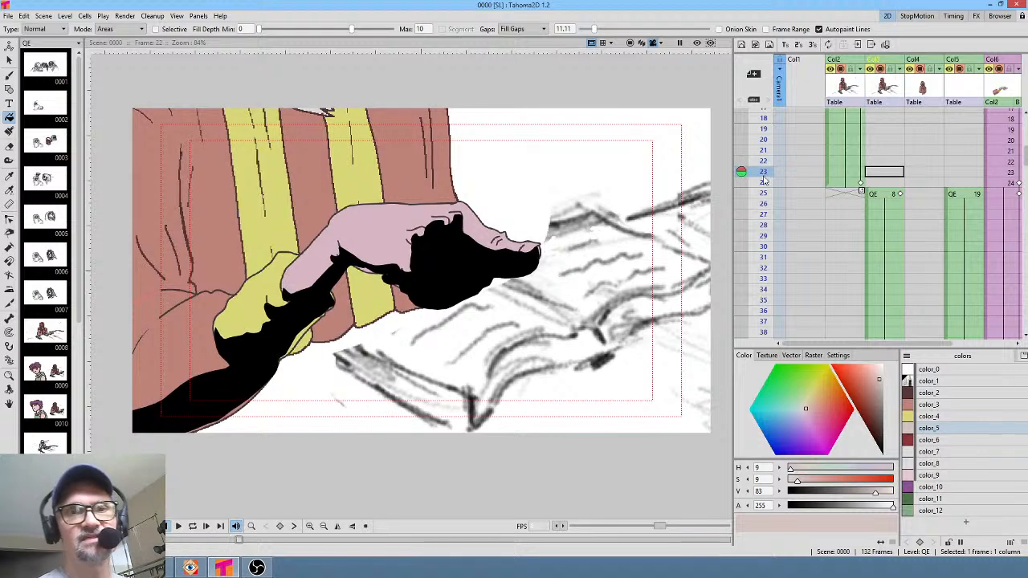
pyautogui.click(763, 167)
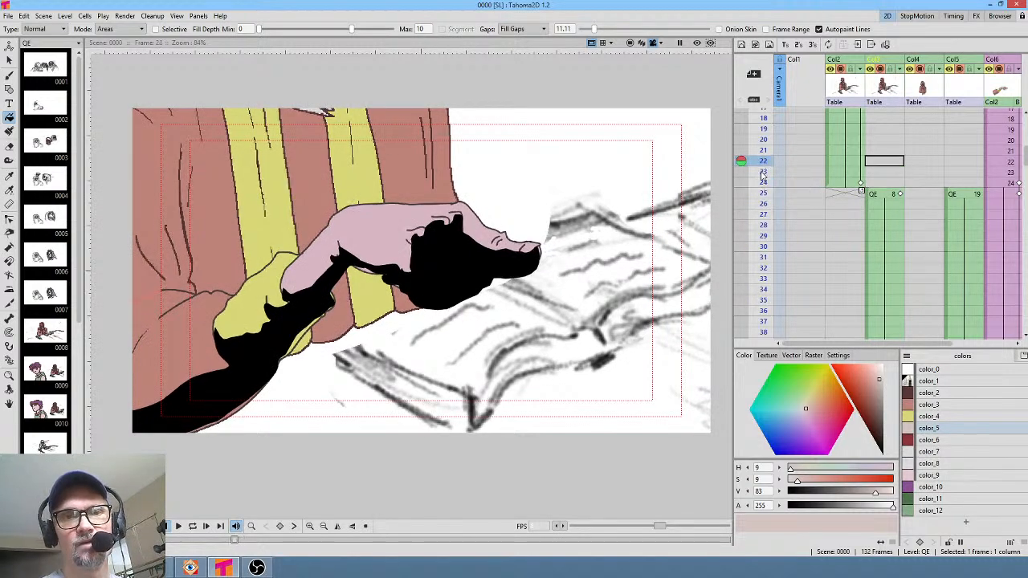
pyautogui.click(763, 193)
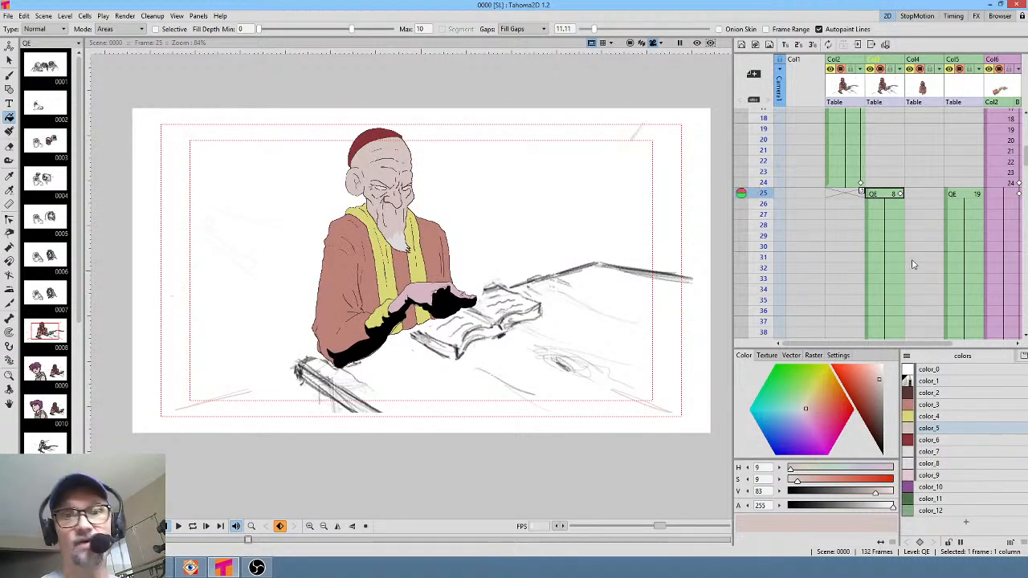
# Review the seated old man's shot from frame 25 to frame 48 to examine his changes of expression
pyautogui.moveTo(912, 264); pyautogui.dragTo(877, 175)
pyautogui.moveTo(769, 136)
pyautogui.mouseDown()
pyautogui.moveTo(764, 313)
pyautogui.moveTo(764, 279)
pyautogui.mouseUp()
pyautogui.moveTo(954, 283); pyautogui.dragTo(948, 194)
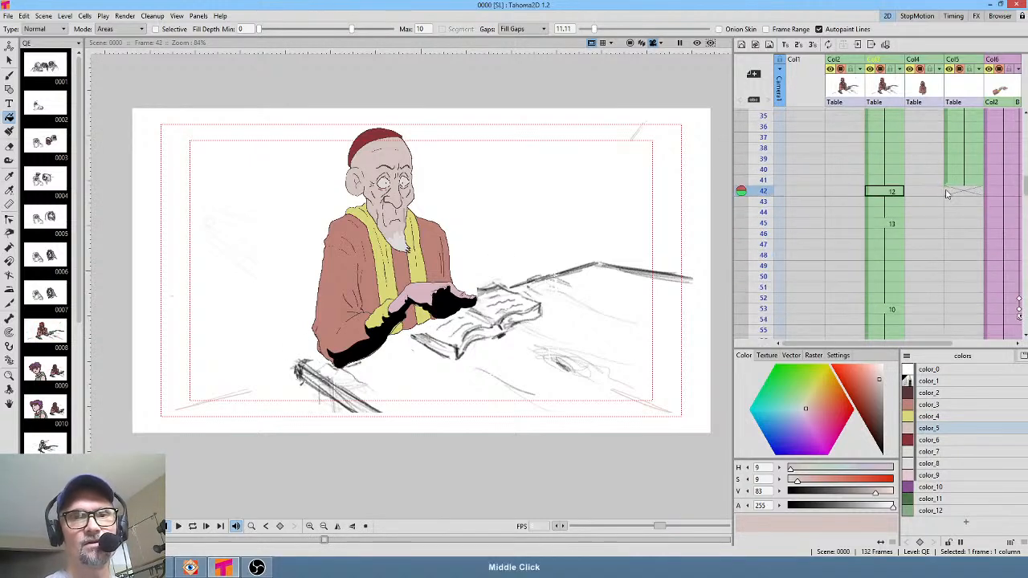
pyautogui.click(767, 163)
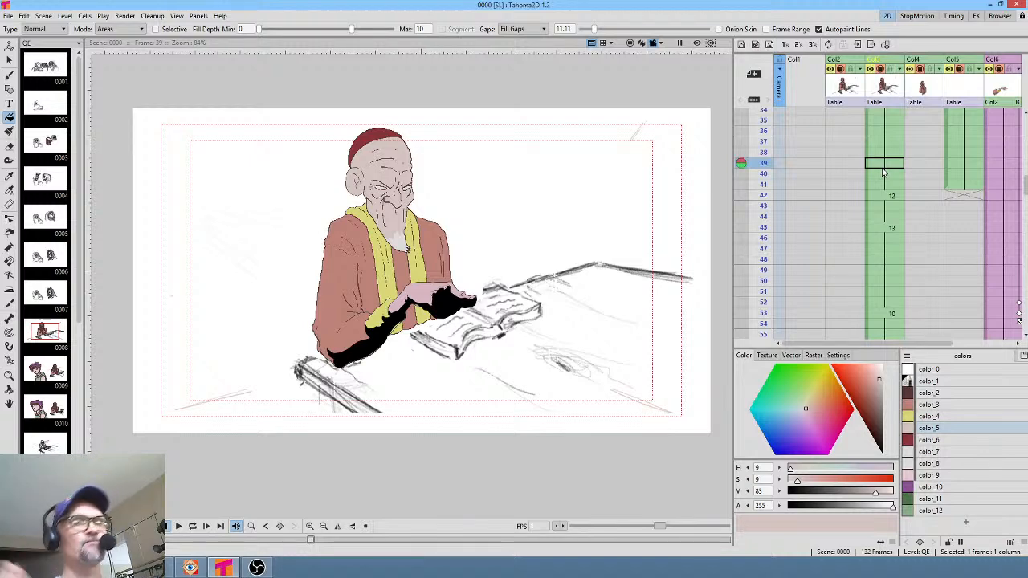
pyautogui.moveTo(767, 184); pyautogui.dragTo(763, 257)
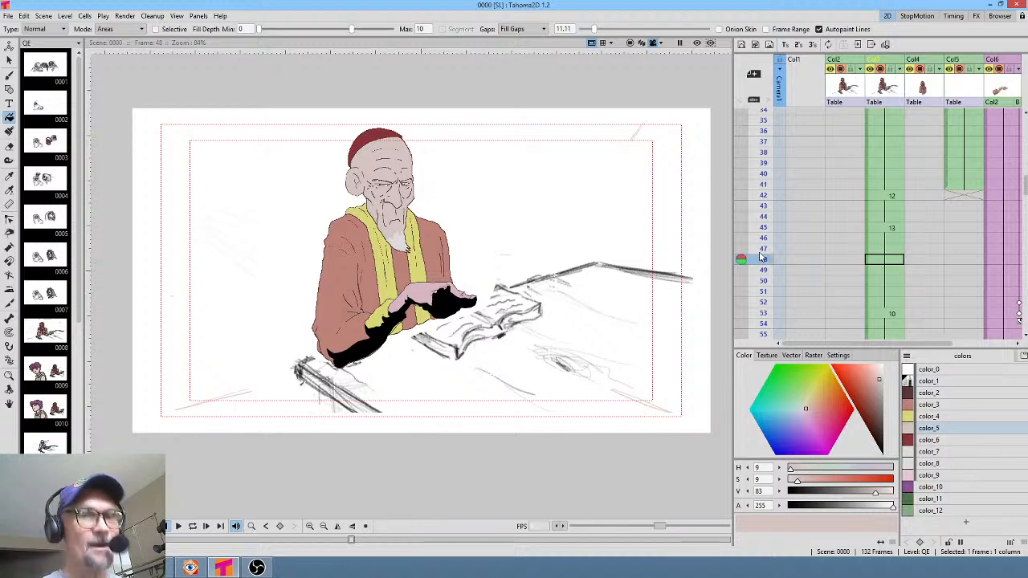
# Compare the frames around frame 53 to examine the cut from the seated old man to the shot with the purple-haired character
pyautogui.moveTo(912, 306); pyautogui.dragTo(913, 171)
pyautogui.moveTo(763, 154); pyautogui.dragTo(762, 213)
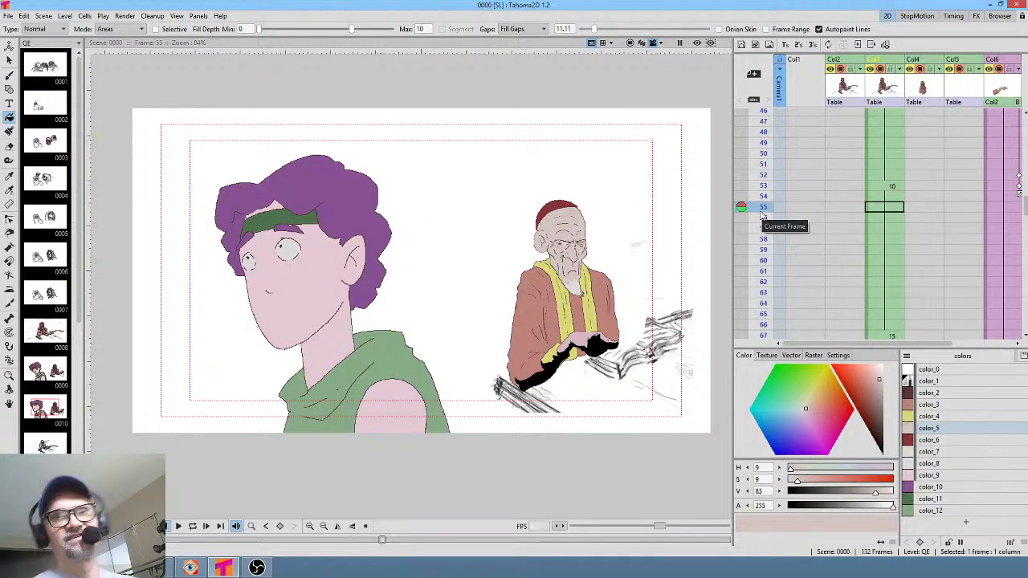
pyautogui.click(763, 164)
pyautogui.moveTo(764, 178)
pyautogui.mouseDown()
pyautogui.moveTo(765, 198)
pyautogui.moveTo(764, 176)
pyautogui.mouseUp()
pyautogui.moveTo(917, 177); pyautogui.dragTo(918, 221)
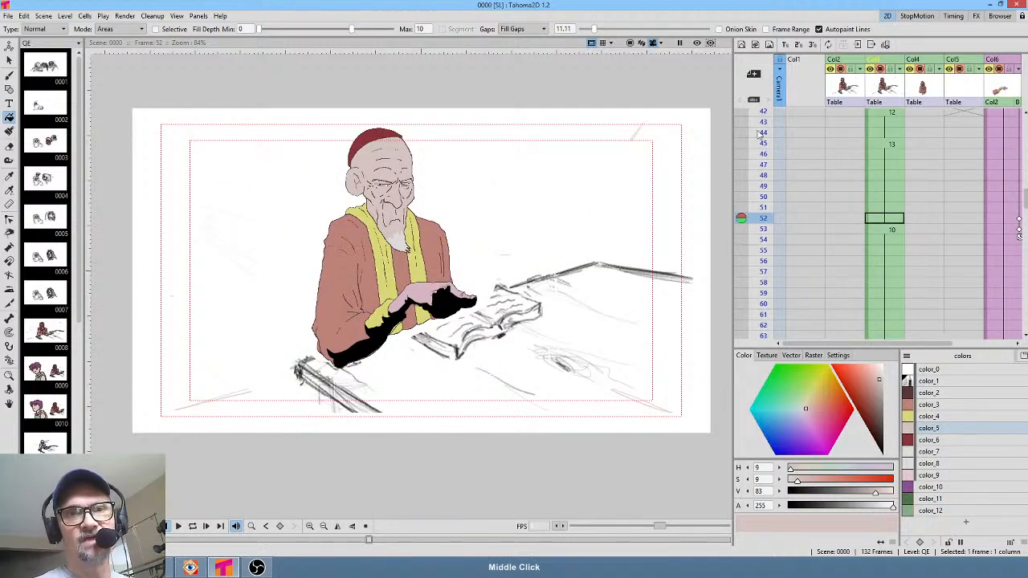
pyautogui.moveTo(838, 191); pyautogui.dragTo(845, 261)
pyautogui.moveTo(762, 138); pyautogui.dragTo(767, 249)
pyautogui.moveTo(926, 289); pyautogui.dragTo(927, 182)
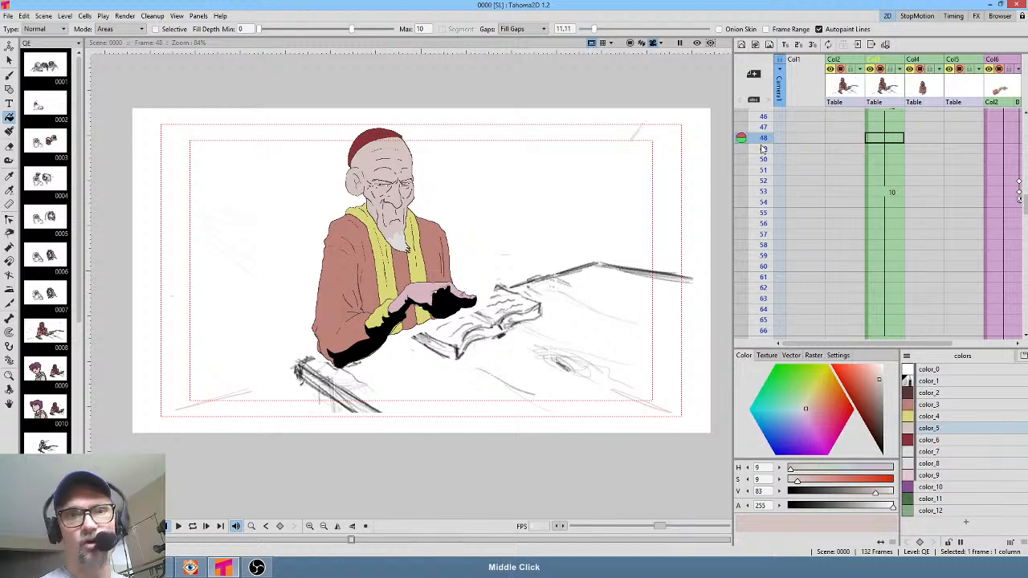
pyautogui.moveTo(764, 148); pyautogui.dragTo(765, 223)
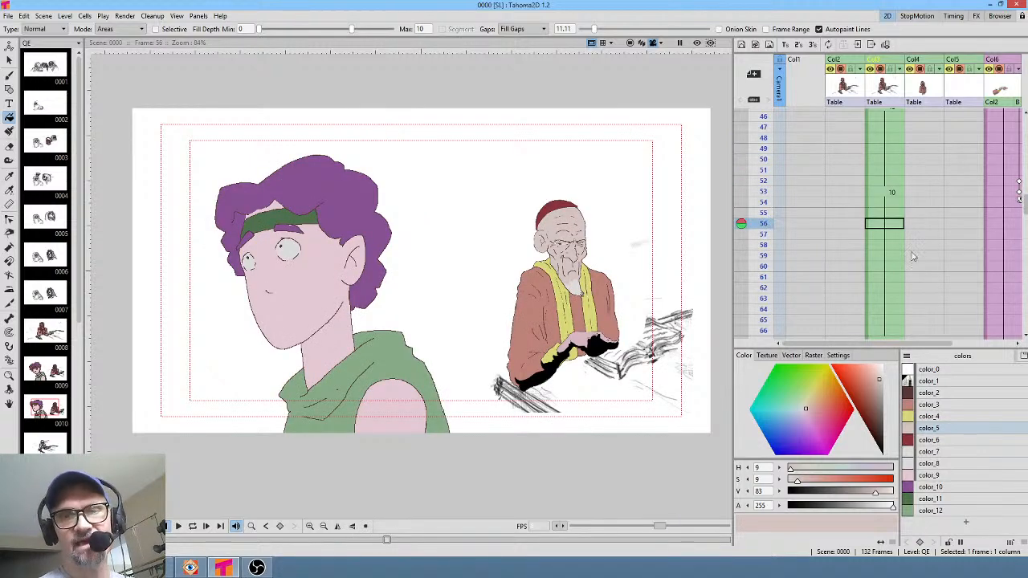
# Review frames 64 to 76 of the two-character shot to examine the purple-haired character's head turn
pyautogui.moveTo(916, 299); pyautogui.dragTo(928, 131)
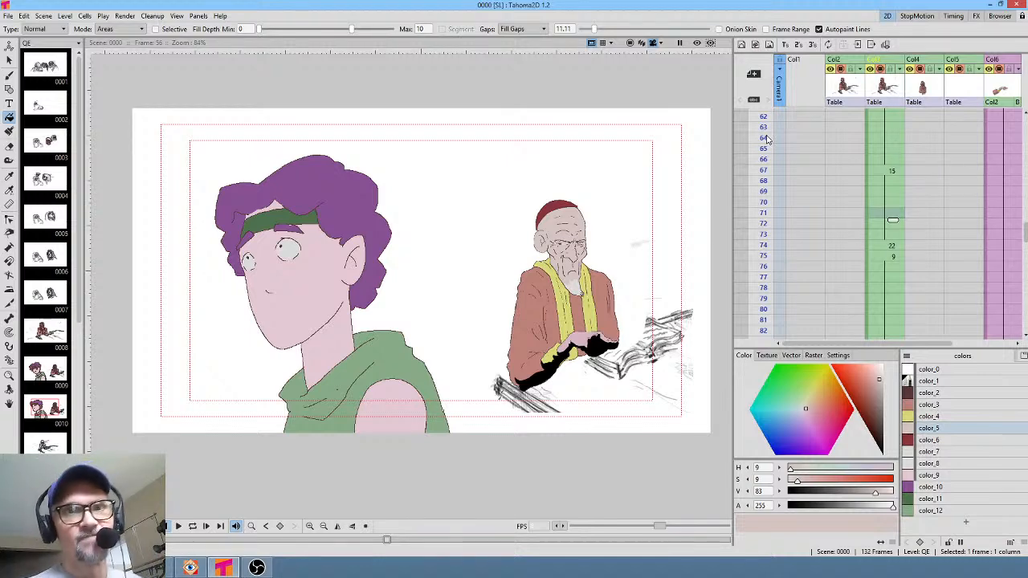
pyautogui.moveTo(763, 137); pyautogui.dragTo(757, 227)
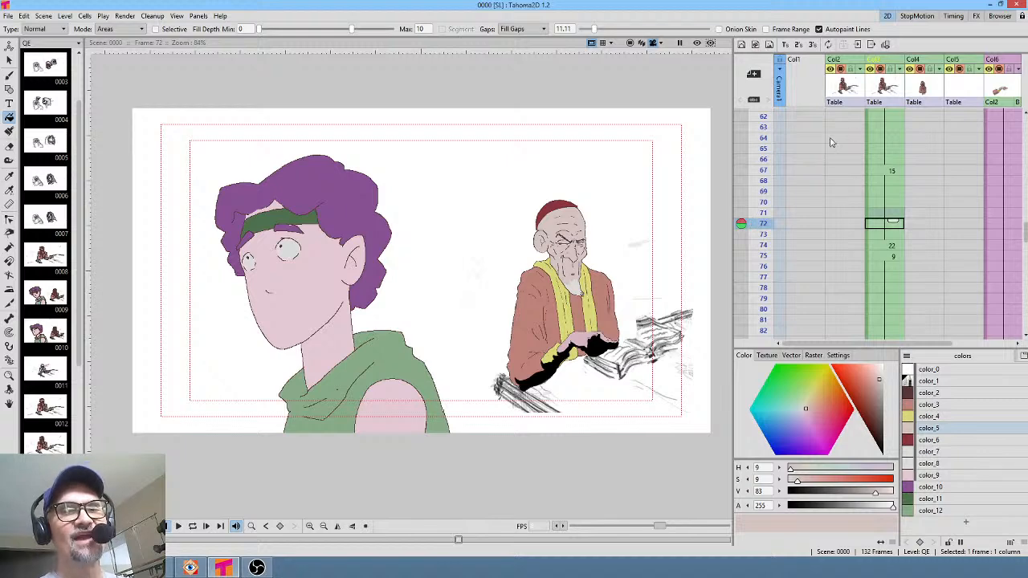
pyautogui.click(765, 148)
pyautogui.moveTo(767, 170); pyautogui.dragTo(763, 267)
pyautogui.scroll(-5, 764, 267)
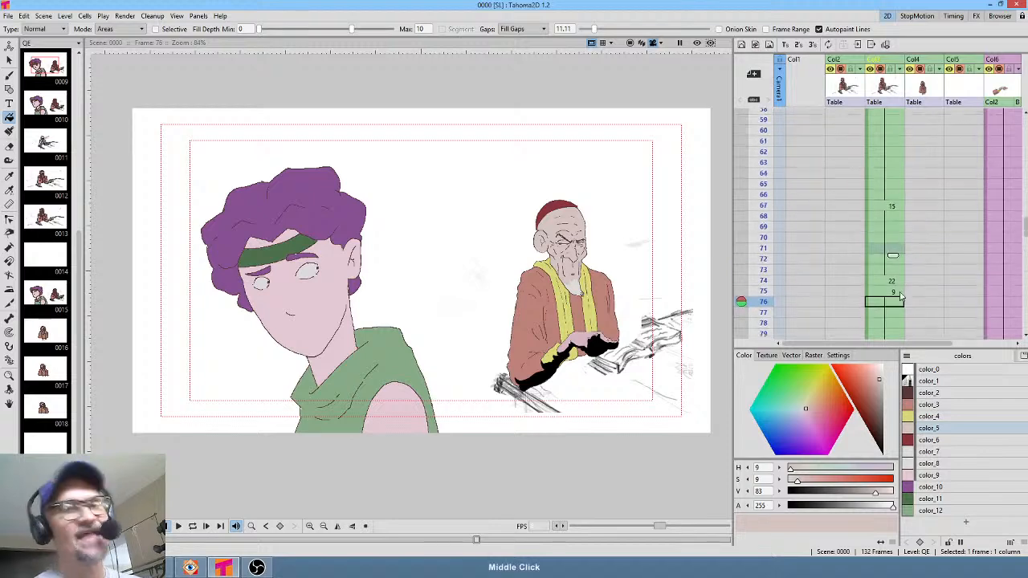
# Compare the frames around frame 84 to examine the cut from the two-character shot to the old man's close-up
pyautogui.moveTo(764, 136); pyautogui.dragTo(763, 195)
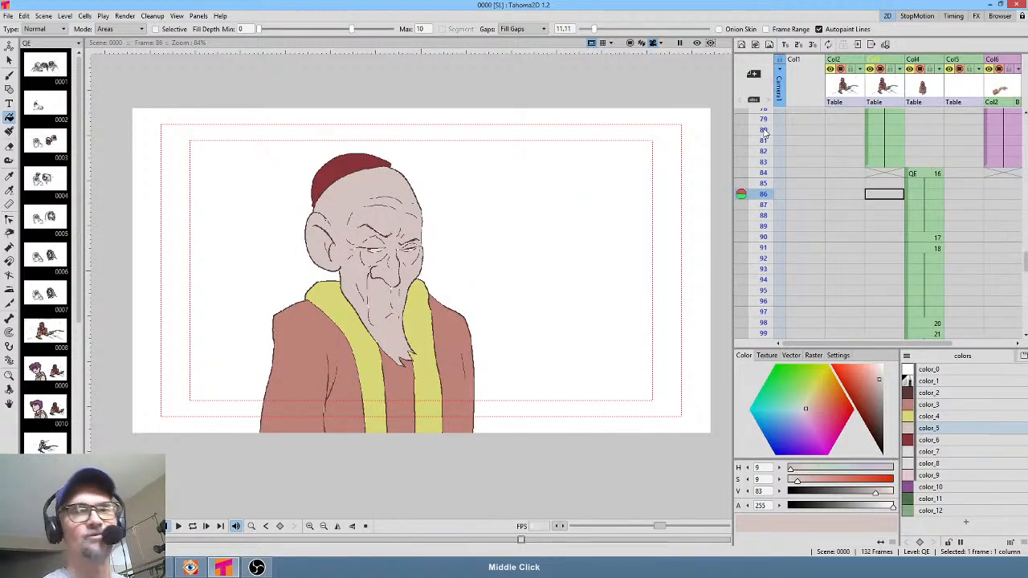
pyautogui.moveTo(763, 135); pyautogui.dragTo(763, 171)
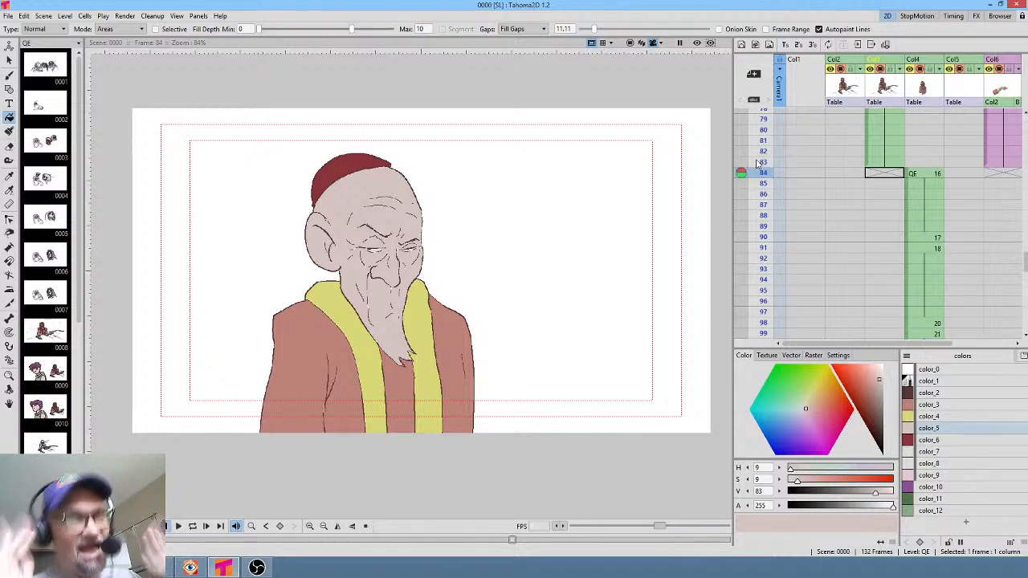
pyautogui.moveTo(901, 202); pyautogui.dragTo(898, 254)
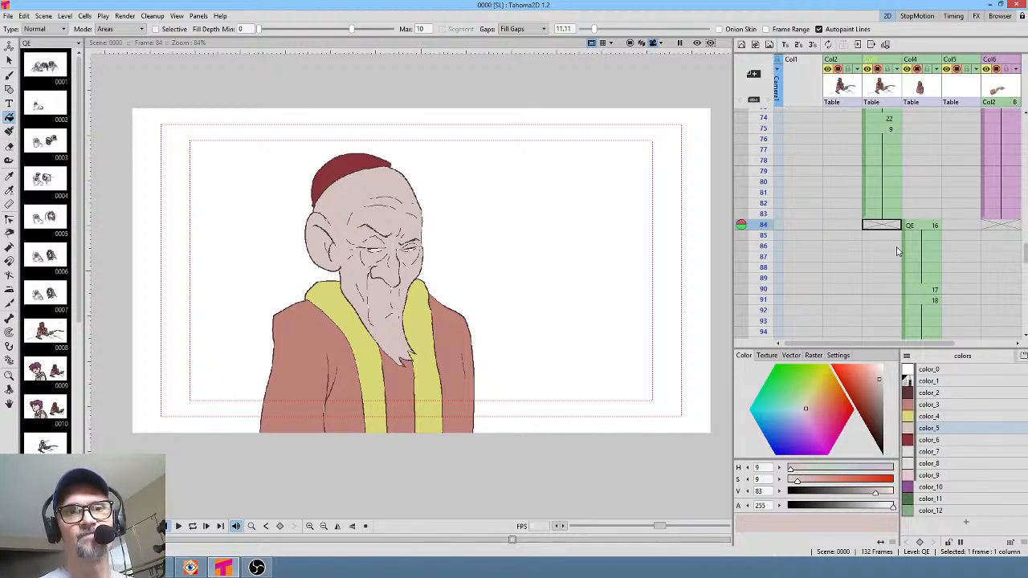
pyautogui.click(763, 181)
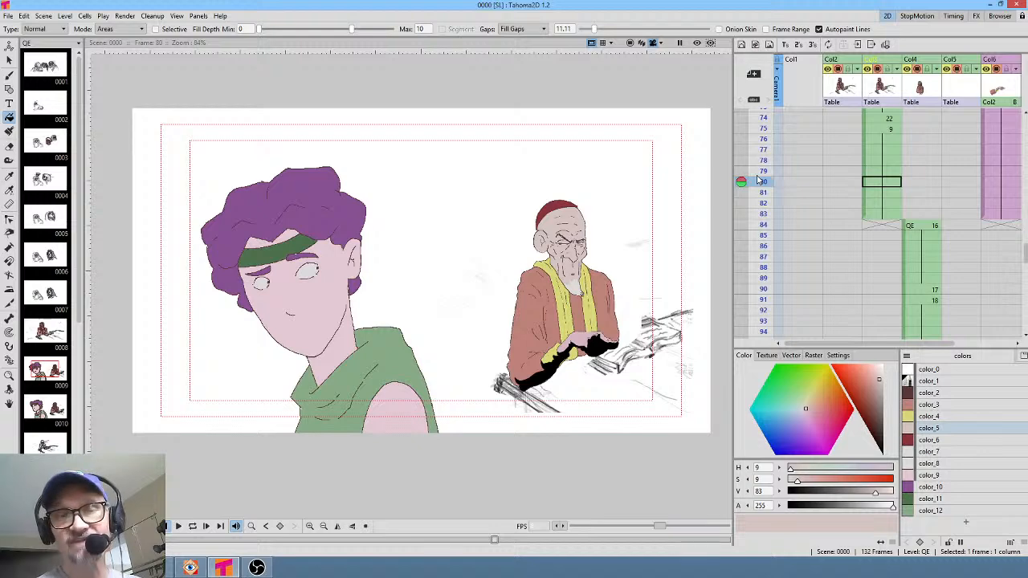
pyautogui.middleClick(851, 177)
pyautogui.moveTo(760, 151); pyautogui.dragTo(760, 234)
pyautogui.middleClick(934, 264)
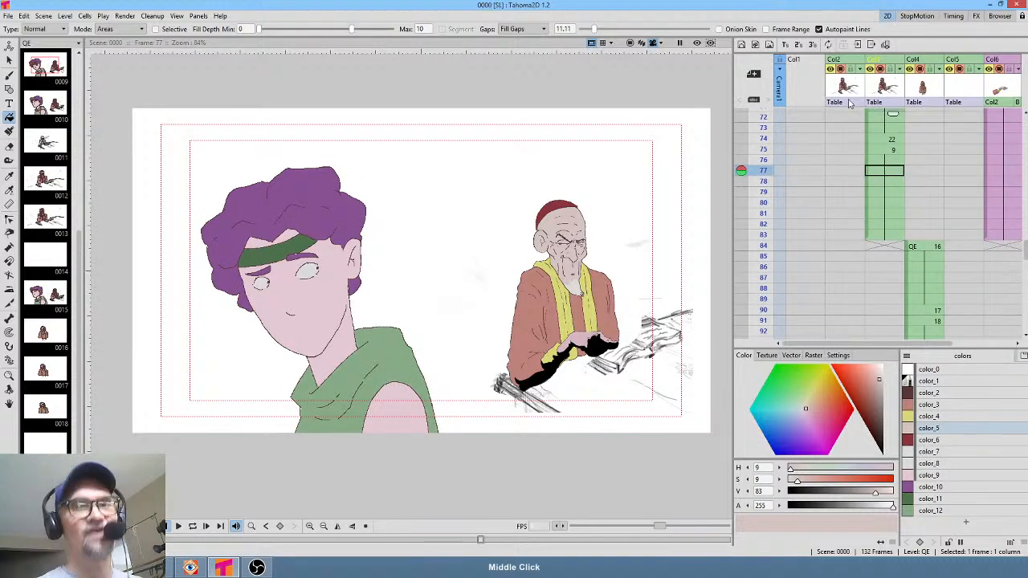
pyautogui.moveTo(763, 139); pyautogui.dragTo(764, 179)
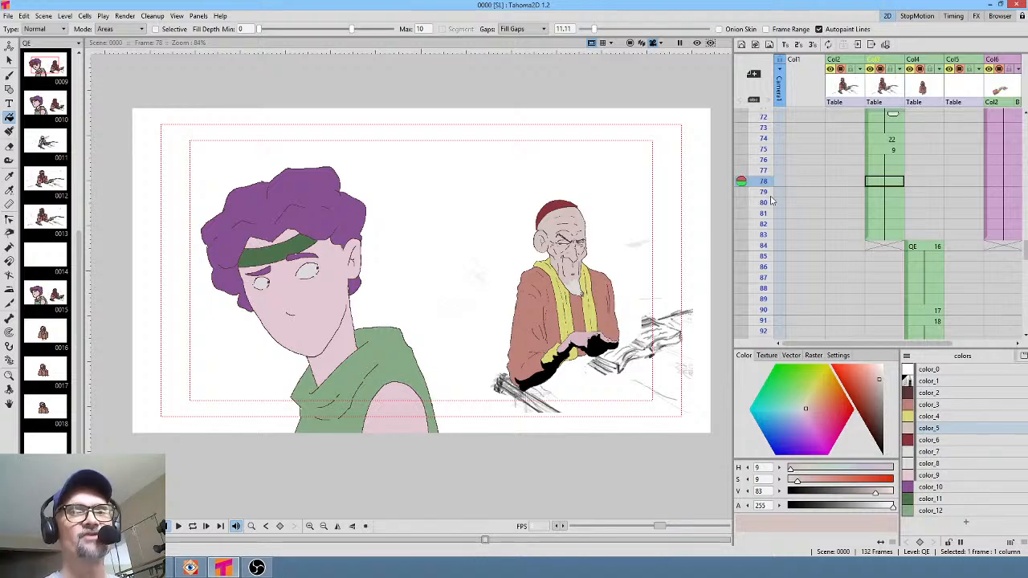
pyautogui.moveTo(762, 202); pyautogui.dragTo(766, 245)
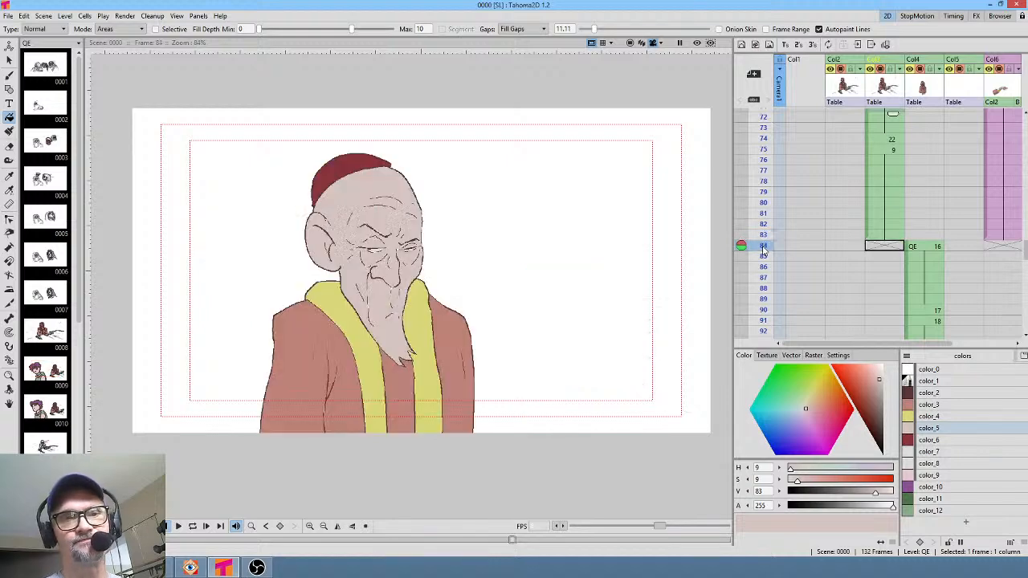
# Review the old man's close-up through frame 98 to examine his head movement and changing expression
pyautogui.scroll(-2, 779, 213)
pyautogui.moveTo(767, 190); pyautogui.dragTo(764, 253)
pyautogui.scroll(-2, 781, 241)
pyautogui.moveTo(763, 181)
pyautogui.mouseDown()
pyautogui.moveTo(763, 155)
pyautogui.moveTo(759, 255)
pyautogui.mouseUp()
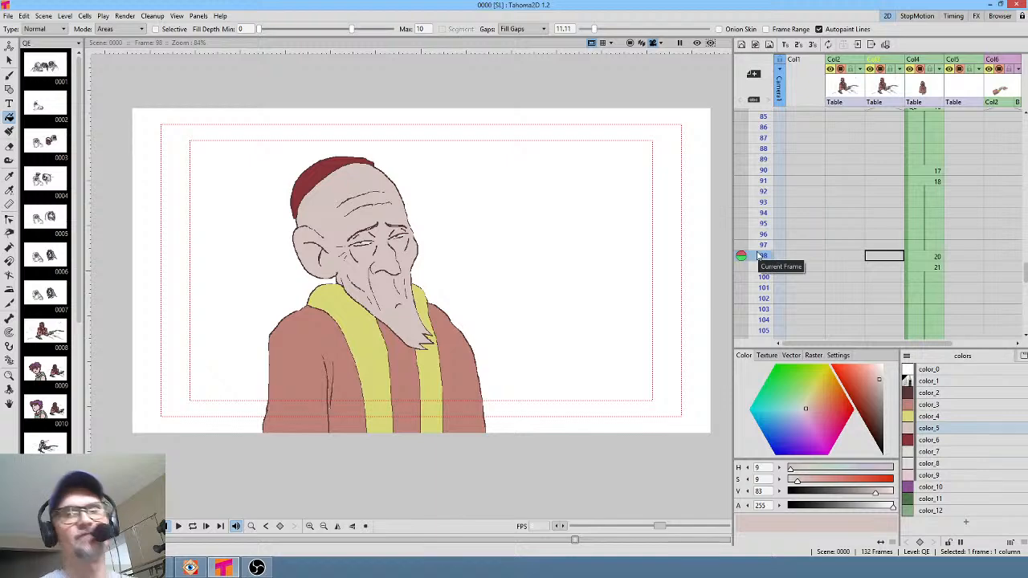
# Examine how long the old man's close-up is held, through the end of the scene at frame 132
pyautogui.scroll(-5, 924, 193)
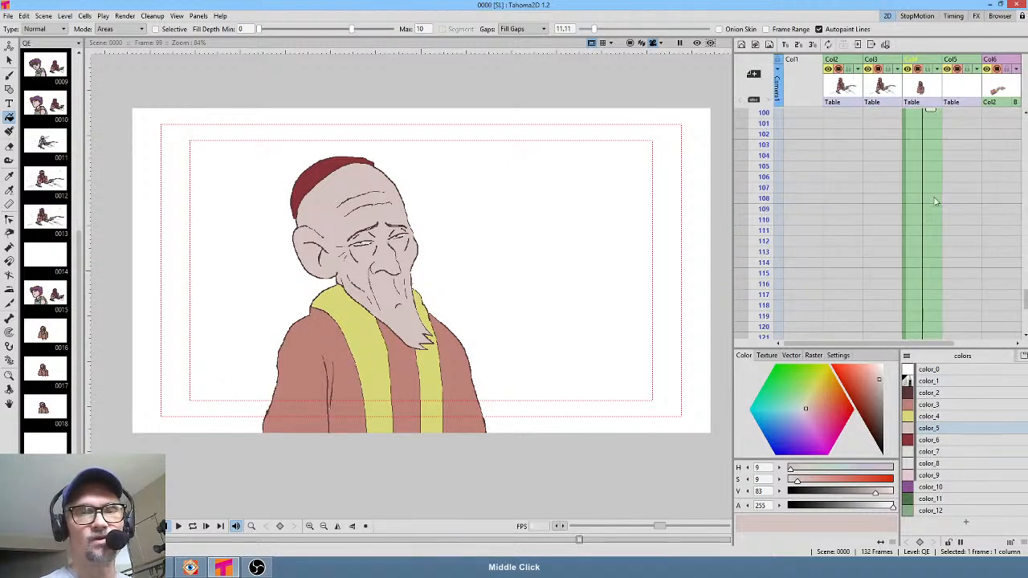
pyautogui.scroll(-6, 935, 201)
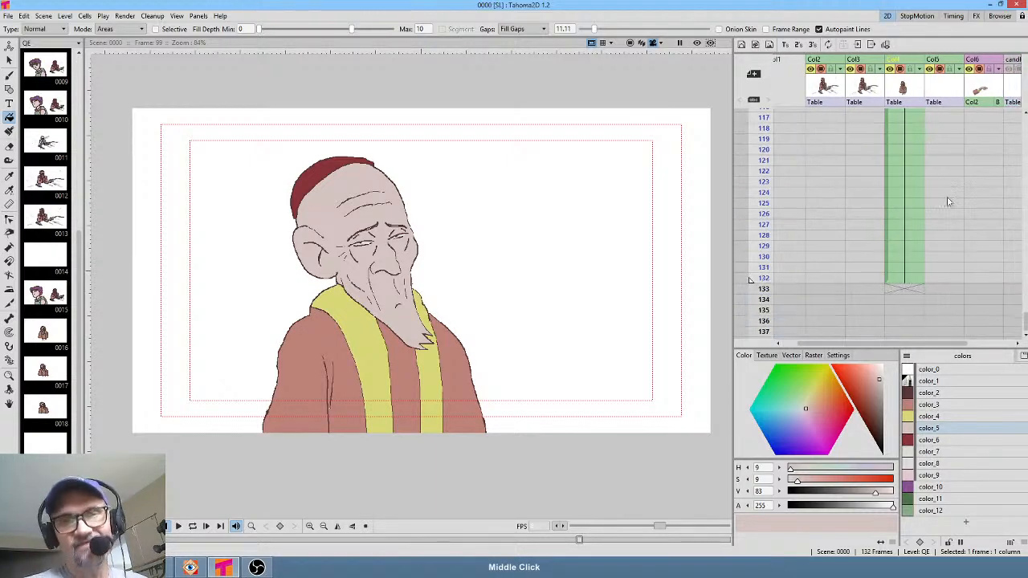
pyautogui.scroll(15, 874, 221)
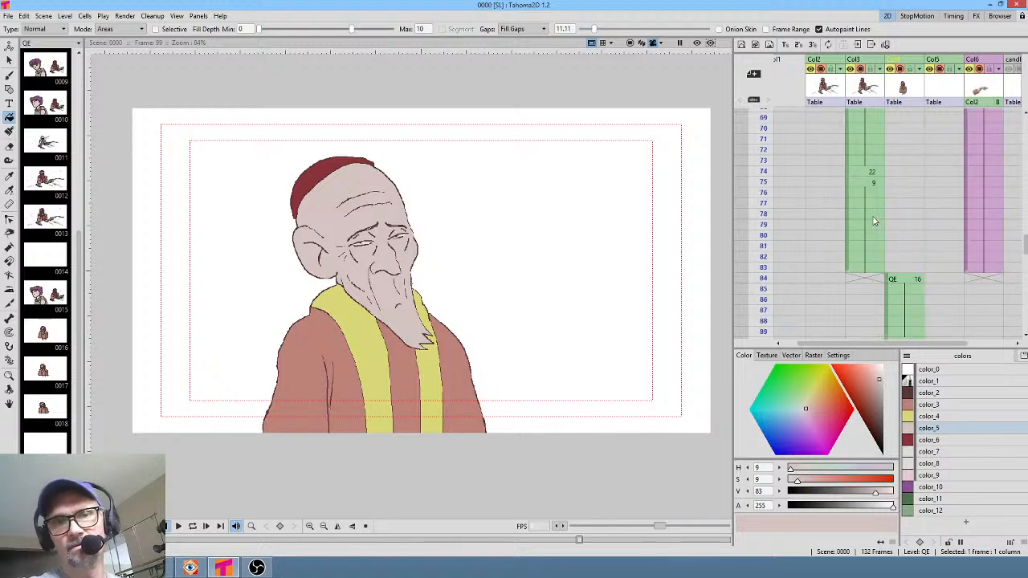
# Compare the frames on both sides of frame 84 to re-examine how the two-character shot cuts to the old man's close-up
pyautogui.moveTo(763, 316)
pyautogui.mouseDown()
pyautogui.moveTo(764, 223)
pyautogui.moveTo(763, 288)
pyautogui.mouseUp()
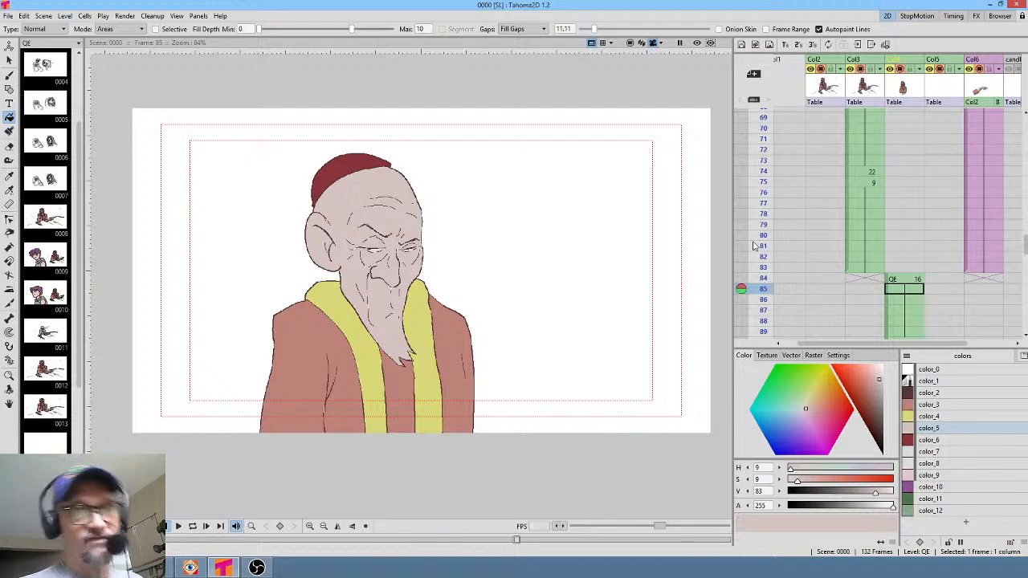
pyautogui.moveTo(766, 160); pyautogui.dragTo(763, 246)
pyautogui.scroll(-3, 762, 241)
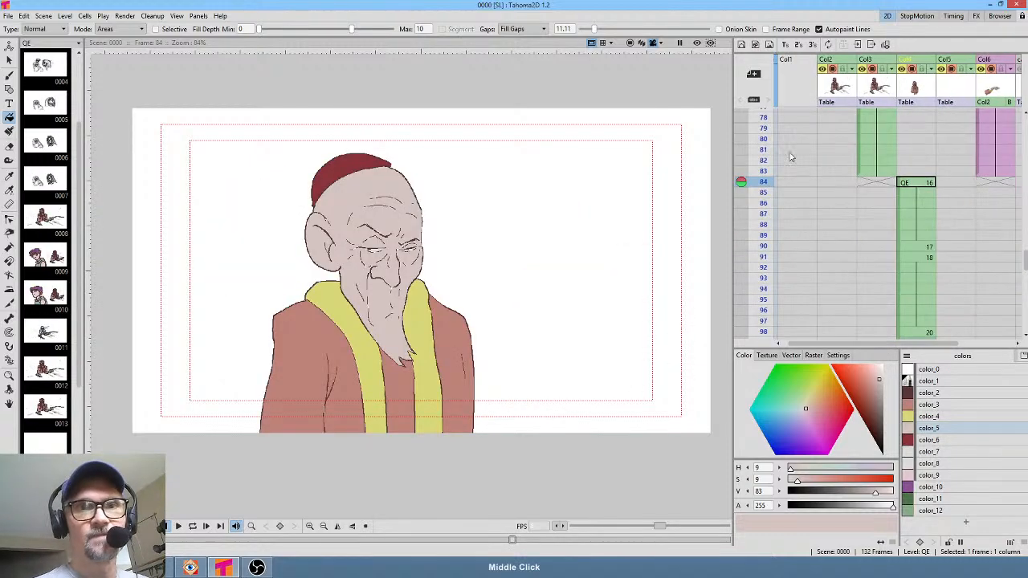
pyautogui.click(762, 203)
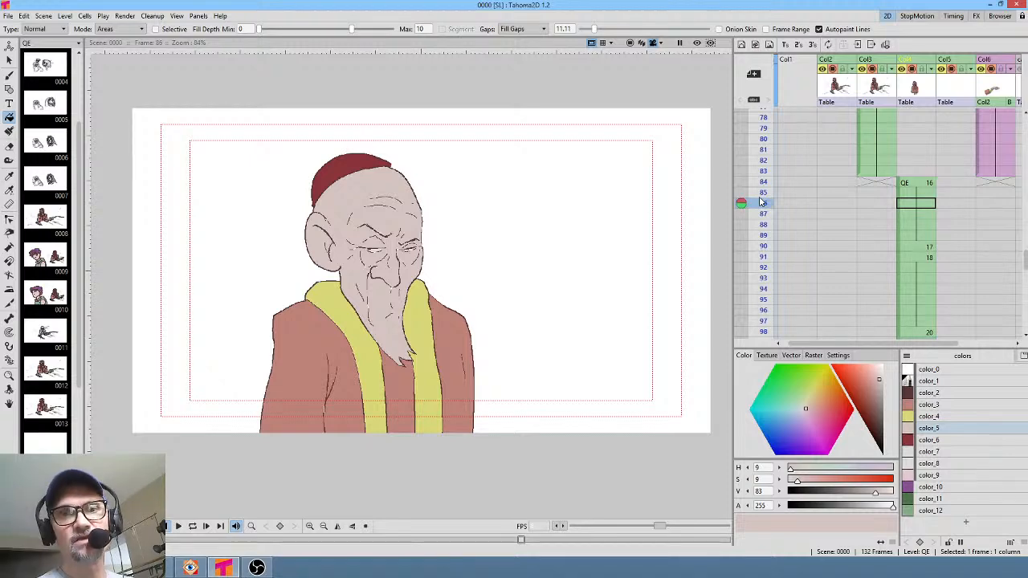
pyautogui.moveTo(762, 150); pyautogui.dragTo(751, 180)
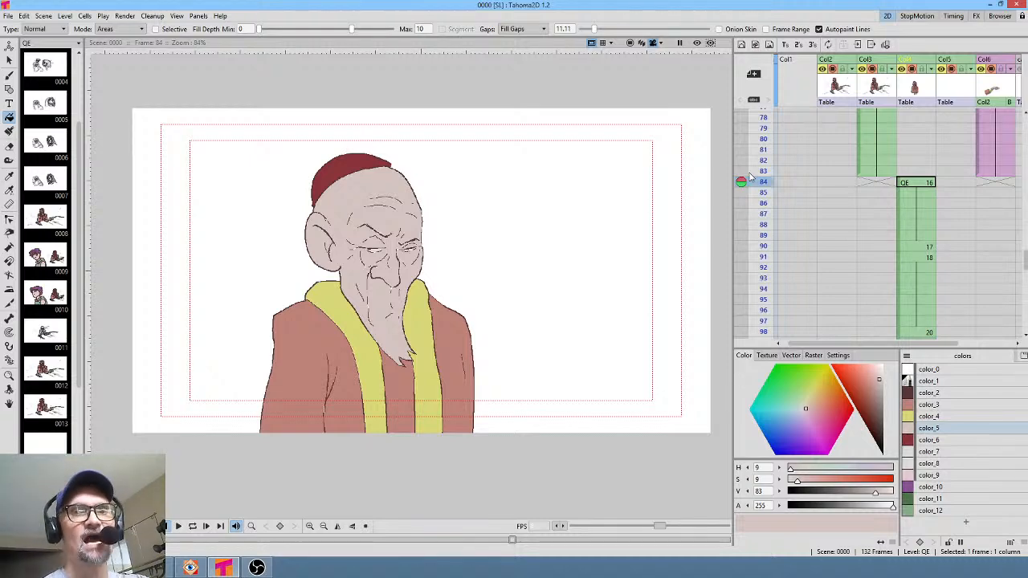
pyautogui.moveTo(761, 148); pyautogui.dragTo(765, 272)
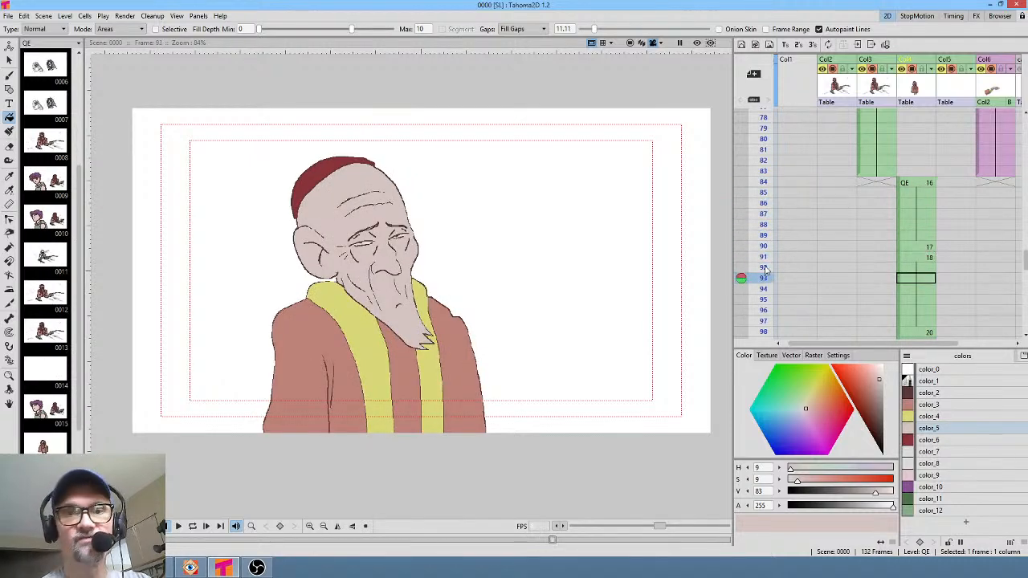
# Review the purple-haired character's final pose through the old man's close-up at frame 96 to examine how the shots flow together
pyautogui.middleClick(916, 247)
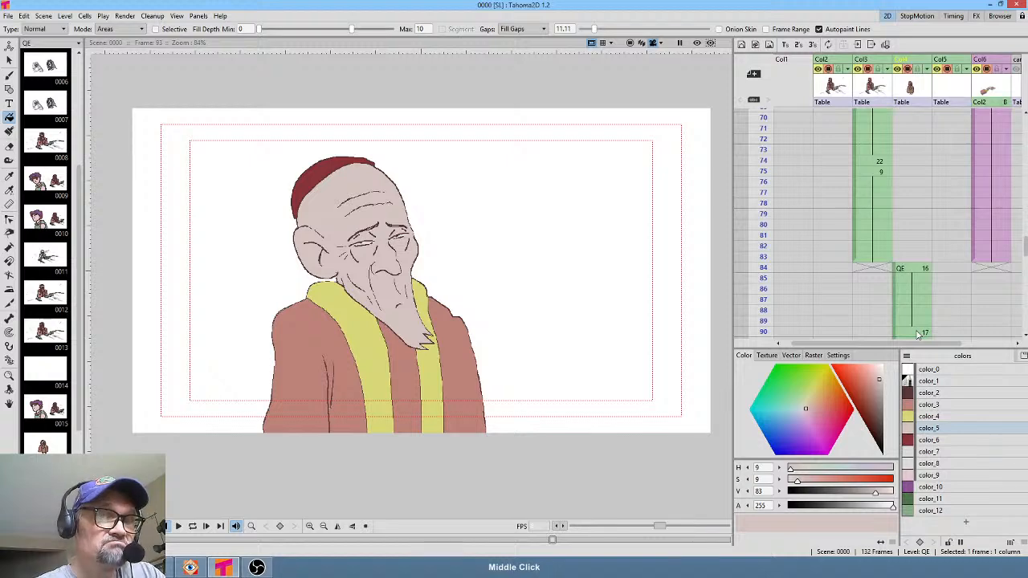
pyautogui.moveTo(759, 146); pyautogui.dragTo(755, 204)
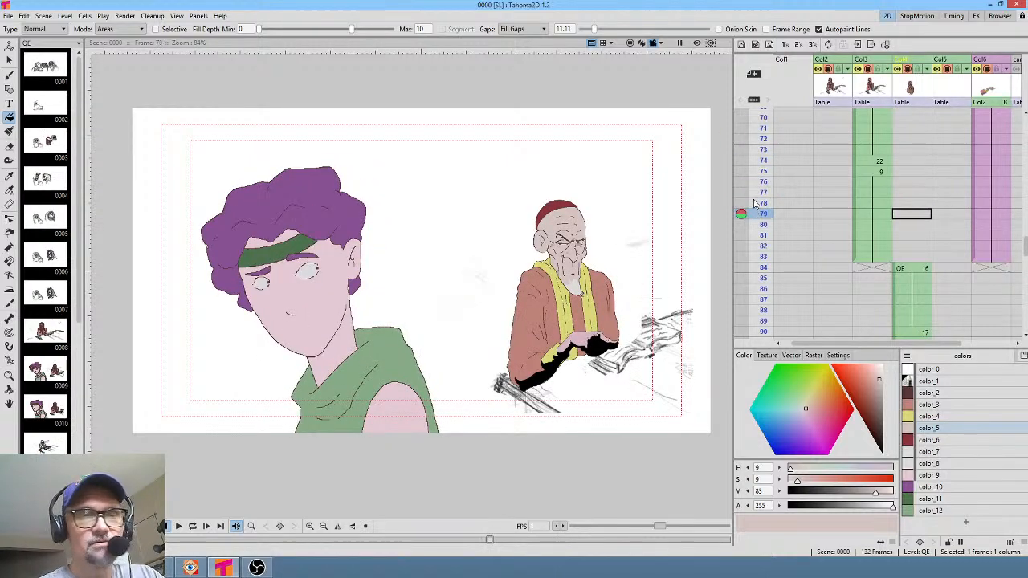
pyautogui.middleClick(938, 306)
pyautogui.moveTo(763, 156); pyautogui.dragTo(760, 268)
pyautogui.middleClick(942, 269)
pyautogui.moveTo(763, 169); pyautogui.dragTo(764, 257)
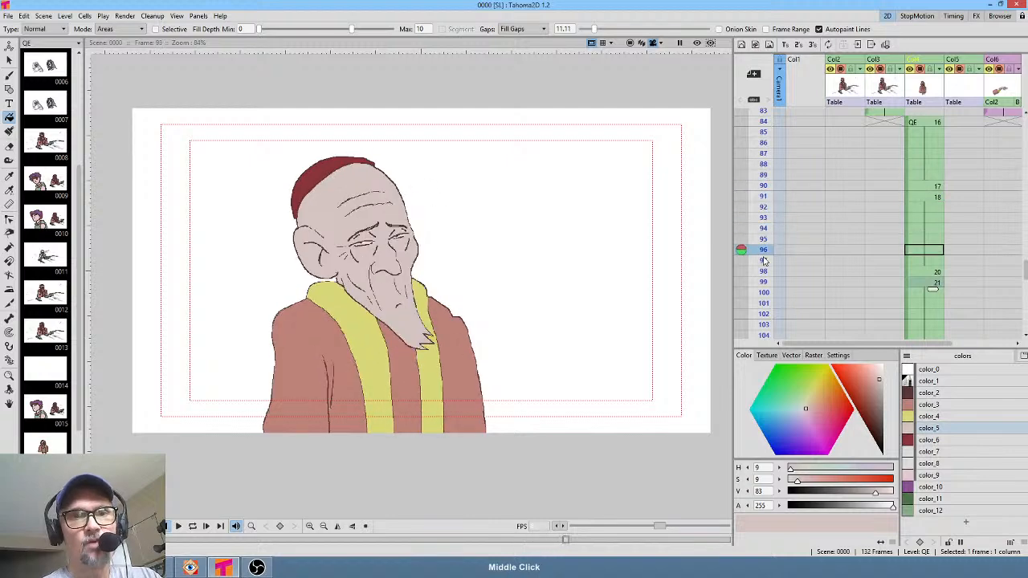
# Review the old man's close-up from frame 97 to frame 117 to examine how his last pose is held
pyautogui.click(764, 261)
pyautogui.middleClick(765, 265)
pyautogui.moveTo(768, 202); pyautogui.dragTo(764, 273)
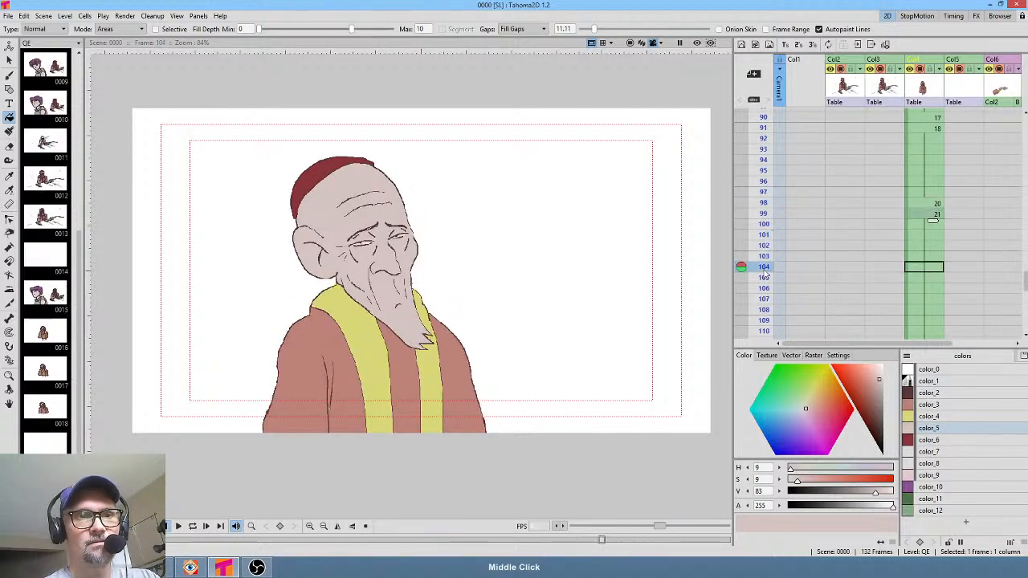
pyautogui.click(764, 277)
pyautogui.middleClick(945, 233)
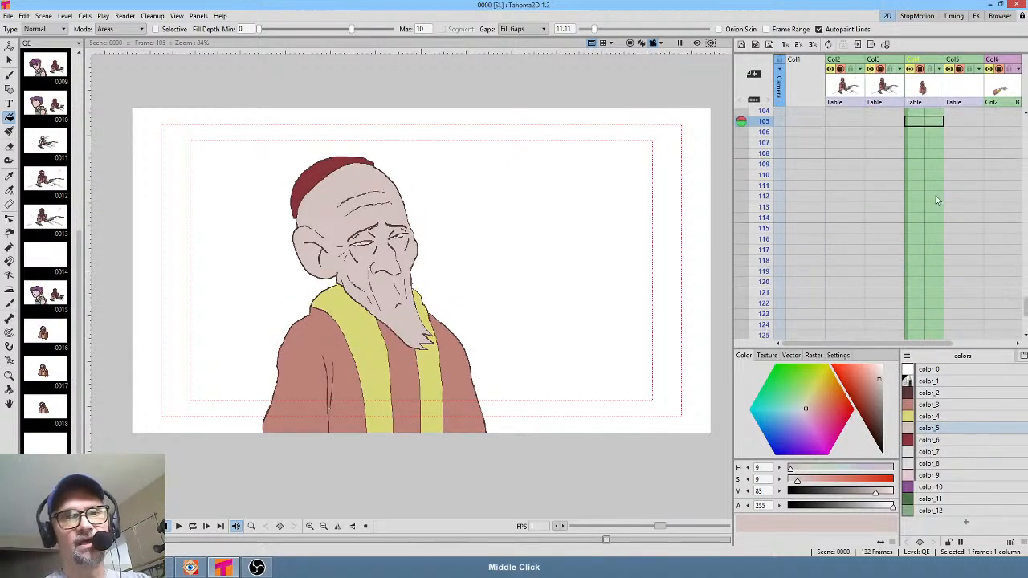
pyautogui.moveTo(763, 187); pyautogui.dragTo(759, 252)
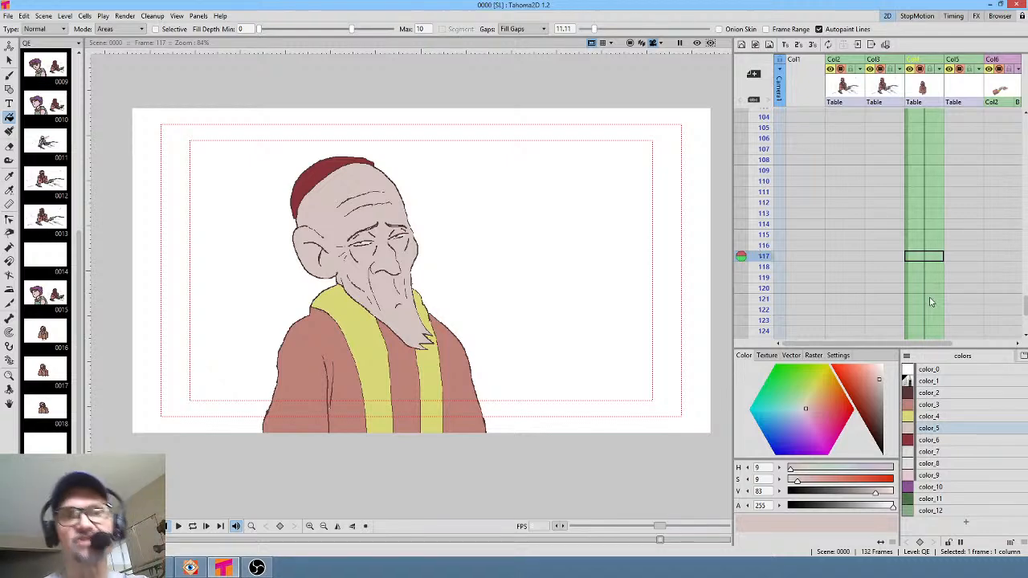
pyautogui.scroll(-4, 930, 298)
pyautogui.scroll(10, 924, 200)
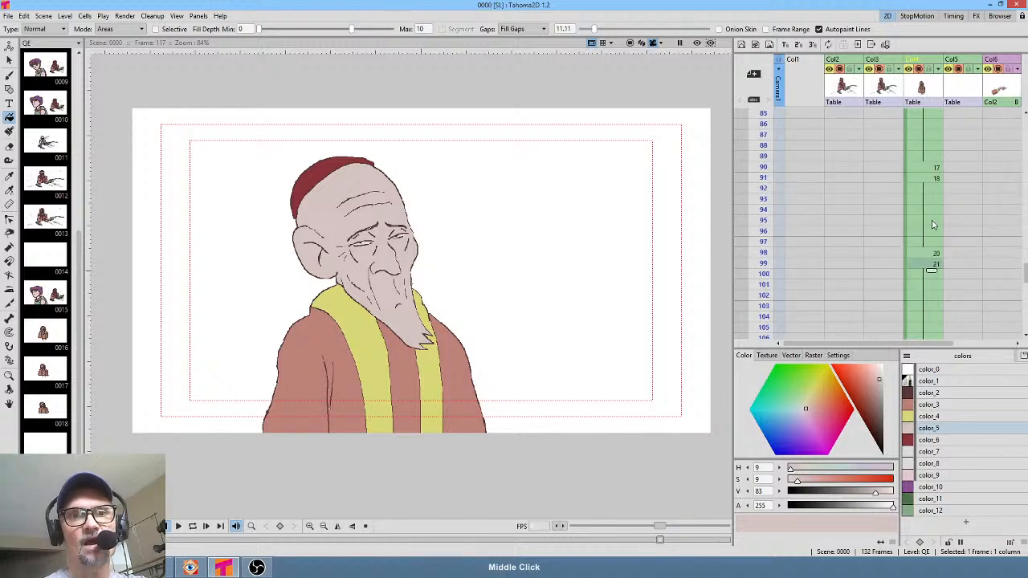
# Compare frames 97 to 100 of the old man's close-up to examine the shift of his shoulders between drawings
pyautogui.moveTo(754, 289)
pyautogui.mouseDown()
pyautogui.moveTo(746, 159)
pyautogui.moveTo(752, 279)
pyautogui.mouseUp()
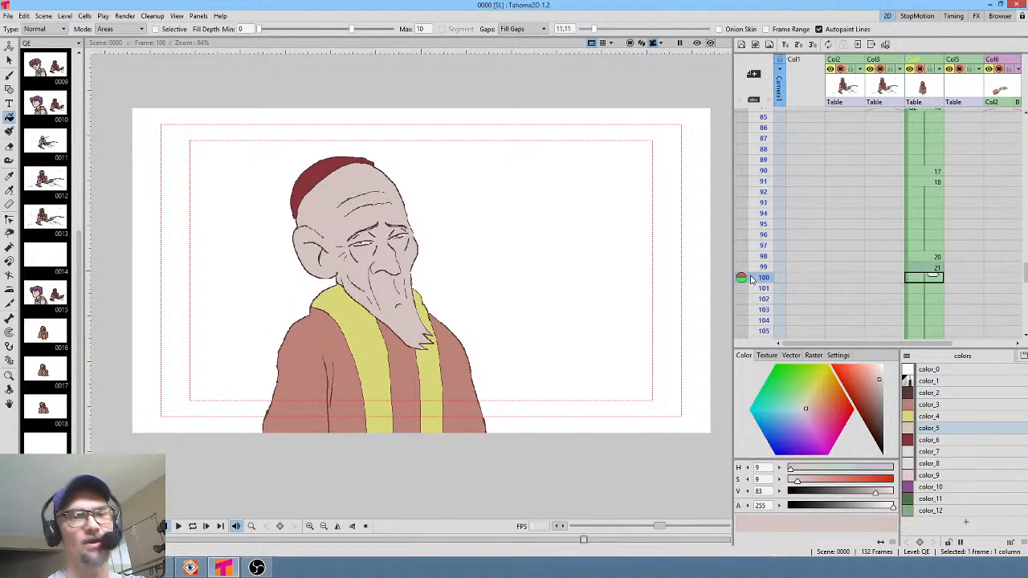
pyautogui.click(934, 244)
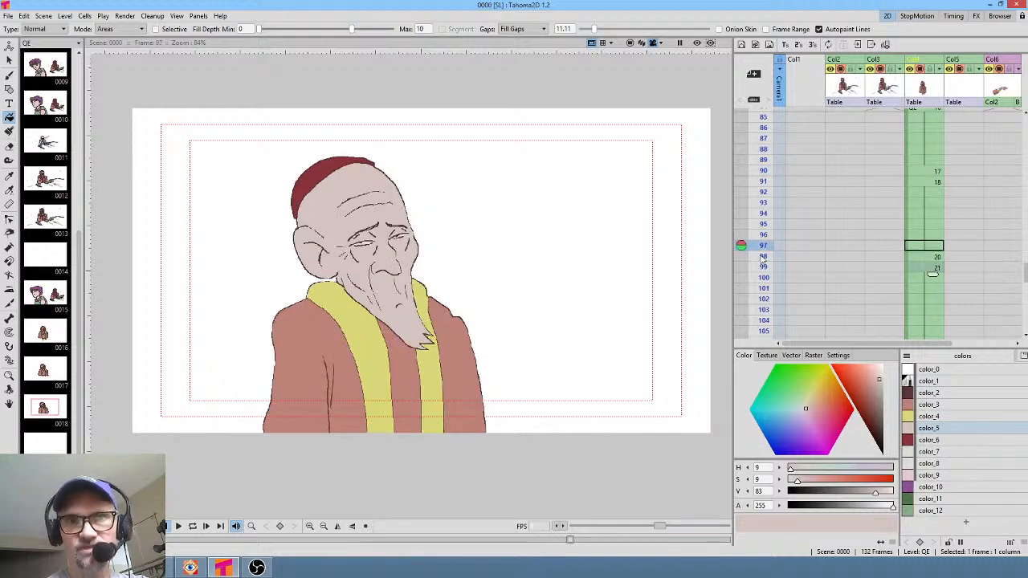
pyautogui.press('Down')
pyautogui.moveTo(930, 240); pyautogui.dragTo(935, 303)
# Review the two-character shot backwards from the close-up to frame 66 to examine the purple-haired character's poses
pyautogui.moveTo(759, 164); pyautogui.dragTo(773, 190)
pyautogui.moveTo(885, 233); pyautogui.dragTo(893, 339)
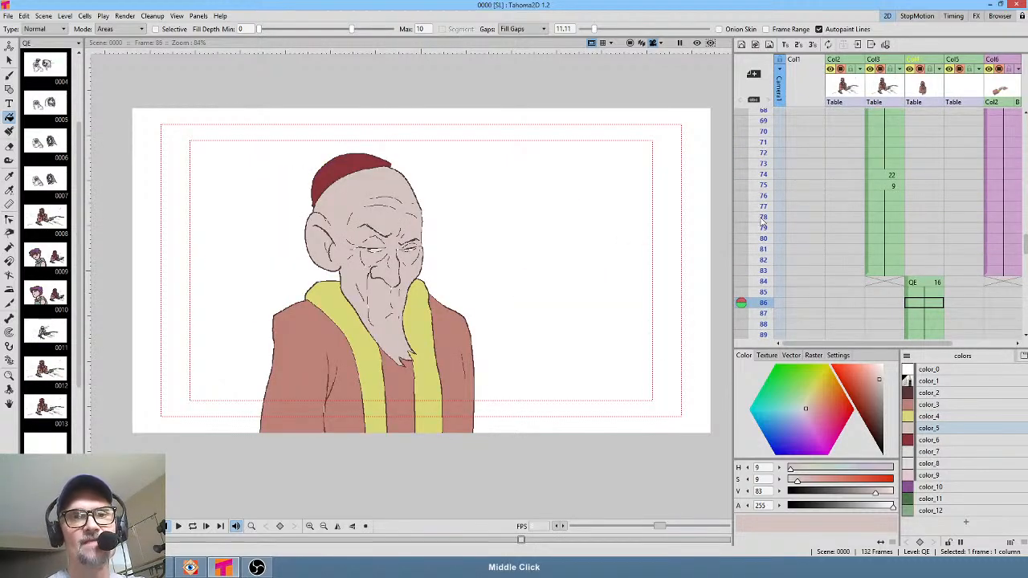
pyautogui.moveTo(760, 216); pyautogui.dragTo(764, 156)
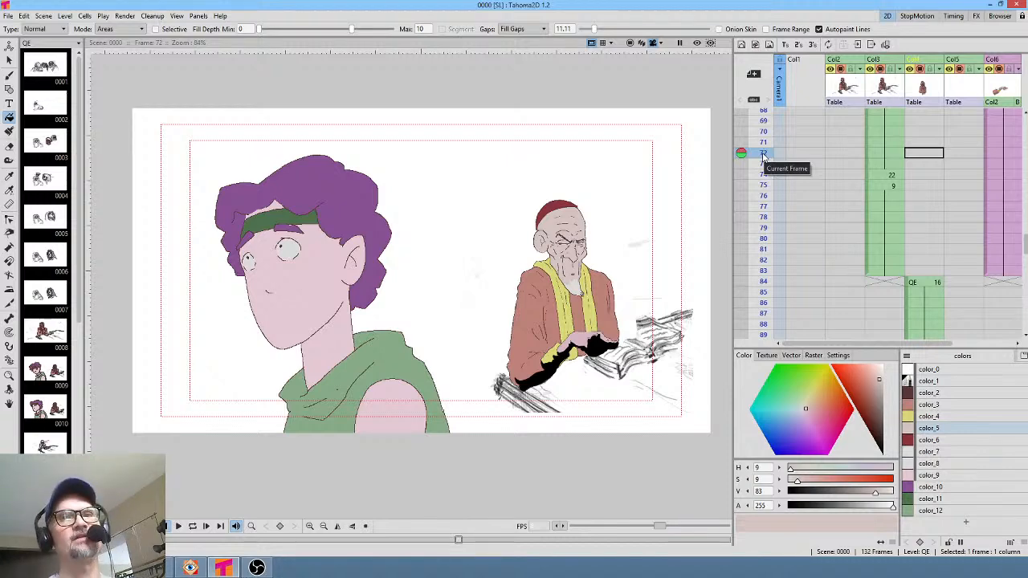
pyautogui.click(889, 164)
pyautogui.moveTo(766, 166); pyautogui.dragTo(761, 130)
pyautogui.moveTo(906, 151); pyautogui.dragTo(914, 277)
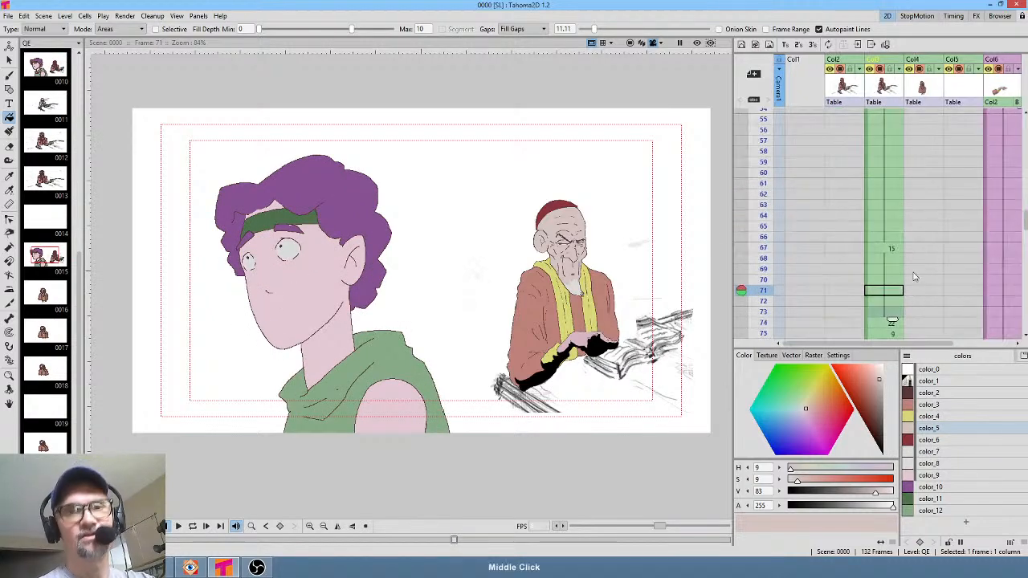
pyautogui.moveTo(761, 272)
pyautogui.mouseDown()
pyautogui.moveTo(763, 161)
pyautogui.moveTo(763, 289)
pyautogui.mouseUp()
pyautogui.moveTo(914, 271); pyautogui.dragTo(887, 187)
pyautogui.moveTo(765, 241); pyautogui.dragTo(763, 208)
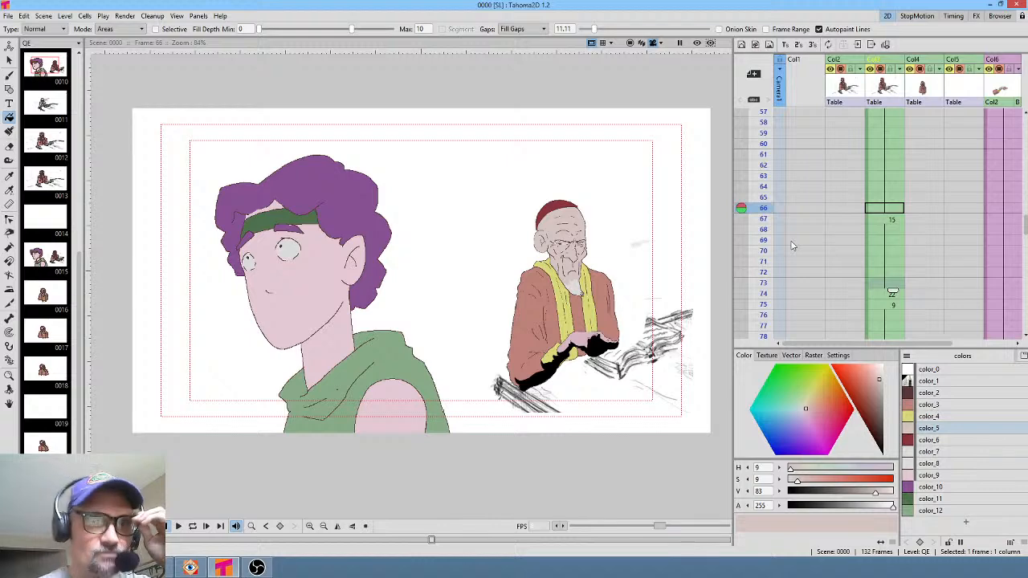
# Return to the start of the scene and review frames 1 to 5 to examine the opening close-up of the hand
pyautogui.moveTo(894, 145); pyautogui.dragTo(899, 266)
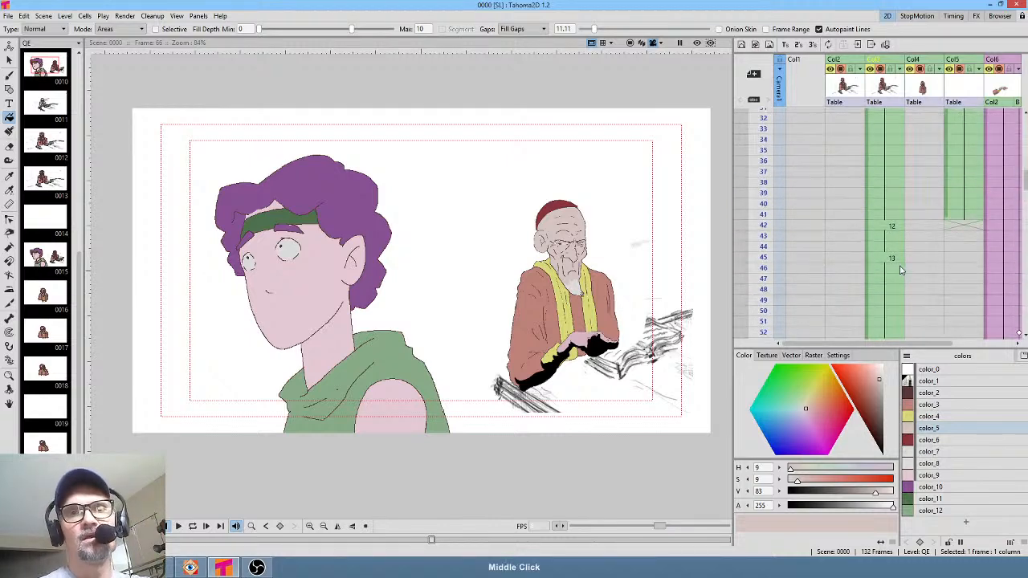
pyautogui.scroll(5, 900, 271)
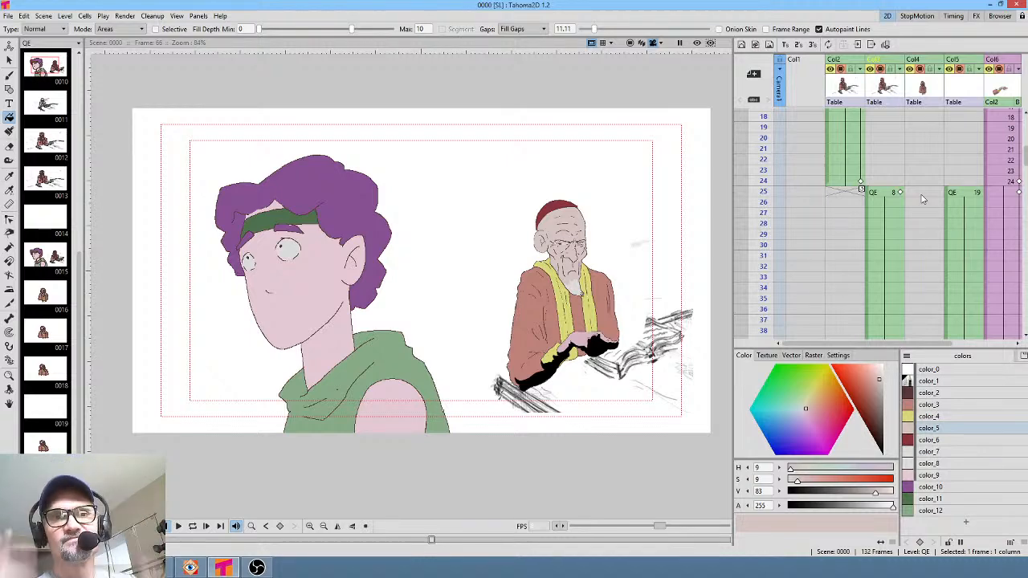
pyautogui.moveTo(885, 143); pyautogui.dragTo(891, 319)
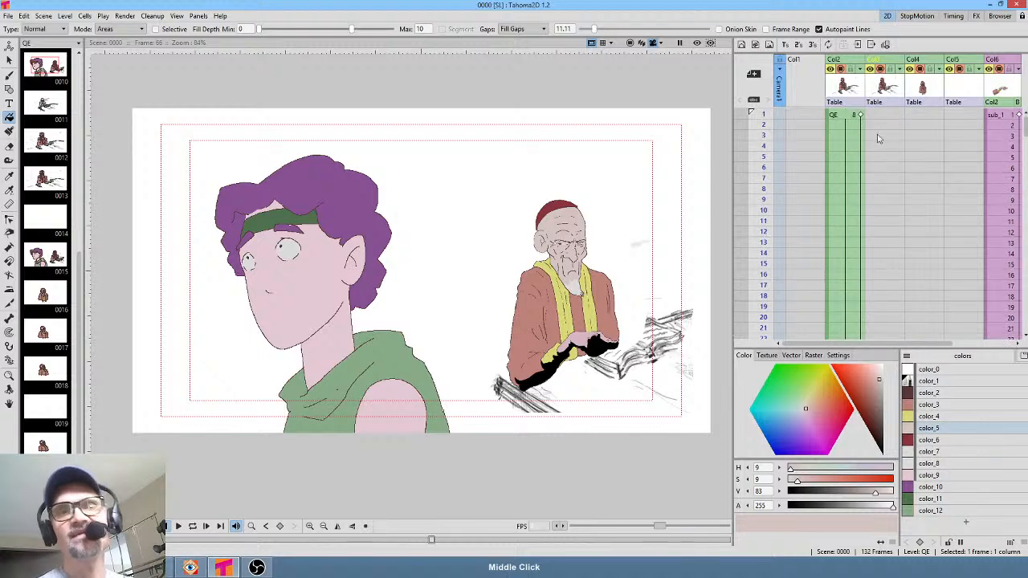
pyautogui.moveTo(763, 117); pyautogui.dragTo(764, 158)
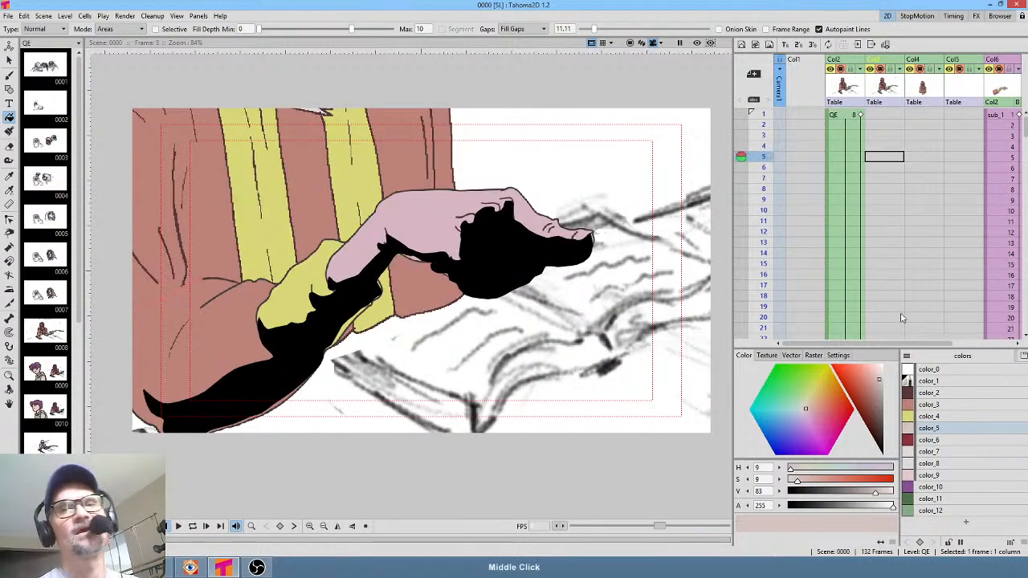
pyautogui.moveTo(902, 316); pyautogui.dragTo(917, 171)
# Compare the frames around frame 25 to examine the cut from the hand close-up to the wider shot of the seated old man
pyautogui.moveTo(770, 169); pyautogui.dragTo(765, 248)
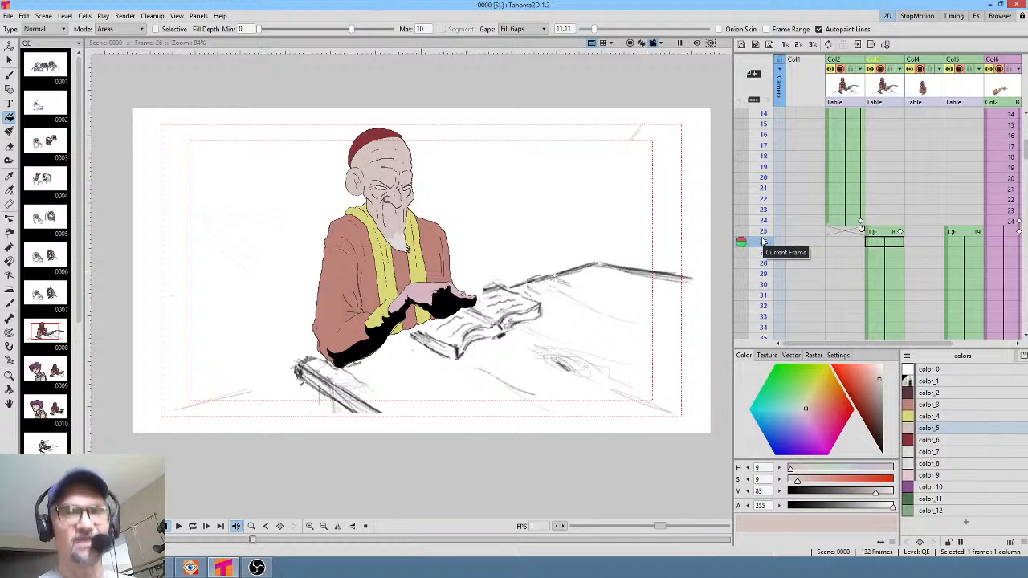
pyautogui.moveTo(762, 187); pyautogui.dragTo(761, 243)
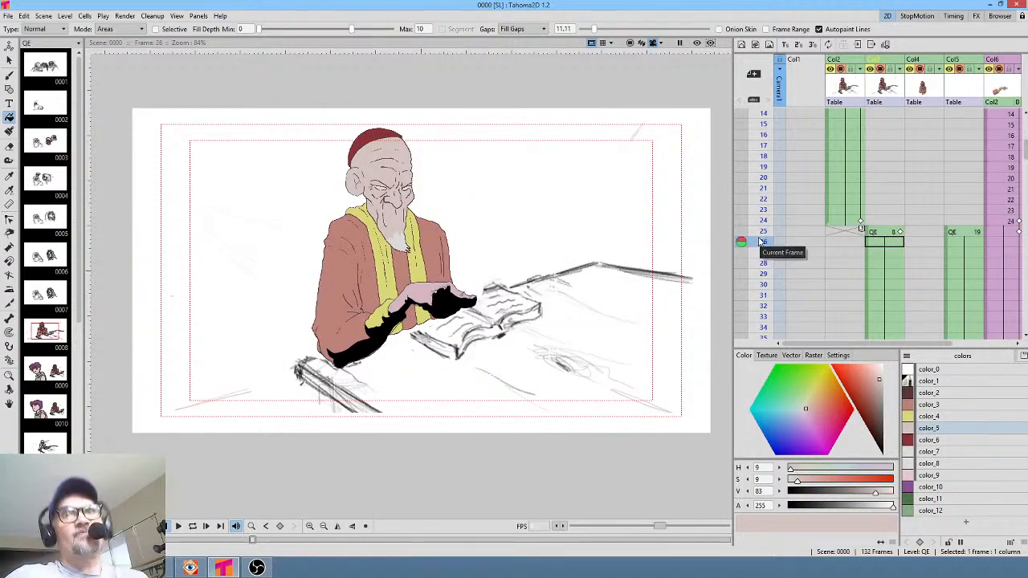
pyautogui.moveTo(761, 243)
pyautogui.mouseDown()
pyautogui.moveTo(761, 199)
pyautogui.moveTo(760, 254)
pyautogui.mouseUp()
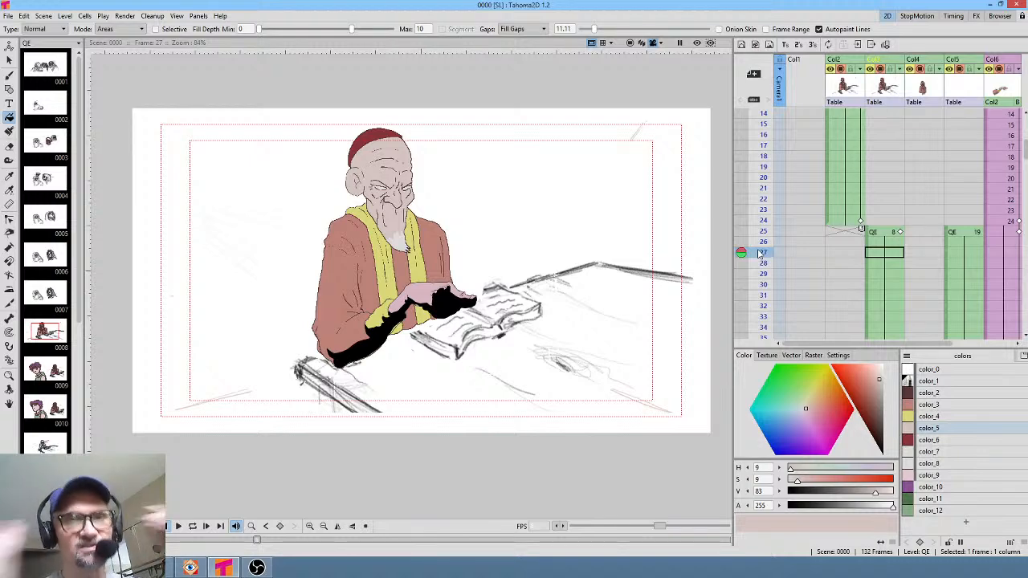
pyautogui.moveTo(886, 191); pyautogui.dragTo(900, 280)
pyautogui.moveTo(764, 167); pyautogui.dragTo(773, 187)
pyautogui.moveTo(896, 273); pyautogui.dragTo(901, 142)
pyautogui.moveTo(762, 147)
pyautogui.mouseDown()
pyautogui.moveTo(763, 210)
pyautogui.moveTo(763, 186)
pyautogui.moveTo(761, 195)
pyautogui.mouseUp()
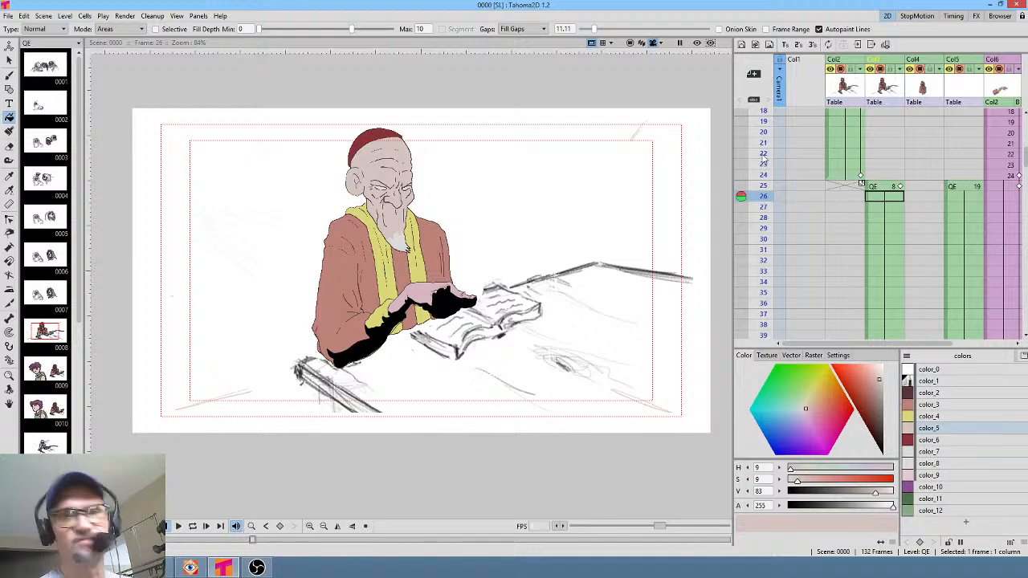
pyautogui.moveTo(763, 157); pyautogui.dragTo(762, 205)
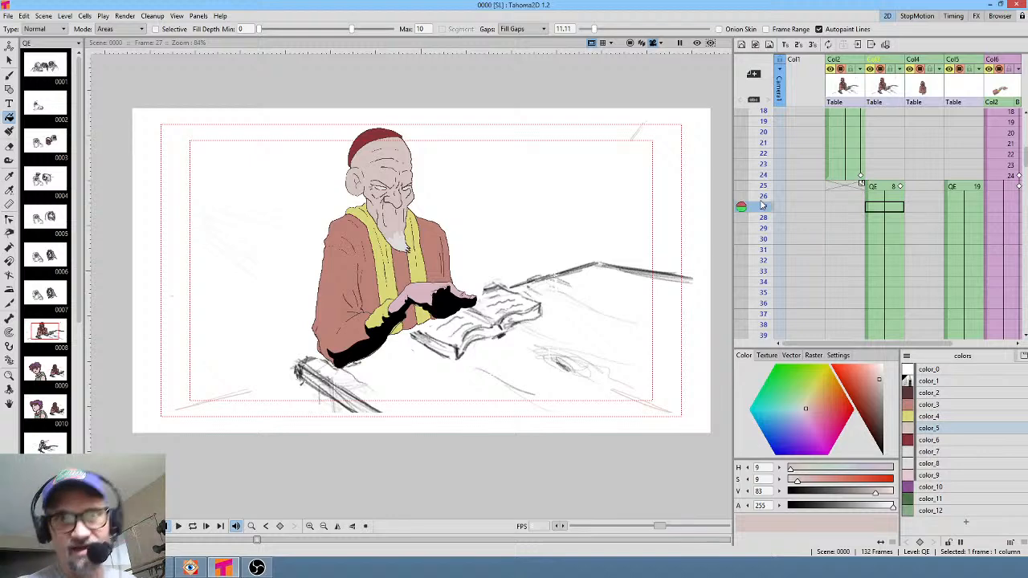
# Review the seated old man's frames around frame 42 to examine his change of expression
pyautogui.moveTo(913, 272); pyautogui.dragTo(902, 128)
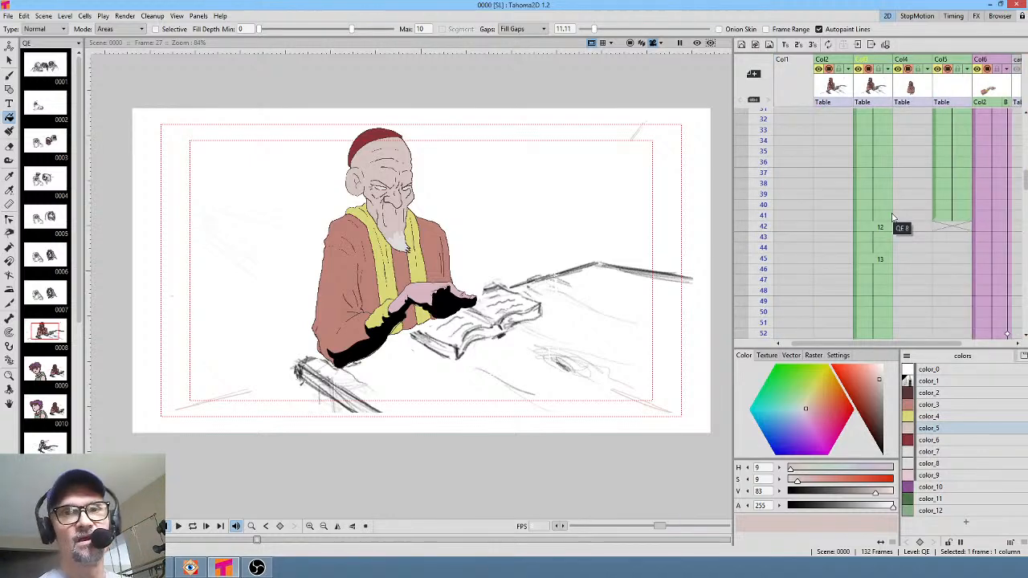
pyautogui.click(881, 227)
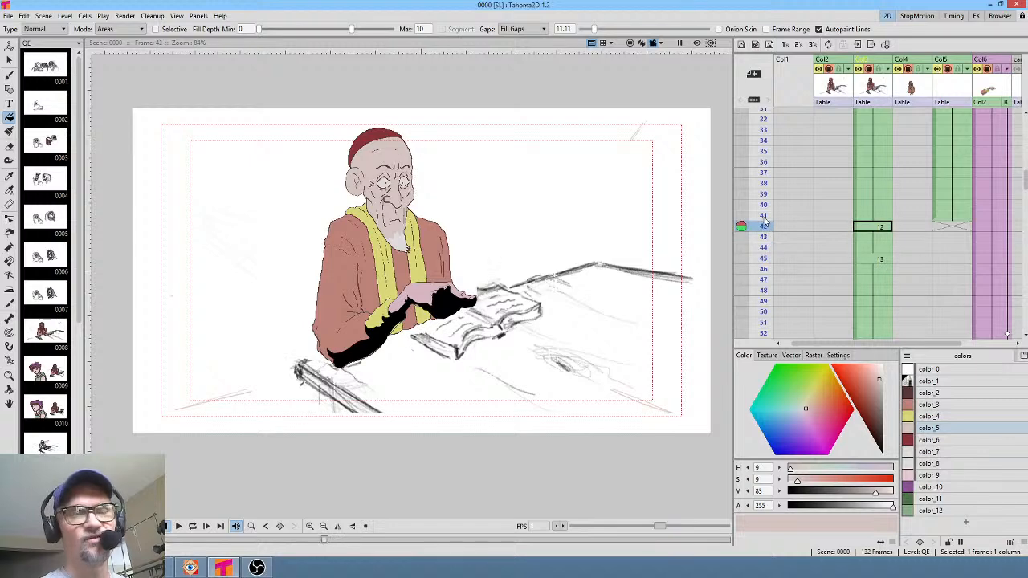
pyautogui.middleClick(911, 223)
pyautogui.moveTo(764, 189); pyautogui.dragTo(763, 238)
# Review the two-character shot and its cut to the old man's close-up through frame 87 to examine the change in framing
pyautogui.middleClick(922, 279)
pyautogui.moveTo(764, 195)
pyautogui.mouseDown()
pyautogui.moveTo(764, 183)
pyautogui.moveTo(763, 241)
pyautogui.moveTo(762, 179)
pyautogui.moveTo(764, 252)
pyautogui.mouseUp()
pyautogui.middleClick(761, 217)
pyautogui.click(760, 179)
pyautogui.middleClick(924, 224)
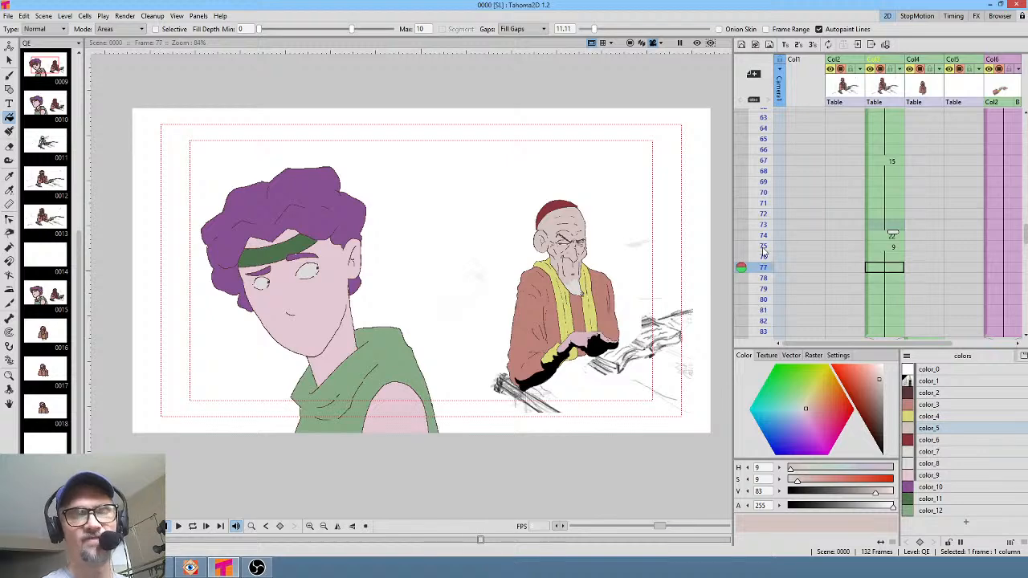
pyautogui.middleClick(926, 294)
pyautogui.moveTo(764, 160); pyautogui.dragTo(762, 215)
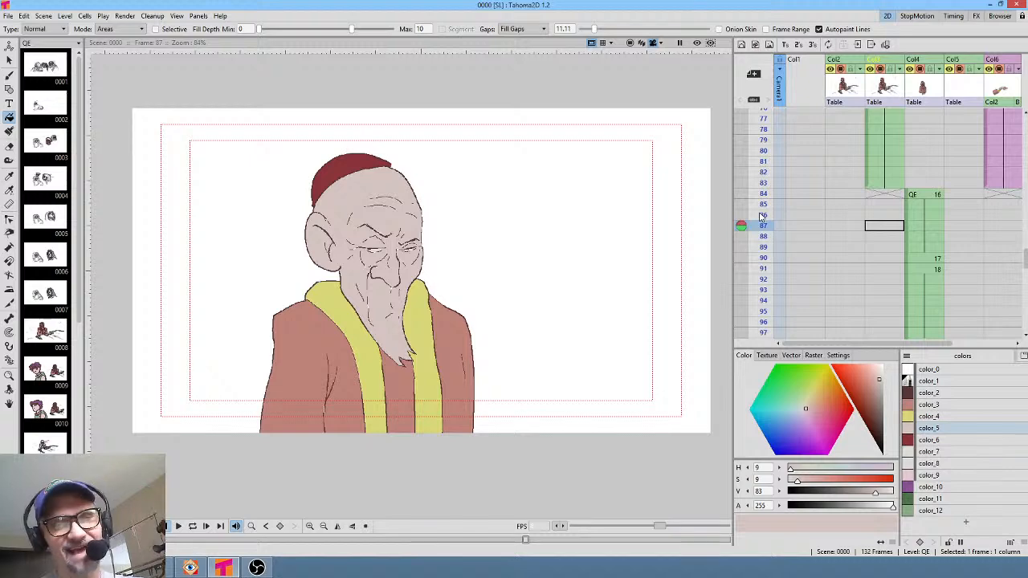
pyautogui.middleClick(934, 197)
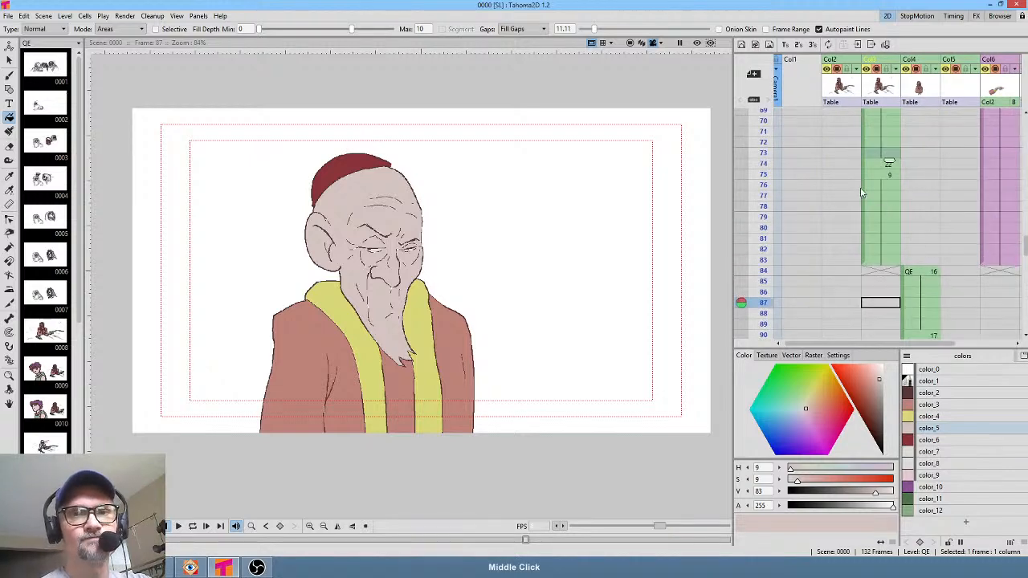
# Compare the two-character shot at frames 77 and 78 with the old man's close-up at frame 86 to examine the framing change
pyautogui.click(762, 196)
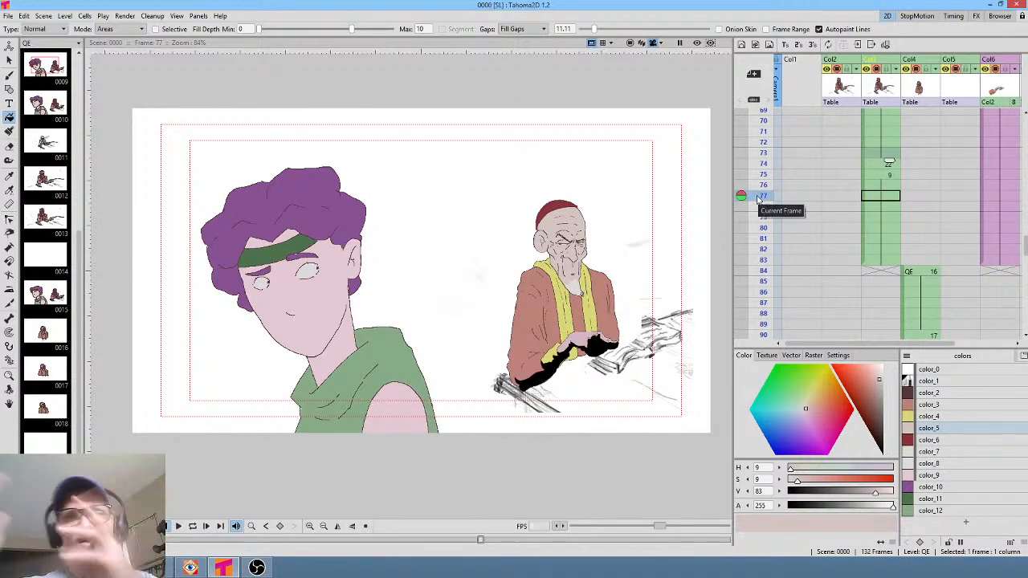
pyautogui.click(757, 188)
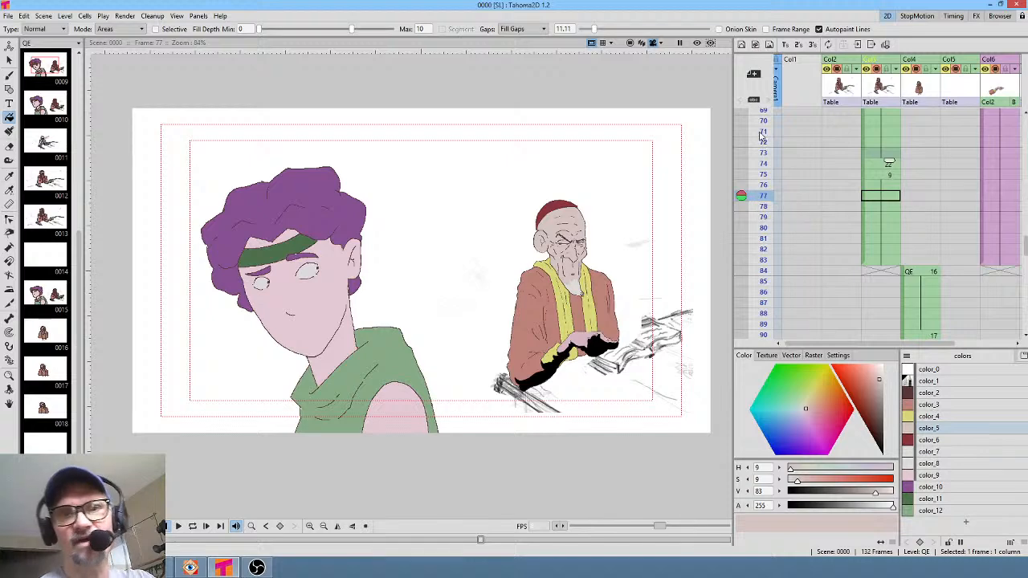
pyautogui.click(759, 207)
pyautogui.middleClick(875, 167)
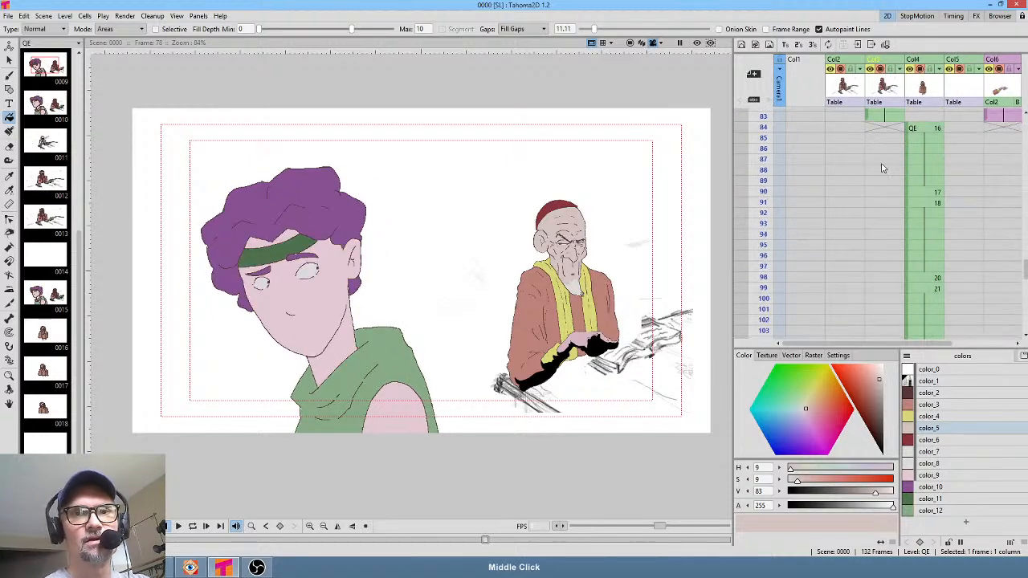
pyautogui.moveTo(763, 136); pyautogui.dragTo(768, 190)
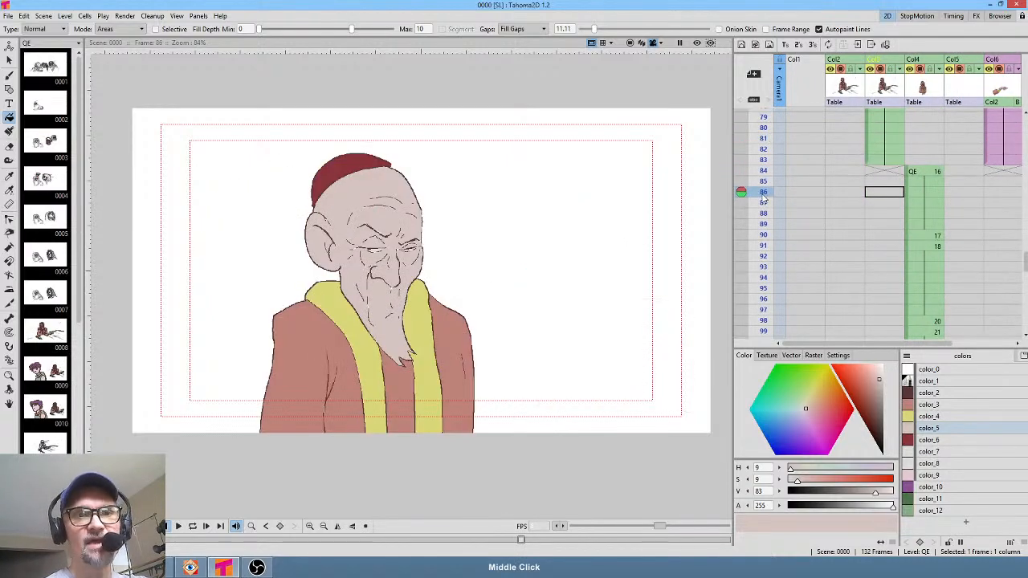
pyautogui.middleClick(927, 276)
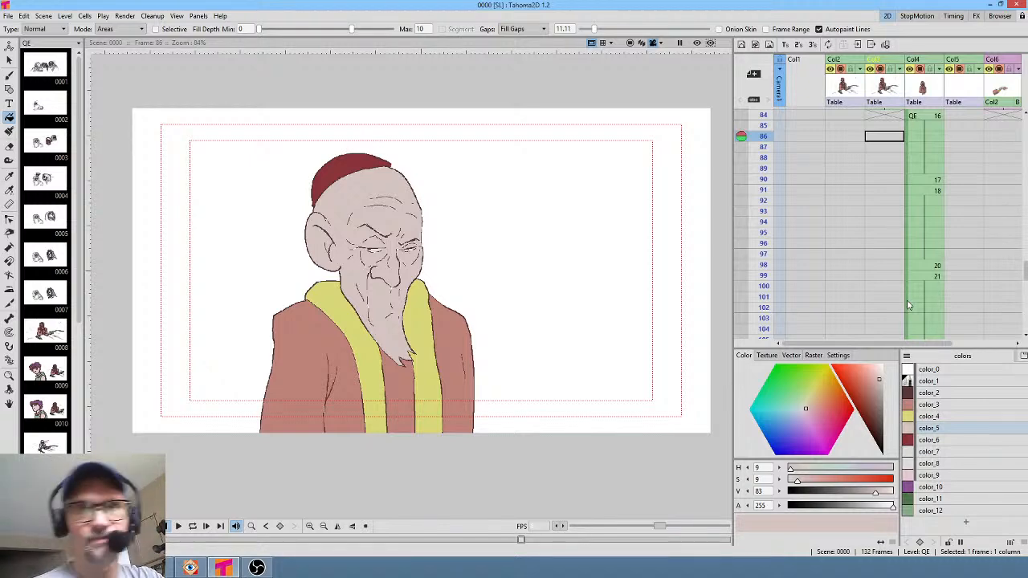
# Go back to the opening shot and view the hand close-up at frame 9
pyautogui.middleClick(908, 305)
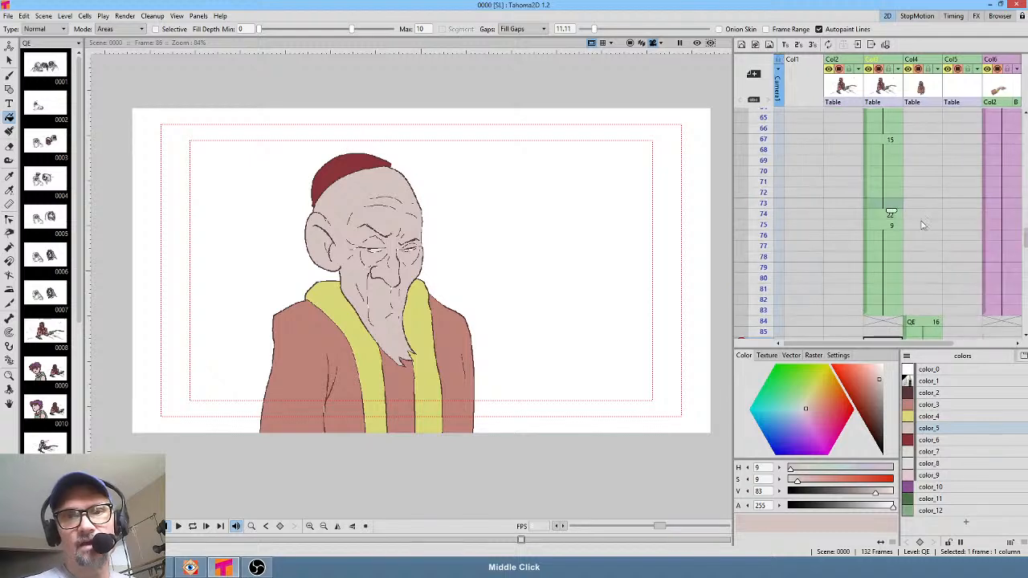
pyautogui.middleClick(941, 172)
pyautogui.middleClick(928, 167)
pyautogui.middleClick(927, 145)
pyautogui.middleClick(932, 186)
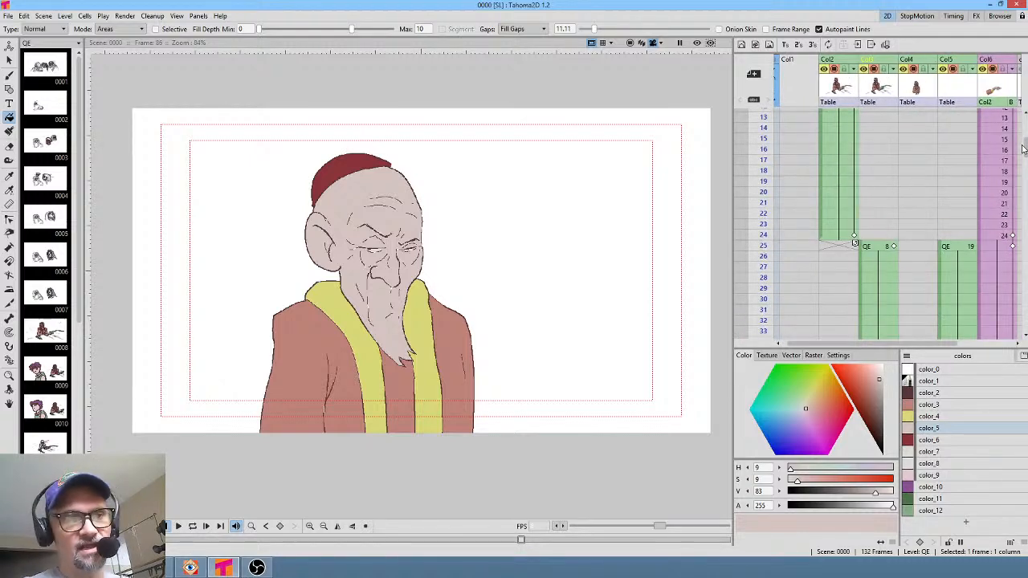
pyautogui.scroll(3, 1024, 148)
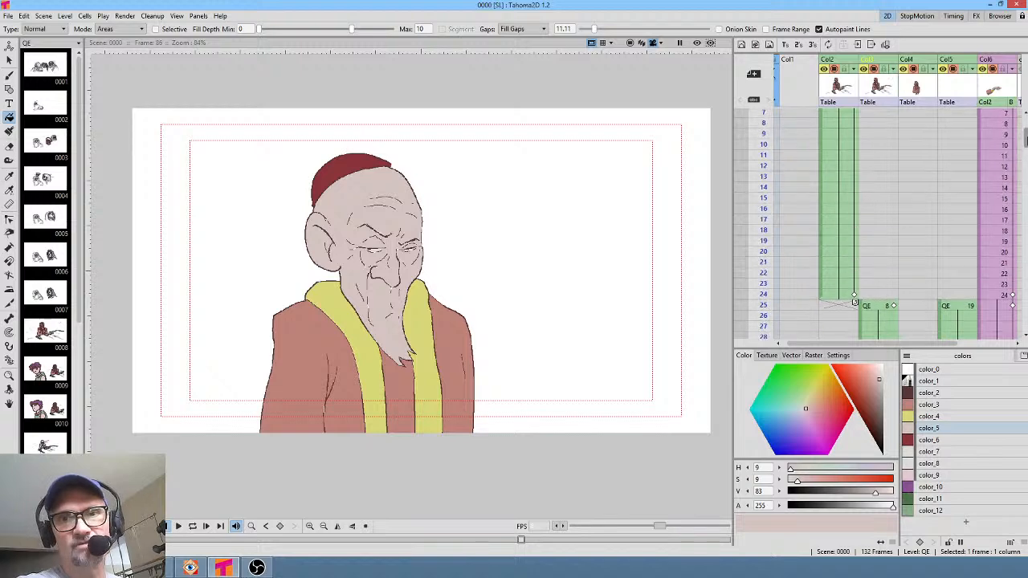
pyautogui.scroll(2, 854, 299)
pyautogui.click(744, 201)
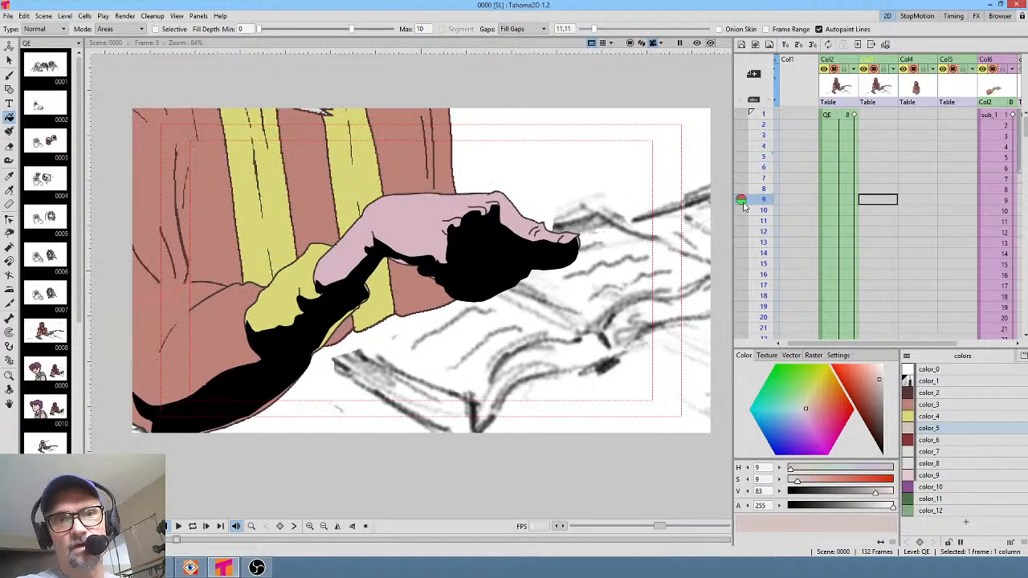
# Review frames 24 to 45 to examine the cut to the seated old man and his change of expression
pyautogui.scroll(-6, 744, 206)
pyautogui.click(758, 168)
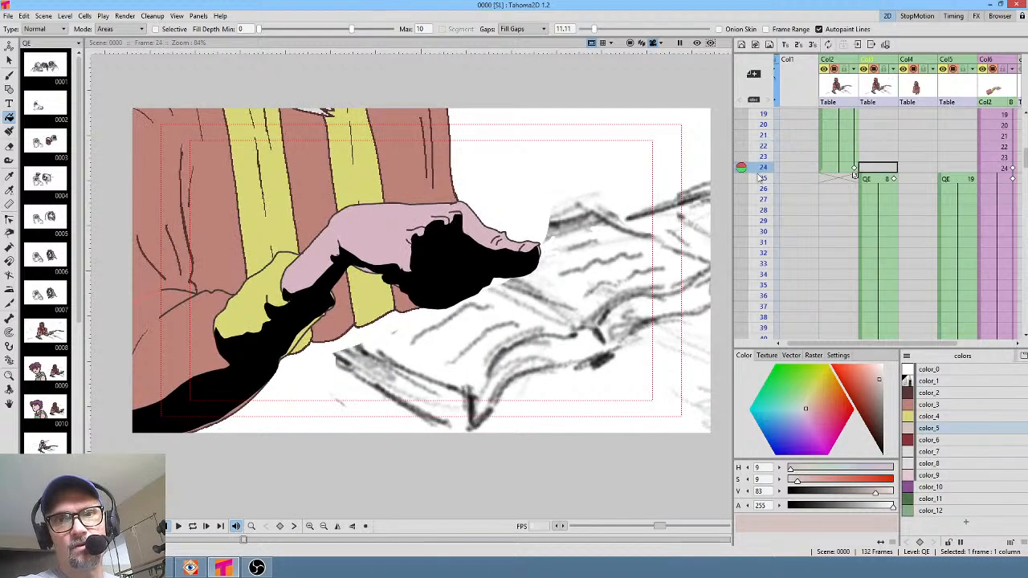
pyautogui.moveTo(758, 176); pyautogui.dragTo(755, 253)
pyautogui.scroll(-4, 834, 201)
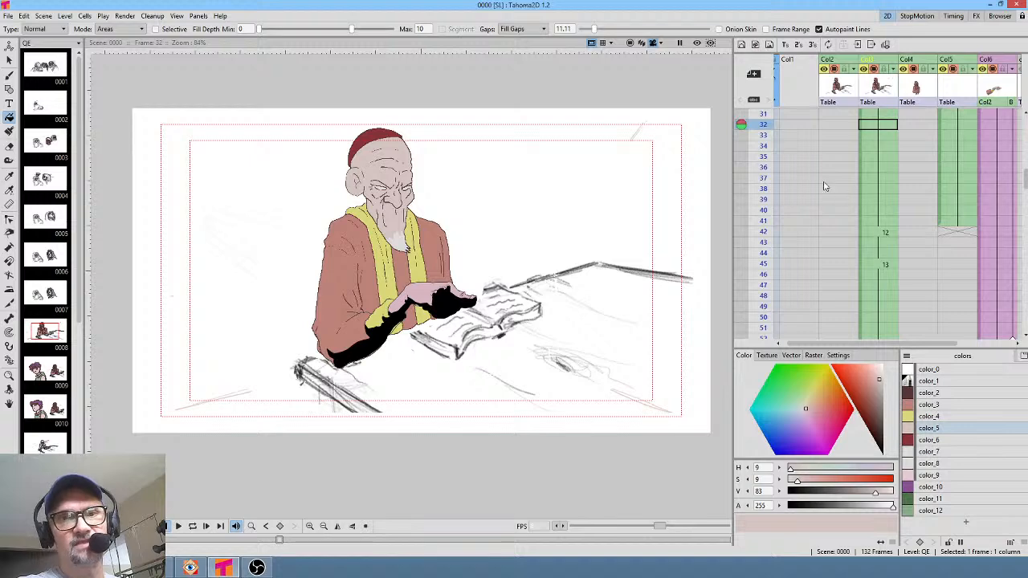
pyautogui.moveTo(763, 166)
pyautogui.mouseDown()
pyautogui.moveTo(752, 291)
pyautogui.moveTo(763, 261)
pyautogui.mouseUp()
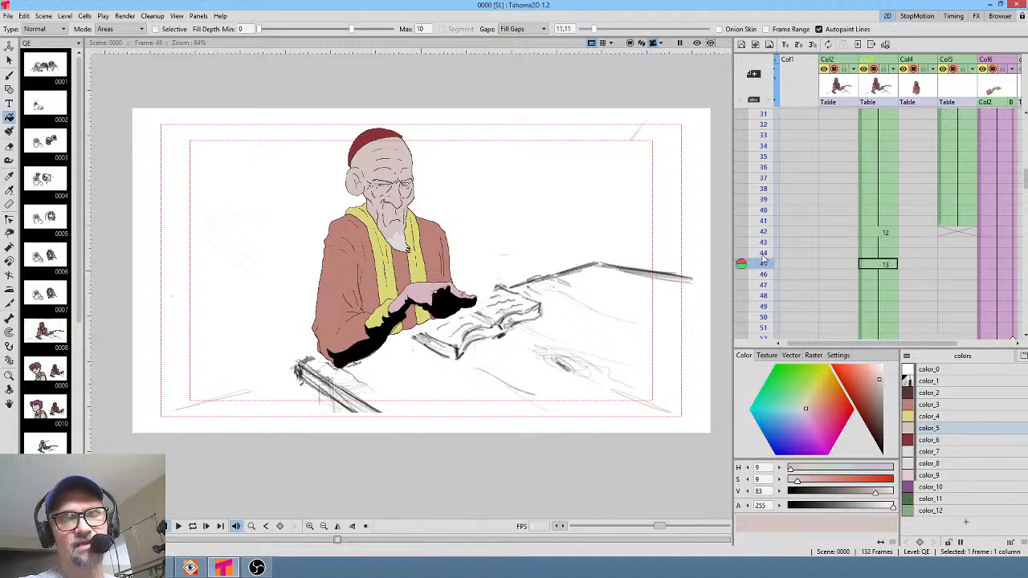
# Review the two-character shot through frame 74 to examine the purple-haired character's pose and blink
pyautogui.scroll(-6, 762, 241)
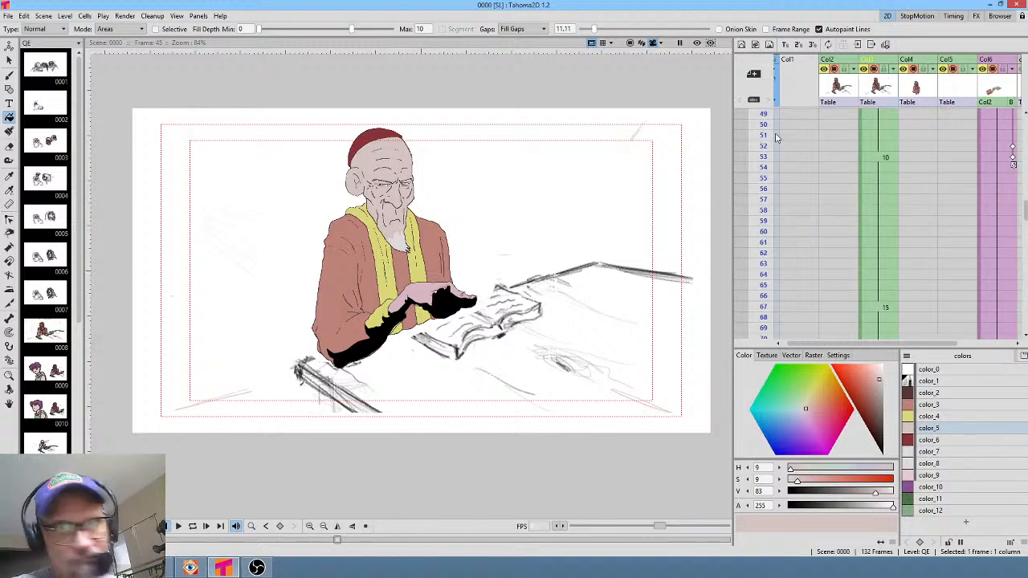
pyautogui.moveTo(764, 135)
pyautogui.mouseDown()
pyautogui.moveTo(764, 298)
pyautogui.moveTo(764, 275)
pyautogui.mouseUp()
pyautogui.scroll(-2, 803, 233)
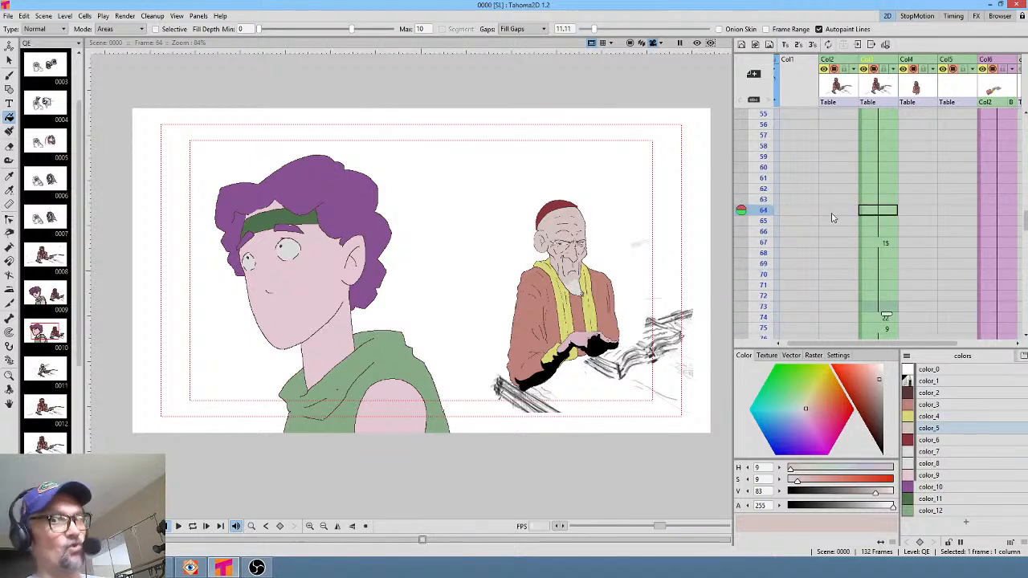
pyautogui.moveTo(763, 221); pyautogui.dragTo(767, 326)
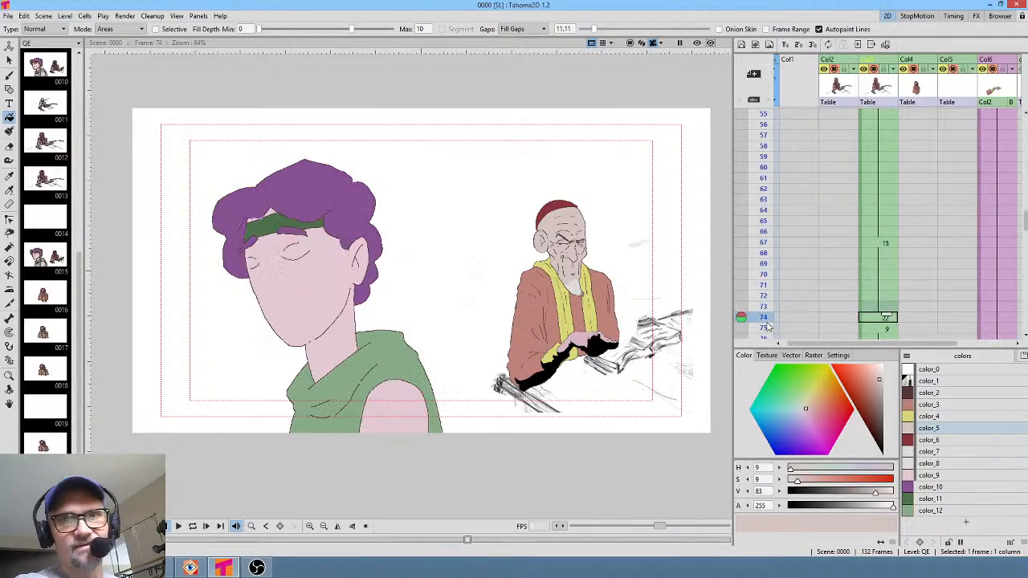
pyautogui.scroll(-2, 870, 259)
pyautogui.moveTo(768, 175)
pyautogui.mouseDown()
pyautogui.moveTo(763, 304)
pyautogui.moveTo(770, 230)
pyautogui.moveTo(795, 167)
pyautogui.mouseUp()
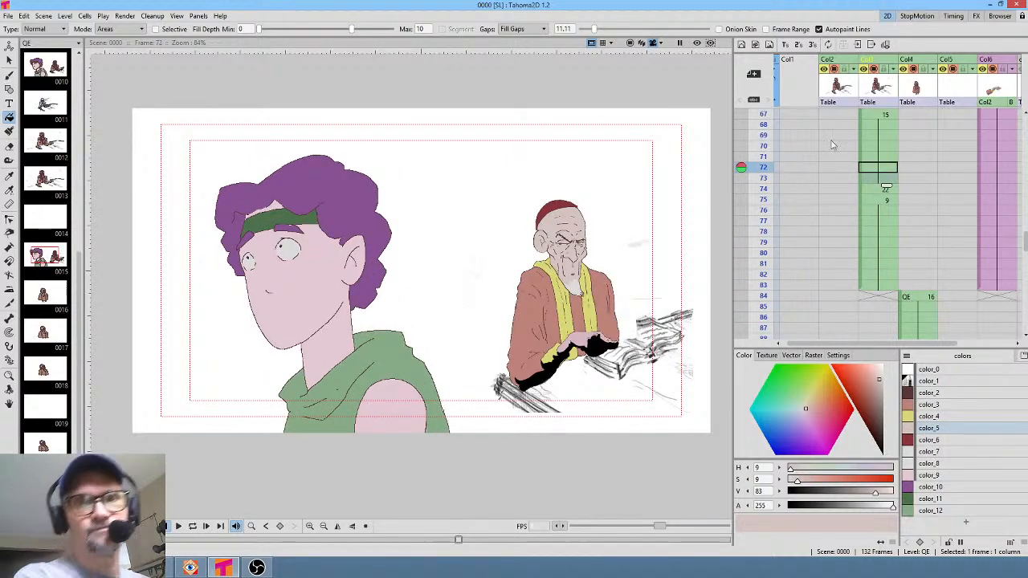
# Return to frame 1 and review the hand close-up through frame 28 to examine how it leads into the wider shot
pyautogui.scroll(10, 836, 145)
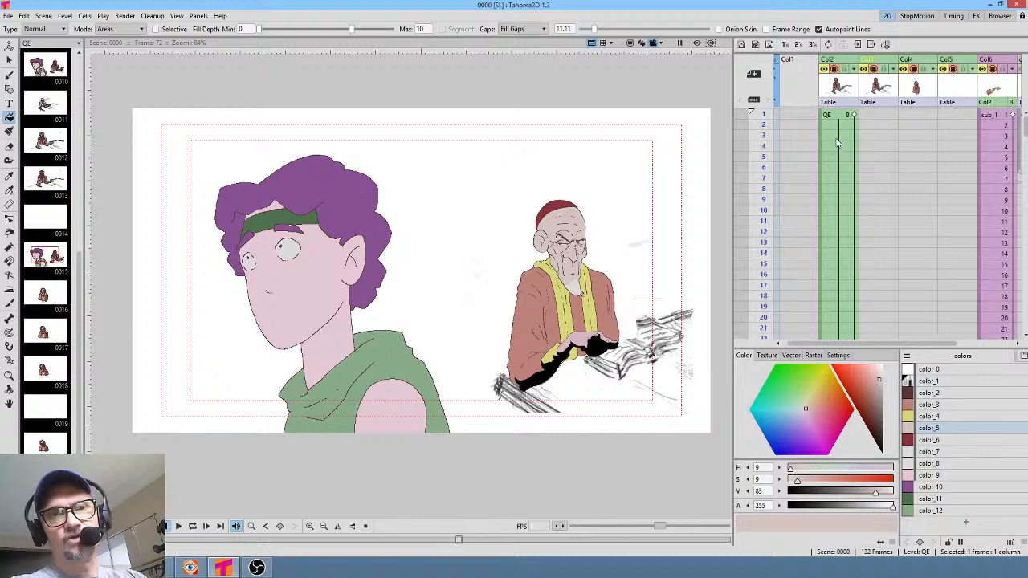
pyautogui.click(841, 116)
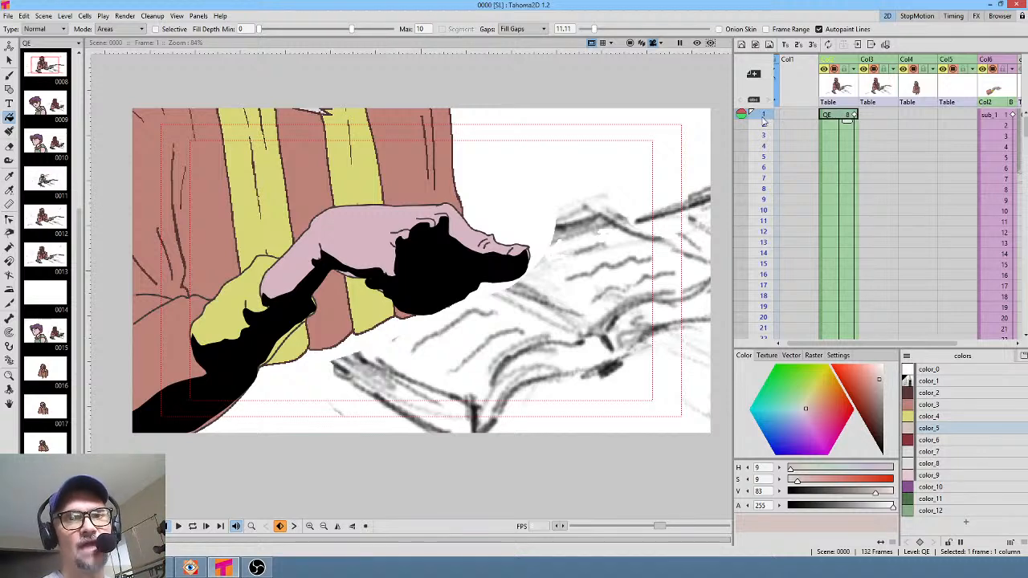
pyautogui.moveTo(764, 117); pyautogui.dragTo(764, 244)
pyautogui.middleClick(900, 281)
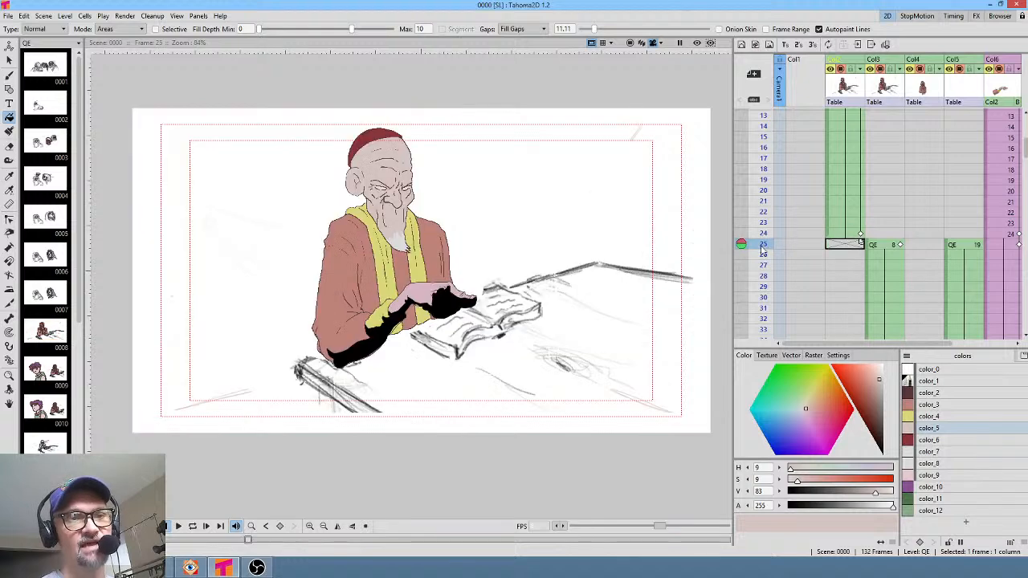
pyautogui.middleClick(839, 153)
pyautogui.moveTo(763, 160); pyautogui.dragTo(762, 225)
pyautogui.middleClick(935, 288)
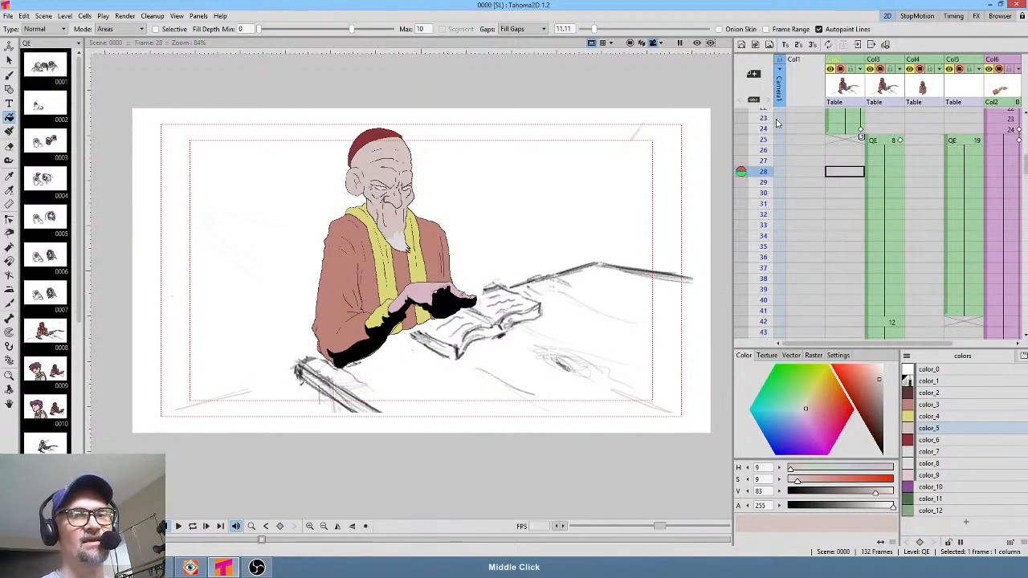
# Compare the frames on both sides of the frame 25 cut, between frames 20 and 30, to examine the framing jump
pyautogui.moveTo(763, 121); pyautogui.dragTo(764, 152)
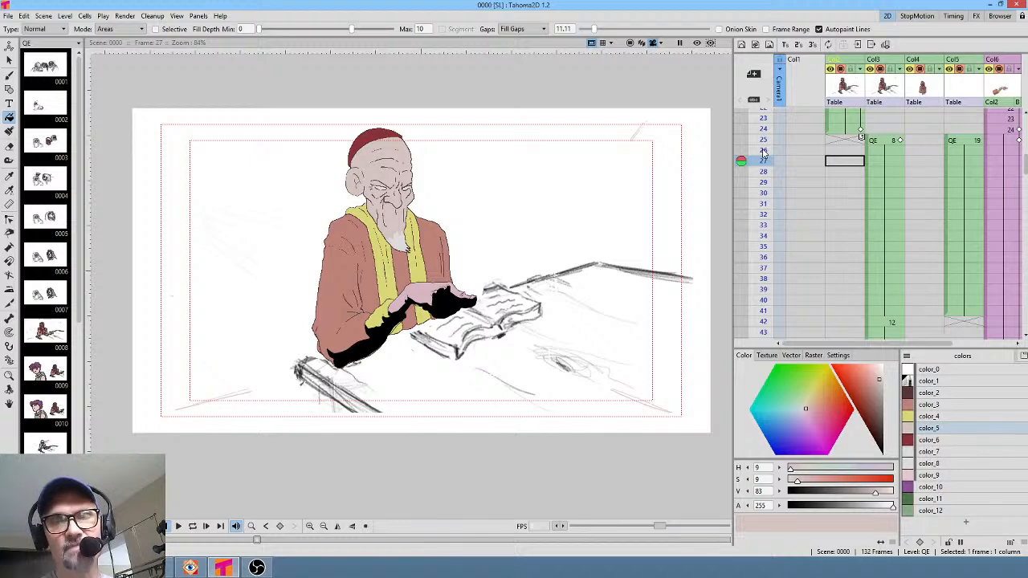
pyautogui.middleClick(888, 167)
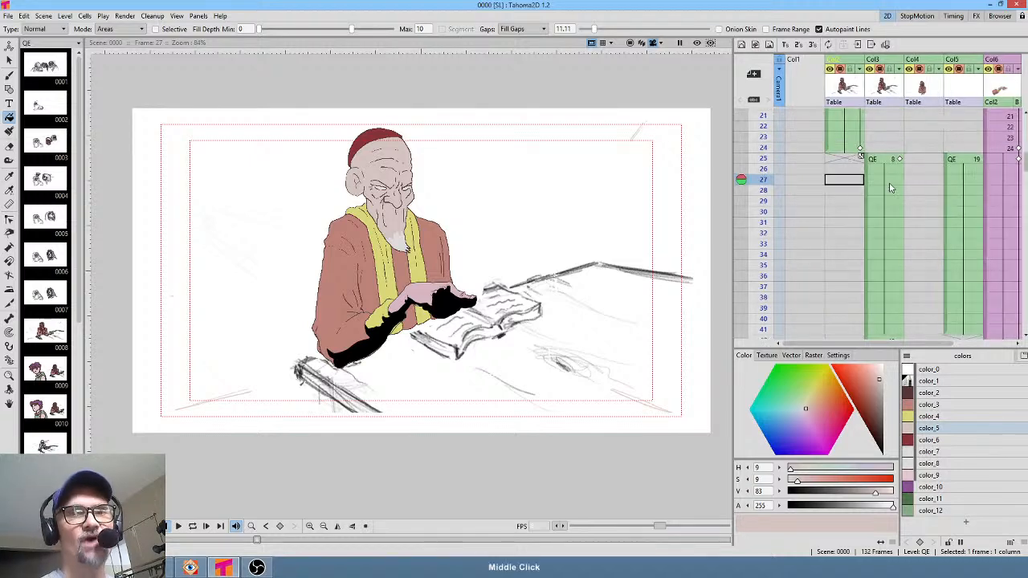
pyautogui.moveTo(762, 162); pyautogui.dragTo(765, 275)
pyautogui.click(763, 205)
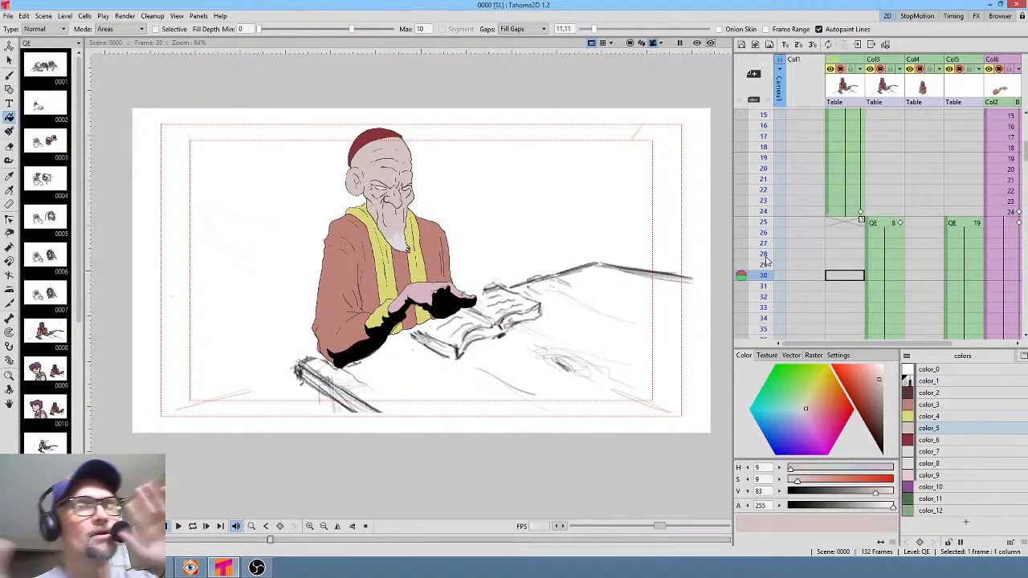
pyautogui.scroll(-2, 891, 193)
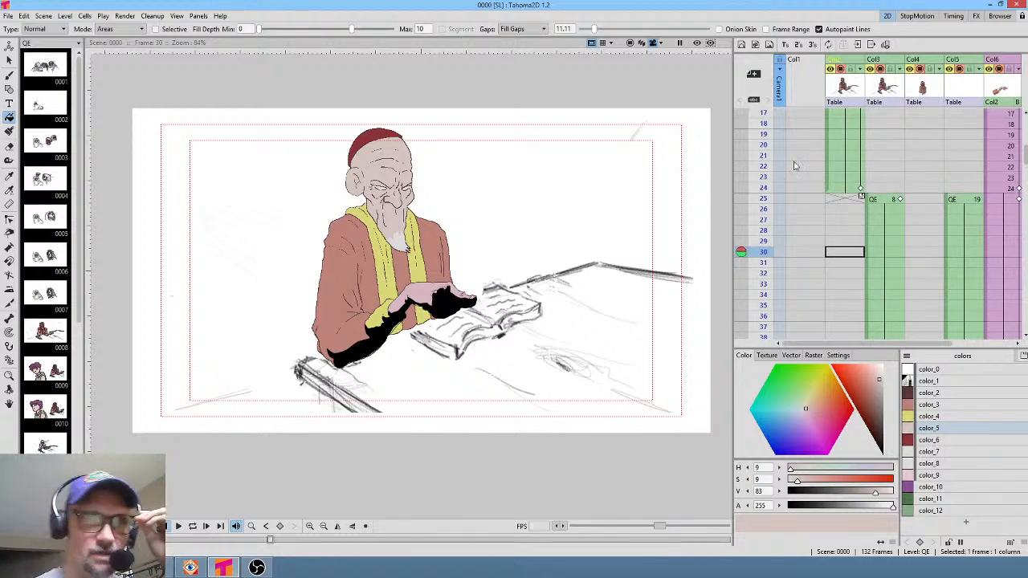
pyautogui.click(764, 146)
pyautogui.click(764, 219)
pyautogui.scroll(4, 893, 150)
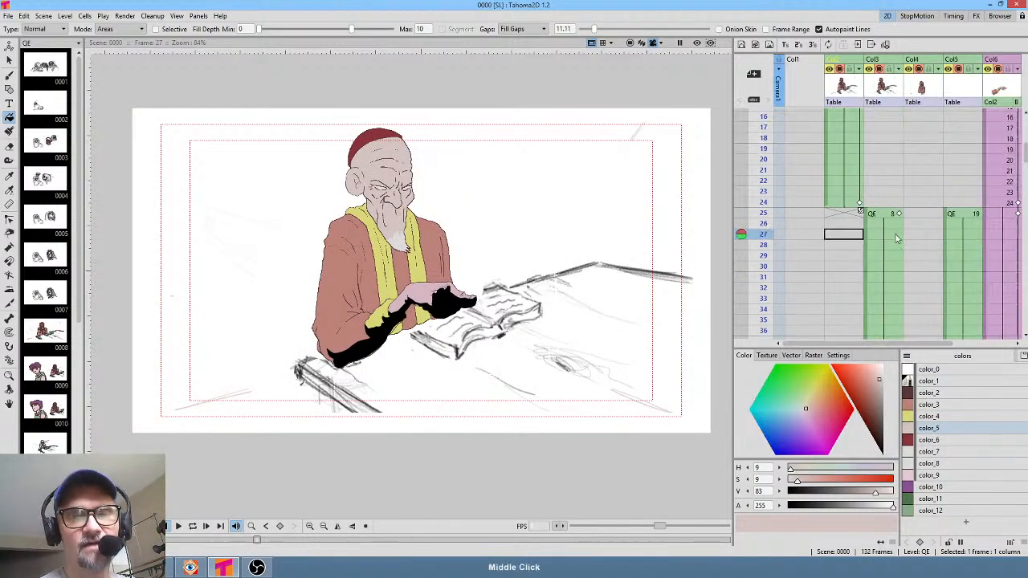
pyautogui.scroll(-5, 884, 176)
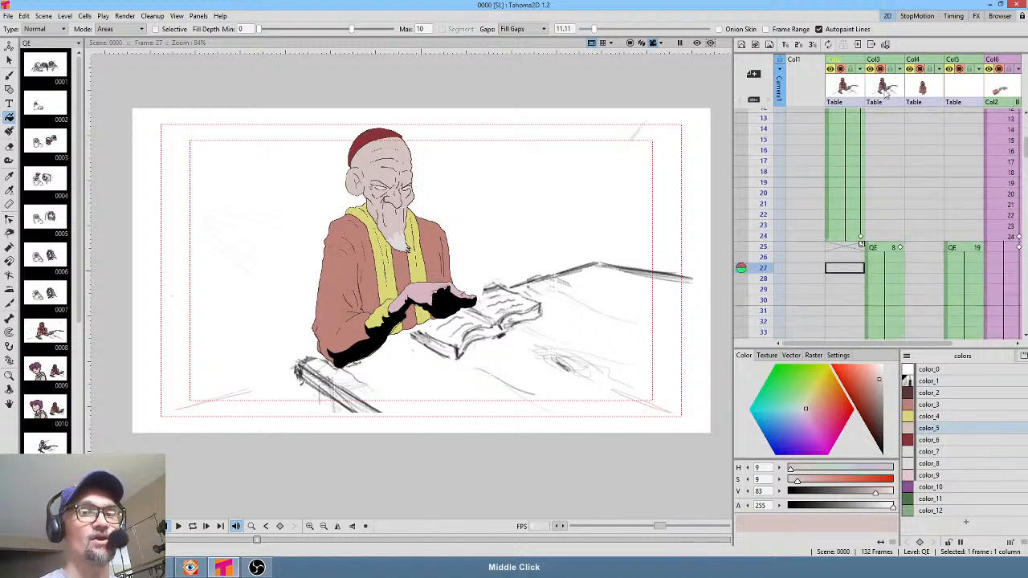
# Review frames 40 to 46 of the seated old man to examine his eyes widening and narrowing
pyautogui.scroll(-4, 892, 207)
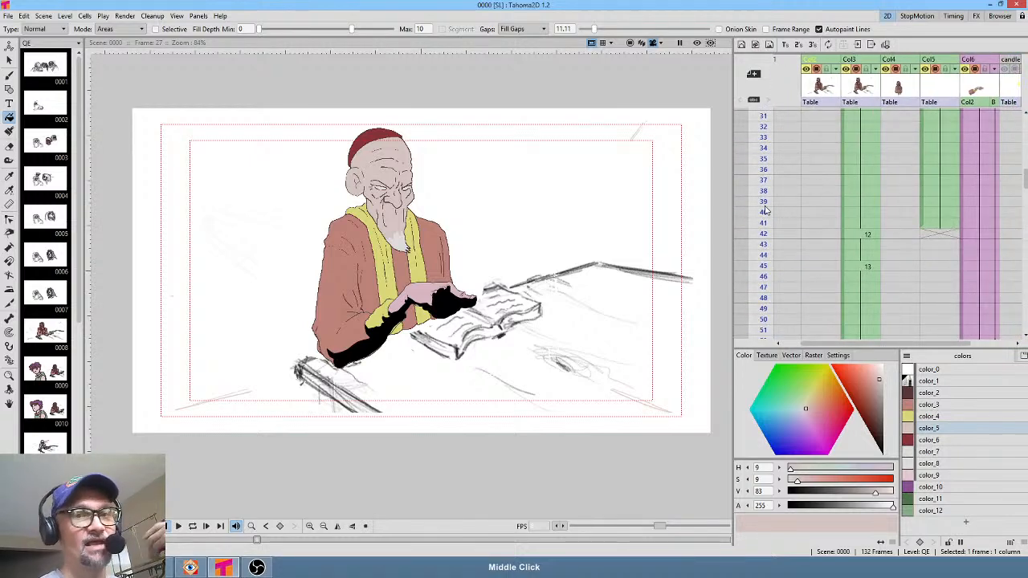
pyautogui.click(764, 212)
pyautogui.moveTo(764, 227); pyautogui.dragTo(764, 255)
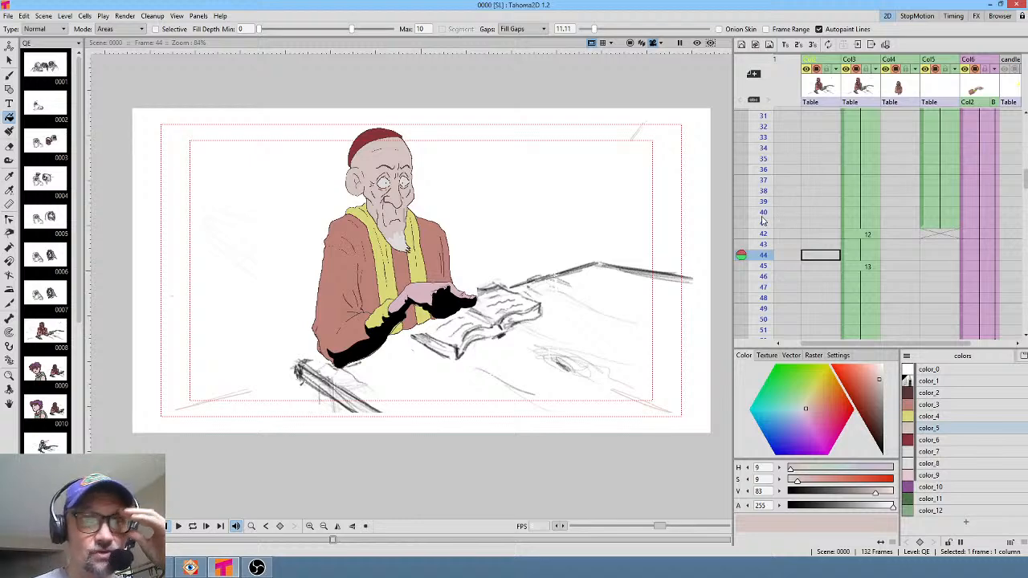
pyautogui.click(783, 276)
pyautogui.scroll(-3, 784, 257)
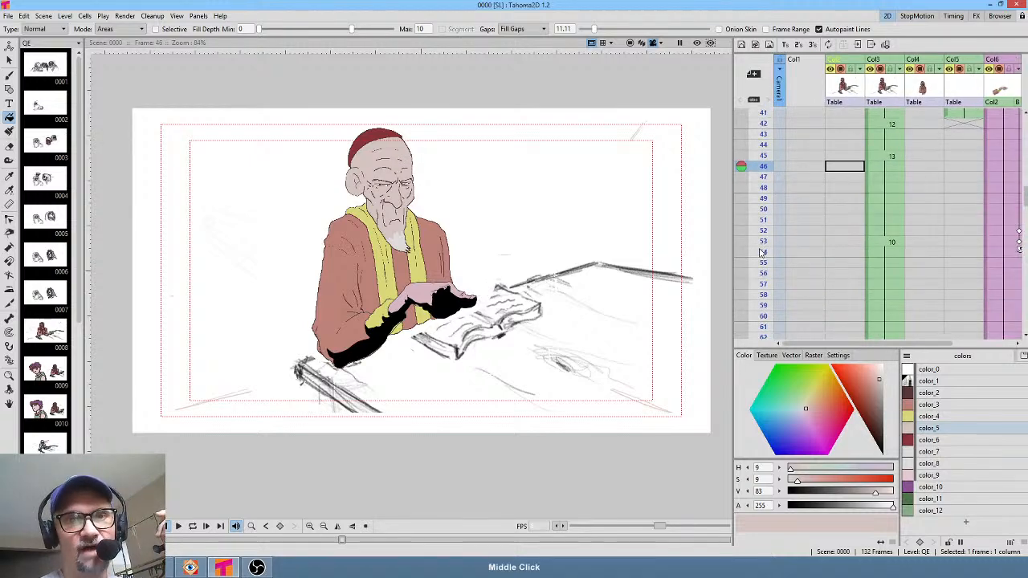
# Examine the start of the two-character shot between frames 53 and 59, and return to the scene's first frame
pyautogui.click(764, 306)
pyautogui.scroll(-3, 886, 179)
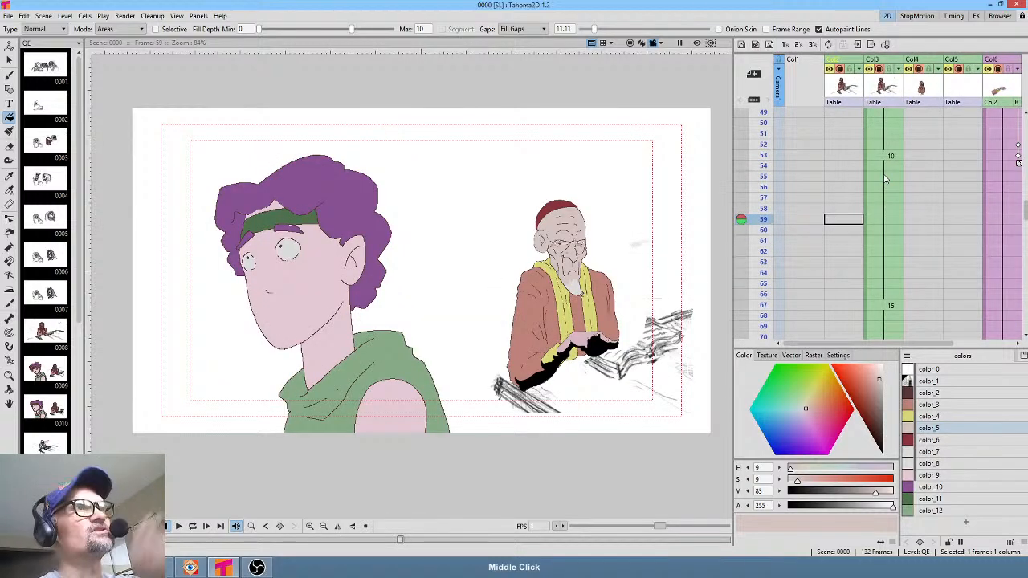
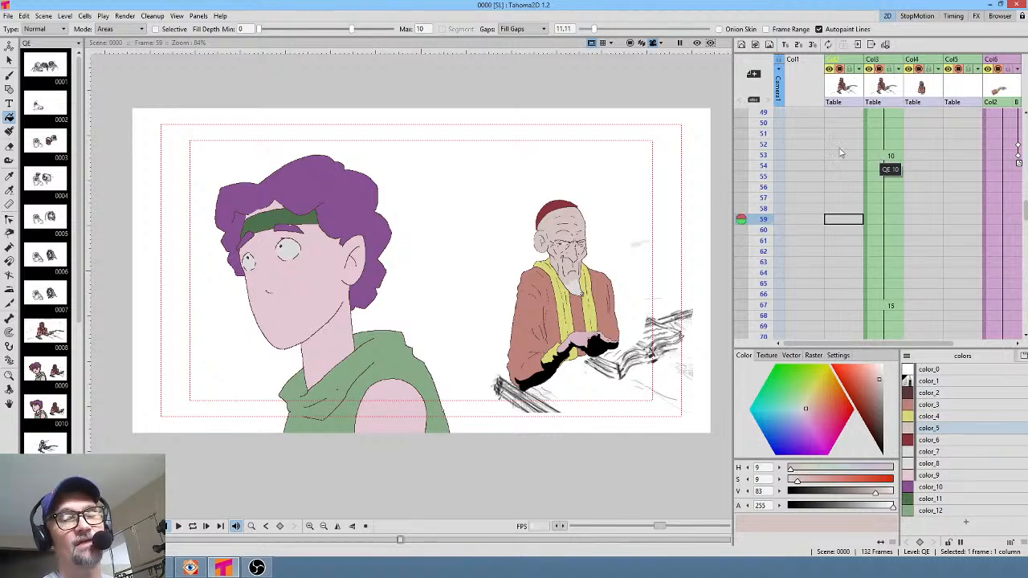
pyautogui.click(763, 157)
pyautogui.click(763, 164)
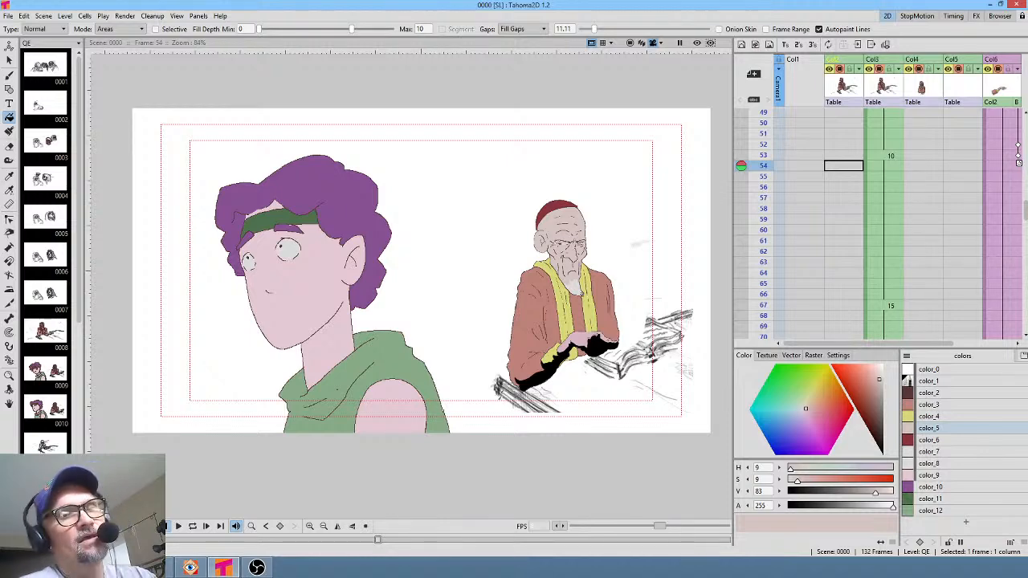
pyautogui.click(879, 156)
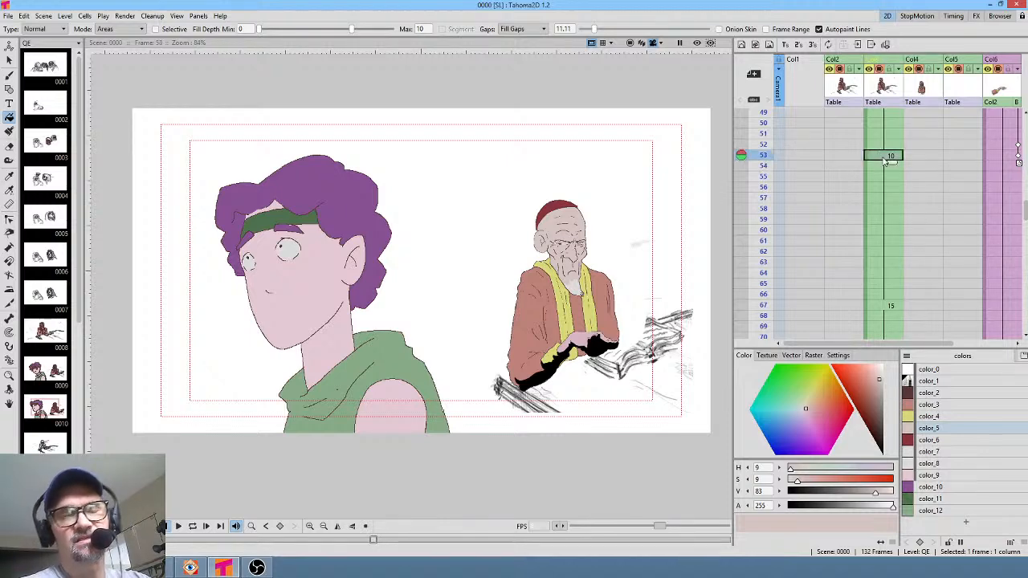
pyautogui.scroll(10, 841, 165)
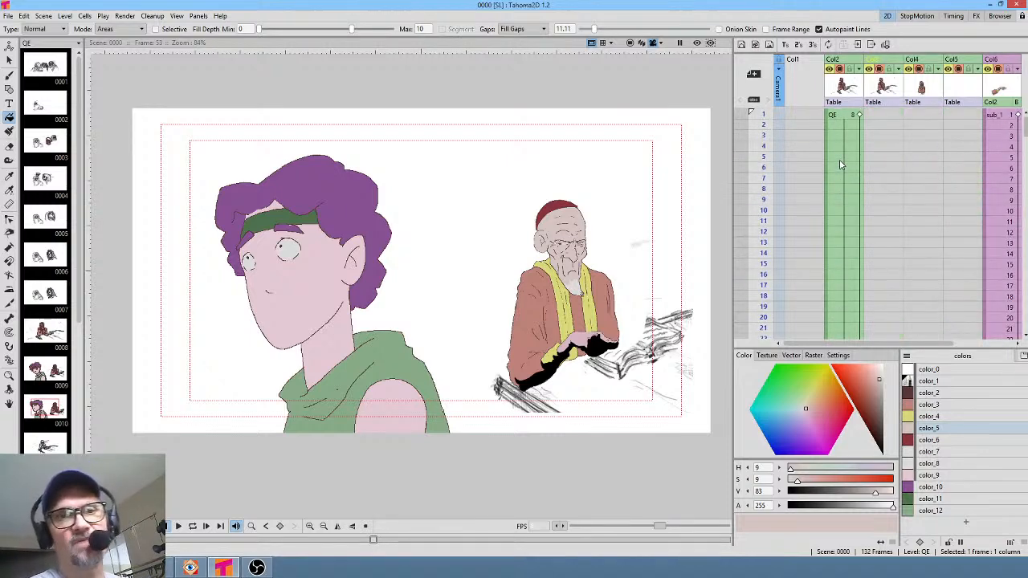
pyautogui.click(843, 118)
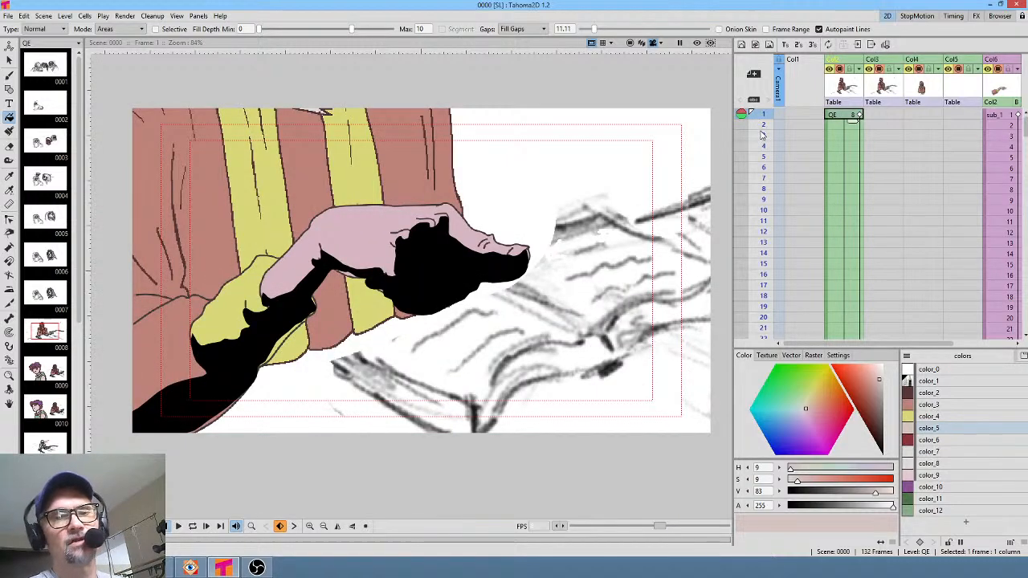
# Examine the two-character shot from frame 74, its cut to the old man's close-up at frame 84, and the end of the timeline
pyautogui.scroll(-5, 763, 136)
pyautogui.scroll(-10, 765, 137)
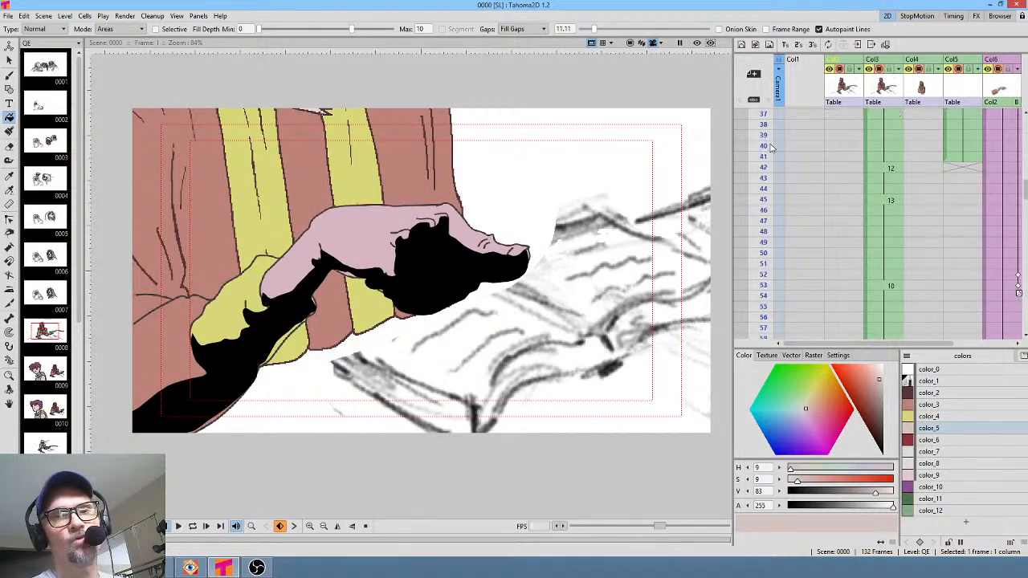
pyautogui.click(764, 125)
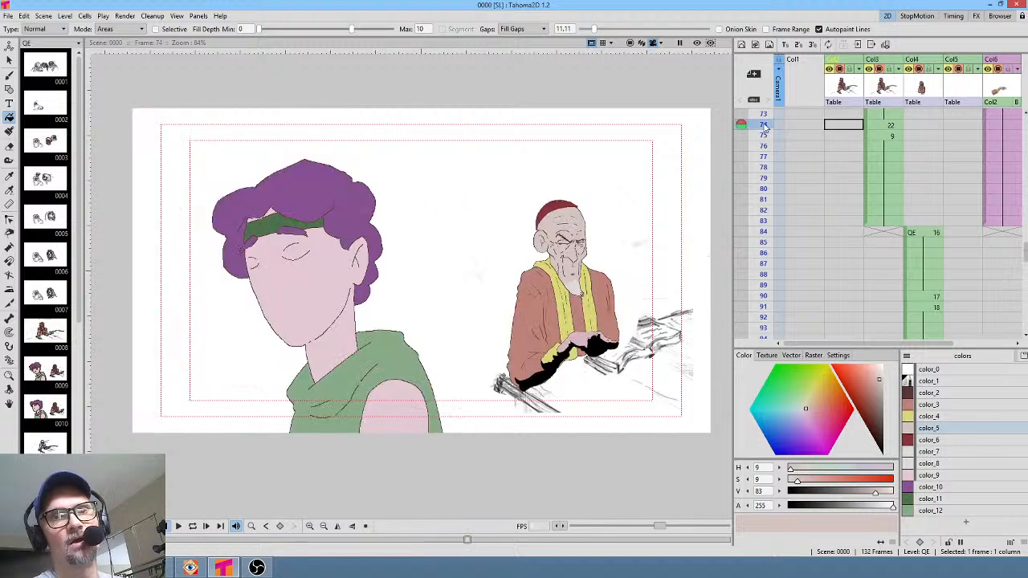
pyautogui.click(767, 146)
pyautogui.moveTo(767, 145); pyautogui.dragTo(759, 233)
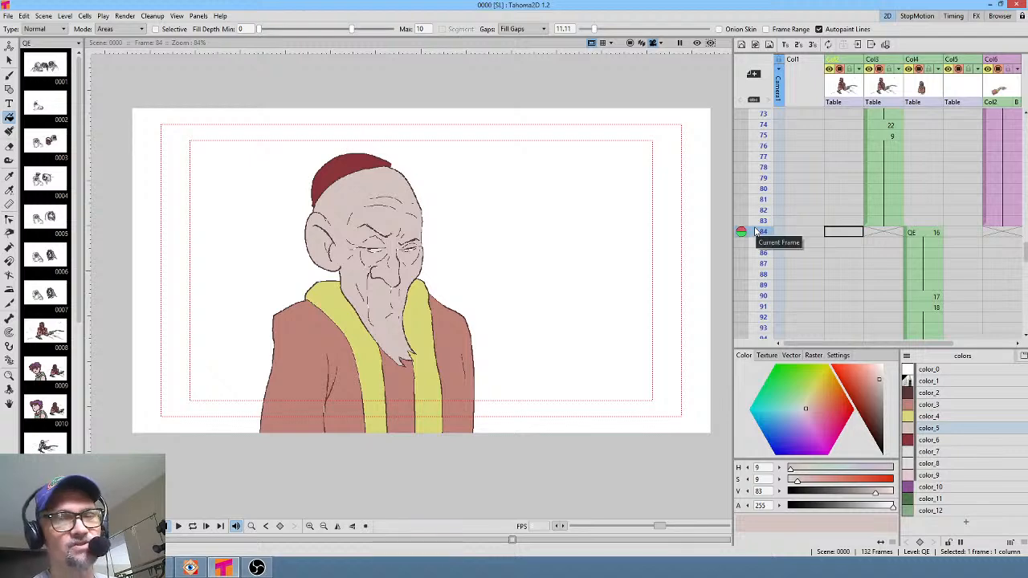
pyautogui.press('Down')
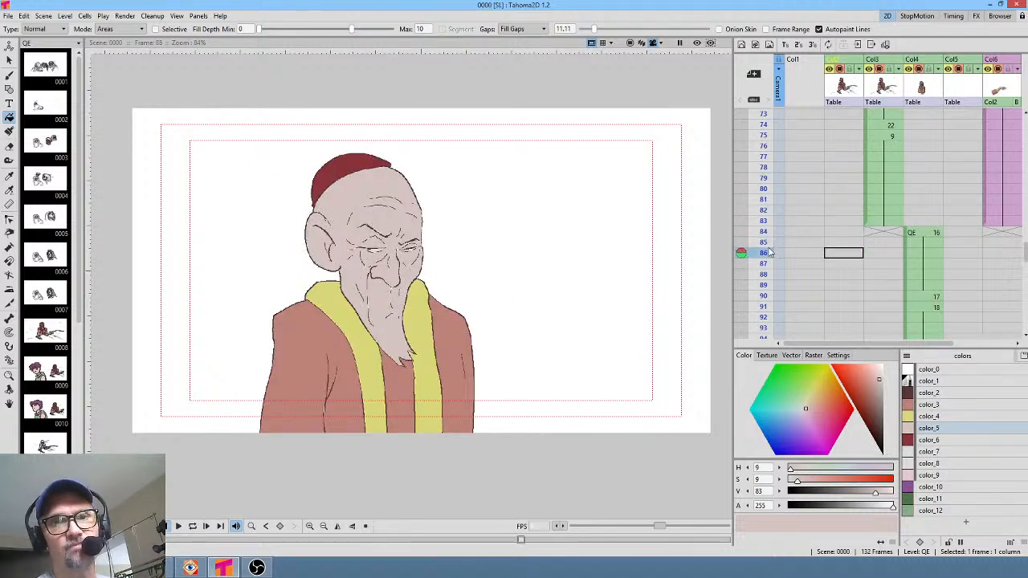
pyautogui.scroll(-6, 931, 208)
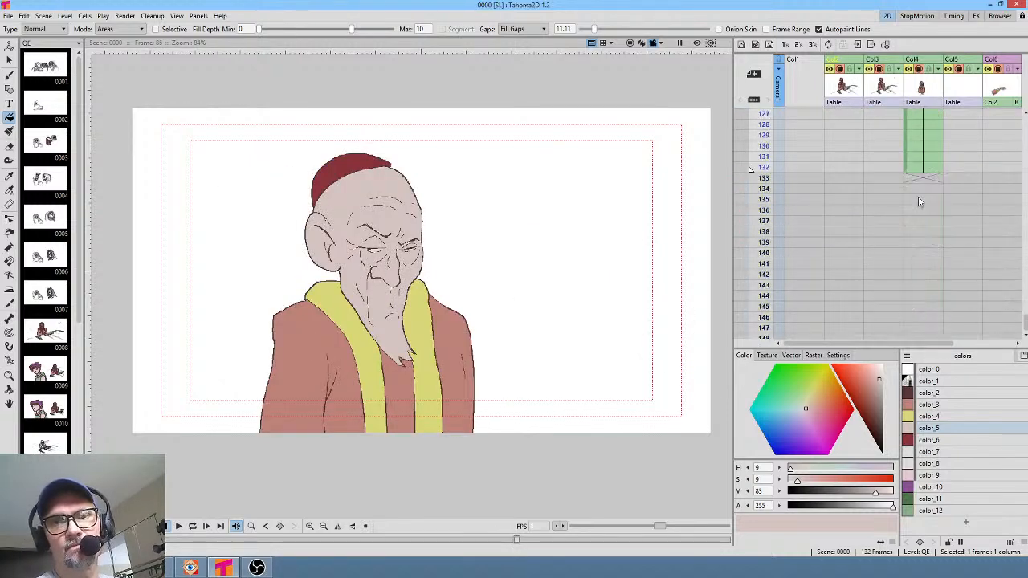
pyautogui.scroll(16, 922, 201)
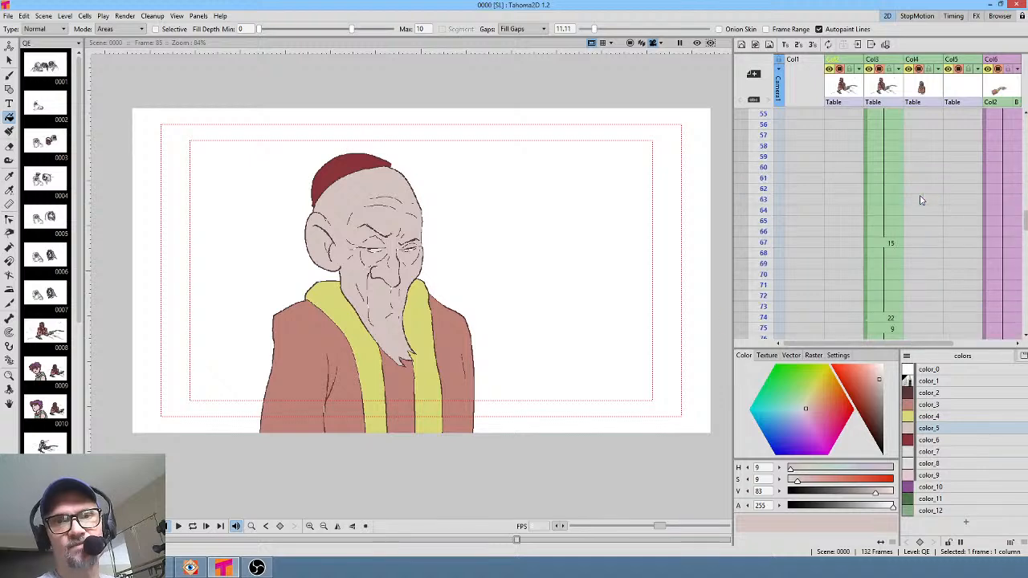
pyautogui.scroll(2, 922, 201)
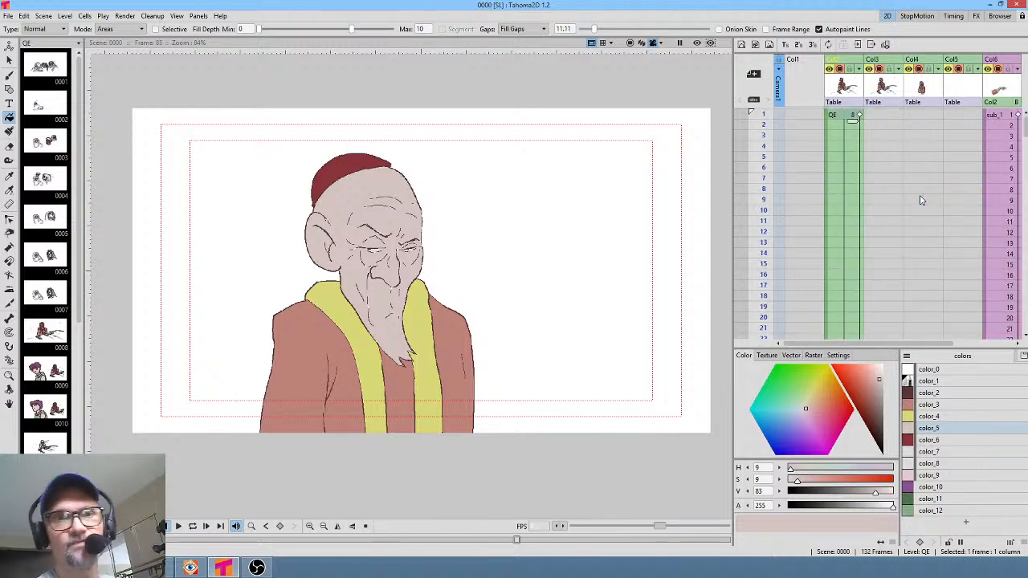
# Create a raster level named OP at frame 1 of the empty first column and save the scene
pyautogui.click(770, 114)
pyautogui.scroll(-4, 492, 170)
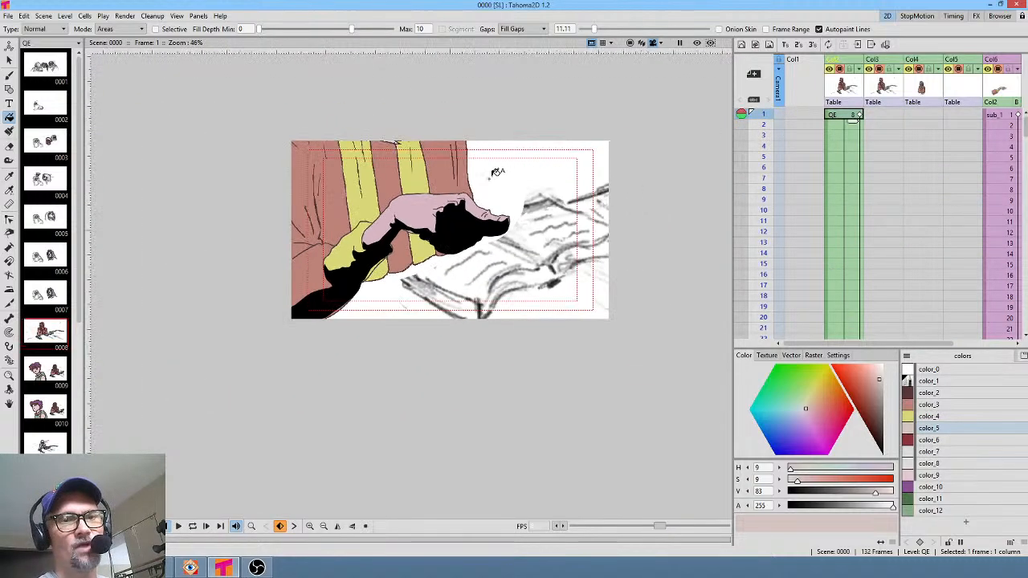
pyautogui.scroll(3, 492, 171)
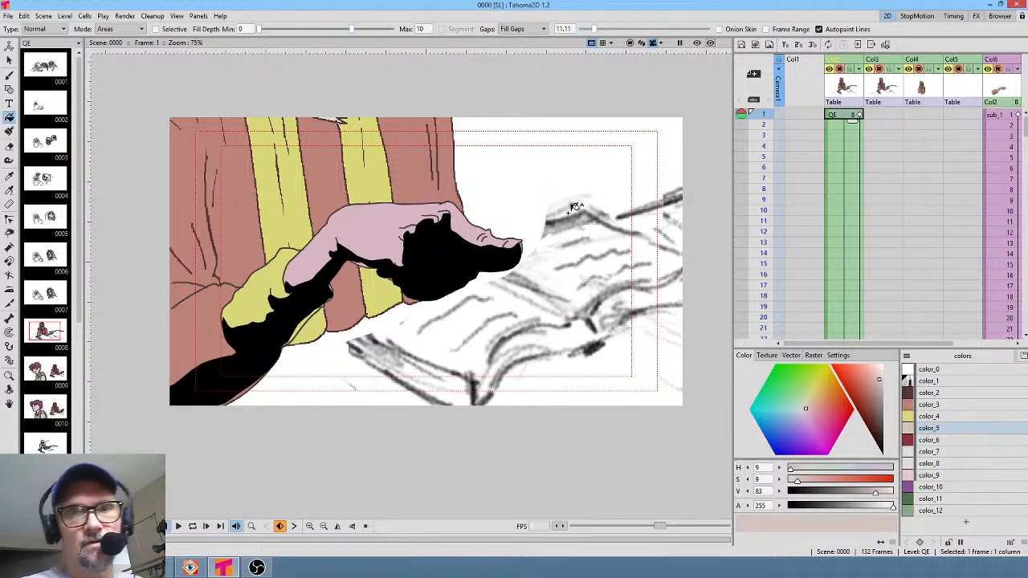
pyautogui.click(797, 116)
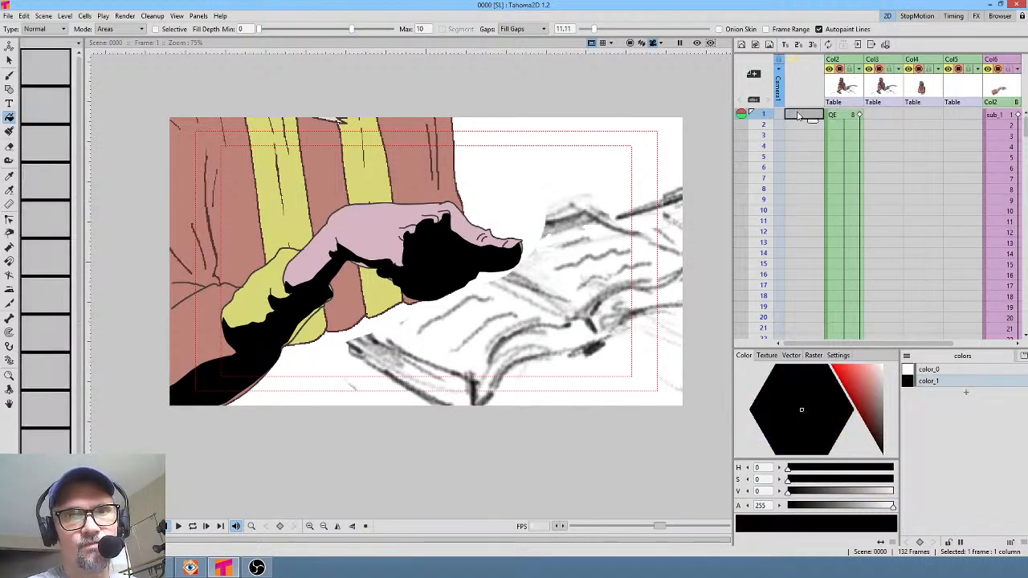
pyautogui.click(769, 44)
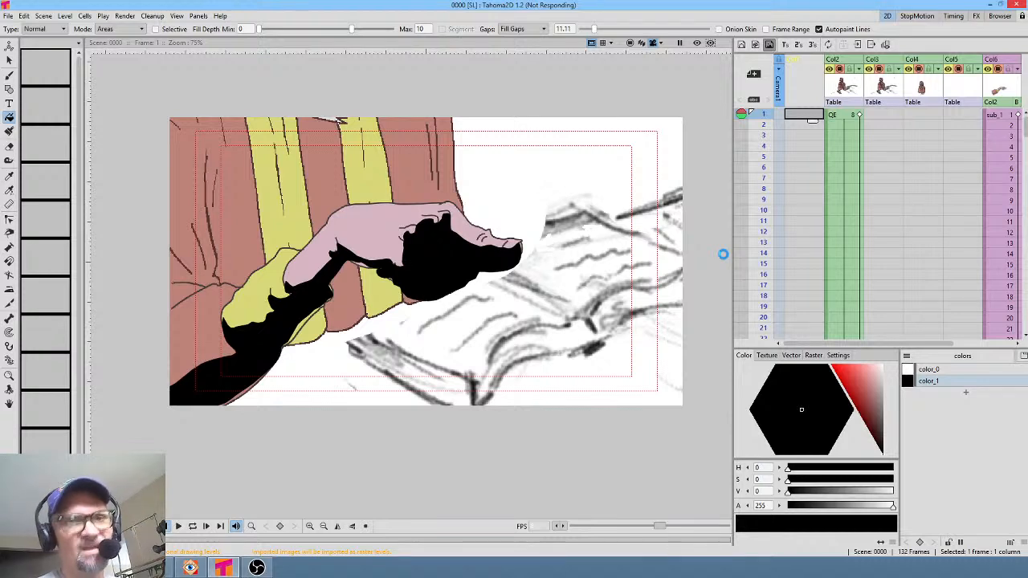
pyautogui.click(522, 389)
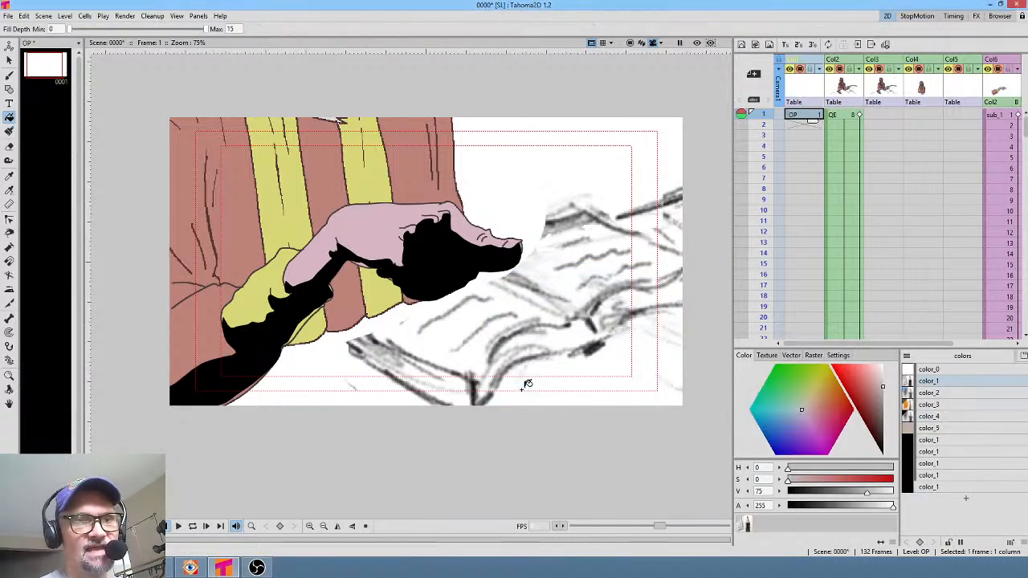
pyautogui.hotkey('ctrl', 's')
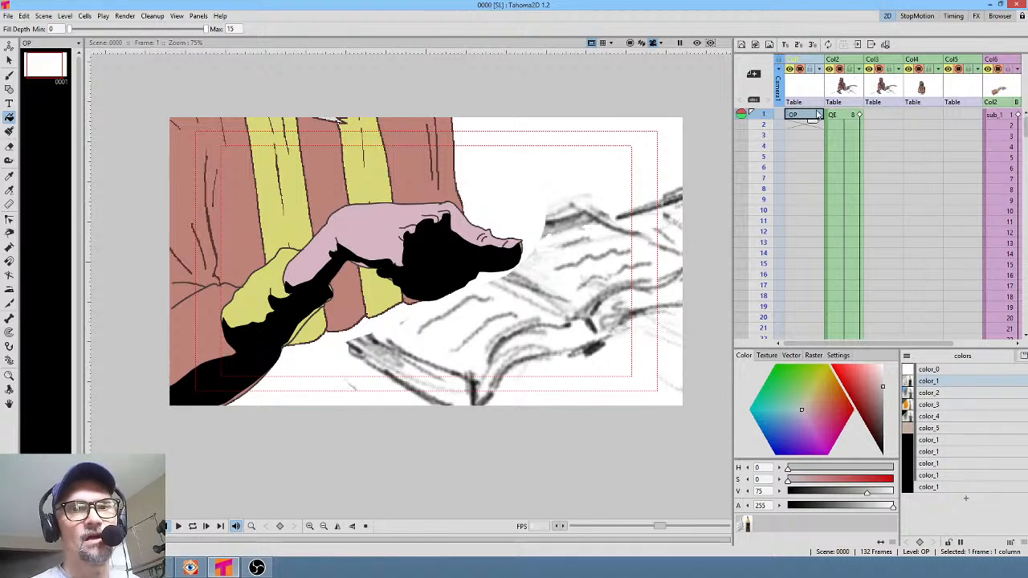
# Extend the OP drawing's hold through frame 83, matching the end of the two-character shot in Col3
pyautogui.moveTo(809, 118); pyautogui.dragTo(813, 256)
pyautogui.scroll(-3, 867, 265)
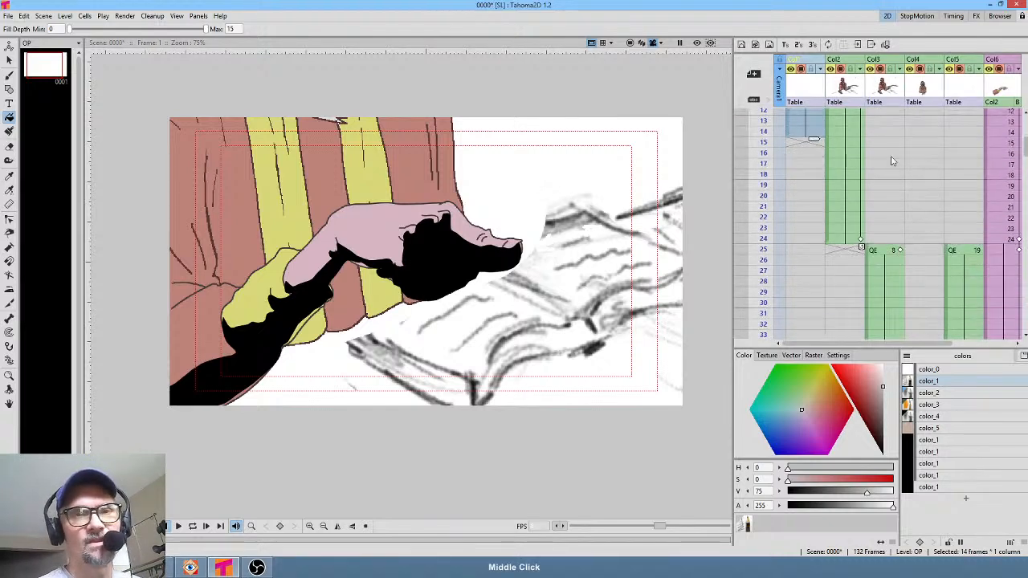
pyautogui.moveTo(816, 140); pyautogui.dragTo(899, 313)
pyautogui.scroll(-5, 892, 241)
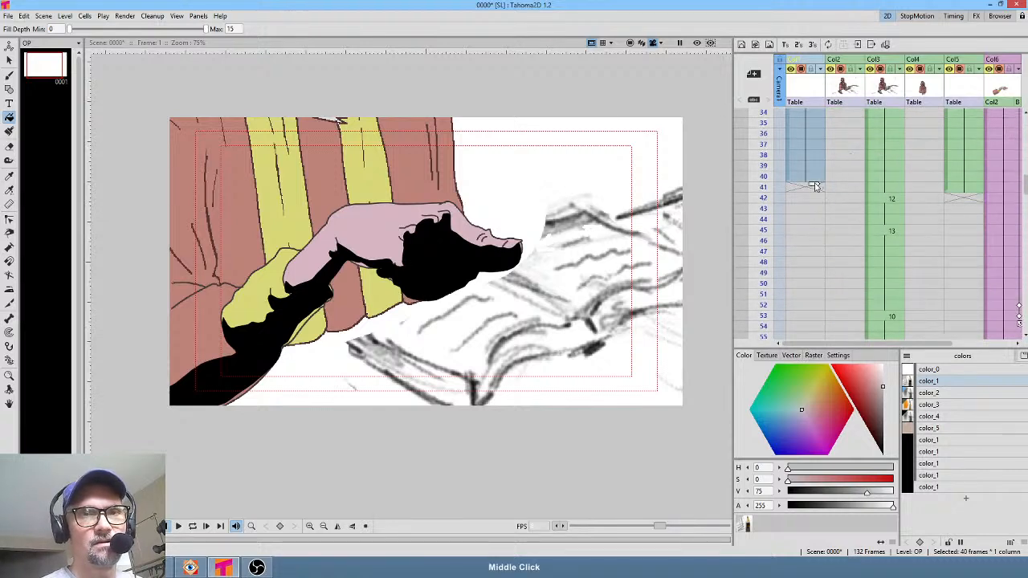
pyautogui.moveTo(814, 184)
pyautogui.mouseDown()
pyautogui.moveTo(810, 398)
pyautogui.moveTo(814, 105)
pyautogui.moveTo(816, 172)
pyautogui.mouseUp()
pyautogui.middleClick(838, 149)
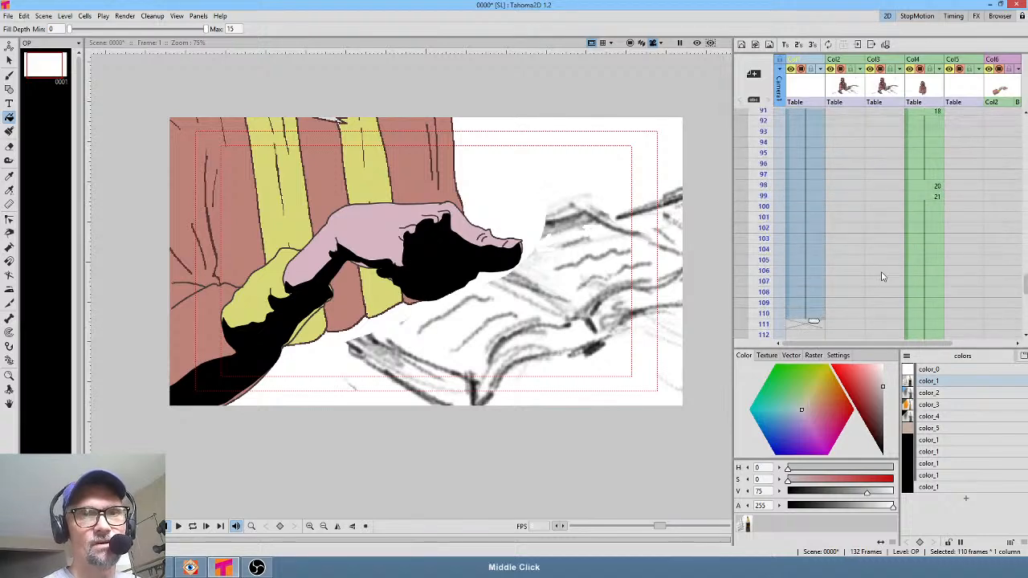
pyautogui.moveTo(816, 330); pyautogui.dragTo(818, 299)
pyautogui.scroll(5, 818, 128)
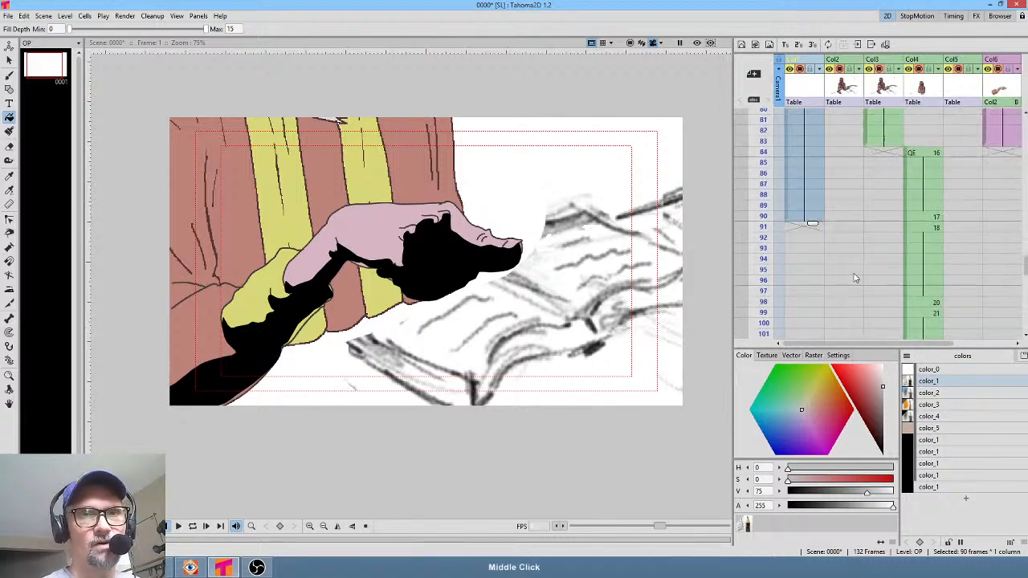
pyautogui.moveTo(827, 305); pyautogui.dragTo(825, 233)
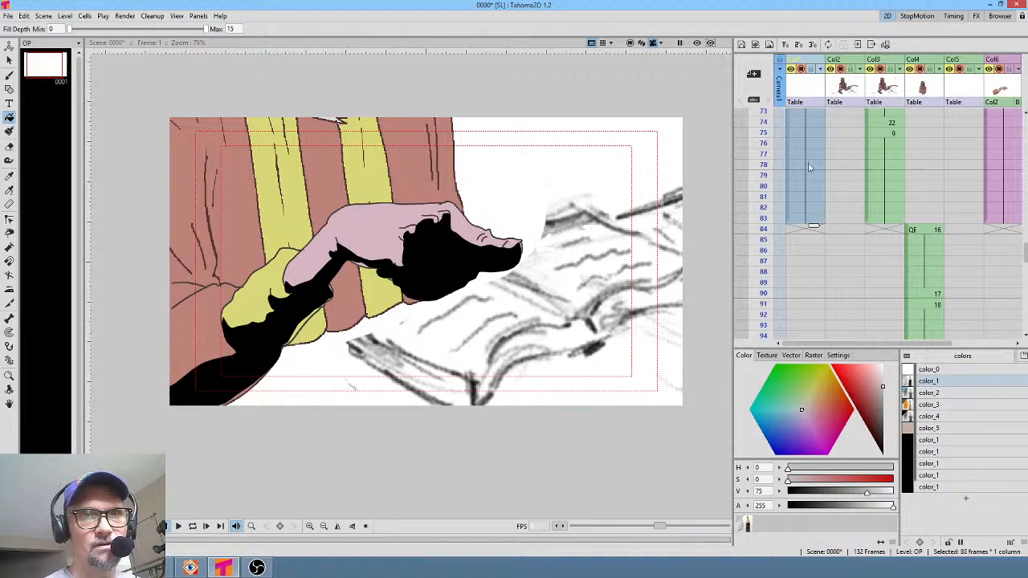
# Check frame 81 and shorten the OP drawing's hold to frame 52, then further to frame 41
pyautogui.moveTo(768, 138); pyautogui.dragTo(764, 205)
pyautogui.scroll(2, 864, 168)
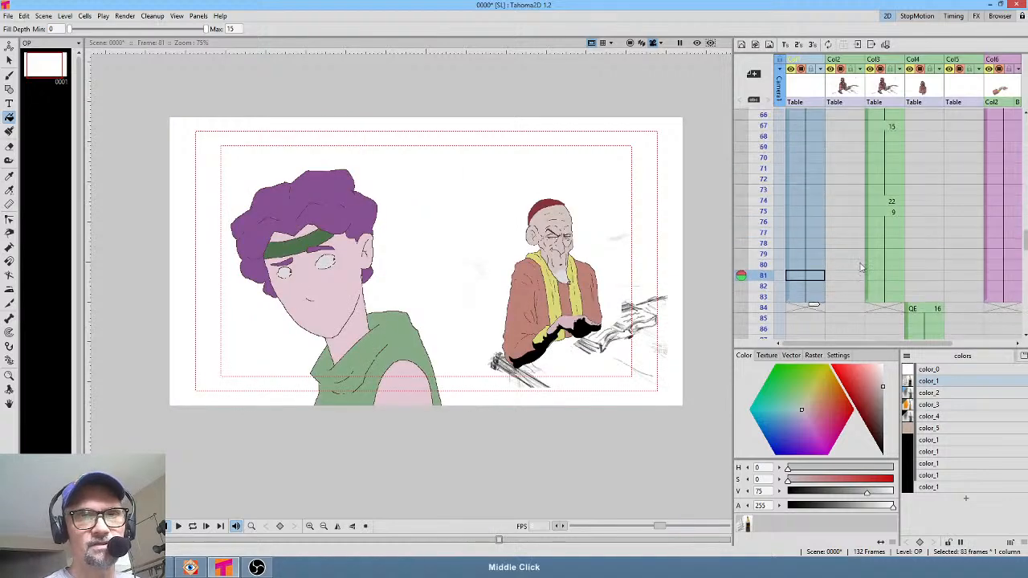
pyautogui.moveTo(814, 309); pyautogui.dragTo(810, 177)
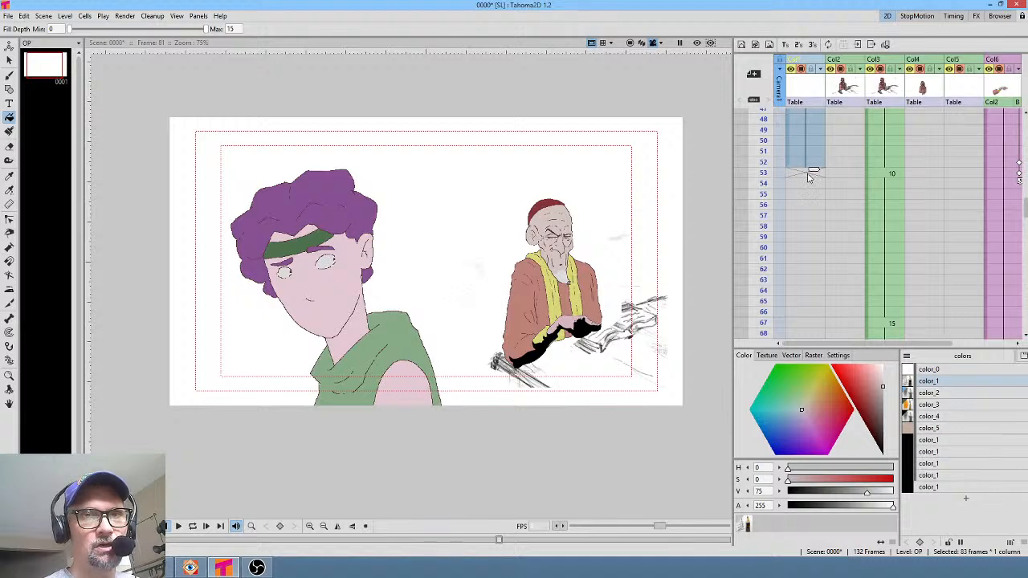
pyautogui.scroll(2, 845, 235)
pyautogui.scroll(3, 845, 235)
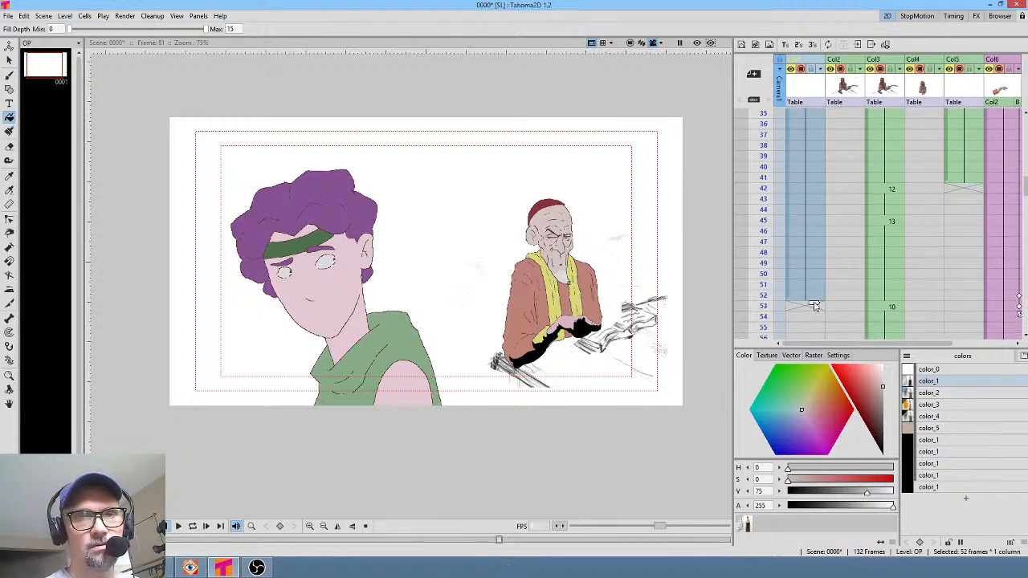
pyautogui.moveTo(815, 302); pyautogui.dragTo(821, 244)
pyautogui.scroll(5, 844, 241)
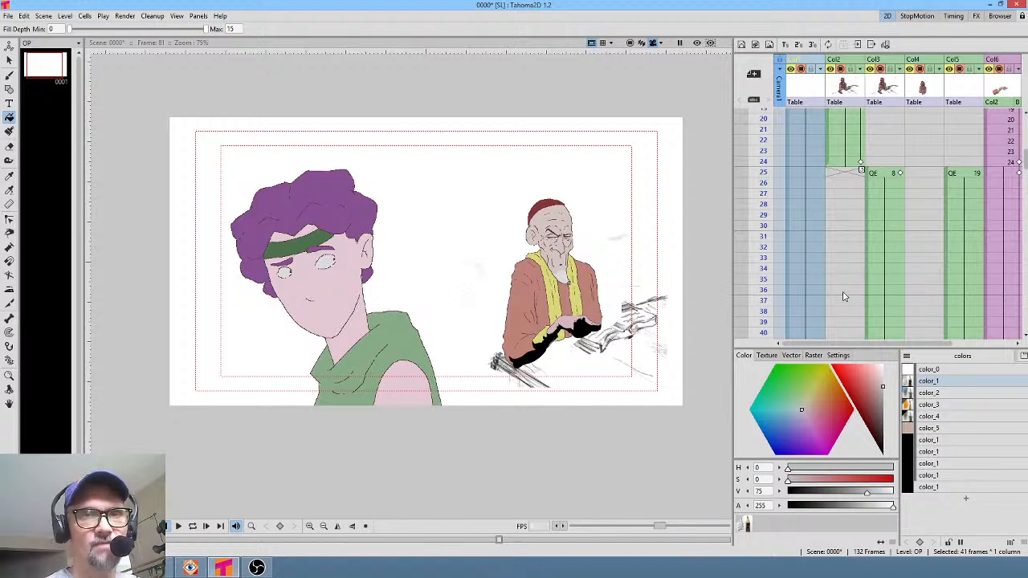
# Shorten the OP drawing's hold to end at frame 24, matching the hand close-up in Col2
pyautogui.scroll(-2, 844, 294)
pyautogui.moveTo(814, 279); pyautogui.dragTo(816, 151)
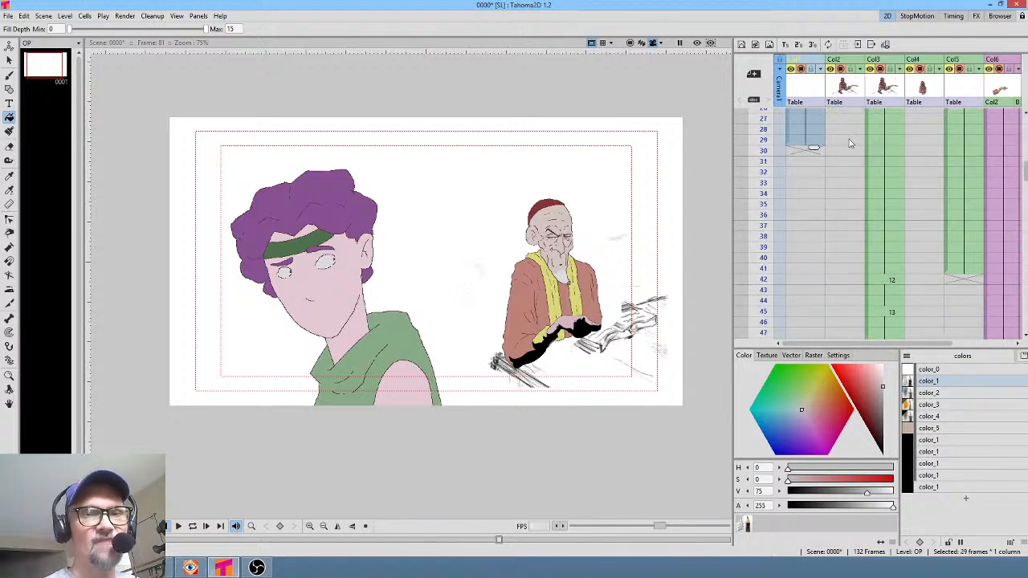
pyautogui.scroll(3, 852, 177)
pyautogui.moveTo(813, 257); pyautogui.dragTo(817, 205)
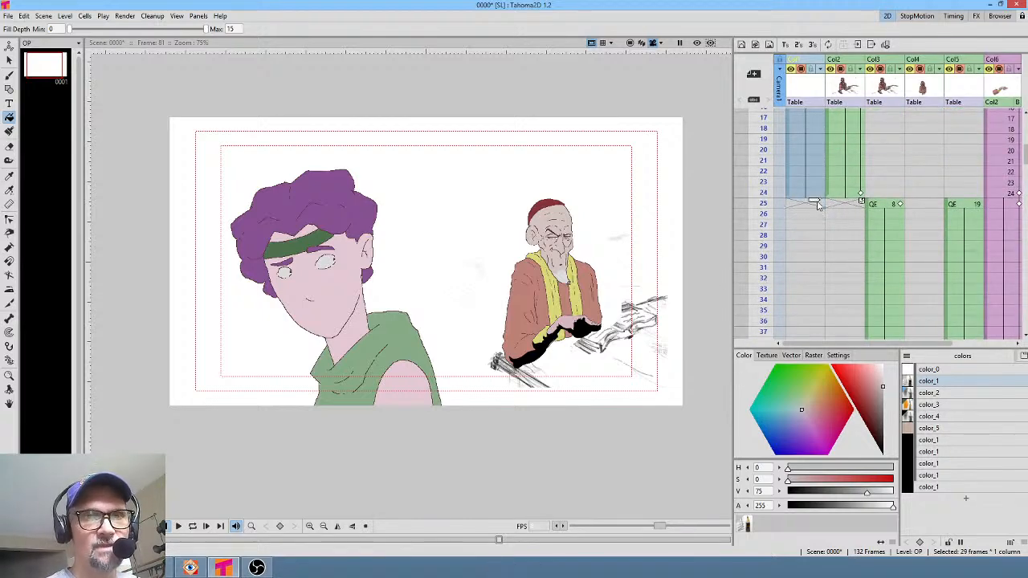
pyautogui.scroll(5, 822, 146)
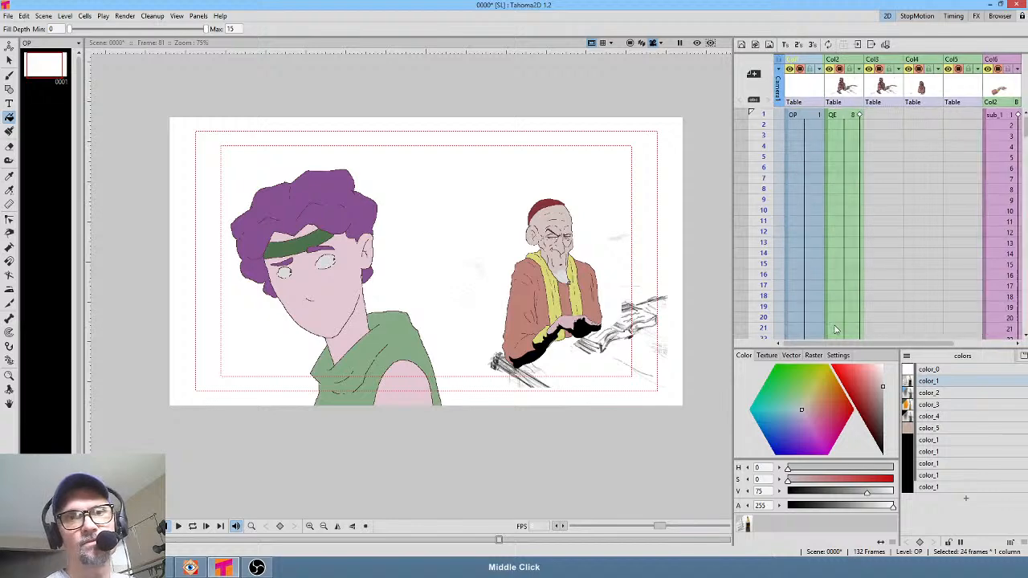
# Paint a dark green patch on the open book's page edge in frame 1 of OP, using the Brush and color_3
pyautogui.click(806, 118)
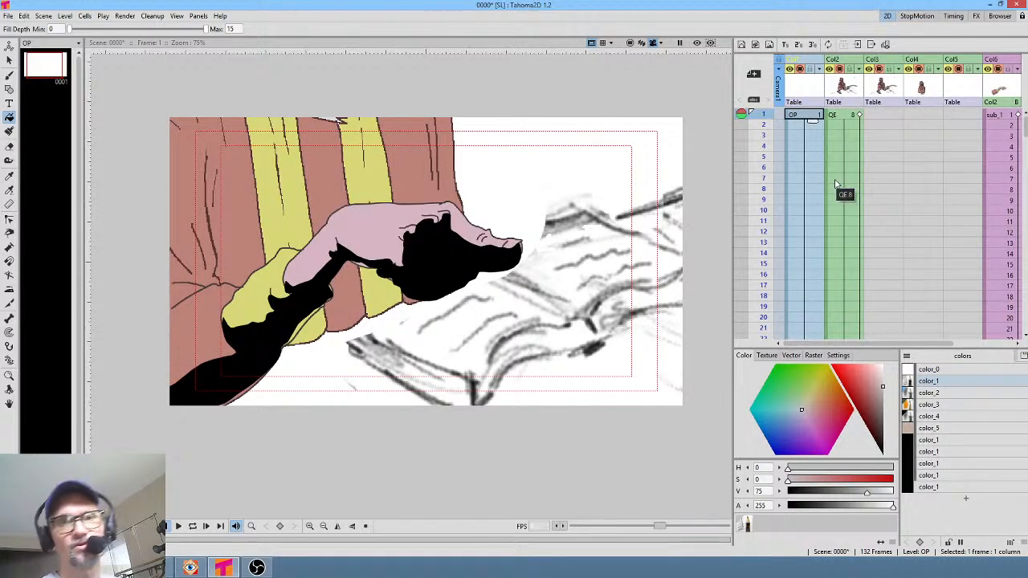
pyautogui.scroll(-3, 851, 285)
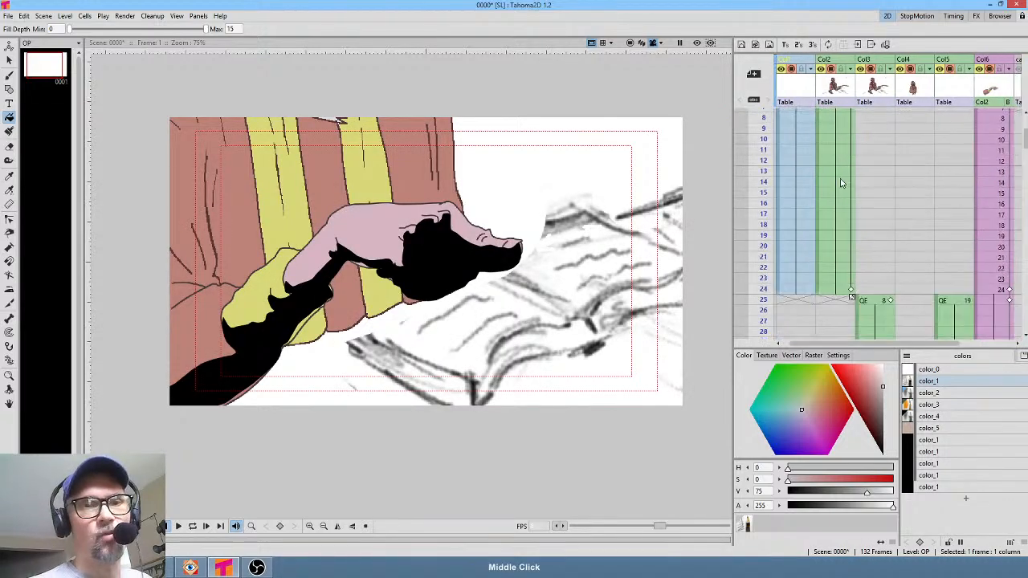
pyautogui.scroll(-1, 833, 264)
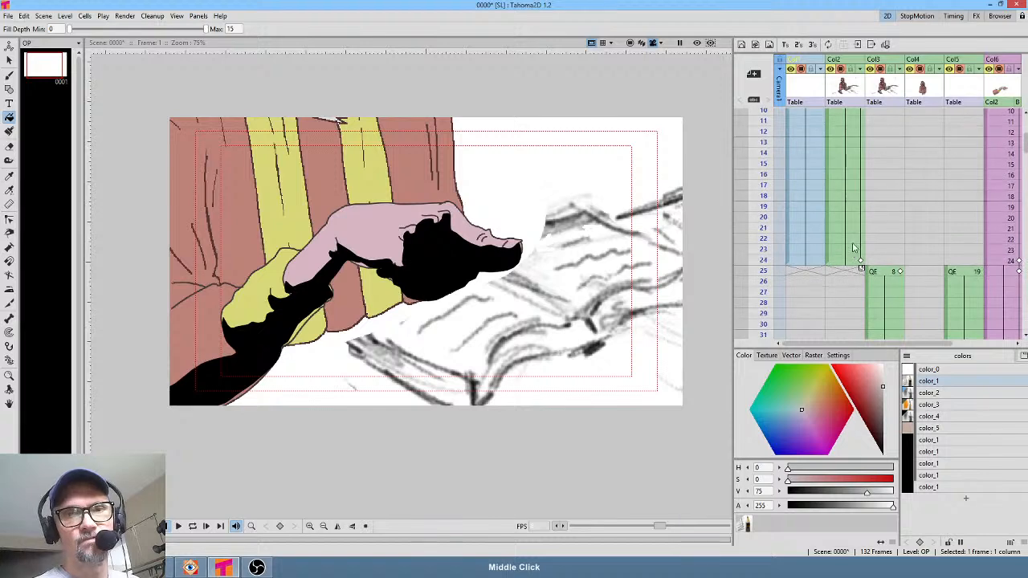
pyautogui.click(942, 405)
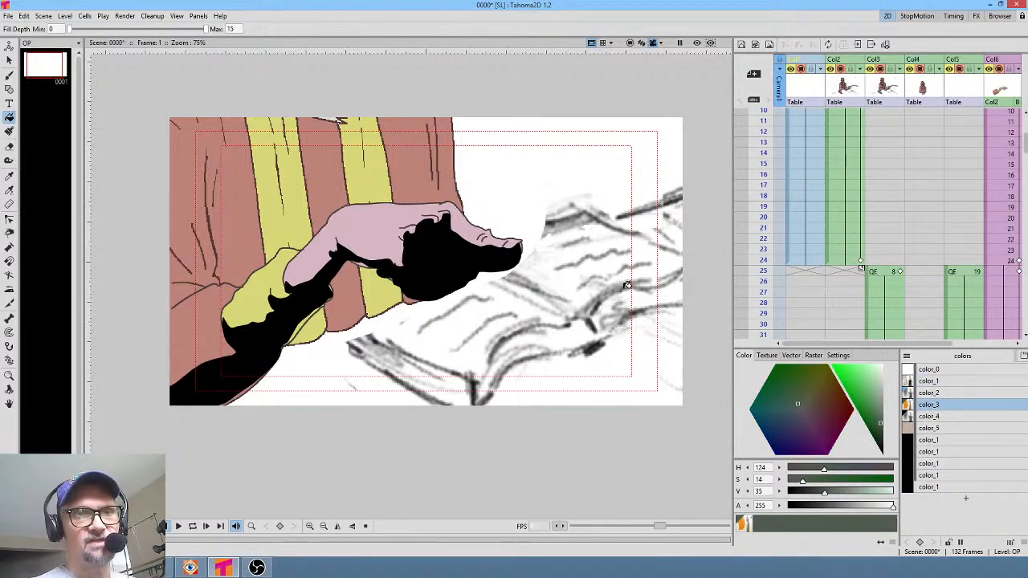
pyautogui.press('b')
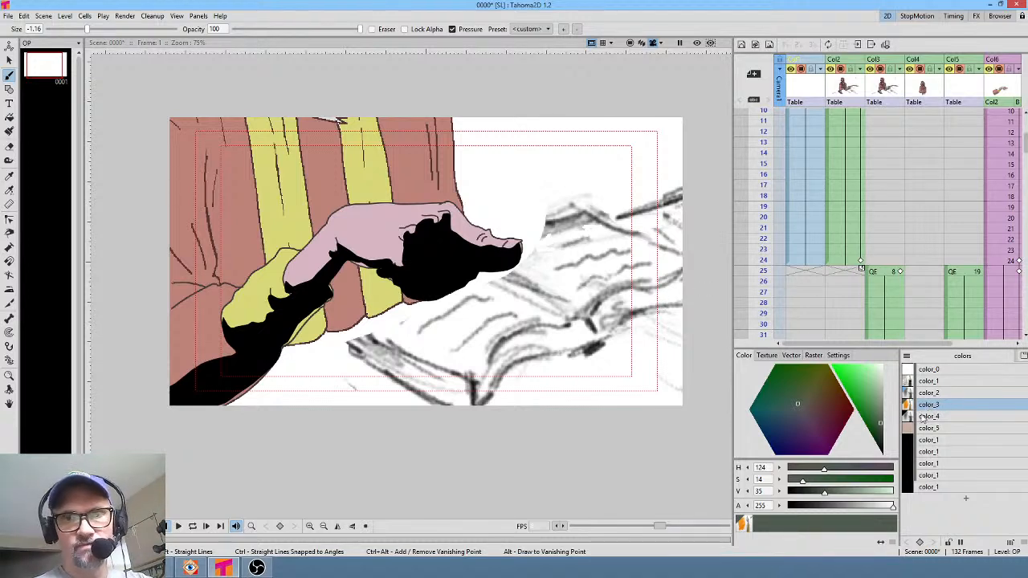
pyautogui.moveTo(572, 320); pyautogui.dragTo(504, 326)
pyautogui.scroll(1, 859, 289)
pyautogui.scroll(1, 859, 291)
pyautogui.click(806, 115)
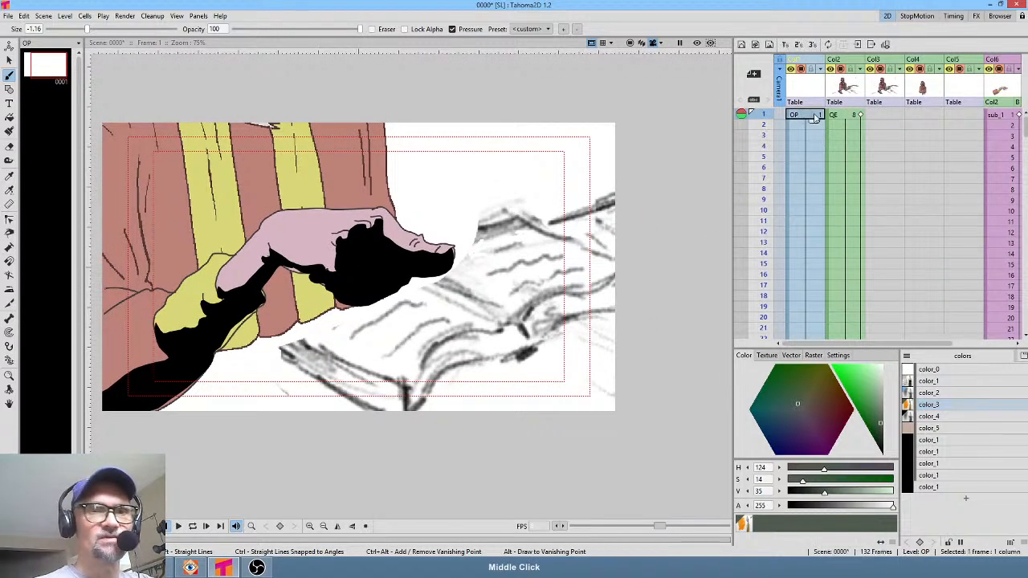
pyautogui.moveTo(553, 305)
pyautogui.mouseDown()
pyautogui.moveTo(537, 323)
pyautogui.moveTo(562, 299)
pyautogui.moveTo(545, 330)
pyautogui.moveTo(573, 305)
pyautogui.mouseUp()
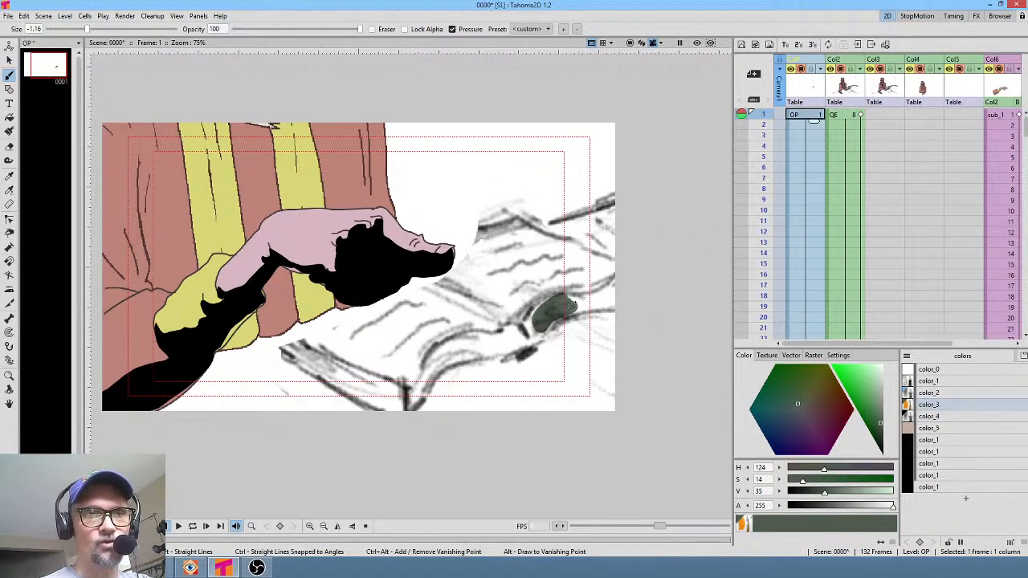
# Continue the dark green paint along the book's page edge and show the artwork beyond the camera frame
pyautogui.click(940, 405)
pyautogui.moveTo(567, 302)
pyautogui.mouseDown()
pyautogui.moveTo(612, 289)
pyautogui.moveTo(610, 297)
pyautogui.moveTo(623, 281)
pyautogui.moveTo(582, 299)
pyautogui.moveTo(633, 292)
pyautogui.moveTo(537, 328)
pyautogui.mouseUp()
pyautogui.click(630, 43)
# Change color_3 to a neutral gray with saturation 0 and value 72, and repaint the book's page edge with it
pyautogui.moveTo(879, 420); pyautogui.dragTo(880, 415)
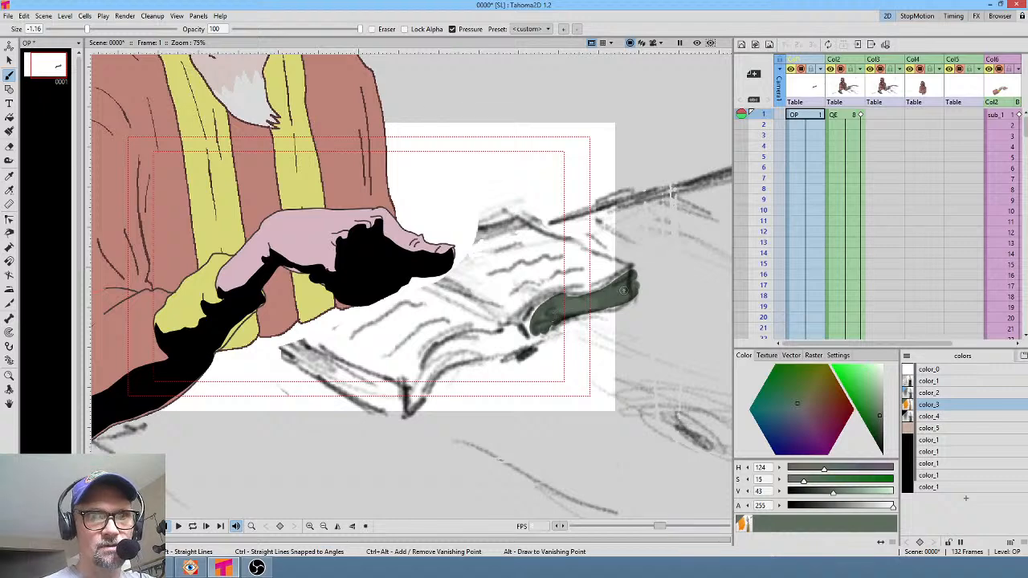
pyautogui.moveTo(881, 406); pyautogui.dragTo(882, 389)
pyautogui.moveTo(630, 287); pyautogui.dragTo(597, 301)
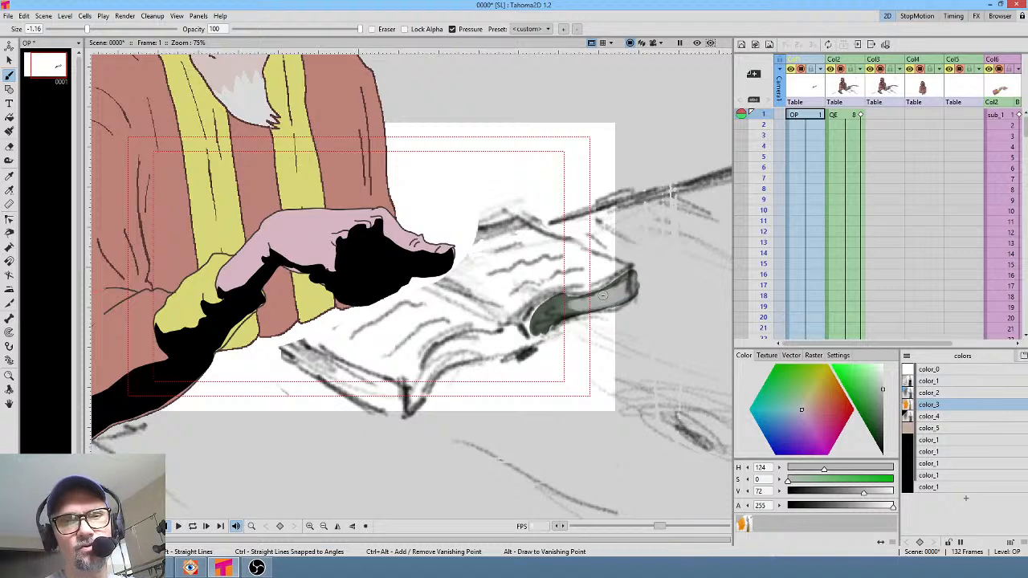
pyautogui.moveTo(577, 304)
pyautogui.mouseDown()
pyautogui.moveTo(542, 323)
pyautogui.moveTo(562, 307)
pyautogui.moveTo(554, 310)
pyautogui.mouseUp()
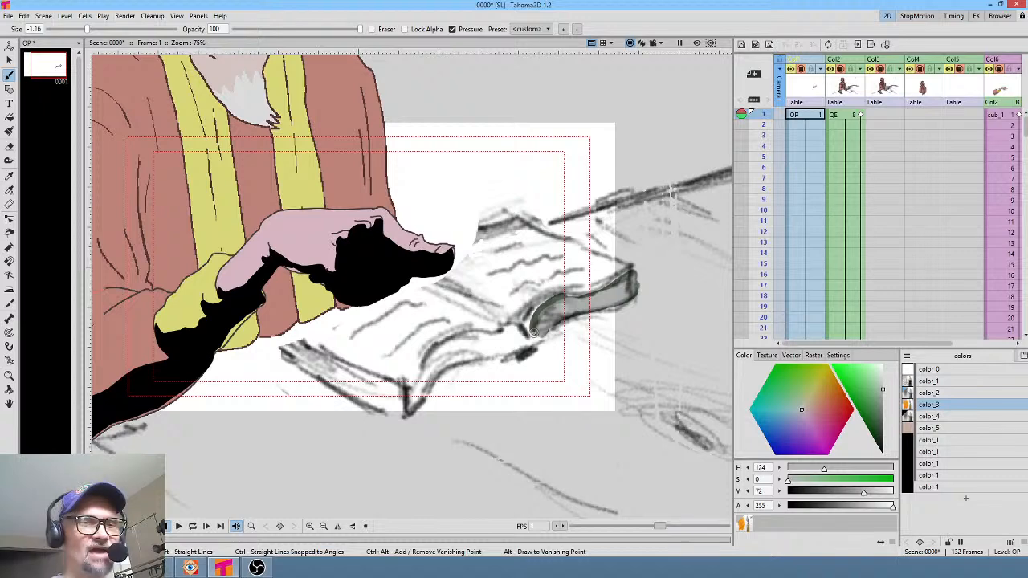
# Extend the gray along the left page's front edge and lower the alpha of the QE level's color_1 to 42
pyautogui.moveTo(551, 310)
pyautogui.mouseDown()
pyautogui.moveTo(506, 329)
pyautogui.moveTo(498, 339)
pyautogui.moveTo(508, 345)
pyautogui.moveTo(487, 355)
pyautogui.moveTo(438, 362)
pyautogui.mouseUp()
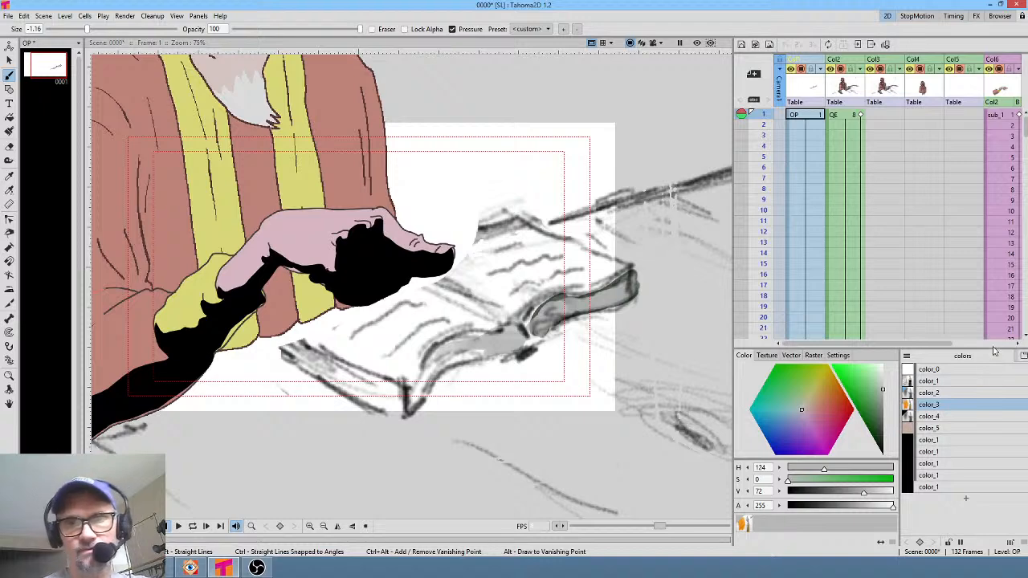
pyautogui.middleClick(890, 159)
pyautogui.click(848, 117)
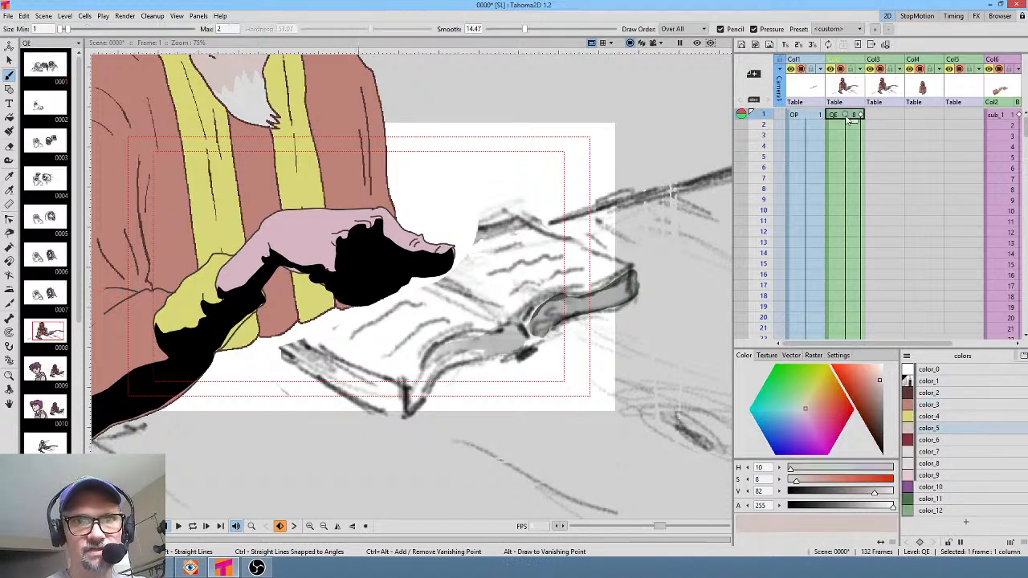
pyautogui.click(953, 380)
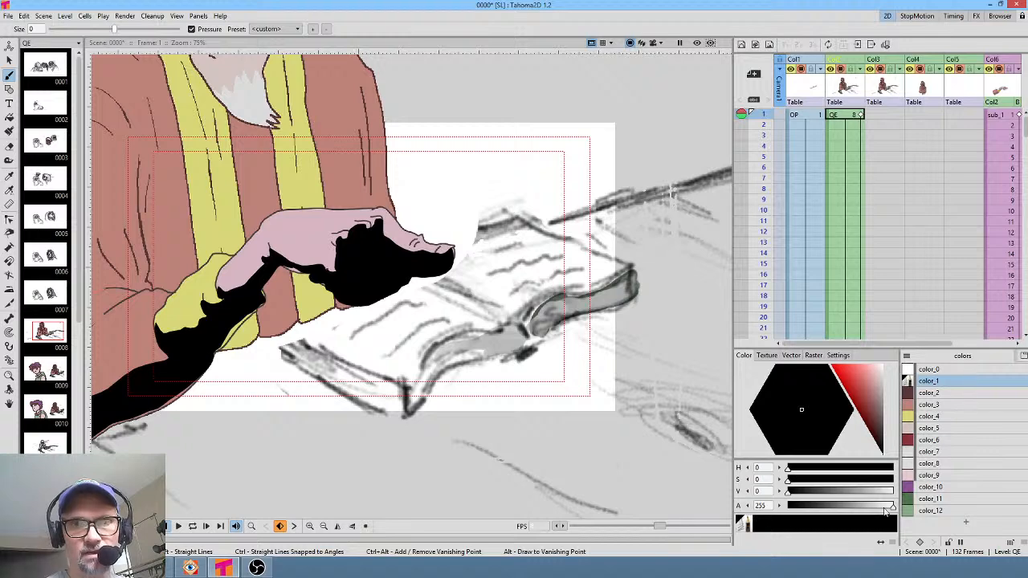
pyautogui.moveTo(893, 510)
pyautogui.mouseDown()
pyautogui.moveTo(769, 526)
pyautogui.moveTo(808, 521)
pyautogui.moveTo(802, 512)
pyautogui.mouseUp()
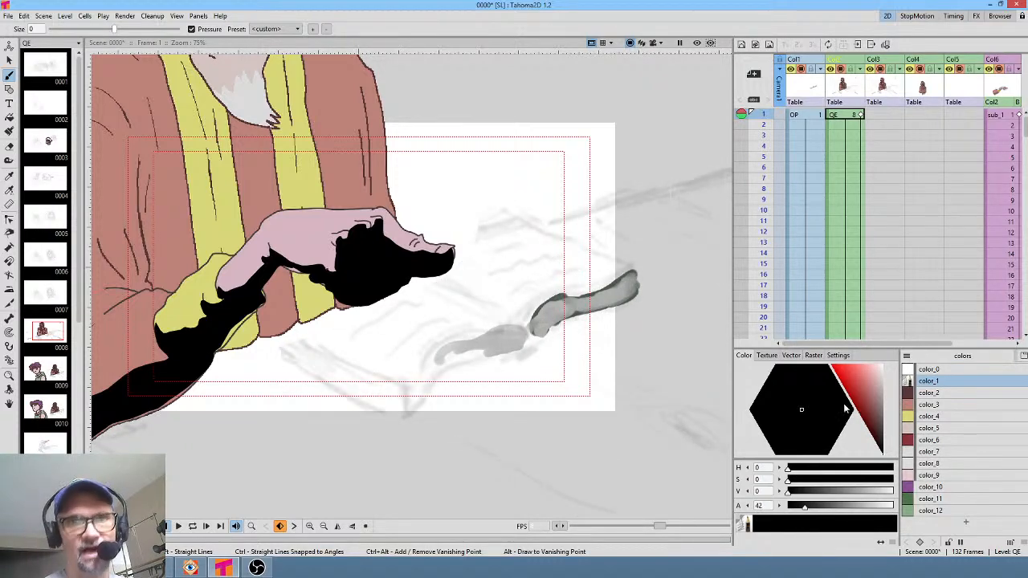
# On the OP level, use color_3 to paint the gray front page edge from the book's near corner to its far end
pyautogui.click(809, 116)
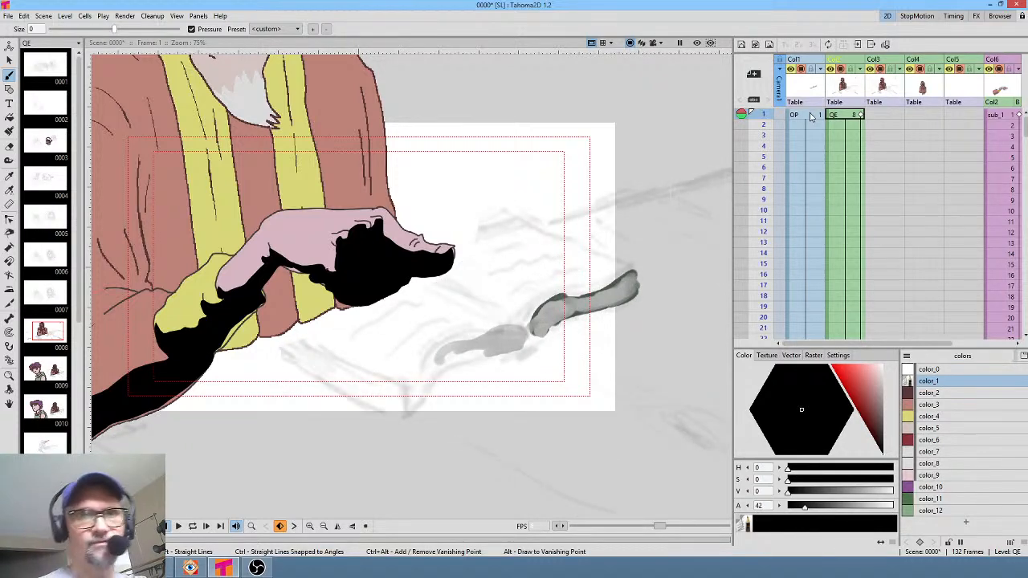
pyautogui.click(930, 404)
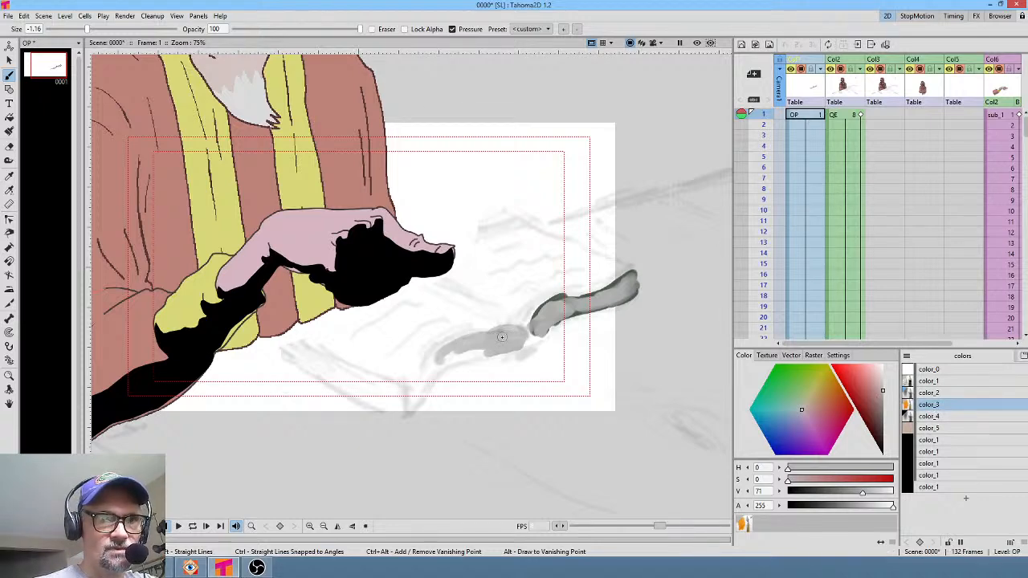
pyautogui.moveTo(502, 336)
pyautogui.mouseDown()
pyautogui.moveTo(477, 340)
pyautogui.moveTo(423, 379)
pyautogui.moveTo(435, 358)
pyautogui.moveTo(403, 387)
pyautogui.moveTo(424, 374)
pyautogui.moveTo(410, 399)
pyautogui.moveTo(448, 359)
pyautogui.moveTo(424, 381)
pyautogui.moveTo(494, 355)
pyautogui.moveTo(474, 351)
pyautogui.moveTo(527, 336)
pyautogui.moveTo(603, 274)
pyautogui.moveTo(550, 315)
pyautogui.moveTo(562, 299)
pyautogui.moveTo(550, 309)
pyautogui.moveTo(626, 282)
pyautogui.mouseUp()
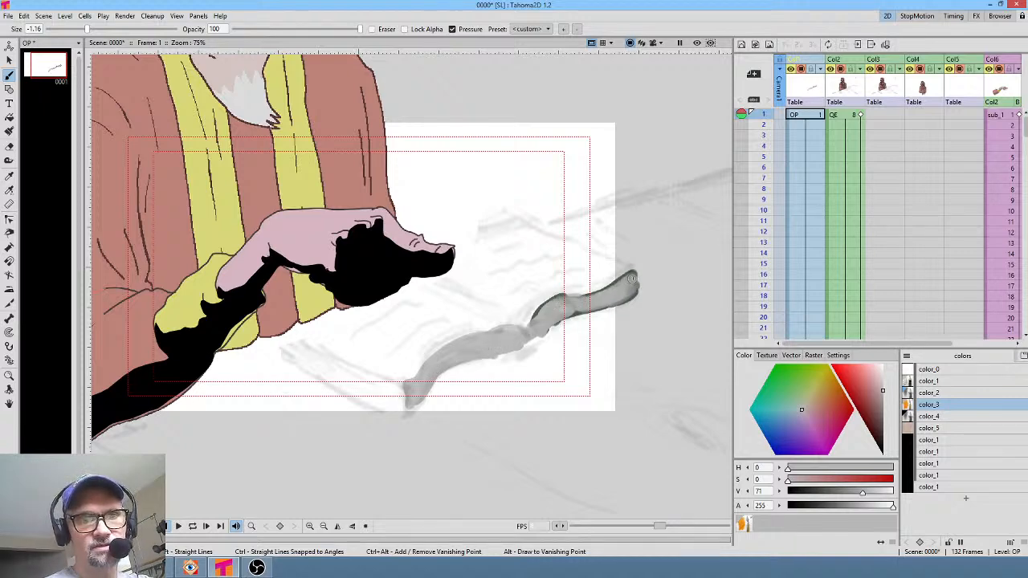
# Darken color_3 to value 58, paint the book's thick left side, and move the OP column to after QE
pyautogui.click(883, 403)
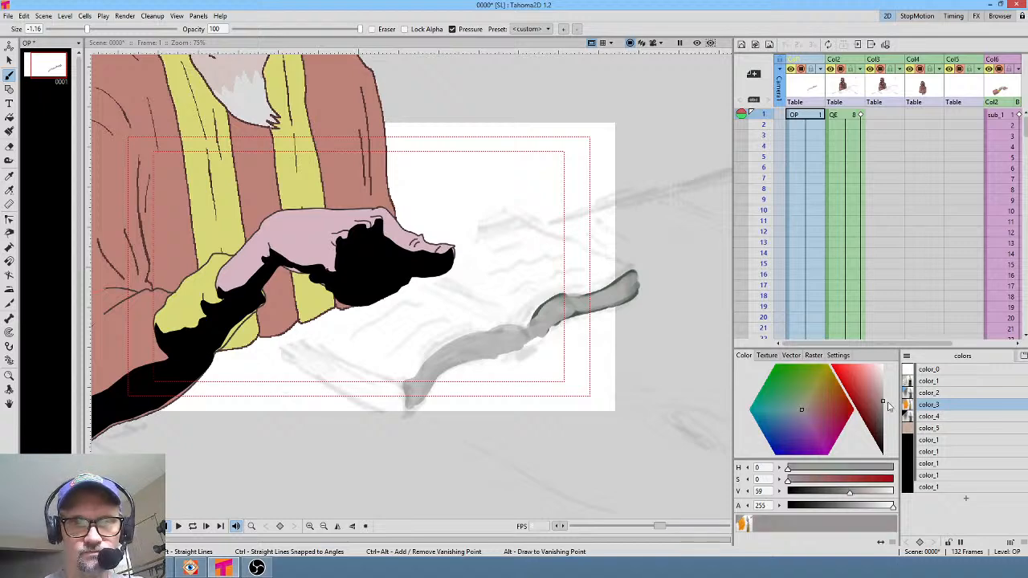
pyautogui.moveTo(290, 335)
pyautogui.mouseDown()
pyautogui.moveTo(384, 389)
pyautogui.moveTo(298, 333)
pyautogui.moveTo(325, 357)
pyautogui.moveTo(300, 356)
pyautogui.moveTo(399, 393)
pyautogui.mouseUp()
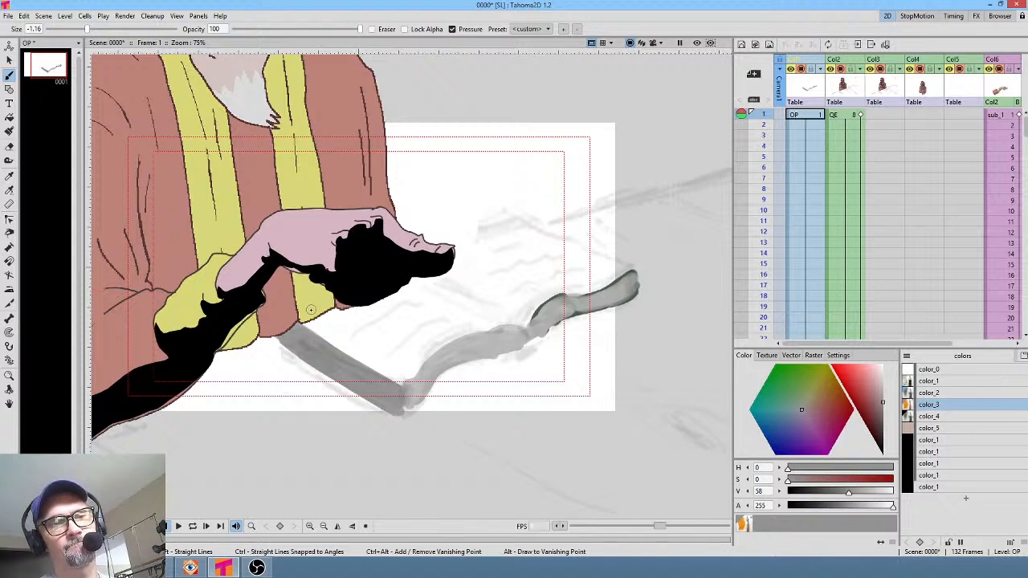
pyautogui.moveTo(406, 362); pyautogui.dragTo(518, 346)
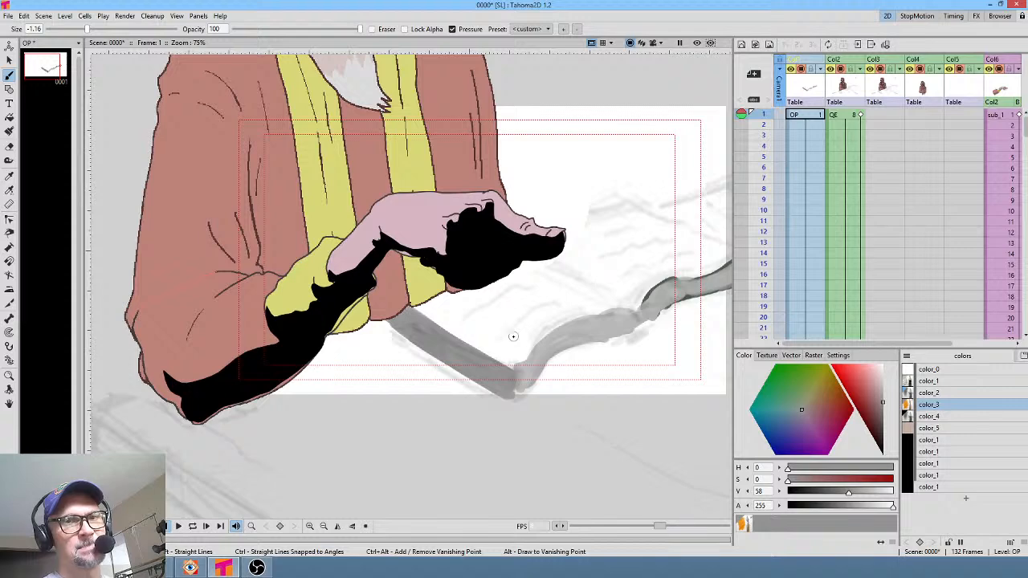
pyautogui.moveTo(806, 61); pyautogui.dragTo(837, 68)
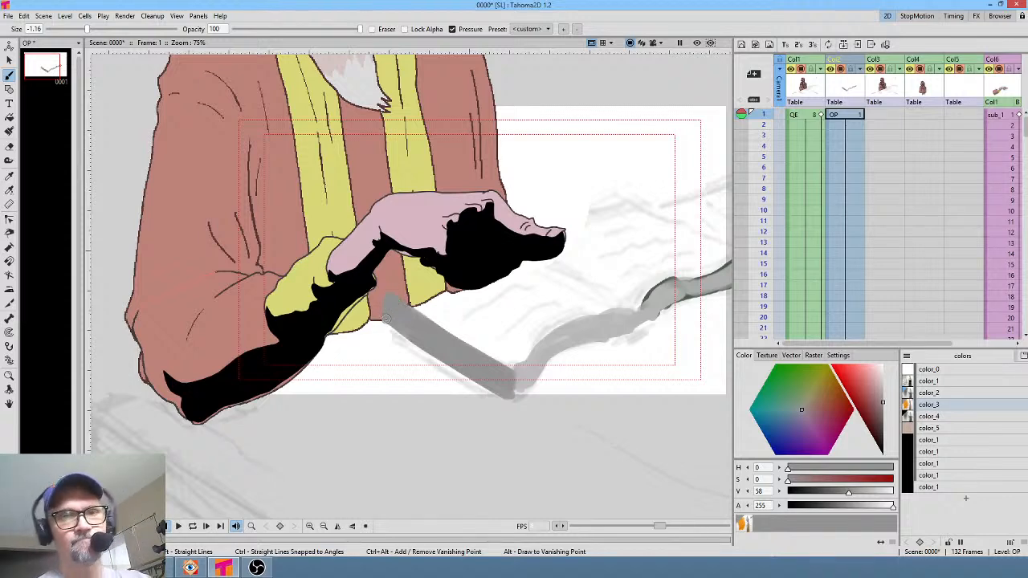
# Lighten color_3 to value 83 and start painting the left page's far edge, isolating the OP column to see behind the hand
pyautogui.moveTo(879, 397); pyautogui.dragTo(883, 379)
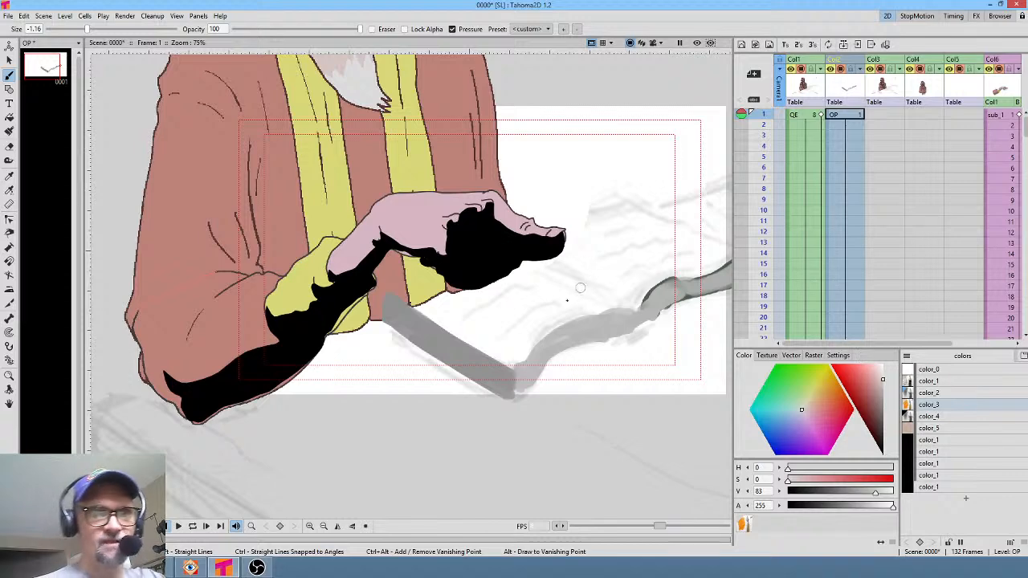
pyautogui.moveTo(414, 296)
pyautogui.mouseDown()
pyautogui.moveTo(402, 294)
pyautogui.moveTo(440, 275)
pyautogui.mouseUp()
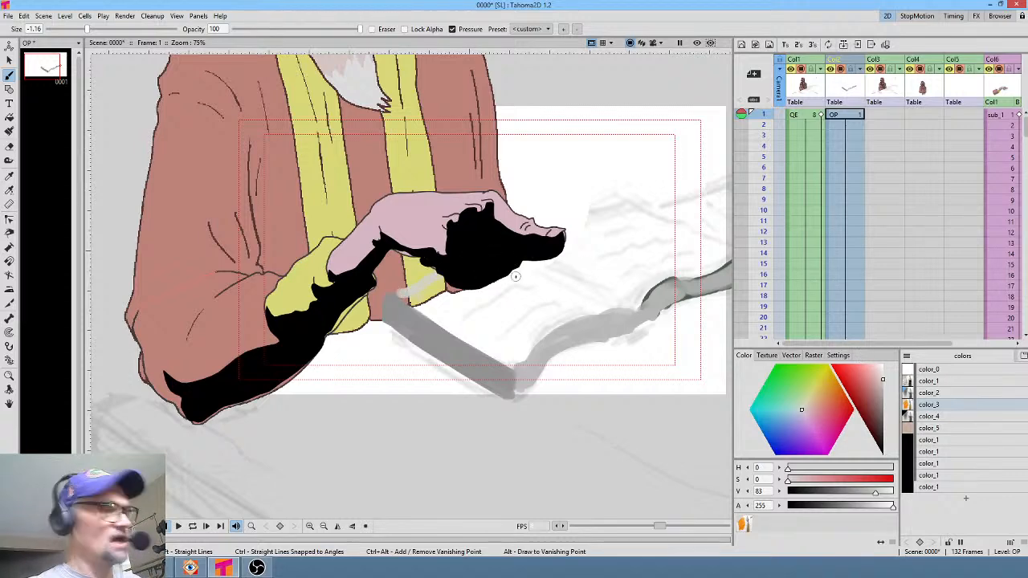
pyautogui.hotkey('ctrl', 'h')
pyautogui.moveTo(523, 260); pyautogui.dragTo(467, 266)
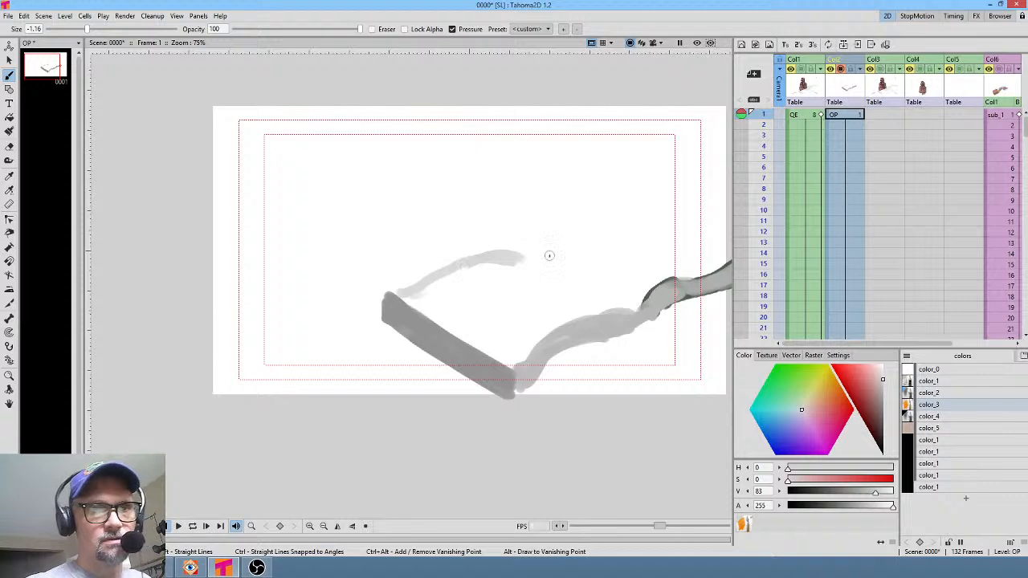
pyautogui.hotkey('ctrl', 'h')
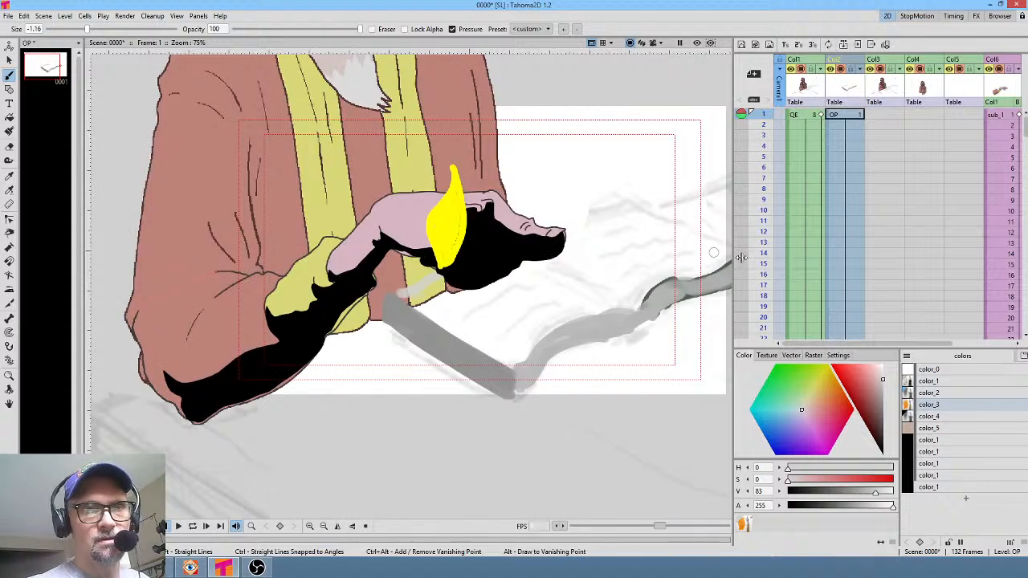
# Hide the candle flame column in the viewer
pyautogui.moveTo(906, 265); pyautogui.dragTo(787, 254)
pyautogui.click(879, 69)
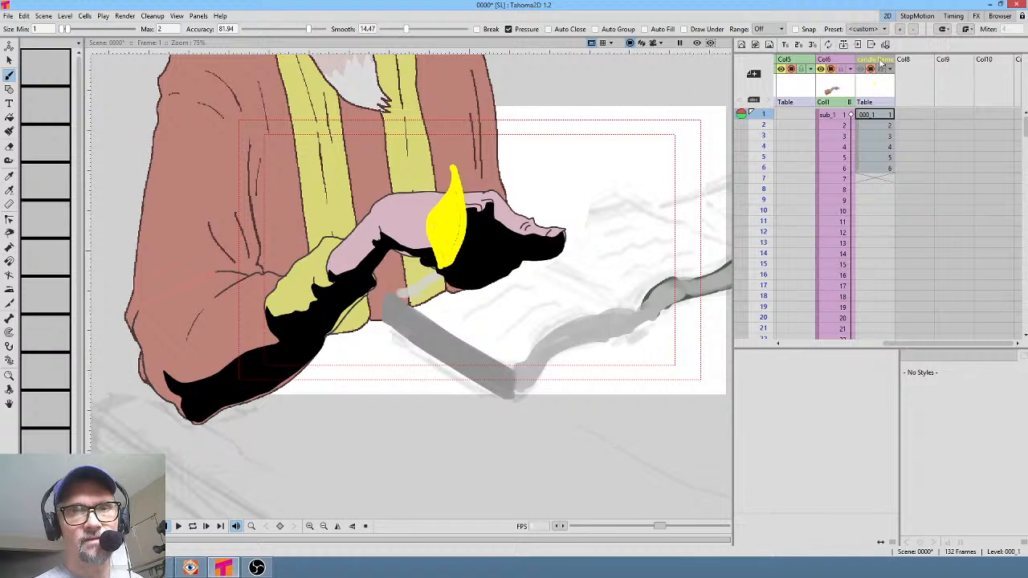
pyautogui.click(857, 129)
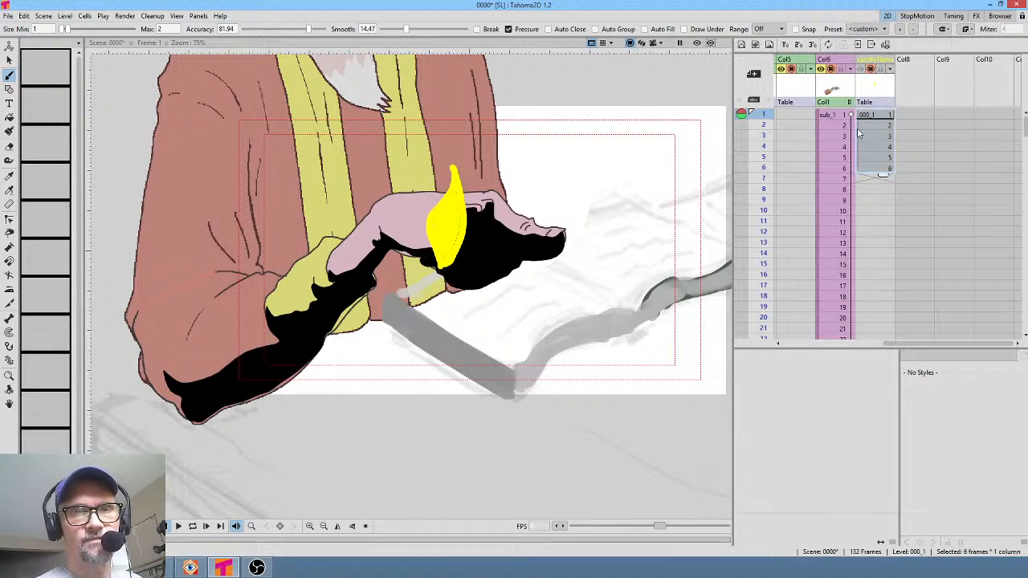
pyautogui.click(870, 69)
pyautogui.click(871, 70)
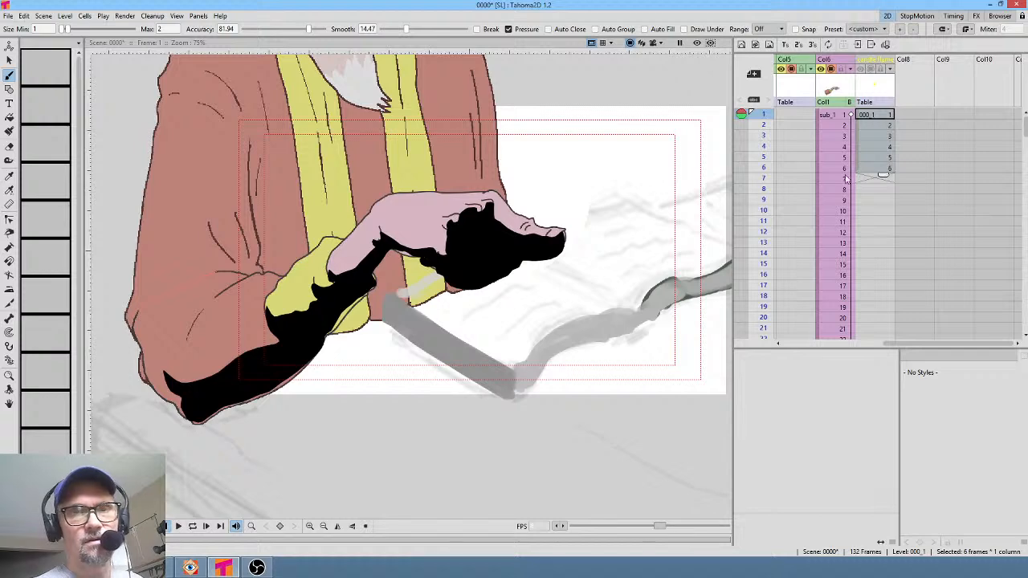
pyautogui.middleClick(824, 195)
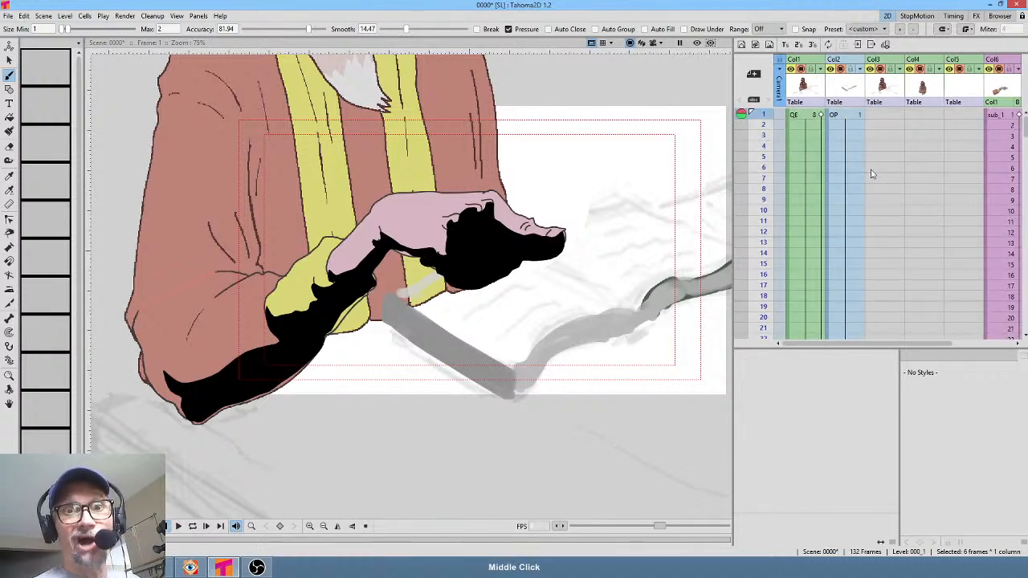
# Isolate the OP column again and fill the book's whole left page with the light gray of color_3
pyautogui.click(853, 118)
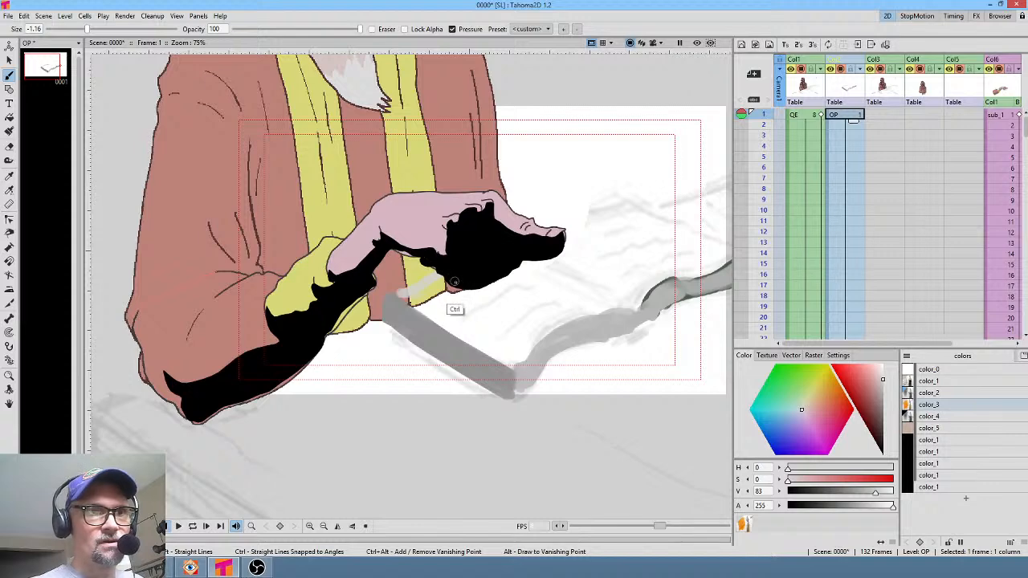
pyautogui.hotkey('ctrl', 'h')
pyautogui.moveTo(460, 273); pyautogui.dragTo(515, 269)
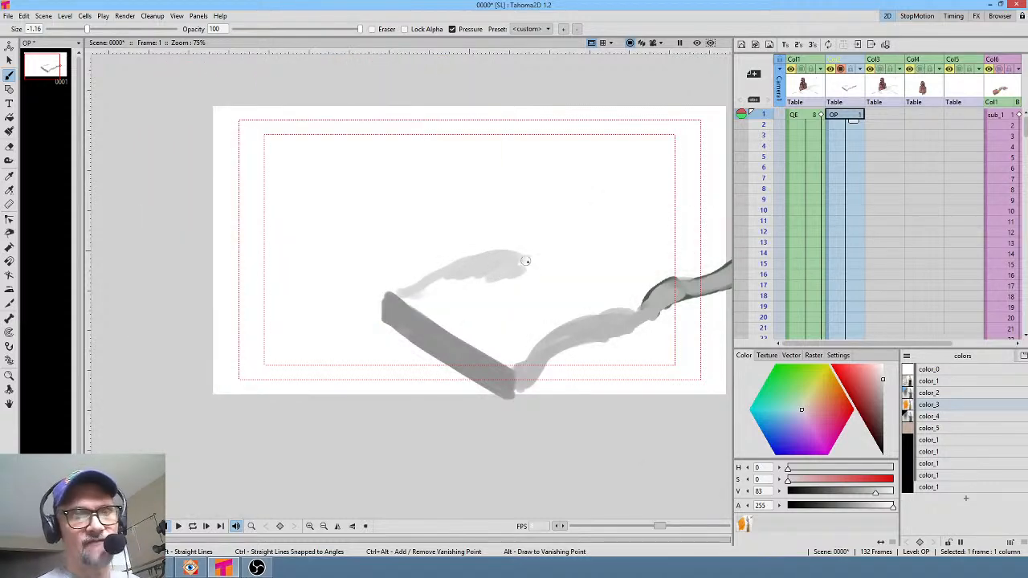
pyautogui.moveTo(614, 304)
pyautogui.mouseDown()
pyautogui.moveTo(517, 260)
pyautogui.moveTo(551, 275)
pyautogui.moveTo(522, 264)
pyautogui.moveTo(526, 289)
pyautogui.moveTo(542, 296)
pyautogui.moveTo(612, 305)
pyautogui.moveTo(538, 327)
pyautogui.moveTo(581, 303)
pyautogui.moveTo(558, 301)
pyautogui.moveTo(557, 290)
pyautogui.moveTo(496, 307)
pyautogui.moveTo(520, 275)
pyautogui.moveTo(506, 273)
pyautogui.moveTo(451, 294)
pyautogui.moveTo(439, 283)
pyautogui.moveTo(412, 290)
pyautogui.moveTo(416, 300)
pyautogui.moveTo(407, 294)
pyautogui.moveTo(506, 363)
pyautogui.moveTo(519, 331)
pyautogui.moveTo(524, 353)
pyautogui.moveTo(509, 365)
pyautogui.moveTo(537, 334)
pyautogui.moveTo(527, 351)
pyautogui.moveTo(581, 315)
pyautogui.moveTo(523, 342)
pyautogui.moveTo(514, 312)
pyautogui.moveTo(472, 324)
pyautogui.moveTo(458, 318)
pyautogui.moveTo(465, 291)
pyautogui.moveTo(429, 295)
pyautogui.moveTo(449, 308)
pyautogui.moveTo(442, 324)
pyautogui.moveTo(455, 321)
pyautogui.moveTo(433, 298)
pyautogui.moveTo(444, 323)
pyautogui.moveTo(493, 321)
pyautogui.moveTo(453, 325)
pyautogui.mouseUp()
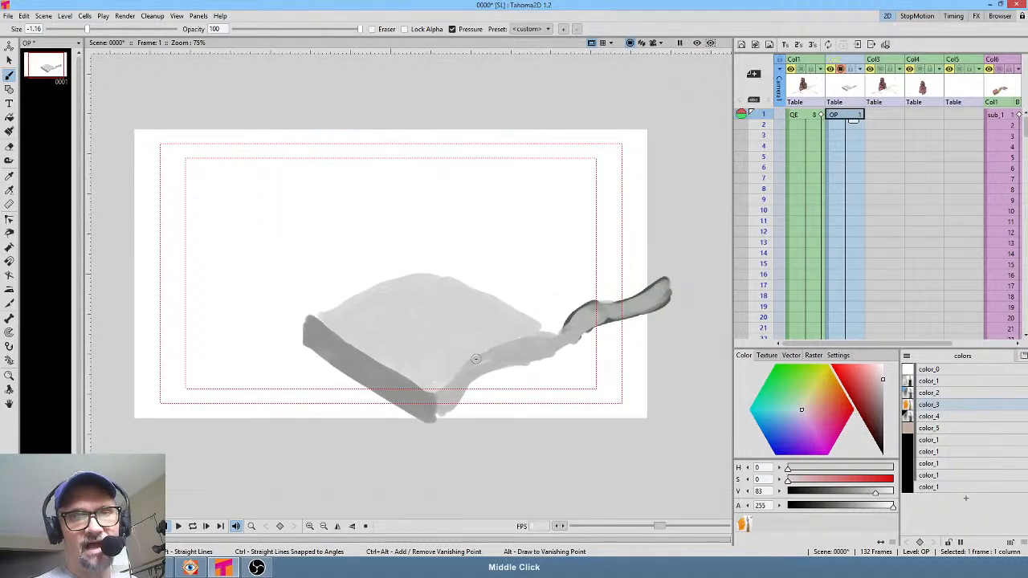
# Darken color_3 to value 57 and paint the shadowed gutter between the book's two pages
pyautogui.click(884, 404)
pyautogui.moveTo(482, 282); pyautogui.dragTo(554, 327)
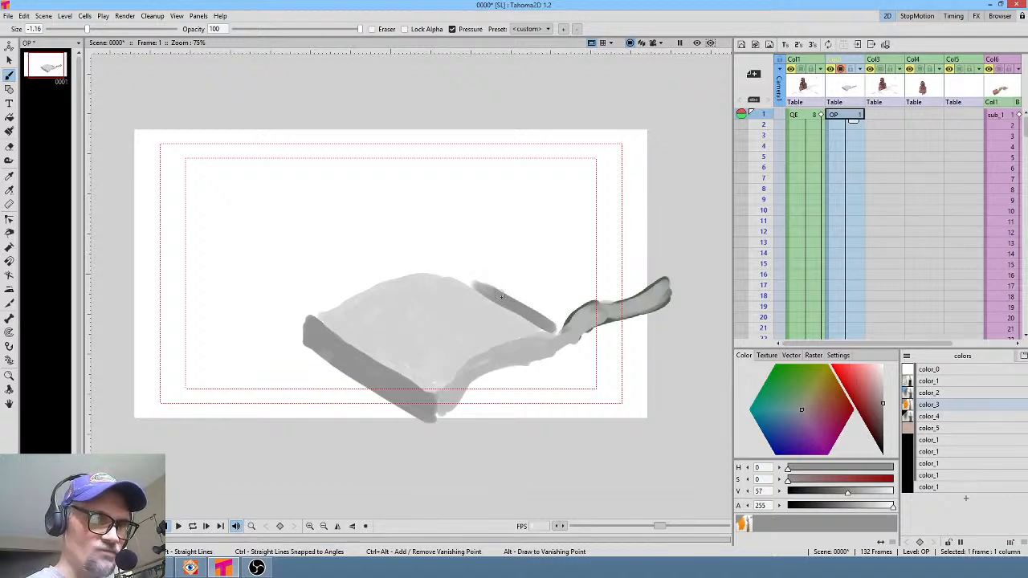
pyautogui.moveTo(502, 293)
pyautogui.mouseDown()
pyautogui.moveTo(552, 327)
pyautogui.moveTo(566, 314)
pyautogui.moveTo(551, 316)
pyautogui.mouseUp()
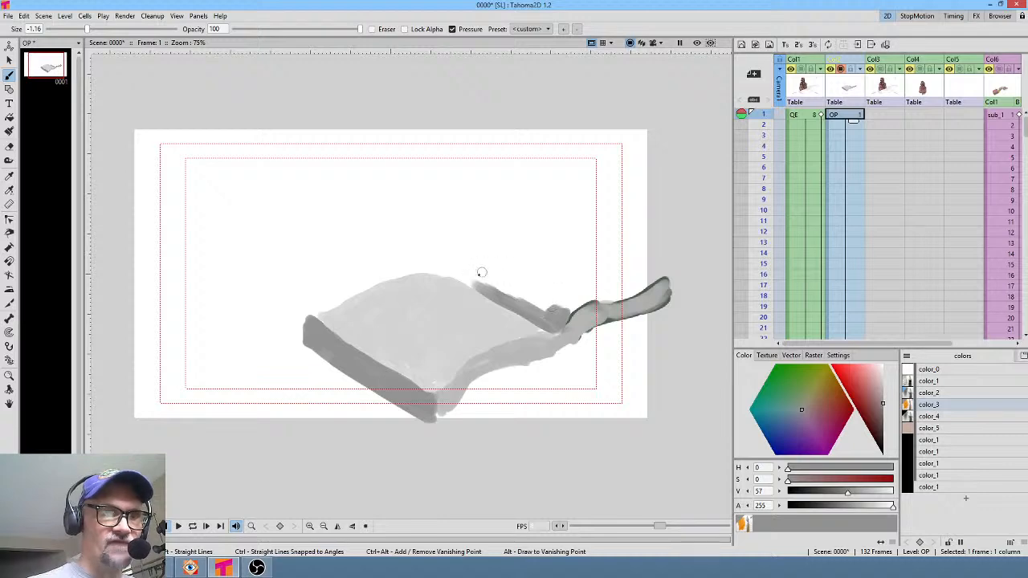
pyautogui.moveTo(481, 273)
pyautogui.mouseDown()
pyautogui.moveTo(462, 277)
pyautogui.moveTo(493, 288)
pyautogui.moveTo(454, 276)
pyautogui.moveTo(507, 302)
pyautogui.mouseUp()
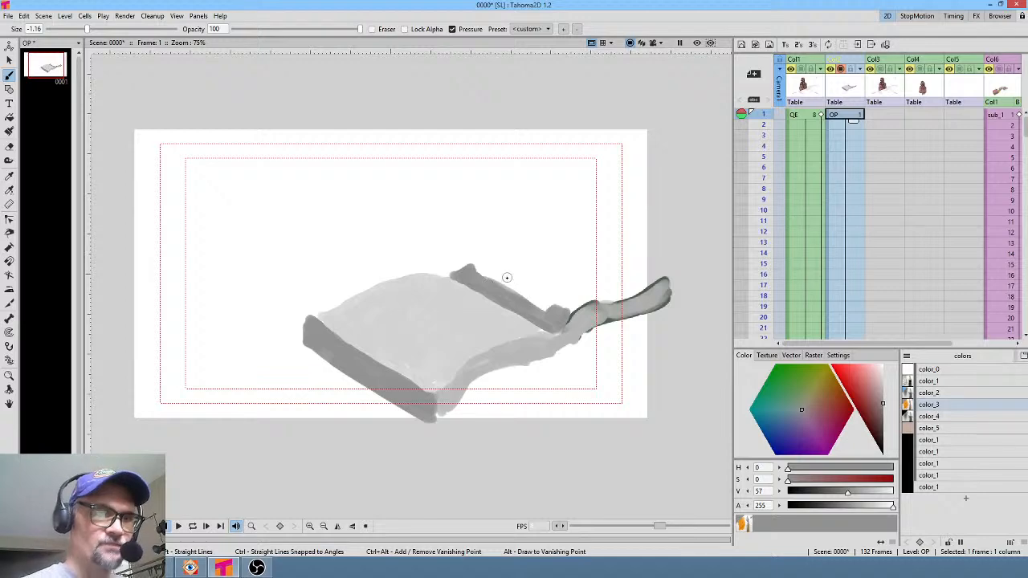
# Sample the left page's light gray, show the other columns again, and shade the right page, lightening color_3 to value 86
pyautogui.press('r')
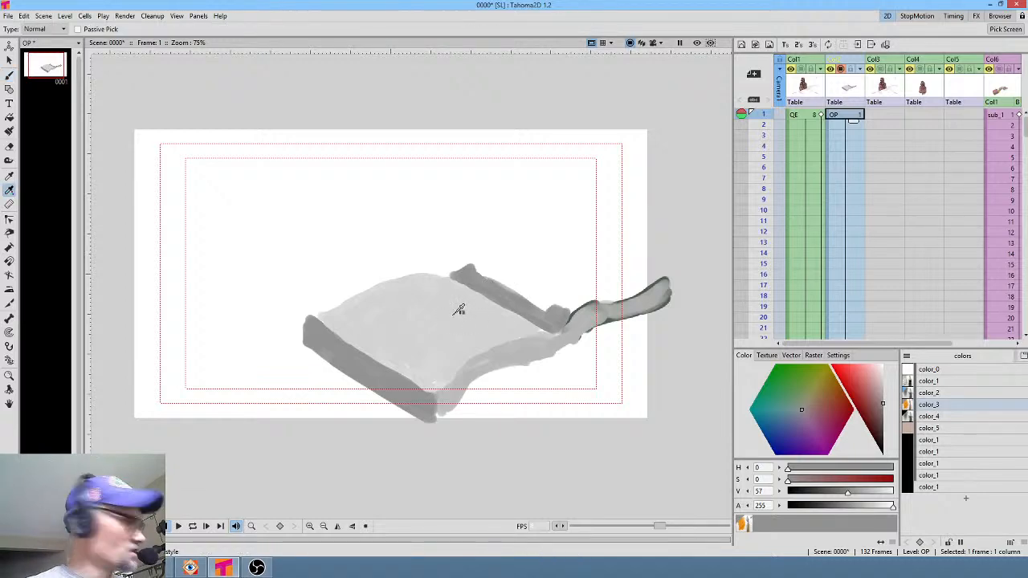
pyautogui.click(455, 314)
pyautogui.press('b')
pyautogui.moveTo(473, 273); pyautogui.dragTo(525, 250)
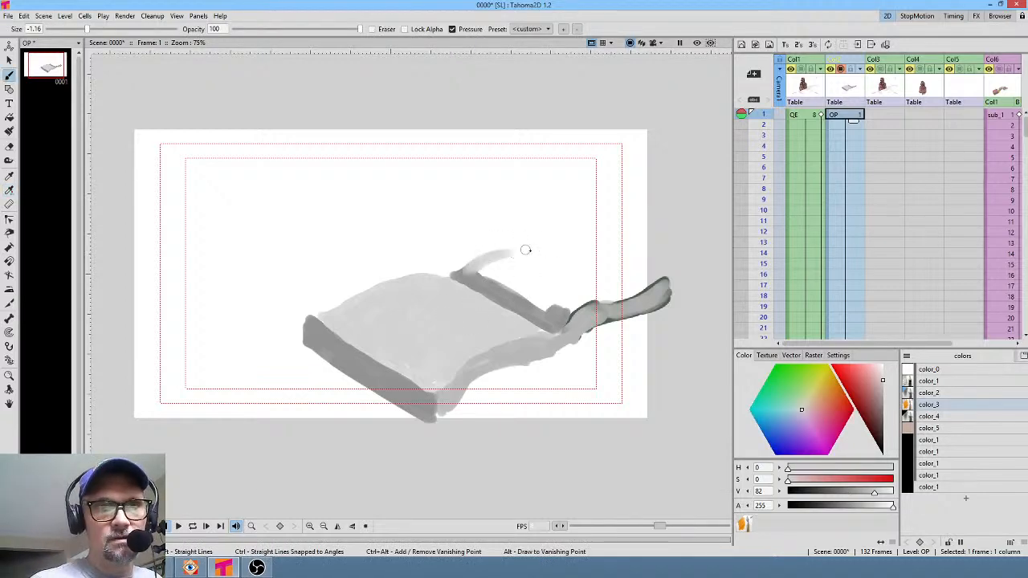
pyautogui.keyDown('ctrl'); pyautogui.click(840, 70); pyautogui.keyUp('ctrl')
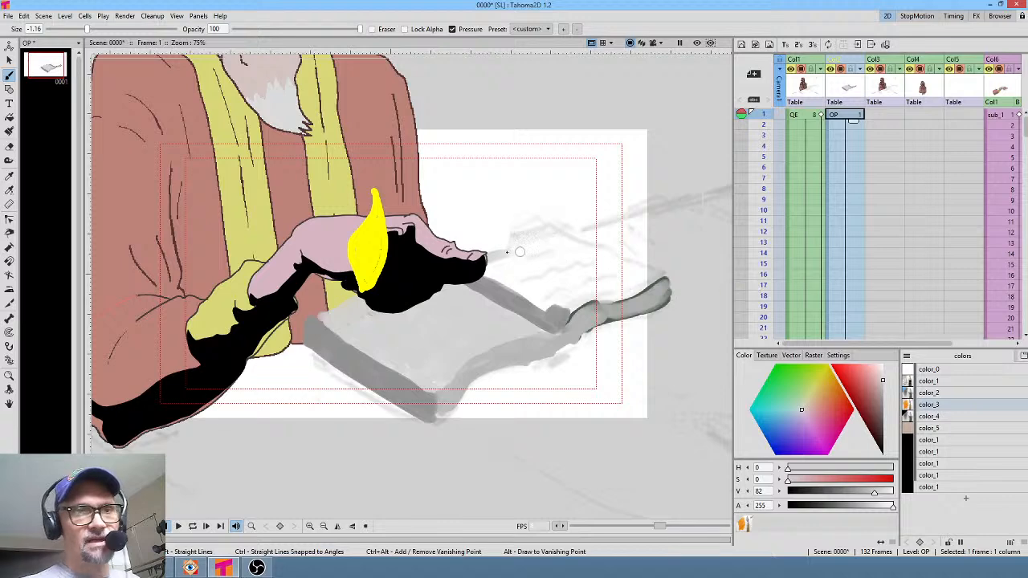
pyautogui.moveTo(550, 233)
pyautogui.mouseDown()
pyautogui.moveTo(471, 263)
pyautogui.moveTo(505, 249)
pyautogui.moveTo(493, 247)
pyautogui.moveTo(501, 227)
pyautogui.moveTo(490, 269)
pyautogui.moveTo(530, 302)
pyautogui.moveTo(497, 263)
pyautogui.moveTo(483, 275)
pyautogui.moveTo(492, 290)
pyautogui.moveTo(532, 297)
pyautogui.moveTo(545, 316)
pyautogui.moveTo(583, 295)
pyautogui.moveTo(559, 319)
pyautogui.moveTo(590, 303)
pyautogui.moveTo(564, 318)
pyautogui.moveTo(577, 294)
pyautogui.moveTo(541, 289)
pyautogui.moveTo(542, 279)
pyautogui.moveTo(503, 287)
pyautogui.moveTo(508, 257)
pyautogui.mouseUp()
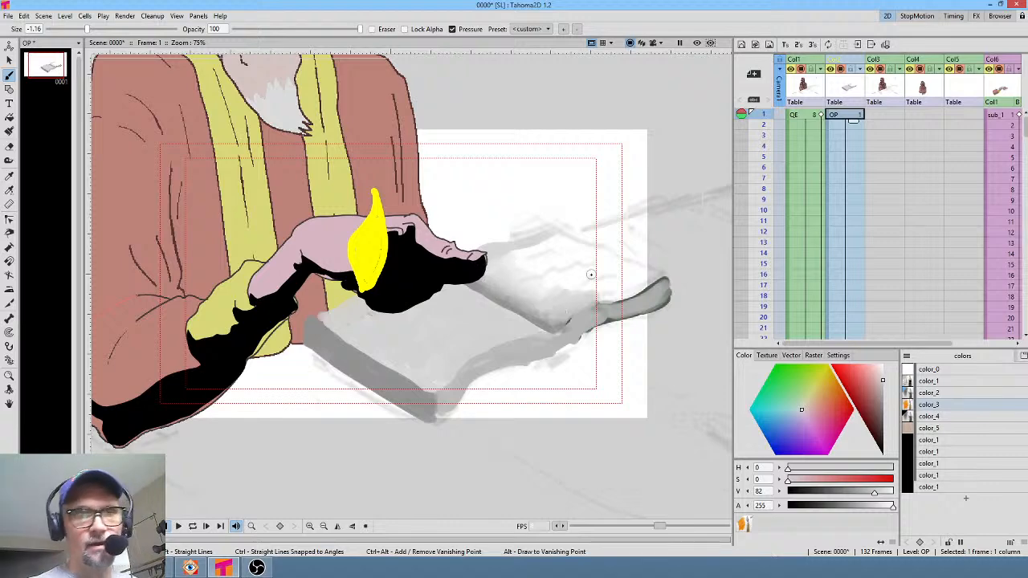
pyautogui.click(882, 376)
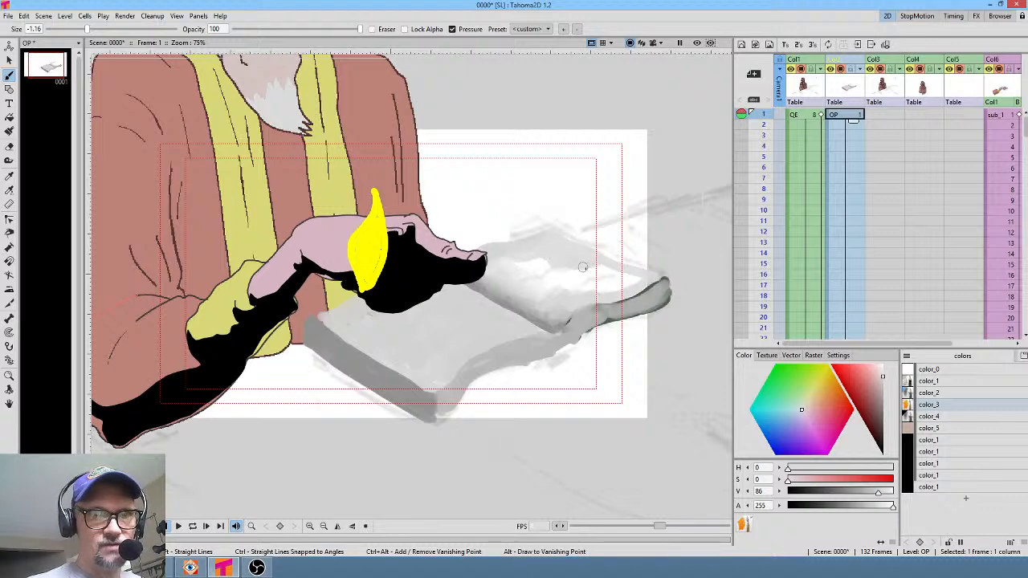
# Move the candle flame column out of the frame to the upper right, at about X 1239 px and Y 368 px on frame 1
pyautogui.middleClick(929, 234)
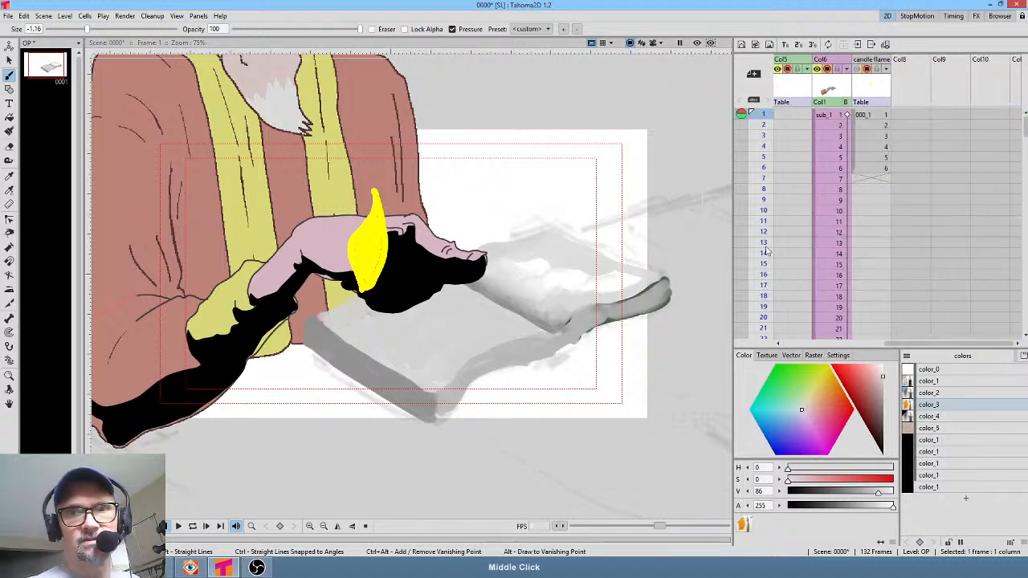
pyautogui.click(857, 126)
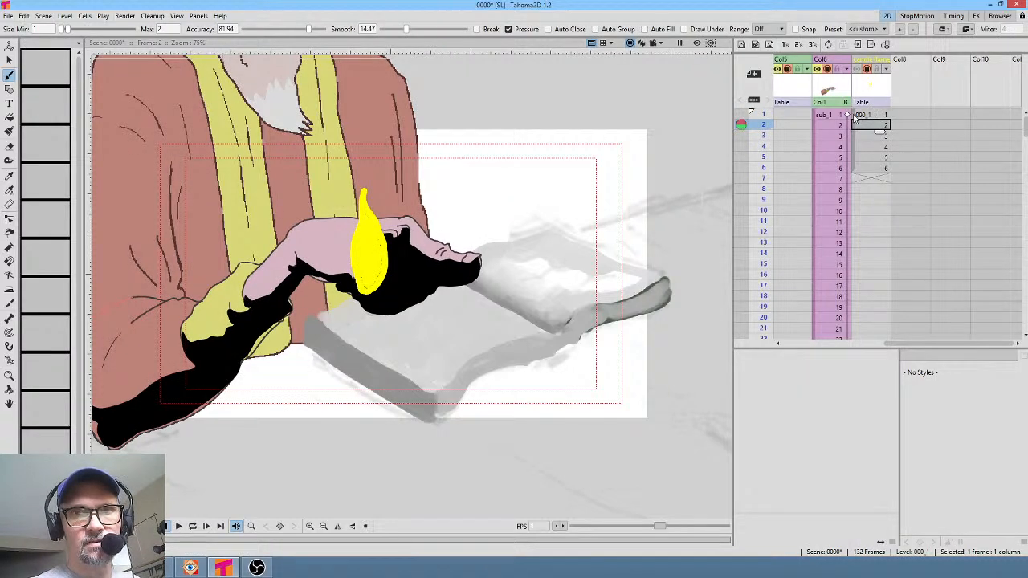
pyautogui.click(854, 115)
pyautogui.click(865, 115)
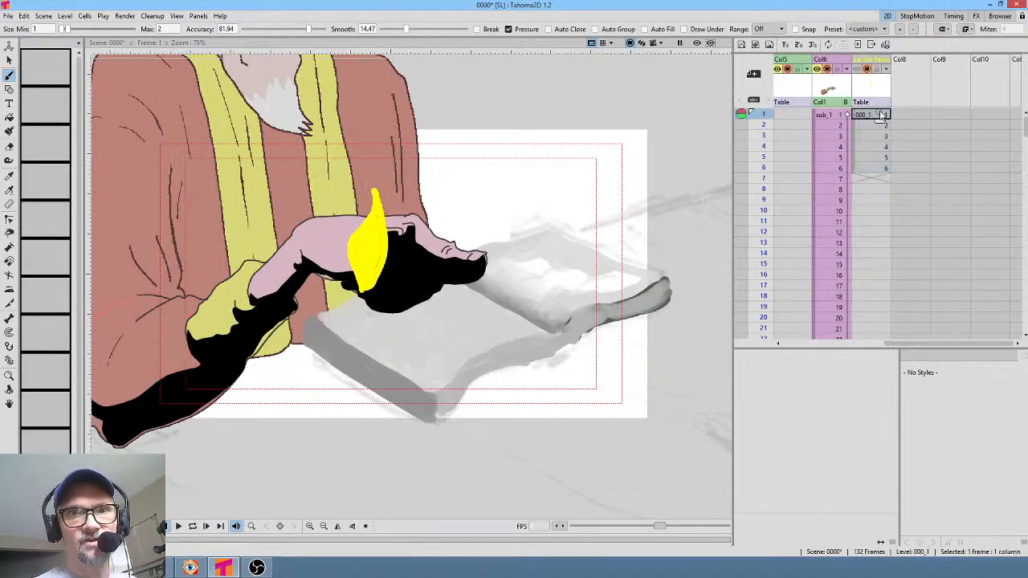
pyautogui.scroll(-2, 425, 215)
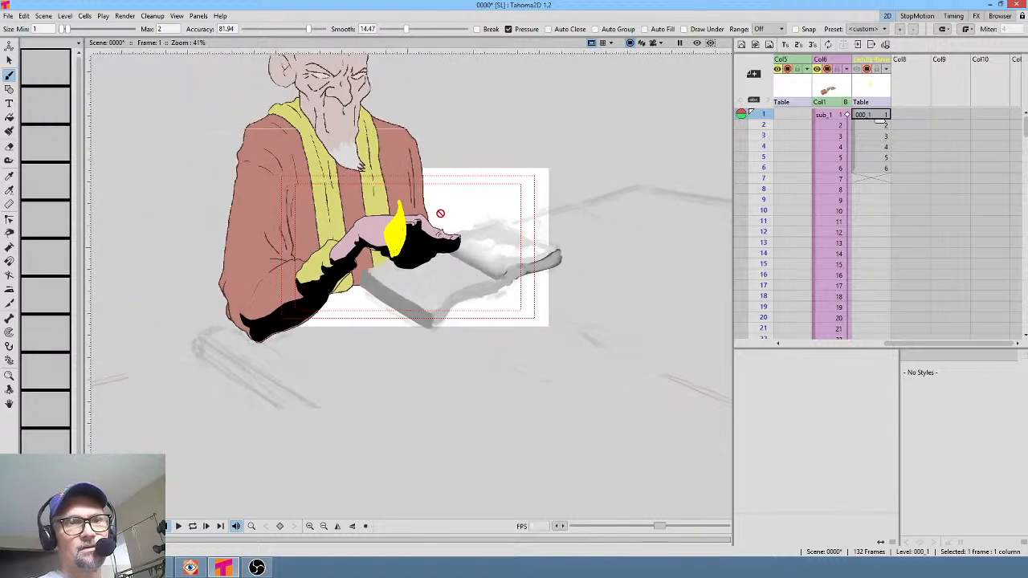
pyautogui.press('a')
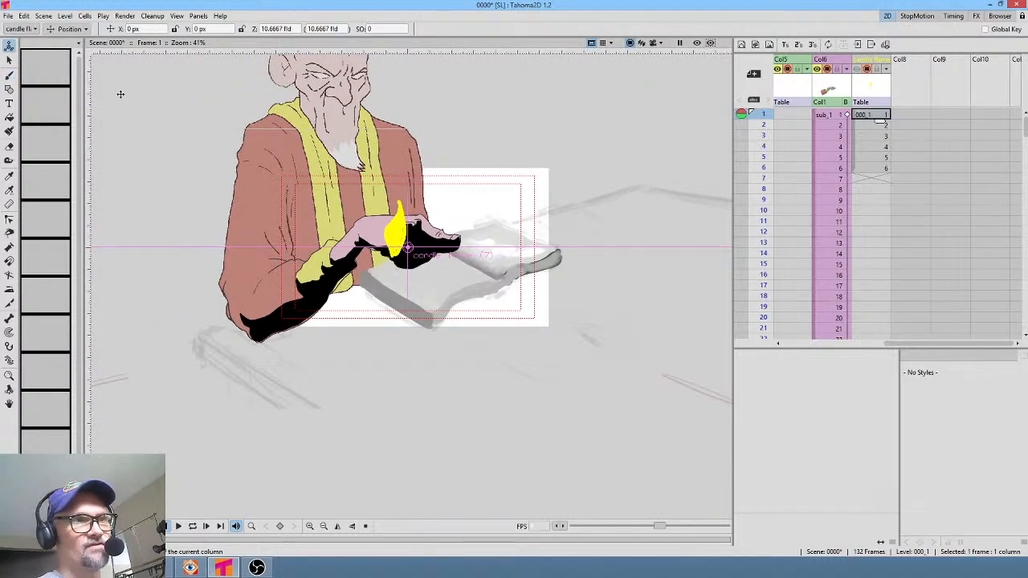
pyautogui.moveTo(397, 245); pyautogui.dragTo(668, 165)
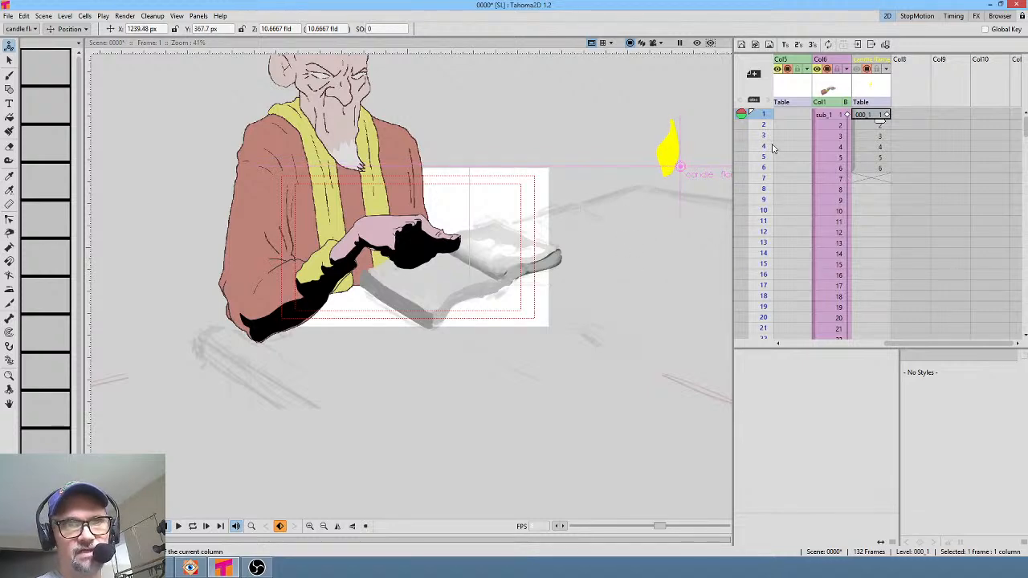
# Return to the OP column and delete its position keyframe on frame 1
pyautogui.scroll(3, 529, 237)
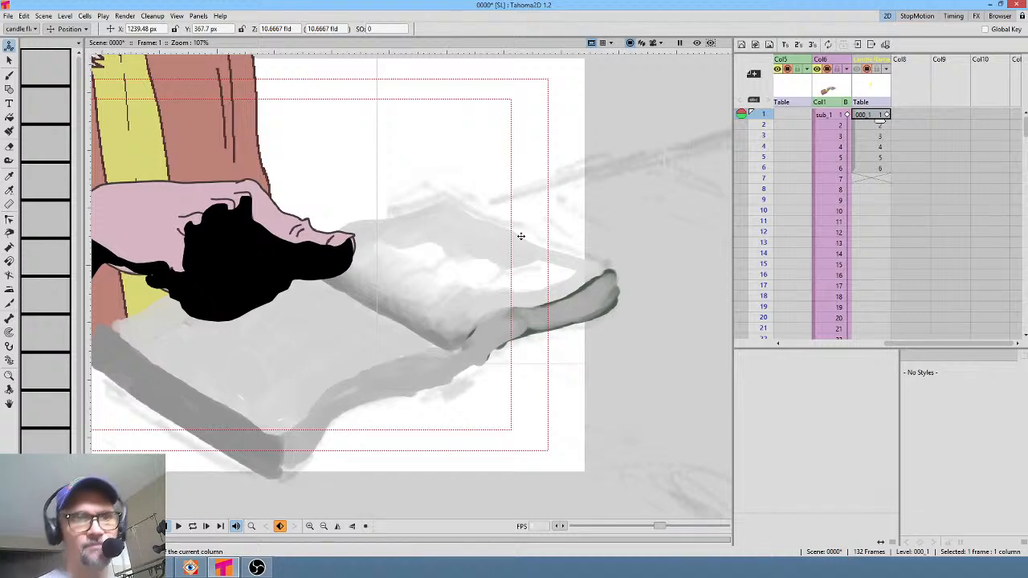
pyautogui.moveTo(846, 185); pyautogui.dragTo(985, 192)
pyautogui.moveTo(856, 143); pyautogui.dragTo(905, 135)
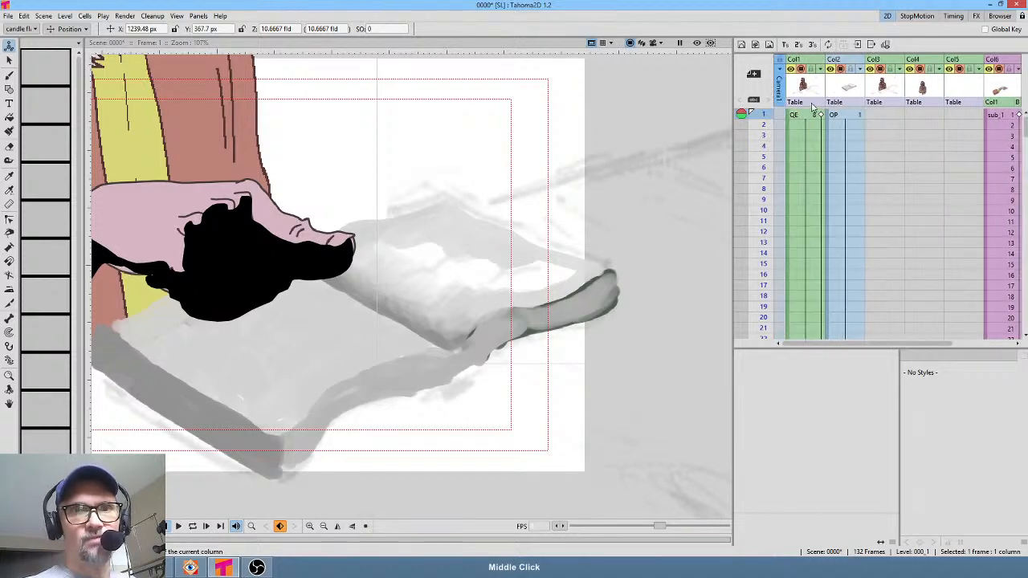
pyautogui.click(855, 117)
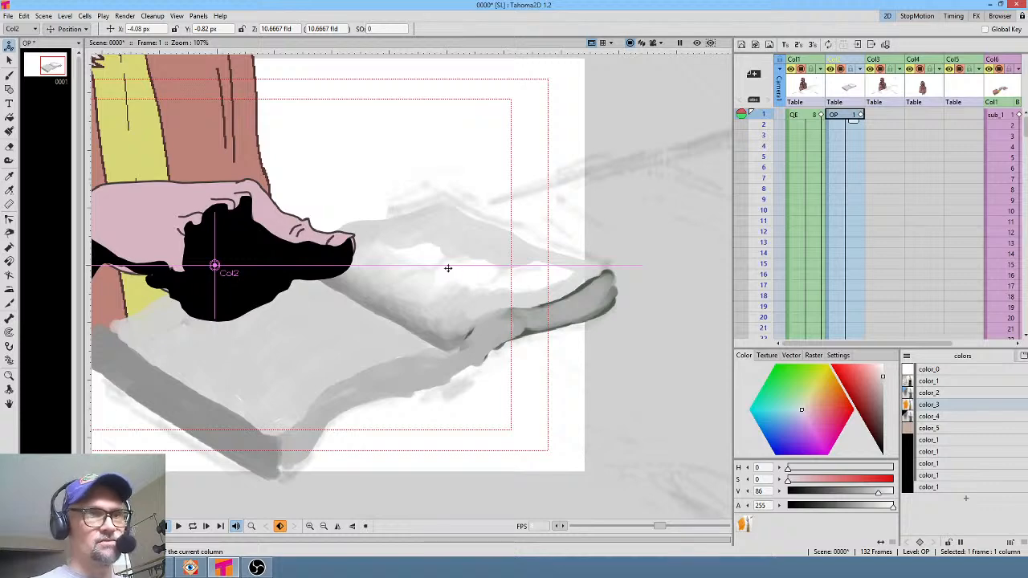
pyautogui.click(860, 116)
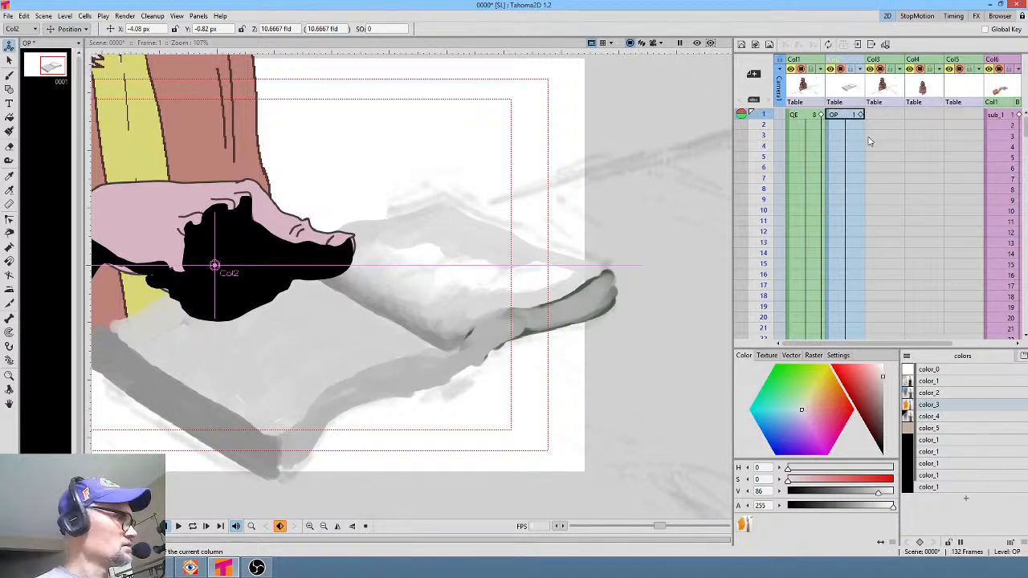
pyautogui.press('Delete')
# Lighten color_3 to value 98 and brush highlights over the book's right page and its outer edge
pyautogui.press('b')
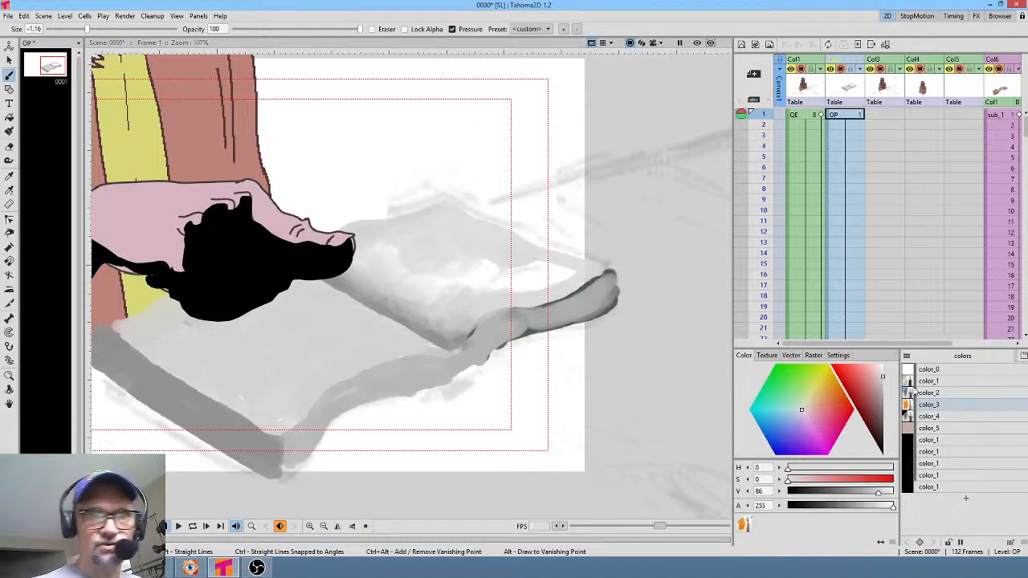
pyautogui.click(887, 370)
pyautogui.moveTo(478, 257)
pyautogui.mouseDown()
pyautogui.moveTo(520, 262)
pyautogui.moveTo(569, 267)
pyautogui.mouseUp()
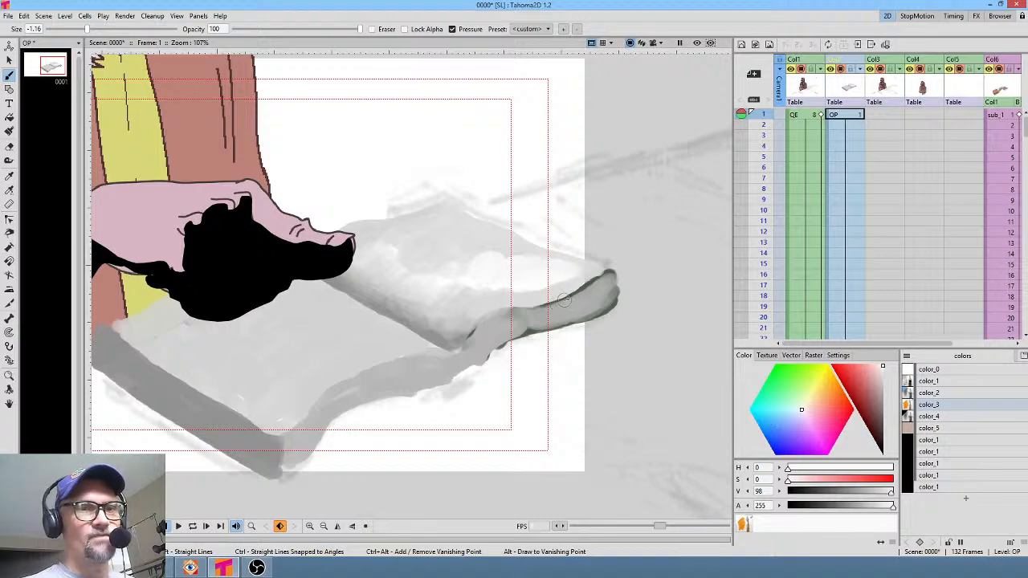
pyautogui.moveTo(600, 275)
pyautogui.mouseDown()
pyautogui.moveTo(567, 205)
pyautogui.moveTo(425, 161)
pyautogui.moveTo(429, 121)
pyautogui.mouseUp()
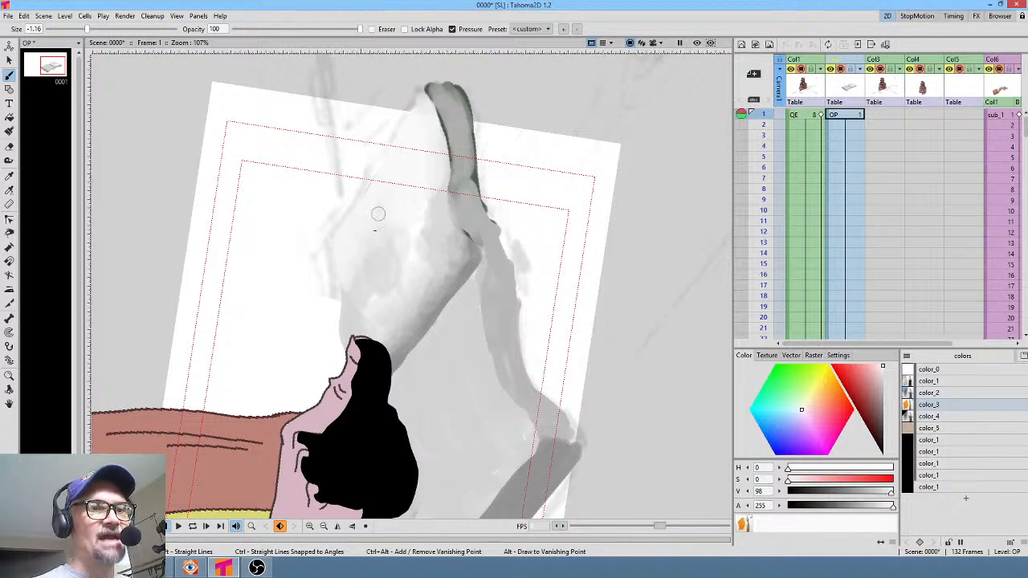
pyautogui.moveTo(379, 213)
pyautogui.mouseDown()
pyautogui.moveTo(393, 229)
pyautogui.moveTo(374, 253)
pyautogui.mouseUp()
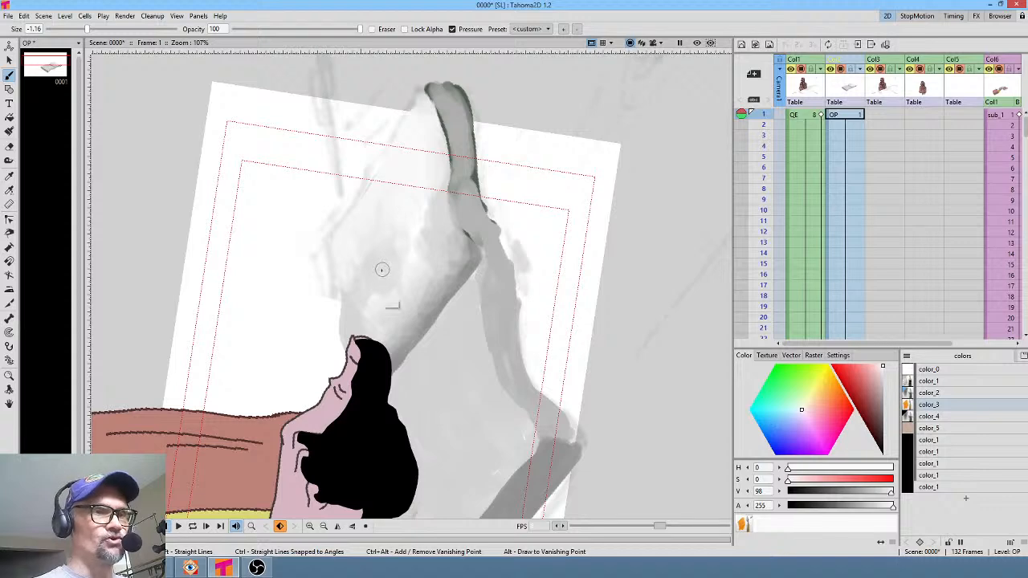
# Sample the right page's light gray from the canvas and blend the page's patchy shading with the brush
pyautogui.press('r')
pyautogui.click(381, 271)
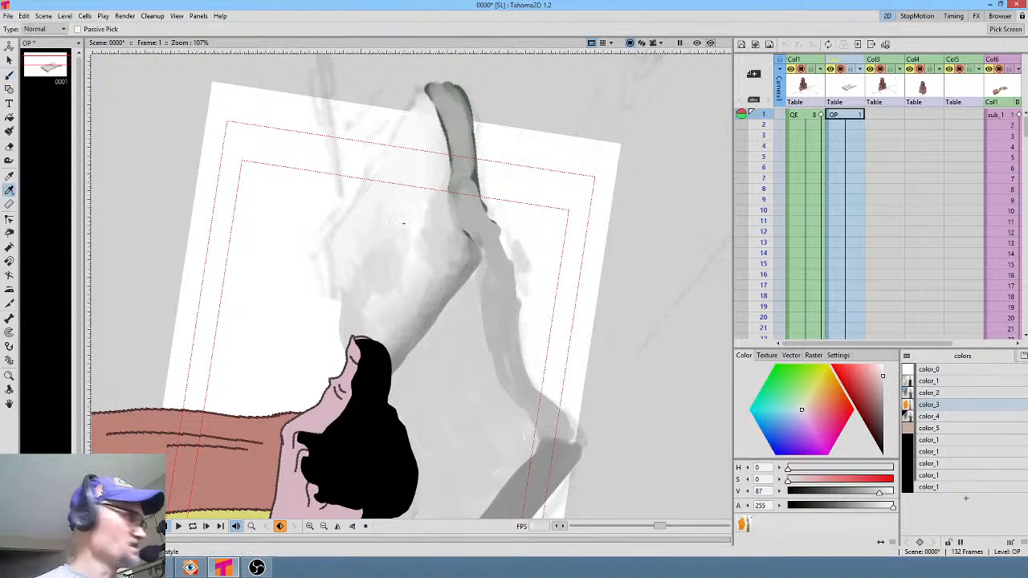
pyautogui.press('b')
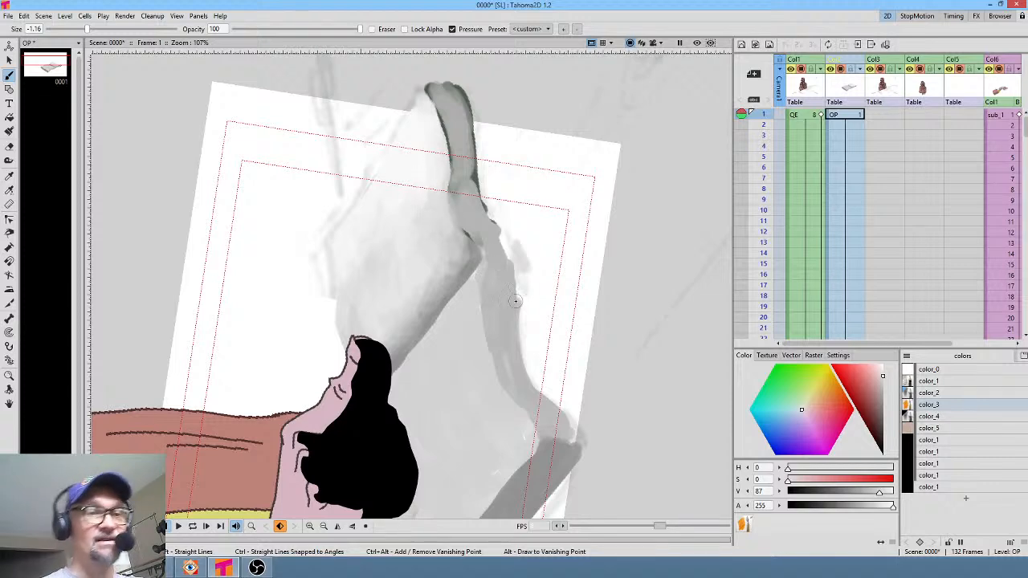
# Set color_3 to value 90, hide the Col6 hand in the viewer, and smooth the right page on the OP column
pyautogui.click(883, 373)
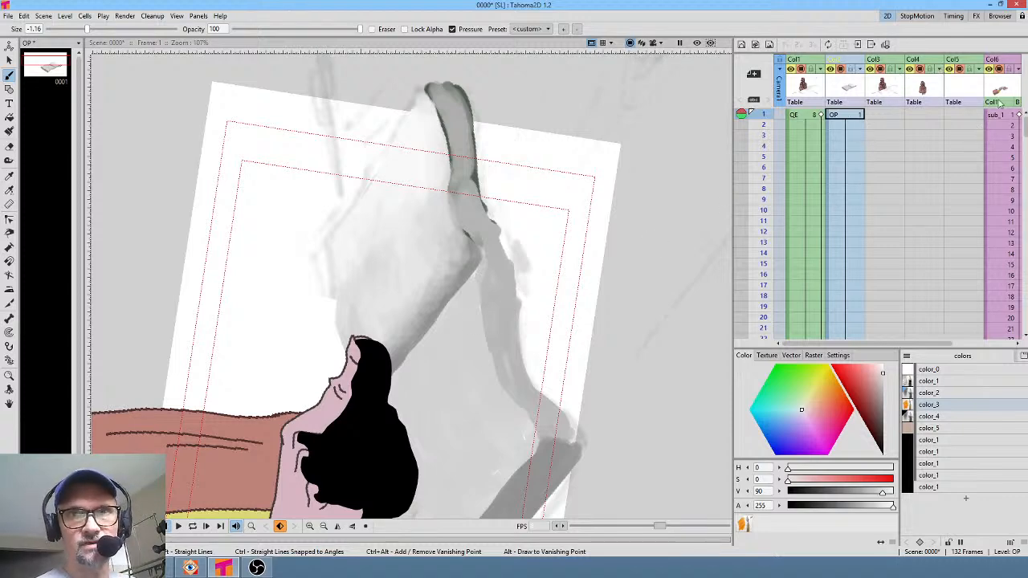
pyautogui.click(992, 71)
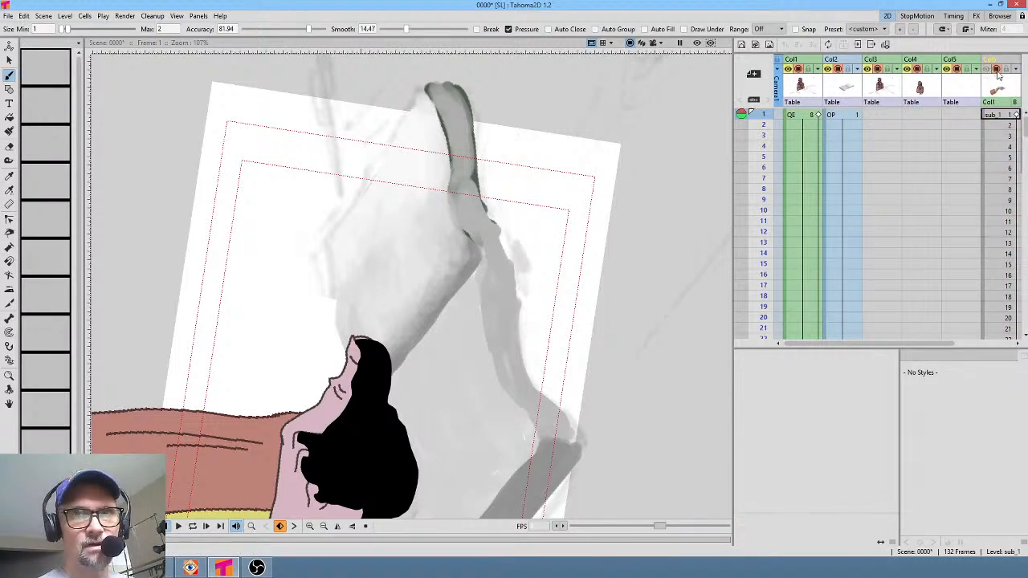
pyautogui.click(994, 71)
pyautogui.click(996, 70)
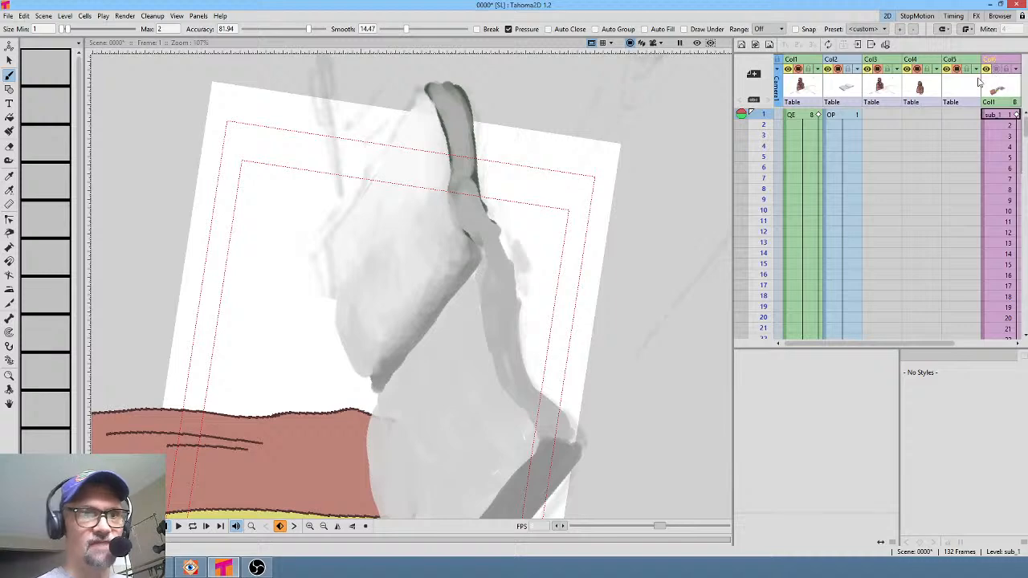
pyautogui.click(842, 115)
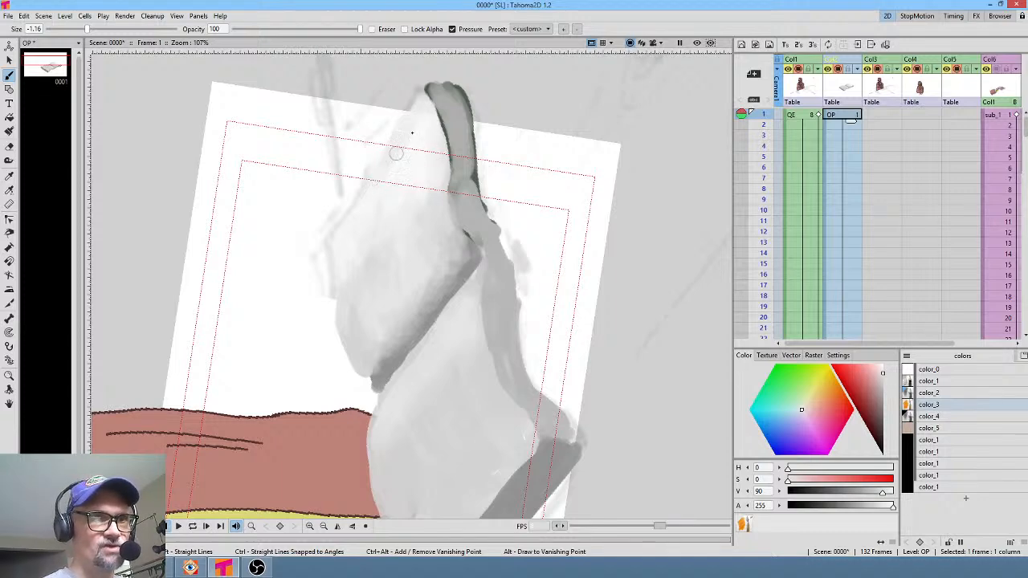
# Brush the right page with color_3 at values 98 and 94, show the hand again, and restore the view's rotation
pyautogui.click(889, 374)
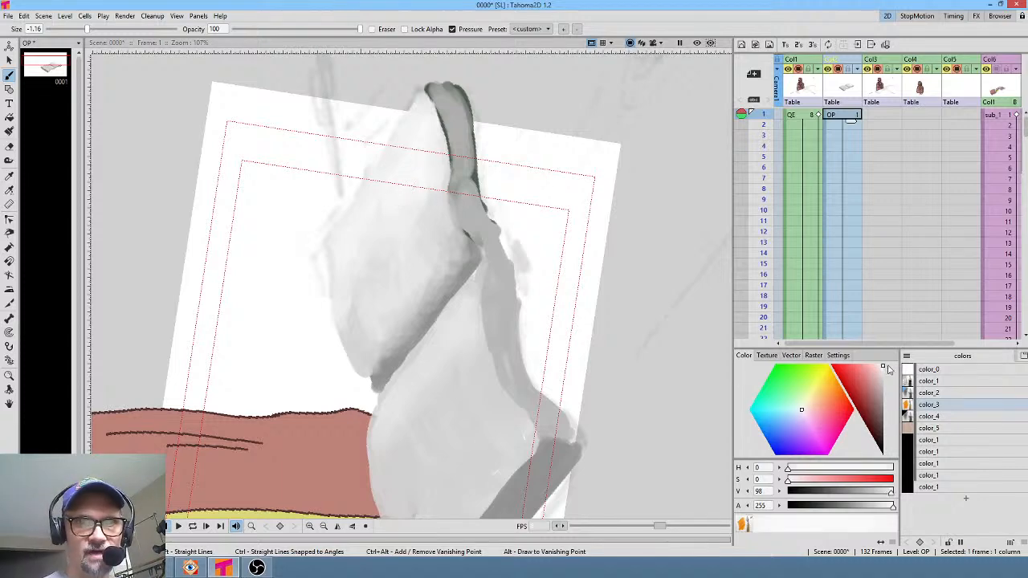
pyautogui.click(889, 369)
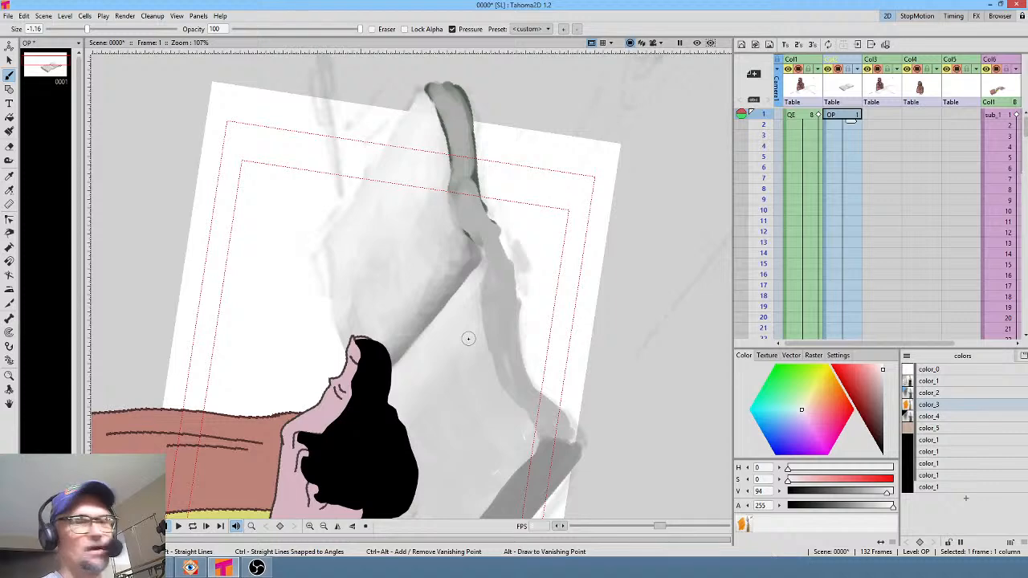
pyautogui.hotkey('alt', '0')
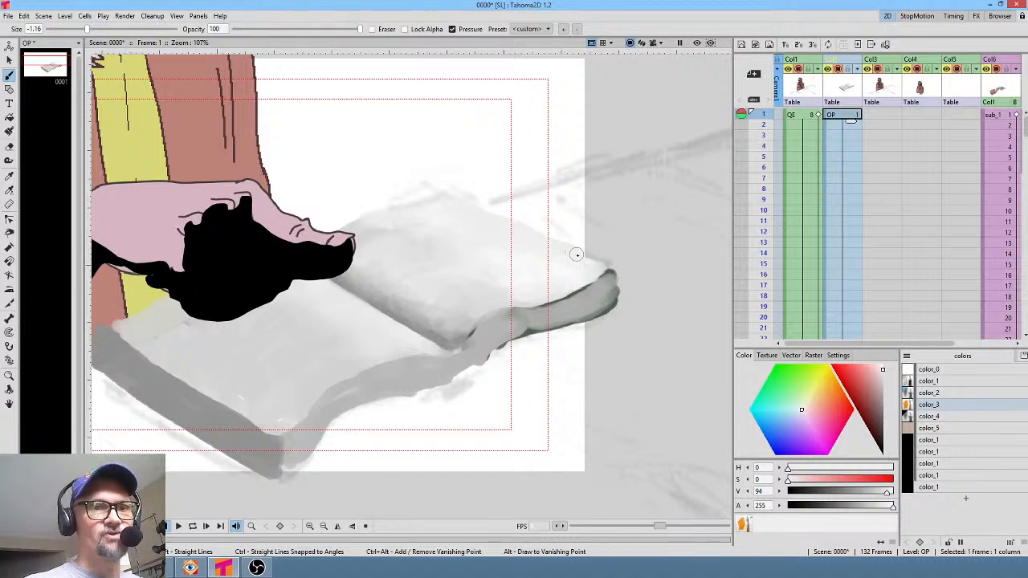
# Paint highlights along the left page's edges with color_3 at value 97 and blend them at value 90
pyautogui.click(883, 367)
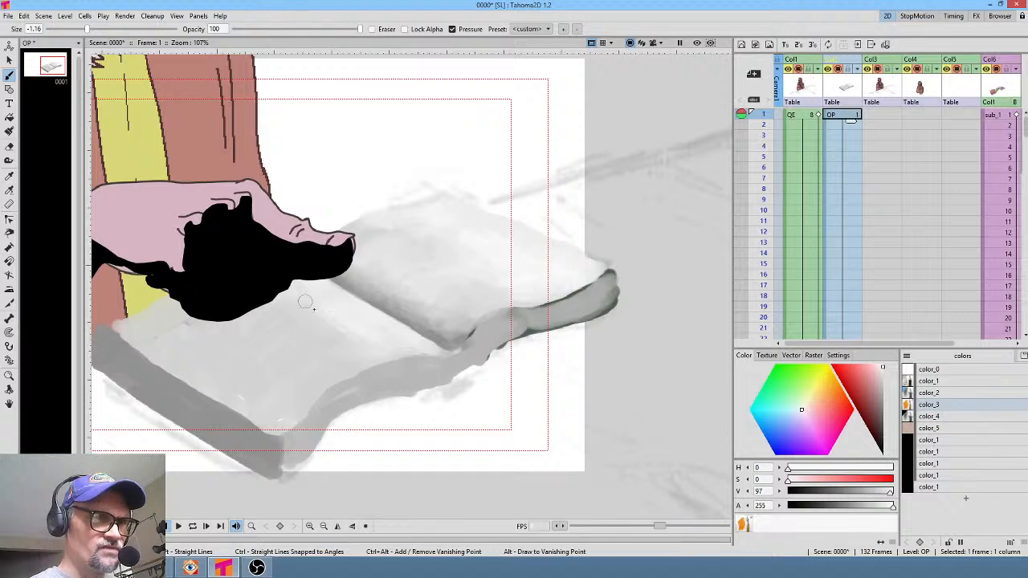
pyautogui.moveTo(135, 341)
pyautogui.mouseDown()
pyautogui.moveTo(186, 379)
pyautogui.moveTo(135, 344)
pyautogui.moveTo(250, 410)
pyautogui.moveTo(157, 349)
pyautogui.moveTo(254, 396)
pyautogui.mouseUp()
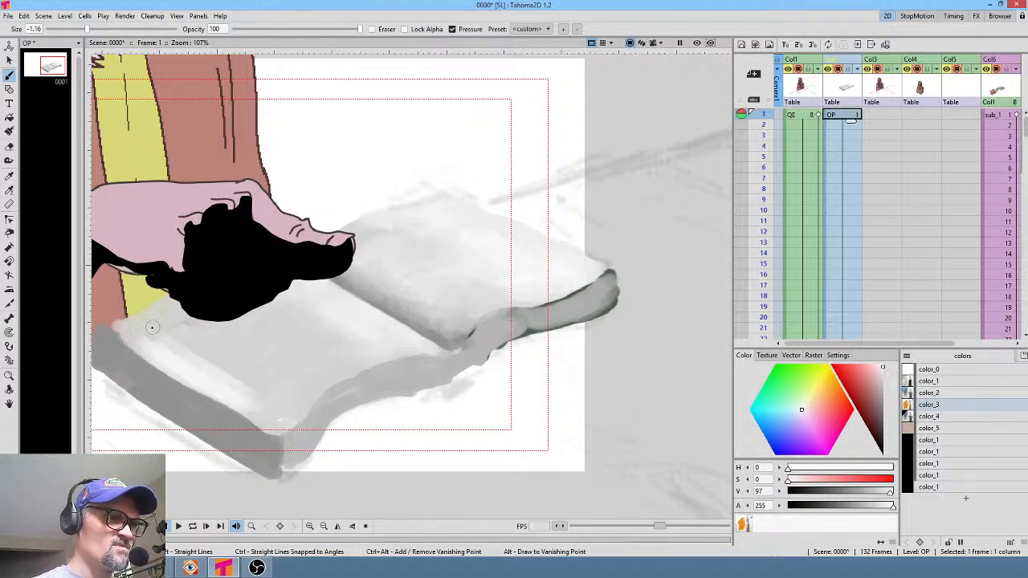
pyautogui.moveTo(182, 345); pyautogui.dragTo(248, 378)
pyautogui.moveTo(153, 339); pyautogui.dragTo(257, 422)
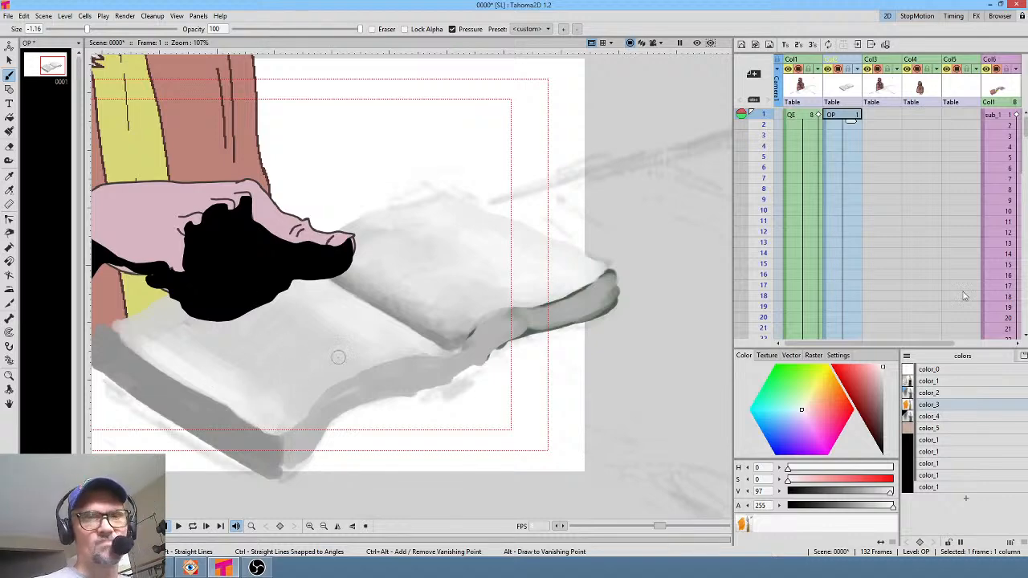
pyautogui.click(883, 373)
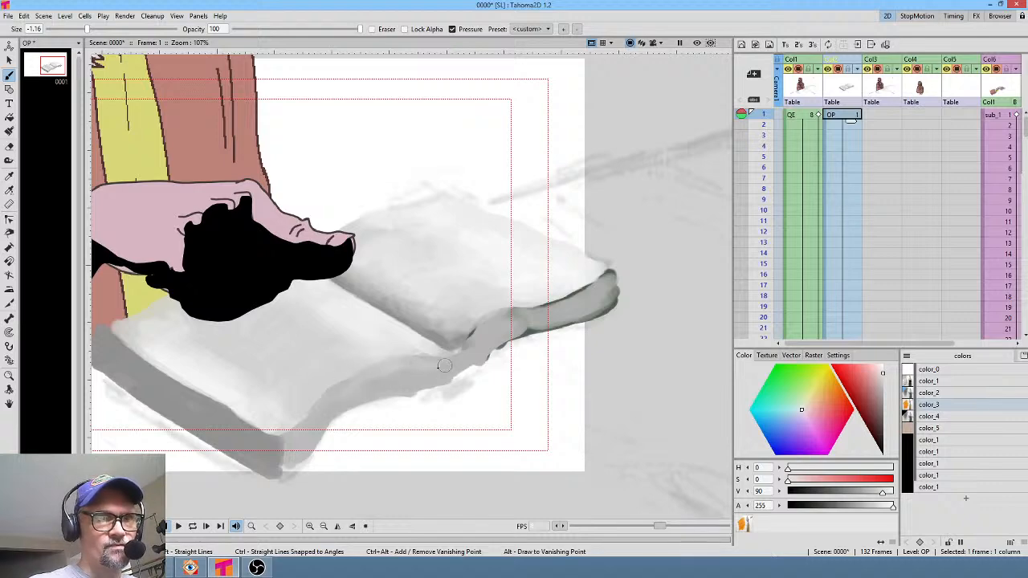
# Darken color_1 to value 33, then 27, and draw dark outlines and page lines along the right page block's edge
pyautogui.click(933, 382)
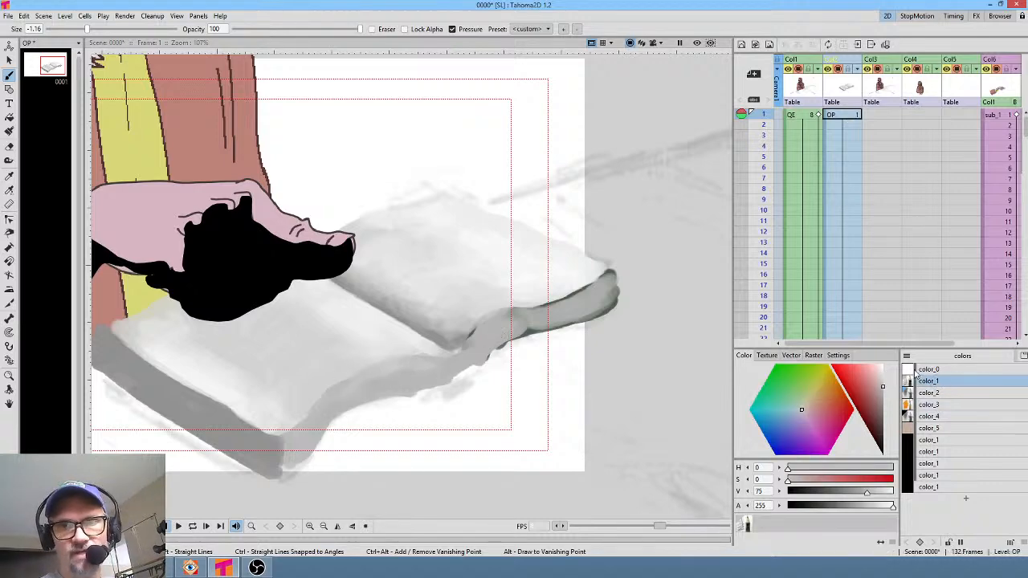
pyautogui.moveTo(882, 441); pyautogui.dragTo(878, 424)
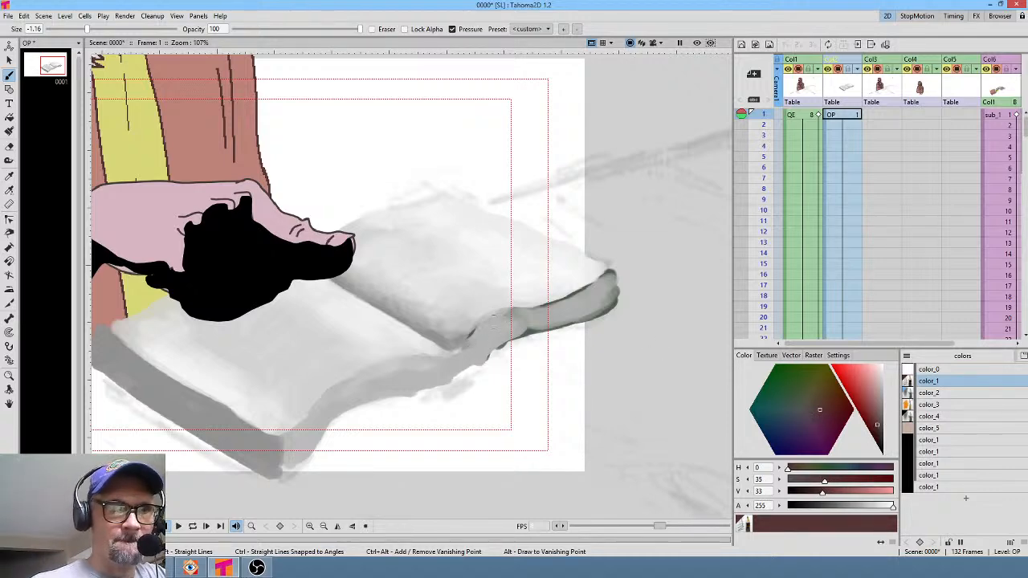
pyautogui.moveTo(473, 331); pyautogui.dragTo(510, 312)
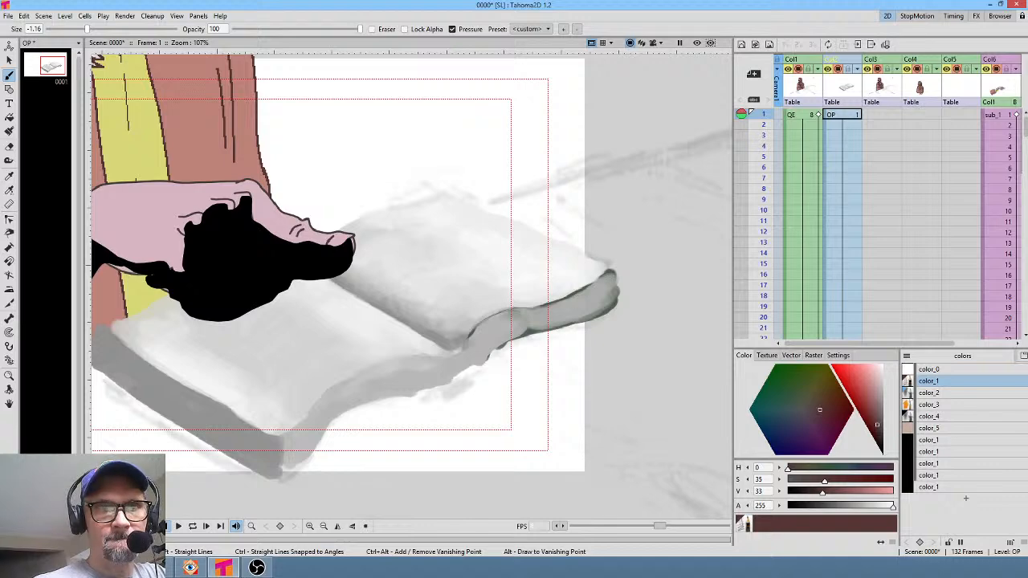
pyautogui.moveTo(615, 278); pyautogui.dragTo(600, 293)
pyautogui.moveTo(886, 424); pyautogui.dragTo(882, 431)
pyautogui.moveTo(613, 286)
pyautogui.mouseDown()
pyautogui.moveTo(597, 315)
pyautogui.moveTo(603, 294)
pyautogui.moveTo(582, 304)
pyautogui.moveTo(617, 293)
pyautogui.mouseUp()
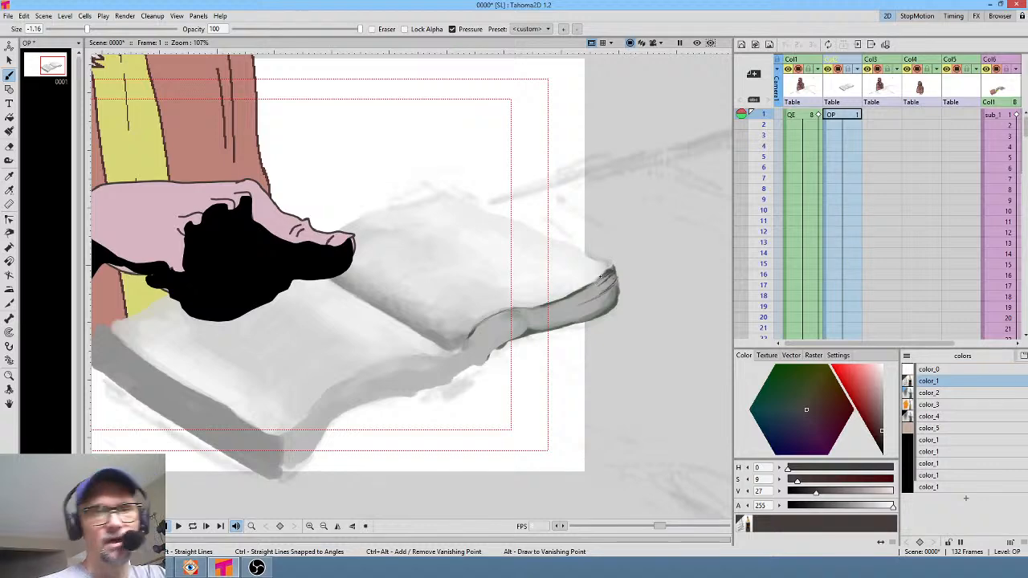
# Lighten color_1 to value 95 and paint light page lines on the outer end of the right page block
pyautogui.click(884, 370)
pyautogui.click(885, 368)
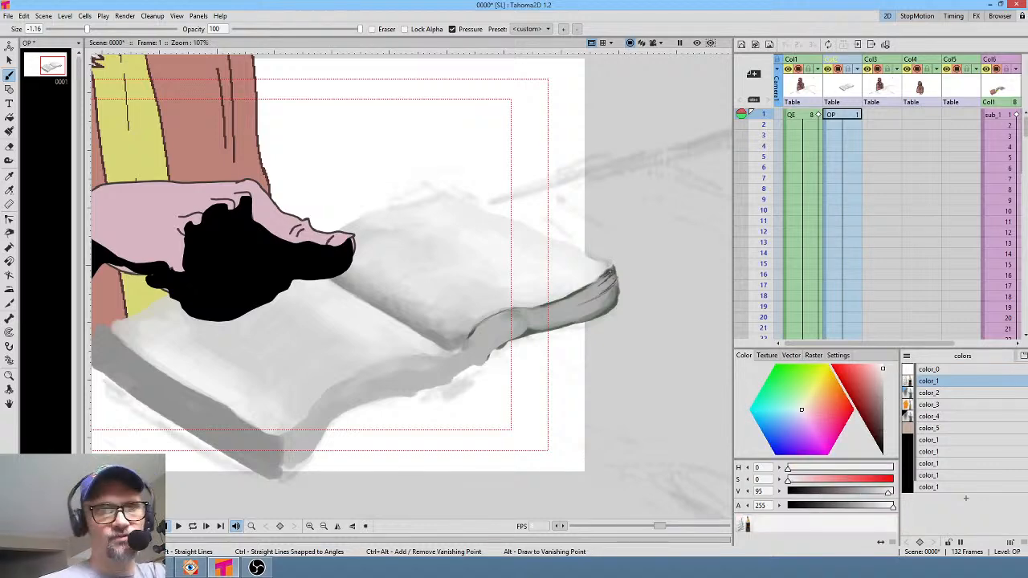
pyautogui.moveTo(611, 272)
pyautogui.mouseDown()
pyautogui.moveTo(600, 283)
pyautogui.moveTo(609, 287)
pyautogui.mouseUp()
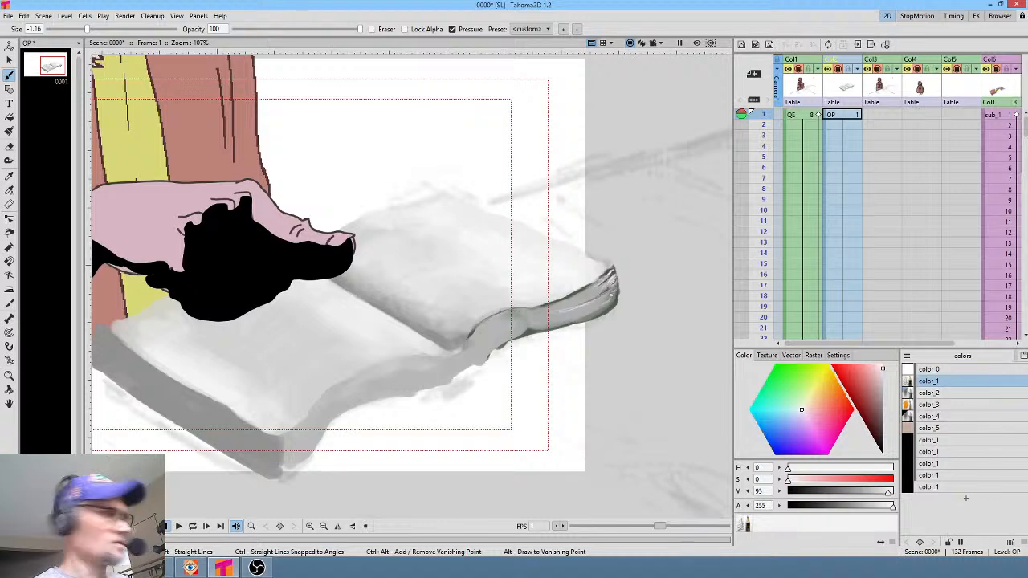
# Darken color_1 to value 32 and draw dark page lines along the right page block down to the book's spine
pyautogui.hotkey('alt', '0')
pyautogui.moveTo(673, 306); pyautogui.dragTo(576, 307)
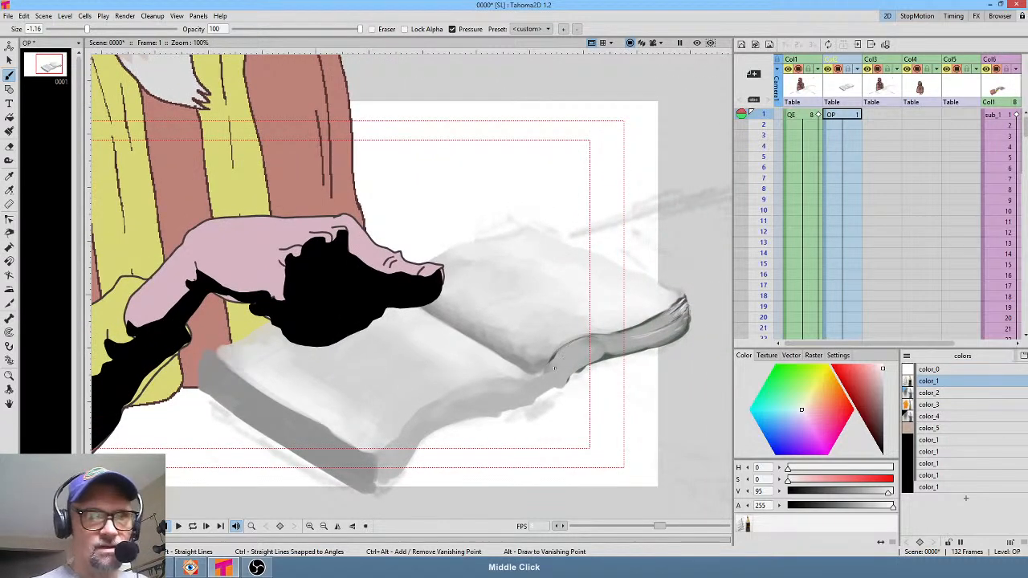
pyautogui.moveTo(876, 404); pyautogui.dragTo(882, 425)
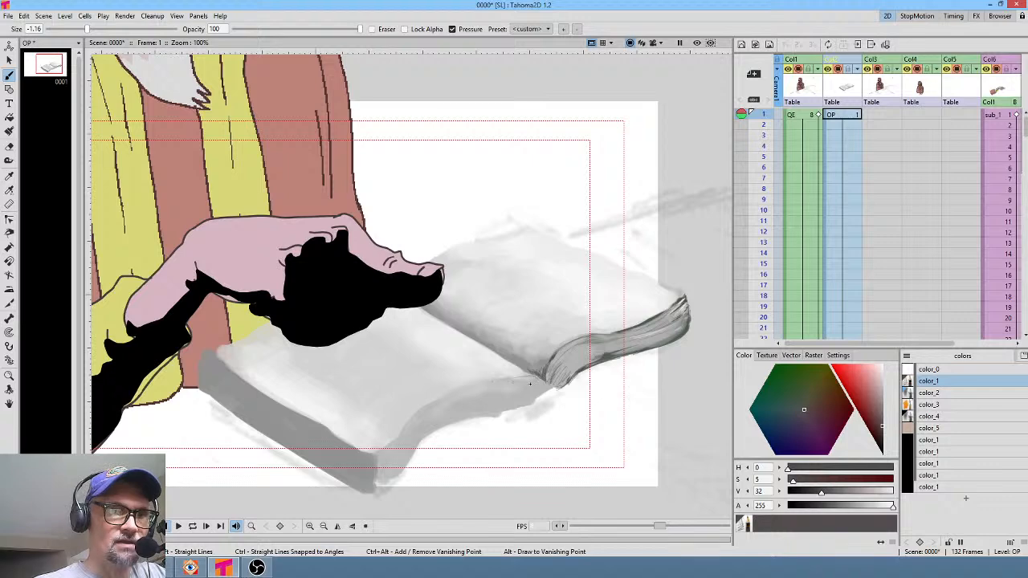
# Draw thin dark page lines along the front edge of the left page block and the underside of the right page block
pyautogui.moveTo(501, 379)
pyautogui.mouseDown()
pyautogui.moveTo(529, 382)
pyautogui.moveTo(454, 392)
pyautogui.moveTo(497, 385)
pyautogui.mouseUp()
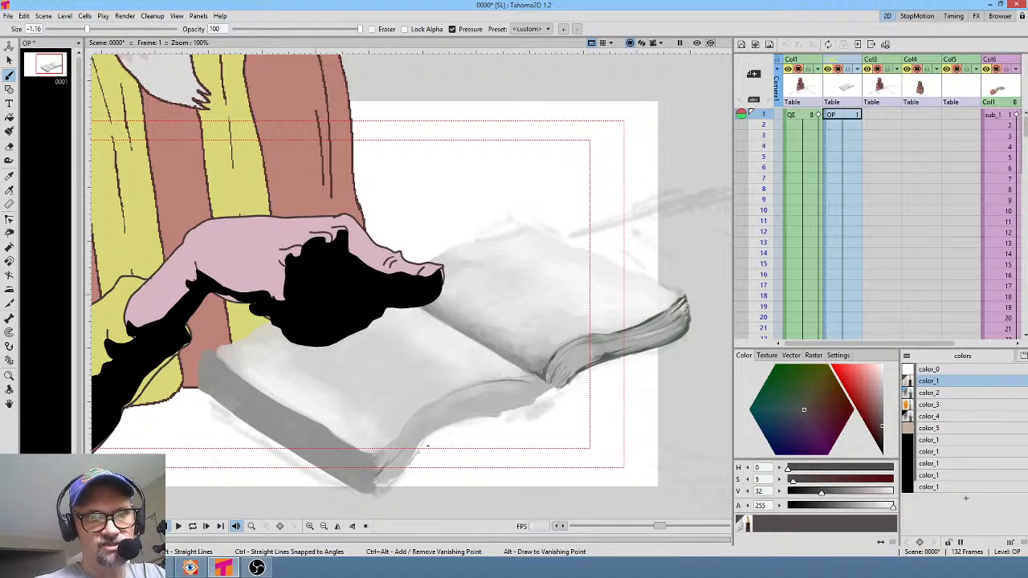
pyautogui.moveTo(424, 447)
pyautogui.mouseDown()
pyautogui.moveTo(490, 419)
pyautogui.moveTo(470, 424)
pyautogui.mouseUp()
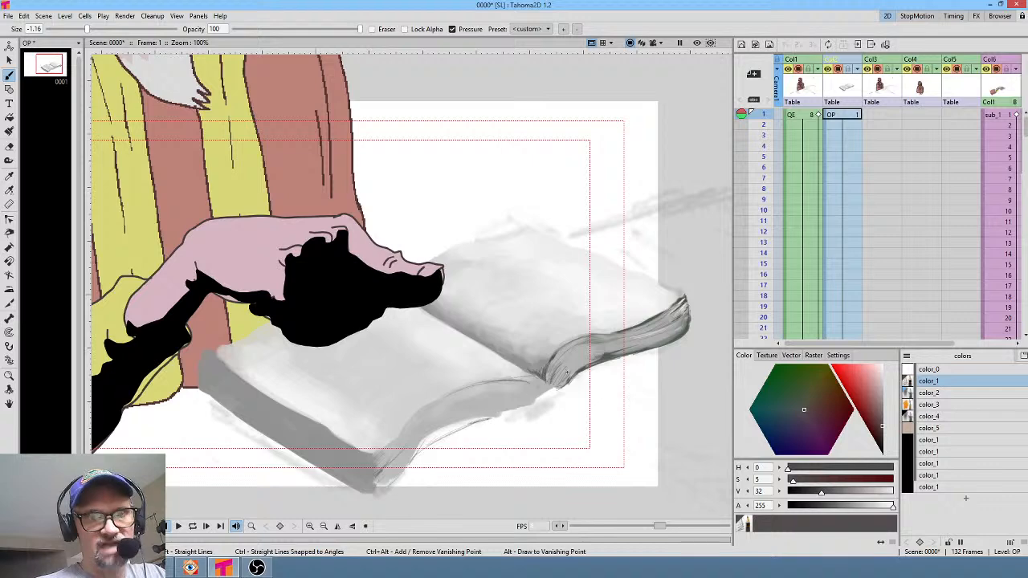
pyautogui.moveTo(594, 365)
pyautogui.mouseDown()
pyautogui.moveTo(633, 353)
pyautogui.moveTo(570, 384)
pyautogui.moveTo(640, 354)
pyautogui.mouseUp()
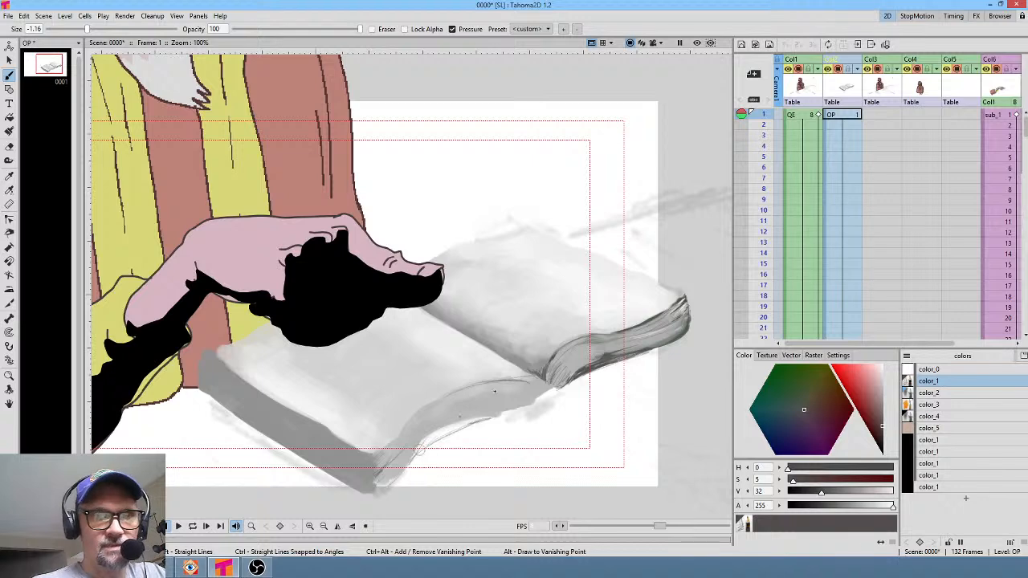
# Sample the front page edge's gray into color_1 and color_3, and fill the gap along the left page block's lower edge
pyautogui.press('r')
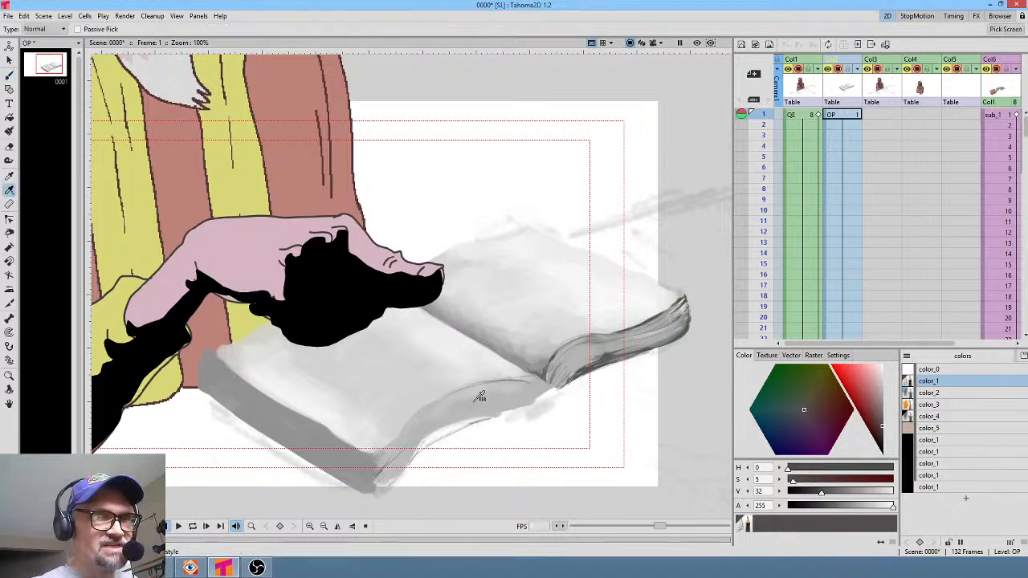
pyautogui.click(476, 406)
pyautogui.press('b')
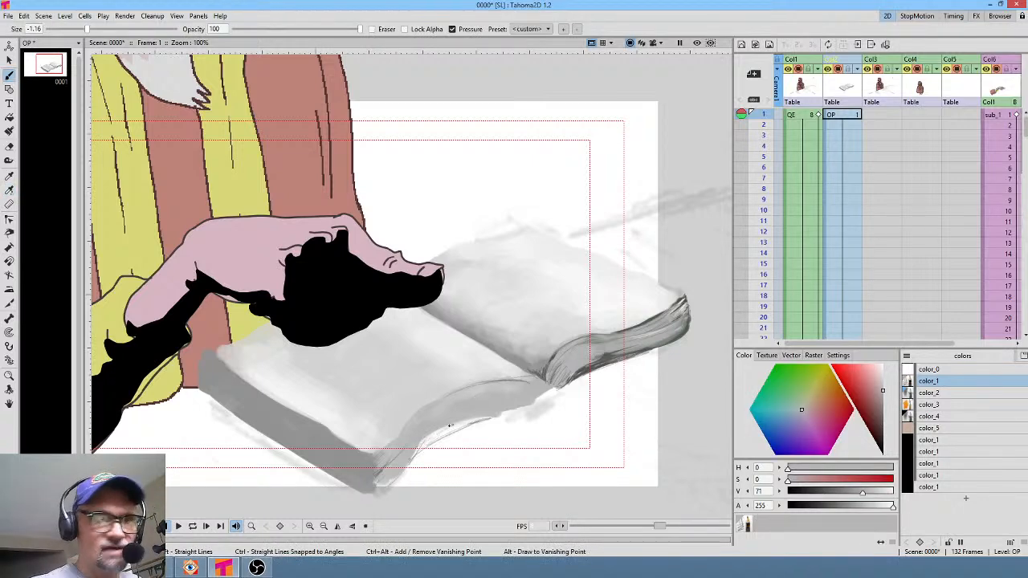
pyautogui.click(937, 406)
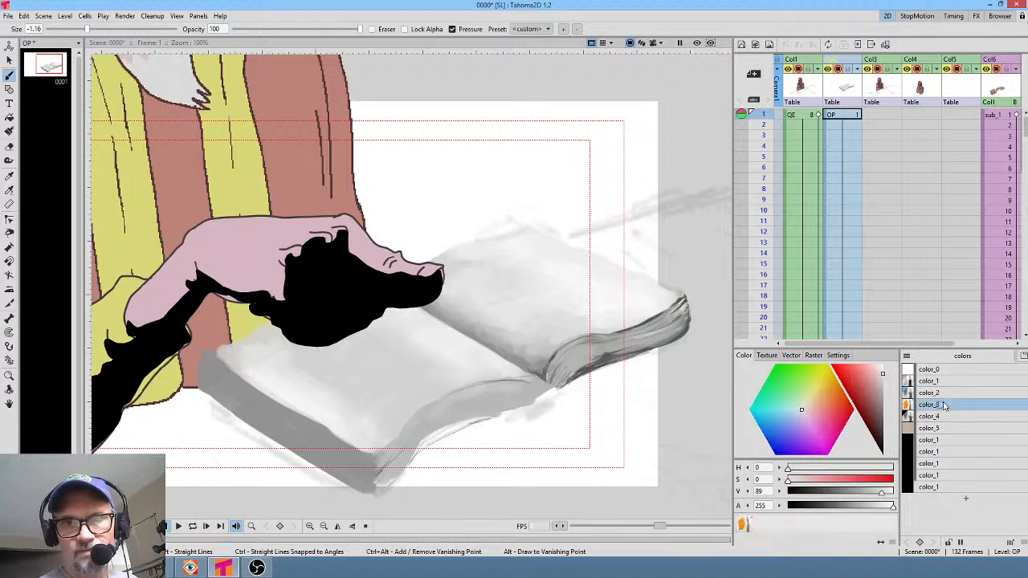
pyautogui.press('r')
pyautogui.click(480, 399)
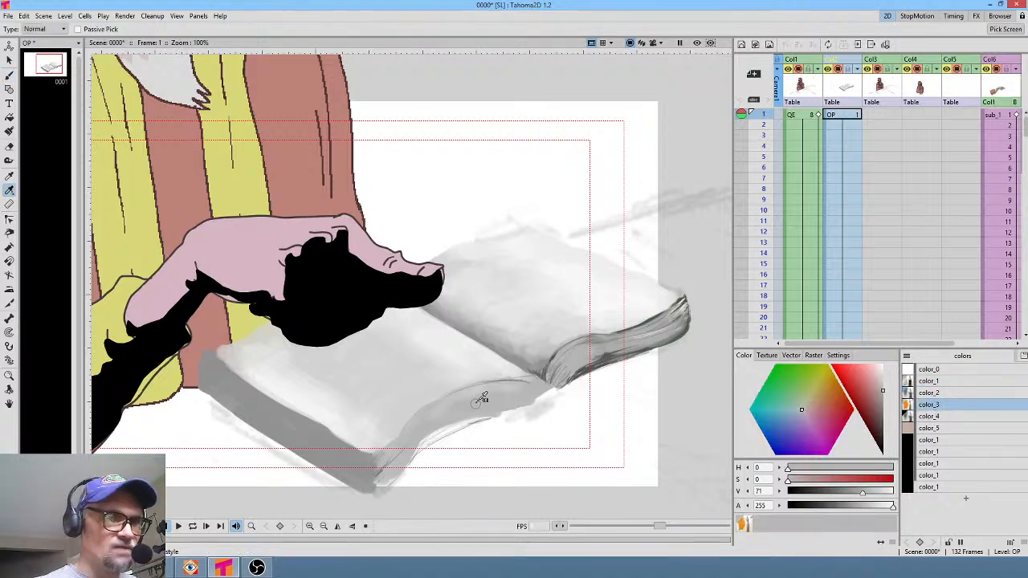
pyautogui.press('b')
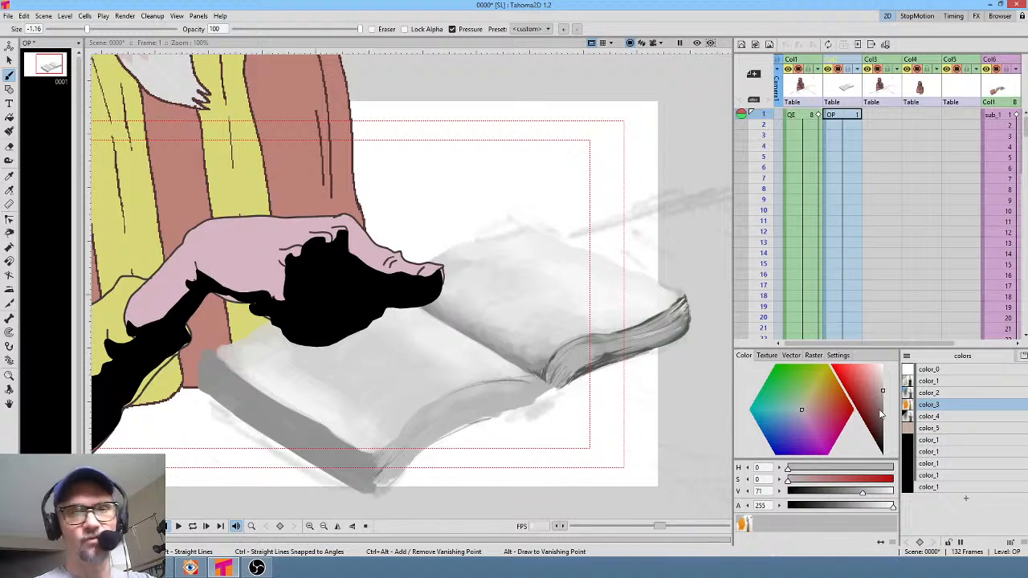
# Set color_3 to saturation 15, value 31 and the brush size to -2.29, and paint dark shading beneath the spine and both page blocks
pyautogui.moveTo(881, 414); pyautogui.dragTo(877, 421)
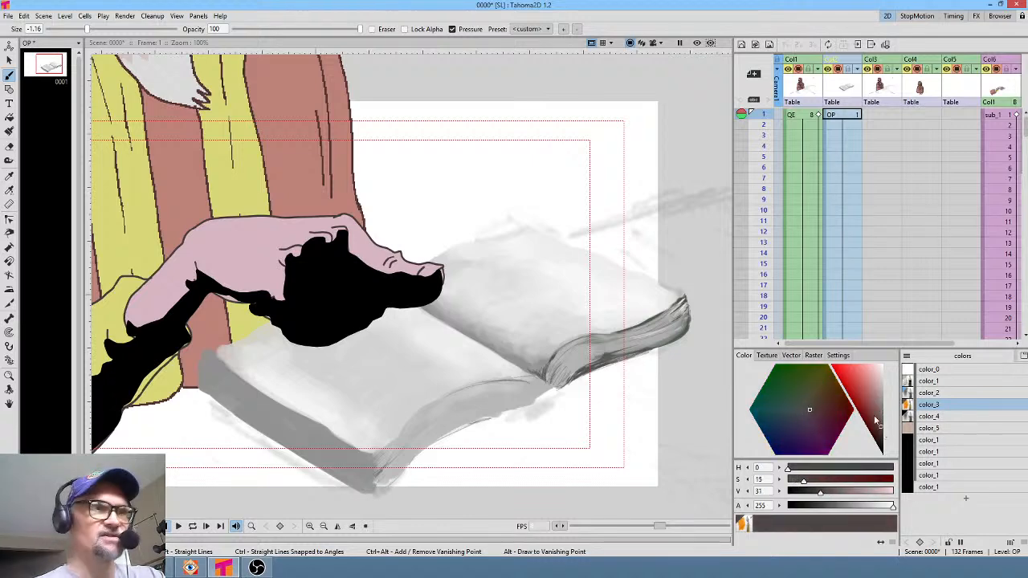
pyautogui.moveTo(87, 28); pyautogui.dragTo(67, 27)
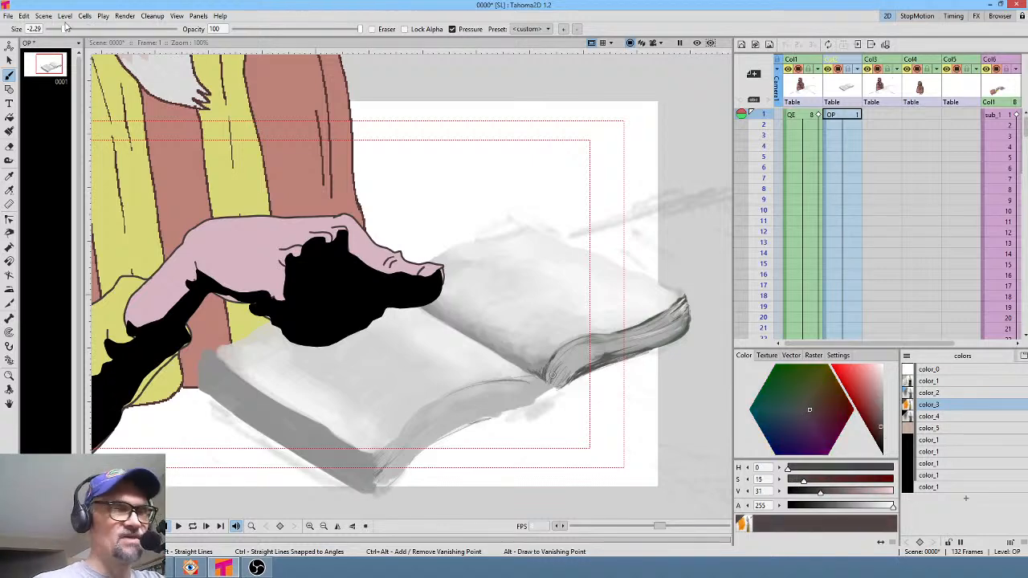
pyautogui.moveTo(560, 388)
pyautogui.mouseDown()
pyautogui.moveTo(540, 398)
pyautogui.moveTo(559, 389)
pyautogui.moveTo(548, 381)
pyautogui.mouseUp()
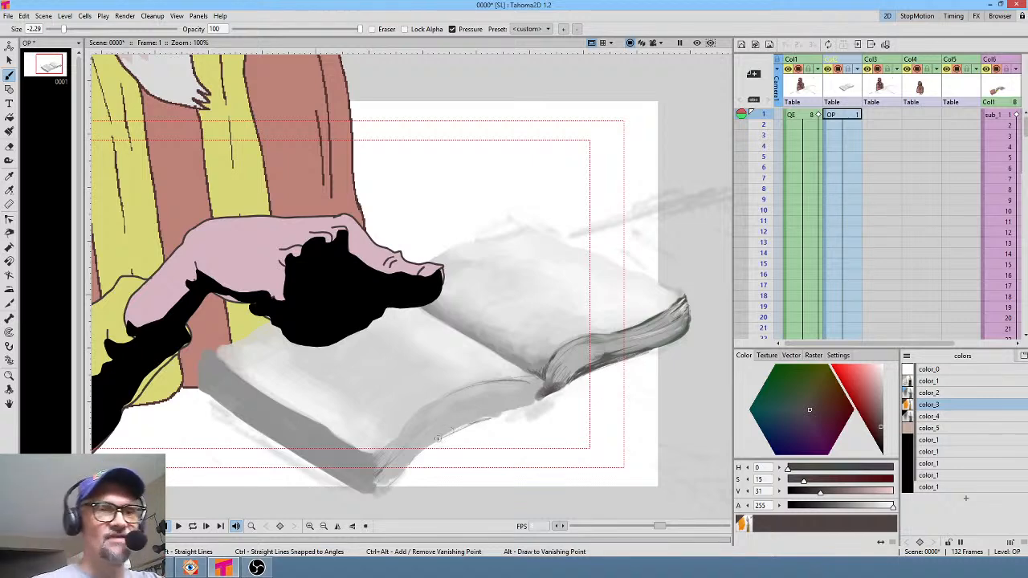
pyautogui.moveTo(437, 438)
pyautogui.mouseDown()
pyautogui.moveTo(497, 414)
pyautogui.moveTo(436, 441)
pyautogui.moveTo(448, 430)
pyautogui.moveTo(410, 465)
pyautogui.moveTo(464, 428)
pyautogui.moveTo(480, 424)
pyautogui.moveTo(442, 440)
pyautogui.moveTo(549, 392)
pyautogui.mouseUp()
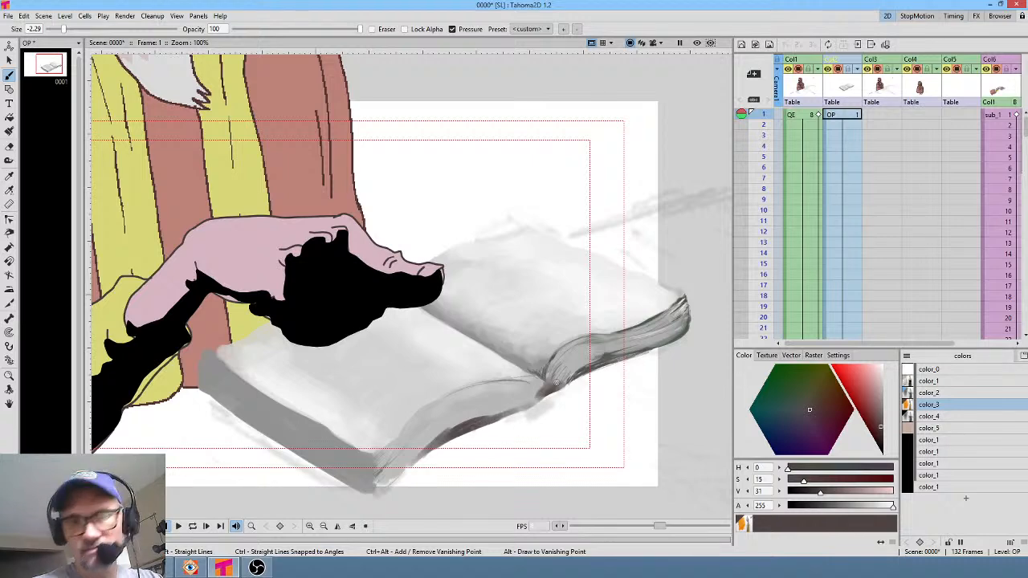
pyautogui.moveTo(444, 442); pyautogui.dragTo(390, 482)
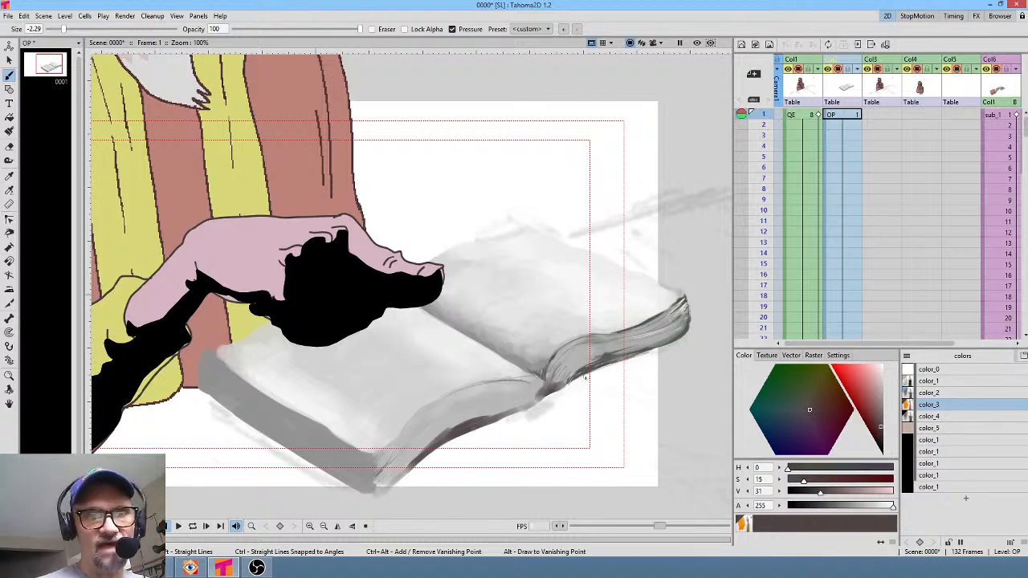
pyautogui.moveTo(578, 376); pyautogui.dragTo(690, 327)
pyautogui.moveTo(591, 374); pyautogui.dragTo(529, 408)
# Tint color_3 reddish brown, settling on saturation 19, value 49, and paint the cover's front edge beneath both page blocks out to the right corner
pyautogui.click(866, 394)
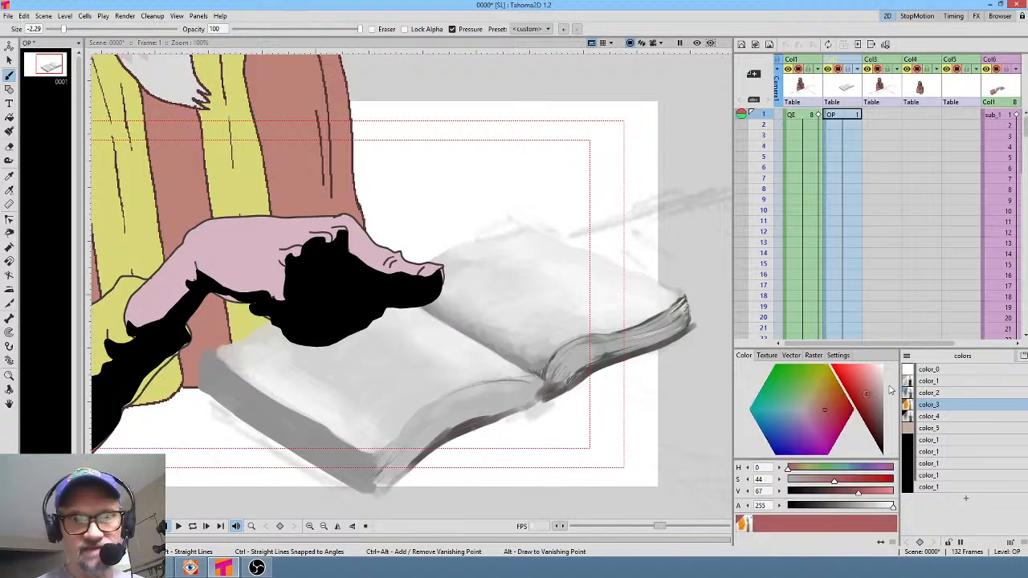
pyautogui.moveTo(872, 394); pyautogui.dragTo(878, 397)
pyautogui.click(878, 398)
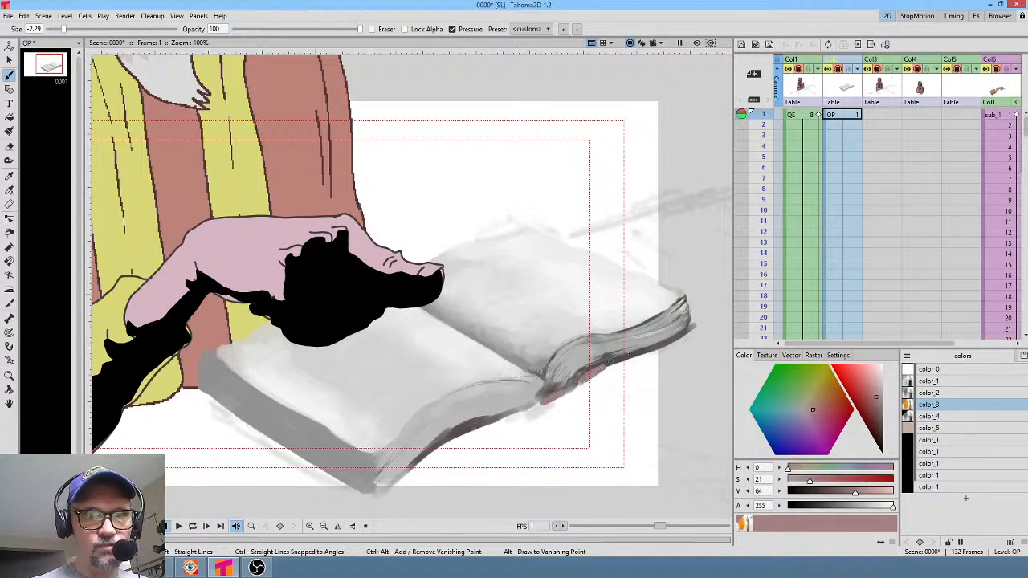
pyautogui.click(878, 410)
pyautogui.moveTo(598, 371); pyautogui.dragTo(697, 327)
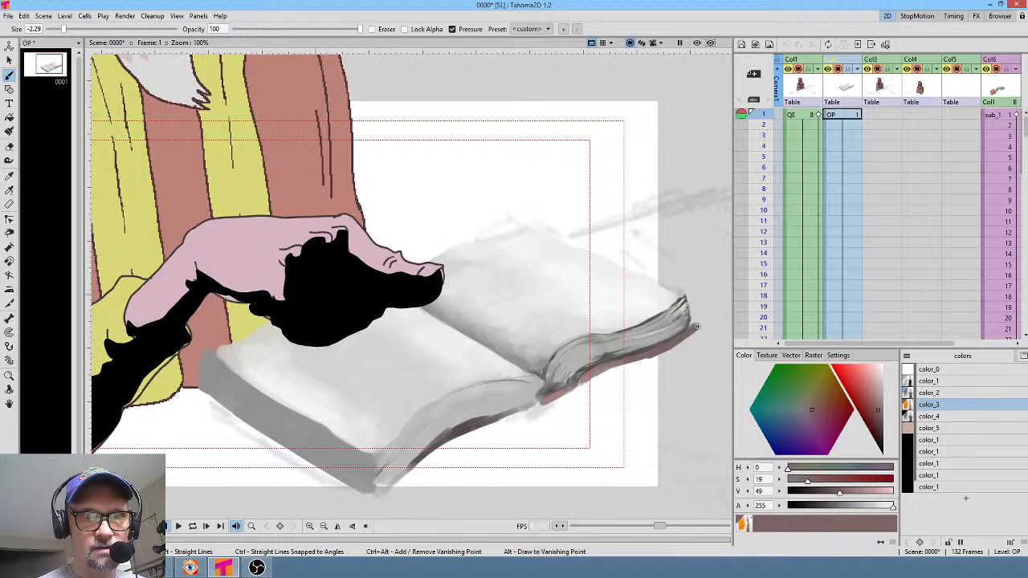
pyautogui.moveTo(540, 408); pyautogui.dragTo(496, 419)
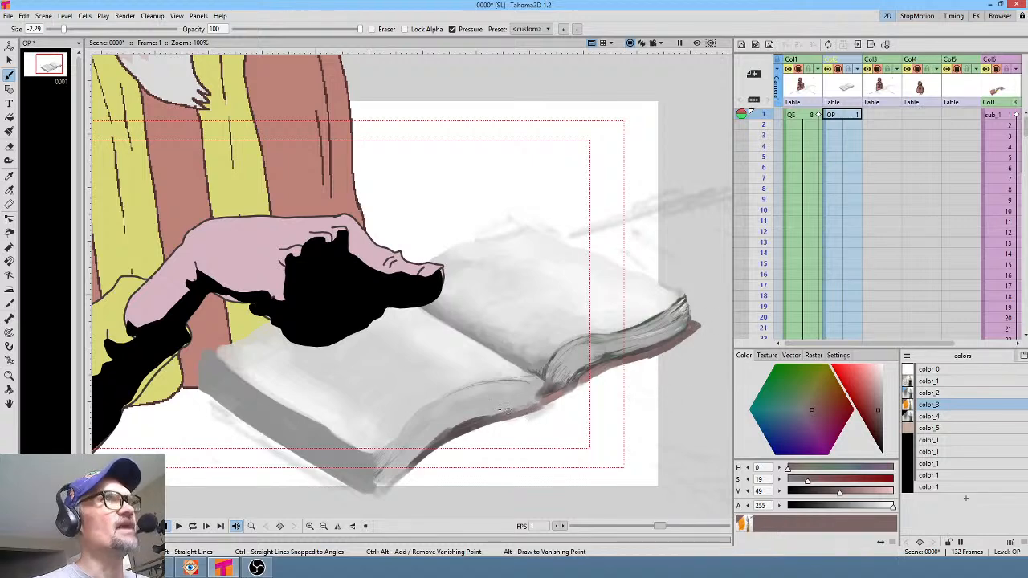
pyautogui.moveTo(499, 423)
pyautogui.mouseDown()
pyautogui.moveTo(368, 501)
pyautogui.moveTo(611, 366)
pyautogui.moveTo(542, 406)
pyautogui.moveTo(586, 377)
pyautogui.moveTo(689, 331)
pyautogui.mouseUp()
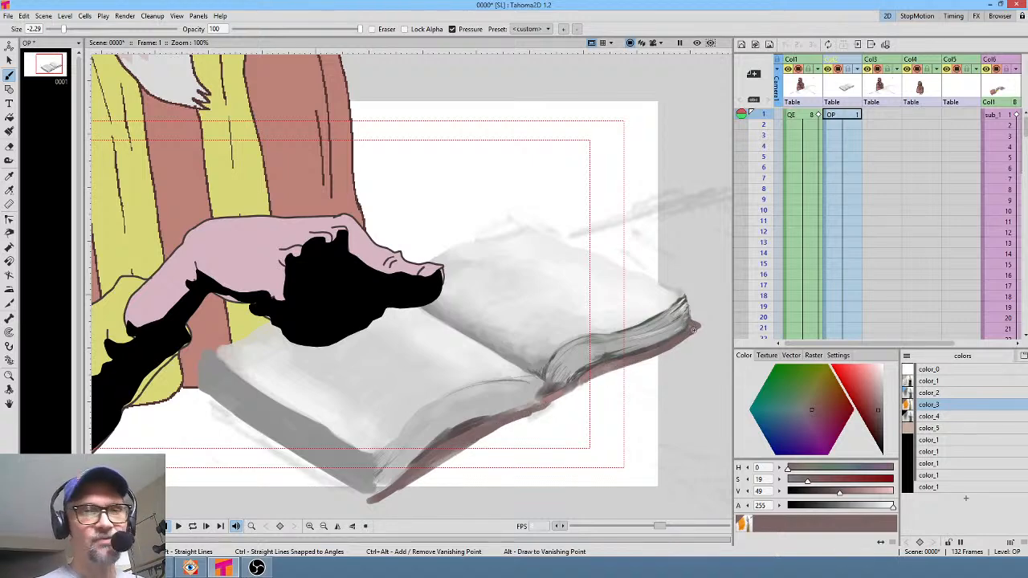
pyautogui.moveTo(570, 392); pyautogui.dragTo(651, 352)
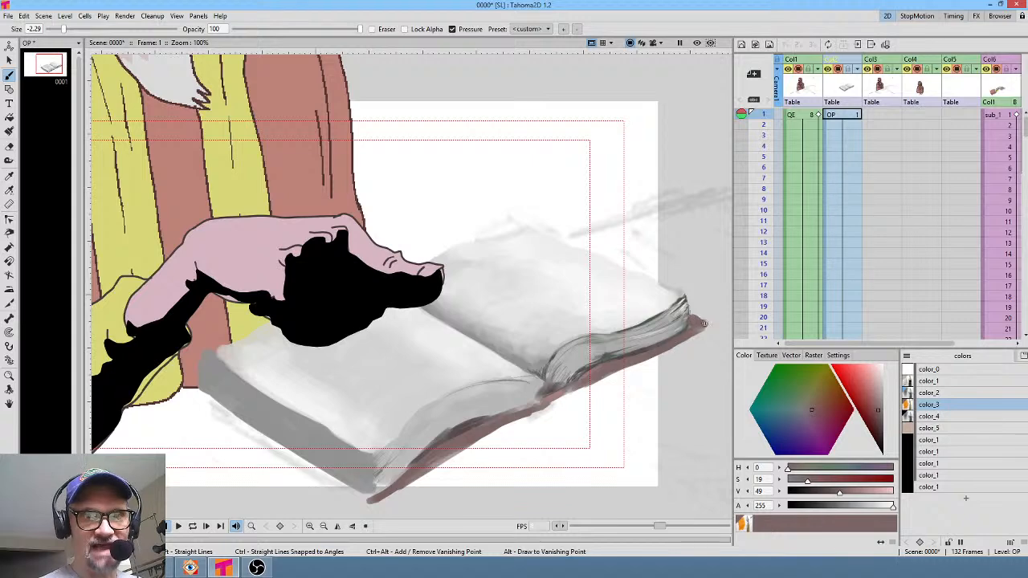
pyautogui.moveTo(710, 325); pyautogui.dragTo(691, 329)
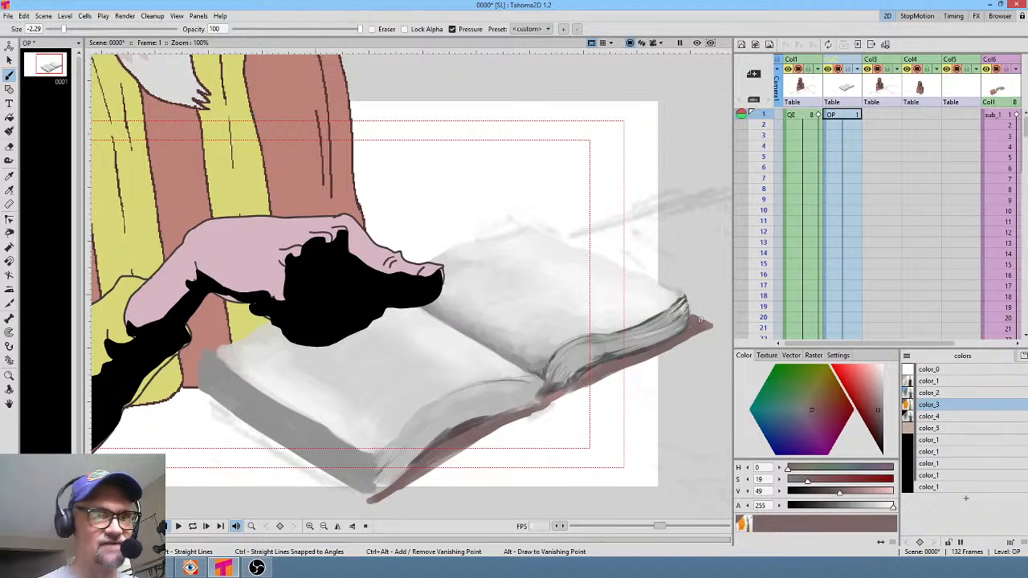
# Paint the reddish-brown cover edge along the left side of the book down to the front corner
pyautogui.moveTo(198, 391)
pyautogui.mouseDown()
pyautogui.moveTo(232, 418)
pyautogui.moveTo(201, 396)
pyautogui.mouseUp()
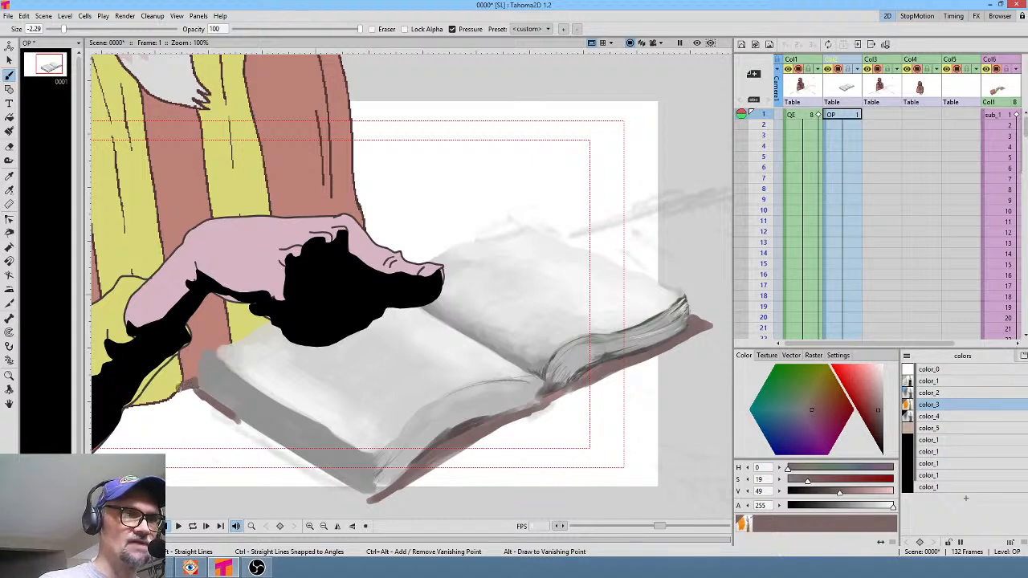
pyautogui.moveTo(180, 389)
pyautogui.mouseDown()
pyautogui.moveTo(211, 414)
pyautogui.moveTo(184, 395)
pyautogui.moveTo(212, 405)
pyautogui.moveTo(209, 396)
pyautogui.moveTo(340, 487)
pyautogui.moveTo(320, 475)
pyautogui.moveTo(389, 494)
pyautogui.moveTo(361, 500)
pyautogui.mouseUp()
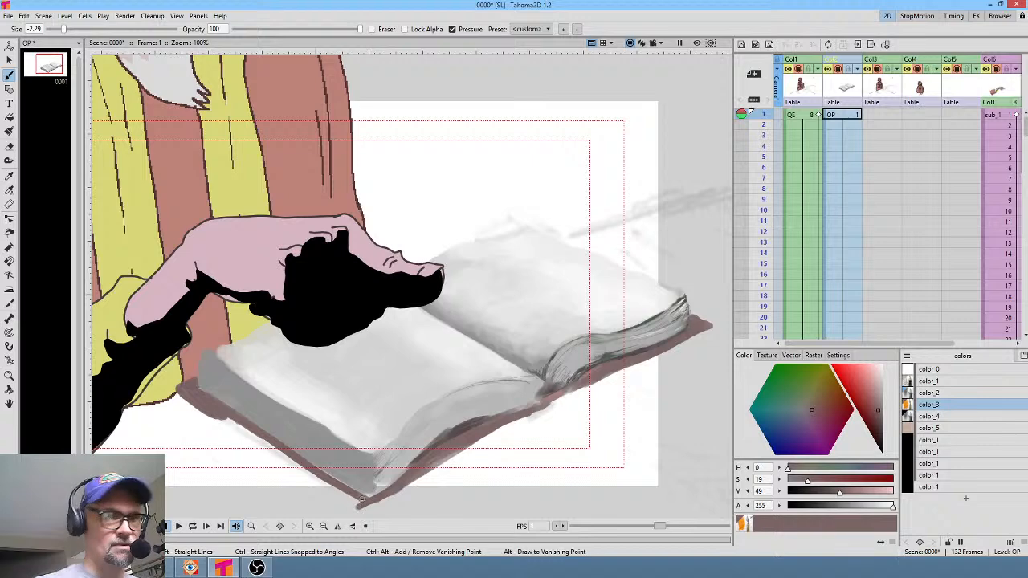
pyautogui.moveTo(207, 408); pyautogui.dragTo(359, 499)
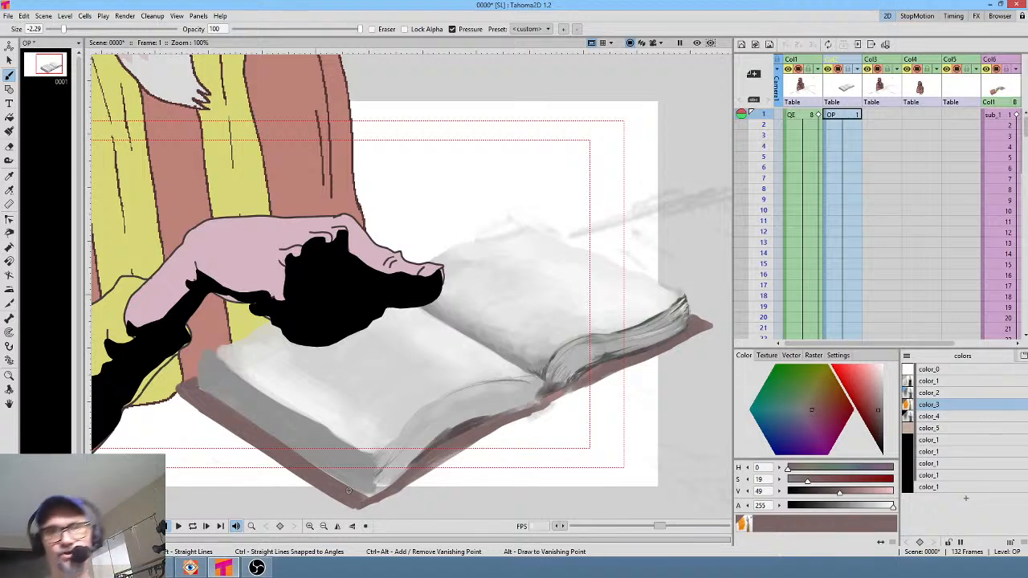
# Highlight the right cover edge with color_3 at value 72, and paint yellow trim along the front cover at hue 58, saturation 68, value 81
pyautogui.click(879, 389)
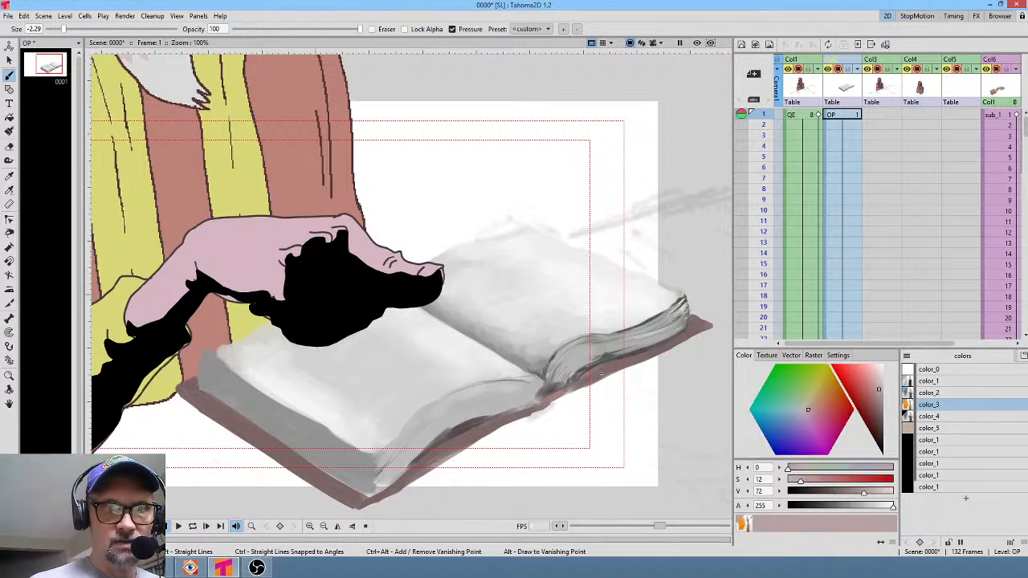
pyautogui.moveTo(600, 374); pyautogui.dragTo(705, 328)
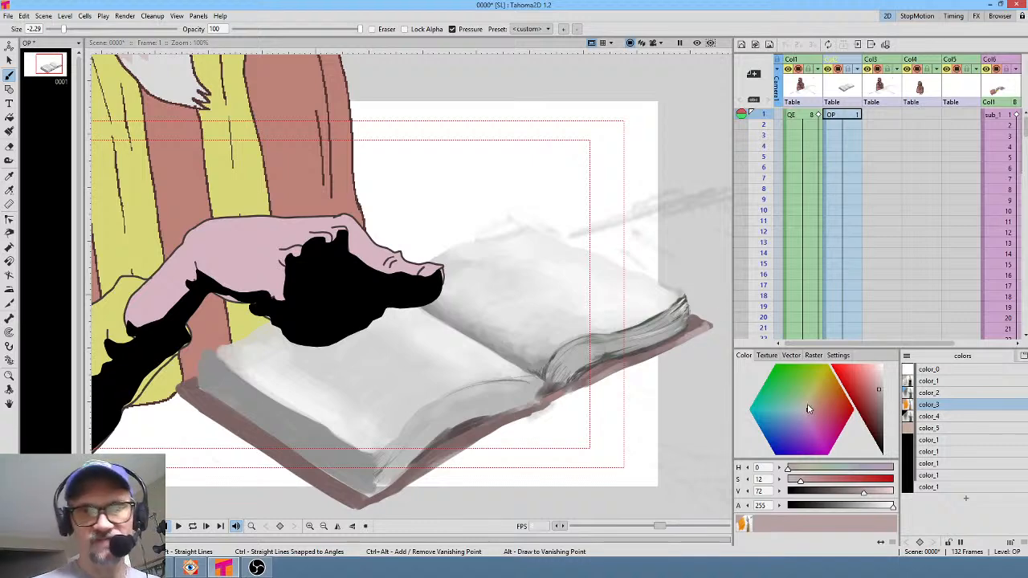
pyautogui.click(821, 378)
pyautogui.click(854, 382)
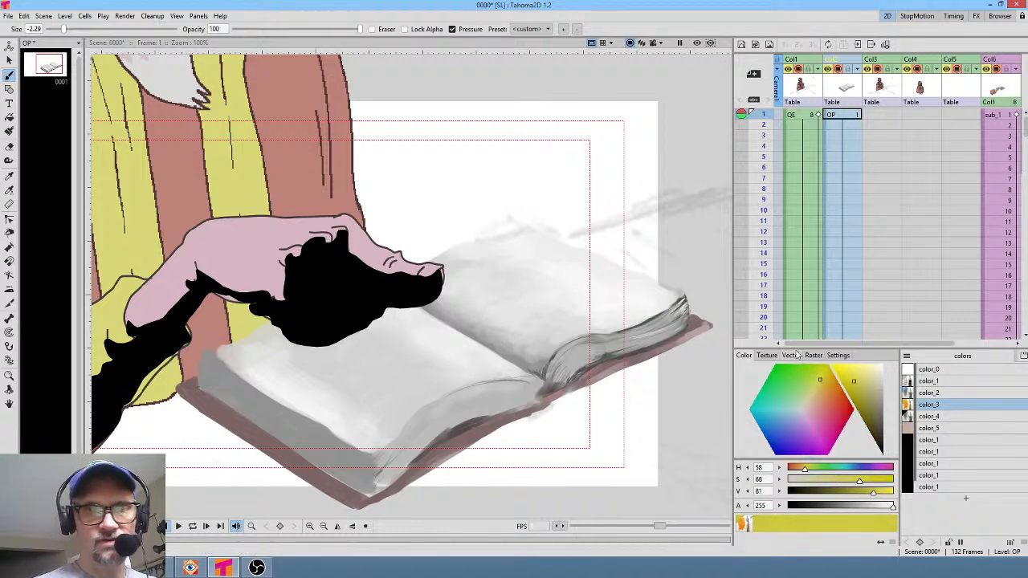
pyautogui.moveTo(697, 320)
pyautogui.mouseDown()
pyautogui.moveTo(706, 327)
pyautogui.moveTo(657, 349)
pyautogui.mouseUp()
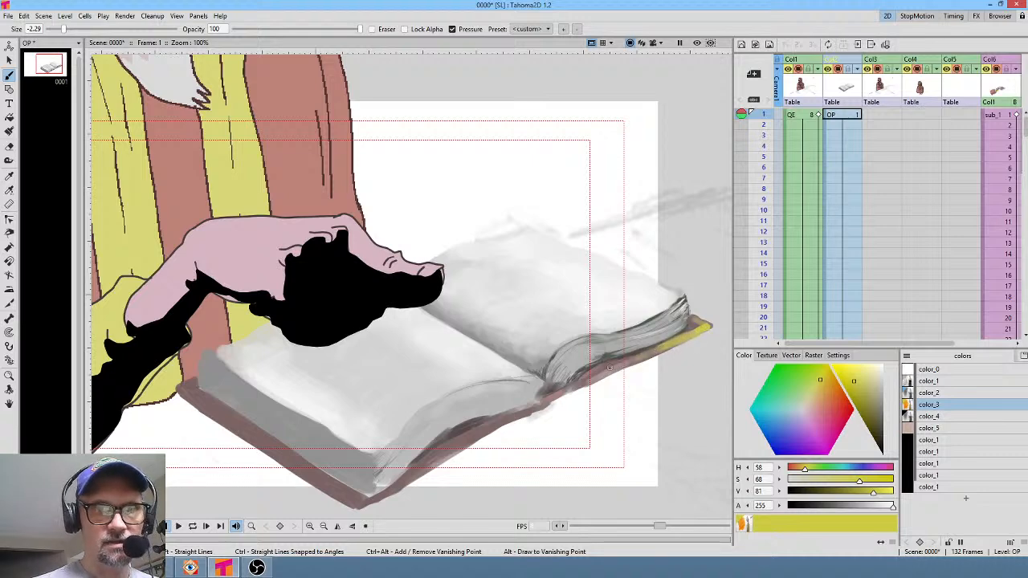
pyautogui.moveTo(552, 401)
pyautogui.mouseDown()
pyautogui.moveTo(472, 438)
pyautogui.moveTo(391, 489)
pyautogui.mouseUp()
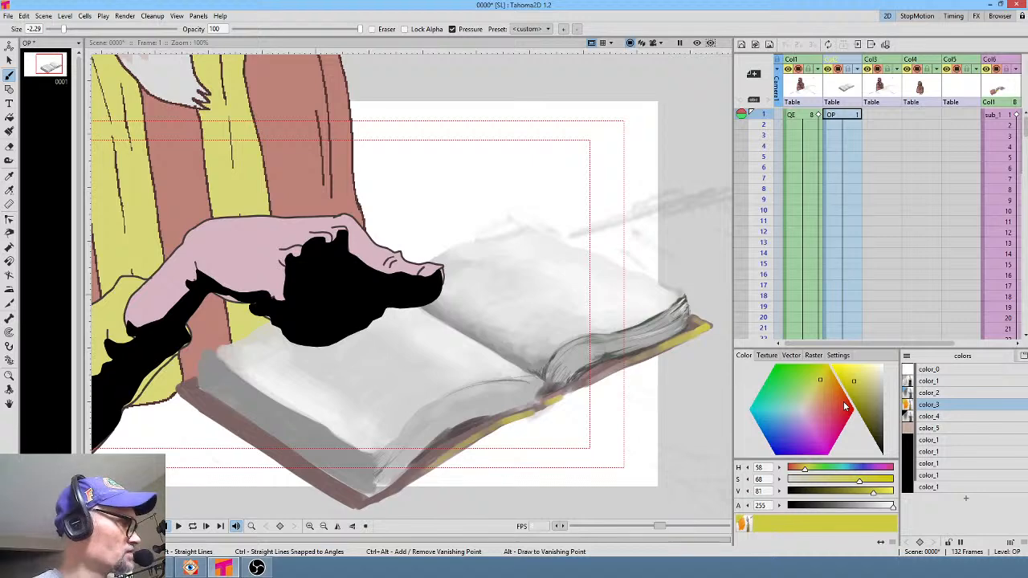
# Sample the cover's brown, darken color_3 to saturation 30, value 35, and shade the cover's left outer edge and front corner
pyautogui.press('r')
pyautogui.click(257, 425)
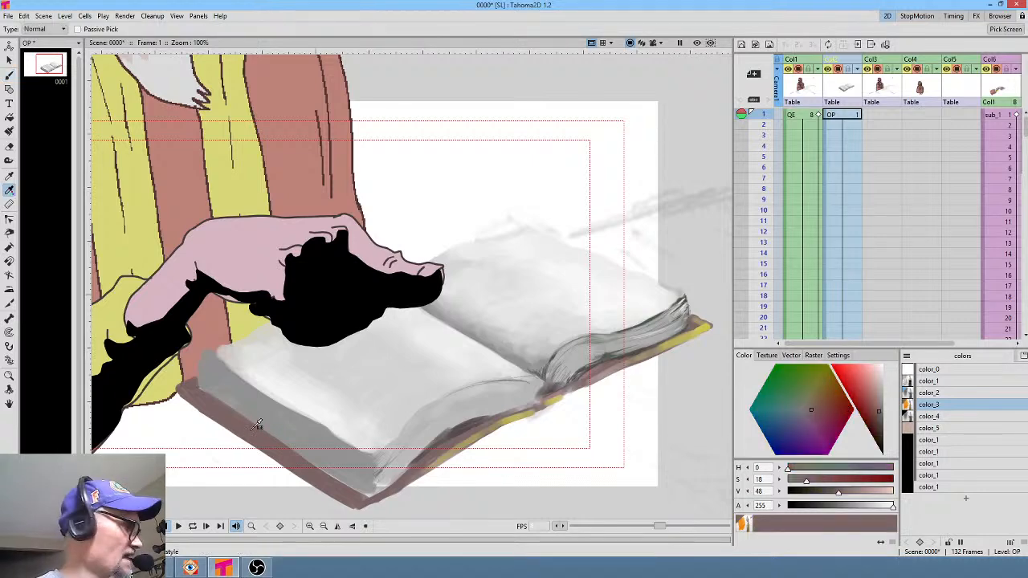
pyautogui.press('b')
pyautogui.click(867, 421)
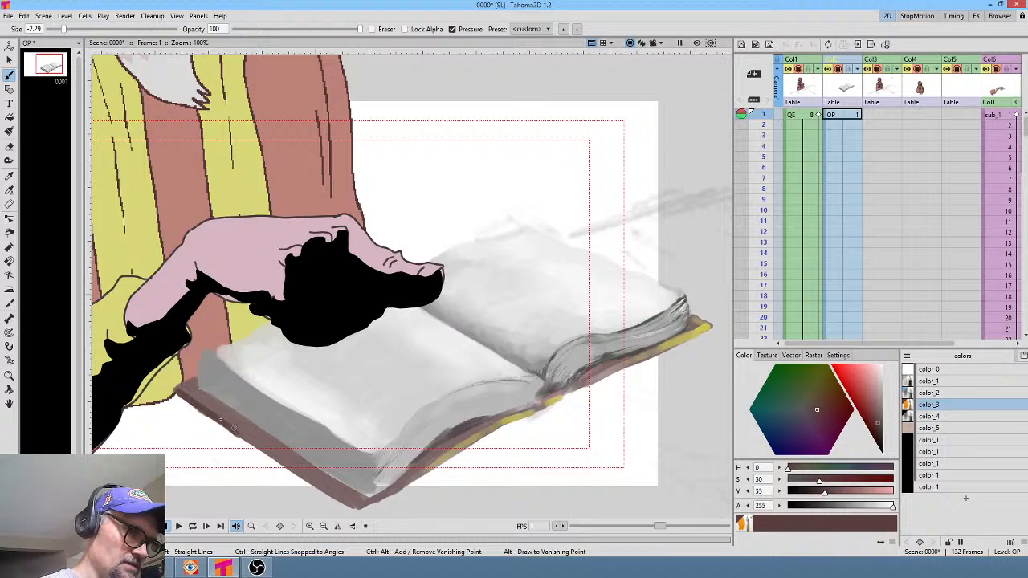
pyautogui.moveTo(221, 419); pyautogui.dragTo(349, 505)
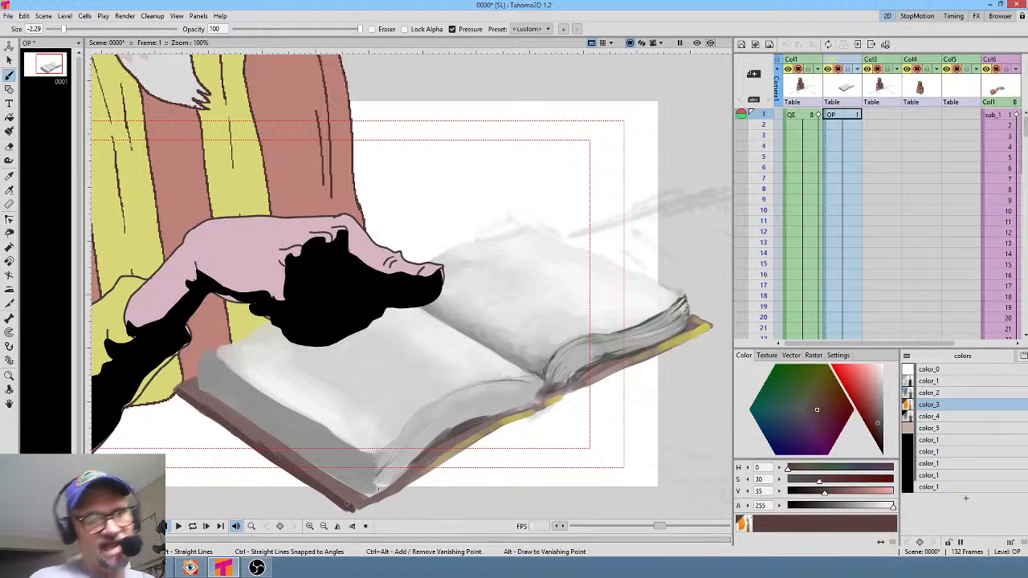
pyautogui.moveTo(356, 508); pyautogui.dragTo(454, 467)
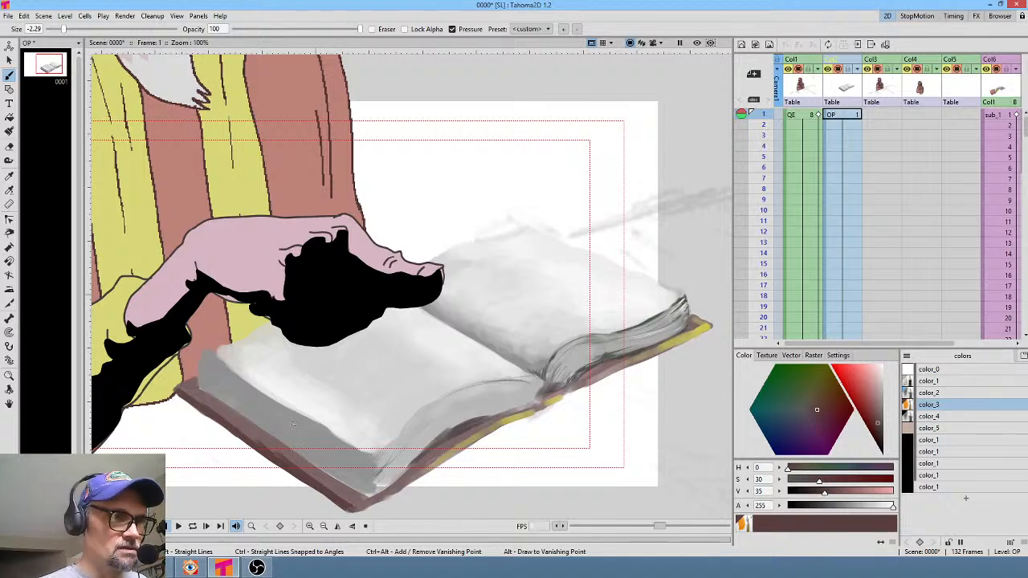
# Sample the page-edge gray, darken color_3 to saturation 17, value 39, and shade the upper end of the left page block's side
pyautogui.press('k')
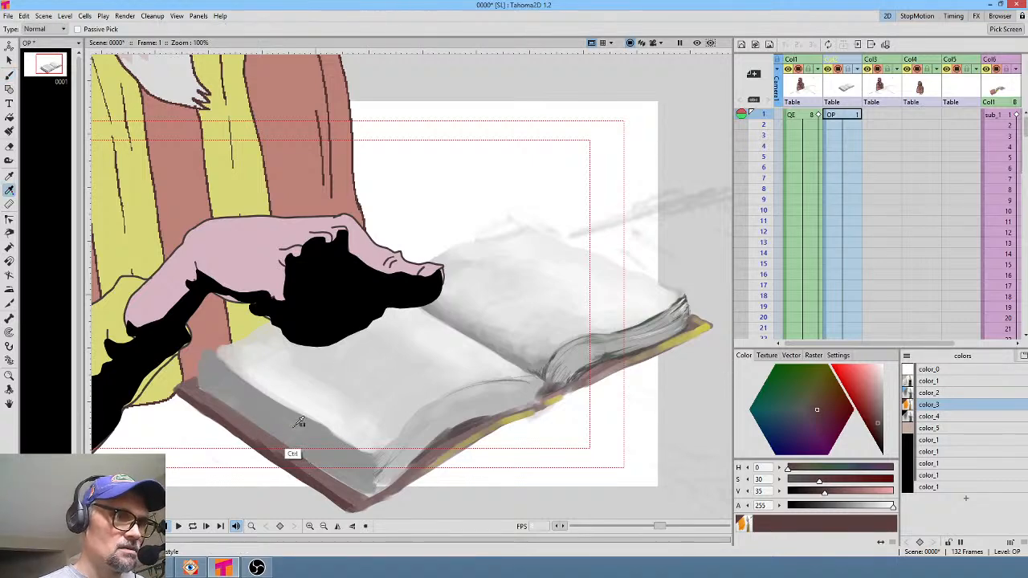
pyautogui.click(298, 423)
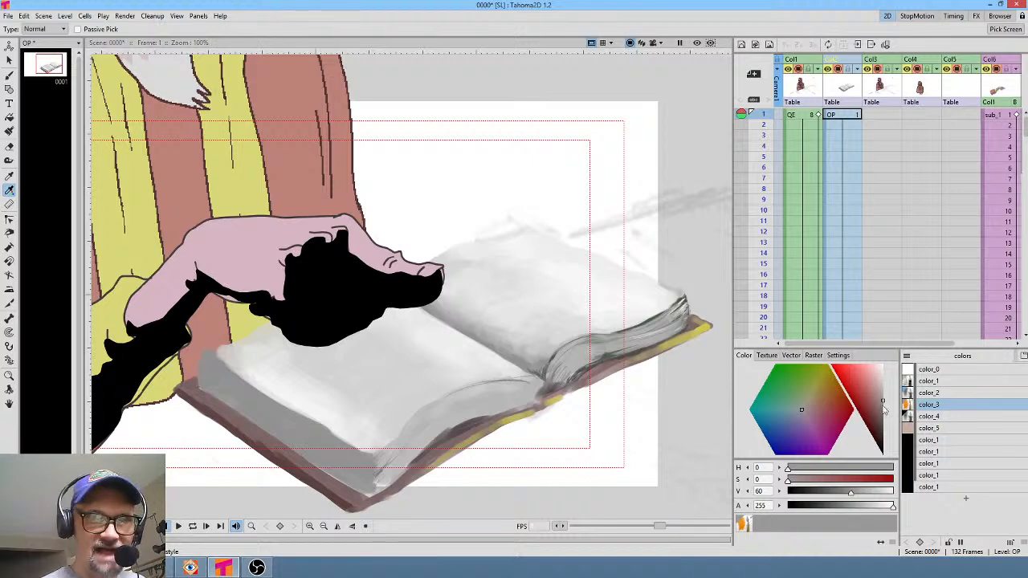
pyautogui.click(215, 355)
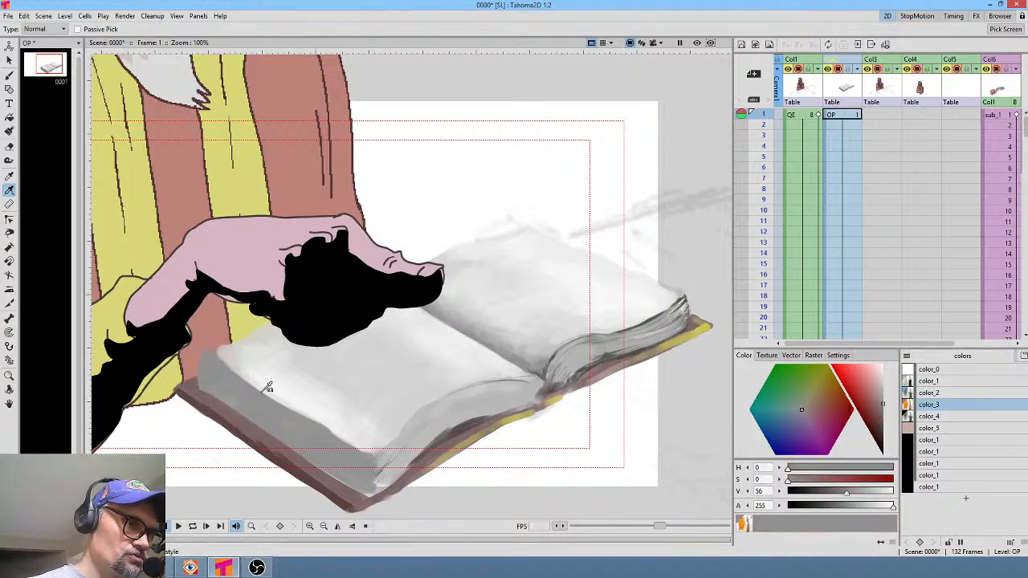
pyautogui.click(211, 362)
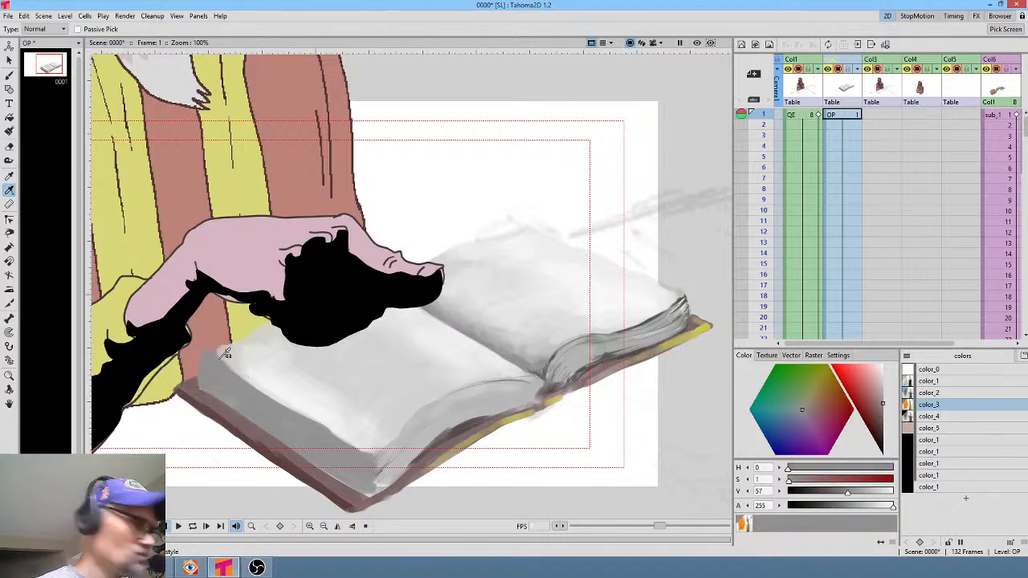
pyautogui.moveTo(883, 406); pyautogui.dragTo(881, 423)
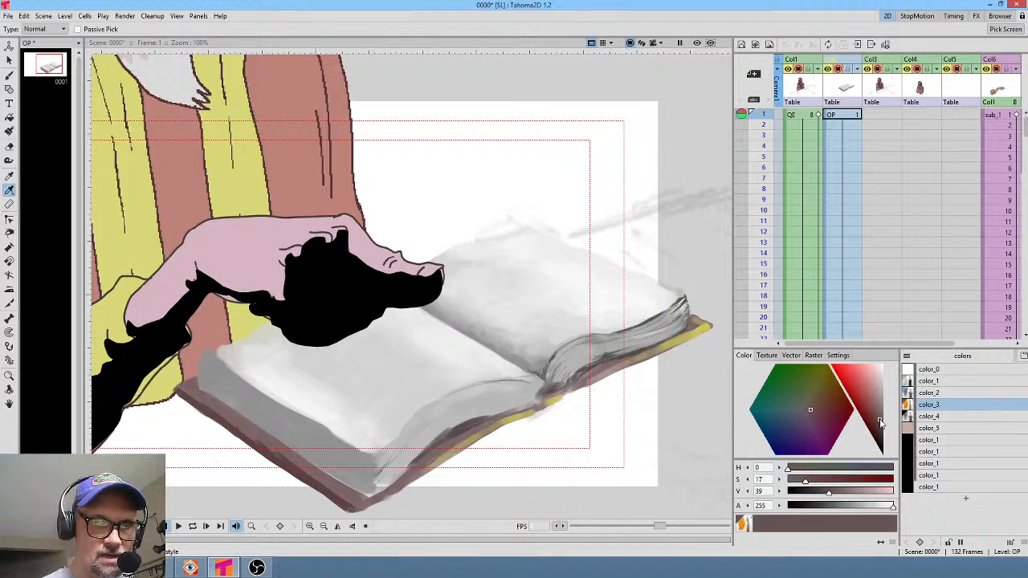
pyautogui.press('b')
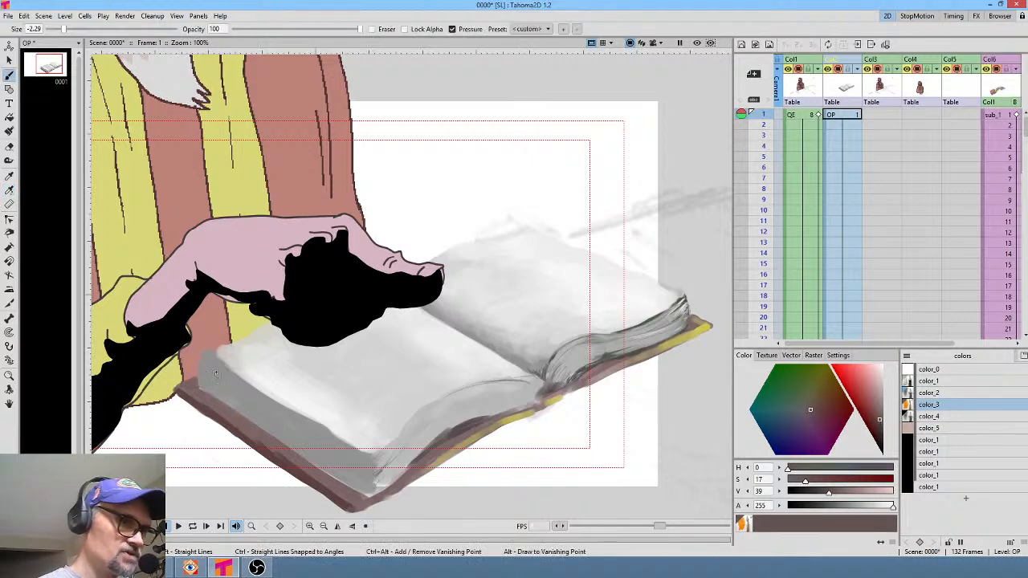
pyautogui.moveTo(212, 362)
pyautogui.mouseDown()
pyautogui.moveTo(275, 411)
pyautogui.moveTo(202, 370)
pyautogui.moveTo(248, 407)
pyautogui.mouseUp()
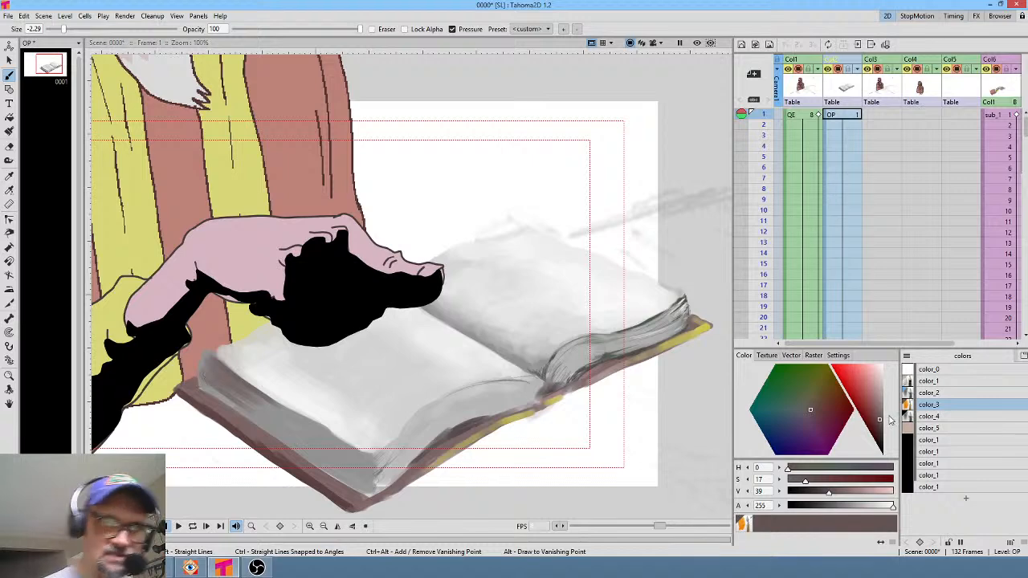
# Set color_3 to neutral gray with saturation 0, value 37, and paint dark streaks along the left page block's side to the front corner
pyautogui.click(883, 422)
pyautogui.moveTo(883, 422); pyautogui.dragTo(886, 422)
pyautogui.moveTo(201, 380)
pyautogui.mouseDown()
pyautogui.moveTo(236, 404)
pyautogui.moveTo(234, 393)
pyautogui.mouseUp()
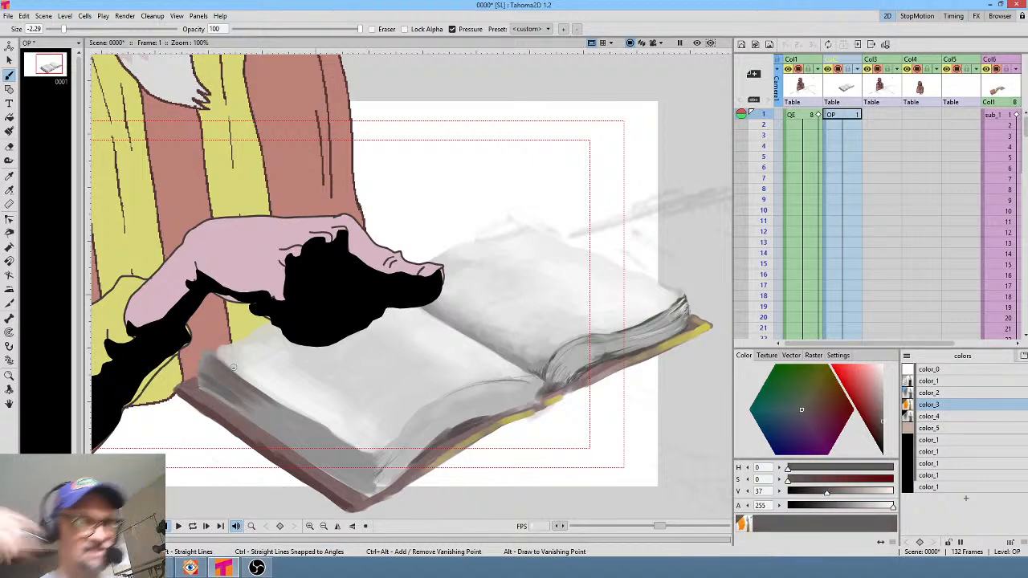
pyautogui.moveTo(307, 454)
pyautogui.mouseDown()
pyautogui.moveTo(356, 484)
pyautogui.moveTo(369, 472)
pyautogui.mouseUp()
pyautogui.moveTo(321, 440)
pyautogui.mouseDown()
pyautogui.moveTo(378, 468)
pyautogui.moveTo(367, 456)
pyautogui.mouseUp()
pyautogui.moveTo(297, 421); pyautogui.dragTo(347, 456)
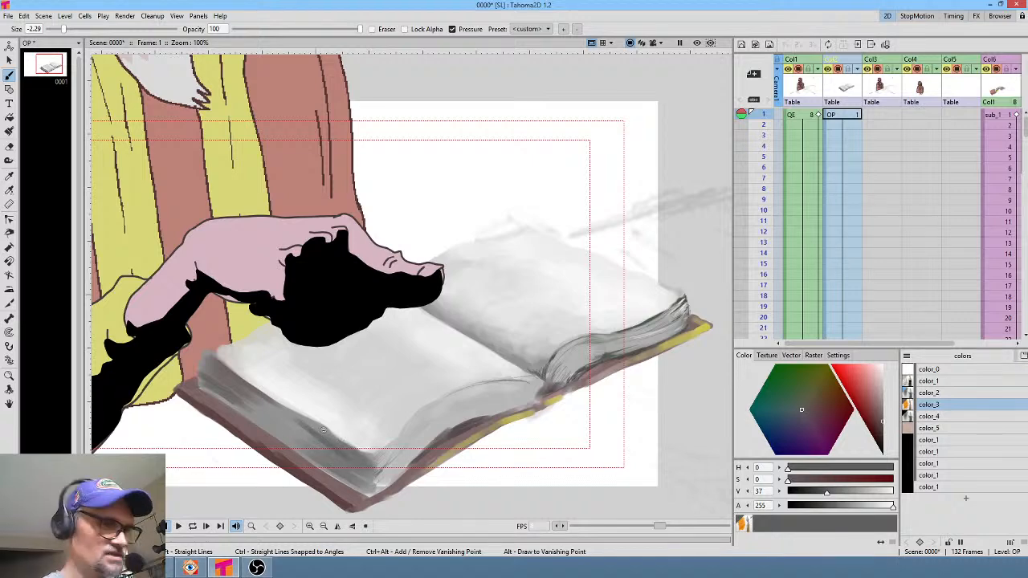
pyautogui.moveTo(288, 410)
pyautogui.mouseDown()
pyautogui.moveTo(345, 455)
pyautogui.moveTo(246, 392)
pyautogui.moveTo(315, 438)
pyautogui.mouseUp()
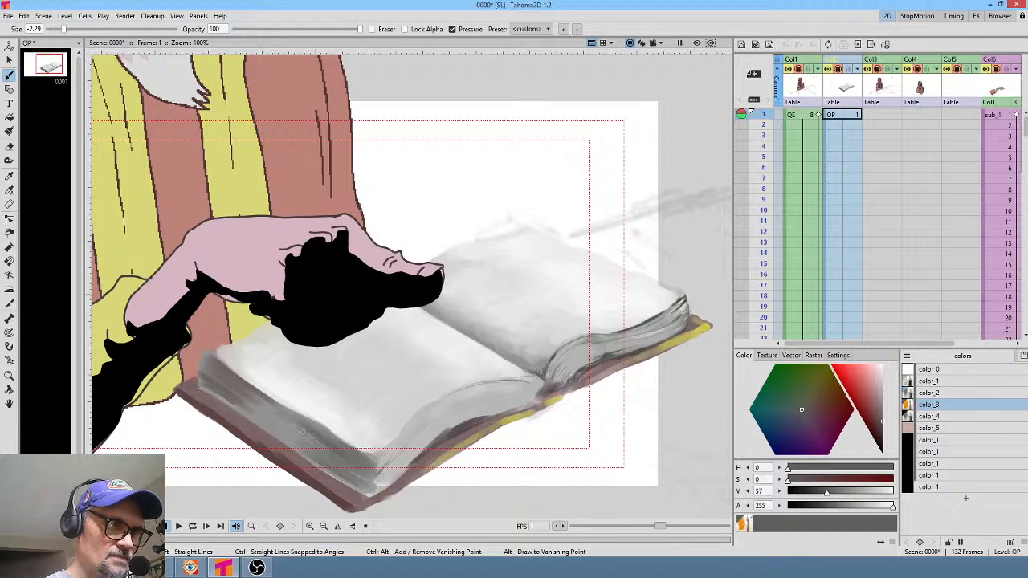
pyautogui.moveTo(248, 402); pyautogui.dragTo(311, 443)
pyautogui.moveTo(241, 408); pyautogui.dragTo(297, 448)
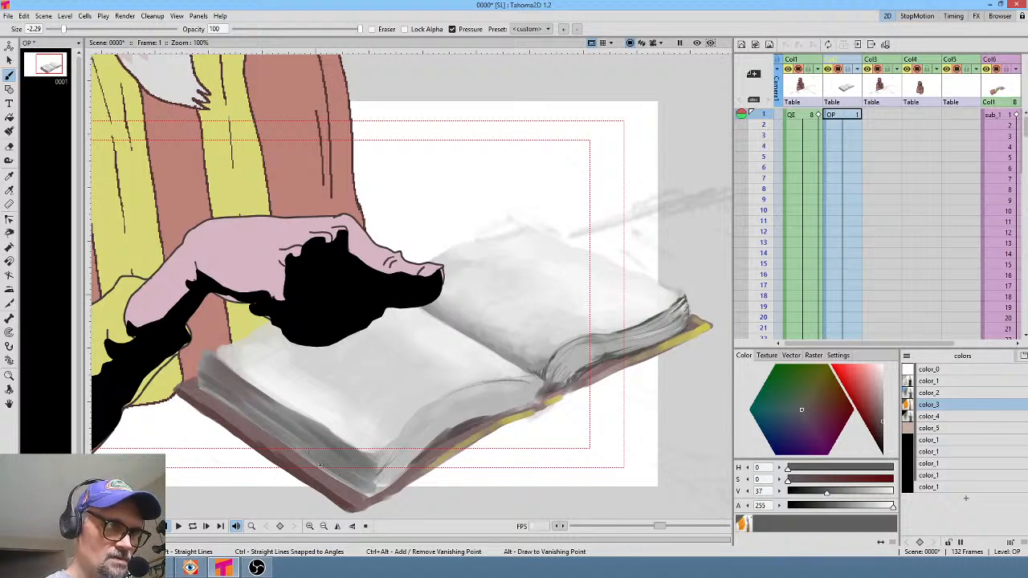
# Switch to color_1 in black and draw the first thin page lines along the left page block's side
pyautogui.click(928, 381)
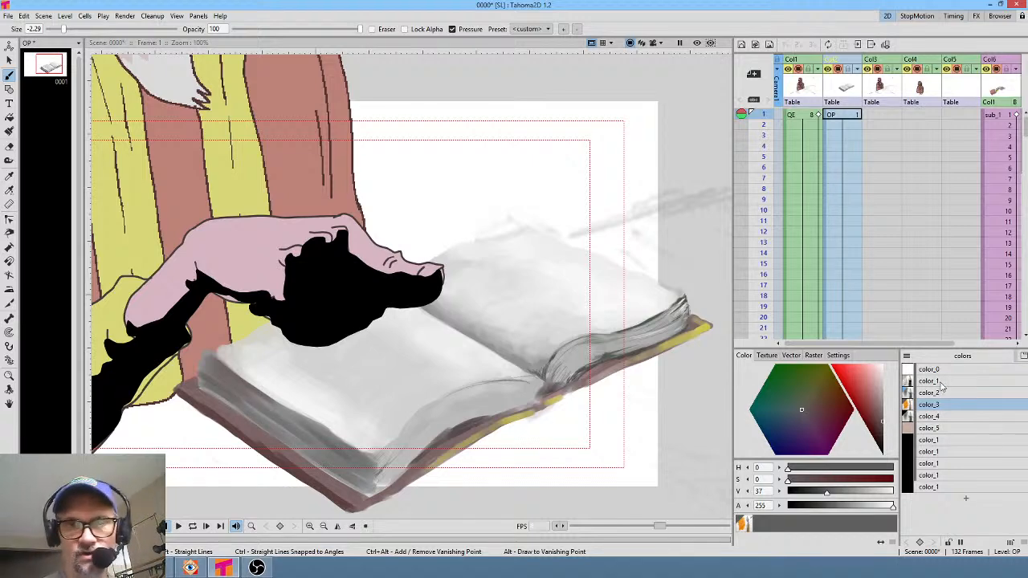
pyautogui.moveTo(865, 387); pyautogui.dragTo(870, 448)
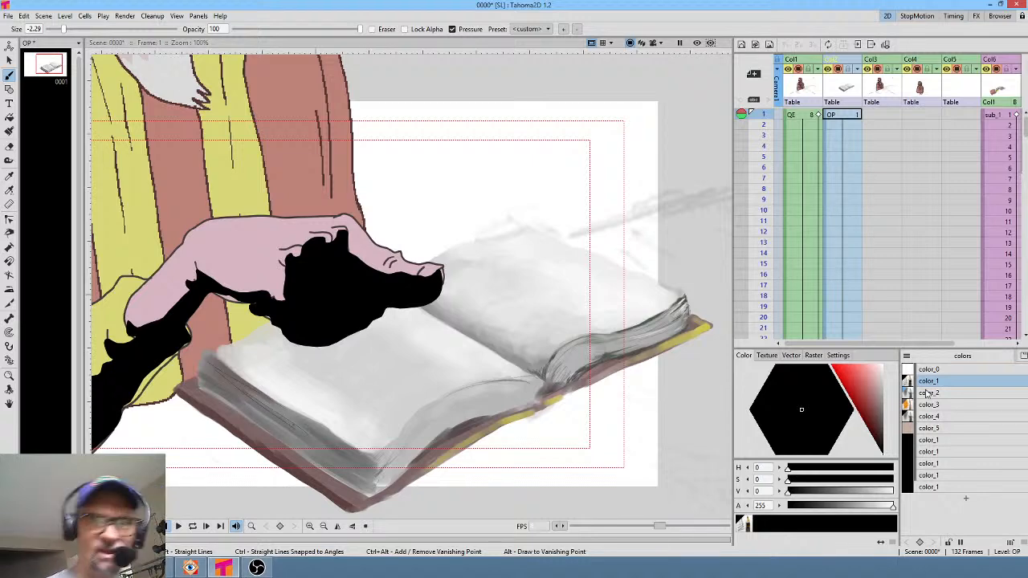
pyautogui.moveTo(883, 405); pyautogui.dragTo(888, 474)
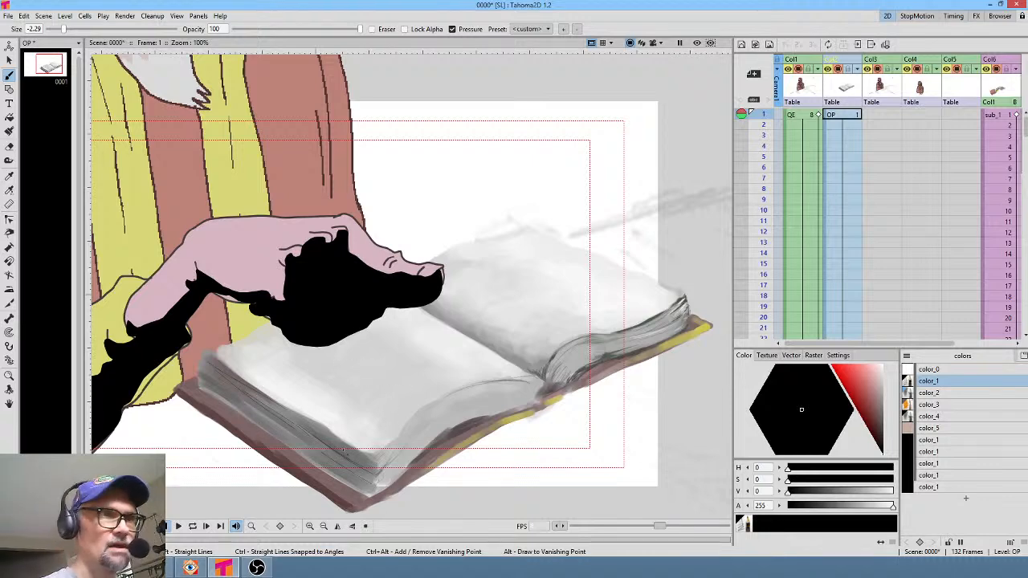
# Set the brush size to 0, keep color_1 black, and add finer page lines along the full length of the left page block's side
pyautogui.click(35, 29)
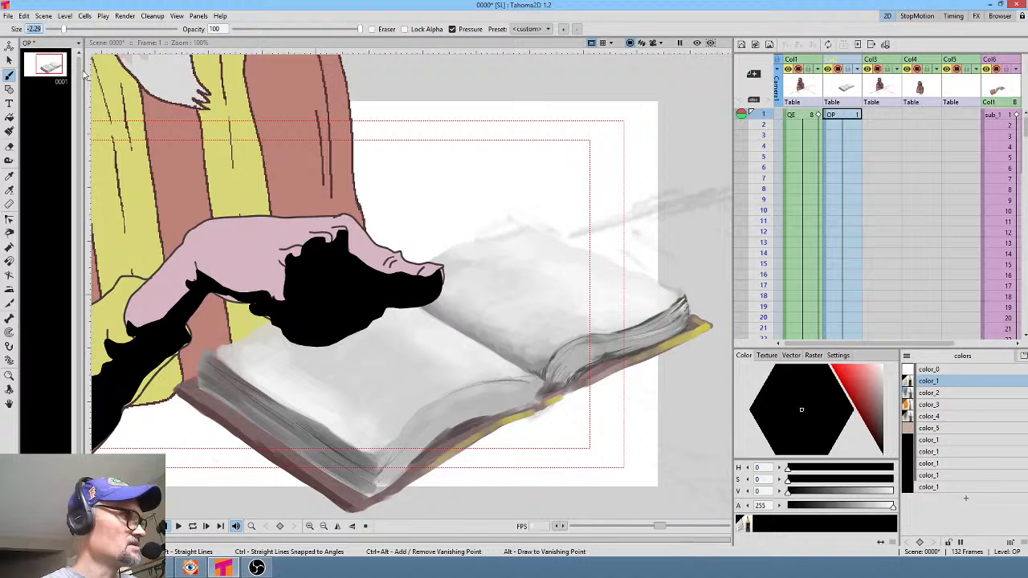
pyautogui.press('r')
pyautogui.click(231, 377)
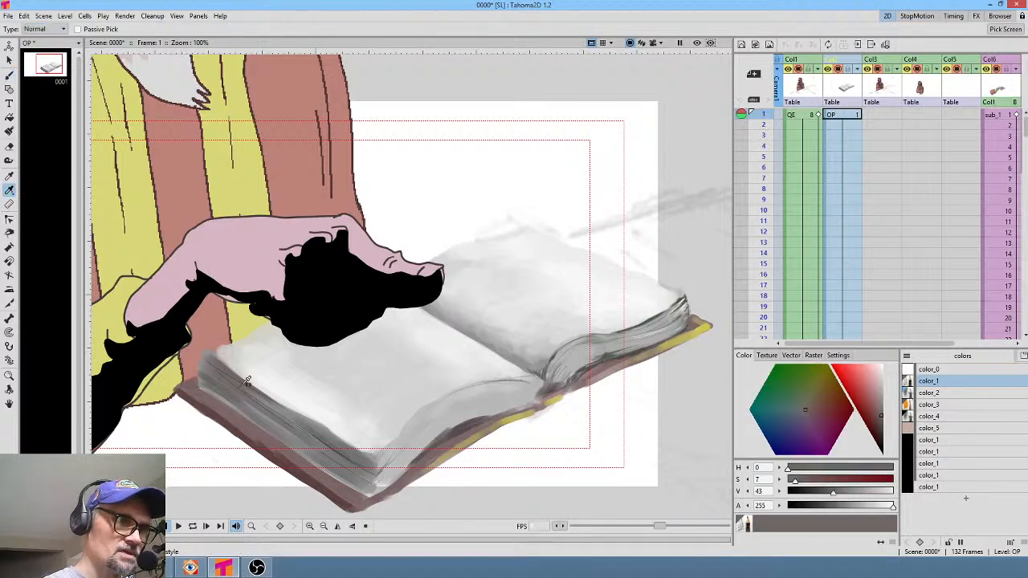
pyautogui.click(271, 400)
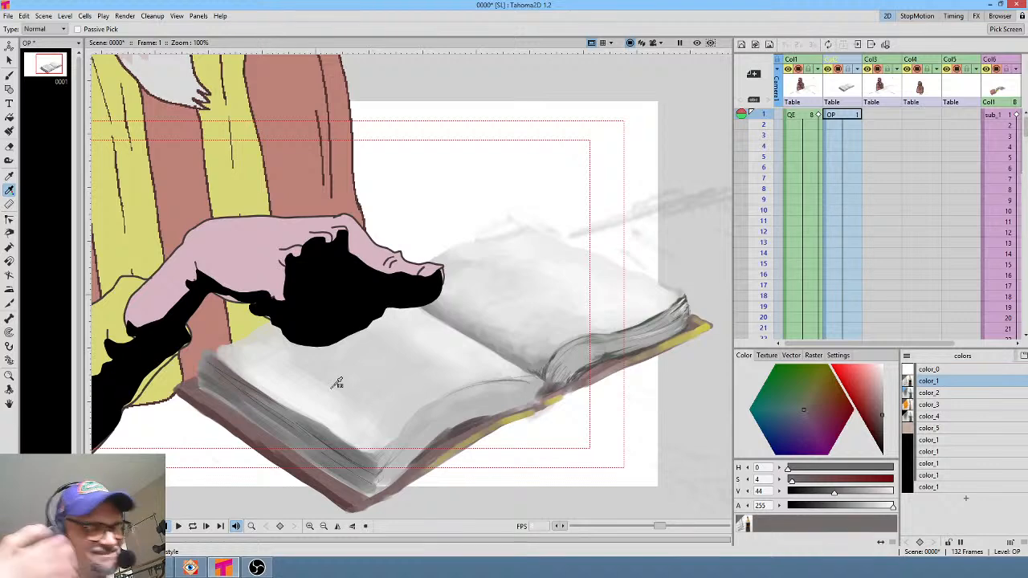
pyautogui.moveTo(876, 388); pyautogui.dragTo(907, 502)
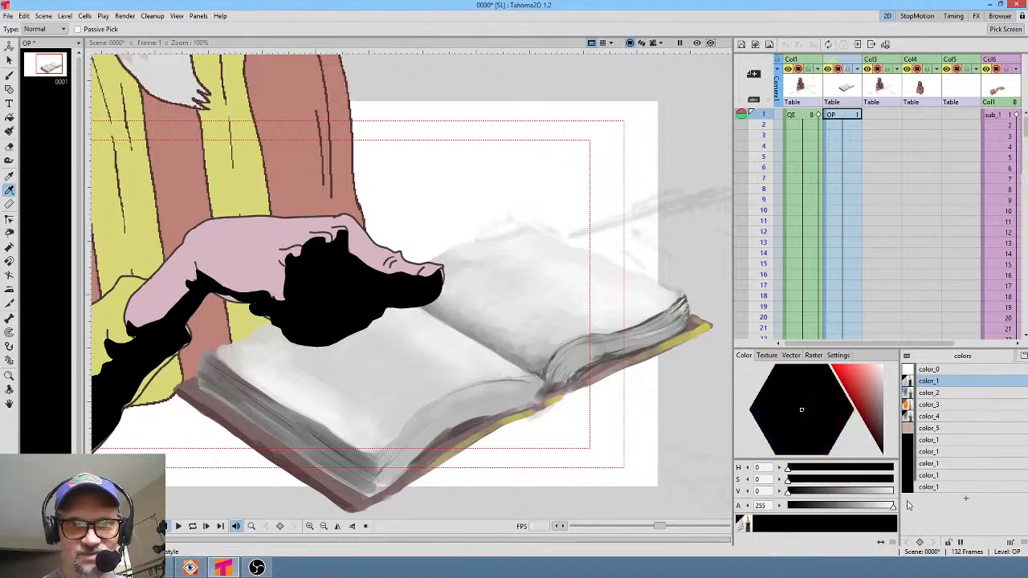
pyautogui.press('b')
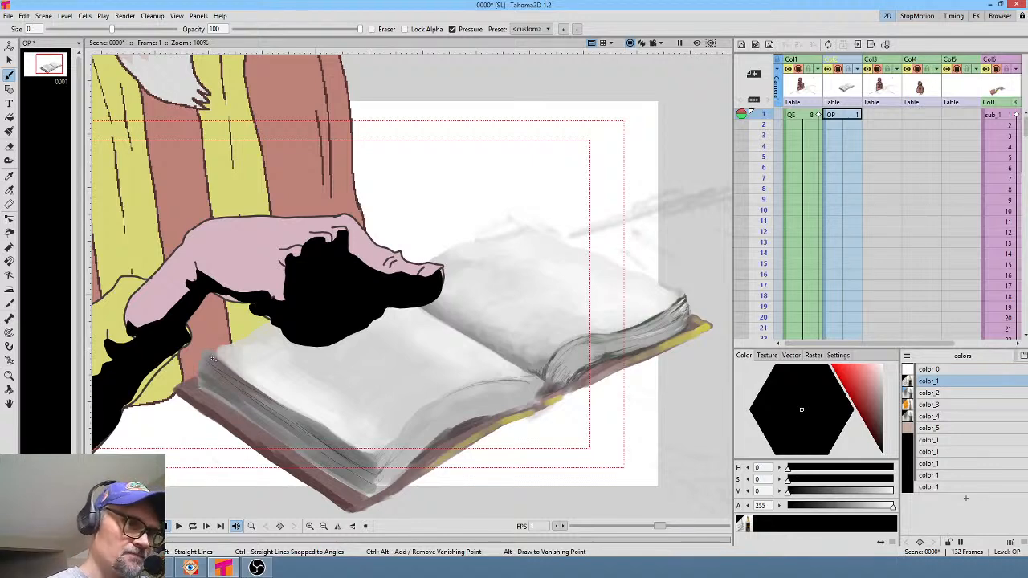
pyautogui.moveTo(207, 358)
pyautogui.mouseDown()
pyautogui.moveTo(241, 389)
pyautogui.moveTo(236, 405)
pyautogui.moveTo(305, 446)
pyautogui.mouseUp()
pyautogui.moveTo(242, 390); pyautogui.dragTo(363, 463)
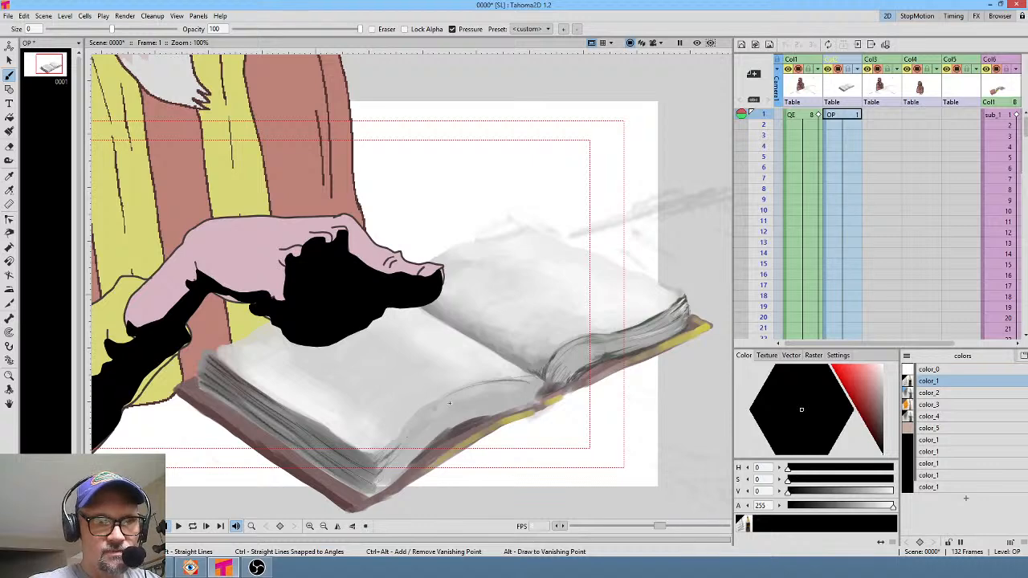
# Draw curved black page lines across the left page block's front edge and a dark accent at its front corner
pyautogui.moveTo(421, 422)
pyautogui.mouseDown()
pyautogui.moveTo(466, 399)
pyautogui.moveTo(426, 421)
pyautogui.mouseUp()
pyautogui.moveTo(412, 455); pyautogui.dragTo(417, 439)
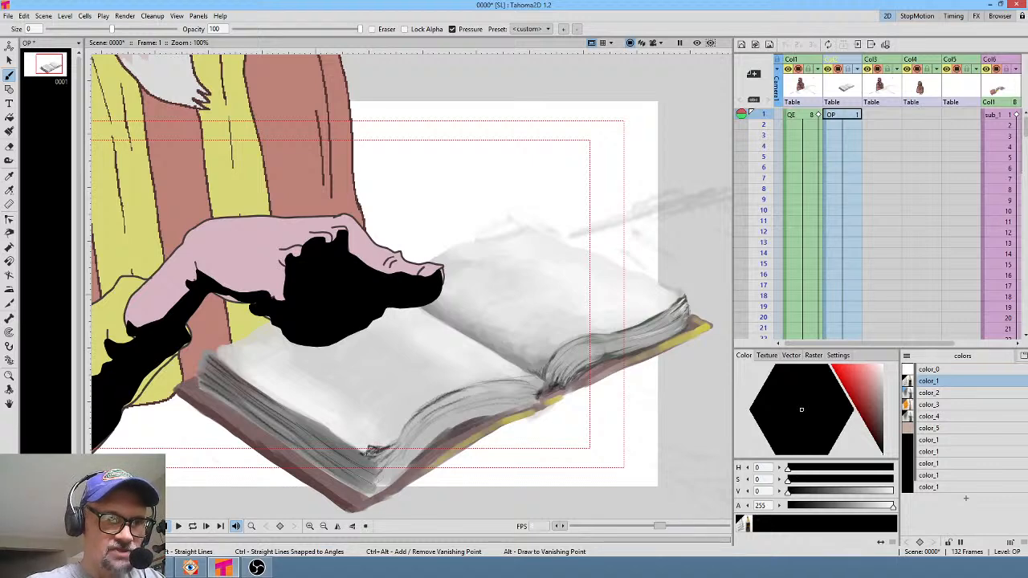
pyautogui.moveTo(372, 453); pyautogui.dragTo(396, 442)
# Set color_1 to yellow with hue 55, saturation 100, value 100, and paint thin accents along the front page edges of both page blocks
pyautogui.moveTo(879, 424); pyautogui.dragTo(884, 423)
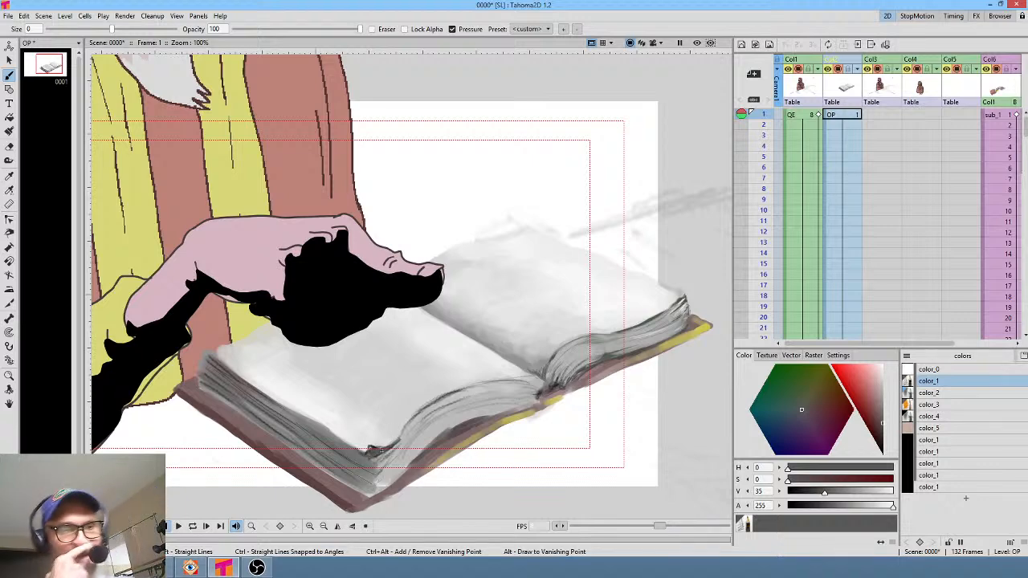
pyautogui.moveTo(855, 401); pyautogui.dragTo(830, 368)
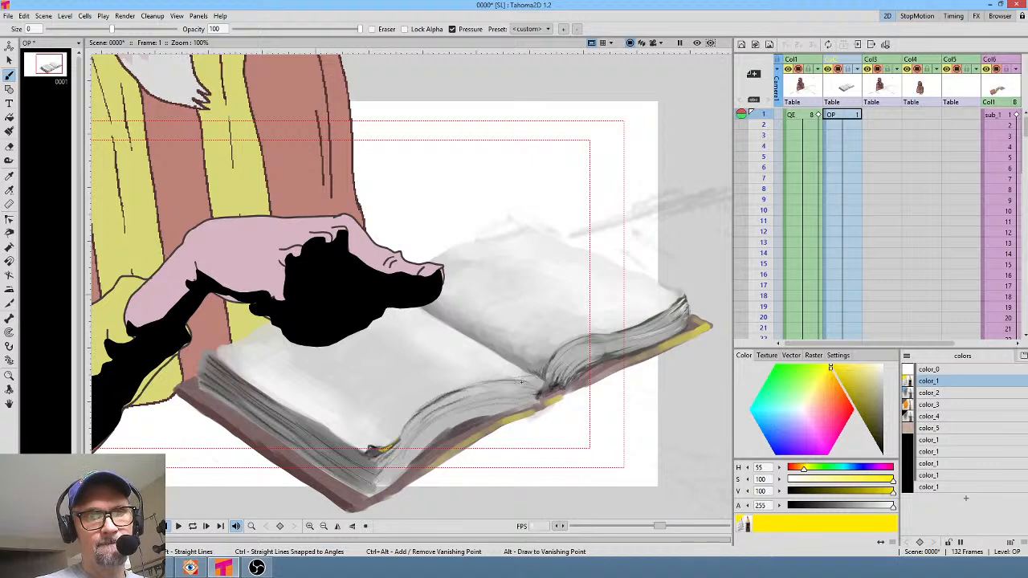
pyautogui.moveTo(580, 341); pyautogui.dragTo(555, 358)
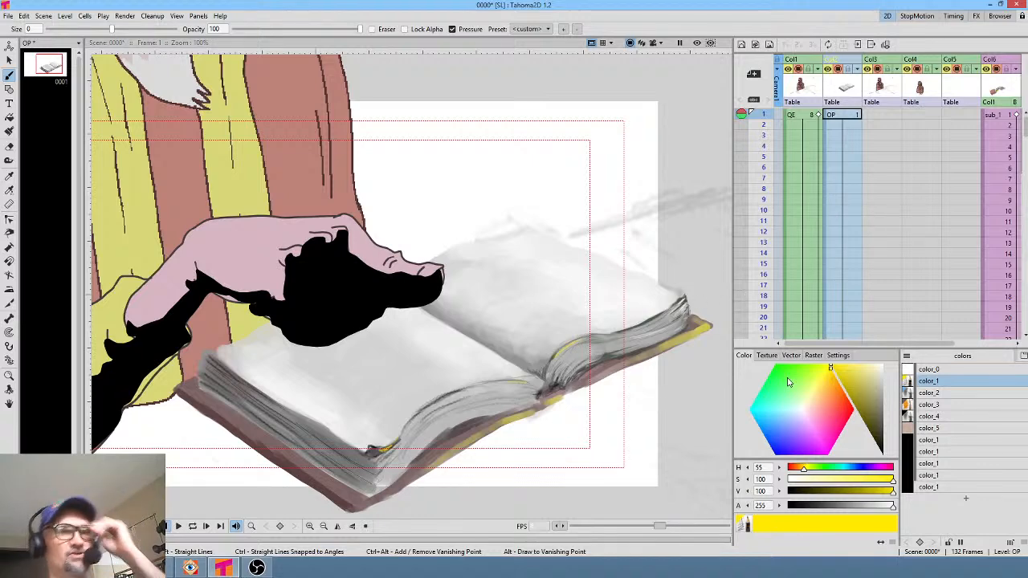
# Mute color_1 to saturation 29, value 33, and scribble the first rows of handwriting on the lower part of the right page
pyautogui.moveTo(881, 406)
pyautogui.mouseDown()
pyautogui.moveTo(892, 457)
pyautogui.moveTo(878, 424)
pyautogui.mouseUp()
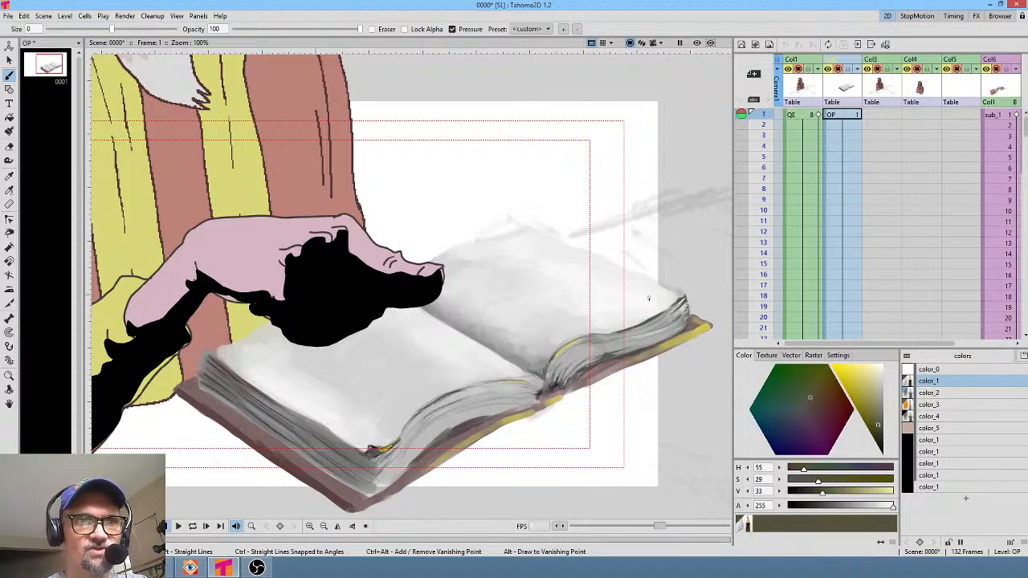
pyautogui.moveTo(640, 297)
pyautogui.mouseDown()
pyautogui.moveTo(623, 313)
pyautogui.moveTo(609, 297)
pyautogui.moveTo(551, 333)
pyautogui.moveTo(585, 315)
pyautogui.moveTo(519, 323)
pyautogui.moveTo(625, 290)
pyautogui.moveTo(737, 276)
pyautogui.mouseUp()
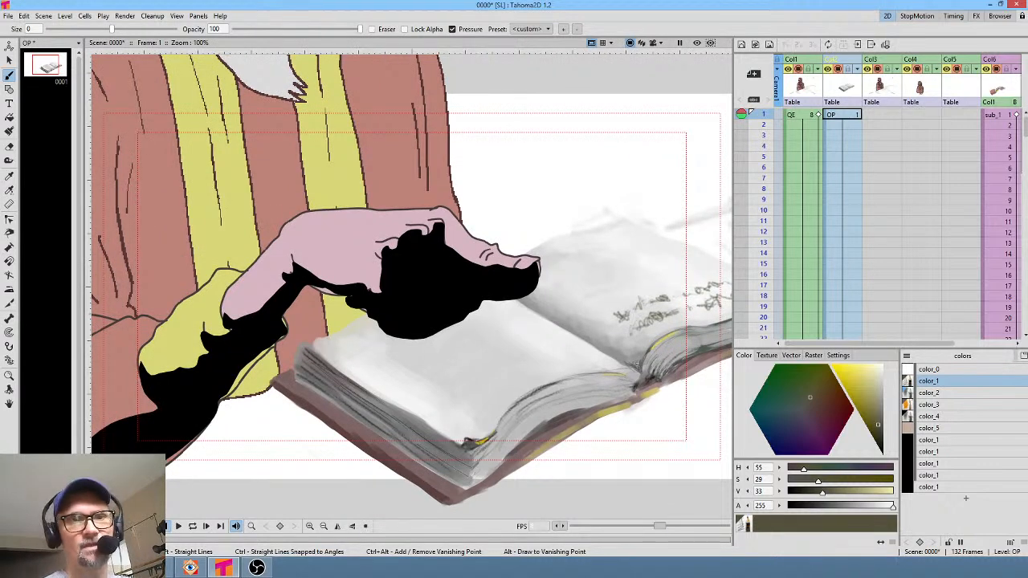
pyautogui.moveTo(634, 365); pyautogui.dragTo(532, 381)
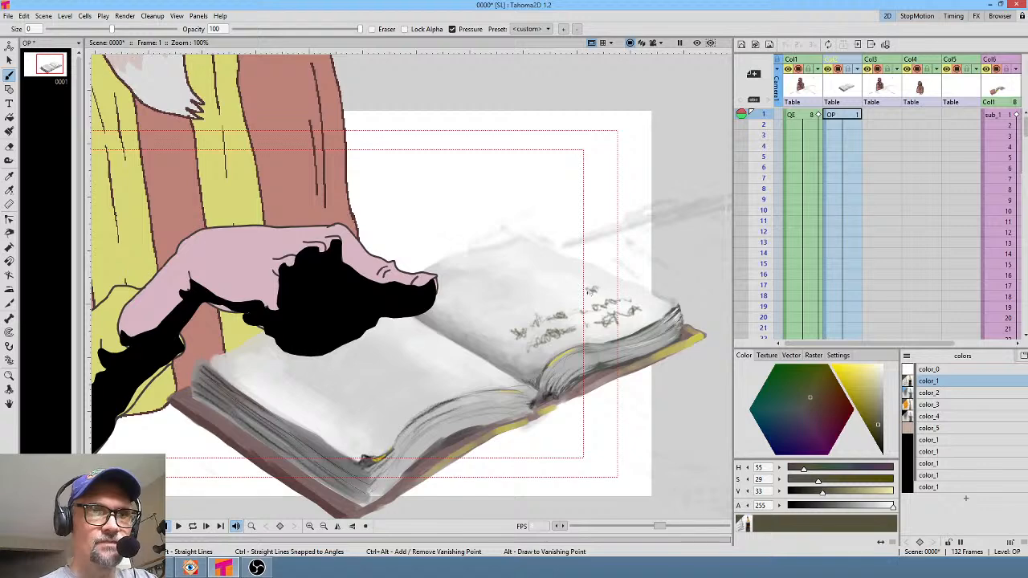
pyautogui.moveTo(579, 297)
pyautogui.mouseDown()
pyautogui.moveTo(586, 291)
pyautogui.moveTo(498, 325)
pyautogui.moveTo(518, 316)
pyautogui.mouseUp()
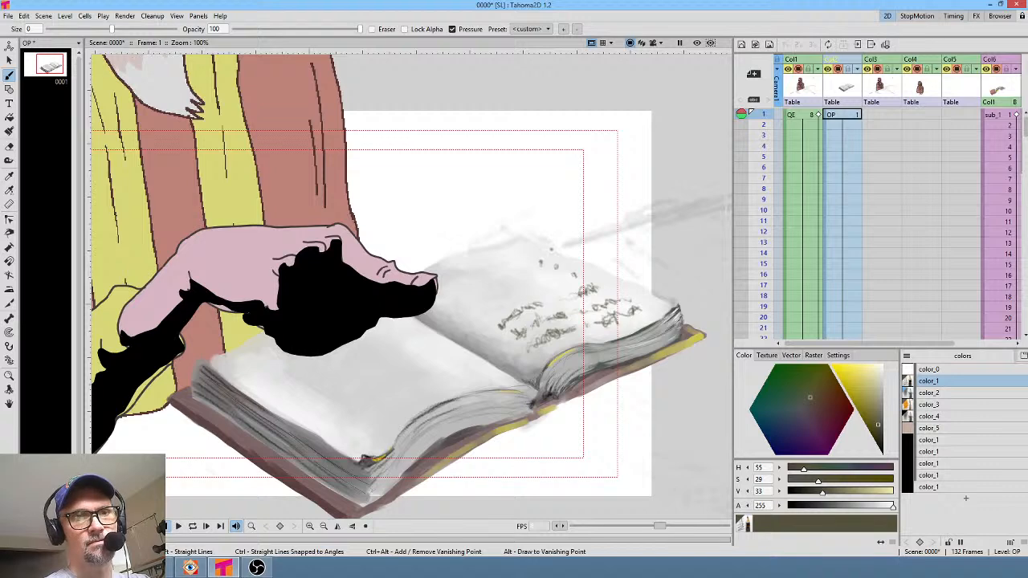
# Mark the row ends with dots and fill the middle of the right page with scribbled rows of handwriting
pyautogui.click(527, 252)
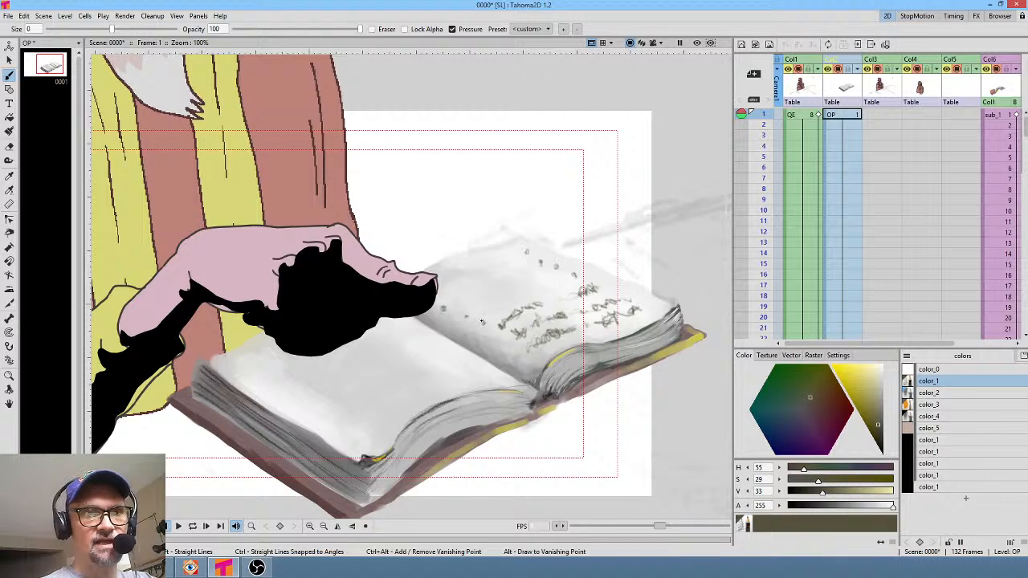
pyautogui.moveTo(482, 322); pyautogui.dragTo(578, 273)
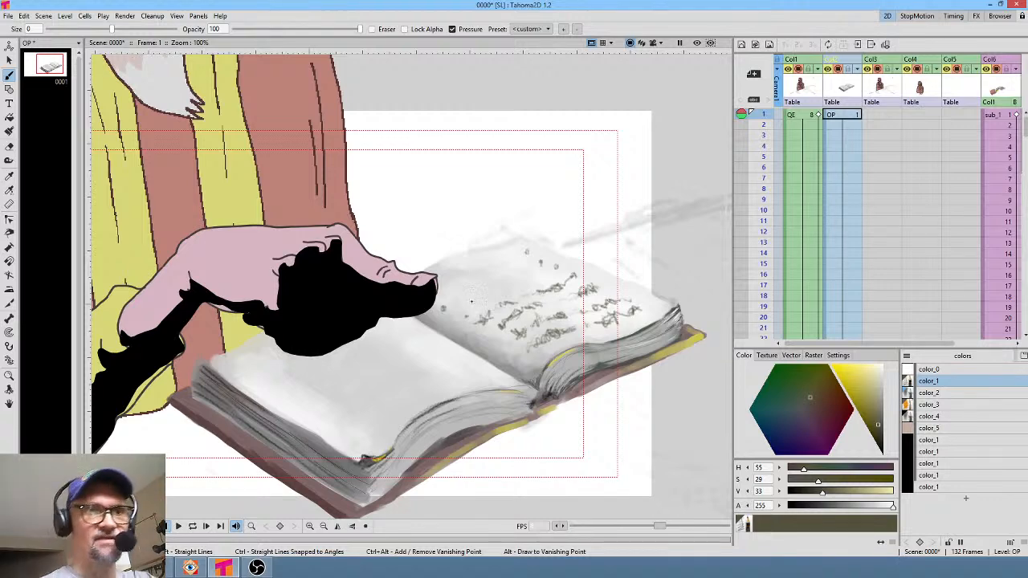
pyautogui.moveTo(465, 314)
pyautogui.mouseDown()
pyautogui.moveTo(493, 289)
pyautogui.moveTo(486, 297)
pyautogui.moveTo(516, 294)
pyautogui.moveTo(549, 274)
pyautogui.moveTo(576, 301)
pyautogui.mouseUp()
pyautogui.moveTo(443, 305); pyautogui.dragTo(484, 280)
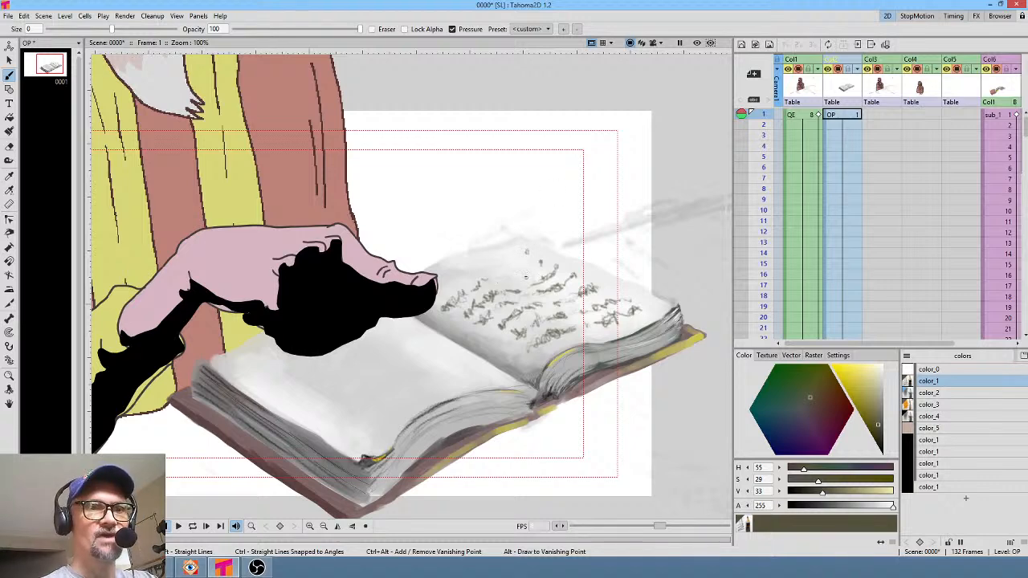
pyautogui.moveTo(526, 277); pyautogui.dragTo(536, 271)
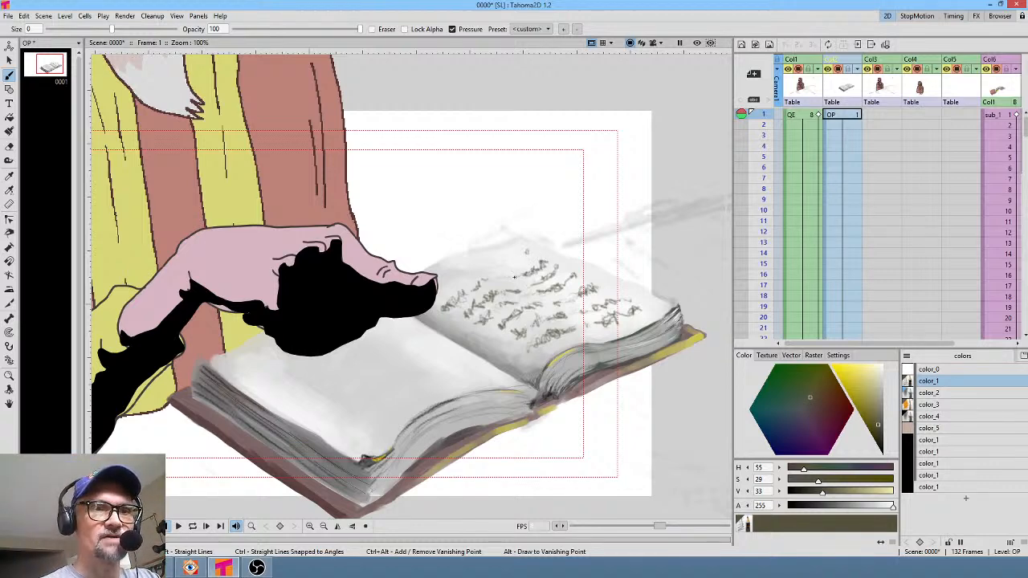
# Scribble the uppermost rows of handwriting on the right page and outline the page's far edge to its back corner
pyautogui.moveTo(526, 249); pyautogui.dragTo(438, 293)
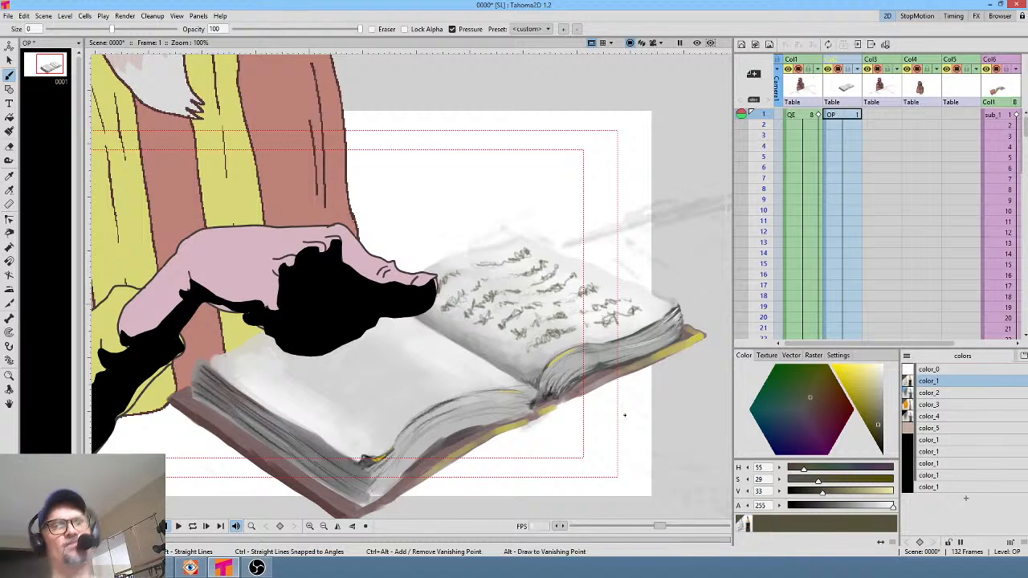
pyautogui.moveTo(530, 253)
pyautogui.mouseDown()
pyautogui.moveTo(498, 269)
pyautogui.moveTo(556, 248)
pyautogui.moveTo(475, 271)
pyautogui.mouseUp()
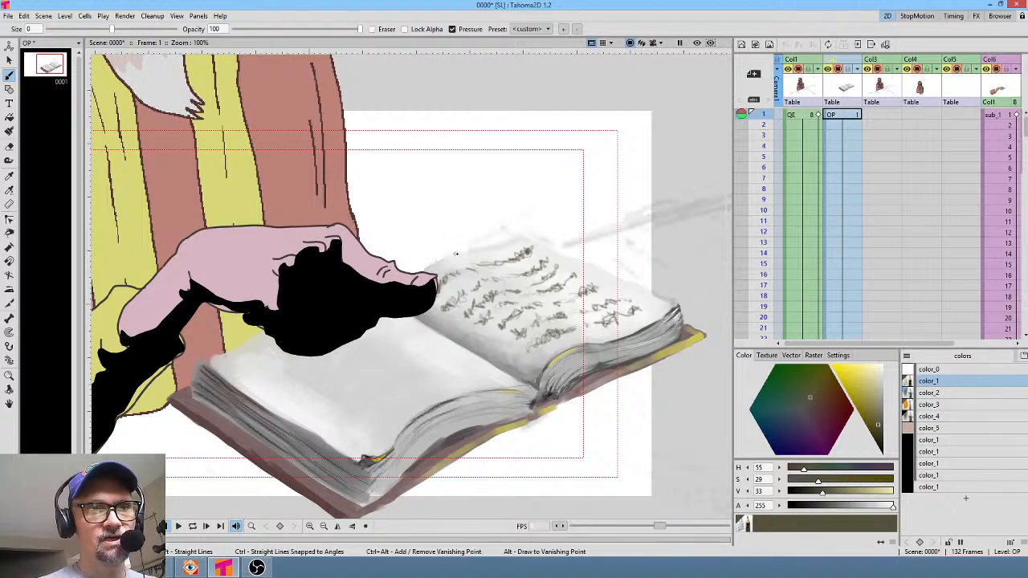
pyautogui.moveTo(432, 263); pyautogui.dragTo(526, 235)
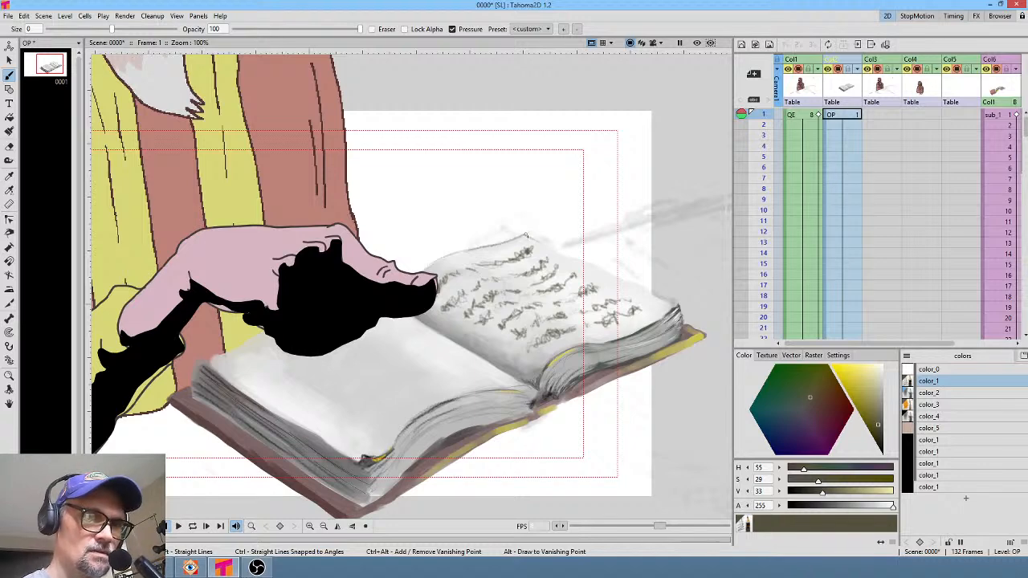
# Outline the right page's far edge from its back corner to the outer corner, and play the animation to check the book
pyautogui.moveTo(526, 234); pyautogui.dragTo(657, 299)
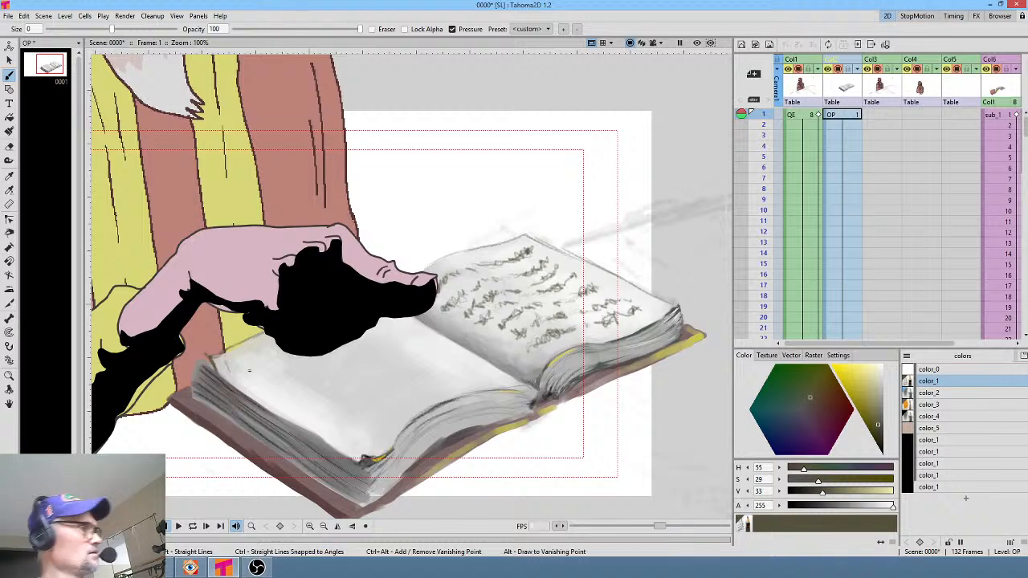
pyautogui.scroll(-3, 241, 369)
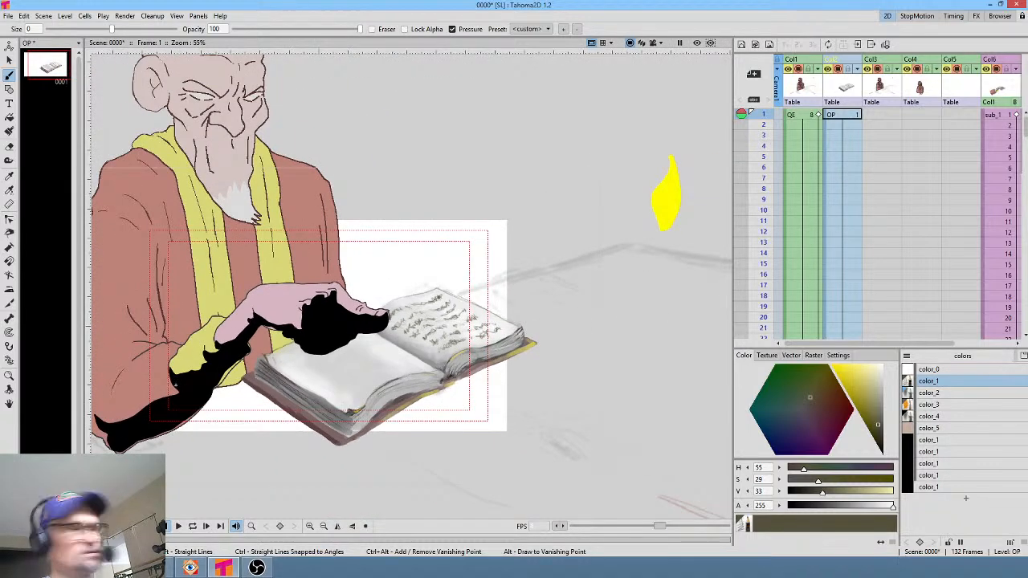
pyautogui.press('l')
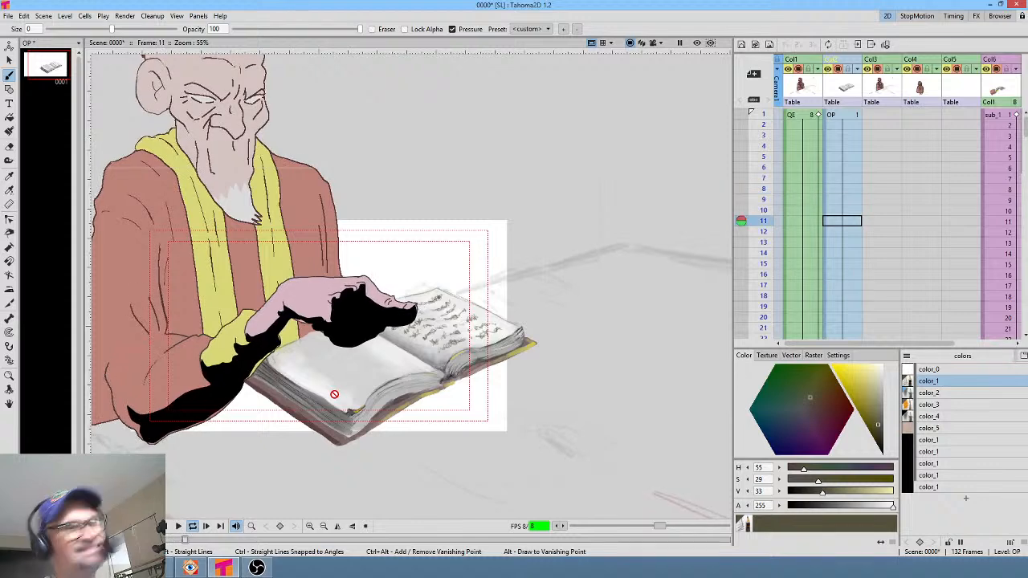
pyautogui.scroll(5, 416, 363)
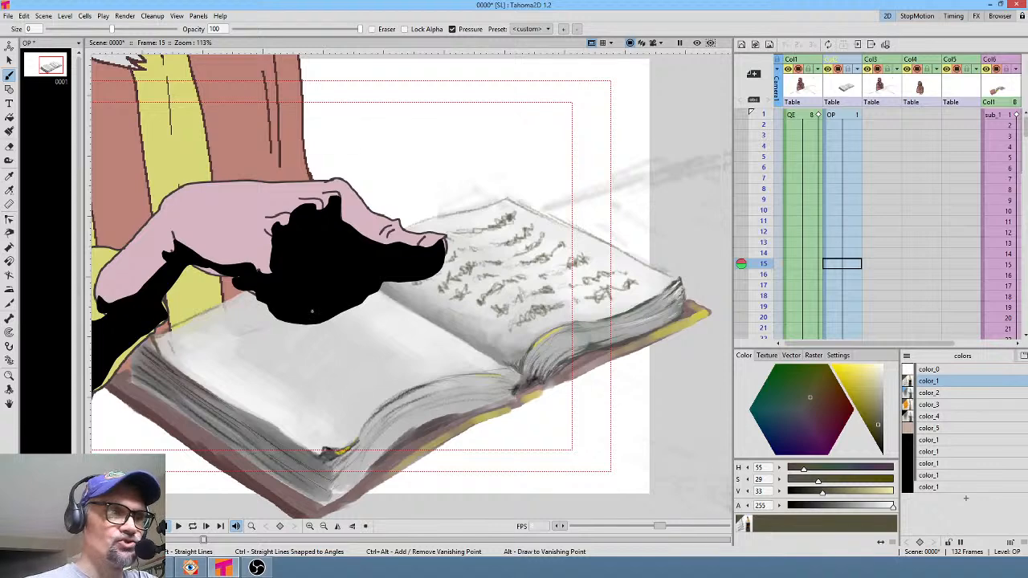
pyautogui.hotkey('alt', 'd')
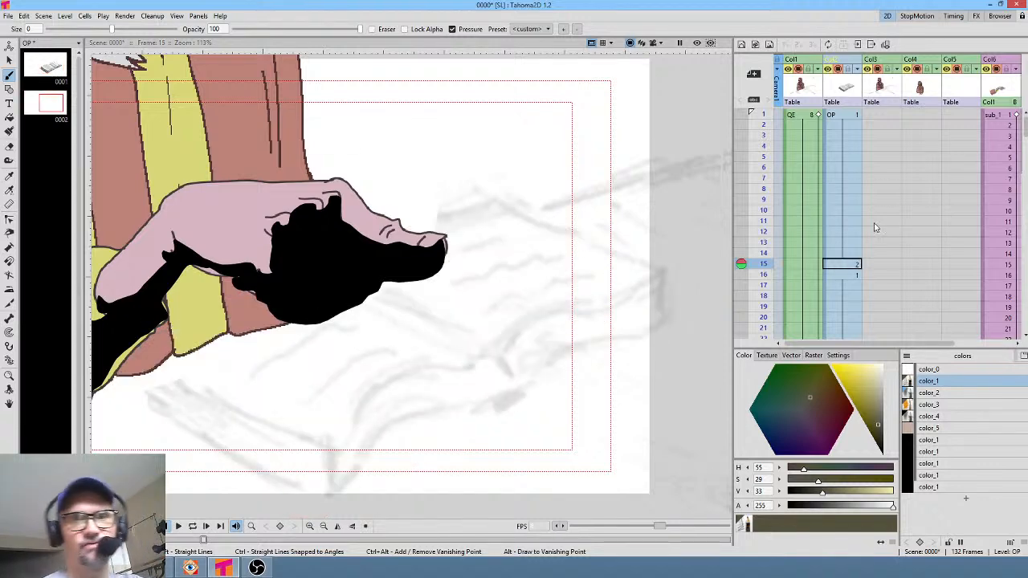
pyautogui.click(850, 266)
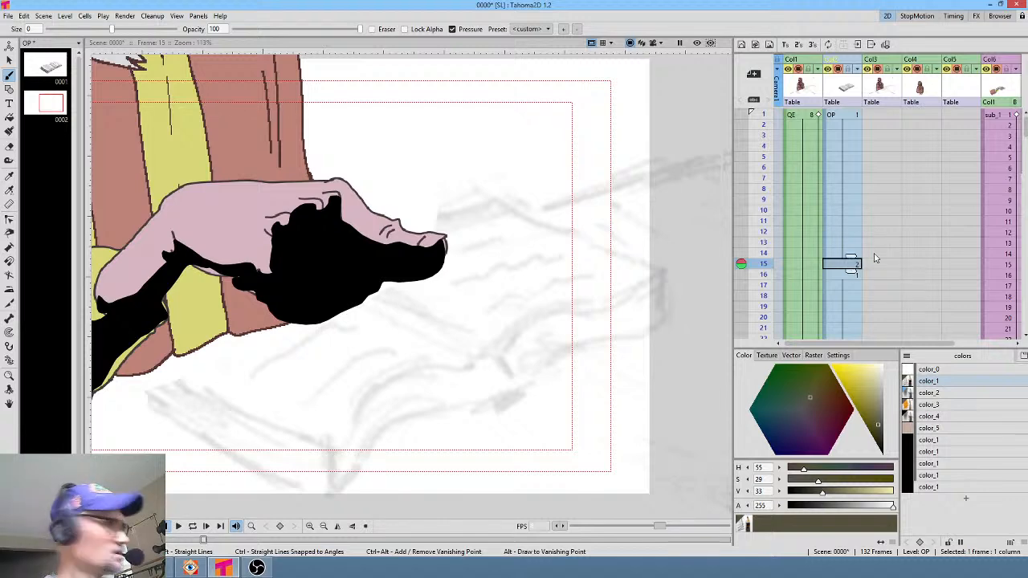
pyautogui.click(852, 117)
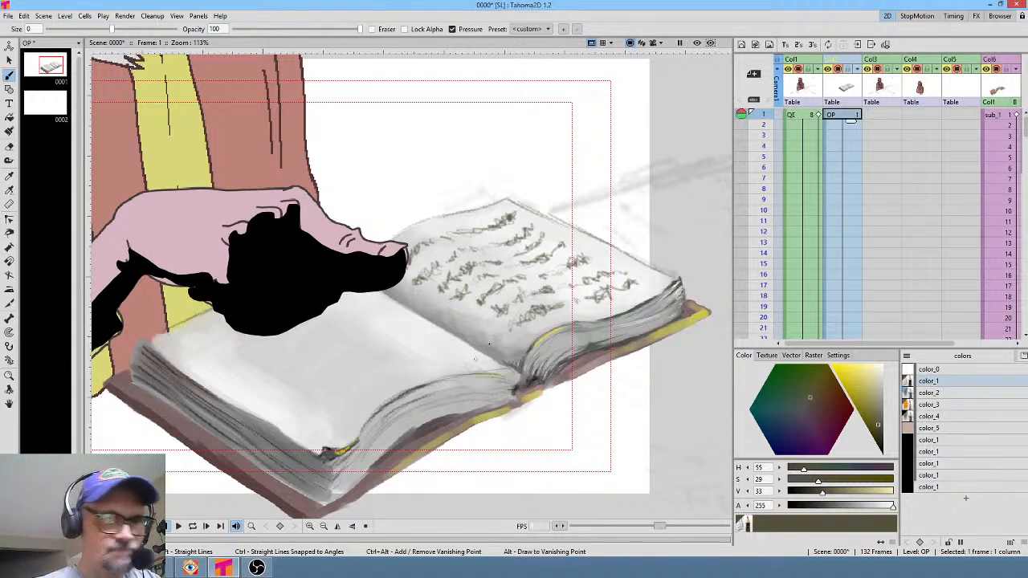
# Set color_3 to light gray with saturation 0 and value 92, and set the brush size to -2
pyautogui.click(930, 405)
pyautogui.moveTo(875, 387); pyautogui.dragTo(895, 376)
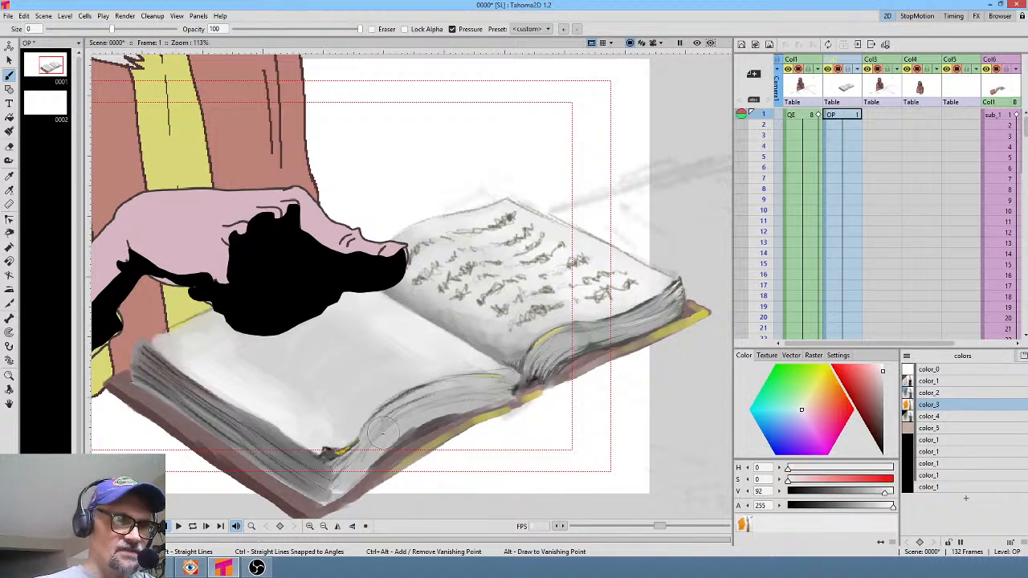
pyautogui.click(36, 28)
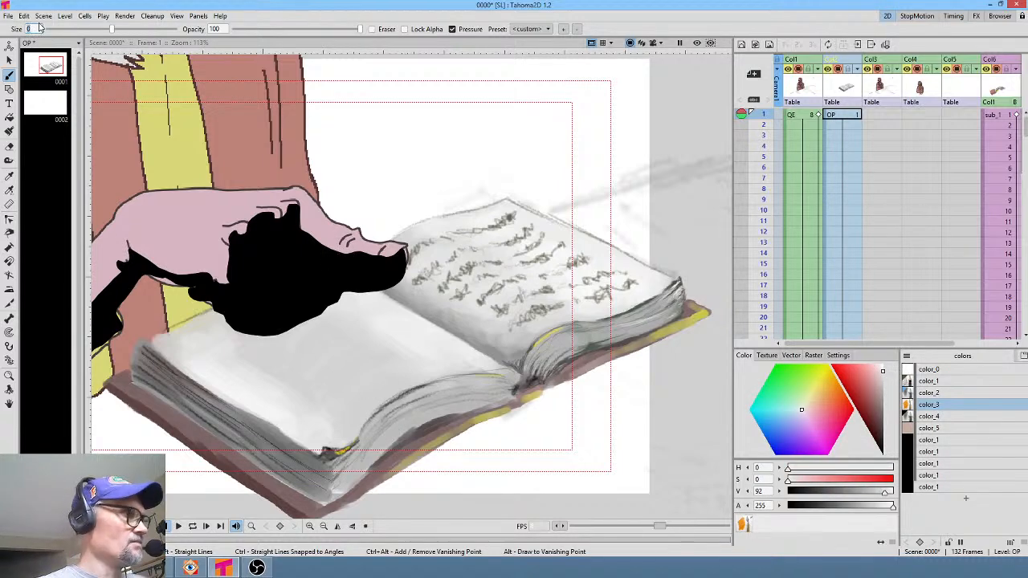
pyautogui.write('-2')
pyautogui.press('Return')
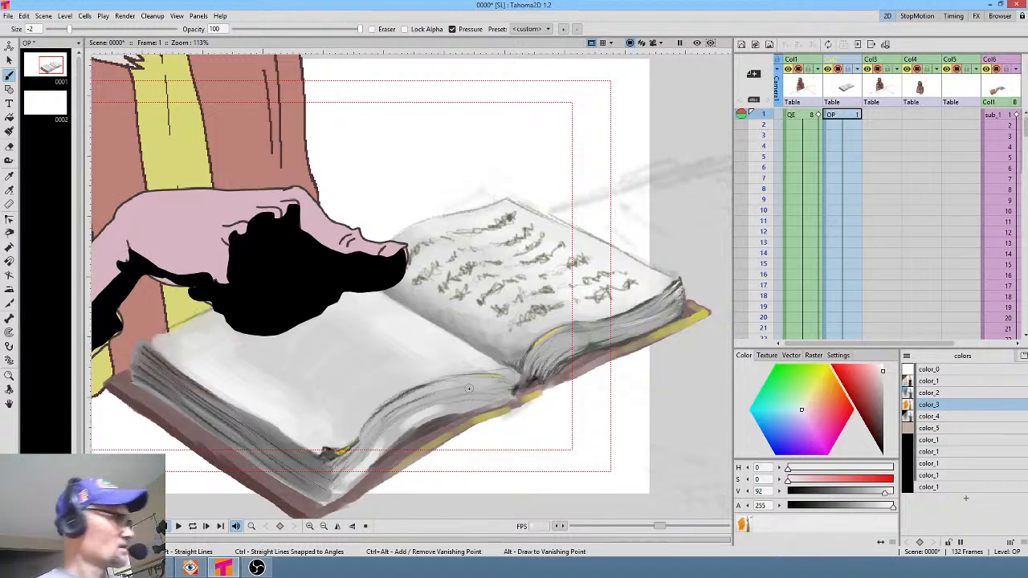
pyautogui.hotkey('alt', '0')
pyautogui.hotkey('shift', 'space')
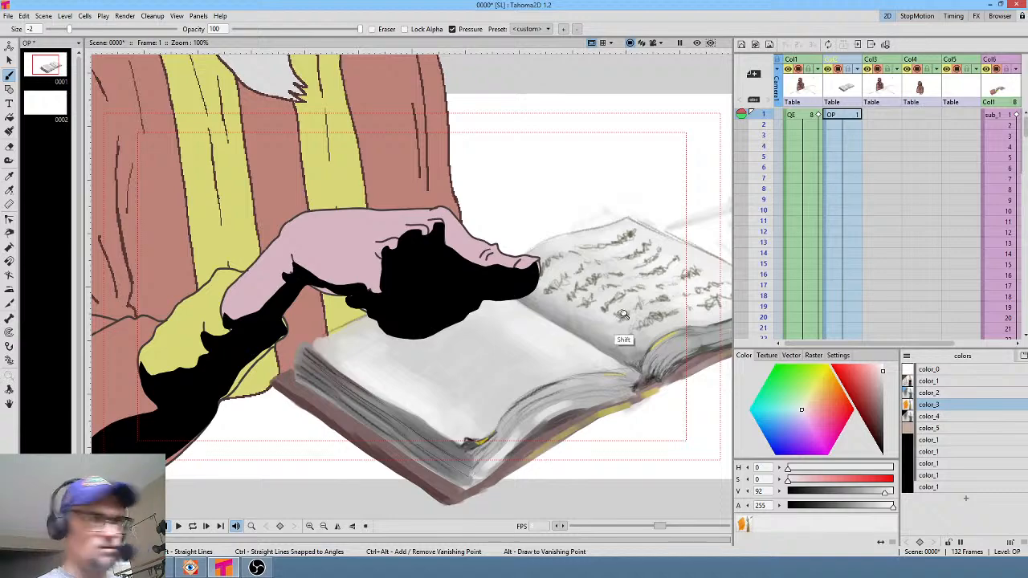
pyautogui.moveTo(623, 314); pyautogui.dragTo(608, 386)
pyautogui.moveTo(616, 345); pyautogui.dragTo(522, 346)
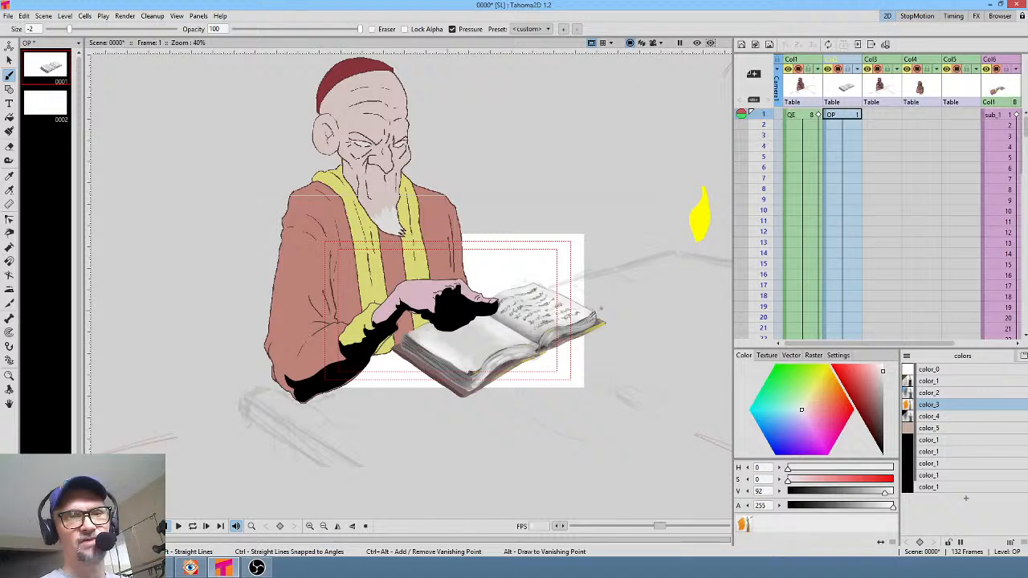
# Set color_1 to saturation 23, value 33, restore brush size 0, and scribble rows of handwriting on the front part of the left page
pyautogui.click(930, 382)
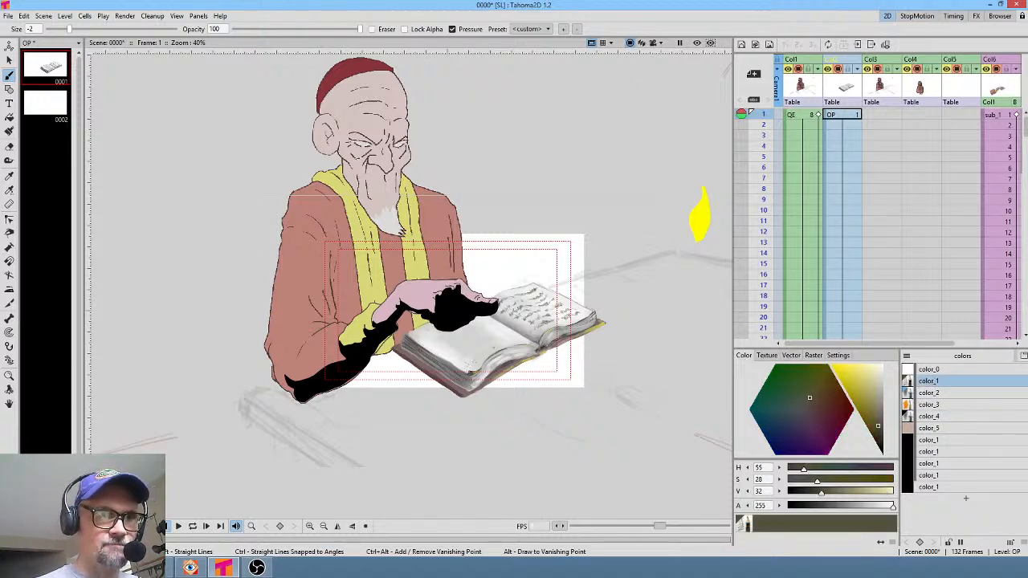
pyautogui.click(878, 425)
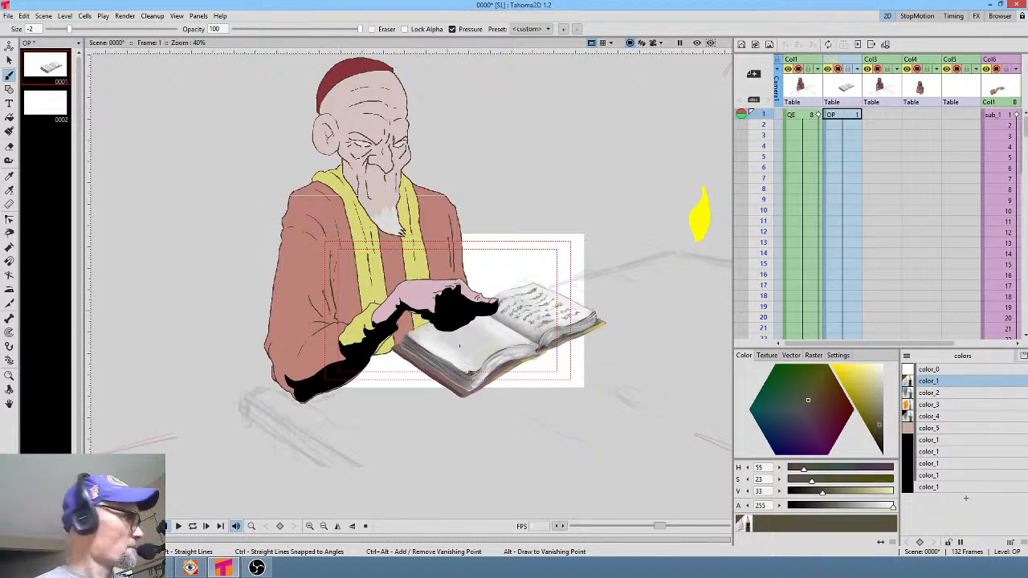
pyautogui.click(44, 28)
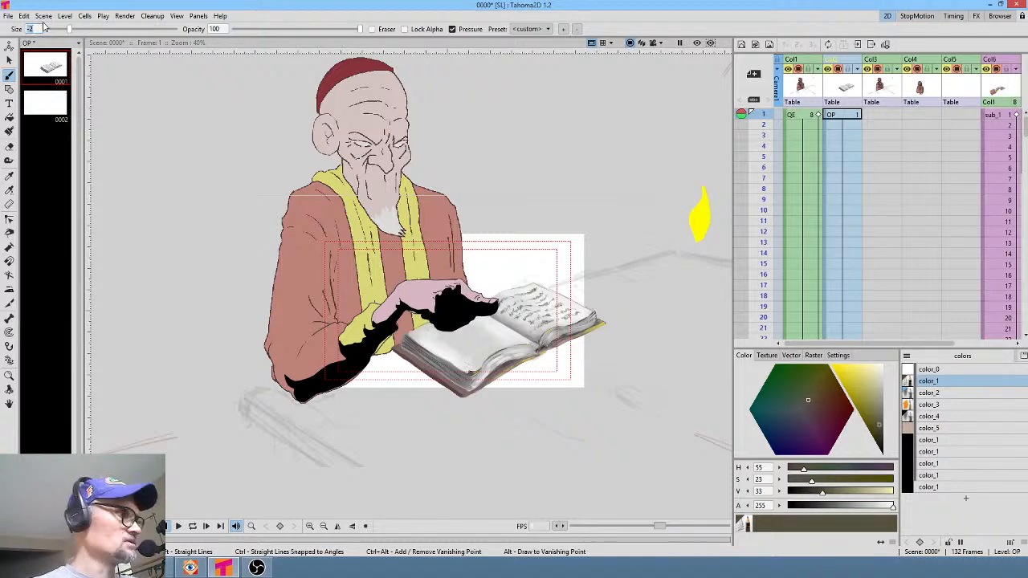
pyautogui.press('Return')
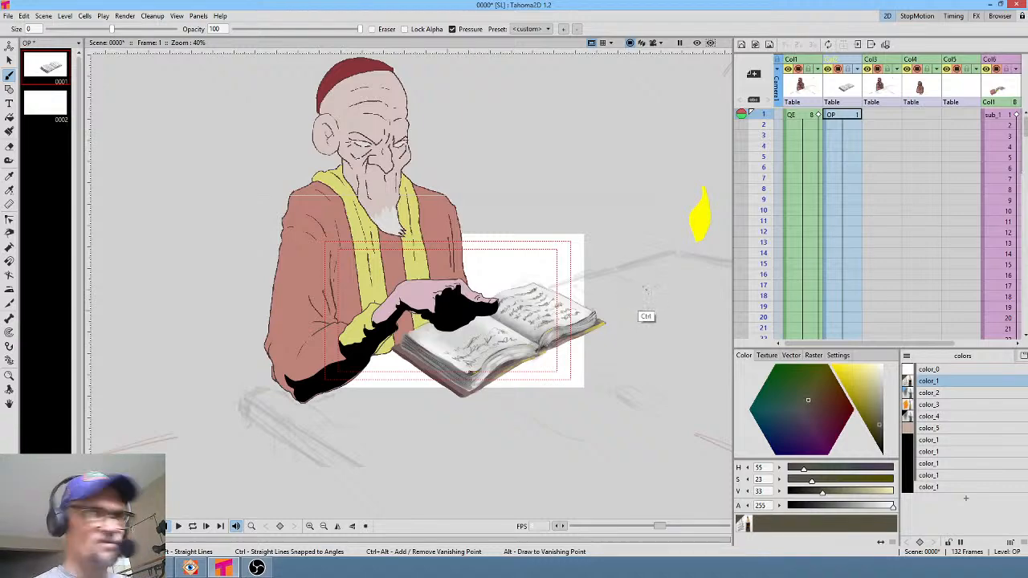
# Draw a small round face doodle in the middle of the left page, hiding the other columns to see the whole page
pyautogui.moveTo(645, 314); pyautogui.dragTo(299, 276)
pyautogui.moveTo(373, 267); pyautogui.dragTo(474, 162)
pyautogui.moveTo(438, 175); pyautogui.dragTo(475, 257)
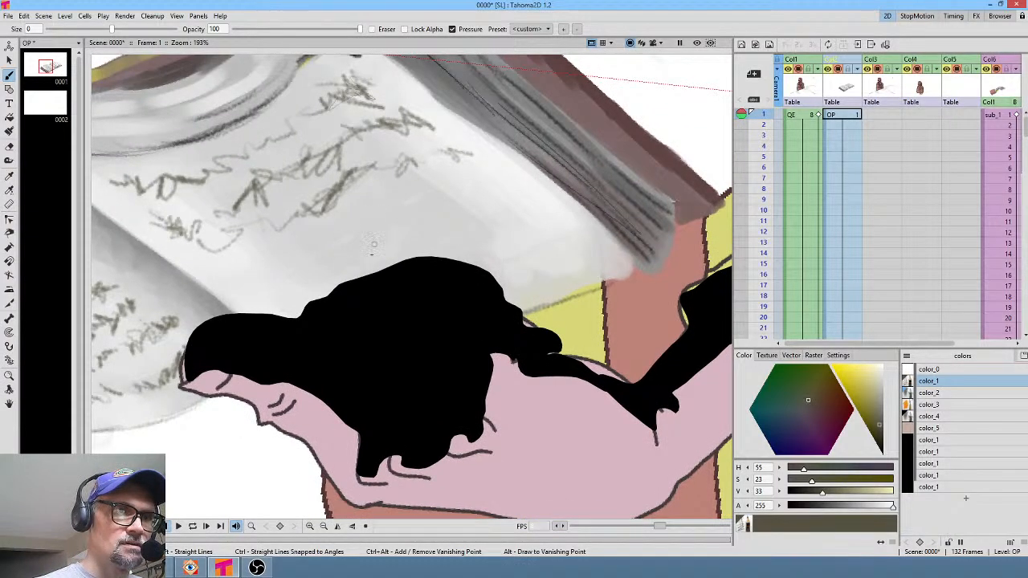
pyautogui.moveTo(363, 253)
pyautogui.mouseDown()
pyautogui.moveTo(406, 233)
pyautogui.moveTo(375, 266)
pyautogui.mouseUp()
pyautogui.moveTo(408, 233); pyautogui.dragTo(428, 254)
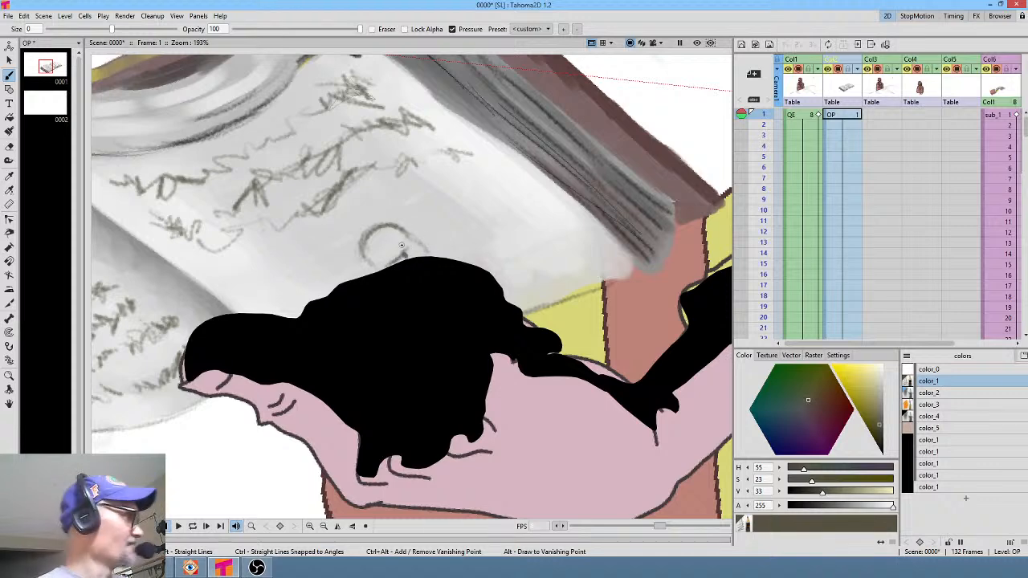
pyautogui.hotkey('alt', 's')
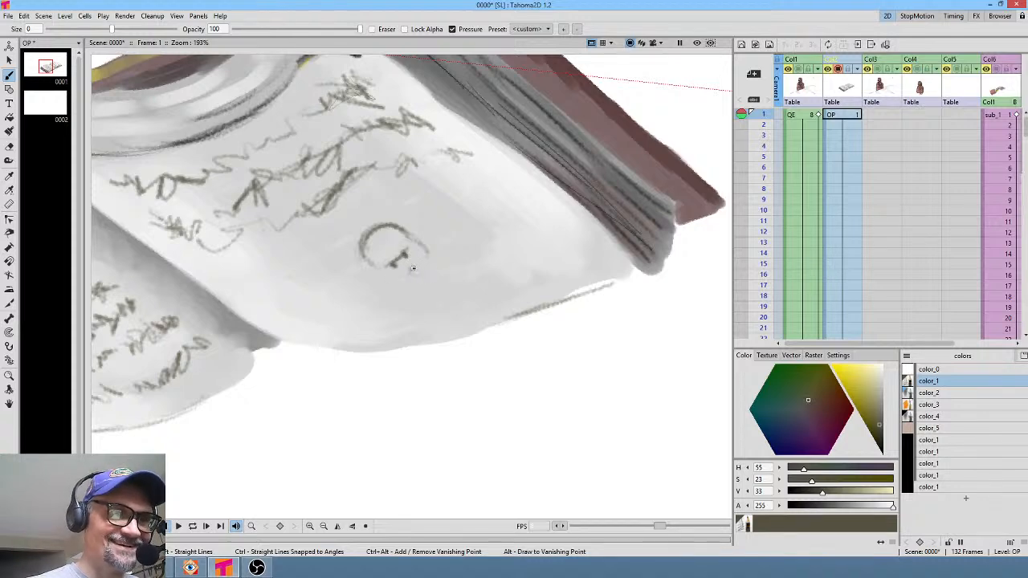
pyautogui.moveTo(410, 272); pyautogui.dragTo(429, 272)
pyautogui.moveTo(422, 249)
pyautogui.mouseDown()
pyautogui.moveTo(415, 233)
pyautogui.moveTo(425, 247)
pyautogui.mouseUp()
pyautogui.moveTo(386, 275); pyautogui.dragTo(392, 274)
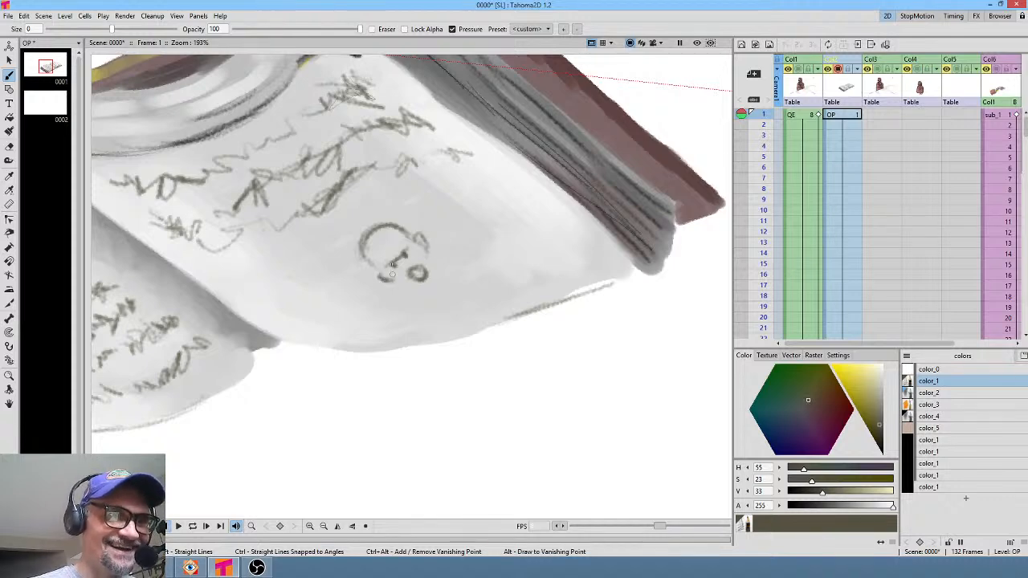
pyautogui.moveTo(373, 232)
pyautogui.mouseDown()
pyautogui.moveTo(408, 219)
pyautogui.moveTo(413, 237)
pyautogui.moveTo(373, 263)
pyautogui.moveTo(400, 286)
pyautogui.moveTo(430, 267)
pyautogui.mouseUp()
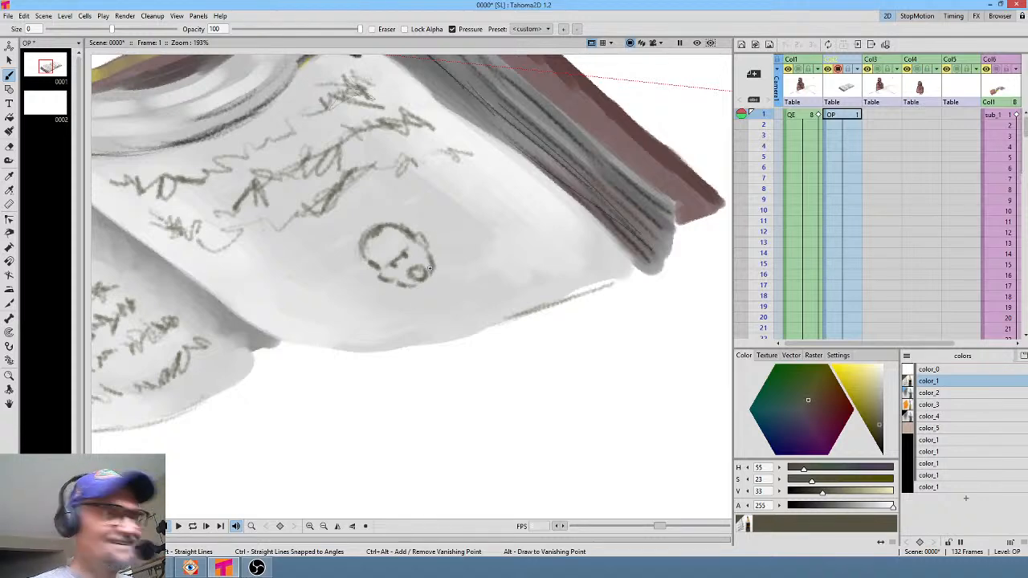
# Fill the left page around the face doodle with scribbled handwriting, and show the other columns again
pyautogui.hotkey('alt', '0')
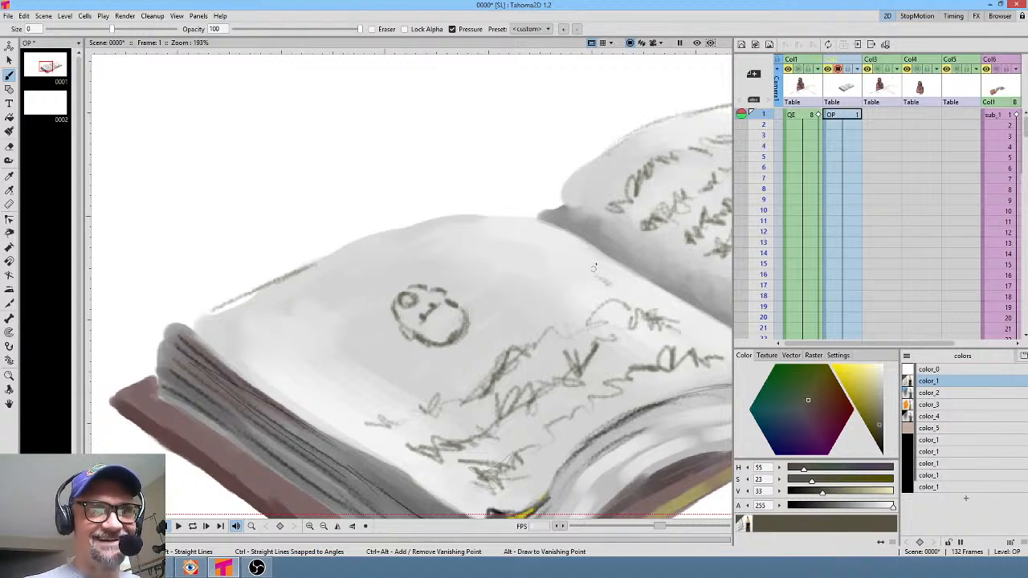
pyautogui.moveTo(596, 282)
pyautogui.mouseDown()
pyautogui.moveTo(563, 290)
pyautogui.moveTo(612, 278)
pyautogui.moveTo(512, 319)
pyautogui.moveTo(468, 365)
pyautogui.moveTo(501, 326)
pyautogui.moveTo(469, 360)
pyautogui.moveTo(457, 360)
pyautogui.moveTo(478, 346)
pyautogui.moveTo(340, 402)
pyautogui.moveTo(383, 397)
pyautogui.moveTo(434, 371)
pyautogui.mouseUp()
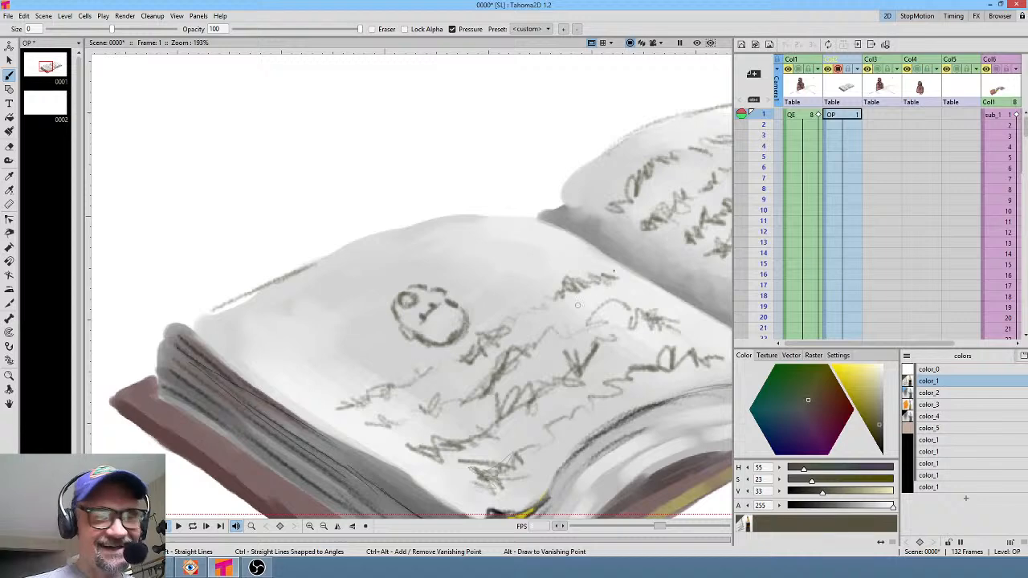
pyautogui.moveTo(564, 249)
pyautogui.mouseDown()
pyautogui.moveTo(524, 258)
pyautogui.moveTo(546, 246)
pyautogui.moveTo(551, 258)
pyautogui.moveTo(584, 255)
pyautogui.moveTo(507, 265)
pyautogui.moveTo(554, 262)
pyautogui.mouseUp()
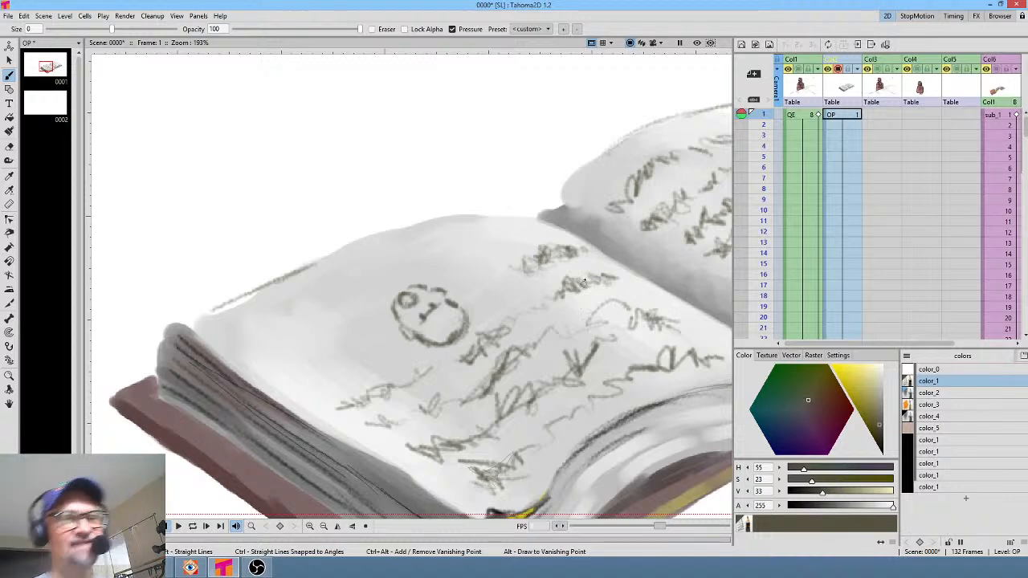
pyautogui.moveTo(515, 283)
pyautogui.mouseDown()
pyautogui.moveTo(472, 291)
pyautogui.moveTo(506, 268)
pyautogui.moveTo(511, 279)
pyautogui.moveTo(580, 249)
pyautogui.moveTo(595, 253)
pyautogui.moveTo(528, 262)
pyautogui.moveTo(506, 276)
pyautogui.moveTo(559, 237)
pyautogui.mouseUp()
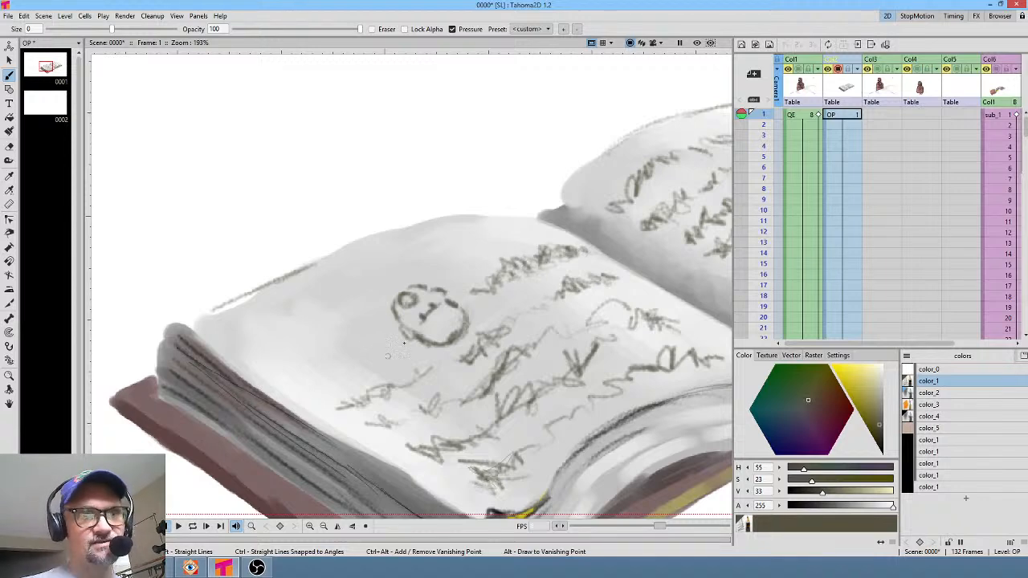
pyautogui.moveTo(370, 345)
pyautogui.mouseDown()
pyautogui.moveTo(384, 337)
pyautogui.moveTo(379, 360)
pyautogui.moveTo(358, 363)
pyautogui.moveTo(368, 348)
pyautogui.moveTo(305, 382)
pyautogui.mouseUp()
pyautogui.moveTo(272, 352)
pyautogui.mouseDown()
pyautogui.moveTo(302, 350)
pyautogui.moveTo(294, 344)
pyautogui.moveTo(309, 331)
pyautogui.moveTo(371, 311)
pyautogui.mouseUp()
pyautogui.moveTo(438, 263)
pyautogui.mouseDown()
pyautogui.moveTo(456, 255)
pyautogui.moveTo(466, 266)
pyautogui.moveTo(474, 250)
pyautogui.moveTo(516, 237)
pyautogui.mouseUp()
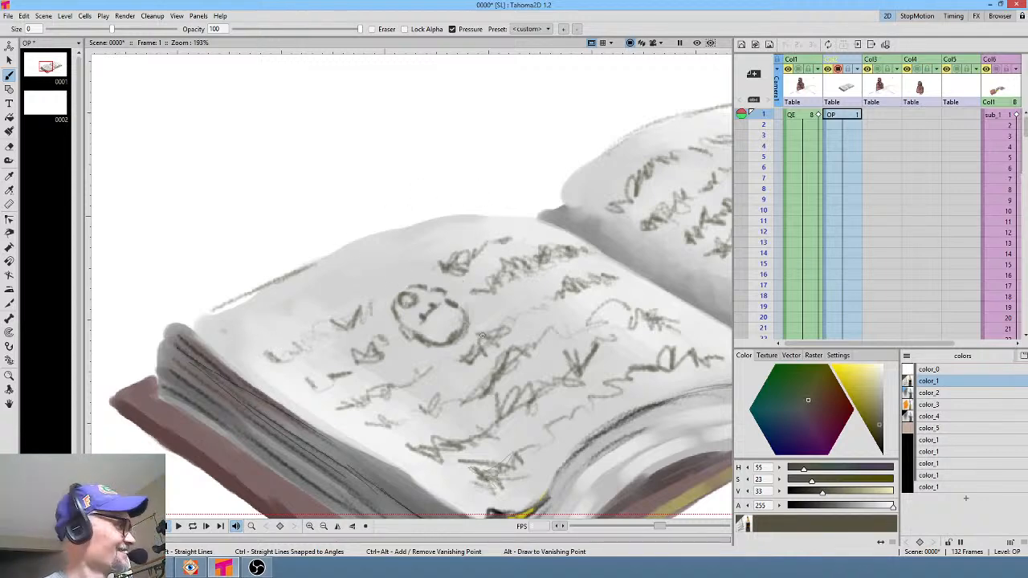
pyautogui.hotkey('shift', 'a')
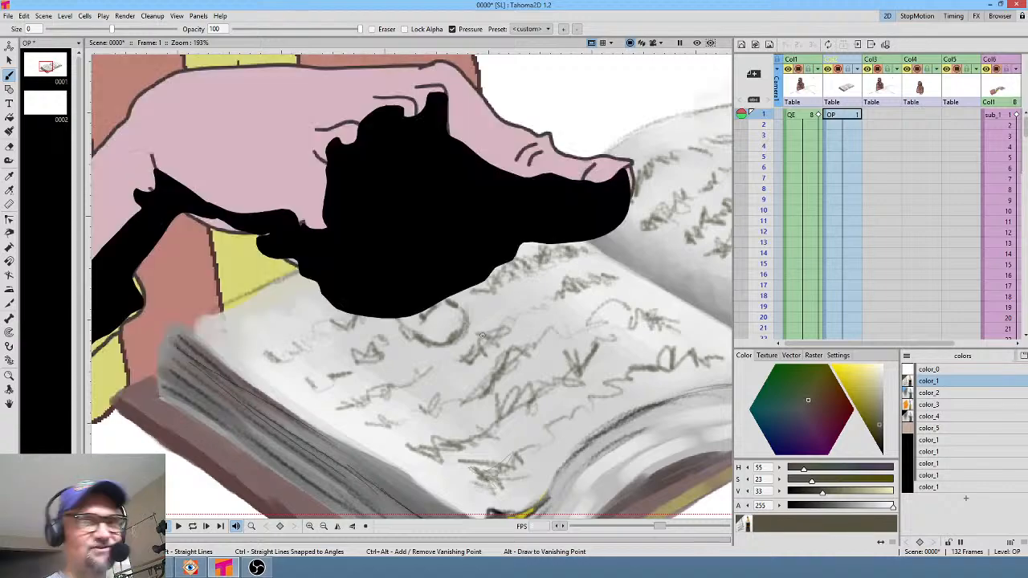
# Play the animation several times to check the hand moving over the finished book and the cut to the wide shot
pyautogui.scroll(-2, 263, 305)
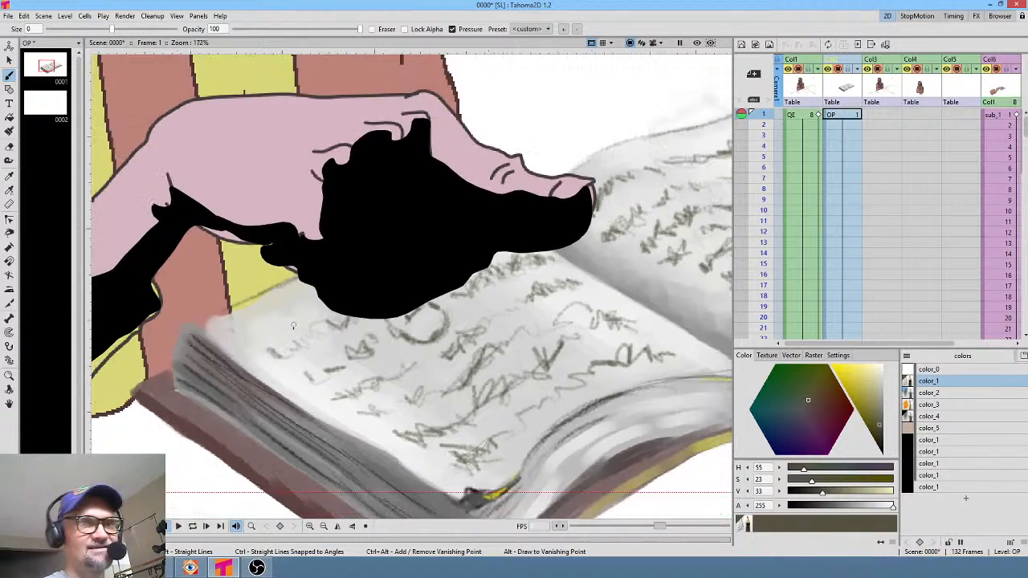
pyautogui.press('l')
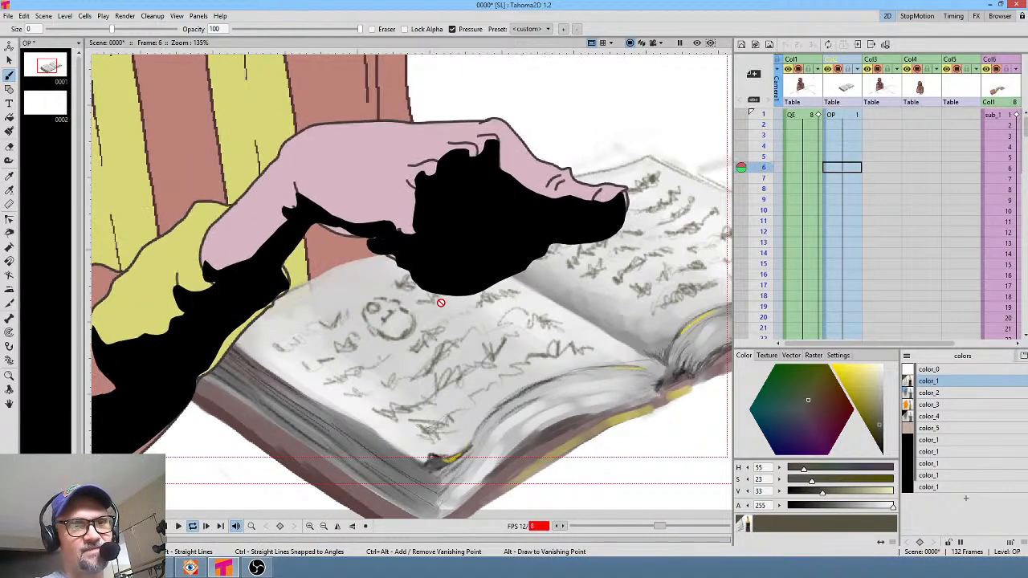
pyautogui.scroll(-6, 464, 308)
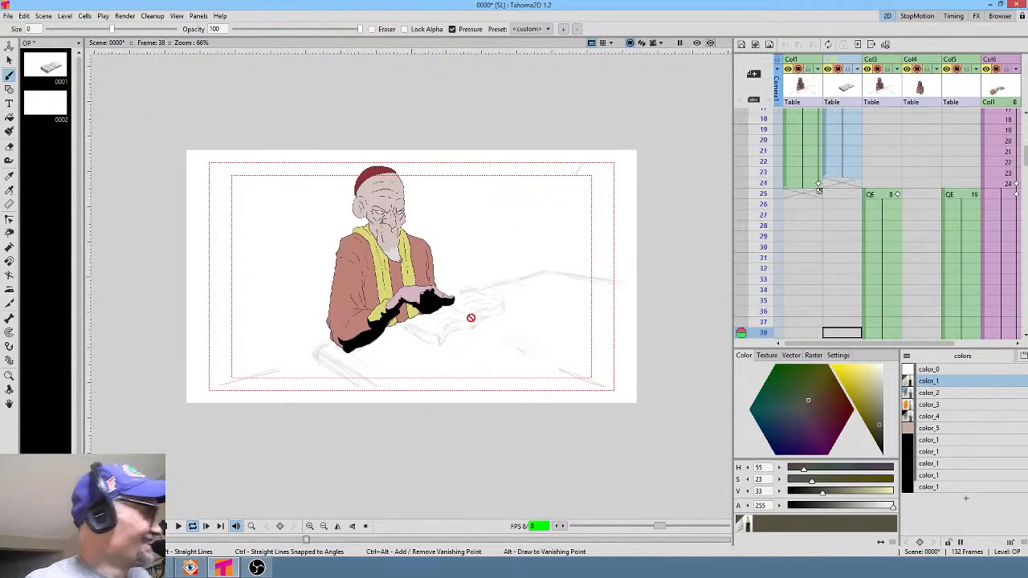
pyautogui.press('l')
pyautogui.press('l')
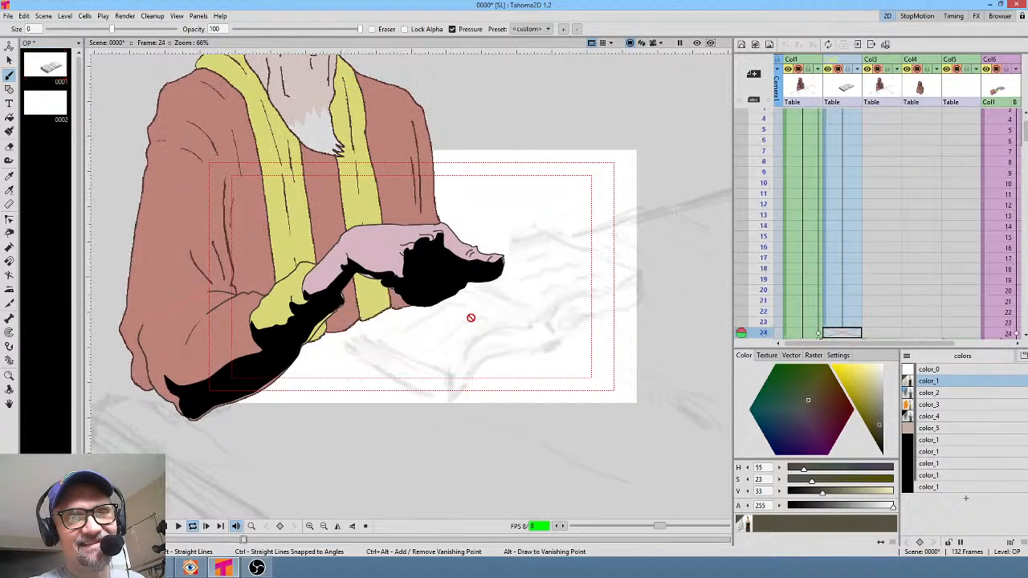
pyautogui.press('l')
pyautogui.press('l')
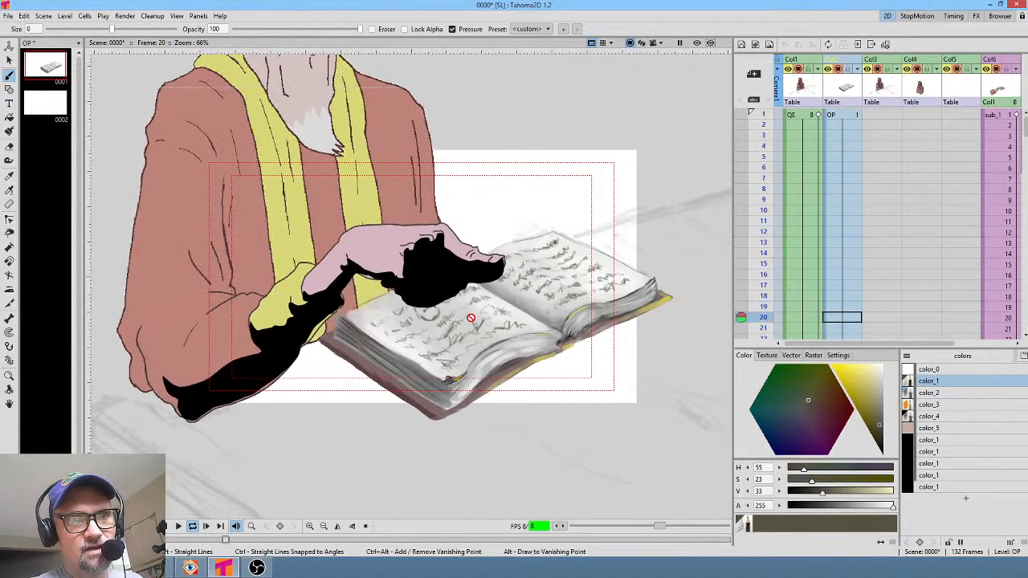
pyautogui.press('l')
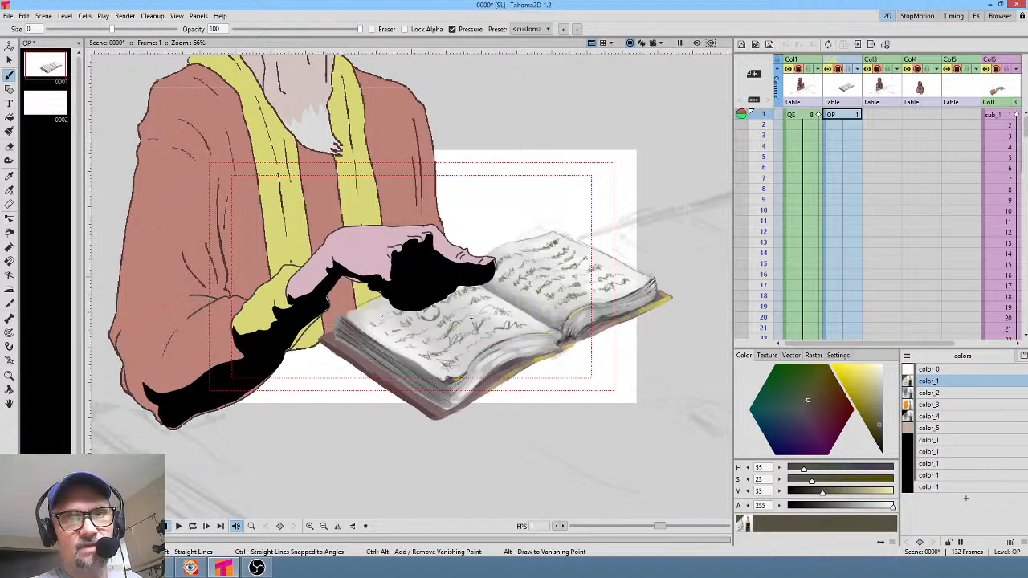
pyautogui.press('l')
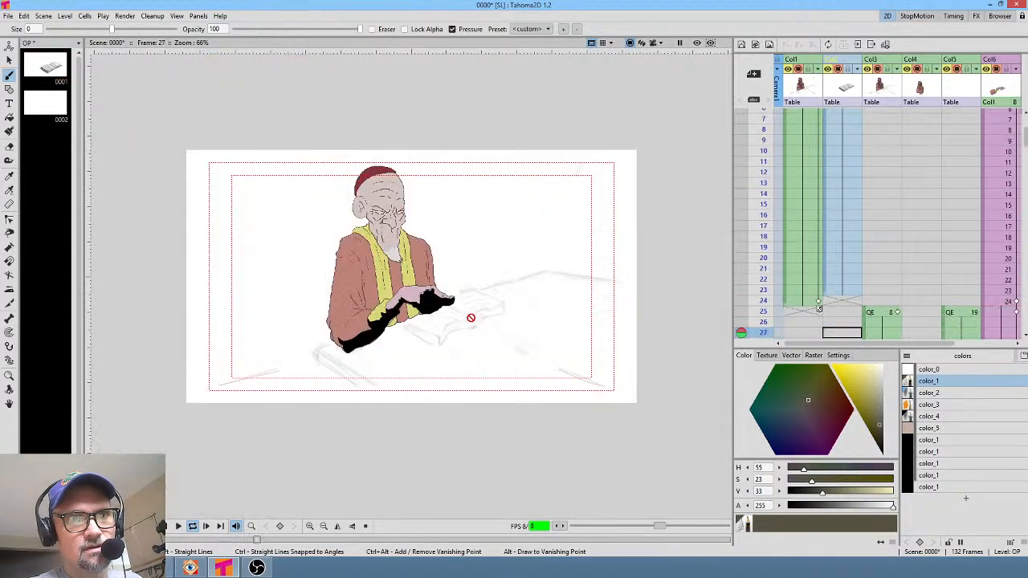
pyautogui.press('l')
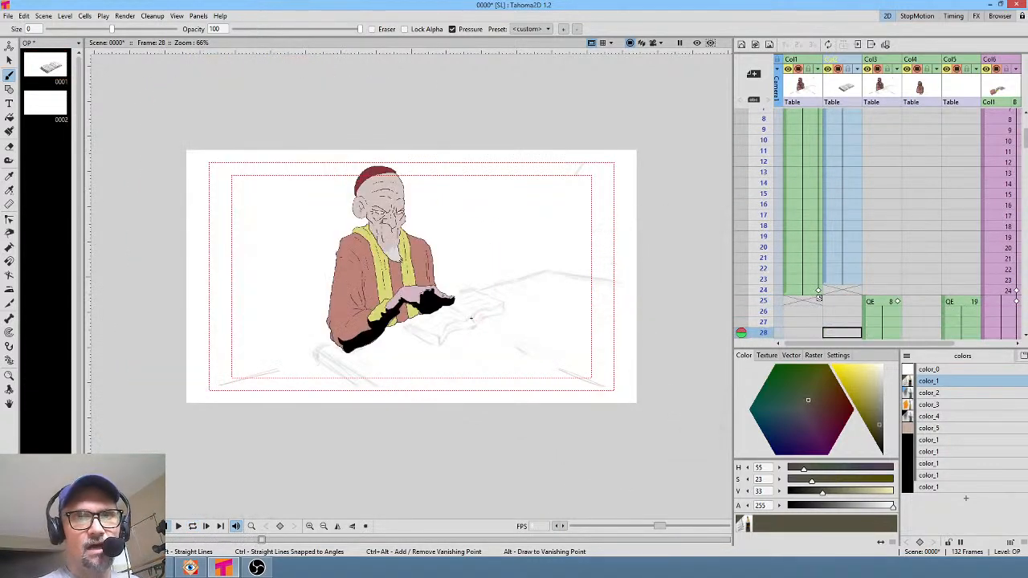
# Extend the book drawing's exposure in Col2 by one frame through frame 24, and return to frame 1
pyautogui.click(850, 280)
pyautogui.moveTo(854, 287); pyautogui.dragTo(856, 297)
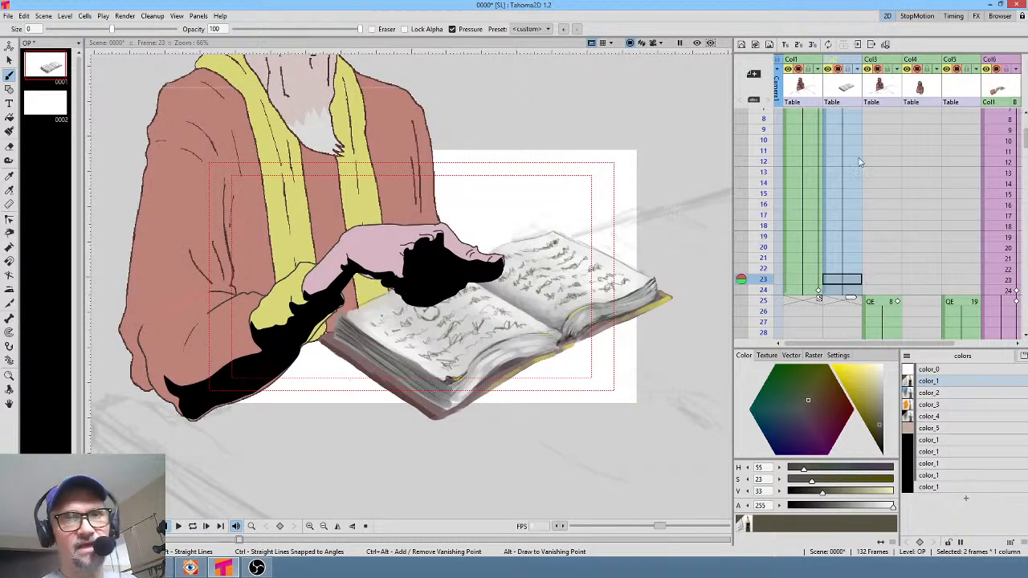
pyautogui.moveTo(859, 160); pyautogui.dragTo(882, 298)
pyautogui.click(857, 116)
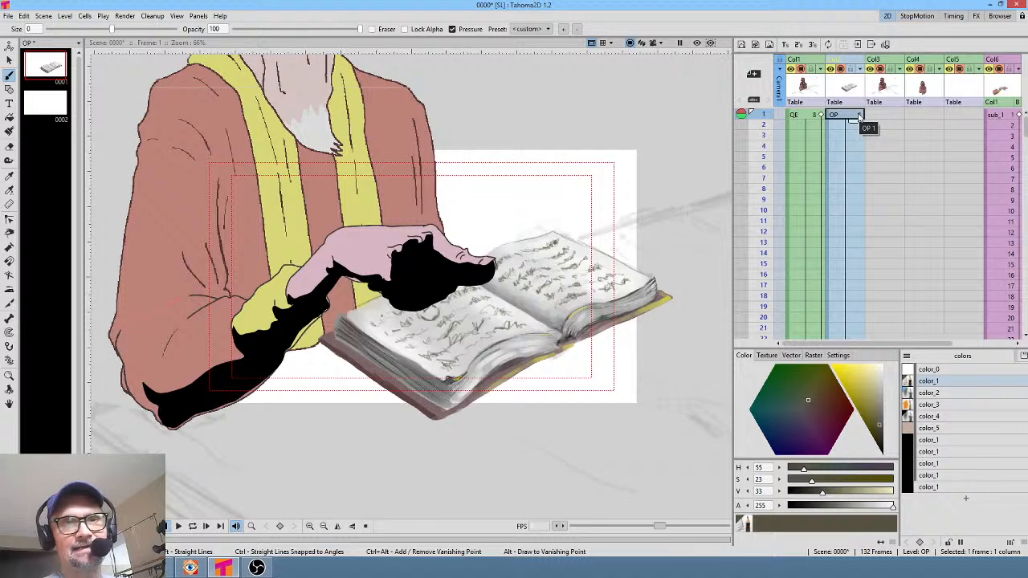
# Reparent the book column Col2 from Table to Col1 in the Stage Schematic
pyautogui.click(809, 115)
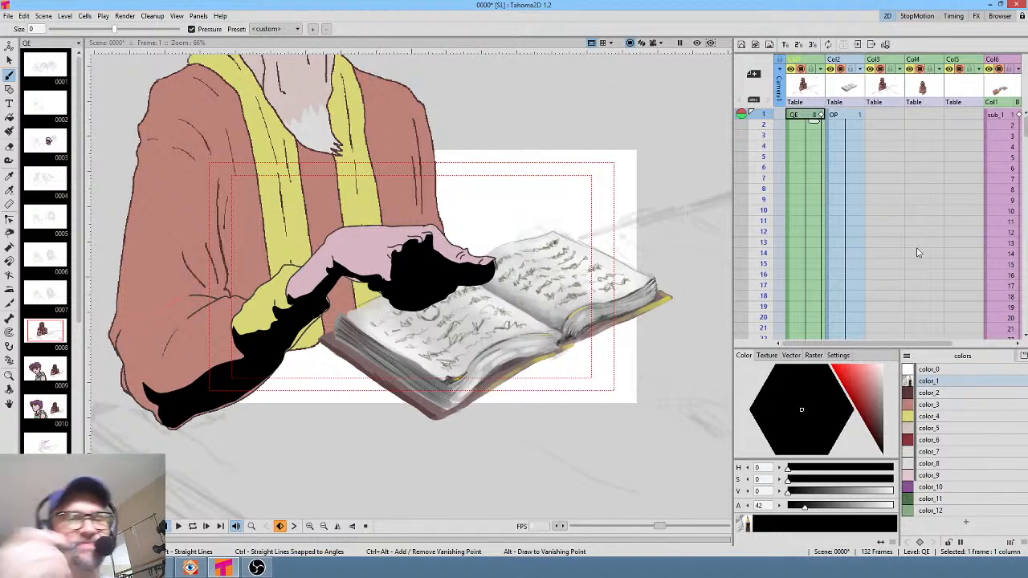
pyautogui.click(853, 118)
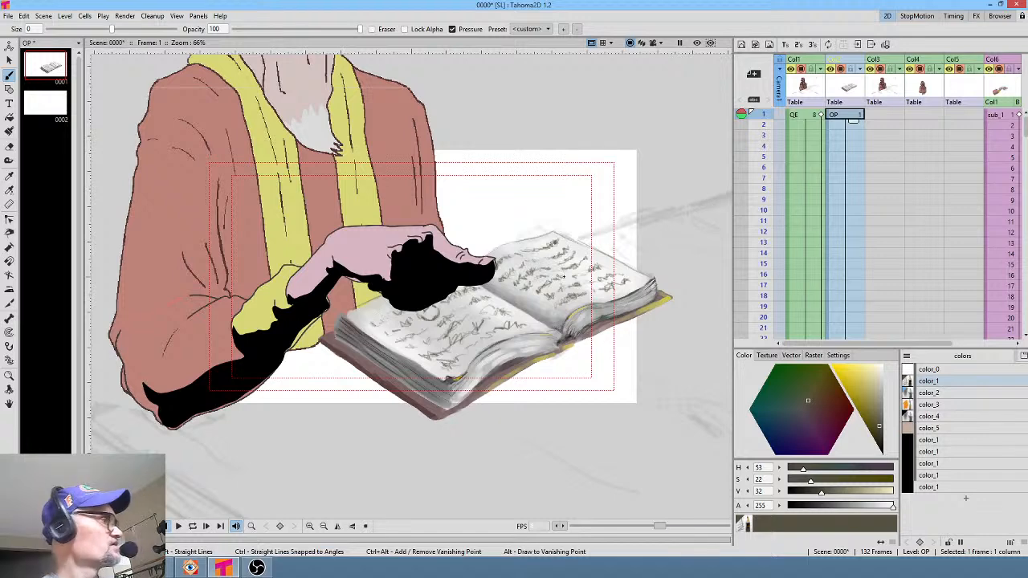
pyautogui.hotkey('shift', 's')
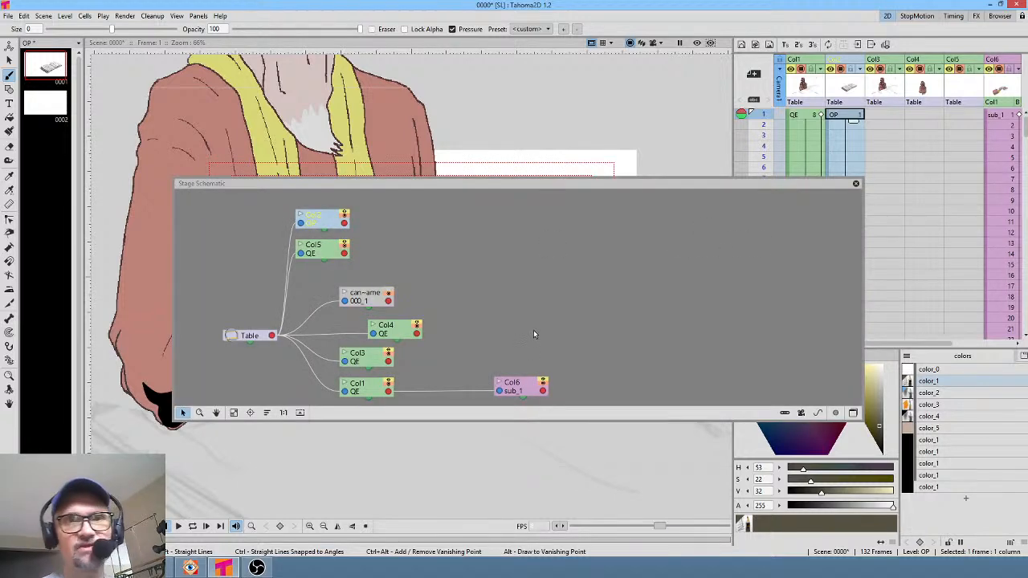
pyautogui.moveTo(332, 225); pyautogui.dragTo(598, 271)
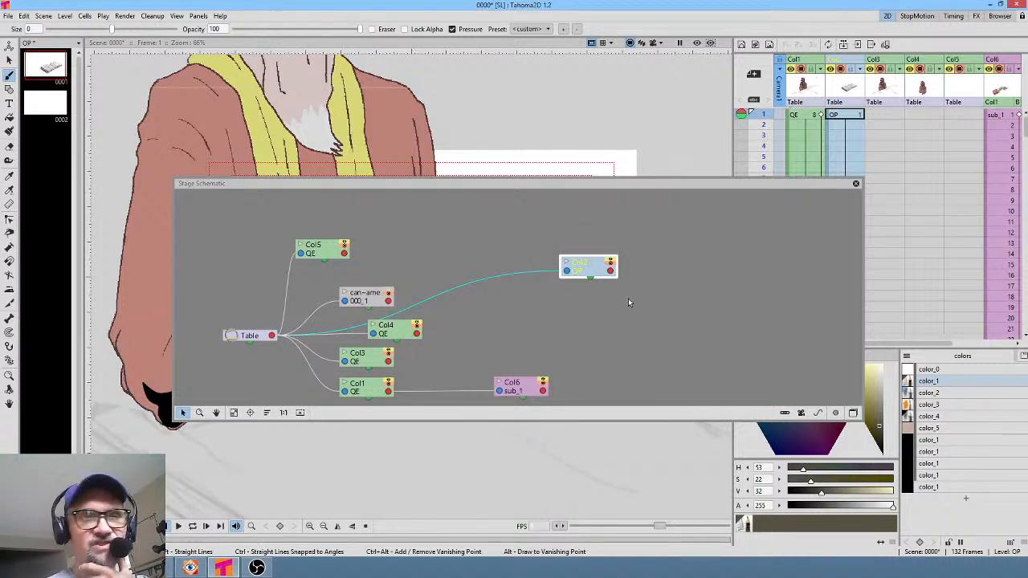
pyautogui.moveTo(567, 271); pyautogui.dragTo(390, 394)
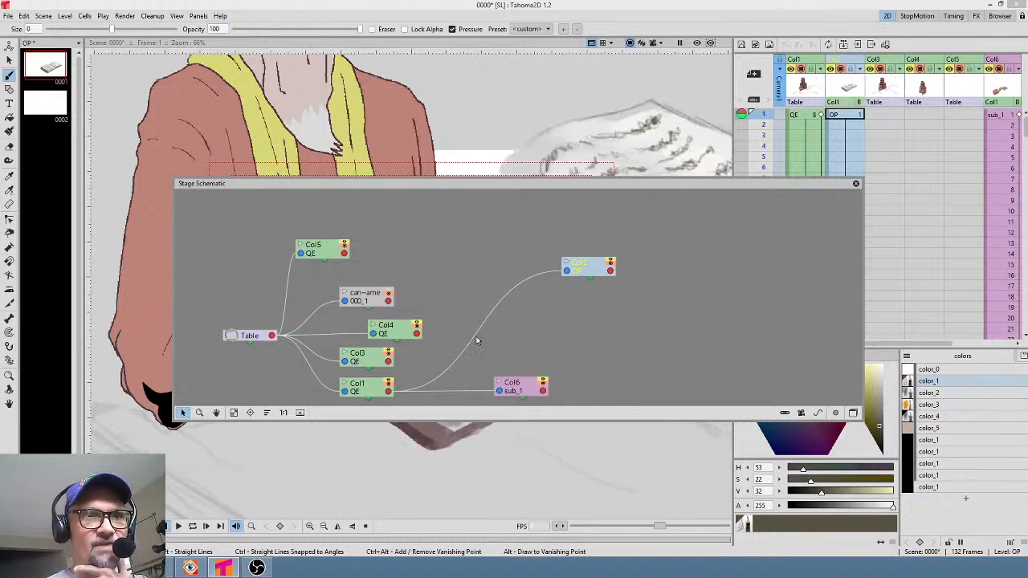
pyautogui.click(856, 183)
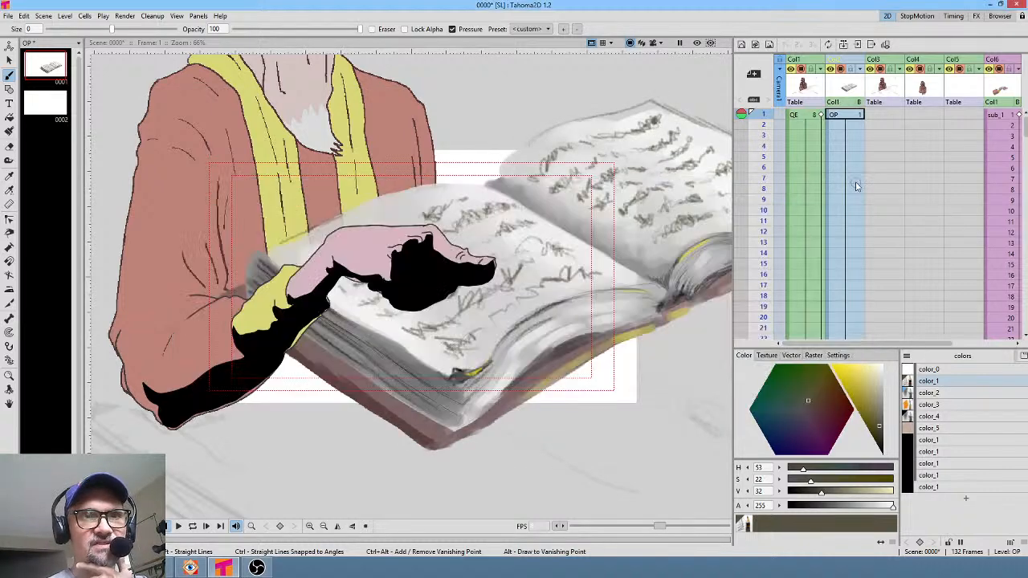
# Scale the book column Col2 down to a global scale of 61.76% on frame 1
pyautogui.moveTo(635, 316); pyautogui.dragTo(529, 367)
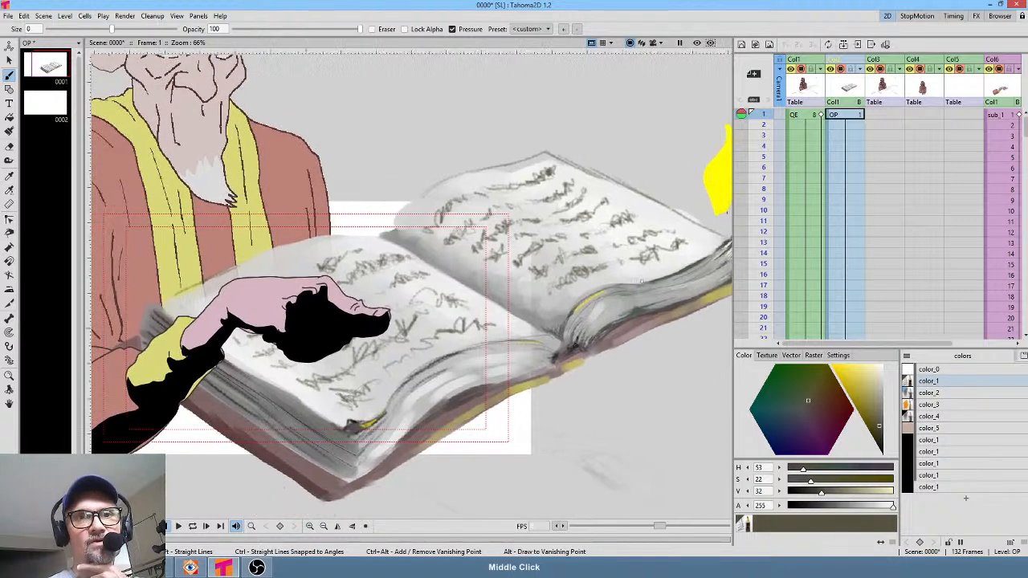
pyautogui.click(853, 117)
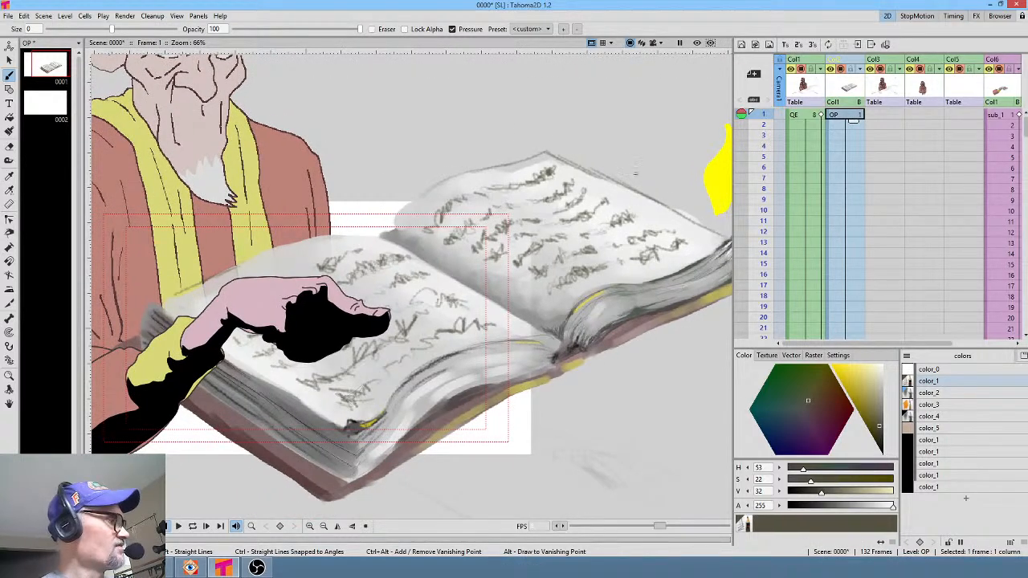
pyautogui.press('a')
pyautogui.click(87, 29)
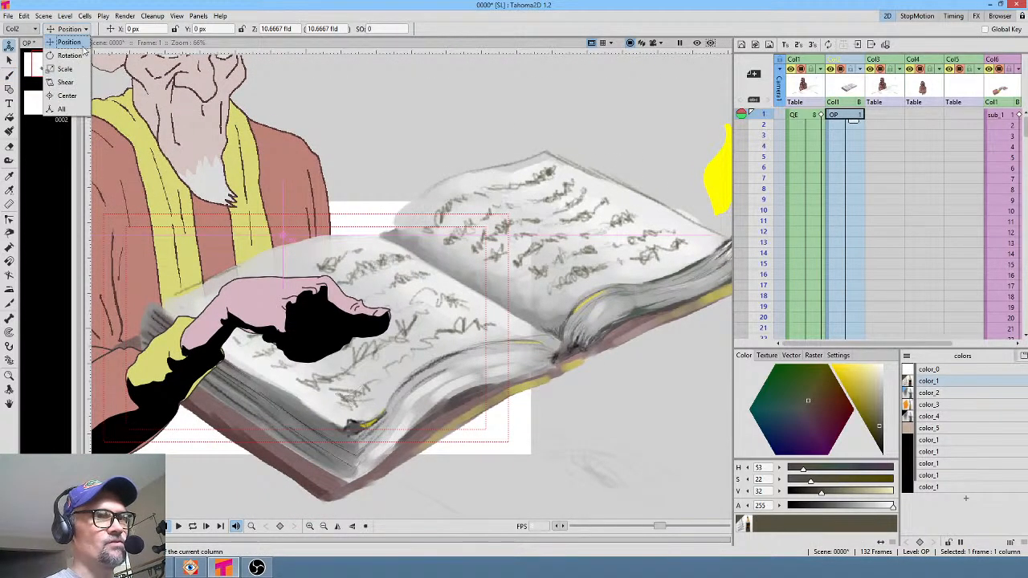
pyautogui.click(65, 69)
pyautogui.moveTo(617, 135); pyautogui.dragTo(499, 297)
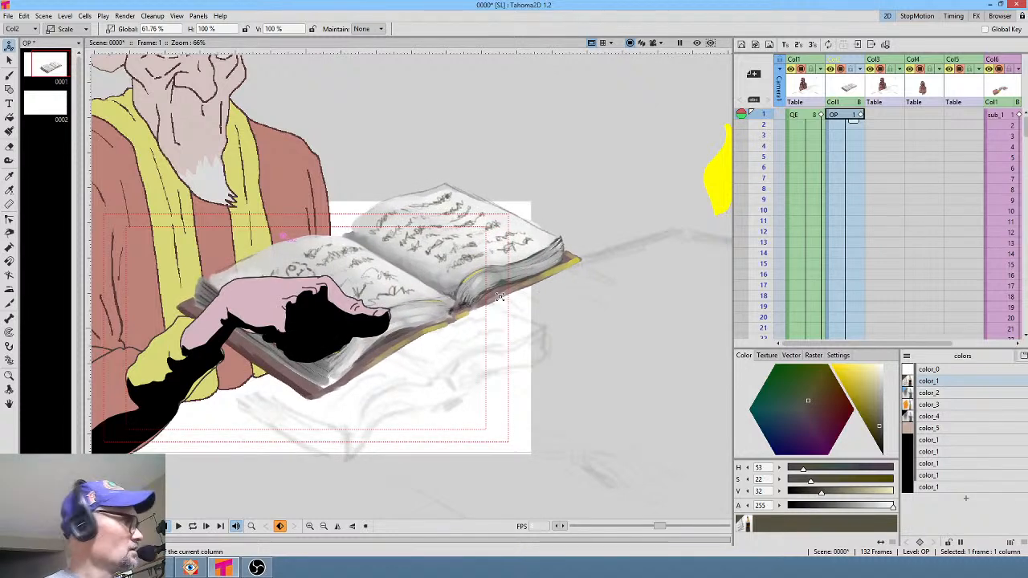
# Move the book down under the man's hand to about X 3.31 px, Y -123.02 px
pyautogui.click(69, 30)
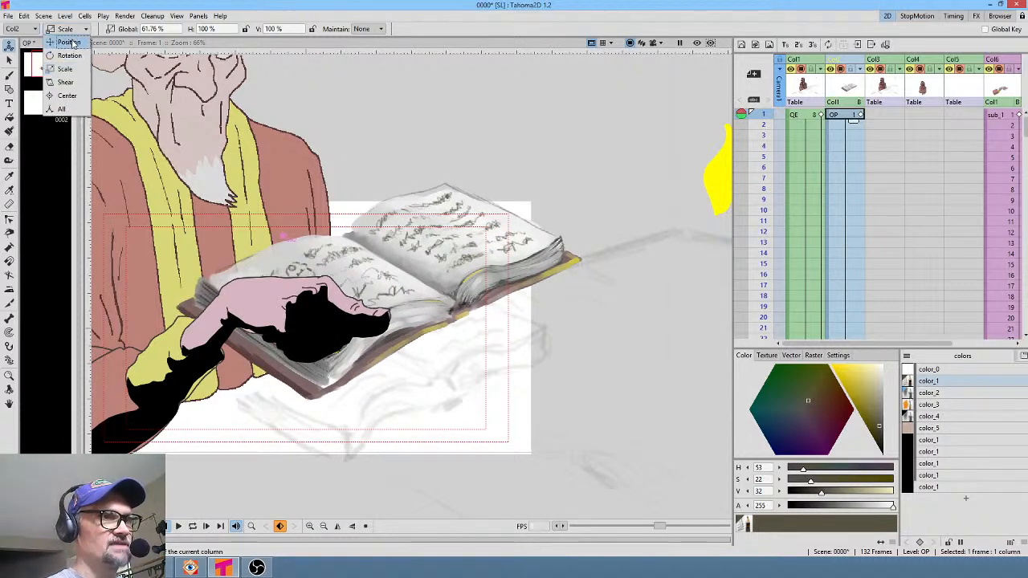
pyautogui.click(69, 42)
pyautogui.moveTo(498, 253); pyautogui.dragTo(516, 339)
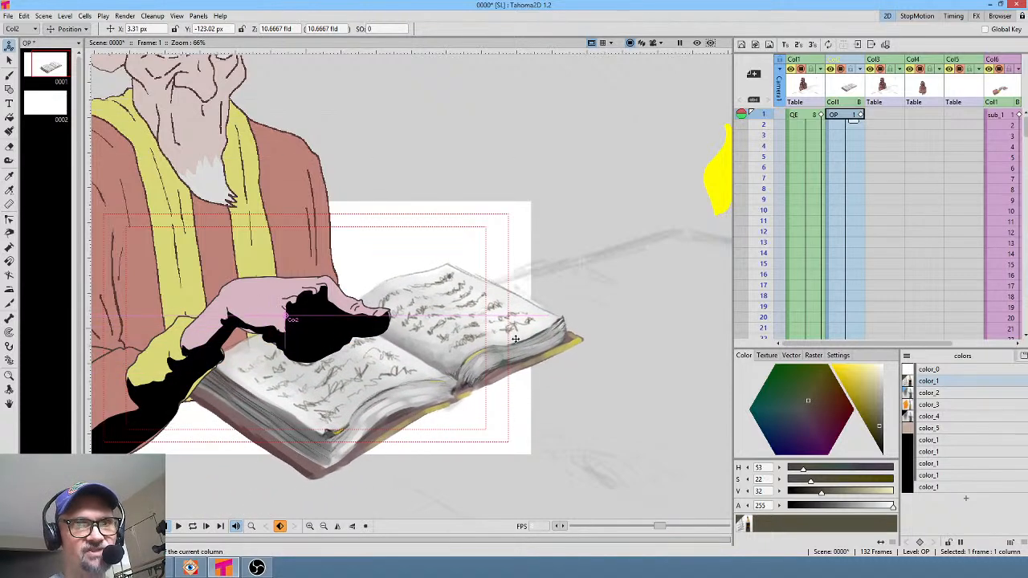
# Reduce Col2's opacity to 48% and raise the QE sketch color_1 alpha to 255 for aligning the book
pyautogui.click(870, 69)
pyautogui.moveTo(934, 81); pyautogui.dragTo(906, 87)
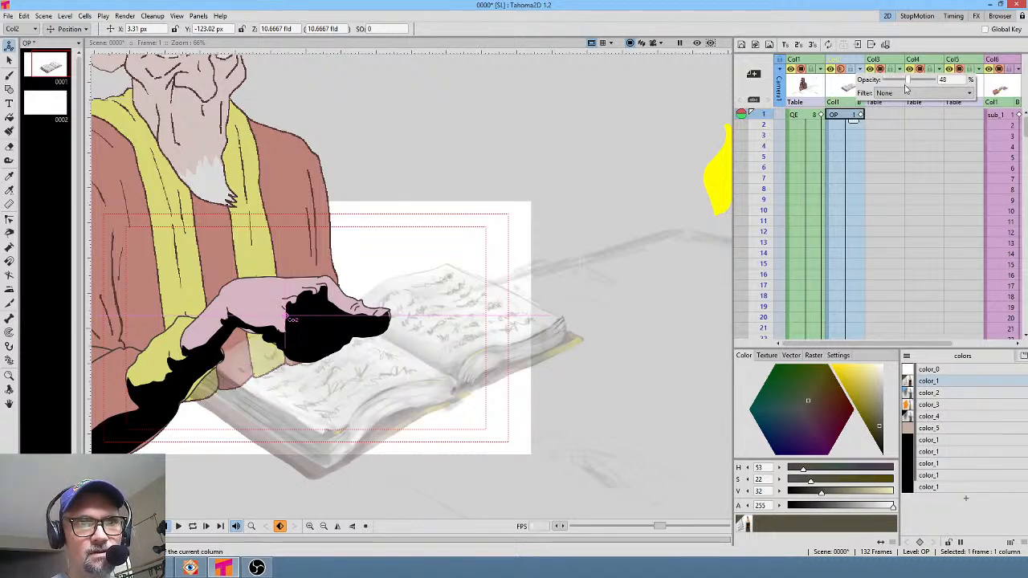
pyautogui.click(806, 115)
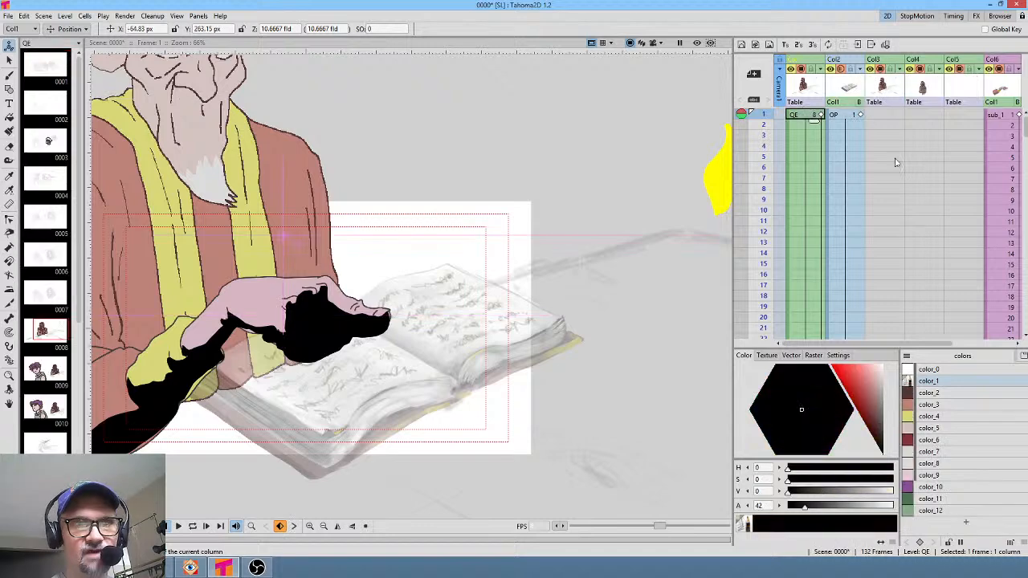
pyautogui.moveTo(806, 507); pyautogui.dragTo(914, 514)
pyautogui.click(845, 115)
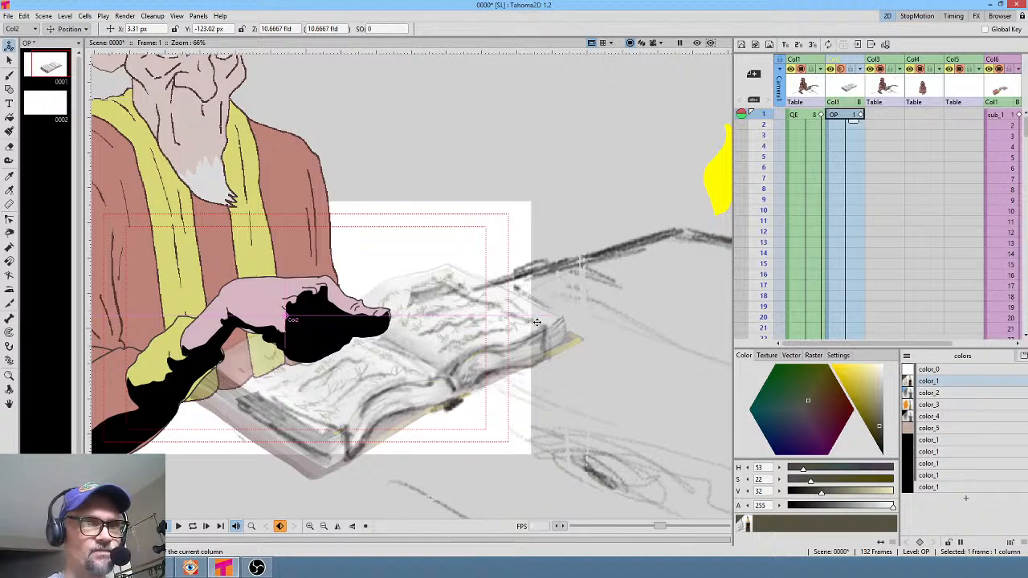
# Nudge the book to X 5.15 px, Y -128.25 px and scale it to 54.12% to match the sketched book
pyautogui.moveTo(546, 320); pyautogui.dragTo(548, 323)
pyautogui.click(83, 29)
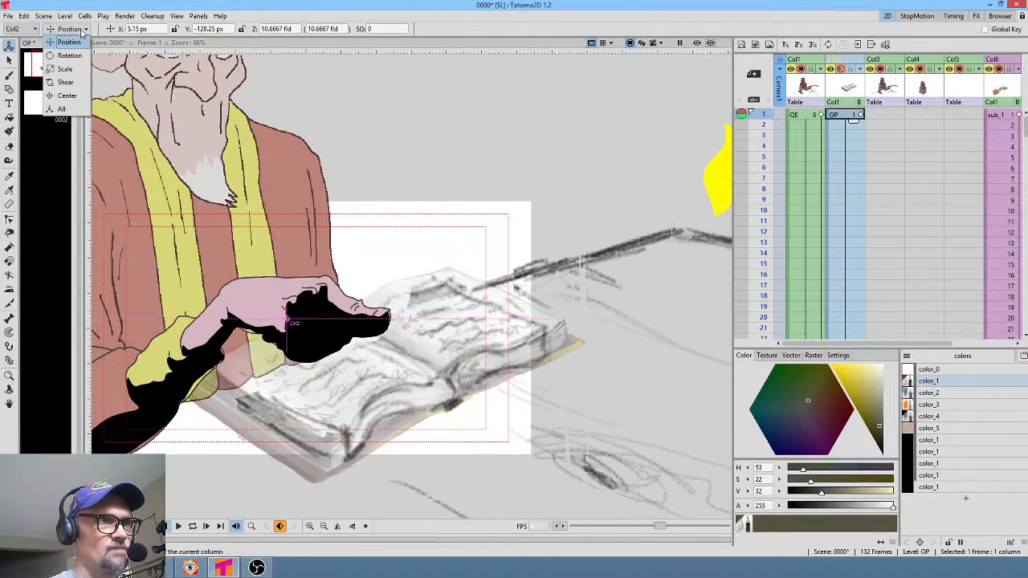
pyautogui.click(64, 68)
pyautogui.moveTo(636, 323)
pyautogui.mouseDown()
pyautogui.moveTo(583, 386)
pyautogui.moveTo(580, 377)
pyautogui.mouseUp()
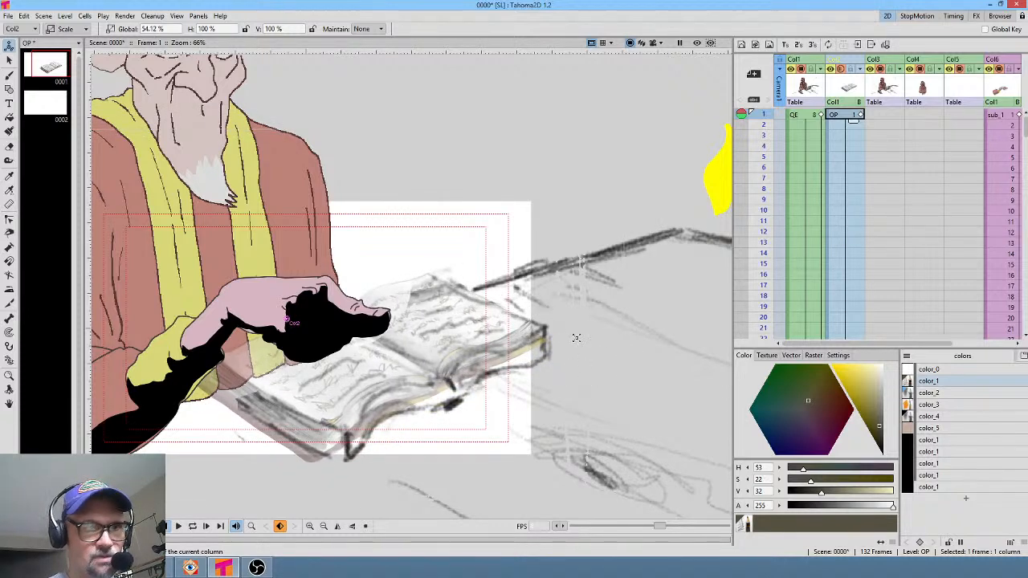
# Position the scaled book over the sketch at about X 36.81 px, Y -137.25 px
pyautogui.click(76, 30)
pyautogui.click(80, 43)
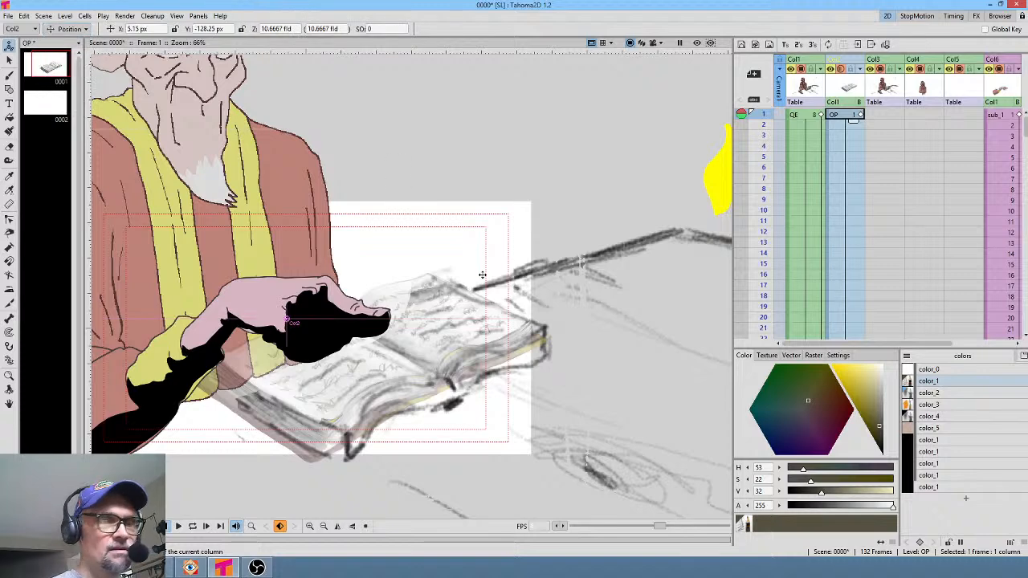
pyautogui.moveTo(501, 337)
pyautogui.mouseDown()
pyautogui.moveTo(520, 344)
pyautogui.moveTo(520, 332)
pyautogui.mouseUp()
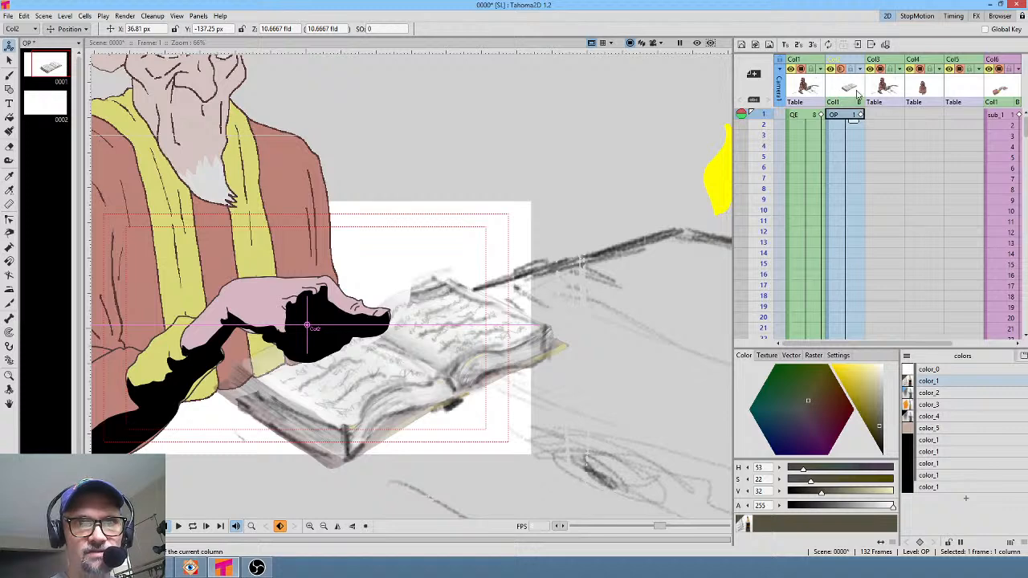
# Lower the QE sketch color_1 alpha to 59 and set the book column Col2's opacity to 100%
pyautogui.click(799, 115)
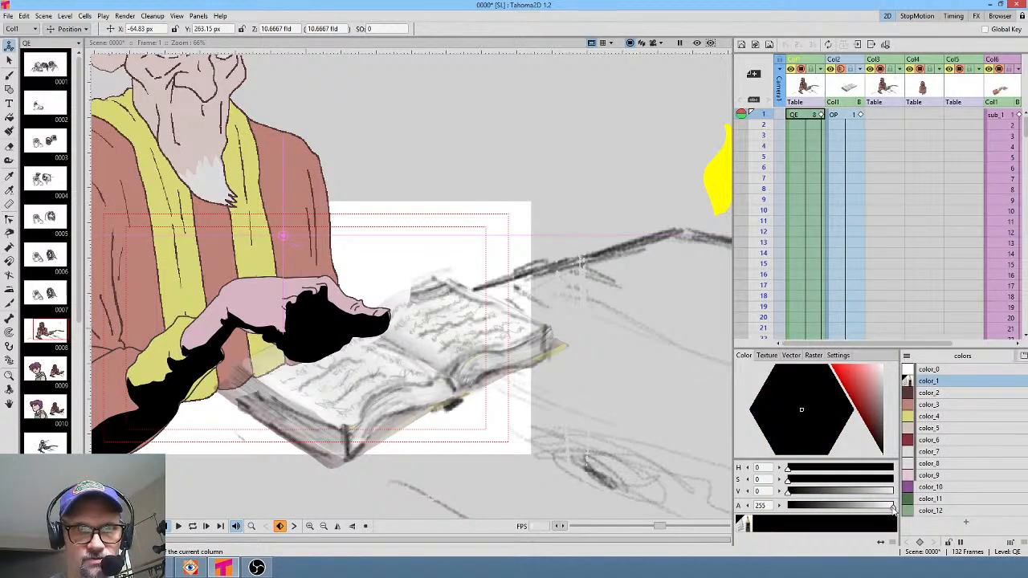
pyautogui.moveTo(892, 506)
pyautogui.mouseDown()
pyautogui.moveTo(760, 522)
pyautogui.moveTo(812, 520)
pyautogui.mouseUp()
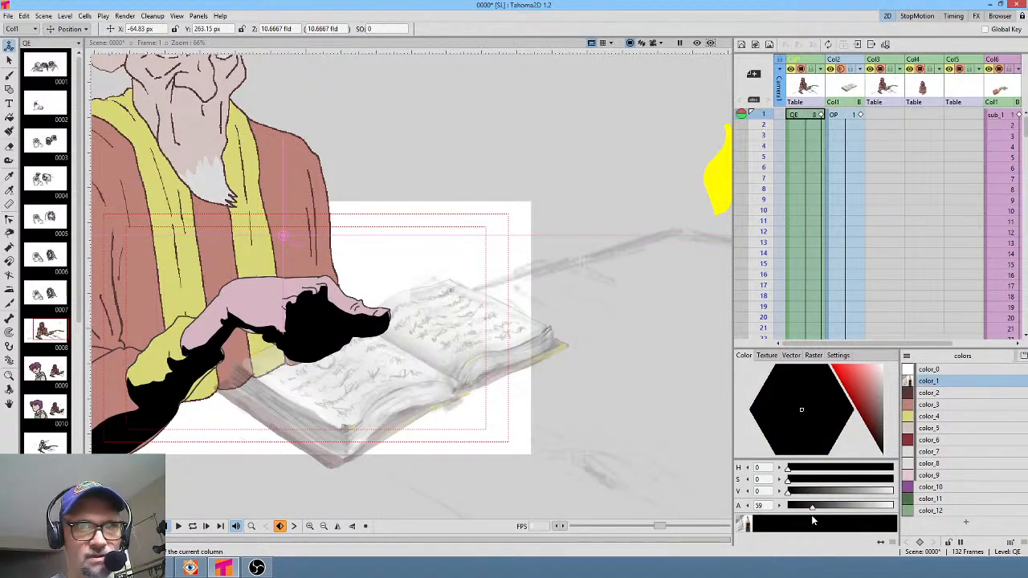
pyautogui.click(844, 115)
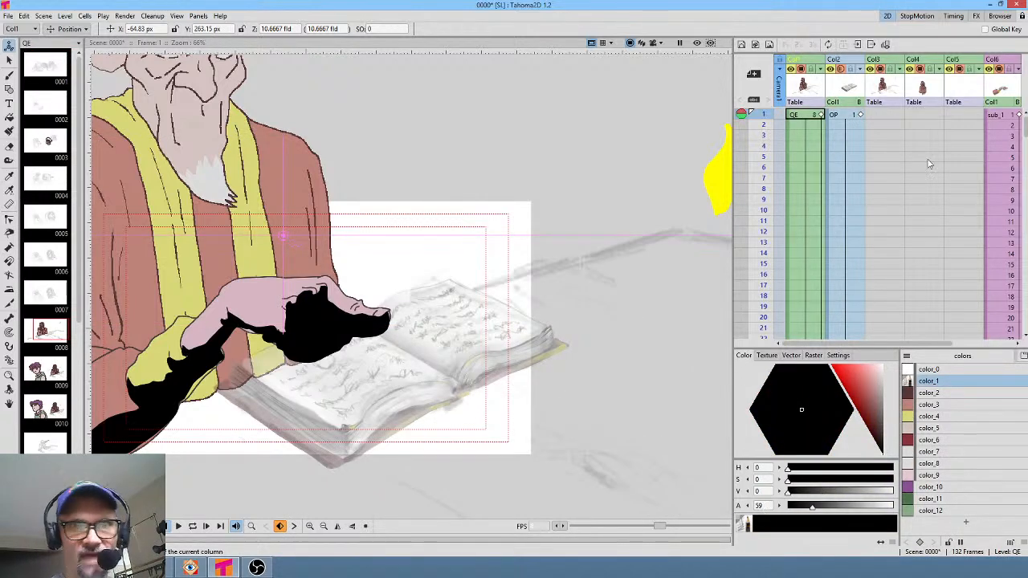
pyautogui.click(858, 71)
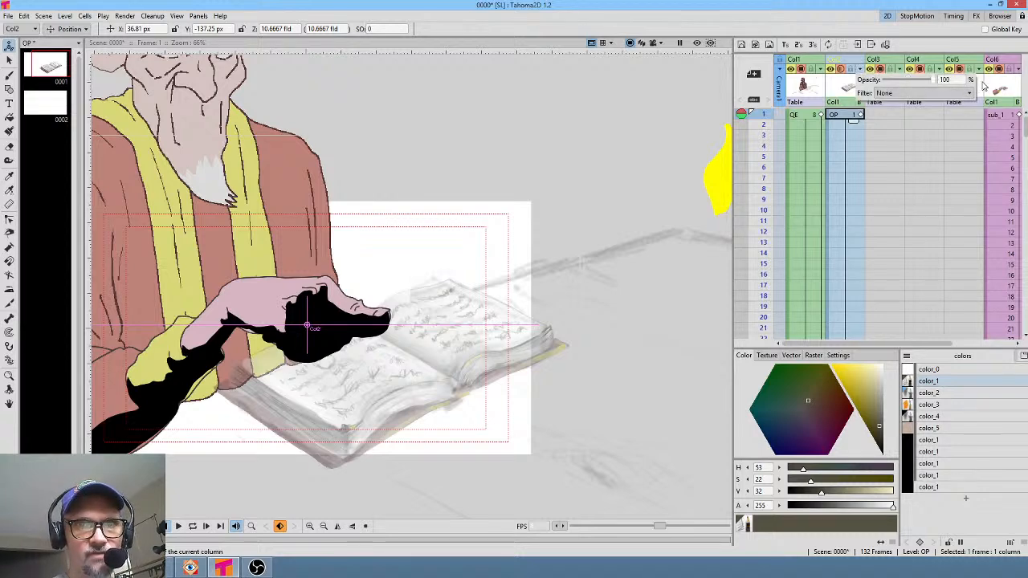
pyautogui.moveTo(984, 86); pyautogui.dragTo(981, 86)
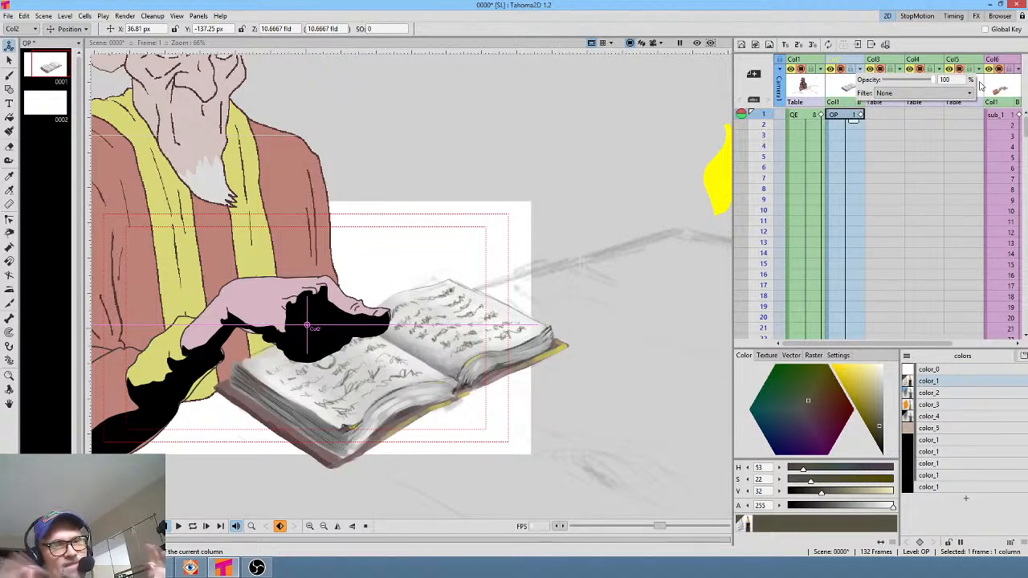
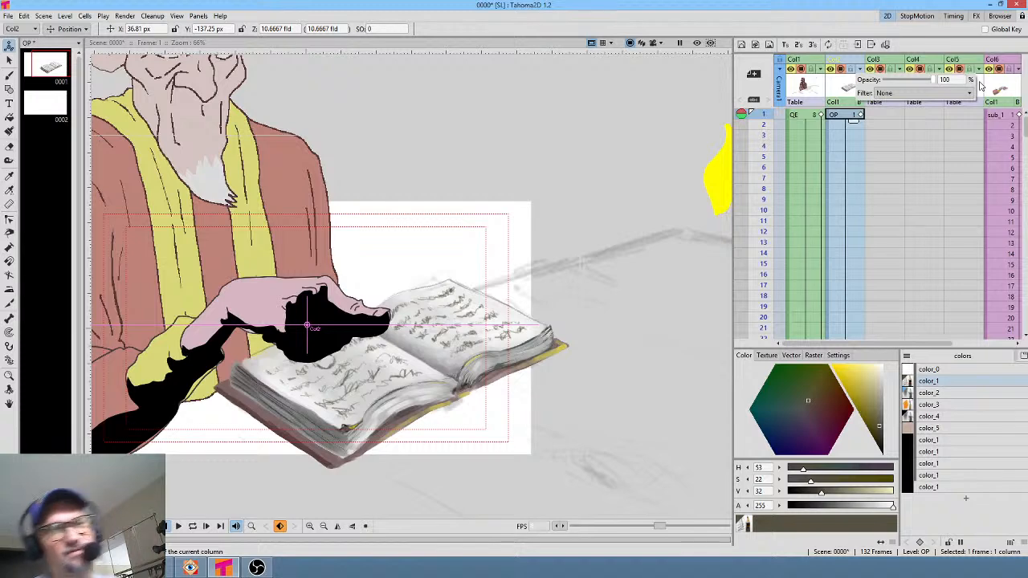
# Set color_3 to saturation 27, value 54, and ready the Brush tool beside the book on the OP level
pyautogui.middleClick(590, 336)
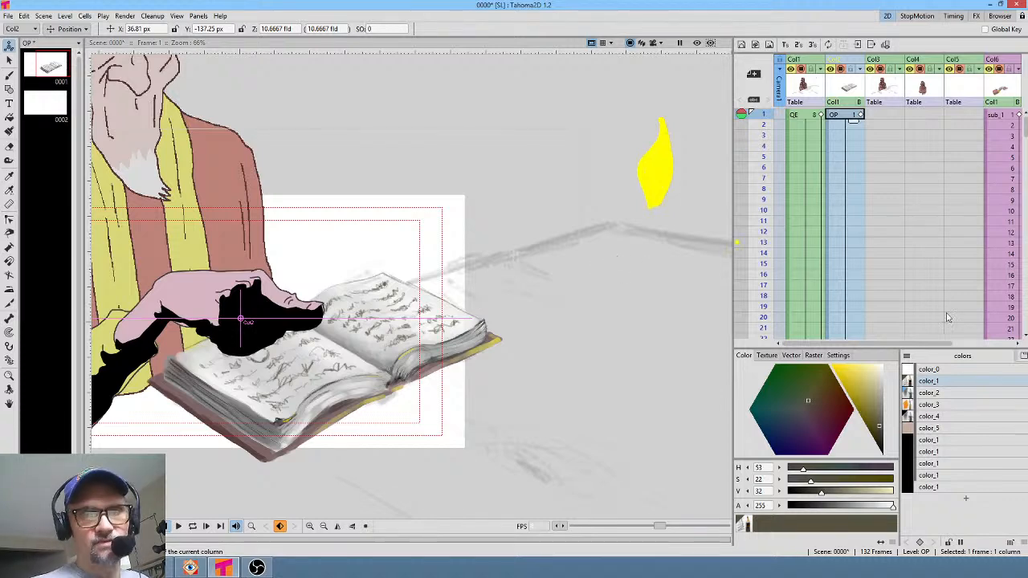
pyautogui.click(931, 405)
pyautogui.moveTo(866, 384); pyautogui.dragTo(875, 407)
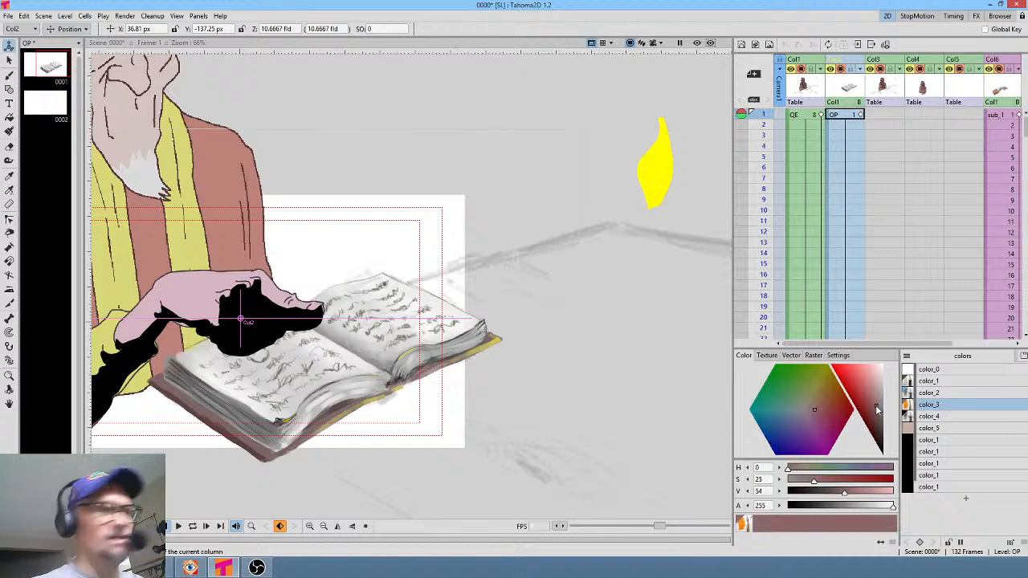
pyautogui.moveTo(629, 314); pyautogui.dragTo(506, 295)
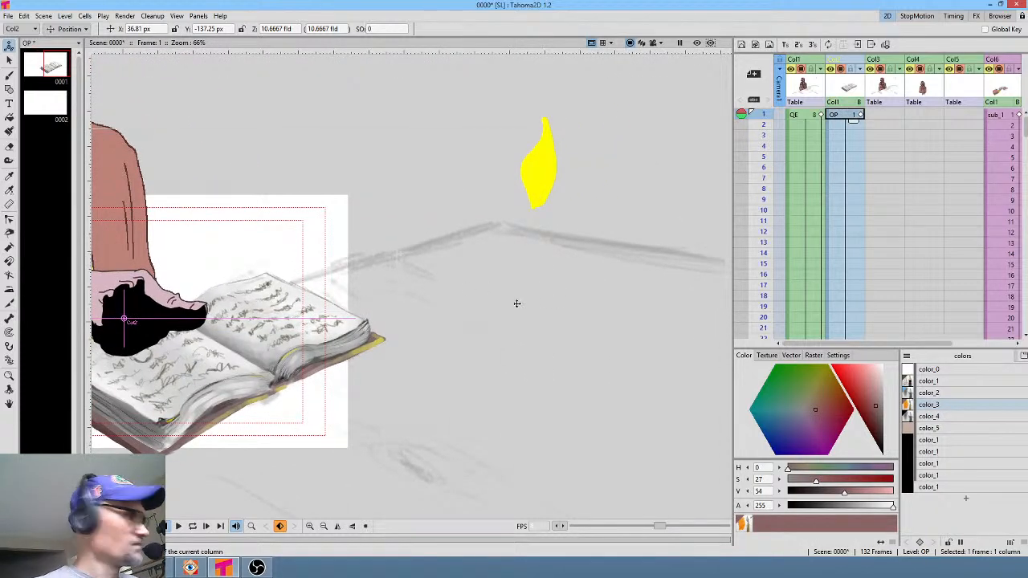
pyautogui.press('b')
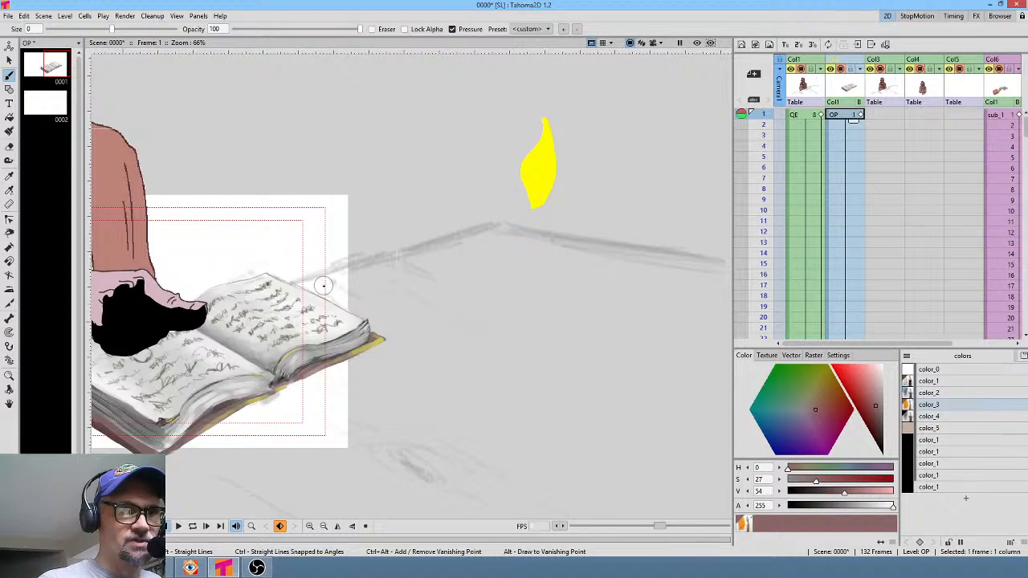
# Paint a straight brown stroke along the table's back edge beside the book, and enlarge the OP level's canvas, with a width of 3000
pyautogui.moveTo(323, 285); pyautogui.dragTo(462, 239)
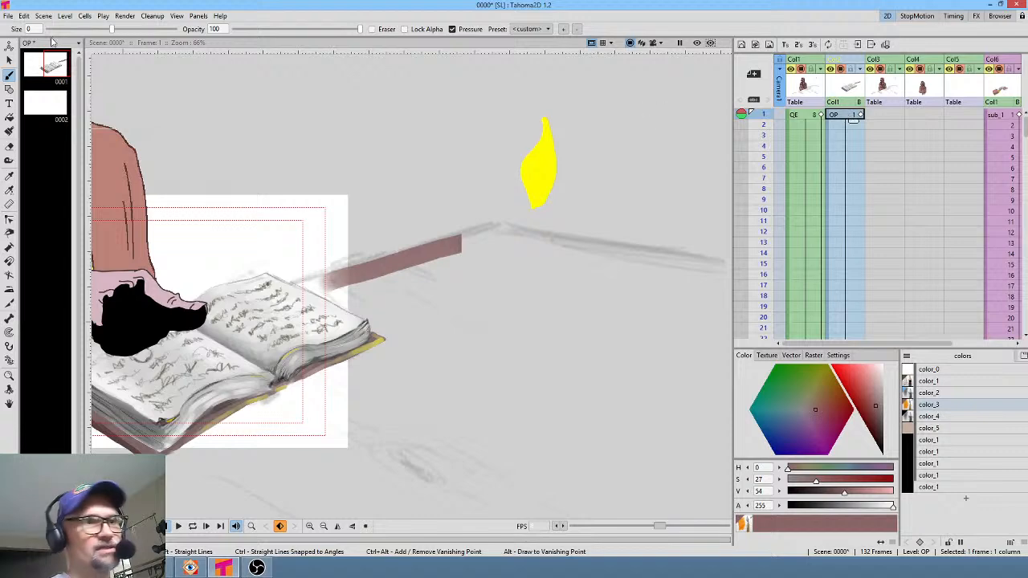
pyautogui.click(65, 16)
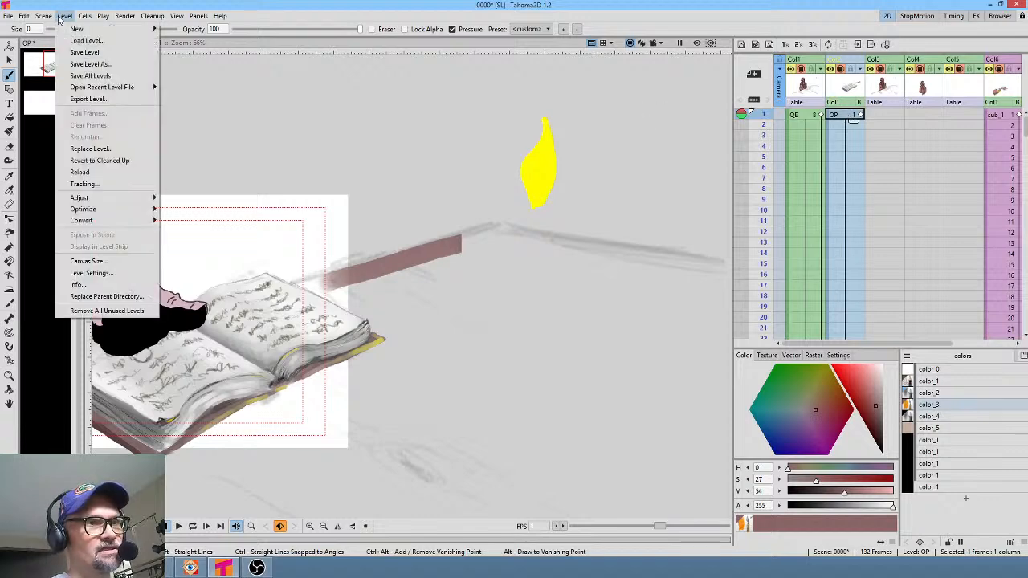
pyautogui.click(109, 262)
pyautogui.doubleClick(408, 208)
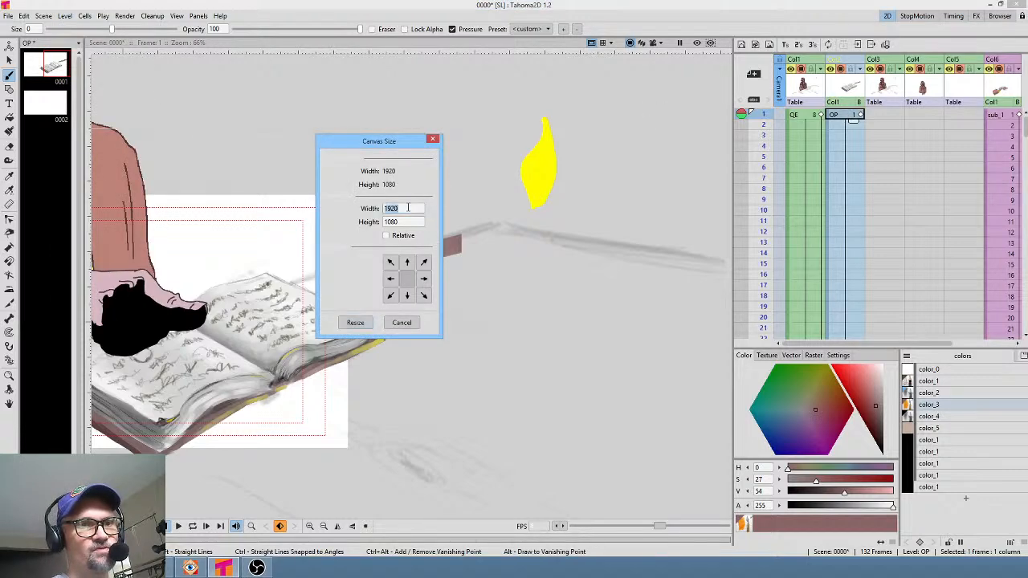
pyautogui.write('3000')
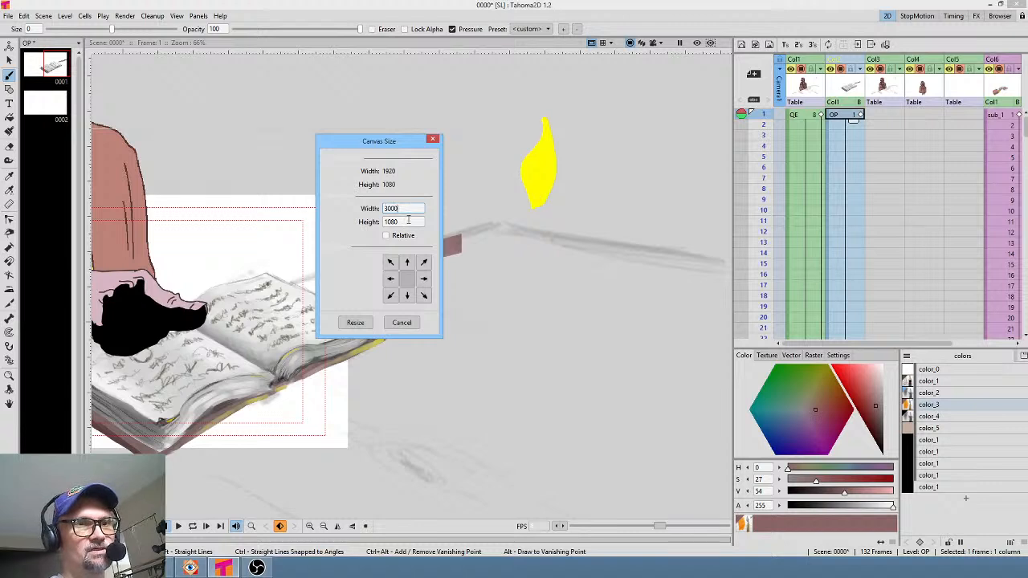
pyautogui.doubleClick(408, 221)
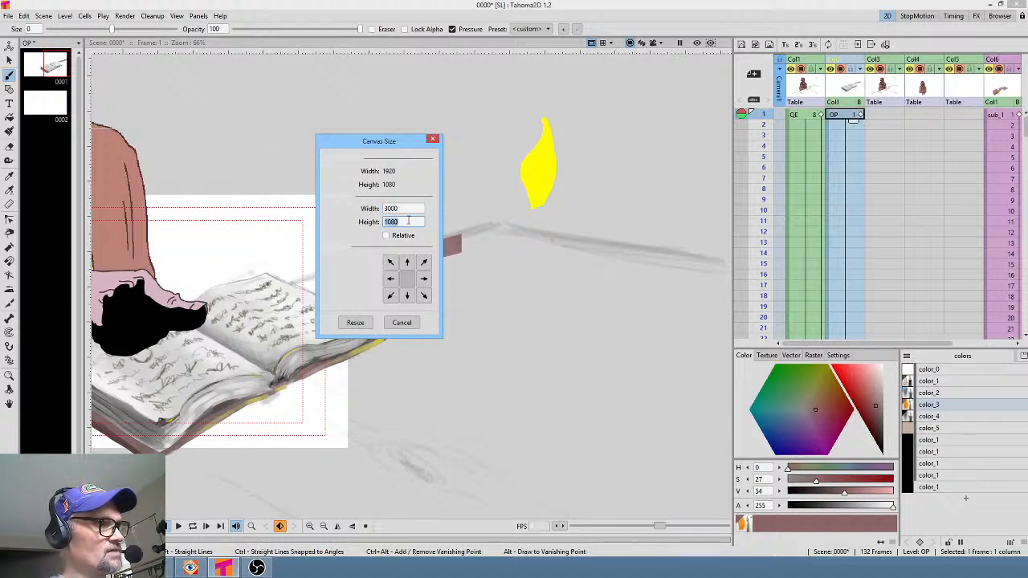
pyautogui.click(354, 322)
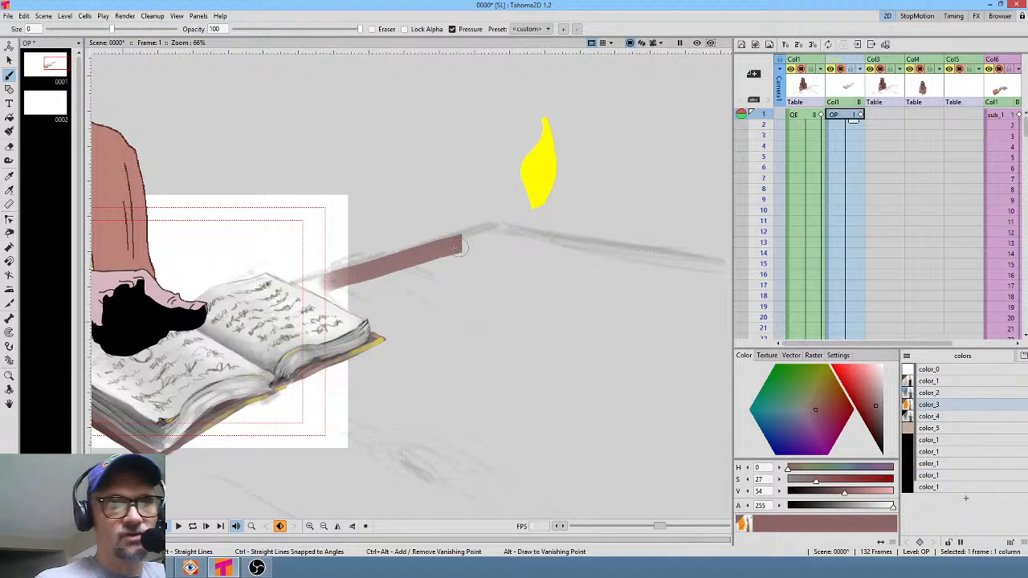
# Extend the table's brown back edge to its far corner below the flame and paint the edge running on from that corner
pyautogui.moveTo(456, 248); pyautogui.dragTo(506, 232)
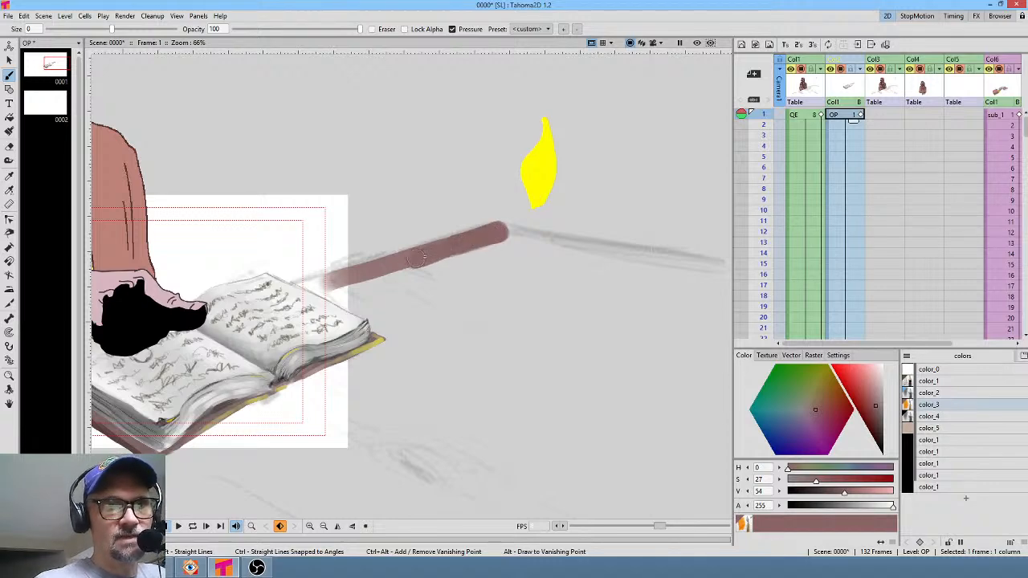
pyautogui.moveTo(544, 307); pyautogui.dragTo(394, 297)
pyautogui.moveTo(599, 294); pyautogui.dragTo(563, 348)
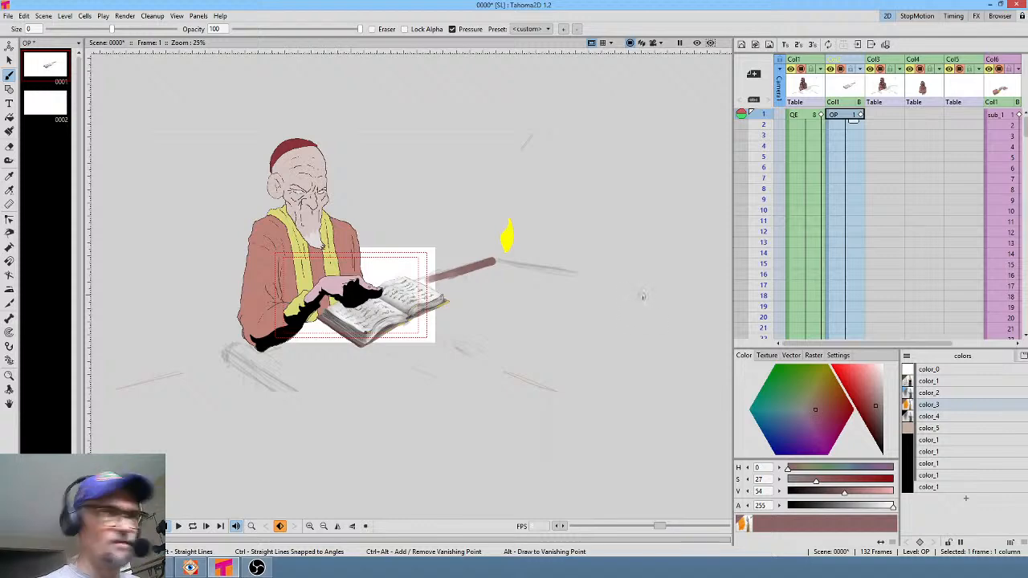
pyautogui.moveTo(648, 292)
pyautogui.mouseDown()
pyautogui.moveTo(630, 231)
pyautogui.moveTo(563, 170)
pyautogui.moveTo(521, 145)
pyautogui.moveTo(480, 170)
pyautogui.mouseUp()
pyautogui.moveTo(442, 205); pyautogui.dragTo(498, 149)
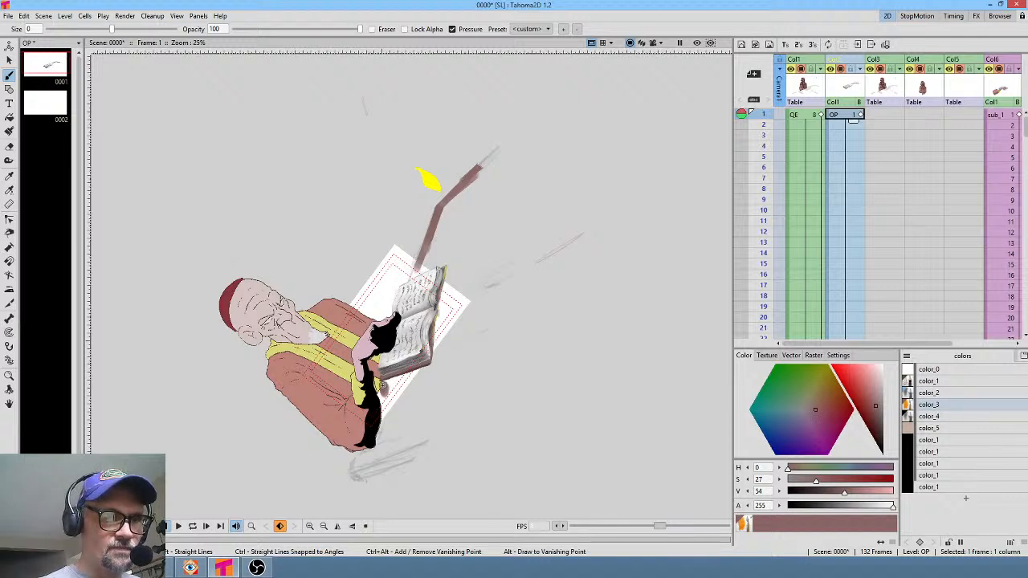
# Start the table edge by the sleeve and reorder the OP column to come after the sub_1 column, in front of the hand
pyautogui.moveTo(383, 387); pyautogui.dragTo(376, 422)
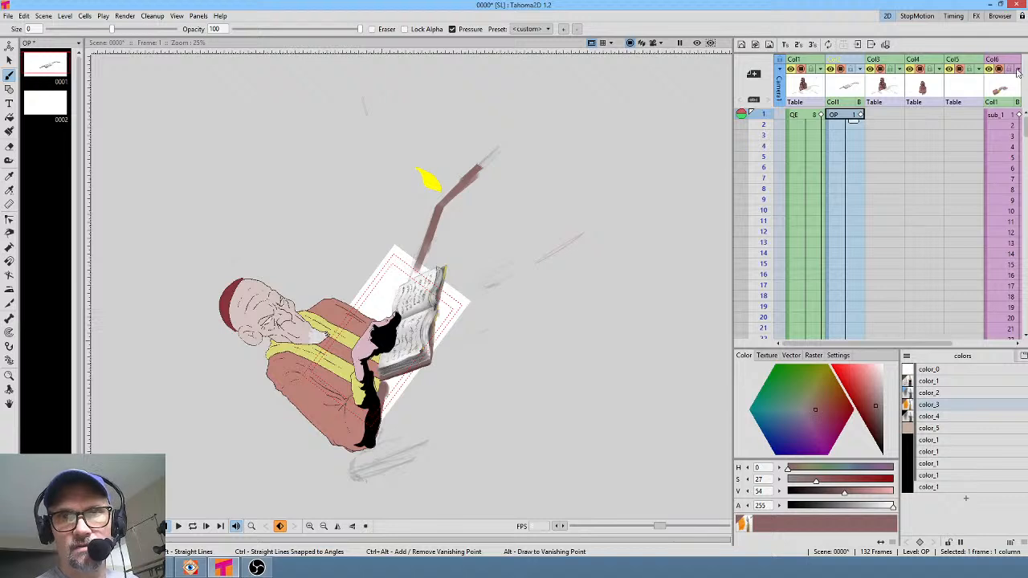
pyautogui.moveTo(851, 63); pyautogui.dragTo(993, 69)
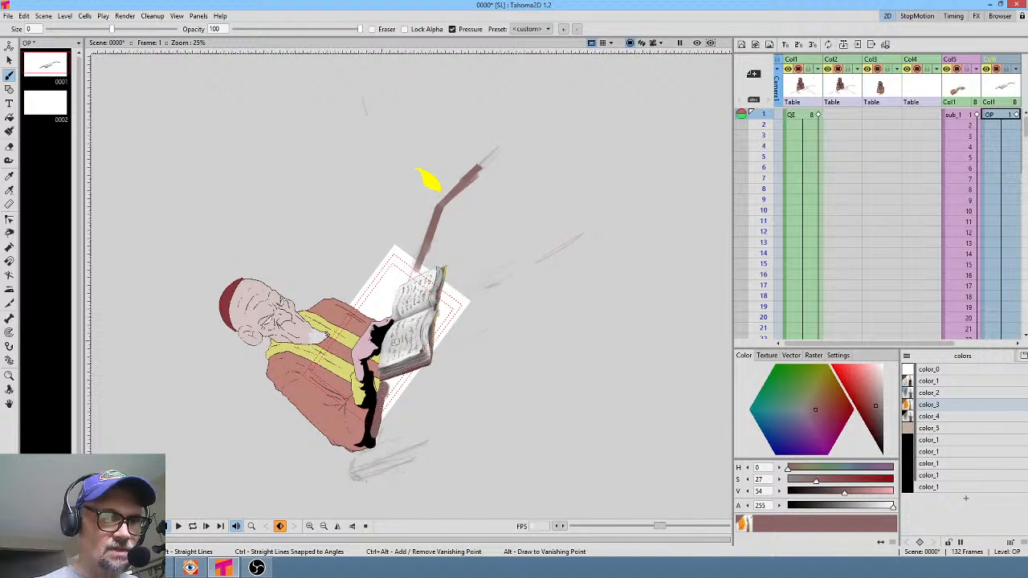
# Paint the table edge beneath the book out to the near corner by the elbow, and block in the tabletop at that corner
pyautogui.moveTo(385, 390)
pyautogui.mouseDown()
pyautogui.moveTo(359, 465)
pyautogui.moveTo(378, 386)
pyautogui.moveTo(431, 370)
pyautogui.moveTo(386, 399)
pyautogui.mouseUp()
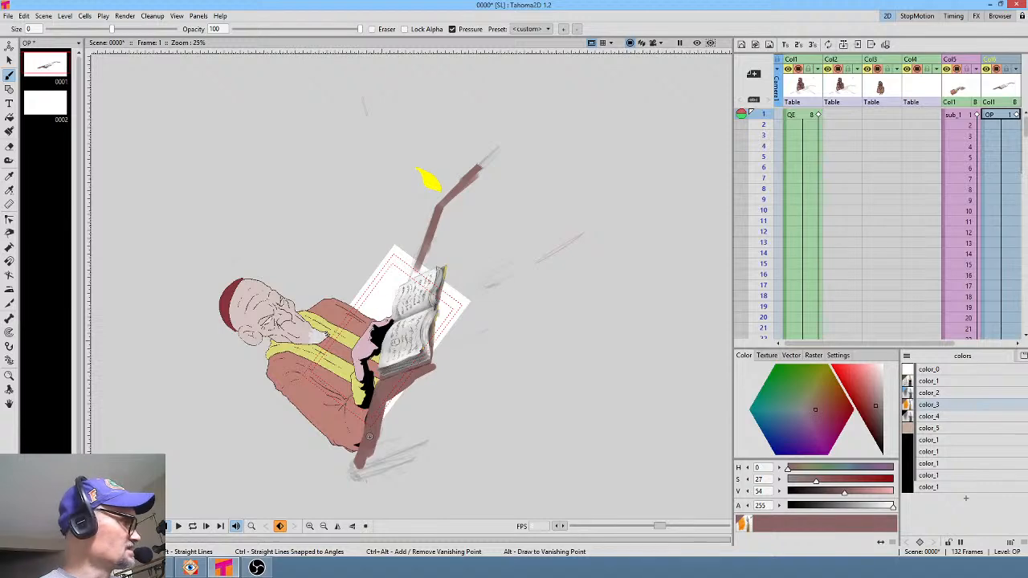
pyautogui.hotkey('alt', '0')
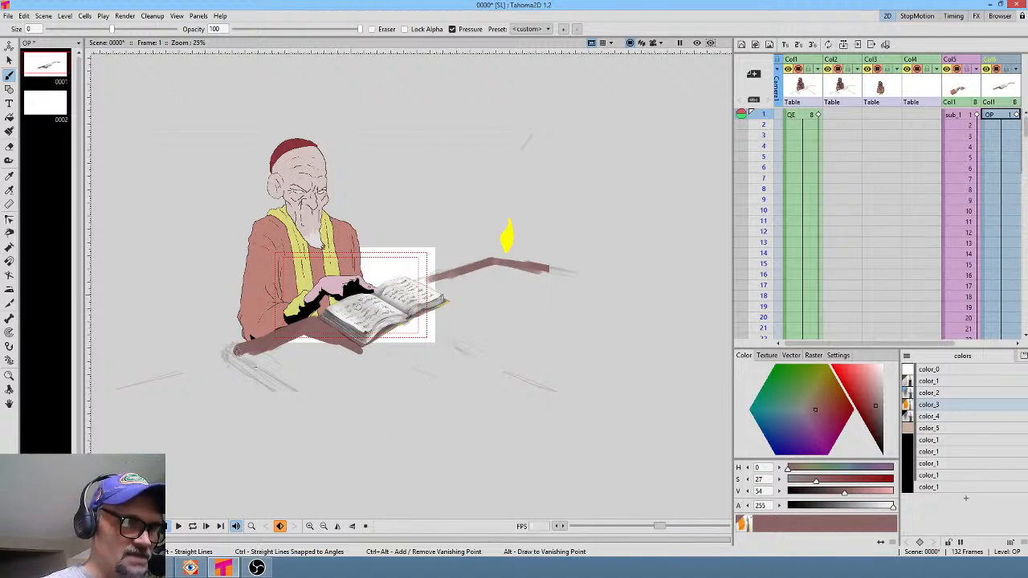
pyautogui.moveTo(237, 352)
pyautogui.mouseDown()
pyautogui.moveTo(274, 374)
pyautogui.moveTo(245, 351)
pyautogui.moveTo(285, 367)
pyautogui.moveTo(267, 347)
pyautogui.moveTo(296, 369)
pyautogui.moveTo(263, 346)
pyautogui.moveTo(269, 367)
pyautogui.moveTo(302, 360)
pyautogui.mouseUp()
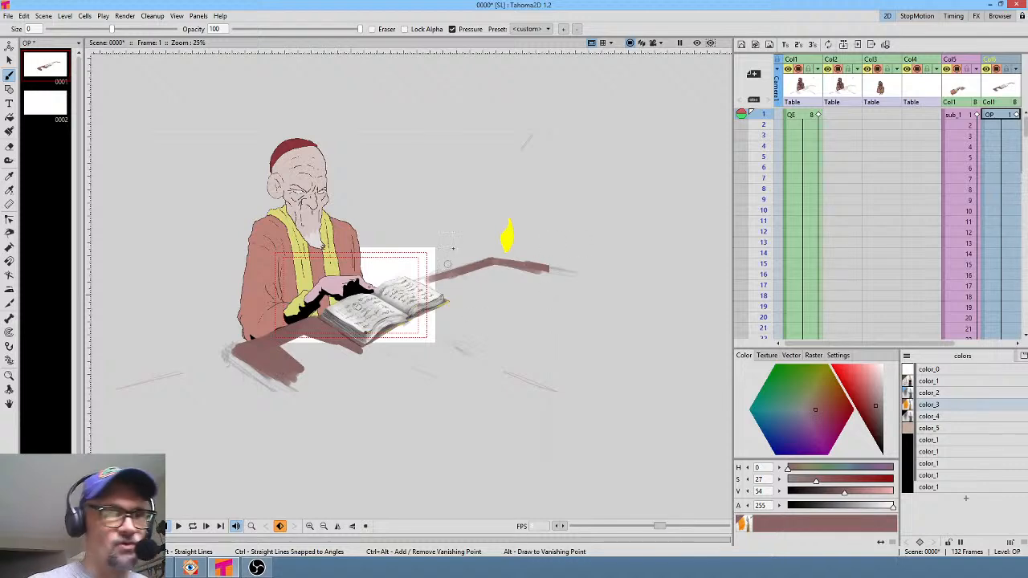
# Reduce the brush size to -2.06 and paint brown along the outer edge and corner of the book's far page
pyautogui.scroll(5, 441, 298)
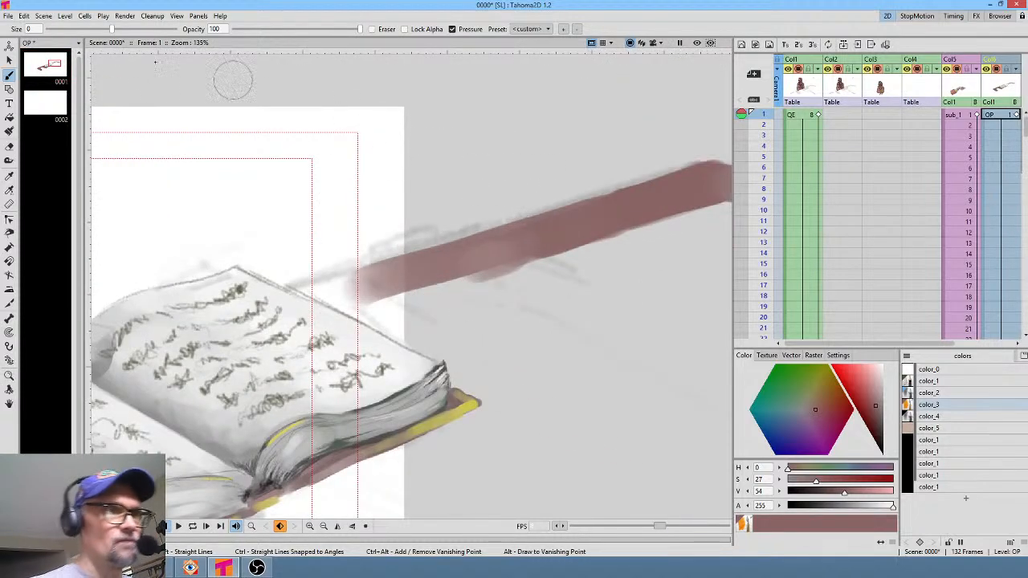
pyautogui.moveTo(112, 29); pyautogui.dragTo(69, 28)
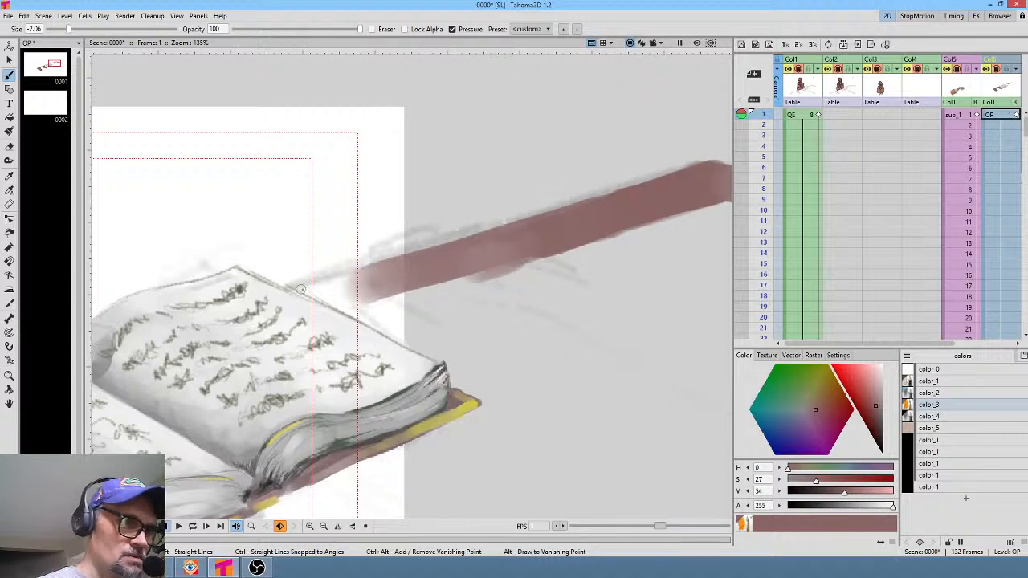
pyautogui.moveTo(301, 289)
pyautogui.mouseDown()
pyautogui.moveTo(464, 368)
pyautogui.moveTo(453, 376)
pyautogui.moveTo(477, 398)
pyautogui.moveTo(463, 372)
pyautogui.moveTo(489, 406)
pyautogui.moveTo(458, 357)
pyautogui.moveTo(567, 315)
pyautogui.moveTo(616, 265)
pyautogui.mouseUp()
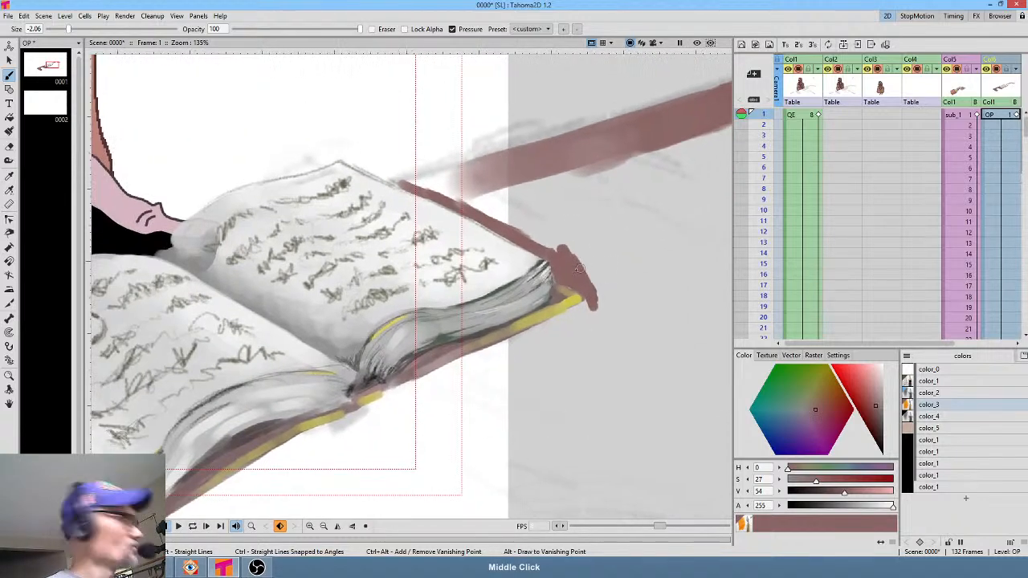
# Select the book with a freehand selection and move it up off the table, by about -554 px in X and 1333 px in Y
pyautogui.scroll(-4, 599, 319)
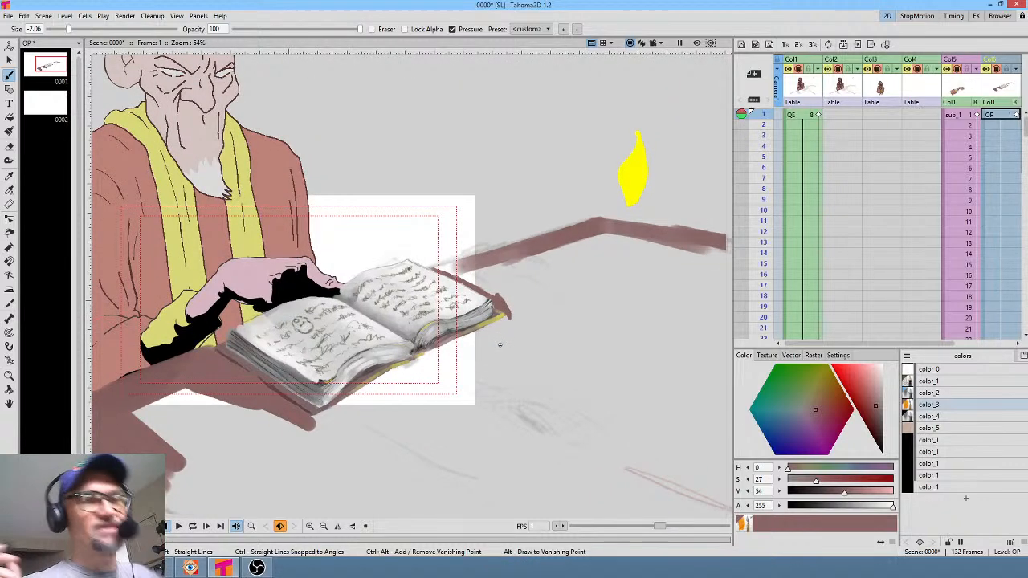
pyautogui.press('s')
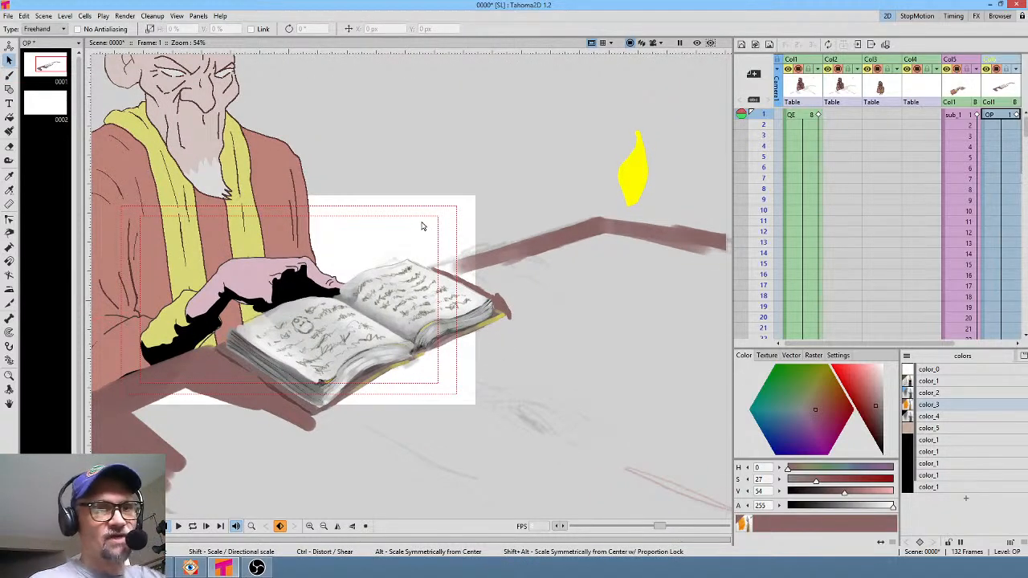
pyautogui.moveTo(436, 233)
pyautogui.mouseDown()
pyautogui.moveTo(356, 241)
pyautogui.moveTo(247, 293)
pyautogui.moveTo(207, 335)
pyautogui.moveTo(211, 362)
pyautogui.moveTo(286, 413)
pyautogui.moveTo(354, 414)
pyautogui.moveTo(493, 369)
pyautogui.moveTo(525, 298)
pyautogui.moveTo(431, 232)
pyautogui.mouseUp()
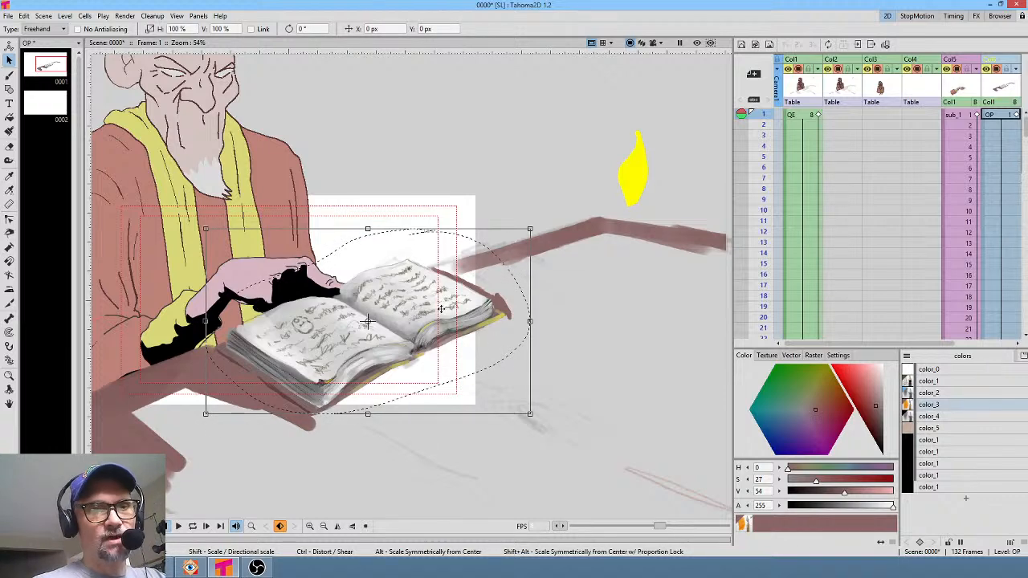
pyautogui.moveTo(441, 310); pyautogui.dragTo(368, 144)
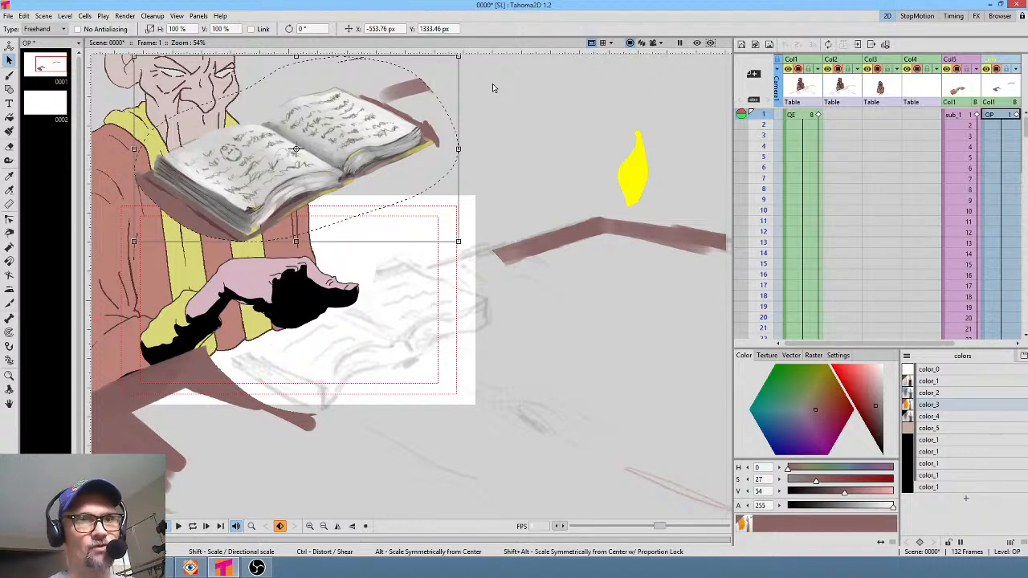
# Set the brush size to 0 and paint the back edge continuously across the gap left by the book, touching up the far edge
pyautogui.press('b')
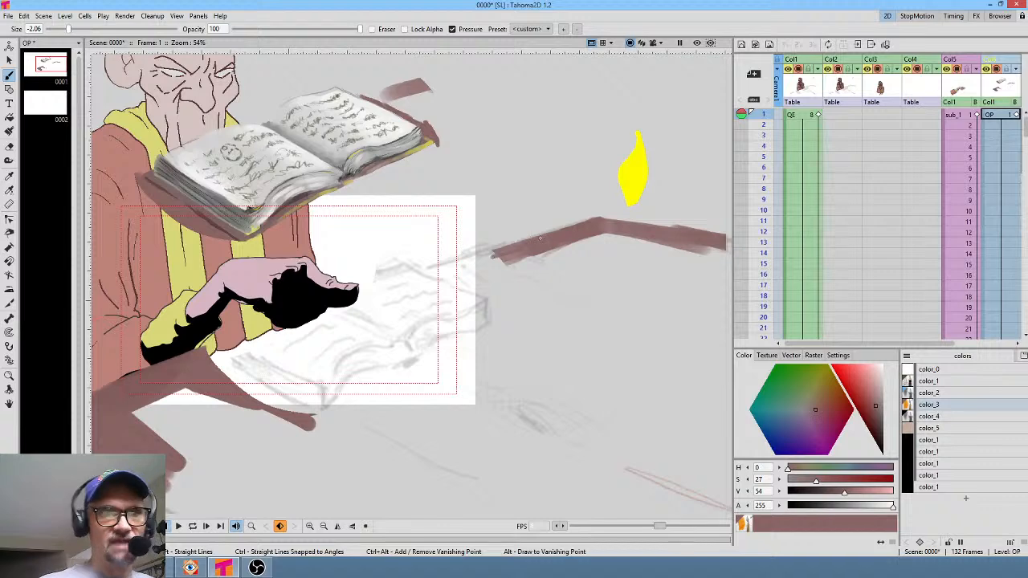
pyautogui.click(44, 28)
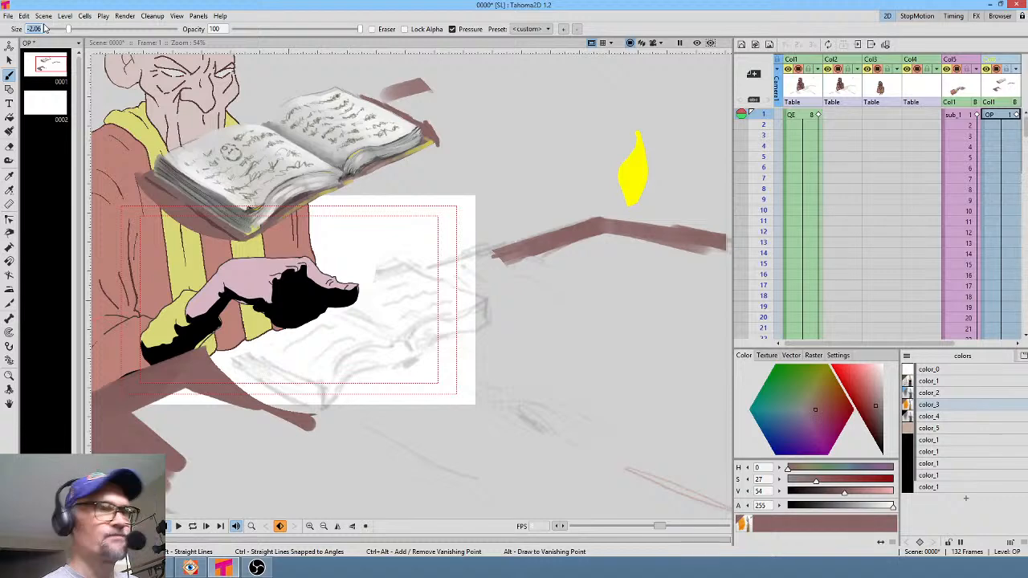
pyautogui.write('0')
pyautogui.press('Return')
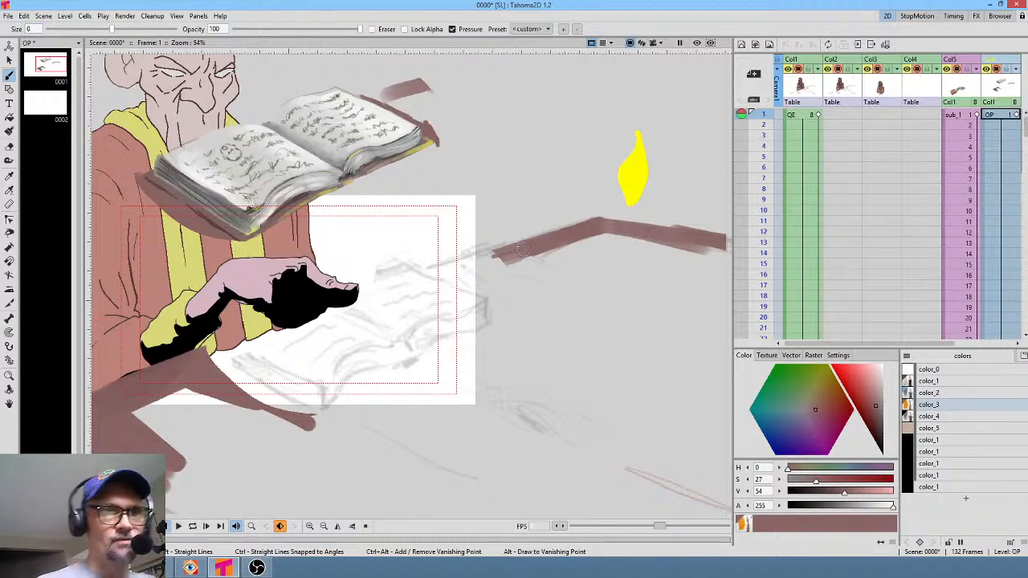
pyautogui.moveTo(446, 281)
pyautogui.mouseDown()
pyautogui.moveTo(527, 260)
pyautogui.moveTo(390, 302)
pyautogui.moveTo(519, 245)
pyautogui.moveTo(191, 372)
pyautogui.moveTo(511, 257)
pyautogui.mouseUp()
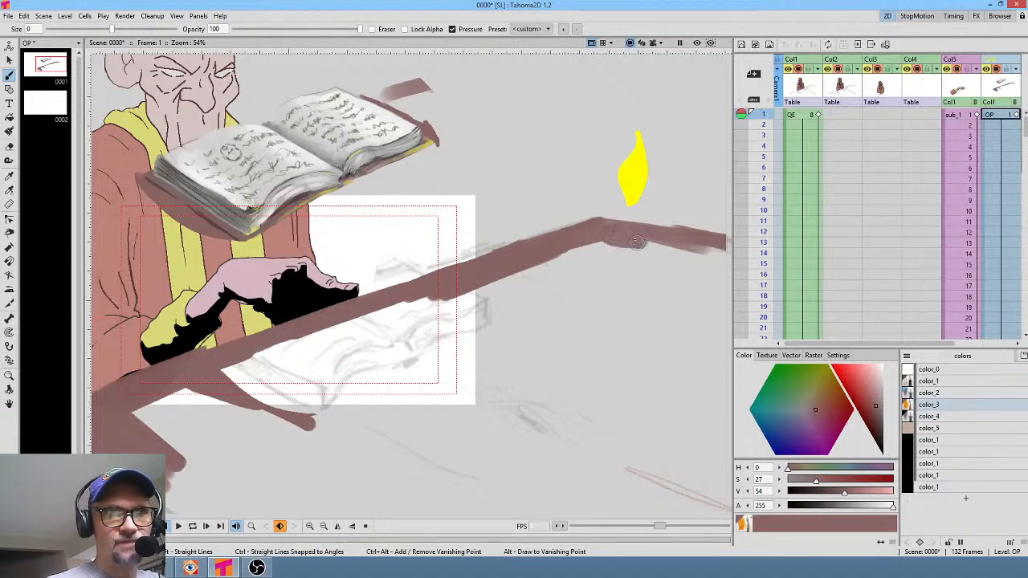
pyautogui.moveTo(693, 311); pyautogui.dragTo(595, 268)
pyautogui.moveTo(623, 203); pyautogui.dragTo(607, 202)
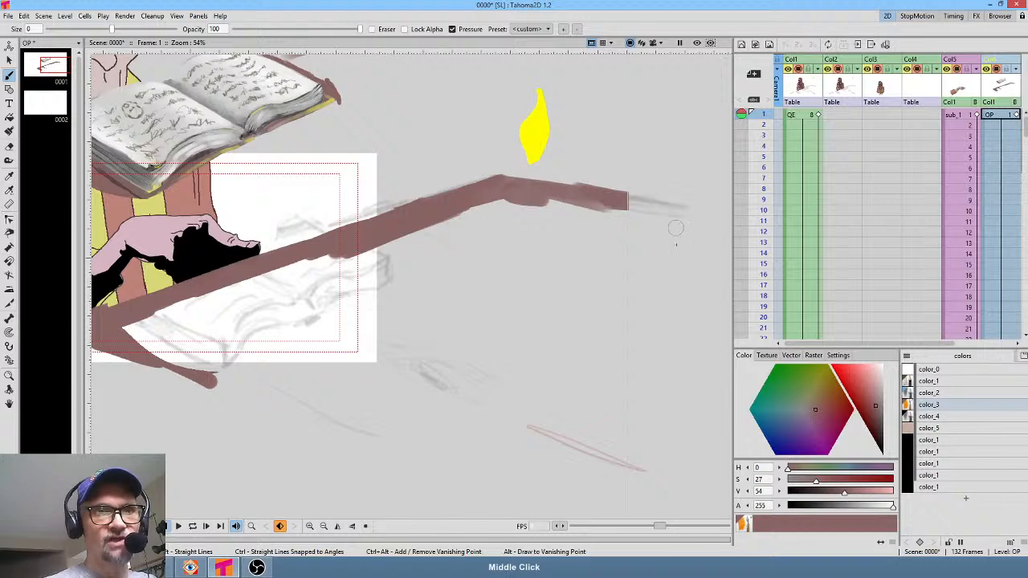
# Paint the table's front edge from the near corner by the elbow diagonally down to the canvas's lower boundary, thickening it with several strokes
pyautogui.moveTo(648, 320); pyautogui.dragTo(767, 224)
pyautogui.moveTo(446, 306); pyautogui.dragTo(606, 319)
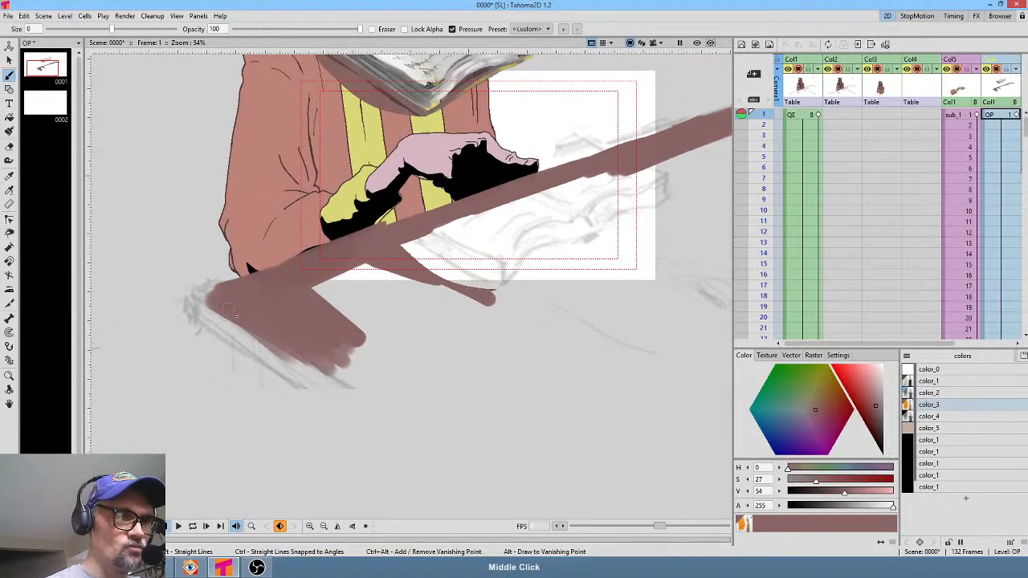
pyautogui.moveTo(228, 310)
pyautogui.mouseDown()
pyautogui.moveTo(355, 347)
pyautogui.moveTo(493, 483)
pyautogui.moveTo(468, 469)
pyautogui.moveTo(543, 513)
pyautogui.mouseUp()
pyautogui.moveTo(535, 408); pyautogui.dragTo(418, 322)
pyautogui.moveTo(489, 273); pyautogui.dragTo(477, 325)
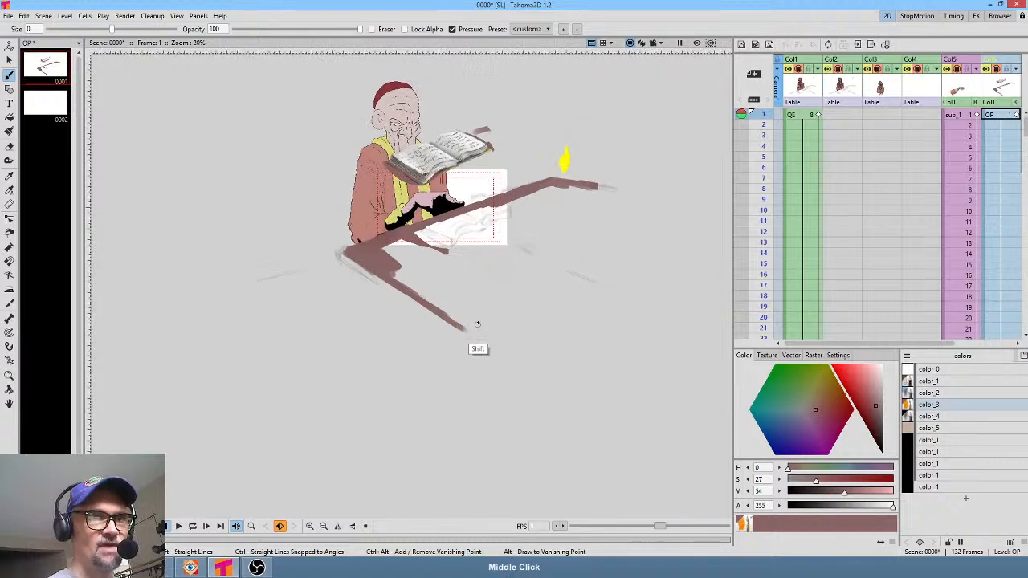
pyautogui.moveTo(698, 313); pyautogui.dragTo(584, 359)
pyautogui.moveTo(262, 312)
pyautogui.mouseDown()
pyautogui.moveTo(373, 389)
pyautogui.moveTo(299, 328)
pyautogui.moveTo(371, 384)
pyautogui.mouseUp()
pyautogui.moveTo(281, 320); pyautogui.dragTo(346, 366)
pyautogui.moveTo(302, 337); pyautogui.dragTo(365, 380)
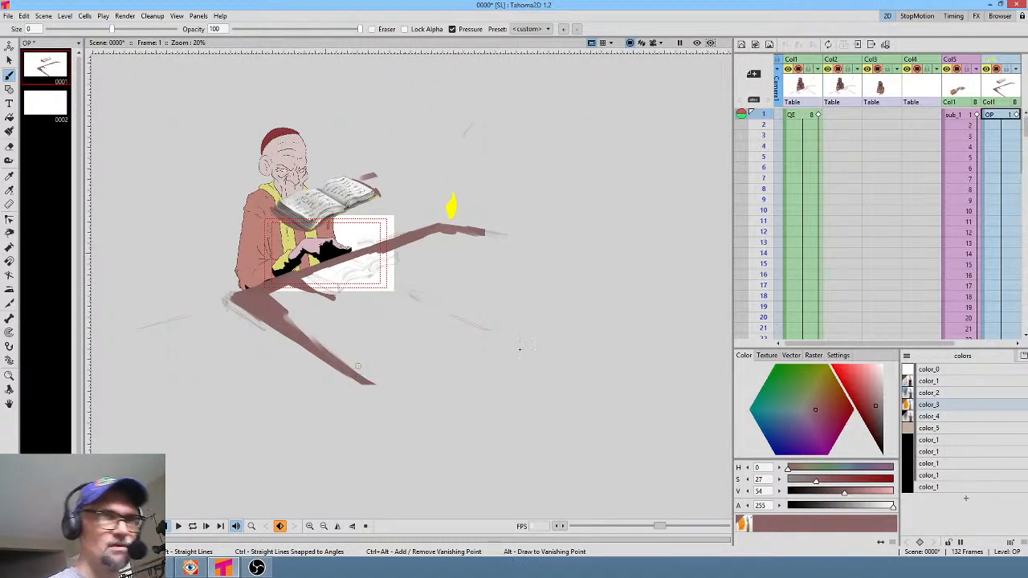
# Fill the outlined tabletop area with the brown color_3 style
pyautogui.press('f')
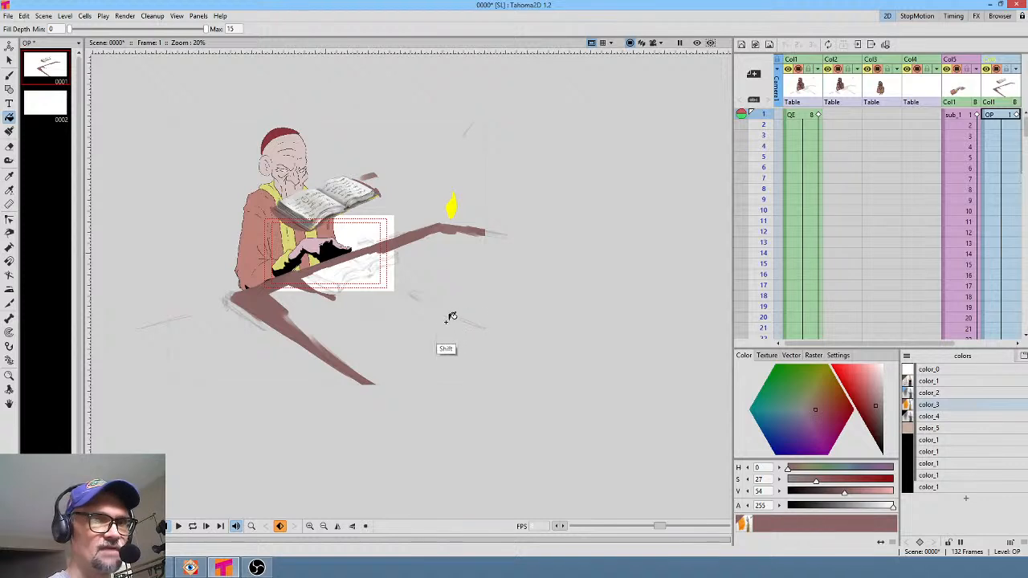
pyautogui.click(448, 319)
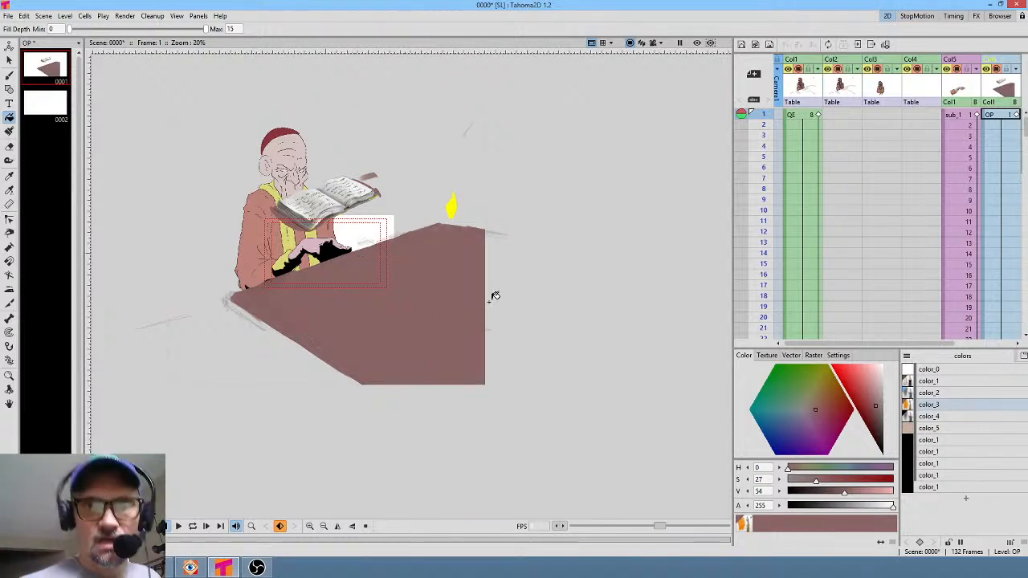
# Darken the brown colour to S 30 and V 28, and paint a straight shadow strip along the table's front edge
pyautogui.press('b')
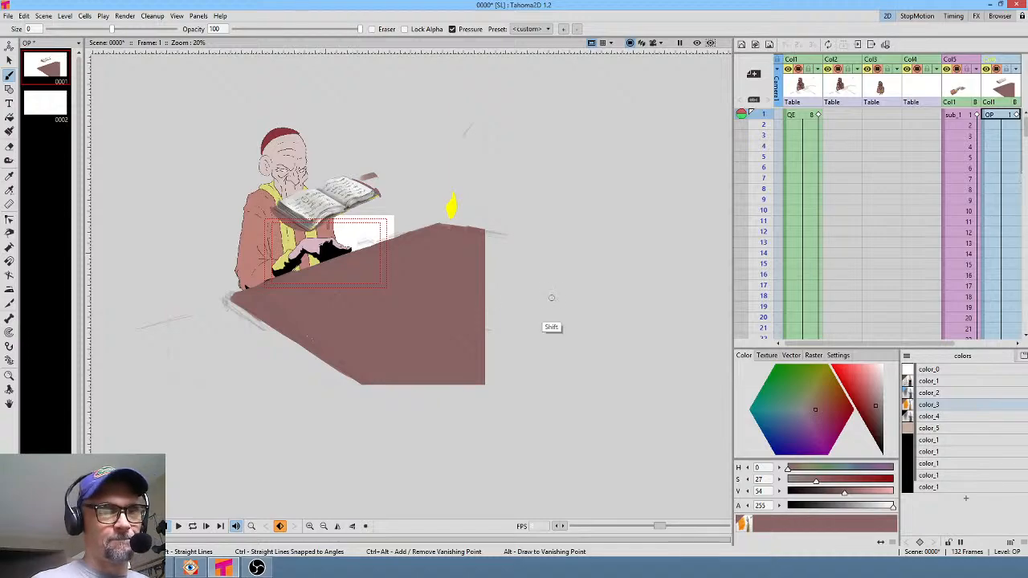
pyautogui.moveTo(573, 299)
pyautogui.mouseDown()
pyautogui.moveTo(571, 200)
pyautogui.moveTo(503, 112)
pyautogui.moveTo(508, 133)
pyautogui.mouseUp()
pyautogui.moveTo(411, 388); pyautogui.dragTo(439, 299)
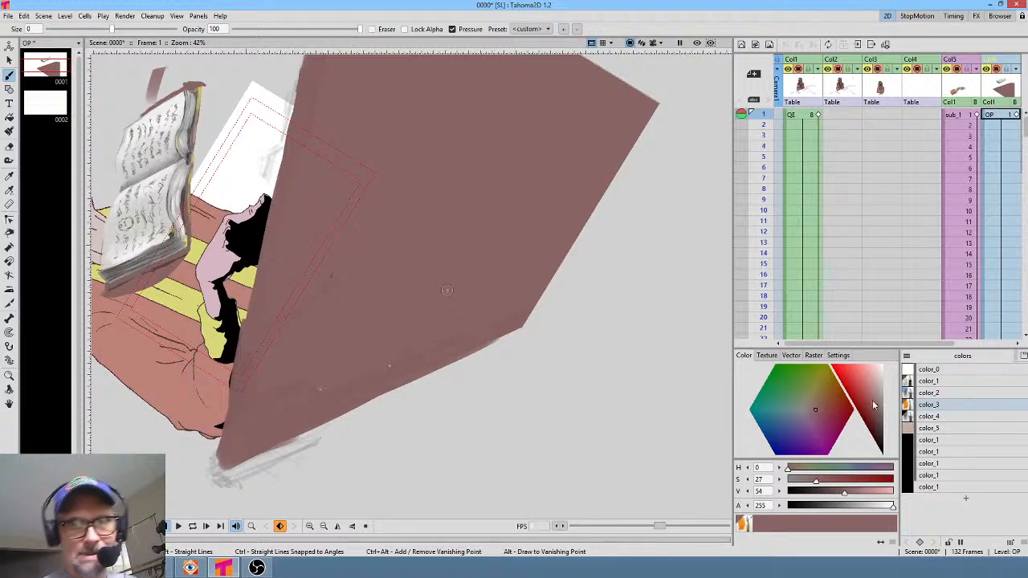
pyautogui.moveTo(881, 435); pyautogui.dragTo(879, 423)
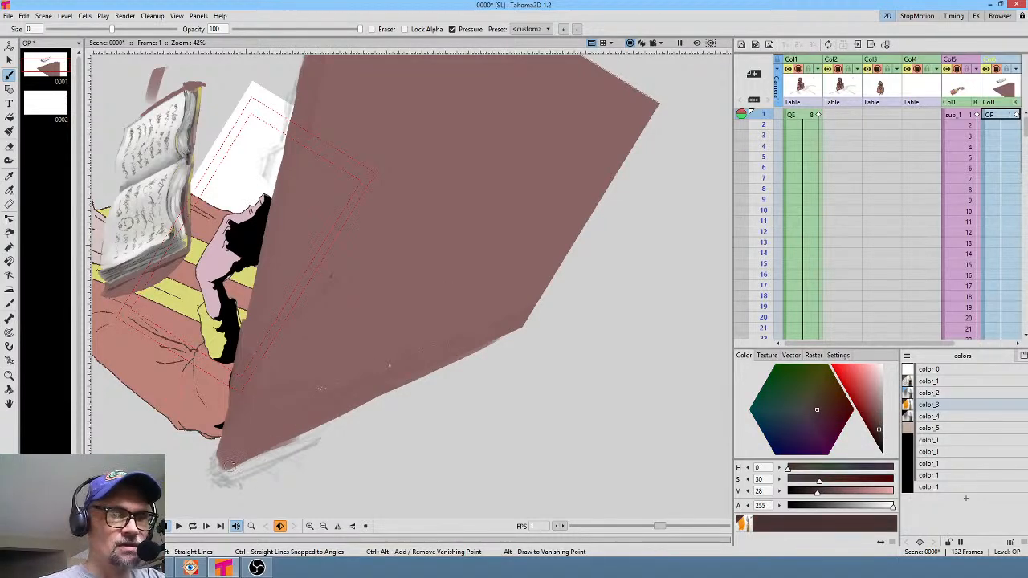
pyautogui.moveTo(294, 427)
pyautogui.mouseDown()
pyautogui.moveTo(273, 440)
pyautogui.moveTo(565, 303)
pyautogui.mouseUp()
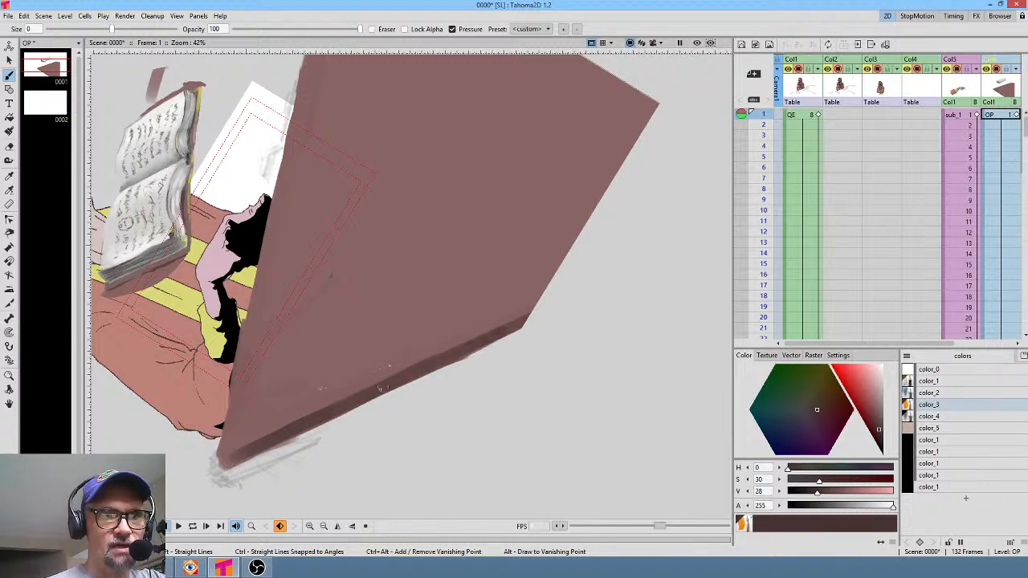
# Extend and even out the dark shadow strip along the table's front edge up to the canvas's lower boundary
pyautogui.moveTo(412, 367)
pyautogui.mouseDown()
pyautogui.moveTo(510, 321)
pyautogui.moveTo(280, 431)
pyautogui.mouseUp()
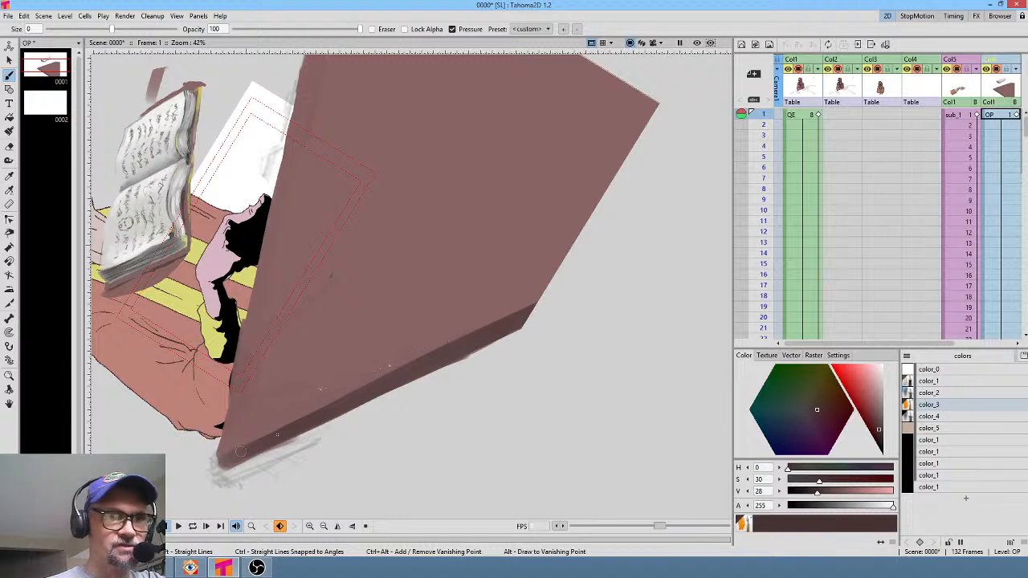
pyautogui.moveTo(636, 211); pyautogui.dragTo(580, 290)
pyautogui.moveTo(518, 349); pyautogui.dragTo(543, 307)
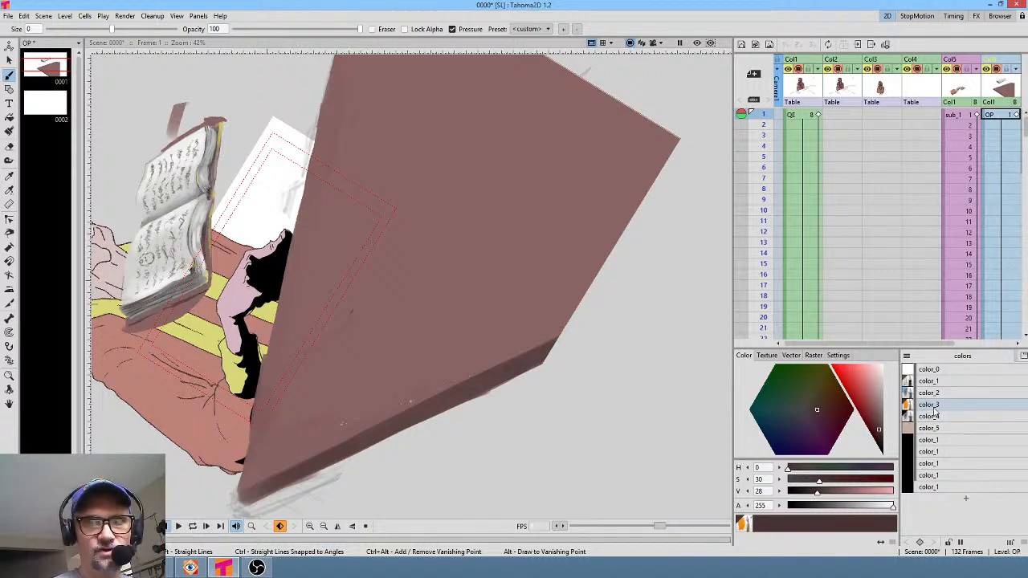
# Pick the tabletop brown, shift it to H 18 and V 62, and paint soft light streaks near the table's front edge
pyautogui.press('r')
pyautogui.click(498, 227)
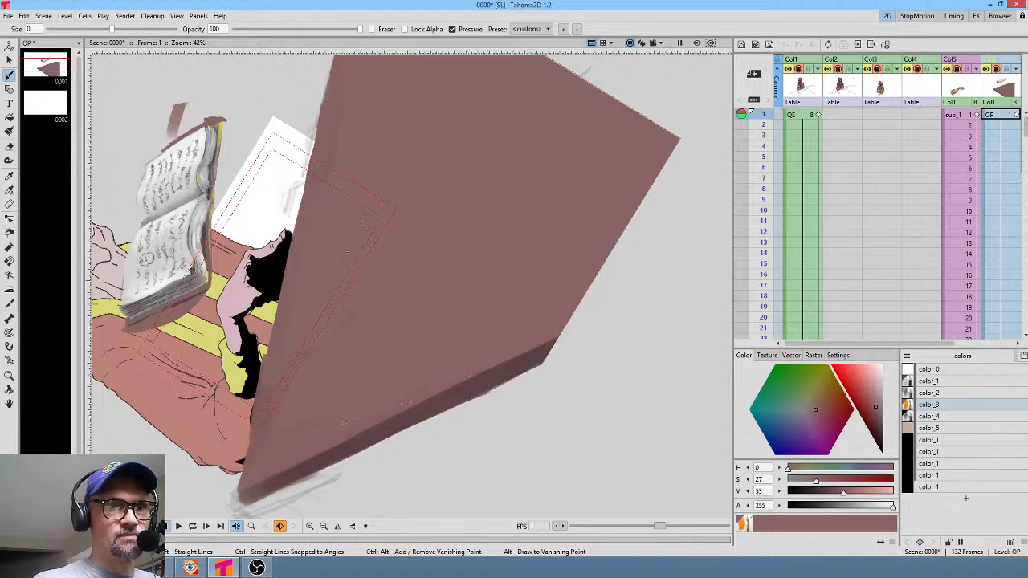
pyautogui.moveTo(524, 177); pyautogui.dragTo(470, 259)
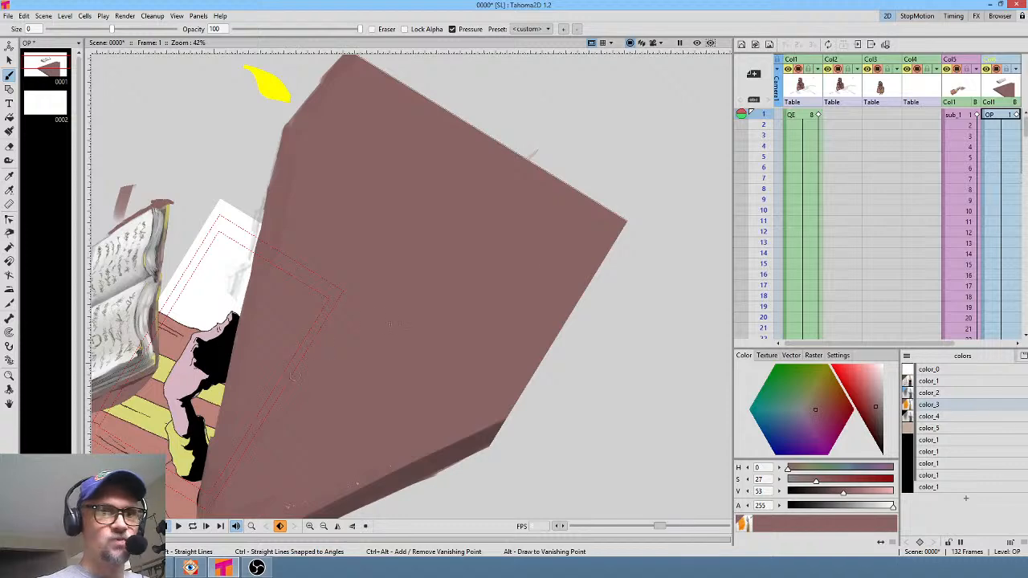
pyautogui.moveTo(391, 324); pyautogui.dragTo(504, 220)
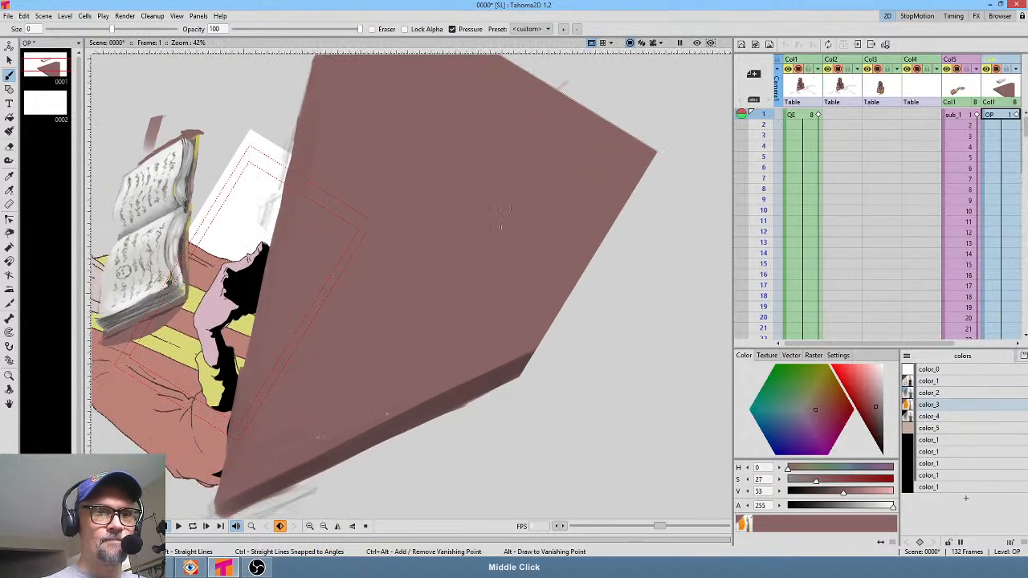
pyautogui.click(874, 398)
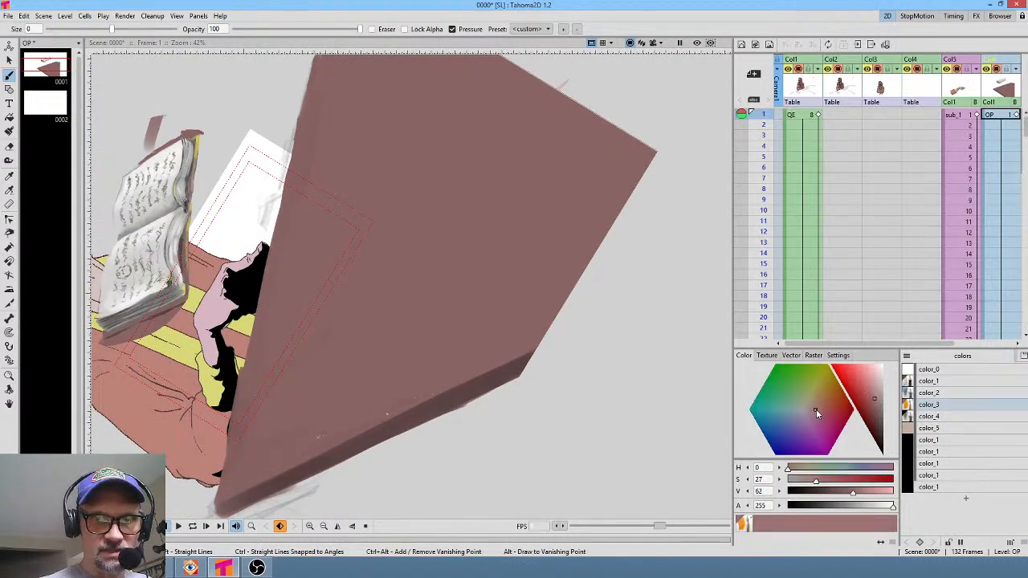
pyautogui.click(793, 470)
pyautogui.click(793, 471)
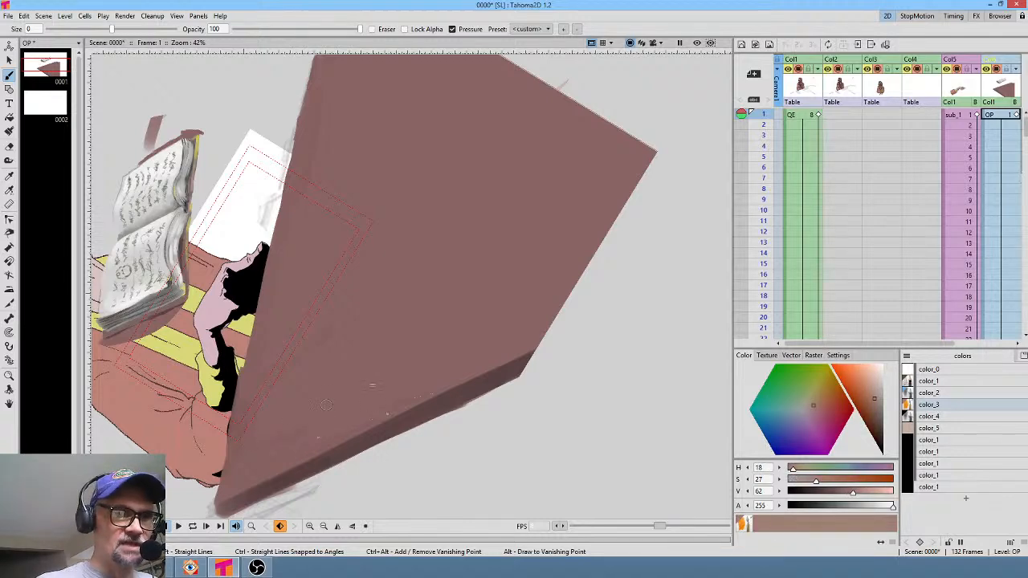
pyautogui.moveTo(326, 405); pyautogui.dragTo(403, 376)
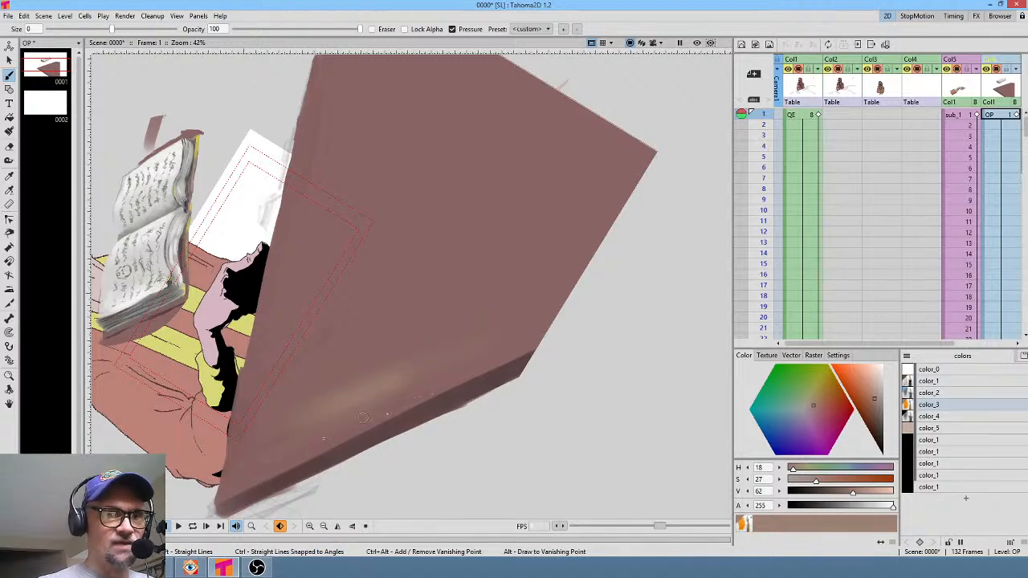
# Set the brush size to 1.39 and paint broad light wood streaks diagonally across the middle and back of the tabletop
pyautogui.moveTo(112, 29); pyautogui.dragTo(141, 29)
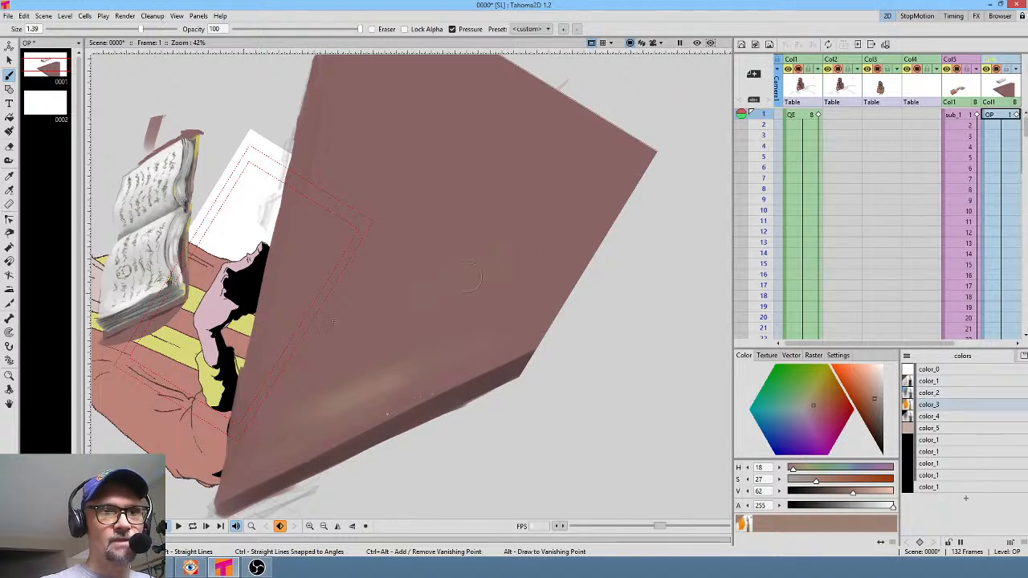
pyautogui.moveTo(274, 346); pyautogui.dragTo(653, 158)
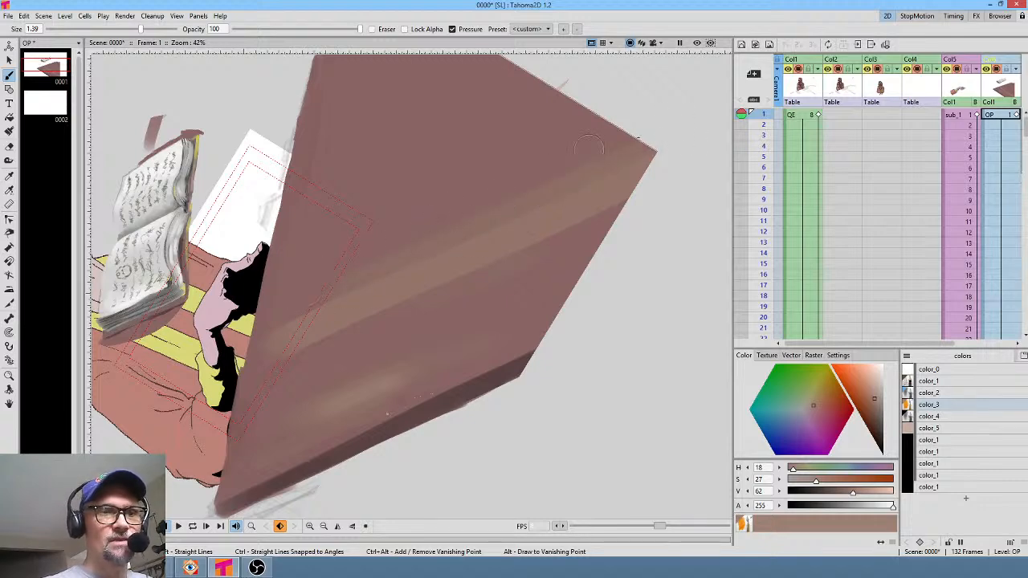
pyautogui.moveTo(350, 328); pyautogui.dragTo(628, 192)
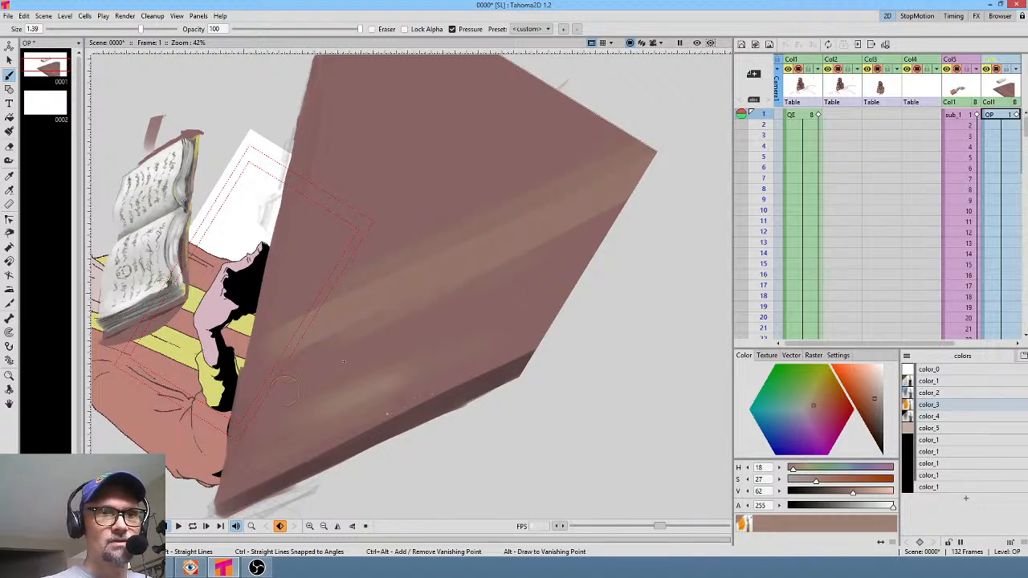
pyautogui.middleClick(404, 319)
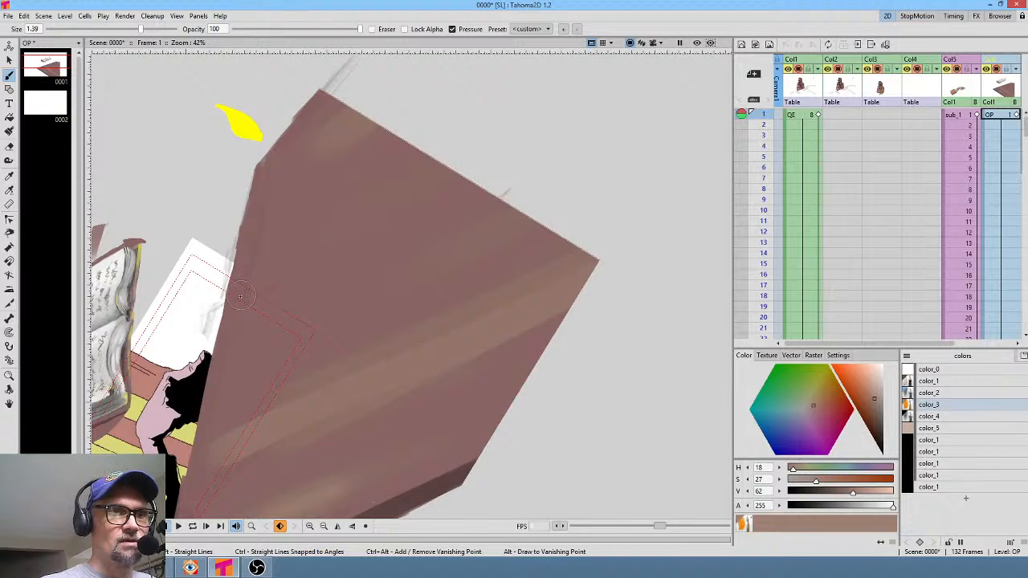
pyautogui.moveTo(228, 299); pyautogui.dragTo(485, 185)
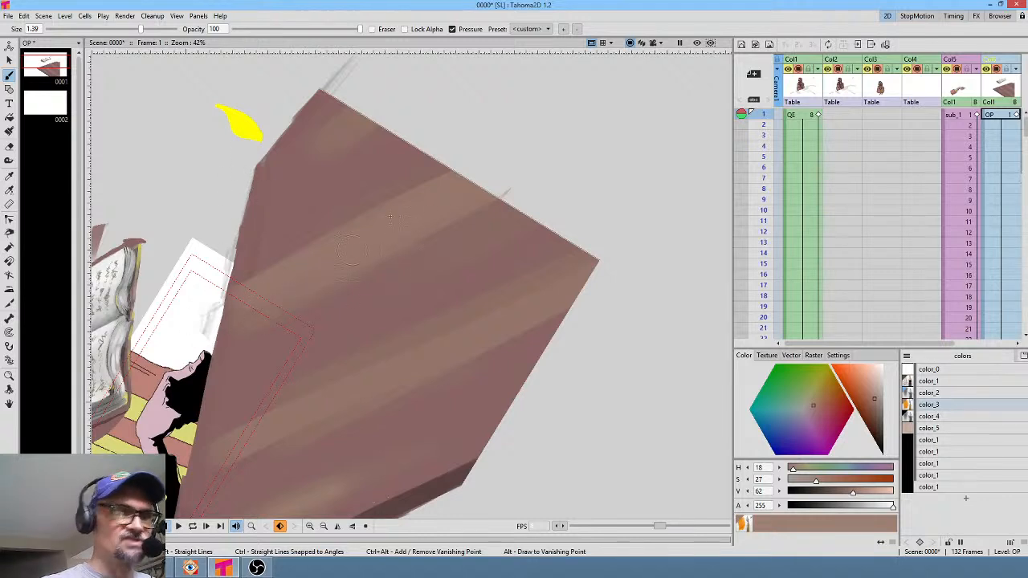
pyautogui.moveTo(249, 273); pyautogui.dragTo(442, 173)
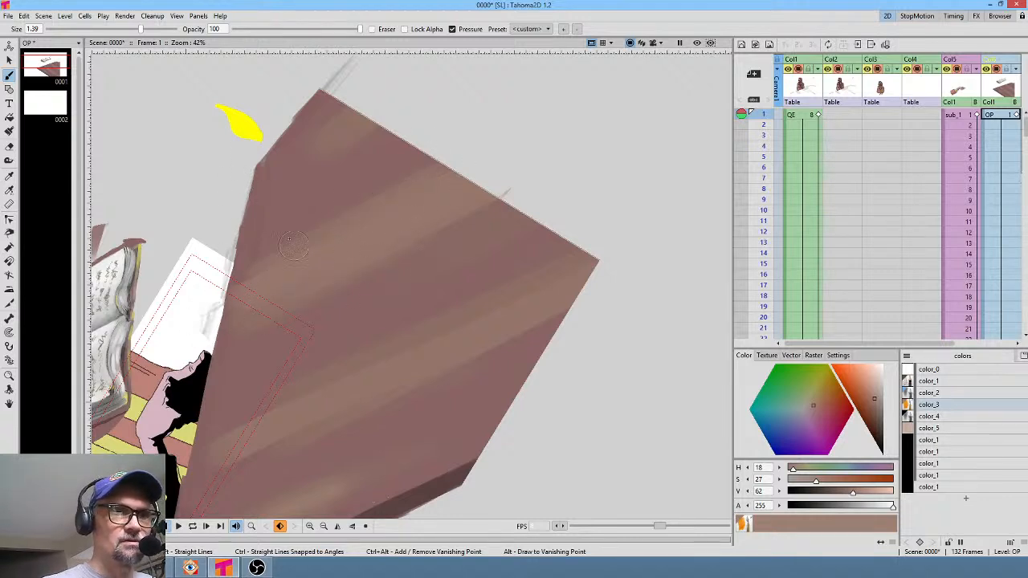
pyautogui.moveTo(265, 166); pyautogui.dragTo(261, 133)
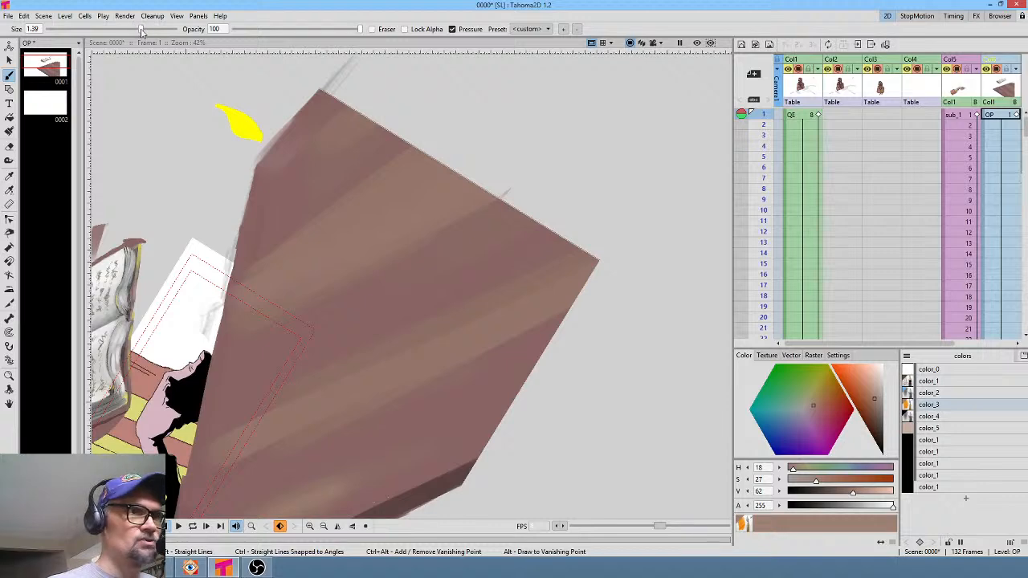
# Reduce the brush size to -0.22 and paint thinner light grain streaks between the broad ones, starting from the table's back edge
pyautogui.moveTo(141, 29); pyautogui.dragTo(107, 29)
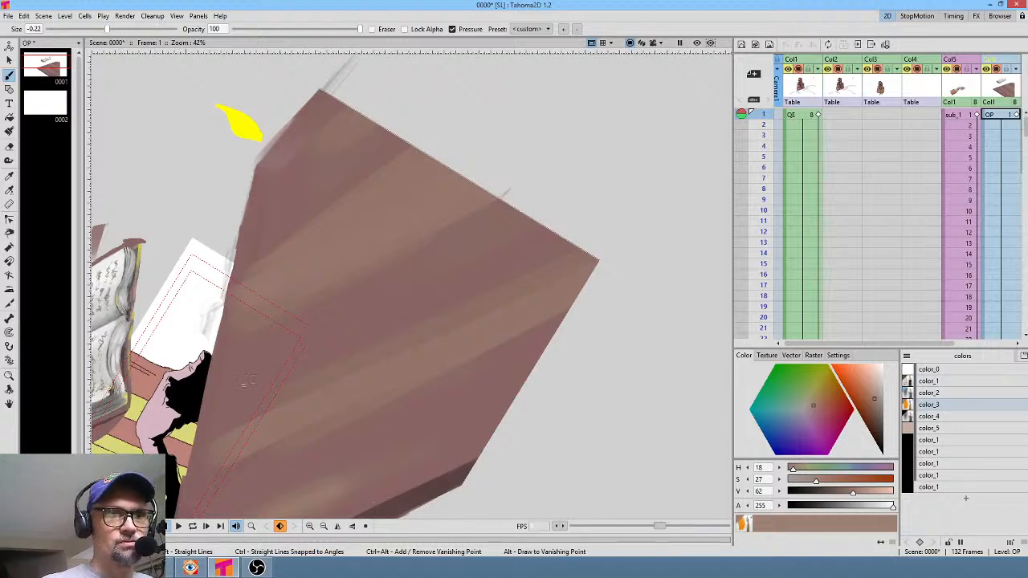
pyautogui.moveTo(325, 336); pyautogui.dragTo(380, 291)
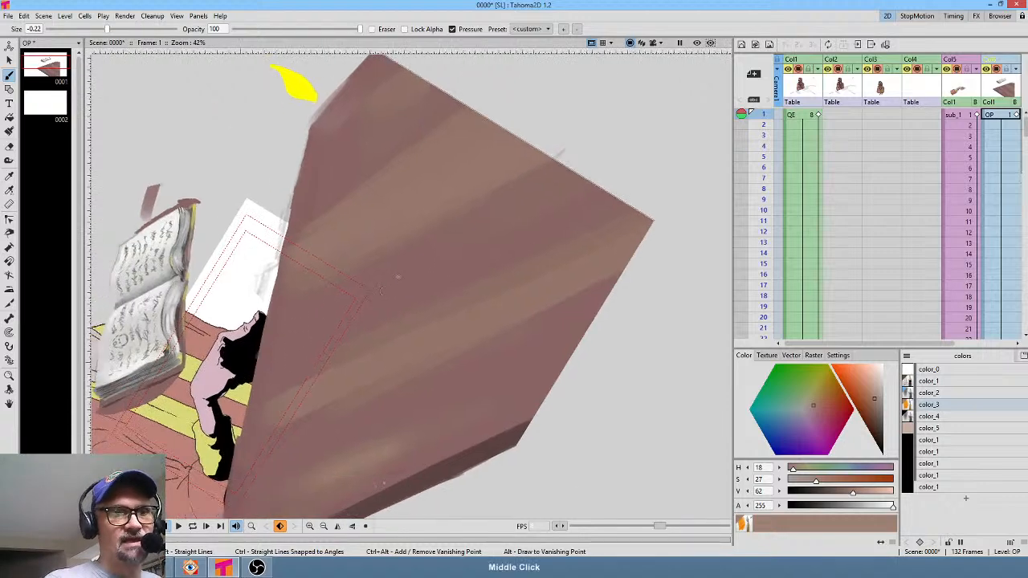
pyautogui.moveTo(267, 297); pyautogui.dragTo(282, 258)
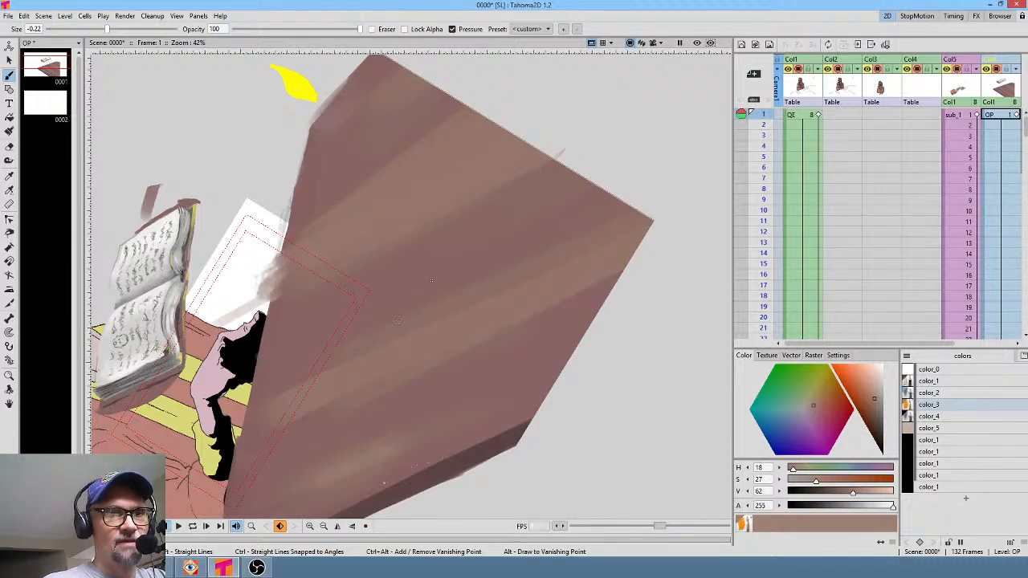
pyautogui.moveTo(259, 355)
pyautogui.mouseDown()
pyautogui.moveTo(241, 368)
pyautogui.moveTo(260, 355)
pyautogui.mouseUp()
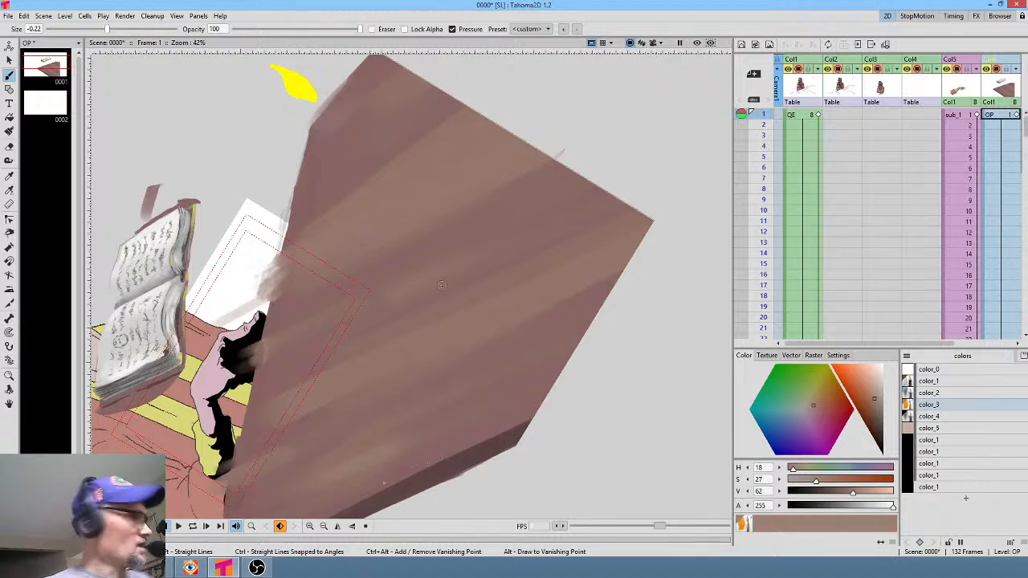
# Erase the streak paint that spills over the man's hand and sleeve and the white paper beyond the table's back edge
pyautogui.press('a')
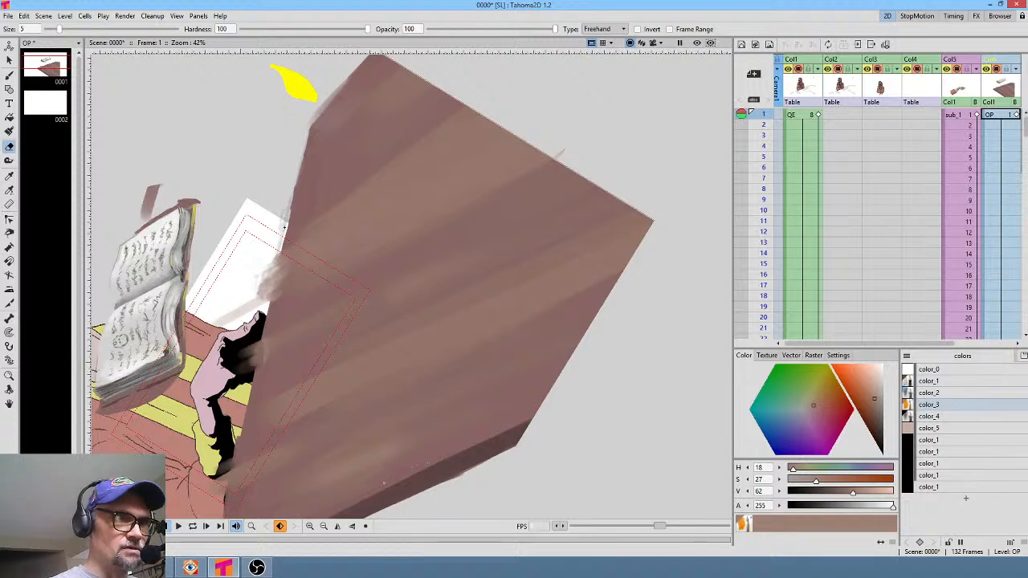
pyautogui.moveTo(270, 206)
pyautogui.mouseDown()
pyautogui.moveTo(210, 307)
pyautogui.moveTo(192, 419)
pyautogui.mouseUp()
pyautogui.moveTo(222, 517); pyautogui.dragTo(273, 298)
pyautogui.moveTo(274, 201); pyautogui.dragTo(272, 200)
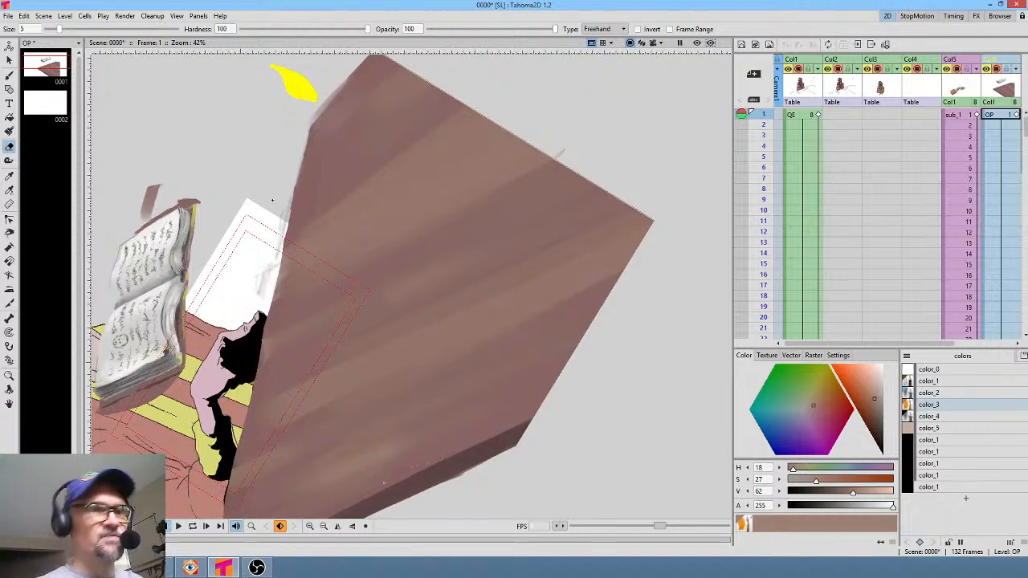
# Pick the darker tabletop brown near the far corner and paint thin grain streaks through the light bands across the tabletop
pyautogui.press('b')
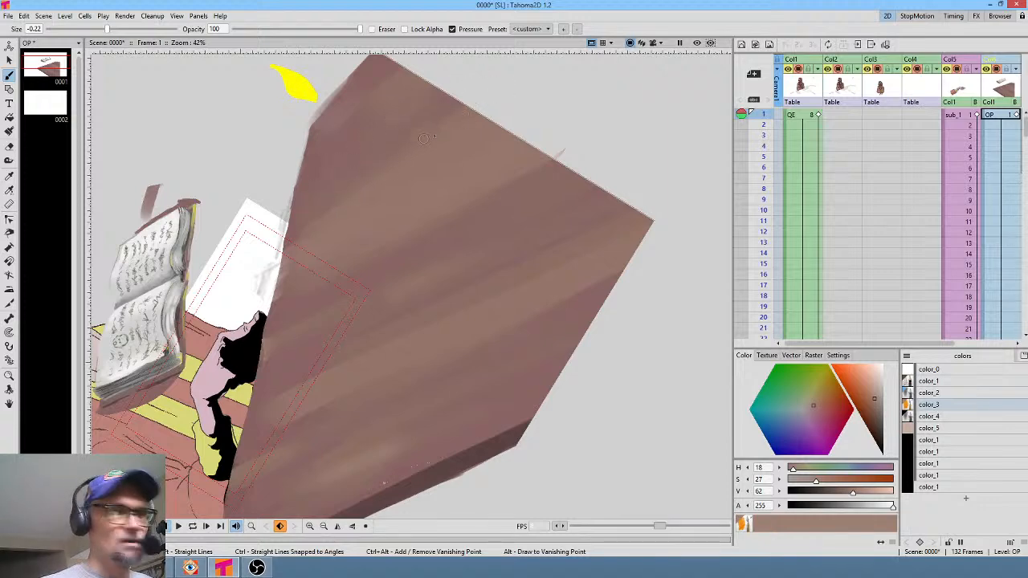
pyautogui.hotkey('alt', '0')
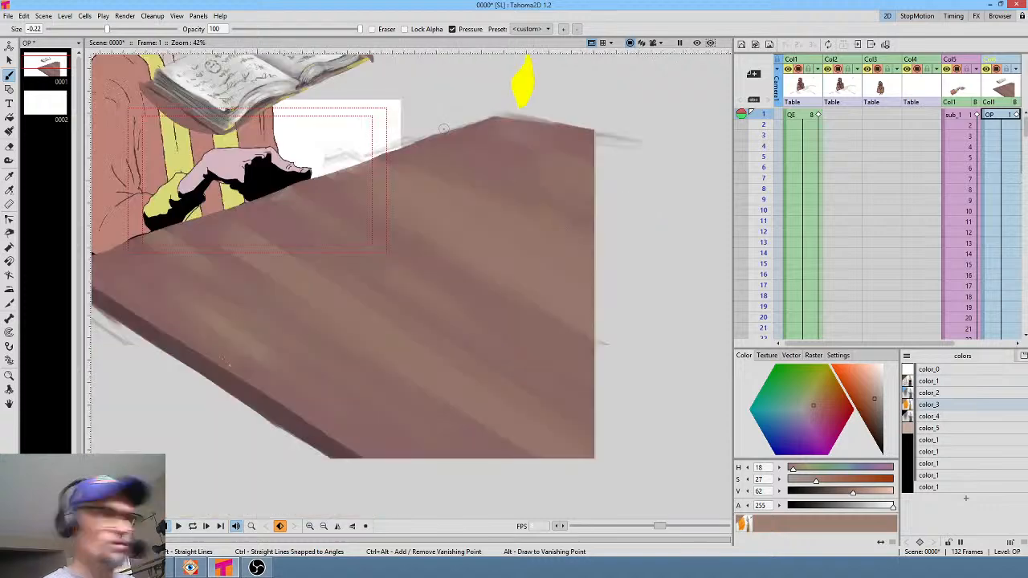
pyautogui.middleClick(443, 129)
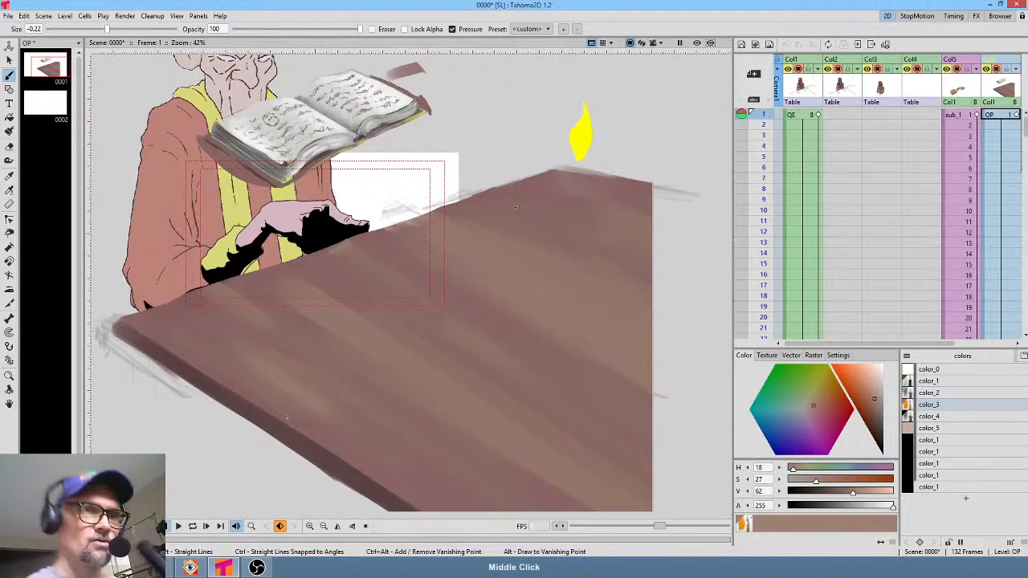
pyautogui.press('r')
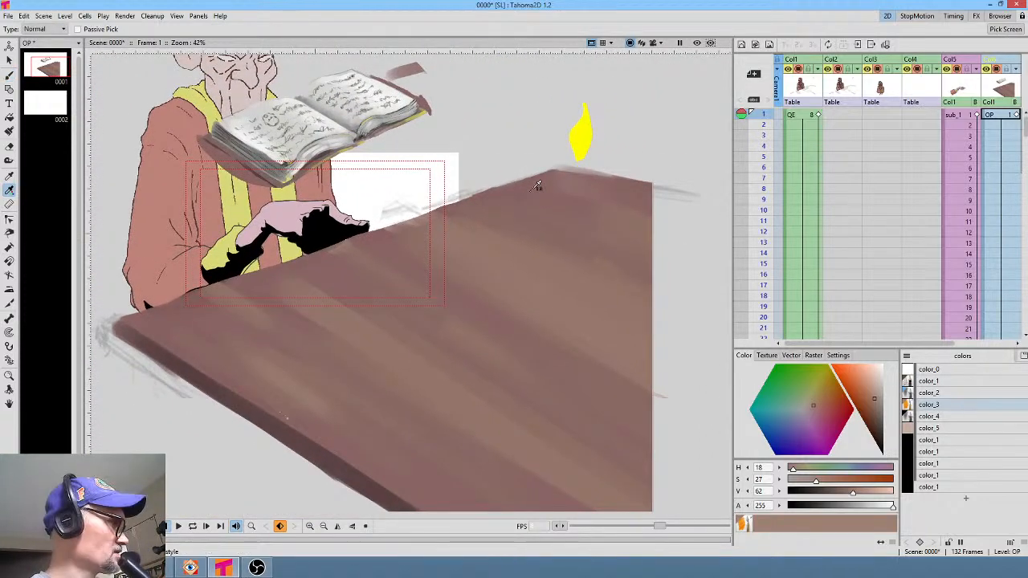
pyautogui.click(537, 185)
pyautogui.press('b')
pyautogui.moveTo(472, 245); pyautogui.dragTo(584, 312)
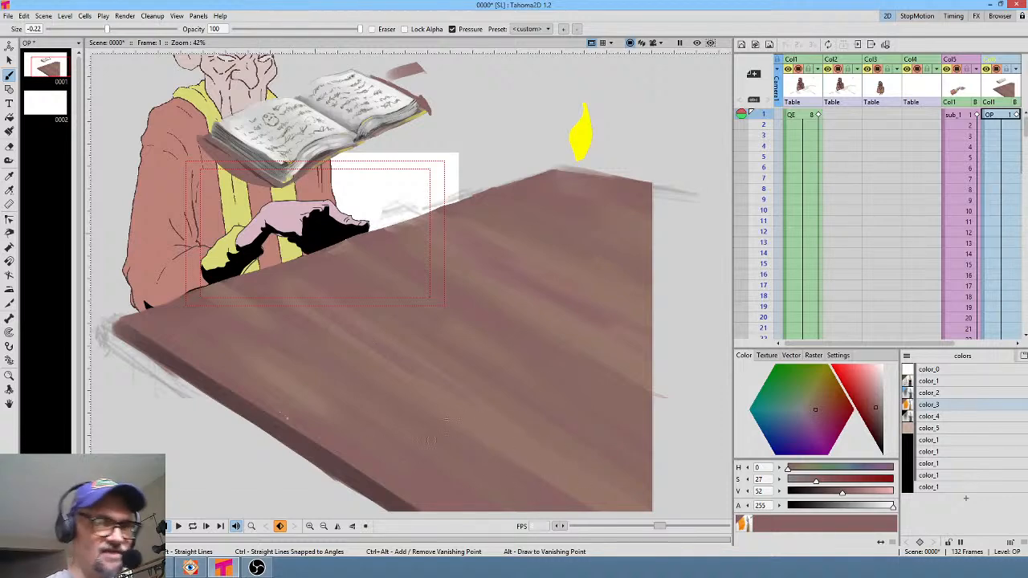
pyautogui.moveTo(526, 350); pyautogui.dragTo(450, 259)
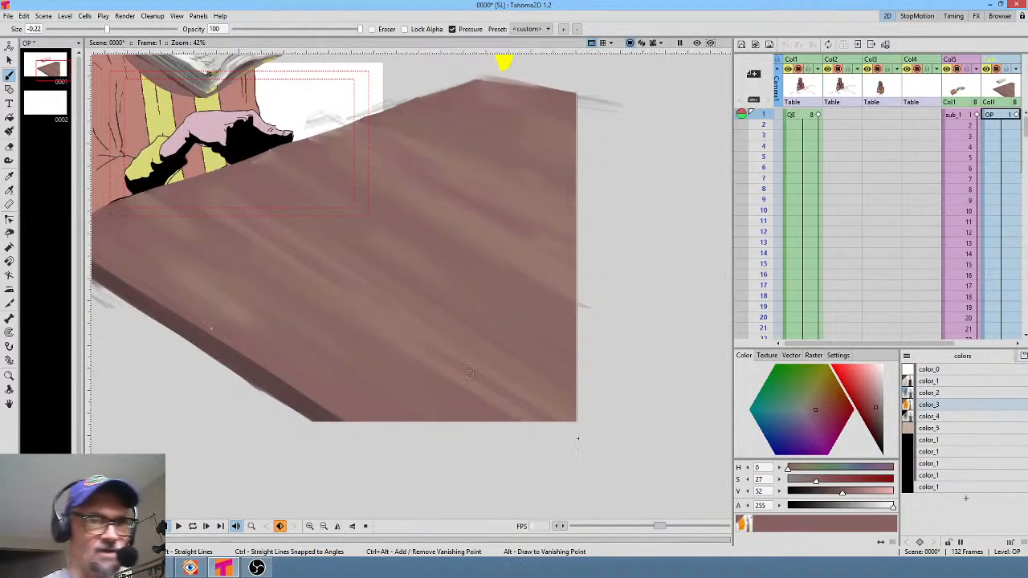
pyautogui.moveTo(448, 429); pyautogui.dragTo(511, 454)
# Select the color_1 style, set the brush size to 0, and sketch a small wood knot on the tabletop above the front edge
pyautogui.moveTo(612, 285); pyautogui.dragTo(534, 143)
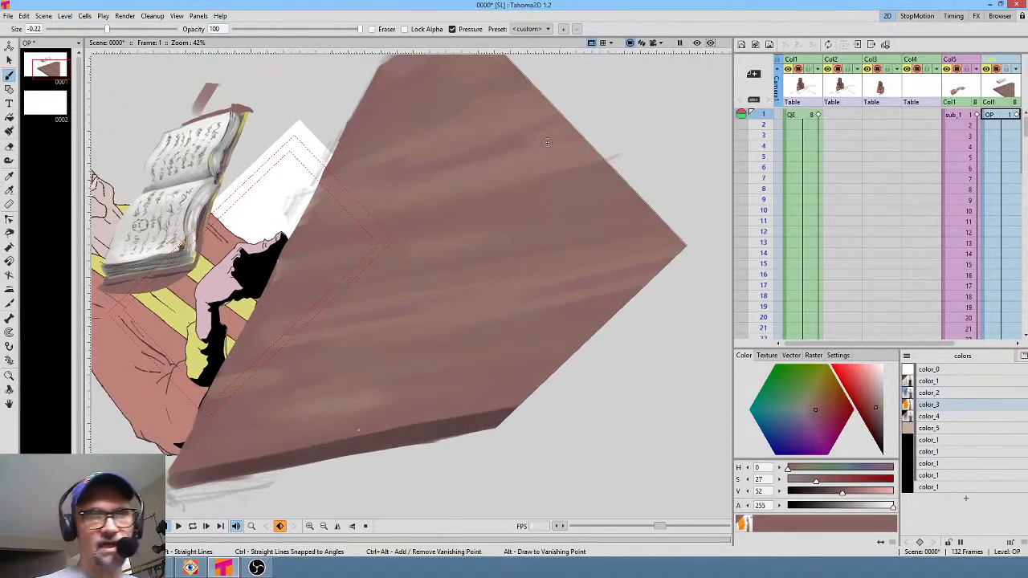
pyautogui.click(935, 382)
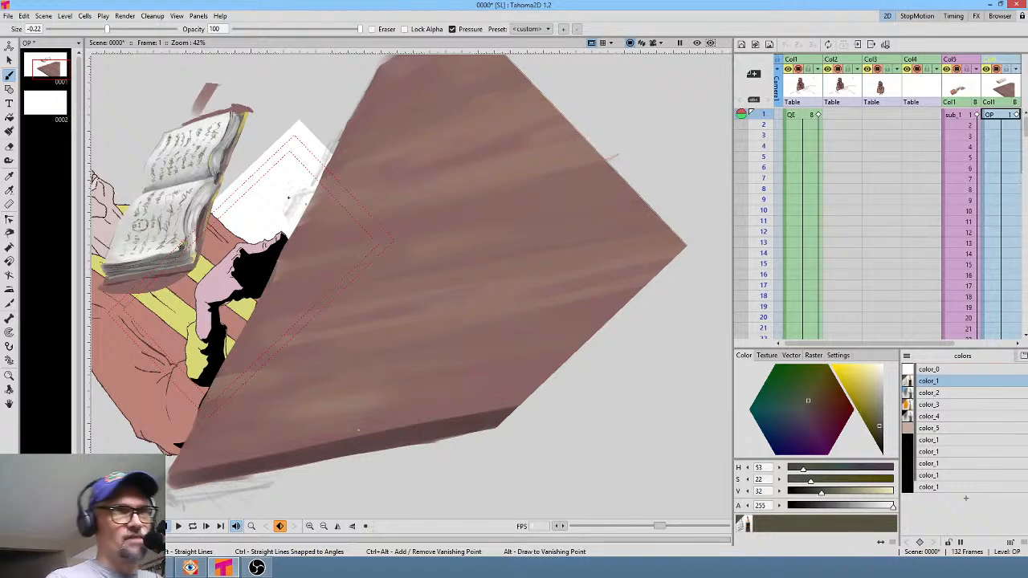
pyautogui.click(35, 28)
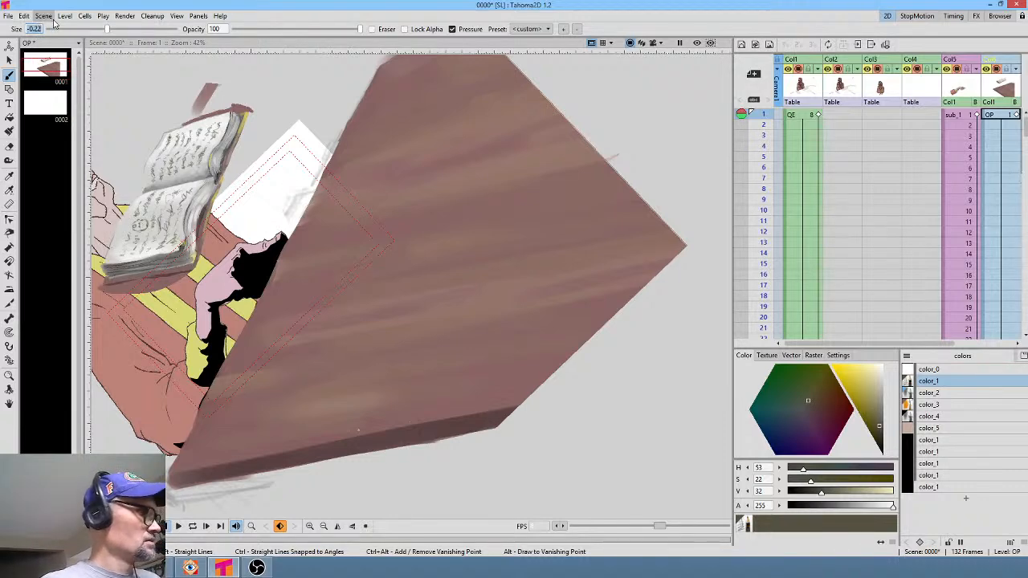
pyautogui.write('0')
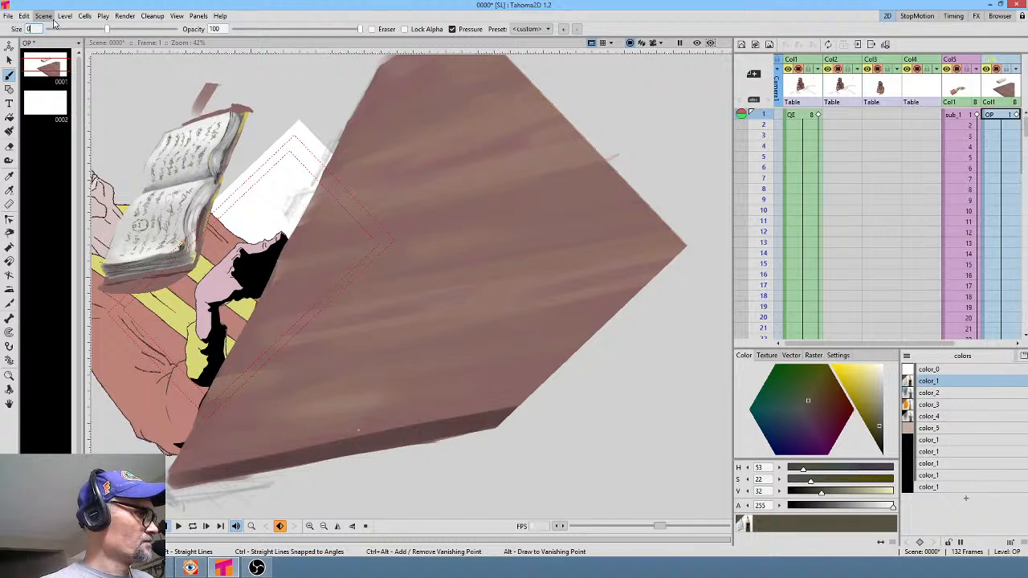
pyautogui.press('Return')
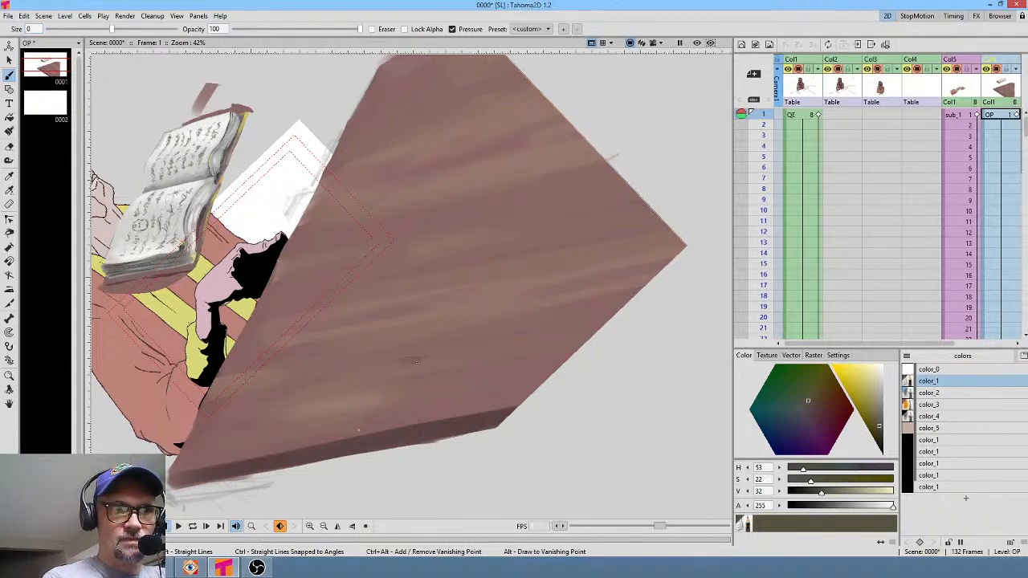
# Deepen the wood knot with color_1 darkened to S 0 and V 15, and refine it at S 10 and V 26
pyautogui.moveTo(877, 427); pyautogui.dragTo(886, 441)
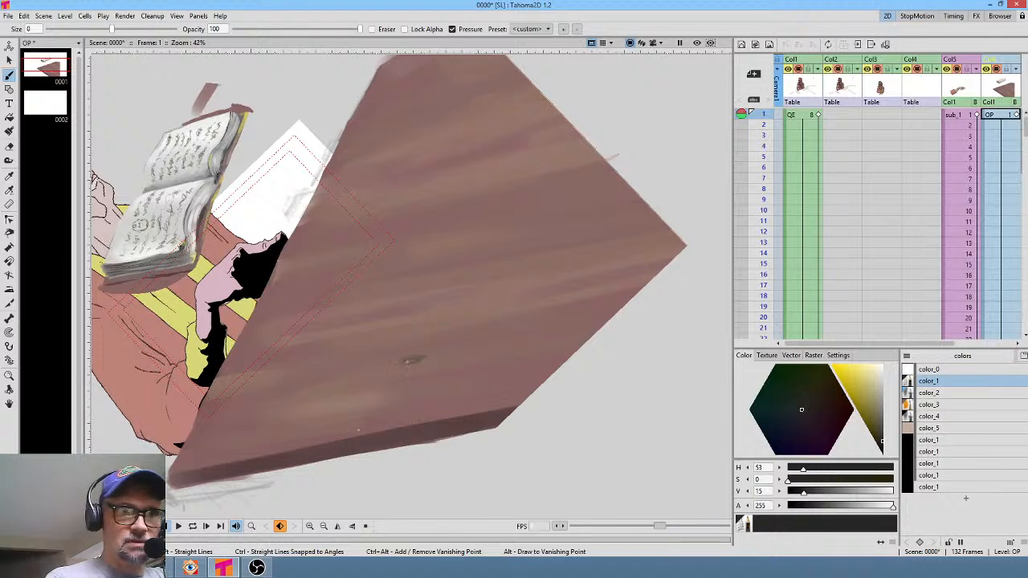
pyautogui.moveTo(406, 361)
pyautogui.mouseDown()
pyautogui.moveTo(418, 360)
pyautogui.moveTo(401, 363)
pyautogui.mouseUp()
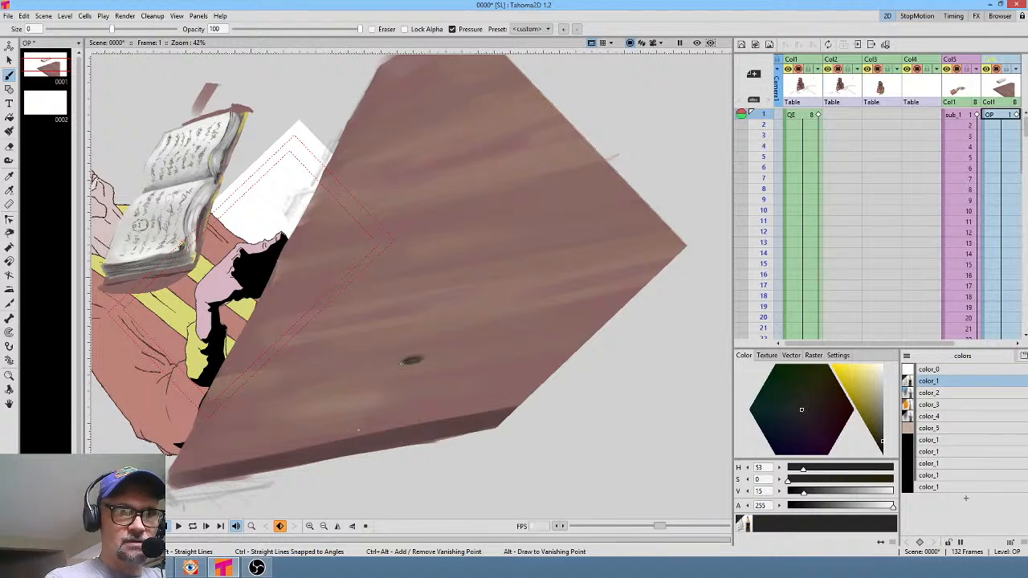
pyautogui.moveTo(883, 441); pyautogui.dragTo(882, 431)
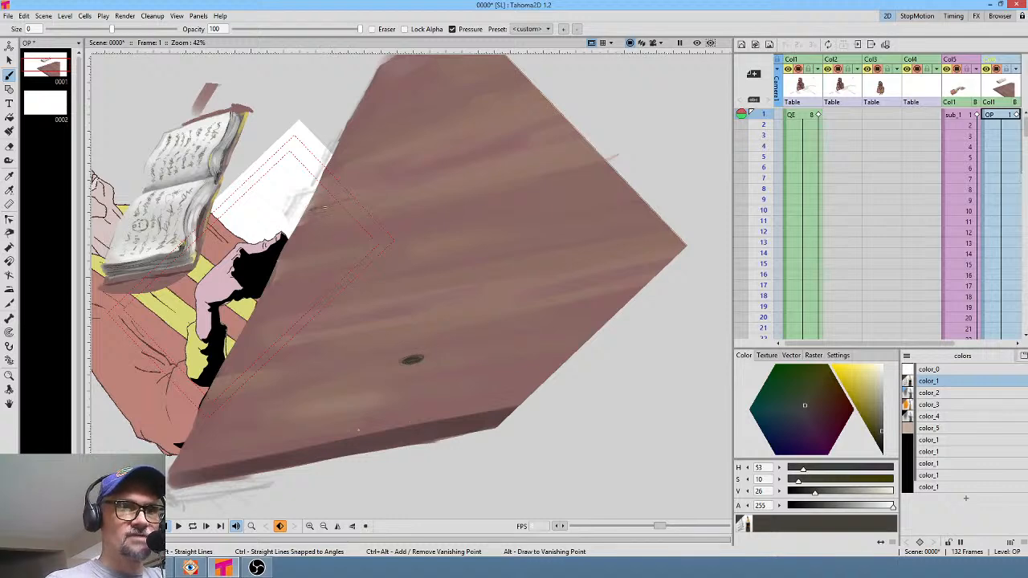
# Paint thin dark plank lines in color_1 across the tabletop from the back edge, following the direction of the wood grain
pyautogui.moveTo(326, 206); pyautogui.dragTo(308, 211)
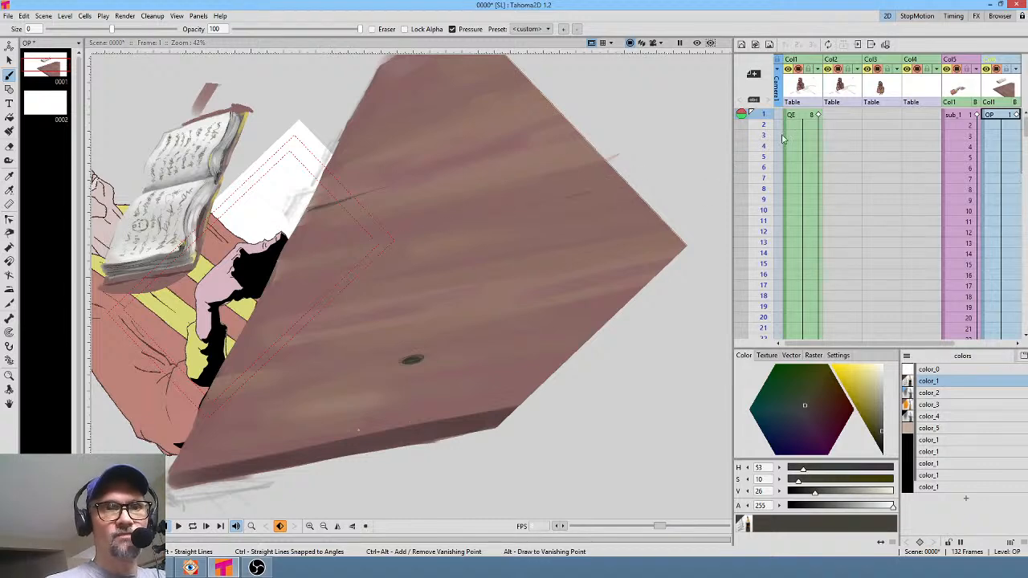
pyautogui.moveTo(623, 189); pyautogui.dragTo(424, 230)
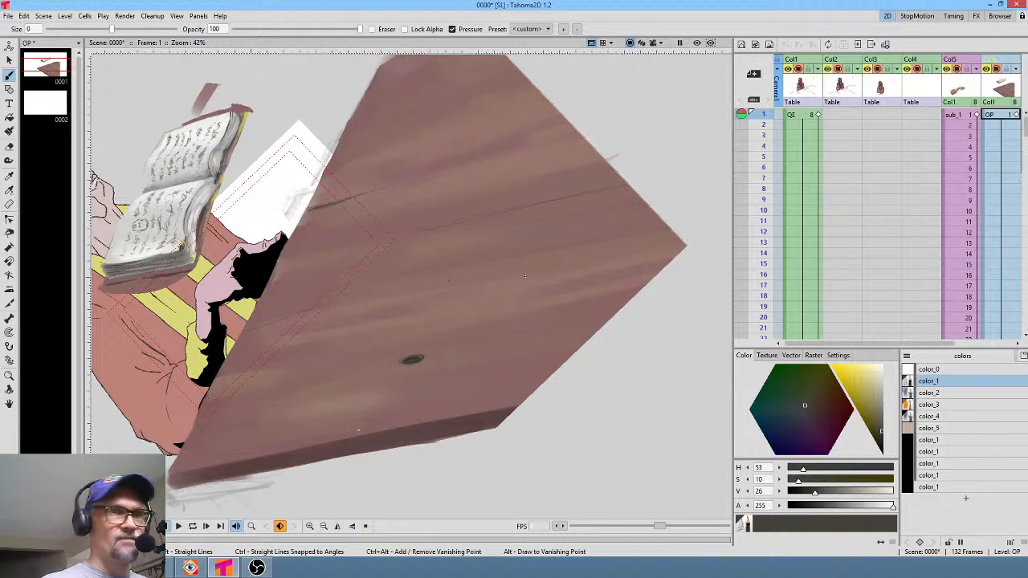
pyautogui.keyDown('ctrl'); pyautogui.moveTo(546, 267); pyautogui.dragTo(528, 220); pyautogui.keyUp('ctrl')
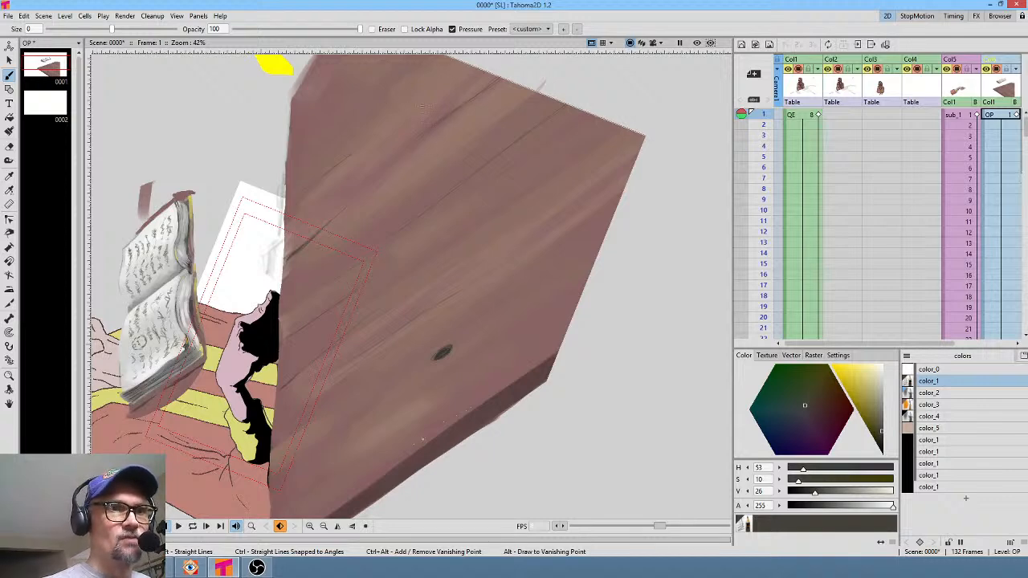
pyautogui.moveTo(396, 117); pyautogui.dragTo(377, 240)
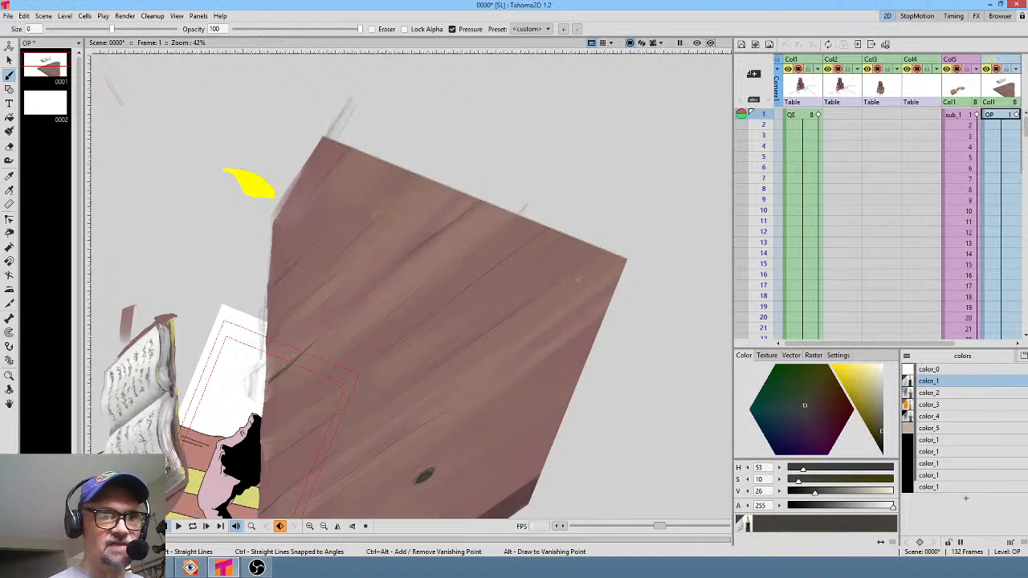
pyautogui.middleClick(464, 421)
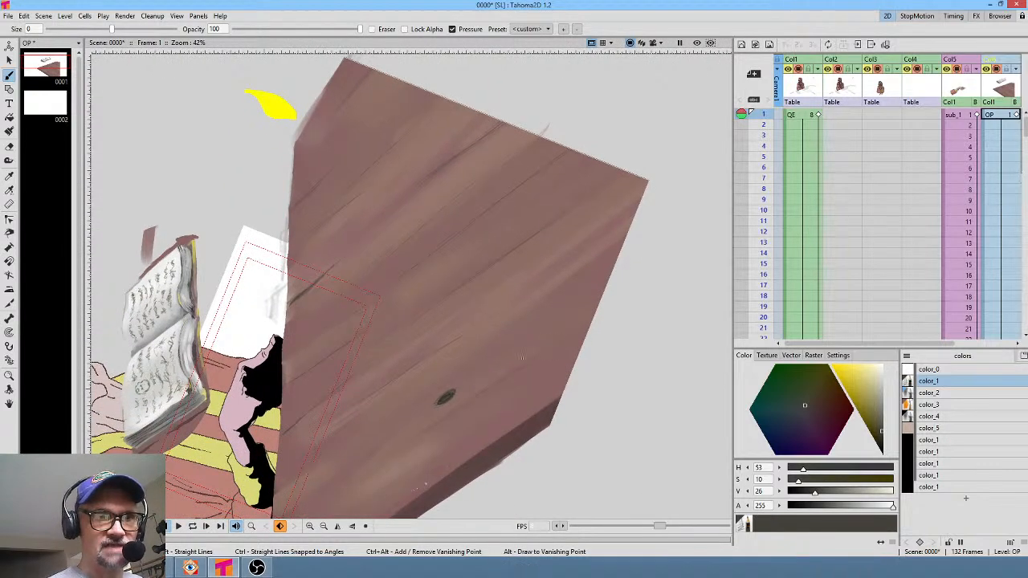
# Paint highlights along the plank lines with color_1 at S 25 and V 69, and accent the lines and wood knot at S 58 and V 84
pyautogui.click(874, 392)
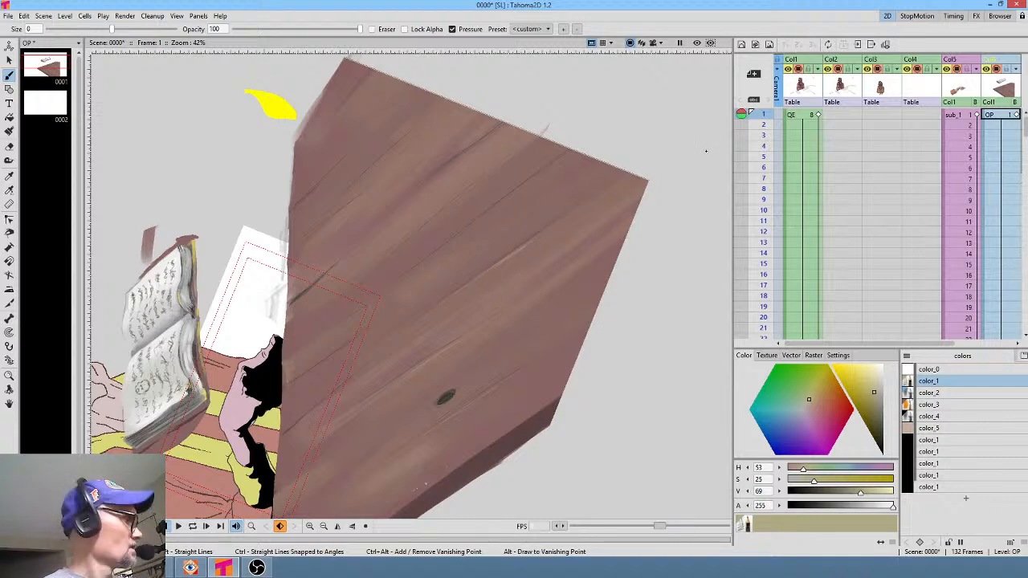
pyautogui.hotkey('alt', '8')
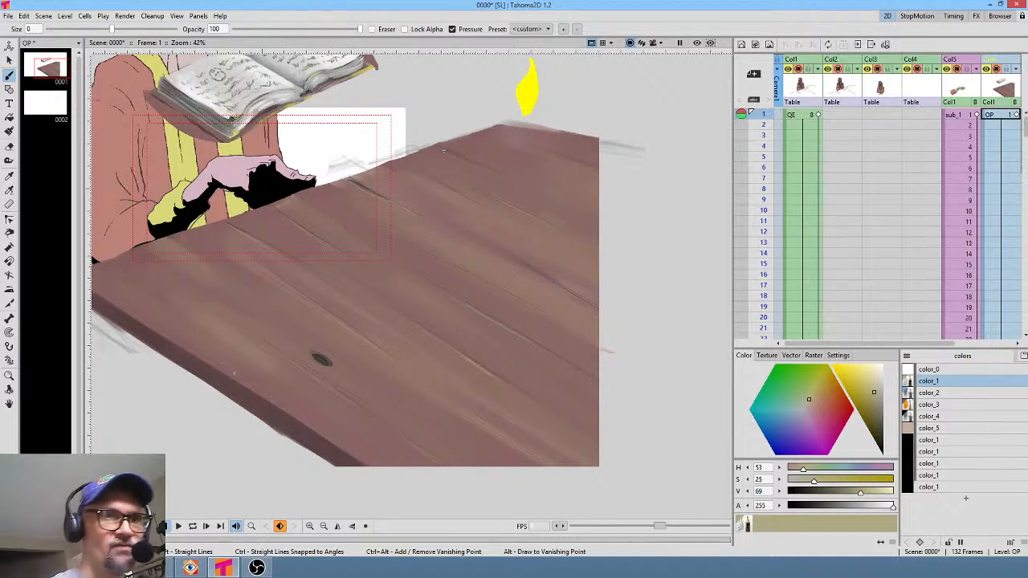
pyautogui.click(857, 378)
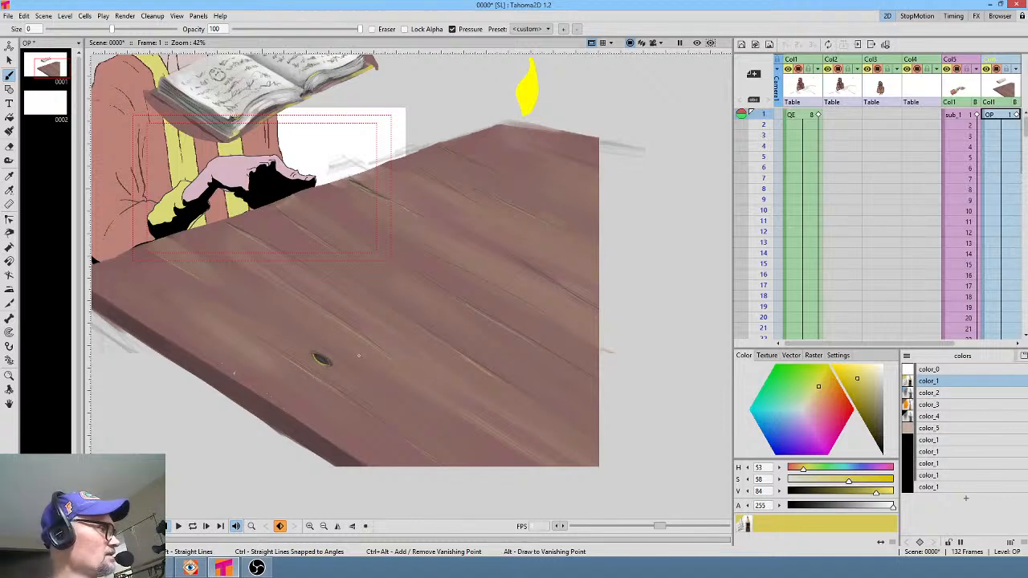
# Darken color_1 to S 17 and V 38, and erase small notches in the table's back edge where the plank lines meet it
pyautogui.hotkey('alt', '0')
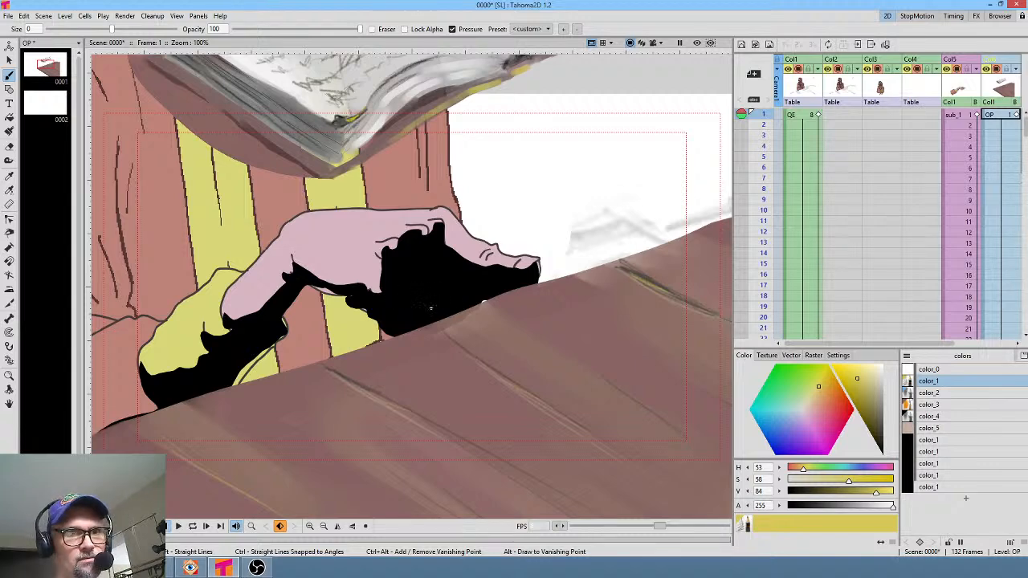
pyautogui.scroll(-1, 430, 308)
pyautogui.scroll(1, 531, 324)
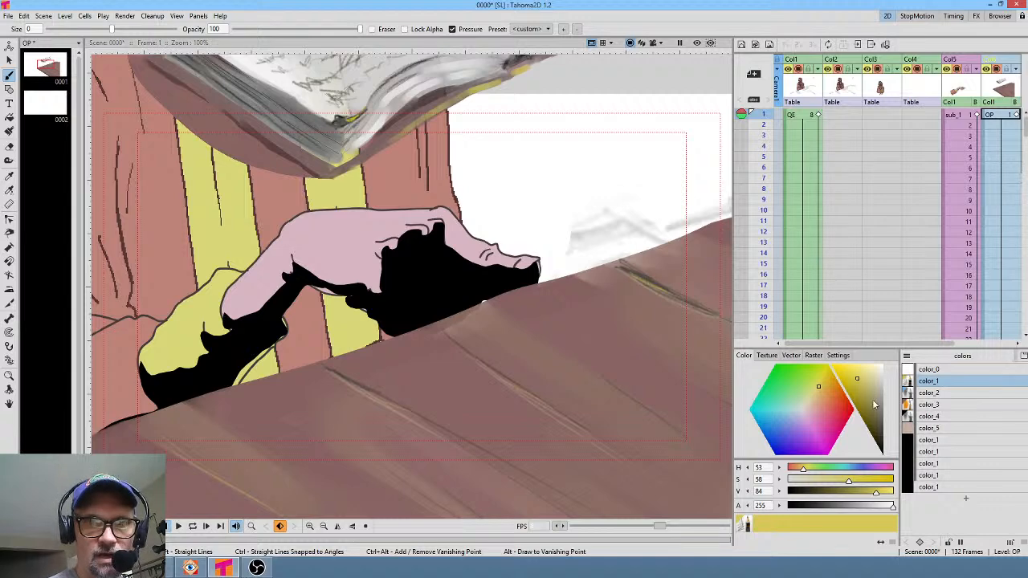
pyautogui.moveTo(876, 407); pyautogui.dragTo(880, 420)
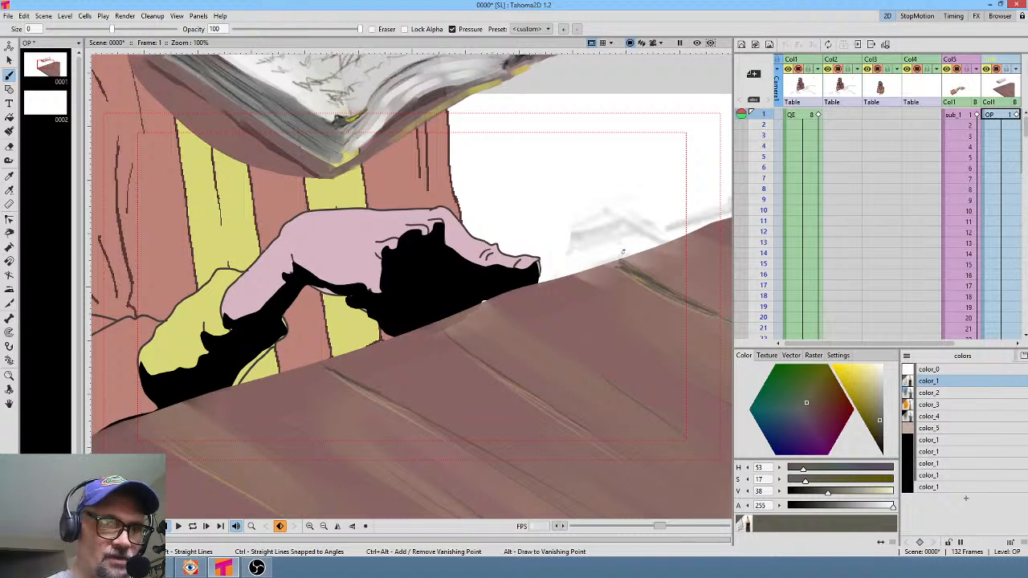
pyautogui.press('a')
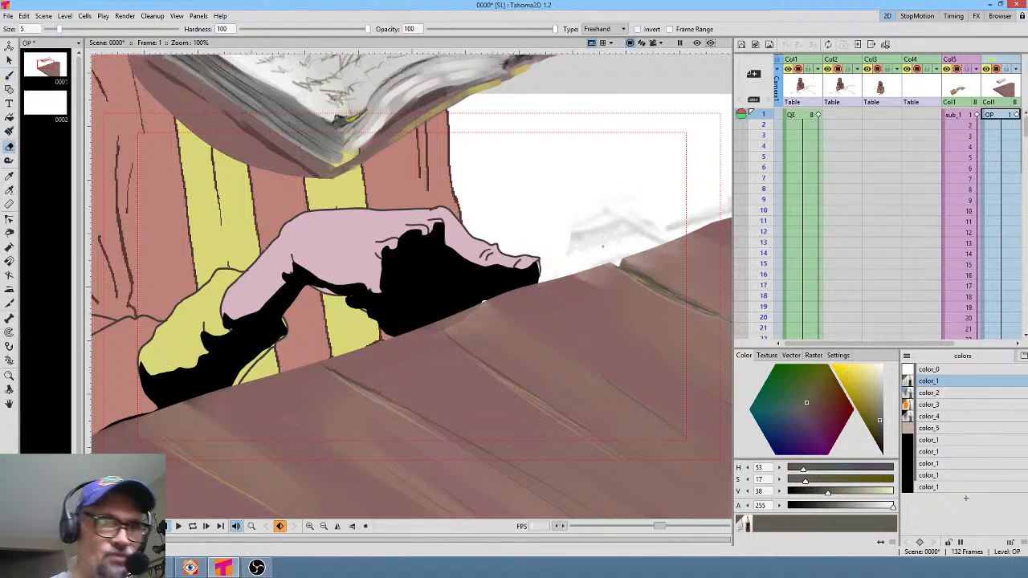
pyautogui.middleClick(605, 349)
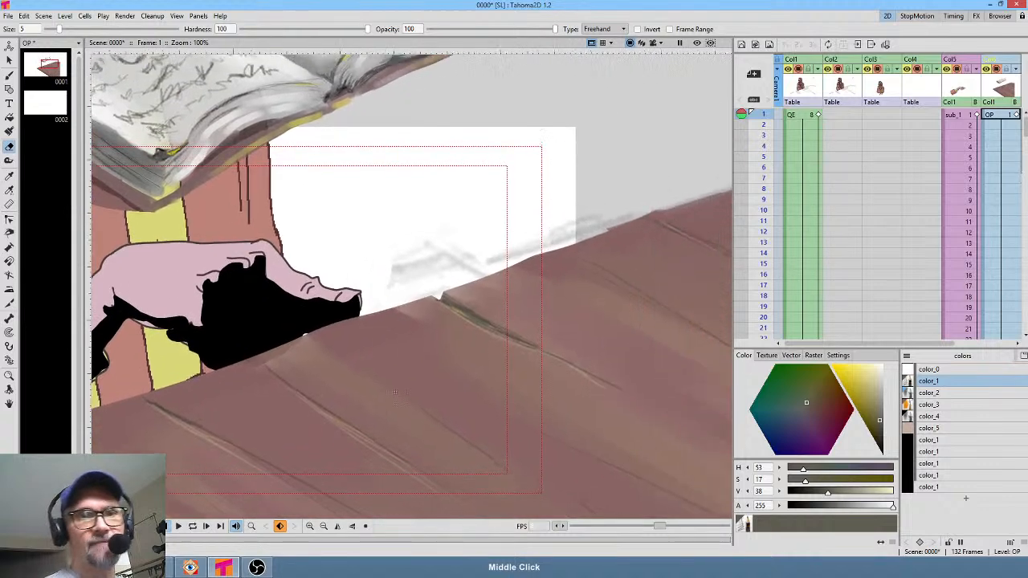
pyautogui.moveTo(537, 258); pyautogui.dragTo(551, 235)
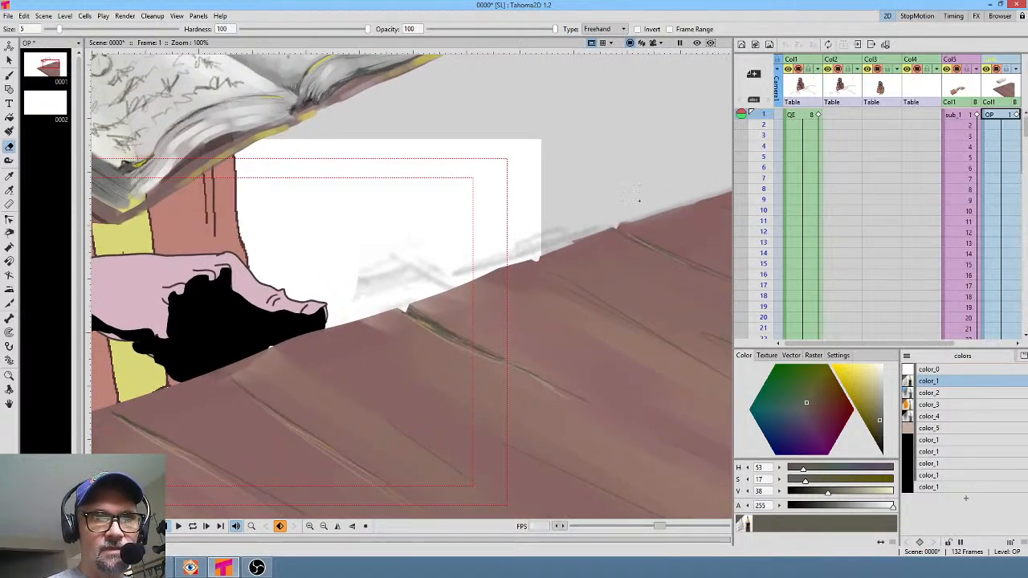
pyautogui.middleClick(612, 228)
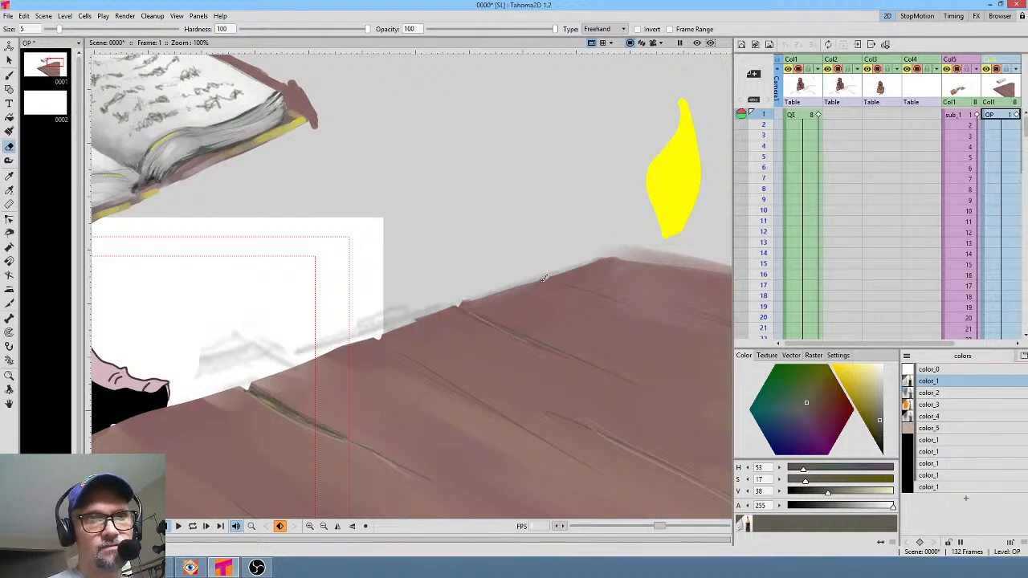
pyautogui.middleClick(550, 277)
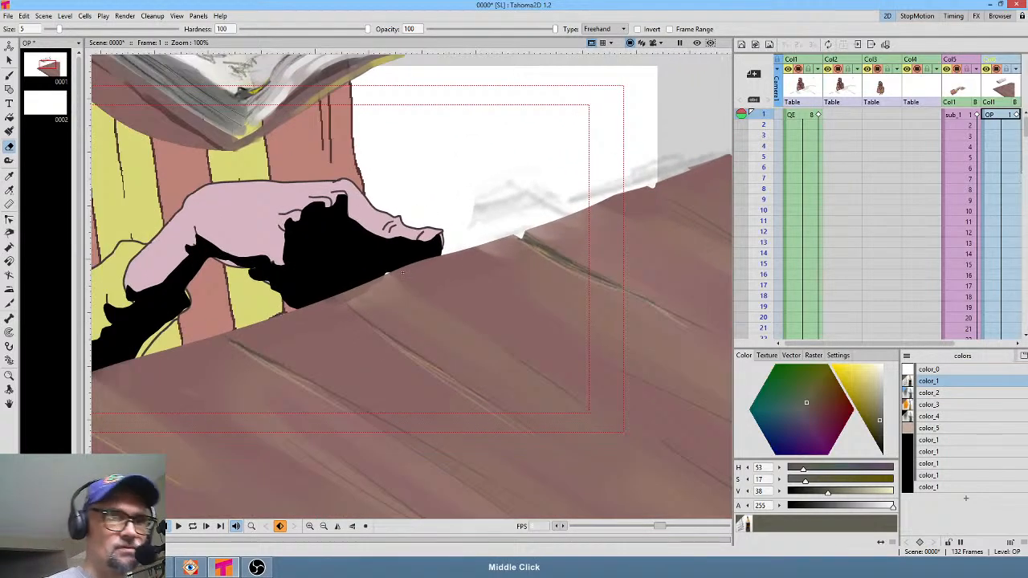
pyautogui.middleClick(397, 256)
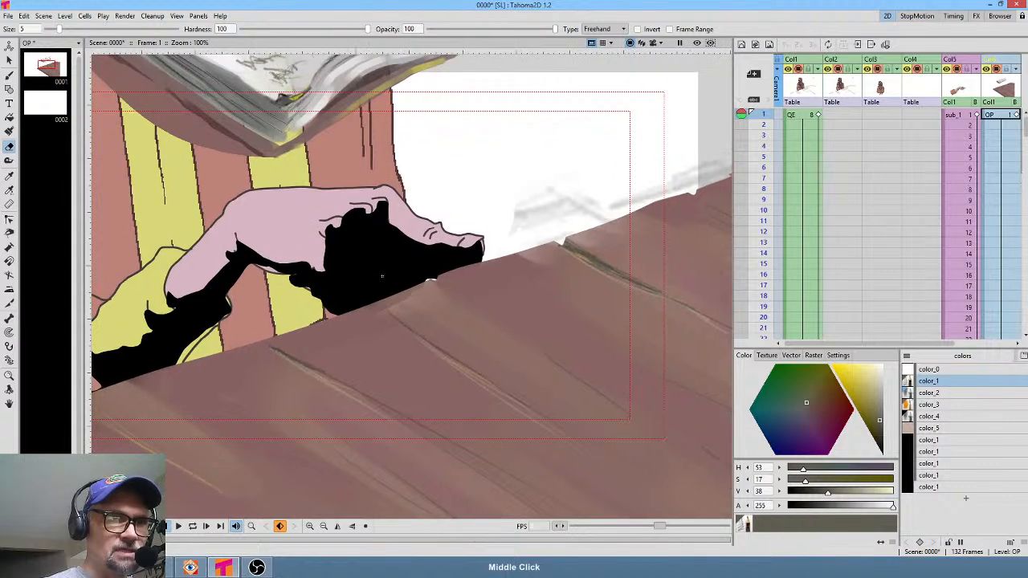
pyautogui.middleClick(383, 302)
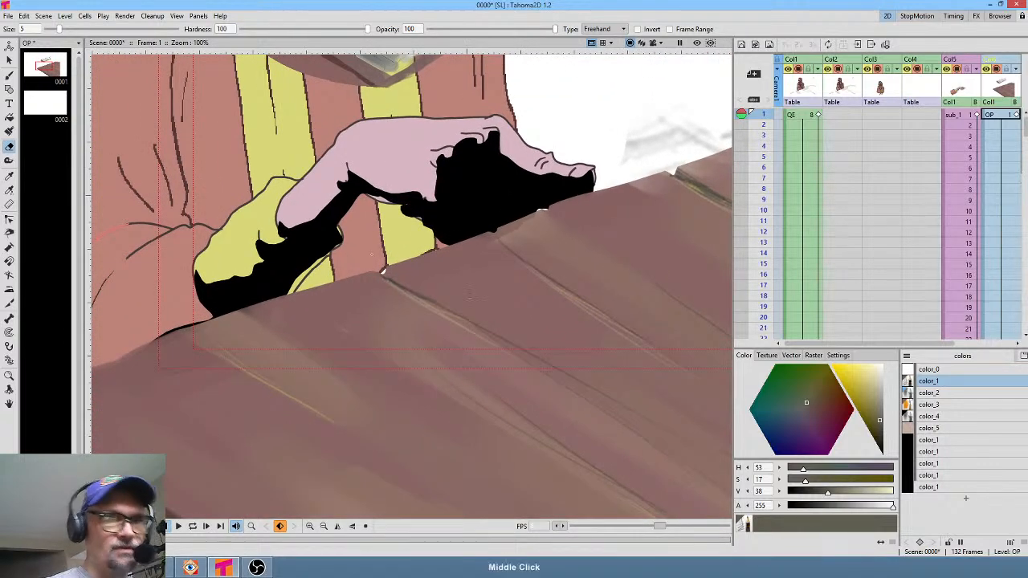
pyautogui.moveTo(369, 258); pyautogui.dragTo(463, 231)
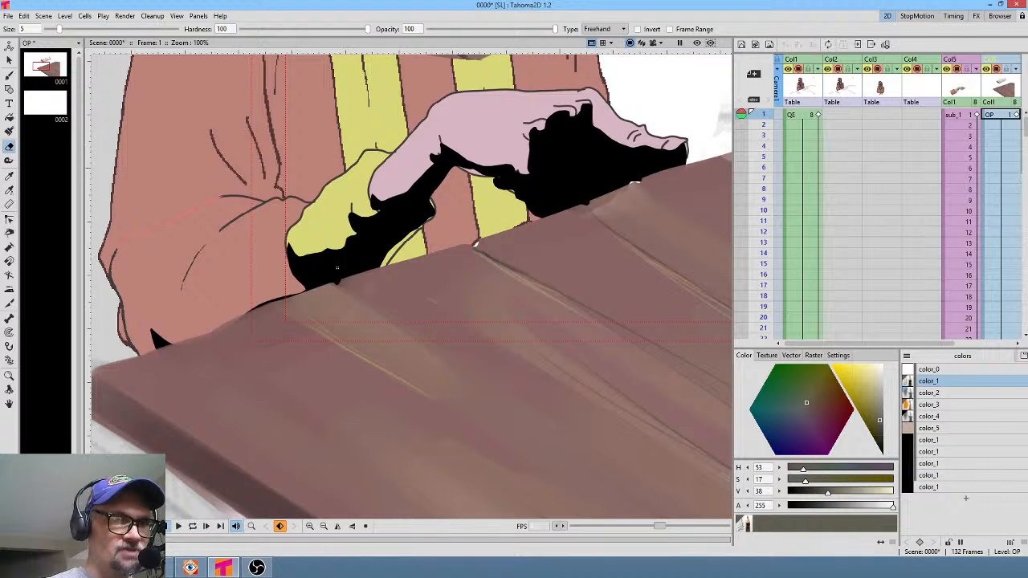
pyautogui.moveTo(277, 305); pyautogui.dragTo(263, 296)
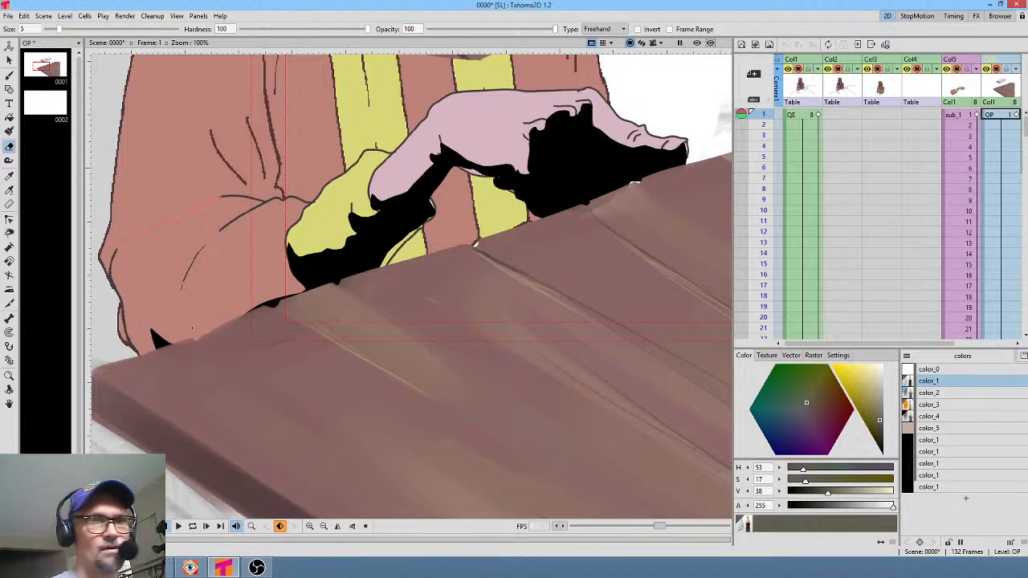
# Paint a thin yellow highlight line near the table's near corner with color_1 at S 70 and V 79, and extend it at S 40 and V 47
pyautogui.moveTo(876, 393); pyautogui.dragTo(840, 379)
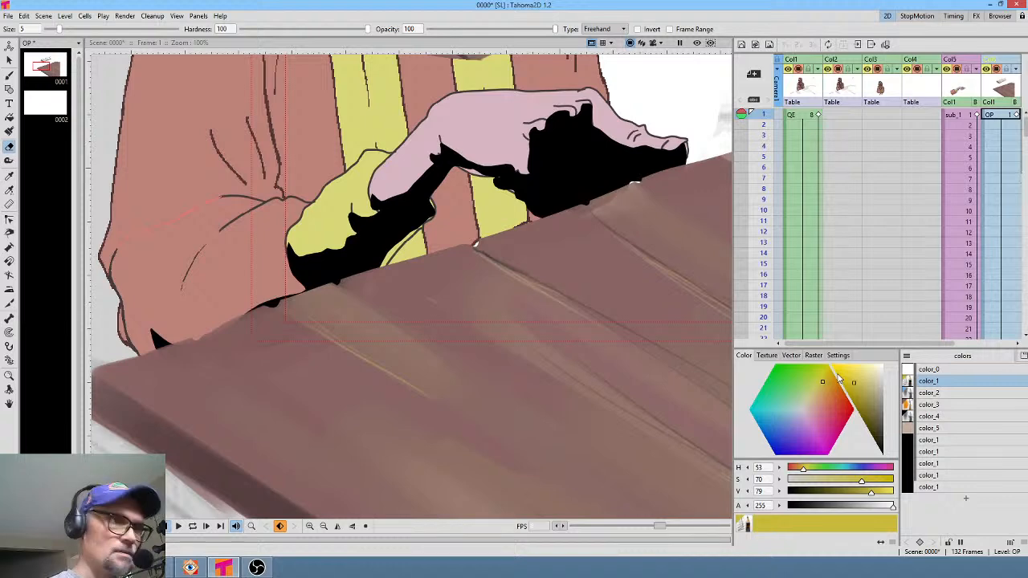
pyautogui.press('a')
pyautogui.moveTo(245, 374); pyautogui.dragTo(200, 344)
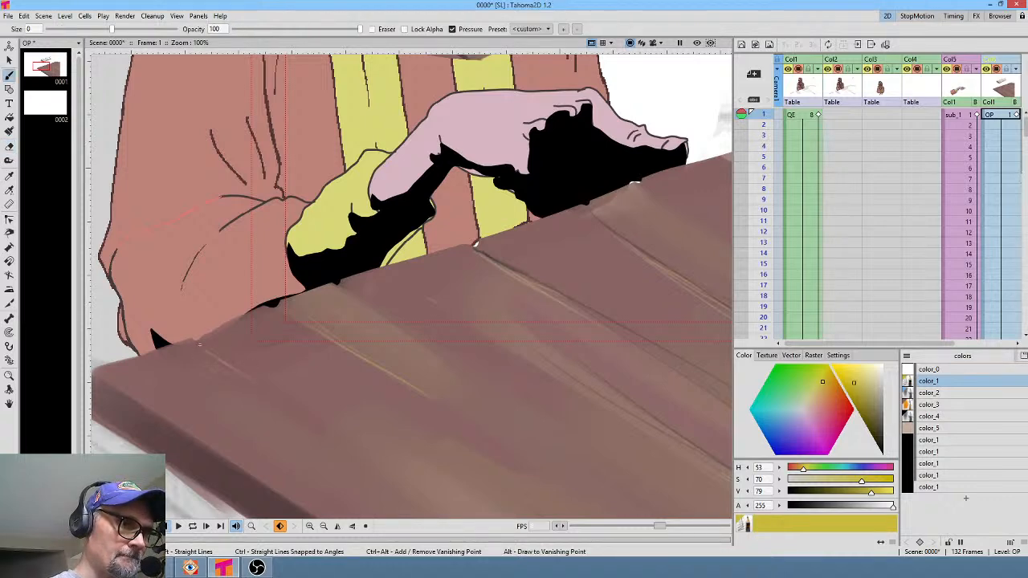
pyautogui.moveTo(867, 394); pyautogui.dragTo(874, 412)
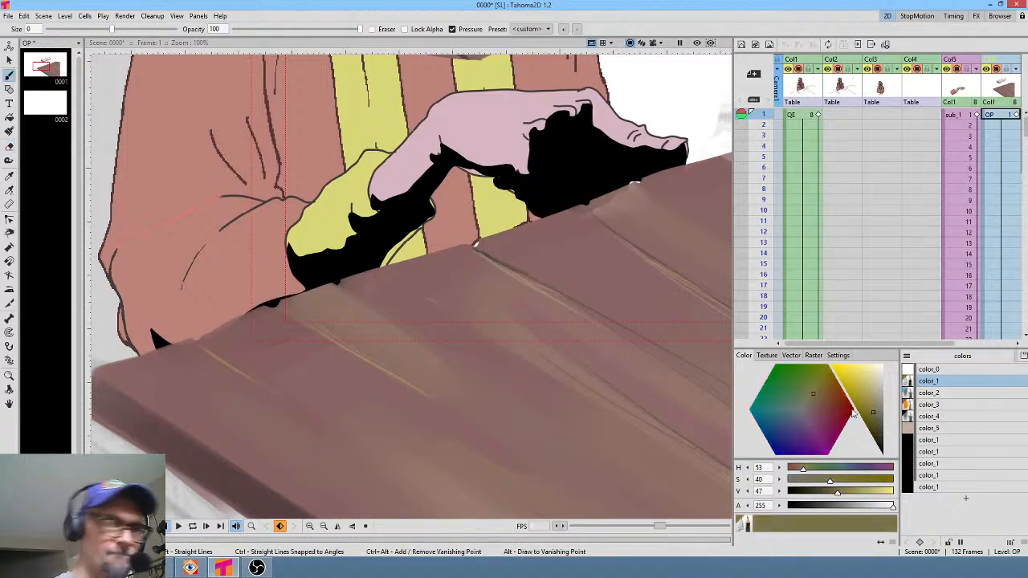
# Pick the tabletop brown near the man's sleeve, darken it to V 42, and paint thin shadows along the yellow-highlighted plank lines
pyautogui.press('r')
pyautogui.click(234, 344)
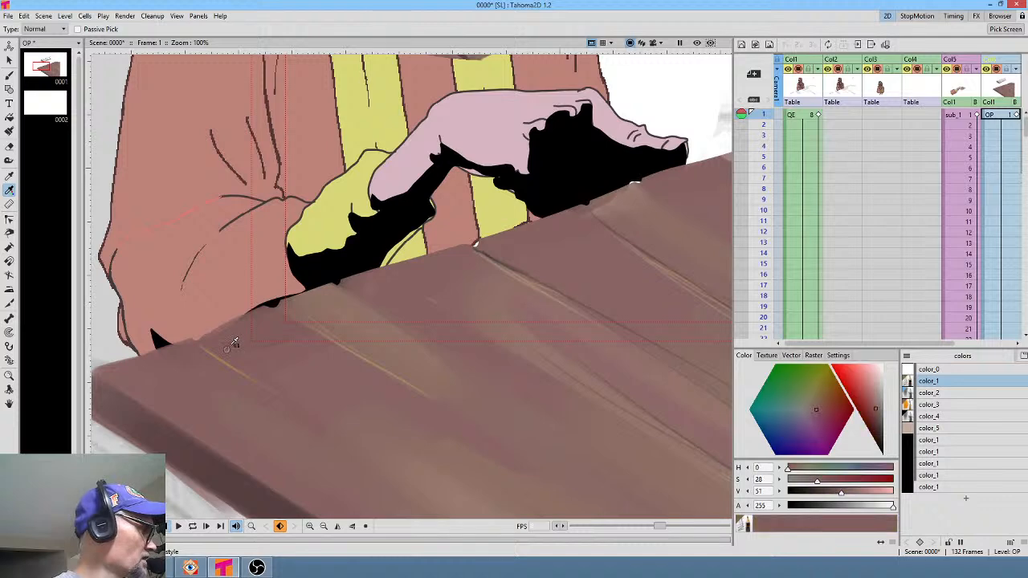
pyautogui.press('a')
pyautogui.moveTo(876, 409); pyautogui.dragTo(877, 416)
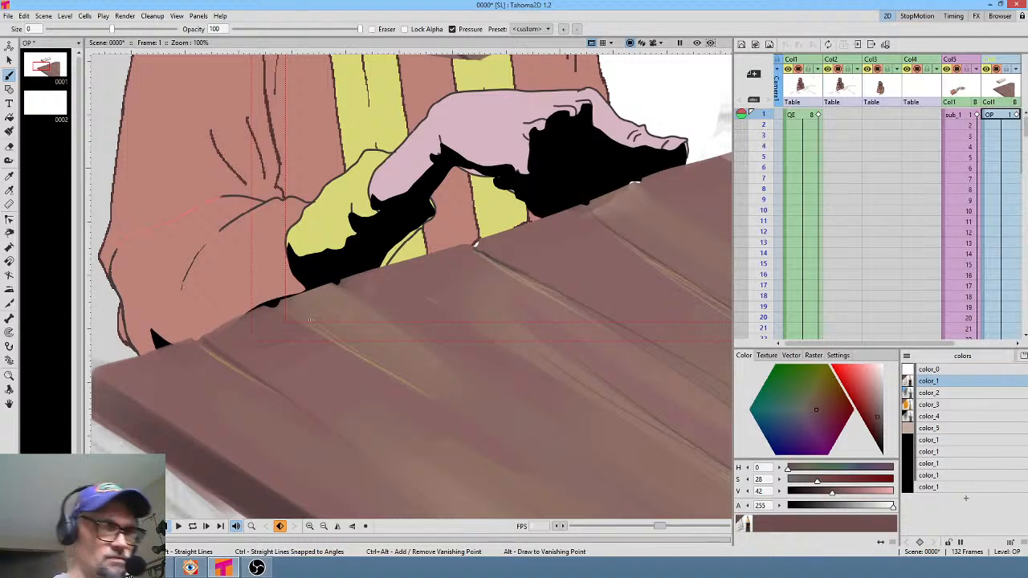
pyautogui.moveTo(346, 344); pyautogui.dragTo(431, 396)
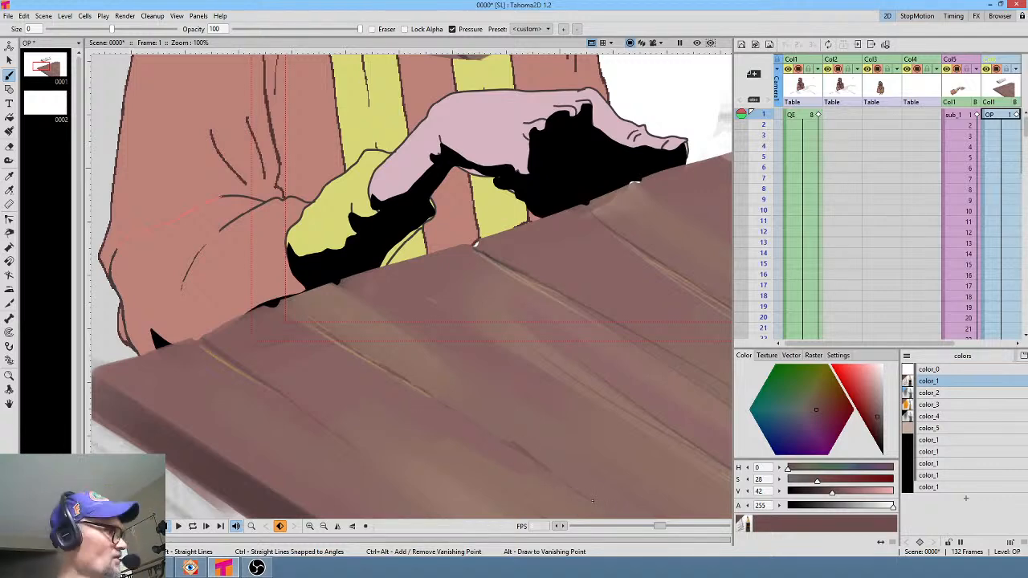
pyautogui.hotkey('alt', '0')
pyautogui.scroll(-5, 418, 321)
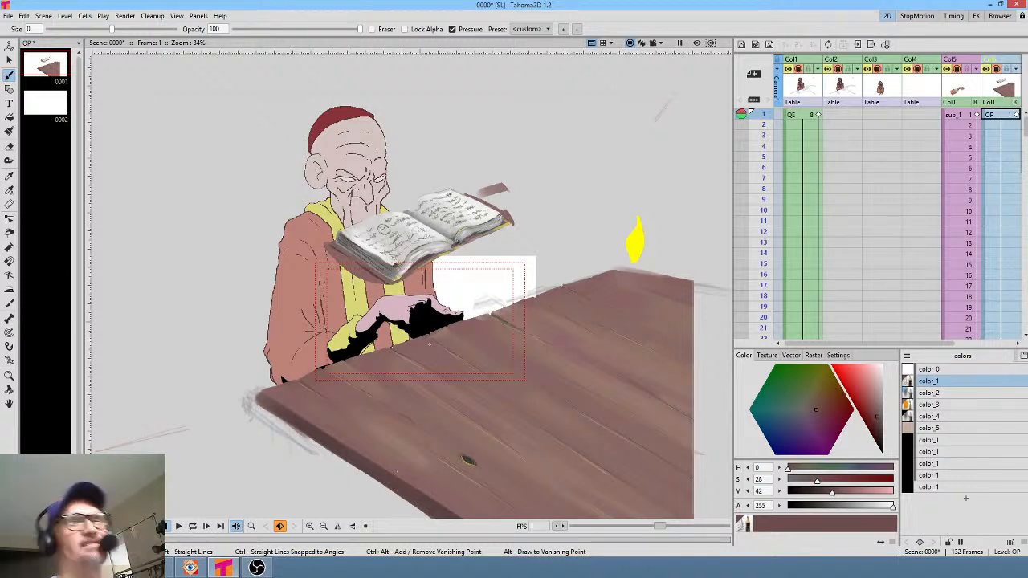
# Set color_1 to S 0 and V 93, and erase the rough paint outside the table's far edge beside the candle flame
pyautogui.click(882, 368)
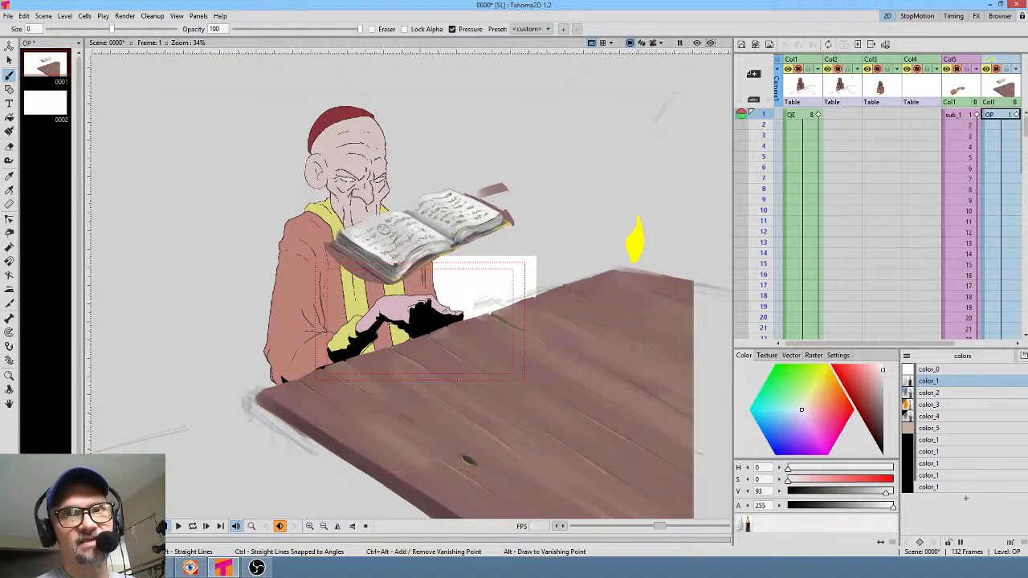
pyautogui.middleClick(458, 380)
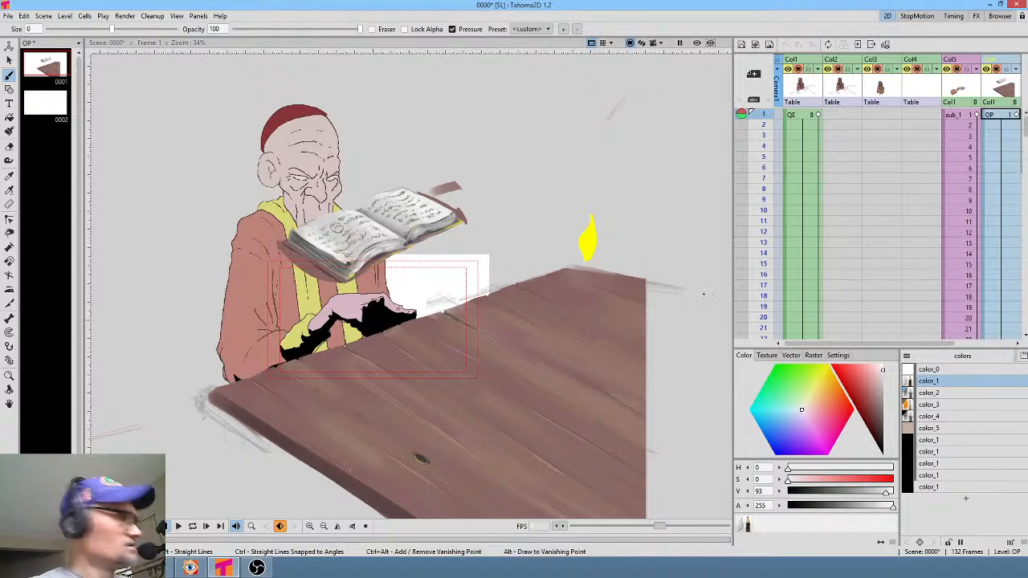
pyautogui.moveTo(669, 283); pyautogui.dragTo(559, 157)
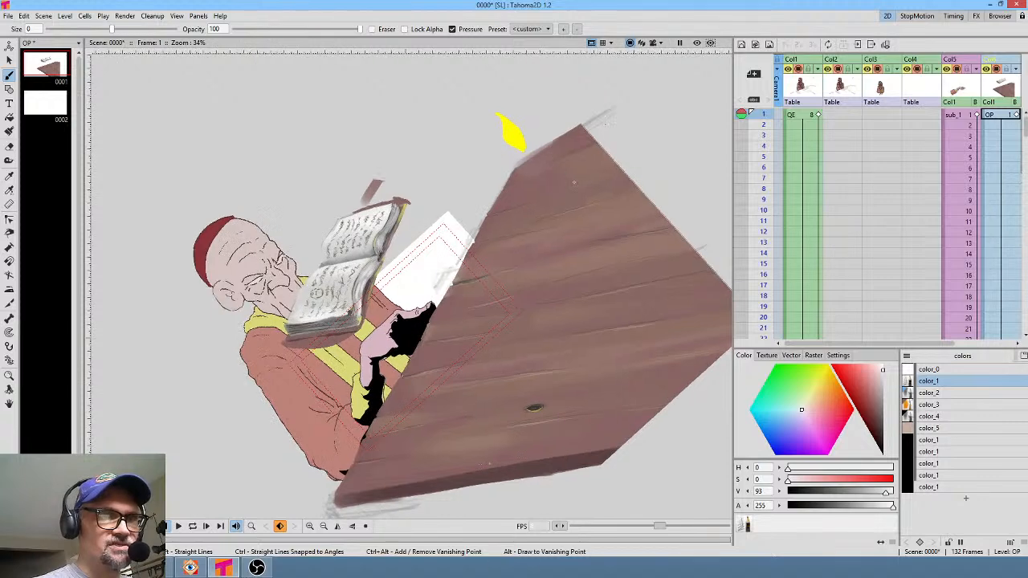
pyautogui.moveTo(573, 77); pyautogui.dragTo(451, 250)
pyautogui.press('e')
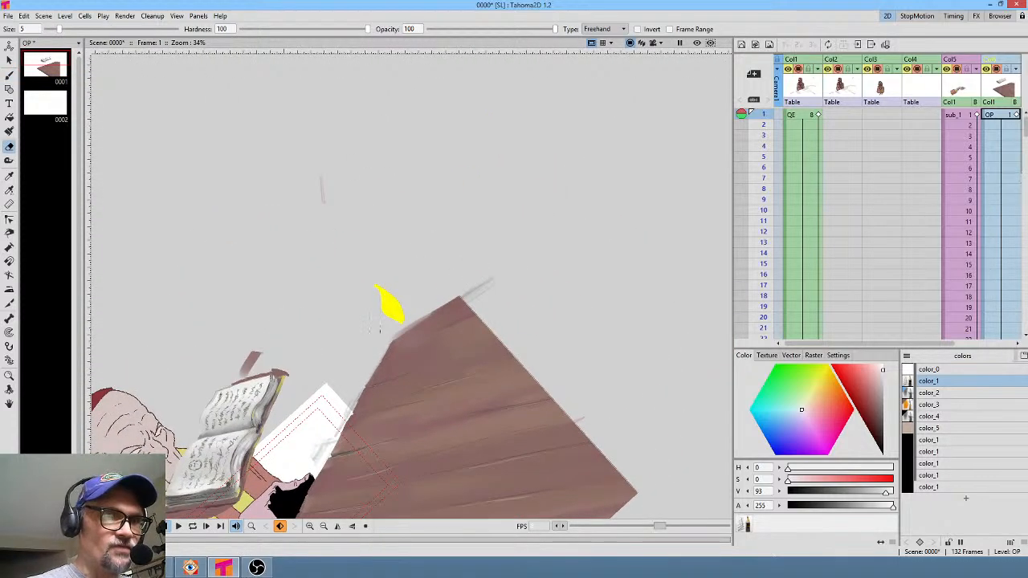
pyautogui.moveTo(398, 331); pyautogui.dragTo(498, 264)
pyautogui.moveTo(440, 296)
pyautogui.mouseDown()
pyautogui.moveTo(380, 335)
pyautogui.moveTo(395, 341)
pyautogui.moveTo(477, 279)
pyautogui.mouseUp()
pyautogui.moveTo(395, 330)
pyautogui.mouseDown()
pyautogui.moveTo(386, 336)
pyautogui.moveTo(471, 277)
pyautogui.mouseUp()
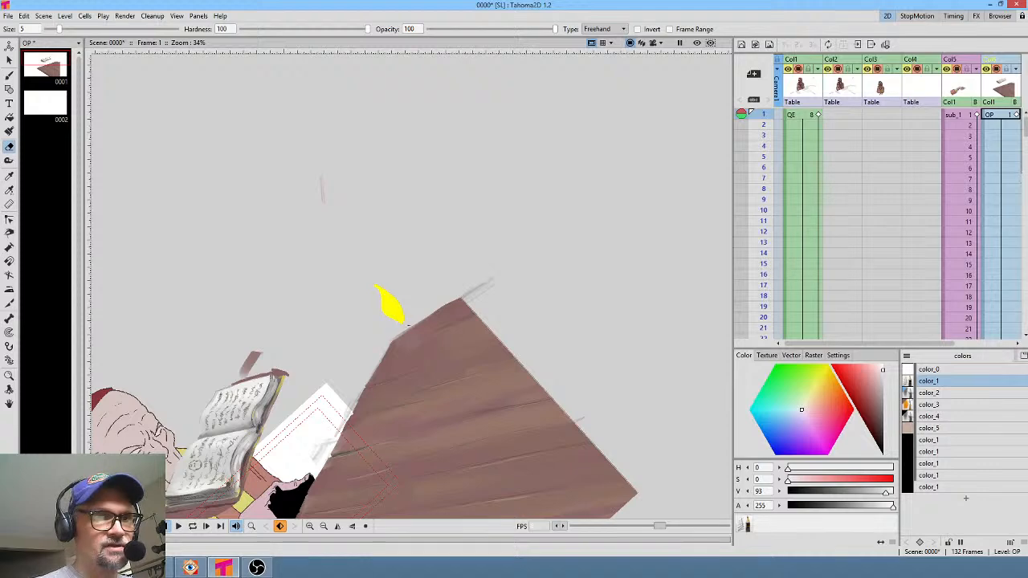
pyautogui.moveTo(389, 339); pyautogui.dragTo(454, 295)
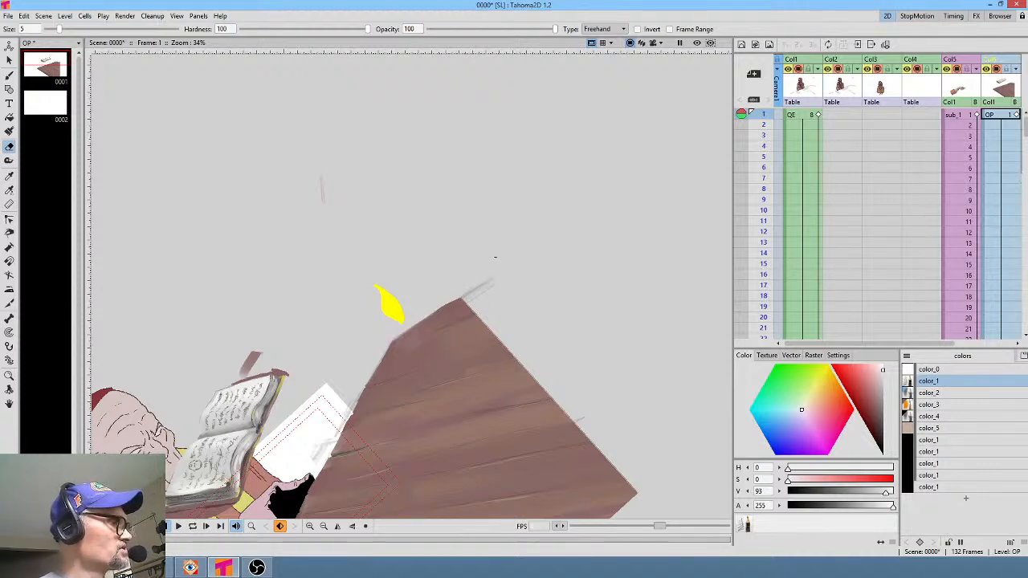
pyautogui.hotkey('alt', '0')
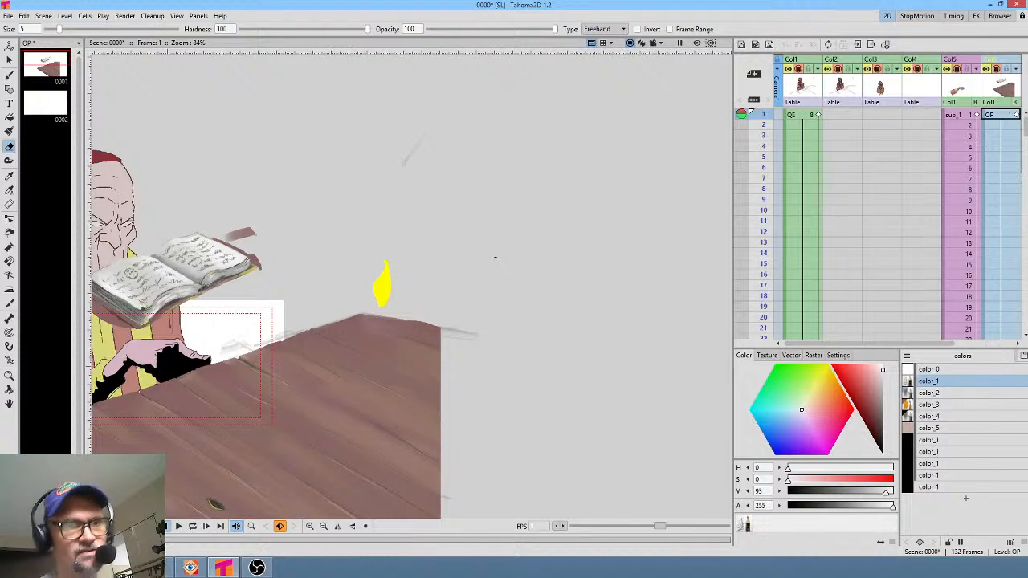
pyautogui.middleClick(495, 258)
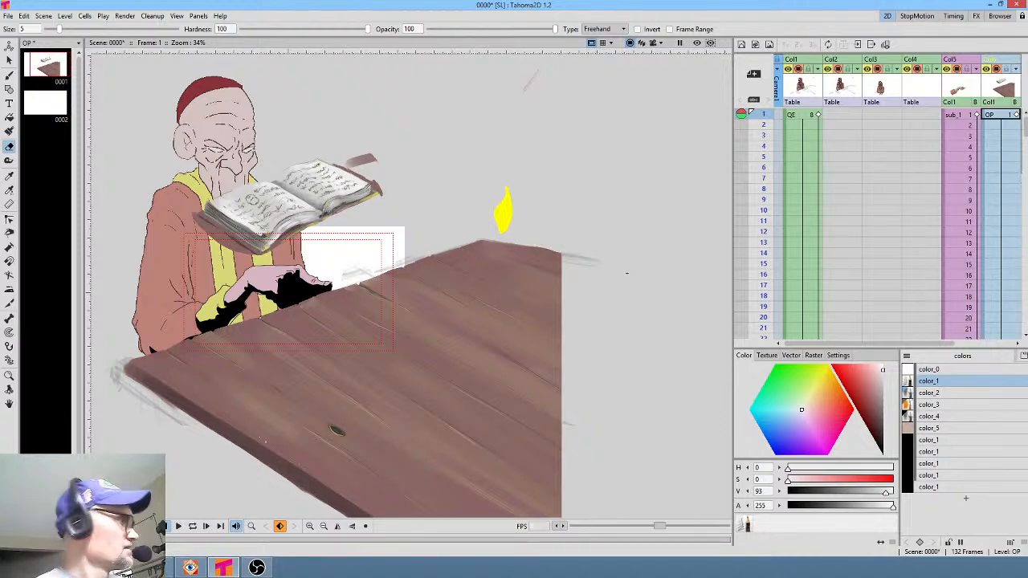
# Erase the rough brown paint around the open book's far page, outer cover corner and lower edge
pyautogui.moveTo(599, 273); pyautogui.dragTo(418, 133)
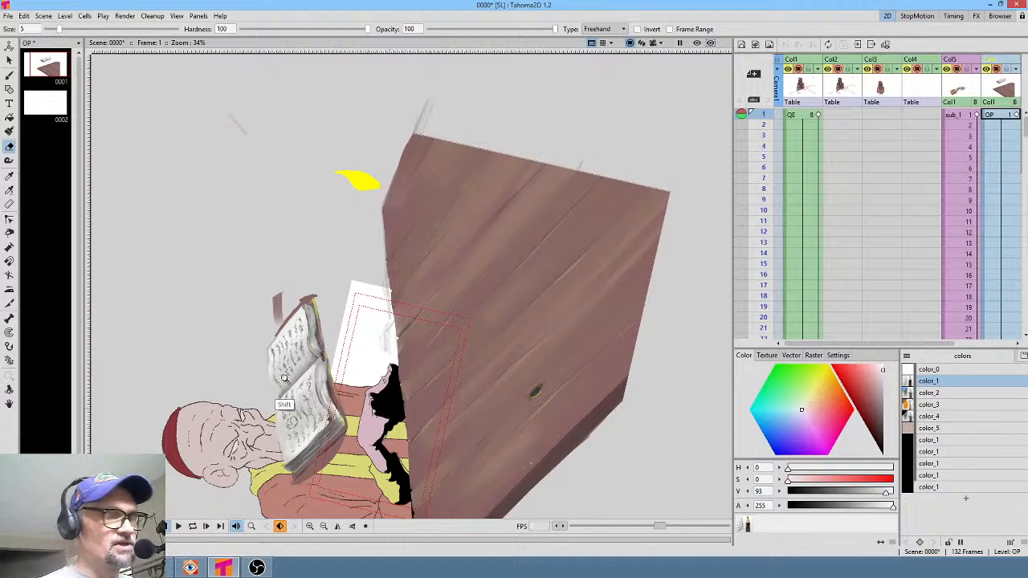
pyautogui.scroll(6, 298, 397)
pyautogui.moveTo(378, 198); pyautogui.dragTo(467, 295)
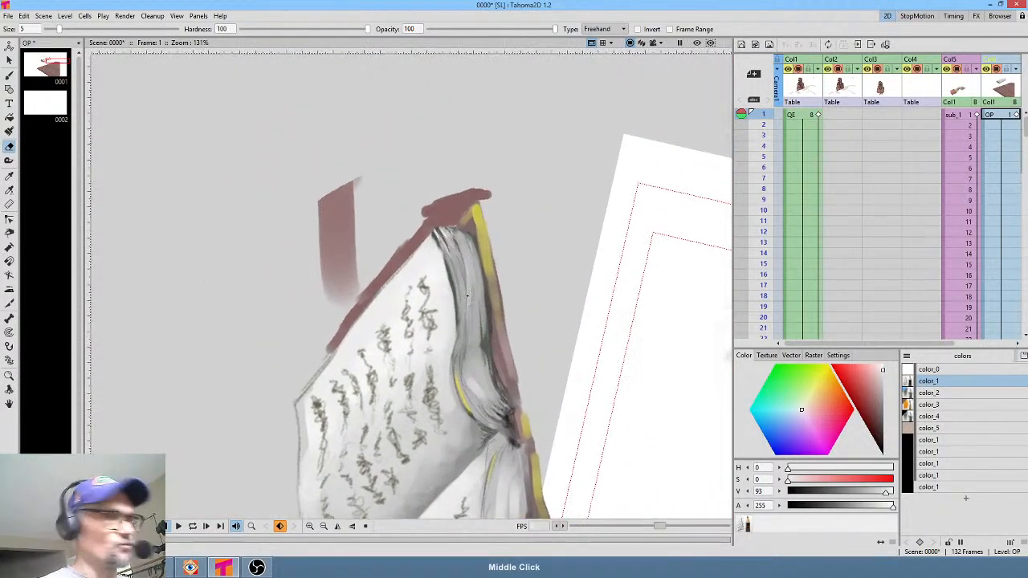
pyautogui.moveTo(384, 121)
pyautogui.mouseDown()
pyautogui.moveTo(282, 283)
pyautogui.moveTo(299, 363)
pyautogui.moveTo(317, 369)
pyautogui.moveTo(436, 228)
pyautogui.moveTo(486, 204)
pyautogui.moveTo(502, 142)
pyautogui.moveTo(427, 102)
pyautogui.mouseUp()
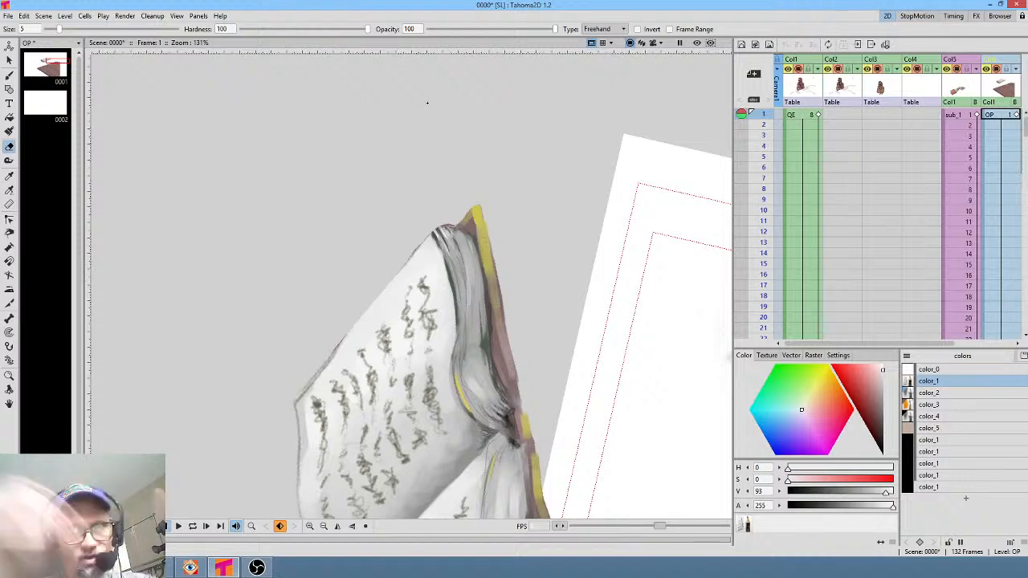
pyautogui.moveTo(578, 355)
pyautogui.mouseDown()
pyautogui.moveTo(541, 268)
pyautogui.moveTo(493, 80)
pyautogui.mouseUp()
pyautogui.moveTo(431, 493); pyautogui.dragTo(444, 332)
pyautogui.moveTo(534, 254)
pyautogui.mouseDown()
pyautogui.moveTo(314, 463)
pyautogui.moveTo(304, 486)
pyautogui.moveTo(447, 454)
pyautogui.moveTo(557, 277)
pyautogui.mouseUp()
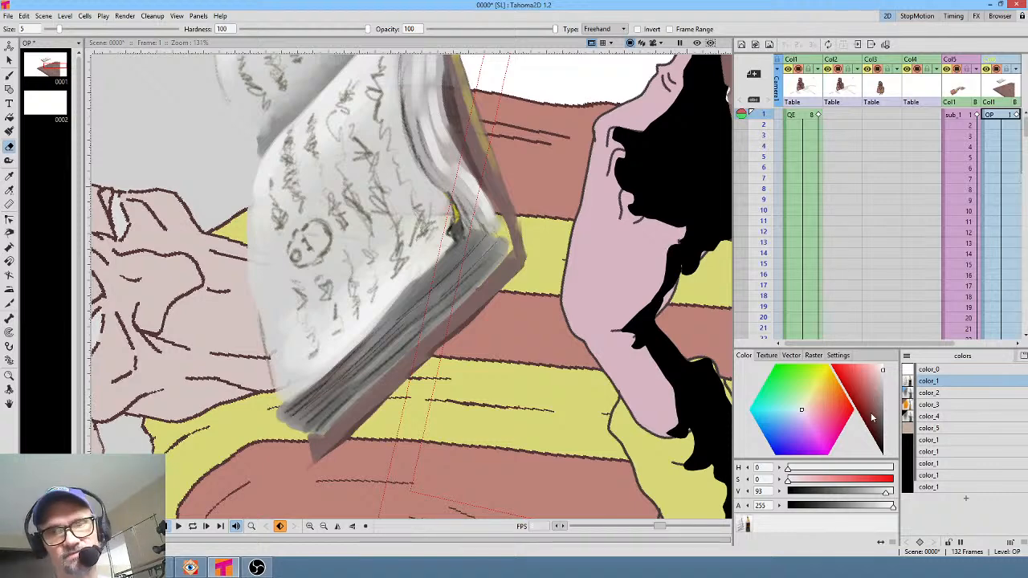
# Set color_1 to S 45 and V 40, and paint a thin reddish-brown line along the book cover's outer short edge
pyautogui.moveTo(873, 416); pyautogui.dragTo(876, 423)
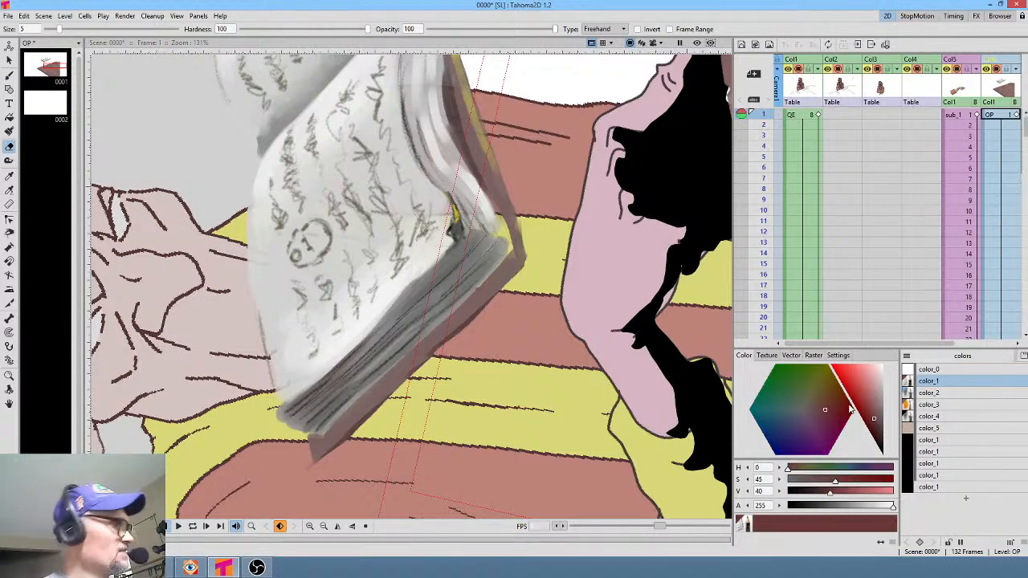
pyautogui.press('b')
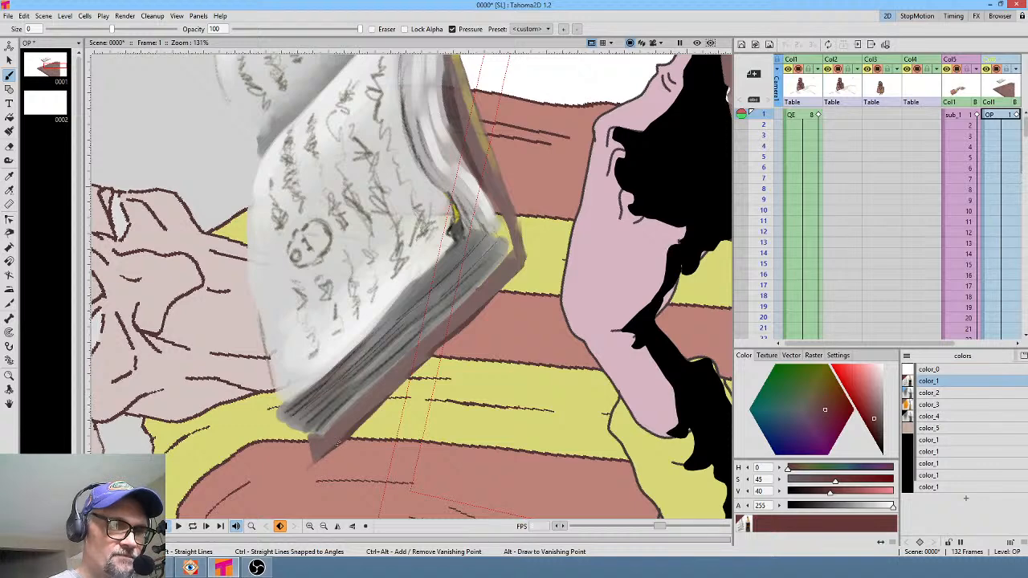
pyautogui.moveTo(316, 466); pyautogui.dragTo(332, 451)
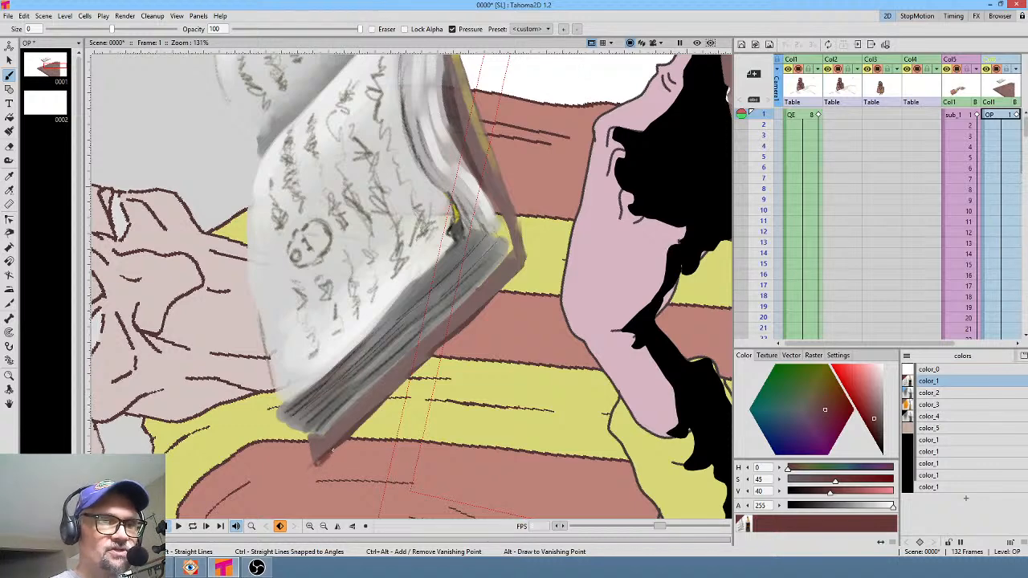
pyautogui.moveTo(359, 420); pyautogui.dragTo(417, 366)
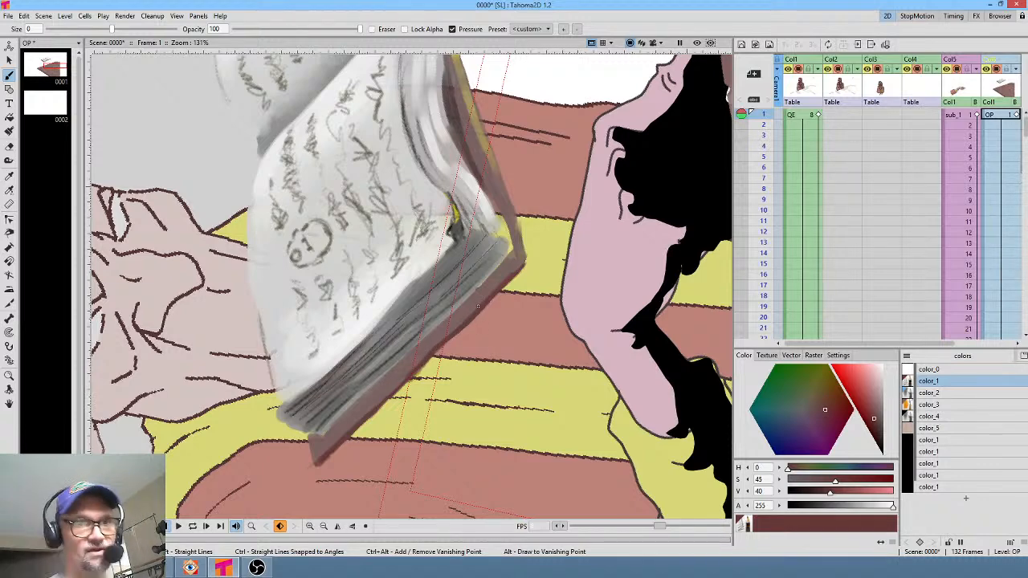
# Pick the brown of the book cover beside the yellow trim, and paint over the cover strip near its front corner
pyautogui.middleClick(478, 306)
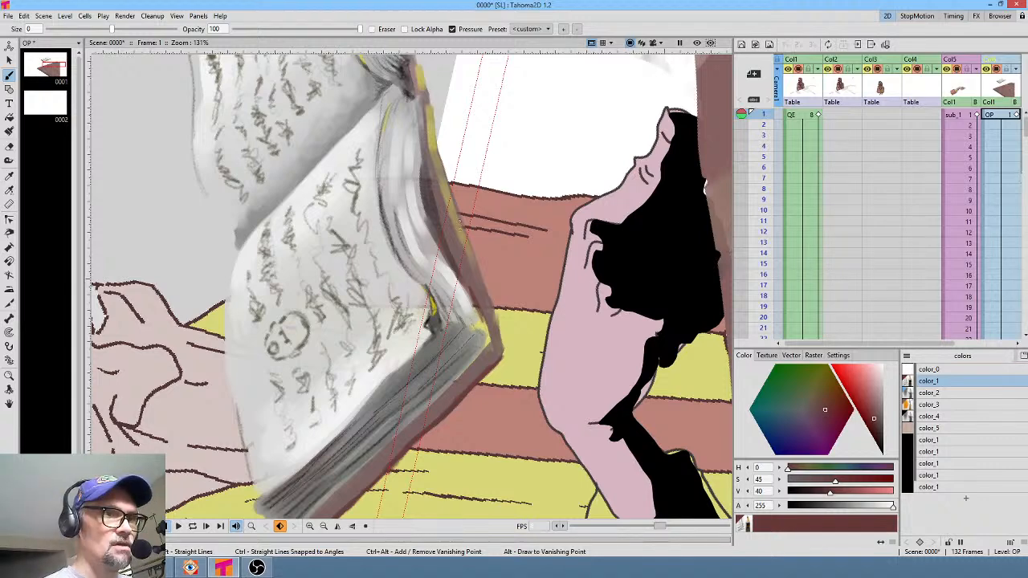
pyautogui.press('r')
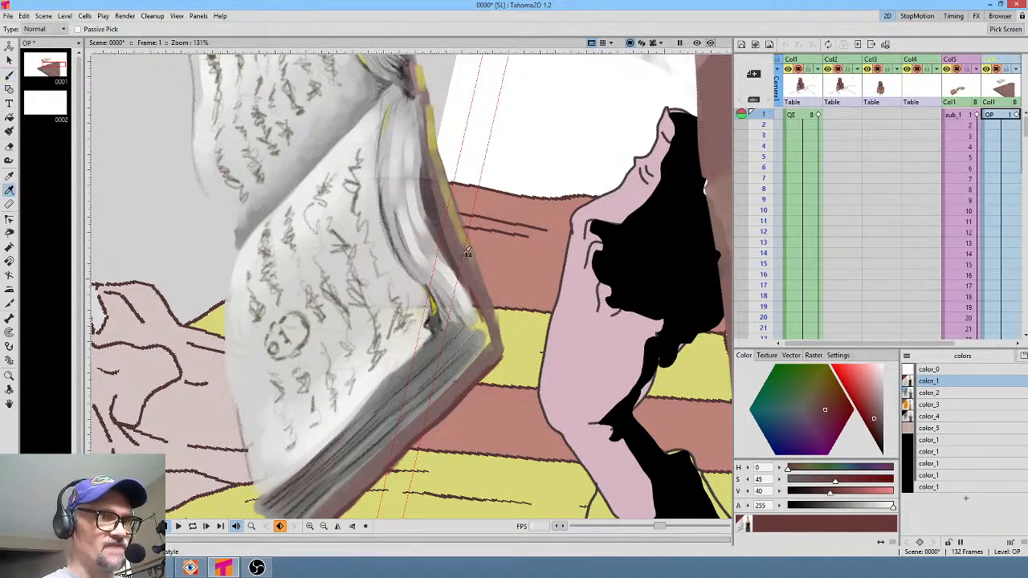
pyautogui.click(462, 254)
pyautogui.press('b')
pyautogui.moveTo(472, 295); pyautogui.dragTo(487, 342)
pyautogui.moveTo(473, 307); pyautogui.dragTo(483, 329)
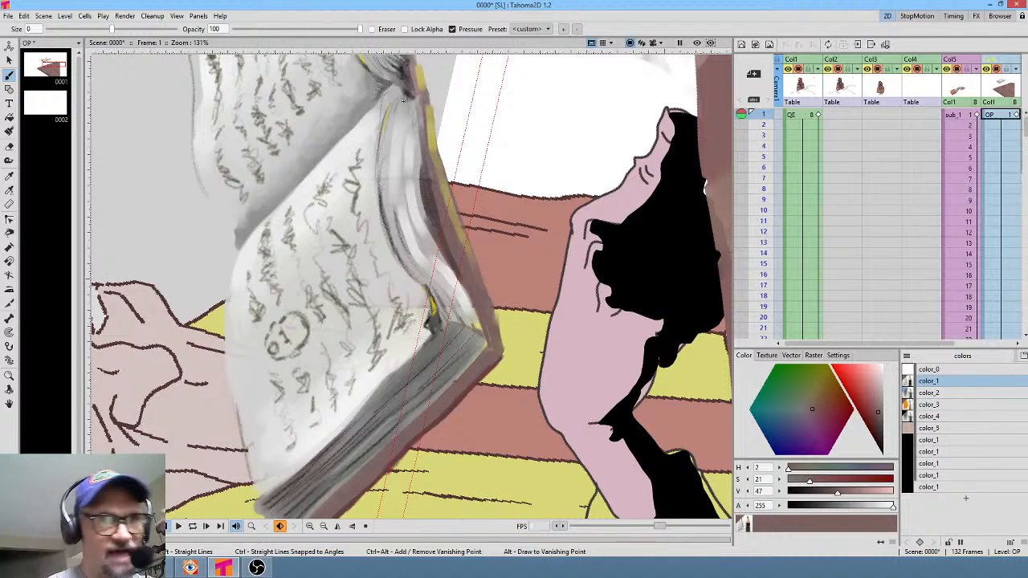
# Darken color_1 to S 37 and V 28, and draw thin page lines fanning out from the spine on the near page block
pyautogui.moveTo(396, 174); pyautogui.dragTo(400, 230)
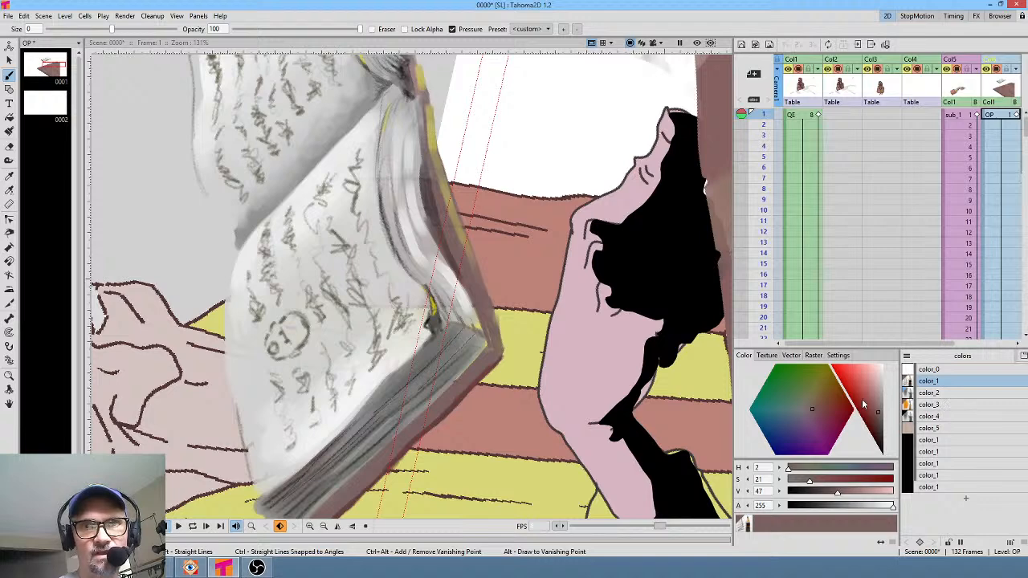
pyautogui.moveTo(877, 424); pyautogui.dragTo(877, 428)
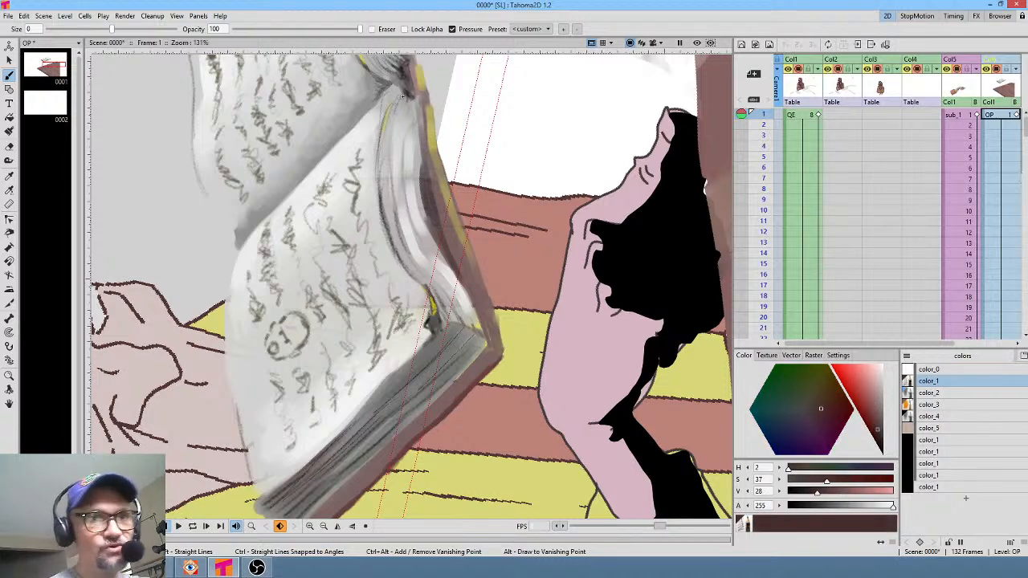
pyautogui.moveTo(401, 92)
pyautogui.mouseDown()
pyautogui.moveTo(387, 126)
pyautogui.moveTo(398, 143)
pyautogui.mouseUp()
pyautogui.moveTo(412, 96)
pyautogui.mouseDown()
pyautogui.moveTo(405, 153)
pyautogui.moveTo(414, 149)
pyautogui.mouseUp()
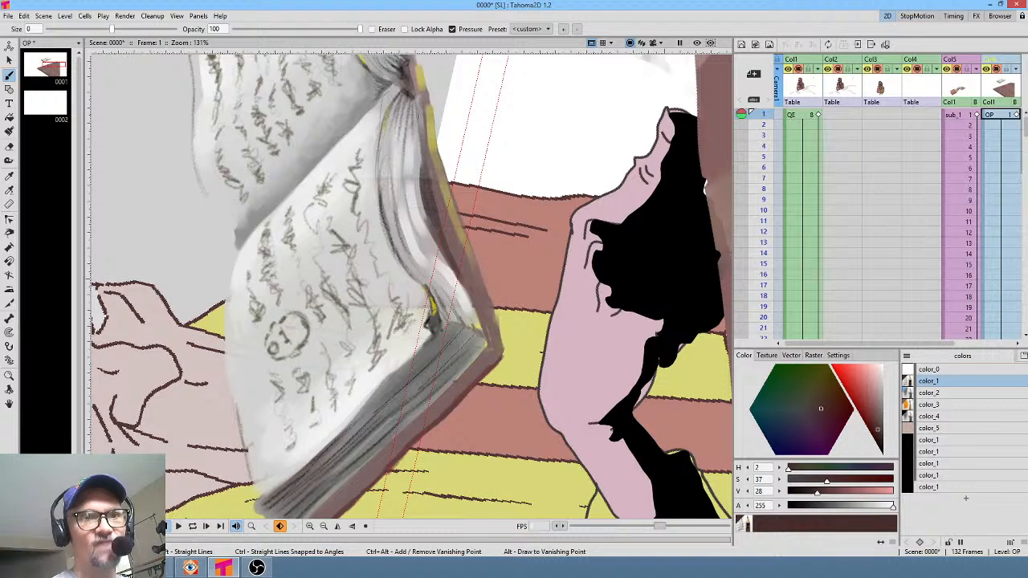
pyautogui.moveTo(417, 94); pyautogui.dragTo(430, 176)
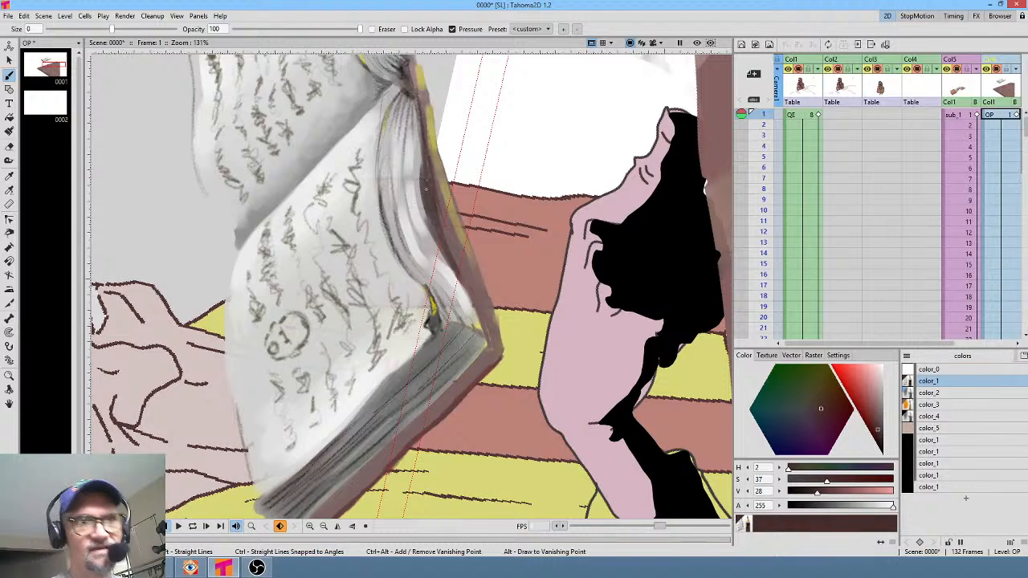
# Paint a dark shadow on the book cover beneath the near page block, down to the front corner
pyautogui.moveTo(426, 186); pyautogui.dragTo(456, 240)
pyautogui.moveTo(445, 208); pyautogui.dragTo(472, 294)
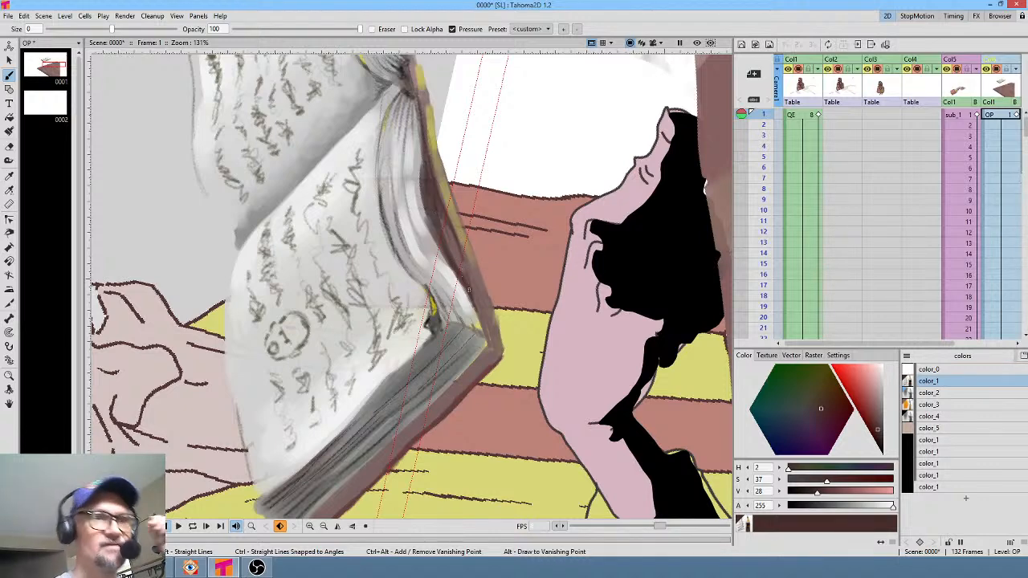
pyautogui.moveTo(476, 297)
pyautogui.mouseDown()
pyautogui.moveTo(490, 339)
pyautogui.moveTo(484, 319)
pyautogui.mouseUp()
pyautogui.moveTo(470, 267); pyautogui.dragTo(481, 309)
# Paint a dark shadow on the book cover beneath the far page block, from the spine to the outer corner
pyautogui.moveTo(441, 227); pyautogui.dragTo(519, 426)
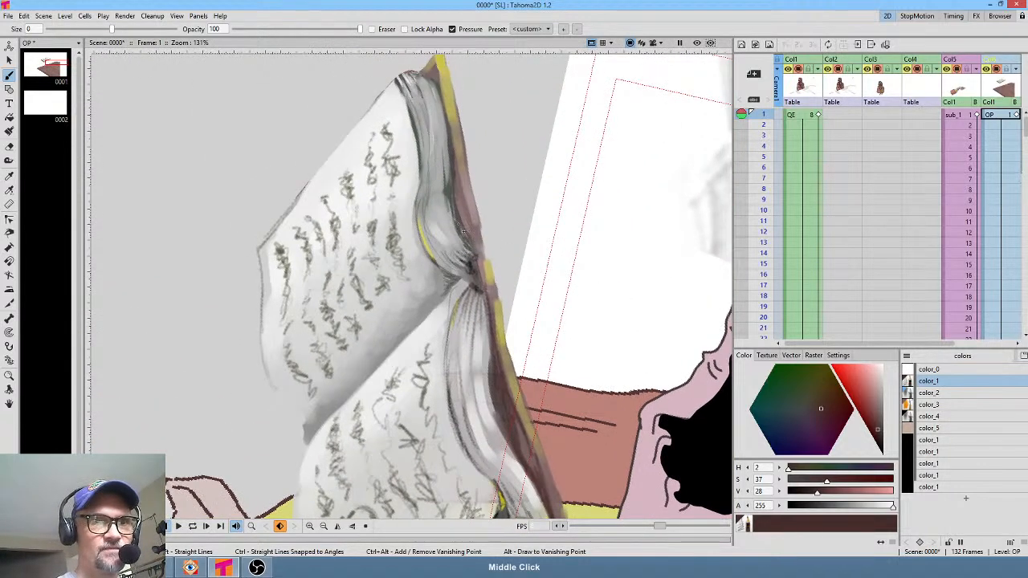
pyautogui.moveTo(455, 214); pyautogui.dragTo(465, 231)
pyautogui.moveTo(450, 195); pyautogui.dragTo(466, 233)
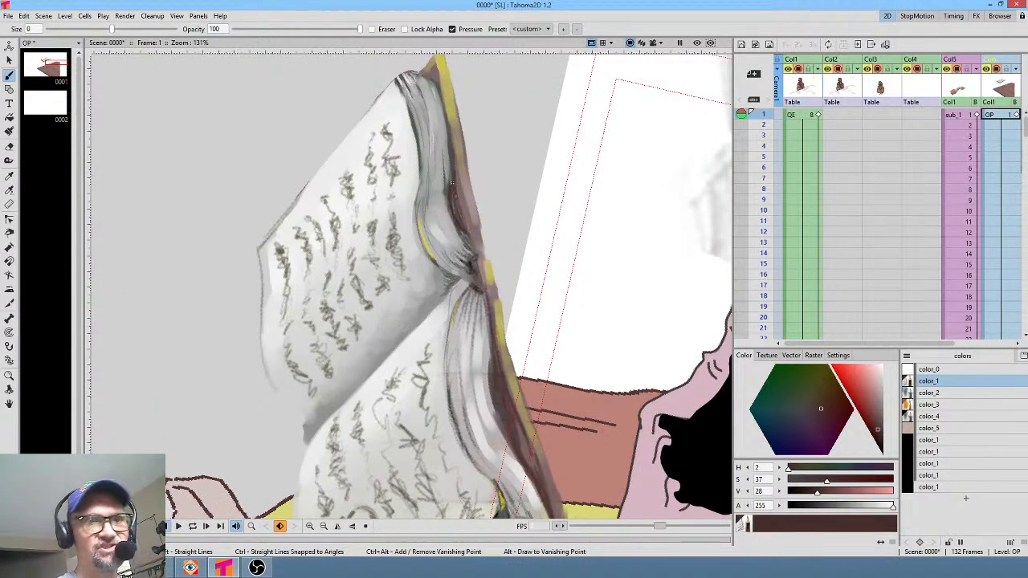
pyautogui.moveTo(451, 145); pyautogui.dragTo(462, 217)
pyautogui.moveTo(456, 171); pyautogui.dragTo(467, 211)
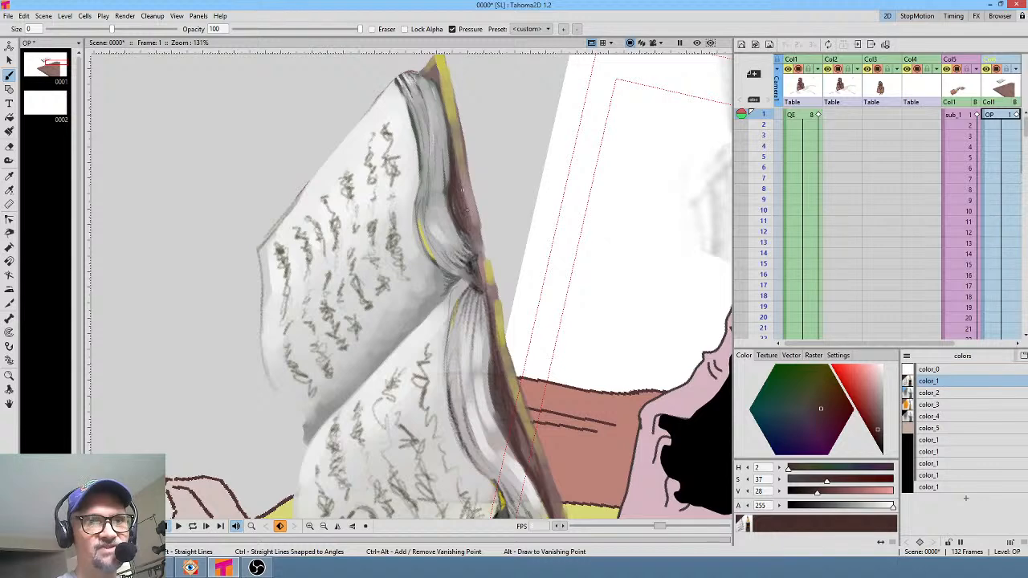
pyautogui.moveTo(441, 90); pyautogui.dragTo(450, 141)
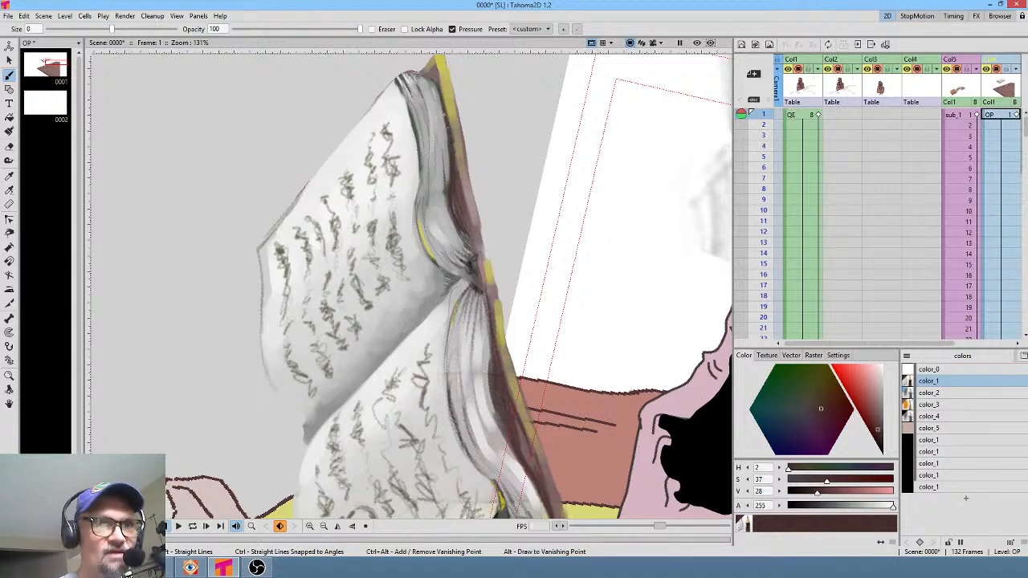
pyautogui.moveTo(440, 90)
pyautogui.mouseDown()
pyautogui.moveTo(439, 103)
pyautogui.moveTo(438, 88)
pyautogui.mouseUp()
# Set color_1 to S 0 and V 94, and paint white highlights between the page lines on both page blocks beside the spine
pyautogui.moveTo(495, 139); pyautogui.dragTo(504, 122)
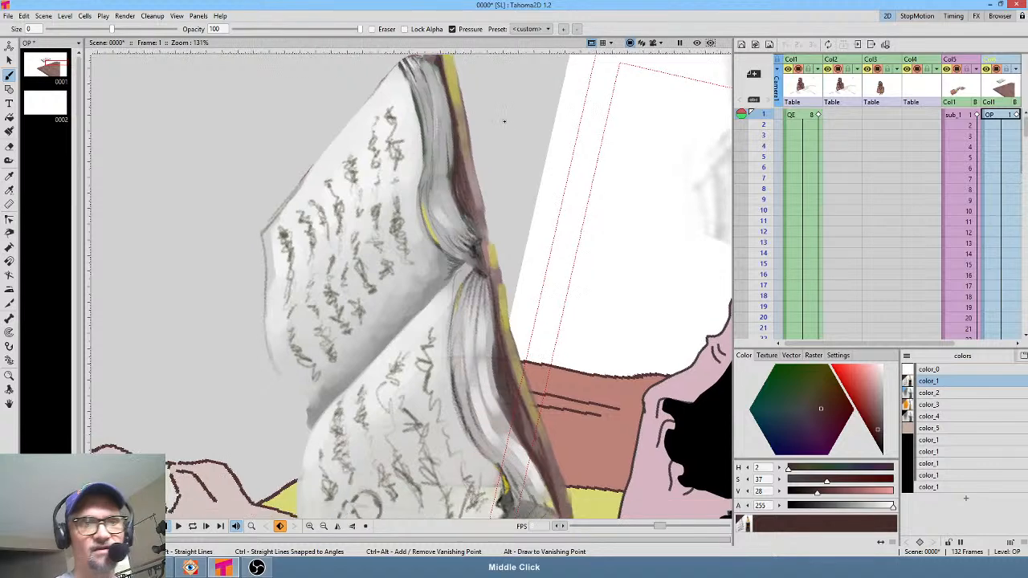
pyautogui.moveTo(878, 384)
pyautogui.mouseDown()
pyautogui.moveTo(895, 364)
pyautogui.moveTo(886, 367)
pyautogui.mouseUp()
pyautogui.moveTo(485, 352); pyautogui.dragTo(506, 434)
pyautogui.moveTo(472, 323)
pyautogui.mouseDown()
pyautogui.moveTo(480, 398)
pyautogui.moveTo(466, 396)
pyautogui.moveTo(471, 409)
pyautogui.mouseUp()
pyautogui.moveTo(460, 326)
pyautogui.mouseDown()
pyautogui.moveTo(466, 400)
pyautogui.moveTo(459, 383)
pyautogui.mouseUp()
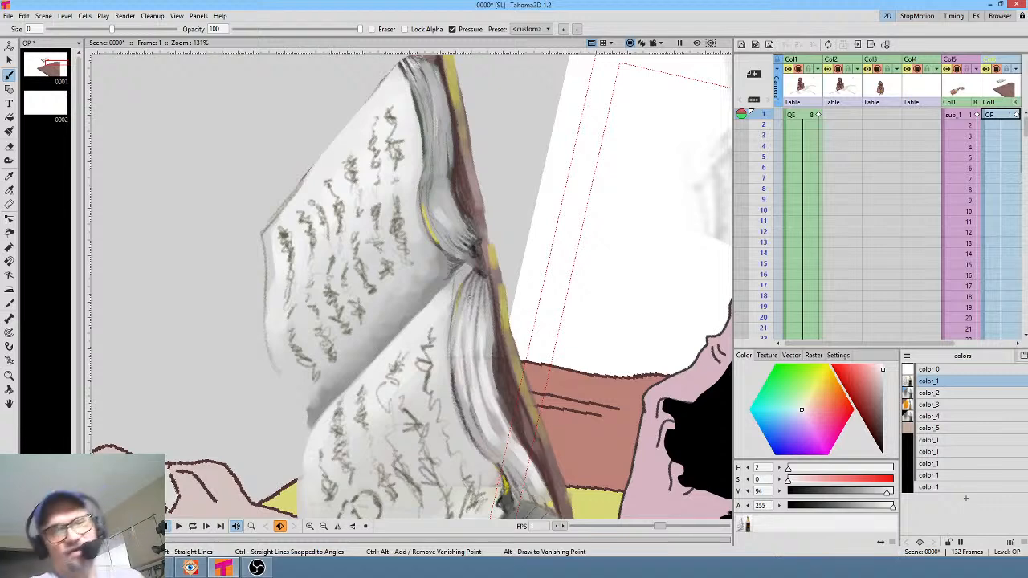
pyautogui.moveTo(462, 339); pyautogui.dragTo(460, 360)
pyautogui.moveTo(461, 321); pyautogui.dragTo(459, 347)
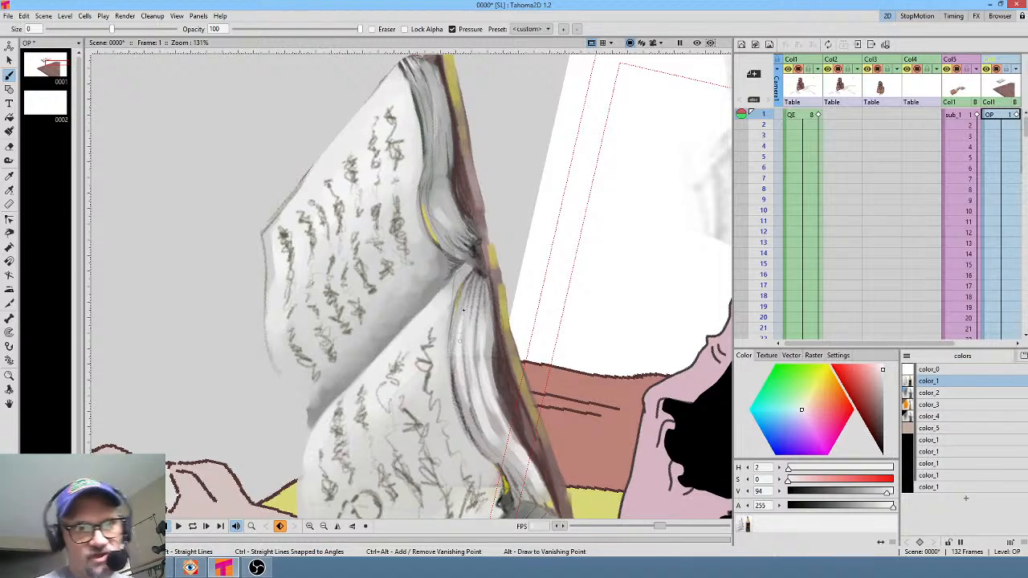
pyautogui.moveTo(465, 300)
pyautogui.mouseDown()
pyautogui.moveTo(464, 325)
pyautogui.moveTo(474, 310)
pyautogui.moveTo(482, 316)
pyautogui.mouseUp()
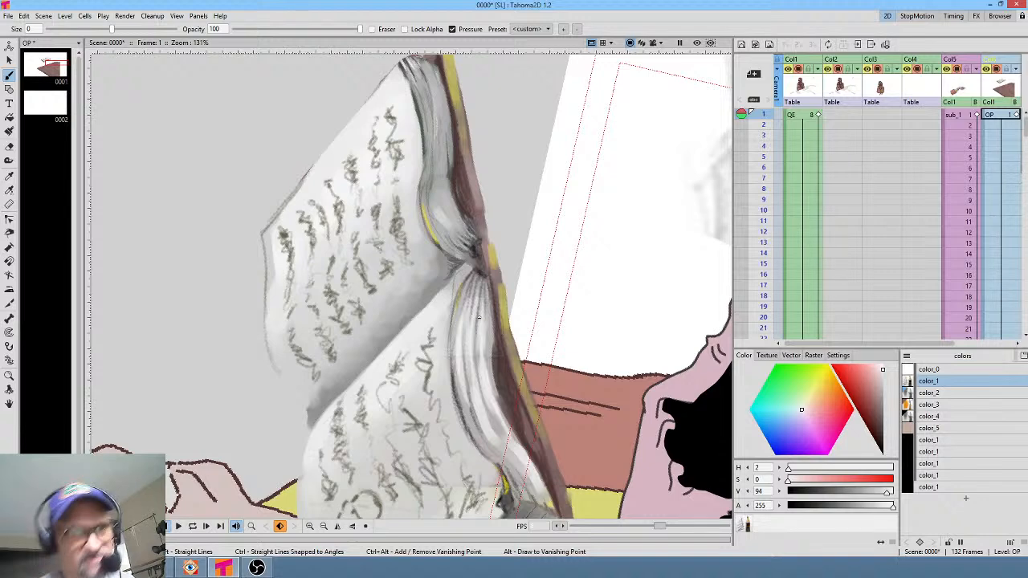
pyautogui.moveTo(440, 233); pyautogui.dragTo(464, 249)
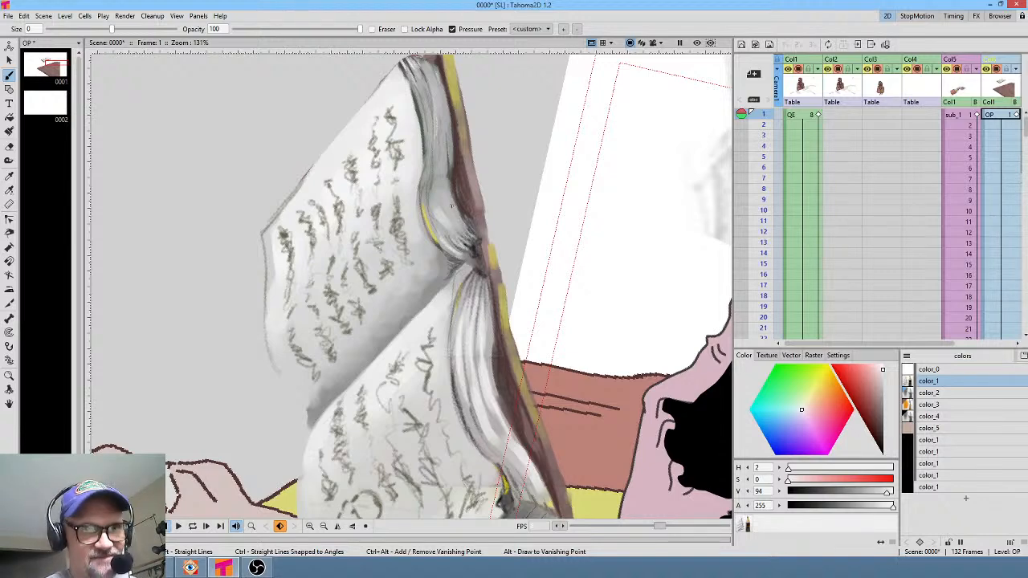
# Reset the canvas rotation, and add white highlights to the near page block's front corner and the far page block's edges
pyautogui.hotkey('alt', '-')
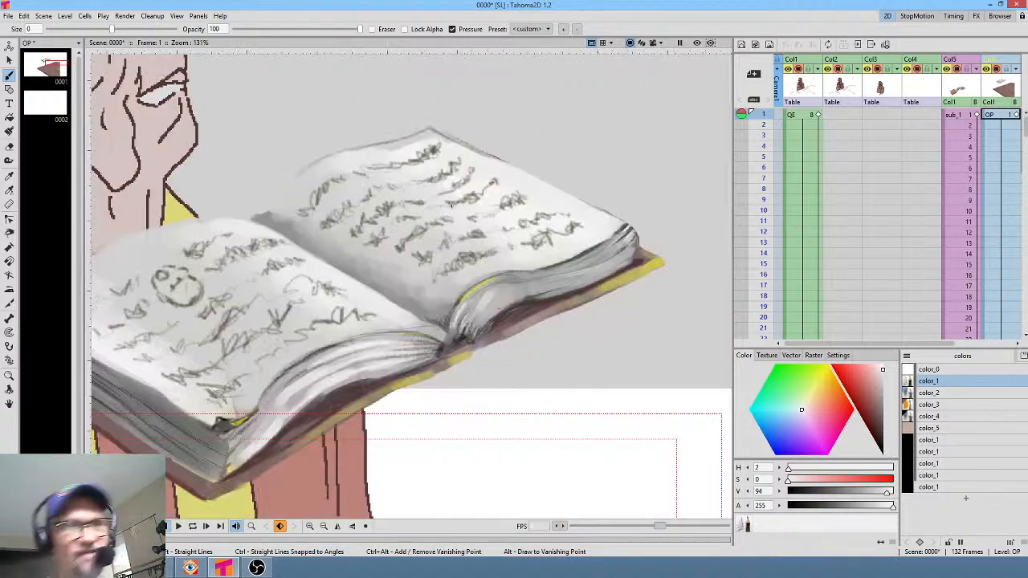
pyautogui.moveTo(239, 441); pyautogui.dragTo(267, 402)
pyautogui.moveTo(271, 396); pyautogui.dragTo(296, 374)
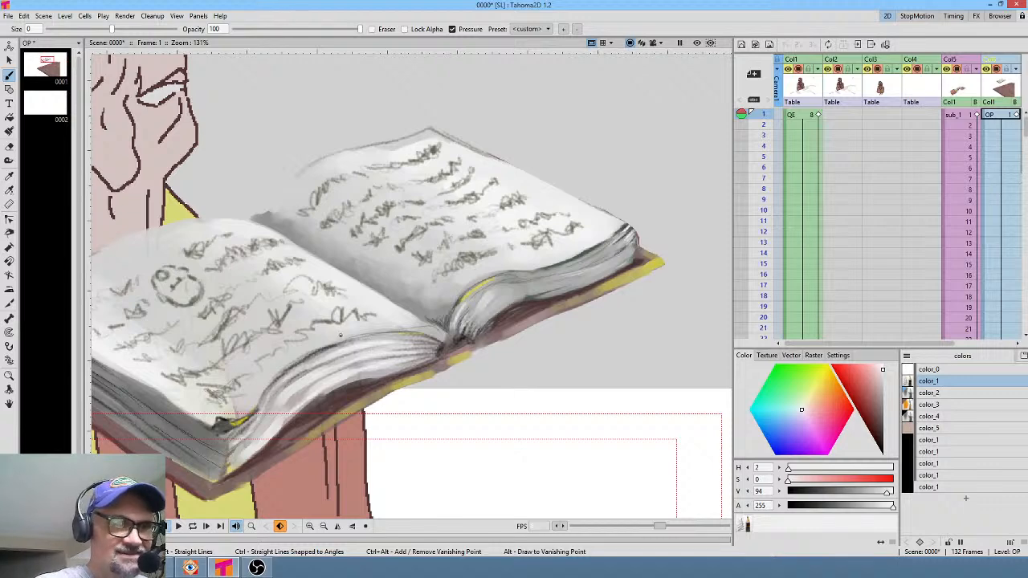
pyautogui.moveTo(488, 307)
pyautogui.mouseDown()
pyautogui.moveTo(617, 265)
pyautogui.moveTo(593, 277)
pyautogui.moveTo(553, 267)
pyautogui.mouseUp()
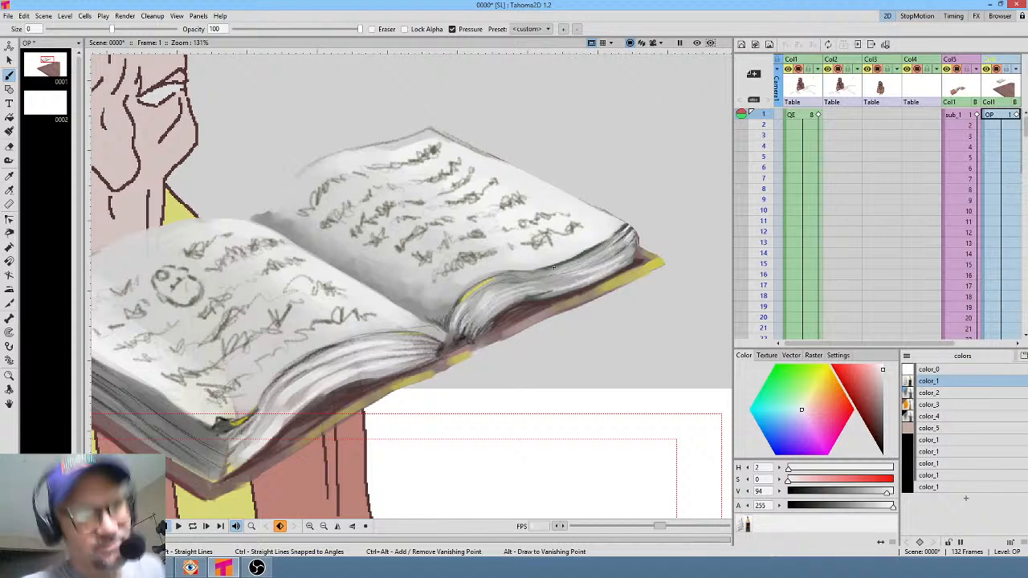
# Set color_1 to S 4 and V 40, and draw grey lines along the upper edges of both page blocks
pyautogui.click(881, 402)
pyautogui.moveTo(882, 401); pyautogui.dragTo(882, 419)
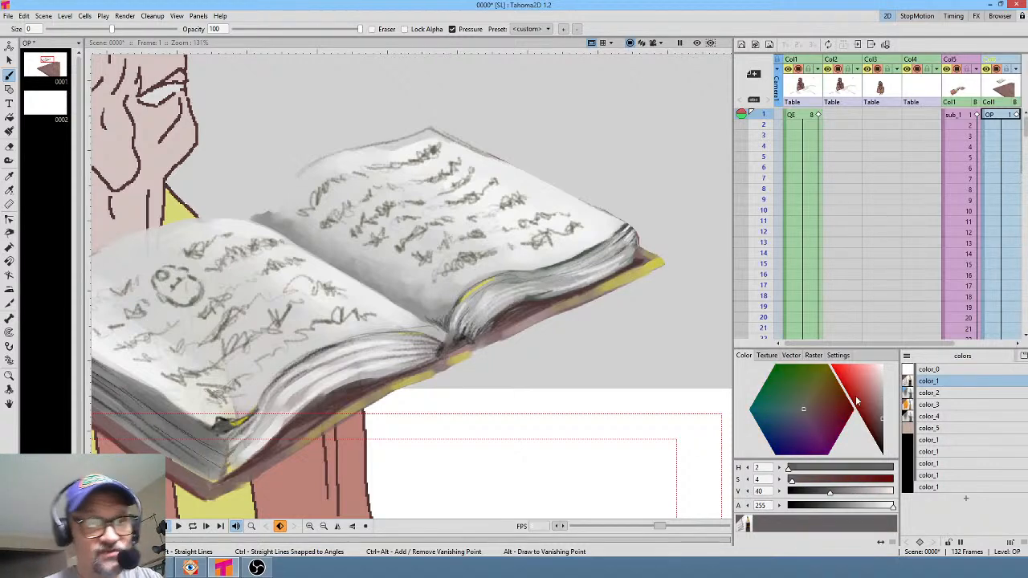
pyautogui.moveTo(358, 340)
pyautogui.mouseDown()
pyautogui.moveTo(425, 335)
pyautogui.moveTo(382, 335)
pyautogui.moveTo(448, 317)
pyautogui.moveTo(481, 278)
pyautogui.moveTo(450, 326)
pyautogui.moveTo(467, 297)
pyautogui.moveTo(562, 273)
pyautogui.moveTo(629, 229)
pyautogui.mouseUp()
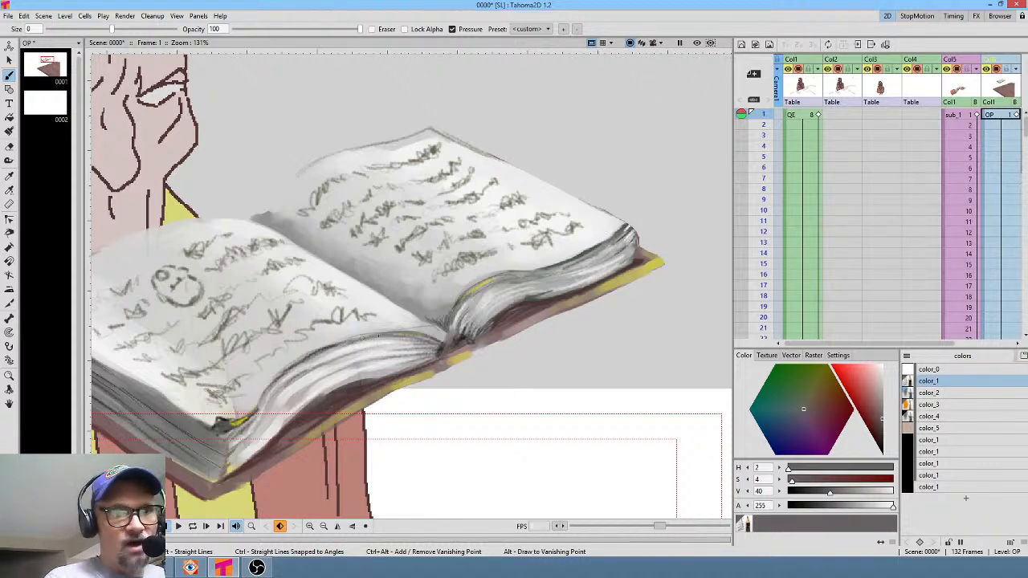
pyautogui.moveTo(342, 348); pyautogui.dragTo(390, 335)
# Set color_1 to S 0 and V 24, and draw thin dark page lines across the near and far page blocks
pyautogui.moveTo(880, 425); pyautogui.dragTo(883, 434)
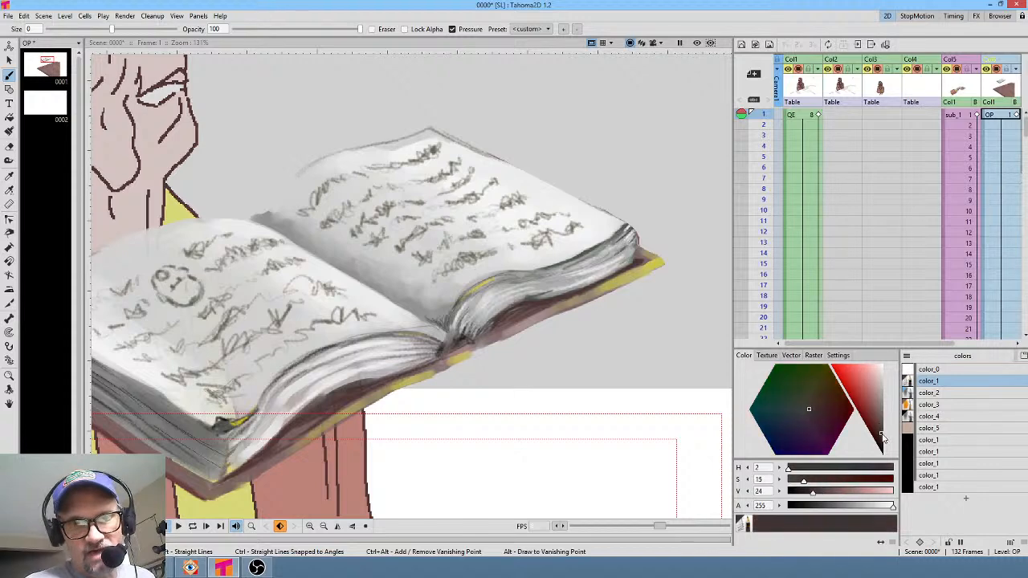
pyautogui.moveTo(383, 344)
pyautogui.mouseDown()
pyautogui.moveTo(333, 355)
pyautogui.moveTo(406, 343)
pyautogui.moveTo(333, 361)
pyautogui.moveTo(377, 355)
pyautogui.moveTo(276, 408)
pyautogui.moveTo(311, 372)
pyautogui.moveTo(280, 426)
pyautogui.moveTo(396, 361)
pyautogui.mouseUp()
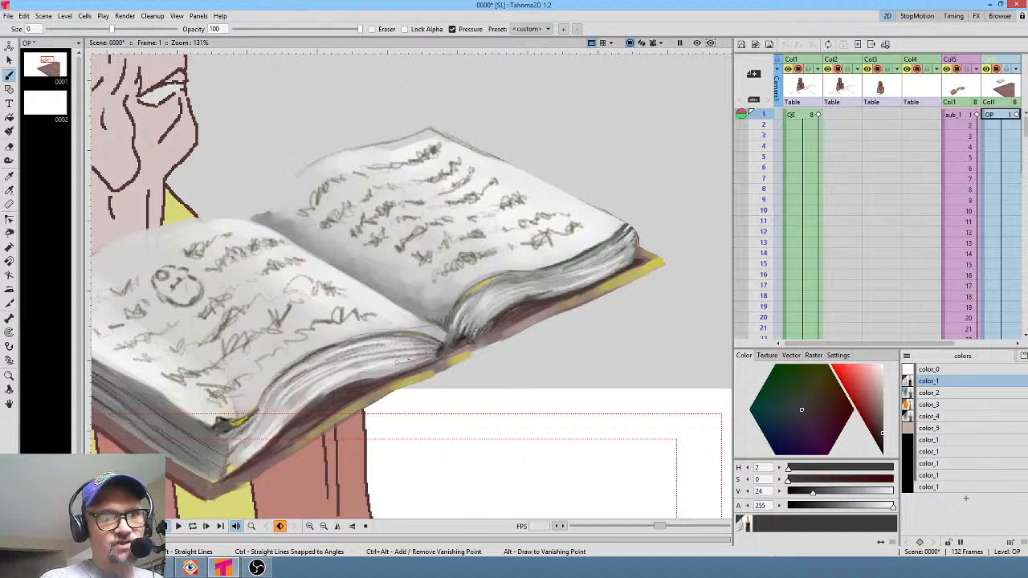
pyautogui.moveTo(495, 302)
pyautogui.mouseDown()
pyautogui.moveTo(479, 315)
pyautogui.moveTo(492, 319)
pyautogui.moveTo(460, 333)
pyautogui.mouseUp()
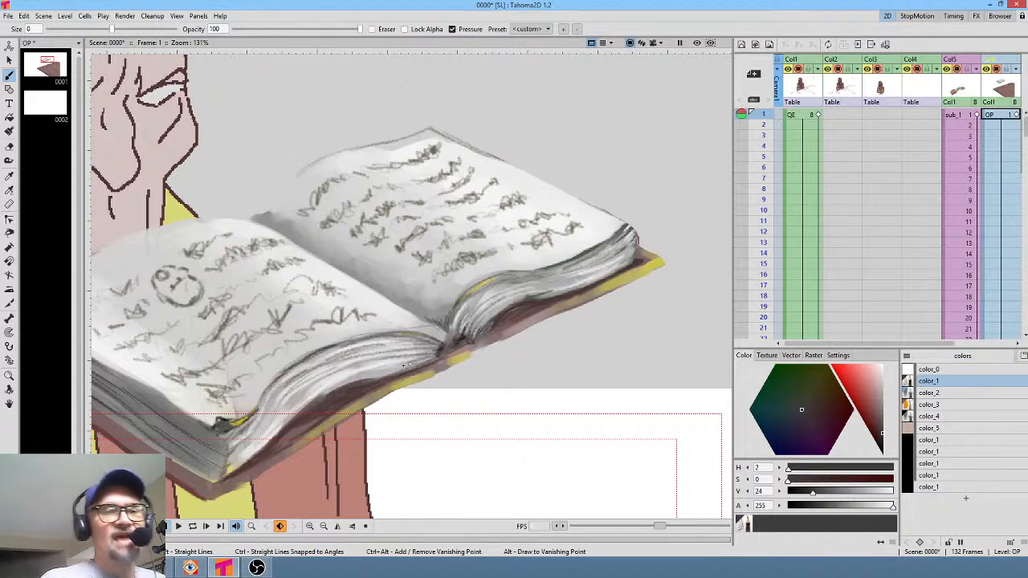
pyautogui.moveTo(409, 363); pyautogui.dragTo(337, 382)
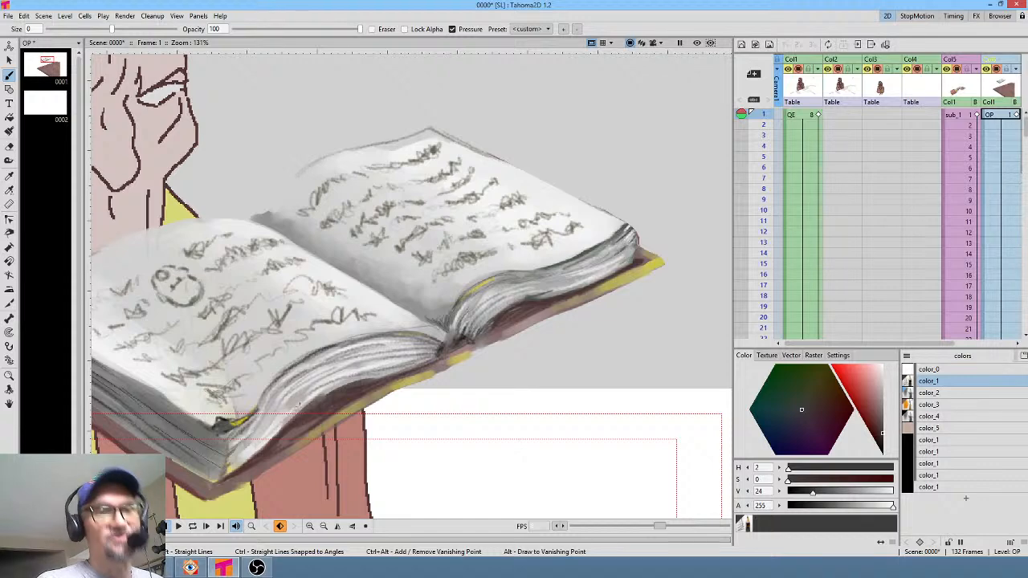
pyautogui.moveTo(241, 440)
pyautogui.mouseDown()
pyautogui.moveTo(234, 467)
pyautogui.moveTo(307, 424)
pyautogui.moveTo(275, 384)
pyautogui.moveTo(366, 343)
pyautogui.mouseUp()
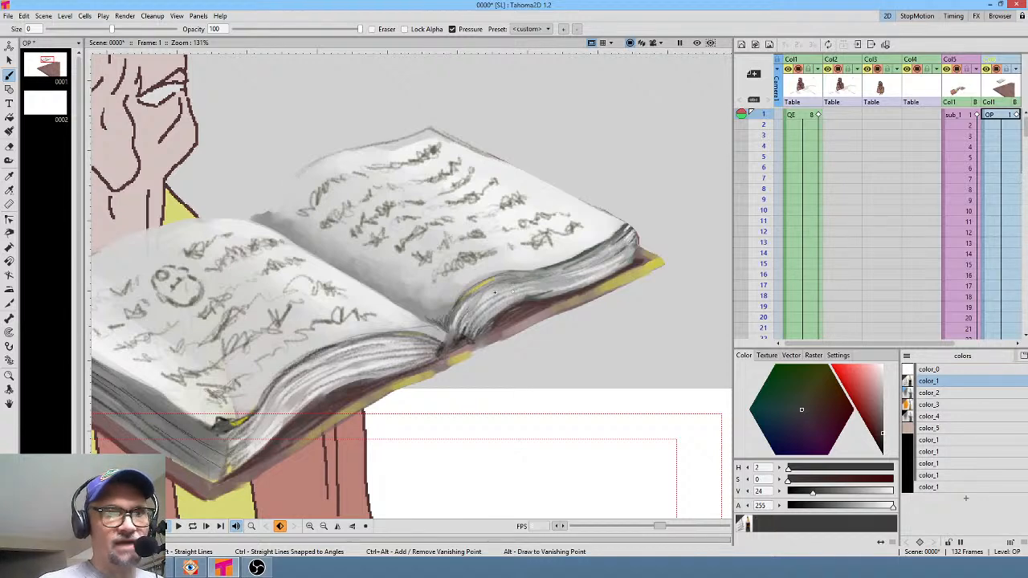
# Draw thin dark lines along the far page block from the spine to its outer corner
pyautogui.moveTo(463, 300)
pyautogui.mouseDown()
pyautogui.moveTo(498, 279)
pyautogui.moveTo(563, 269)
pyautogui.moveTo(629, 230)
pyautogui.mouseUp()
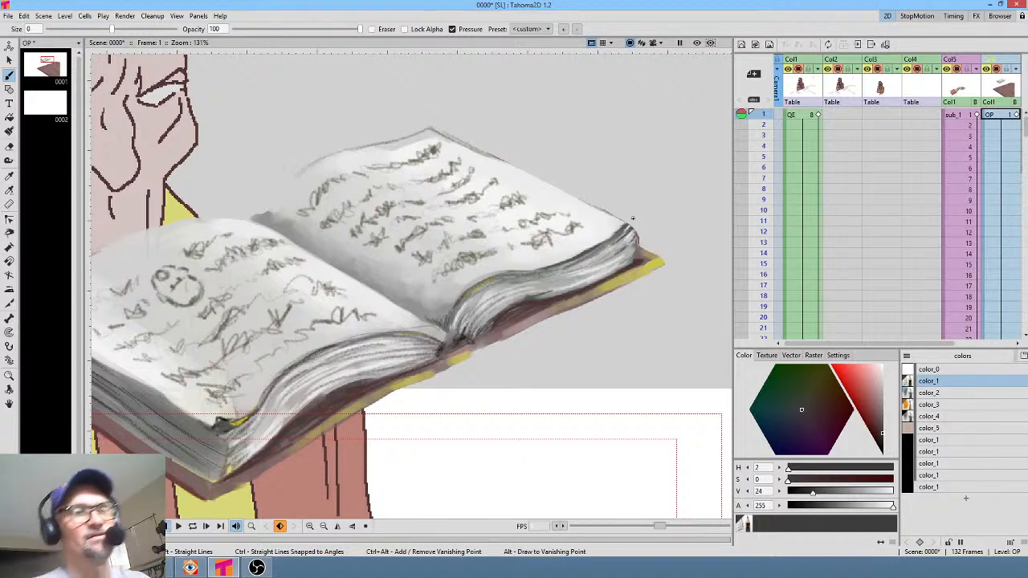
# Switch to color_3, set the brush size to -2, and shade the far page's inner edge with a sampled grey of V 64
pyautogui.click(936, 406)
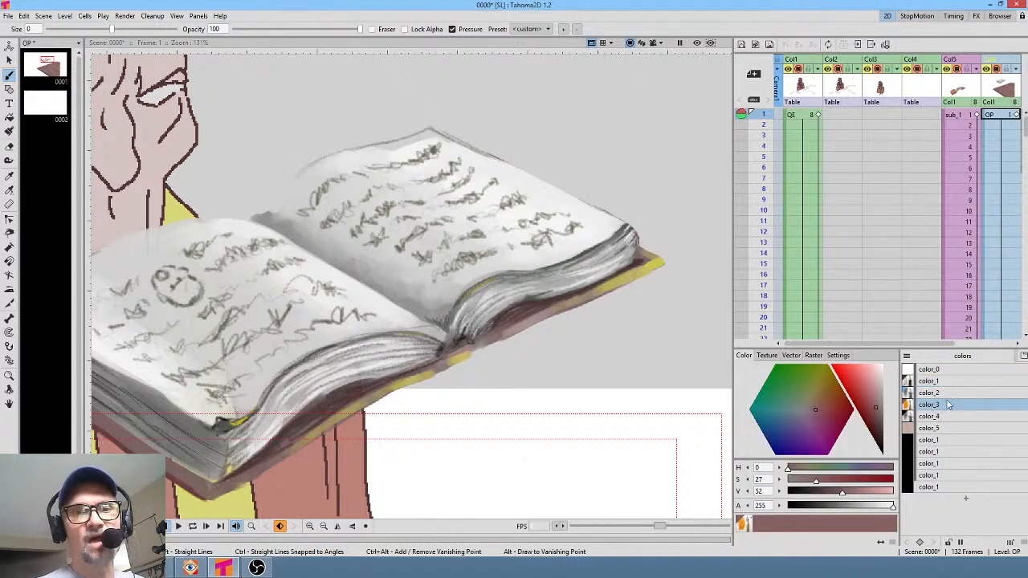
pyautogui.click(880, 410)
pyautogui.moveTo(879, 411); pyautogui.dragTo(882, 408)
pyautogui.moveTo(884, 400); pyautogui.dragTo(882, 391)
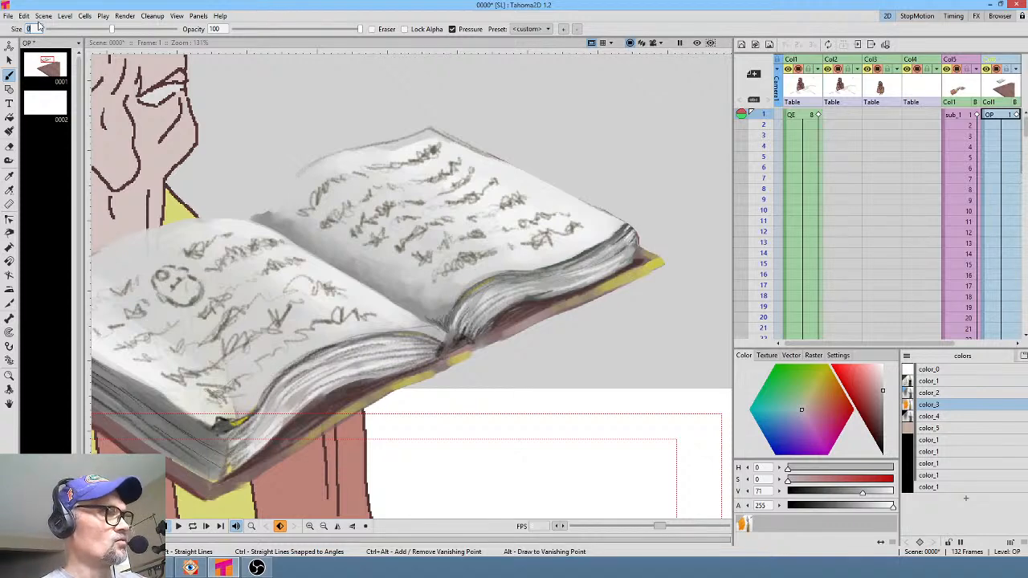
pyautogui.write('2')
pyautogui.press('Return')
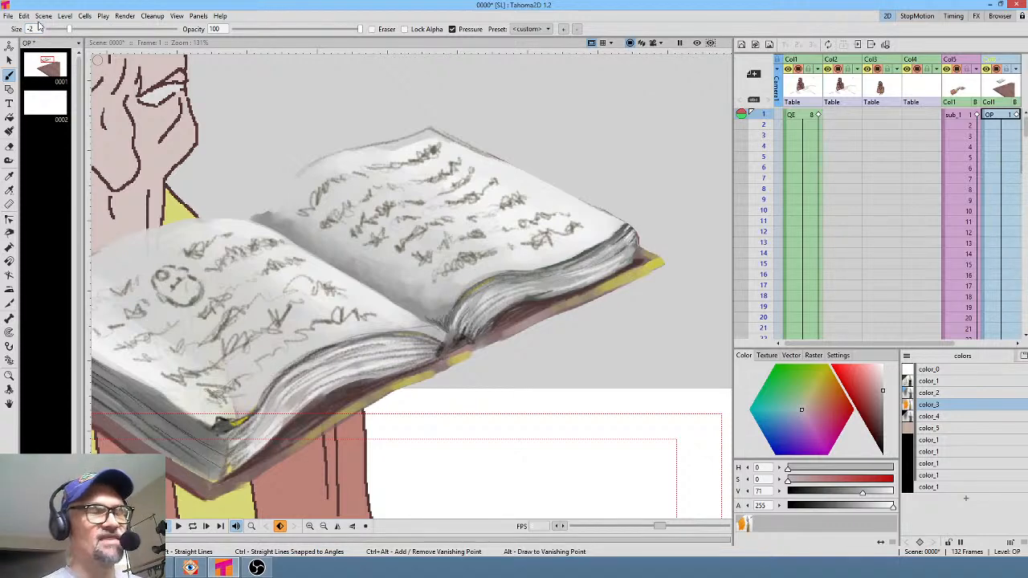
pyautogui.press('r')
pyautogui.click(277, 217)
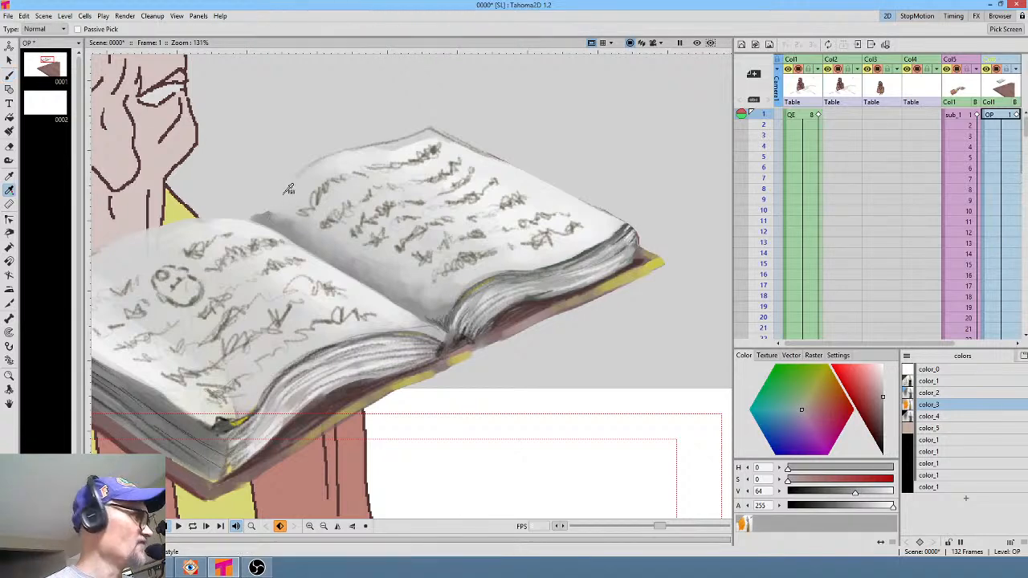
pyautogui.press('b')
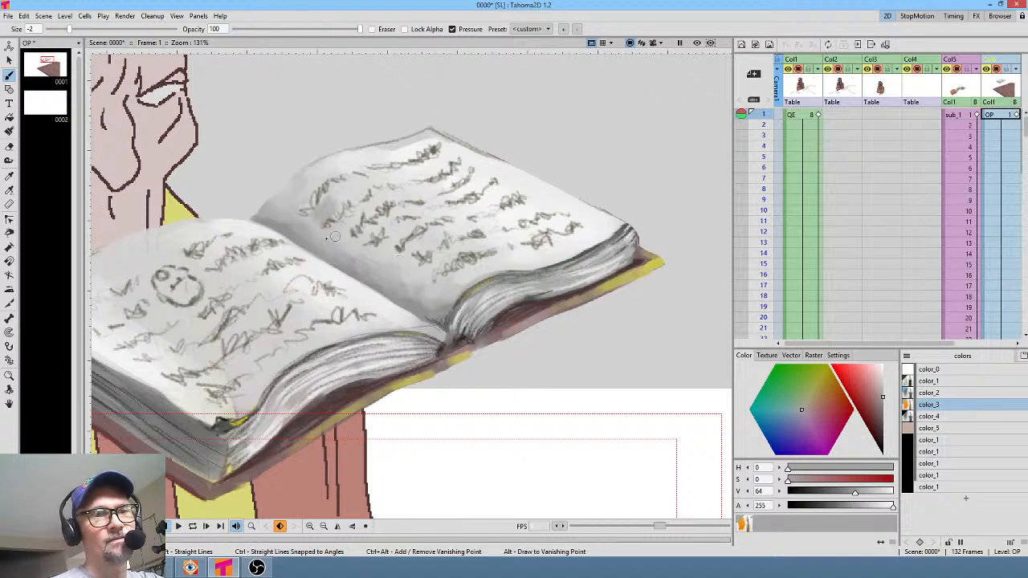
# Blend the far page's shading near the spine with sampled greys of V 83 and V 56
pyautogui.press('r')
pyautogui.click(355, 180)
pyautogui.press('b')
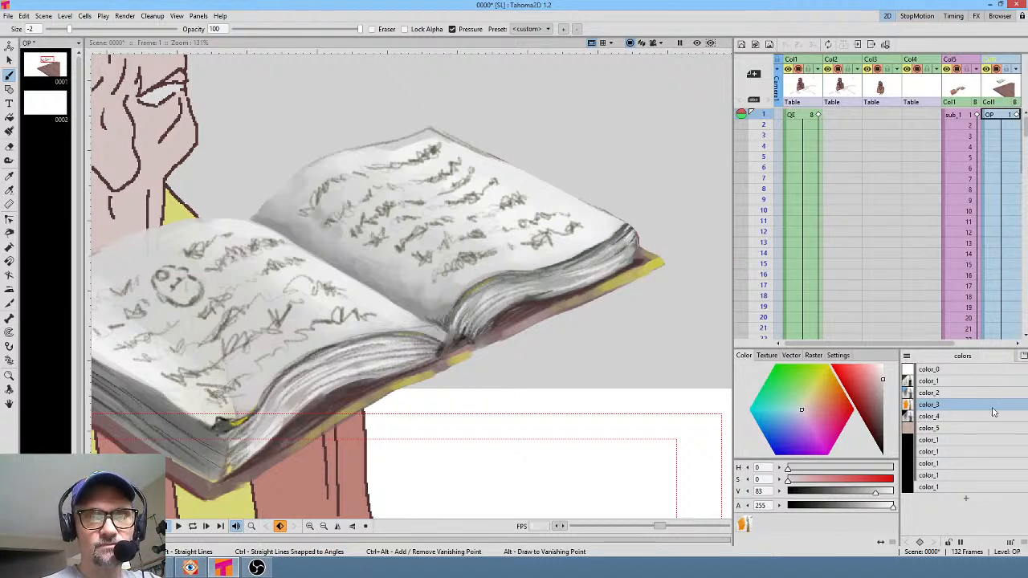
pyautogui.click(1006, 117)
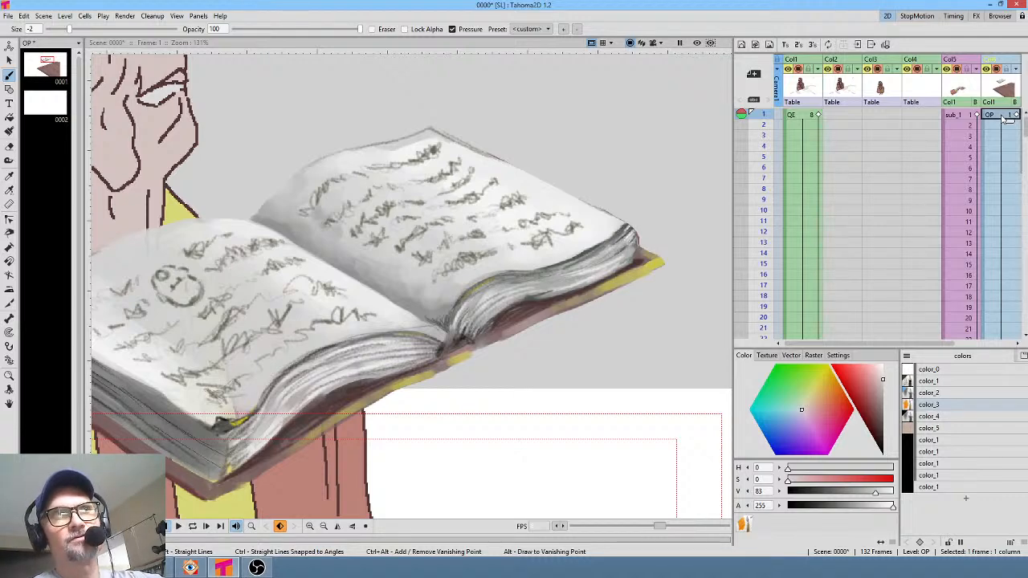
pyautogui.press('r')
pyautogui.click(289, 226)
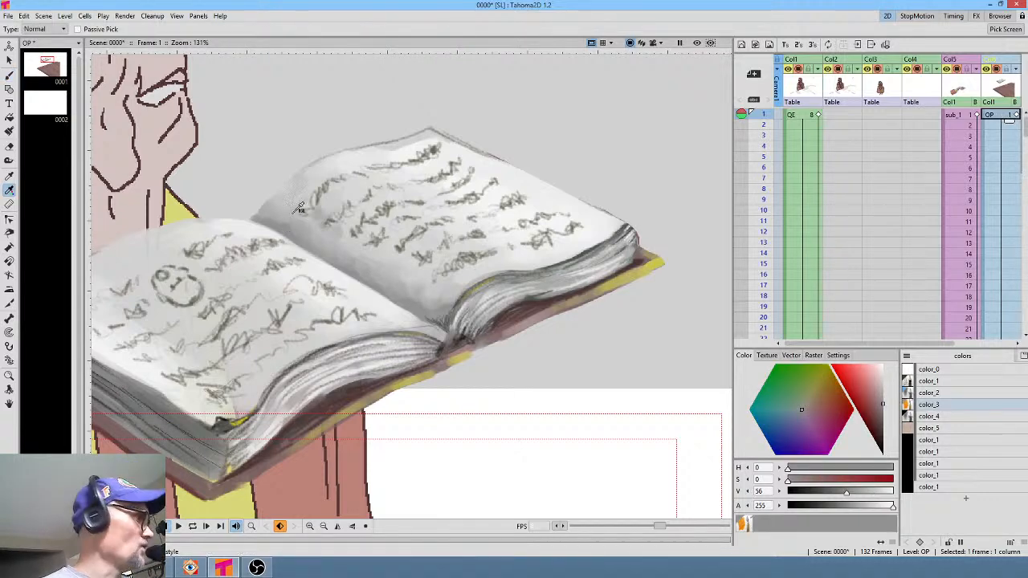
pyautogui.press('b')
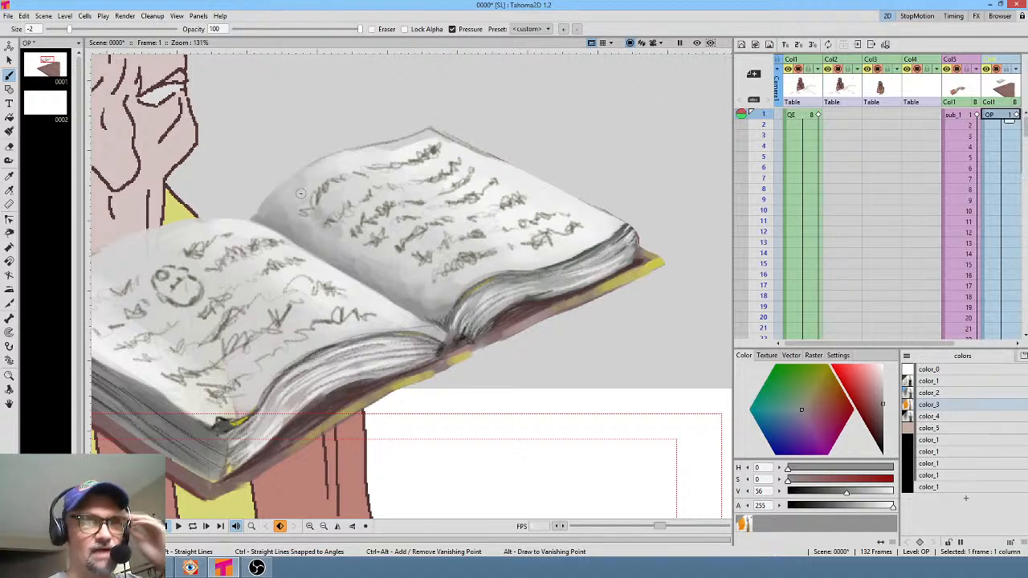
# Sample a light grey of V 92 and paint over the dark outline along the far page's outer edge
pyautogui.press('k')
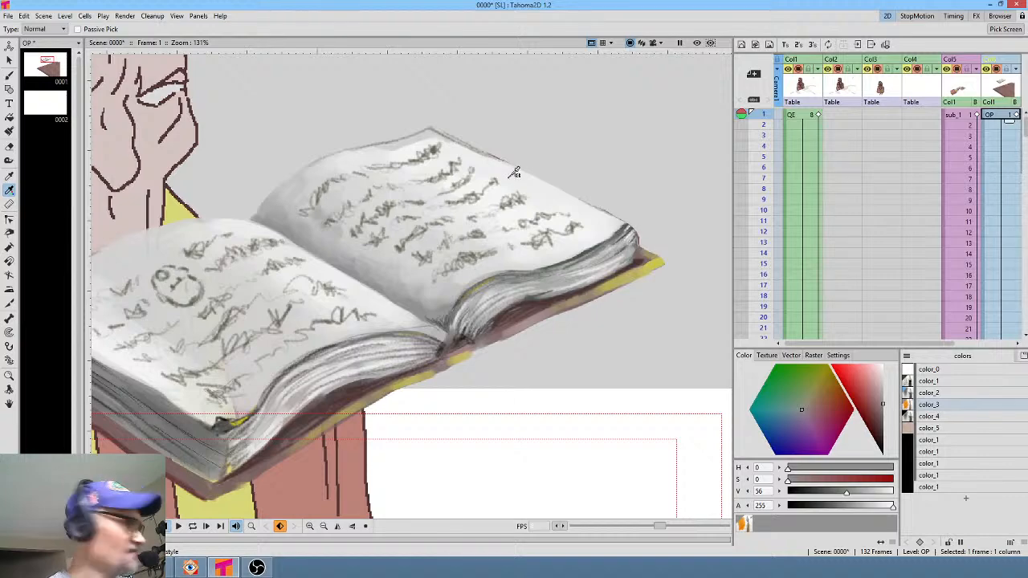
pyautogui.click(514, 175)
pyautogui.press('b')
pyautogui.moveTo(664, 242); pyautogui.dragTo(453, 112)
pyautogui.moveTo(447, 148); pyautogui.dragTo(555, 245)
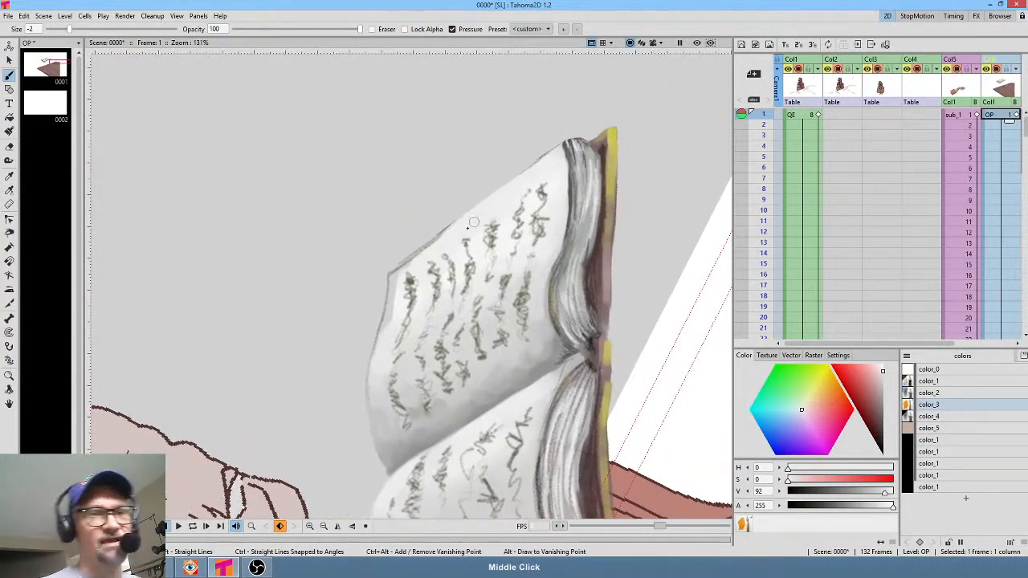
pyautogui.moveTo(439, 240)
pyautogui.mouseDown()
pyautogui.moveTo(469, 216)
pyautogui.moveTo(395, 272)
pyautogui.mouseUp()
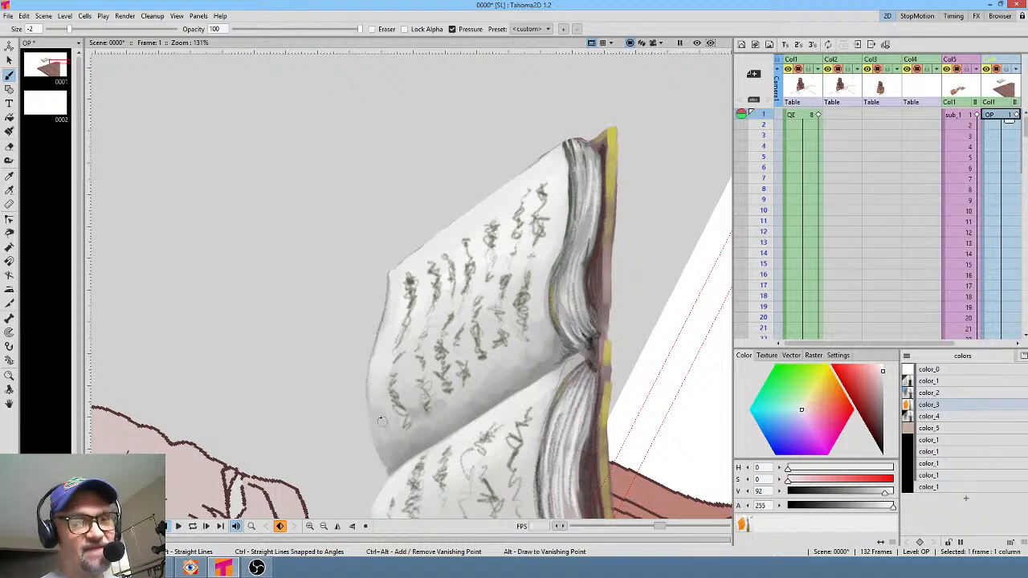
# Smooth the shading around the far page's writing with sampled greys of V 76 and V 89
pyautogui.press('r')
pyautogui.click(386, 416)
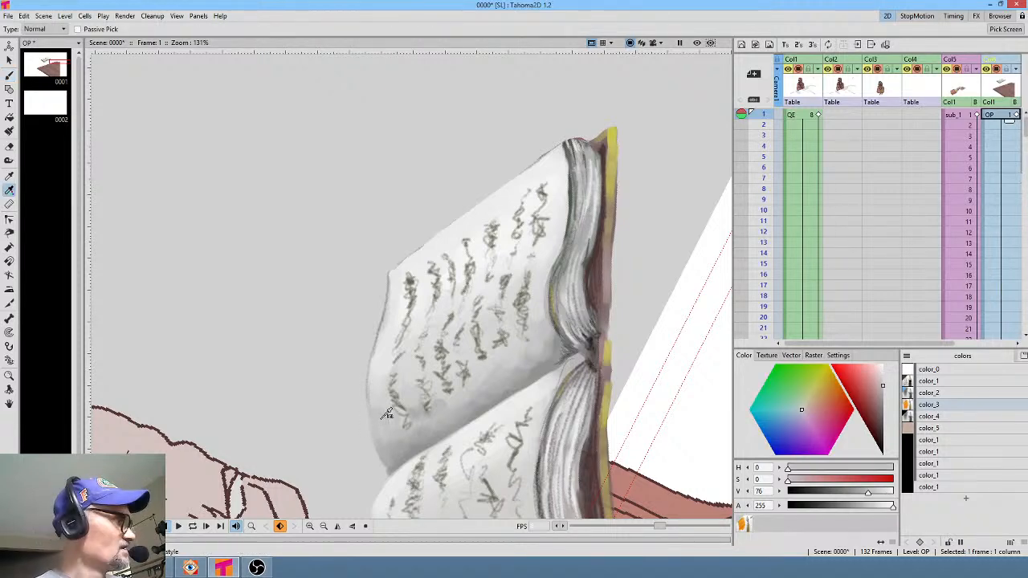
pyautogui.press('b')
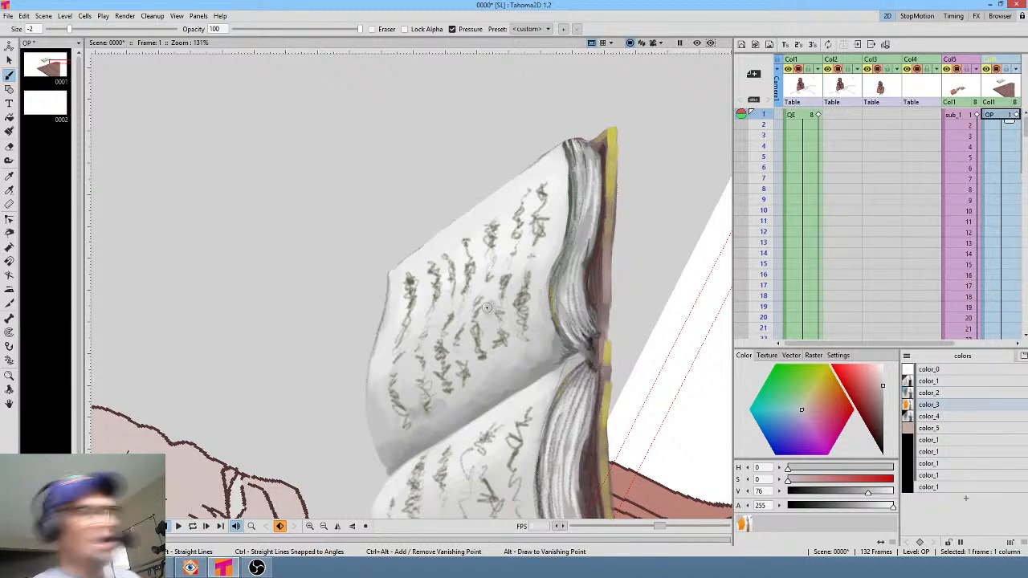
pyautogui.press('r')
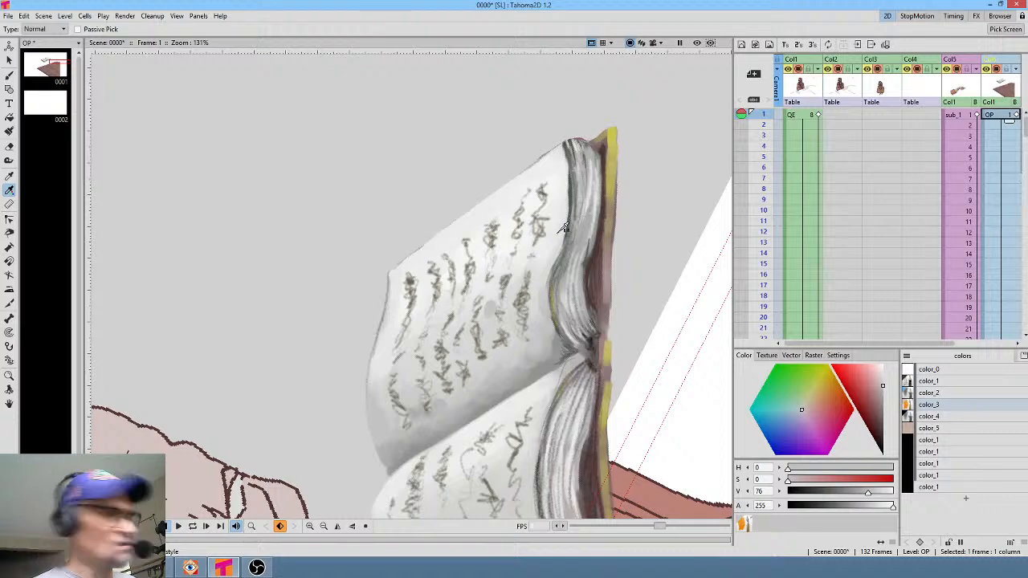
pyautogui.click(558, 232)
pyautogui.press('b')
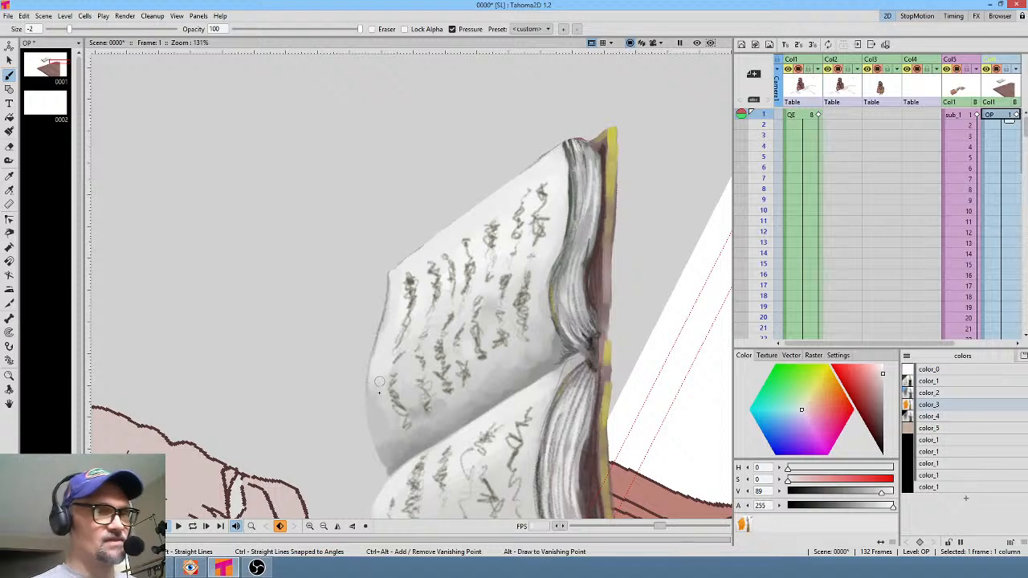
# Sample a grey of V 83 and soften the shading on the far page's curved edge near the spine
pyautogui.press('r')
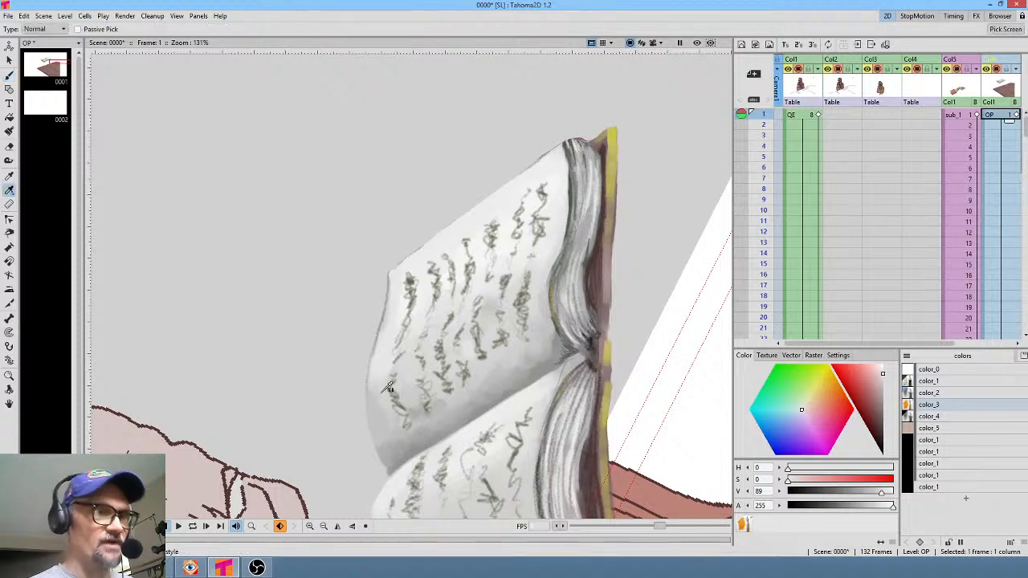
pyautogui.click(381, 385)
pyautogui.press('b')
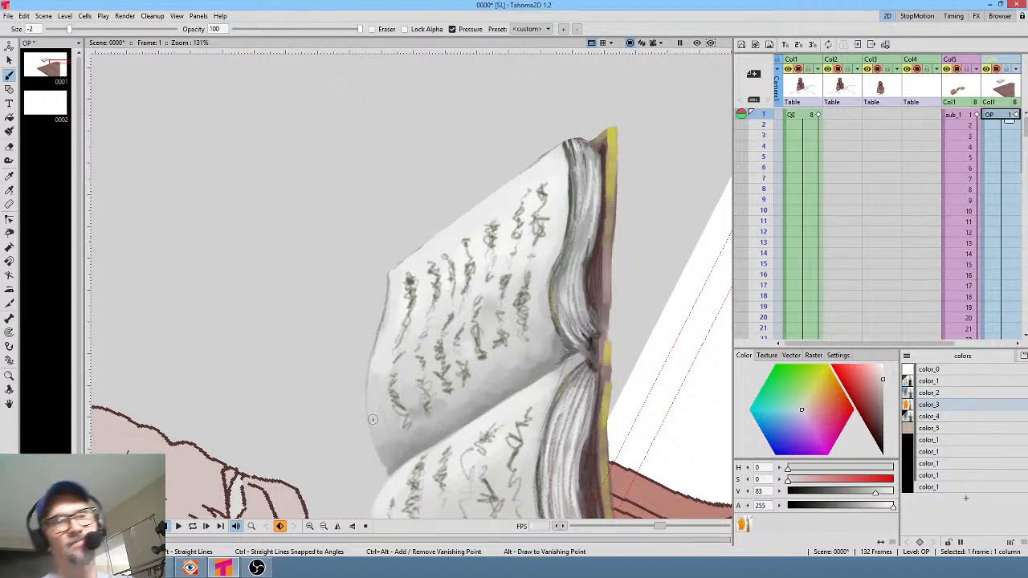
# Sample a grey of V 90, raise color_3 to V 94 and V 95, and paint lighter tones between the far page's writing lines
pyautogui.middleClick(413, 359)
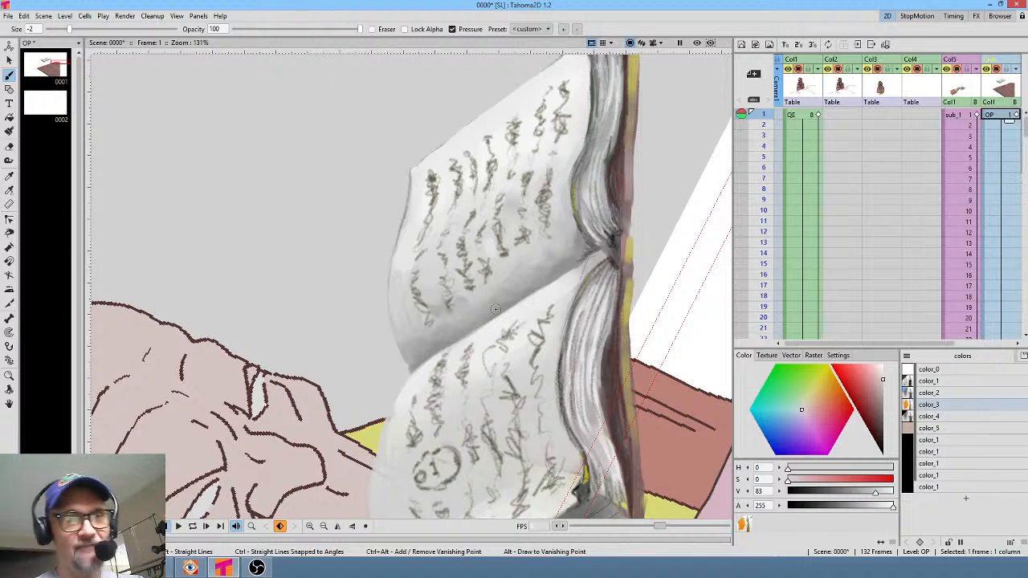
pyautogui.press('r')
pyautogui.click(411, 250)
pyautogui.press('b')
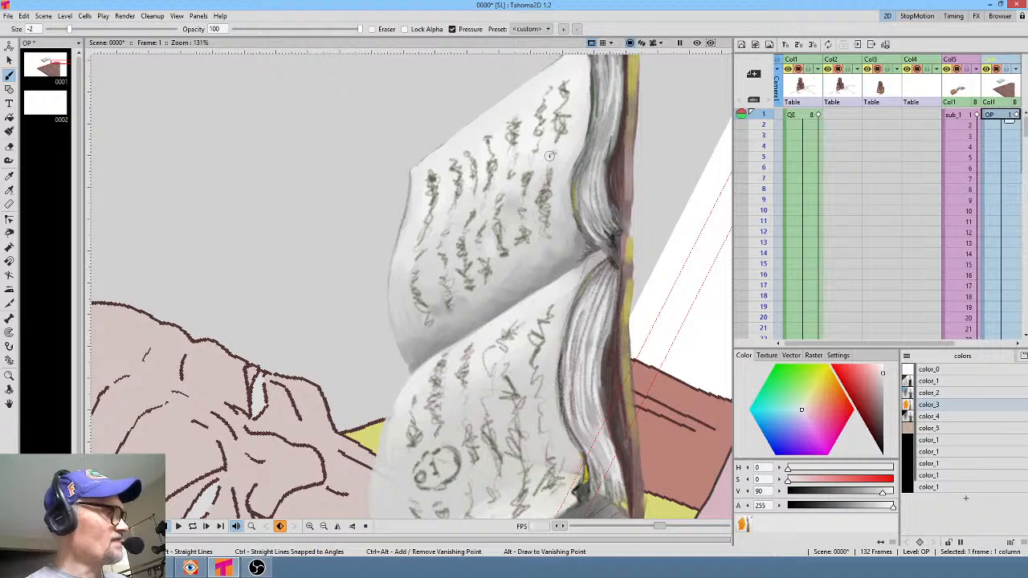
pyautogui.moveTo(884, 376); pyautogui.dragTo(888, 369)
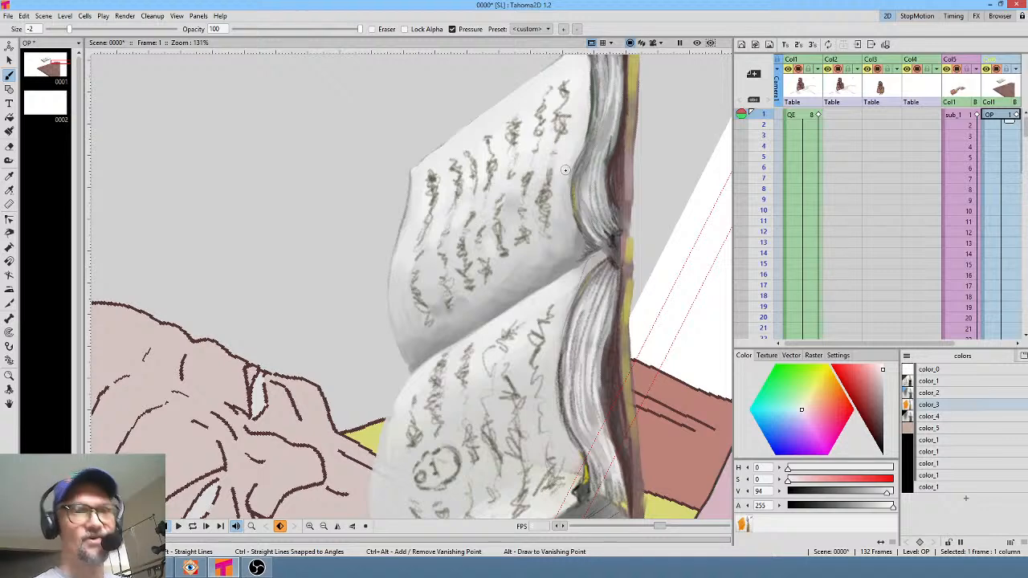
pyautogui.click(883, 369)
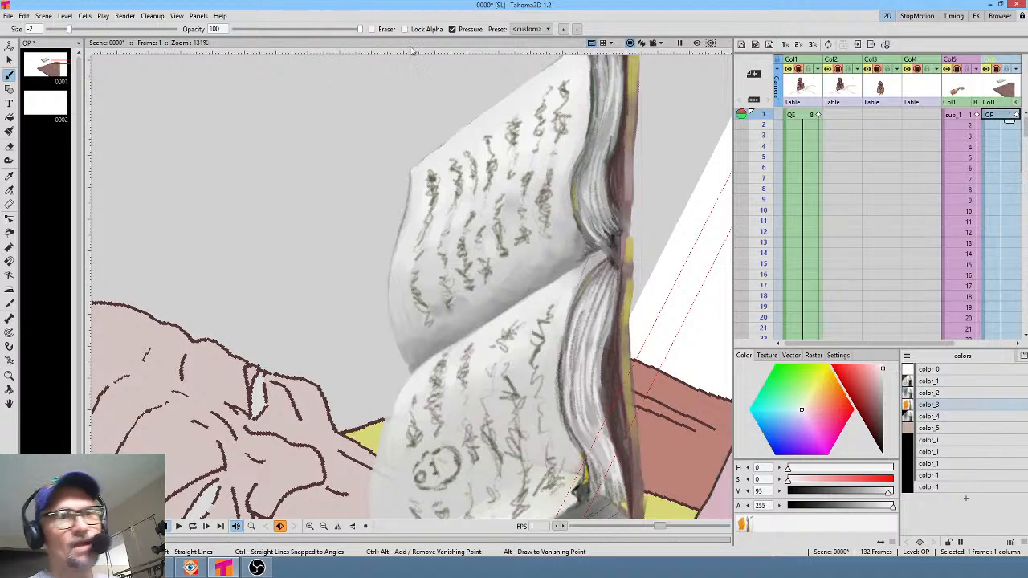
# Reset the canvas rotation, set color_3 to S 0 and V 97, and brighten the outer areas of both pages
pyautogui.scroll(-3, 377, 107)
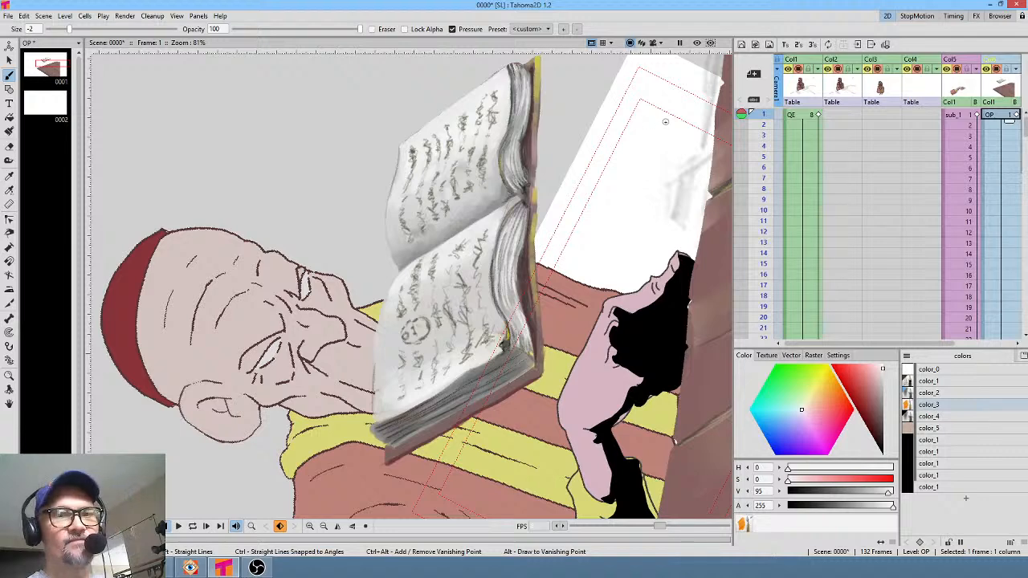
pyautogui.hotkey('alt', '0')
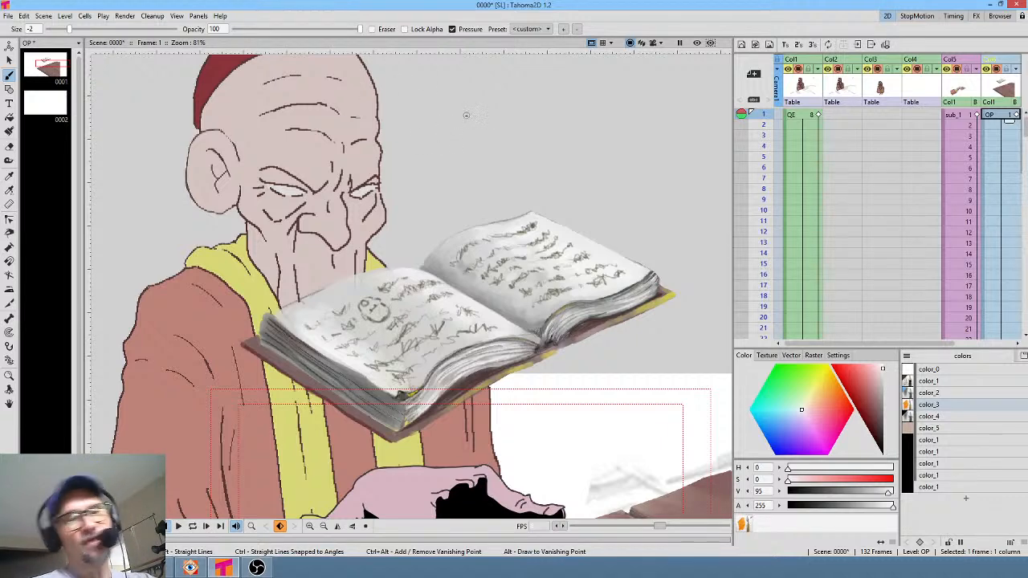
pyautogui.scroll(2, 451, 120)
pyautogui.moveTo(451, 120); pyautogui.dragTo(431, 108)
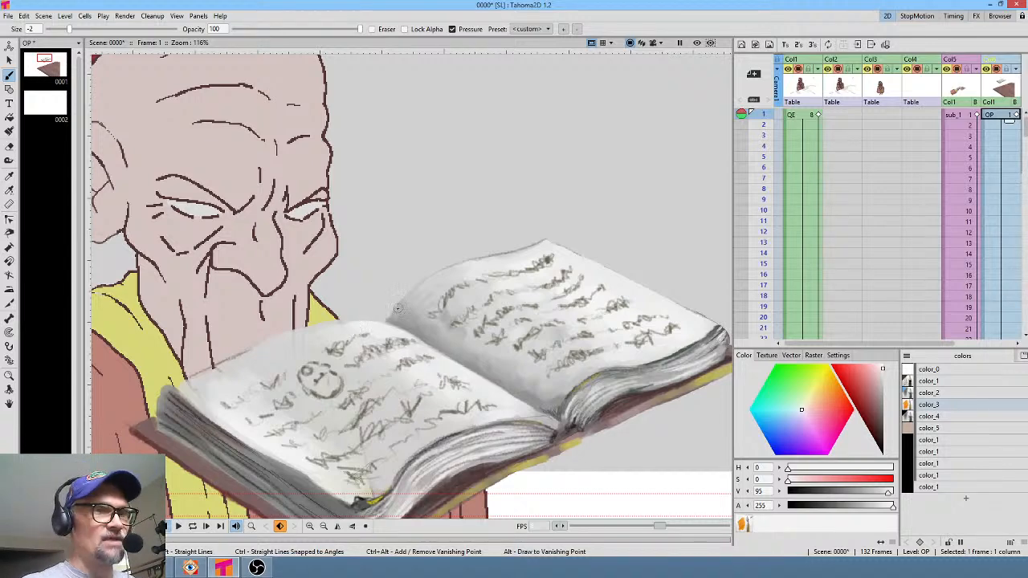
pyautogui.press('r')
pyautogui.moveTo(882, 376); pyautogui.dragTo(883, 367)
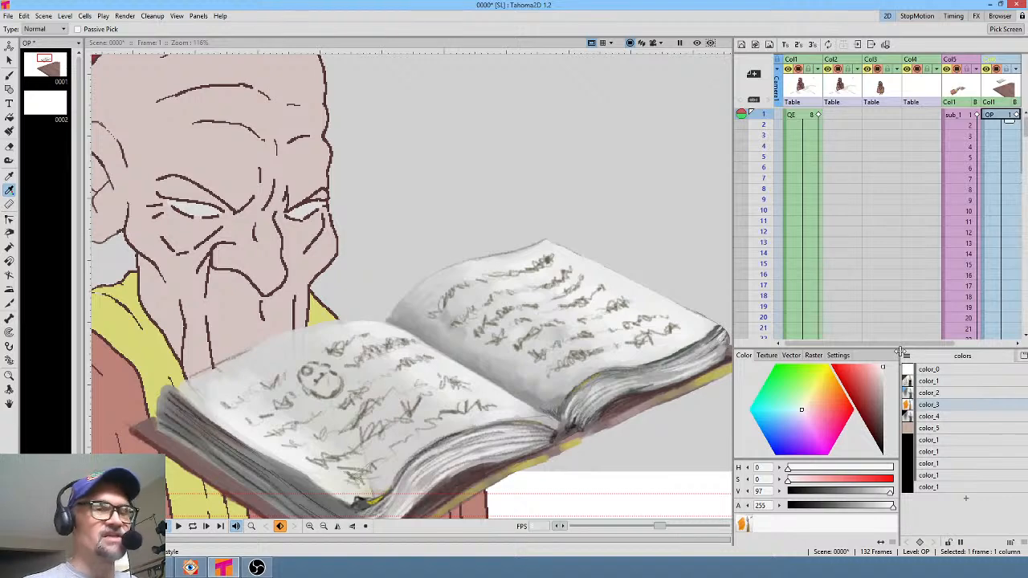
pyautogui.press('b')
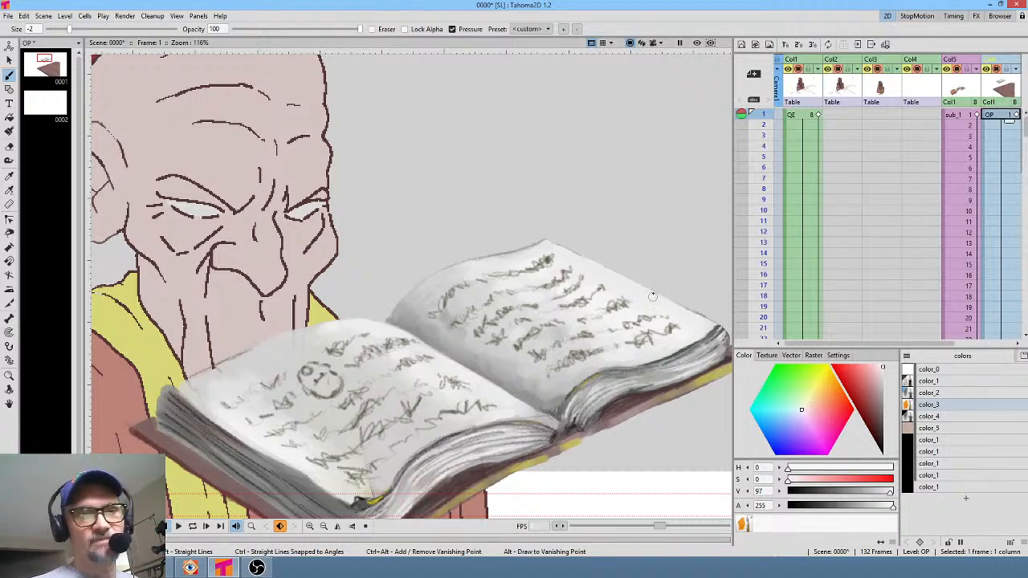
pyautogui.moveTo(653, 297); pyautogui.dragTo(585, 230)
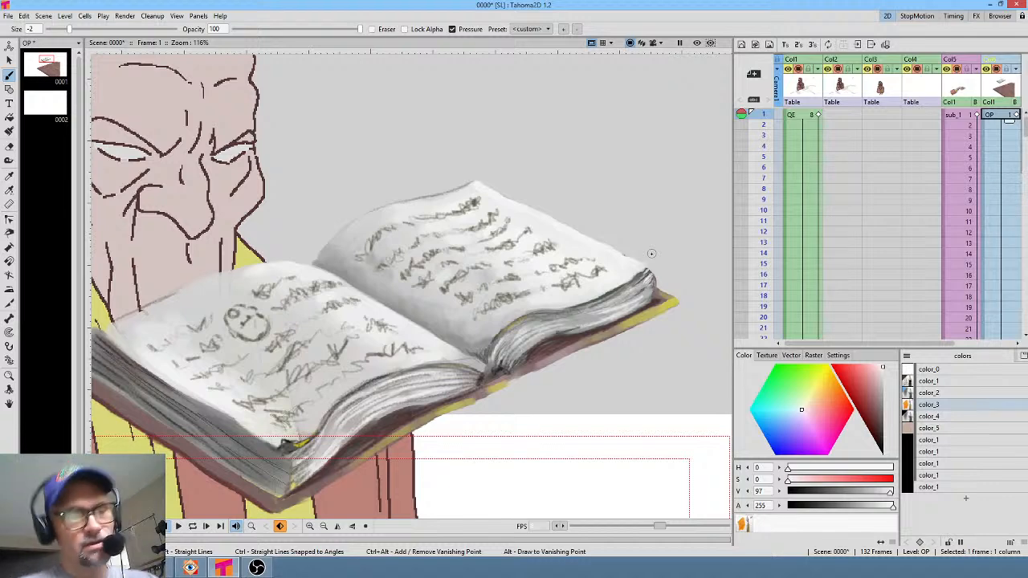
pyautogui.moveTo(507, 265); pyautogui.dragTo(590, 236)
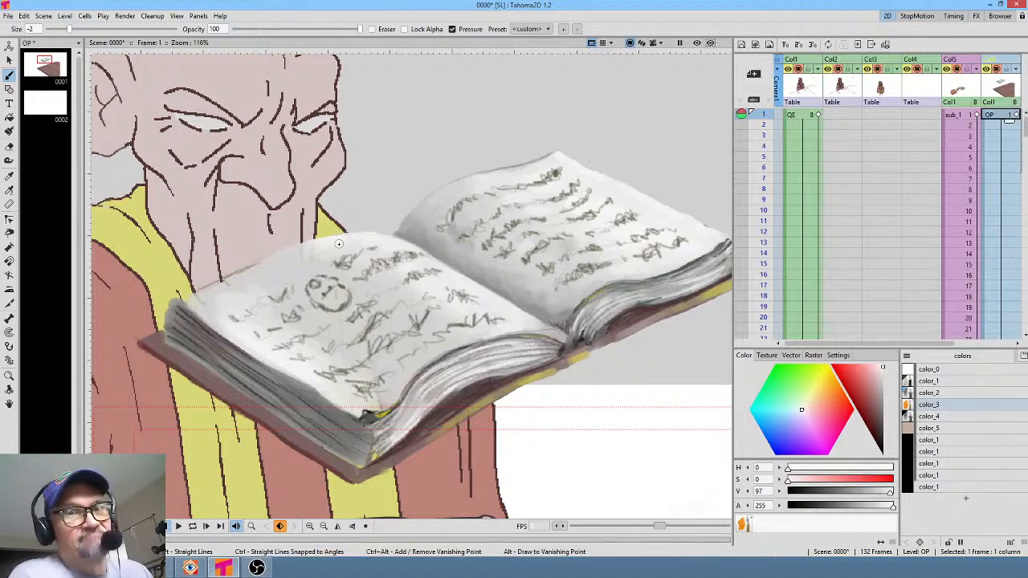
# Touch up the open book with color_3 at S 4 and V 34, and set color_3 to S 0 and V 98
pyautogui.middleClick(994, 169)
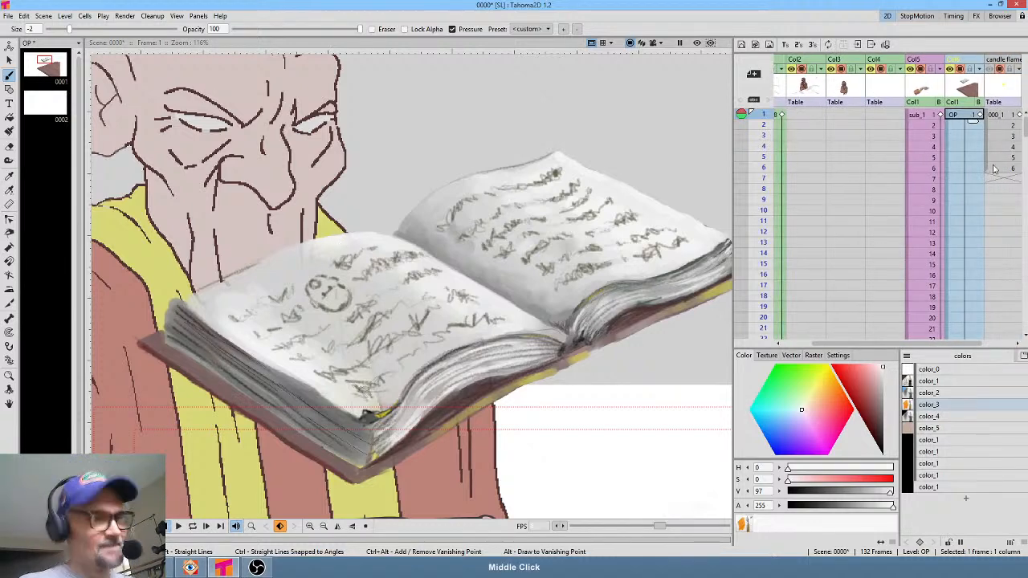
pyautogui.scroll(-4, 434, 275)
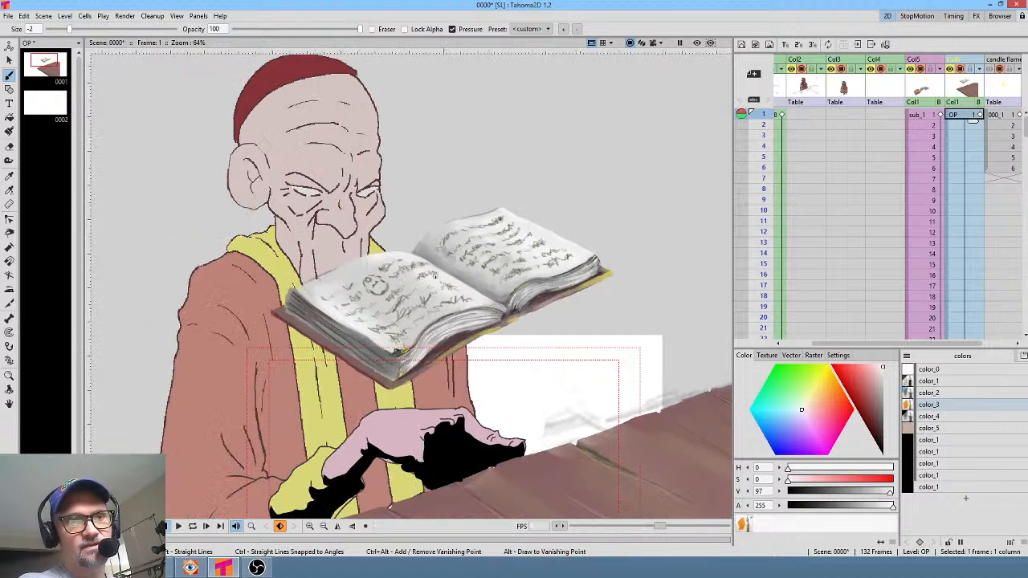
pyautogui.moveTo(551, 286); pyautogui.dragTo(537, 270)
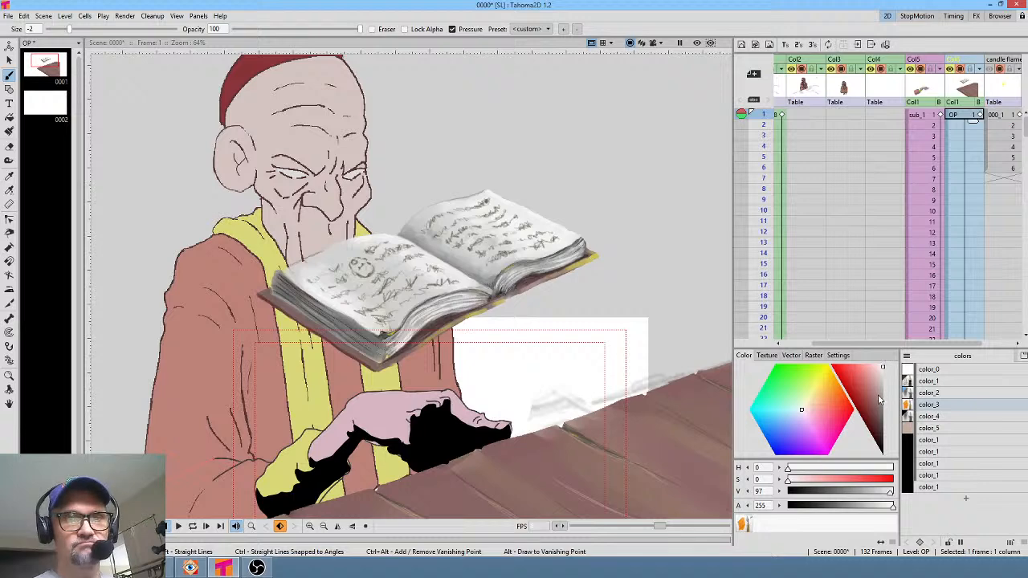
pyautogui.moveTo(880, 402); pyautogui.dragTo(882, 424)
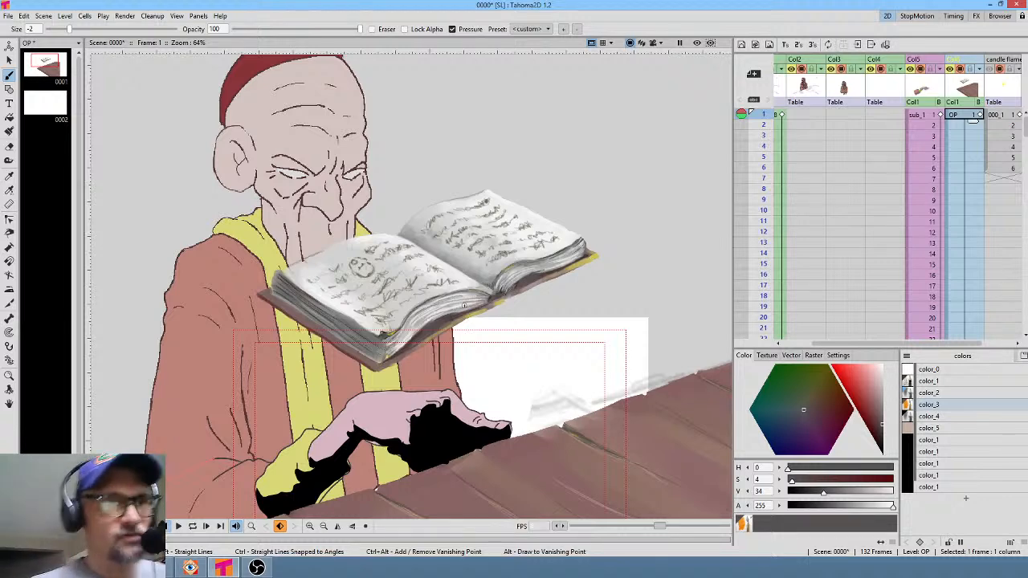
pyautogui.moveTo(882, 379); pyautogui.dragTo(886, 366)
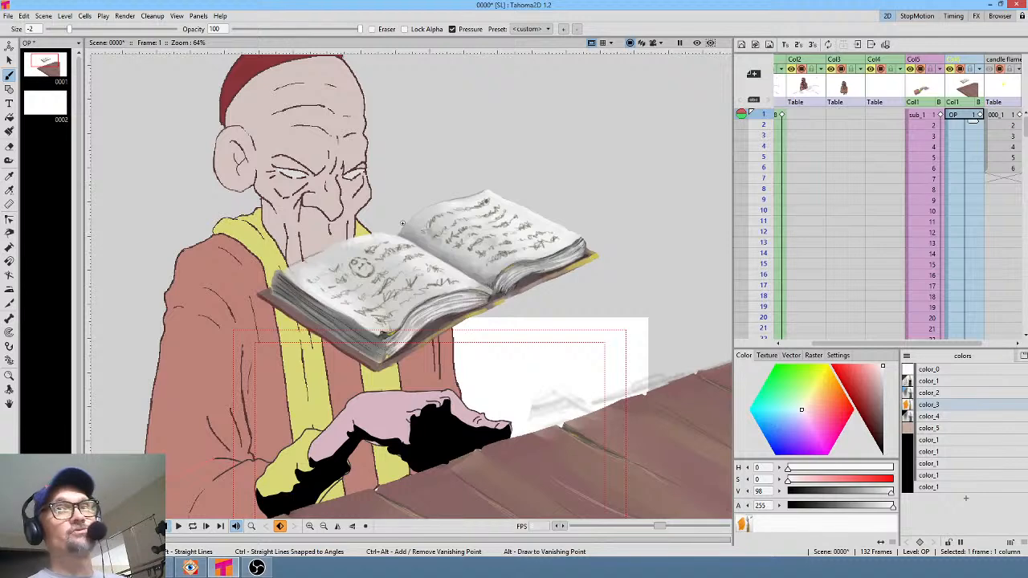
# Scrub through frames 1 to 16 to examine the old man's arm movement in relation to the book and table
pyautogui.middleClick(964, 241)
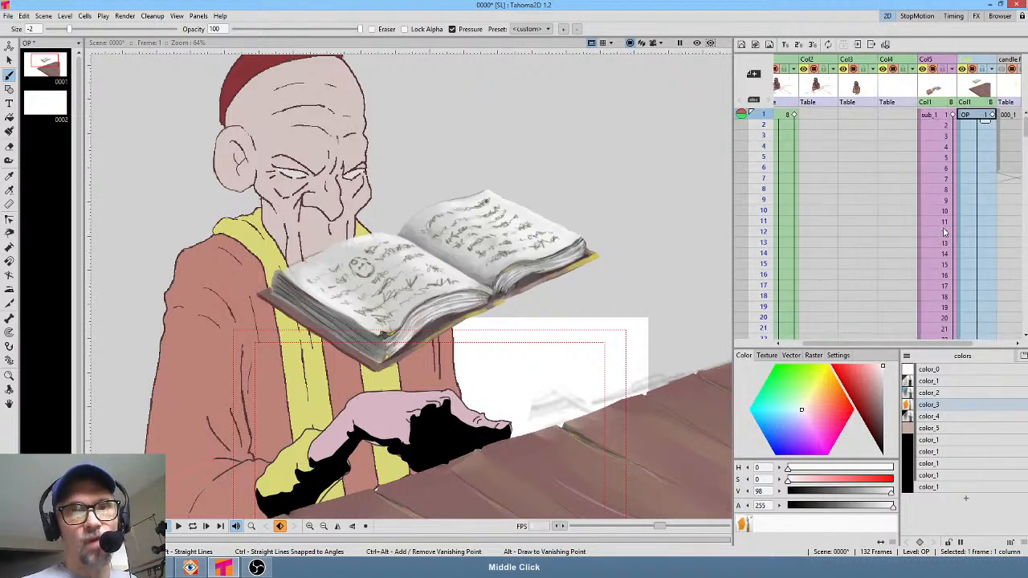
pyautogui.click(764, 199)
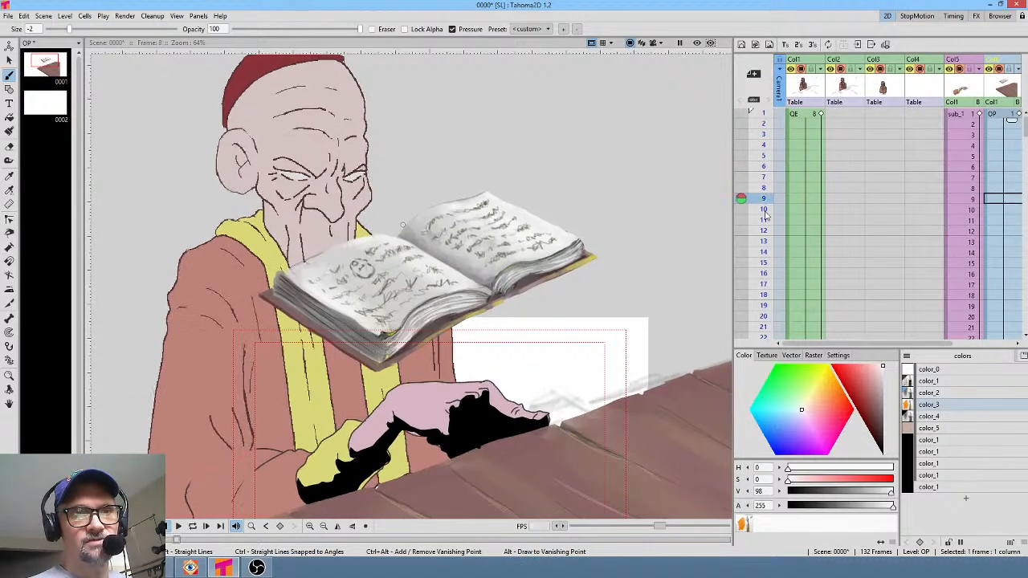
pyautogui.moveTo(766, 214)
pyautogui.mouseDown()
pyautogui.moveTo(764, 260)
pyautogui.moveTo(752, 166)
pyautogui.mouseUp()
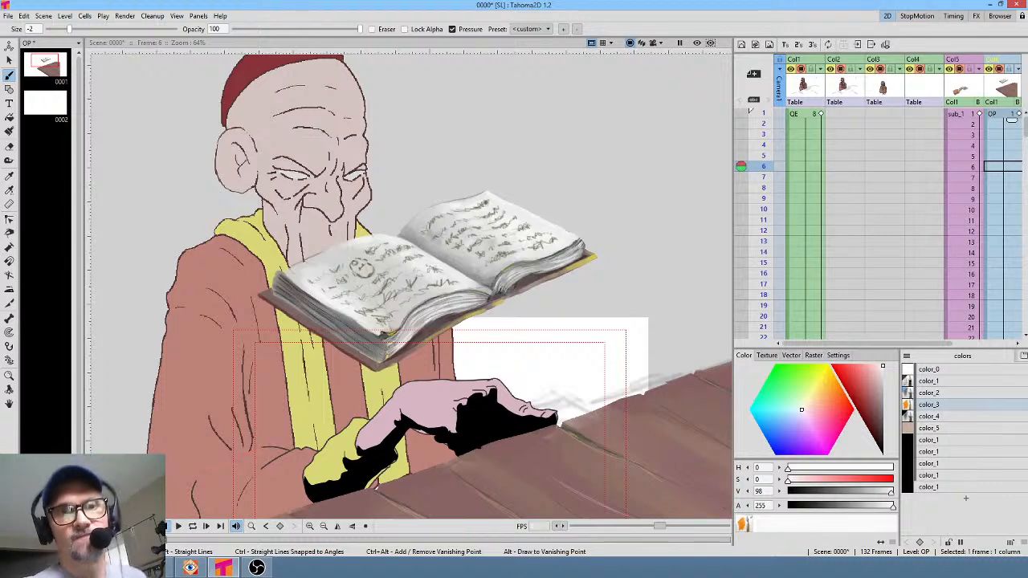
pyautogui.scroll(-4, 892, 170)
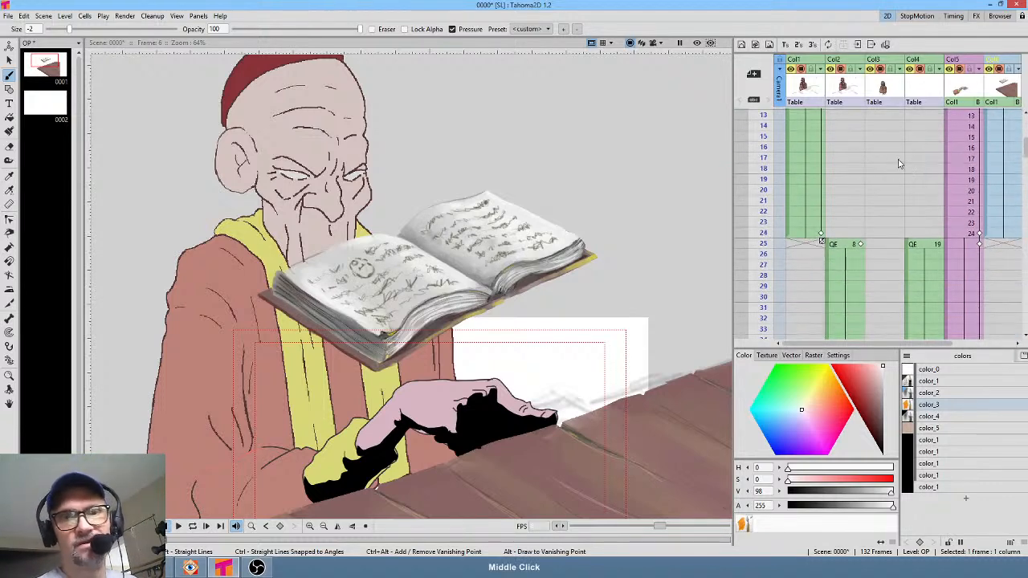
pyautogui.scroll(4, 861, 142)
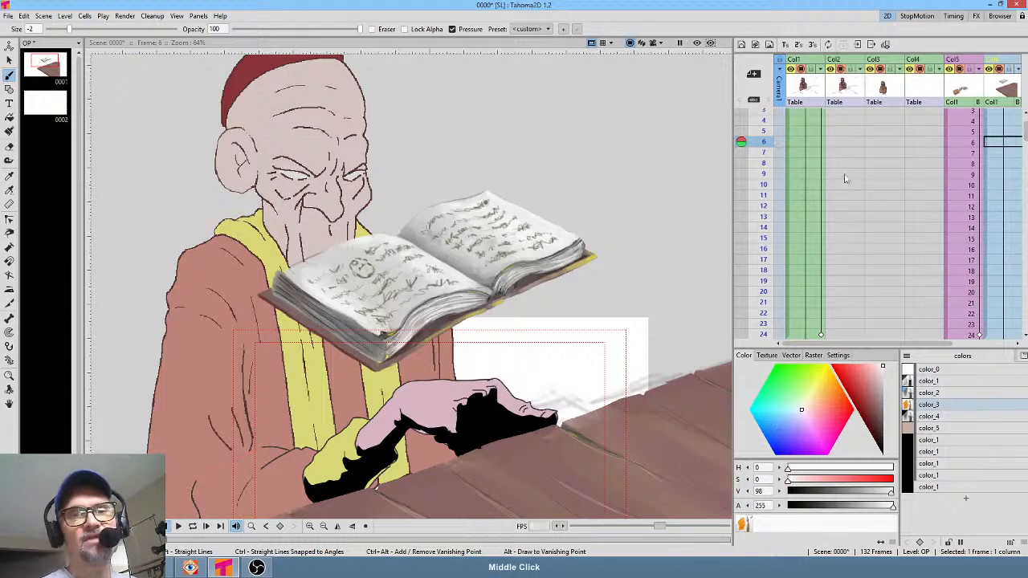
pyautogui.scroll(1, 845, 178)
pyautogui.moveTo(765, 116); pyautogui.dragTo(764, 262)
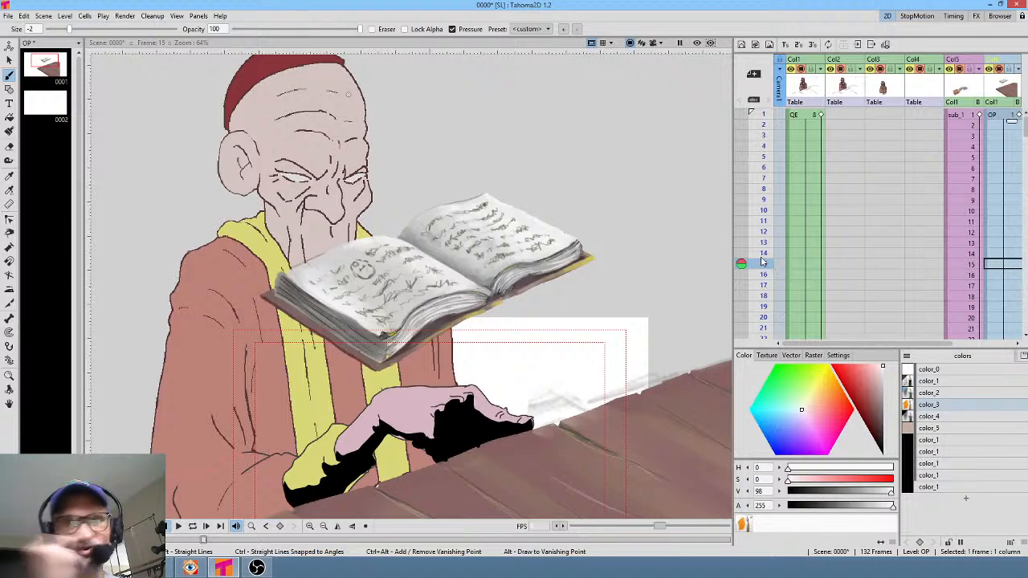
pyautogui.middleClick(972, 141)
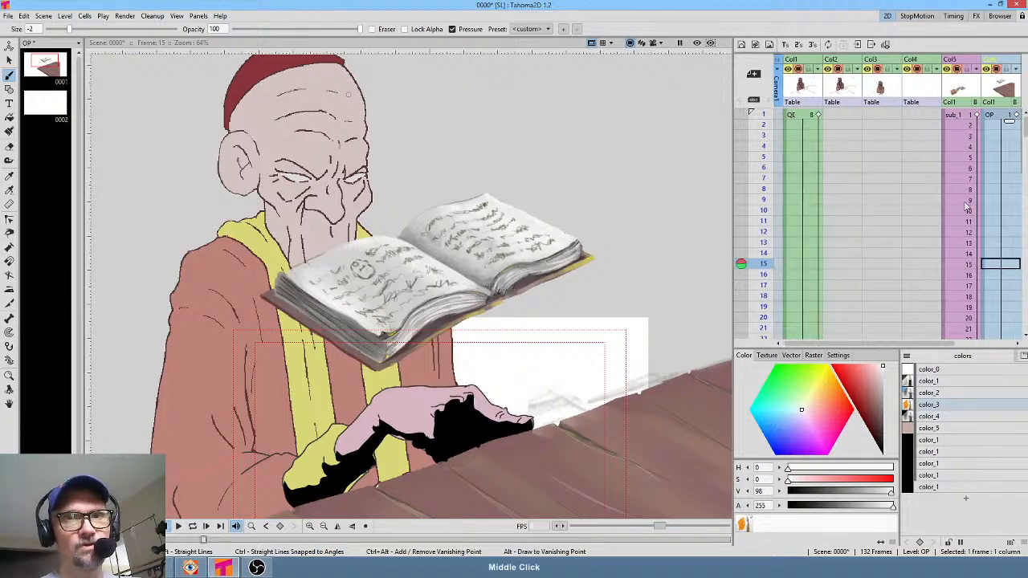
pyautogui.middleClick(807, 130)
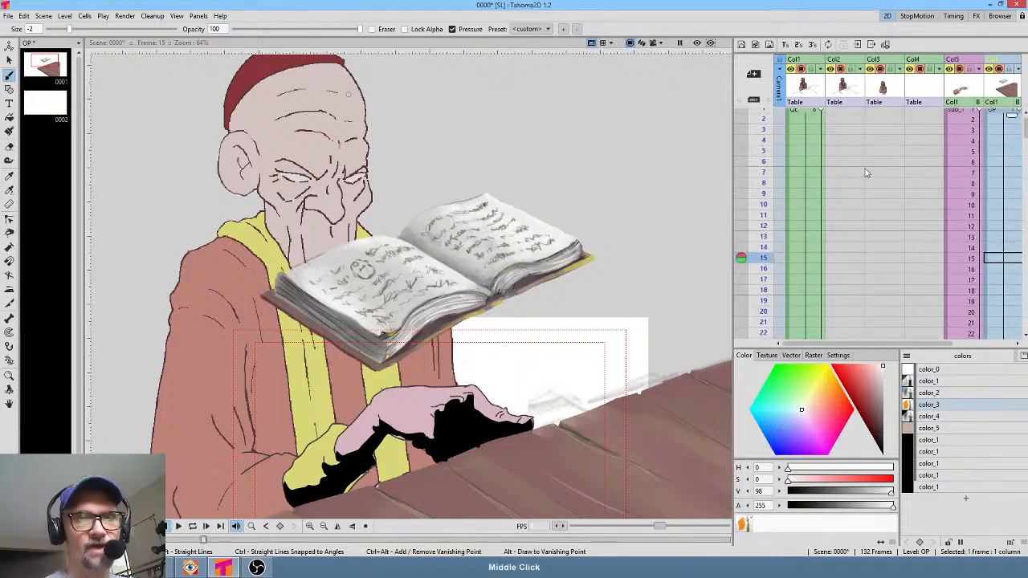
pyautogui.moveTo(765, 116); pyautogui.dragTo(764, 268)
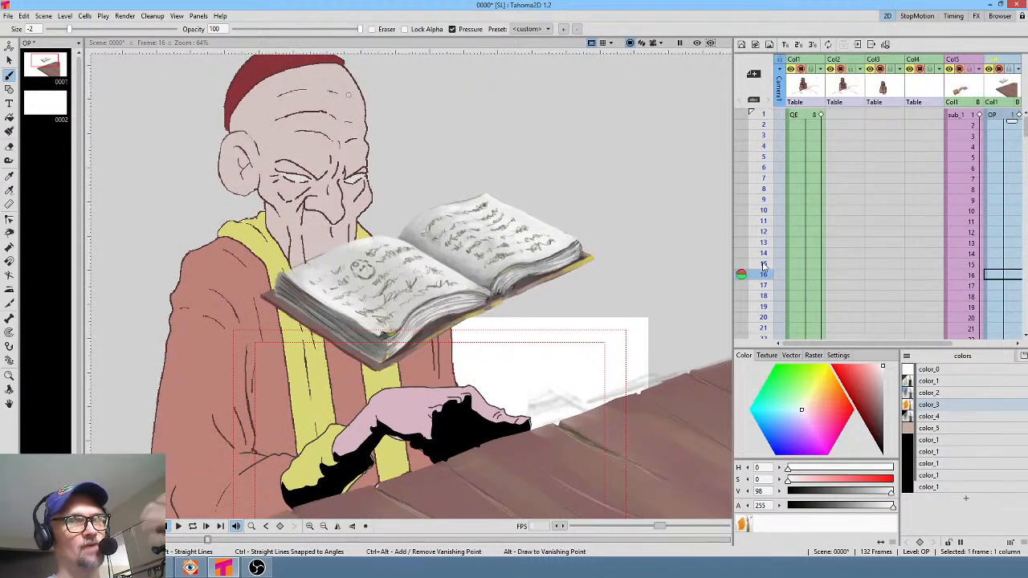
pyautogui.click(764, 147)
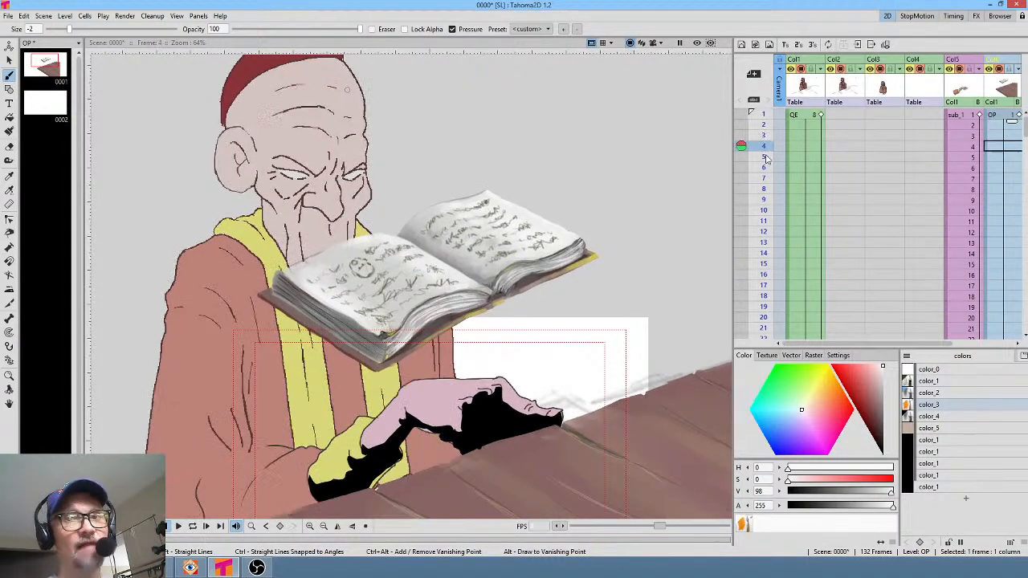
pyautogui.moveTo(766, 158); pyautogui.dragTo(775, 243)
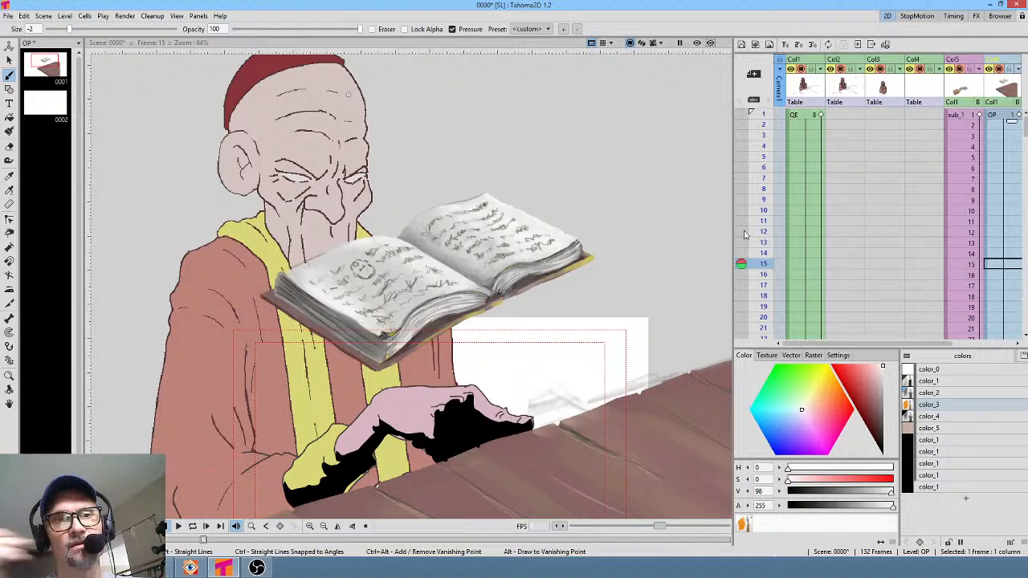
pyautogui.moveTo(764, 120); pyautogui.dragTo(760, 157)
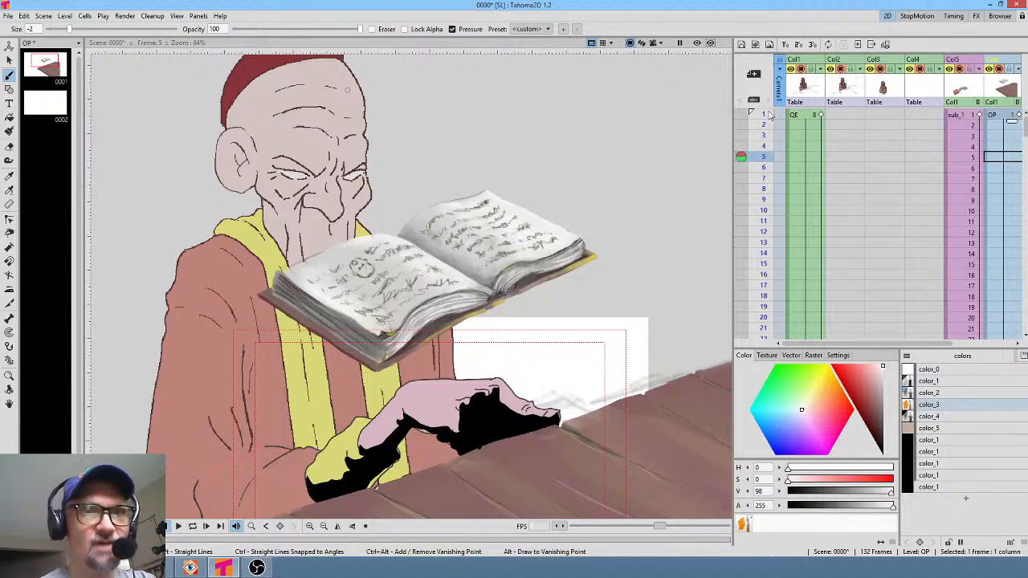
pyautogui.moveTo(767, 115); pyautogui.dragTo(767, 223)
# Scrub up to frame 24 and across the cut into frames 25 and 26 to compare the column exposures and shots
pyautogui.moveTo(901, 268); pyautogui.dragTo(893, 228)
pyautogui.moveTo(940, 264); pyautogui.dragTo(920, 224)
pyautogui.moveTo(765, 142); pyautogui.dragTo(766, 281)
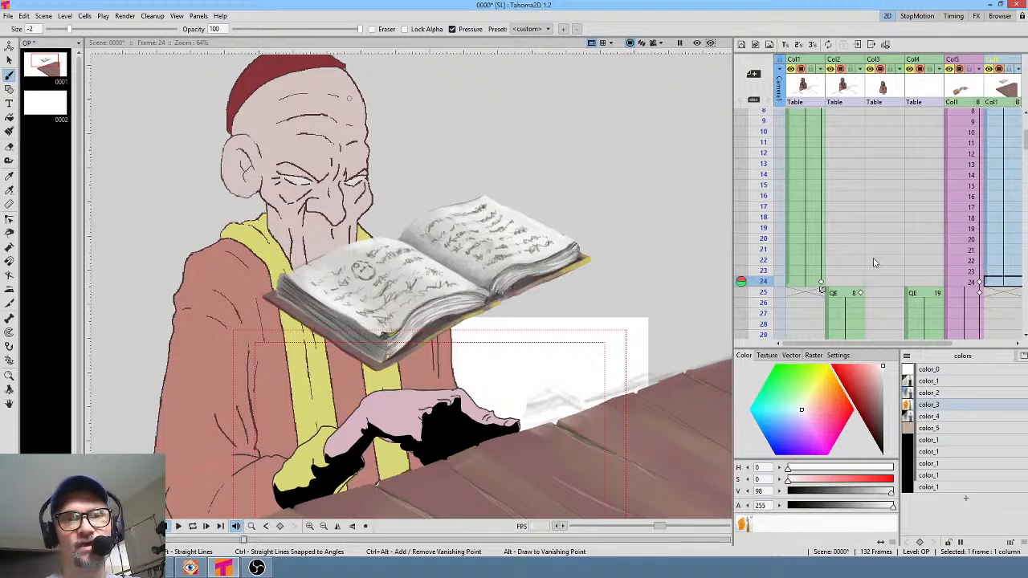
pyautogui.moveTo(875, 262); pyautogui.dragTo(867, 167)
pyautogui.moveTo(767, 176)
pyautogui.mouseDown()
pyautogui.moveTo(763, 220)
pyautogui.moveTo(765, 193)
pyautogui.moveTo(766, 205)
pyautogui.mouseUp()
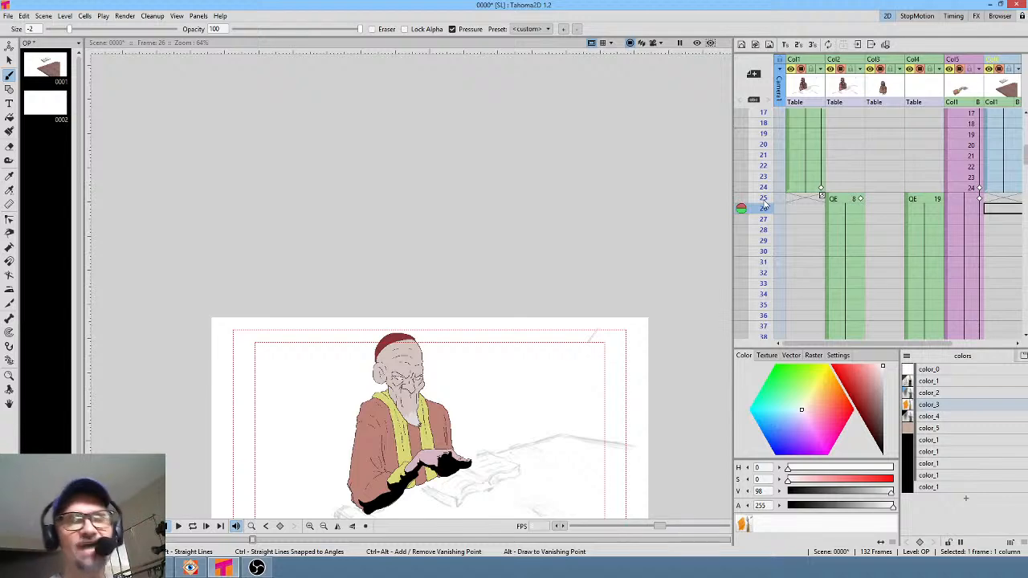
pyautogui.moveTo(763, 165); pyautogui.dragTo(767, 188)
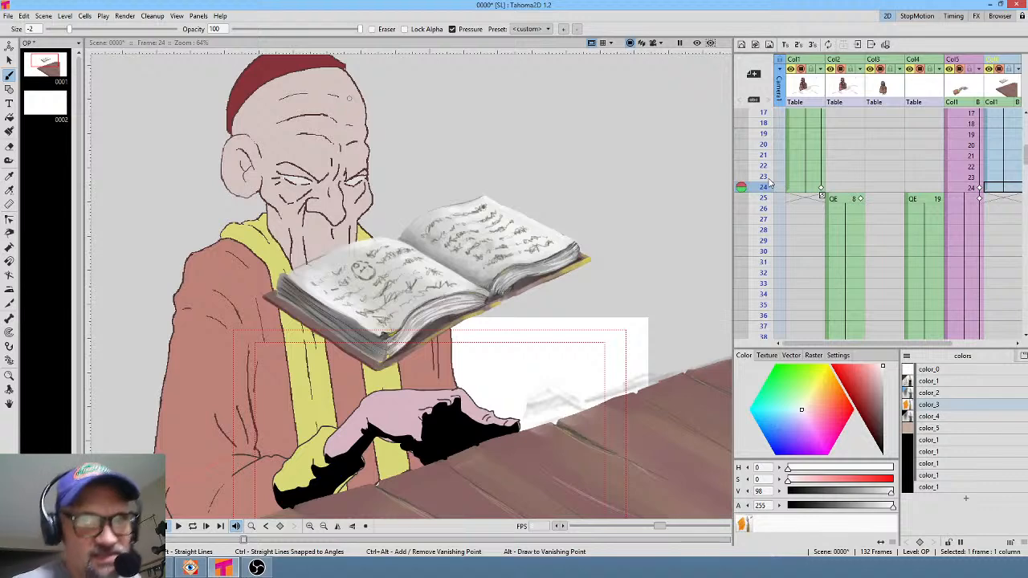
pyautogui.middleClick(947, 247)
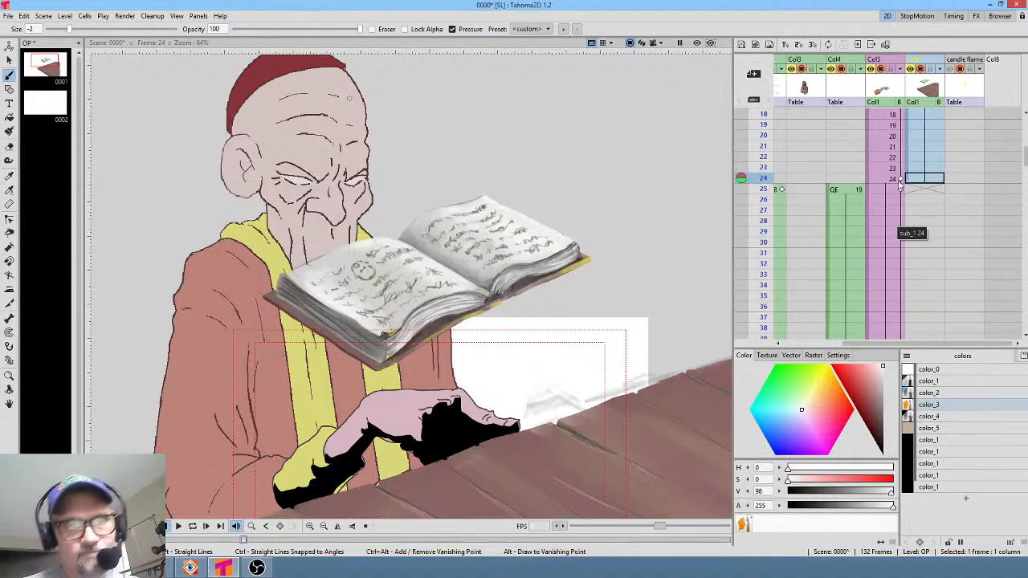
pyautogui.middleClick(947, 278)
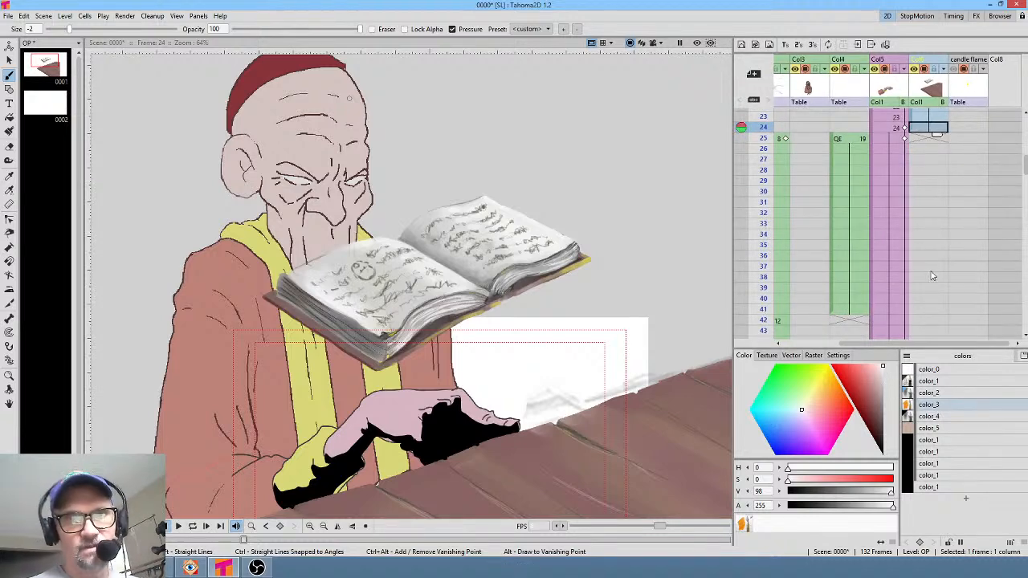
pyautogui.middleClick(933, 176)
pyautogui.middleClick(968, 213)
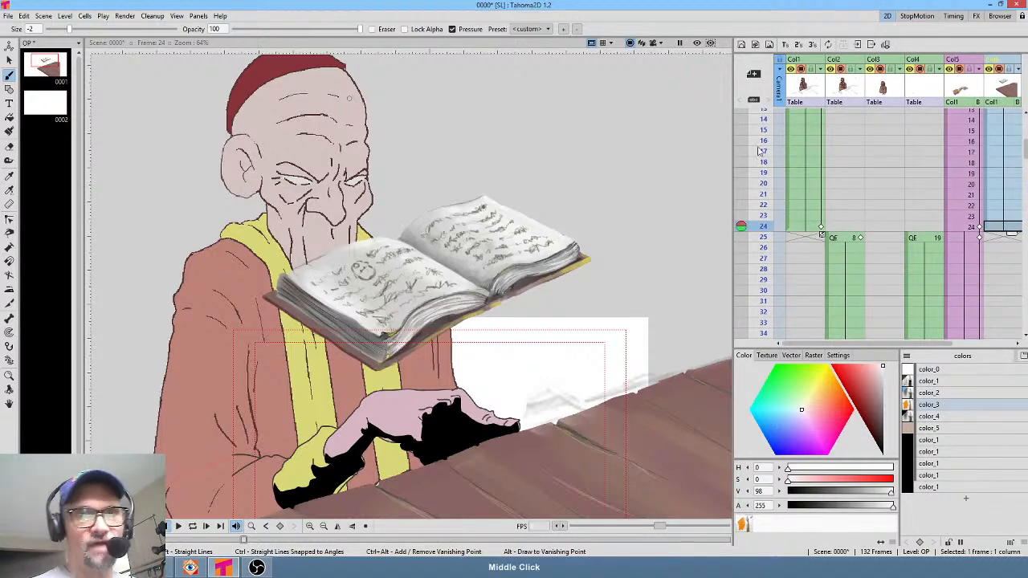
pyautogui.click(762, 238)
pyautogui.click(763, 227)
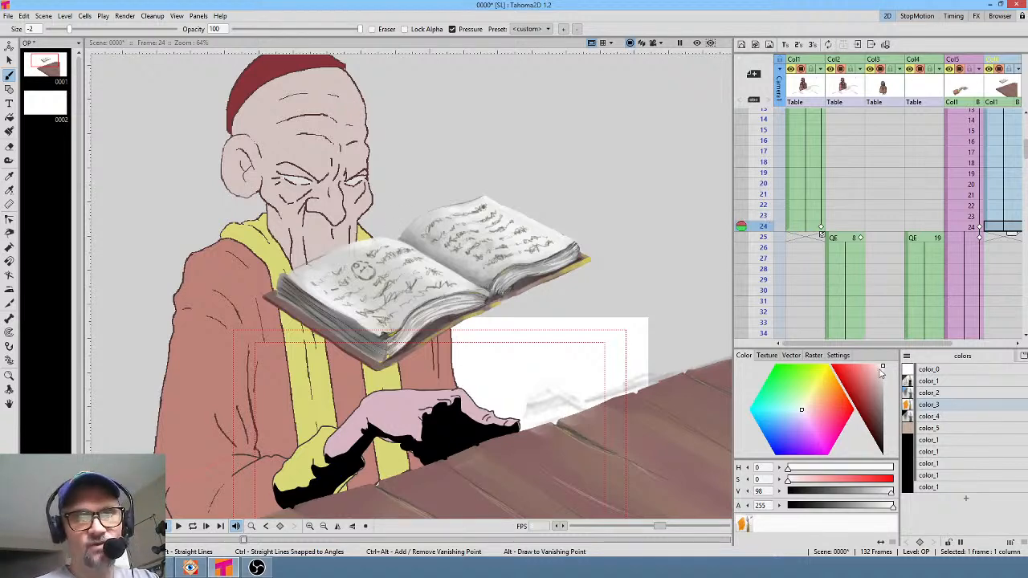
pyautogui.middleClick(386, 221)
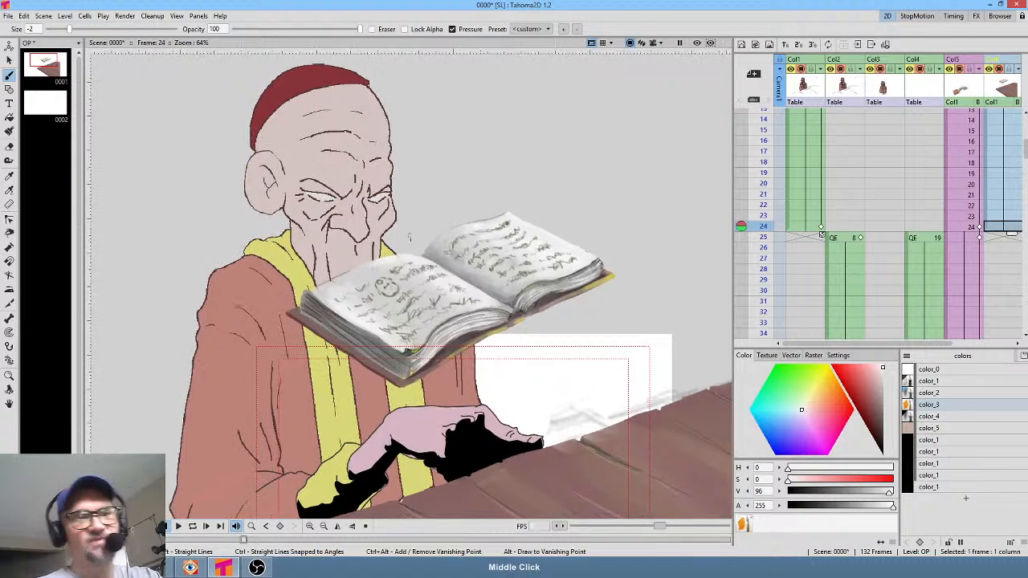
pyautogui.click(409, 255)
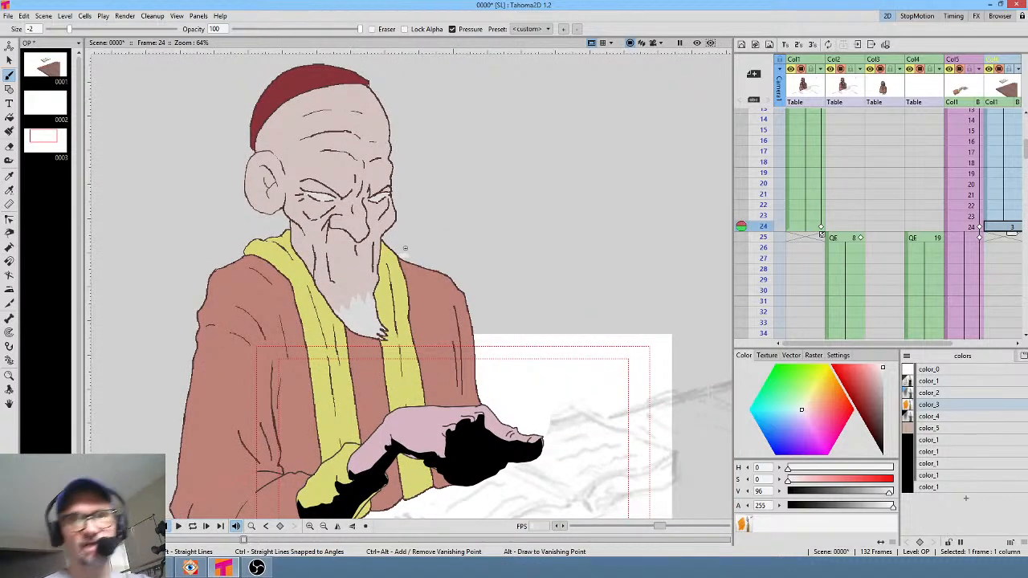
pyautogui.hotkey('ctrl', 'z')
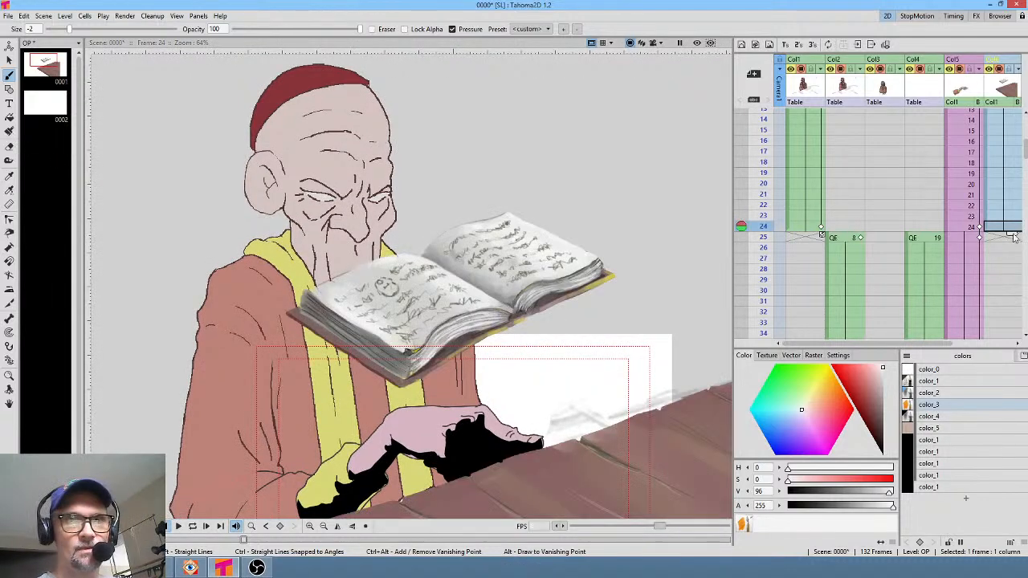
# Lasso the open book, move it about X 507 px, Y -1374 px onto the table, and place the sub_1 arm column in front of it
pyautogui.middleClick(873, 286)
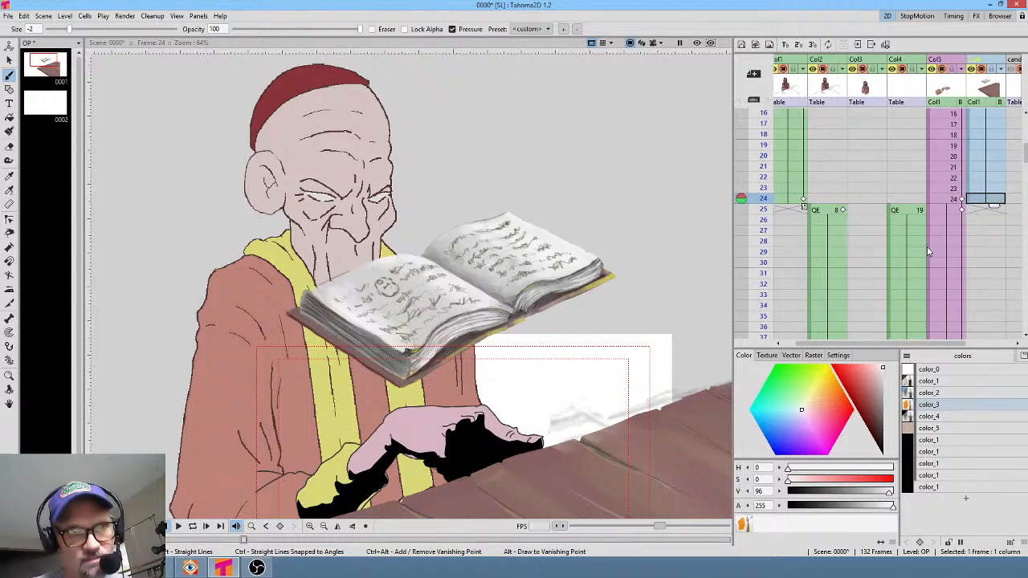
pyautogui.press('s')
pyautogui.moveTo(601, 202)
pyautogui.mouseDown()
pyautogui.moveTo(547, 175)
pyautogui.moveTo(278, 270)
pyautogui.moveTo(546, 379)
pyautogui.moveTo(604, 199)
pyautogui.mouseUp()
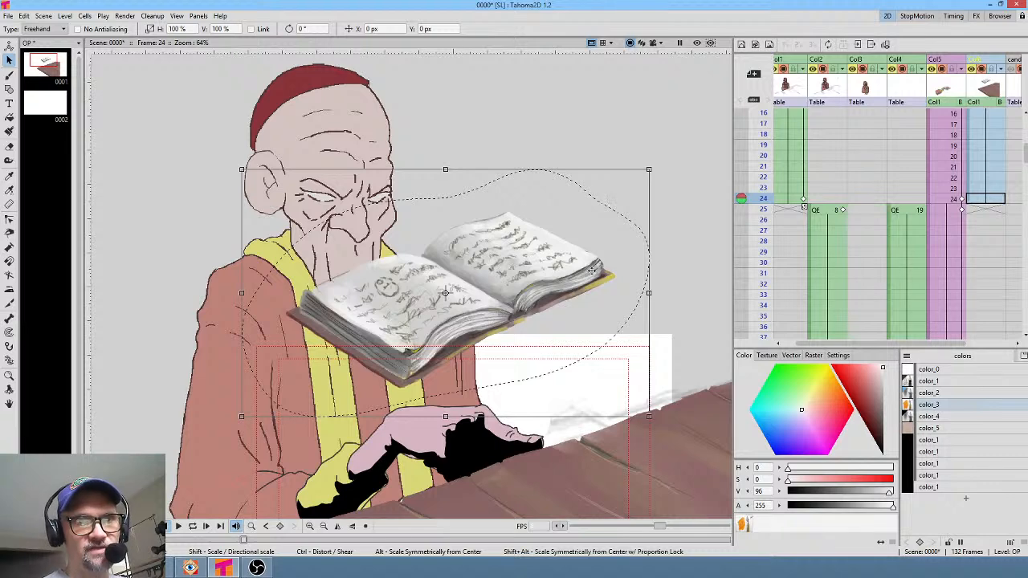
pyautogui.moveTo(587, 270)
pyautogui.mouseDown()
pyautogui.moveTo(610, 304)
pyautogui.moveTo(624, 403)
pyautogui.moveTo(680, 460)
pyautogui.moveTo(675, 439)
pyautogui.moveTo(693, 482)
pyautogui.moveTo(661, 469)
pyautogui.mouseUp()
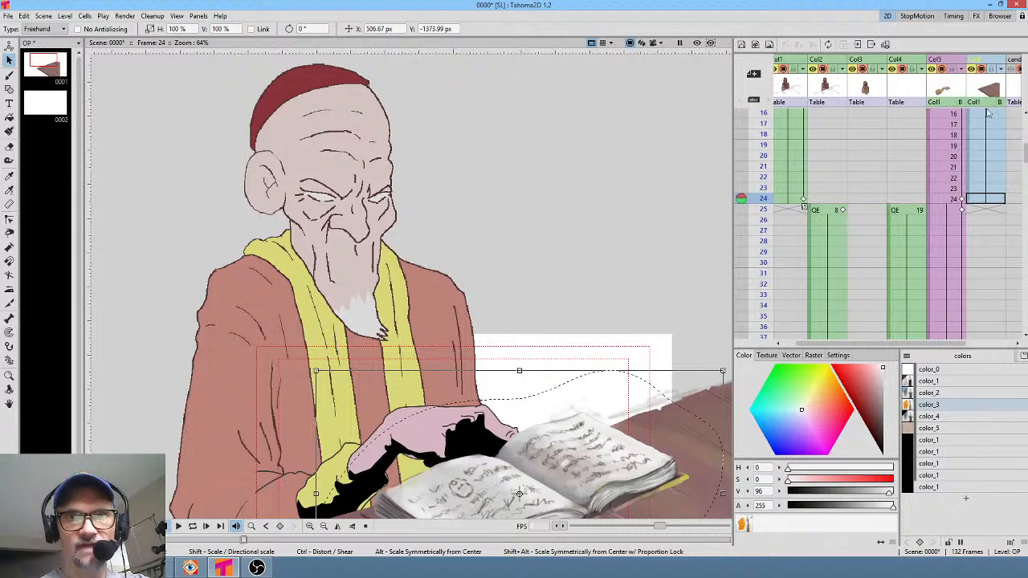
pyautogui.moveTo(946, 60); pyautogui.dragTo(990, 62)
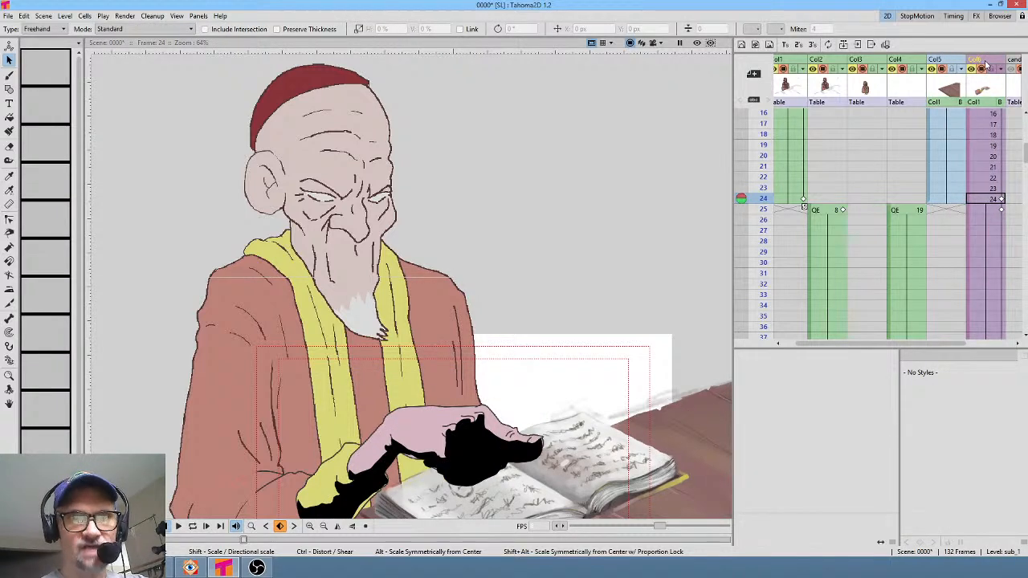
pyautogui.moveTo(560, 420); pyautogui.dragTo(559, 254)
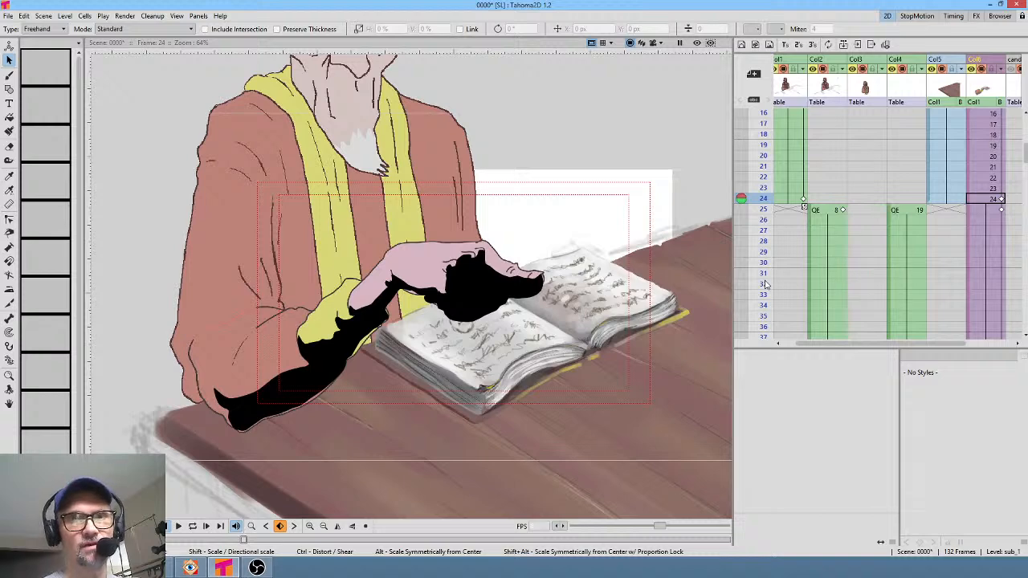
# Play the scene in a loop from frame 1 and switch to camera view to check the framing and layering
pyautogui.hotkey('alt', ',')
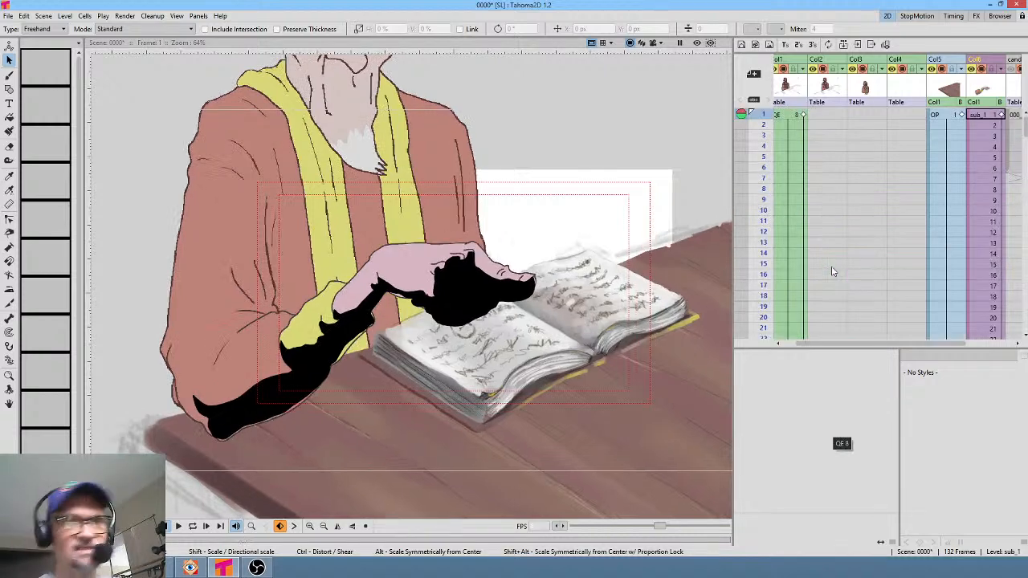
pyautogui.scroll(-4, 513, 301)
pyautogui.press('l')
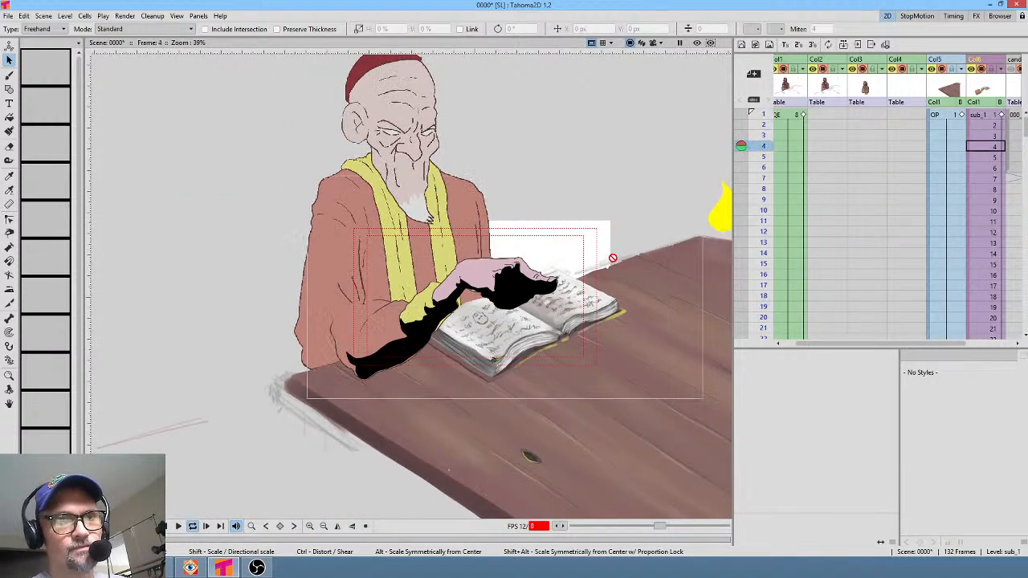
pyautogui.click(655, 43)
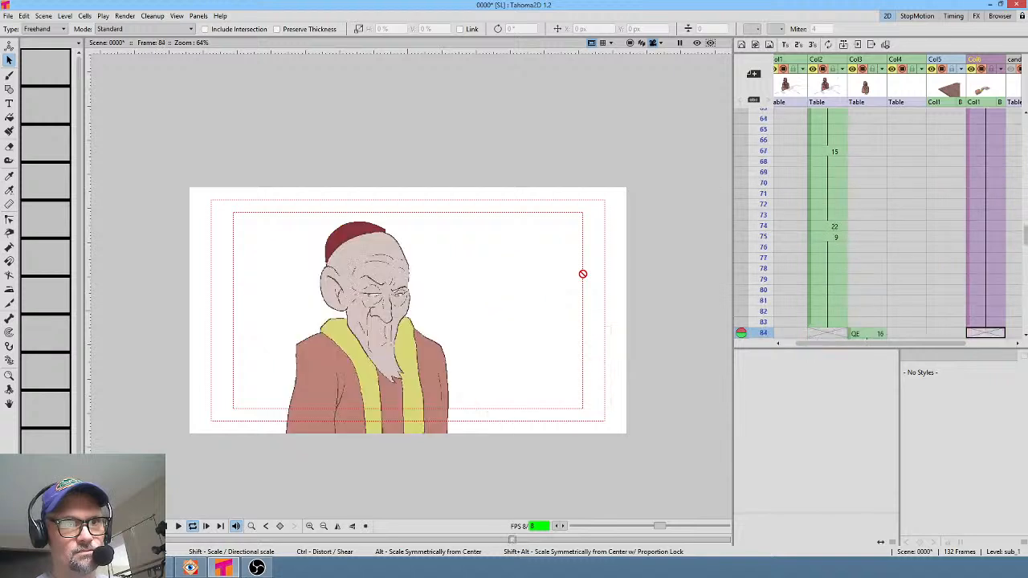
pyautogui.press('l')
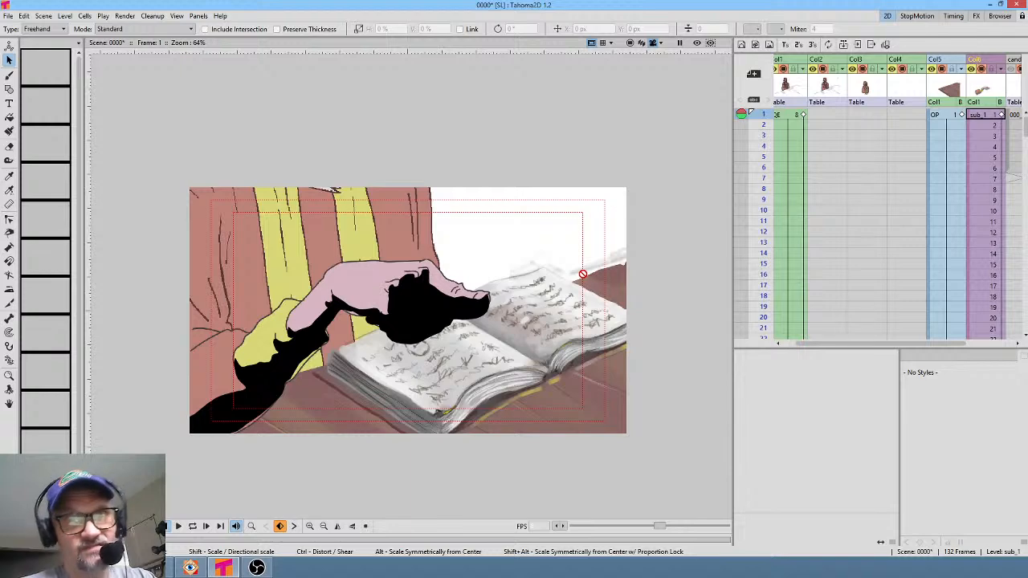
# Scrub frames 1 to 6 in camera view to examine the arm passing over the book
pyautogui.middleClick(863, 138)
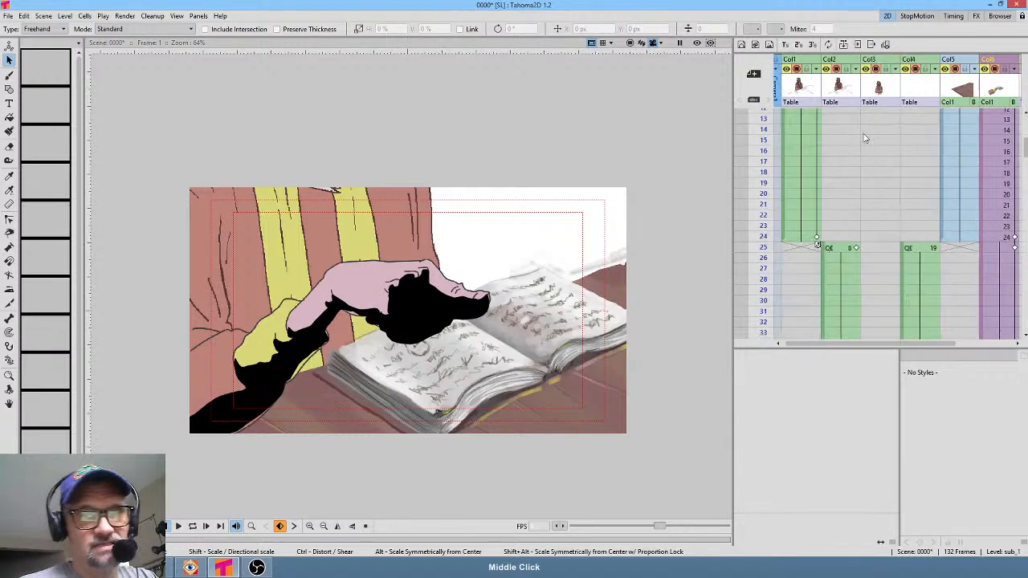
pyautogui.middleClick(877, 177)
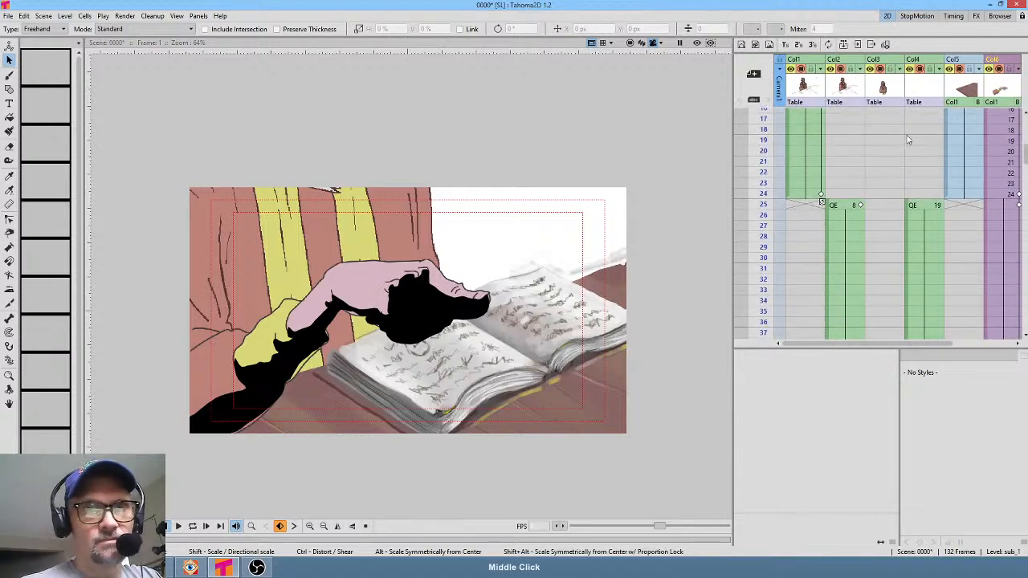
pyautogui.middleClick(880, 210)
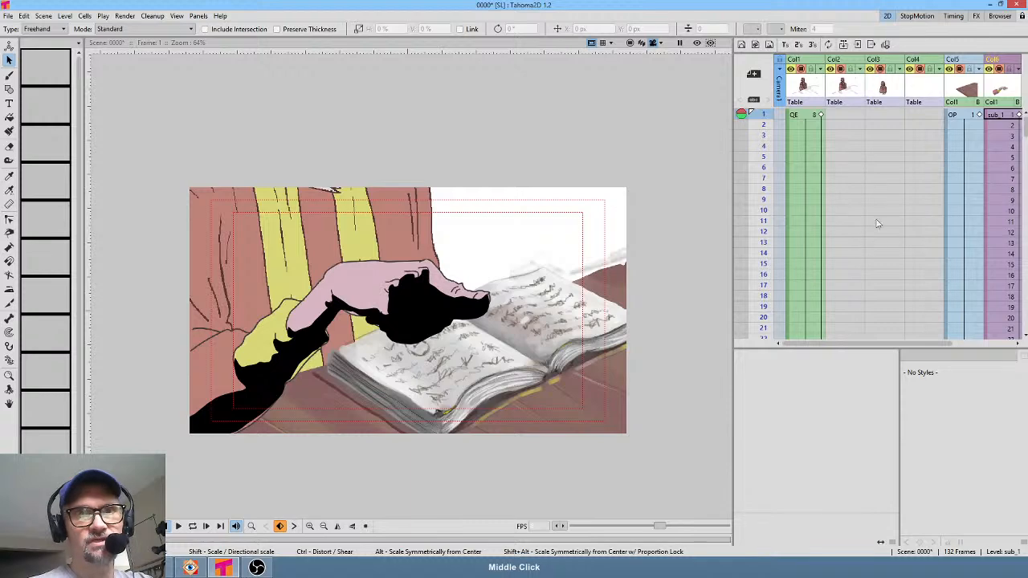
pyautogui.moveTo(765, 115)
pyautogui.mouseDown()
pyautogui.moveTo(765, 286)
pyautogui.moveTo(766, 162)
pyautogui.mouseUp()
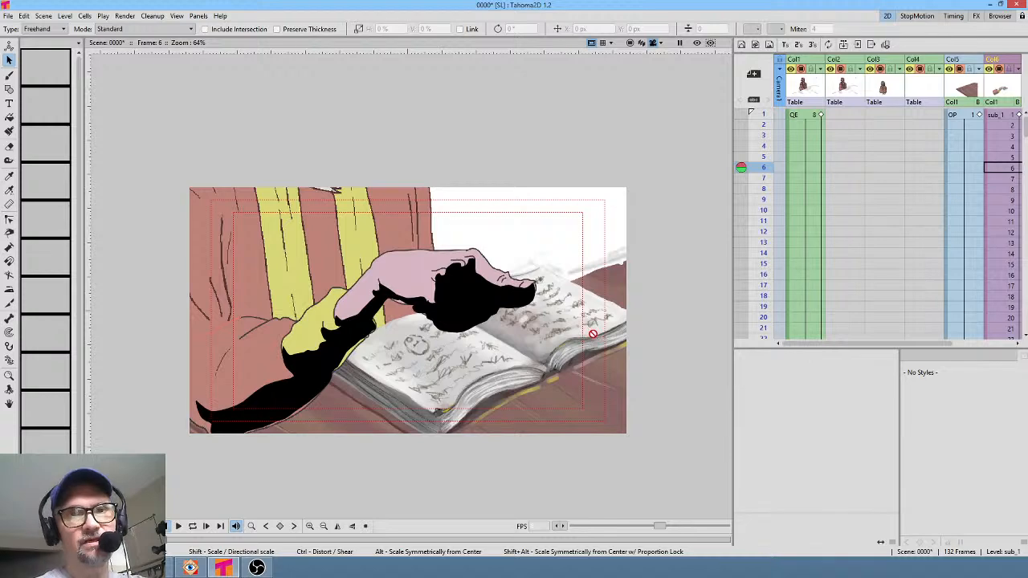
# Show the full stage and erase the leftover sketch lines around the table's corners in the QE drawing
pyautogui.click(808, 84)
pyautogui.moveTo(620, 242); pyautogui.dragTo(617, 227)
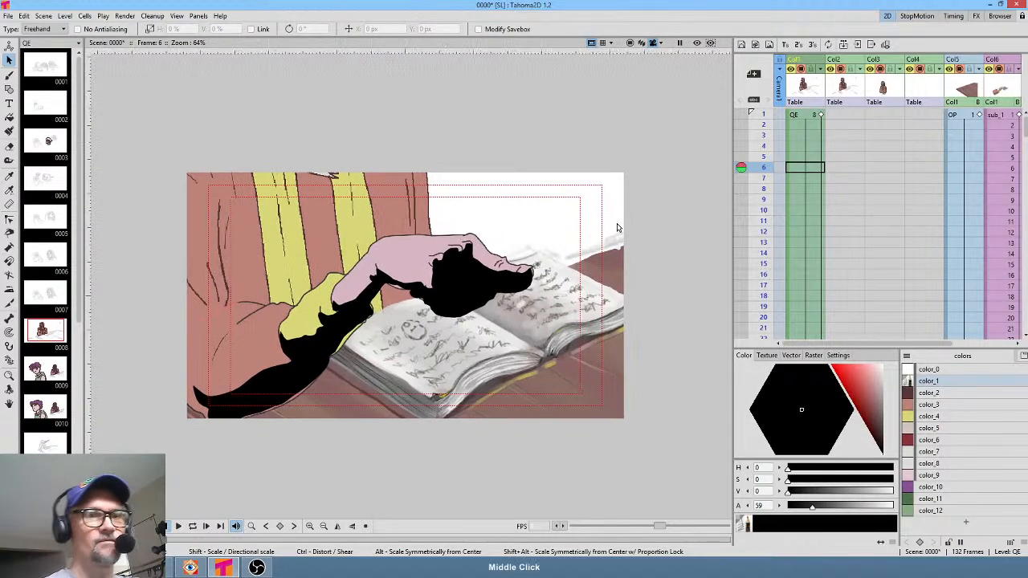
pyautogui.moveTo(580, 259); pyautogui.dragTo(567, 304)
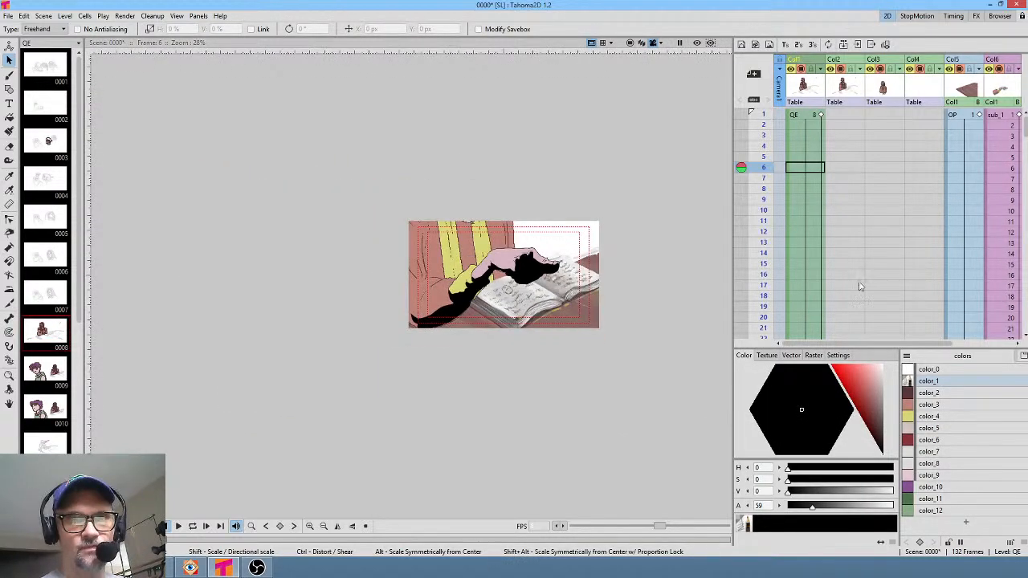
pyautogui.click(630, 43)
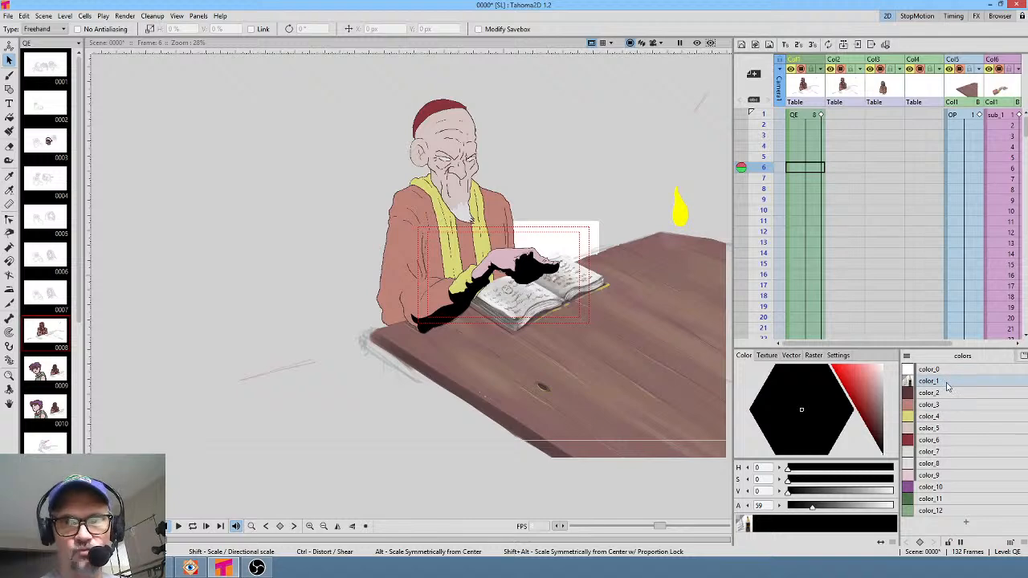
pyautogui.moveTo(617, 337); pyautogui.dragTo(493, 337)
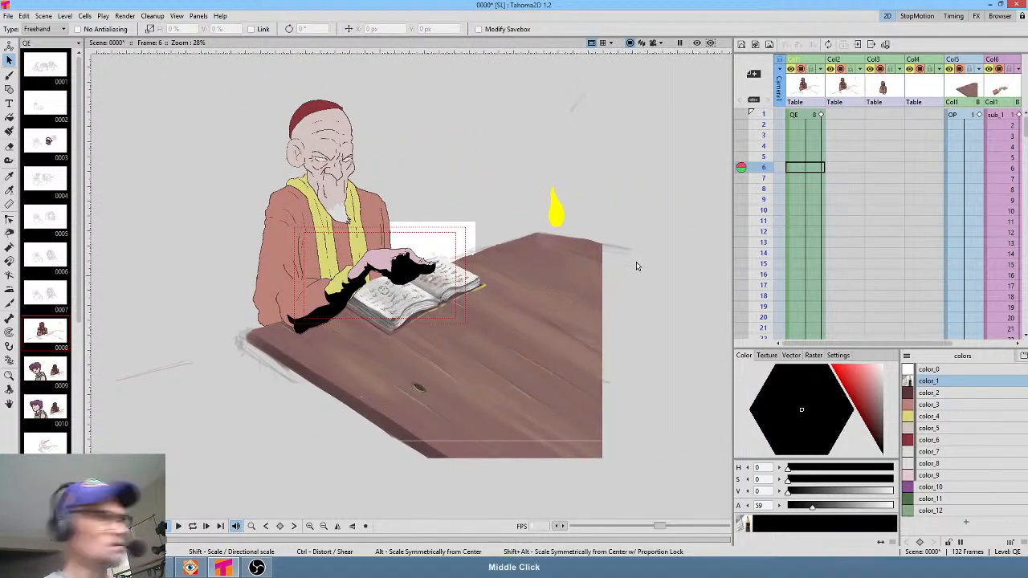
pyautogui.press('a')
pyautogui.moveTo(669, 233)
pyautogui.mouseDown()
pyautogui.moveTo(650, 179)
pyautogui.moveTo(168, 230)
pyautogui.moveTo(390, 538)
pyautogui.moveTo(703, 285)
pyautogui.mouseUp()
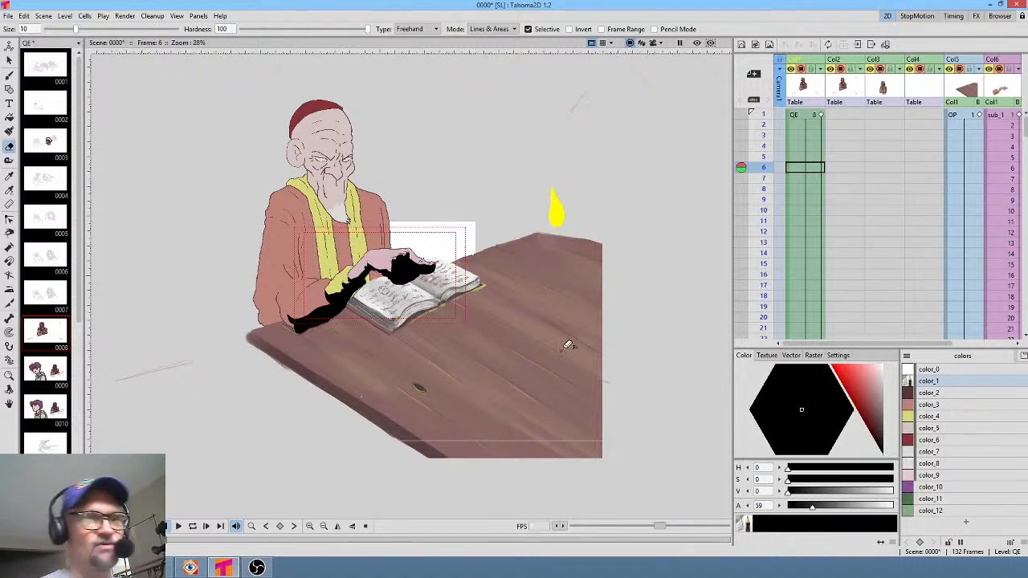
pyautogui.moveTo(209, 339)
pyautogui.mouseDown()
pyautogui.moveTo(97, 364)
pyautogui.moveTo(189, 325)
pyautogui.mouseUp()
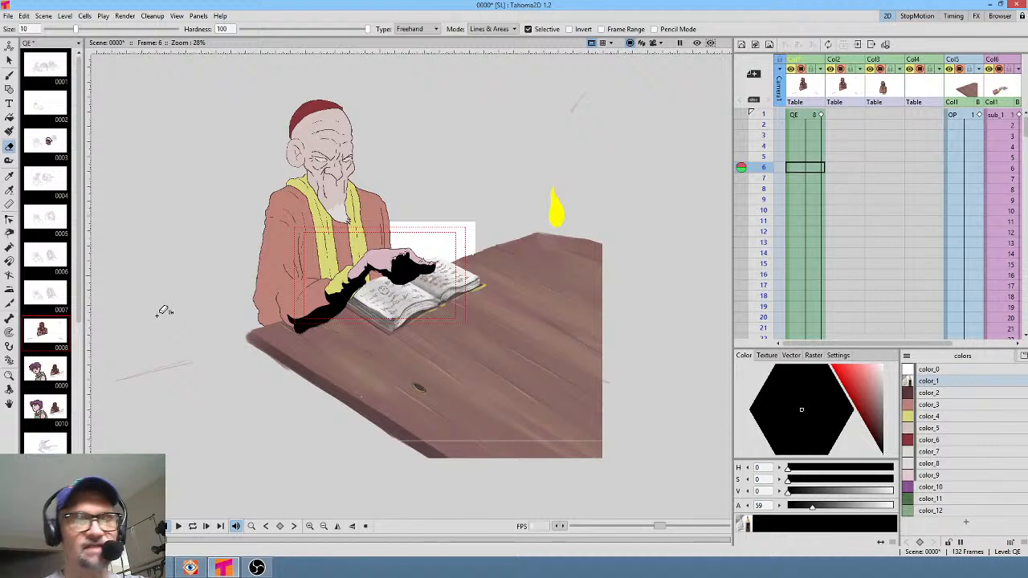
# Return to frame 1 and examine the arm, book and background area close up in camera view
pyautogui.click(791, 115)
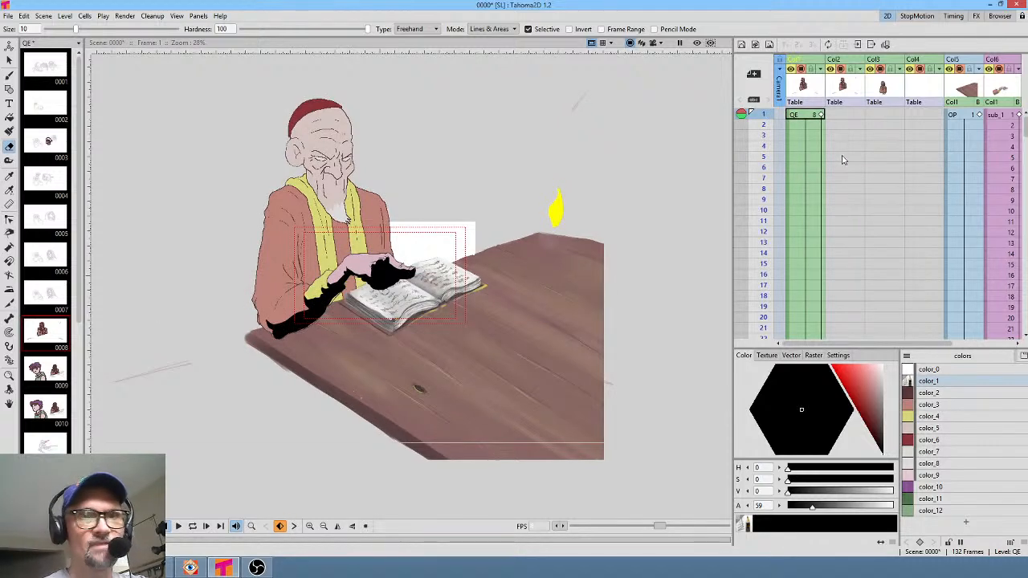
pyautogui.middleClick(844, 161)
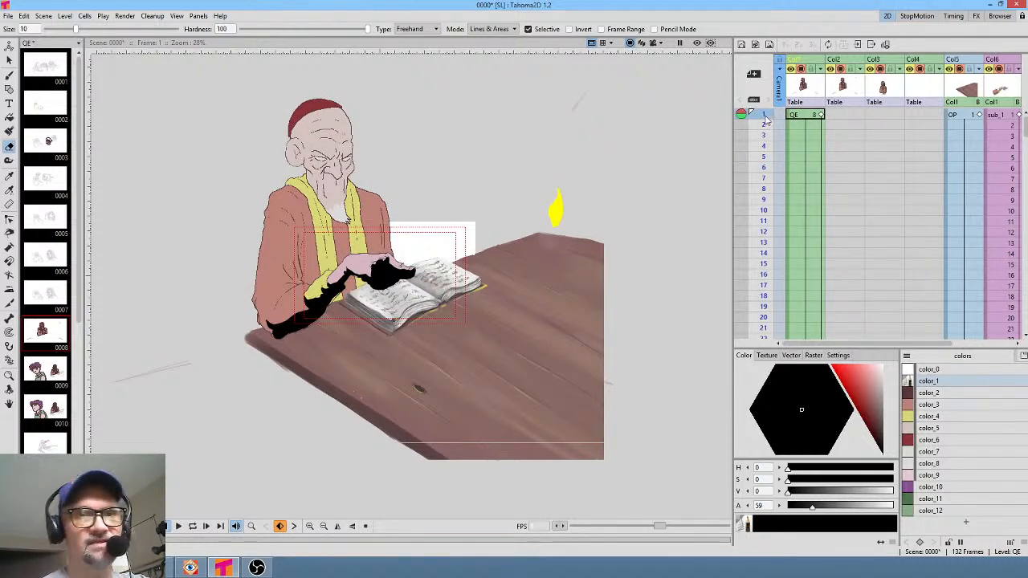
pyautogui.moveTo(768, 117)
pyautogui.mouseDown()
pyautogui.moveTo(764, 201)
pyautogui.moveTo(785, 109)
pyautogui.mouseUp()
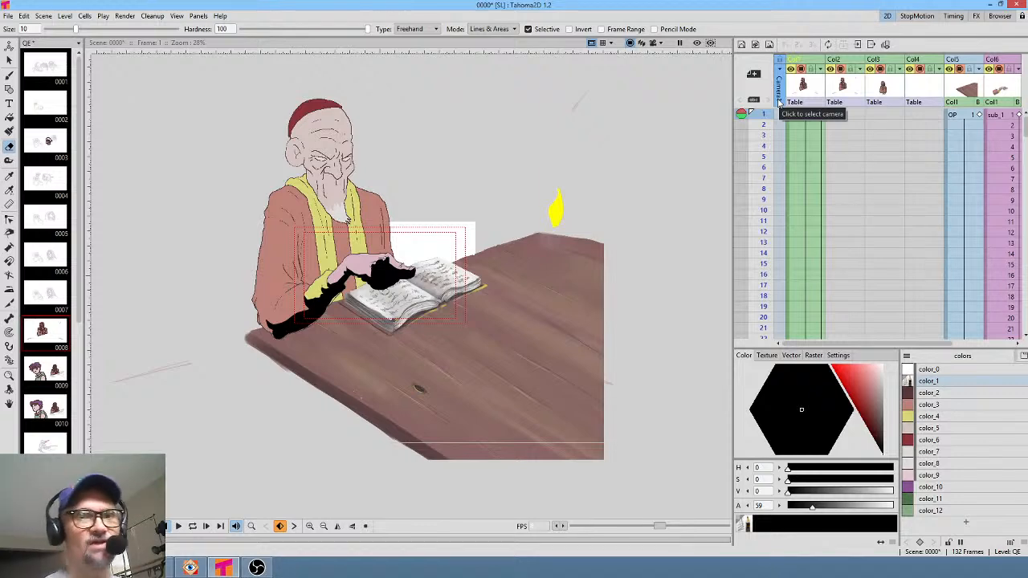
pyautogui.click(654, 43)
pyautogui.middleClick(516, 273)
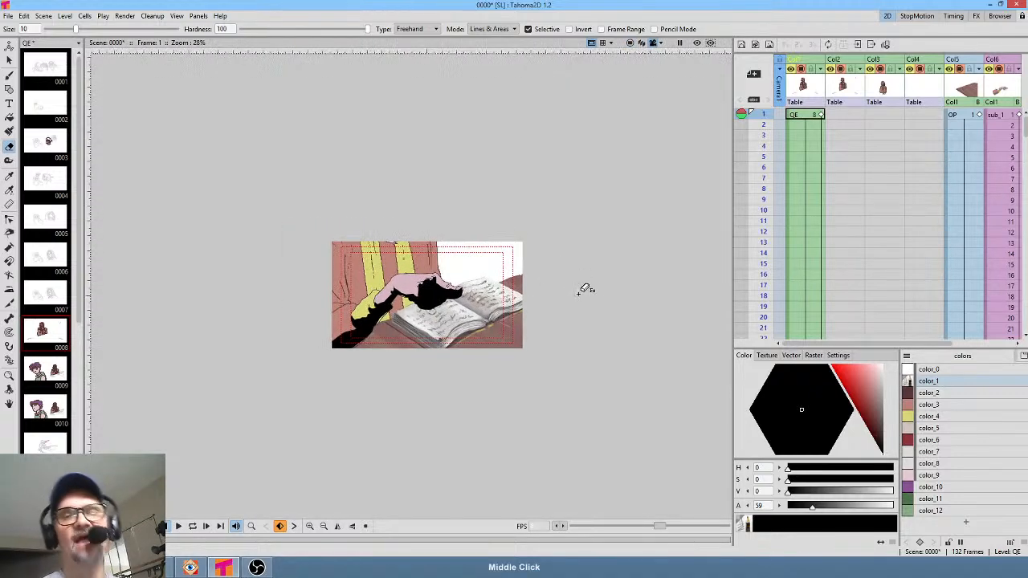
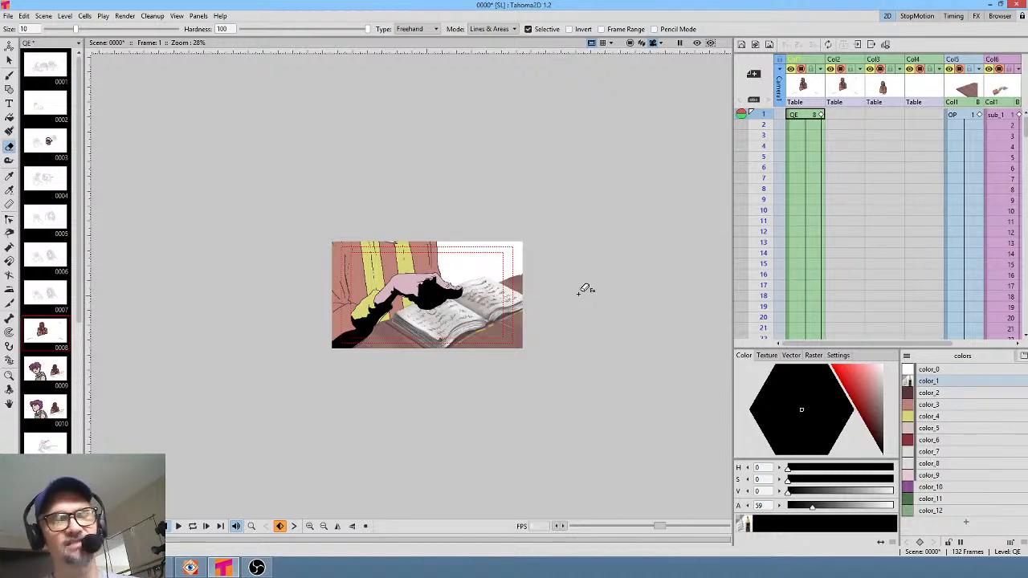
pyautogui.scroll(2, 527, 283)
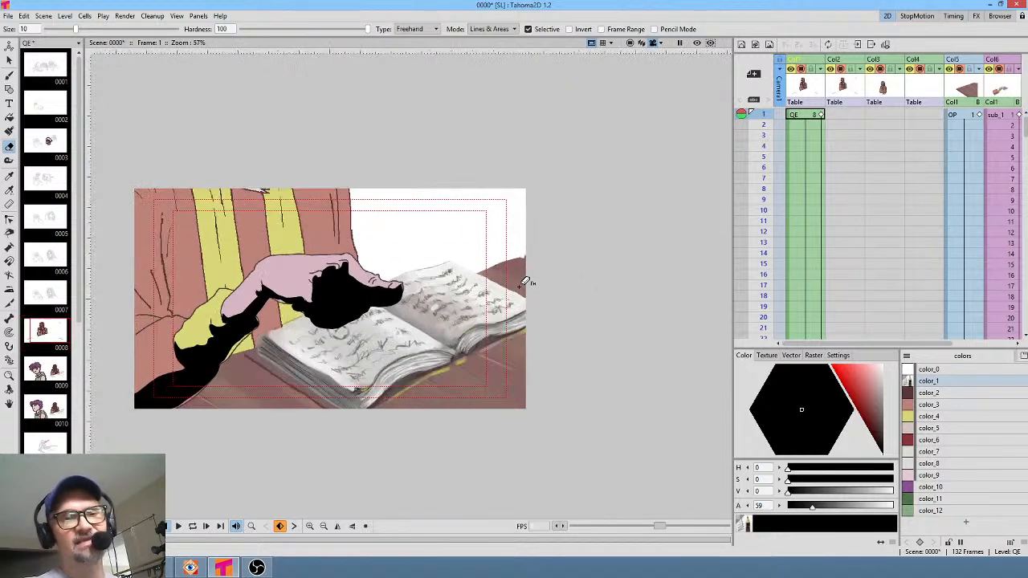
pyautogui.scroll(2, 522, 333)
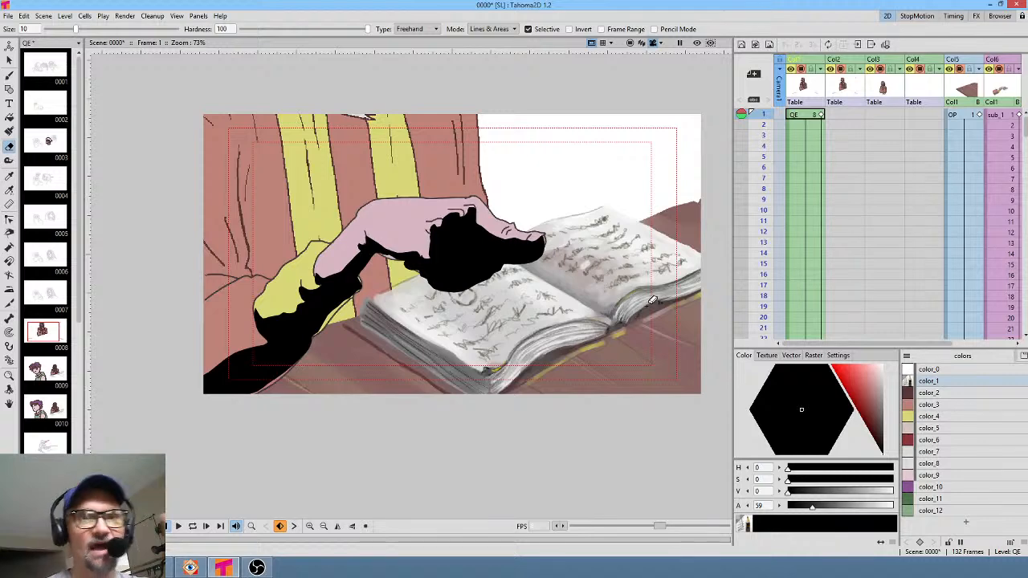
# Insert an empty column before the QE column for the background
pyautogui.click(795, 90)
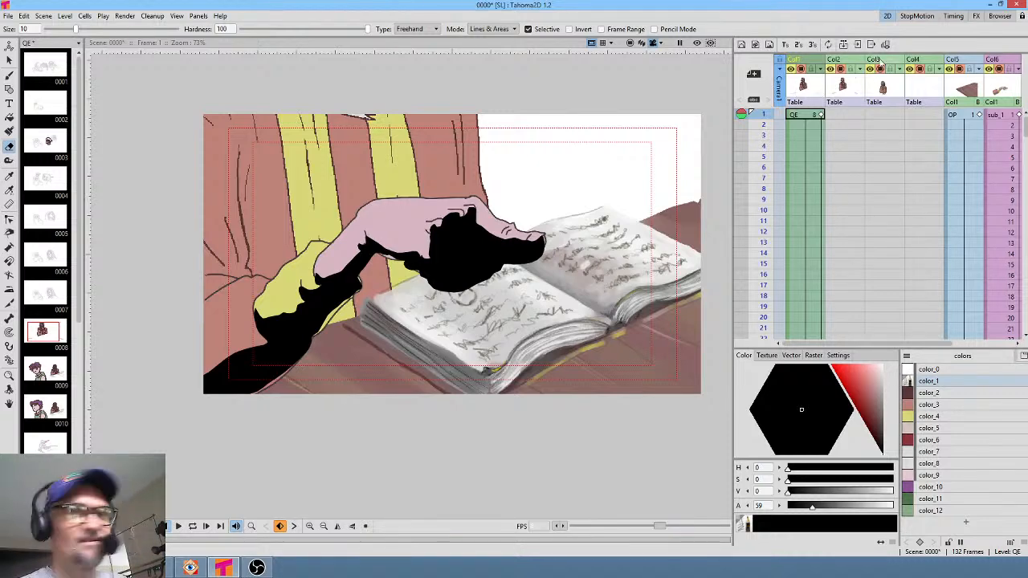
pyautogui.press('shift+Insert')
pyautogui.moveTo(803, 63); pyautogui.dragTo(840, 64)
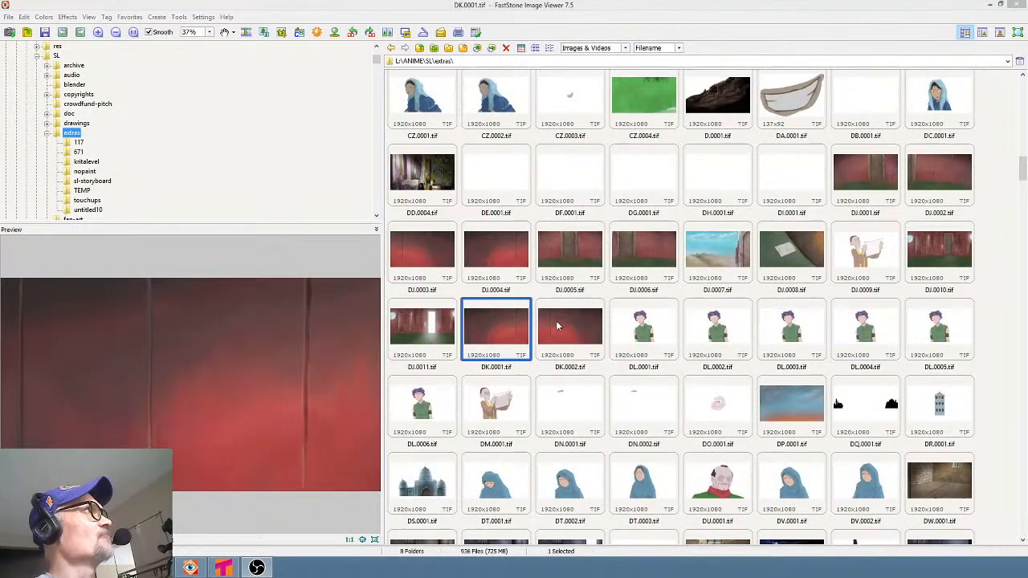
# Compare the red wall images DK.0001, DK.0002 and DJ.0004 in FastStone Image Viewer, and load the DJ level into Col1 at frame 1
pyautogui.click(557, 322)
pyautogui.click(514, 322)
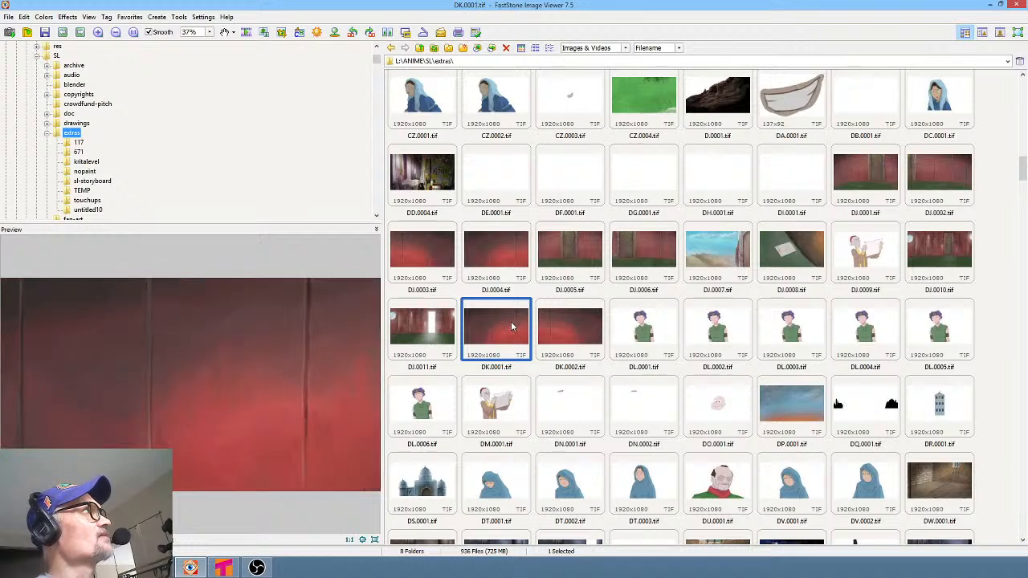
pyautogui.click(503, 251)
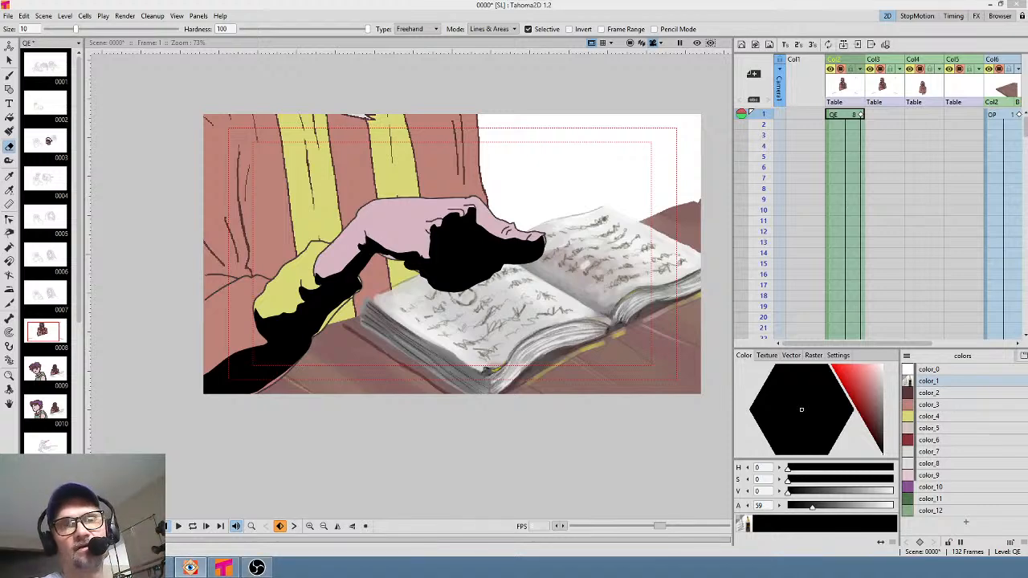
pyautogui.moveTo(862, 172); pyautogui.dragTo(805, 112)
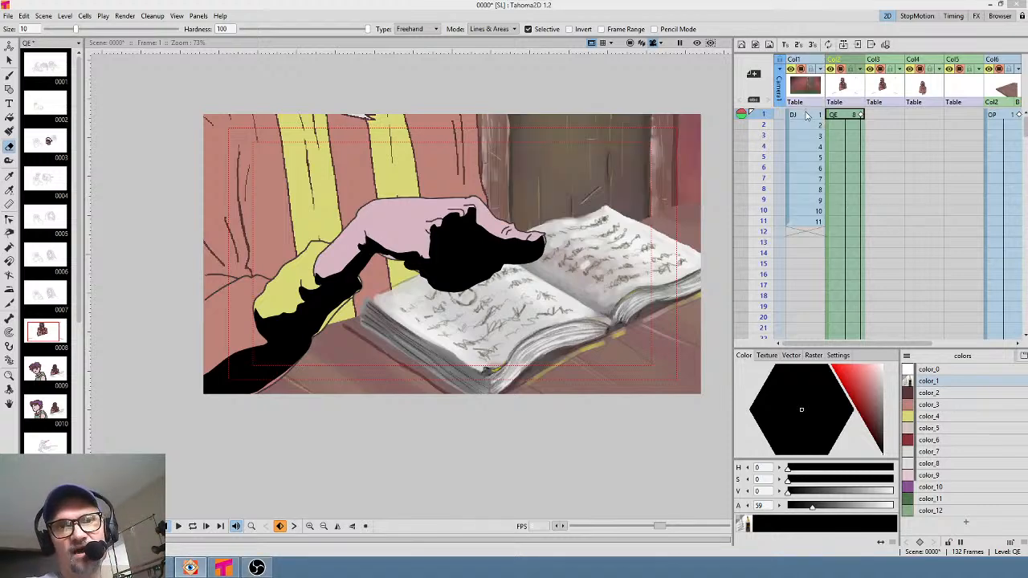
# Delete the DJ cells on frames 2 to 11 in Col1, keeping only drawing 1
pyautogui.click(806, 113)
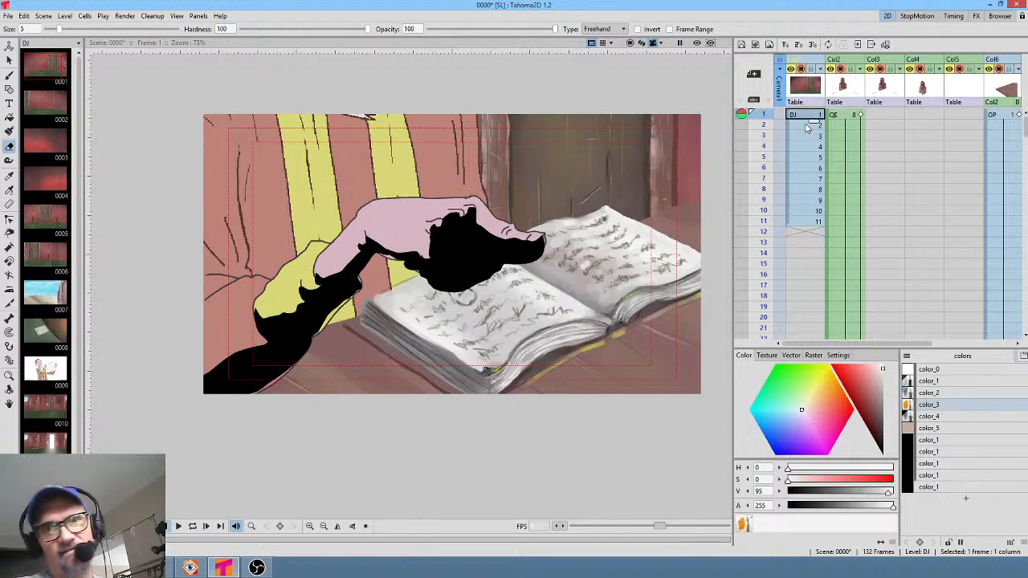
pyautogui.click(809, 125)
pyautogui.keyDown('shift'); pyautogui.click(800, 226); pyautogui.keyUp('shift')
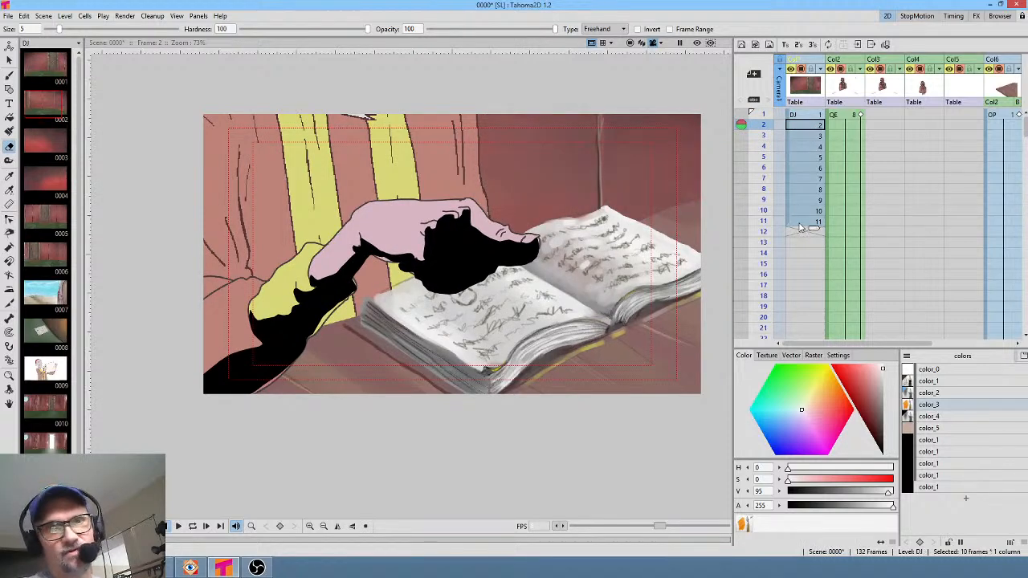
pyautogui.press('Delete')
# Extend the exposure of DJ drawing 1 in Col1 through frame 13 and check the held cells
pyautogui.click(813, 117)
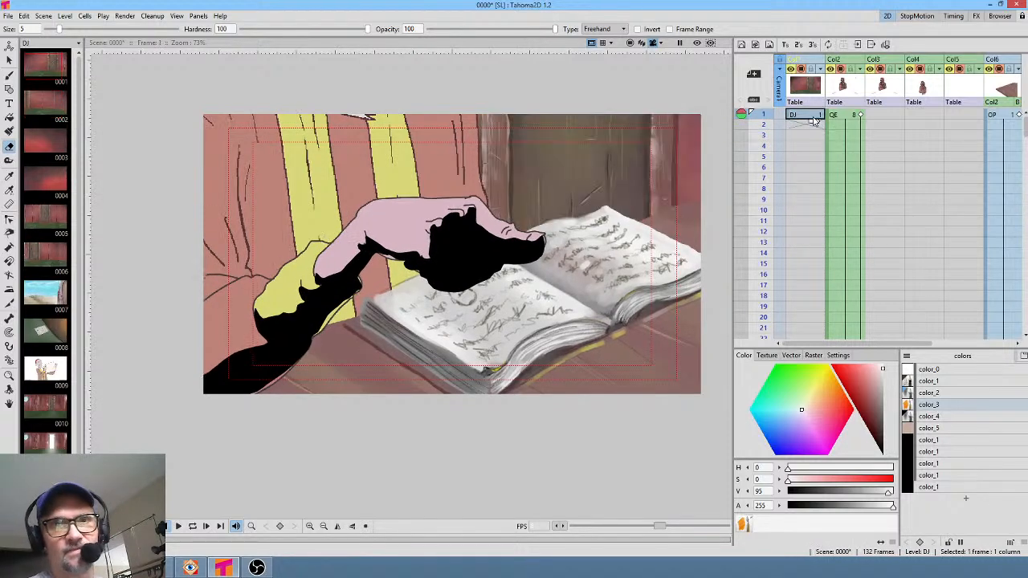
pyautogui.moveTo(814, 121); pyautogui.dragTo(814, 245)
pyautogui.scroll(-4, 833, 221)
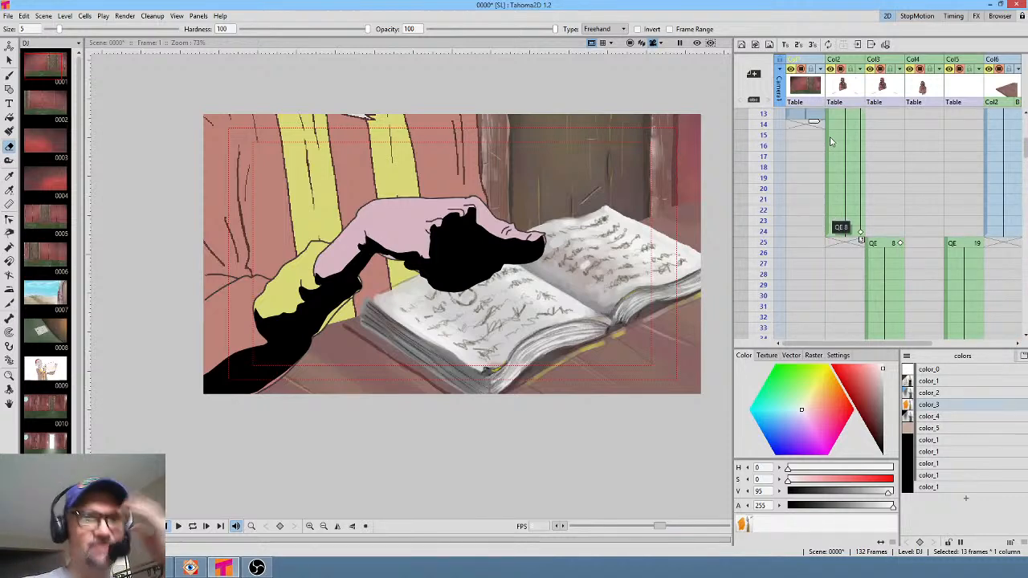
pyautogui.scroll(4, 824, 154)
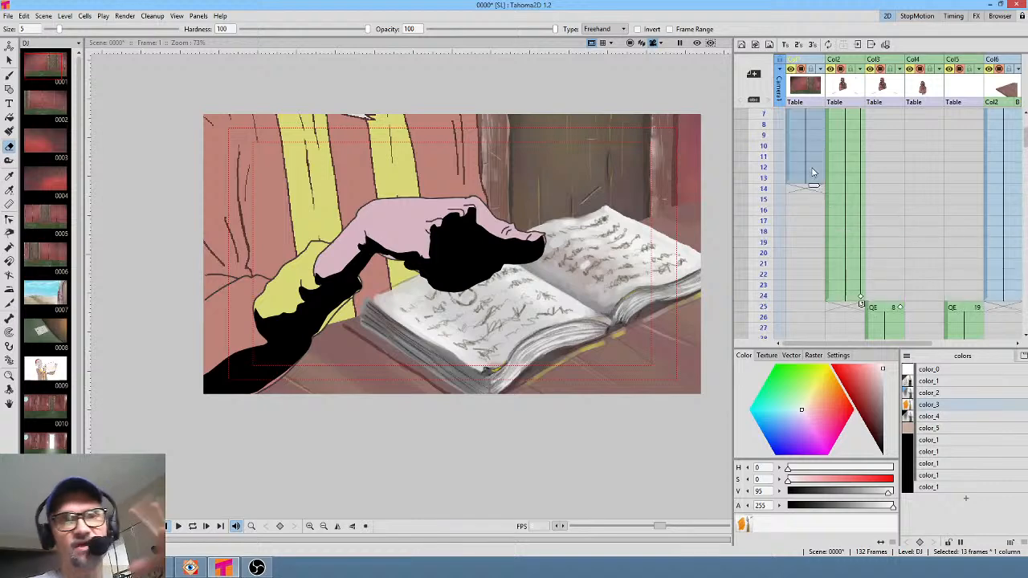
pyautogui.click(814, 117)
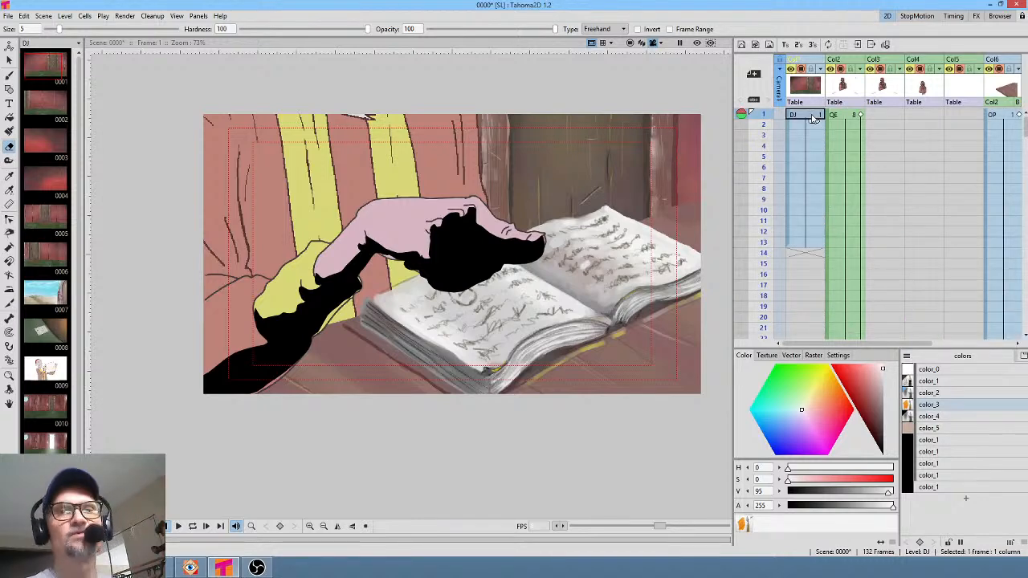
pyautogui.click(810, 243)
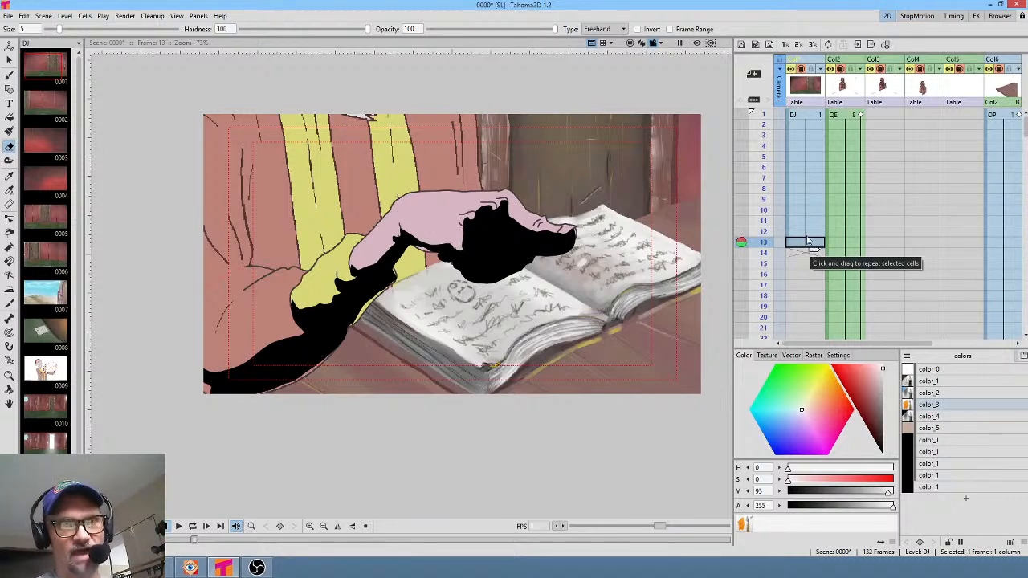
pyautogui.click(806, 233)
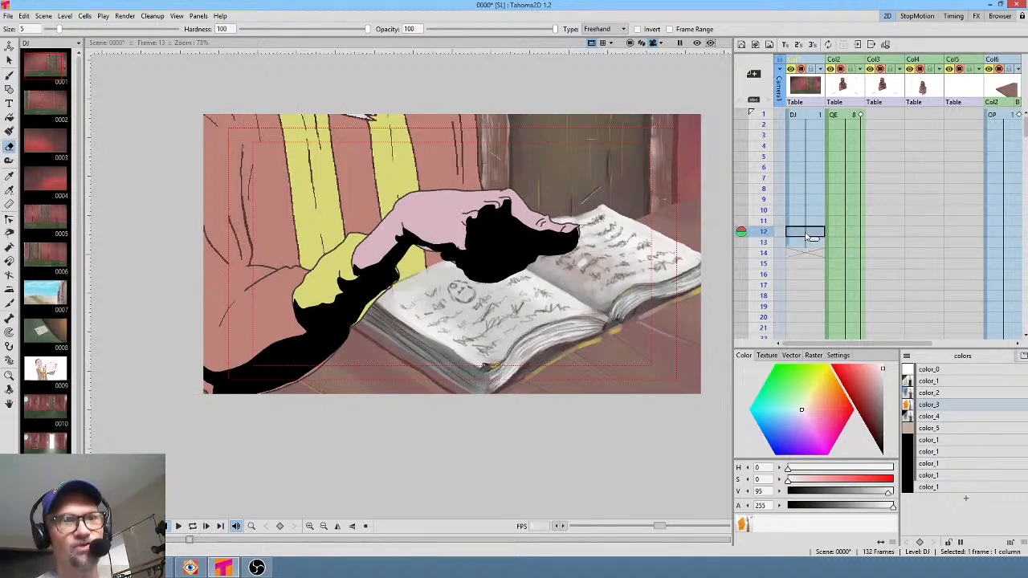
pyautogui.click(812, 117)
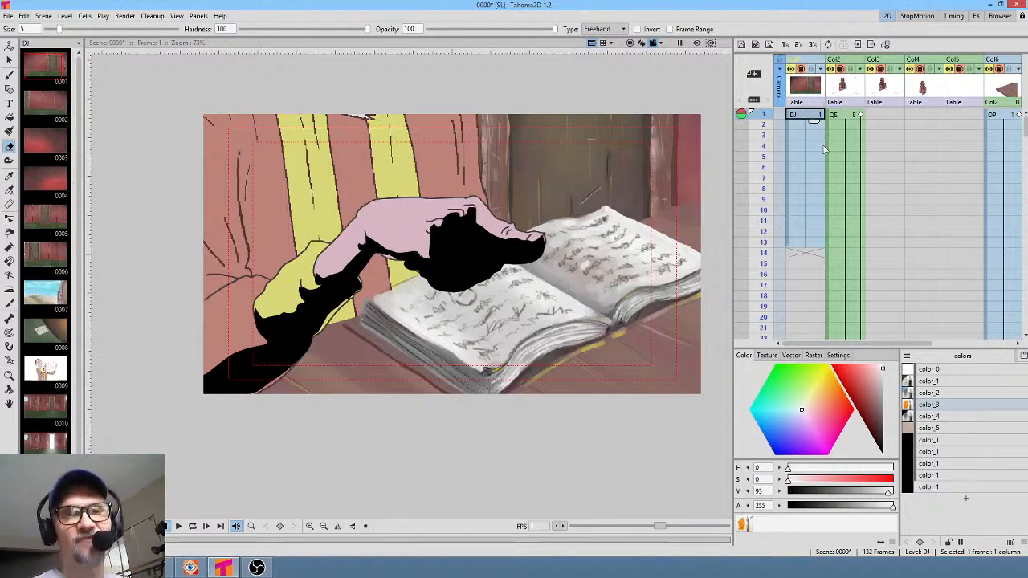
pyautogui.keyDown('shift'); pyautogui.click(809, 245); pyautogui.keyUp('shift')
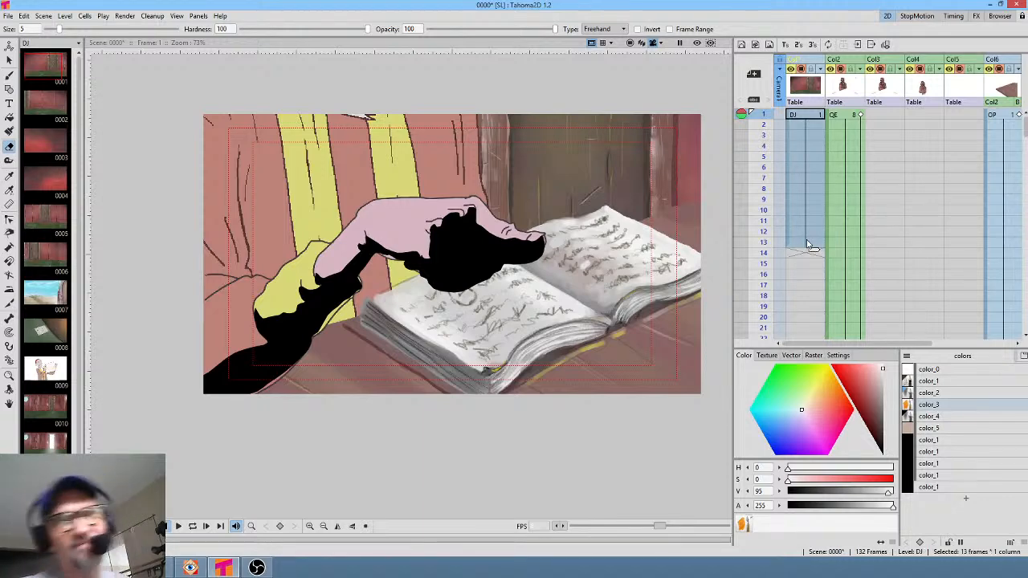
pyautogui.click(812, 114)
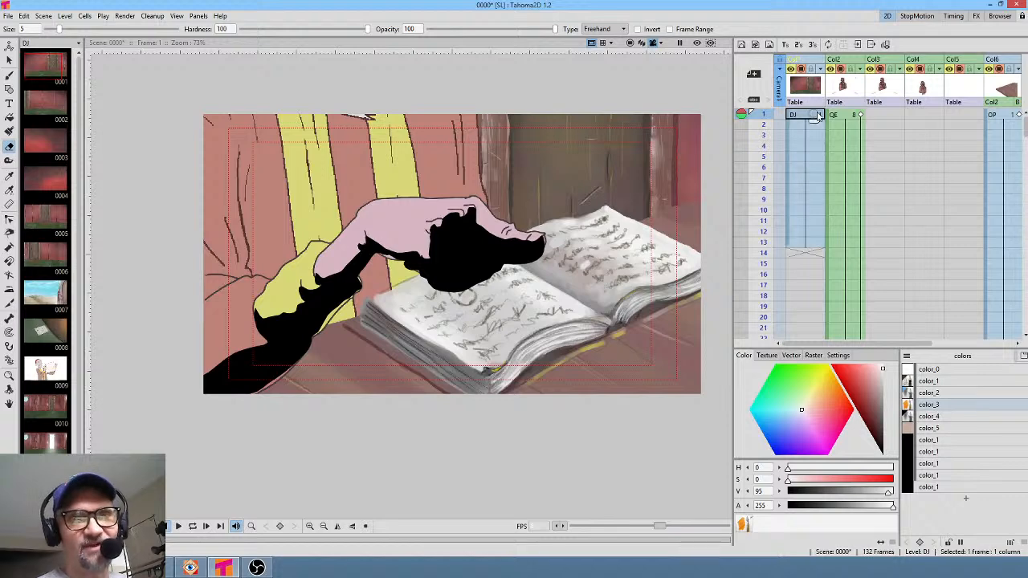
pyautogui.keyDown('shift'); pyautogui.click(806, 243); pyautogui.keyUp('shift')
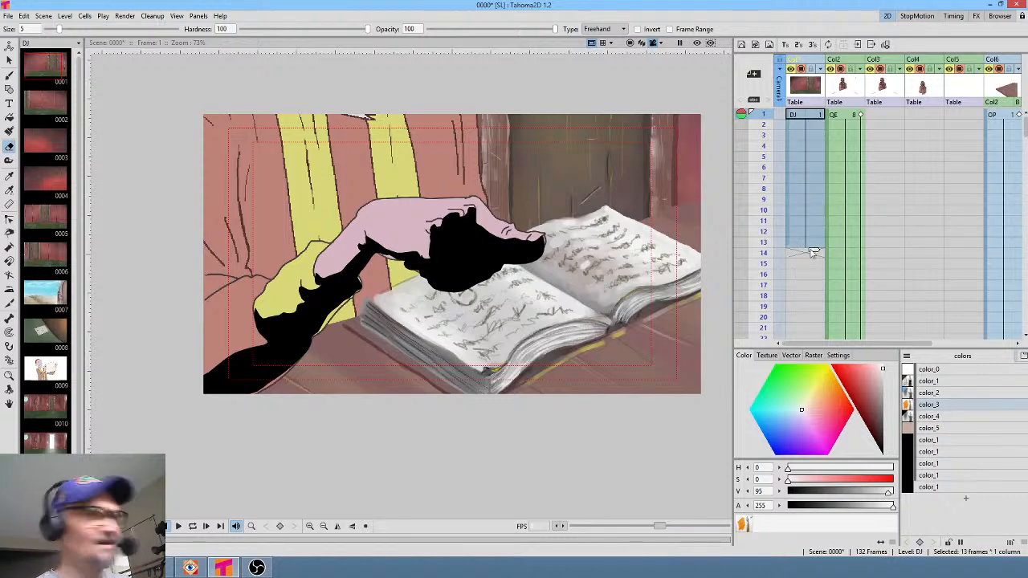
pyautogui.press('Delete')
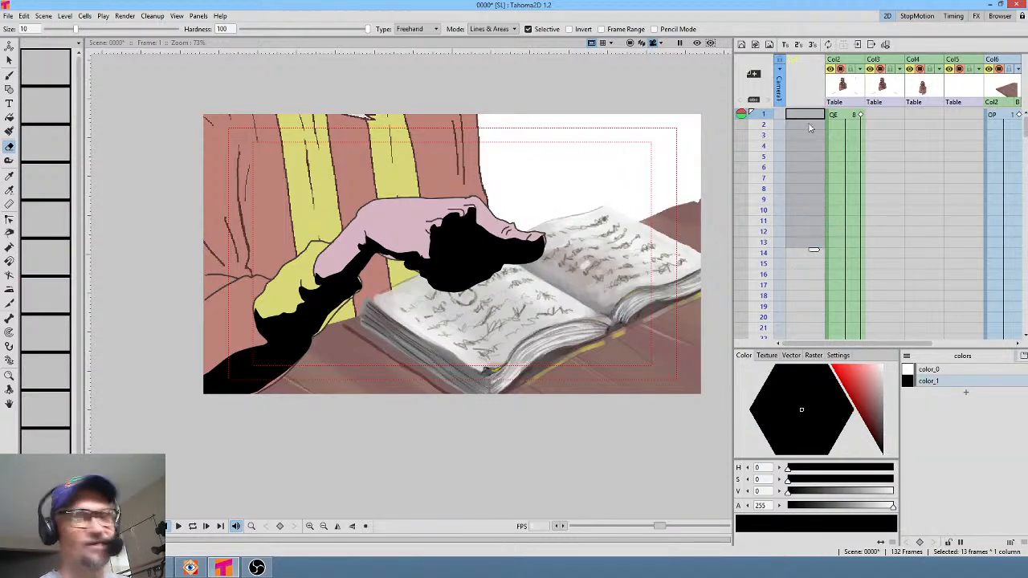
pyautogui.hotkey('ctrl', 'z')
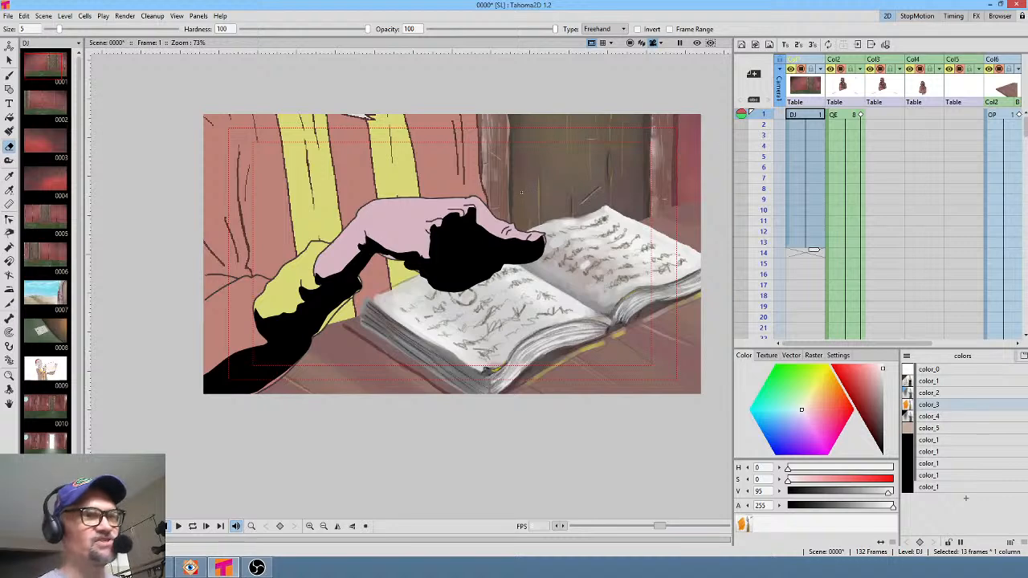
# Compare DJ drawings 3 and 4, and place drawing 4 in Col1 at frame 1 ahead of the drawing 1 cells
pyautogui.click(57, 139)
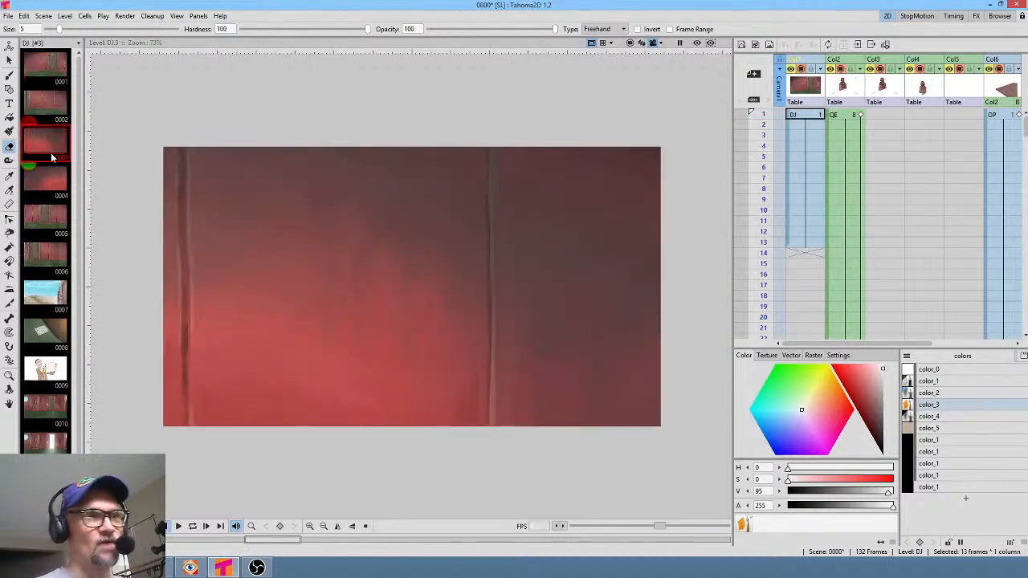
pyautogui.click(53, 182)
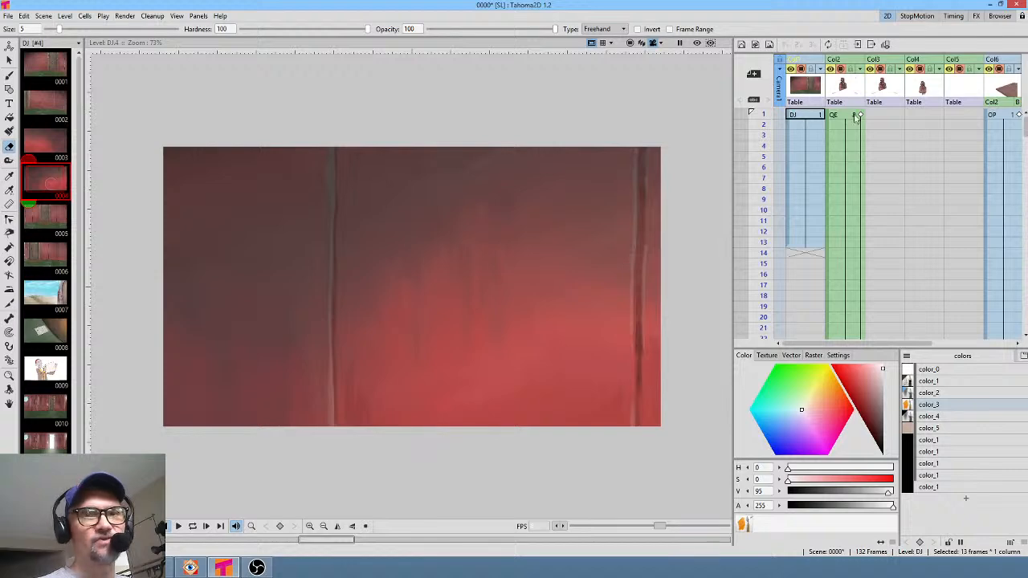
pyautogui.moveTo(795, 119); pyautogui.dragTo(791, 164)
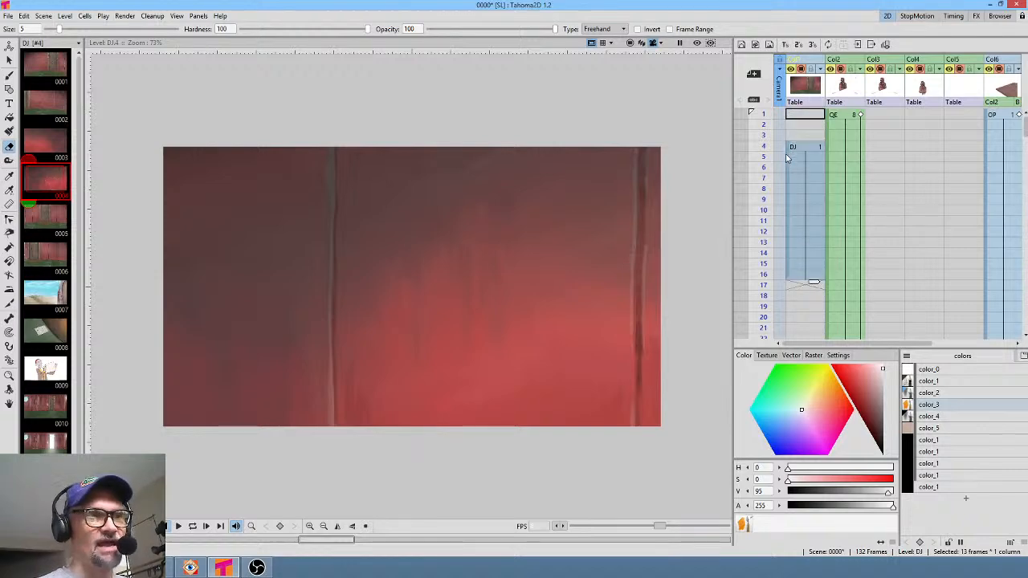
pyautogui.moveTo(53, 181); pyautogui.dragTo(50, 111)
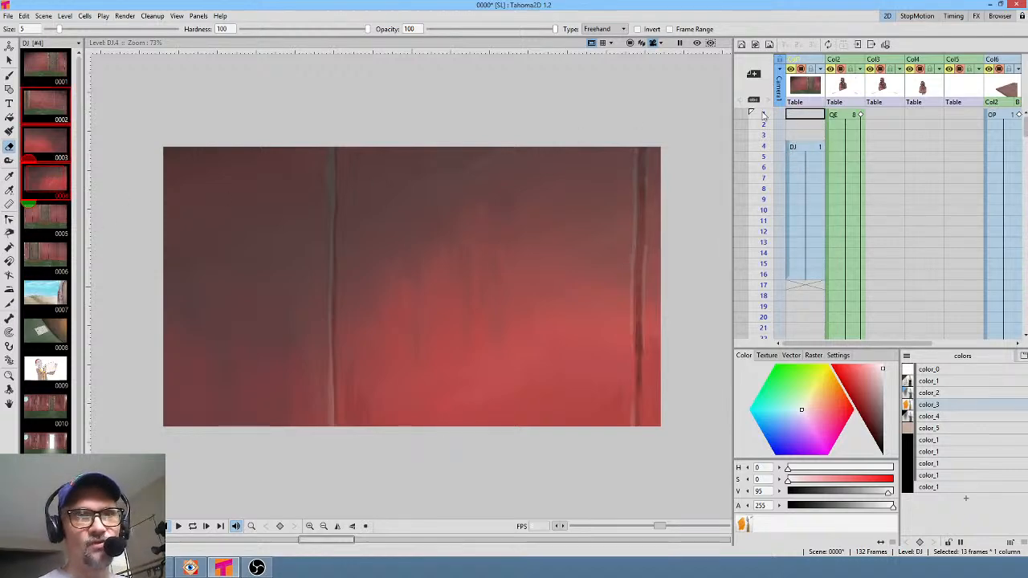
pyautogui.moveTo(52, 186)
pyautogui.mouseDown()
pyautogui.moveTo(519, 137)
pyautogui.moveTo(65, 193)
pyautogui.moveTo(55, 185)
pyautogui.moveTo(676, 71)
pyautogui.moveTo(817, 120)
pyautogui.moveTo(816, 315)
pyautogui.mouseUp()
pyautogui.click(55, 184)
# Extend the exposure of DJ drawing 4 in Col1 from frame 1 through frame 24
pyautogui.click(818, 121)
pyautogui.scroll(-3, 874, 306)
pyautogui.scroll(-3, 906, 210)
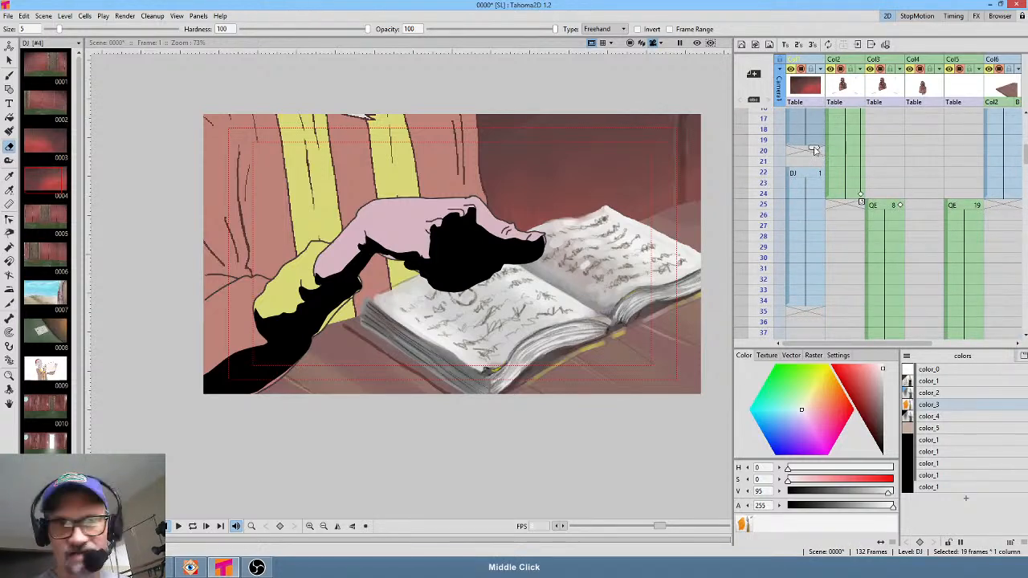
pyautogui.moveTo(814, 148); pyautogui.dragTo(817, 204)
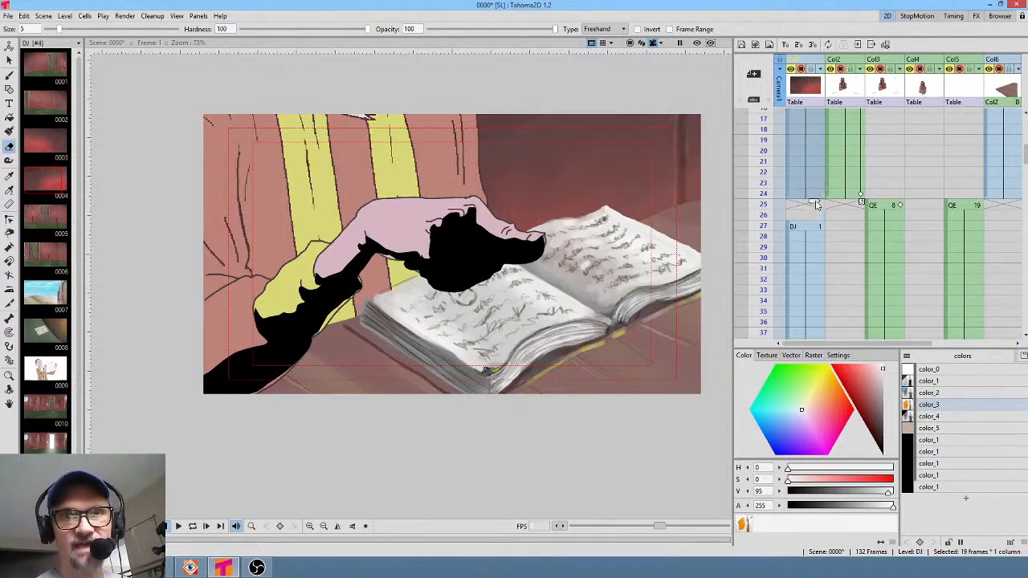
# Delete the leftover DJ drawing 1 cells below frame 24 in Col1
pyautogui.click(794, 263)
pyautogui.click(788, 269)
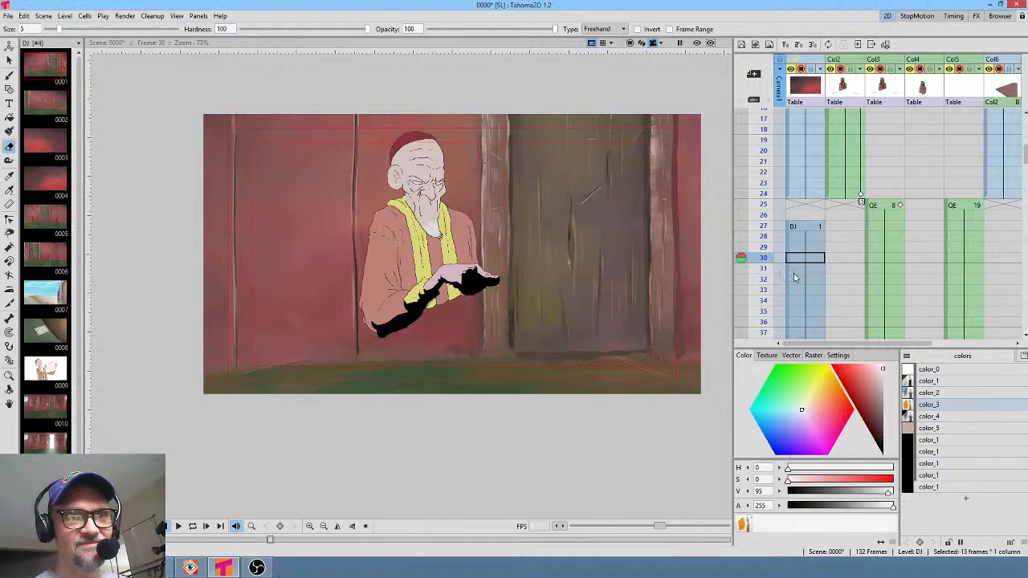
pyautogui.press('Delete')
pyautogui.click(816, 185)
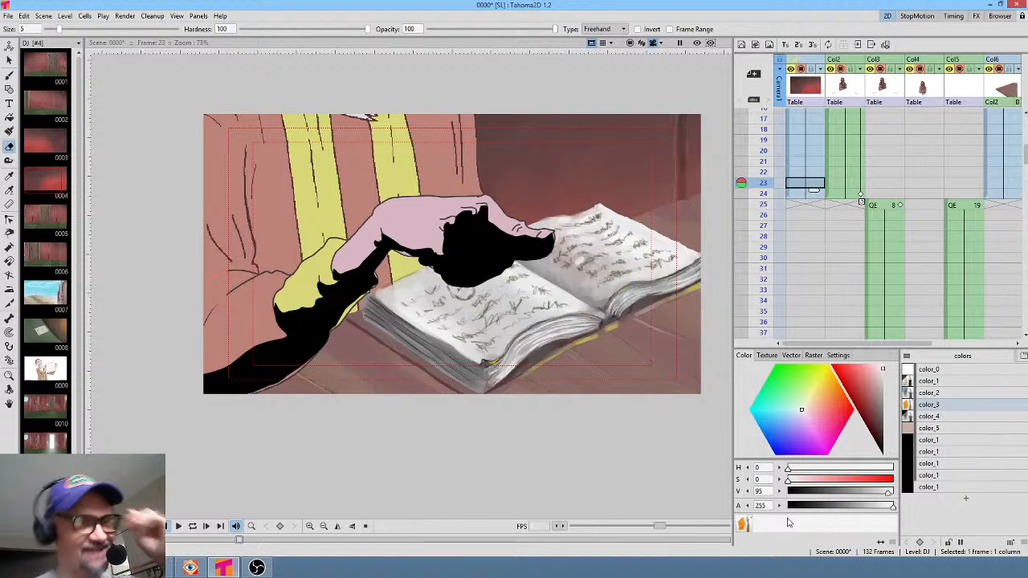
# Scrub frames 1 to 25 to check the DJ background behind the book close-up and at the cut to the wider shot
pyautogui.moveTo(846, 139); pyautogui.dragTo(869, 285)
pyautogui.moveTo(766, 115); pyautogui.dragTo(766, 274)
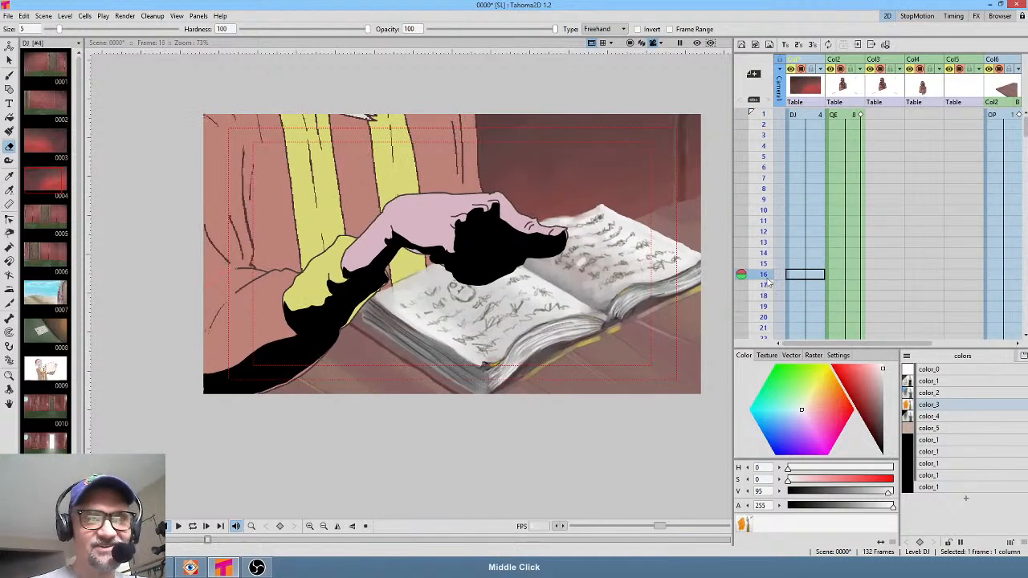
pyautogui.moveTo(867, 260); pyautogui.dragTo(882, 125)
pyautogui.moveTo(840, 180); pyautogui.dragTo(846, 298)
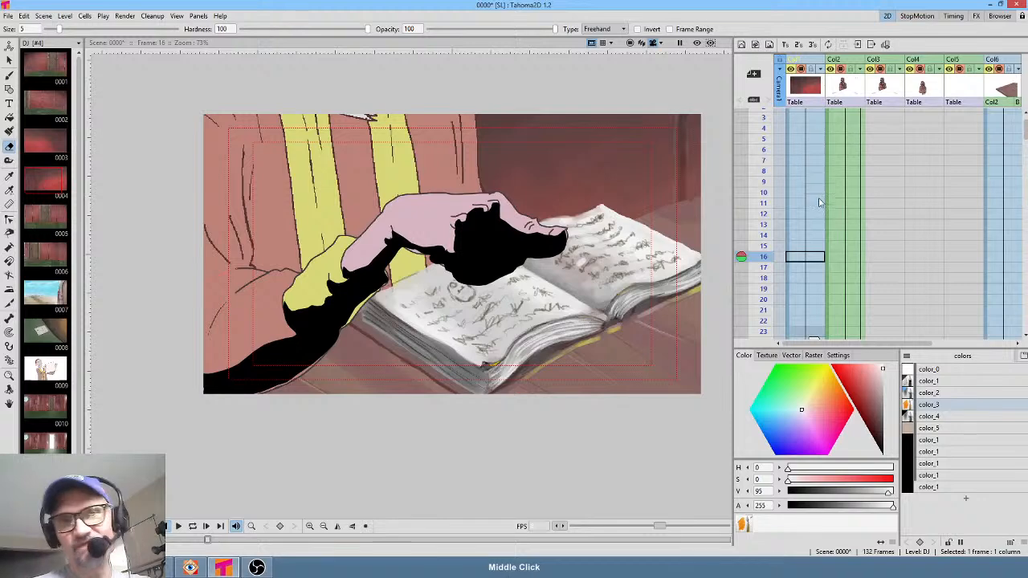
pyautogui.moveTo(819, 201); pyautogui.dragTo(837, 301)
pyautogui.moveTo(764, 115); pyautogui.dragTo(768, 295)
pyautogui.moveTo(864, 293); pyautogui.dragTo(863, 161)
pyautogui.moveTo(767, 172); pyautogui.dragTo(767, 222)
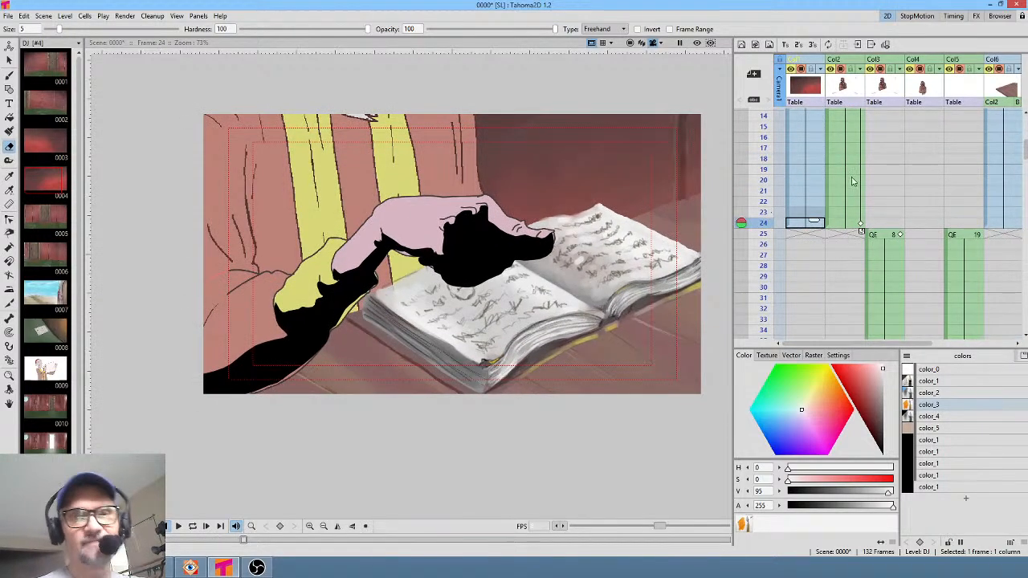
pyautogui.moveTo(867, 189); pyautogui.dragTo(862, 149)
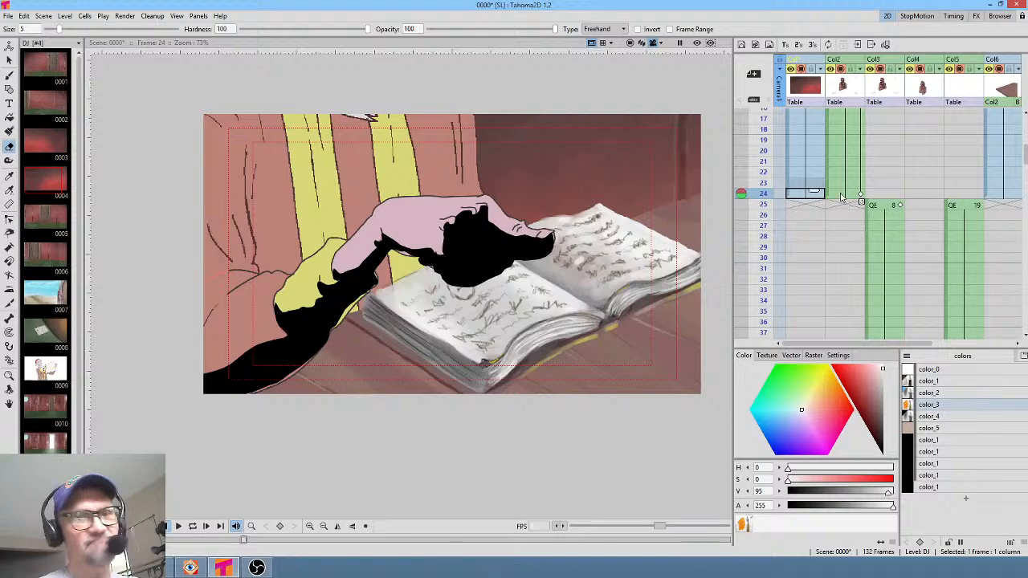
pyautogui.click(819, 206)
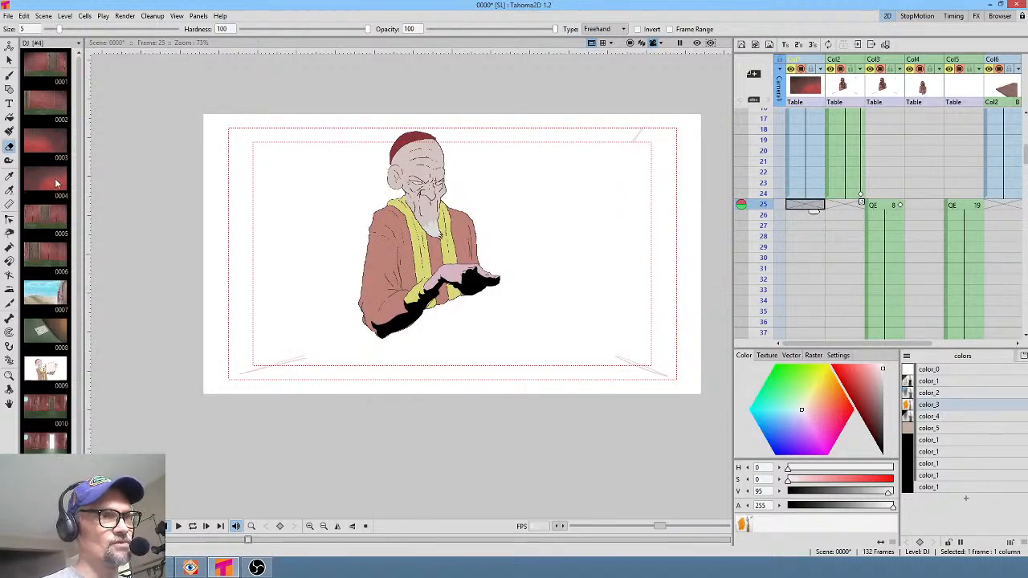
pyautogui.click(55, 185)
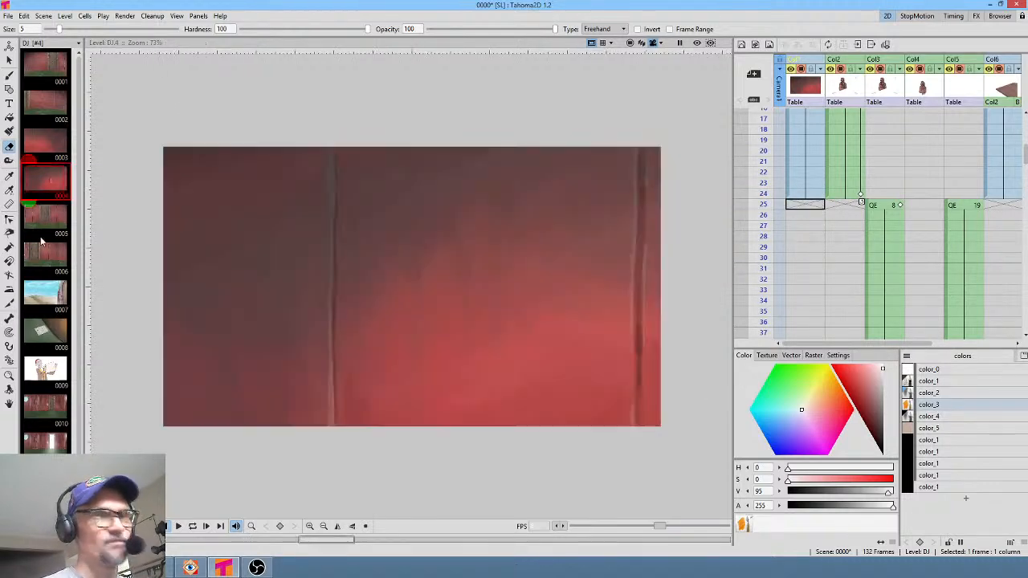
pyautogui.click(808, 206)
pyautogui.middleClick(825, 205)
# Move the DJ background in Col1 at frame 1 up and to the right, to about X 384.45 px and Y 353.43 px
pyautogui.click(814, 117)
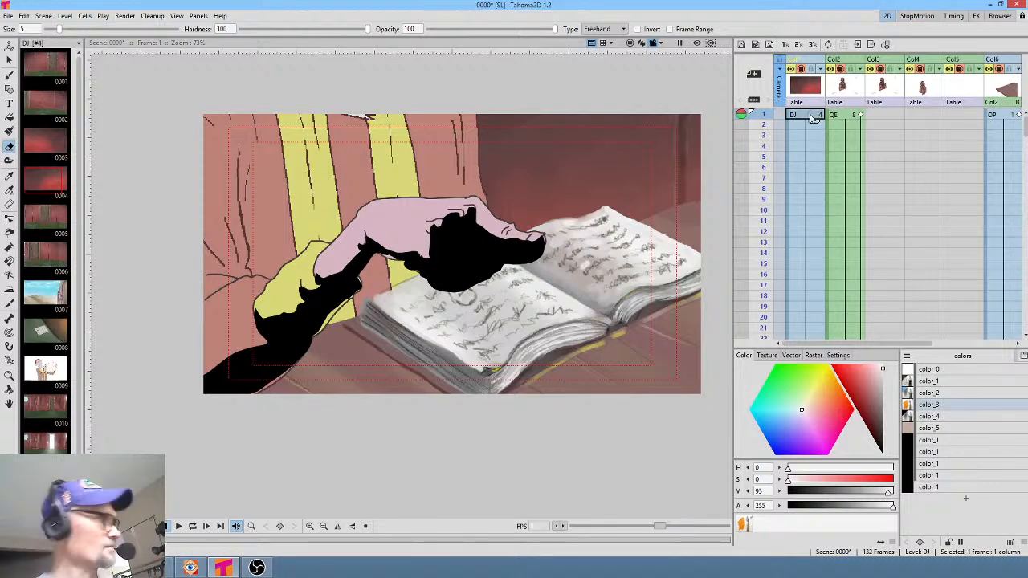
pyautogui.press('a')
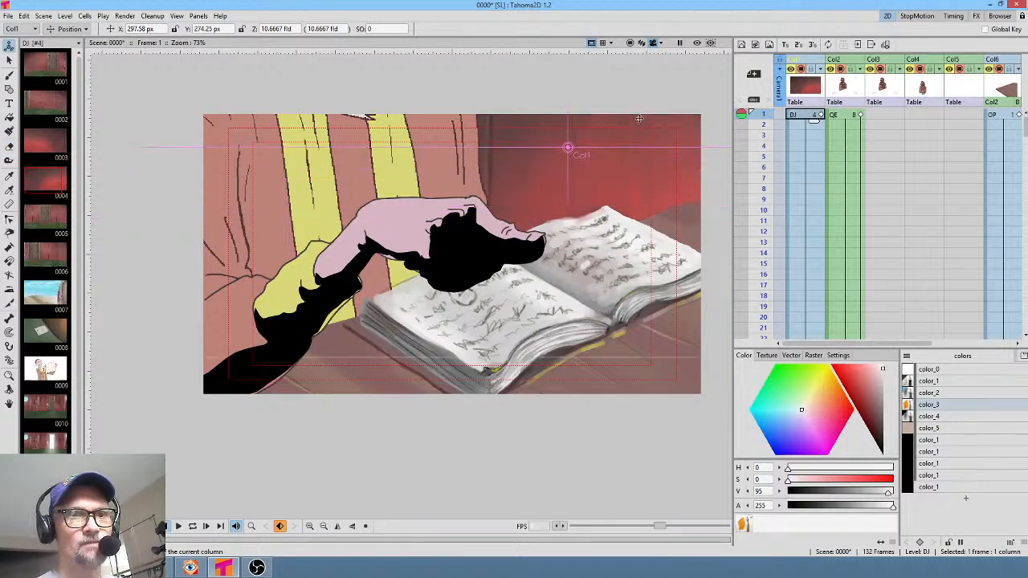
pyautogui.moveTo(638, 119); pyautogui.dragTo(672, 93)
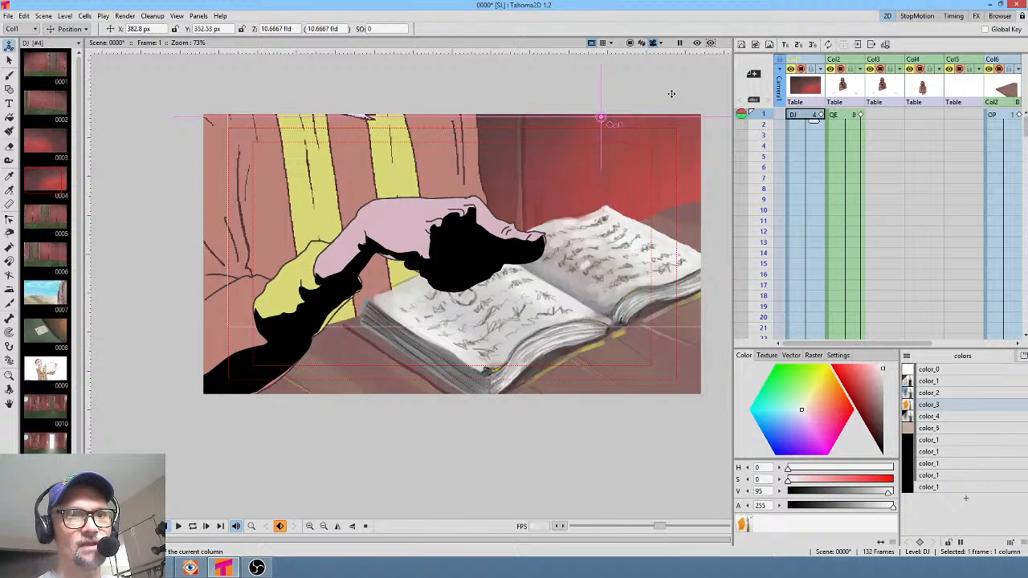
# Extend the exposure of DJ drawing 4 in Col1 past frame 24 through frame 42
pyautogui.scroll(-5, 875, 117)
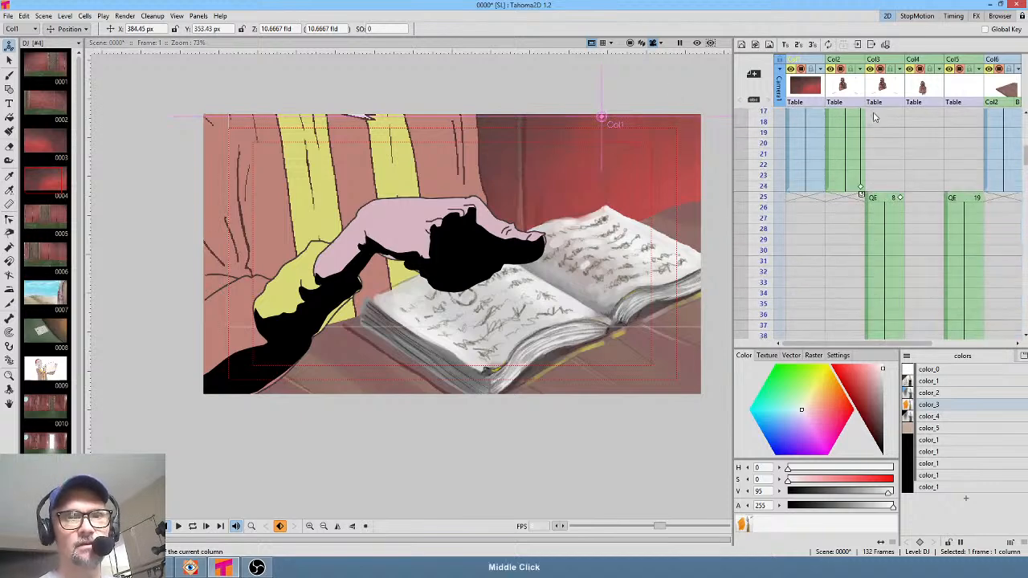
pyautogui.click(812, 196)
pyautogui.click(815, 188)
pyautogui.moveTo(818, 194); pyautogui.dragTo(832, 157)
pyautogui.scroll(5, 840, 193)
pyautogui.moveTo(761, 140); pyautogui.dragTo(749, 195)
pyautogui.middleClick(837, 205)
pyautogui.moveTo(755, 277); pyautogui.dragTo(764, 298)
pyautogui.middleClick(832, 293)
# Check the old man's drawing changes around frame 52 and extend the DJ exposure in Col1 through frame 51
pyautogui.moveTo(764, 207); pyautogui.dragTo(760, 290)
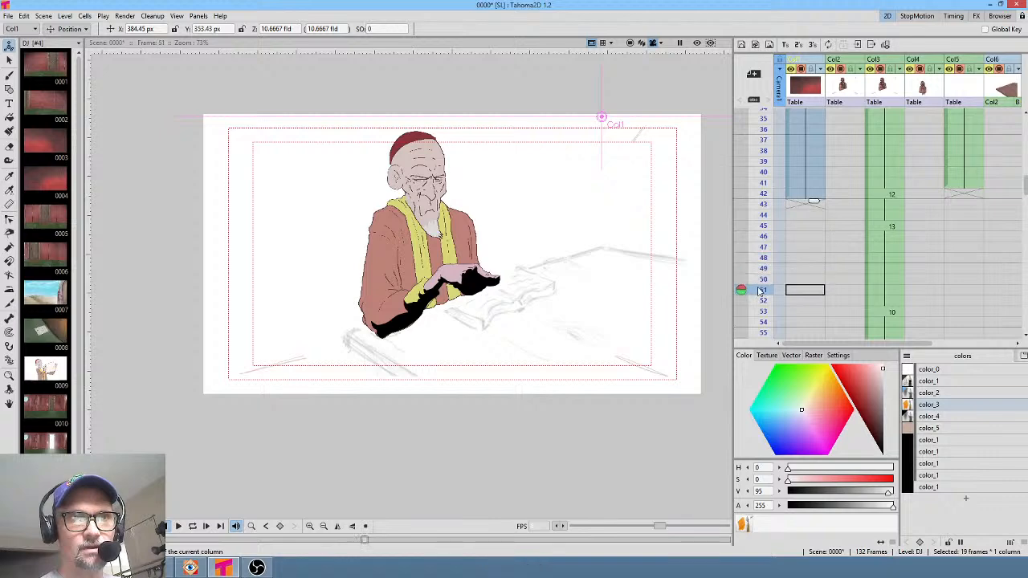
pyautogui.middleClick(841, 260)
pyautogui.moveTo(764, 226); pyautogui.dragTo(766, 247)
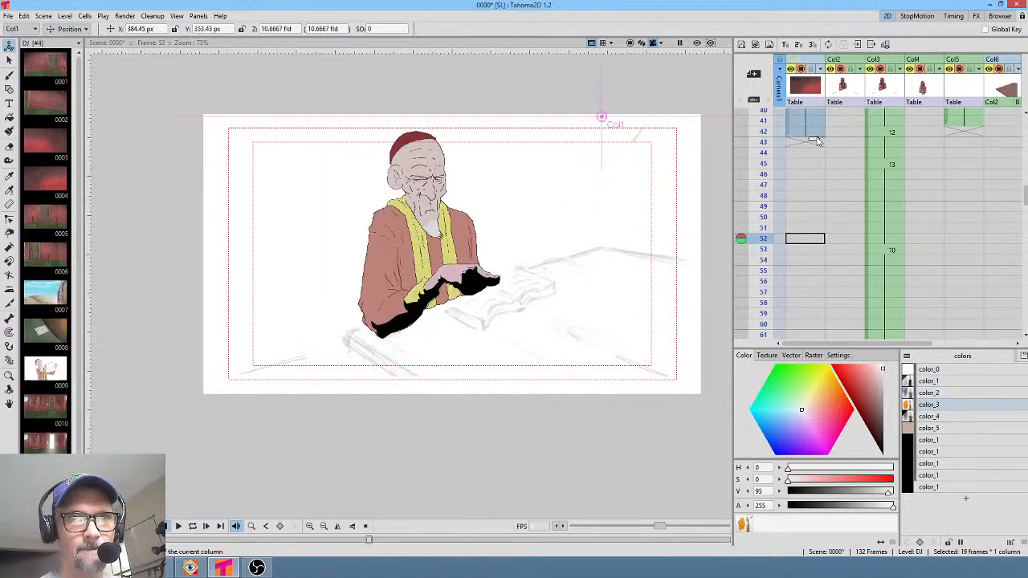
pyautogui.moveTo(817, 141); pyautogui.dragTo(812, 248)
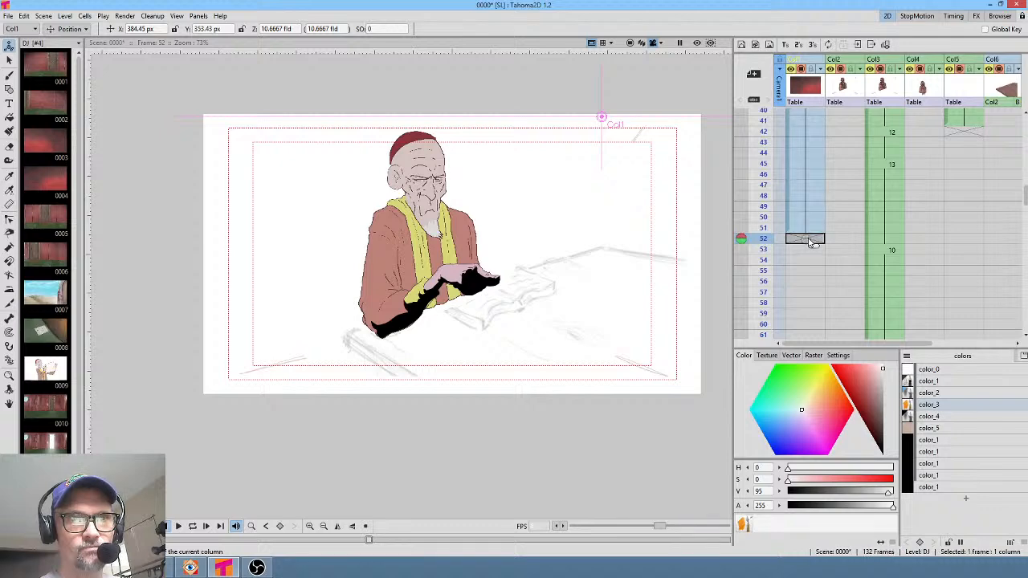
pyautogui.click(813, 229)
# Check the background at frame 25, and place the Col1 position key from frame 1 at frame 24
pyautogui.moveTo(825, 189); pyautogui.dragTo(833, 331)
pyautogui.click(819, 250)
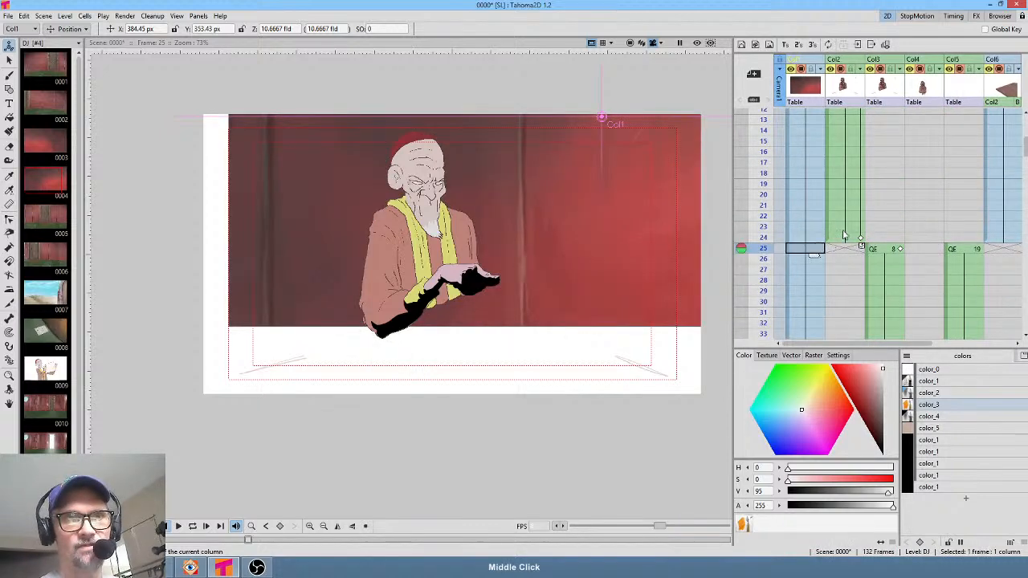
pyautogui.moveTo(824, 242); pyautogui.dragTo(832, 311)
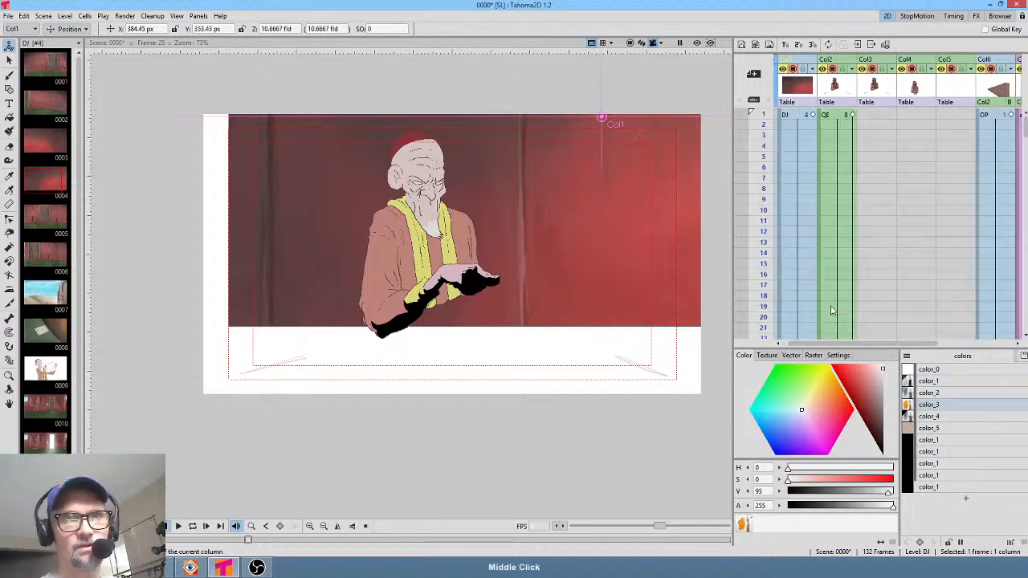
pyautogui.click(813, 115)
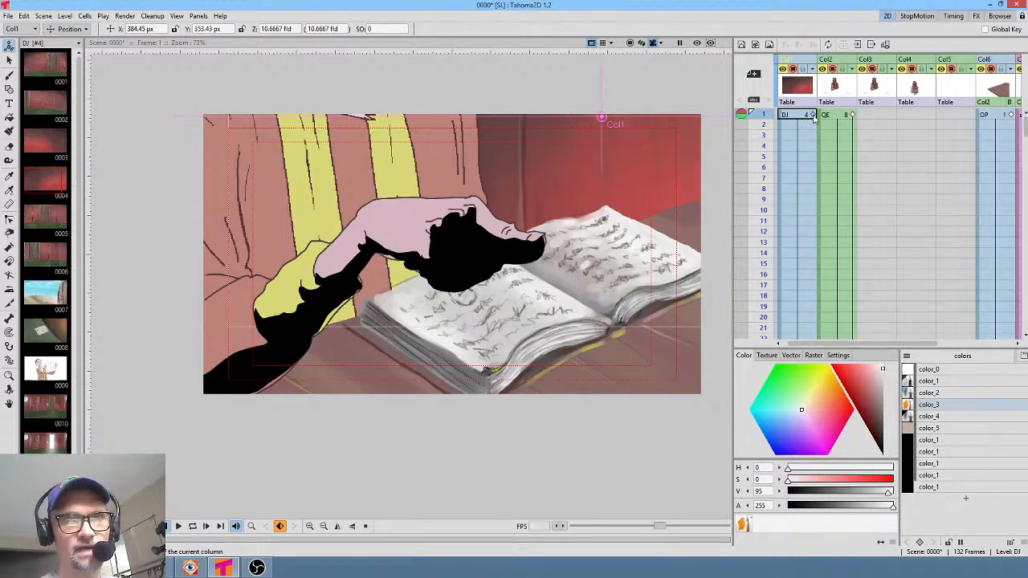
pyautogui.moveTo(818, 317); pyautogui.dragTo(831, 159)
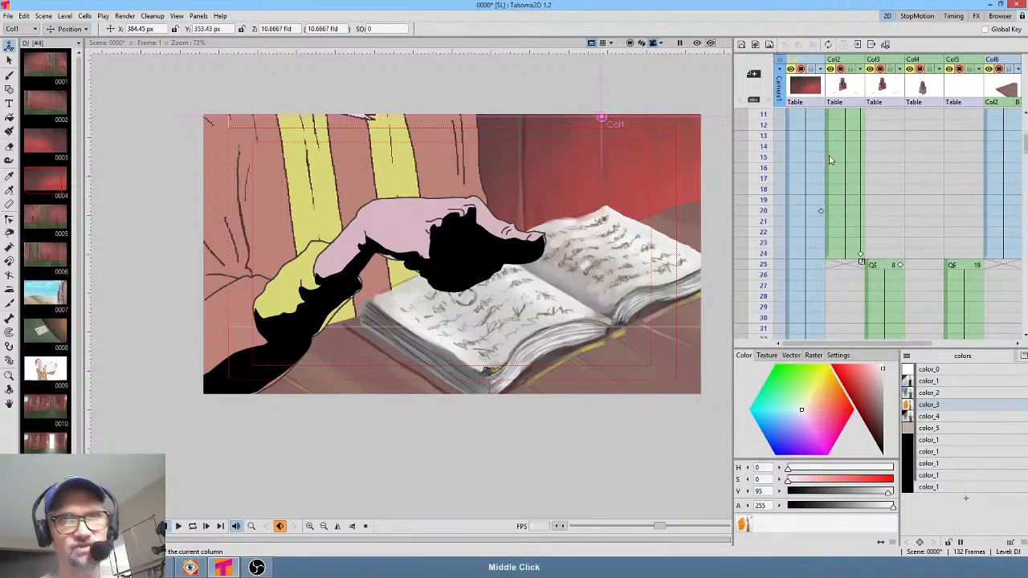
pyautogui.click(821, 212)
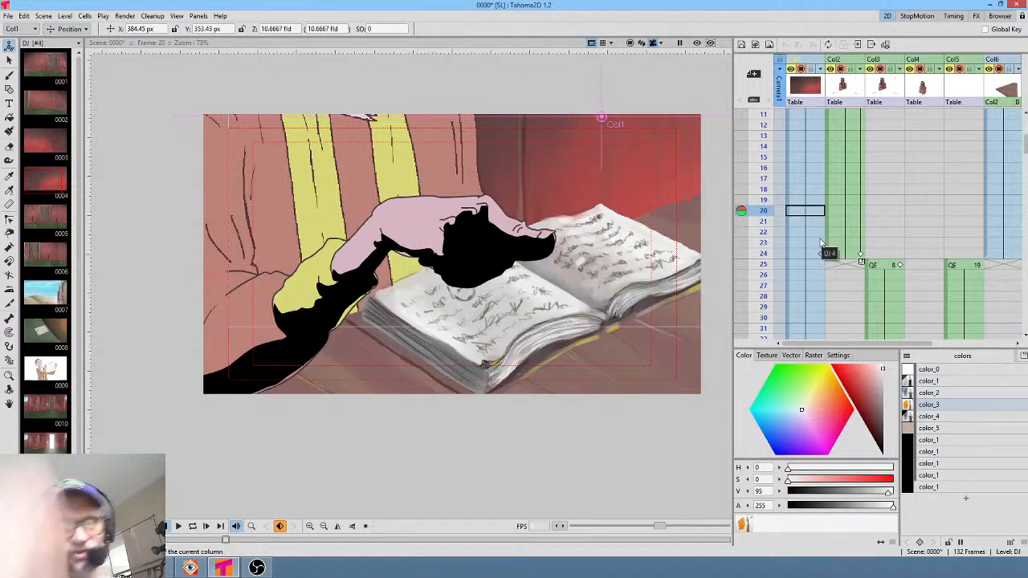
# At frame 25, move the DJ background down and left behind the old man and scale it to about 60.45%
pyautogui.click(819, 266)
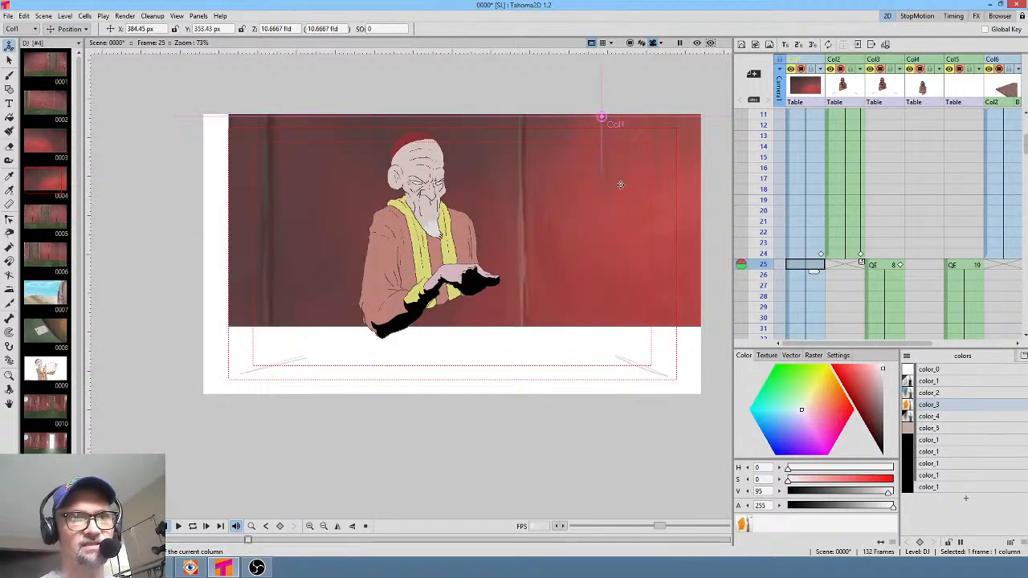
pyautogui.moveTo(565, 313); pyautogui.dragTo(565, 306)
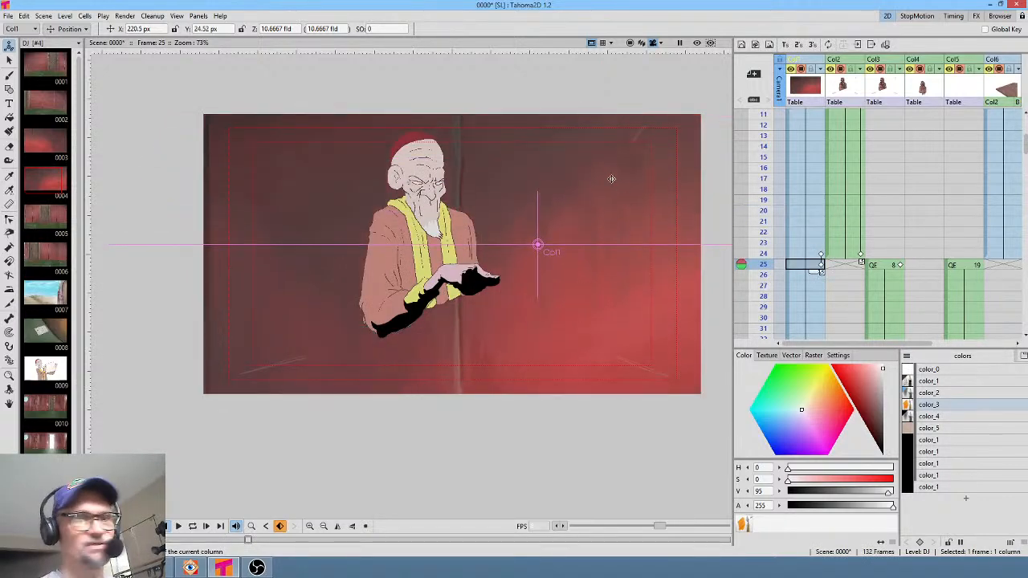
pyautogui.click(76, 28)
pyautogui.click(64, 67)
pyautogui.moveTo(642, 206); pyautogui.dragTo(602, 270)
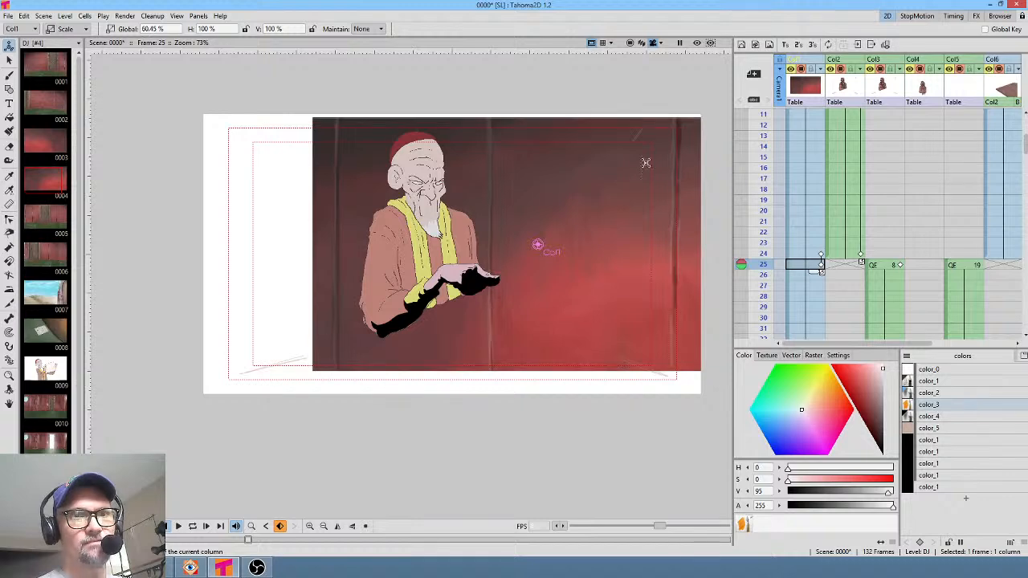
# Enlarge and centre the DJ background at frame 25 to cover the whole camera frame, at about X 1.77 px and Y 4.42 px
pyautogui.click(631, 43)
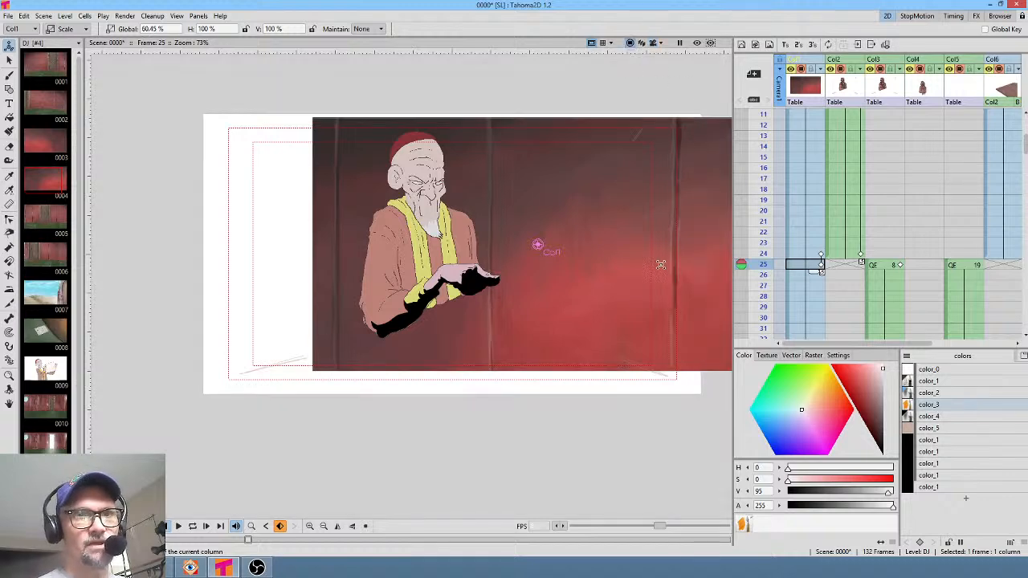
pyautogui.middleClick(627, 295)
pyautogui.moveTo(523, 301); pyautogui.dragTo(500, 319)
pyautogui.click(65, 28)
pyautogui.click(64, 41)
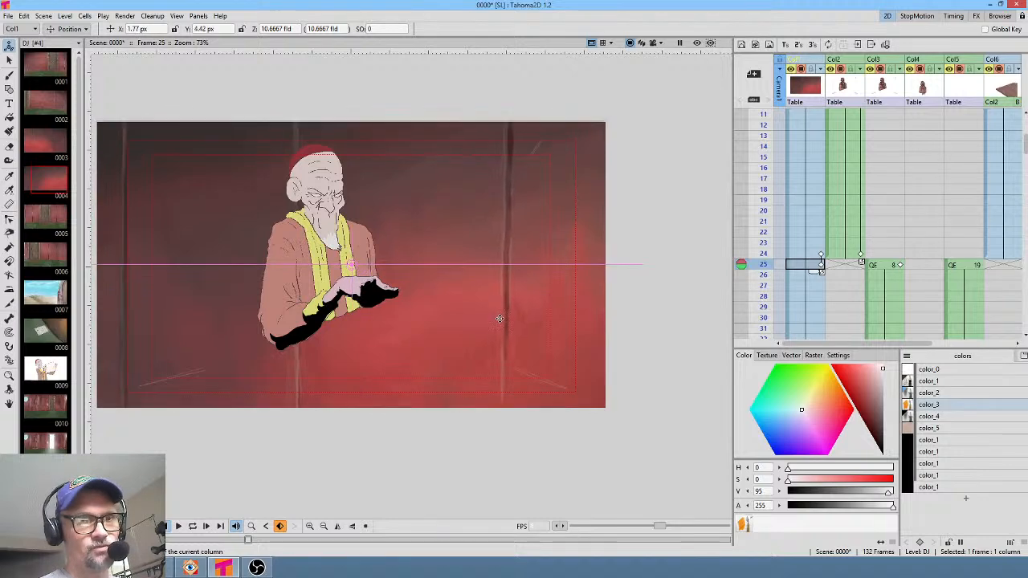
pyautogui.click(654, 45)
# Scrub across frames 24 to 26 to check the background's jump between the book close-up and the wider shot
pyautogui.middleClick(918, 241)
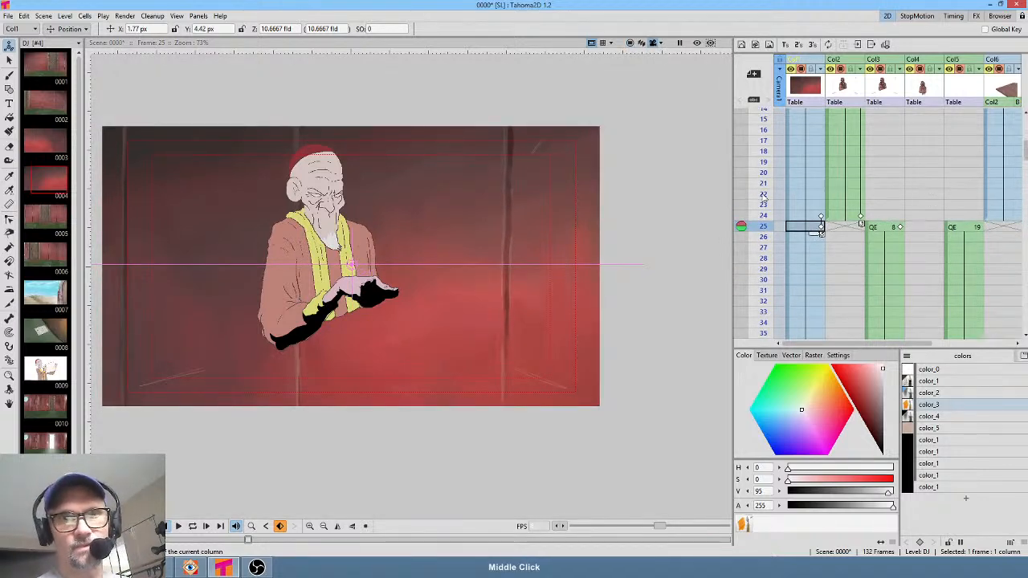
pyautogui.click(765, 216)
pyautogui.click(762, 233)
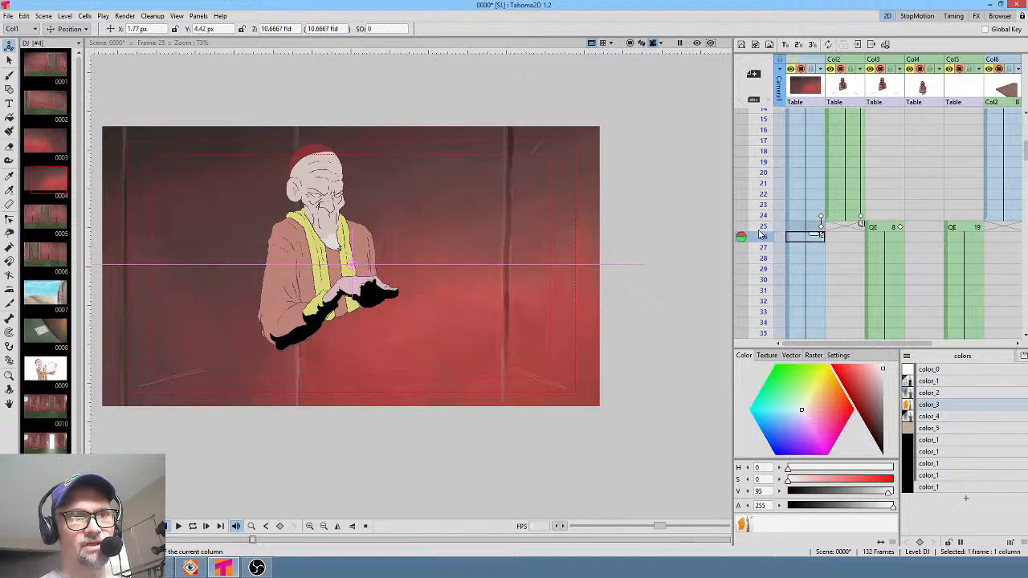
pyautogui.middleClick(856, 259)
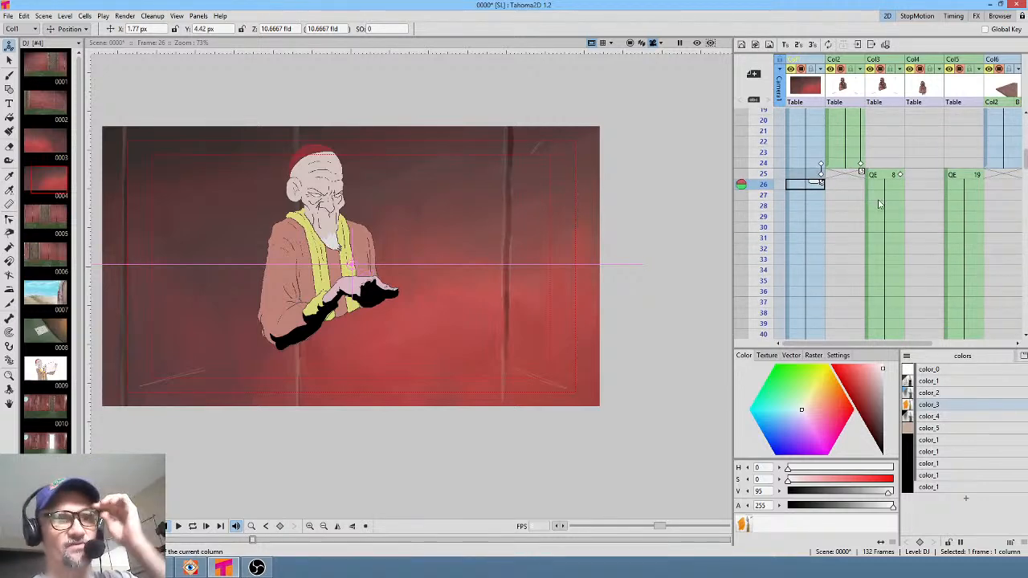
pyautogui.middleClick(853, 188)
pyautogui.moveTo(763, 155); pyautogui.dragTo(756, 213)
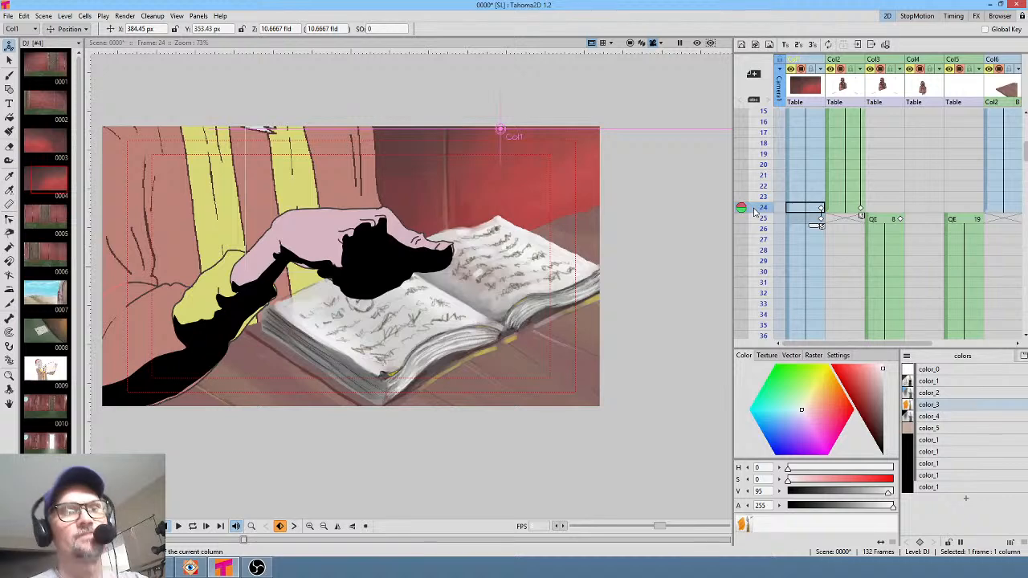
# Move the Col6 table-and-book position key from frame 1 to frame 24
pyautogui.moveTo(517, 196); pyautogui.dragTo(562, 201)
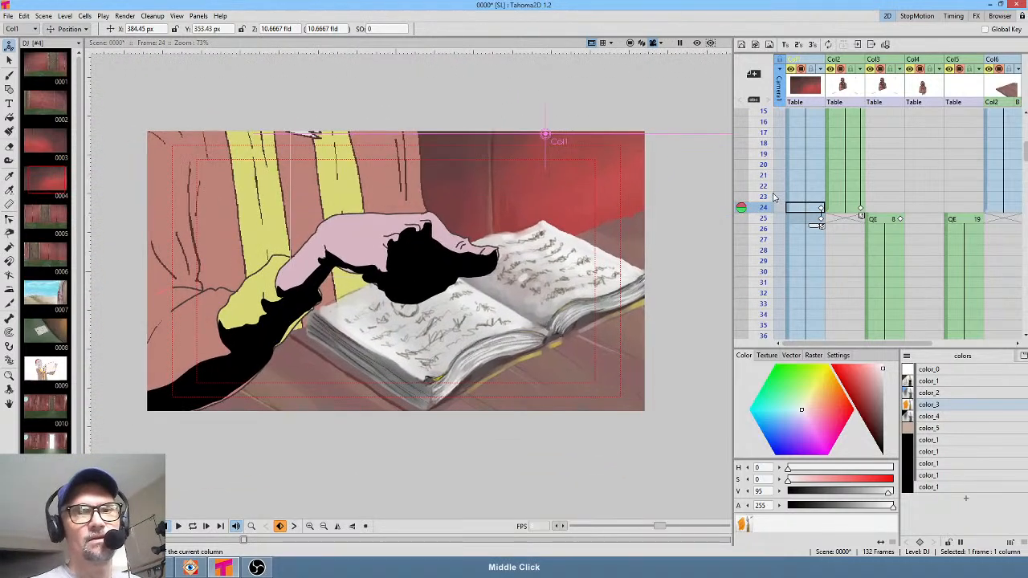
pyautogui.click(764, 218)
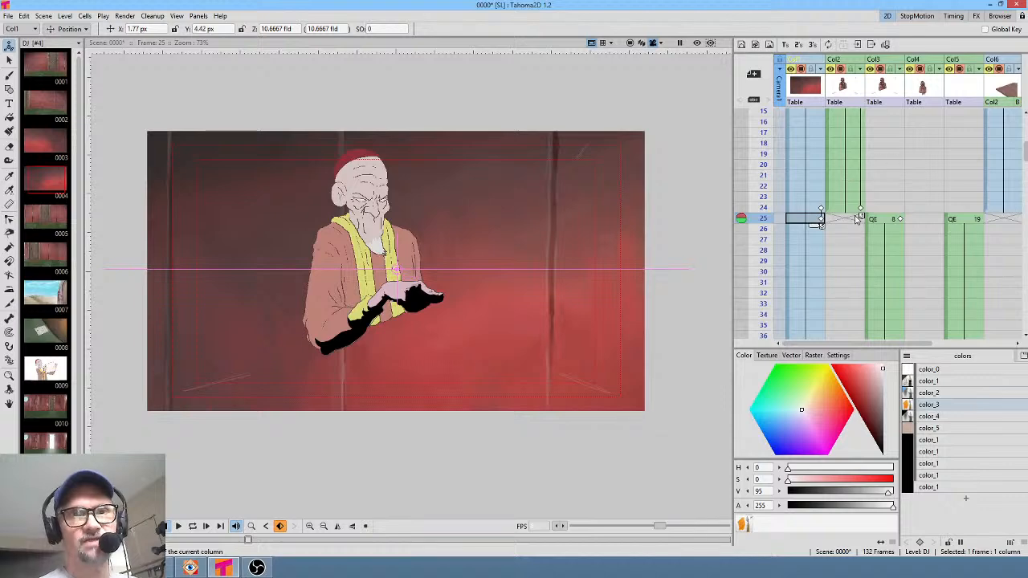
pyautogui.middleClick(1002, 210)
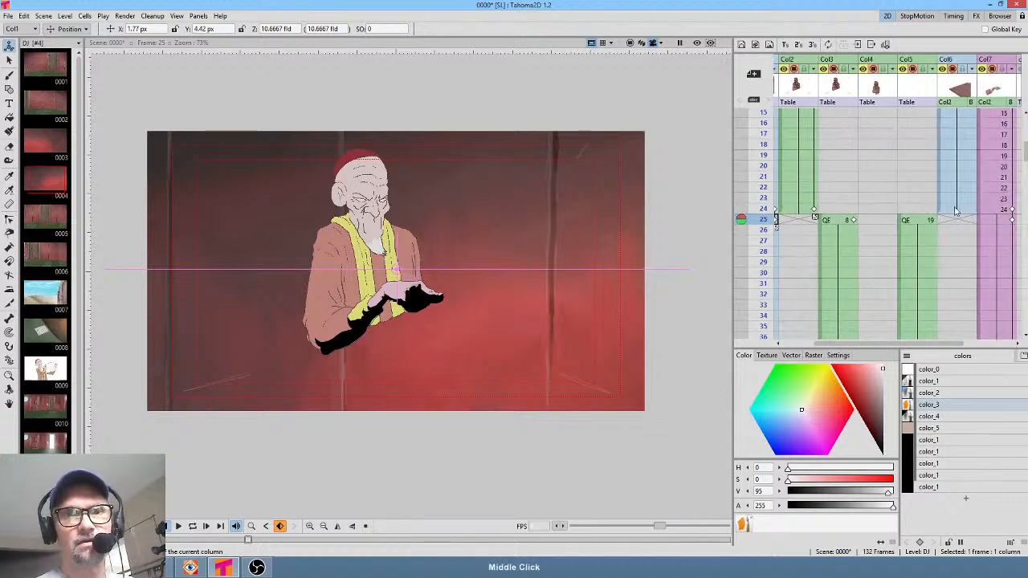
pyautogui.click(968, 214)
pyautogui.scroll(5, 972, 133)
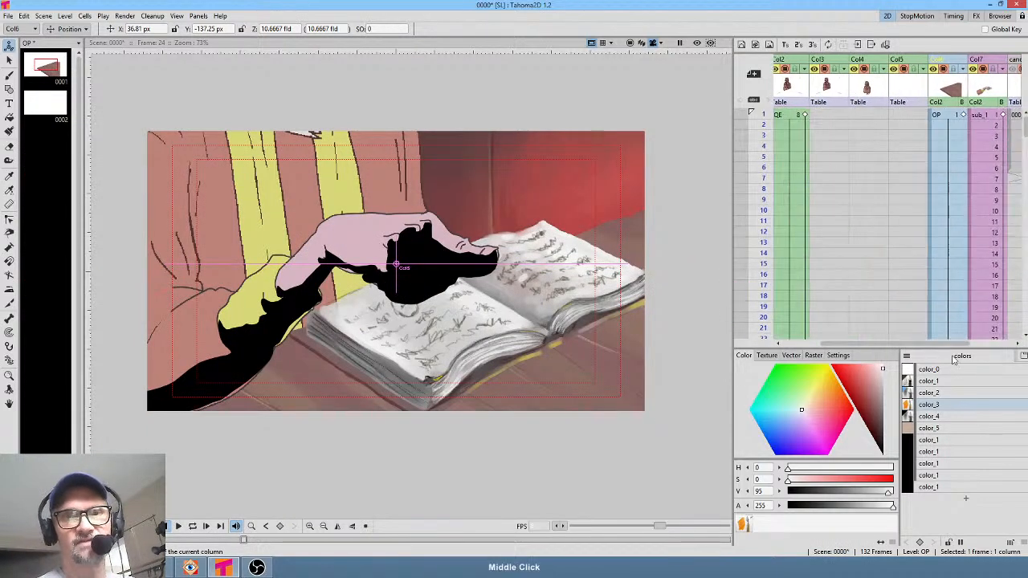
pyautogui.click(968, 115)
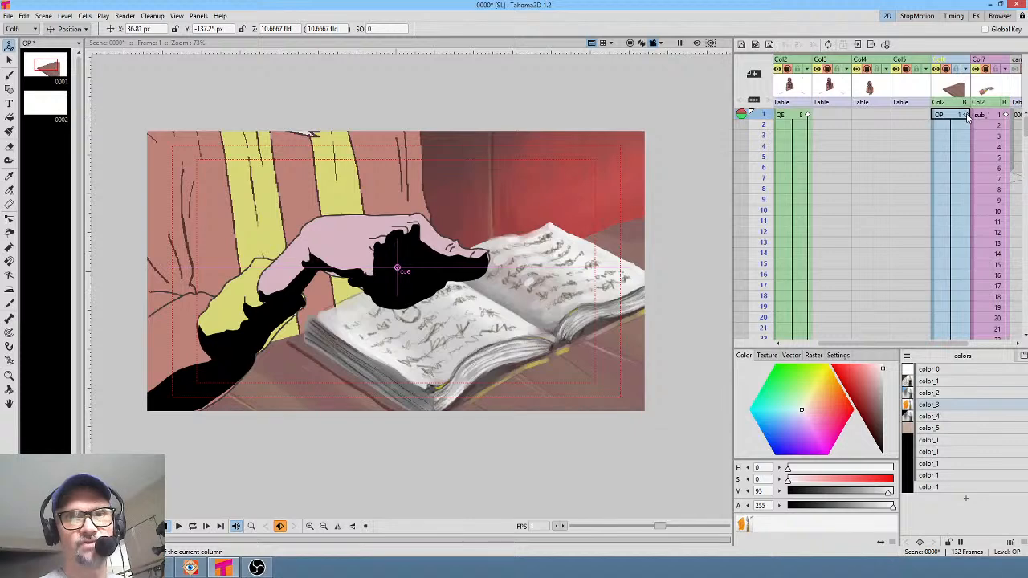
pyautogui.middleClick(967, 312)
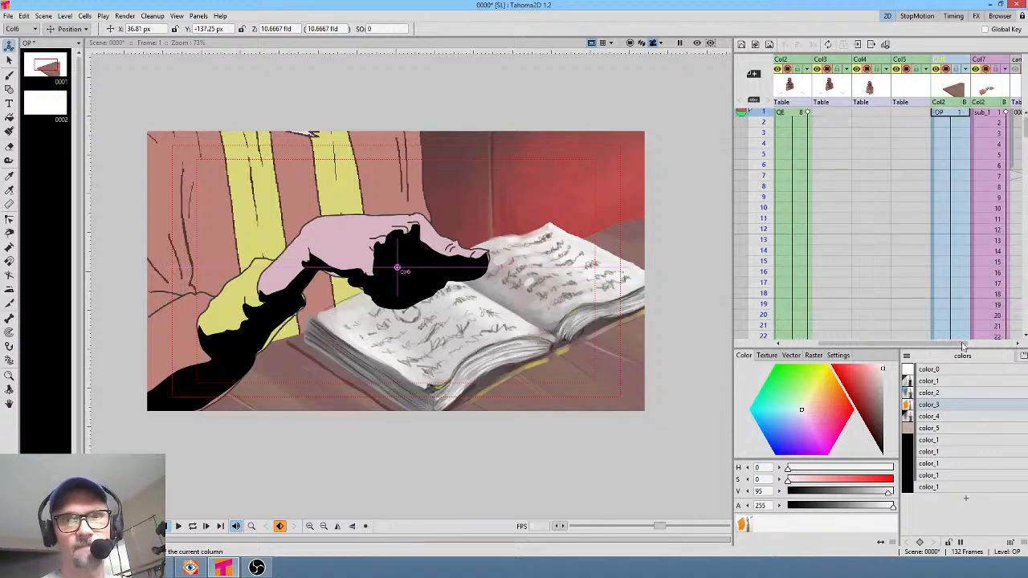
pyautogui.click(954, 204)
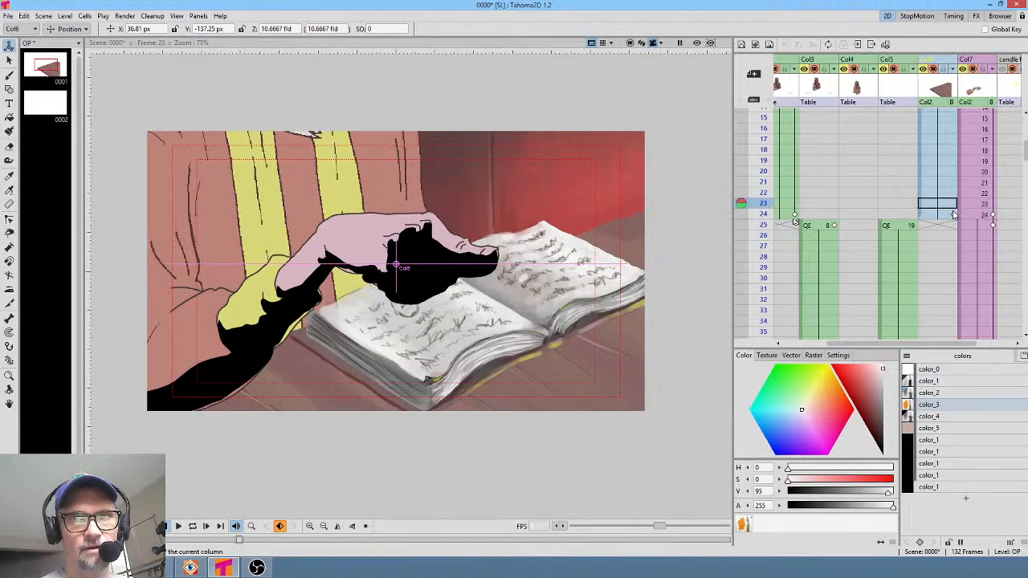
# Extend the Col6 table-and-book drawing's hold past frame 24 to frame 52
pyautogui.moveTo(946, 219); pyautogui.dragTo(943, 163)
pyautogui.middleClick(929, 207)
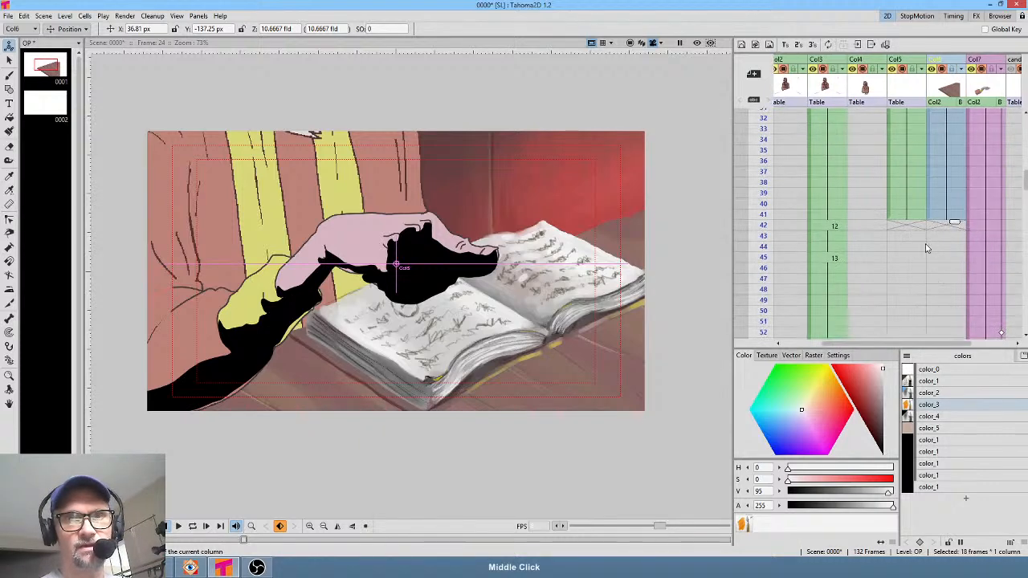
pyautogui.click(943, 231)
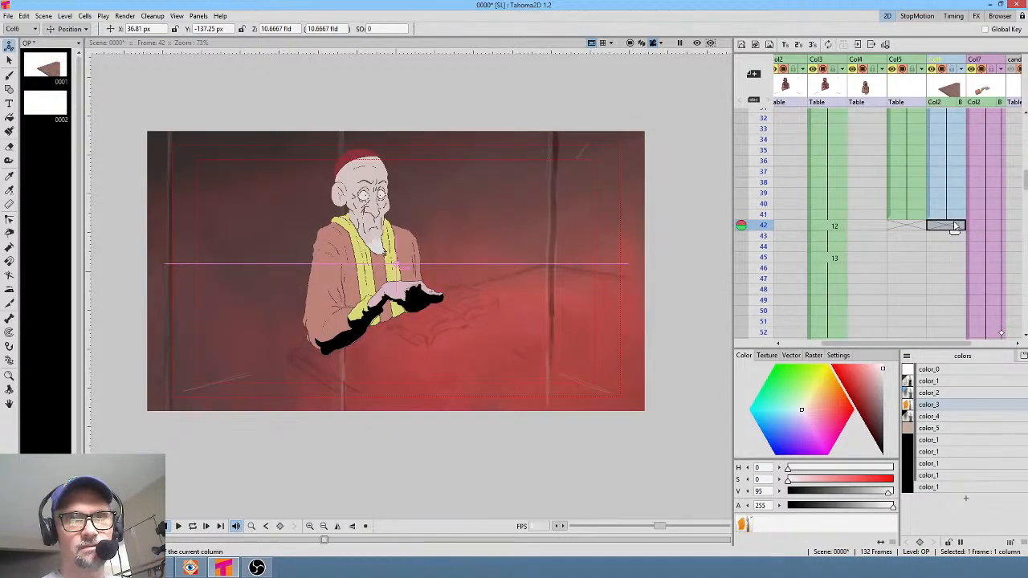
pyautogui.press('Up')
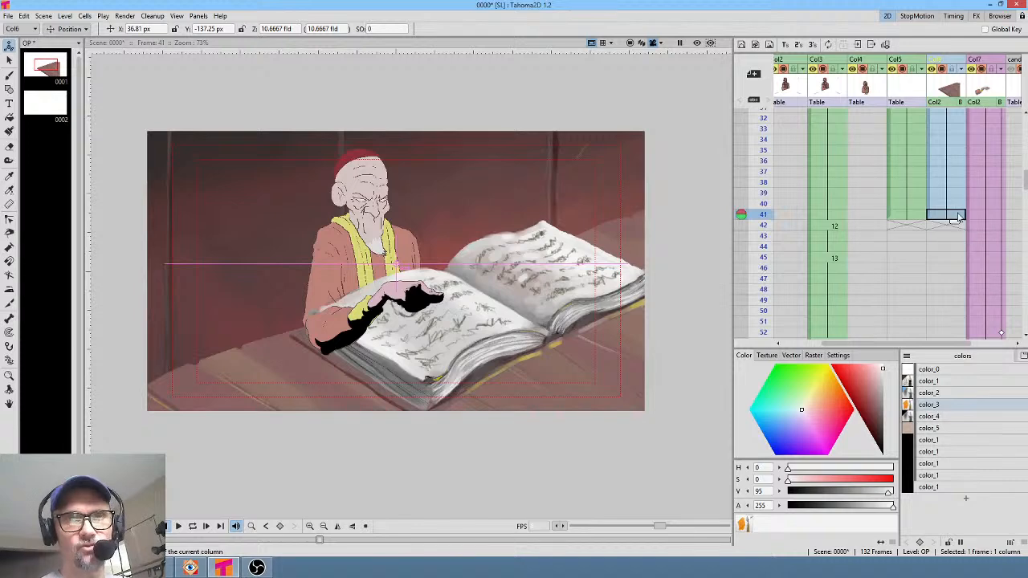
pyautogui.moveTo(956, 225); pyautogui.dragTo(955, 307)
pyautogui.middleClick(952, 299)
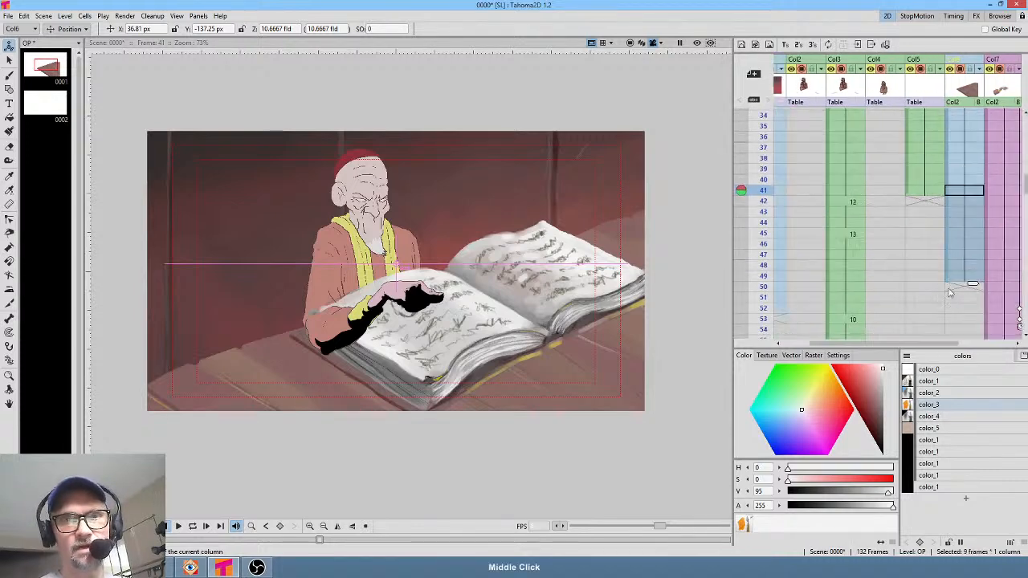
pyautogui.moveTo(1012, 273); pyautogui.dragTo(1013, 315)
pyautogui.middleClick(943, 297)
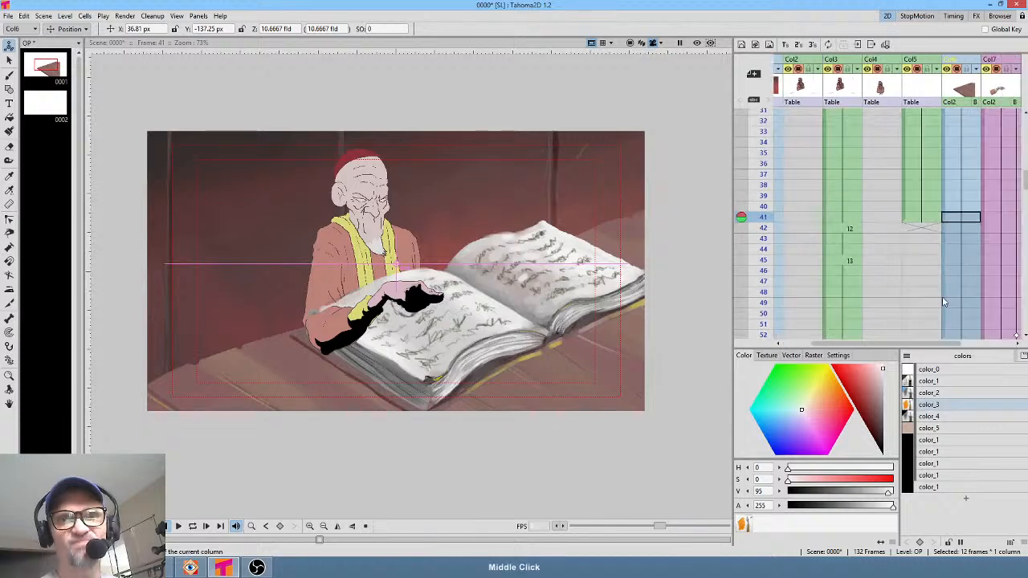
# At frame 25, scale the Col6 table and book down to about 23.64% globally to suit the wider shot
pyautogui.middleClick(946, 251)
pyautogui.click(940, 233)
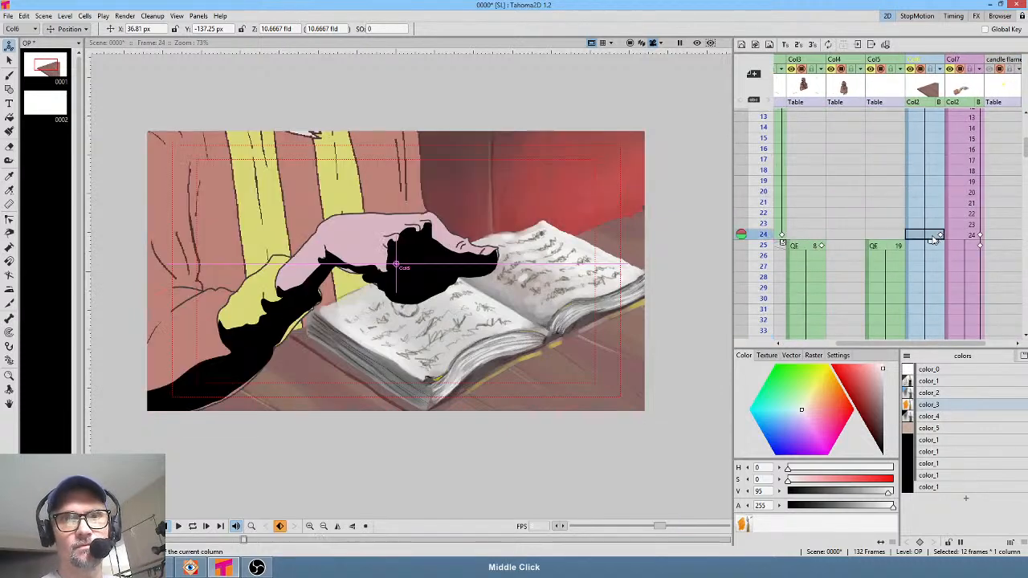
pyautogui.click(932, 245)
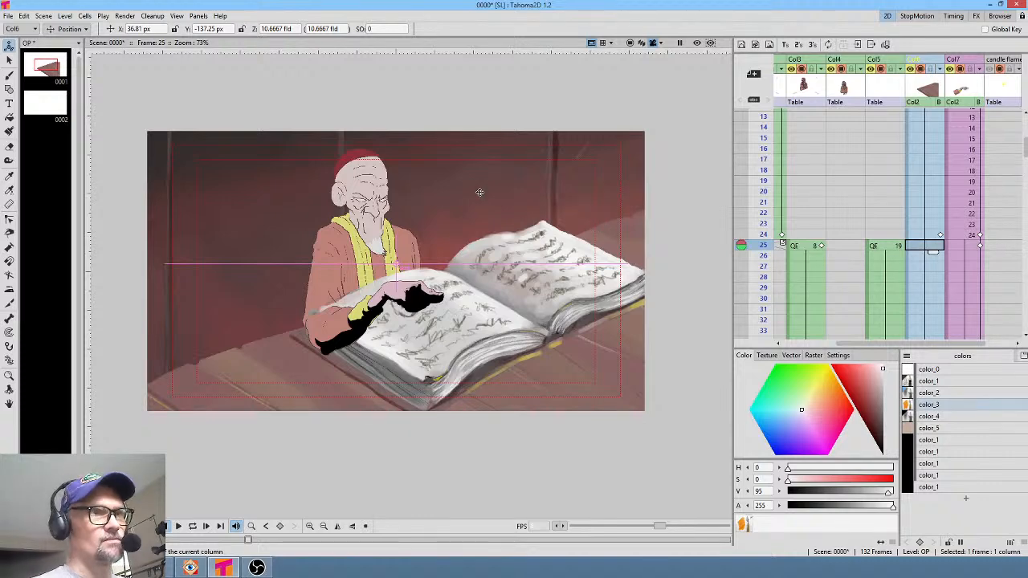
pyautogui.click(70, 29)
pyautogui.click(80, 68)
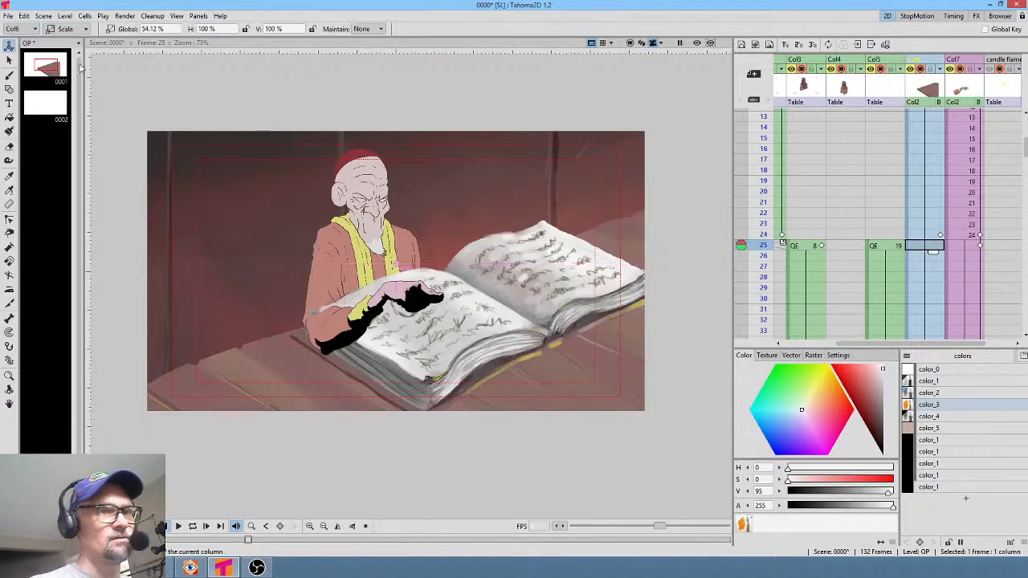
pyautogui.moveTo(673, 279); pyautogui.dragTo(487, 325)
# Move the table and book below the old man's hands at frame 25, to about X 43.18 px and Y -200.2 px
pyautogui.click(77, 30)
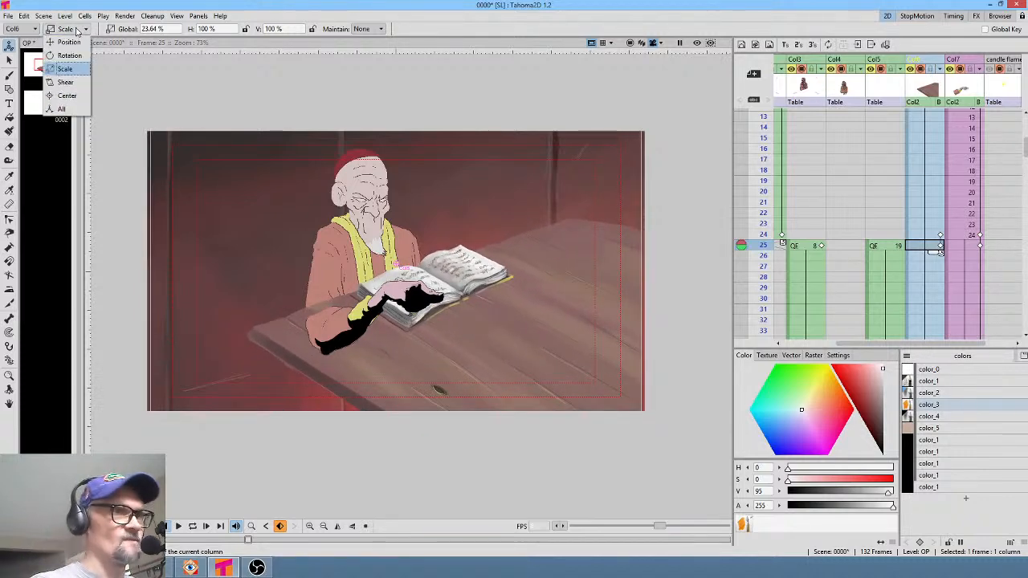
pyautogui.click(68, 42)
pyautogui.moveTo(534, 323); pyautogui.dragTo(525, 366)
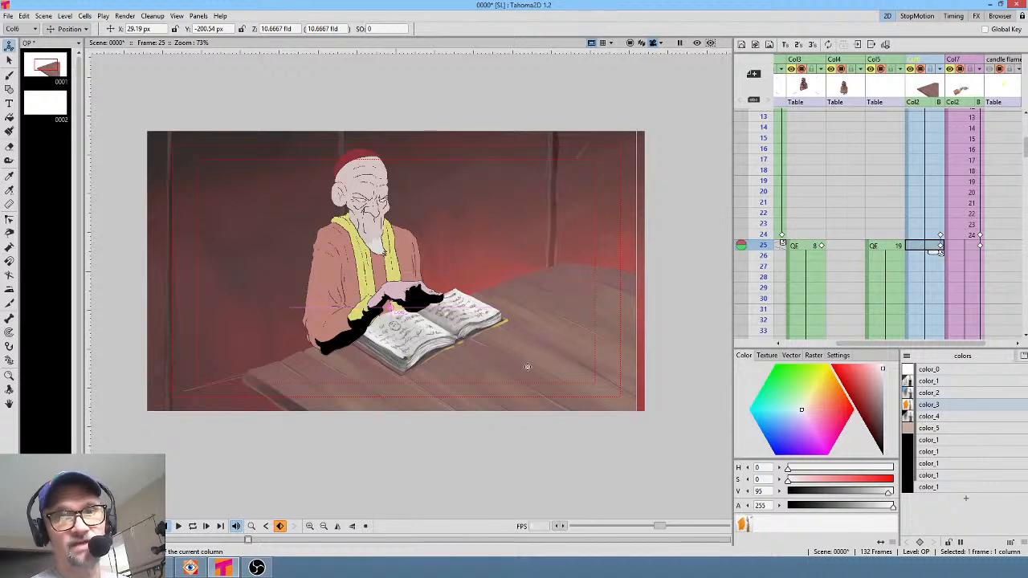
pyautogui.click(763, 224)
pyautogui.moveTo(763, 225); pyautogui.dragTo(760, 247)
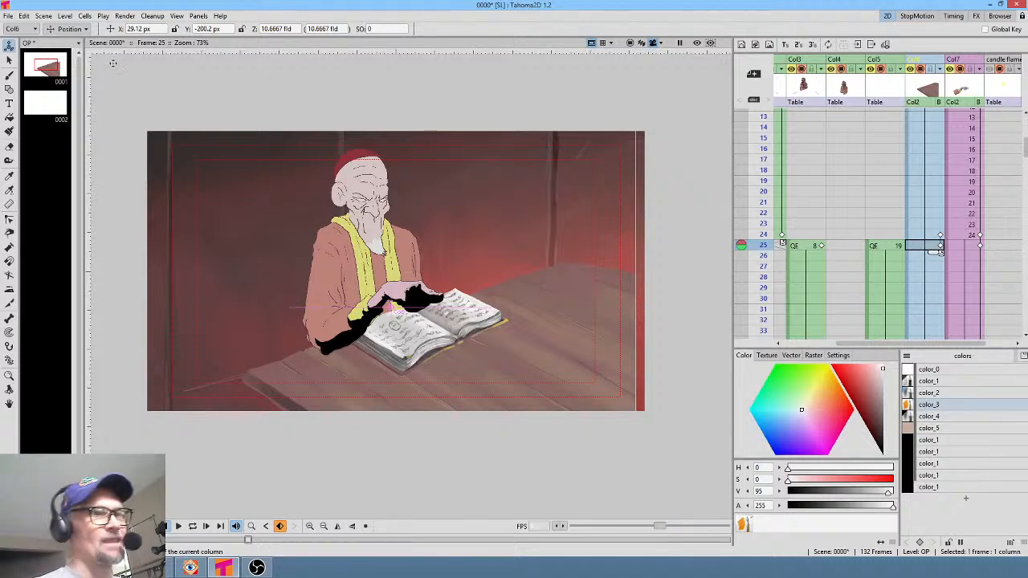
pyautogui.moveTo(608, 373); pyautogui.dragTo(614, 378)
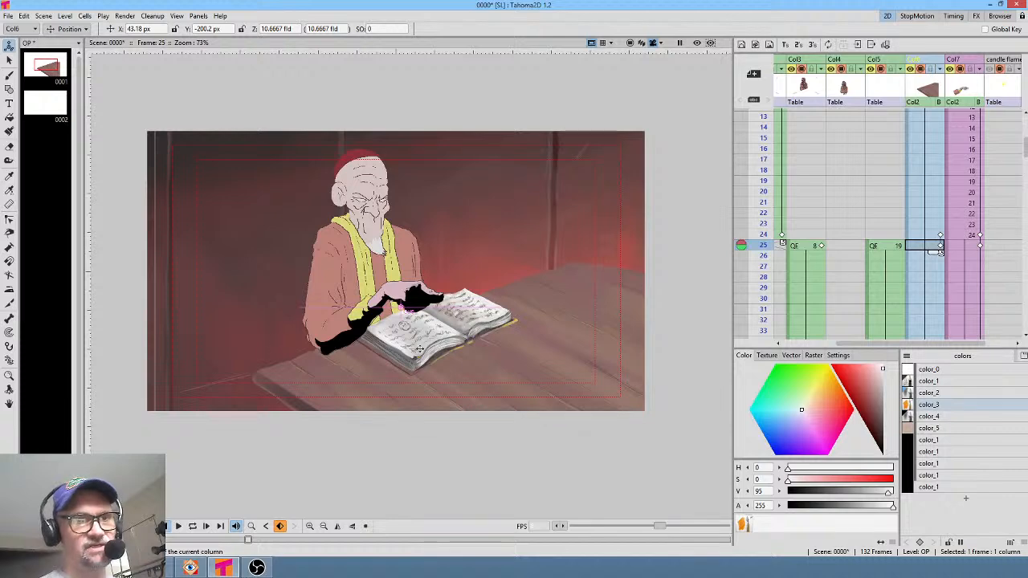
# Refine the table and book's placement at frame 25 to about X 35.42 px and Y -207.31 px
pyautogui.click(83, 29)
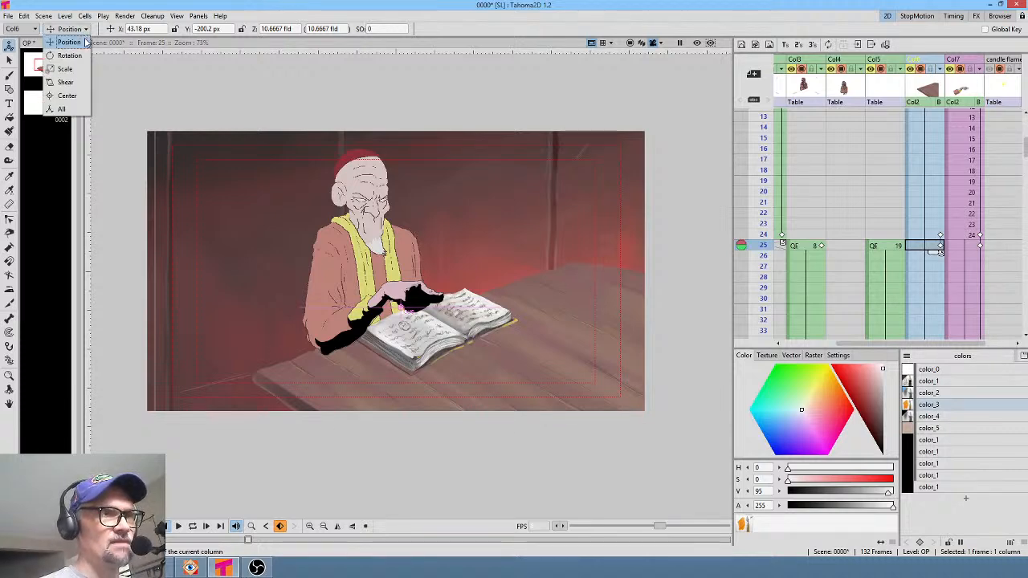
pyautogui.click(65, 69)
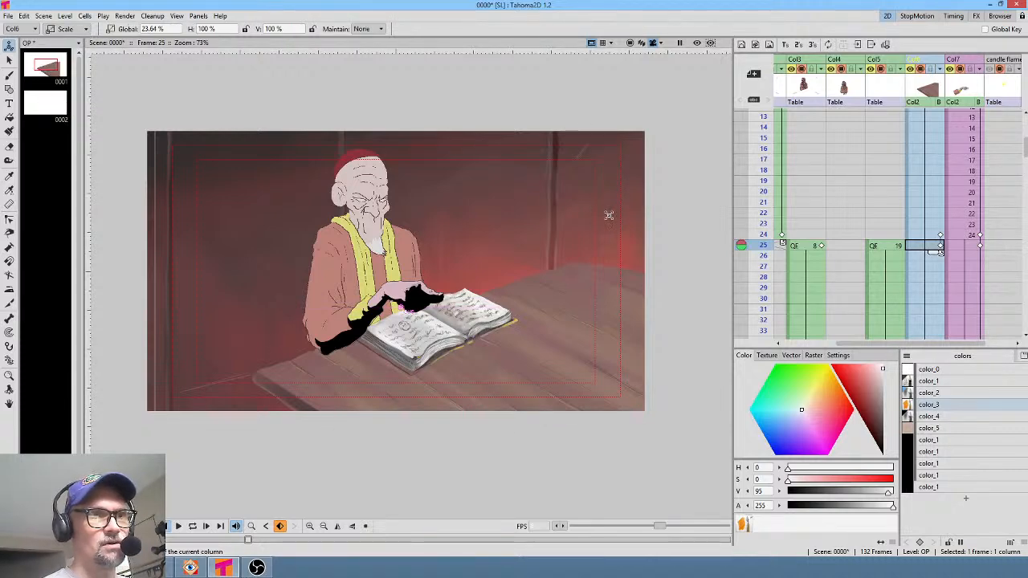
pyautogui.click(82, 30)
pyautogui.click(71, 42)
pyautogui.moveTo(607, 349); pyautogui.dragTo(595, 361)
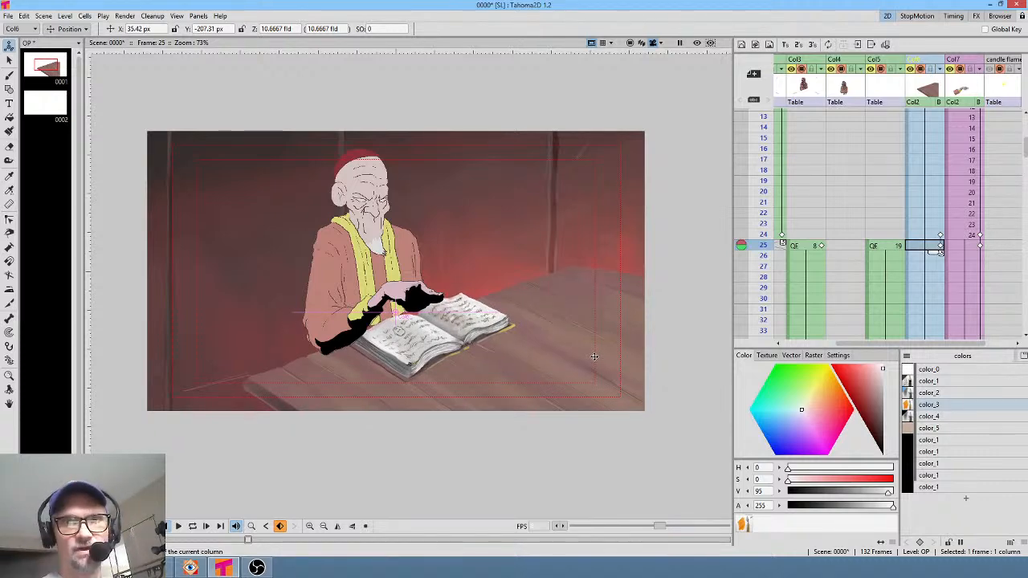
# Scrub from the cut at frames 24 and 25 through frame 52 to check the table and book under the old man
pyautogui.moveTo(768, 213); pyautogui.dragTo(766, 255)
pyautogui.middleClick(938, 292)
pyautogui.click(956, 273)
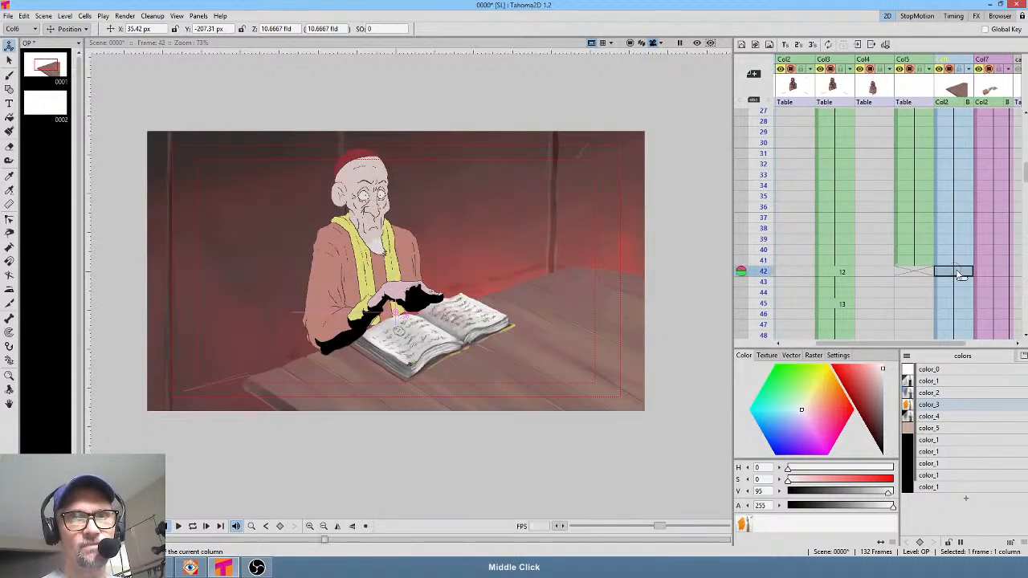
pyautogui.middleClick(961, 274)
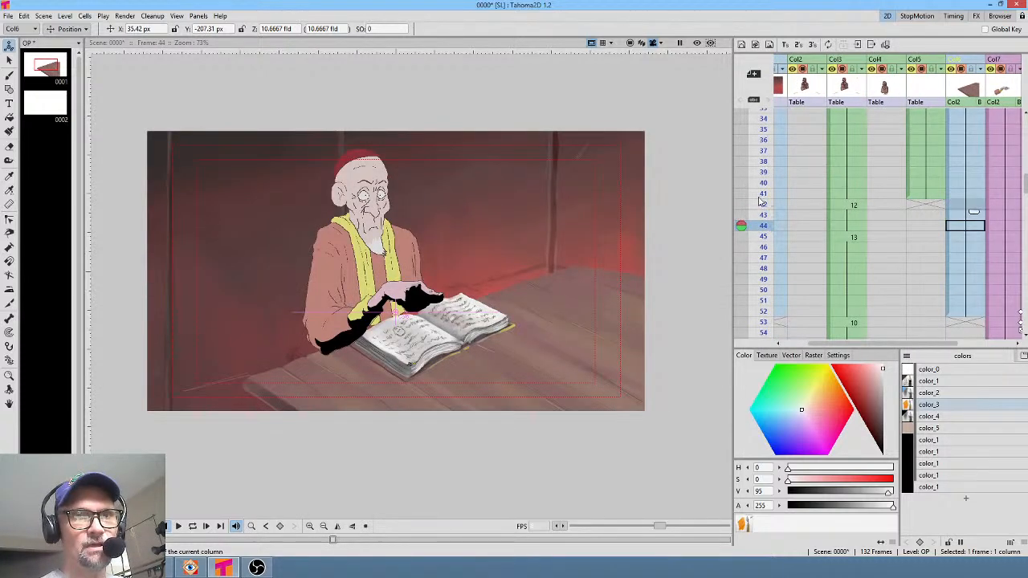
pyautogui.moveTo(765, 238)
pyautogui.mouseDown()
pyautogui.moveTo(754, 332)
pyautogui.moveTo(756, 309)
pyautogui.mouseUp()
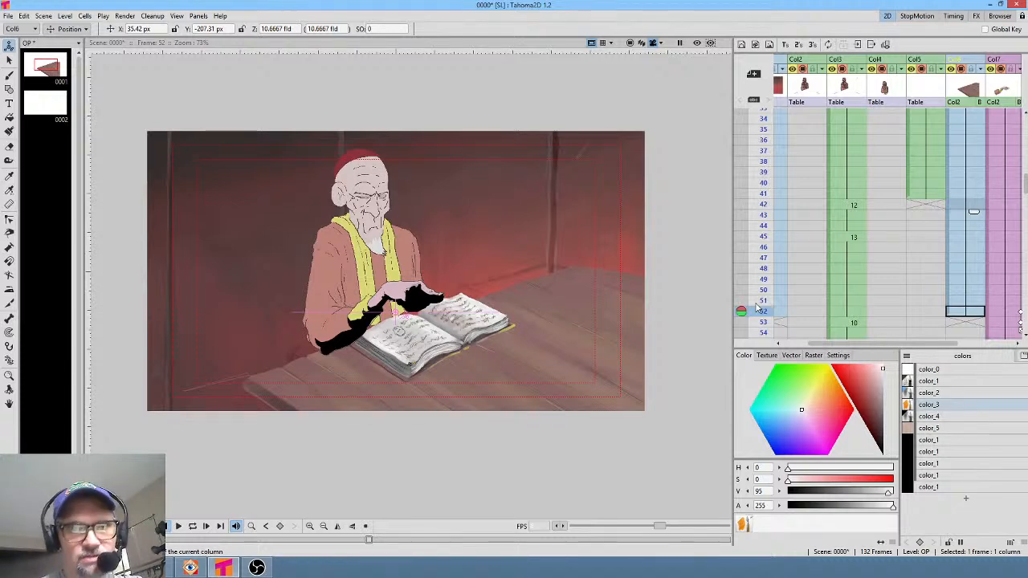
# Clear the DJ background cells in Col1 from frame 25 to frame 52 and remove the column's position key at frame 25
pyautogui.middleClick(852, 195)
pyautogui.scroll(4, 890, 238)
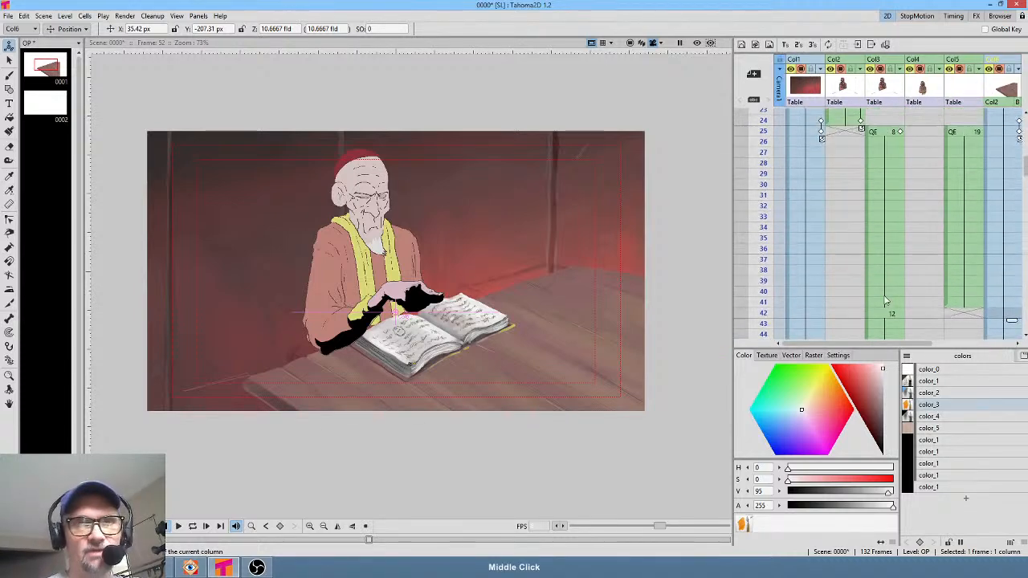
pyautogui.click(815, 190)
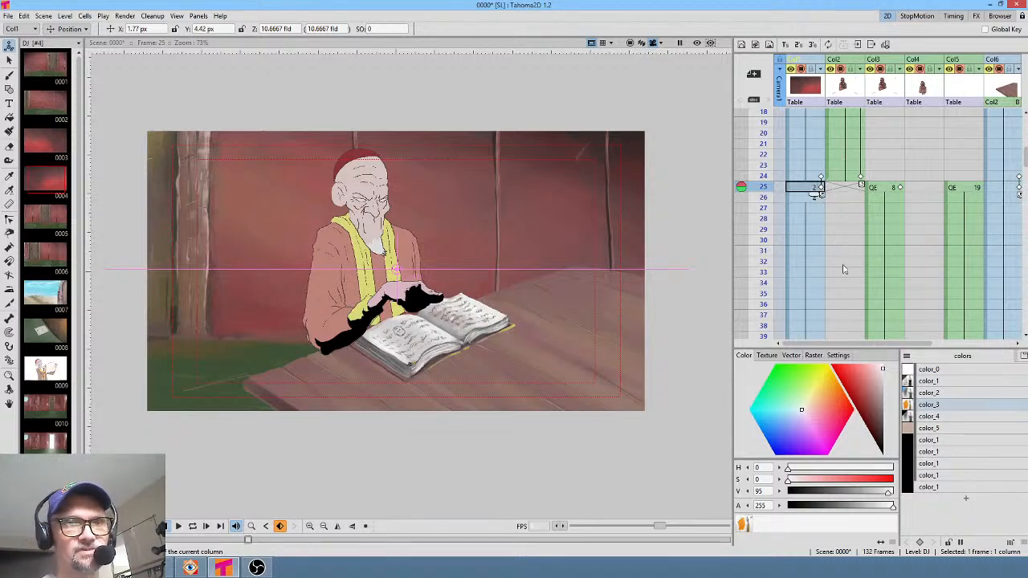
pyautogui.scroll(-8, 850, 241)
pyautogui.keyDown('shift'); pyautogui.click(807, 207); pyautogui.keyUp('shift')
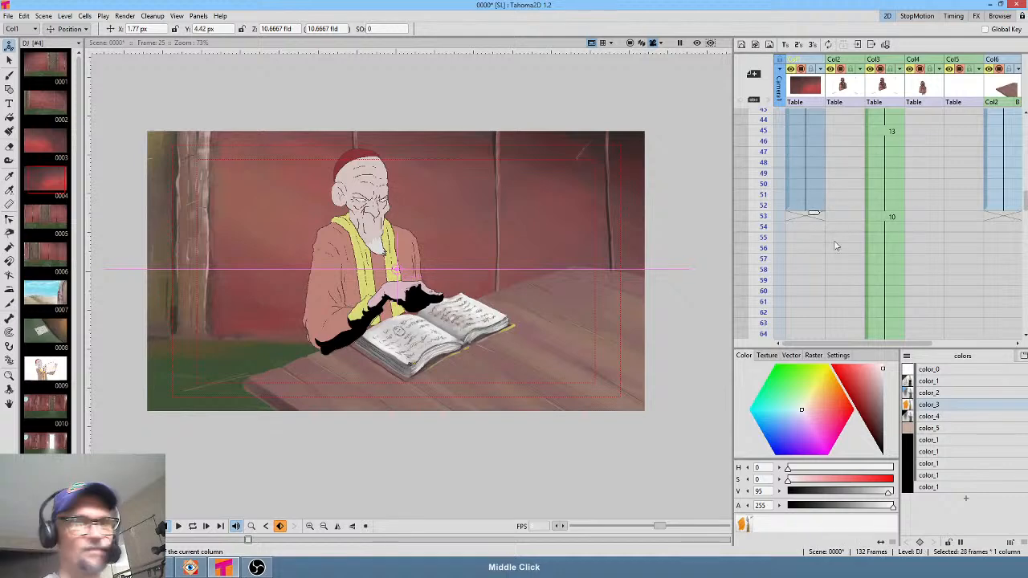
pyautogui.press('Delete')
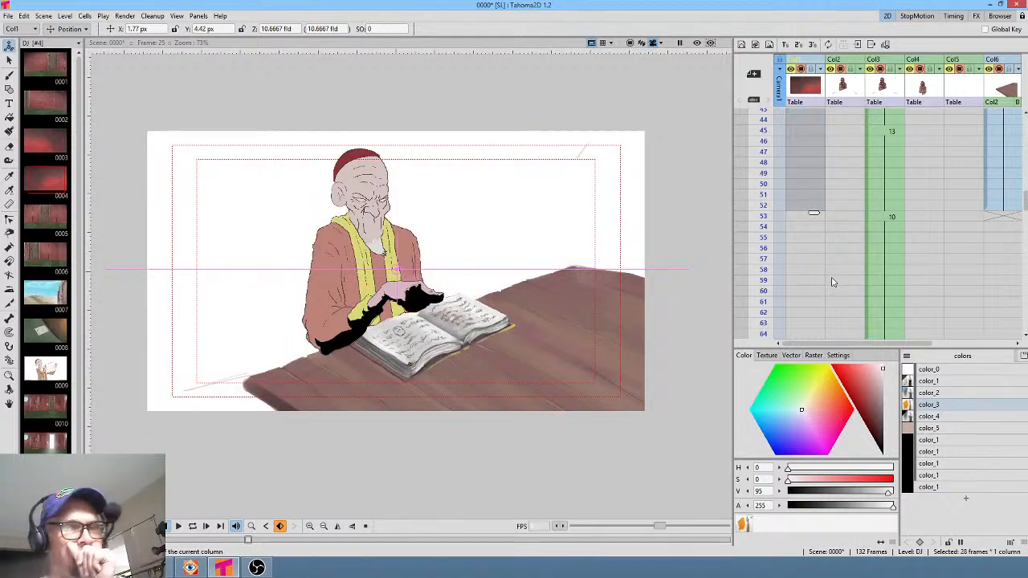
pyautogui.scroll(8, 824, 160)
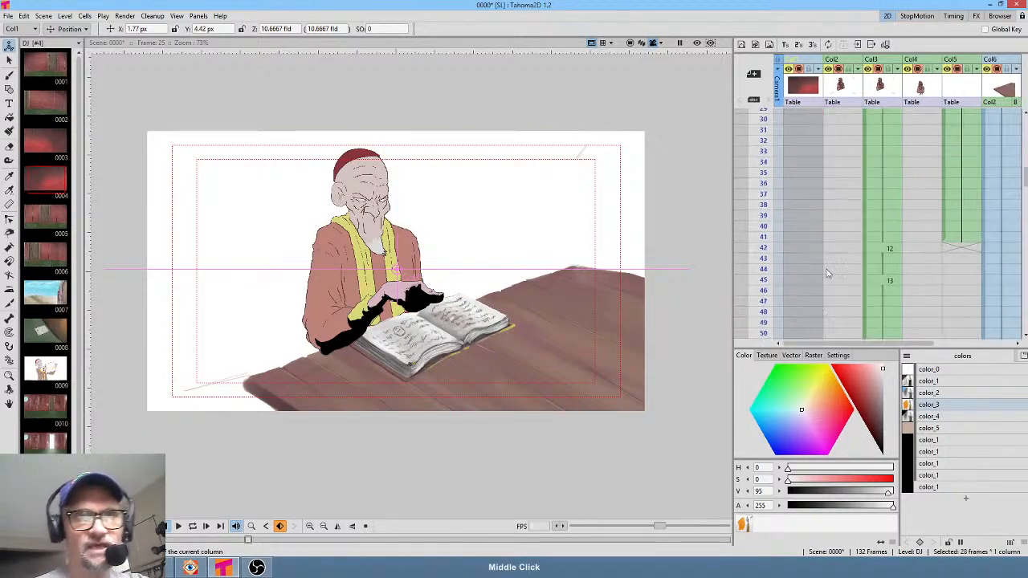
pyautogui.click(819, 183)
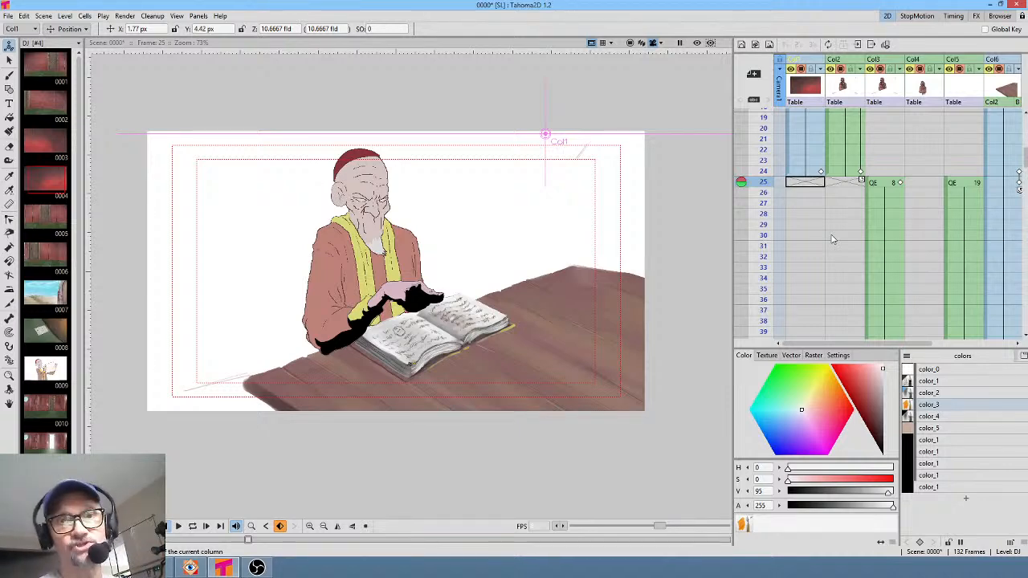
# In the OP table drawing at frame 1, sample the tabletop's brown and paint out the far edge and corner below the candle flame
pyautogui.scroll(6, 832, 238)
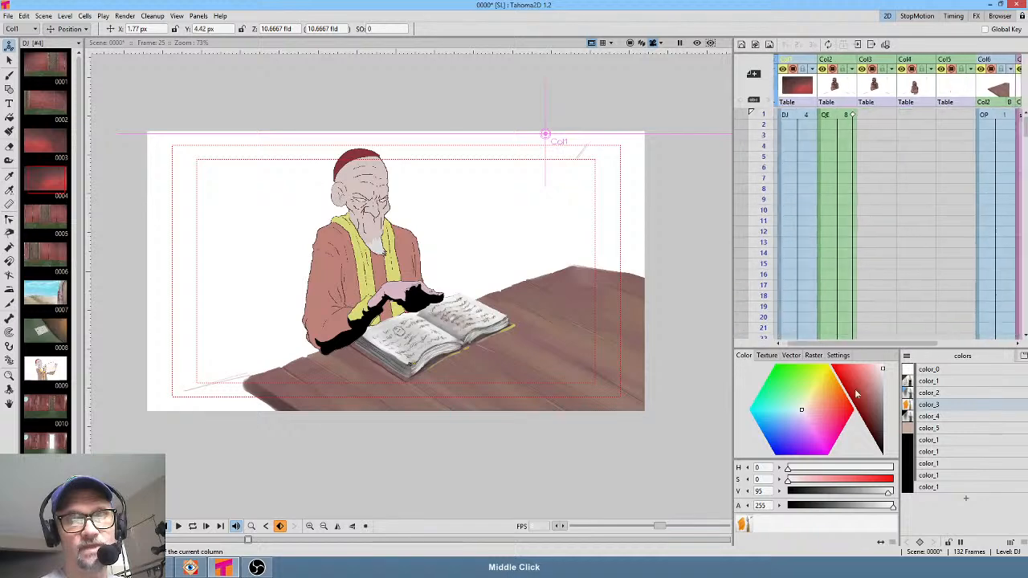
pyautogui.click(845, 116)
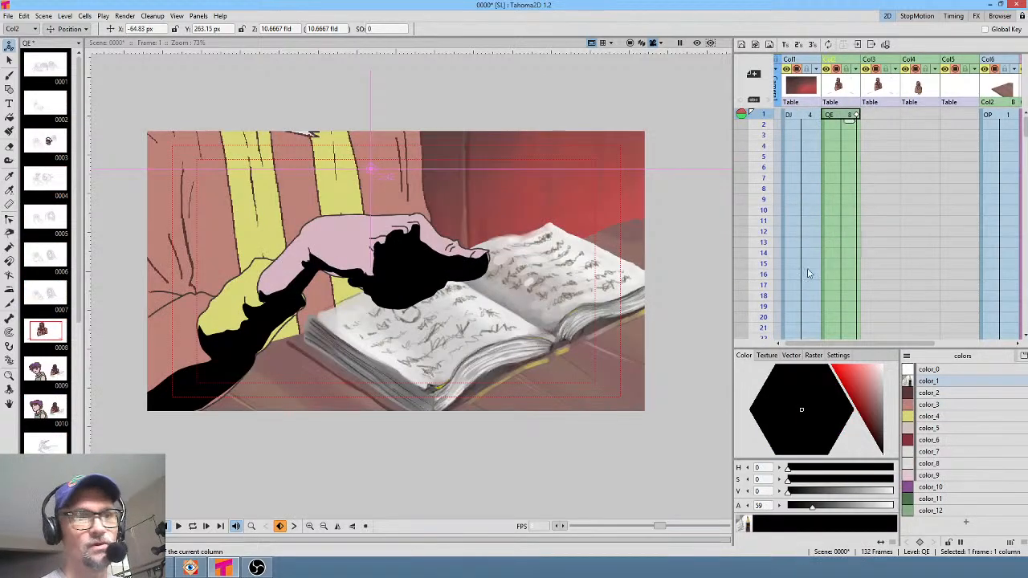
pyautogui.click(629, 44)
pyautogui.moveTo(586, 294); pyautogui.dragTo(214, 415)
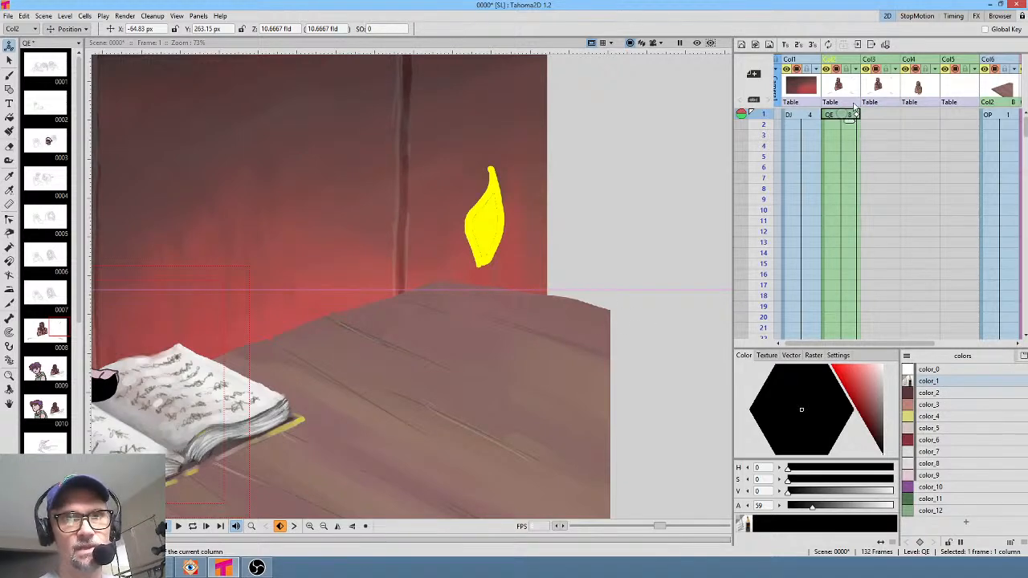
pyautogui.click(1008, 115)
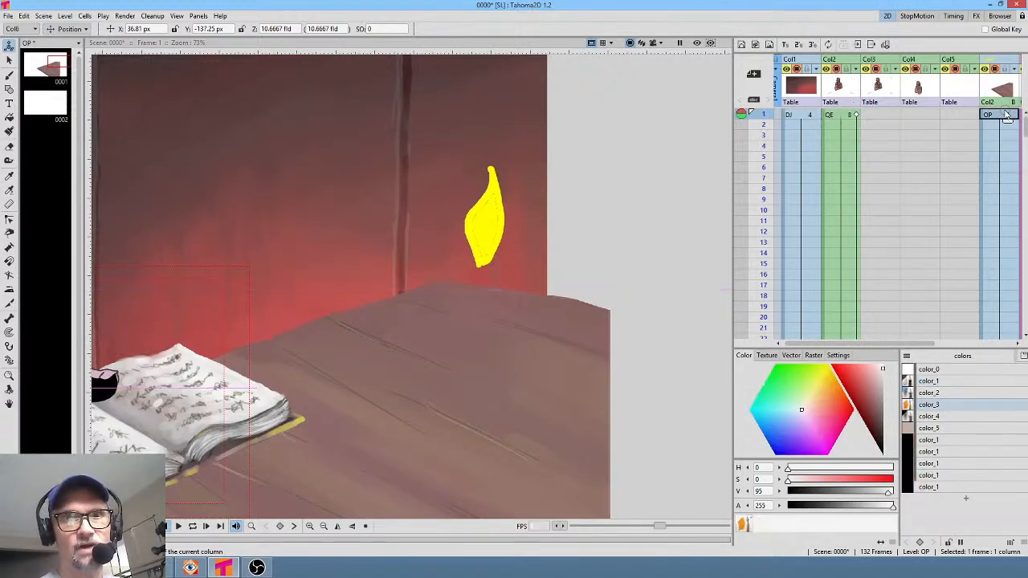
pyautogui.click(932, 405)
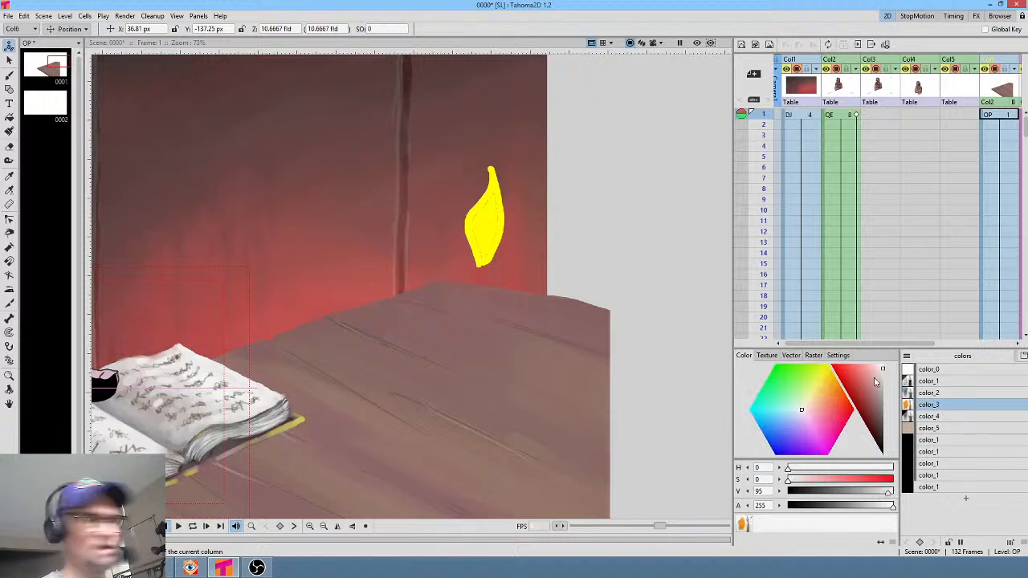
pyautogui.press('b')
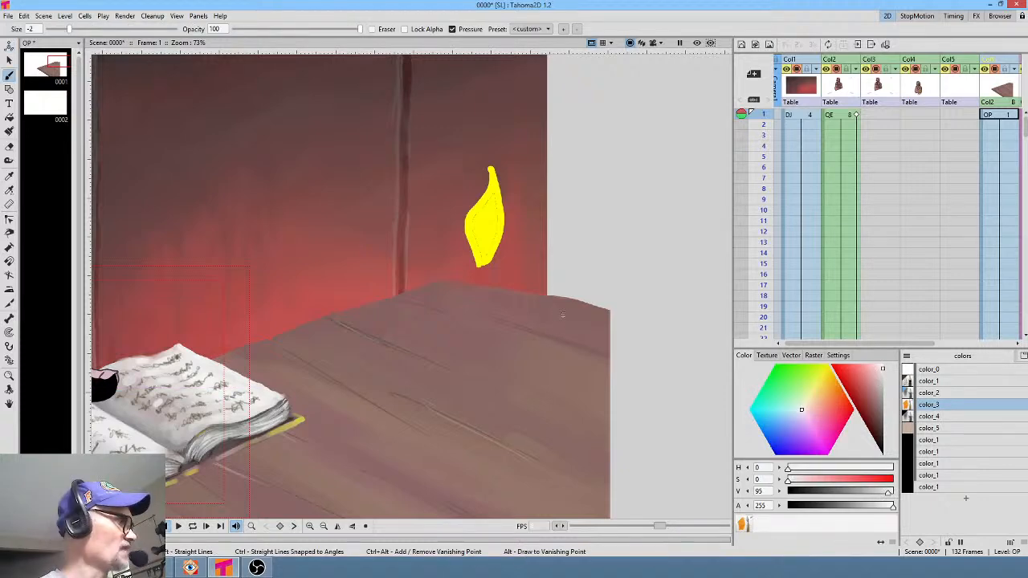
pyautogui.press('r')
pyautogui.click(578, 310)
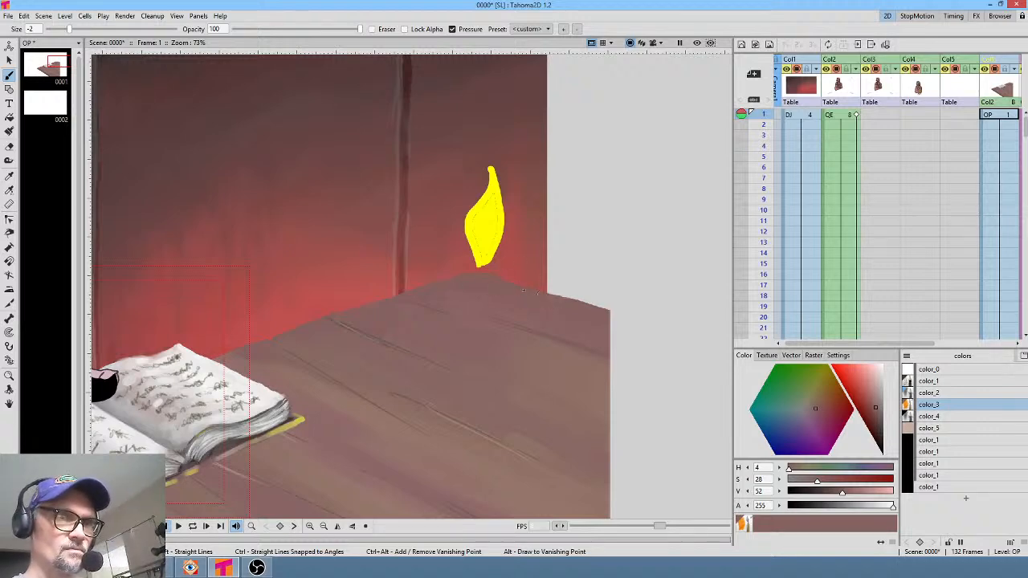
pyautogui.moveTo(578, 301); pyautogui.dragTo(612, 312)
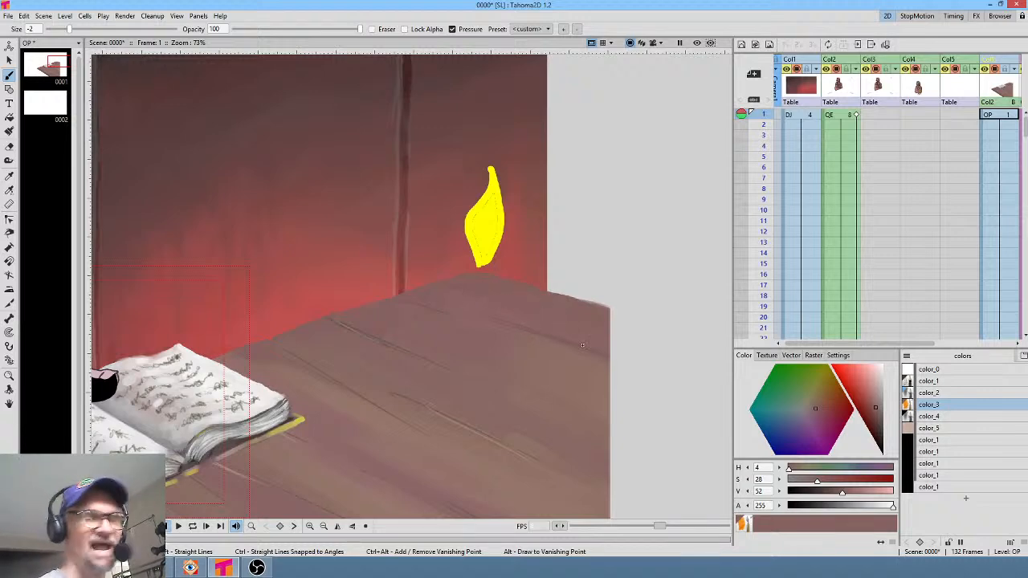
# Paint lighter pinkish-brown highlights on the plank seams at the table's far end, softening them with sampled tabletop brown
pyautogui.click(874, 391)
pyautogui.moveTo(592, 354); pyautogui.dragTo(562, 347)
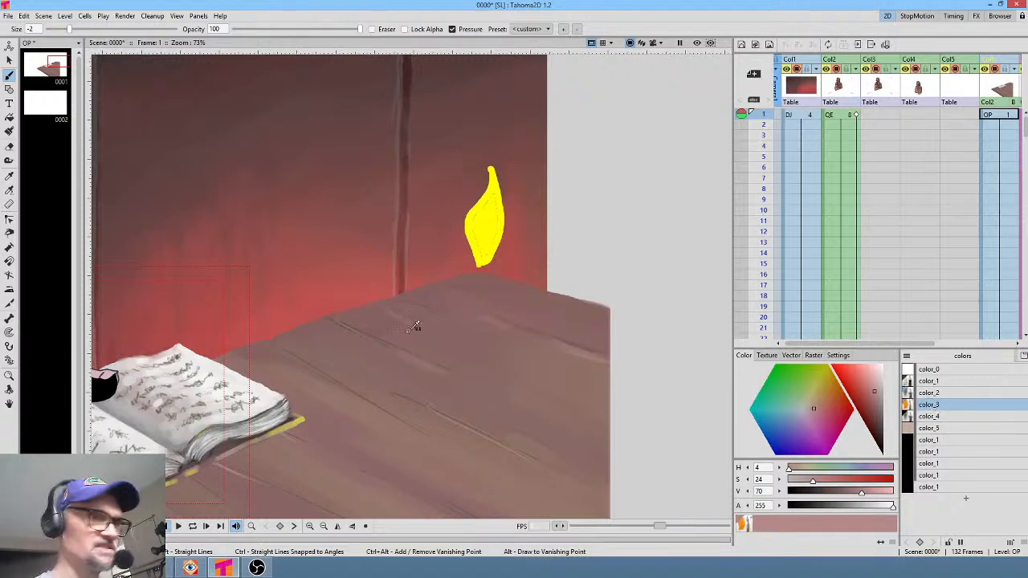
pyautogui.press('r')
pyautogui.click(432, 319)
pyautogui.press('b')
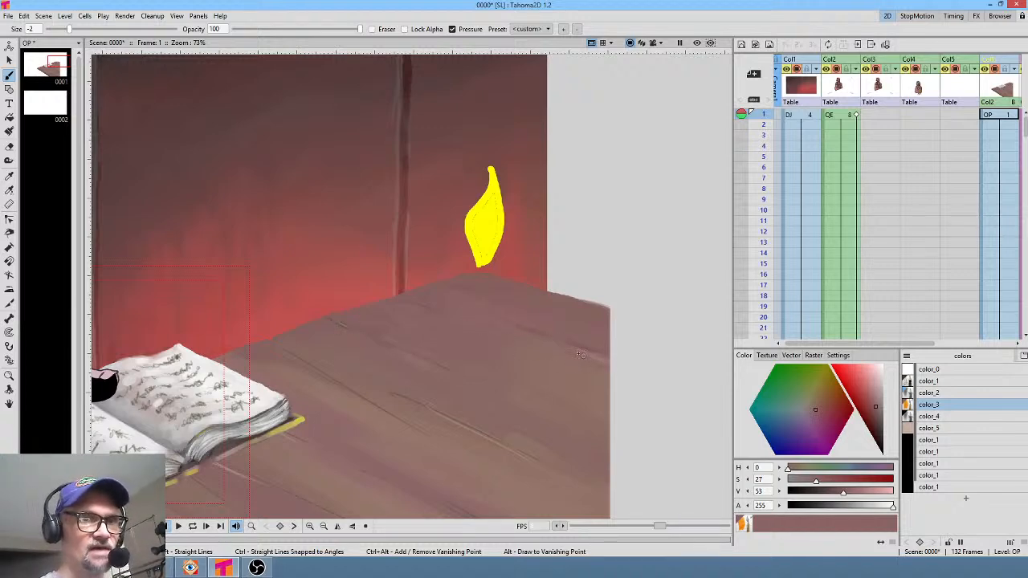
pyautogui.moveTo(551, 328); pyautogui.dragTo(652, 228)
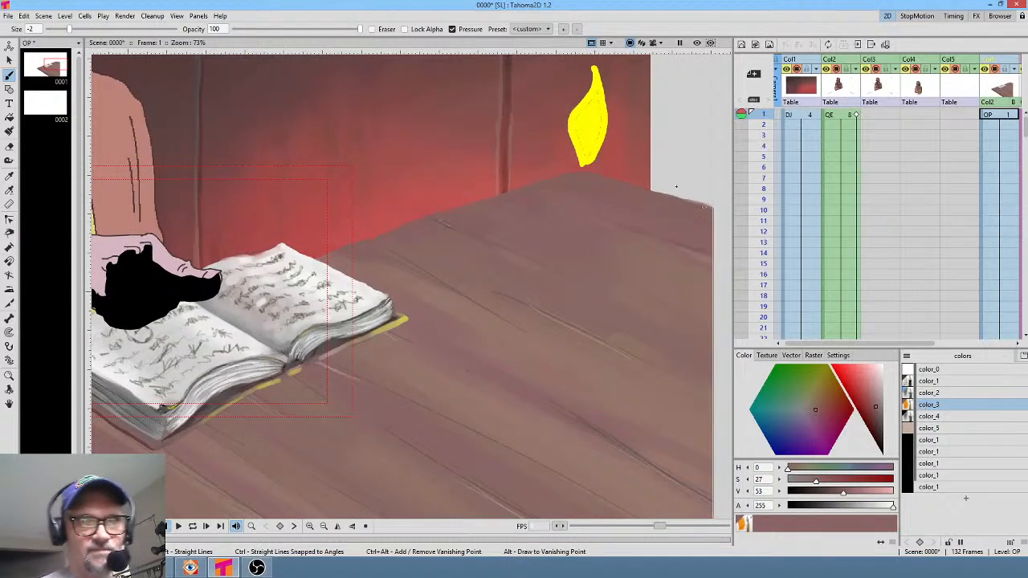
pyautogui.click(882, 398)
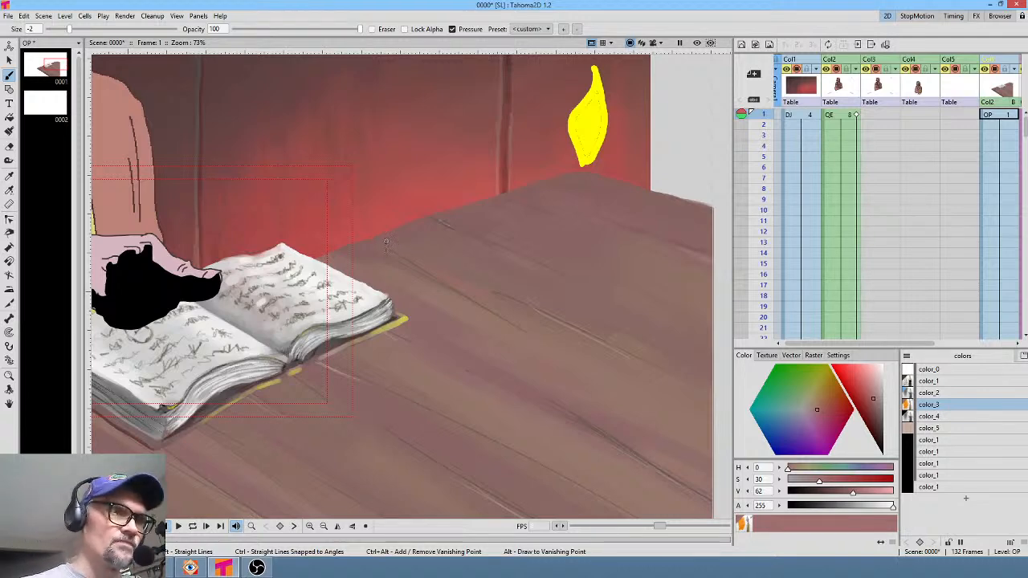
# Darken the plank seam just behind the open book with dark grey and dark maroon strokes, covering the excess with sampled brown
pyautogui.moveTo(875, 406); pyautogui.dragTo(881, 423)
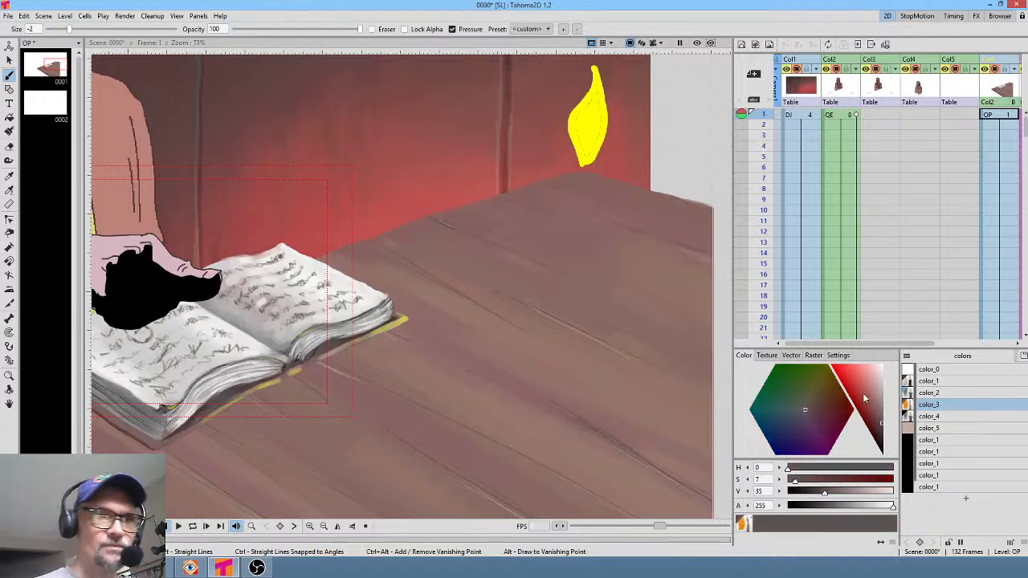
pyautogui.moveTo(384, 242); pyautogui.dragTo(399, 249)
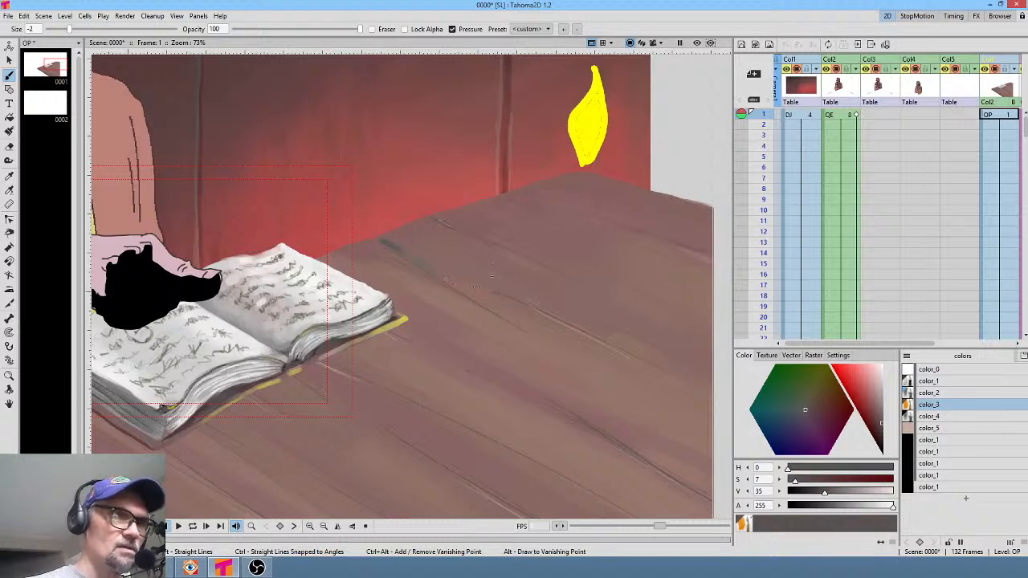
pyautogui.moveTo(878, 422)
pyautogui.mouseDown()
pyautogui.moveTo(884, 441)
pyautogui.moveTo(875, 436)
pyautogui.mouseUp()
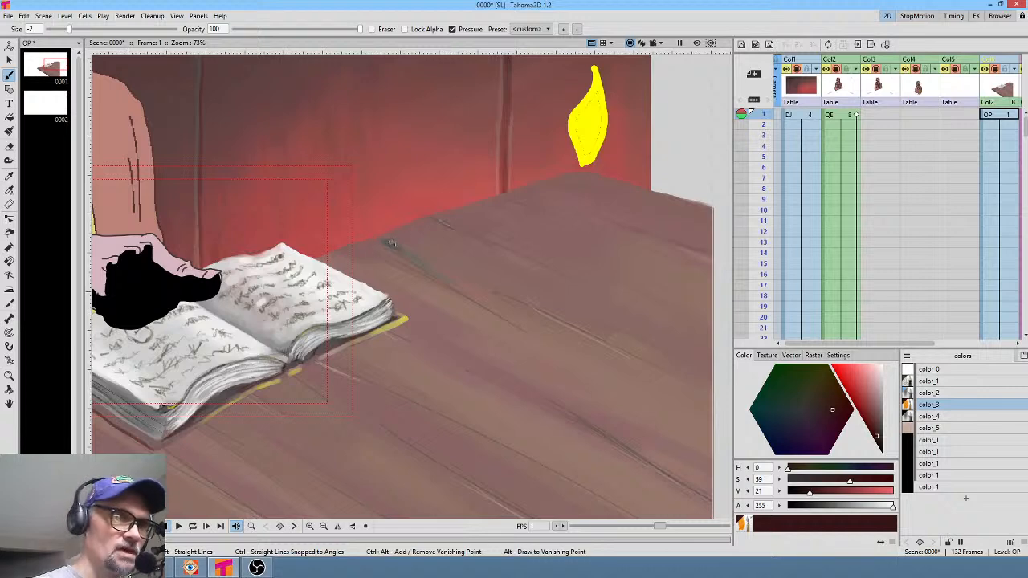
pyautogui.moveTo(389, 242); pyautogui.dragTo(402, 250)
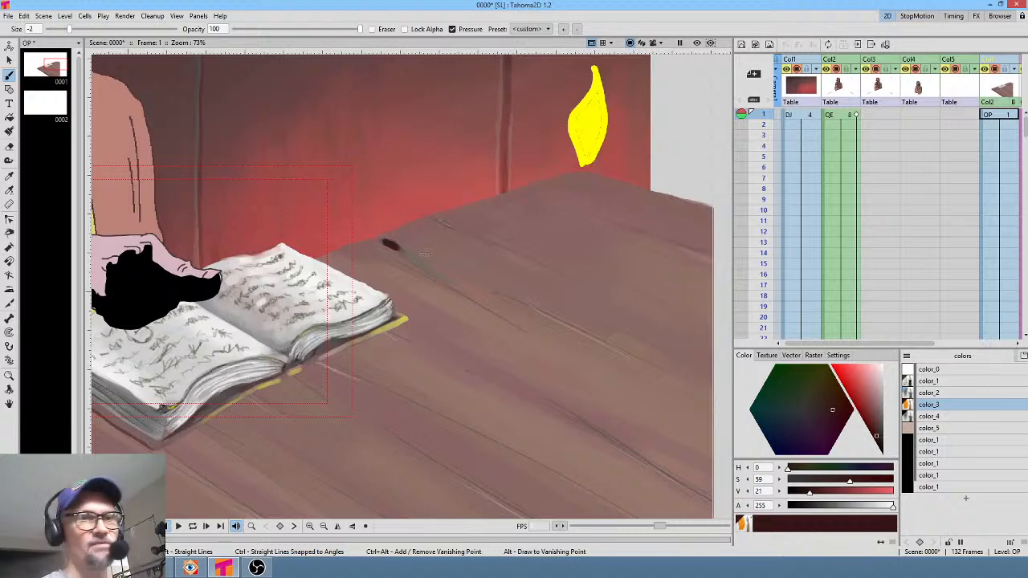
pyautogui.press('r')
pyautogui.click(426, 242)
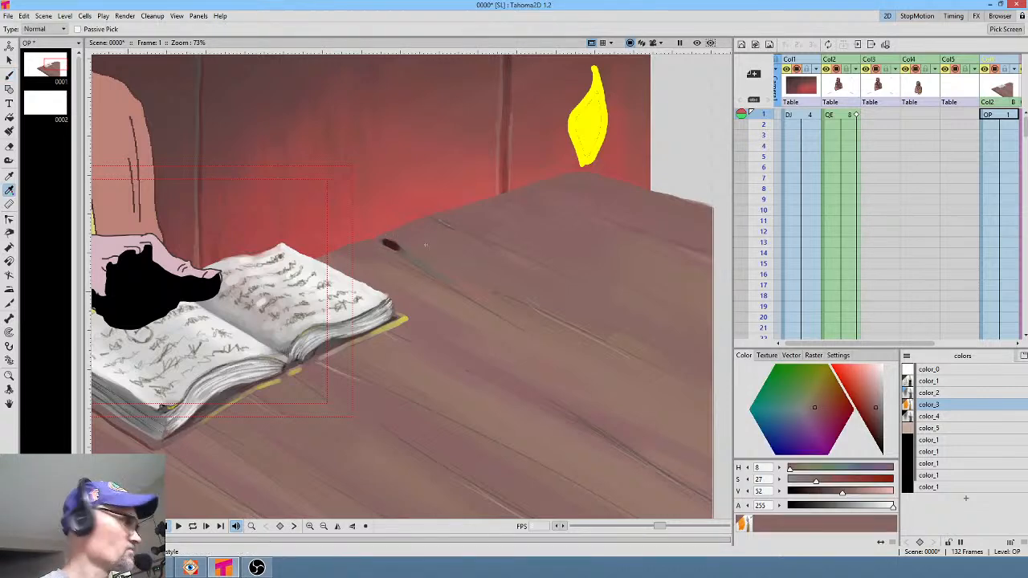
pyautogui.press('b')
pyautogui.moveTo(402, 239)
pyautogui.mouseDown()
pyautogui.moveTo(387, 244)
pyautogui.moveTo(398, 251)
pyautogui.mouseUp()
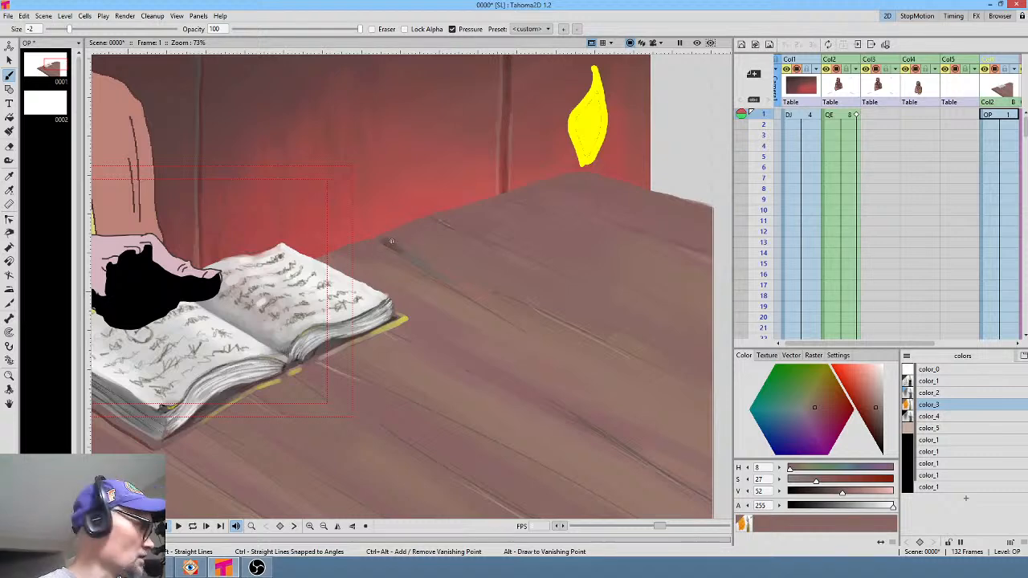
# Blend the plank seam behind the book into the wood with brown shades sampled along the seam
pyautogui.press('r')
pyautogui.click(397, 244)
pyautogui.press('b')
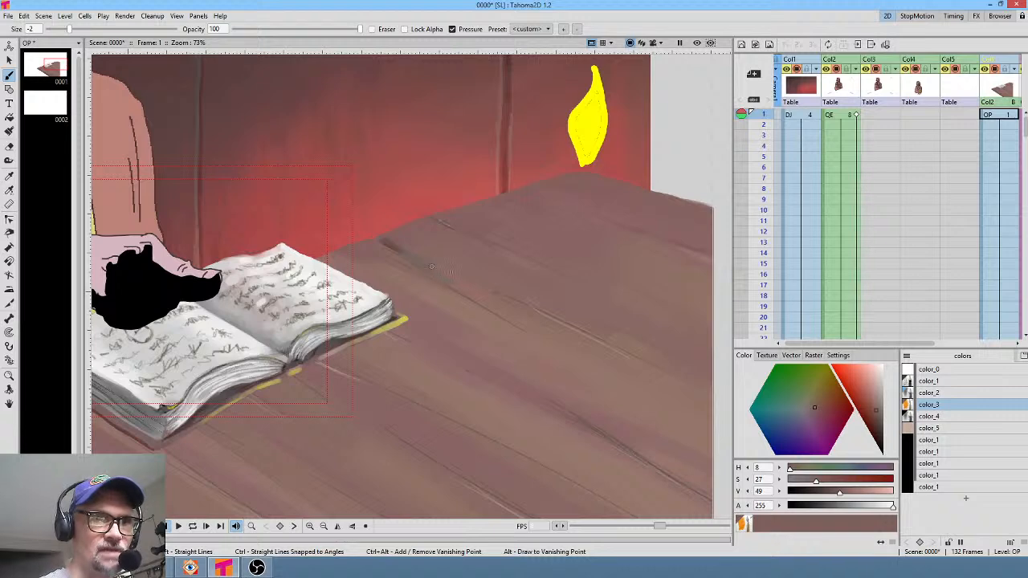
pyautogui.press('r')
pyautogui.click(397, 244)
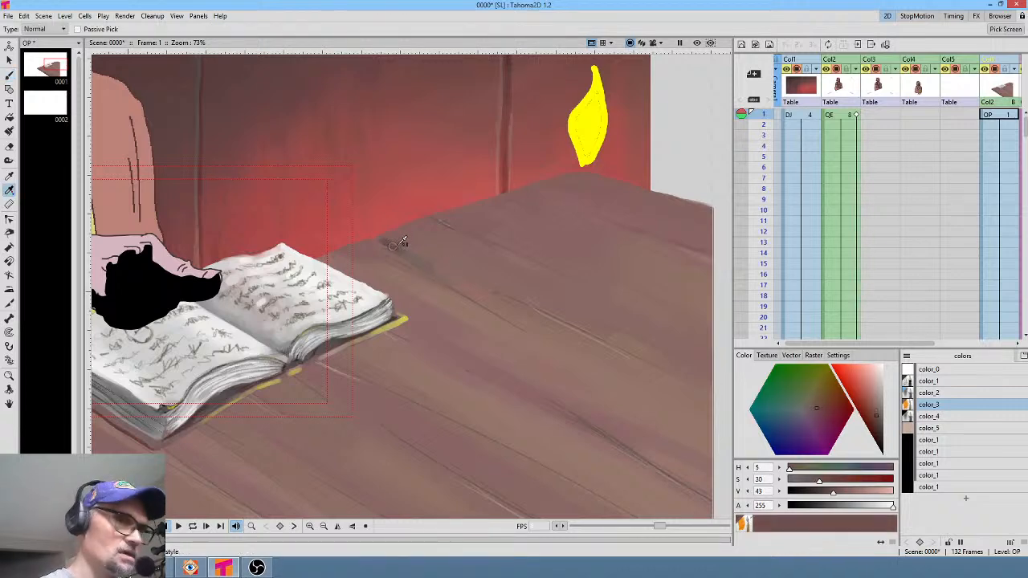
pyautogui.press('b')
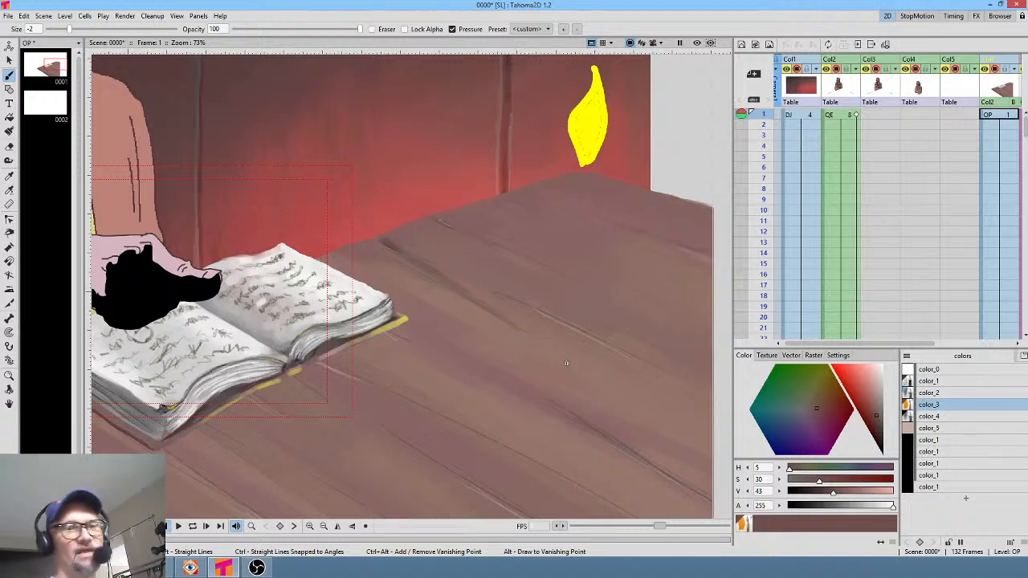
pyautogui.press('r')
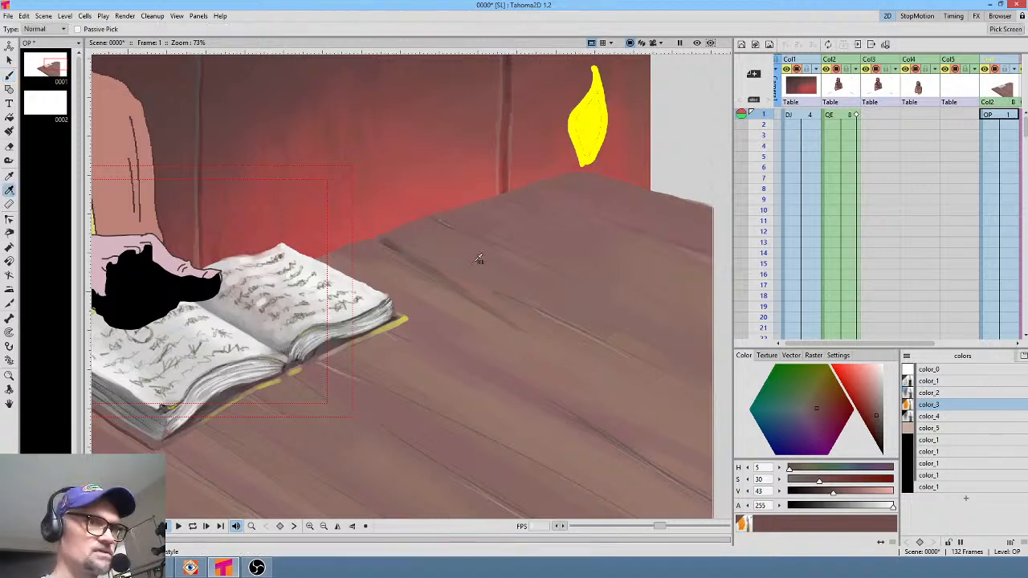
pyautogui.click(478, 260)
pyautogui.press('b')
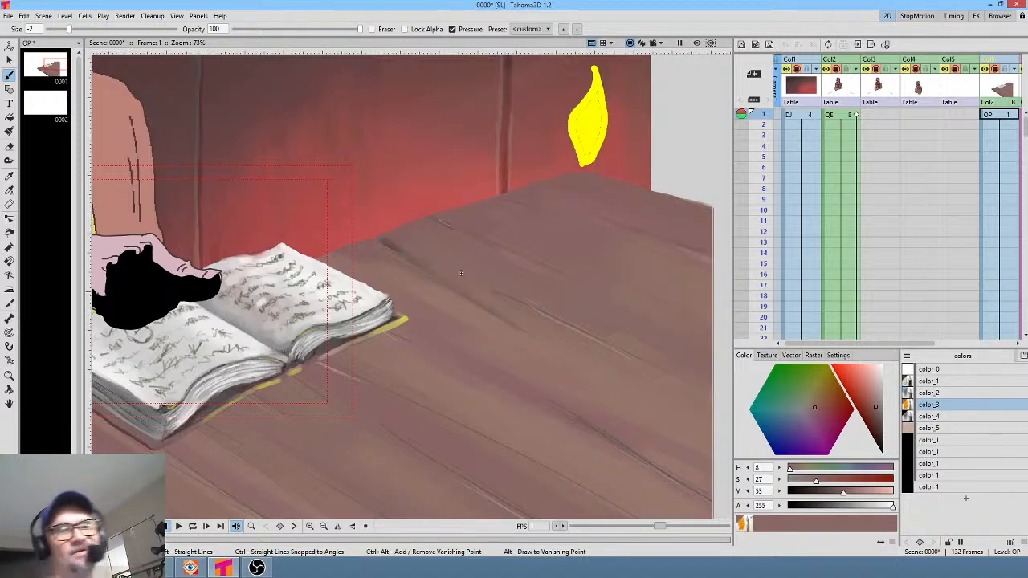
pyautogui.rightClick(464, 272)
pyautogui.press('Escape')
# Examine the retouched table in the whole scene and the hand-and-book close-up in camera view at frame 1
pyautogui.press('r')
pyautogui.scroll(-2, 412, 213)
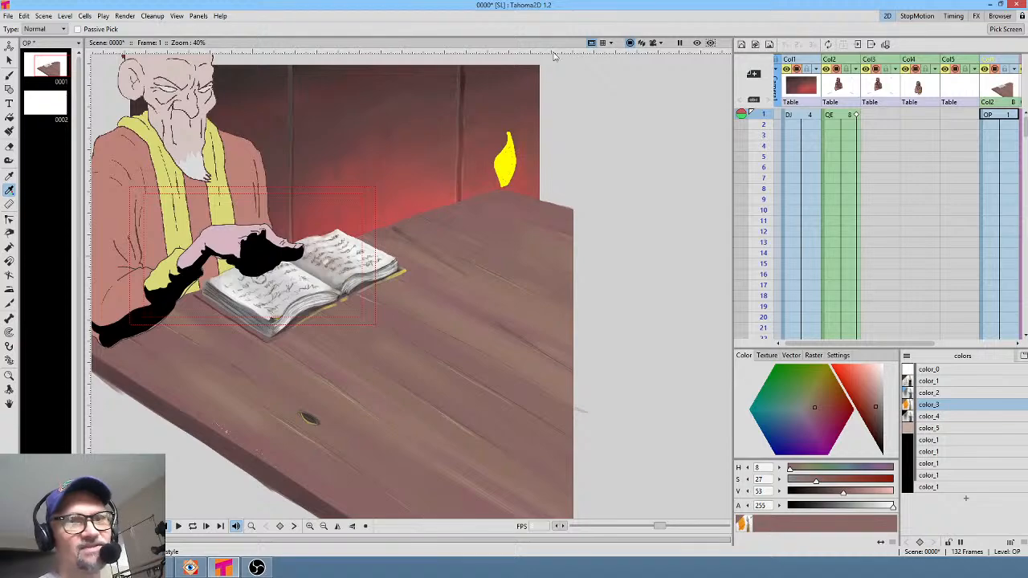
pyautogui.click(652, 43)
pyautogui.scroll(5, 217, 256)
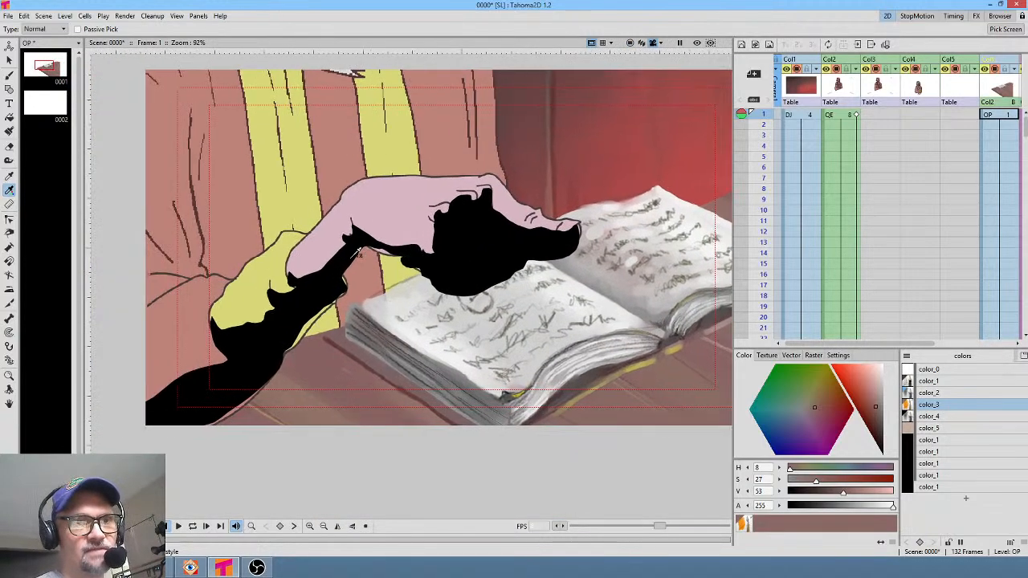
pyautogui.moveTo(351, 257); pyautogui.dragTo(326, 265)
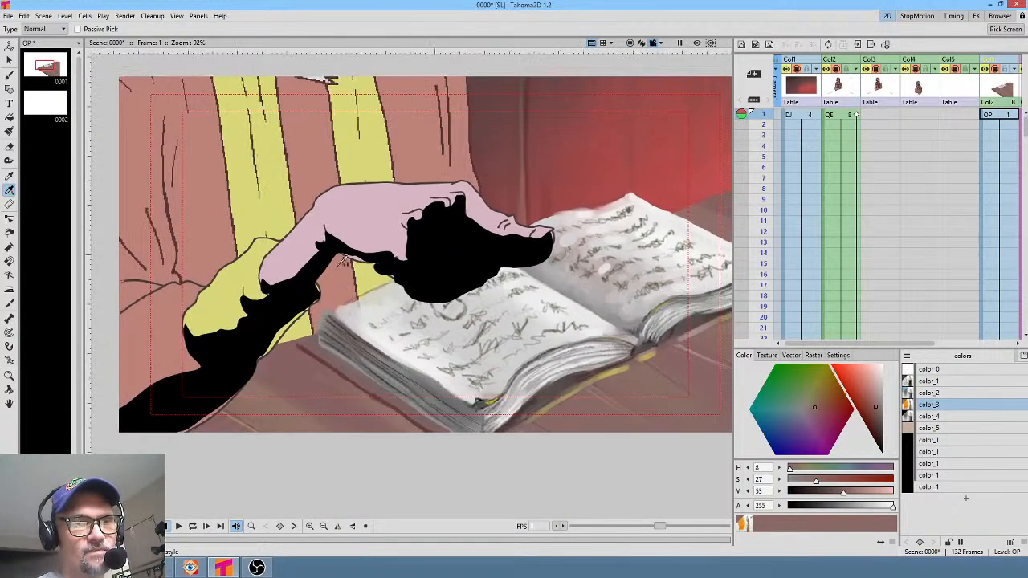
pyautogui.scroll(-1, 422, 281)
pyautogui.scroll(1, 433, 281)
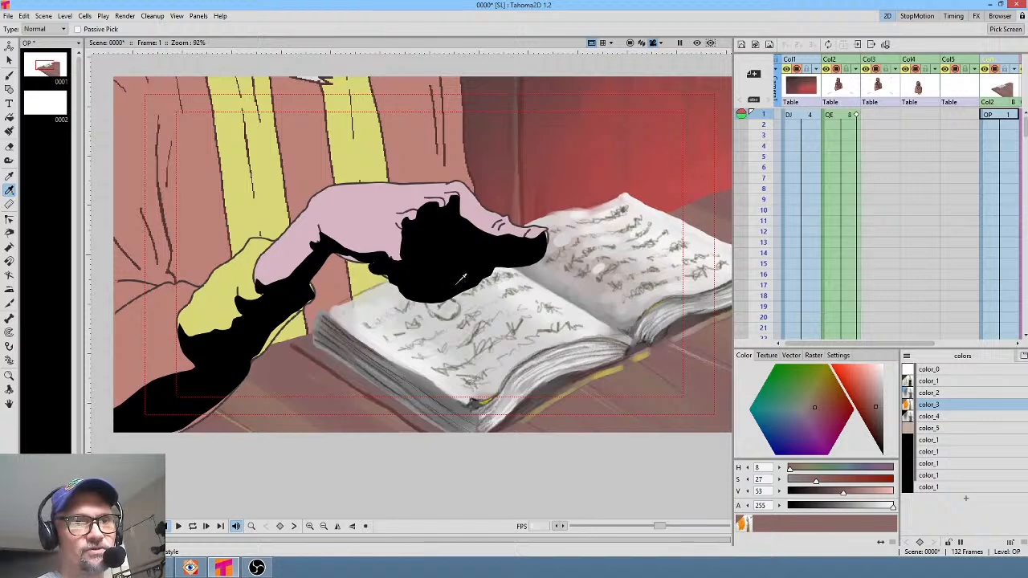
pyautogui.moveTo(458, 281); pyautogui.dragTo(455, 287)
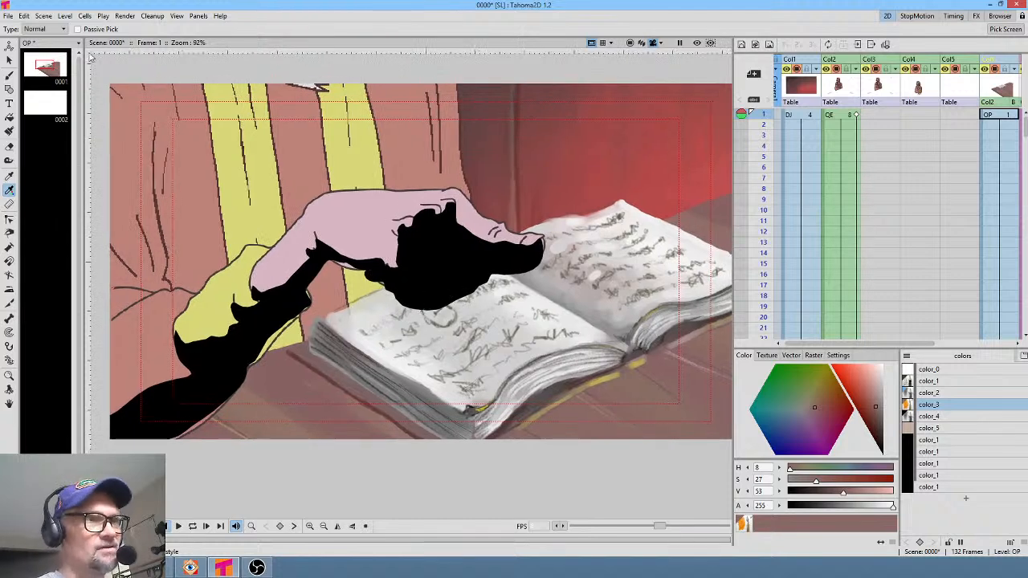
# Save the scene together with its modified levels
pyautogui.click(7, 15)
pyautogui.click(13, 56)
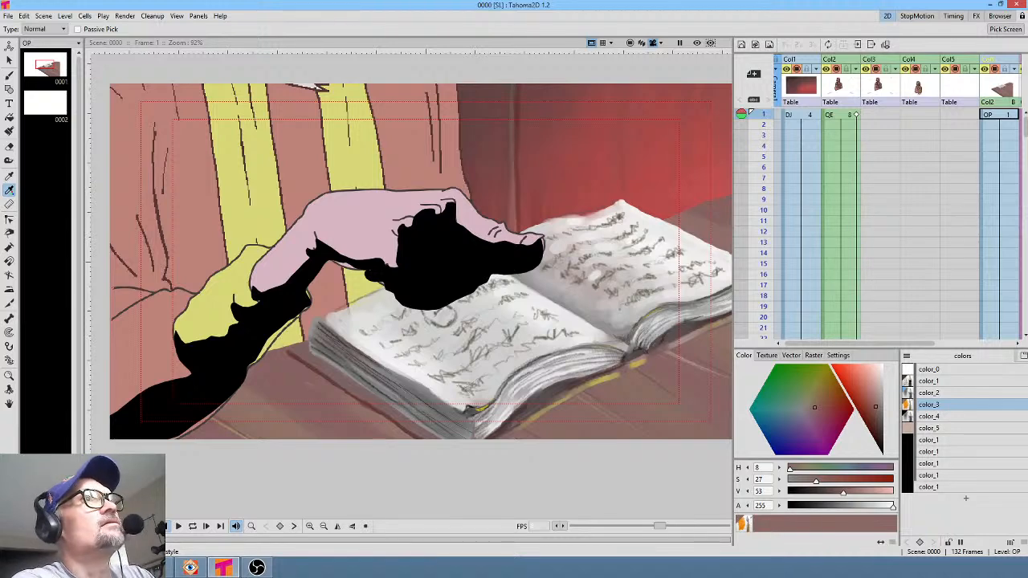
pyautogui.rightClick(669, 250)
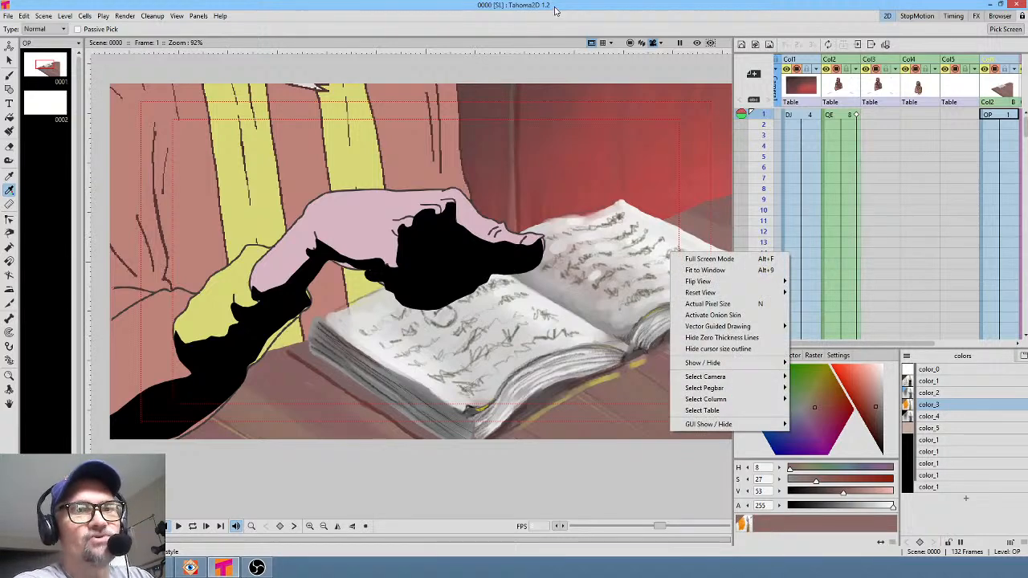
pyautogui.click(554, 8)
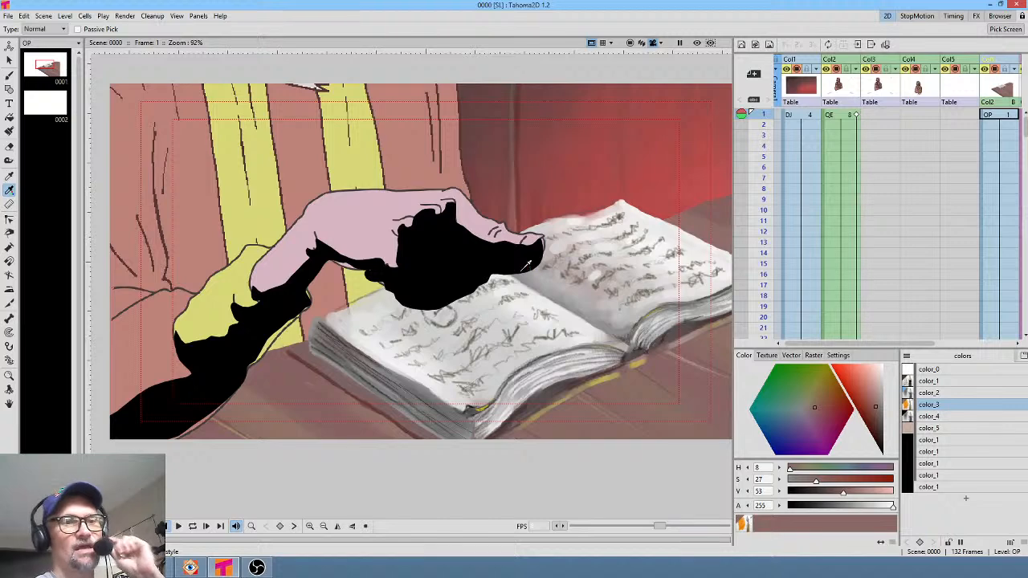